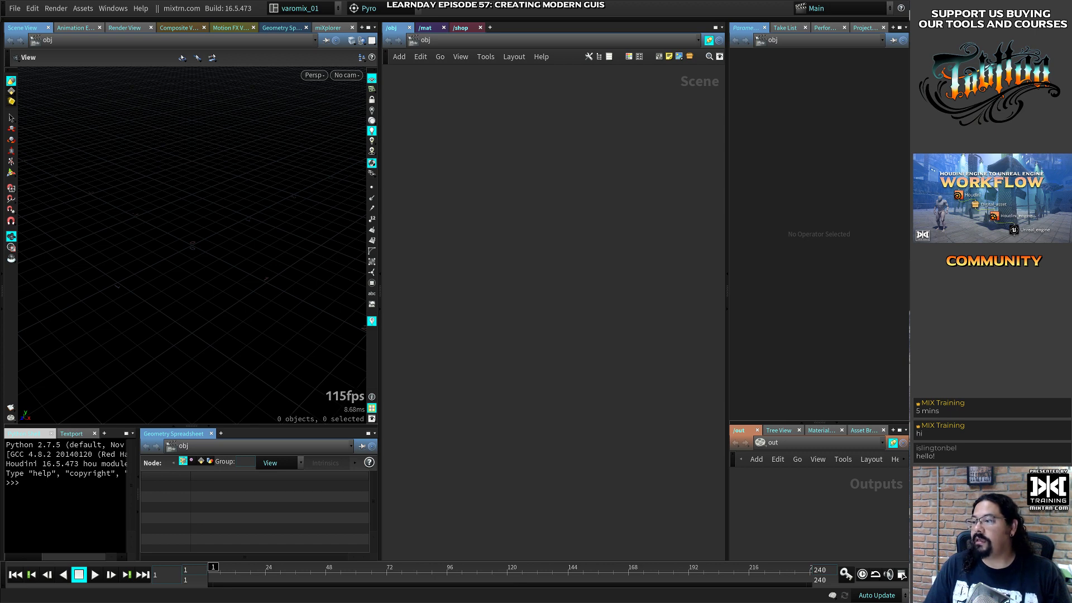
Dismiss the failed-load error and switch to the Chrome window showing the mixtrn.com home page
key(ctrl+F7)
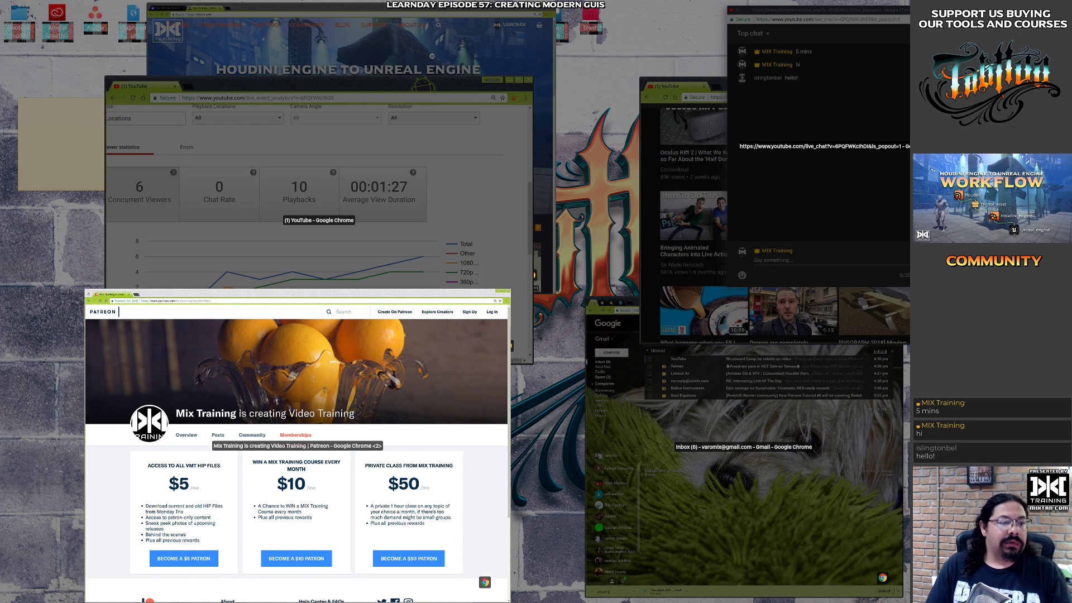
key(Escape)
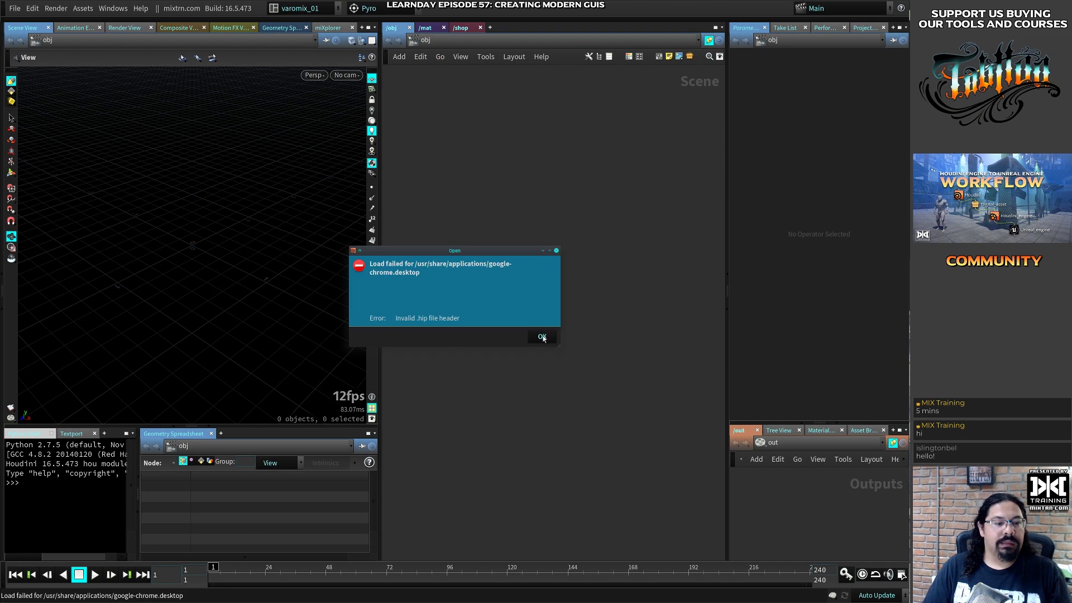
click(541, 336)
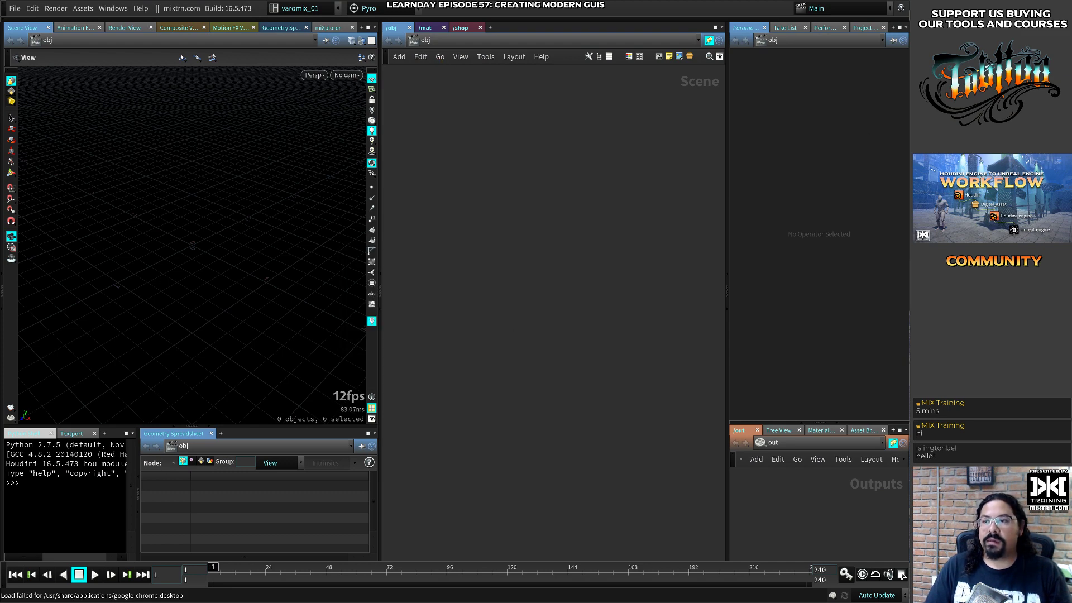
key(alt+Tab)
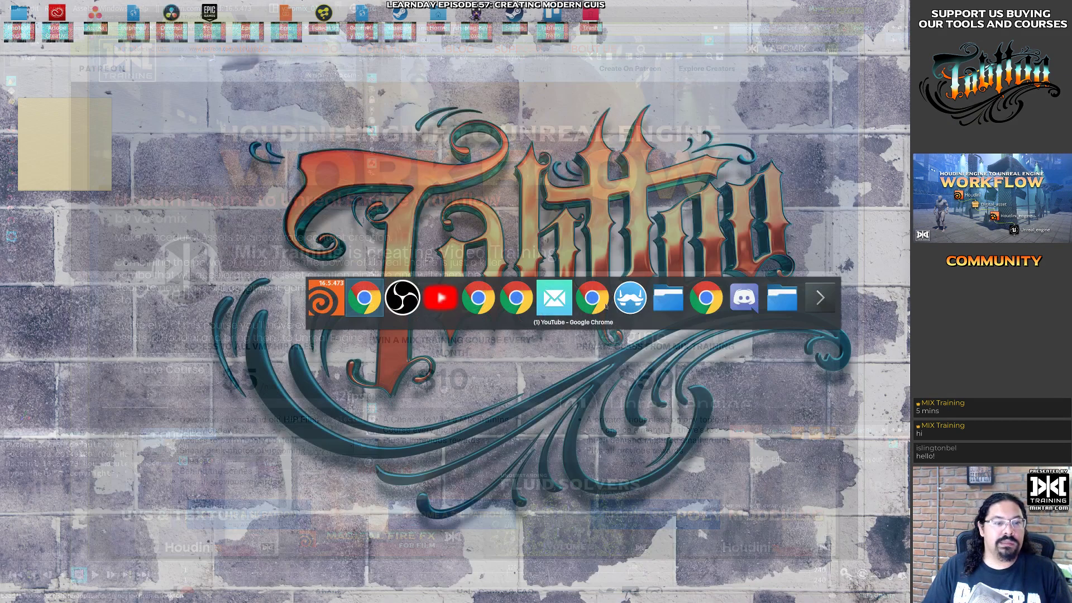
key(alt+Tab)
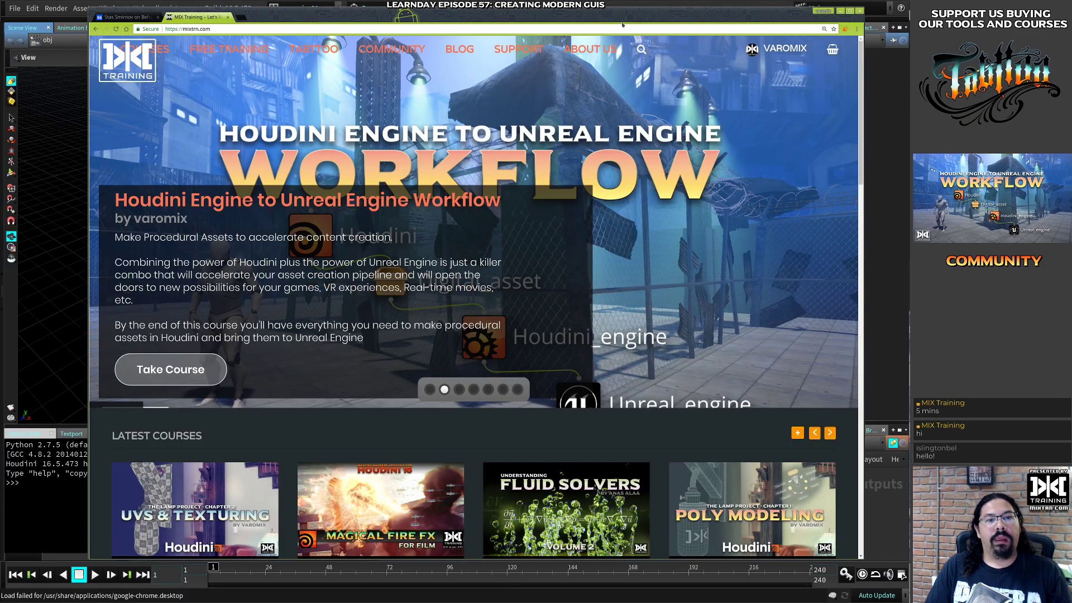
drag(621, 26, 609, 24)
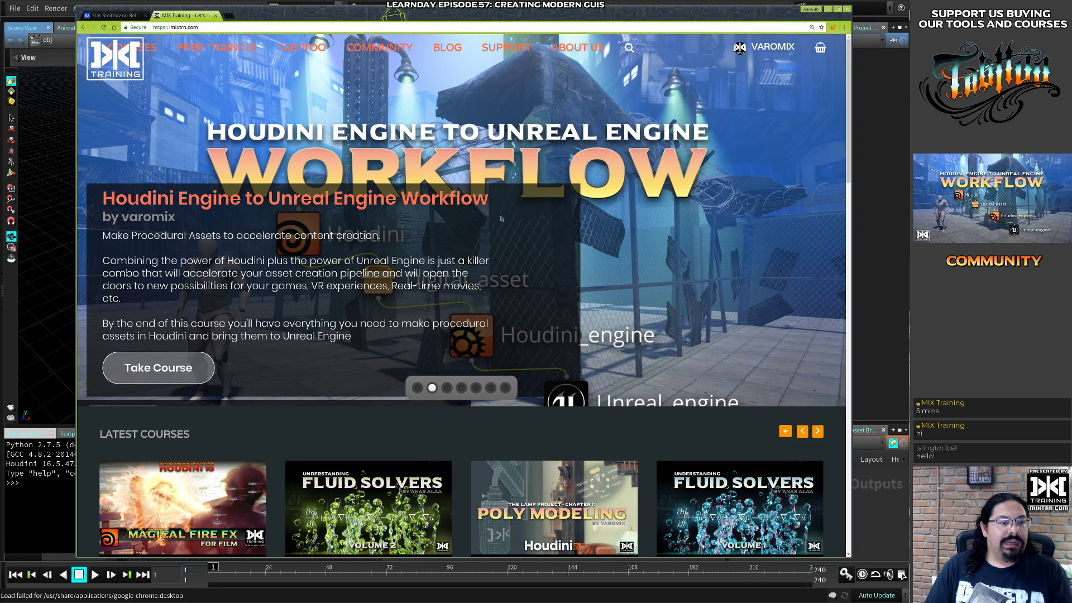
Look over the course listings on the home page and open the Tabttoo product page
drag(849, 120, 858, 205)
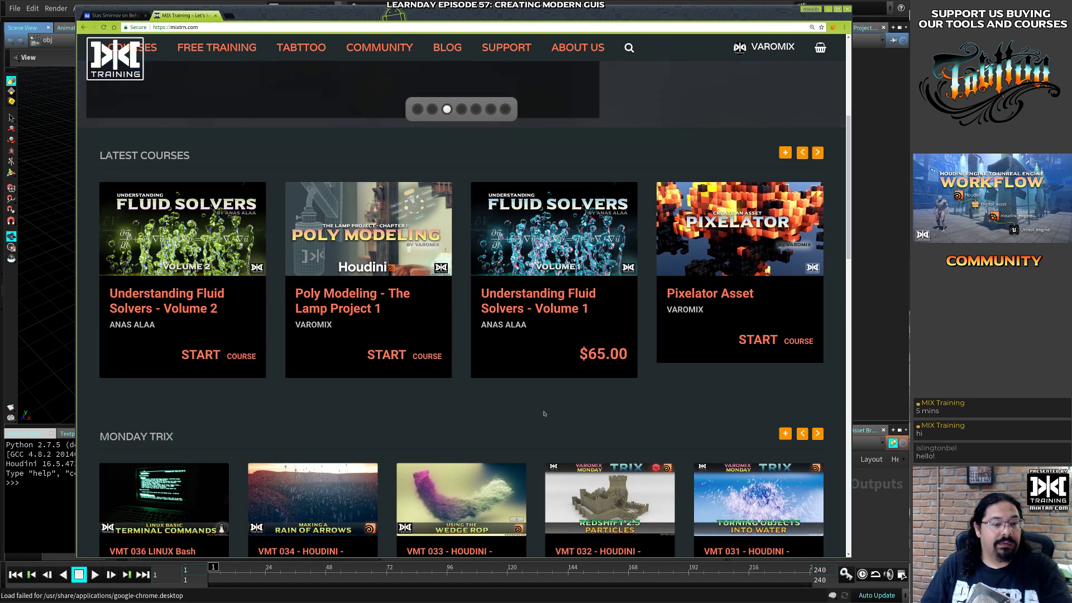
scroll(435, 411, down, 4)
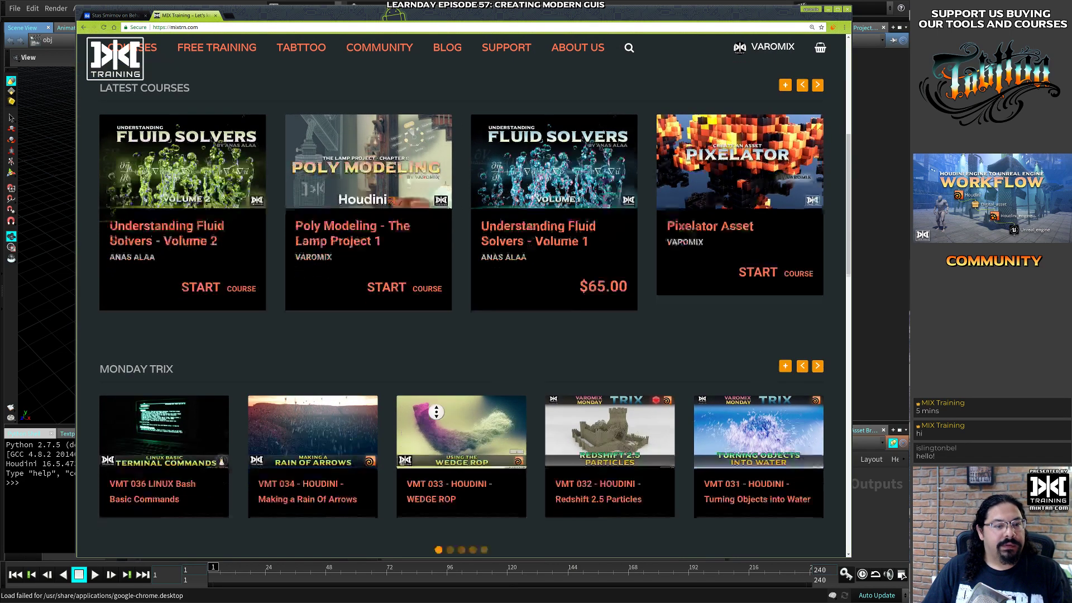
scroll(307, 367, up, 8)
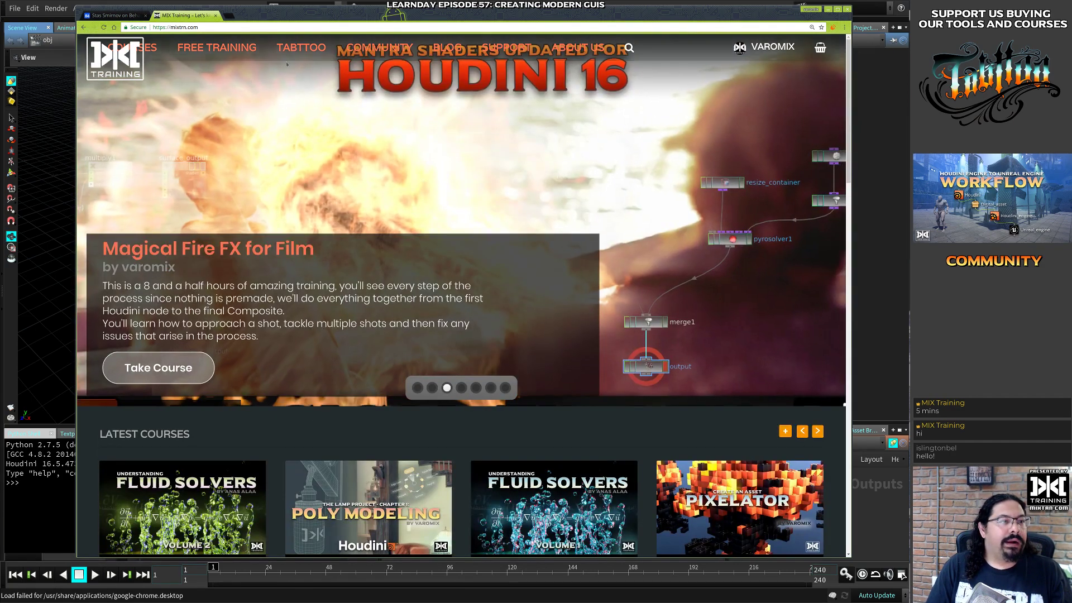
mouse_move(301, 50)
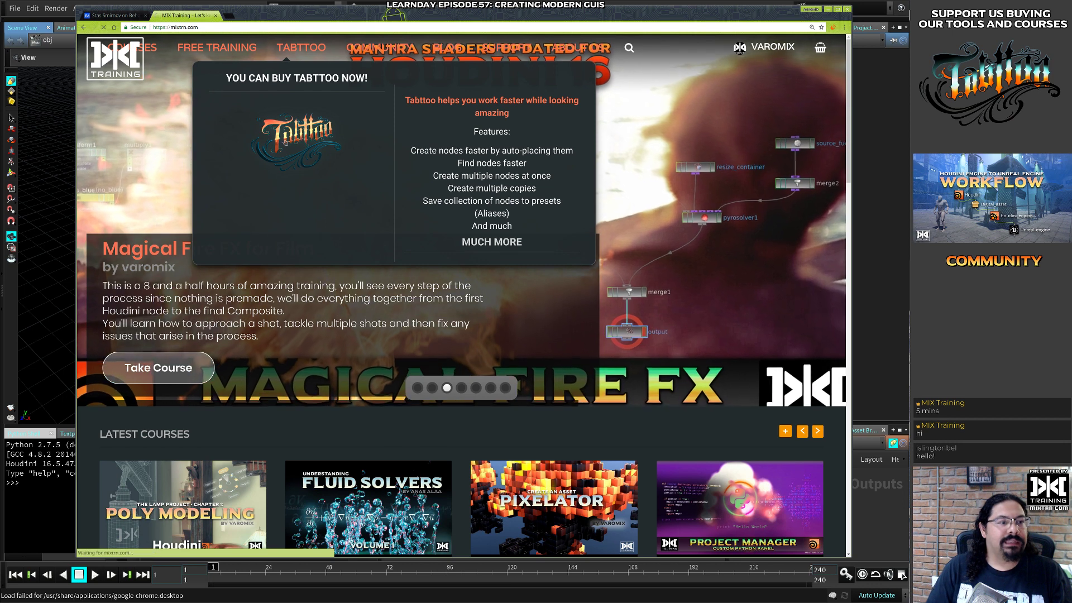
click(284, 142)
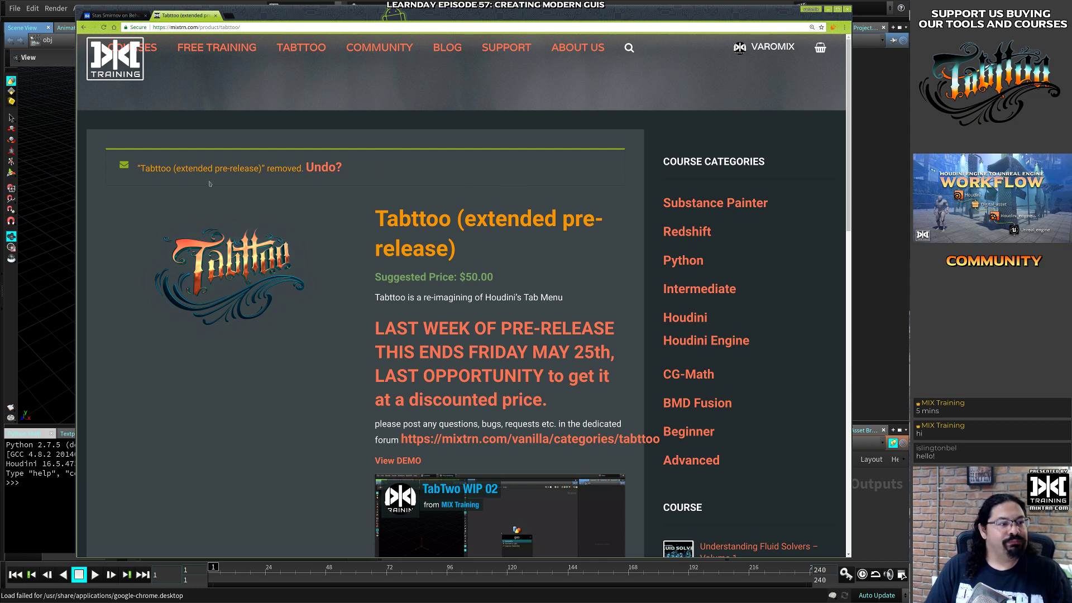
alt+right_drag(166, 185, 123, 180)
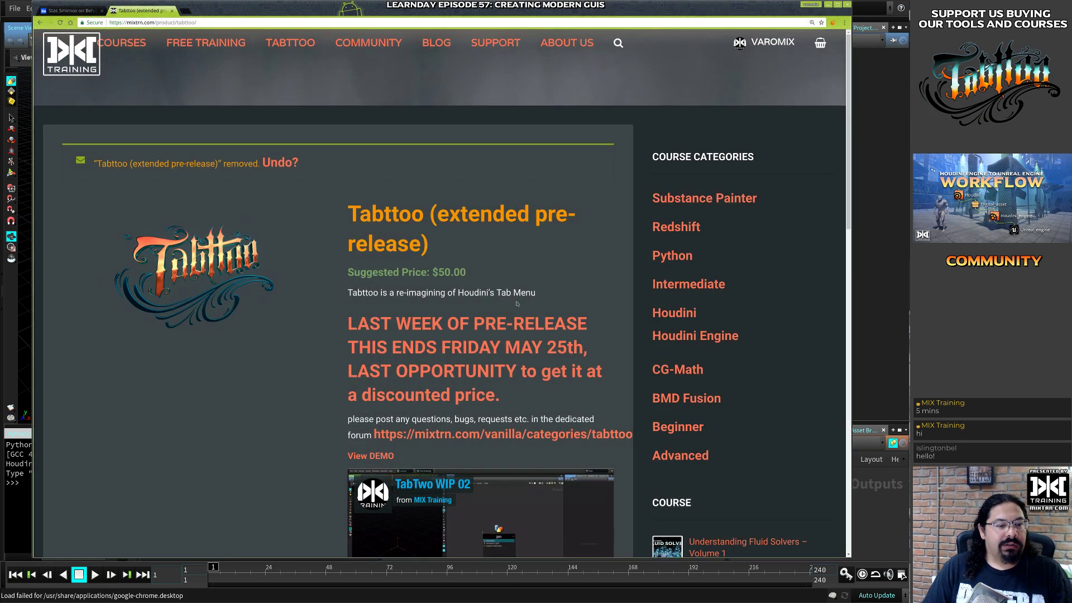
Examine the last-week pre-release notice and the suggested price on the Tabttoo product page
drag(354, 334, 538, 397)
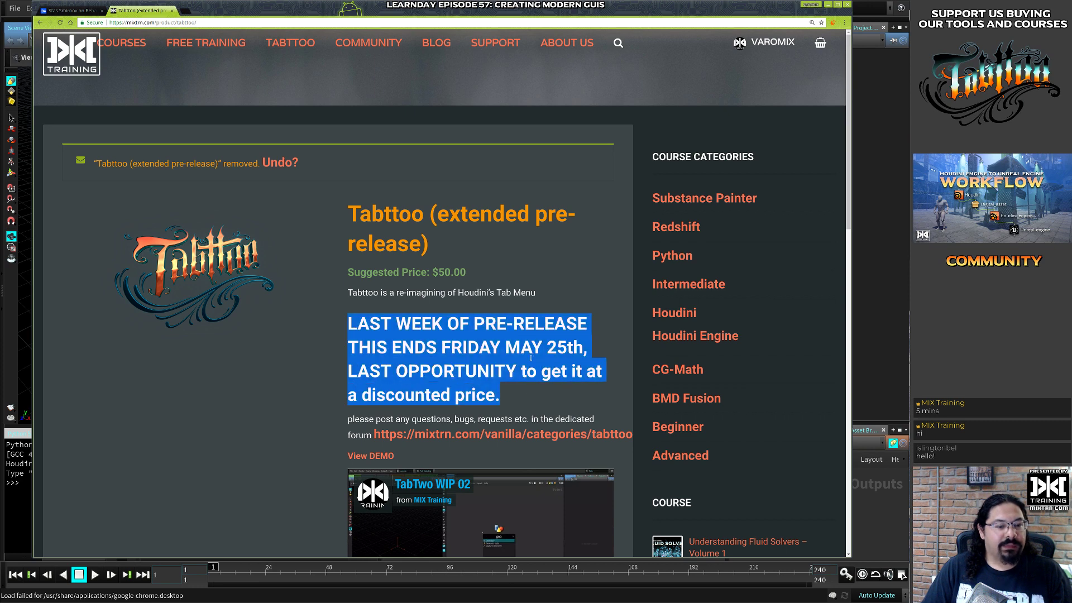
click(569, 279)
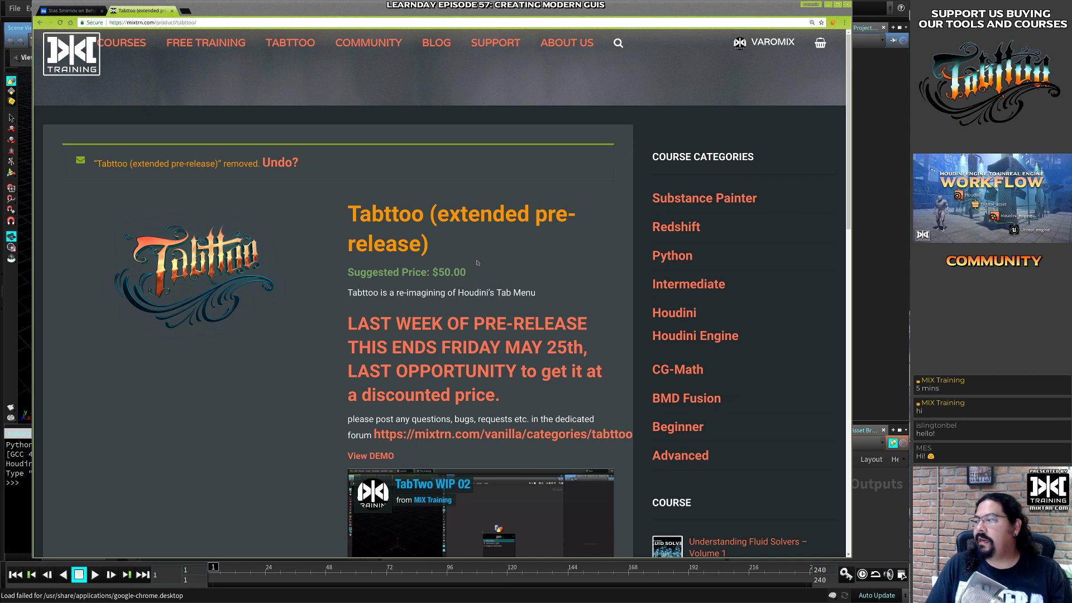
drag(433, 272, 518, 286)
click(476, 280)
click(514, 276)
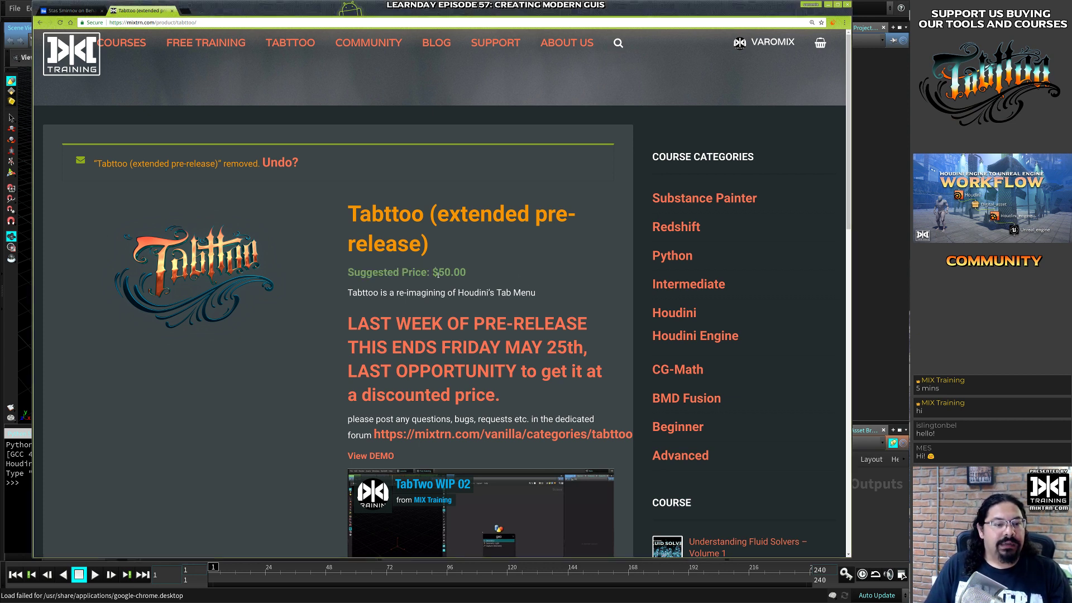
drag(433, 273, 466, 273)
click(484, 292)
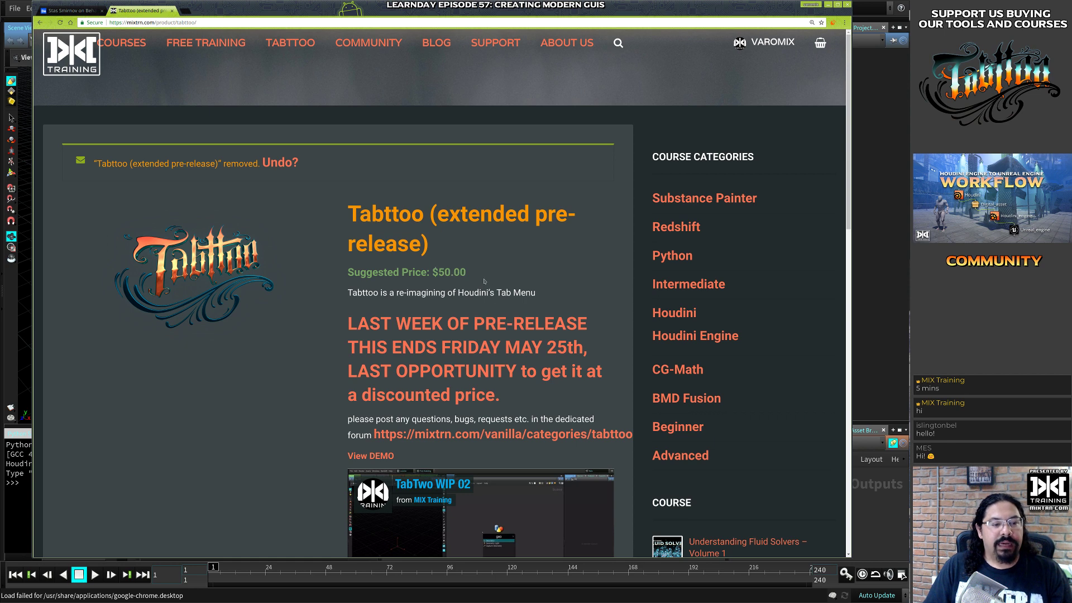
Read the sentence describing what Tabttoo does with Houdini's Tab Menu
scroll(480, 260, down, 2)
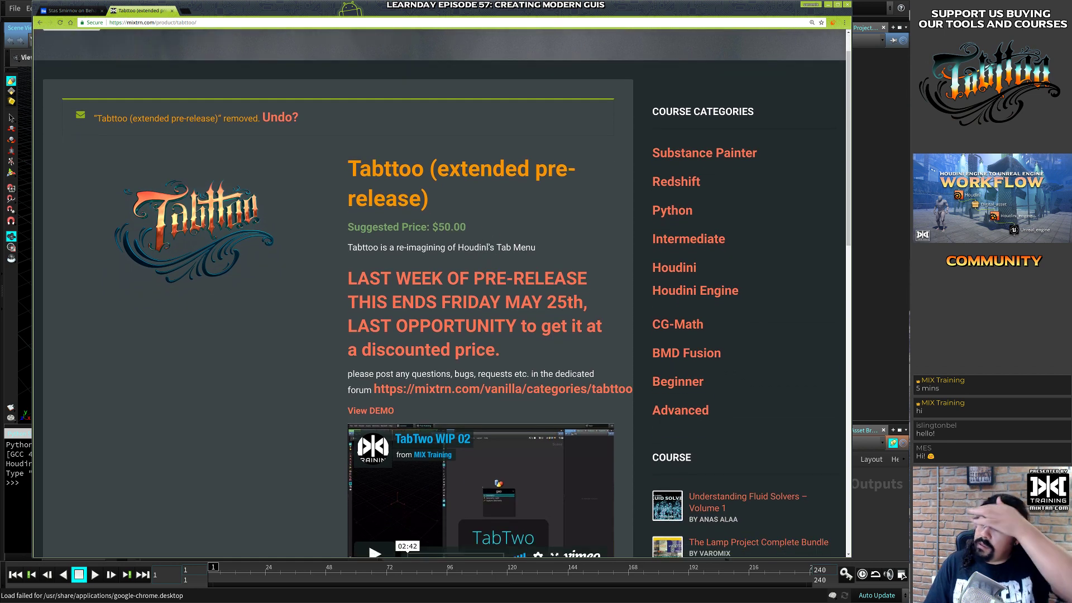
drag(464, 249, 526, 248)
click(536, 248)
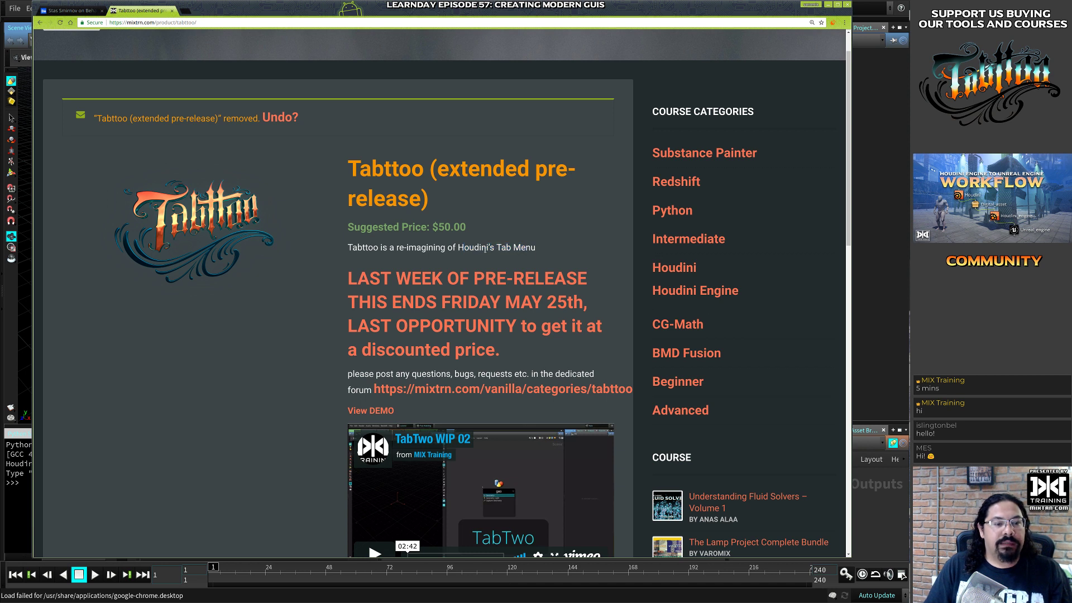
double_click(484, 249)
click(489, 248)
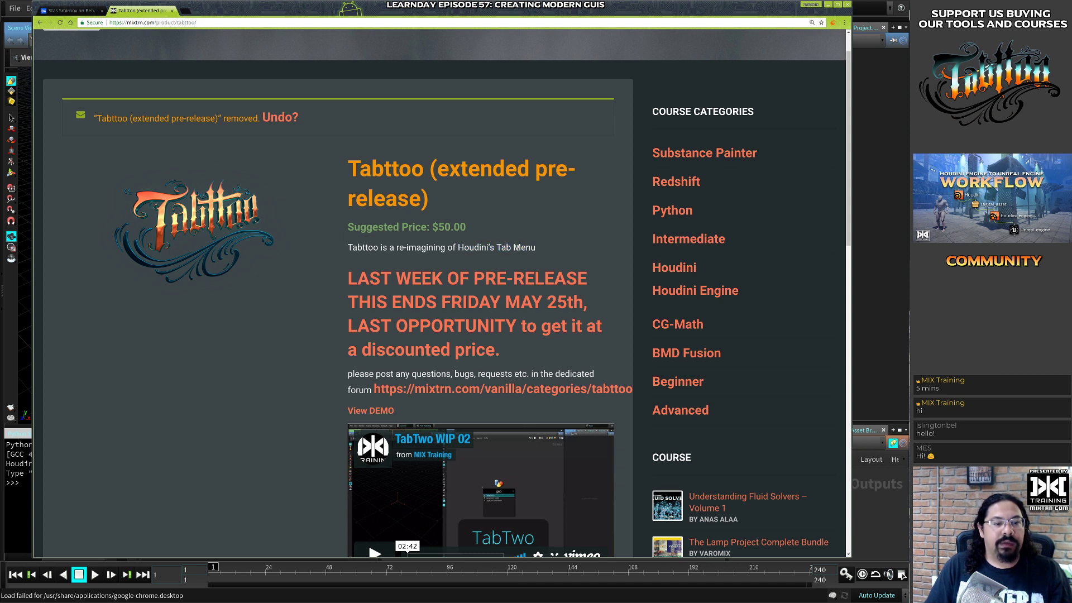
double_click(512, 248)
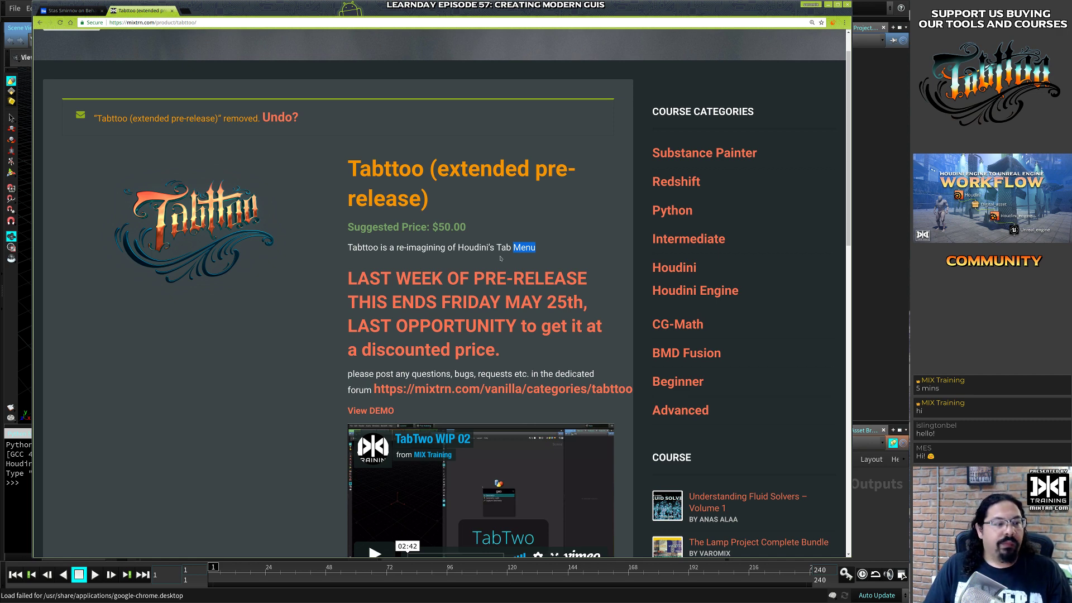
click(463, 282)
Review the Tabttoo demo video and pricing area, and view the product logo enlarged
scroll(391, 279, down, 5)
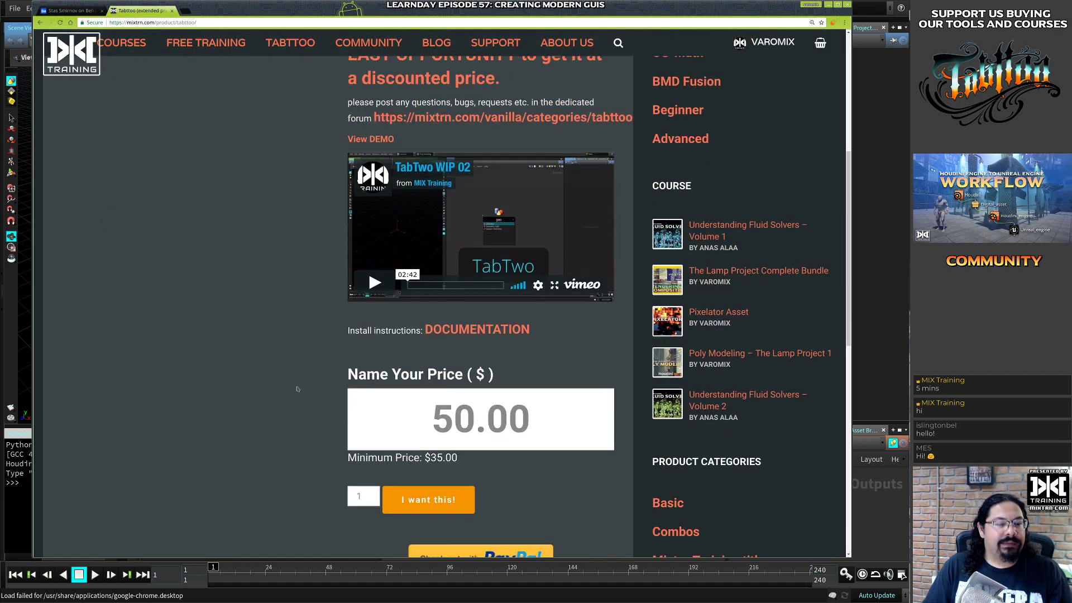
middle_drag(322, 267, 327, 282)
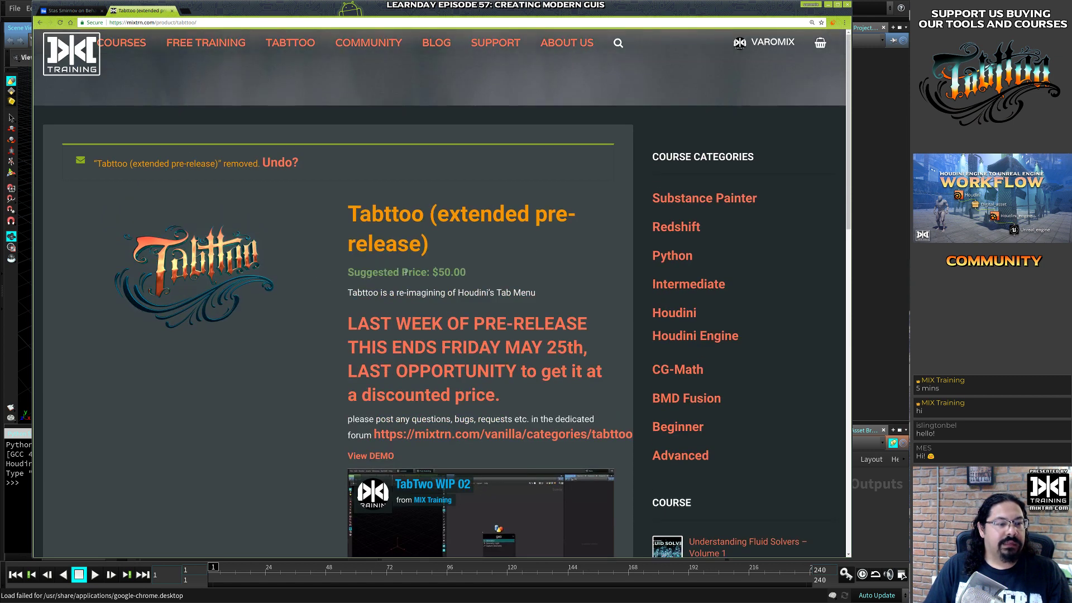
double_click(384, 270)
click(384, 269)
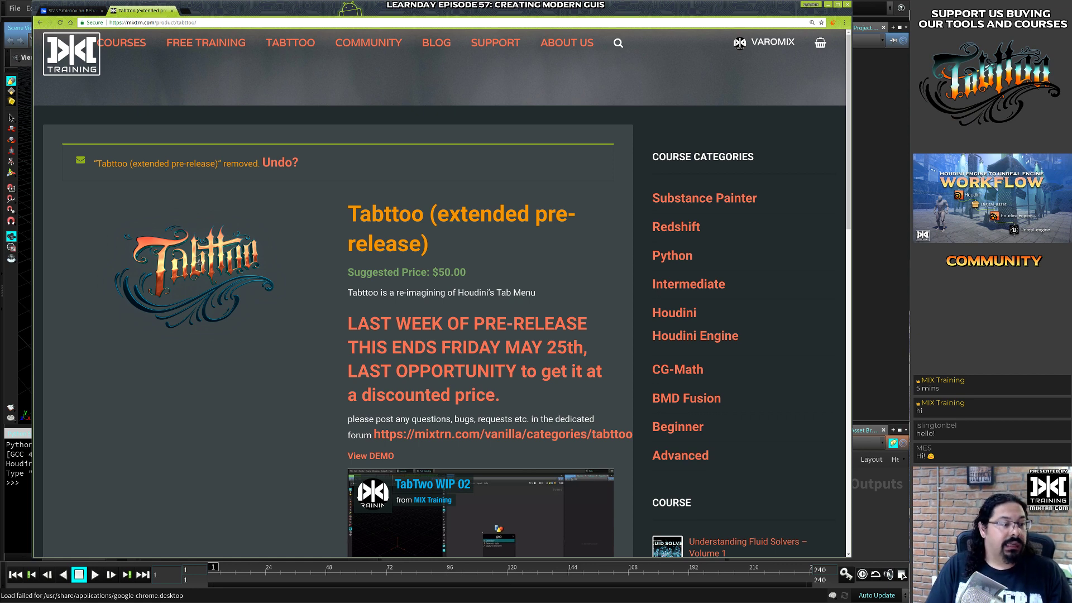
click(198, 263)
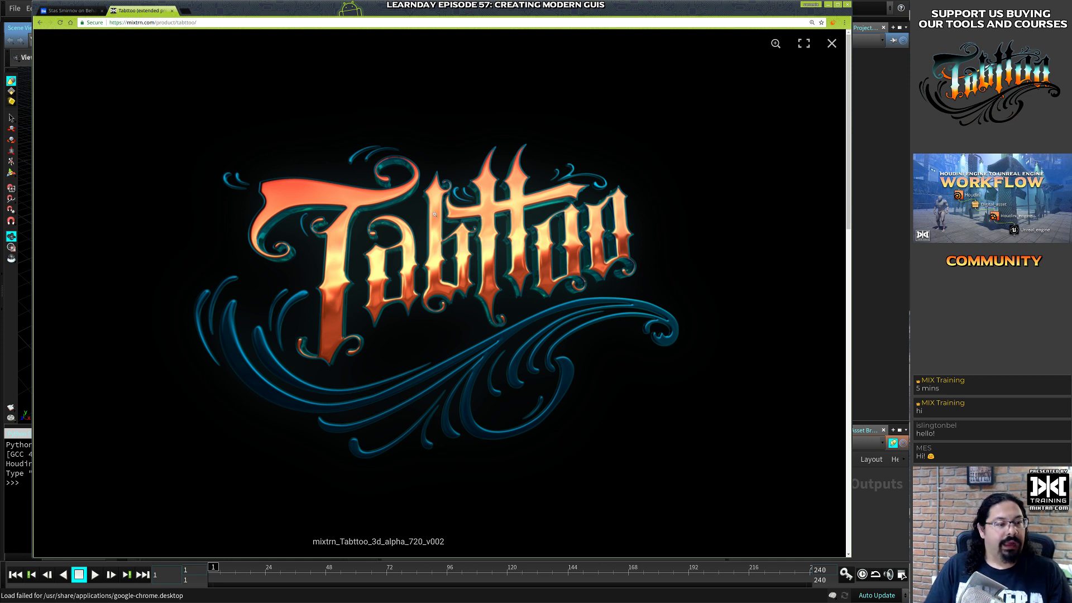
click(384, 304)
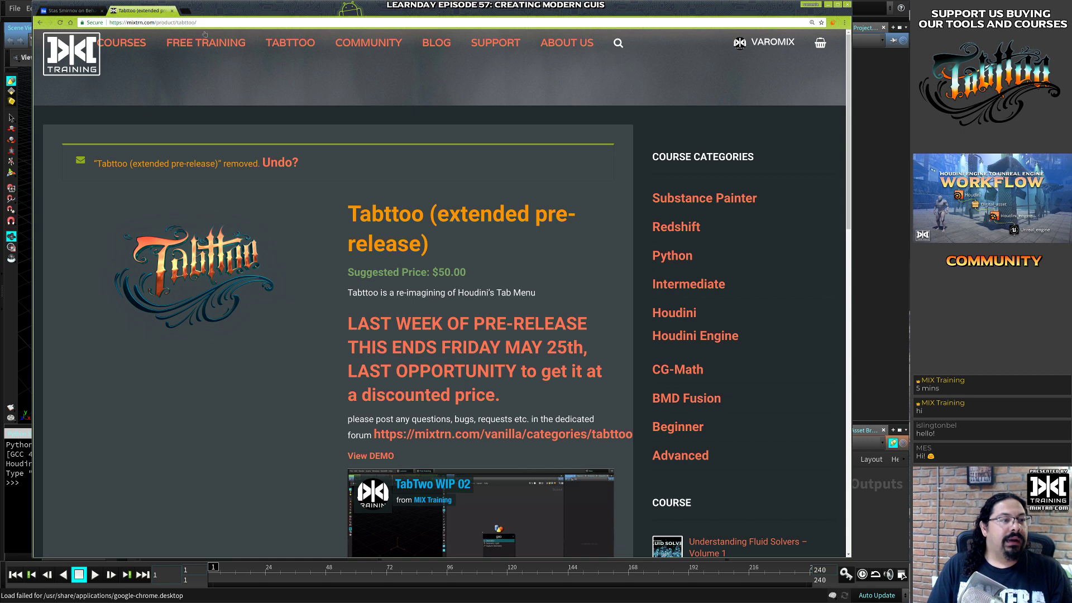
Switch to the VEGAS Virtual interface page on Behance and inspect the same artist's Space ship virtual interface Nemesis D5 project
click(75, 10)
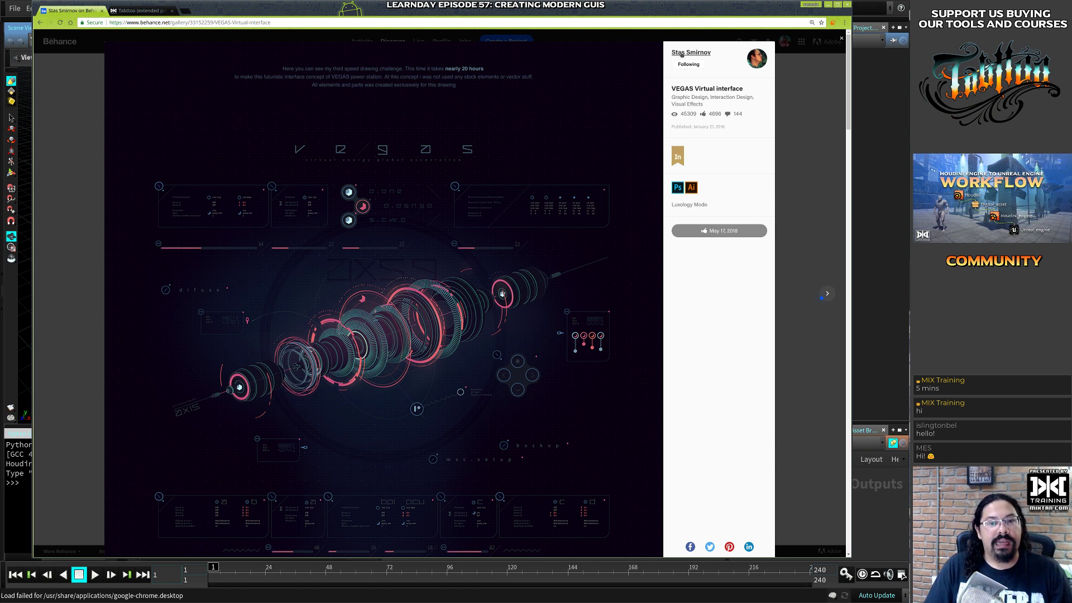
mouse_move(697, 56)
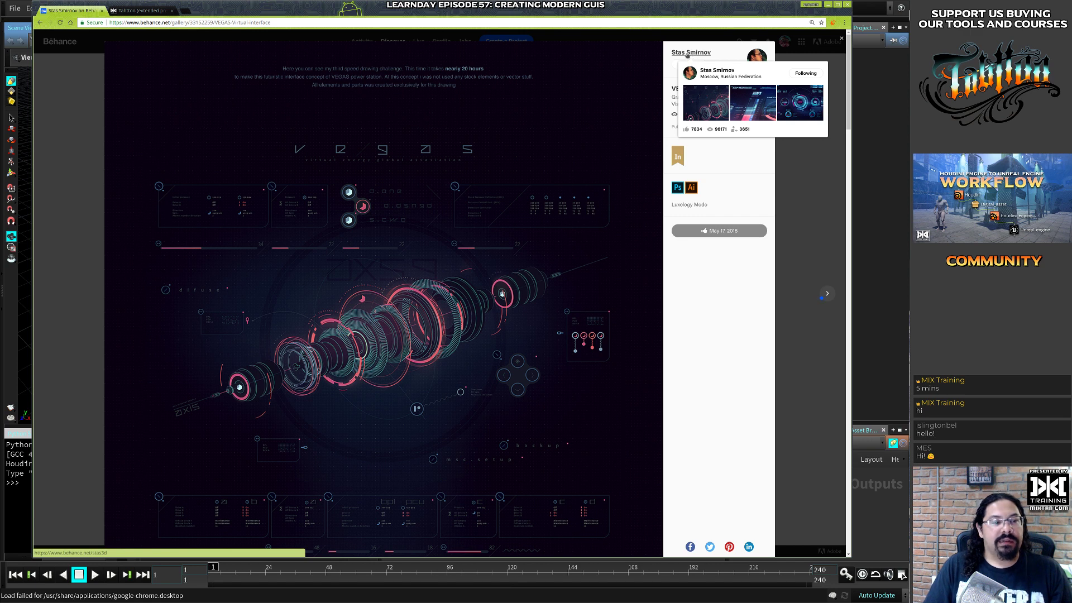
click(687, 54)
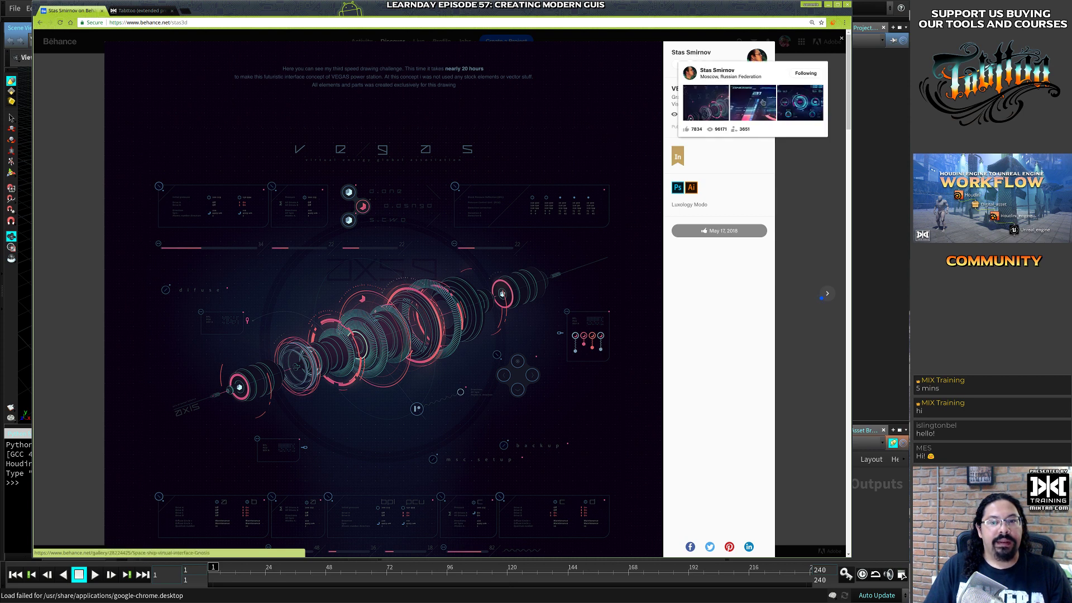
click(794, 106)
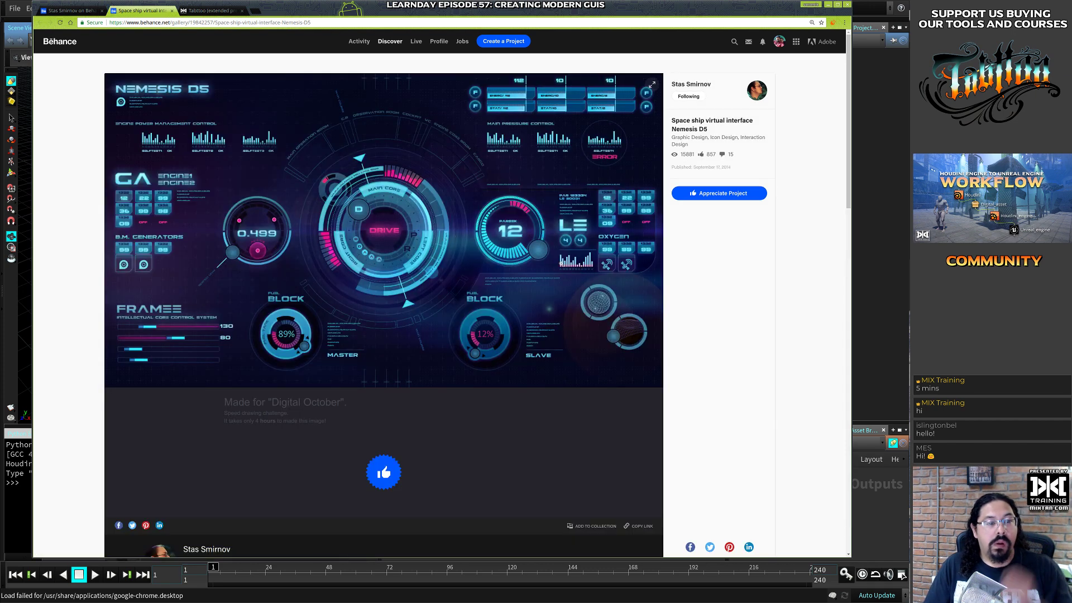
scroll(481, 166, down, 6)
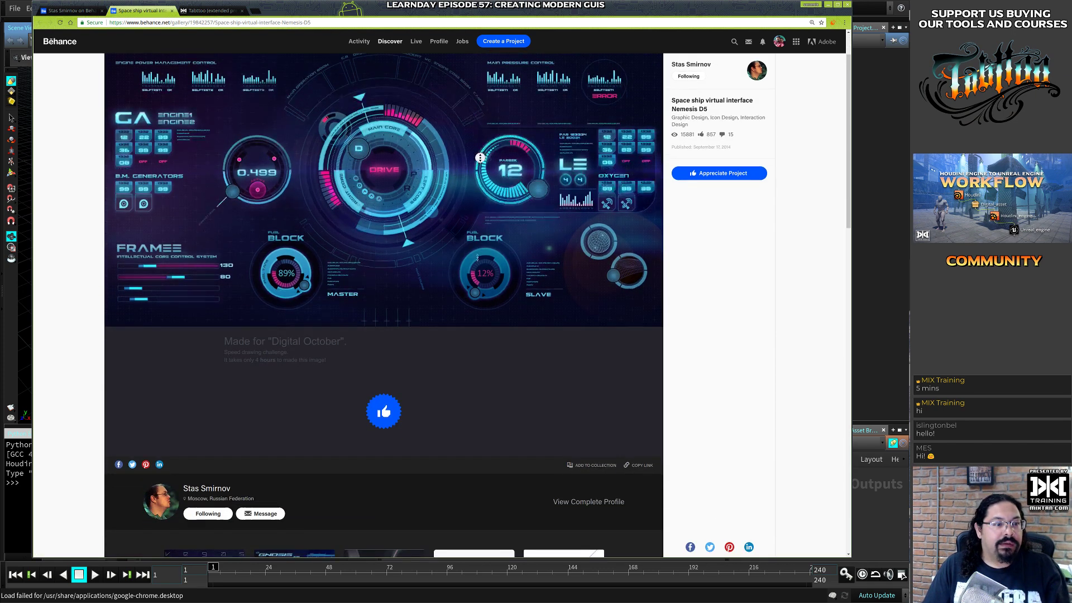
scroll(501, 169, up, 3)
scroll(501, 169, up, 3)
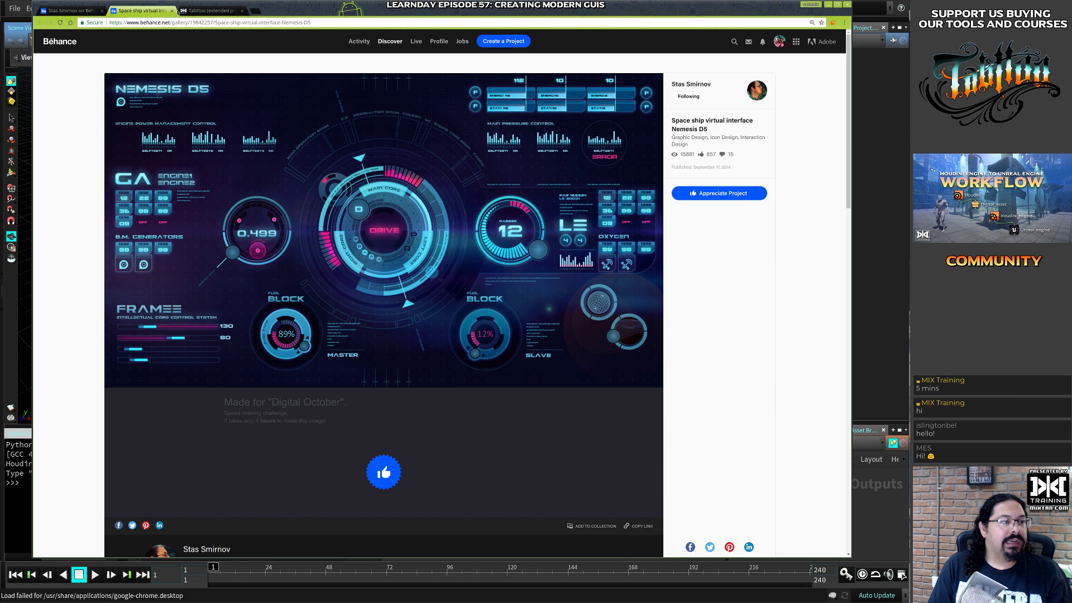
Close the Nemesis D5 project and set the page zoom of the VEGAS Virtual interface project to 125%
click(172, 11)
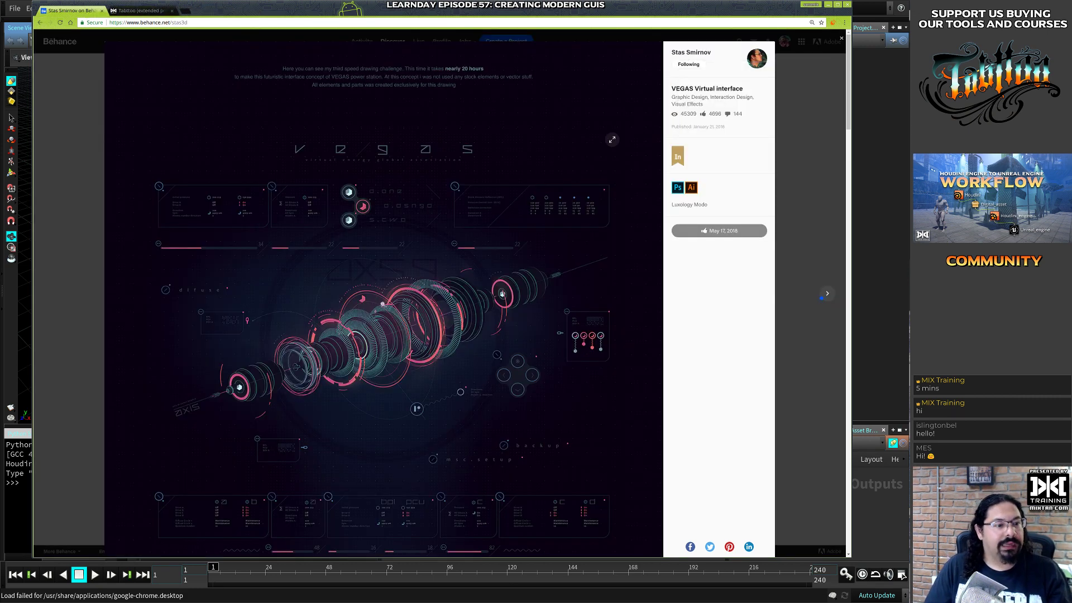
key(ctrl+plus)
key(ctrl+plus)
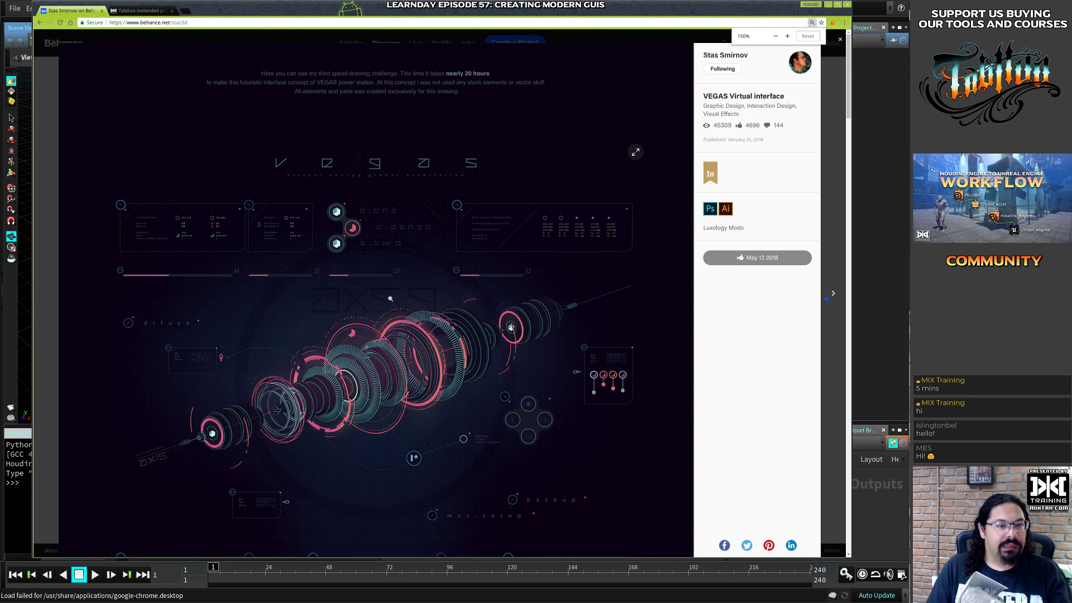
key(ctrl+plus)
key(ctrl+plus)
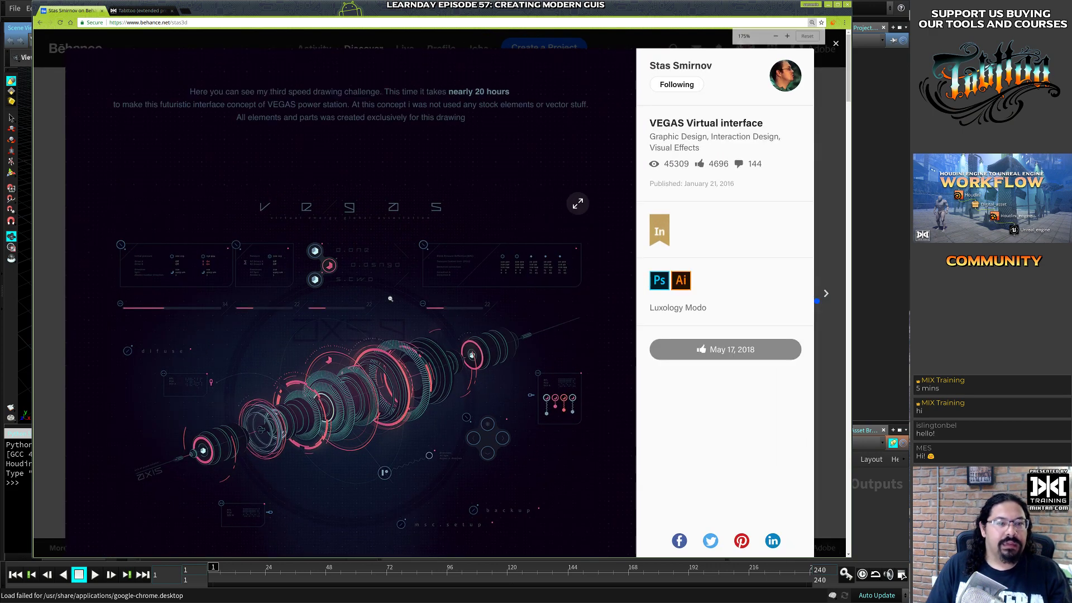
key(ctrl+minus)
key(ctrl+minus)
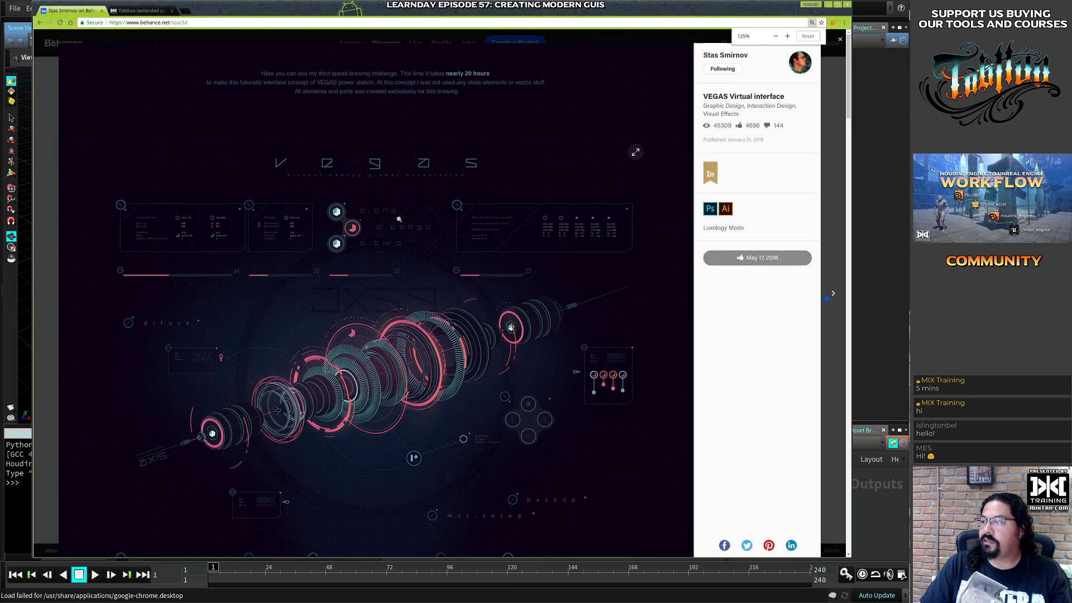
Review the main screens of the VEGAS Virtual interface project and highlight the Luxology Modo entry in its tool credits
key(ctrl+minus)
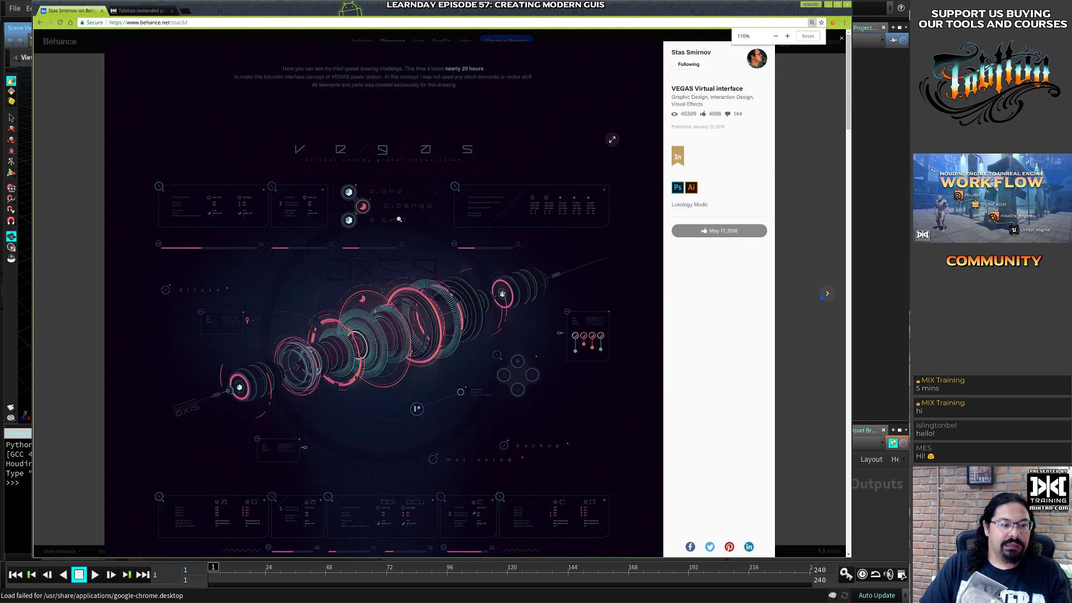
key(ctrl+plus)
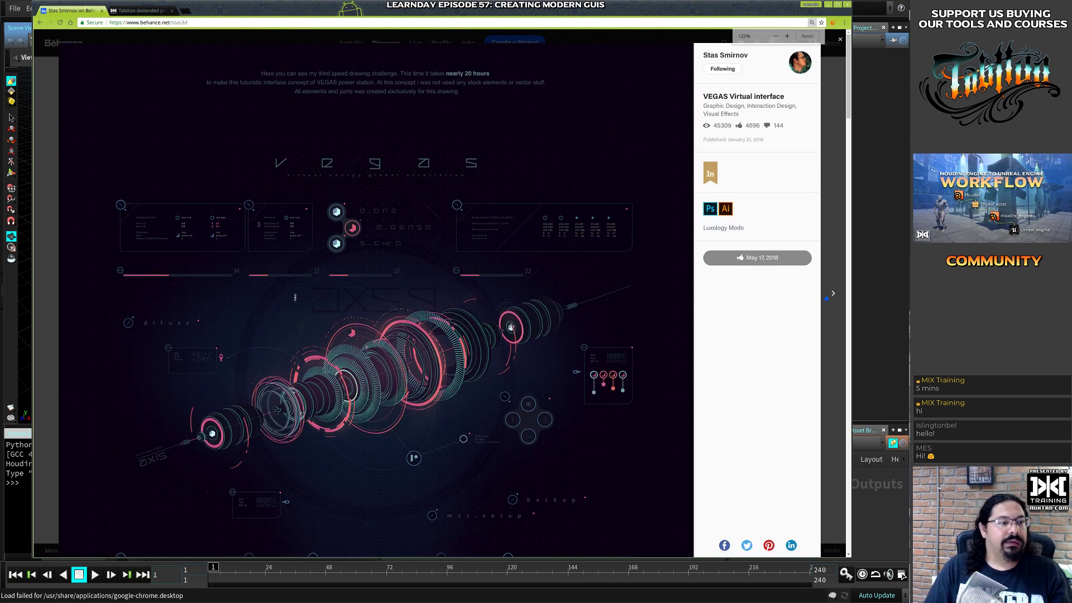
scroll(286, 183, down, 1)
scroll(286, 184, down, 2)
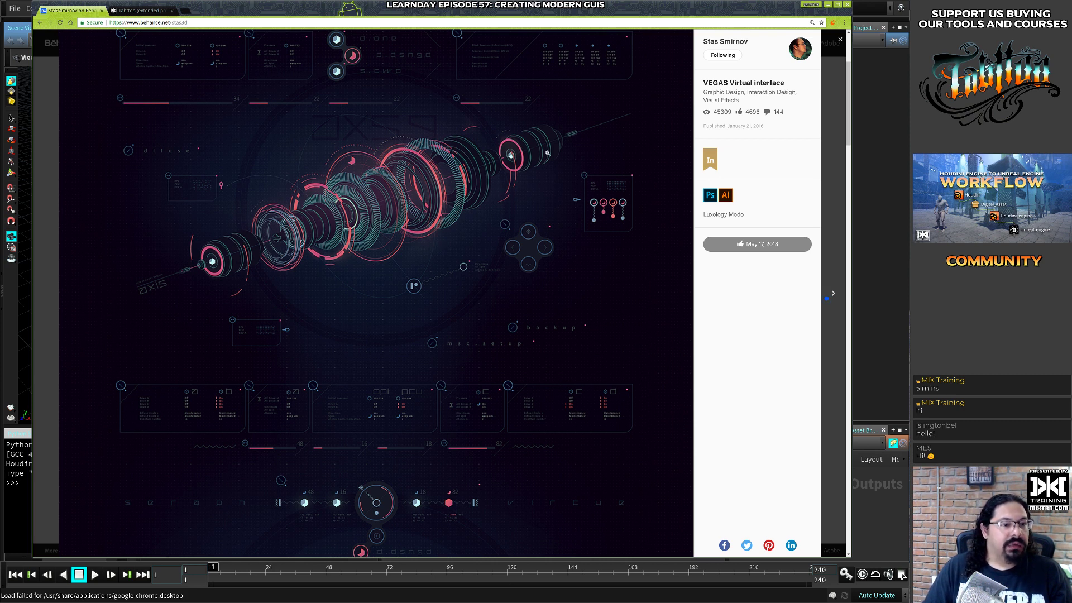
scroll(572, 217, down, 5)
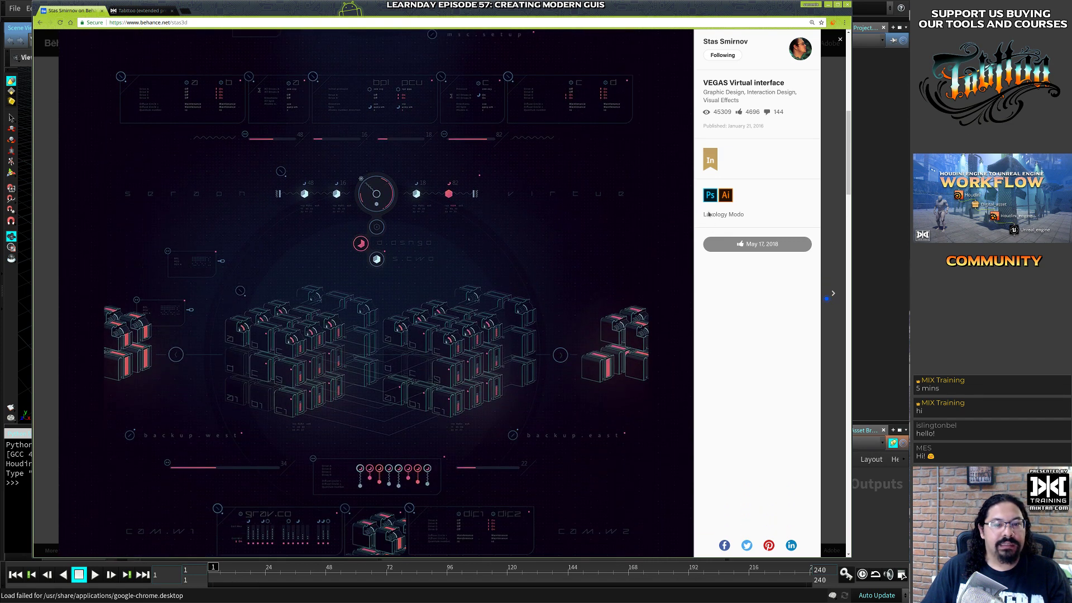
triple_click(753, 218)
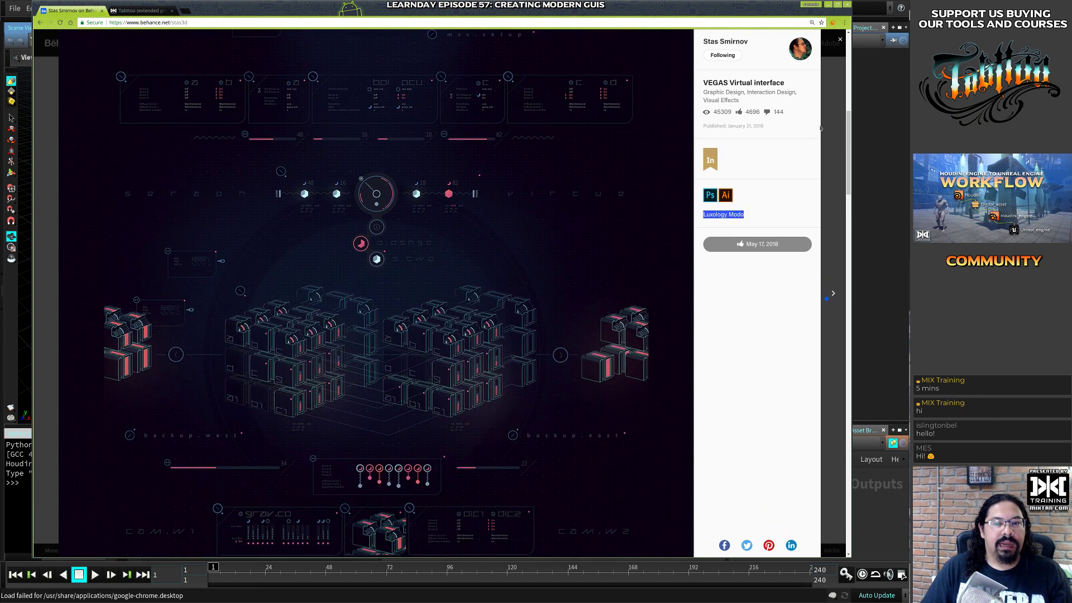
click(854, 138)
Examine the project's statistics screen, MODO note and detail close-ups, and return to the axis artwork near its beginning
key(alt+Tab)
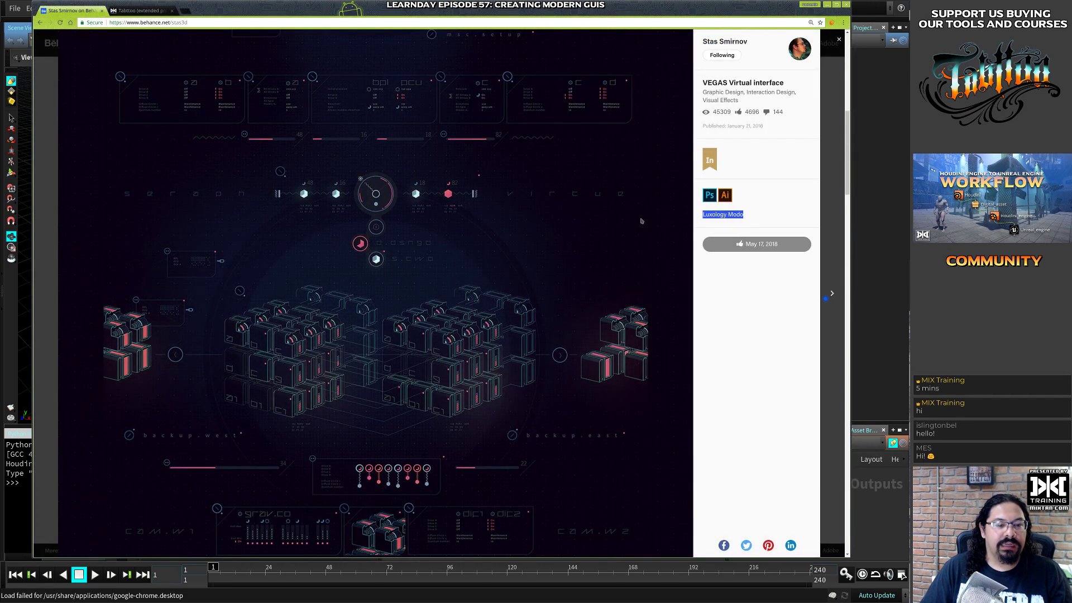
middle_click(41, 274)
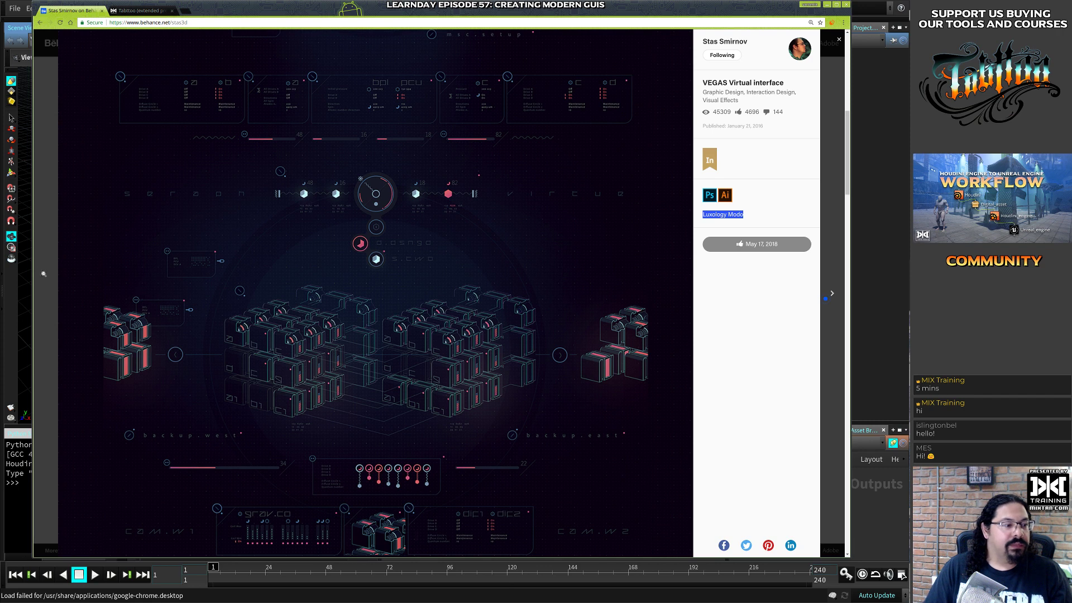
middle_click(66, 399)
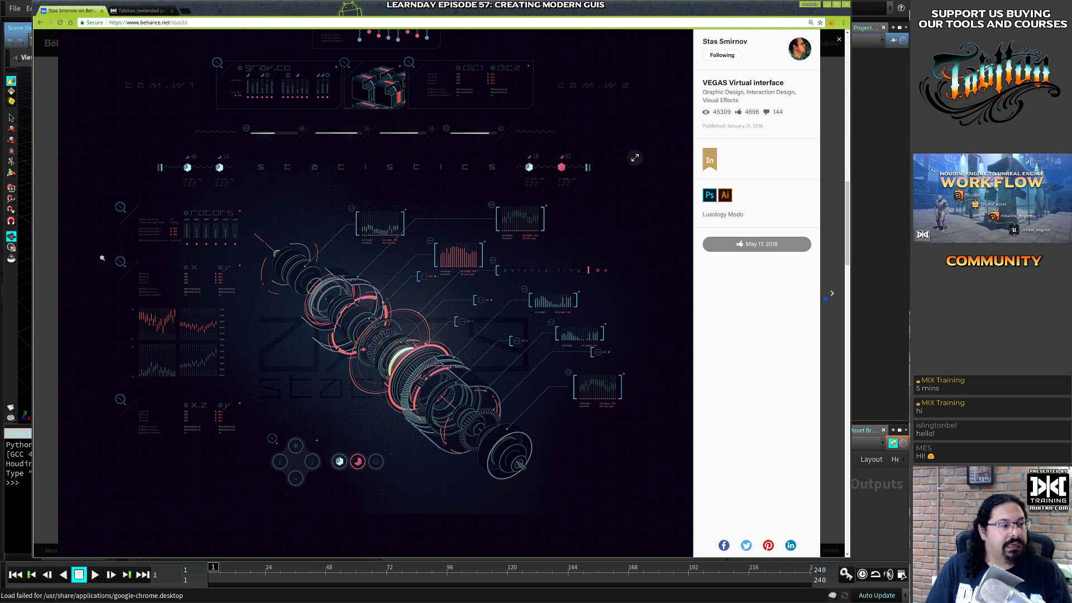
scroll(459, 387, down, 3)
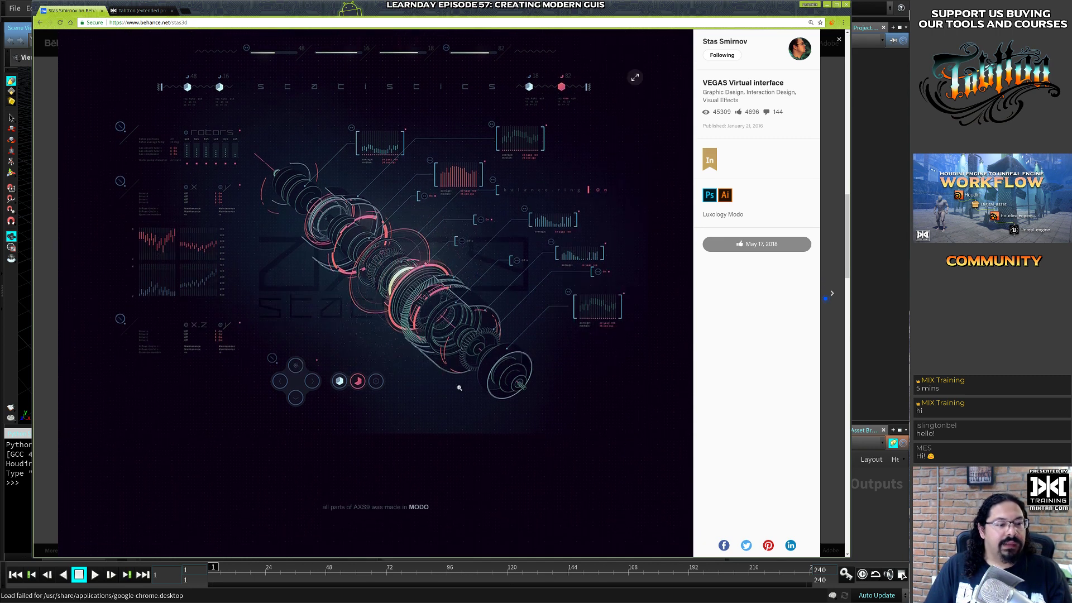
scroll(433, 249, down, 3)
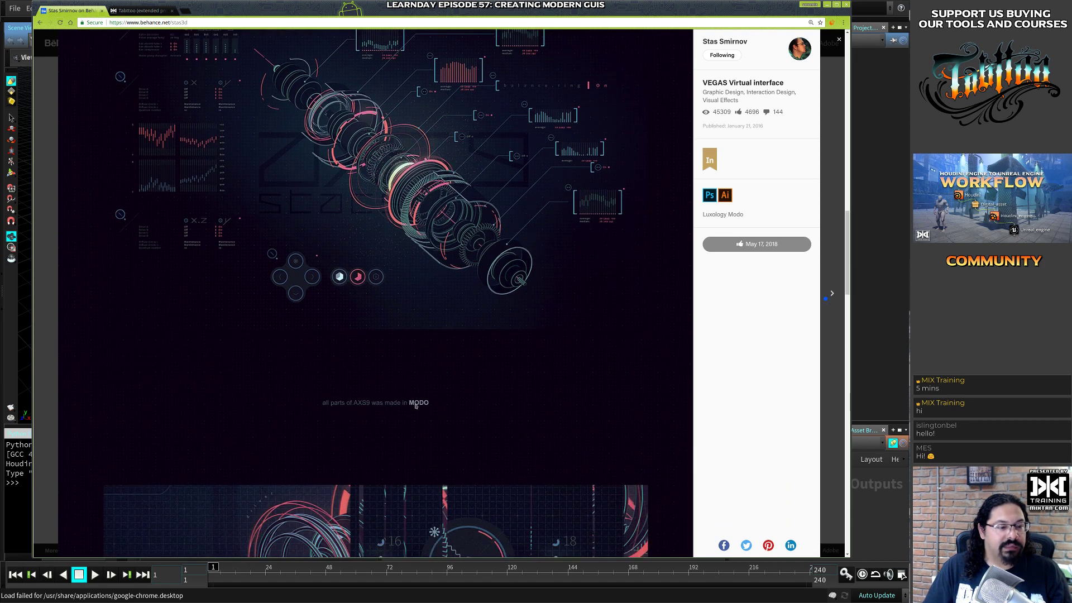
middle_click(424, 361)
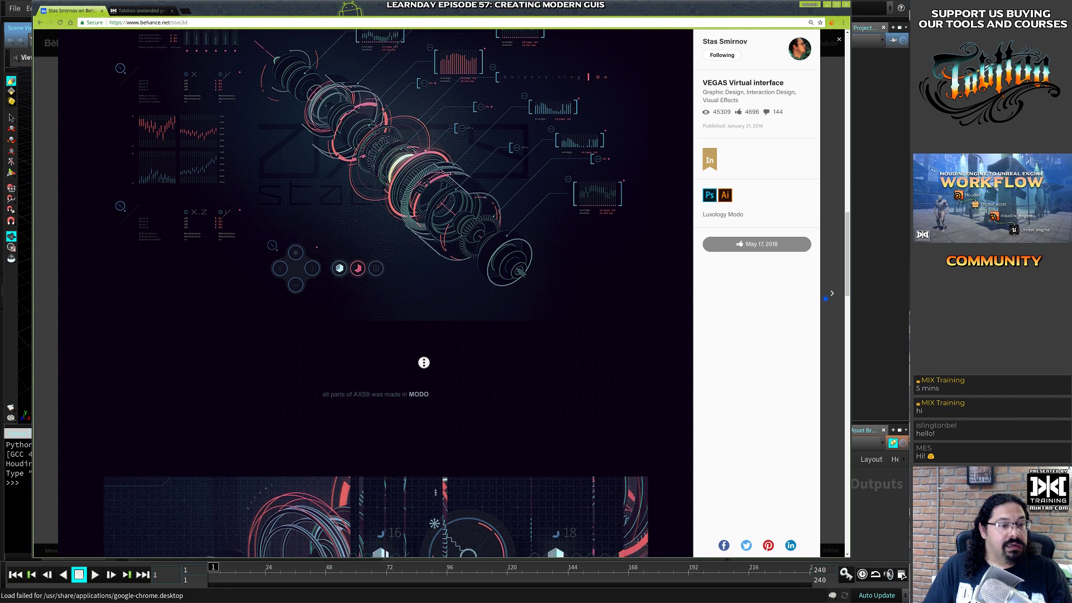
middle_click(399, 502)
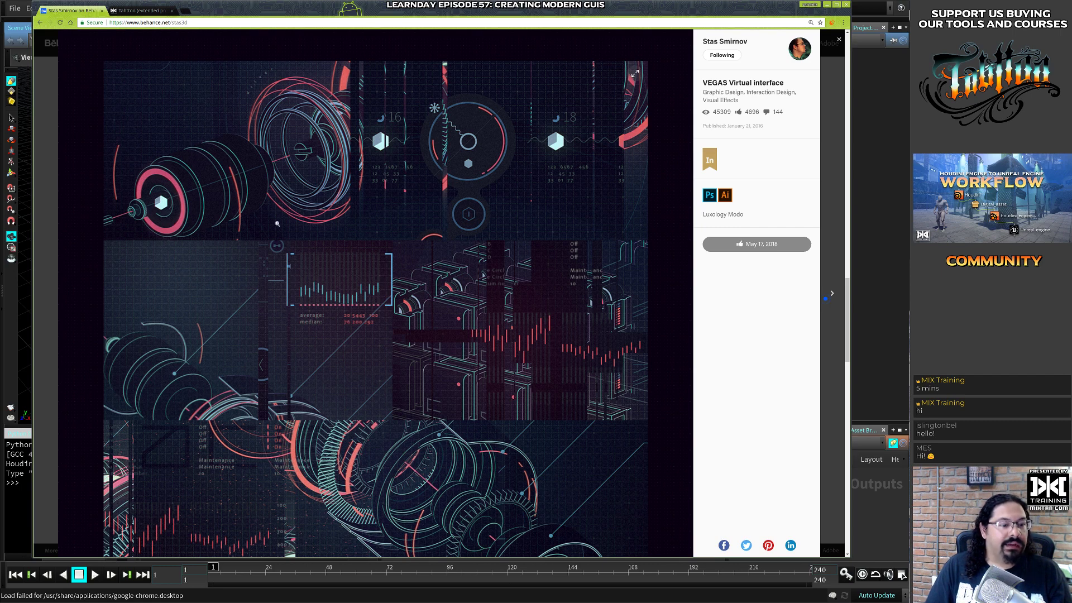
scroll(308, 322, down, 4)
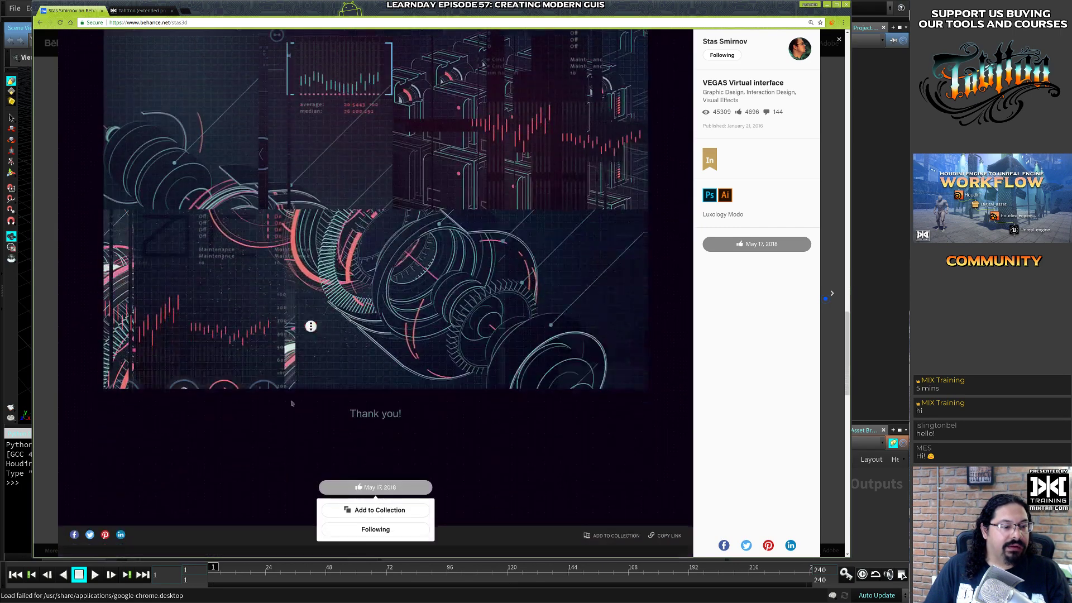
middle_click(468, 416)
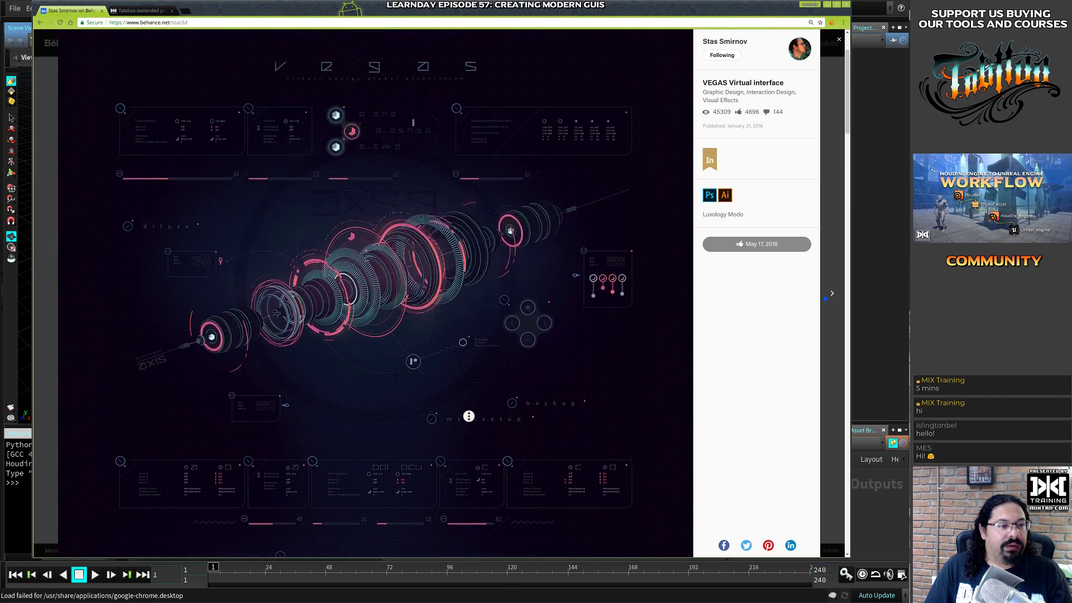
middle_click(244, 263)
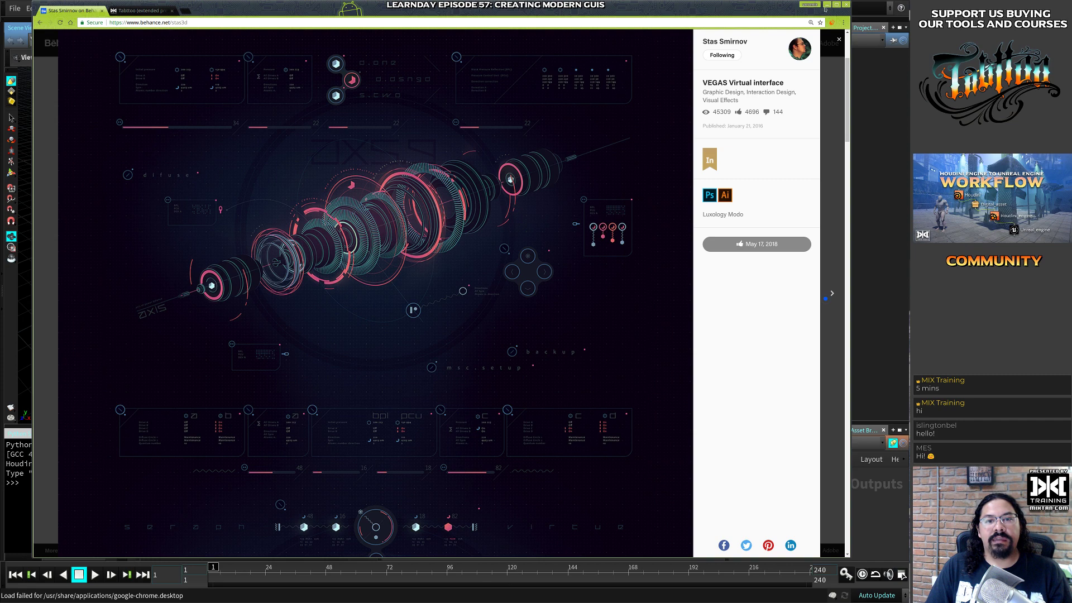
Switch to Houdini and add a Circle geometry object to the empty scene network
click(874, 96)
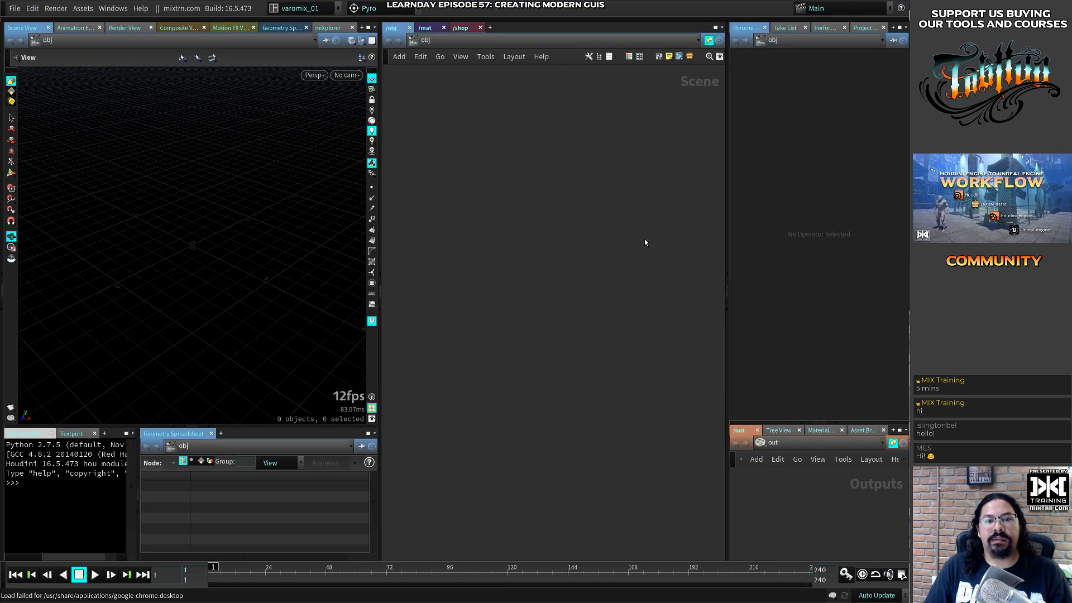
key(Tab)
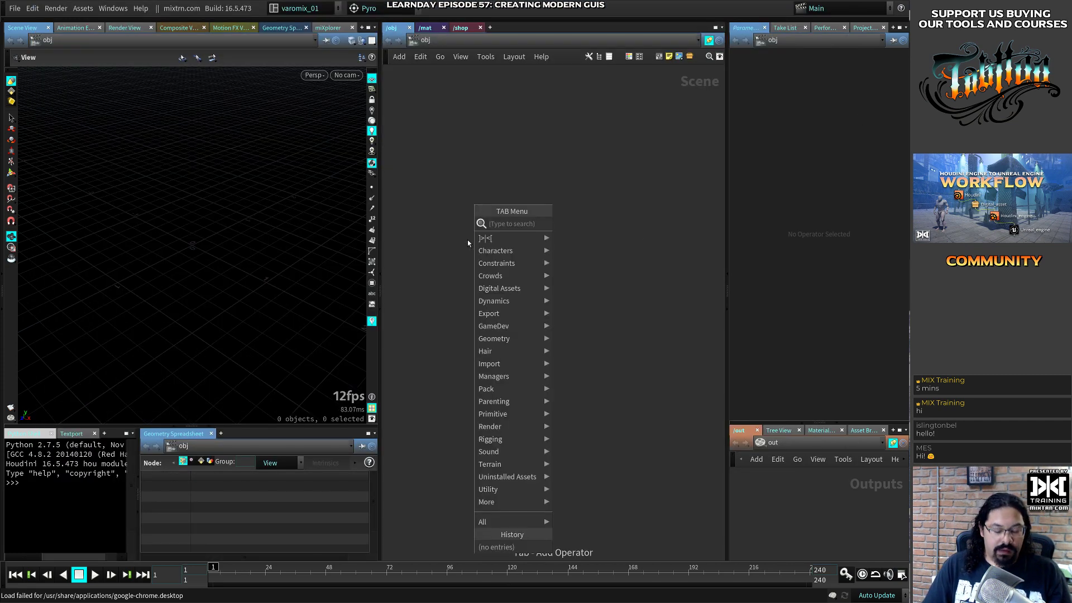
click(504, 172)
key(ctrl+Tab)
text(cir)
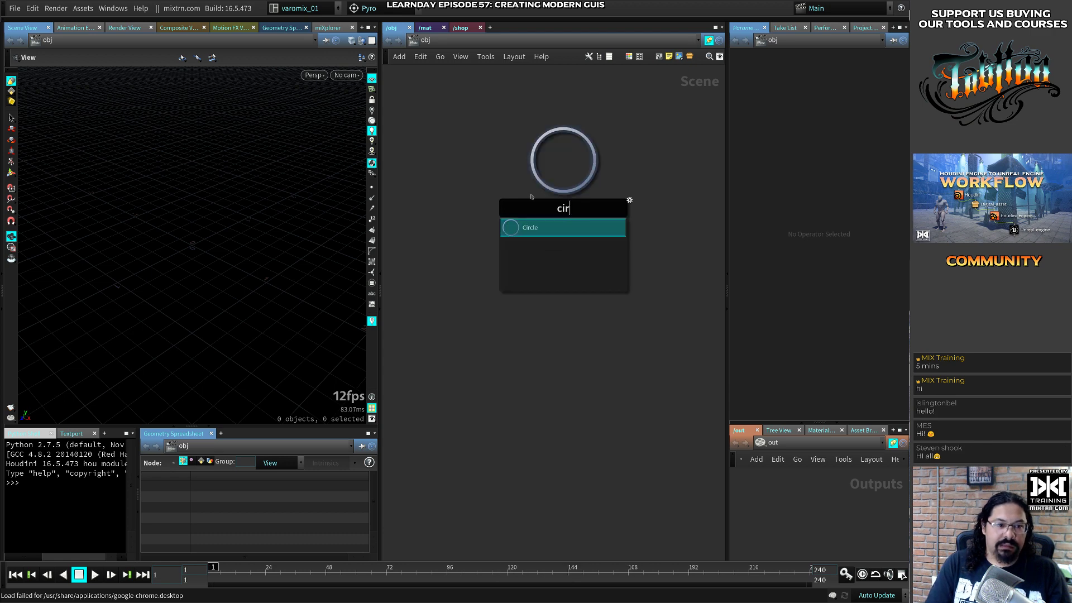
key(Return)
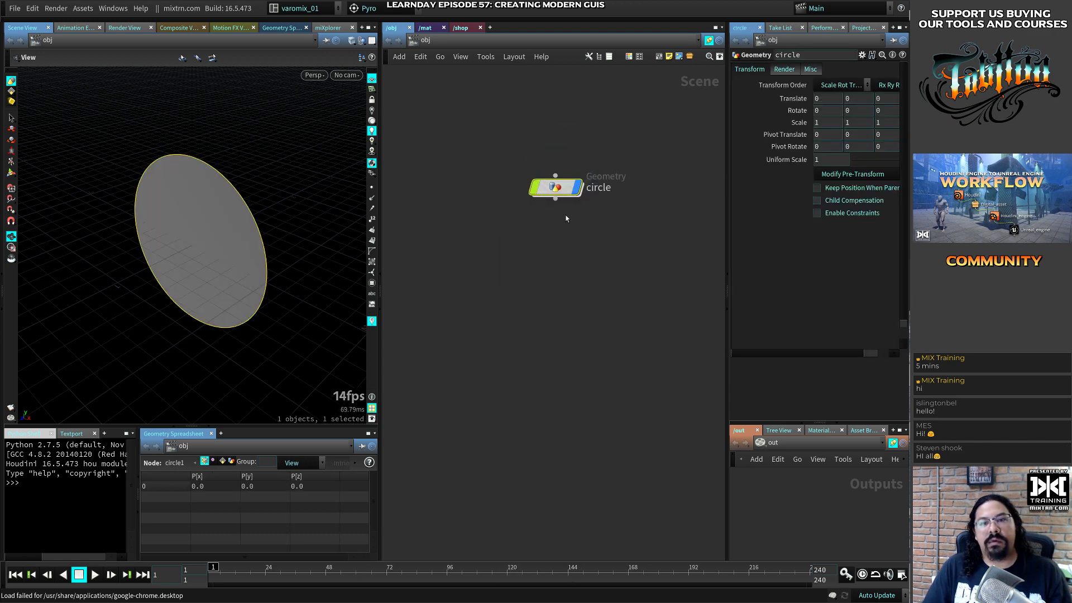
click(555, 199)
key(Escape)
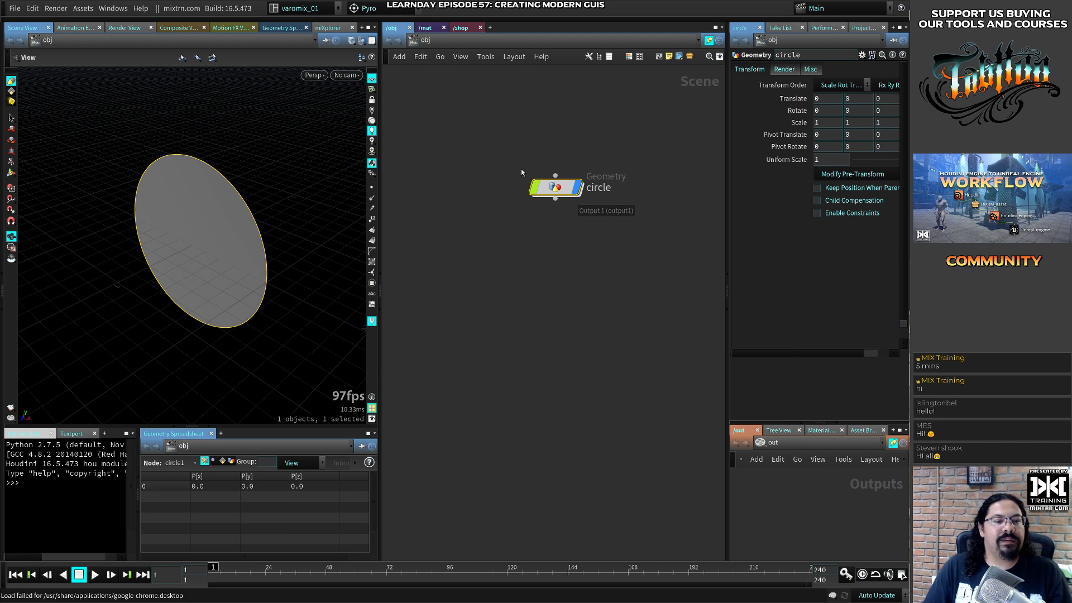
Rename the circle object as GUI, enter its geometry network and reposition the circle node there
double_click(598, 188)
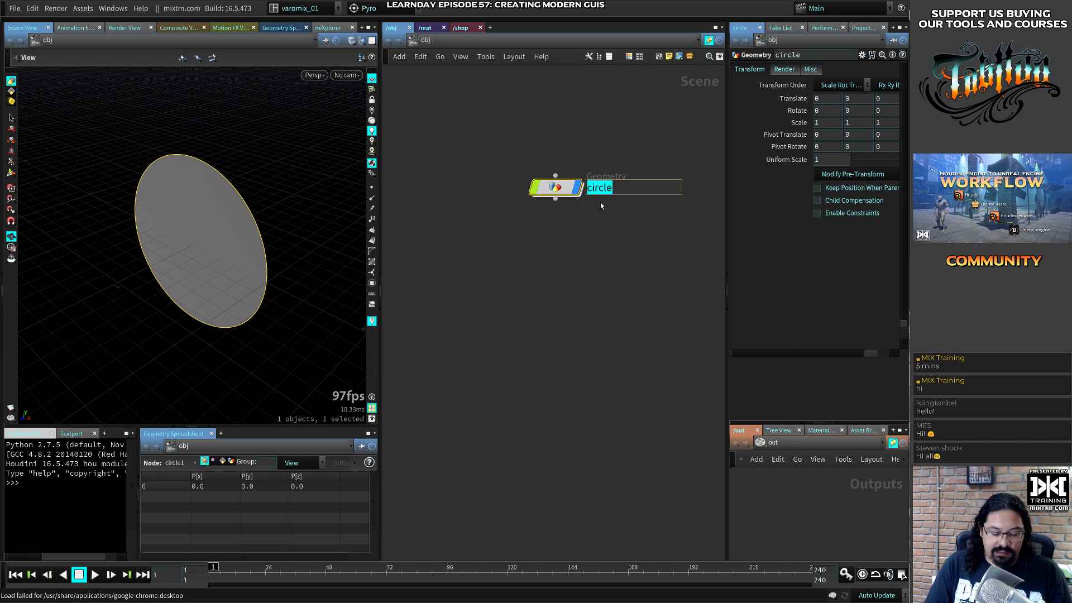
text(GUIO)
key(BackSpace)
key(Return)
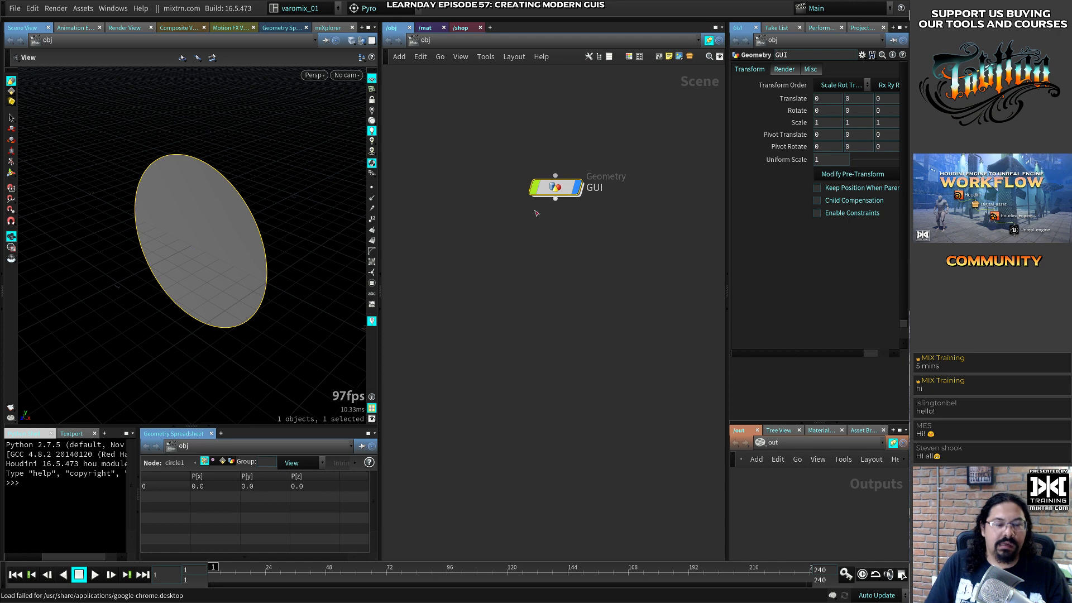
key(i)
drag(551, 314, 536, 207)
click(513, 266)
Look over the circle node's primitive type options, leaving it set to Primitive
click(835, 71)
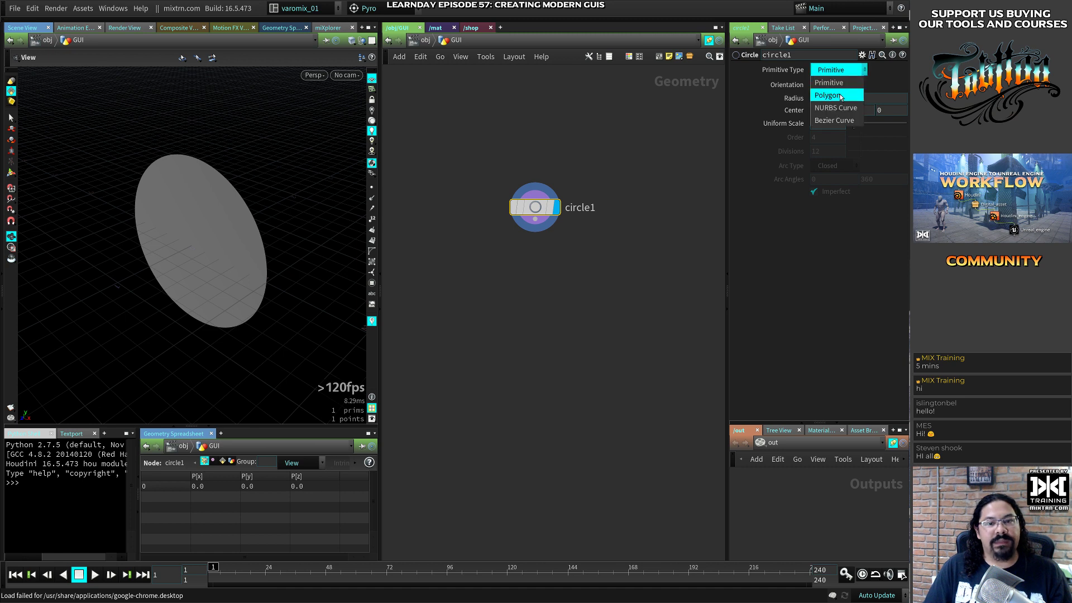
key(Escape)
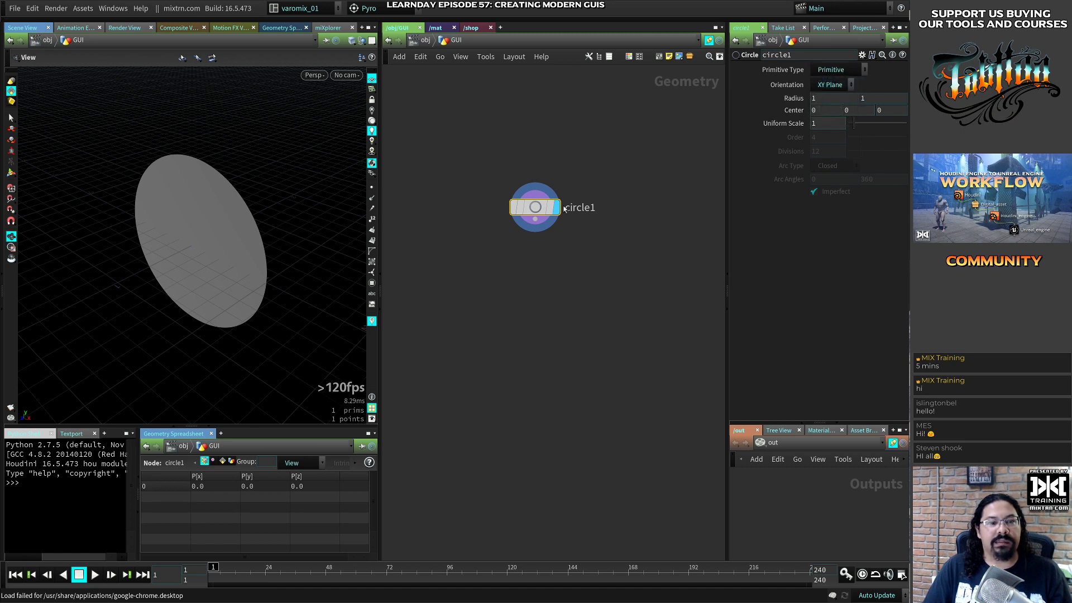
drag(554, 202, 554, 192)
click(831, 72)
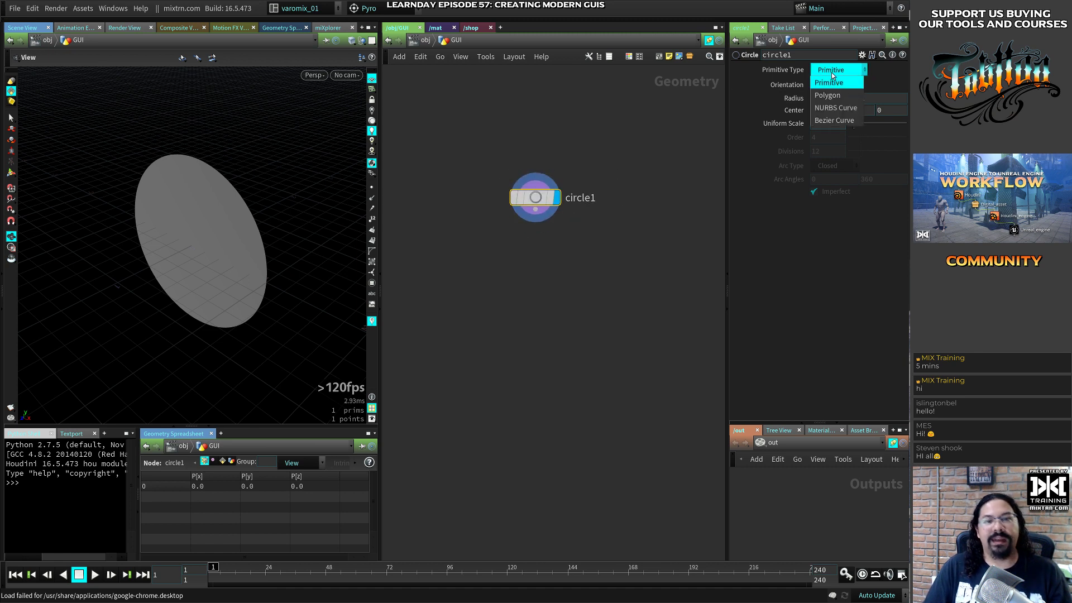
click(833, 78)
drag(520, 213, 522, 206)
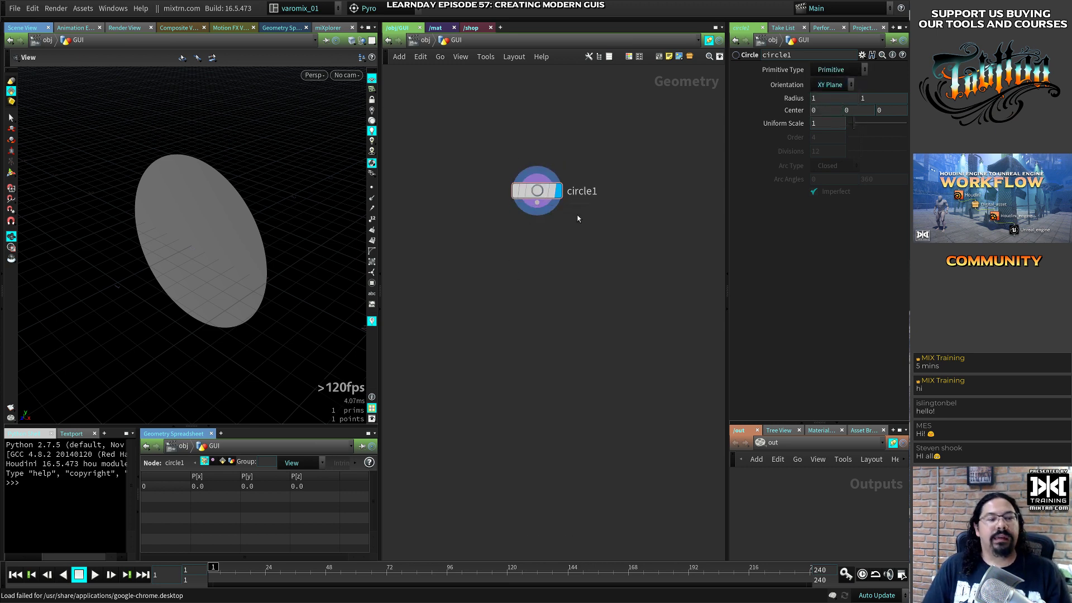
drag(488, 255, 564, 130)
drag(537, 201, 533, 214)
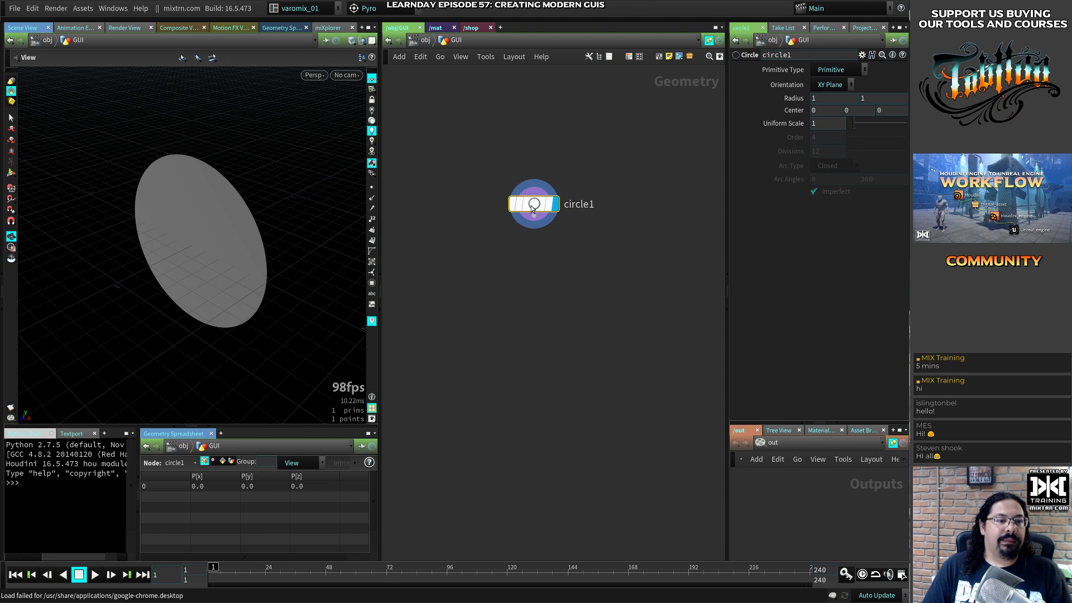
Add a PolyWire node connected to the output of the circle node
key(Tab)
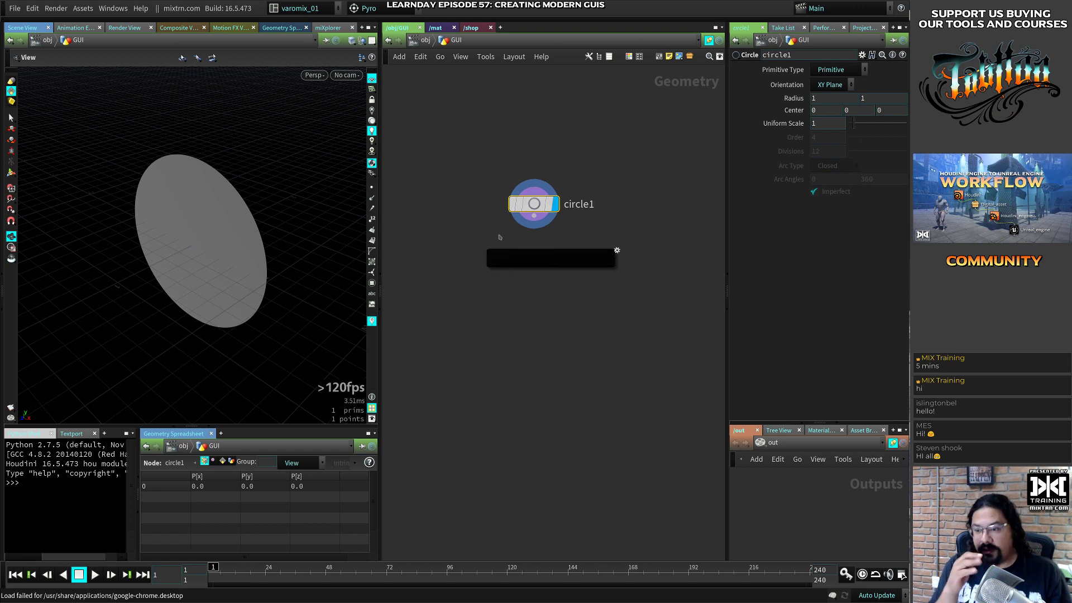
text(pf)
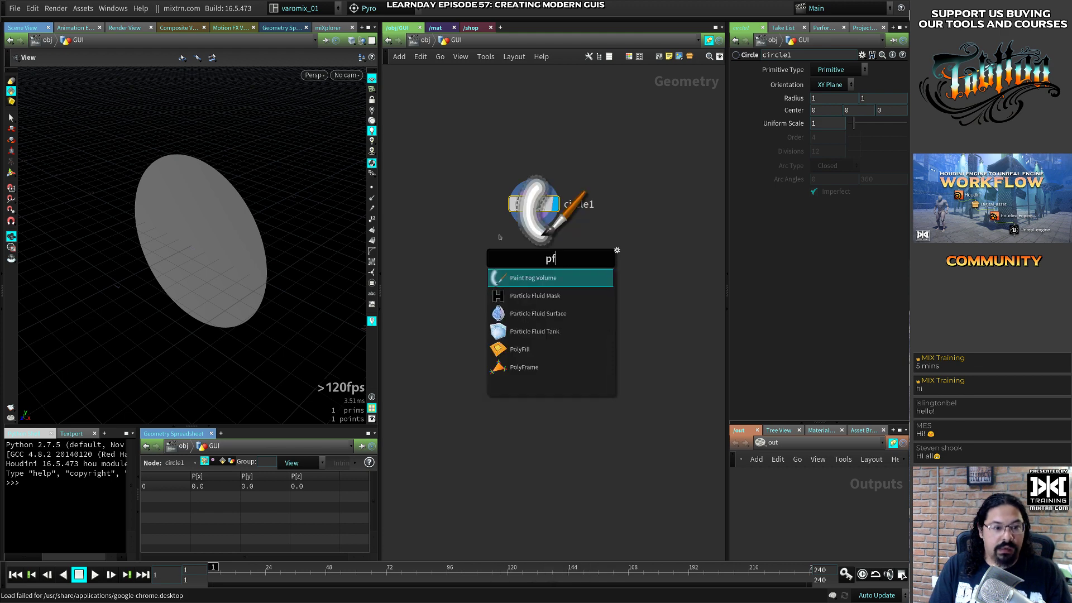
key(BackSpace)
text(w)
key(Down)
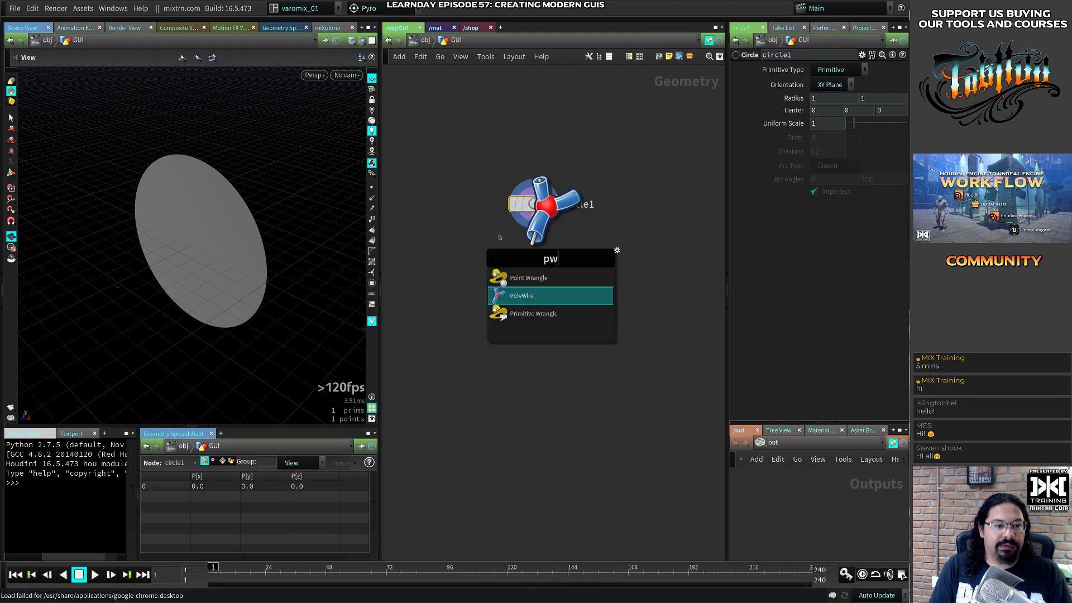
key(Return)
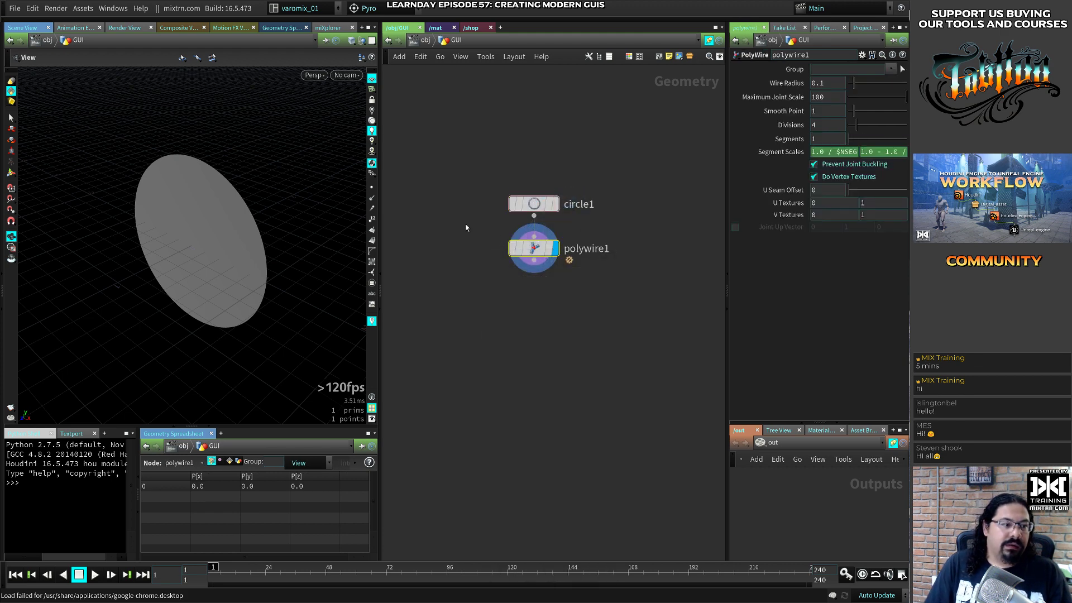
Set the circle node's primitive type to Polygon and raise its divisions for a smoother ring
click(534, 204)
click(838, 68)
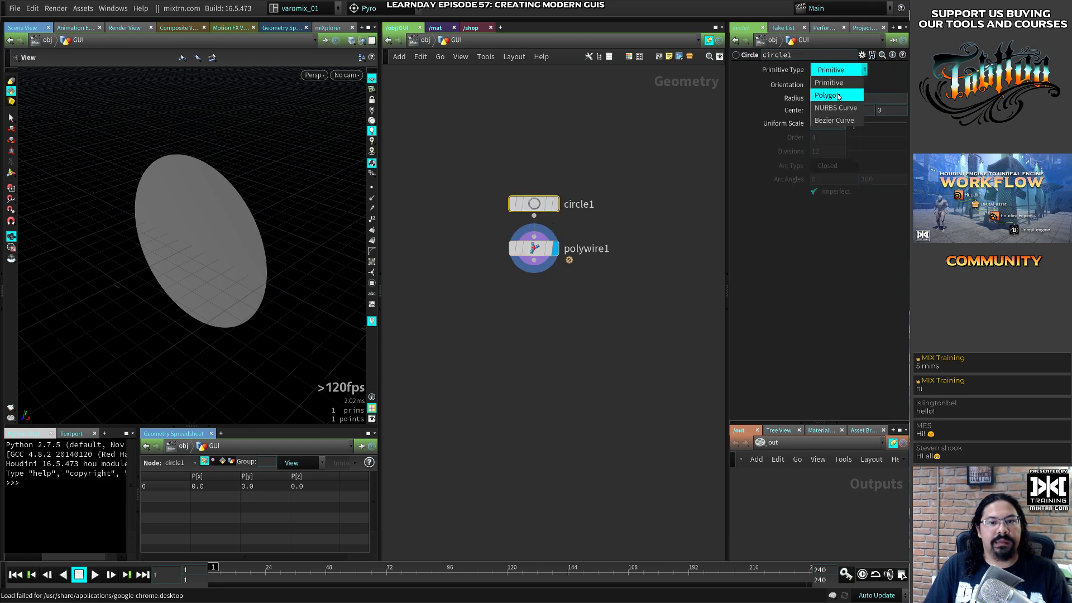
click(837, 96)
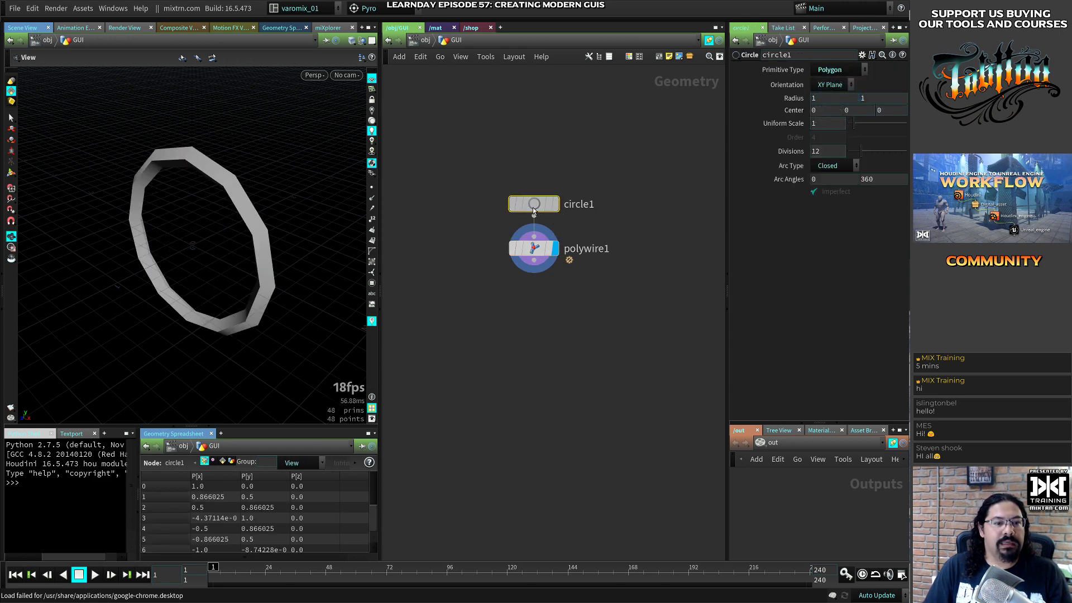
drag(861, 152, 905, 152)
Move the PolyWire node slightly further below the circle node and set its divisions to 8
drag(534, 249, 534, 262)
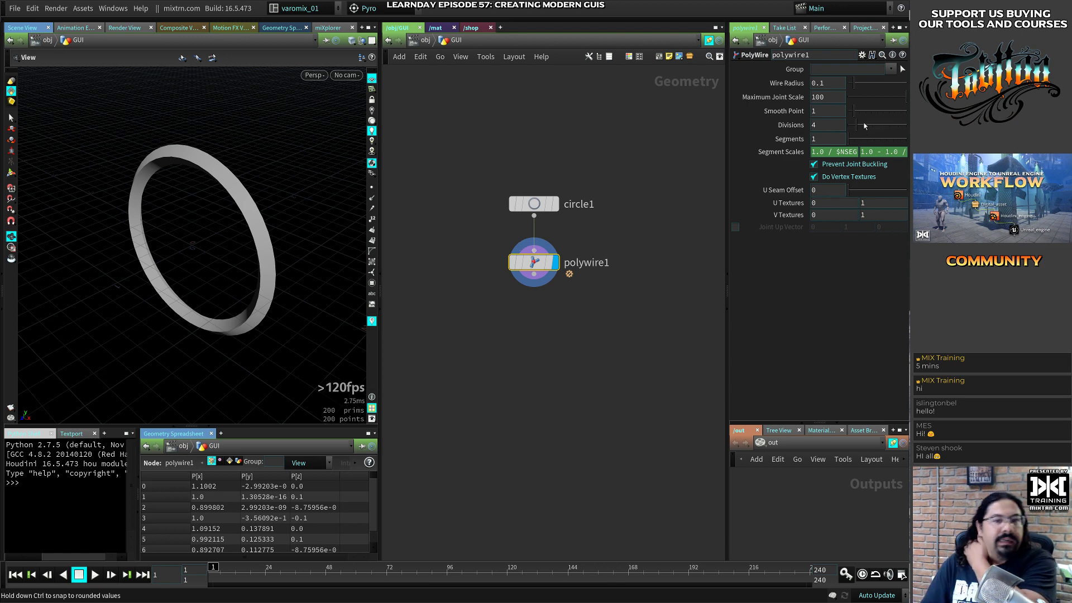
drag(853, 132, 891, 129)
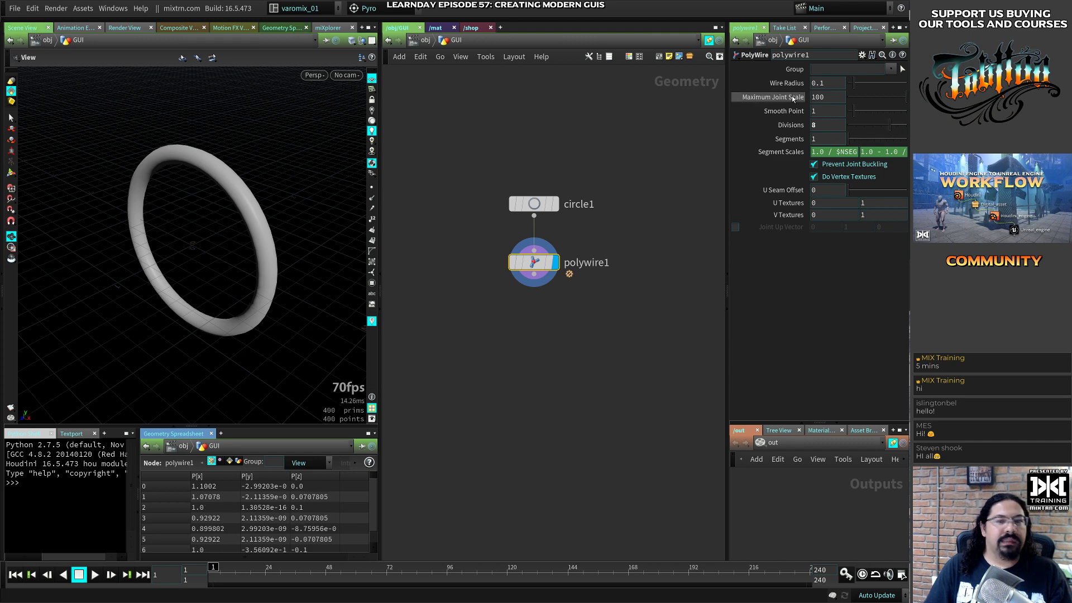
Set the PolyWire node's wire radius to 0.01 and move the circle and PolyWire nodes closer together
click(780, 83)
text(0.01)
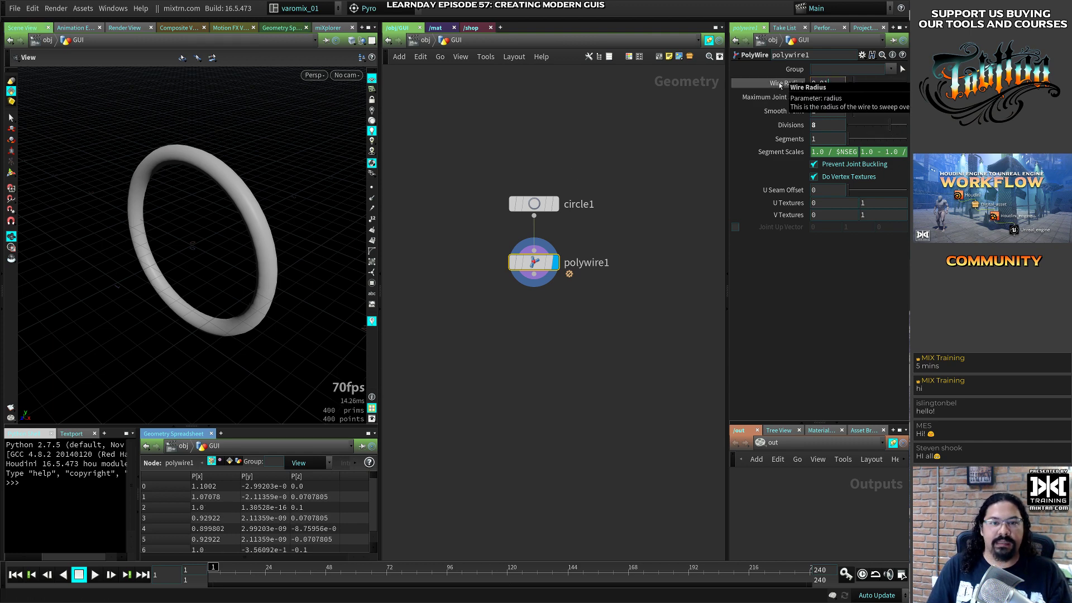
key(Return)
mouse_move(260, 303)
mouse_down()
mouse_move(206, 266)
mouse_move(259, 240)
mouse_move(255, 288)
mouse_move(201, 277)
mouse_move(256, 282)
mouse_up()
drag(530, 267, 531, 270)
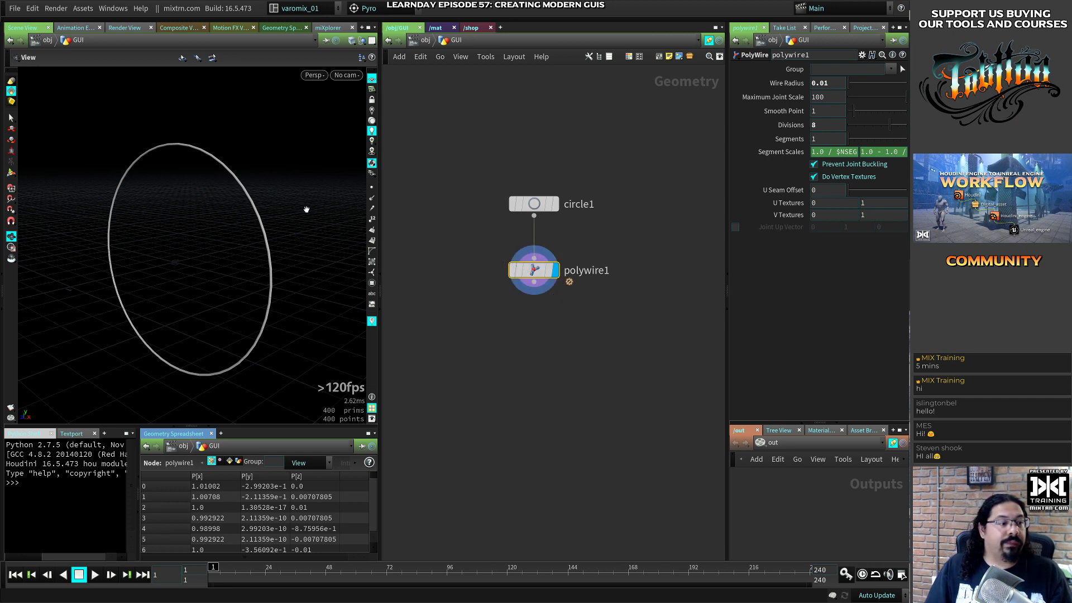
drag(542, 203, 543, 200)
drag(521, 276, 520, 257)
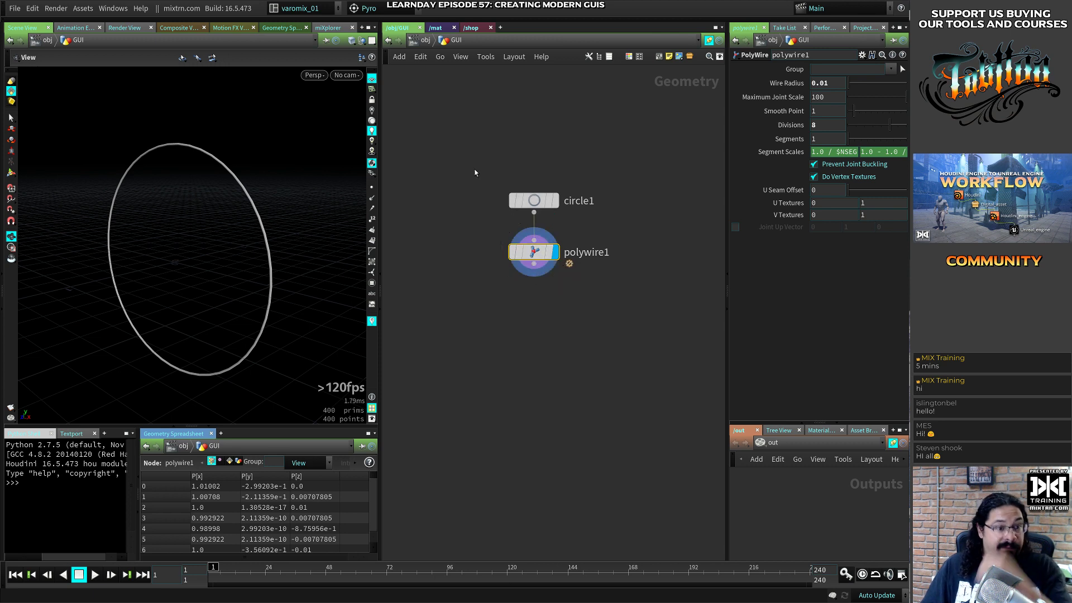
Add a Principled Shader to the material network (/mat)
click(436, 28)
key(Tab)
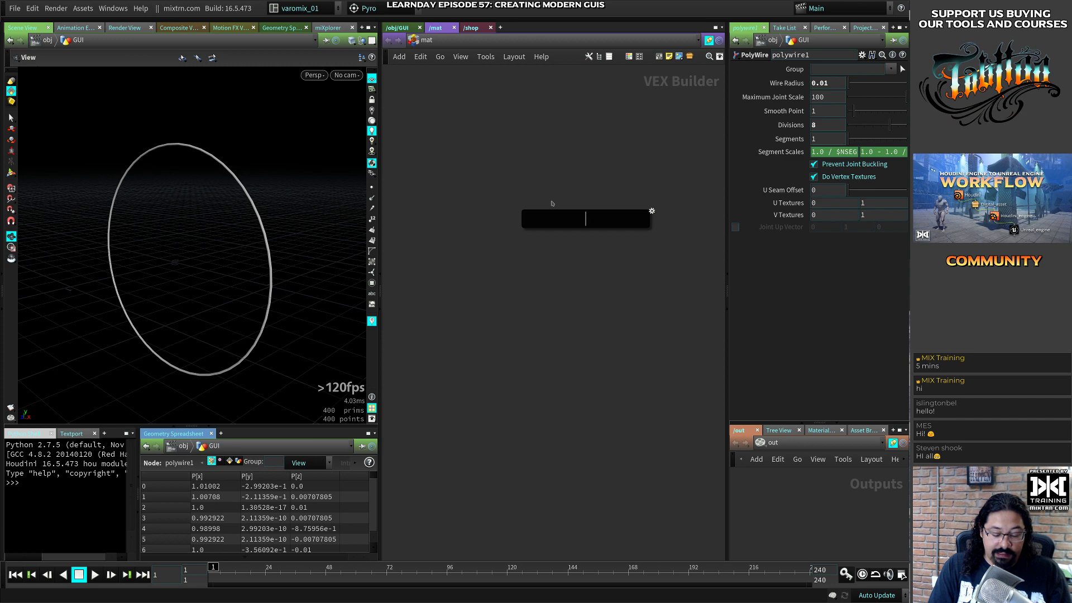
text(em)
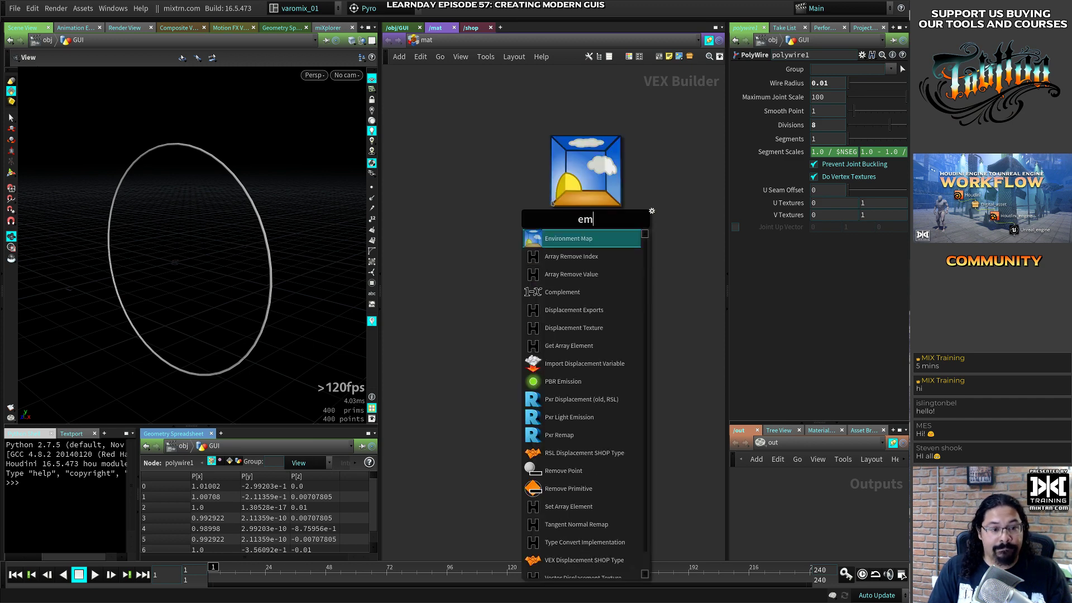
key(BackSpace)
key(BackSpace)
text(prin)
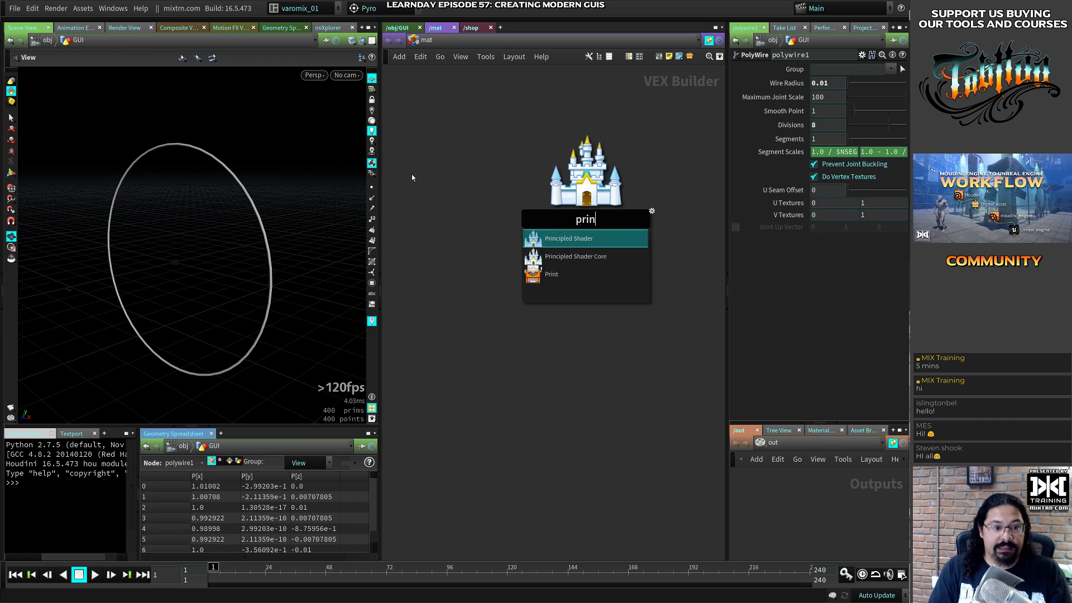
key(Return)
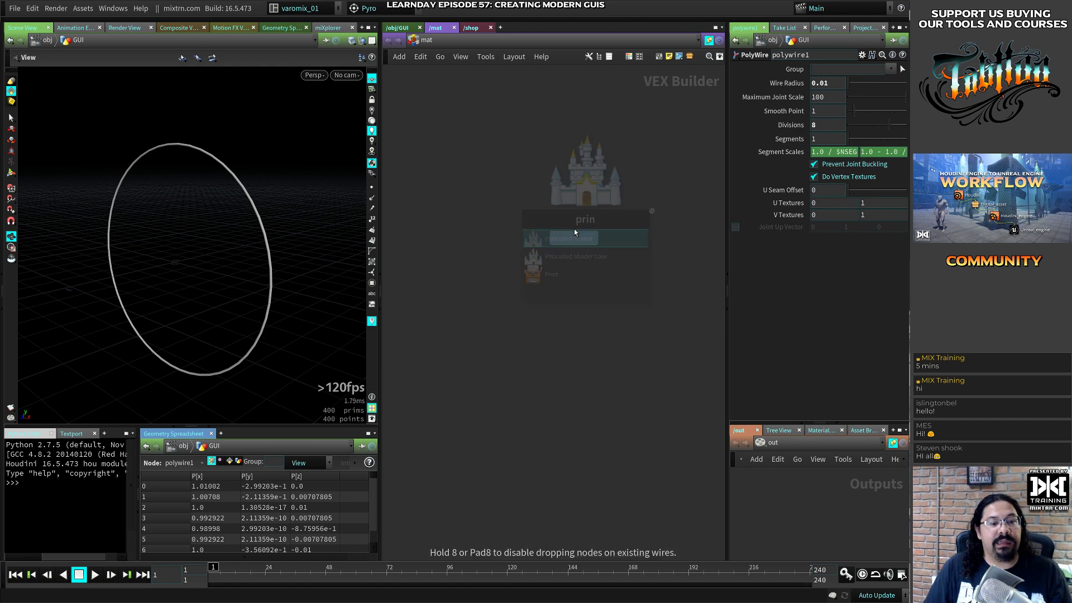
click(564, 243)
key(Tab)
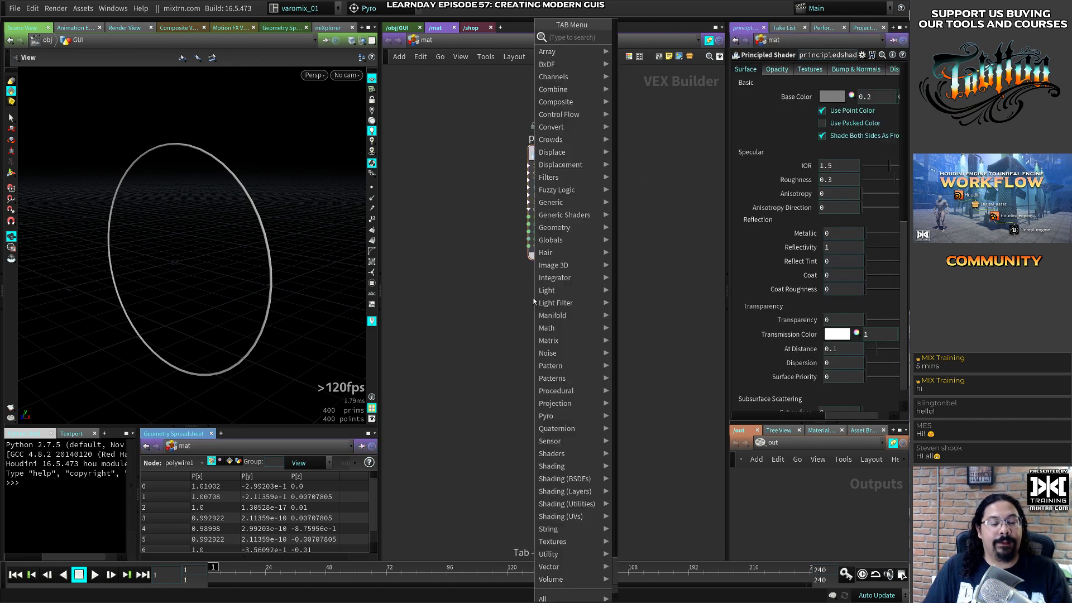
mouse_move(572, 467)
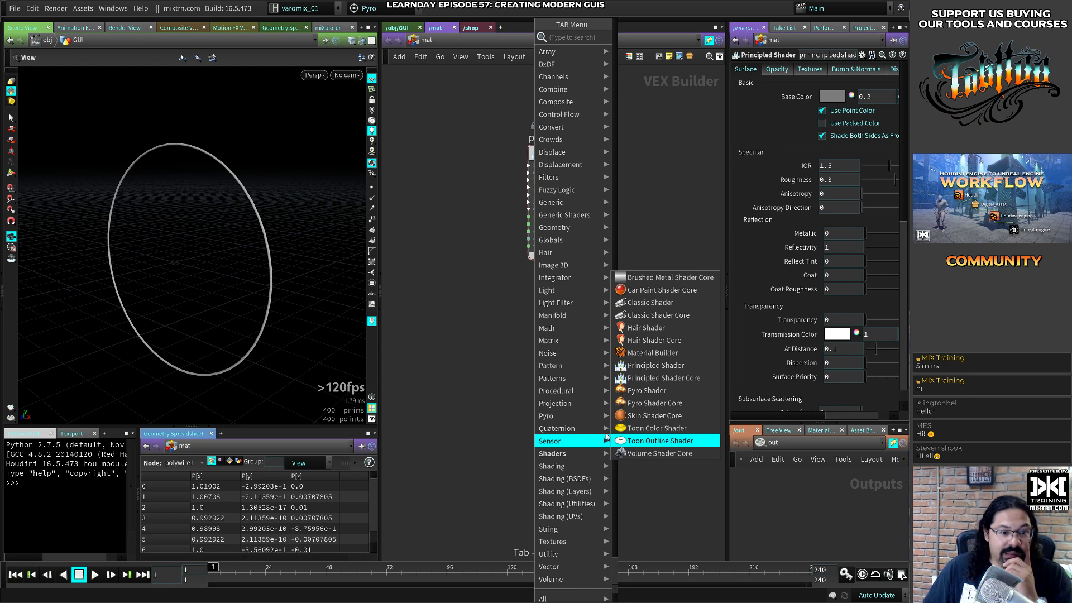
click(434, 368)
Shift the principled shader node slightly down and set its base color to black
drag(560, 152, 552, 189)
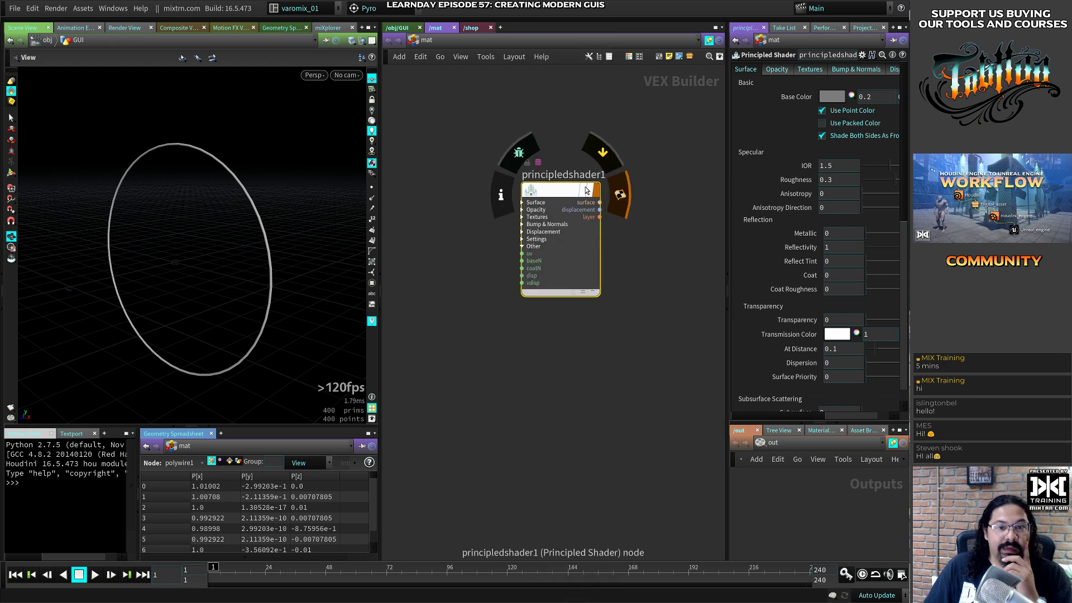
right_click(797, 99)
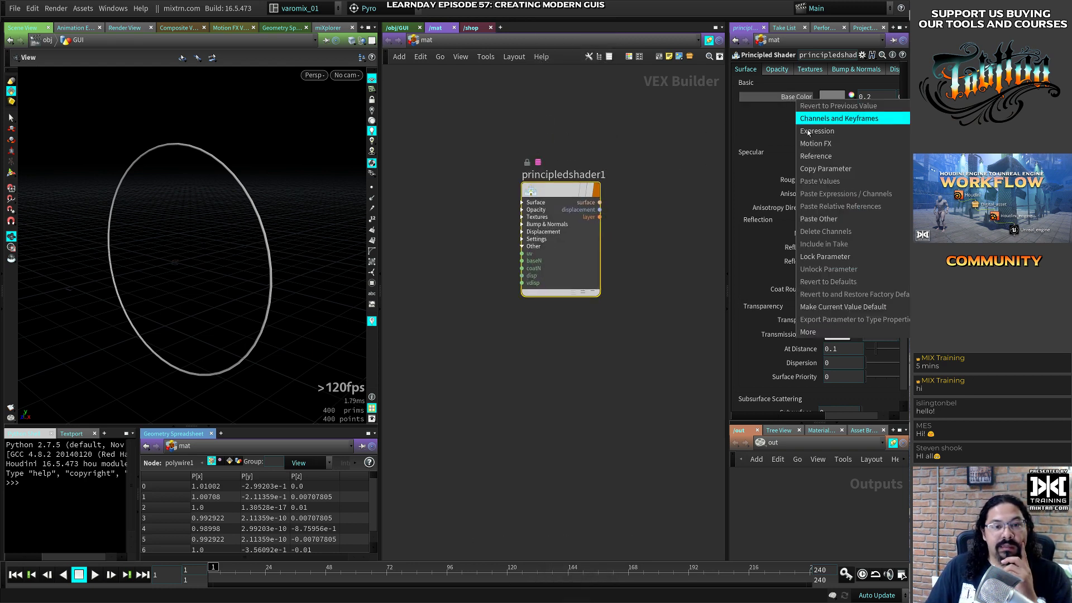
click(829, 98)
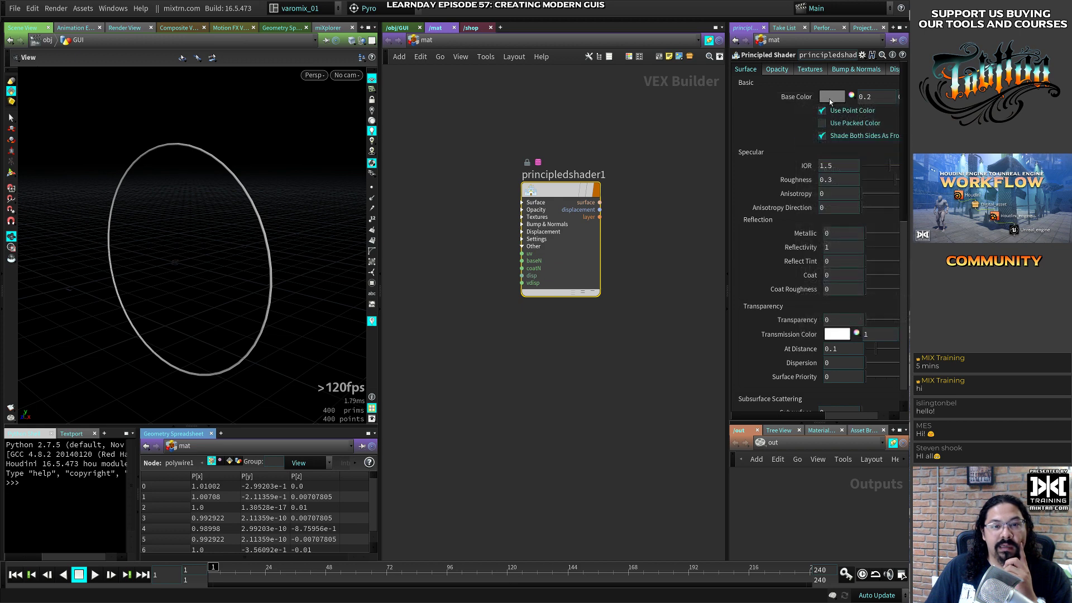
right_click(829, 98)
click(869, 137)
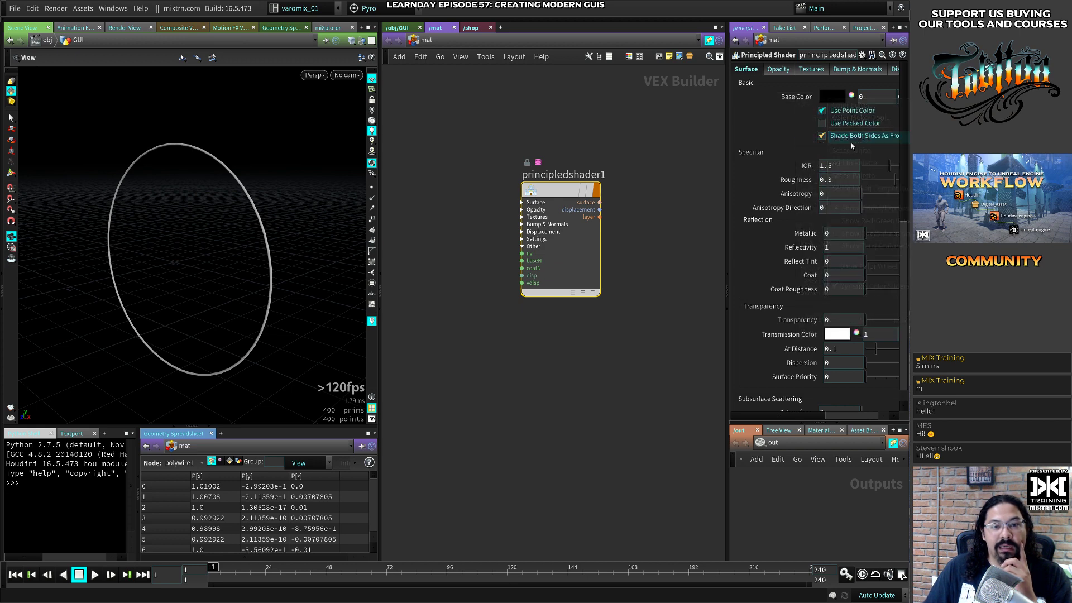
Widen the parameter area and examine the shader's Textures, Bump & Normals, Displacement, Settings and Opacity parameters for emission controls
drag(728, 114, 590, 114)
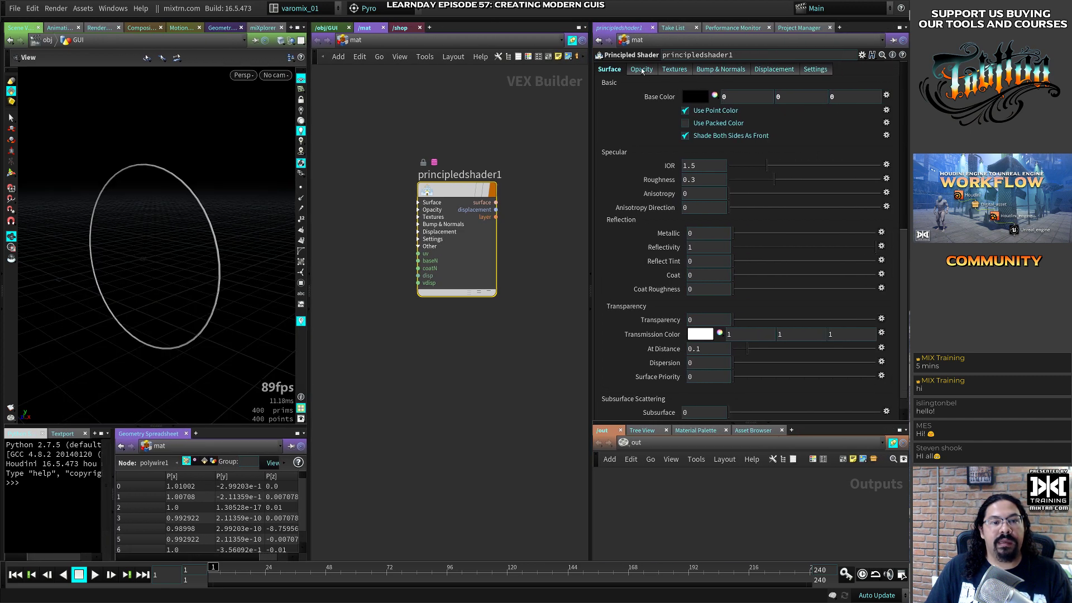
click(676, 70)
click(720, 69)
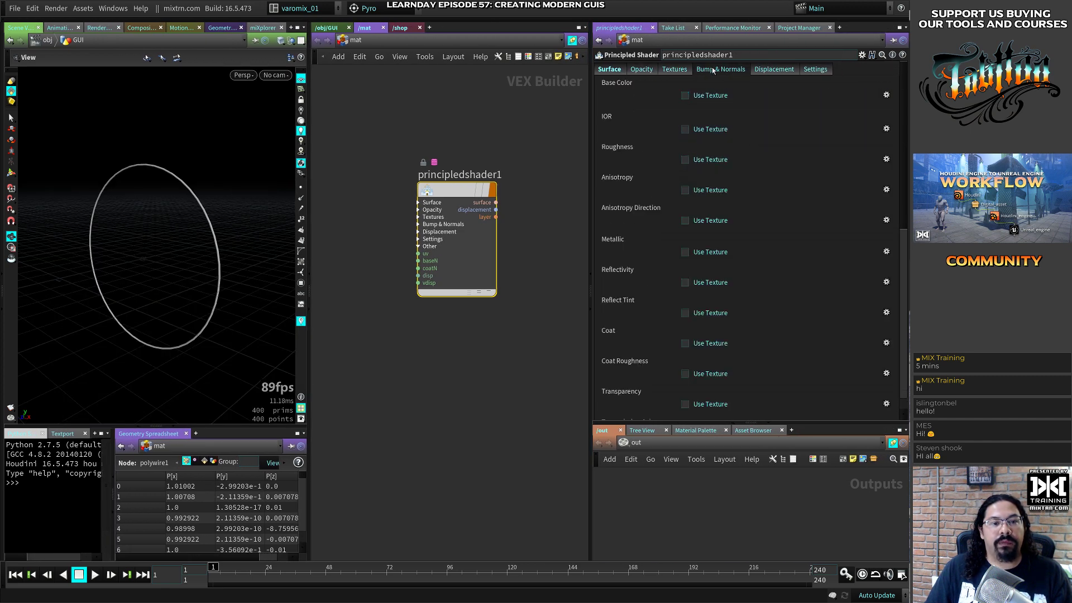
click(774, 70)
click(805, 70)
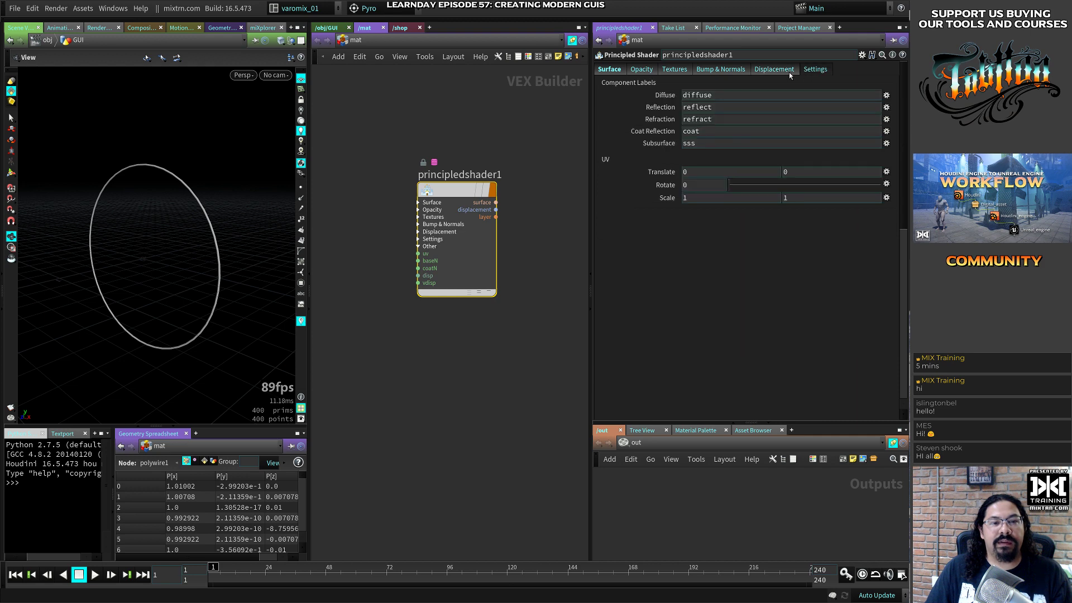
click(788, 72)
click(720, 69)
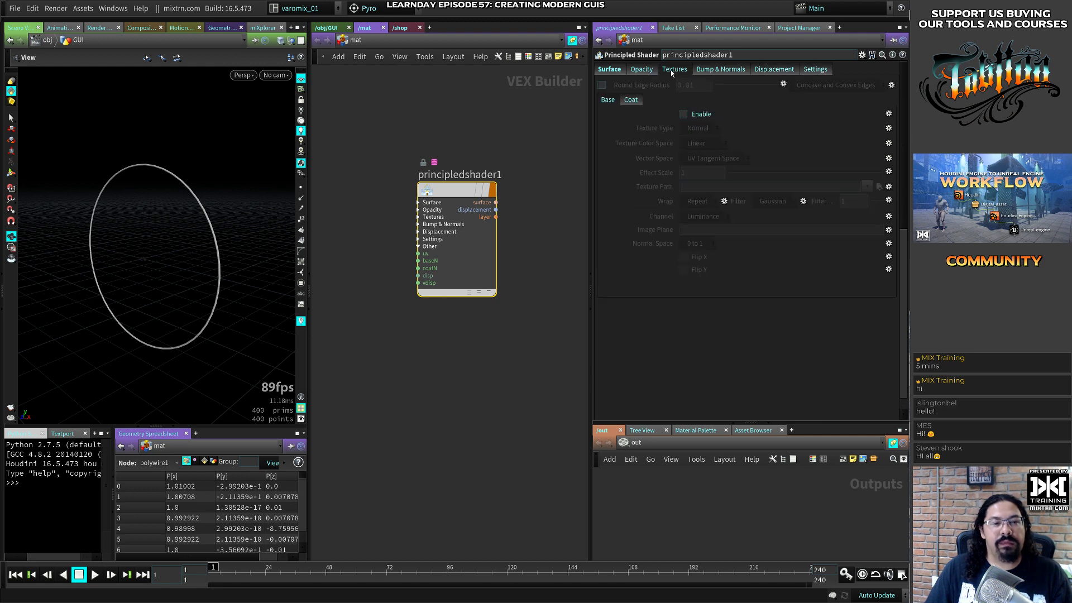
click(671, 69)
click(642, 68)
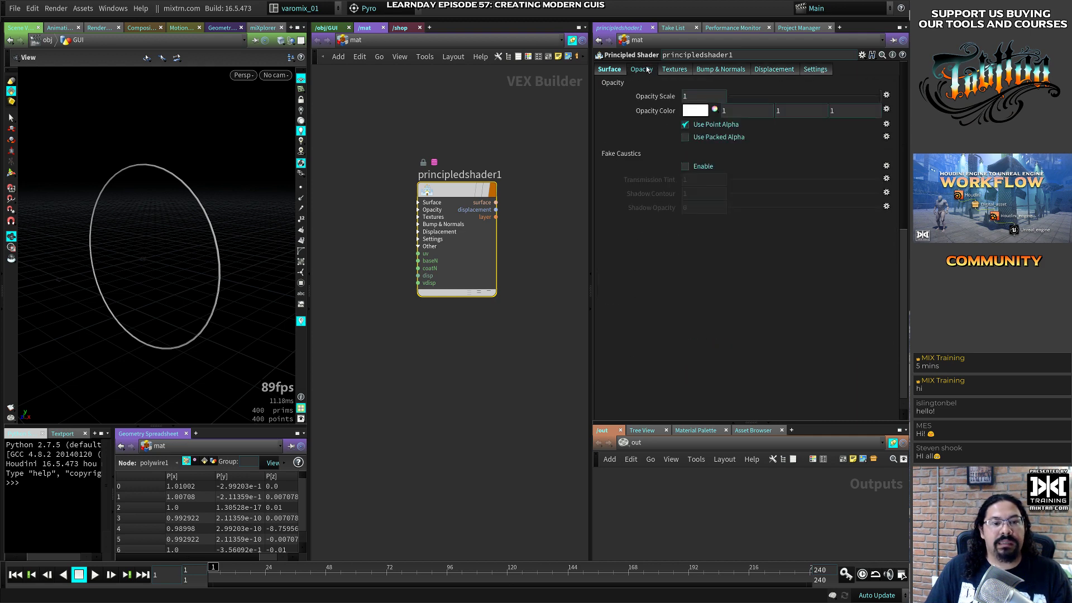
mouse_move(639, 97)
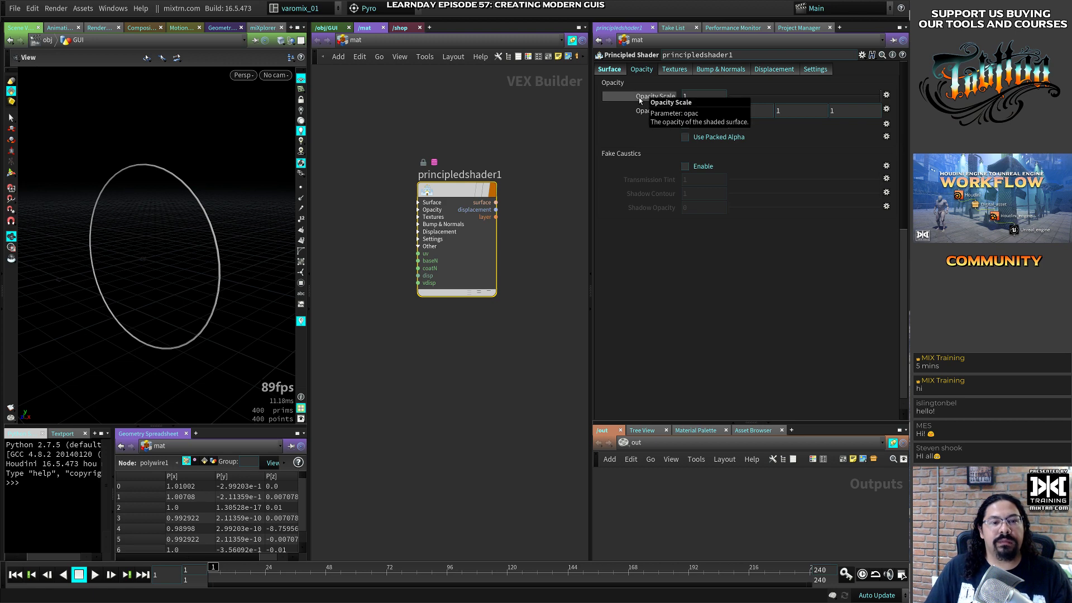
Bring up the shader's emission parameters and narrow the browser window with the VEGAS reference so the Emission Color stays visible beside it
click(609, 71)
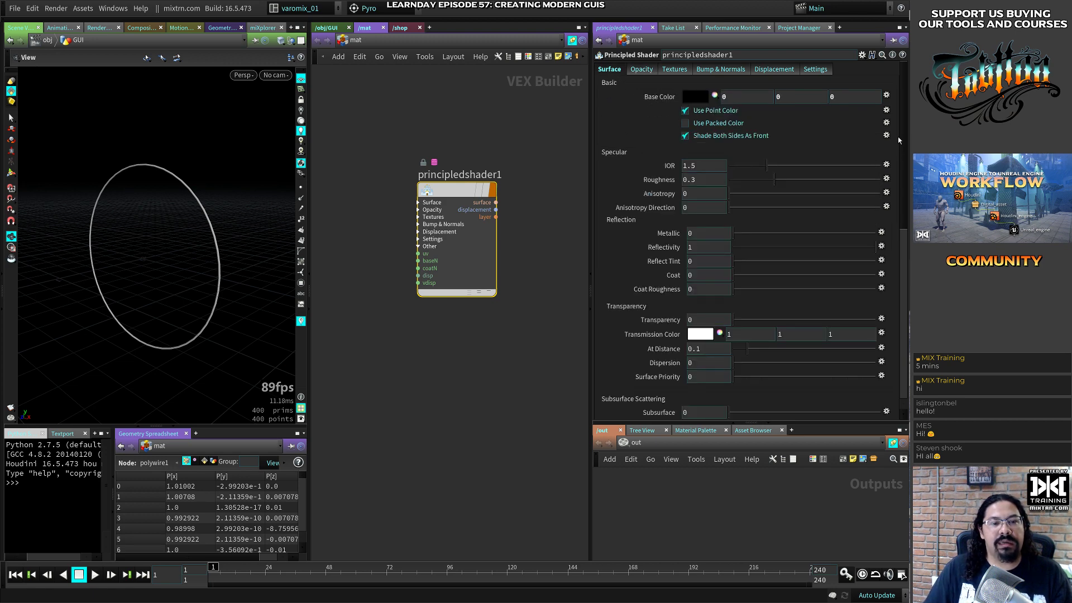
scroll(720, 246, down, 10)
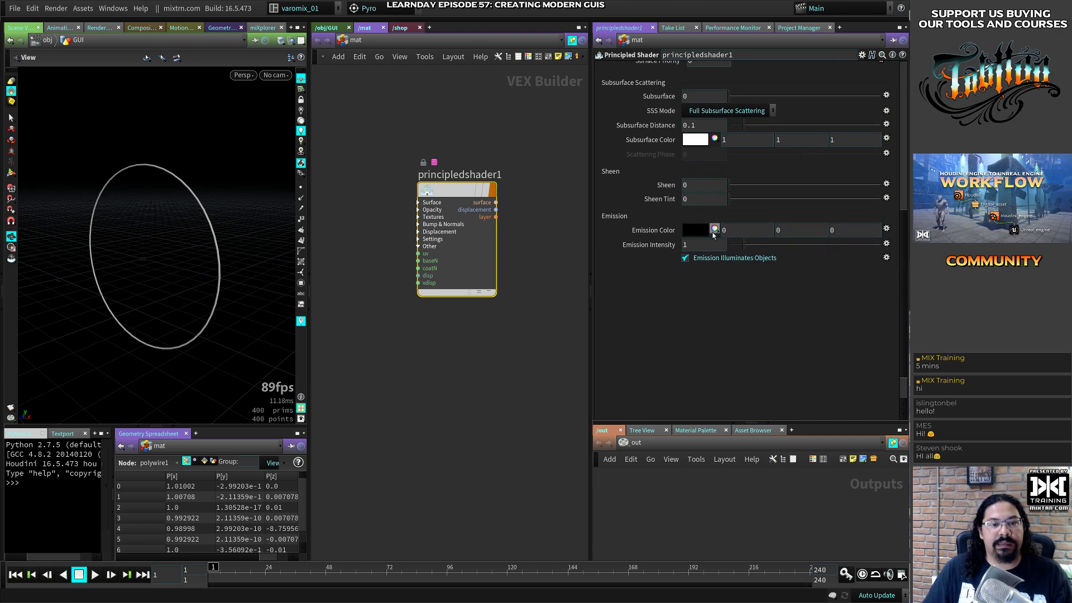
key(alt+Tab)
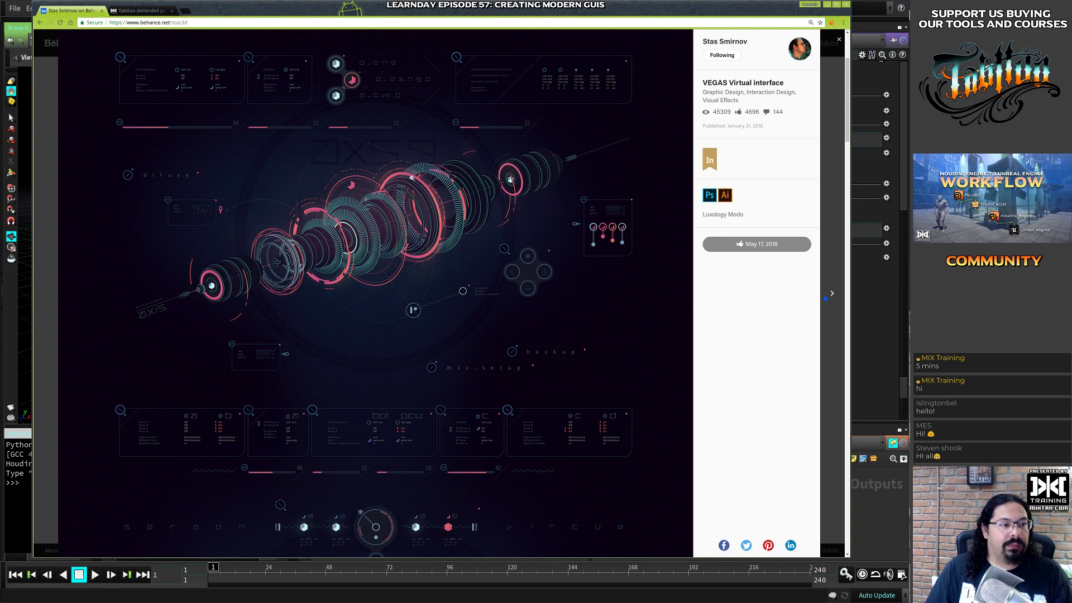
alt+right_drag(789, 222, 571, 225)
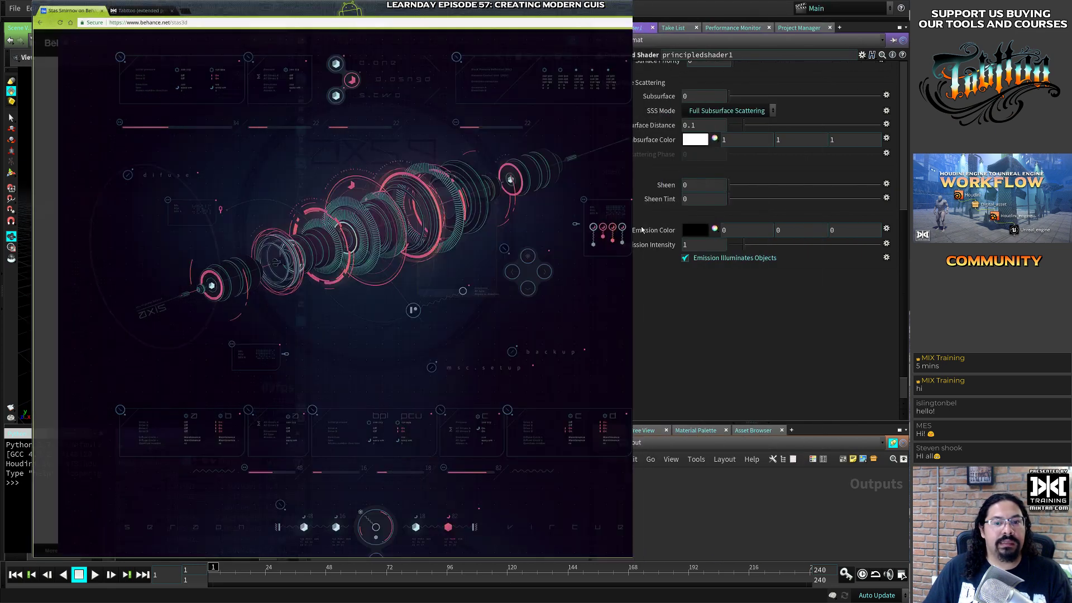
Try to sample a pink tone for the shader's emission color from small details in the VEGAS reference overview
ctrl+click(704, 232)
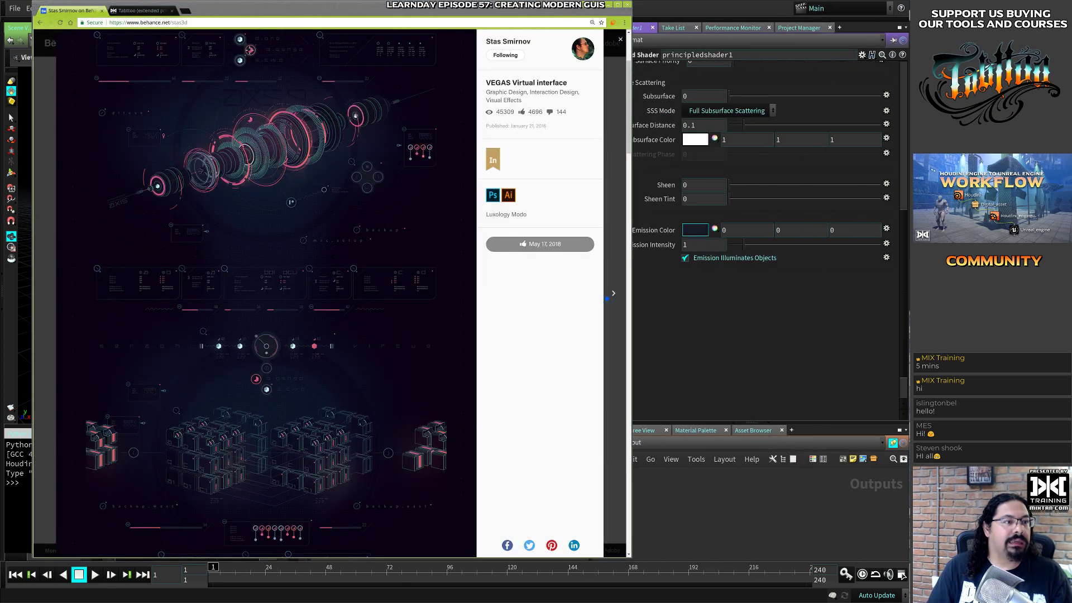
click(250, 50)
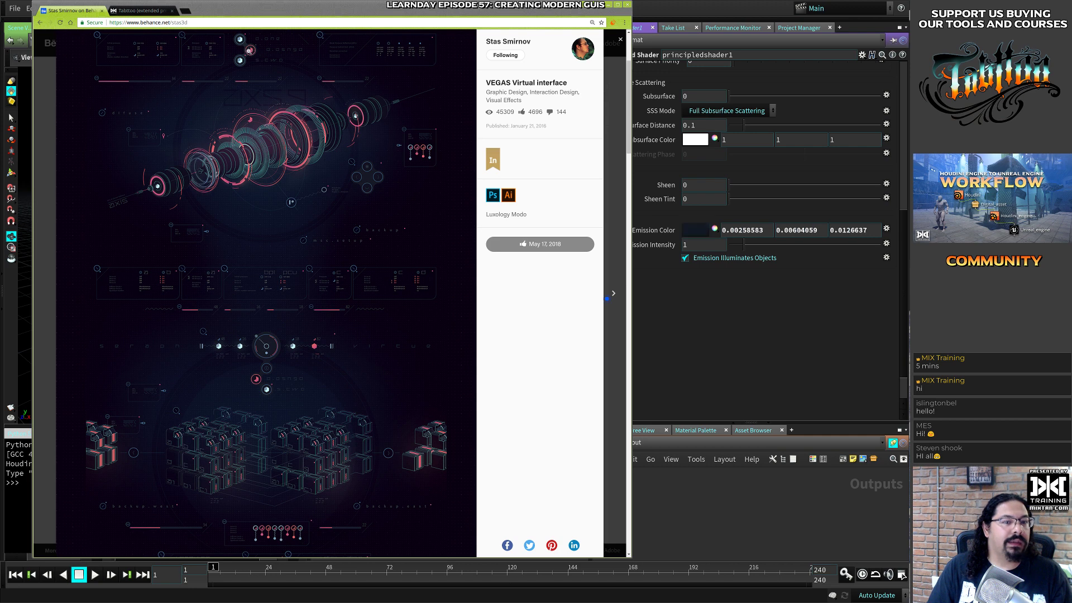
ctrl+click(692, 228)
click(554, 251)
key(alt+Tab)
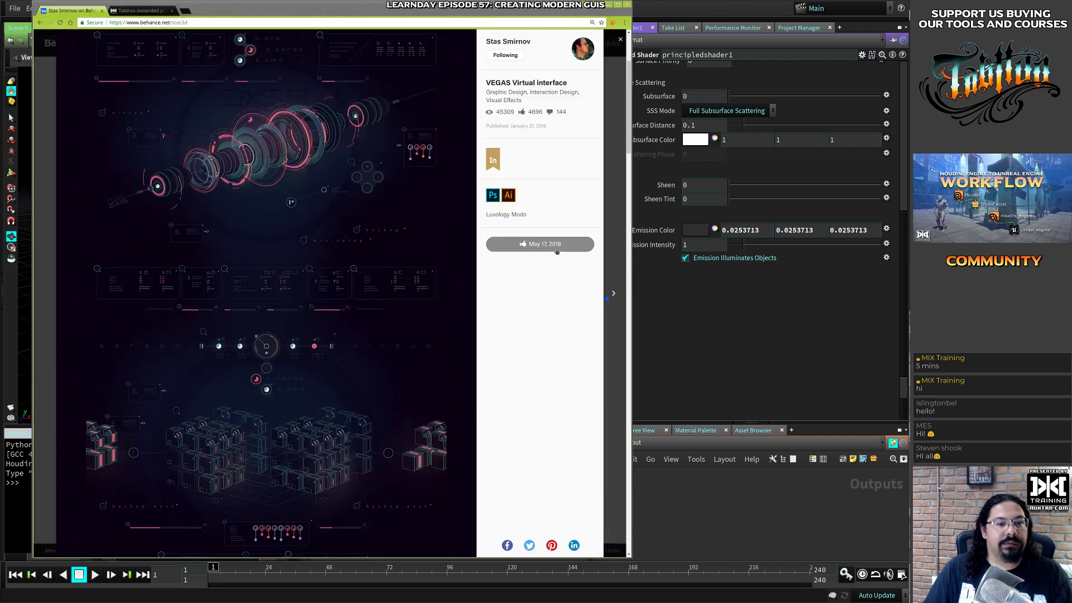
ctrl+click(697, 235)
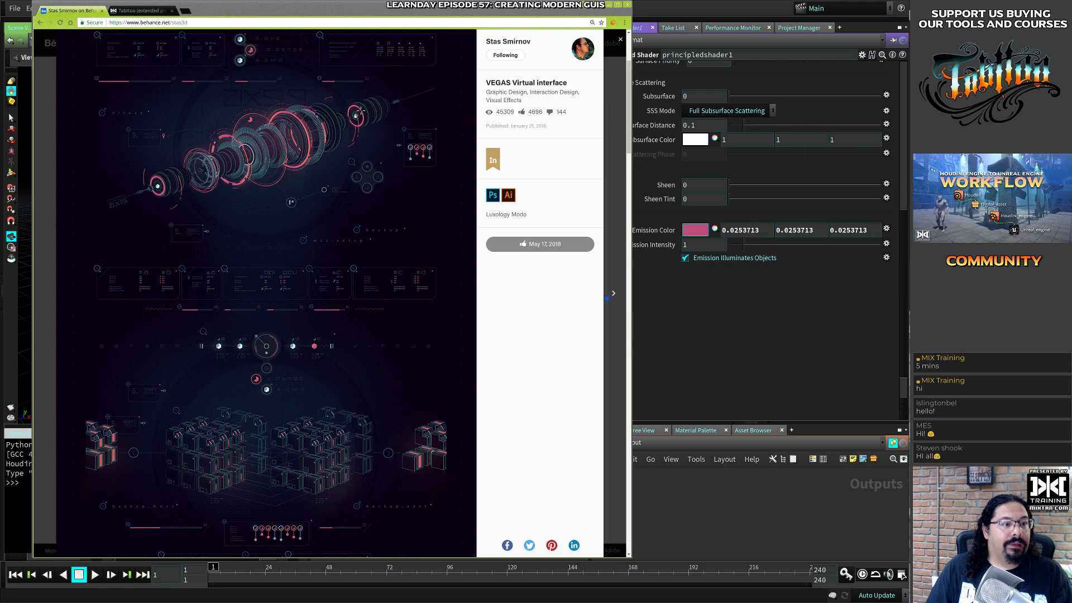
click(359, 111)
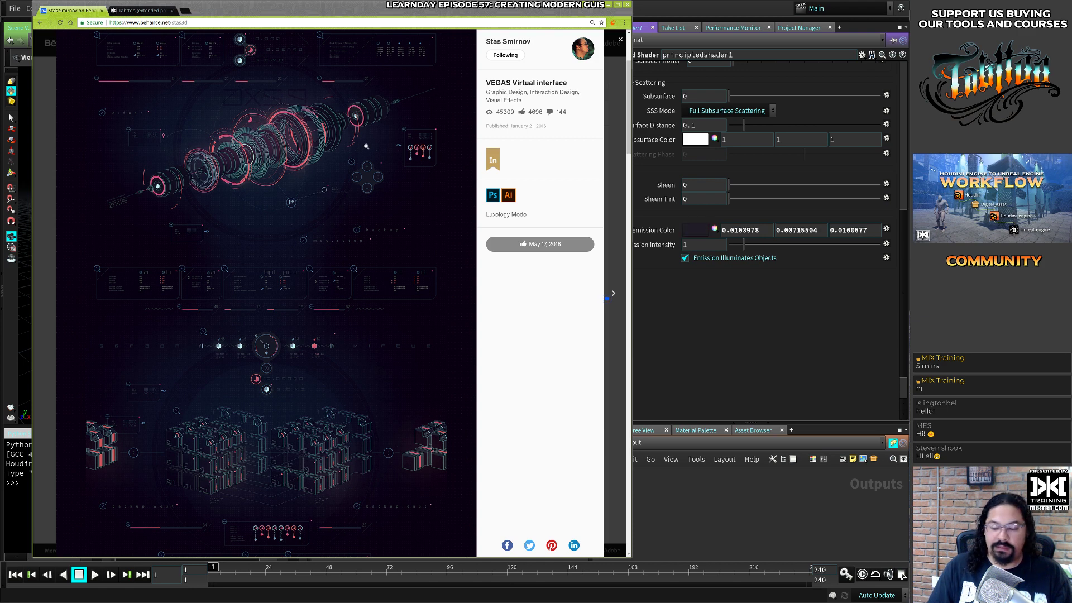
Sample the emission color (0.659224, 0.139022, 0.136099) from a red detail in the close-up images near the reference page's end, then return to Houdini
scroll(323, 216, down, 8)
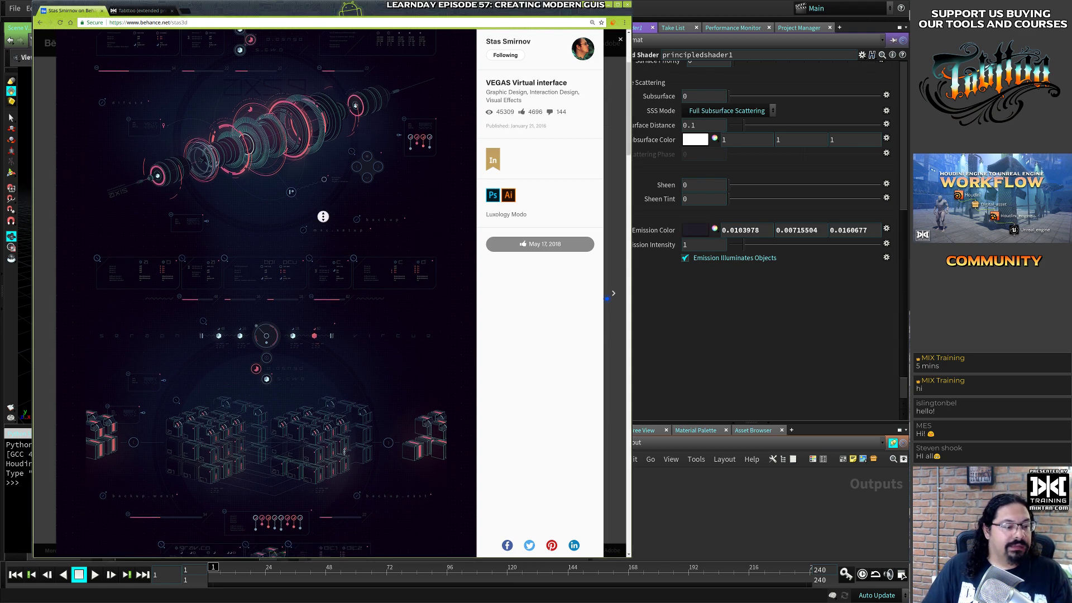
scroll(332, 470, down, 8)
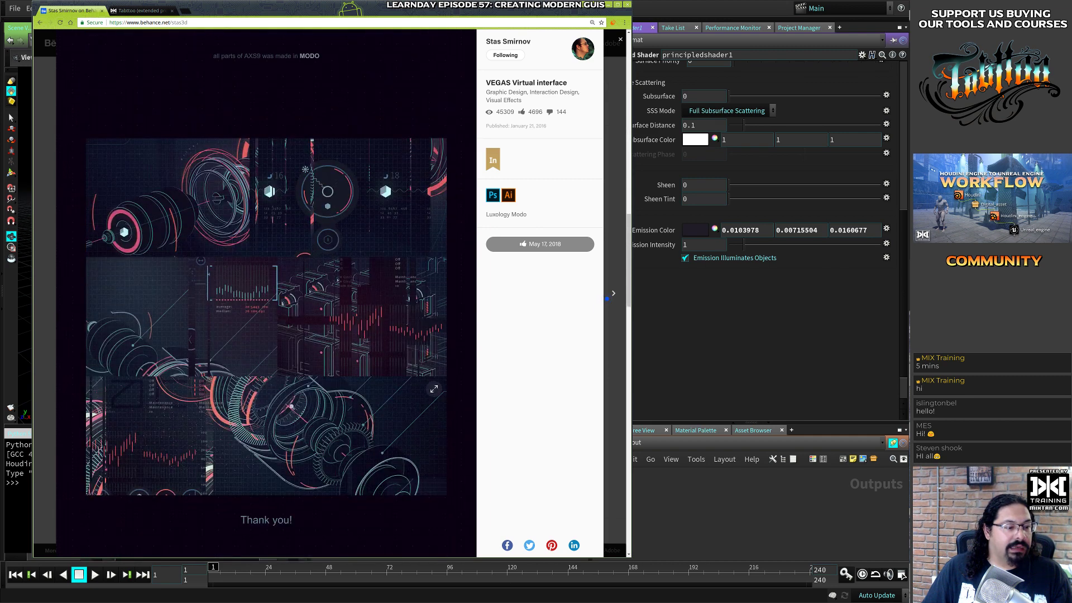
ctrl+click(695, 235)
click(244, 152)
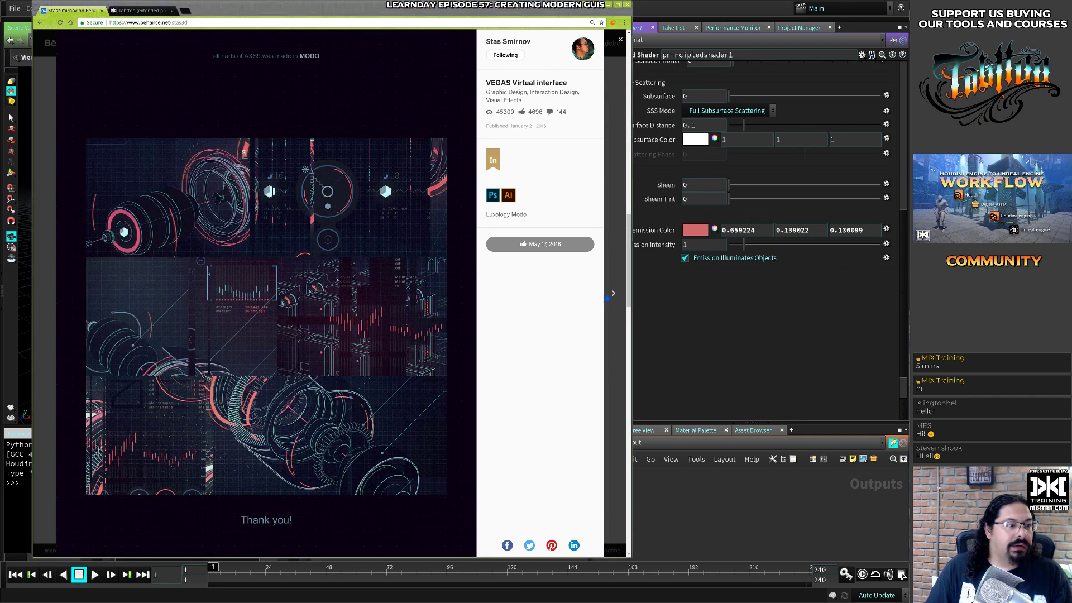
click(714, 301)
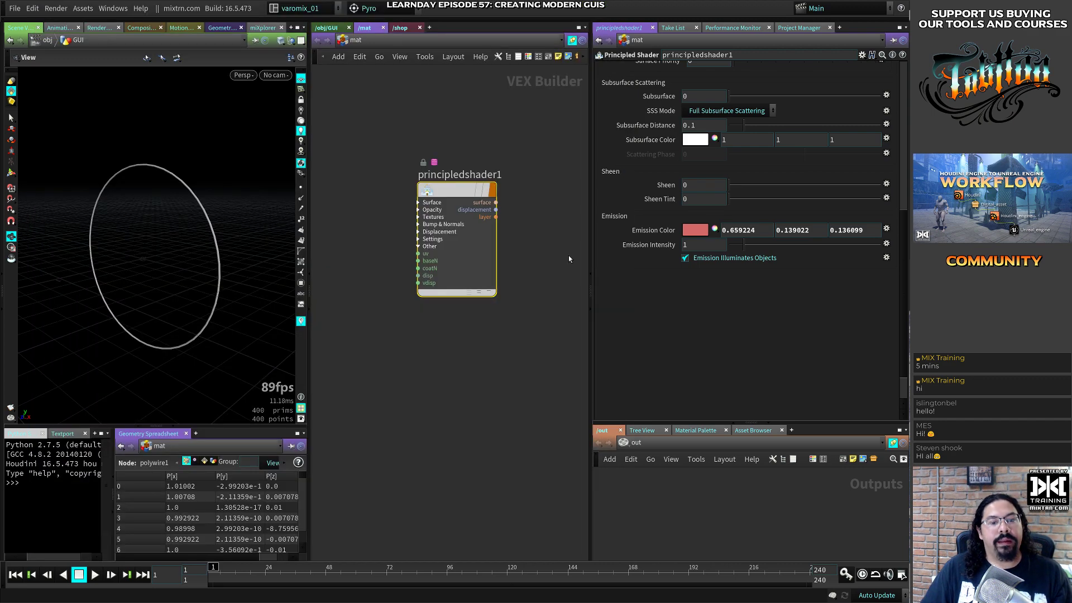
drag(454, 191, 447, 175)
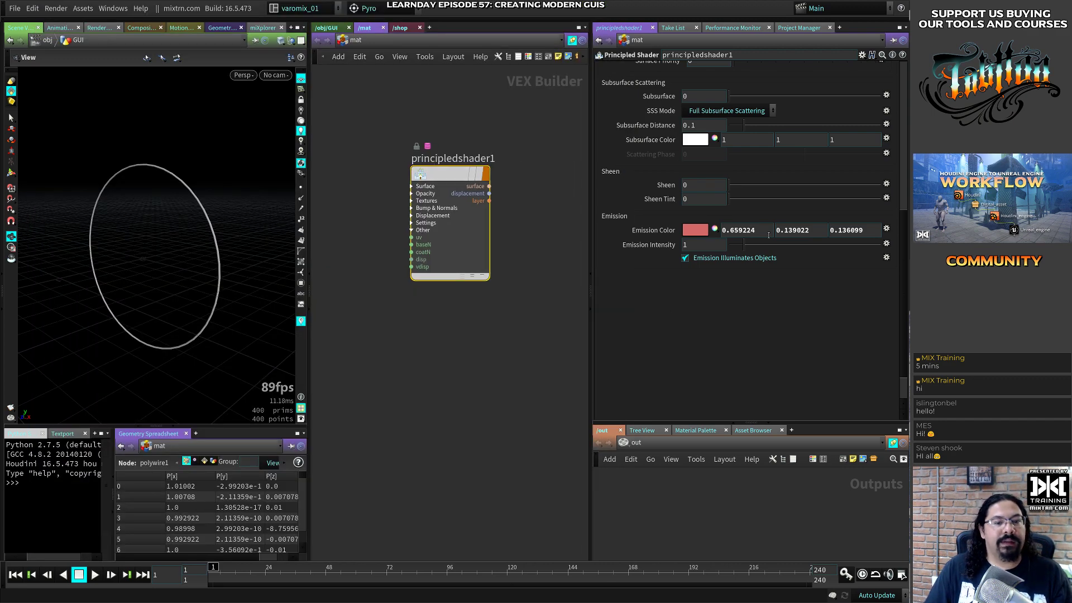
Return to the object level and assign /mat/principledshader1 as the GUI geometry's render material
click(327, 28)
key(u)
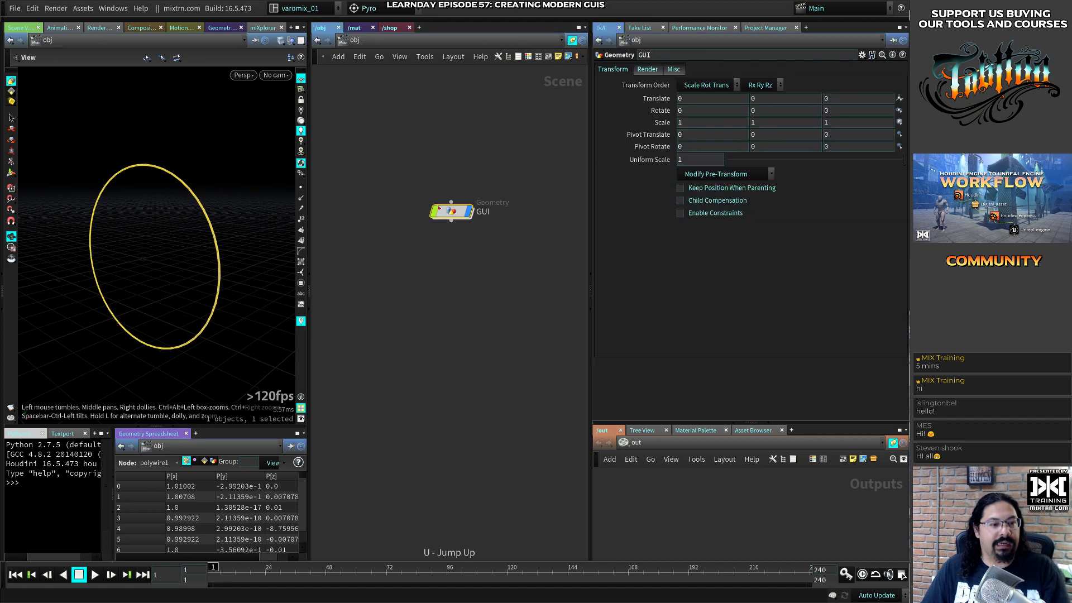
click(653, 72)
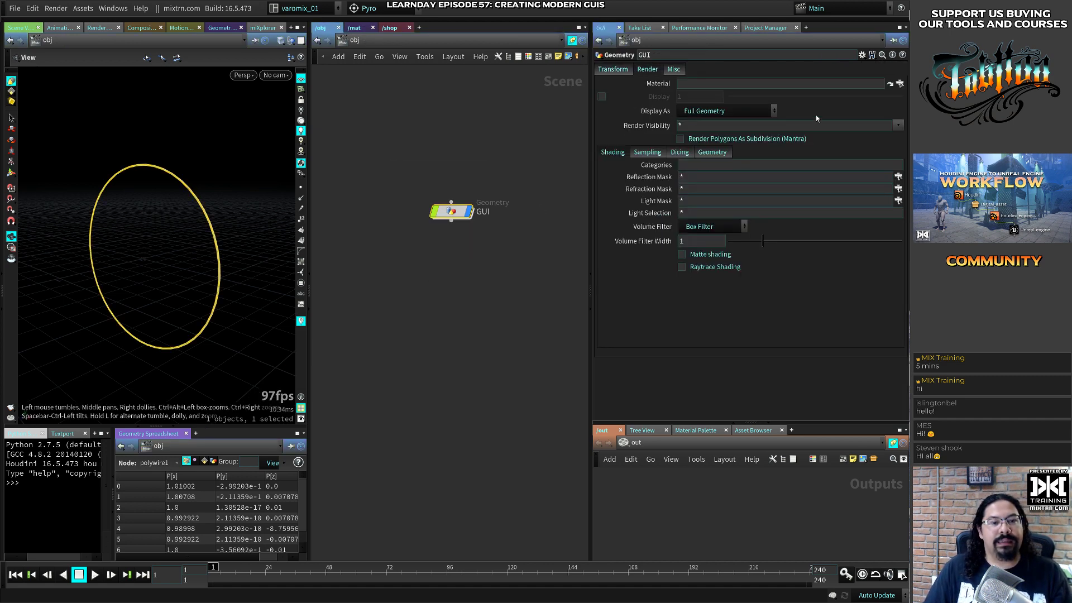
click(898, 84)
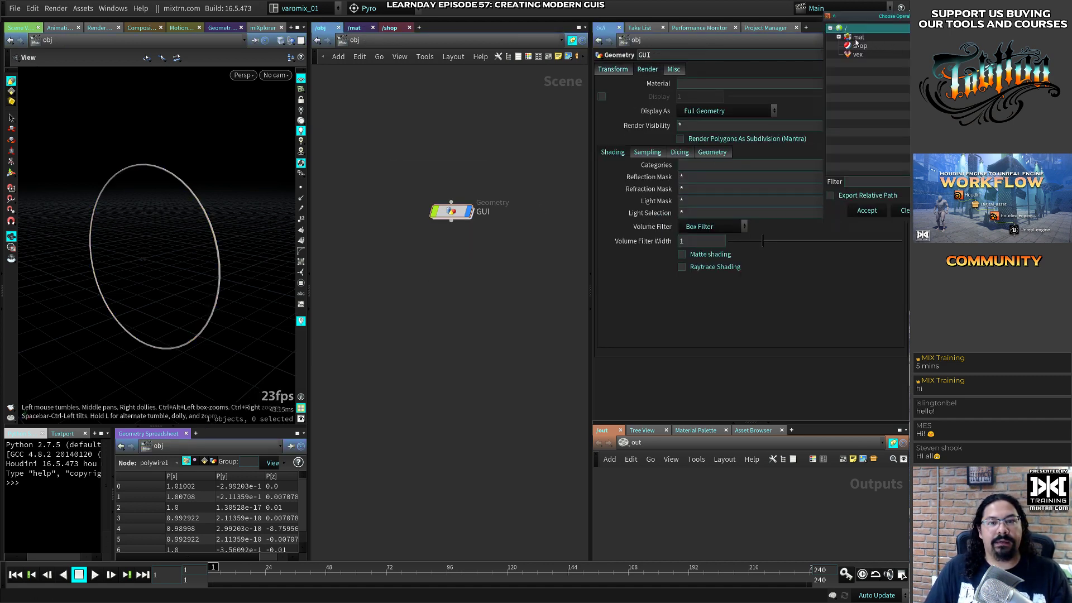
click(838, 37)
double_click(860, 47)
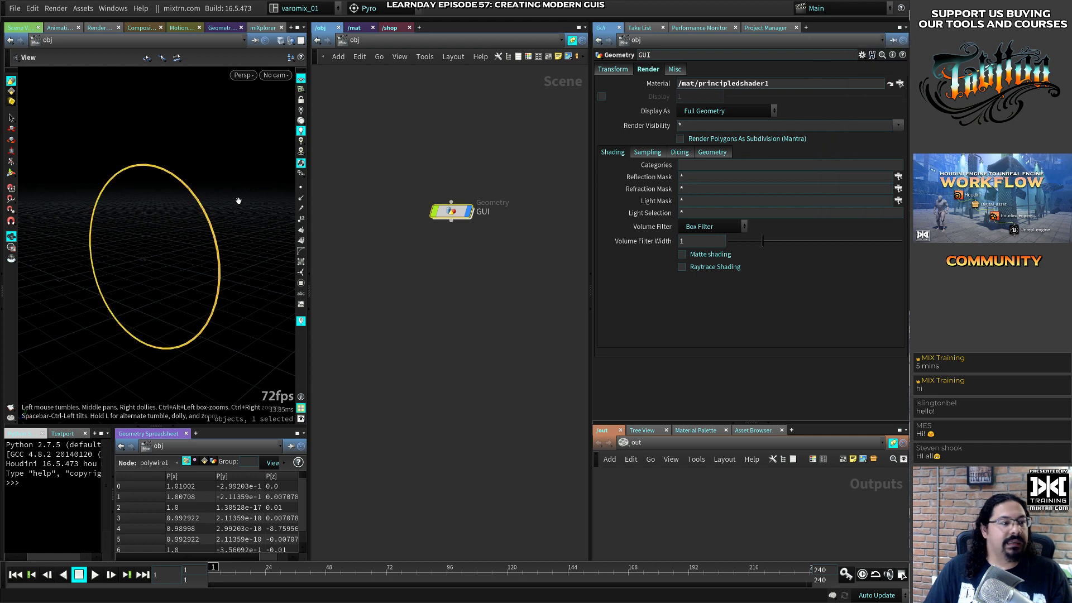
Create a new camera from the current view, lock it to the view, and pull back so the ring has more room
click(275, 75)
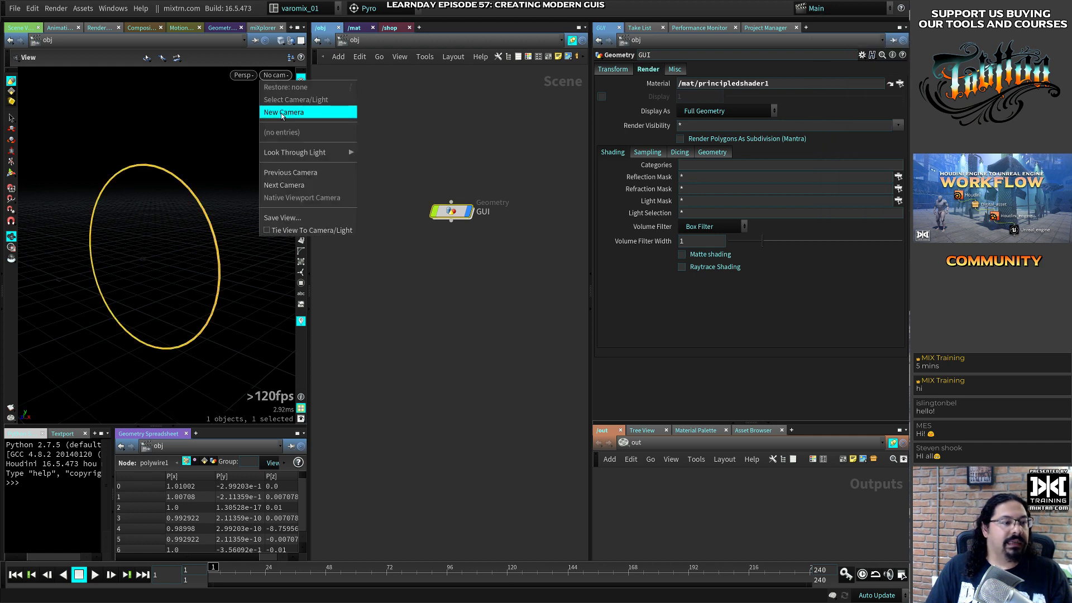
click(284, 111)
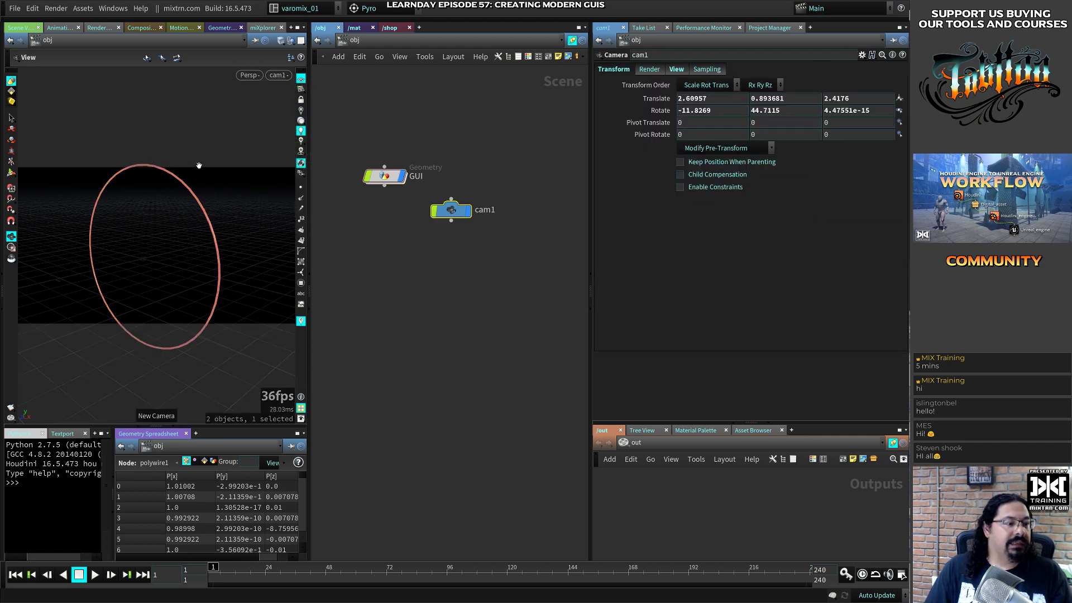
click(302, 99)
right_drag(148, 239, 179, 291)
Create a Mantra render node and render the camera's view of the ring to MPlay
click(687, 495)
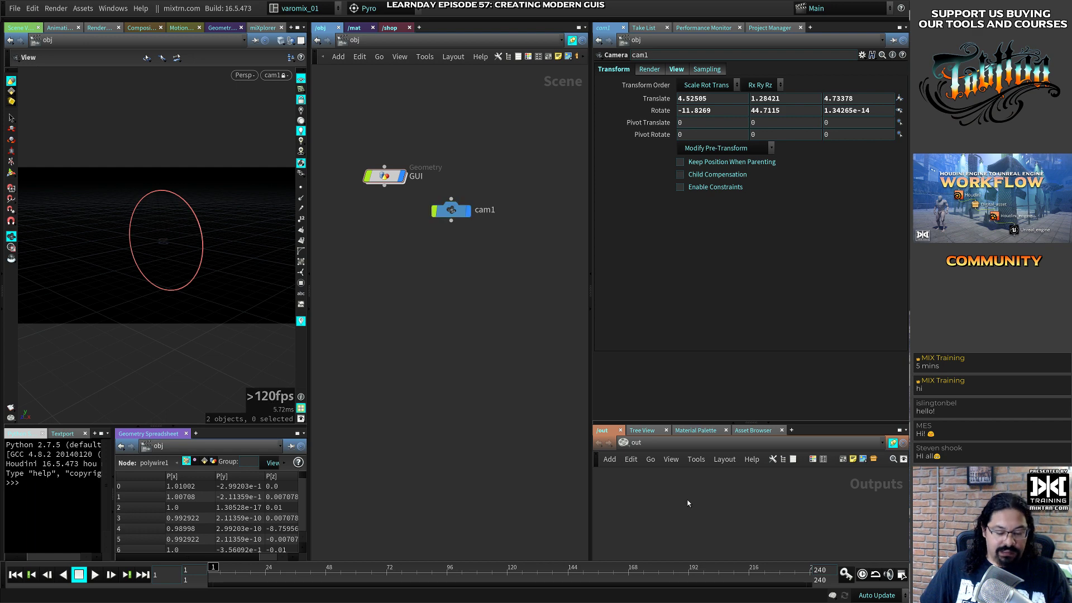
click(56, 8)
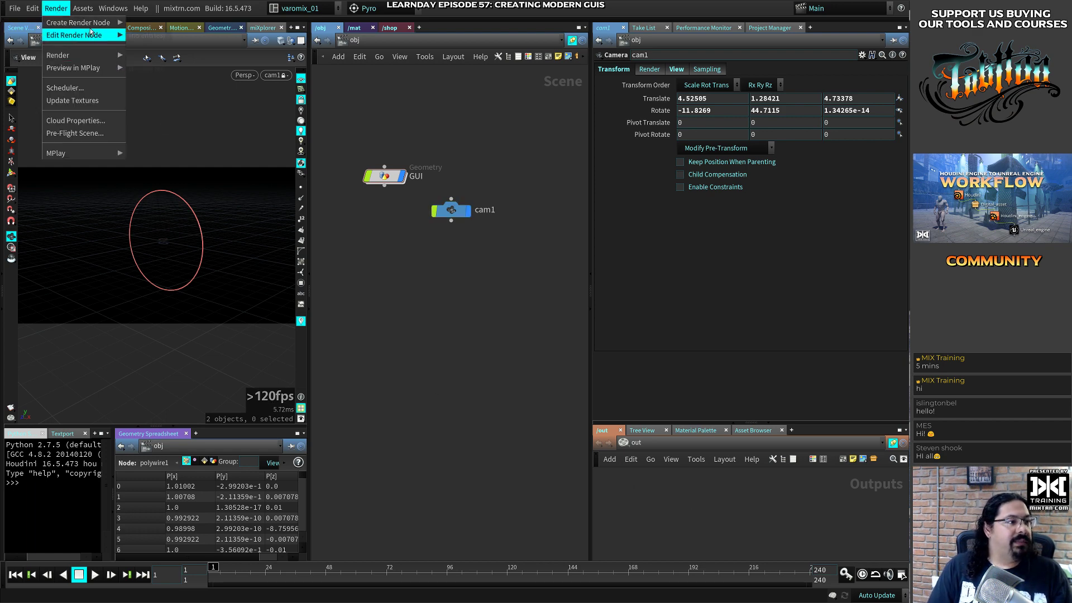
mouse_move(95, 35)
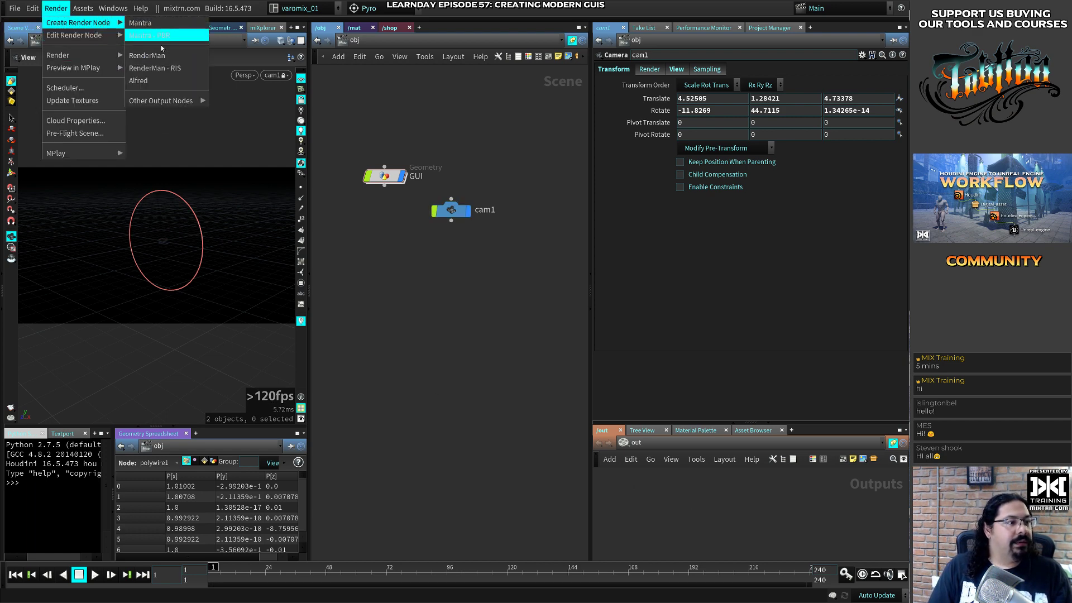
click(141, 23)
key(h)
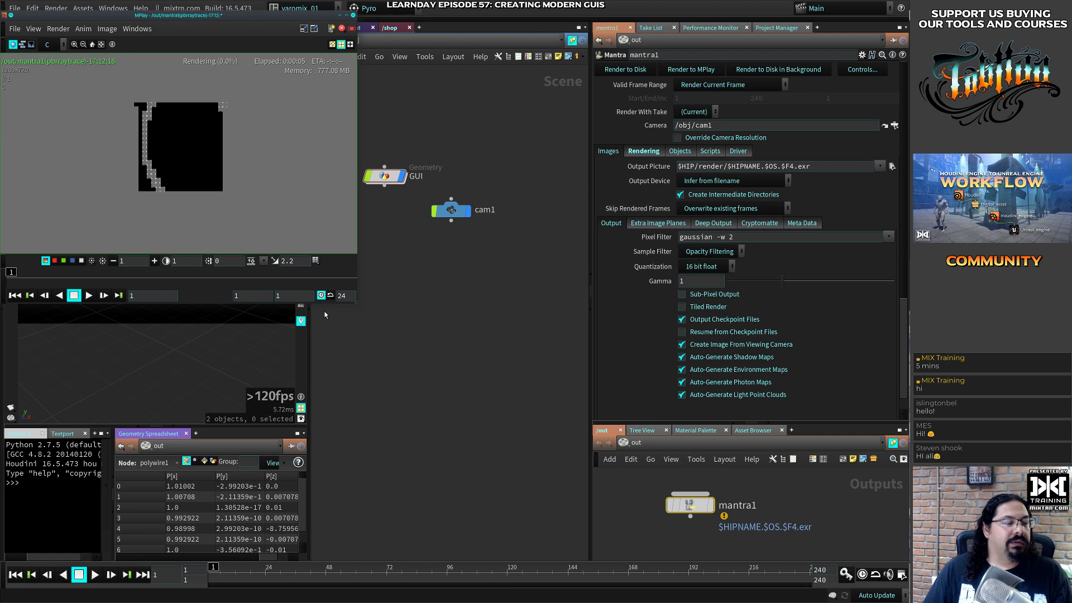
Enlarge the MPlay window to inspect the ring render, and move it down to uncover the viewport and network
alt+right_drag(322, 286, 428, 347)
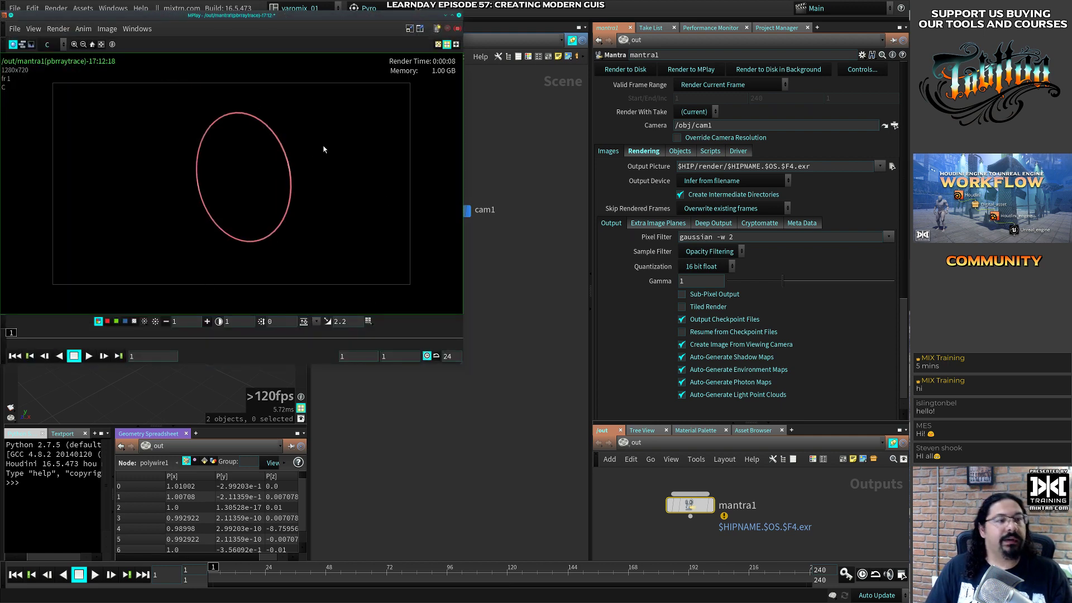
drag(408, 15, 418, 215)
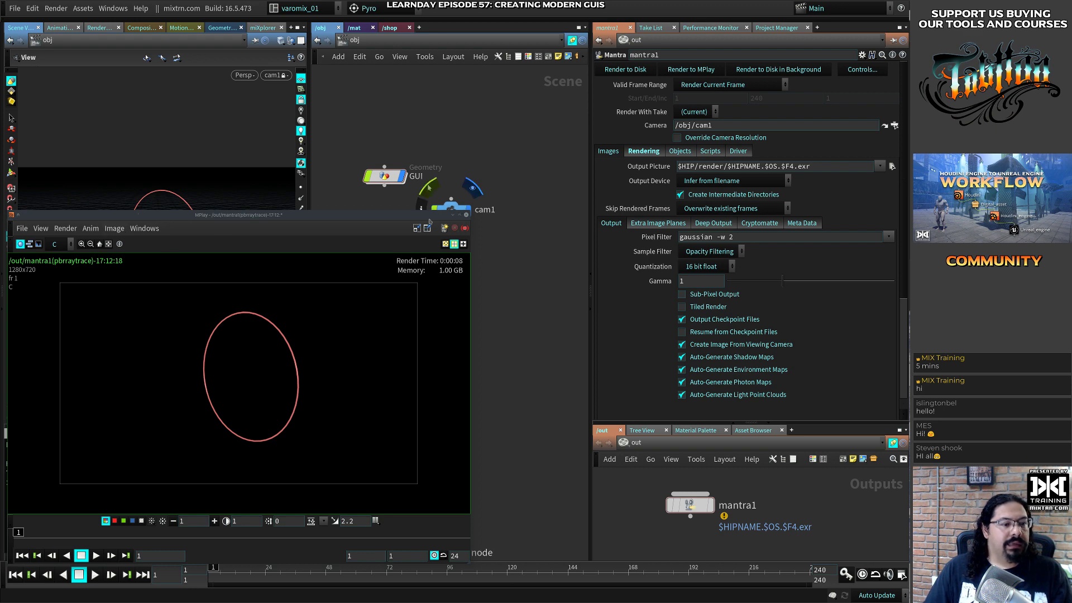
drag(412, 217, 416, 470)
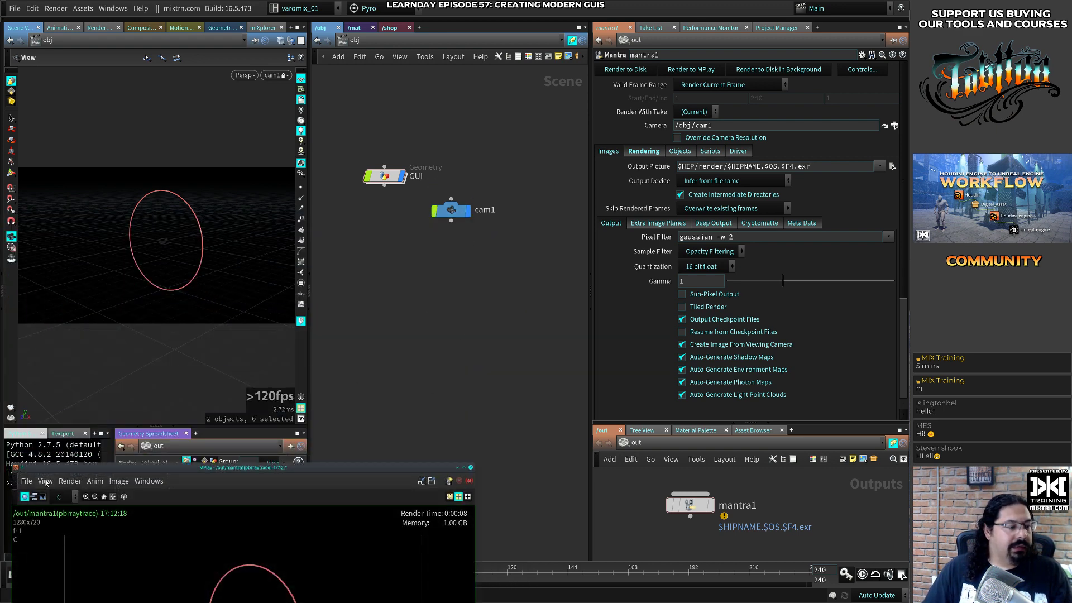
Go inside the GUI geometry and display circle1 instead of polywire1, with its parameters shown
click(391, 177)
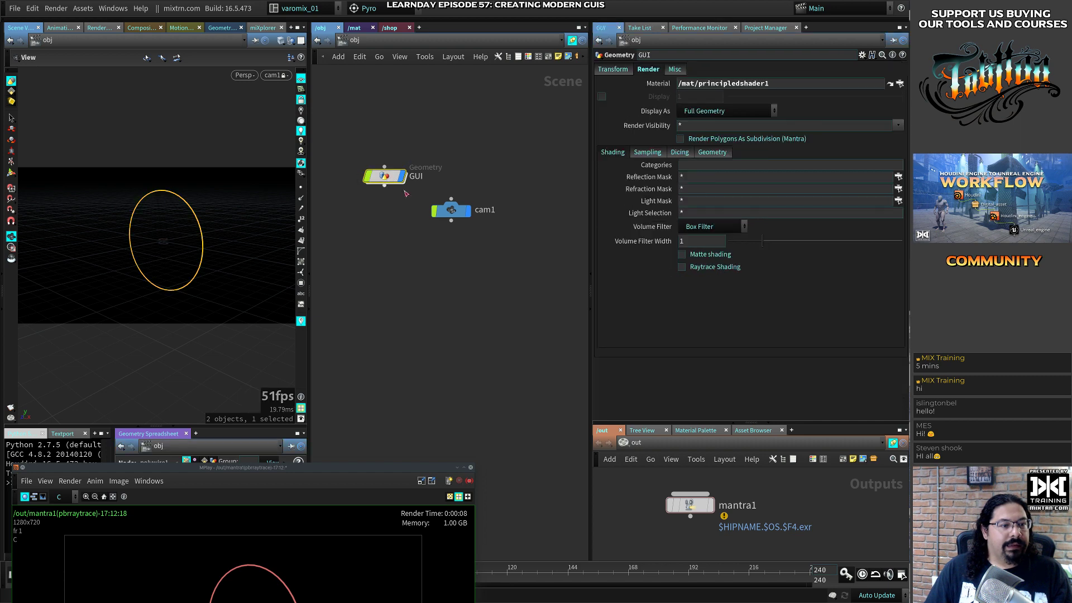
double_click(385, 177)
mouse_move(439, 240)
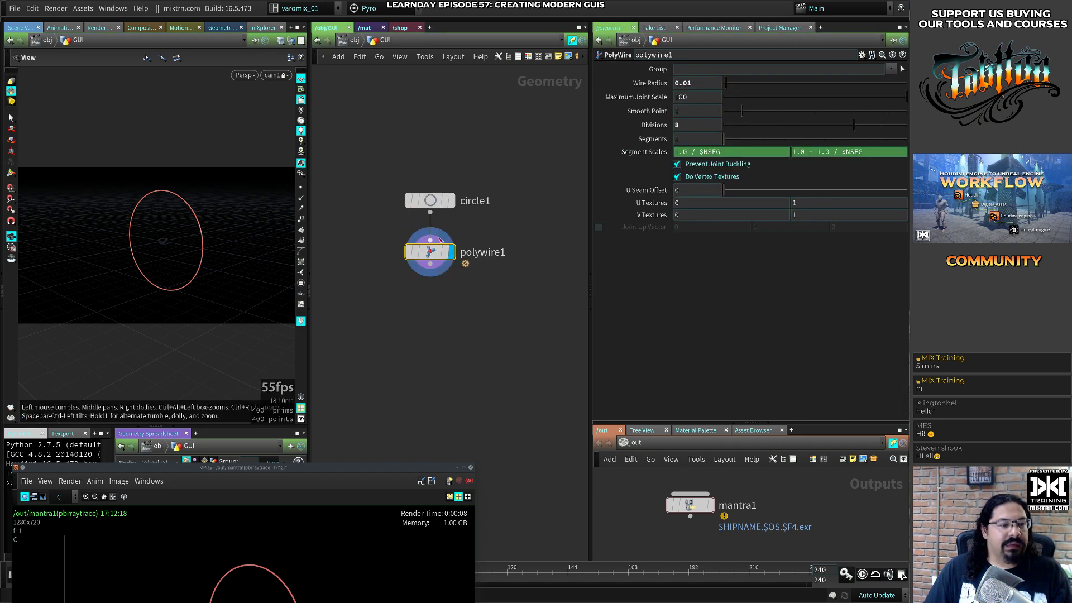
click(451, 201)
click(429, 201)
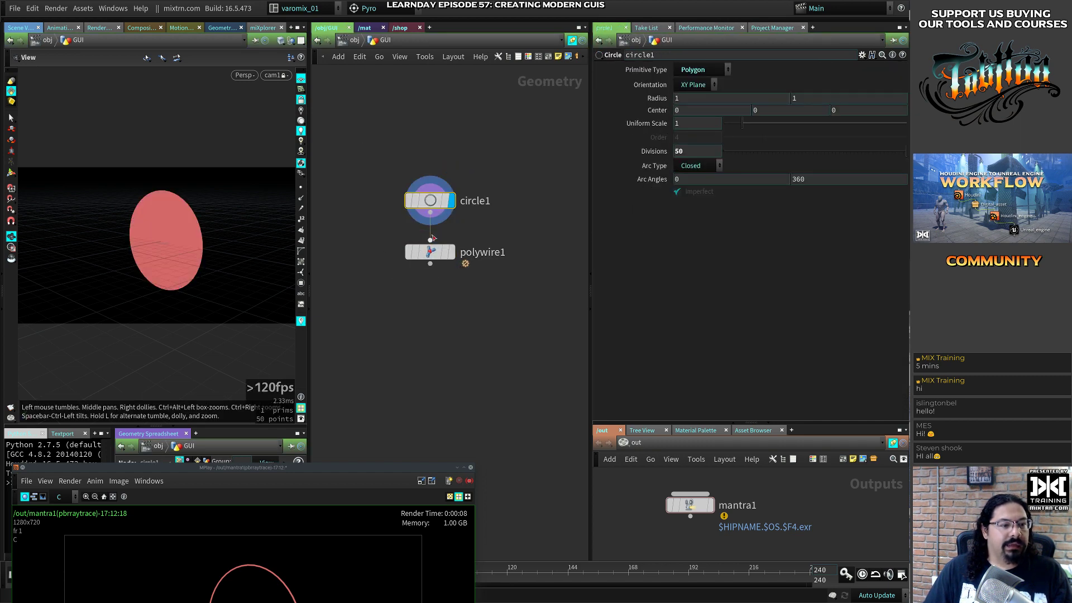
Try the NURBS Curve, Primitive and Bezier Curve primitive types on the circle
click(695, 69)
click(703, 96)
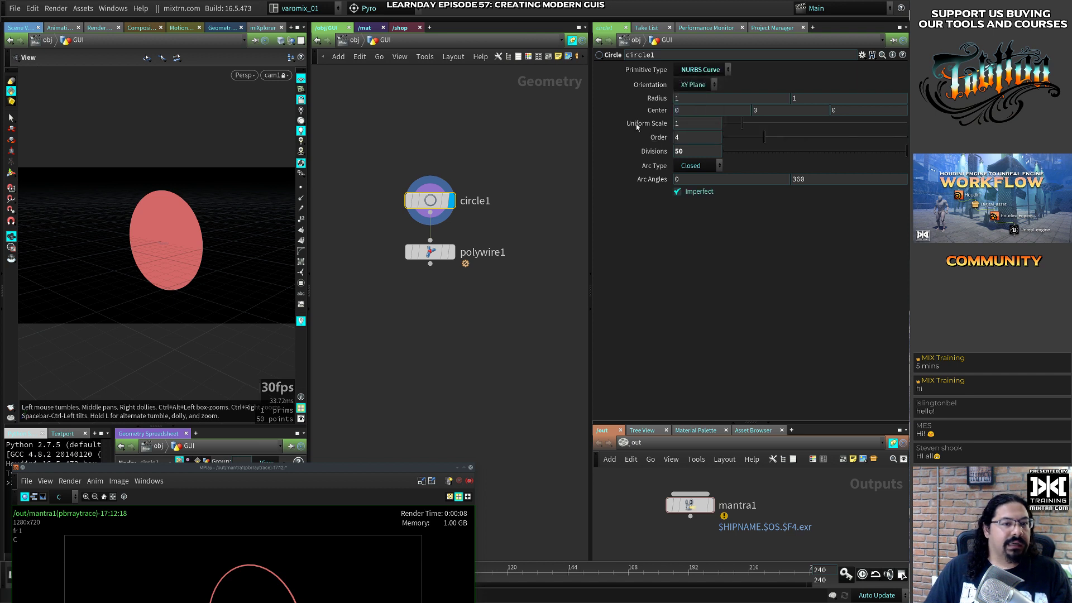
click(709, 69)
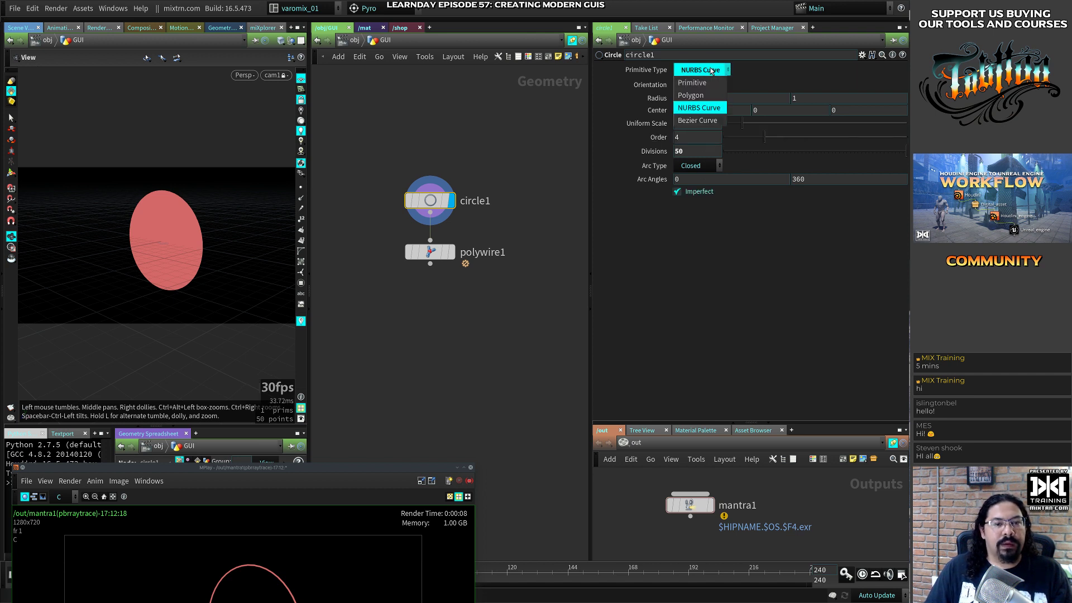
click(692, 82)
click(702, 70)
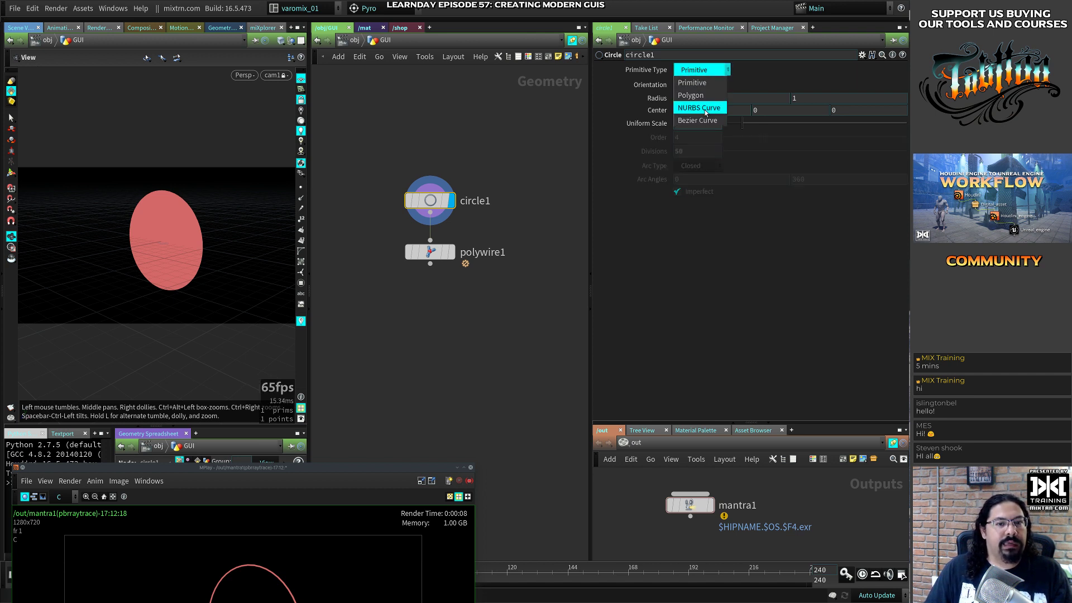
click(697, 120)
Set the circle's Primitive Type to NURBS Curve and its Arc Type to Open Arc
click(706, 69)
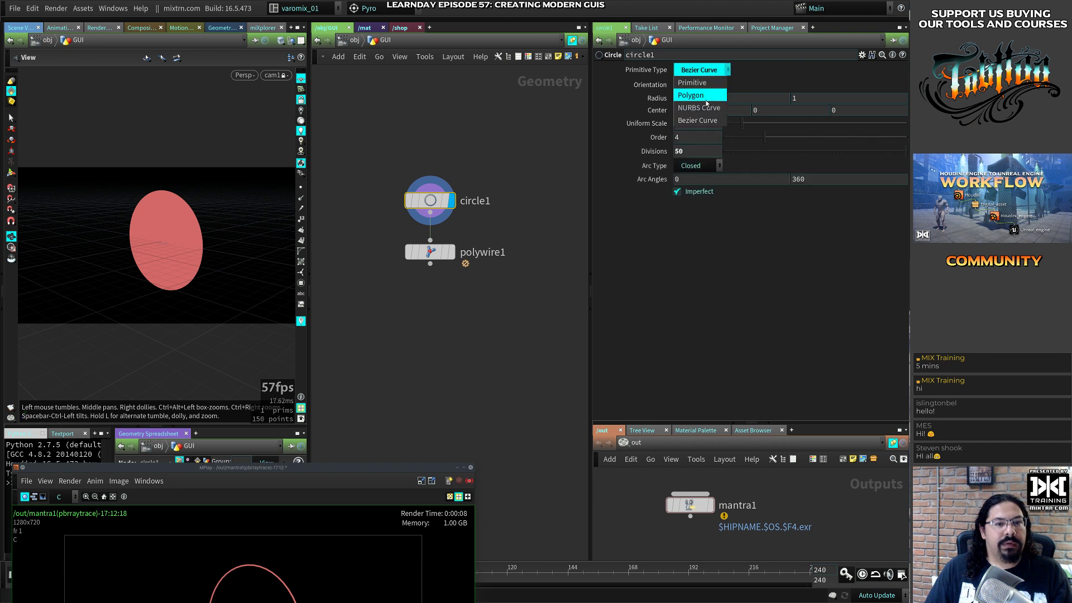
click(697, 95)
click(697, 166)
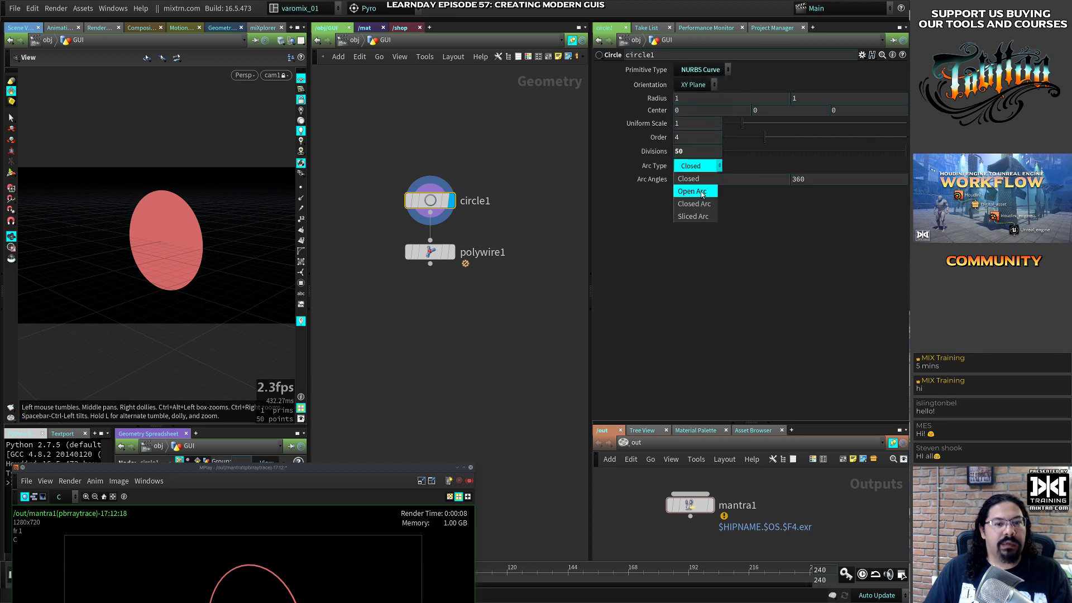
click(701, 192)
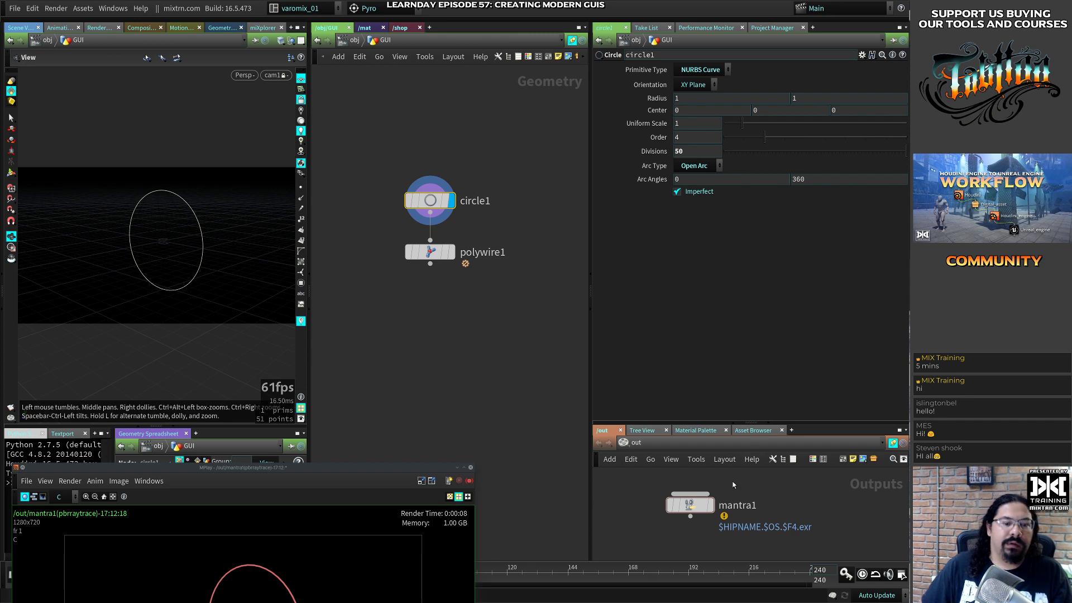
Render the open-arc circle to MPlay with mantra1 and bring the render window fully into view
click(689, 505)
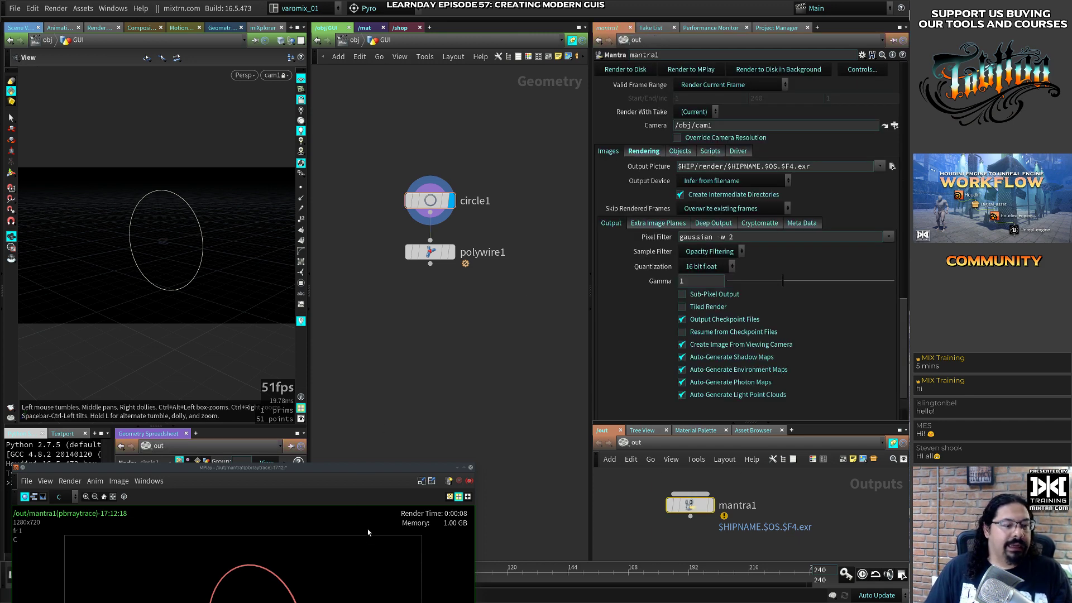
alt+drag(355, 510, 389, 319)
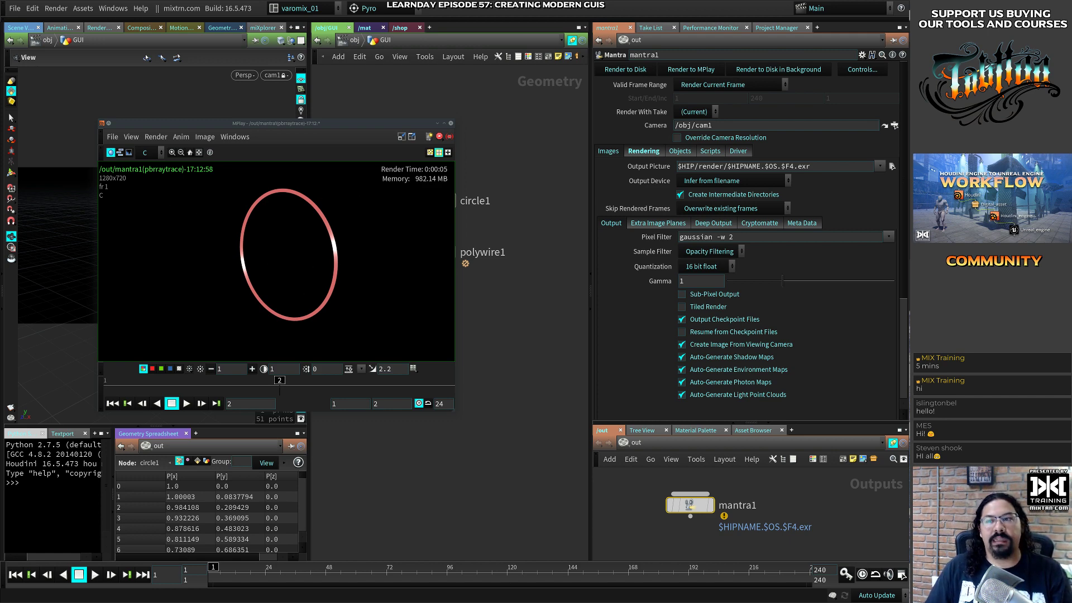
Bring up the VEGAS reference page and compare its line work with the rendered ring by moving the render window over it
key(alt+Tab)
key(alt+Tab)
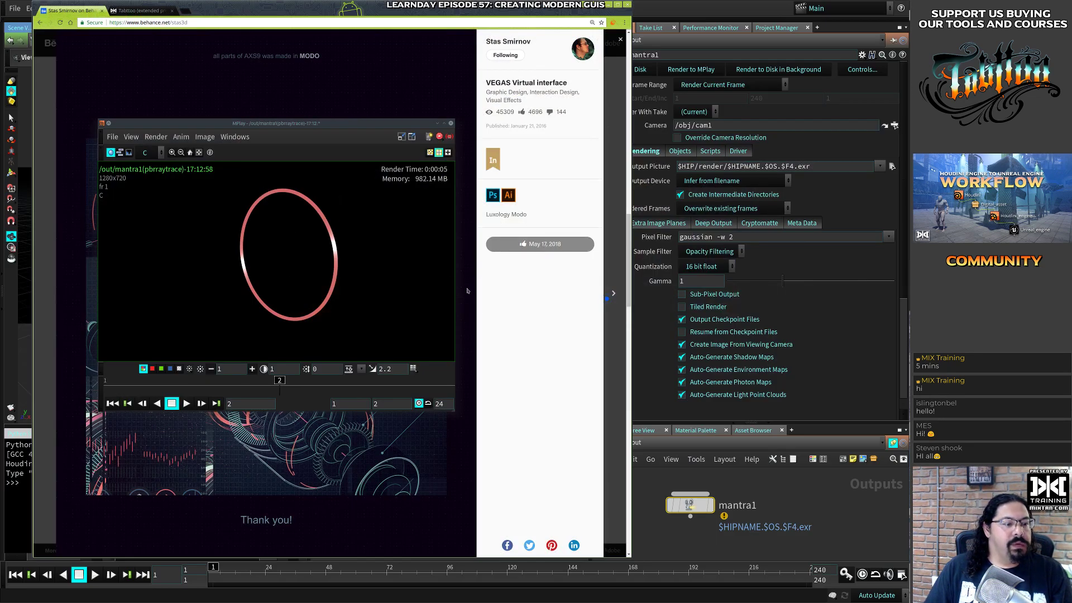
alt+drag(287, 238, 547, 169)
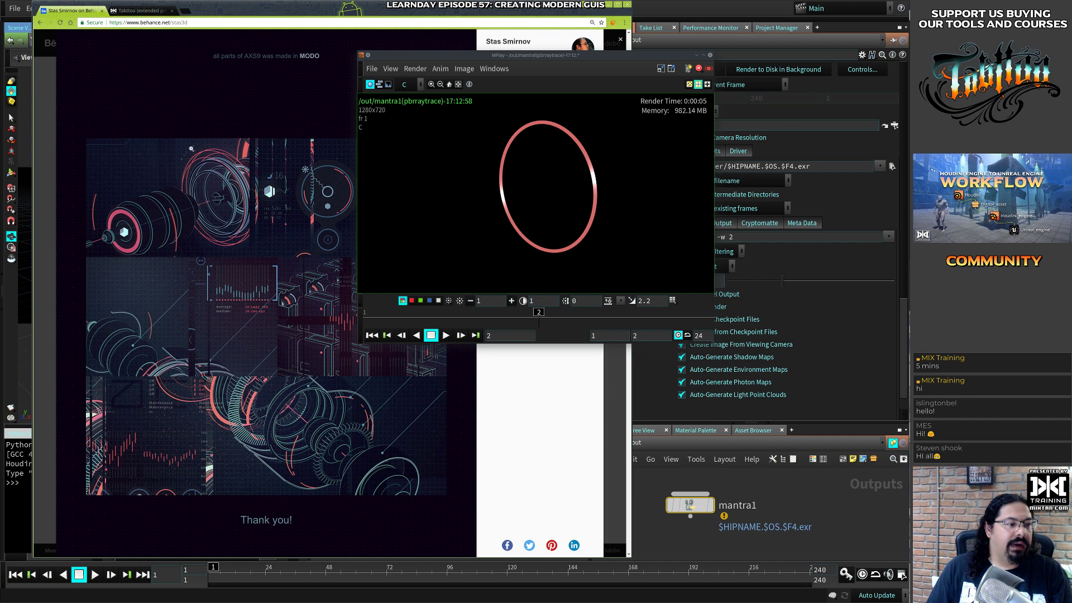
alt+drag(447, 193, 230, 240)
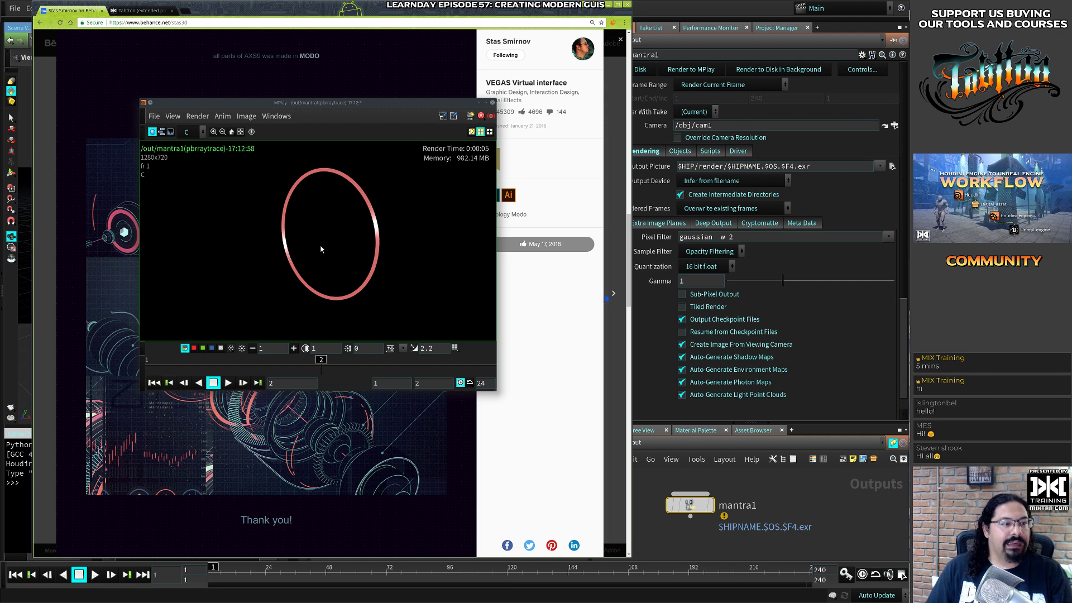
alt+drag(320, 249, 205, 275)
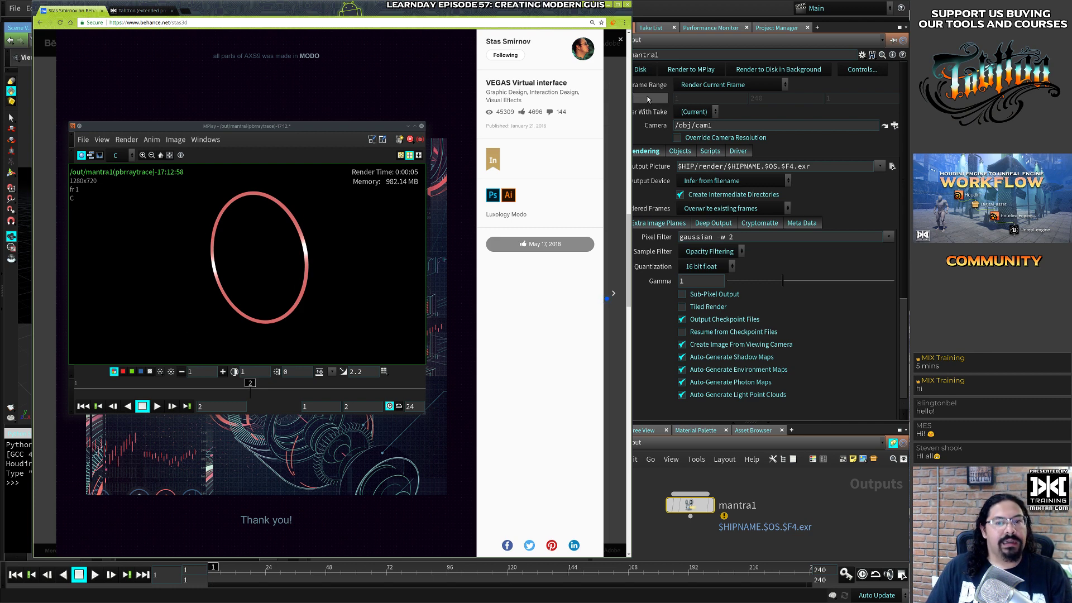
Narrow the browser window, return to Houdini, and move the render window clear of the network view
alt+right_drag(582, 160, 435, 173)
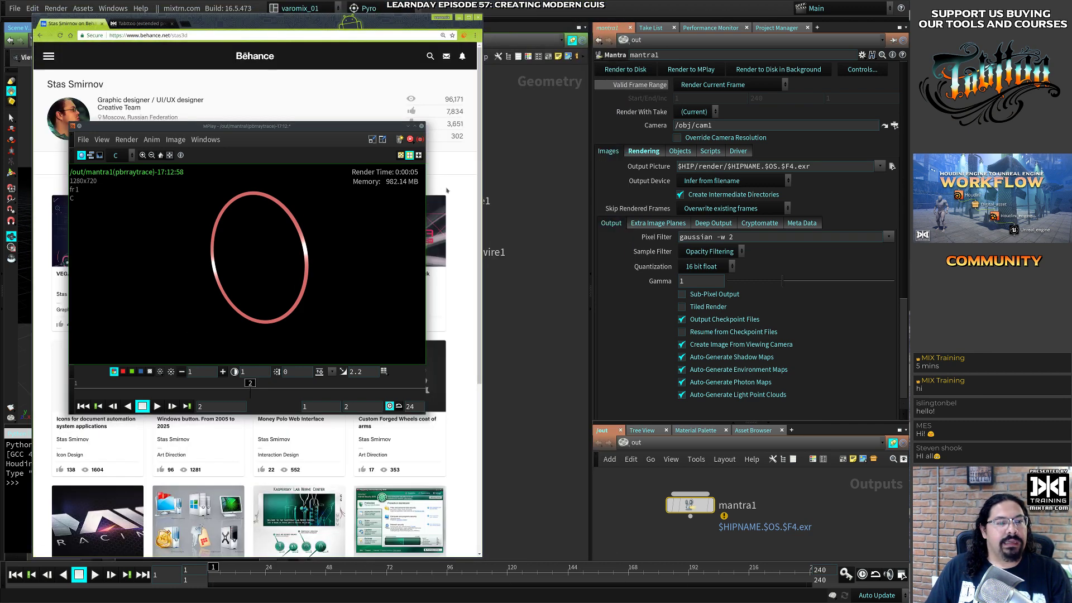
key(alt+Tab)
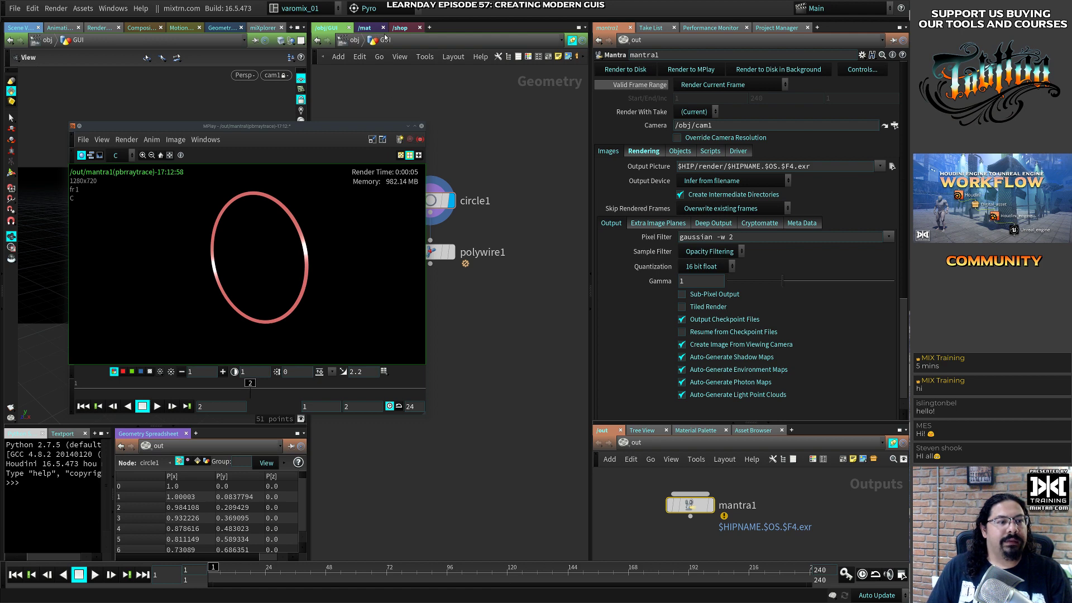
alt+drag(357, 202, 211, 216)
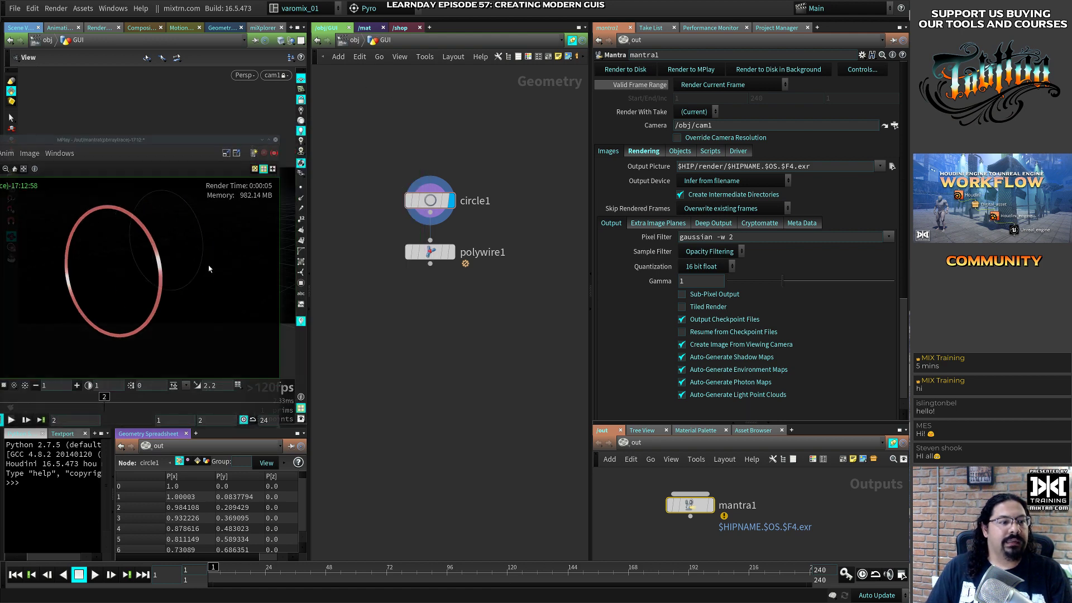
Set the principled shader's Reflectivity to 0 and render the ring again to MPlay with mantra1
click(364, 28)
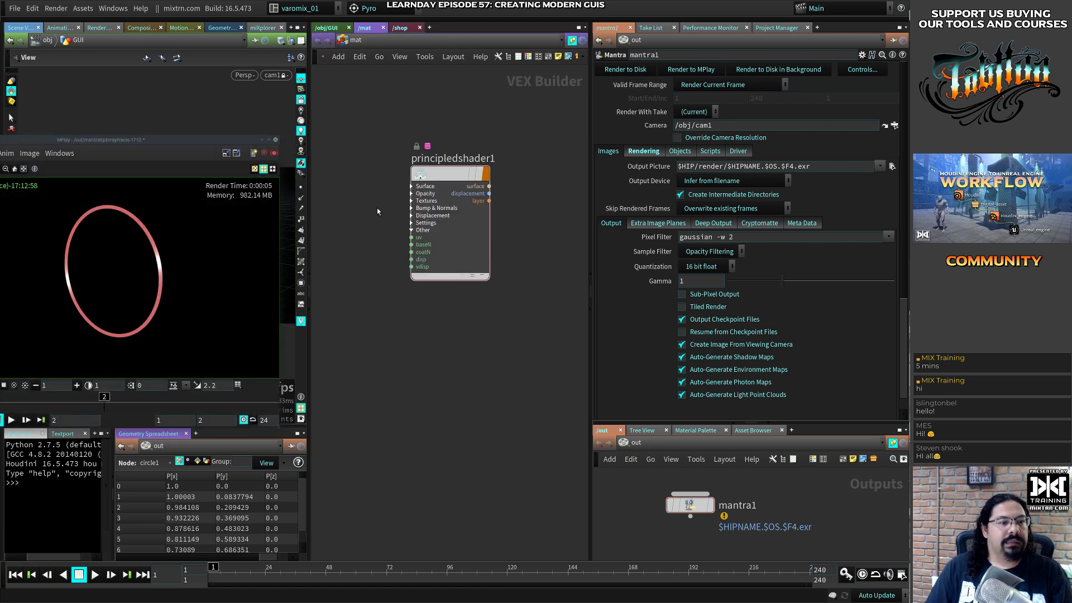
click(447, 174)
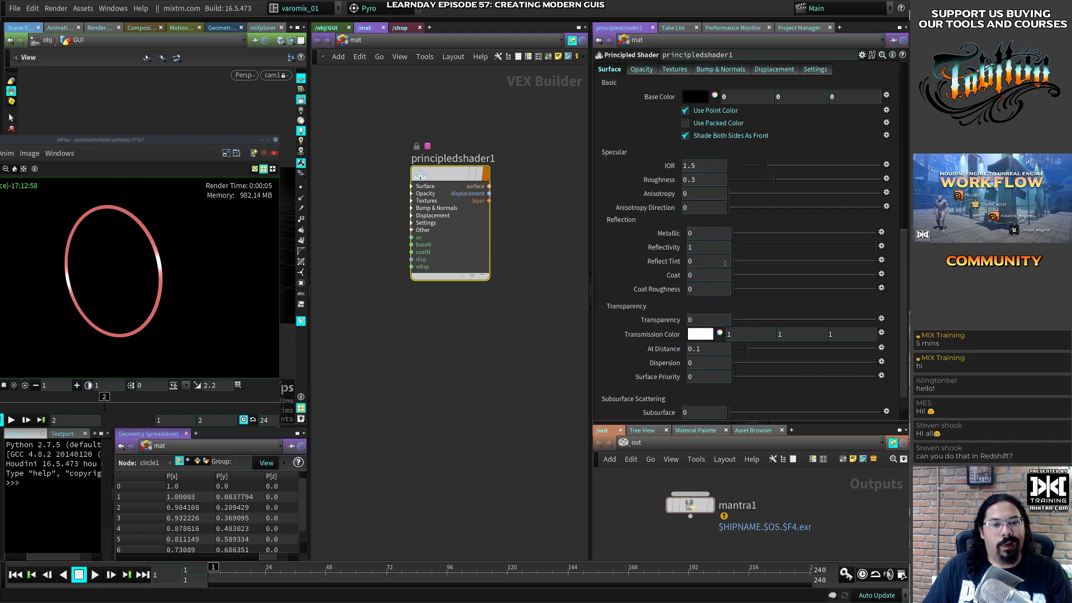
drag(746, 247, 725, 247)
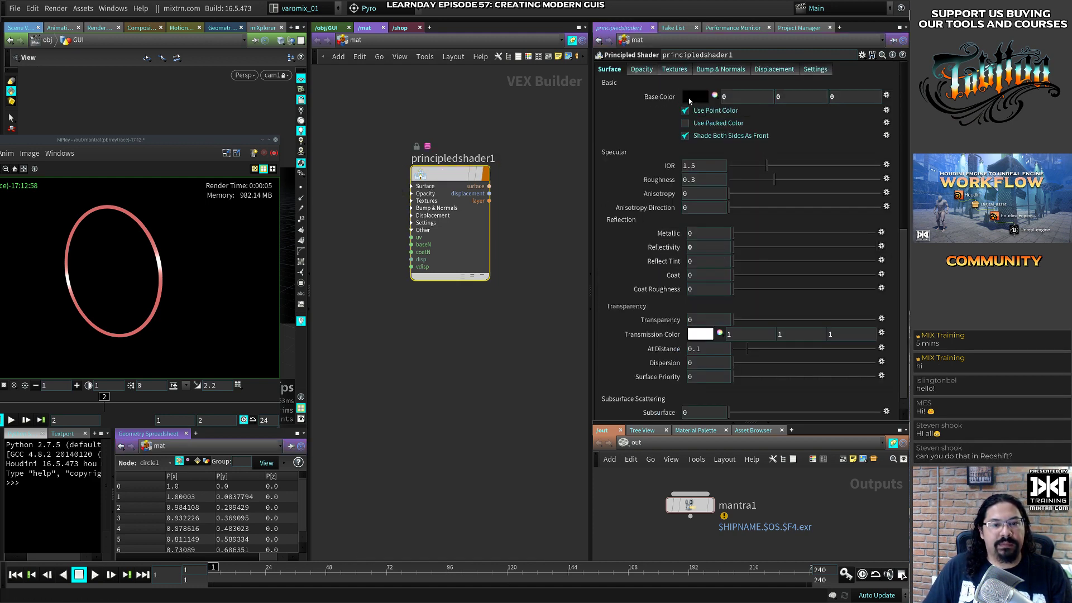
click(690, 505)
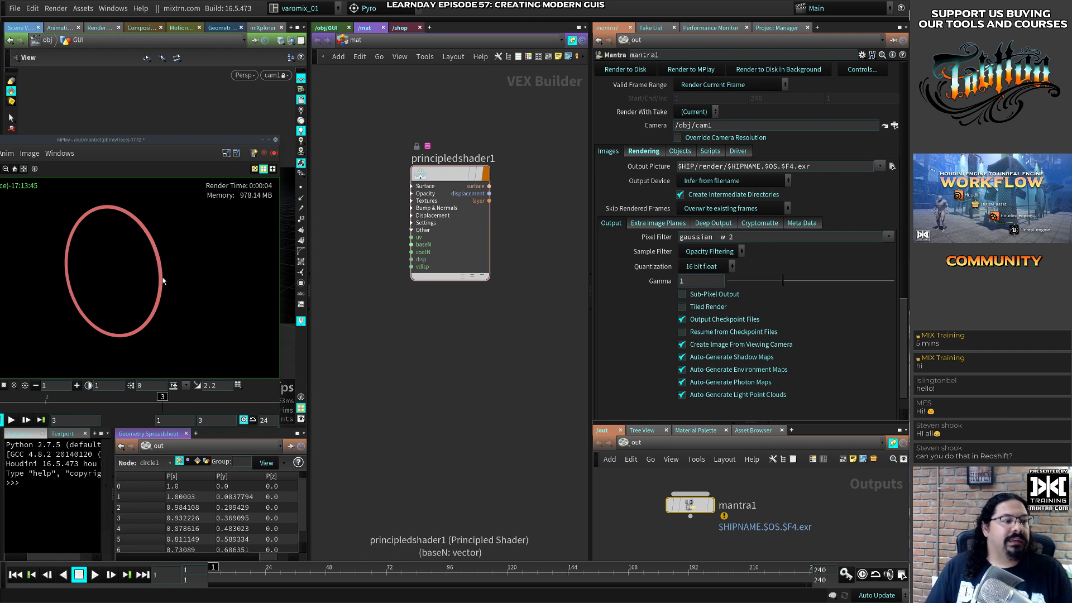
Return to the GUI geometry network and insert an Attribute Create node between circle1 and polywire1
alt+drag(134, 280, 237, 242)
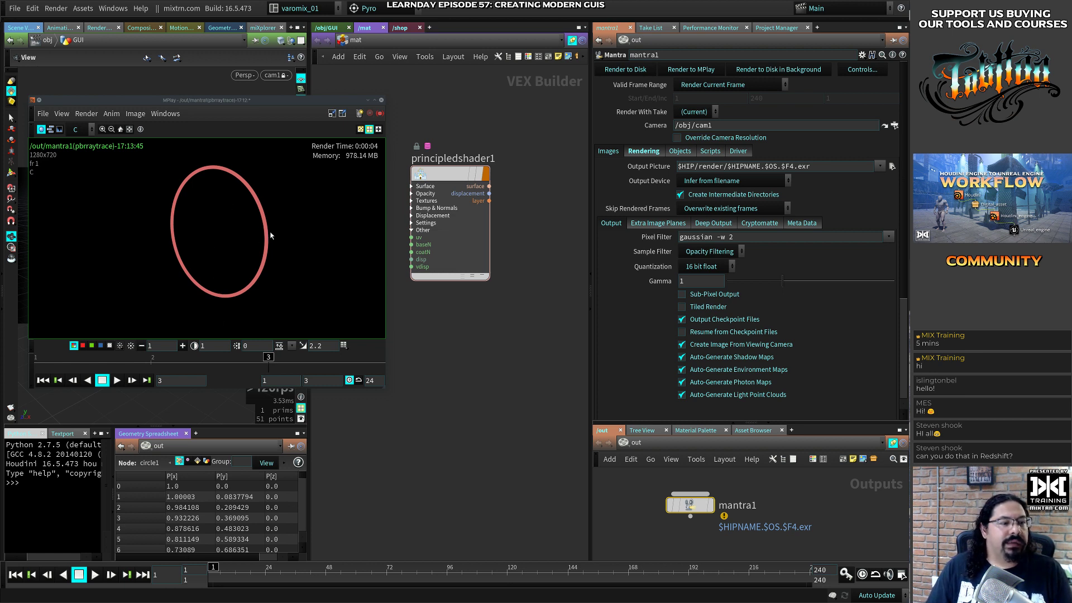
click(330, 30)
mouse_move(419, 266)
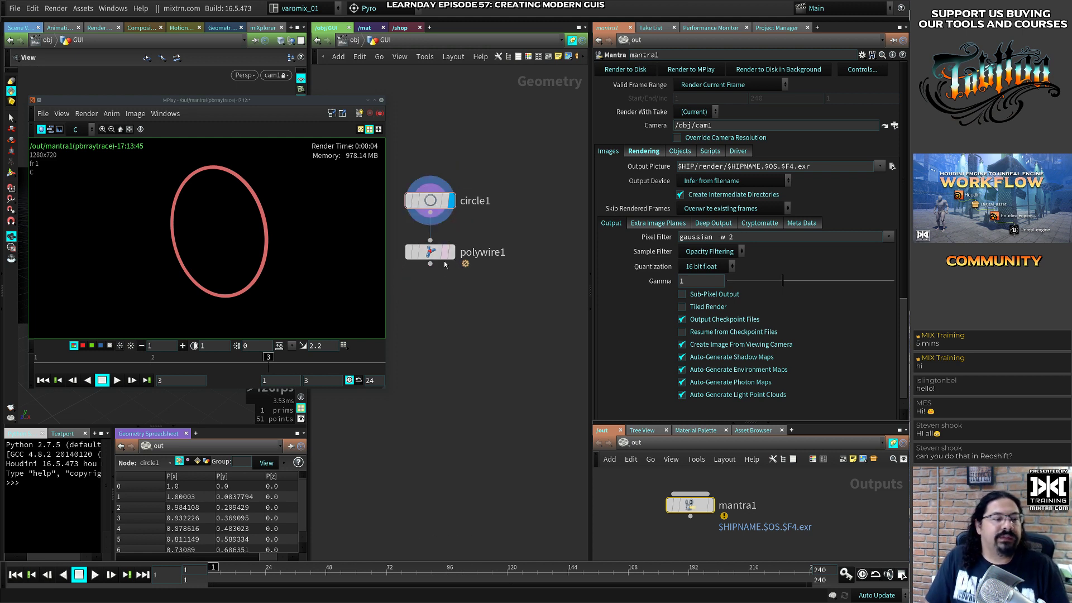
alt+drag(359, 201, 261, 205)
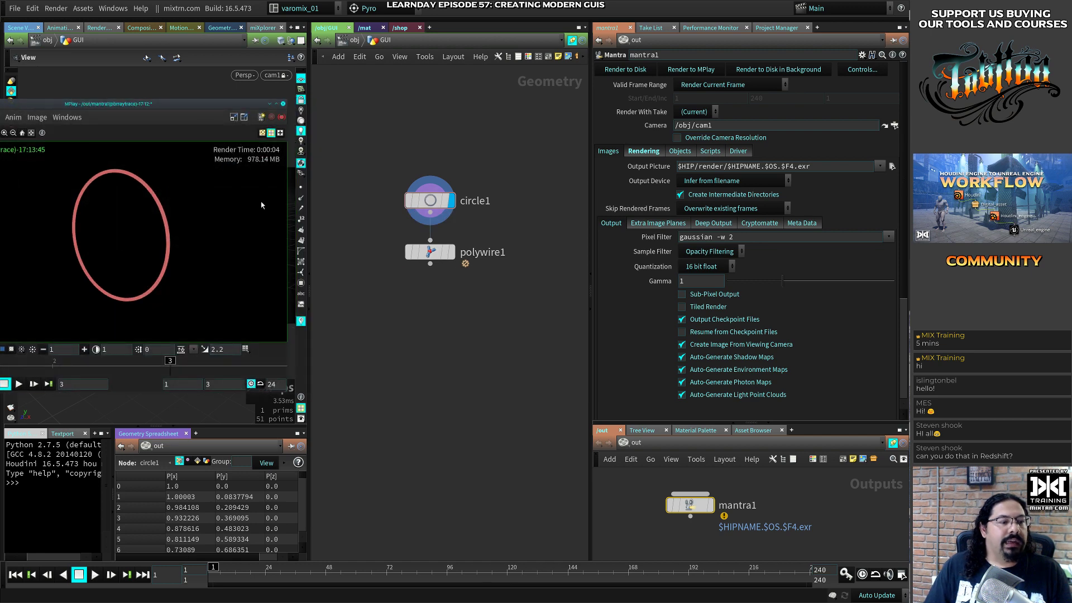
drag(438, 209, 438, 125)
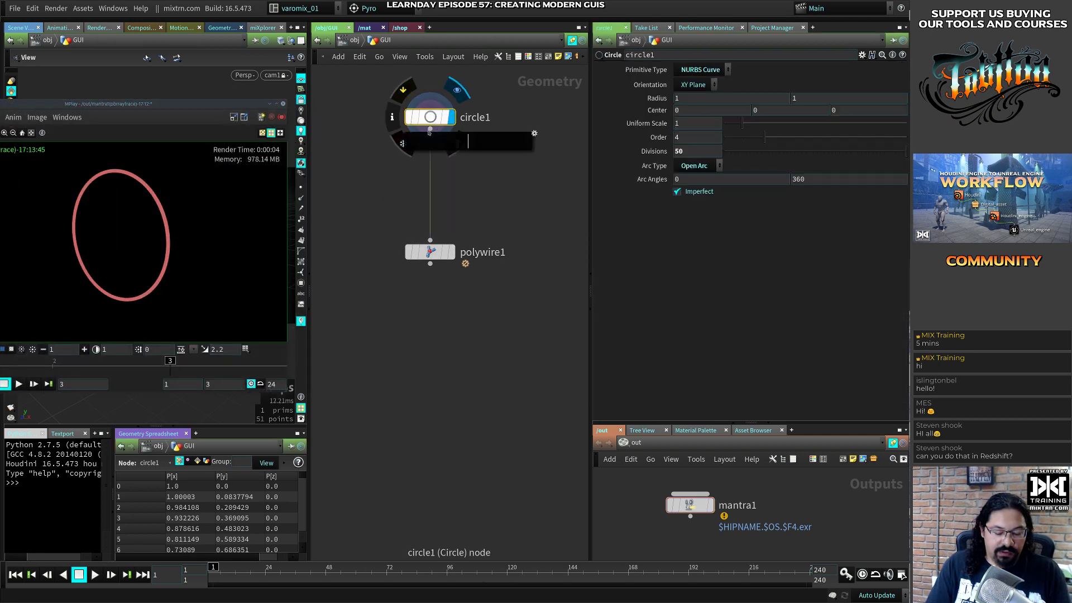
text(ac)
click(474, 321)
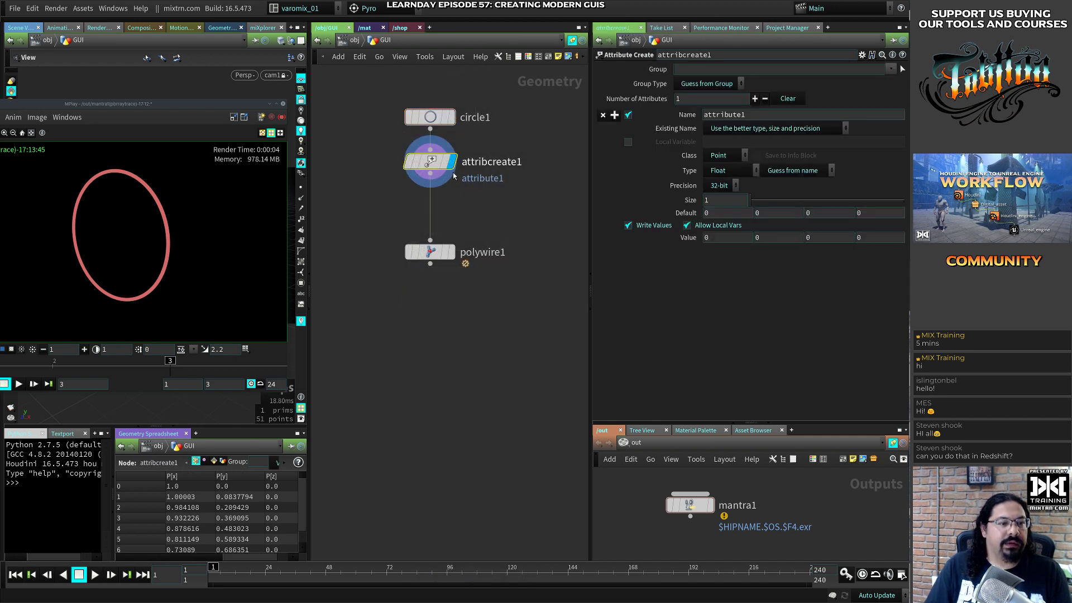
Name the new point attribute width and set its value to 0.1
drag(750, 115, 582, 128)
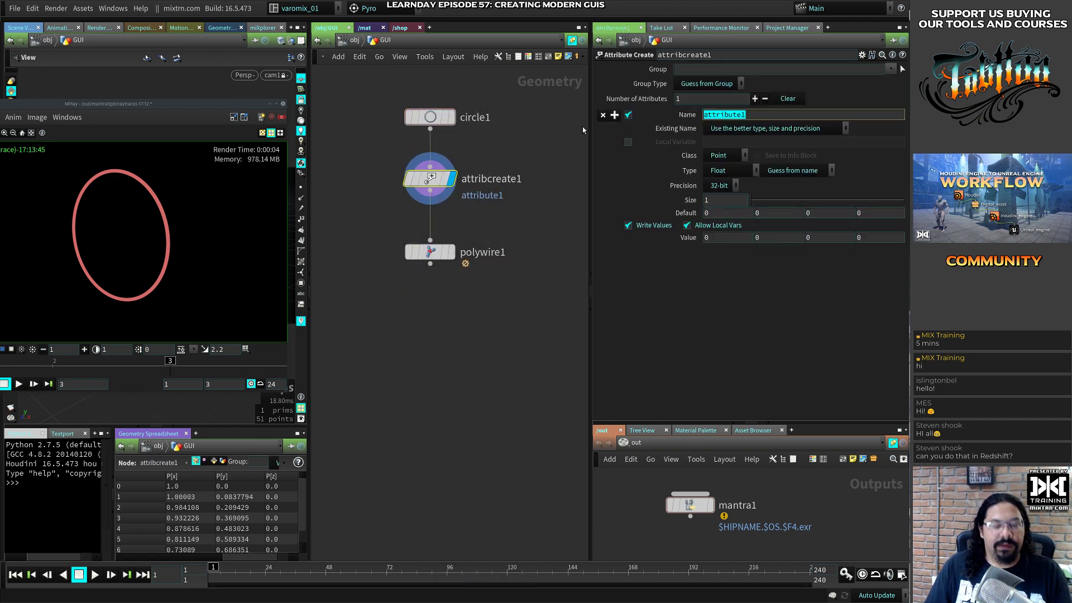
text(wid)
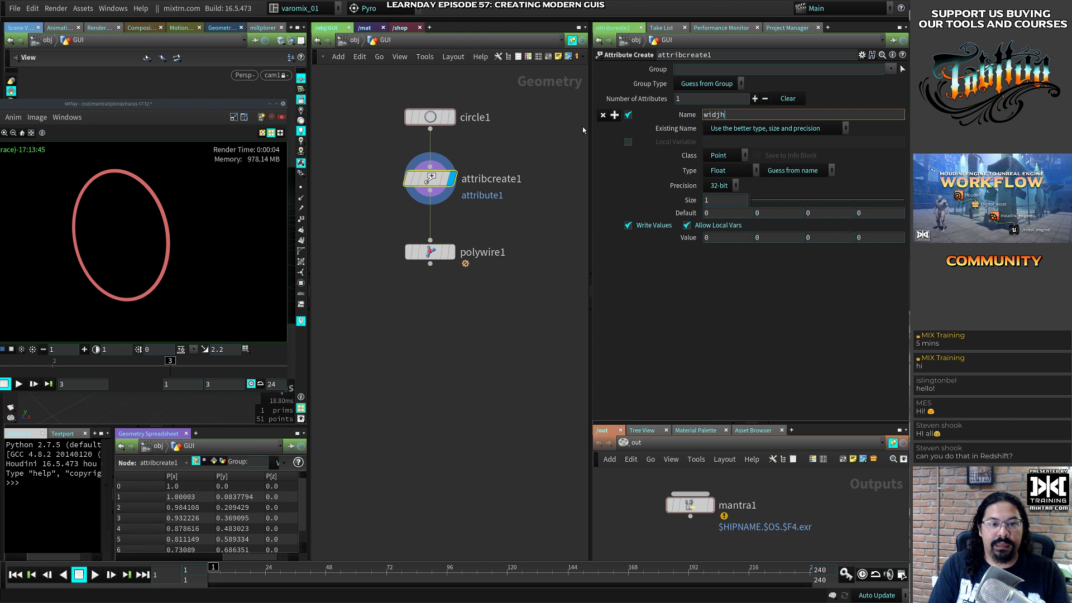
text(h)
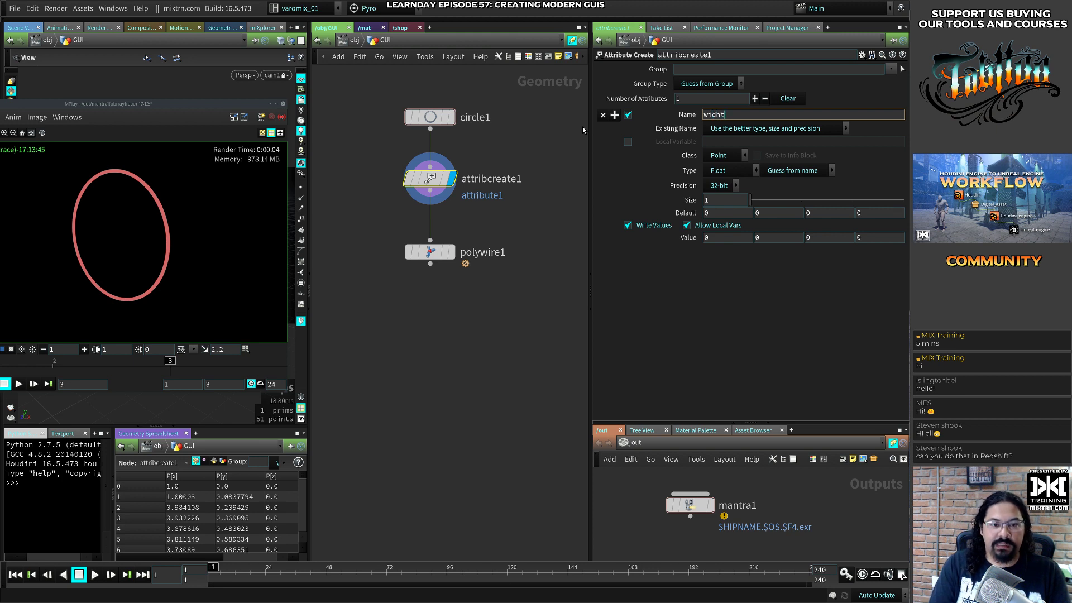
key(BackSpace)
text(th)
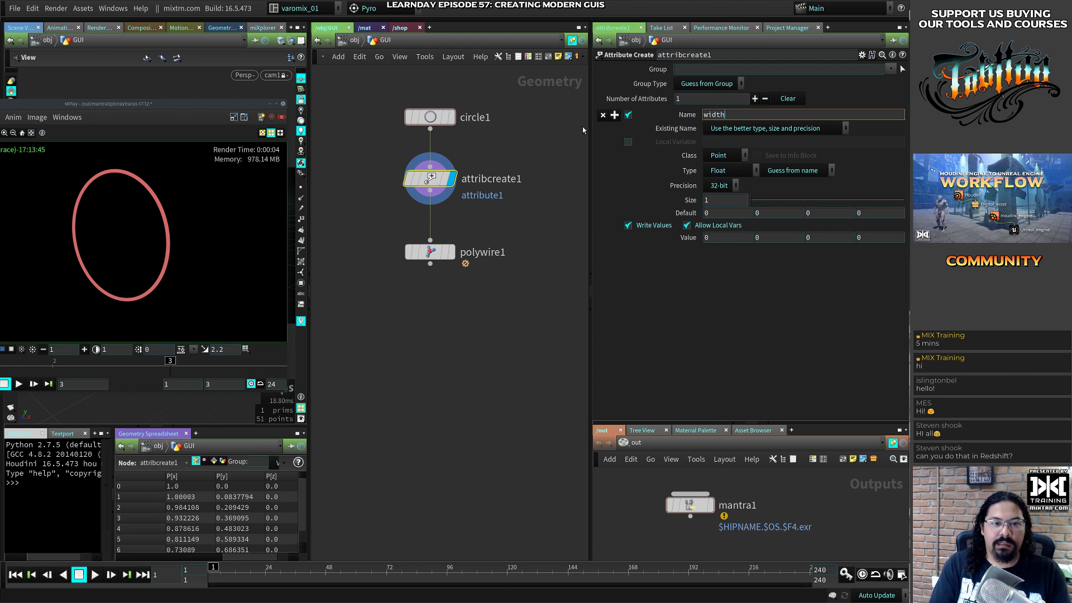
key(Return)
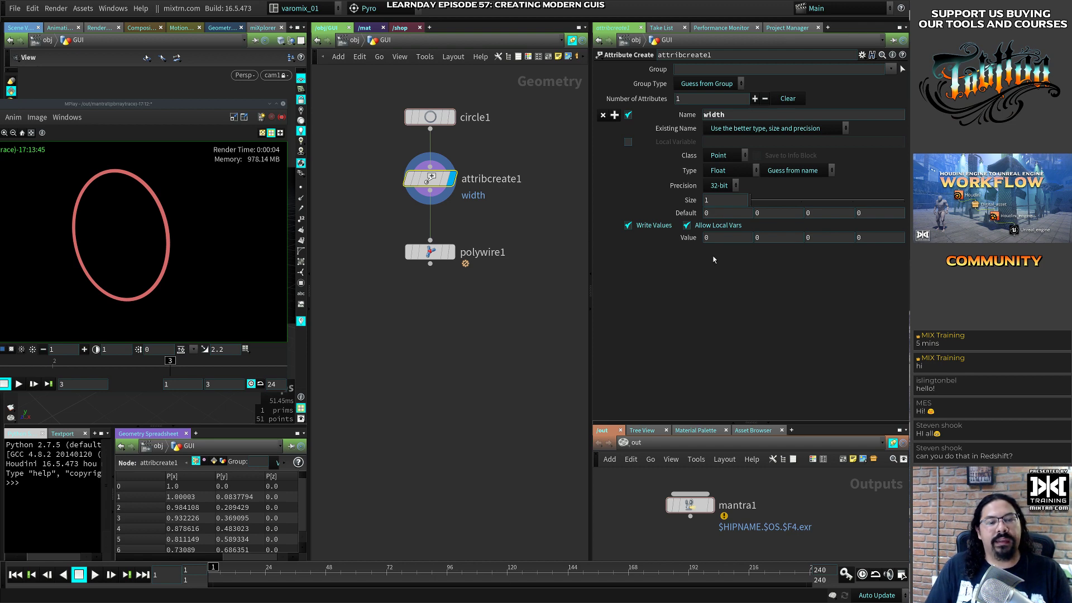
click(720, 237)
text(0.1)
key(Return)
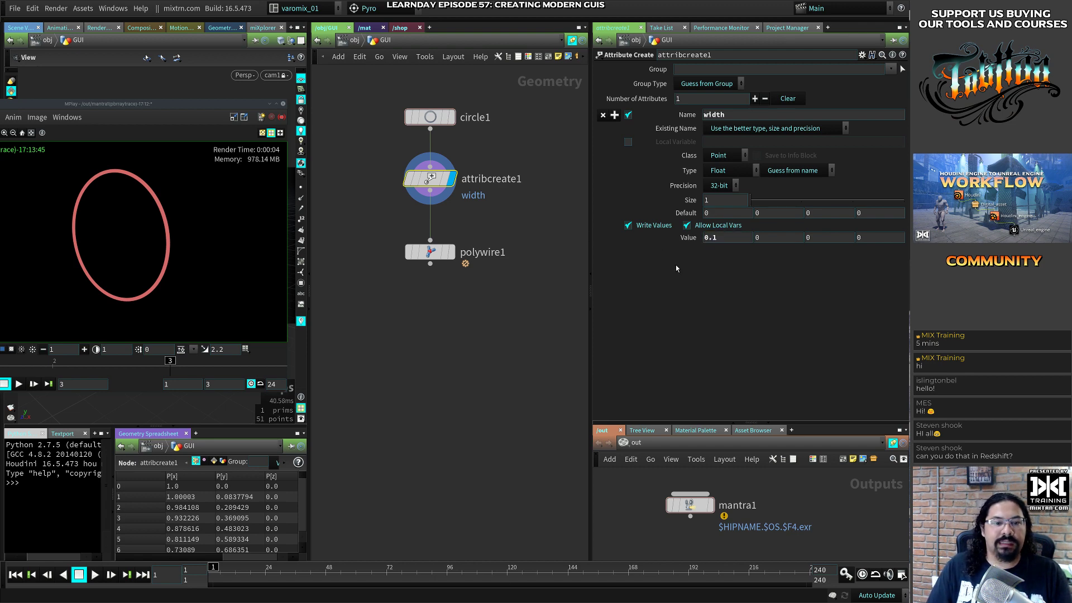
Render the ring interactively in the Render View with mantra1
alt+drag(195, 271, 307, 273)
click(690, 505)
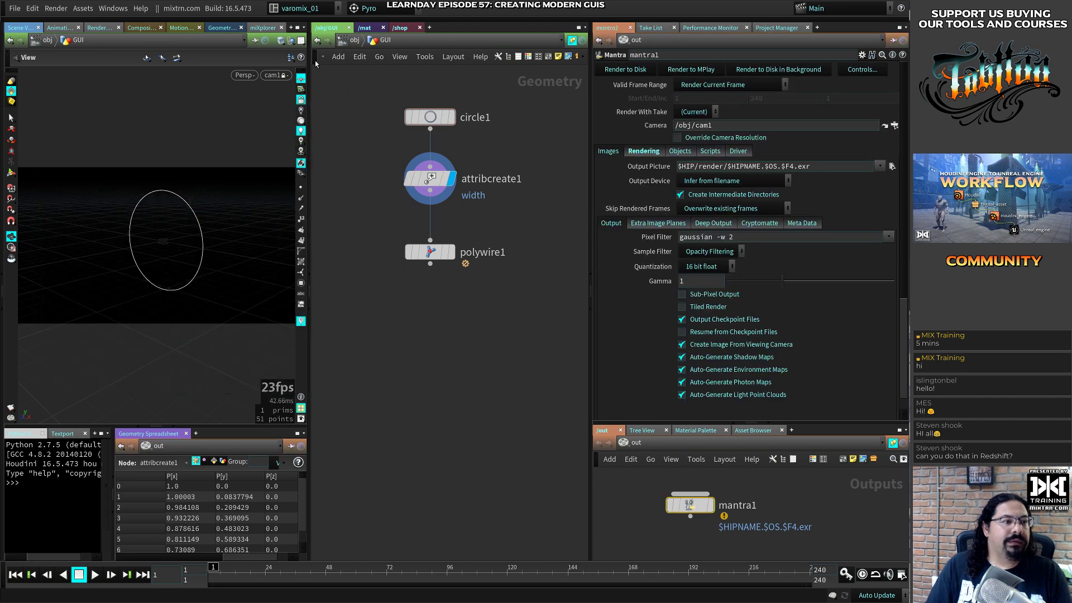
click(100, 27)
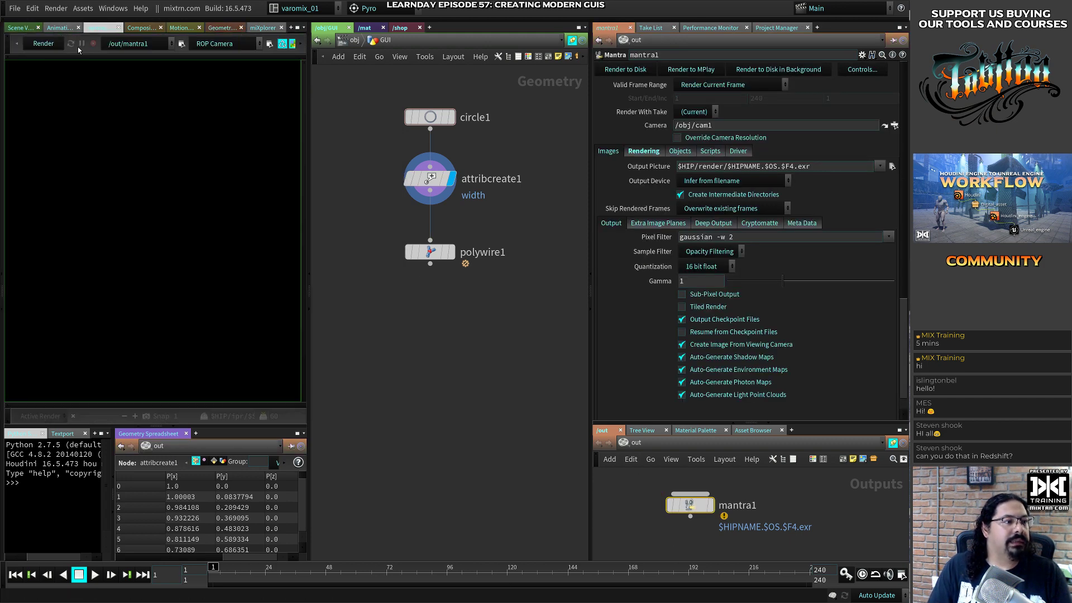
click(47, 46)
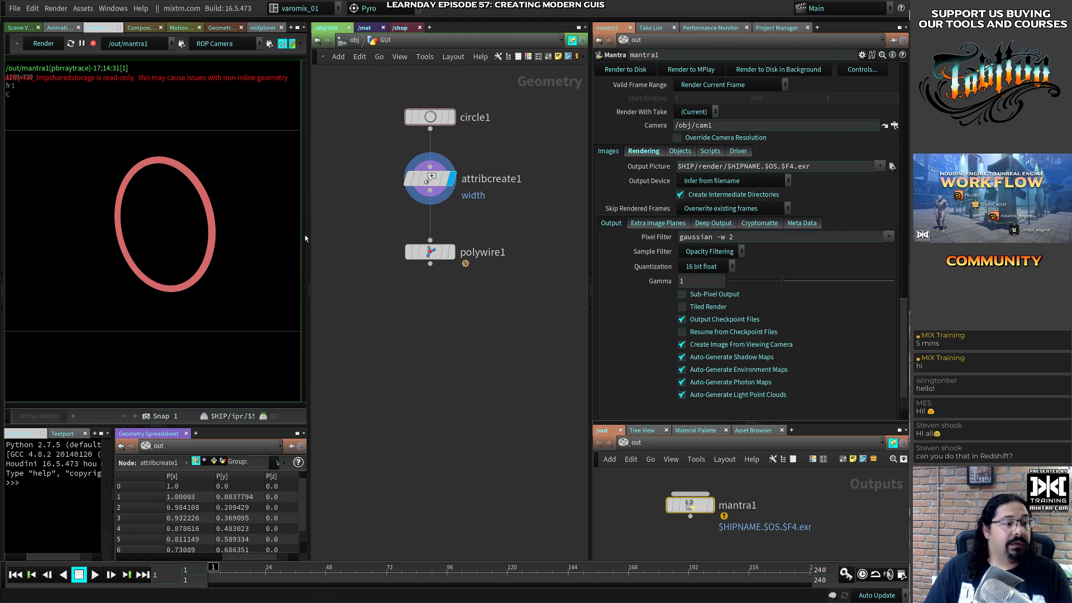
Try width attribute values of 0.01 and 0.05 on attribcreate1 and compare the line thickness in the live render
click(430, 178)
click(746, 236)
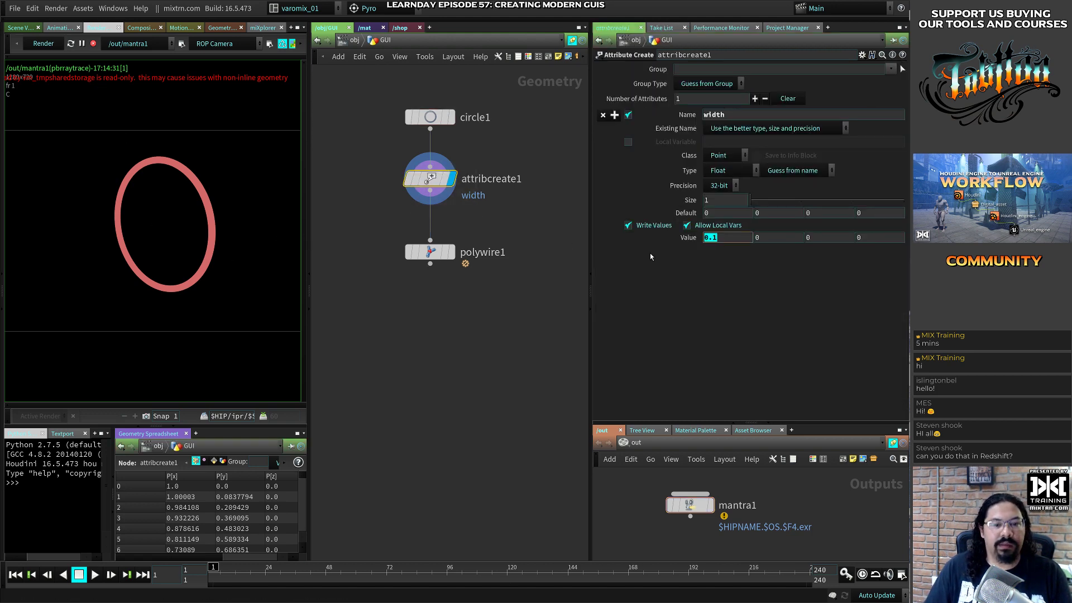
text(0.01)
key(Return)
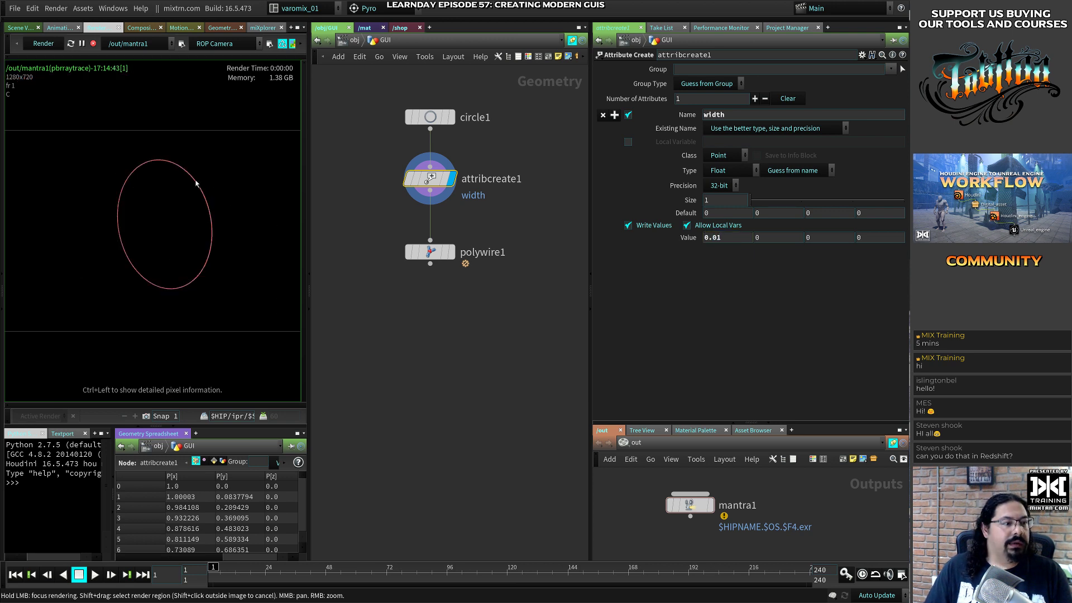
drag(733, 236, 672, 259)
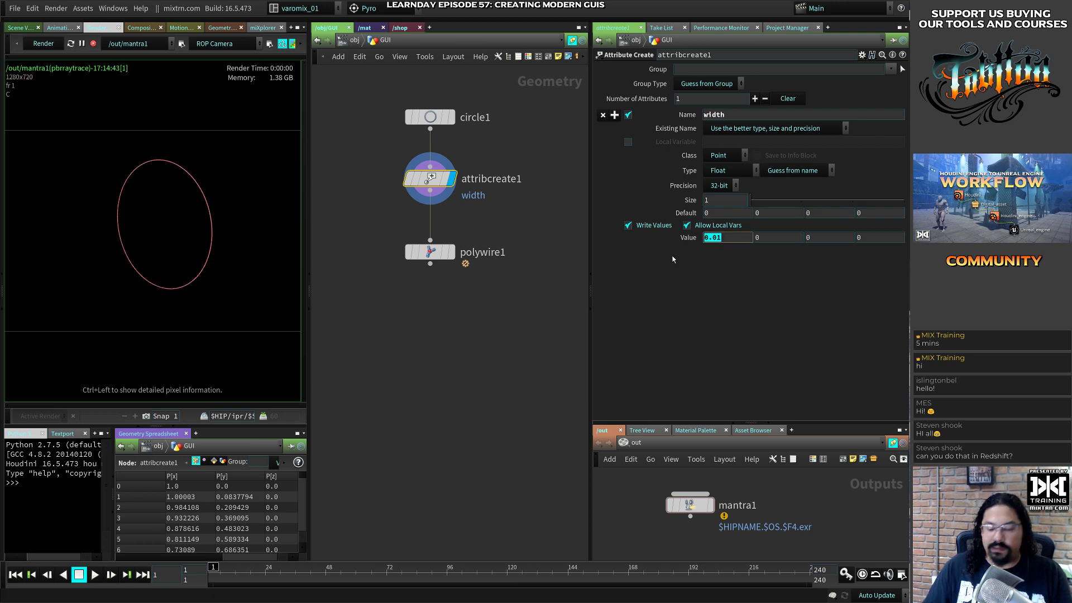
text(0.)
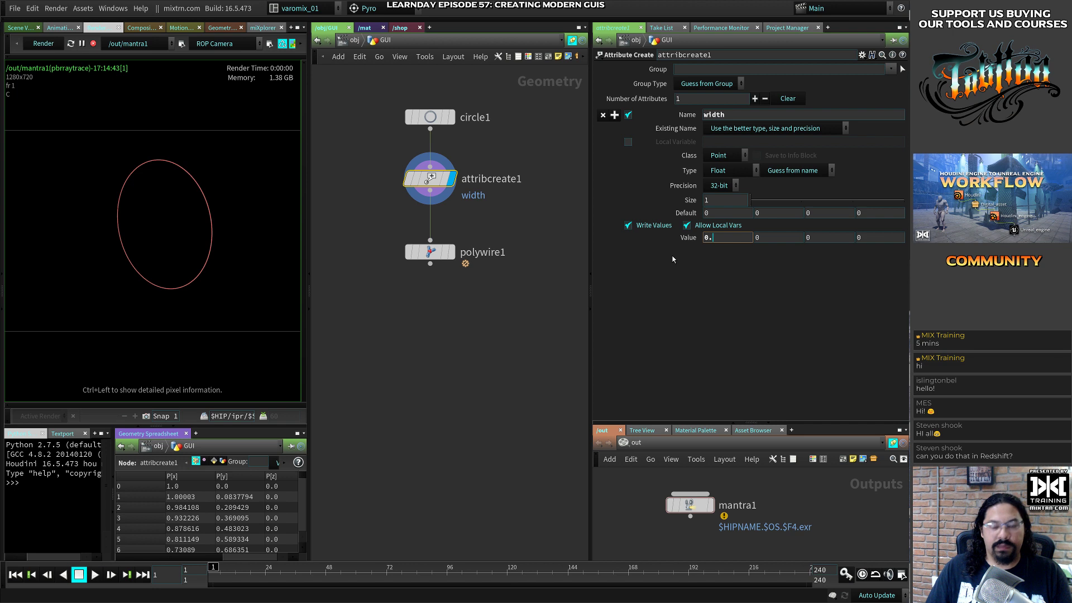
text(05)
key(Return)
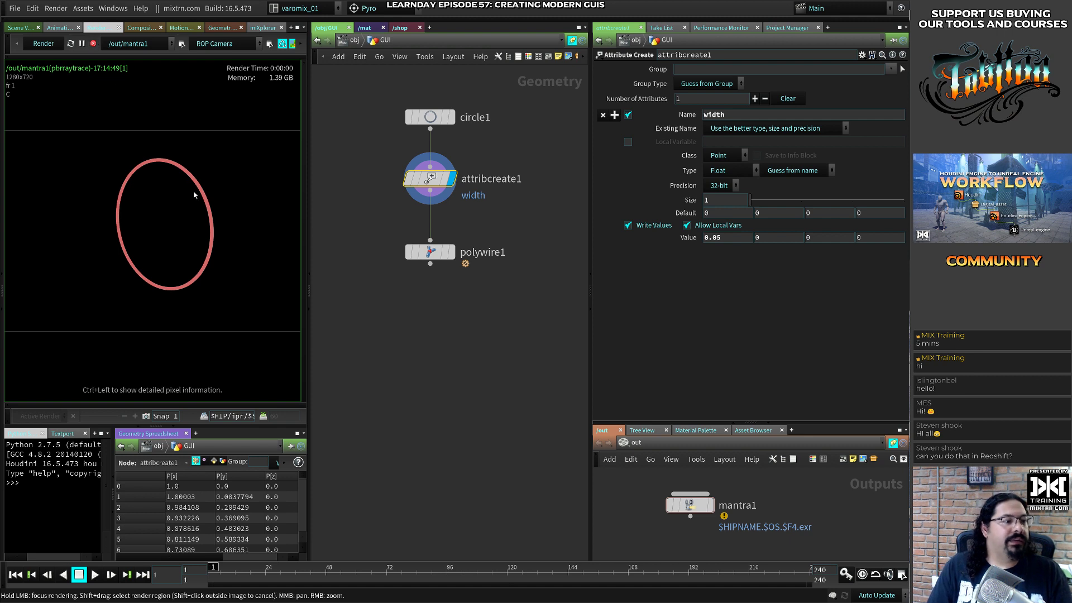
Set the width attribute's value to 0.02 on attribcreate1 and go back to the scene view
click(733, 238)
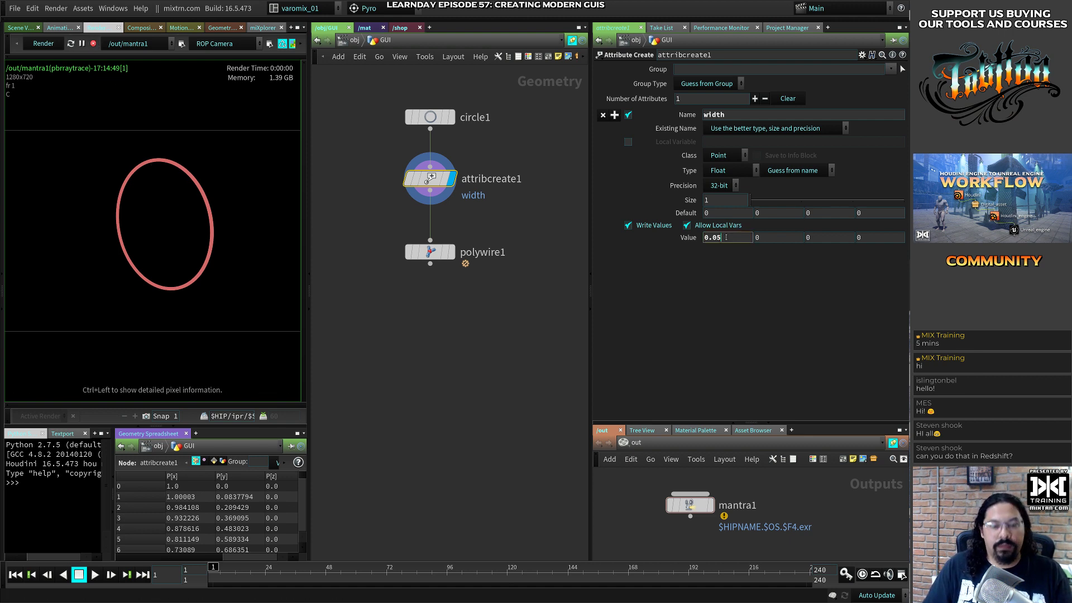
key(BackSpace)
text(2)
key(Return)
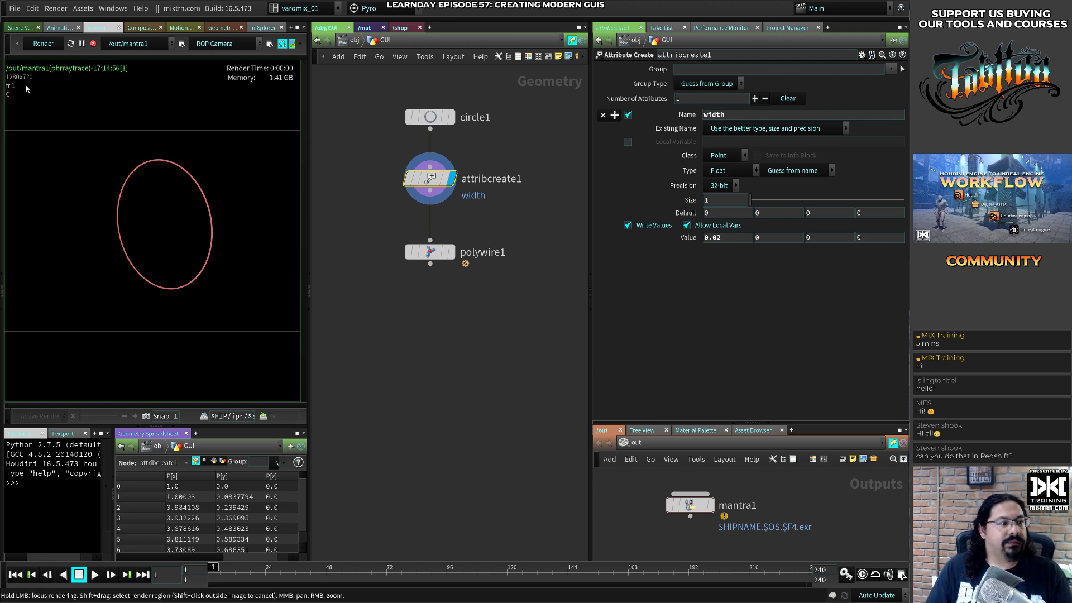
click(16, 29)
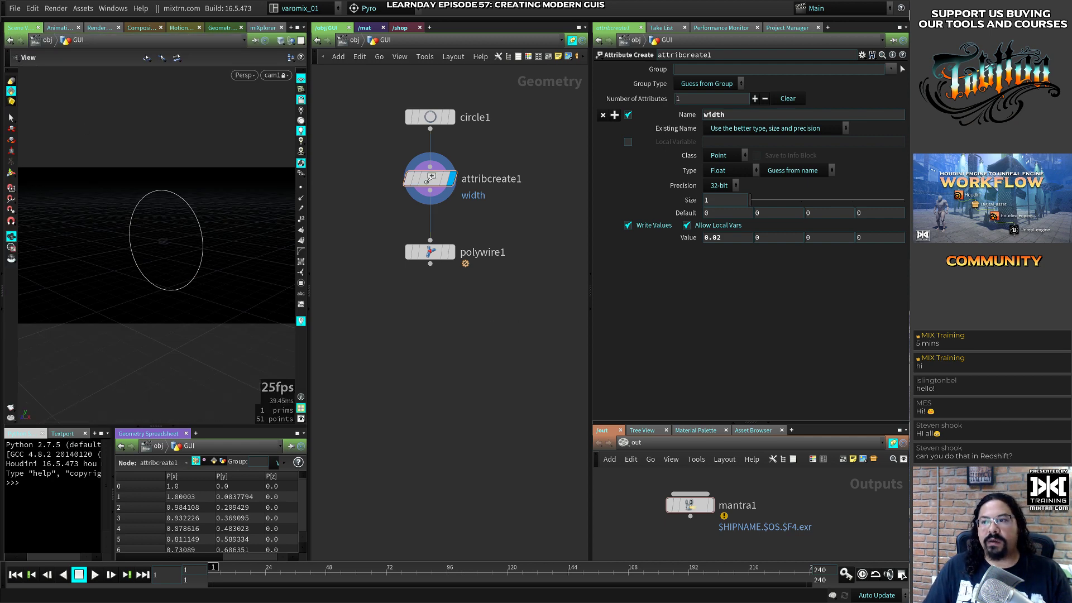
Open the VEGAS Virtual interface project on Behance, widen the browser to examine its ring shapes, and return to Houdini
key(ctrl+F10)
key(Escape)
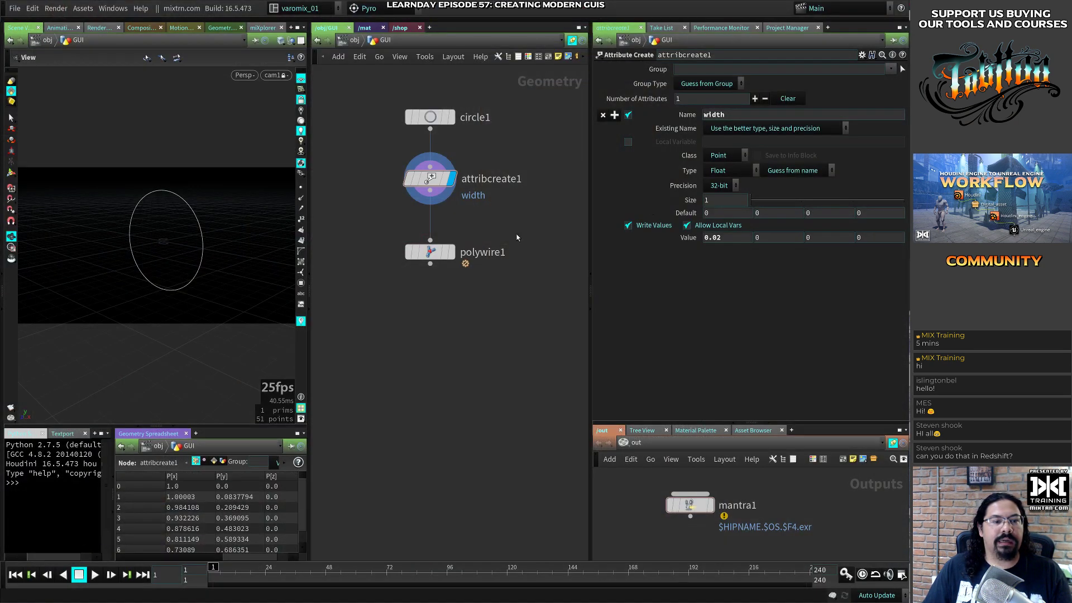
key(alt+Tab)
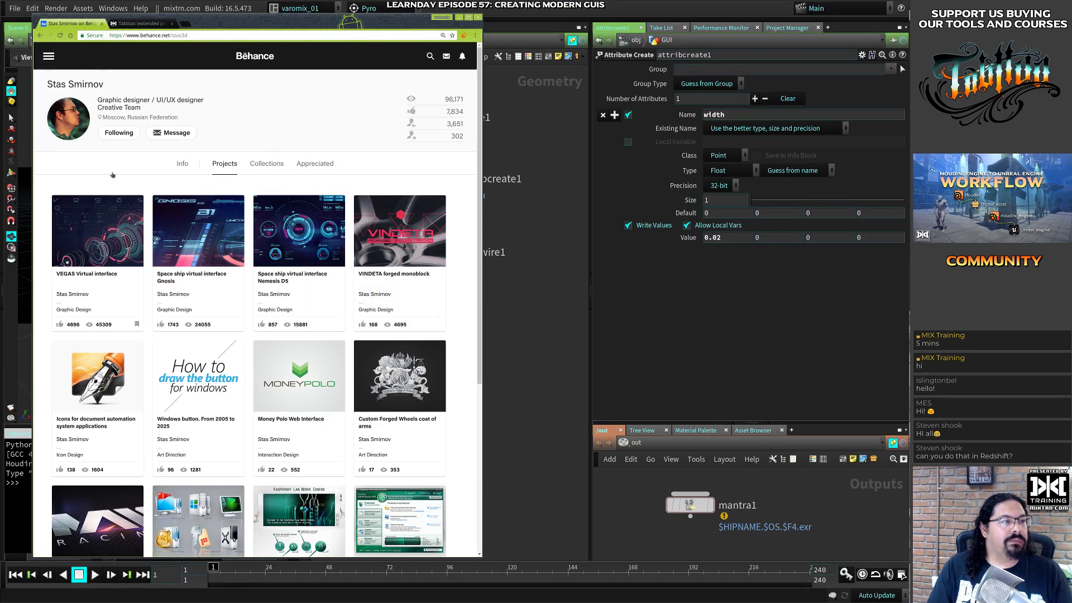
click(118, 252)
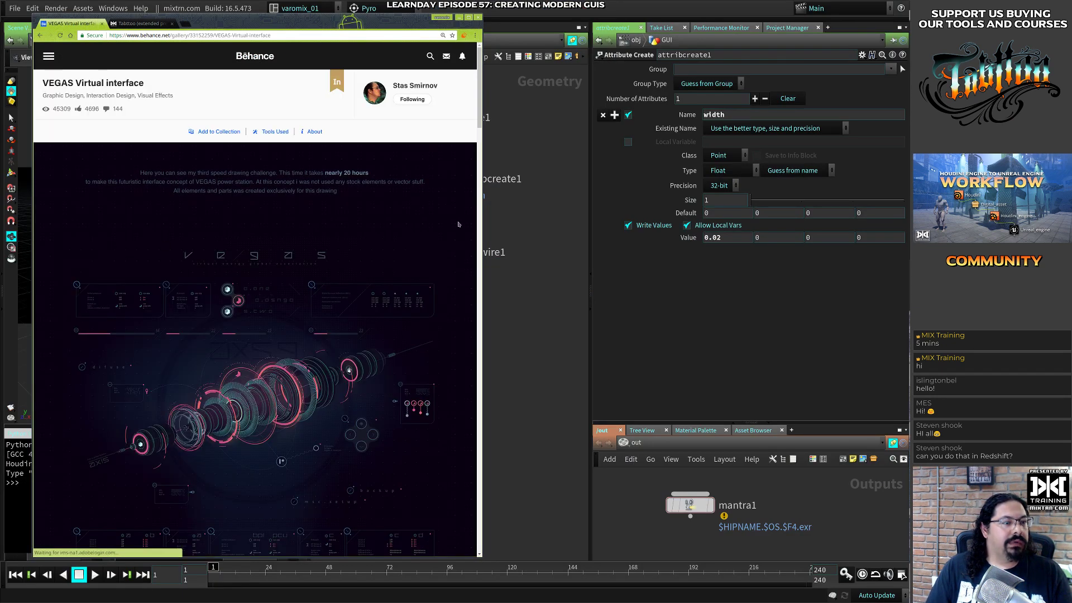
drag(481, 225, 735, 229)
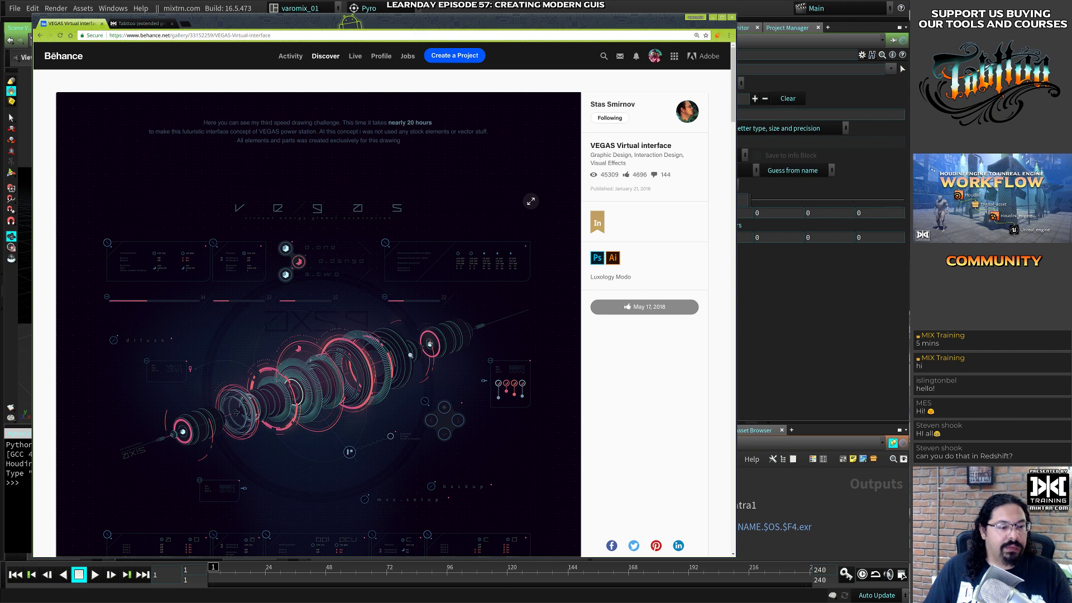
click(808, 293)
Detach polywire1 from the node chain, move it aside, and widen the network view
click(430, 253)
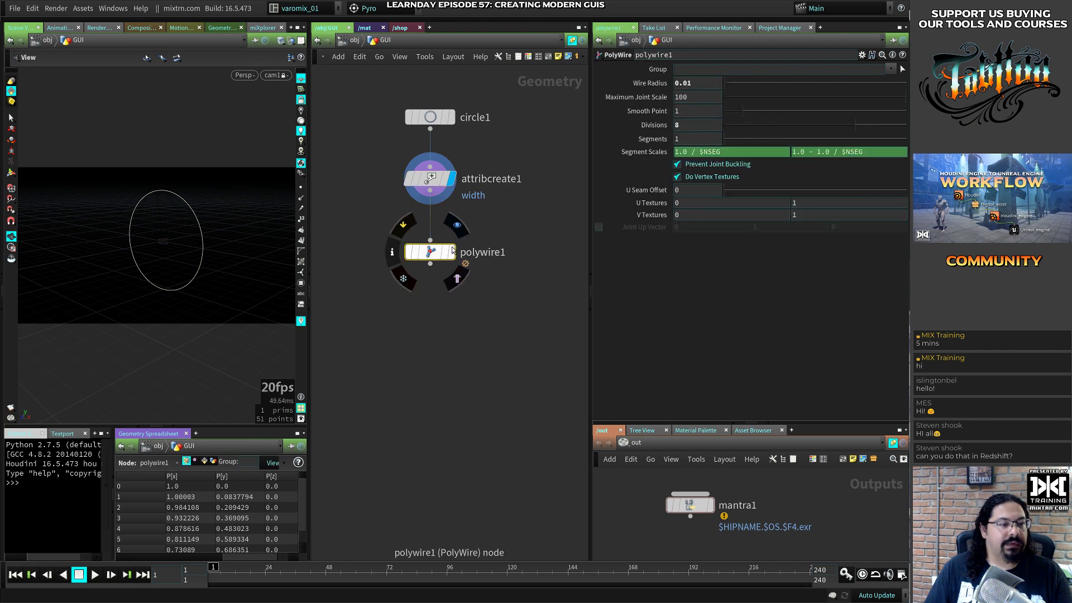
drag(429, 252, 527, 253)
click(431, 179)
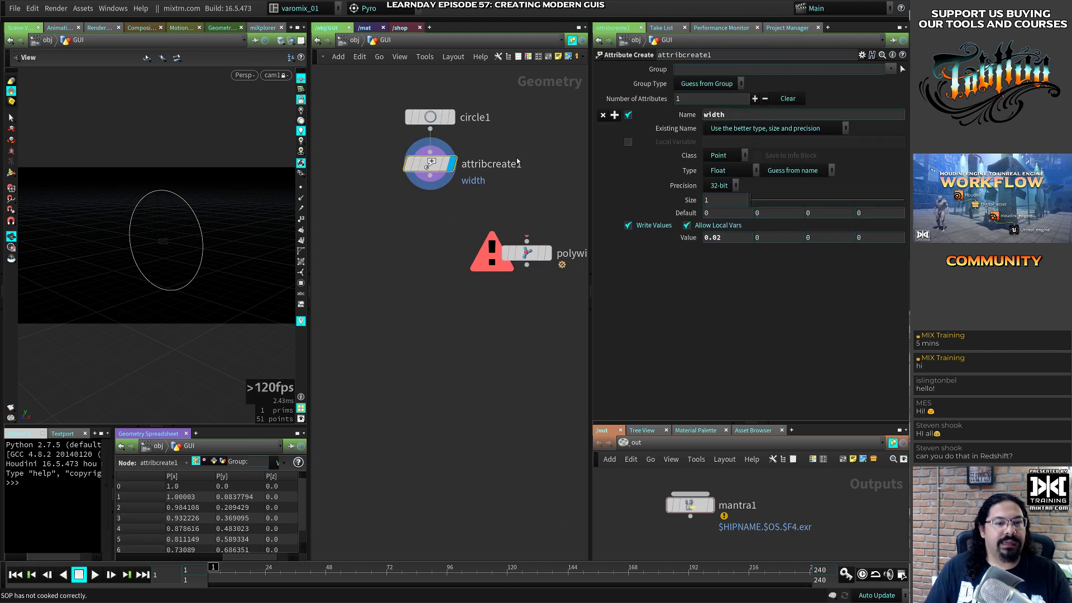
key(l)
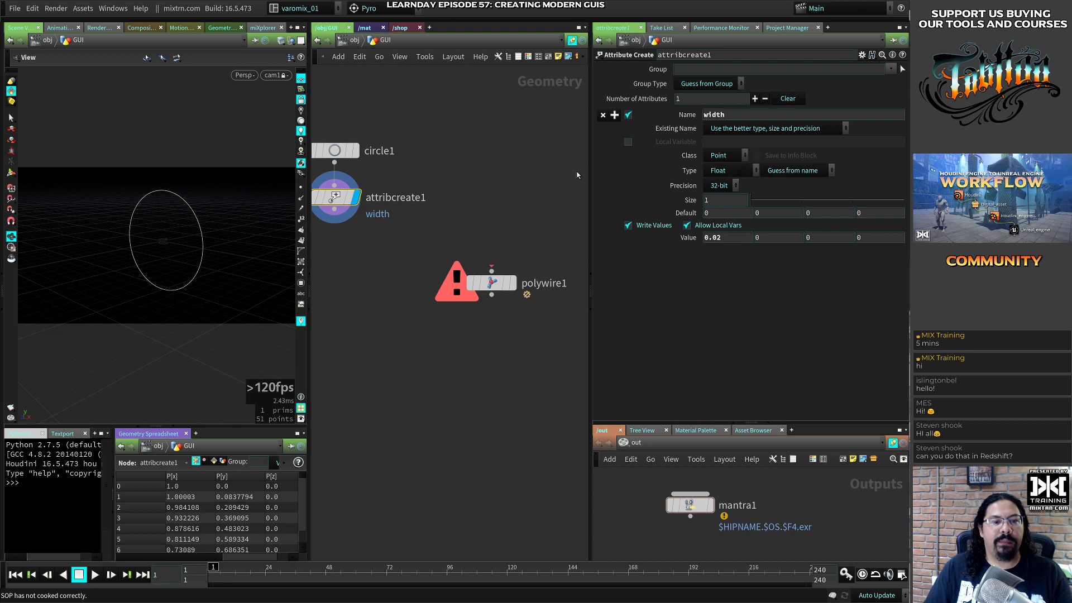
drag(589, 174, 669, 176)
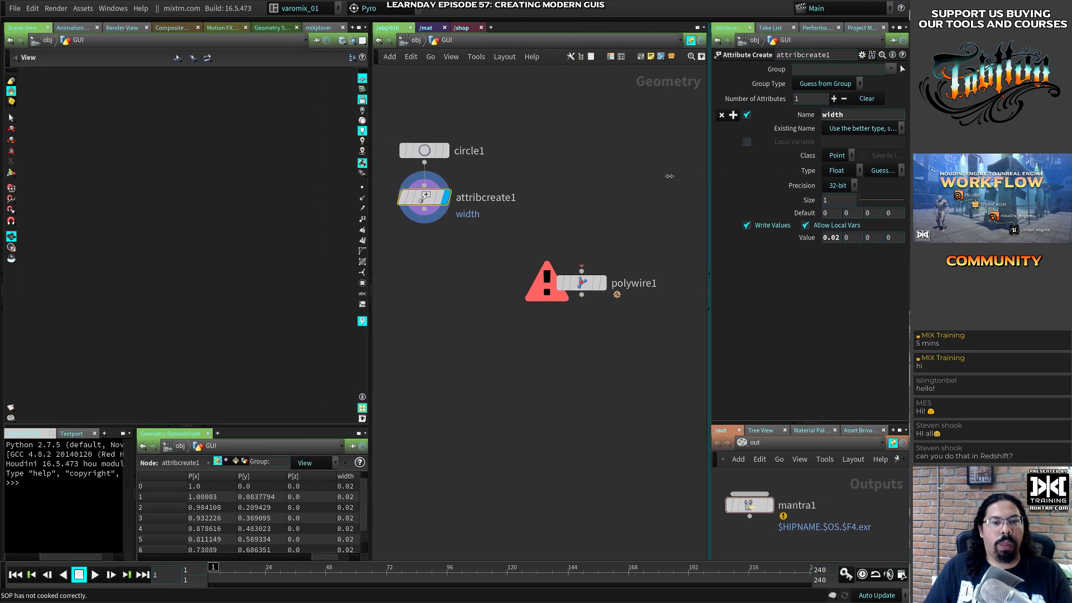
Add a Tube node in the free area above polywire1
key(Tab)
text(tub)
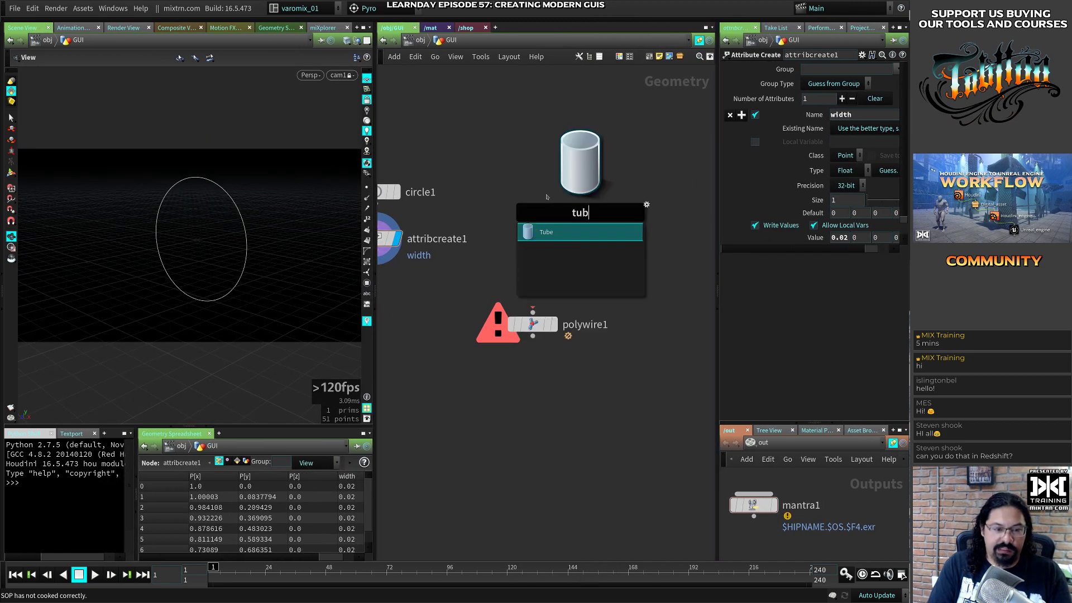
text(e)
key(Return)
click(568, 187)
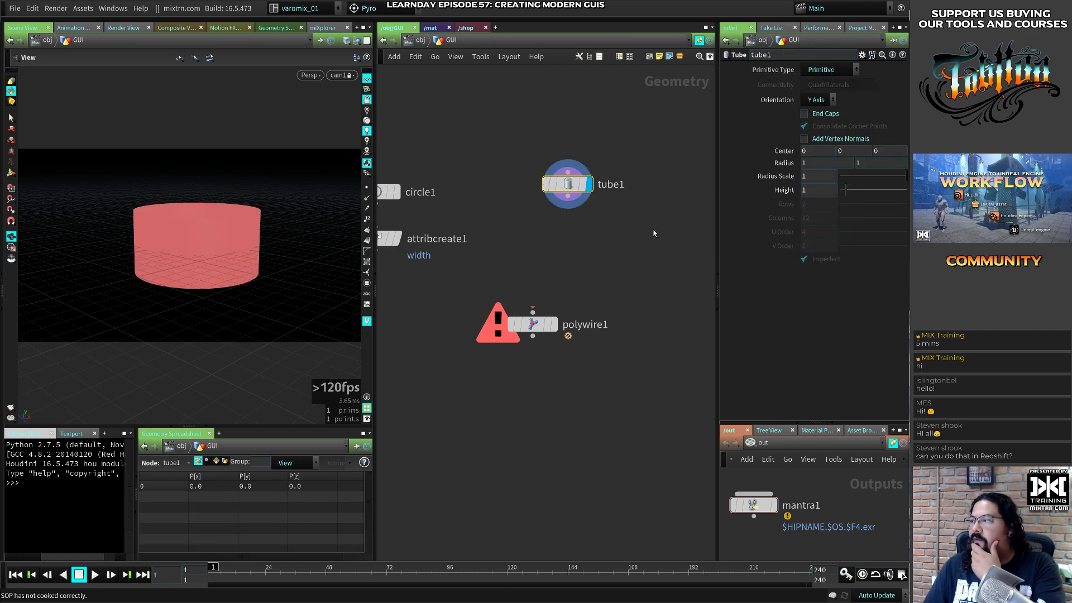
Switch to the Mix Training Patreon page in Chrome and examine the $10 membership tier's course offer
key(ctrl+F7)
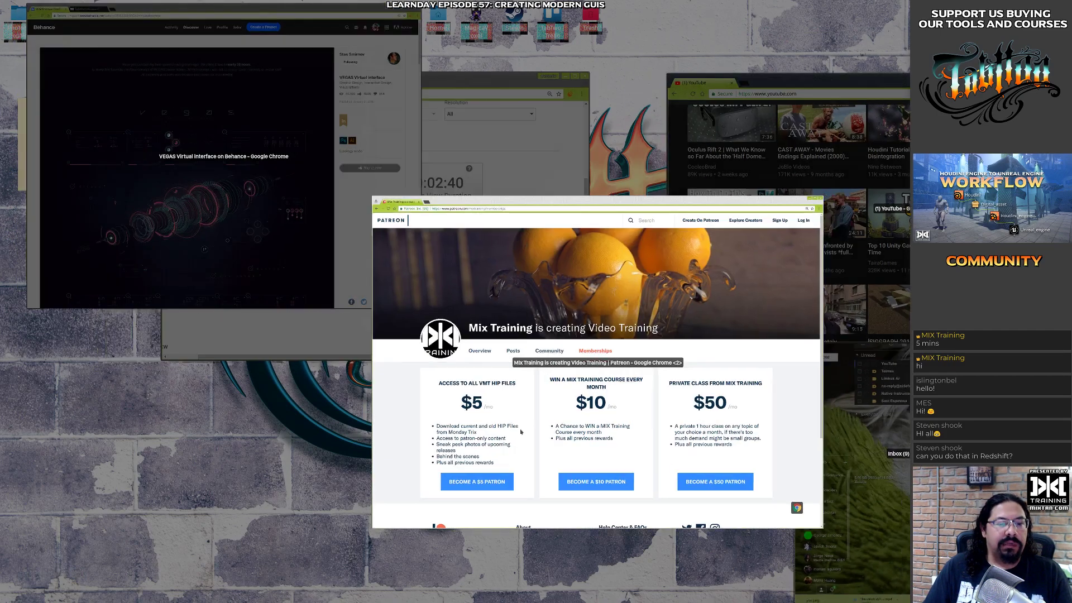
click(521, 431)
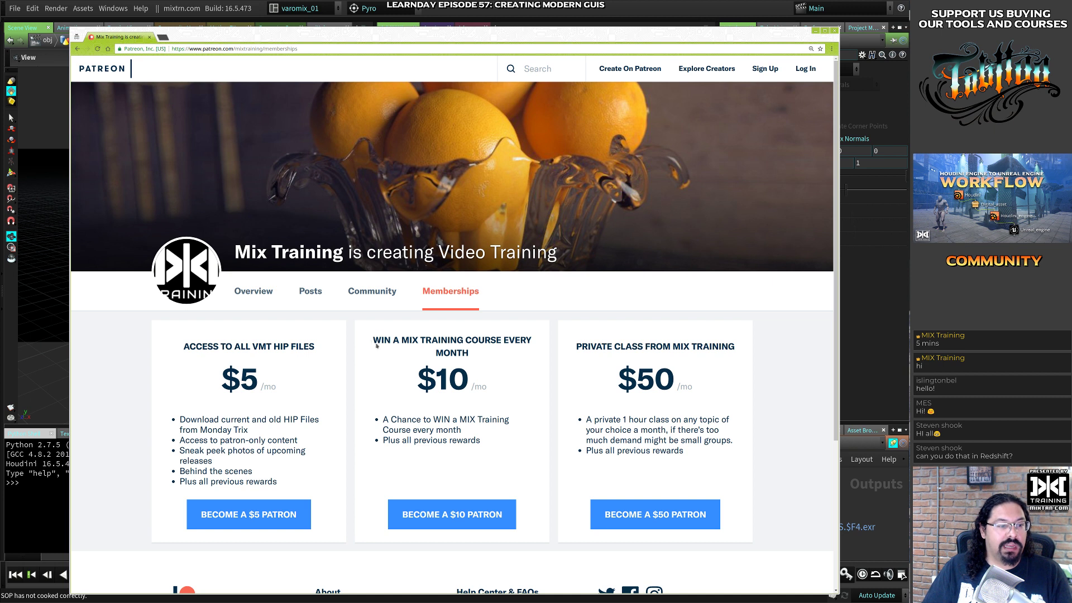
drag(376, 344, 535, 342)
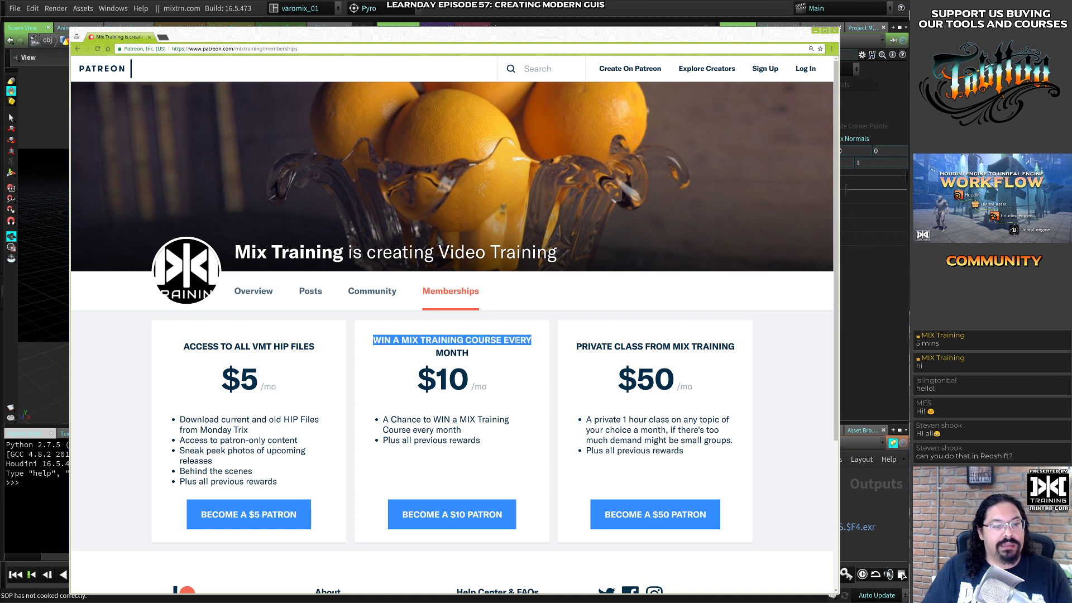
Enlarge the Patreon memberships page, examine the $10 tier's title and price, and close the browser window to return to Houdini
click(458, 353)
drag(377, 343, 468, 353)
click(470, 353)
drag(367, 343, 469, 352)
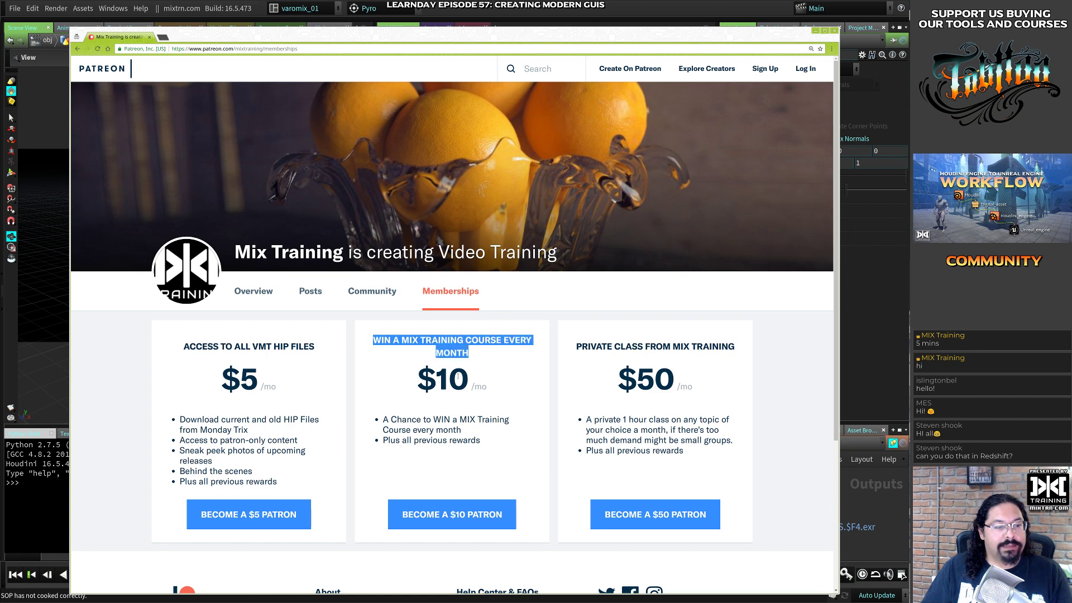
ctrl+scroll(413, 401, up, 1)
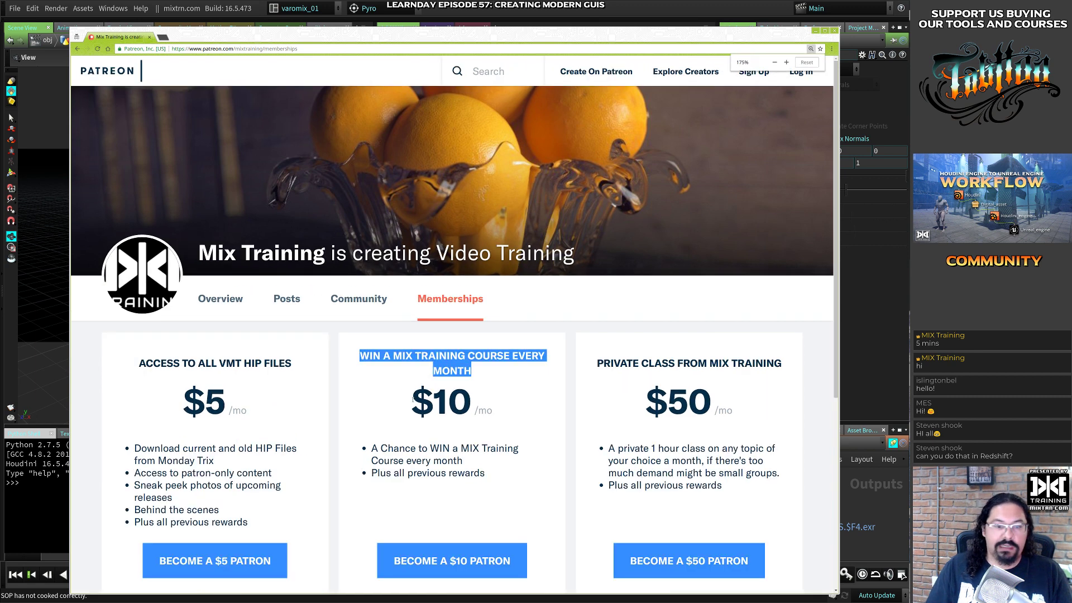
click(426, 314)
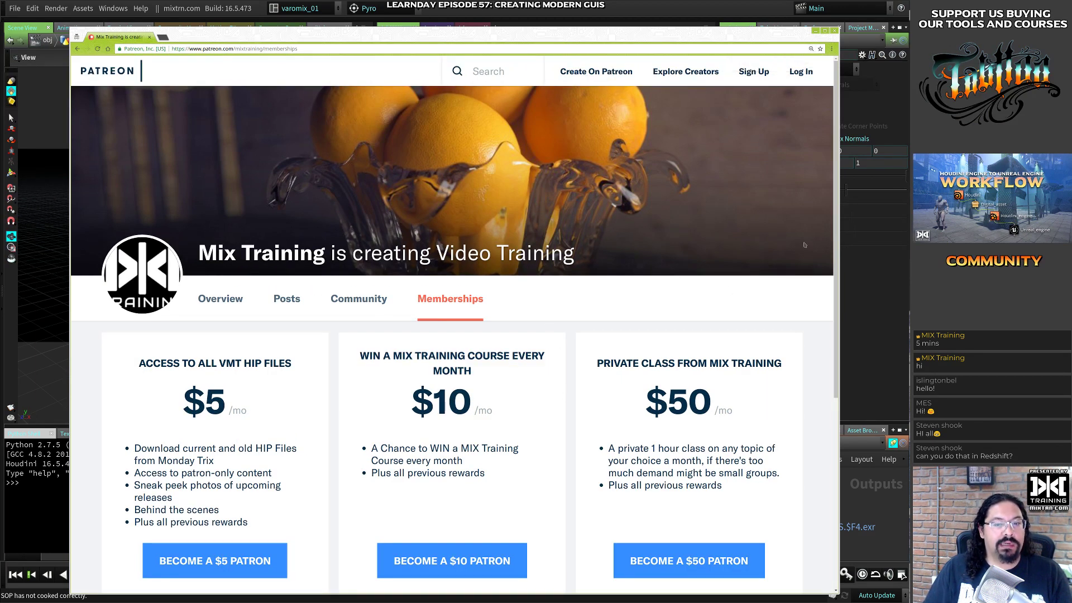
scroll(652, 276, down, 2)
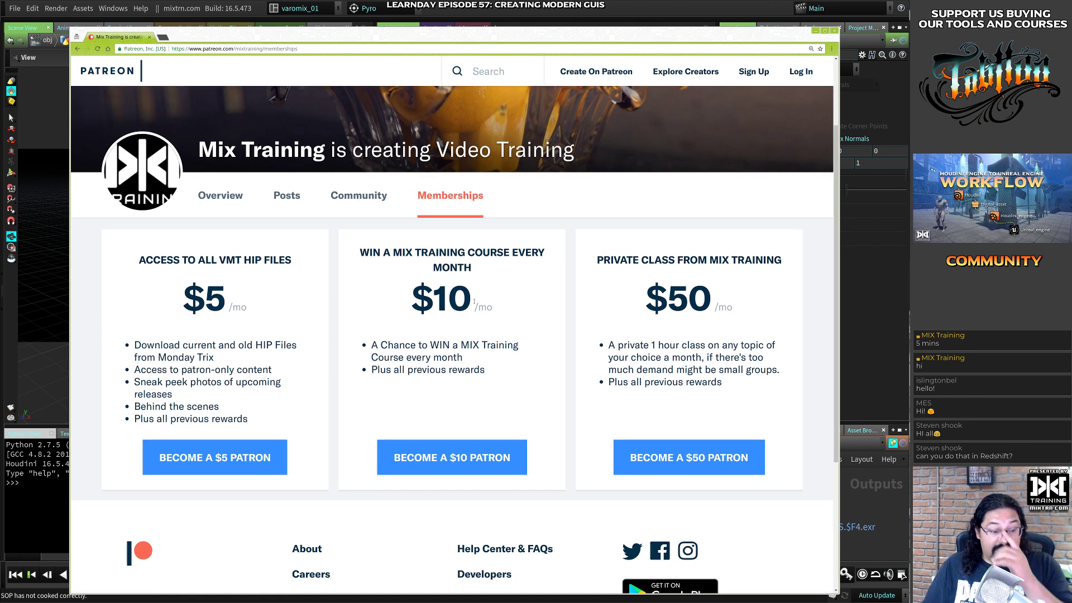
drag(413, 300, 471, 302)
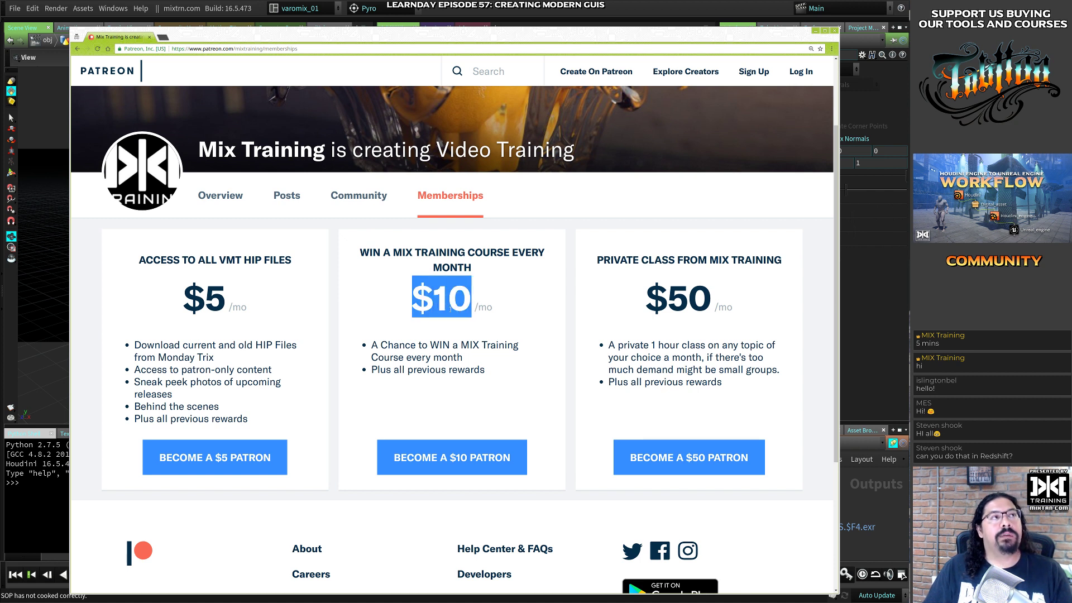
click(501, 330)
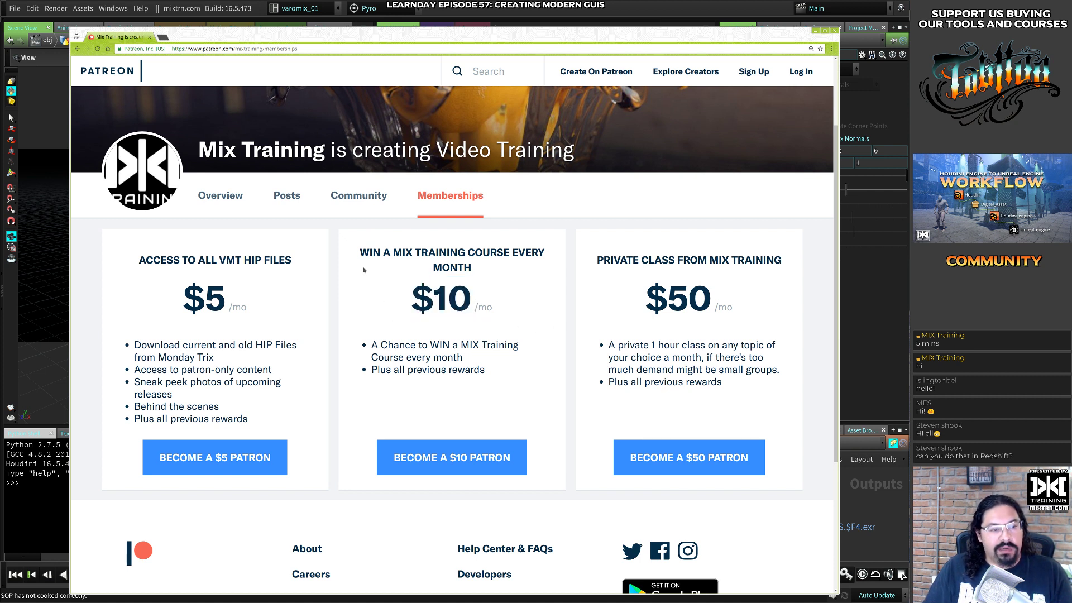
drag(359, 251, 529, 284)
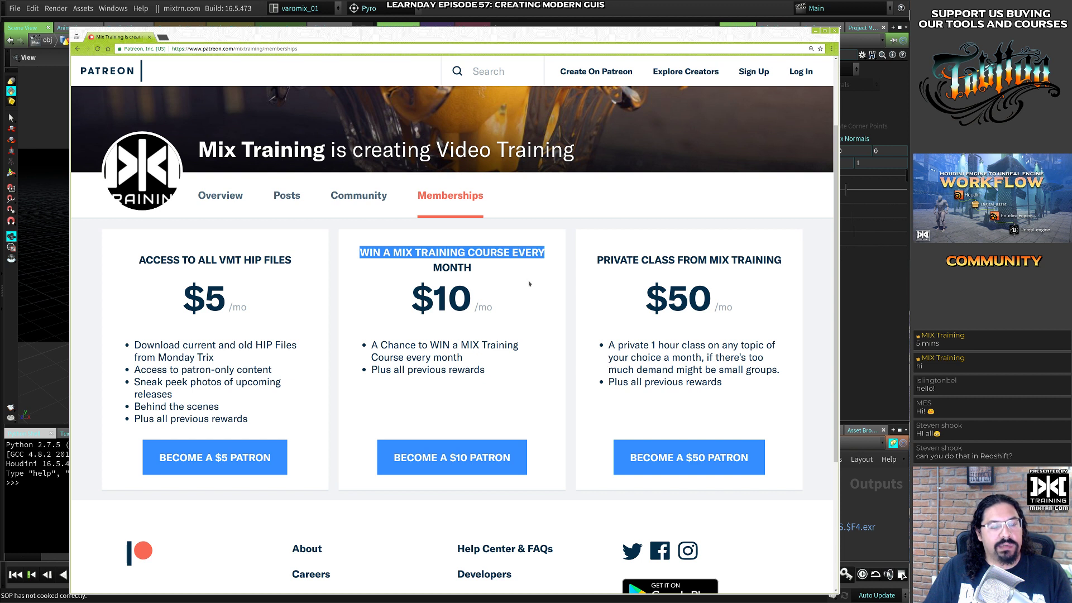
click(560, 265)
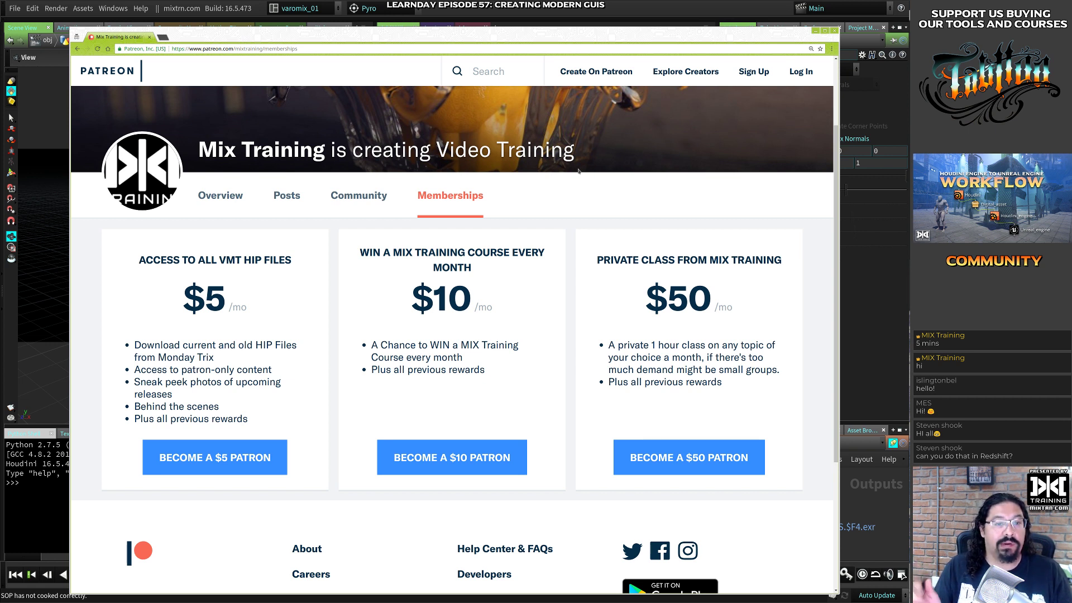
drag(771, 38, 784, 35)
click(829, 29)
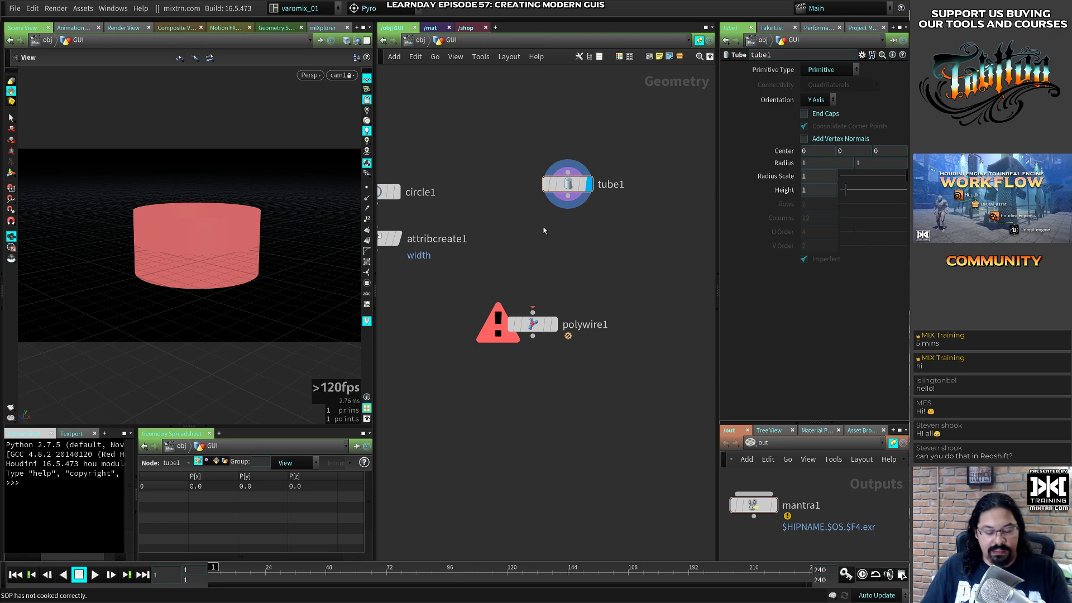
Clear the material assignment from the GUI geometry object and go back inside its network
key(u)
triple_click(838, 85)
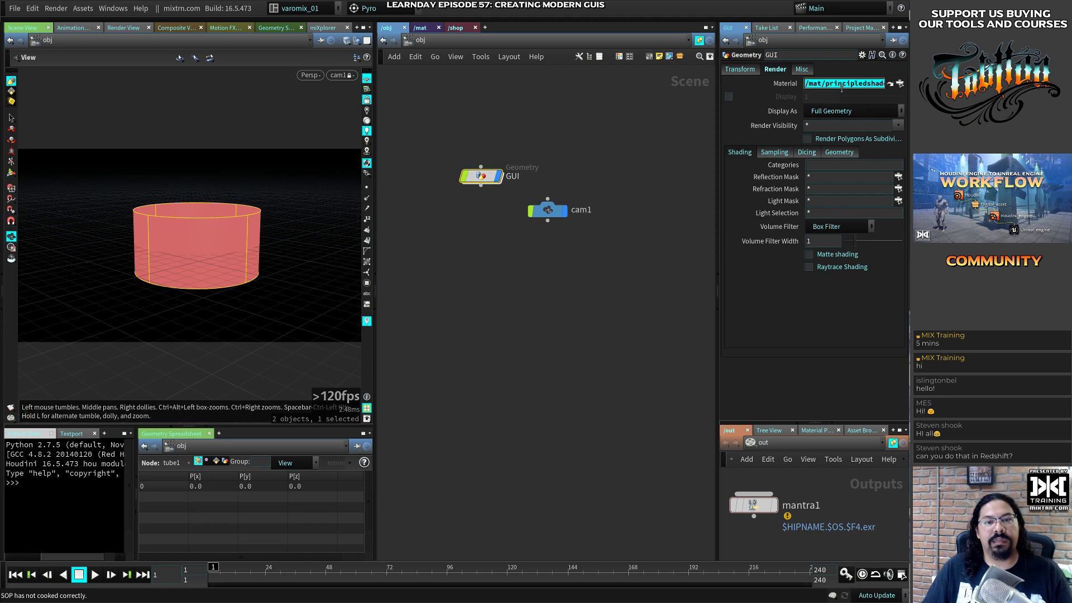
key(BackSpace)
key(Return)
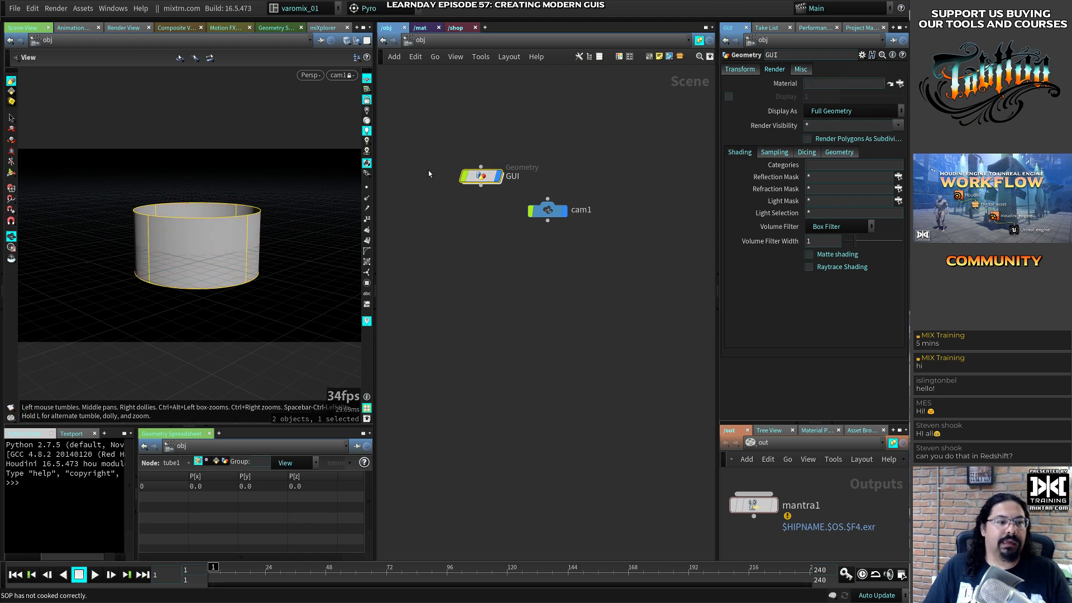
double_click(480, 176)
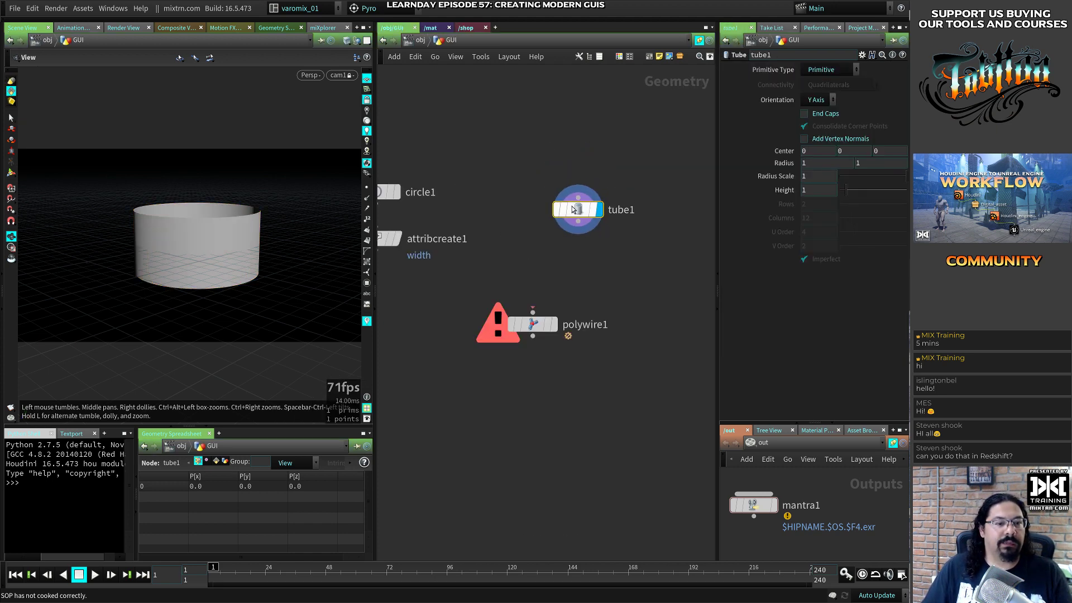
Reposition tube1 above polywire1 and set its orientation to Z Axis
drag(575, 210, 557, 210)
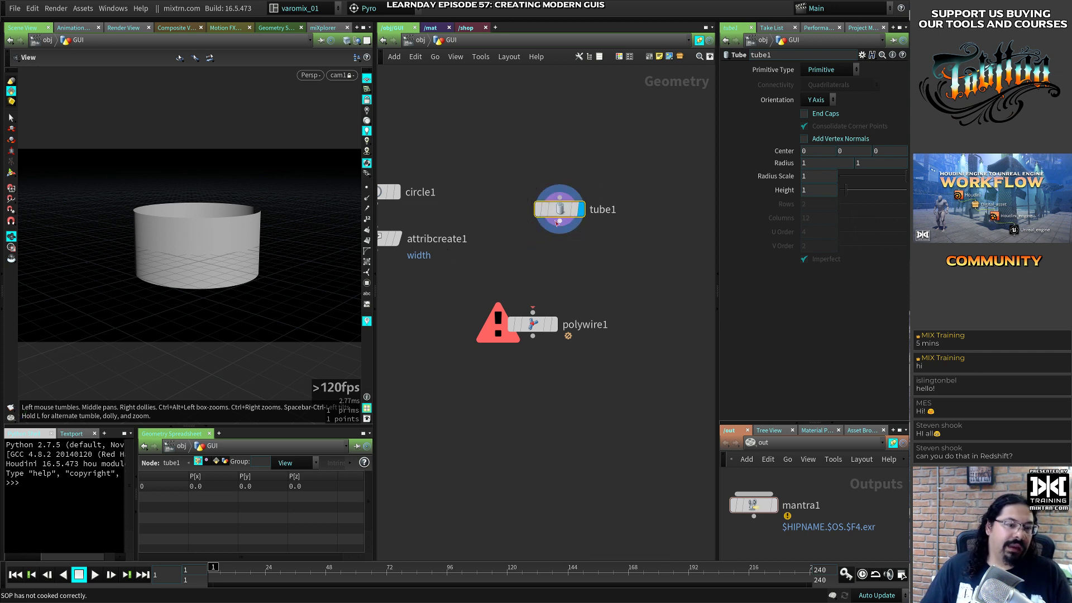
drag(560, 209, 557, 220)
drag(512, 268, 536, 336)
drag(557, 218, 553, 202)
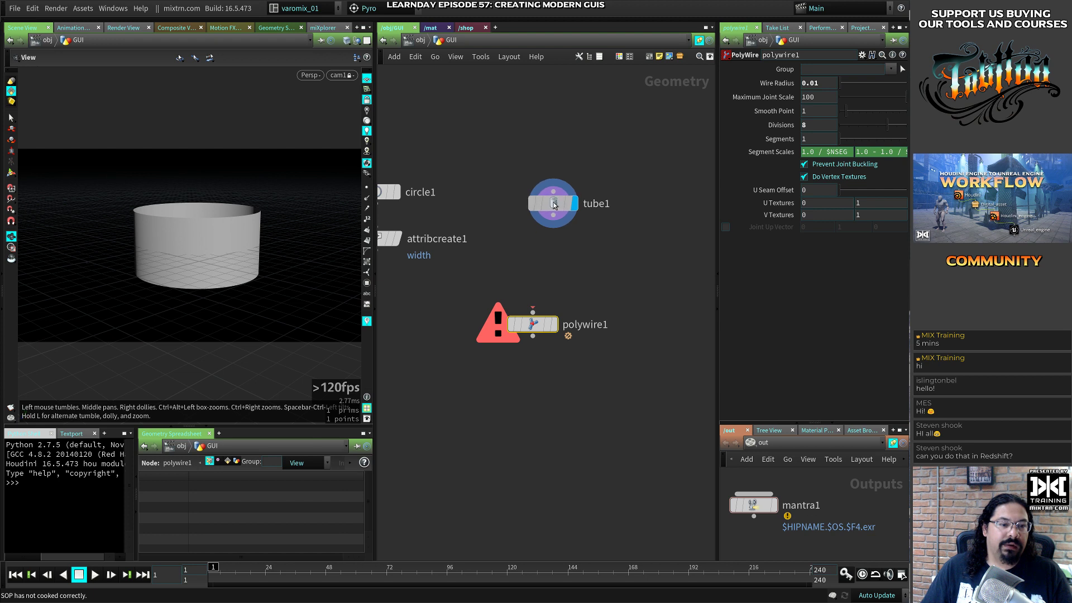
click(816, 100)
click(812, 139)
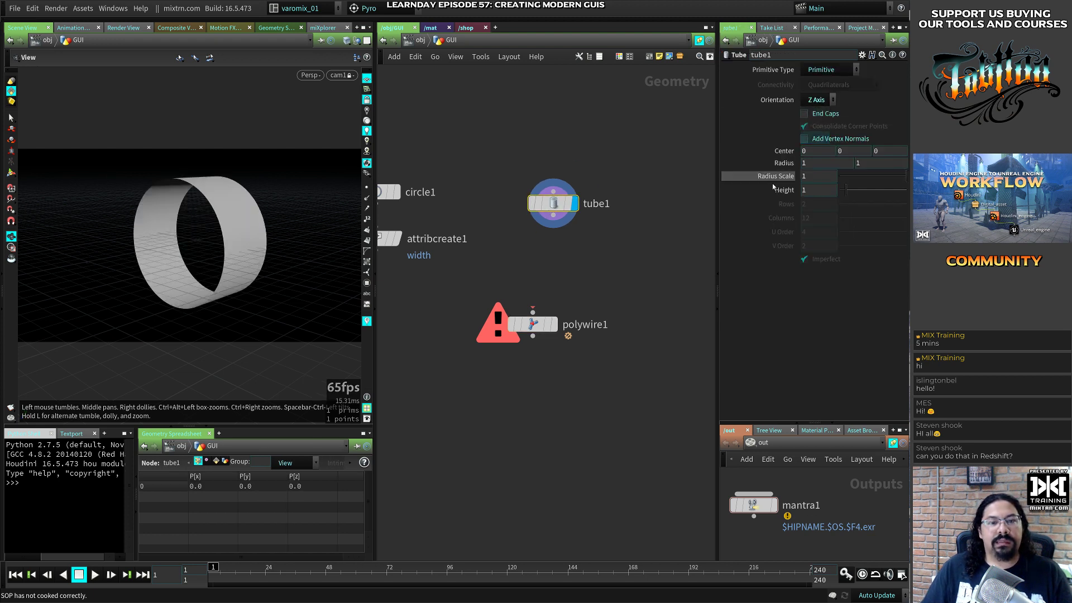
drag(553, 203, 556, 219)
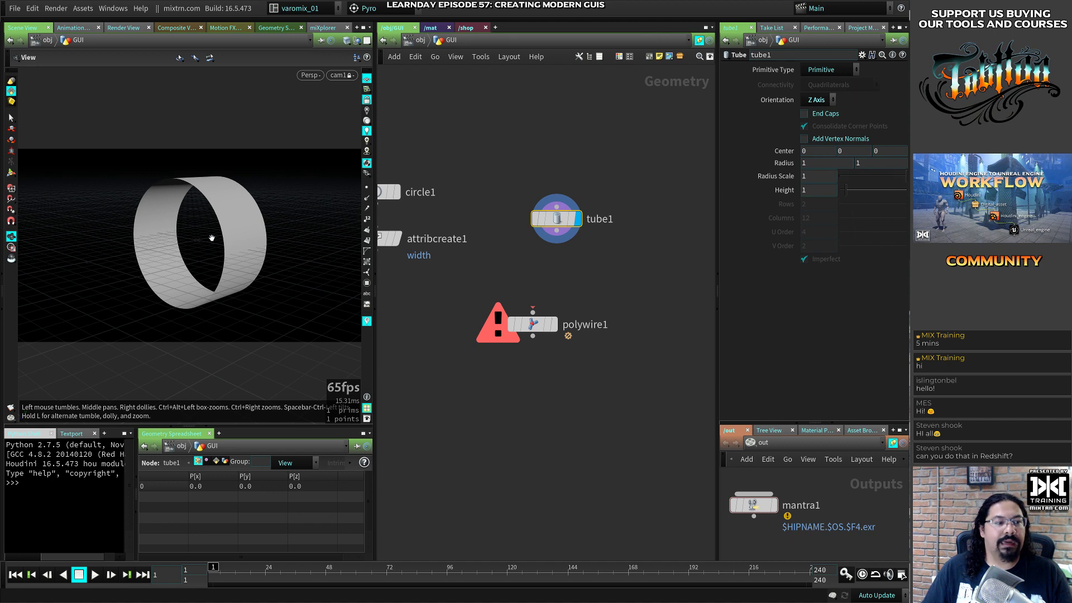
Change tube1 to the Polygon primitive type with 50 columns and end caps, displayed with wireframe over shading
right_drag(273, 239, 238, 211)
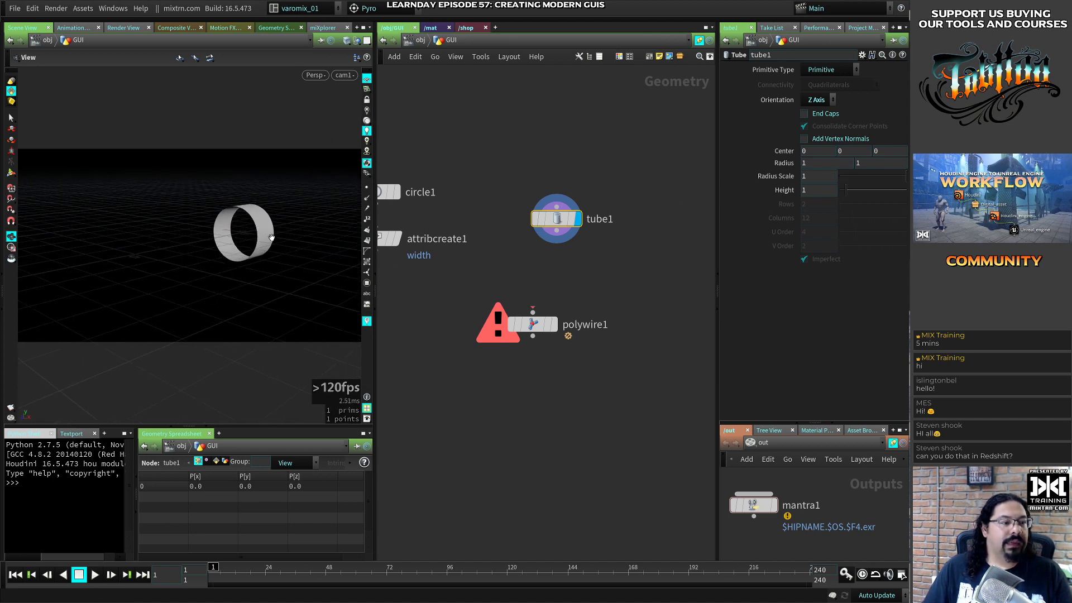
drag(312, 244, 282, 270)
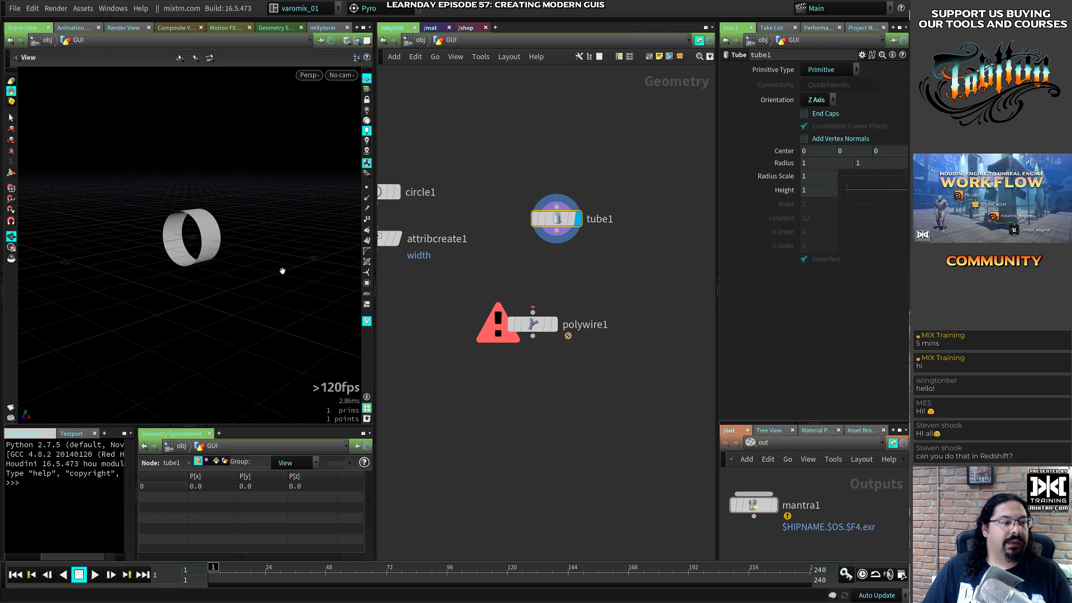
click(834, 71)
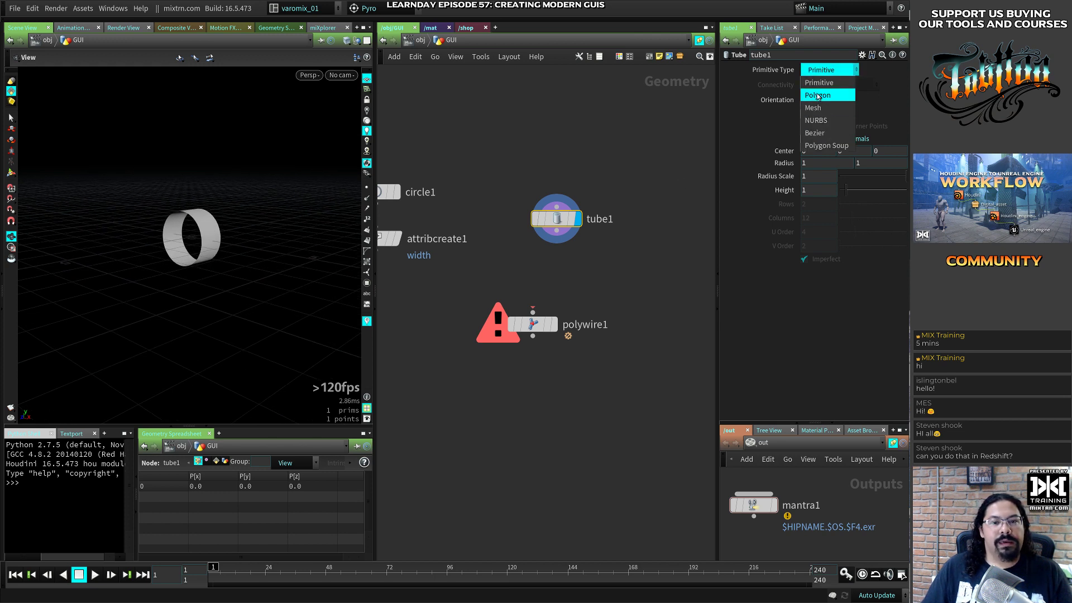
click(818, 95)
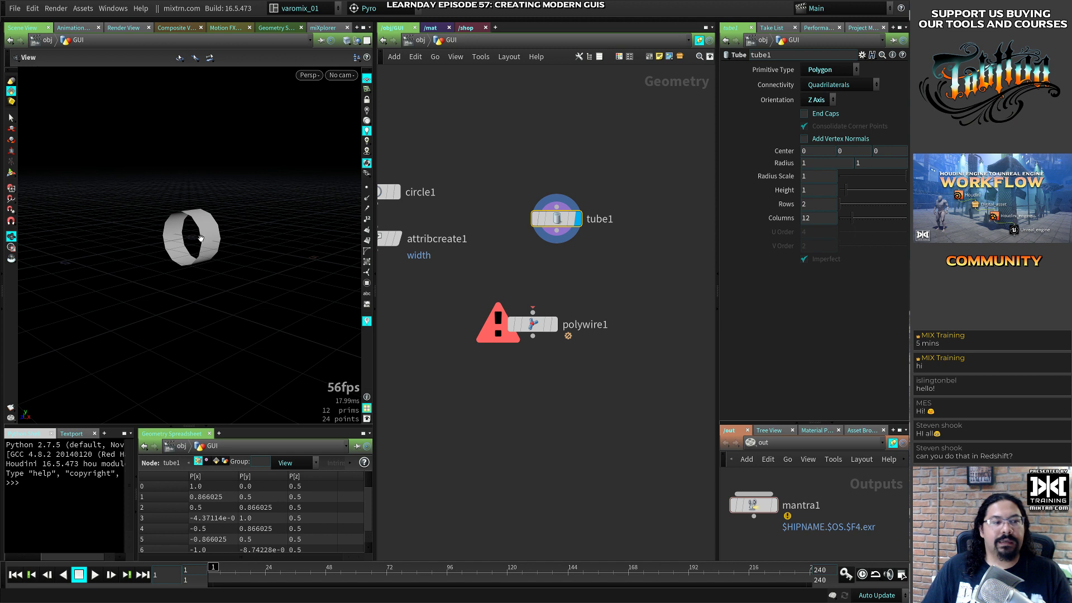
key(shift+w)
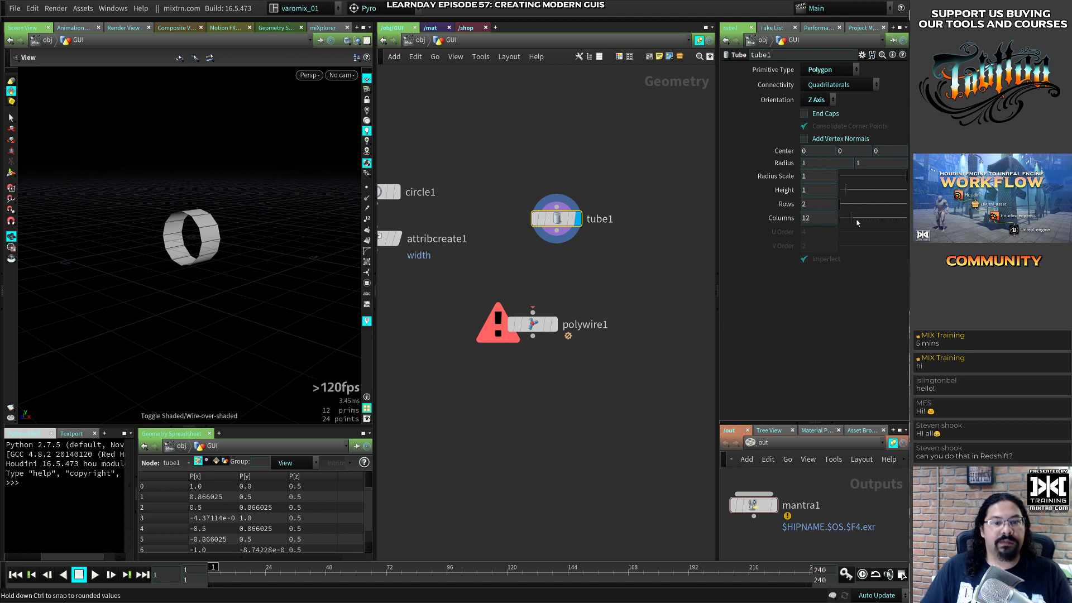
drag(850, 217, 904, 218)
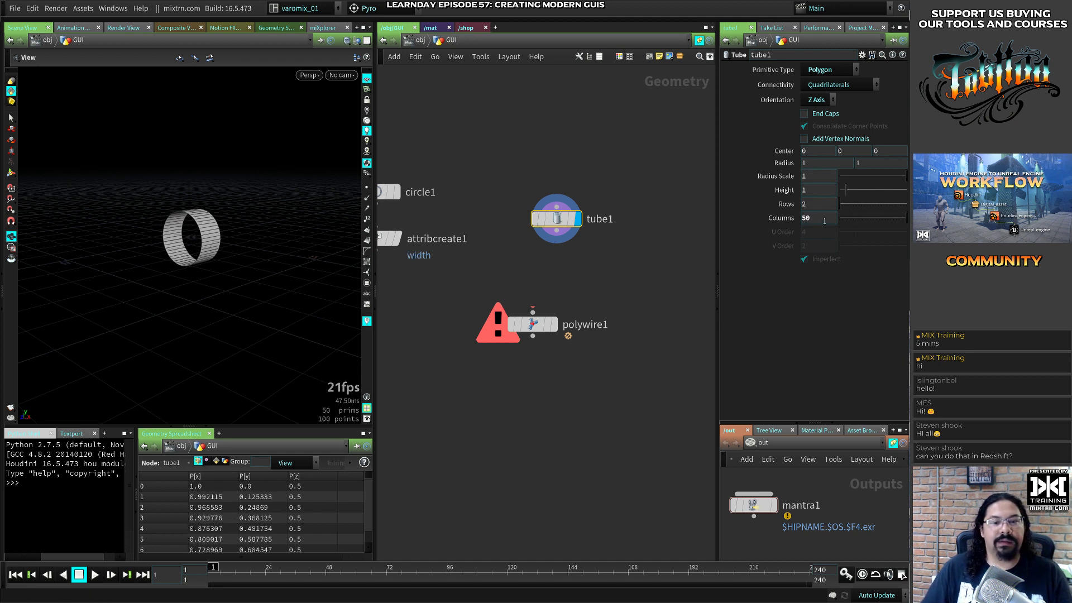
click(803, 114)
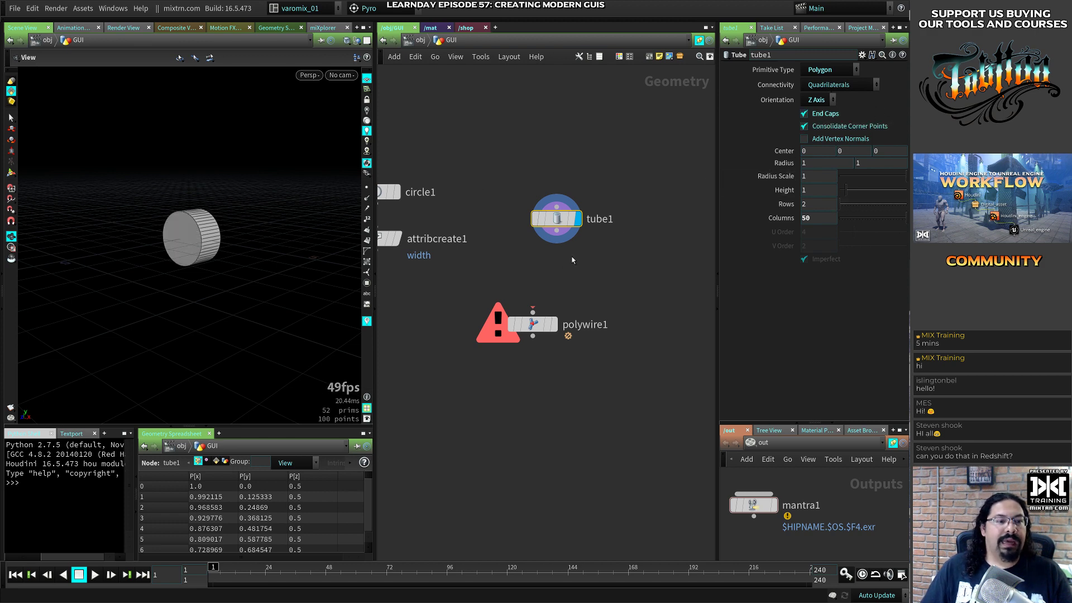
Switch to the VEGAS interface image on Behance, enlarge it to examine the ring shapes, and return to Houdini
key(alt+Tab)
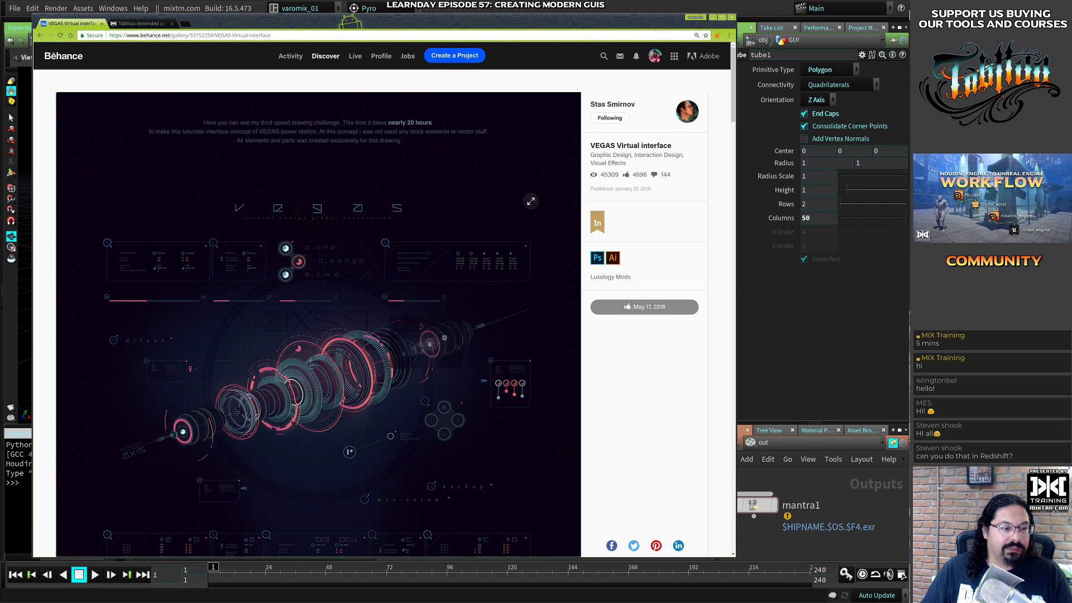
click(447, 341)
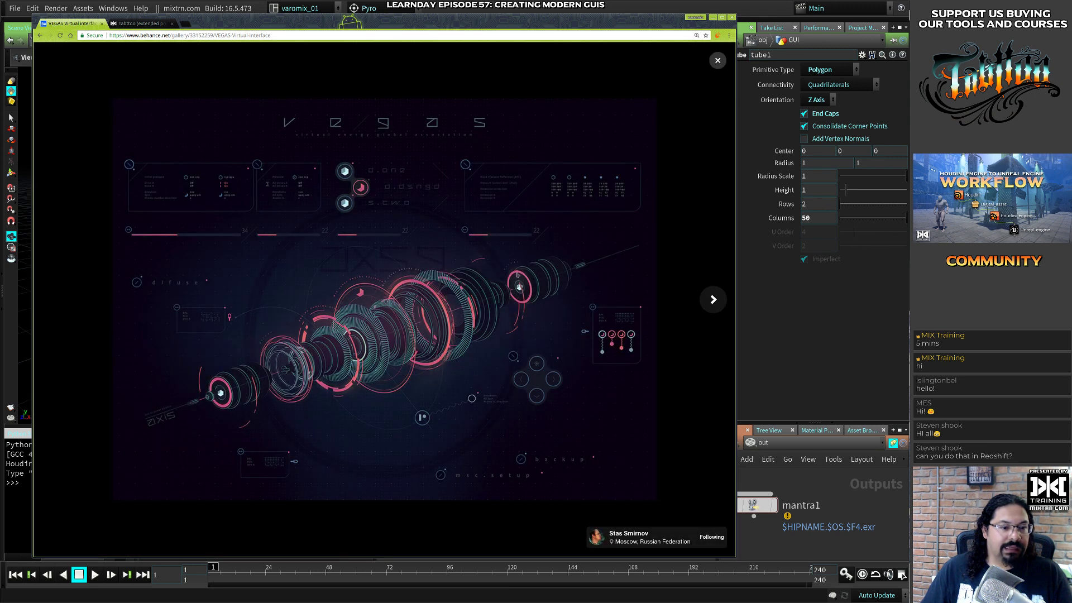
ctrl+scroll(507, 290, up, 2)
ctrl+scroll(507, 290, up, 4)
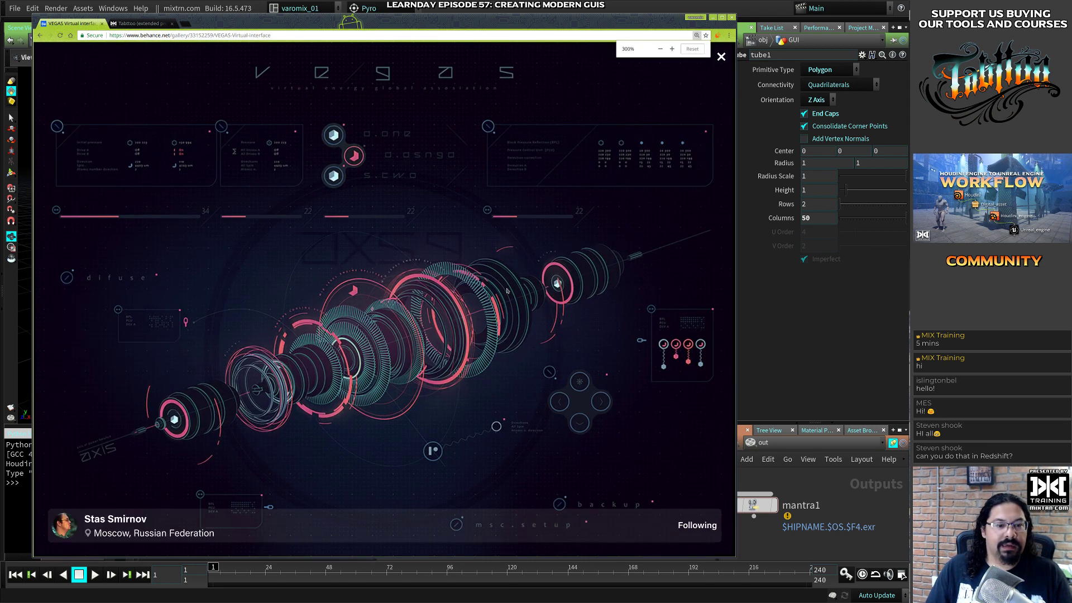
click(819, 301)
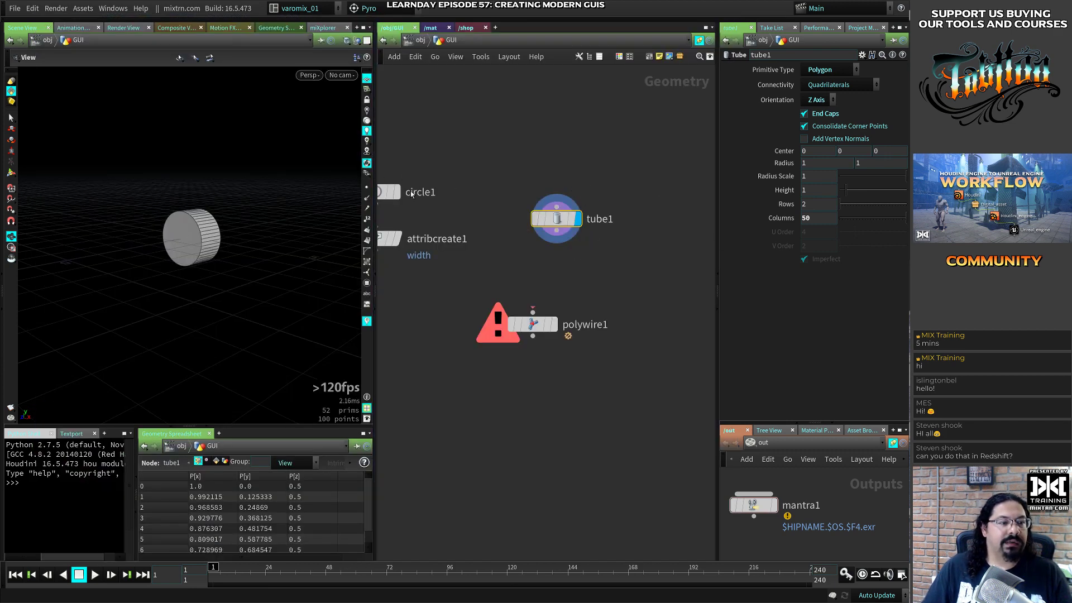
Widen the scene viewport around the tube and set the active radial tool set to Poly Modeling
drag(375, 171, 496, 185)
drag(262, 268, 343, 243)
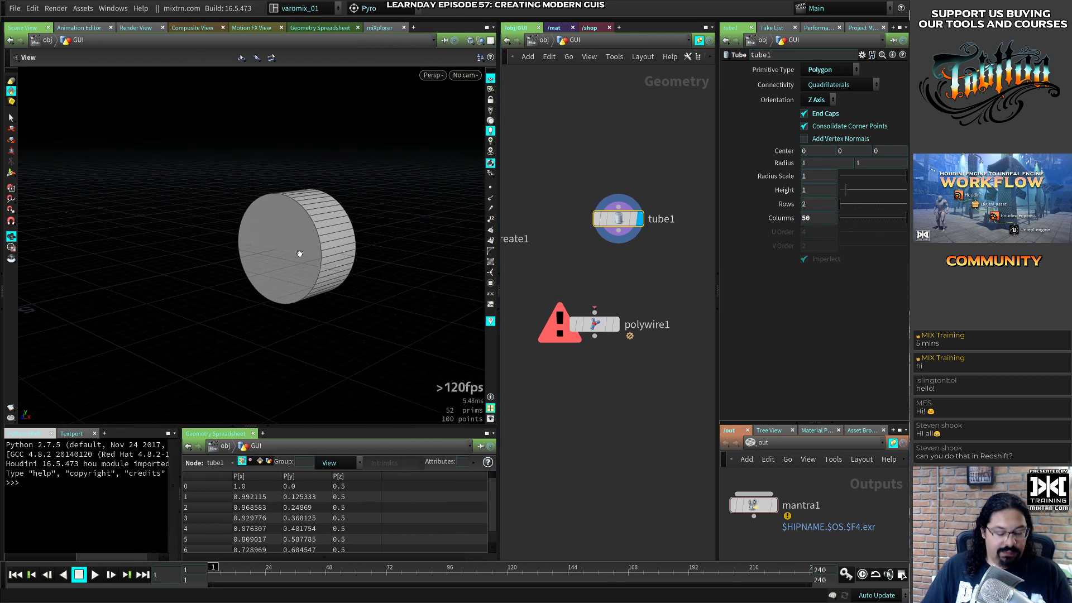
key(s)
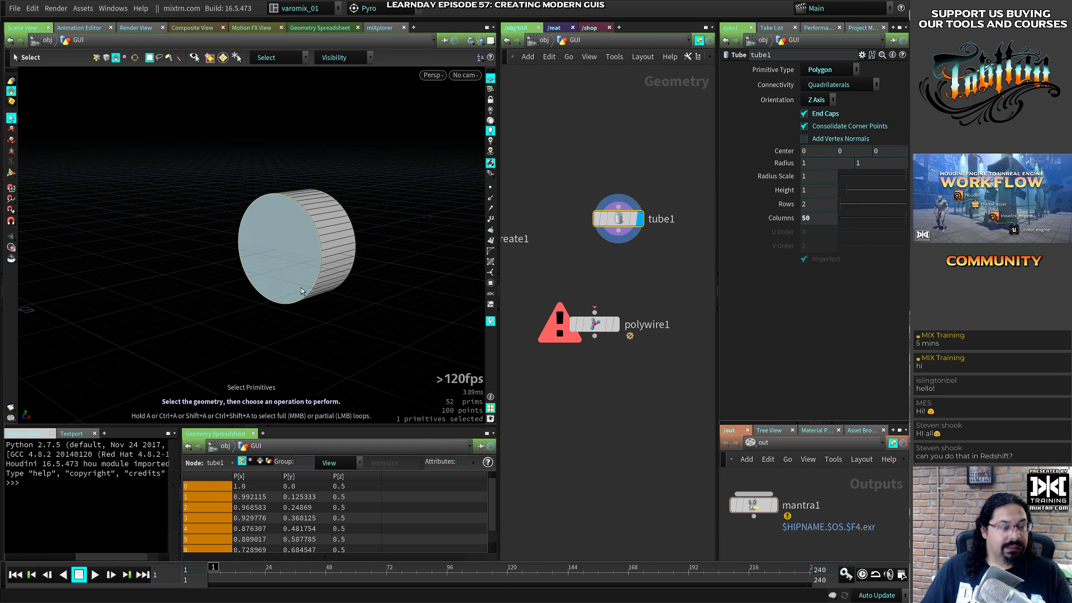
key(ctrl+x)
key(ctrl)
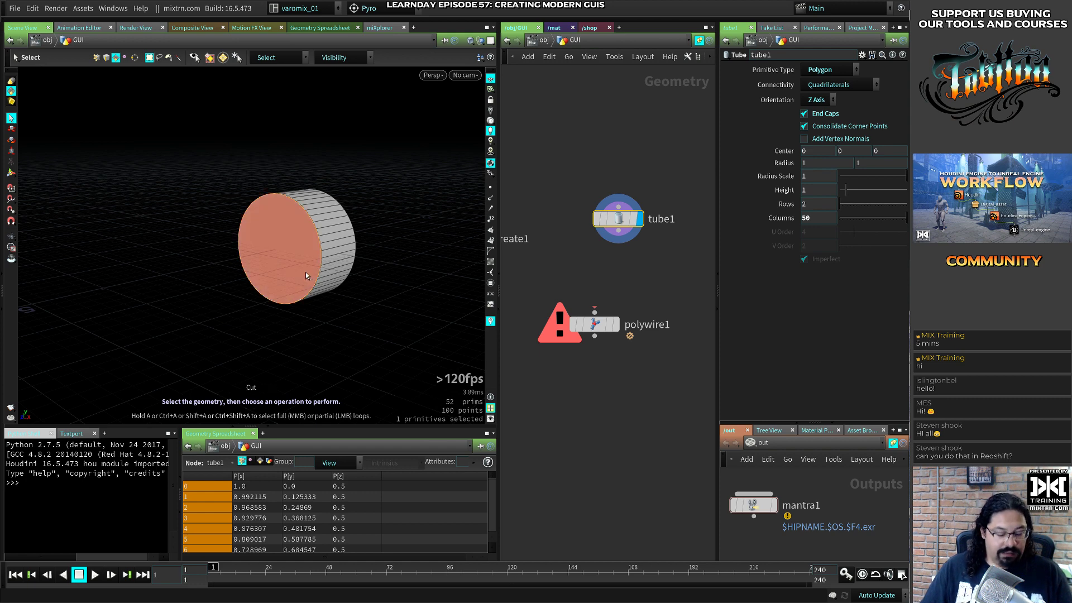
click(369, 8)
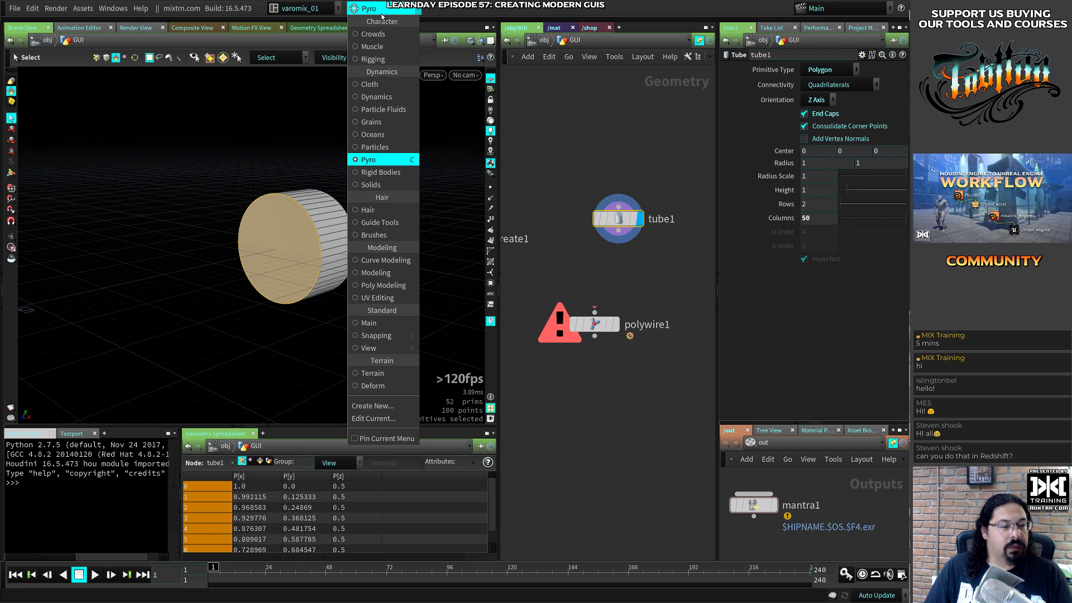
click(384, 285)
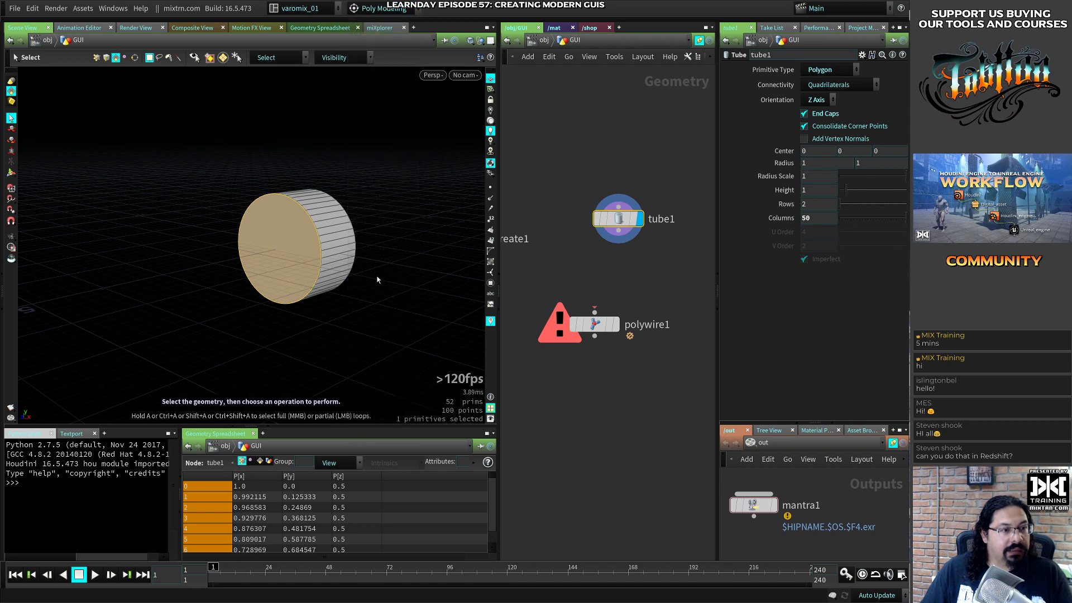
Select the tube's front end cap and apply a PolyExtrude to it
click(393, 239)
click(286, 253)
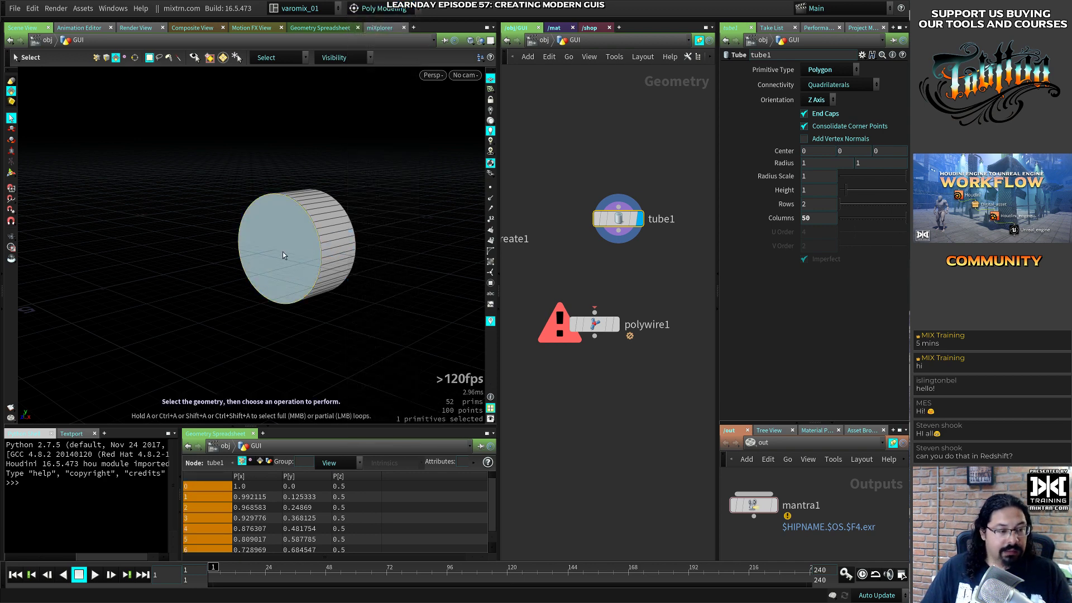
key(x)
key(c)
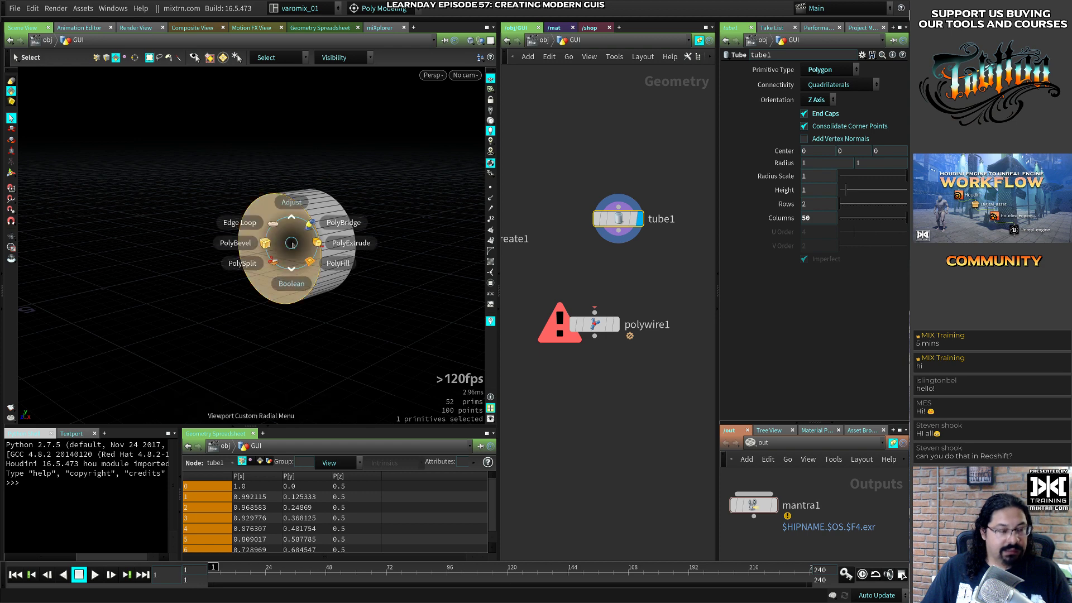
click(338, 244)
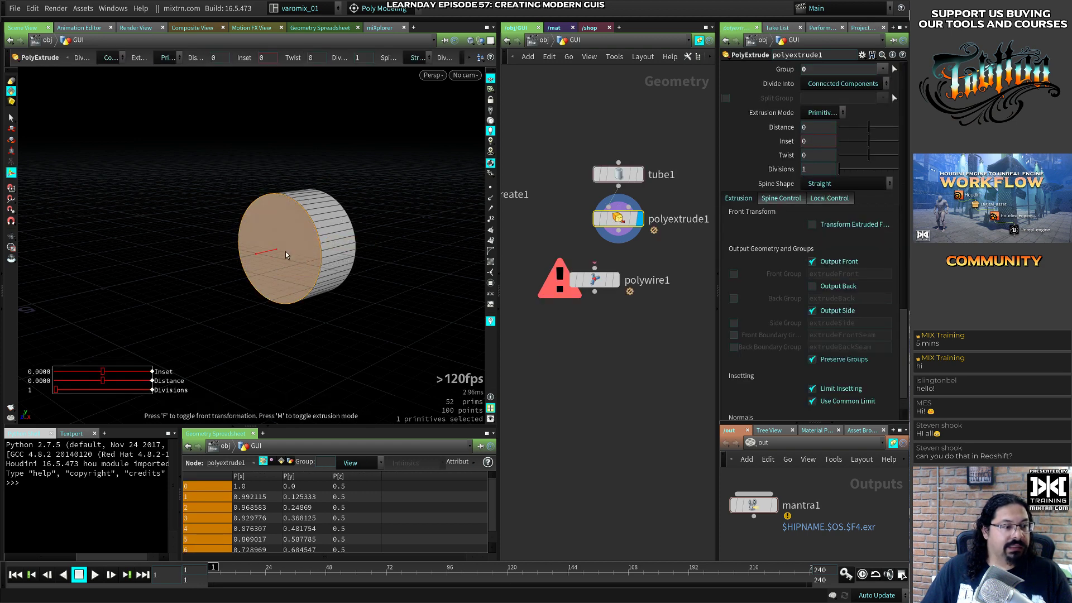
Widen the tube's front cap with a PolyExtrude inset of about -0.49 and extrude the enlarged cap forward about 1.45
drag(102, 371, 79, 370)
key(Escape)
mouse_move(357, 285)
mouse_down()
mouse_move(391, 283)
mouse_move(363, 274)
mouse_up()
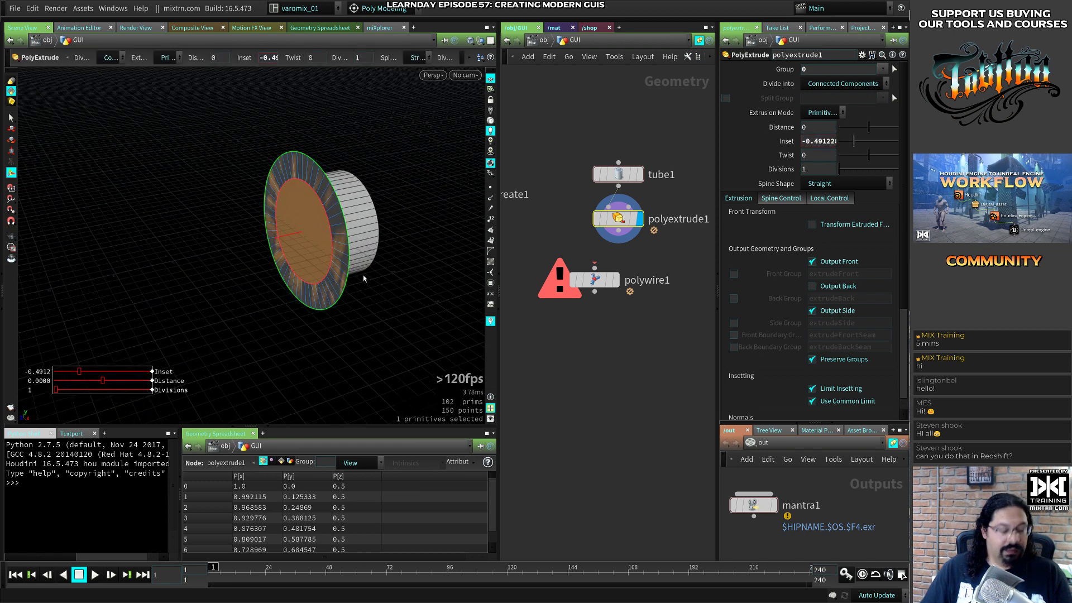
key(q)
drag(275, 245, 348, 279)
key(Escape)
key(Return)
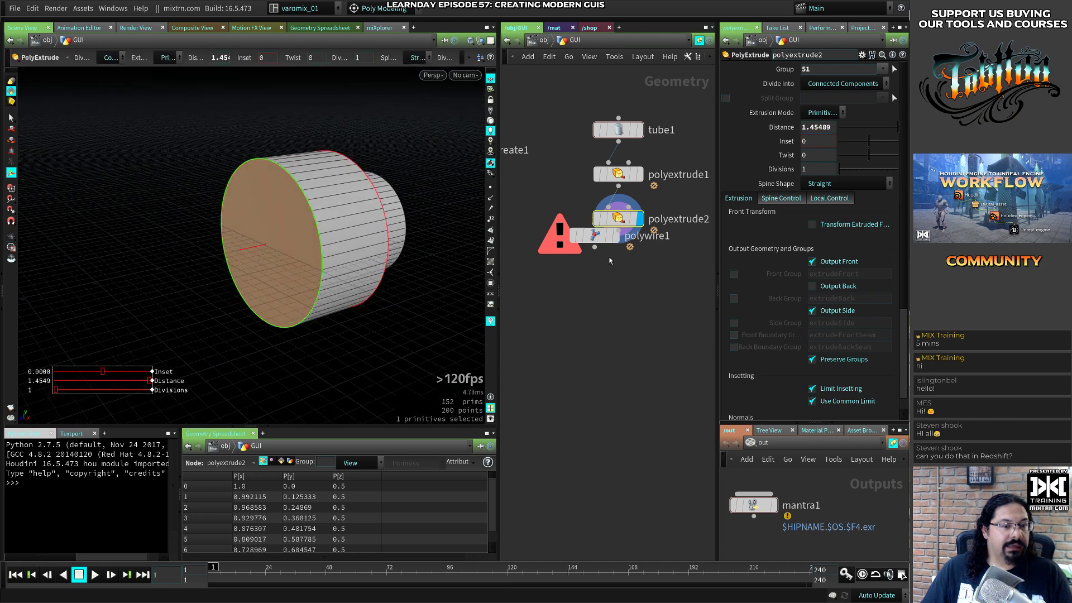
Move the polywire1 node away from the extrude chain and set polyextrude1's inset to -0.172
drag(595, 235, 524, 230)
click(617, 174)
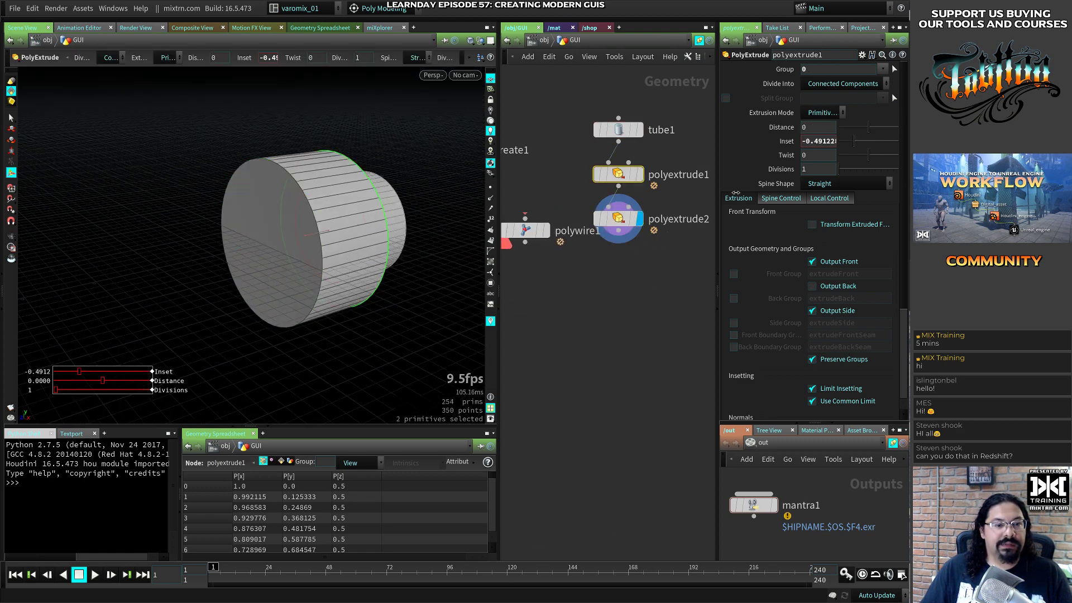
drag(854, 142, 865, 144)
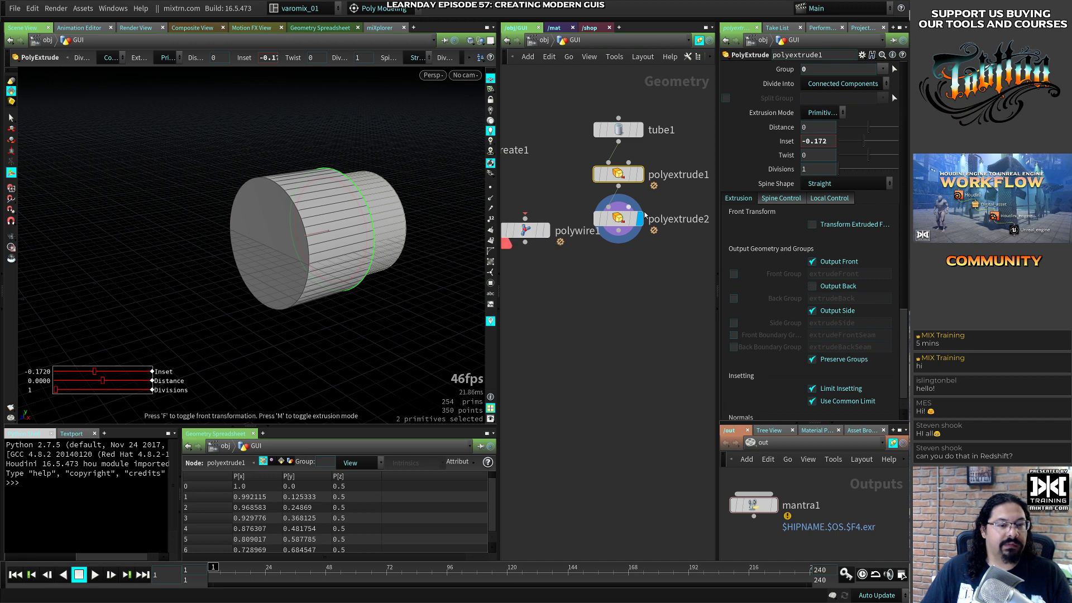
Inset the front cap about 0.22 with a new PolyExtrude and extrude the inner face slightly forward to form a neck
click(618, 218)
key(q)
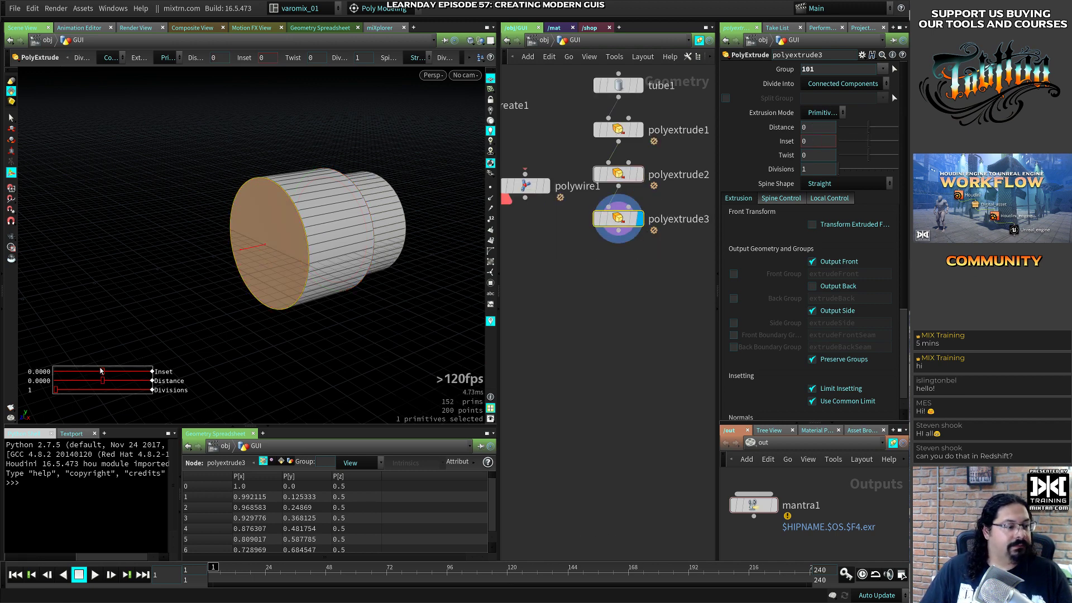
drag(103, 371, 116, 373)
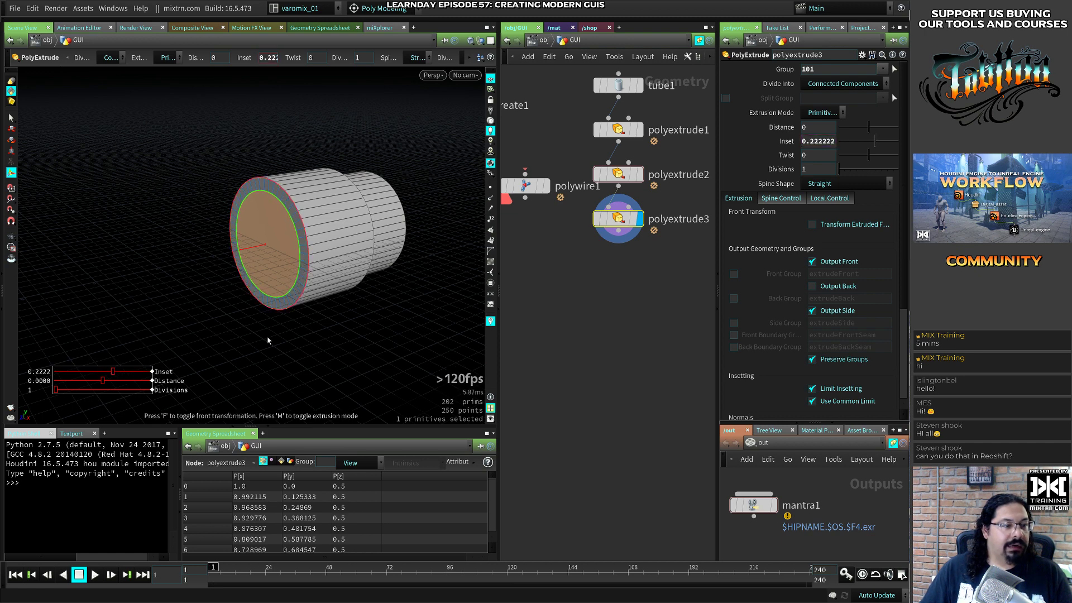
key(q)
mouse_move(255, 256)
mouse_down()
mouse_move(213, 259)
mouse_move(239, 252)
mouse_up()
Flare the neck's front face with an inset of about -0.25 and extrude it forward about 0.90 as a second ring
key(q)
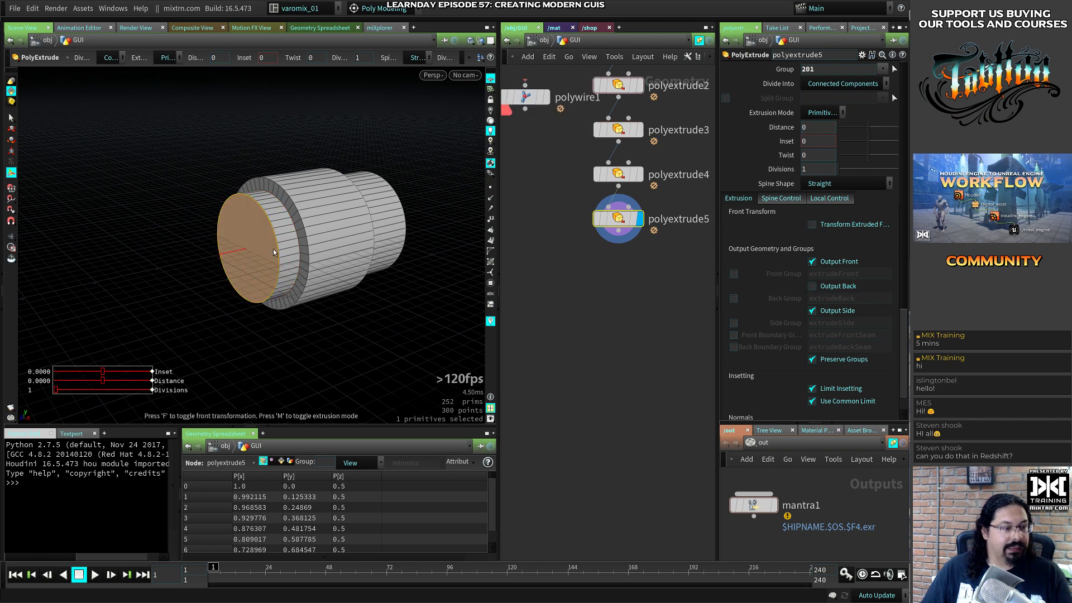
drag(102, 371, 87, 373)
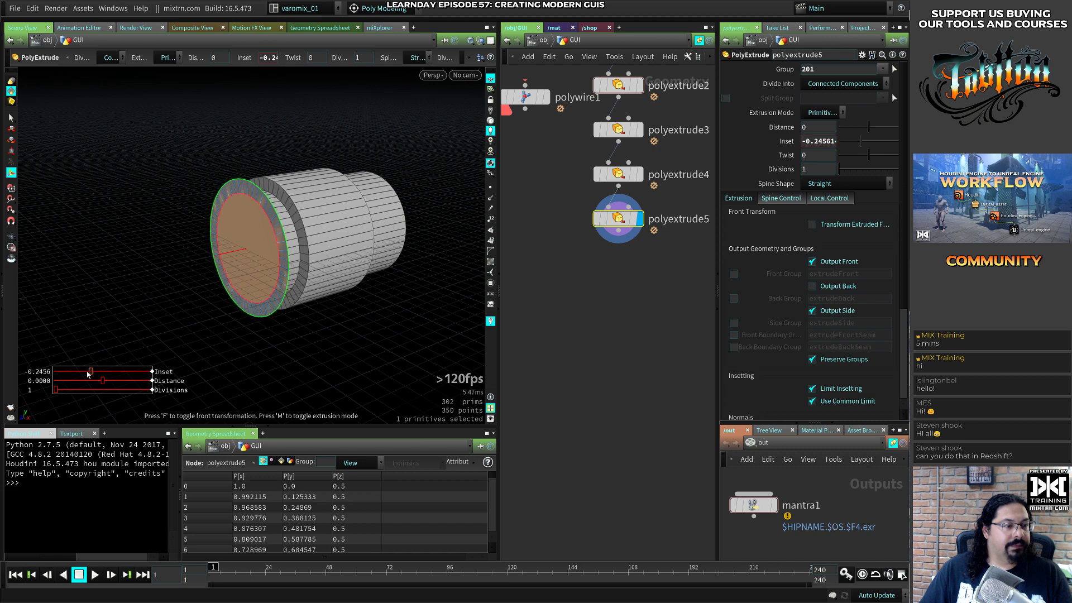
key(q)
drag(236, 256, 188, 262)
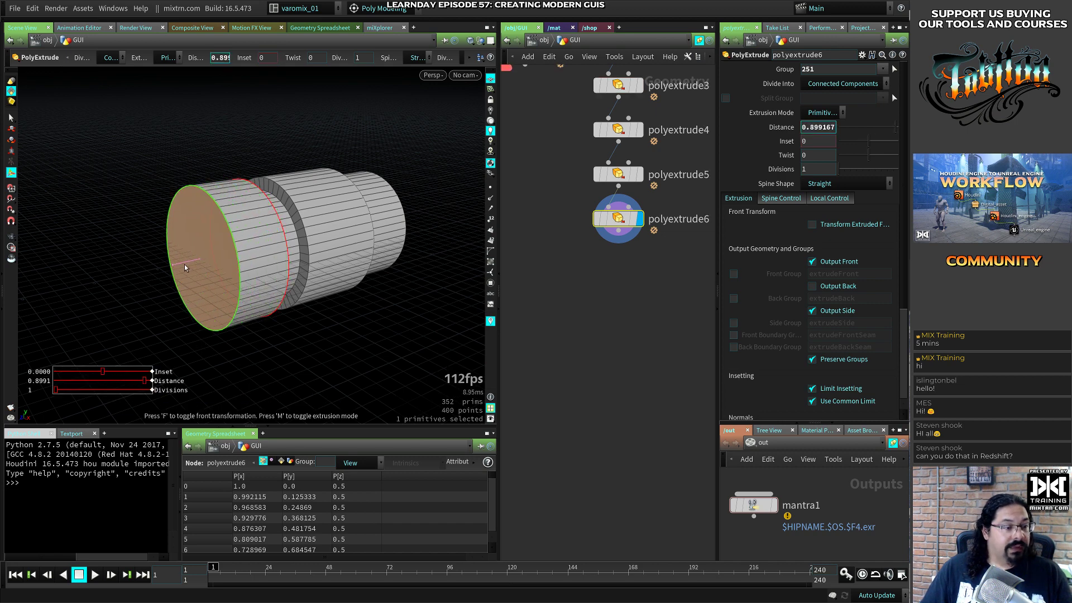
Inset the second ring's front face about 0.13 and push it inward with an extrusion distance of about -0.47
key(q)
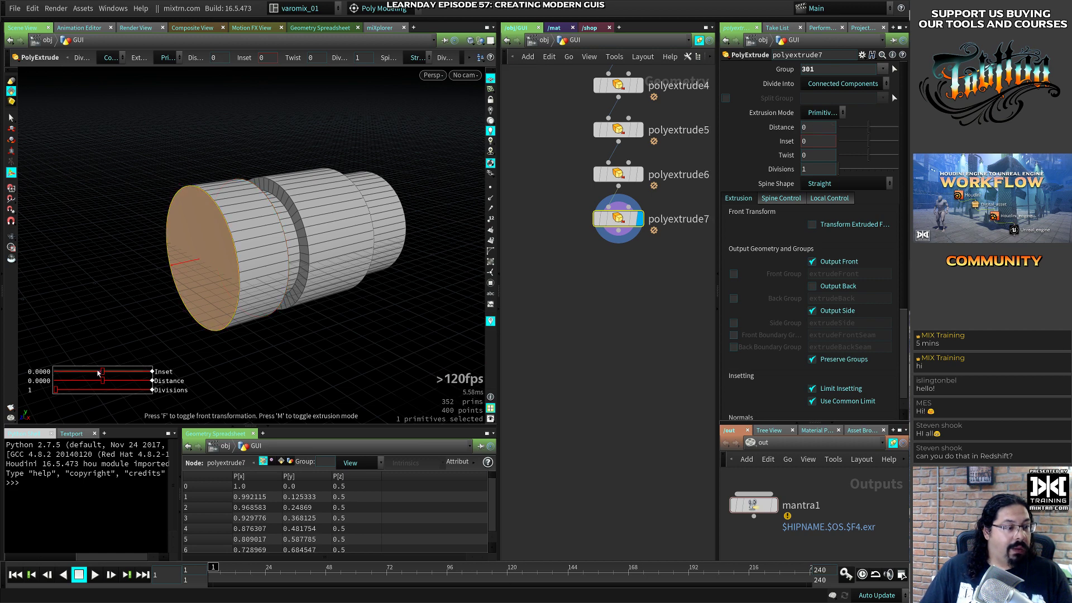
mouse_move(103, 371)
mouse_down()
mouse_move(117, 368)
mouse_move(110, 363)
mouse_up()
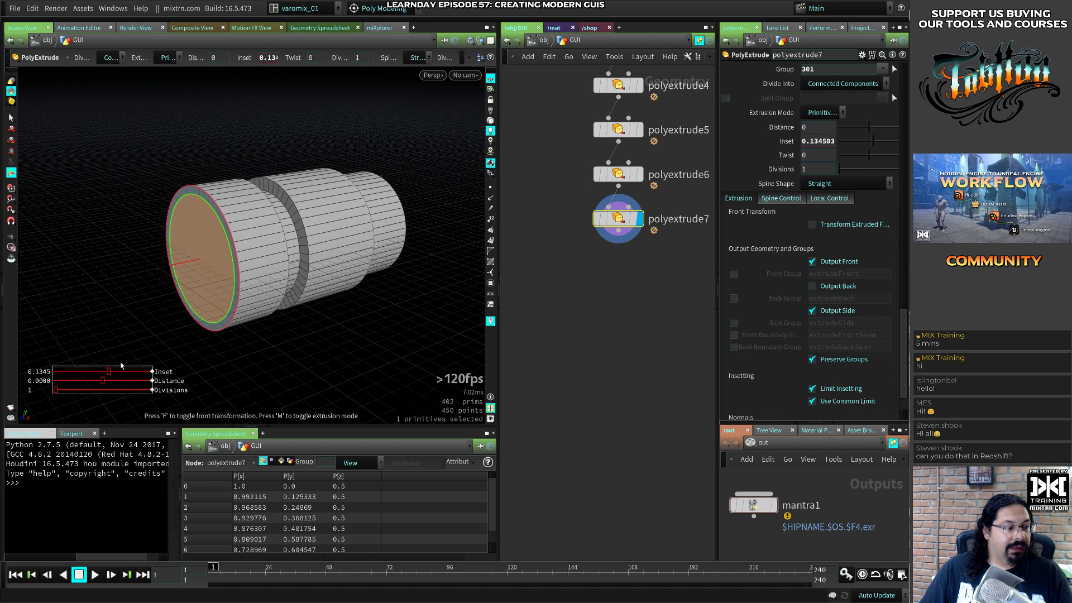
key(q)
drag(189, 263, 330, 294)
alt+middle_drag(330, 294, 390, 268)
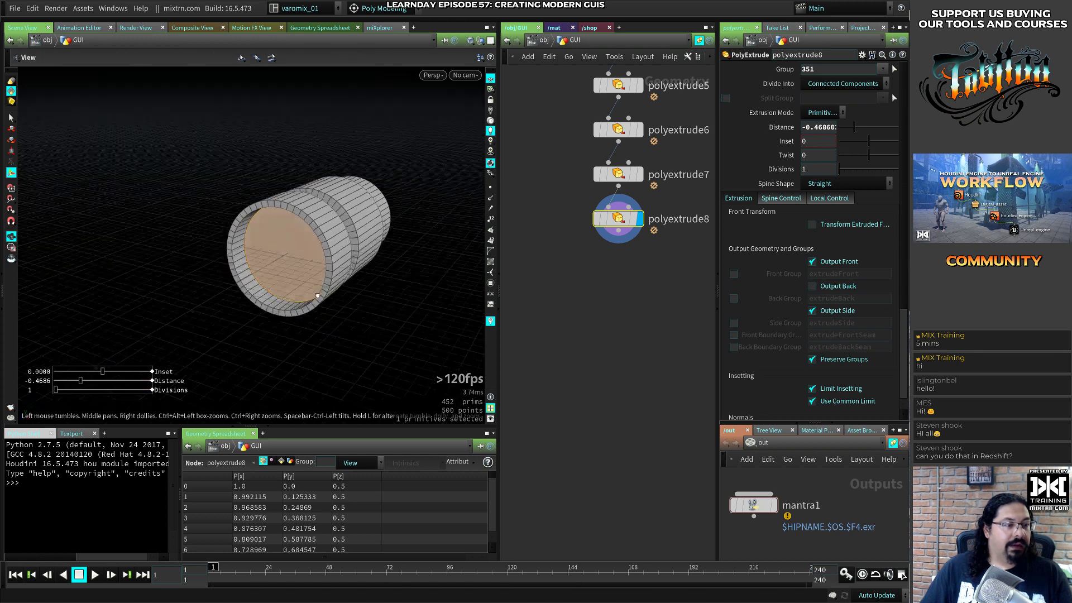
alt+drag(390, 268, 314, 281)
Switch to the VEGAS image on Behance to compare its ring shapes, and return to the model in Houdini
key(alt+Tab)
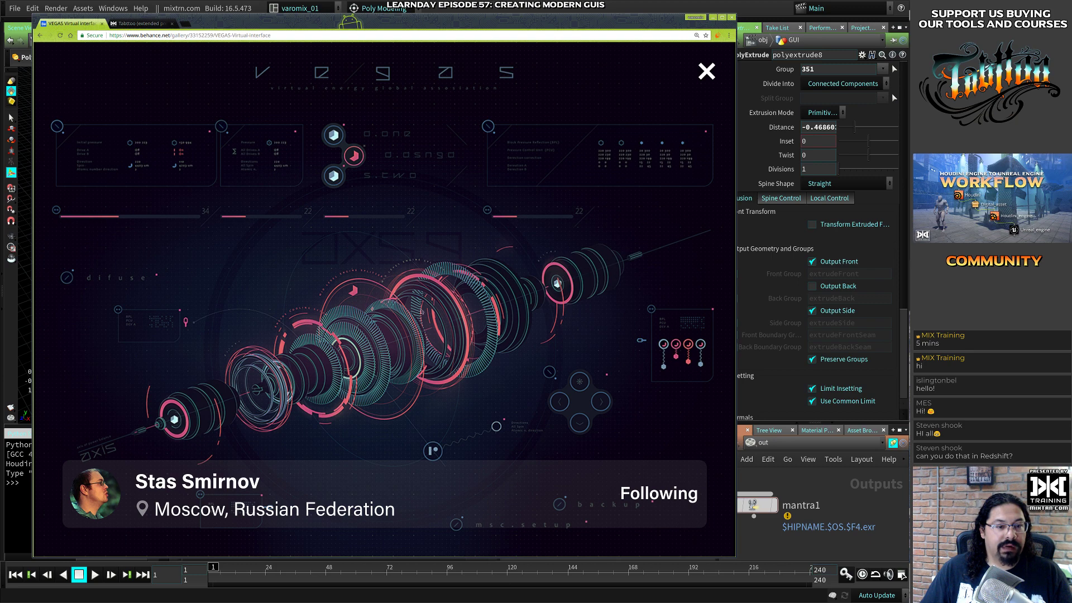
key(alt+Tab)
alt+middle_drag(353, 232, 332, 278)
alt+drag(331, 278, 298, 281)
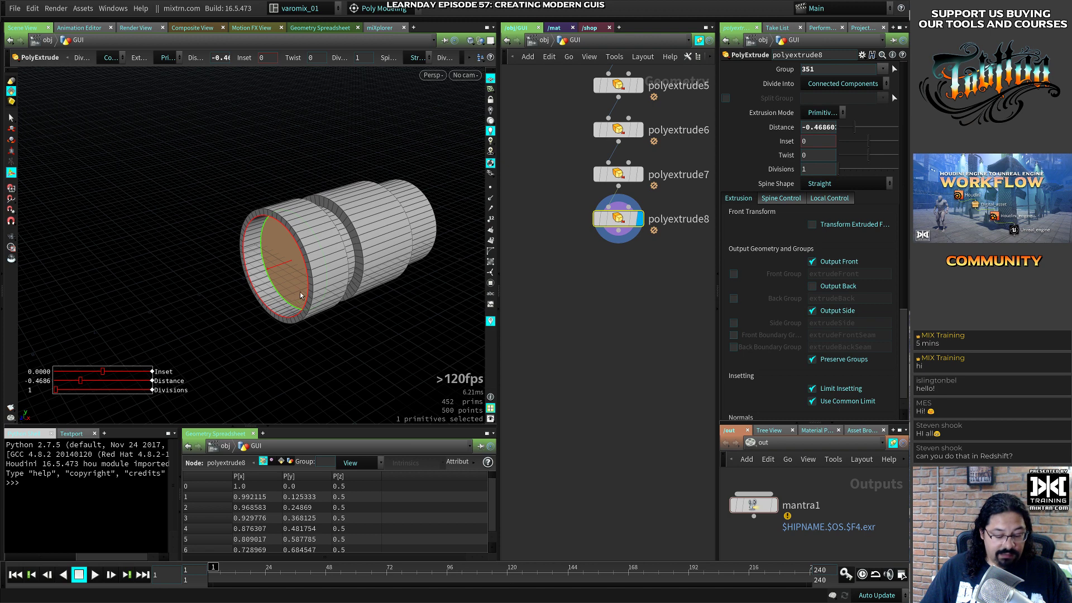
Inset the recessed front face slightly and extrude it outward past the second ring's rim
click(280, 266)
key(q)
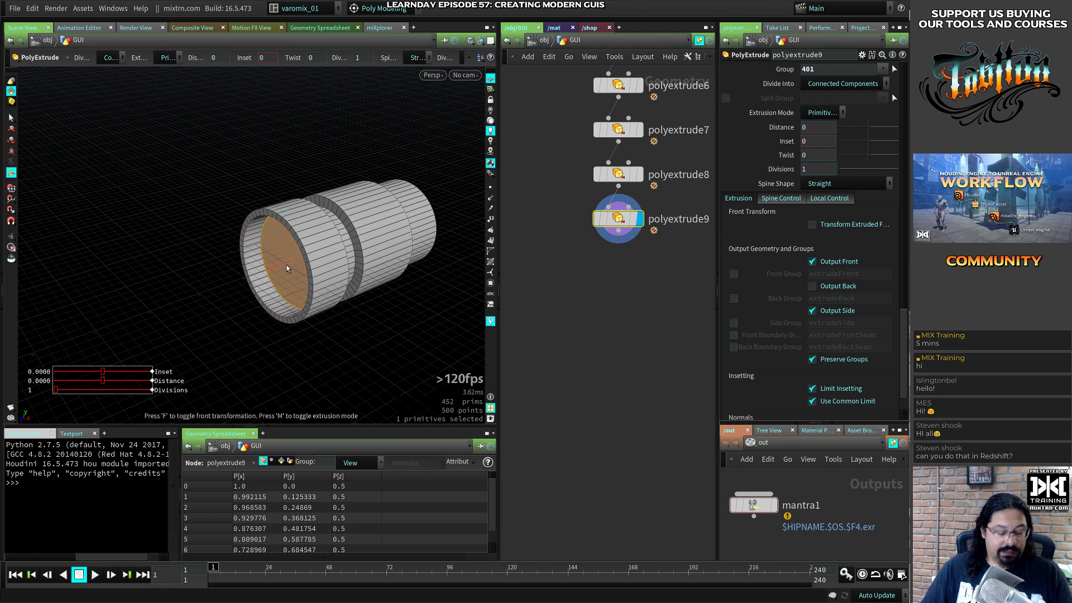
drag(103, 371, 107, 371)
key(q)
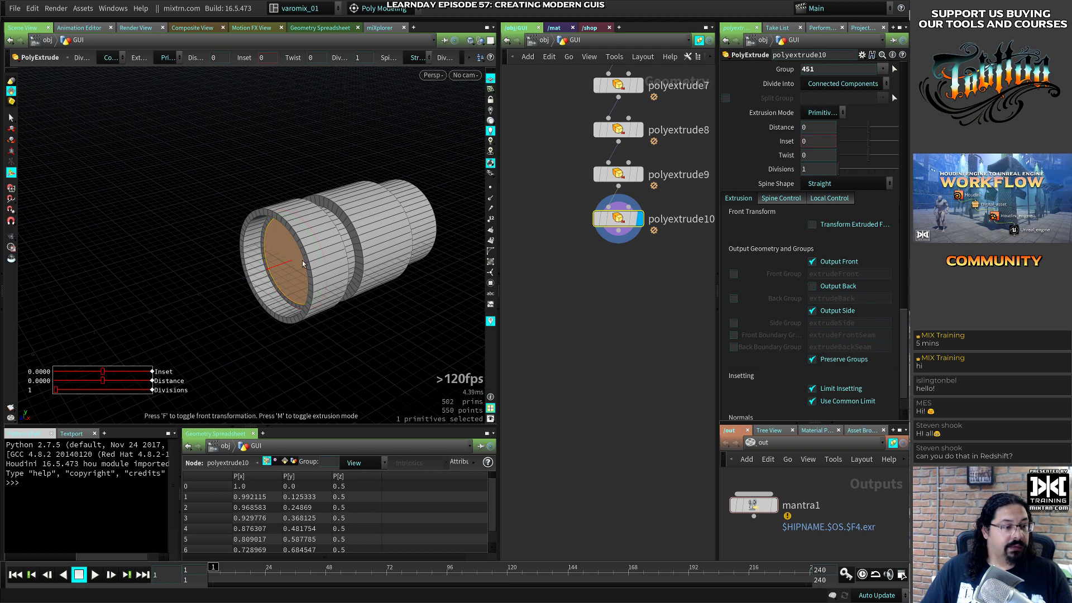
drag(283, 264, 235, 280)
Flare the protruding front face with an inset of about -0.20 and extrude it forward about 0.73 as another ring
key(q)
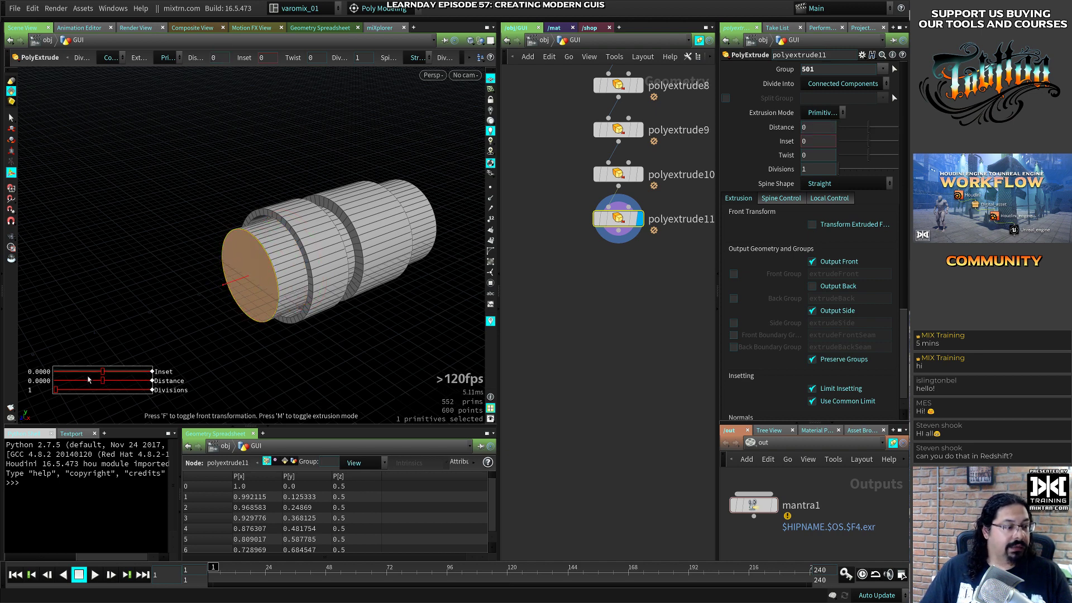
drag(103, 371, 93, 371)
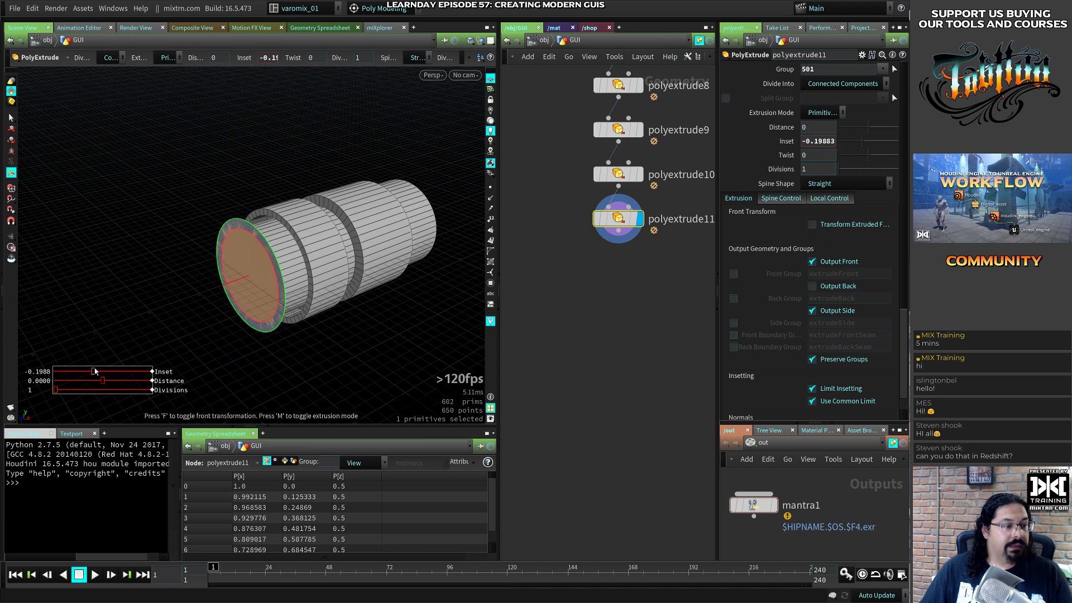
key(q)
drag(233, 281, 197, 300)
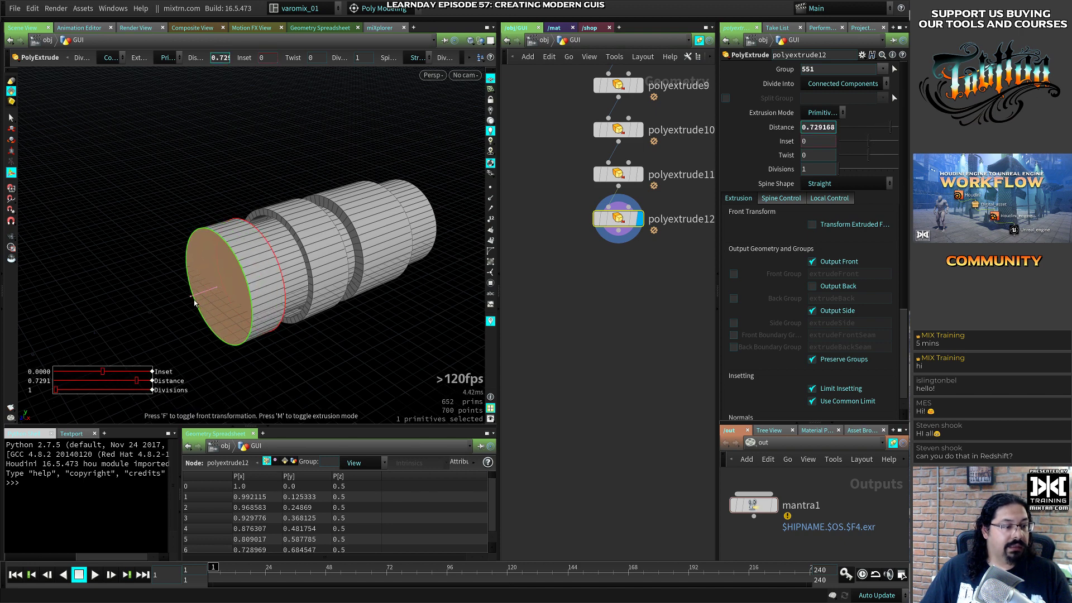
Inset the newest ring's front face about 0.23 and extrude it forward about 0.14 to form a short neck
key(q)
drag(106, 369, 112, 368)
key(q)
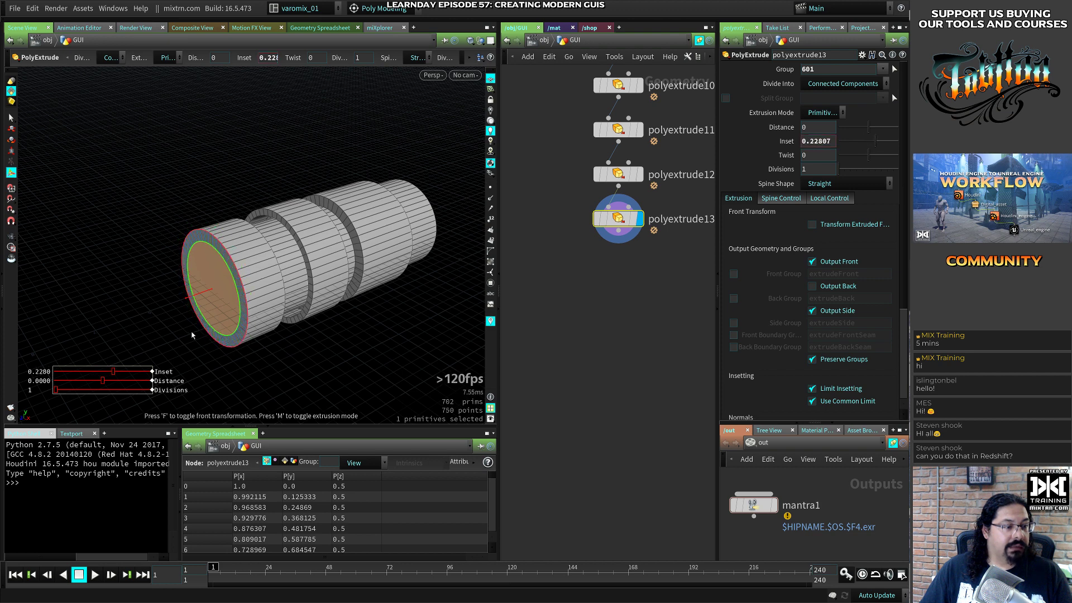
drag(202, 292, 185, 304)
Flare the short neck's front face with an inset of about -0.14 and extrude it forward as the last ring
key(q)
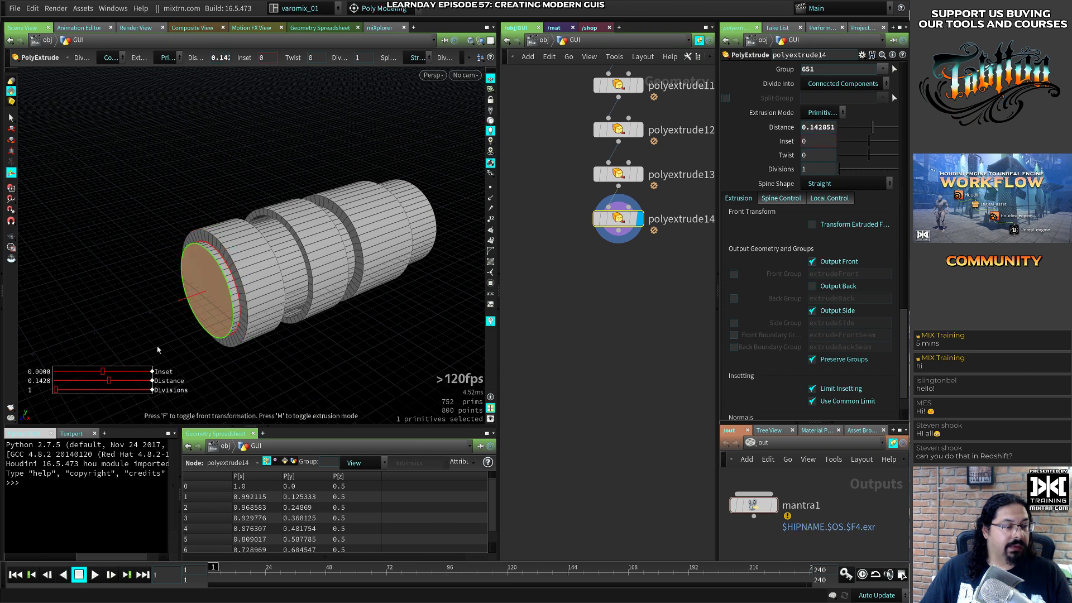
drag(103, 371, 108, 372)
key(q)
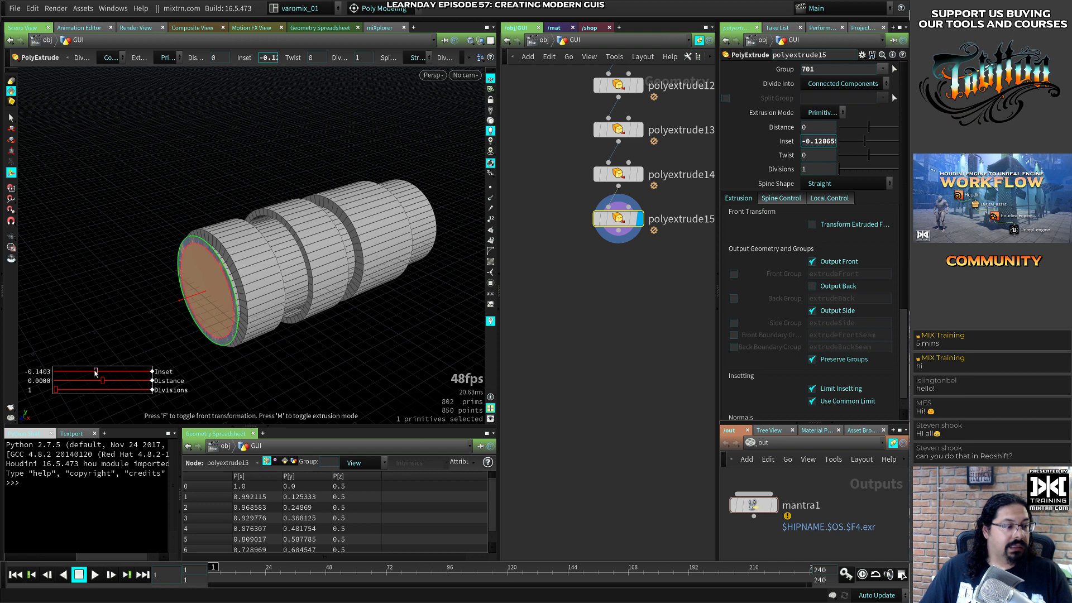
drag(198, 293, 168, 306)
Inset the last ring's front face slightly and recess it with an extrusion distance of about -0.43
key(q)
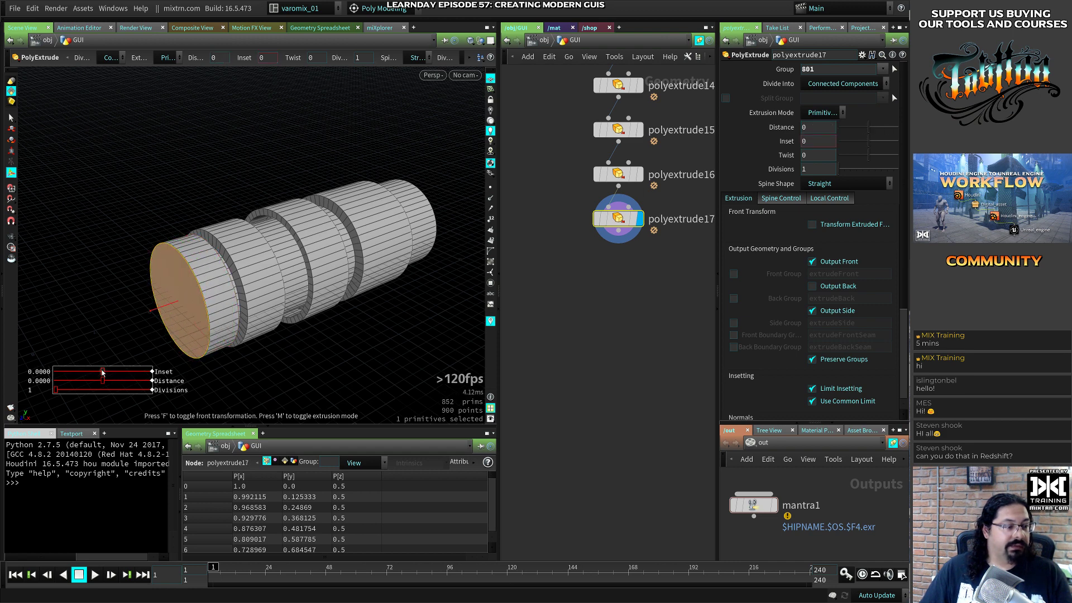
mouse_move(102, 371)
mouse_down()
mouse_move(92, 370)
mouse_move(109, 370)
mouse_up()
key(q)
drag(160, 306, 190, 318)
alt+right_drag(190, 318, 228, 280)
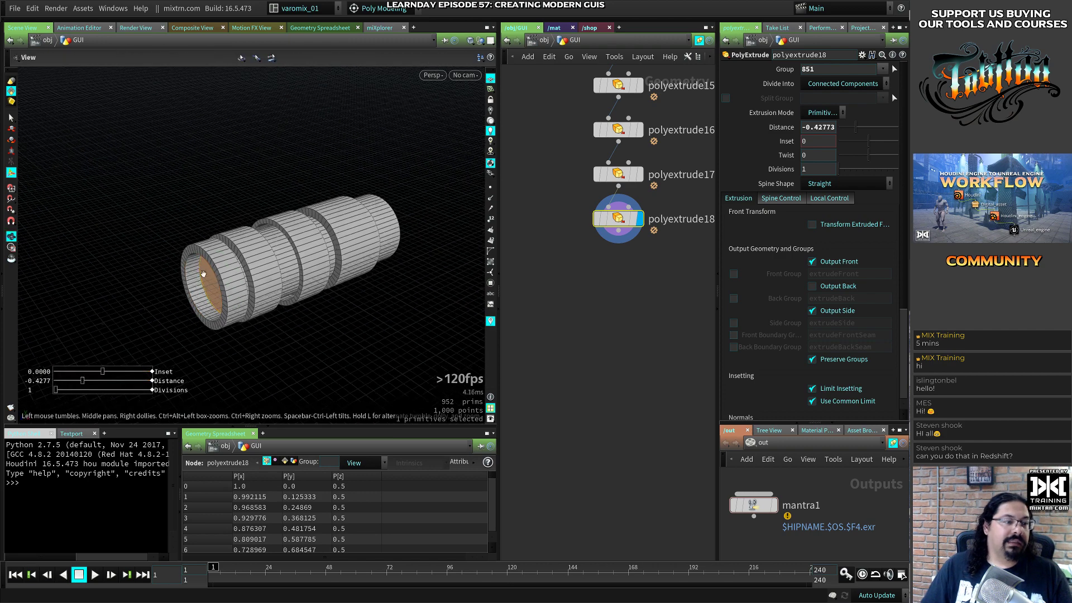
alt+drag(227, 281, 299, 283)
Try to select the loop of faces around the middle raised ring, and undo the unwanted face selection
key(s)
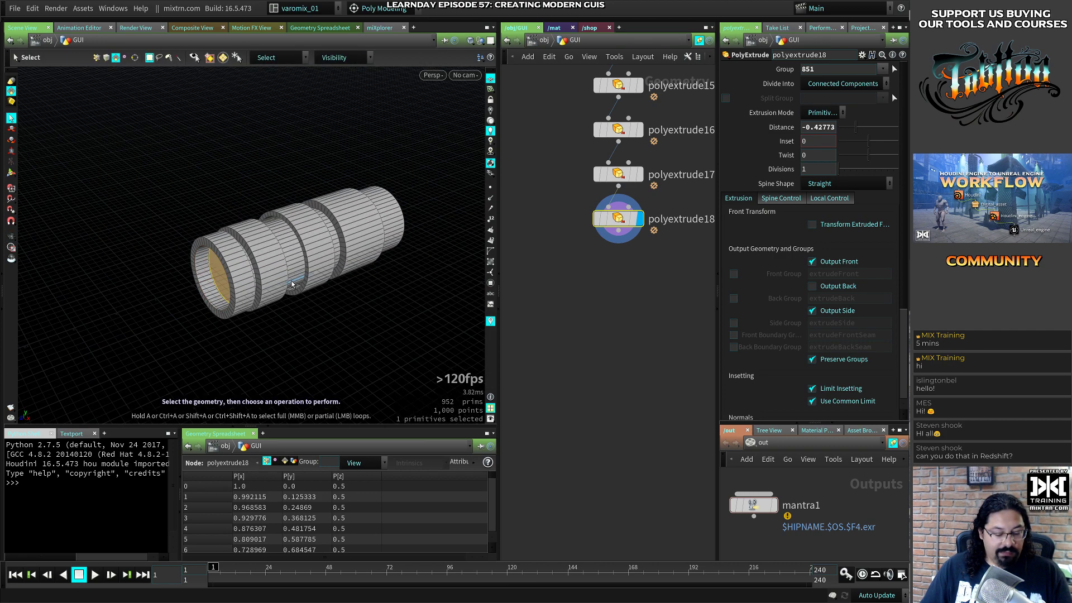
click(314, 232)
click(314, 253)
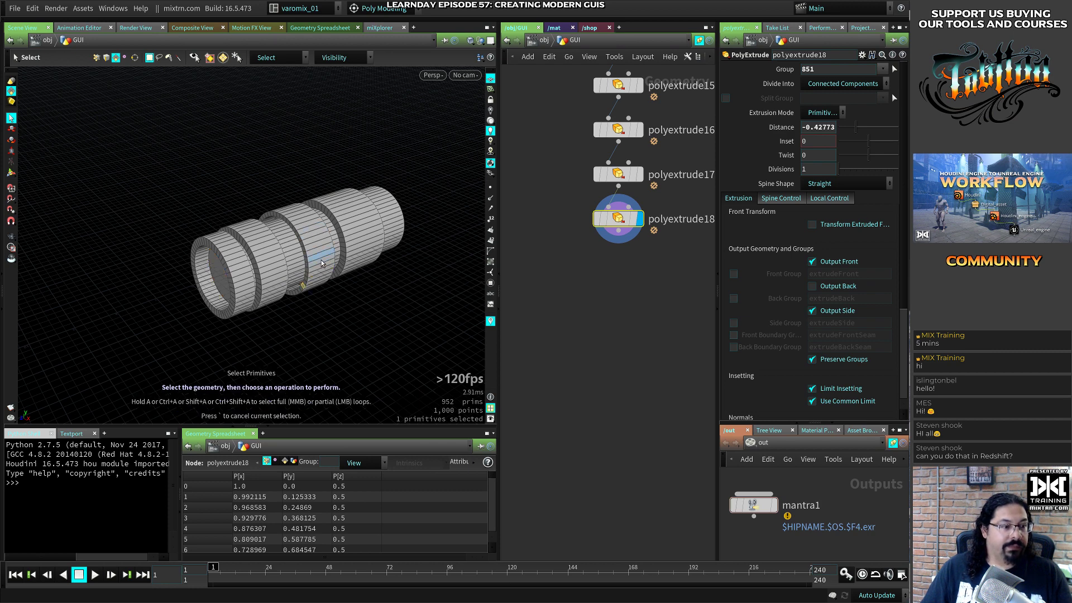
alt+drag(323, 311, 276, 279)
scroll(337, 288, up, 3)
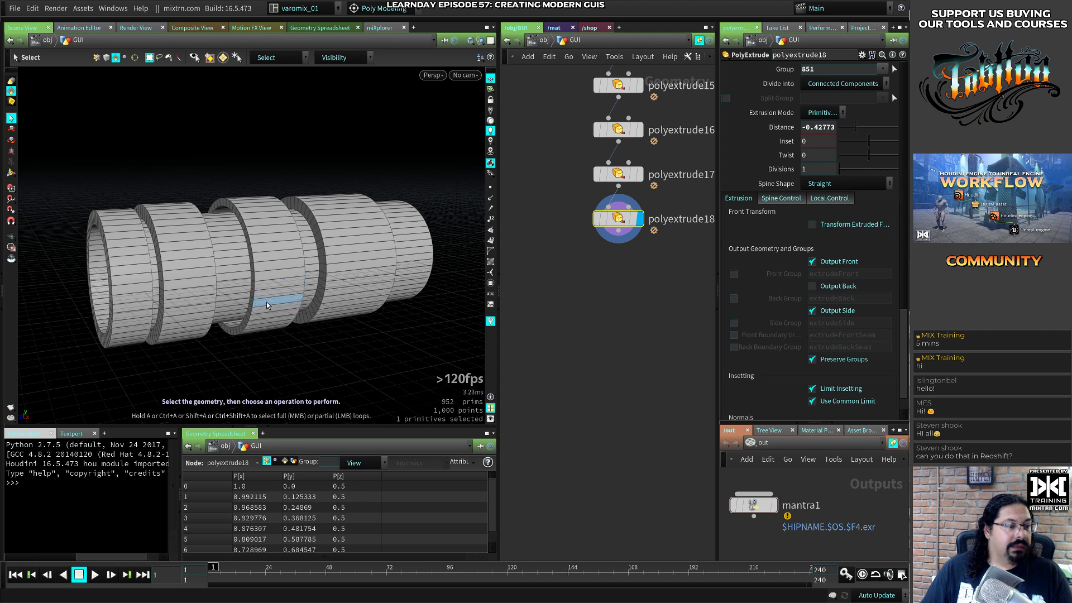
click(248, 315)
alt+drag(264, 219, 267, 279)
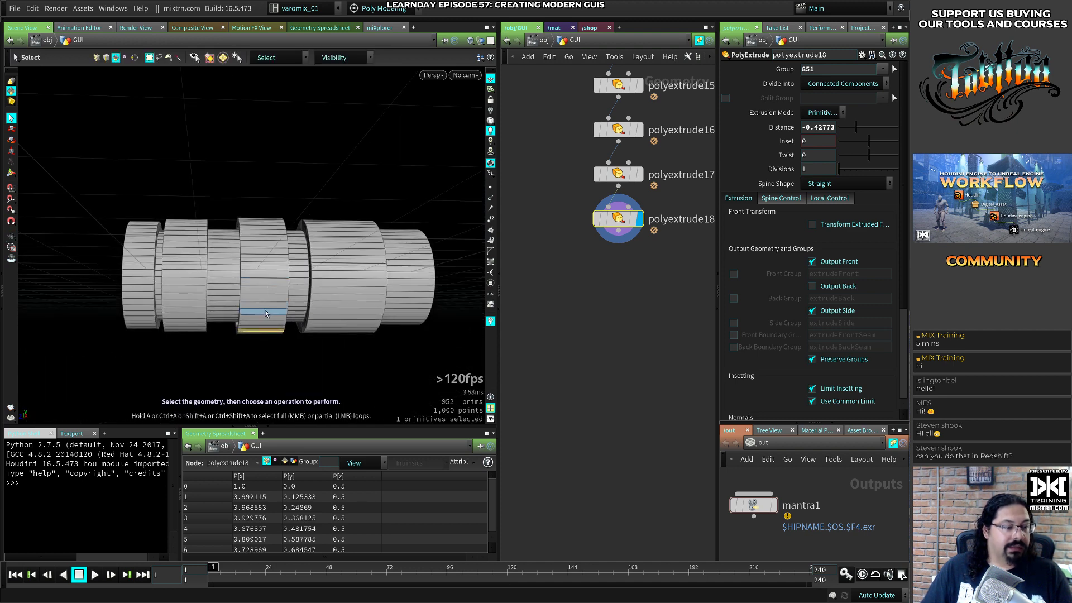
shift+click(266, 225)
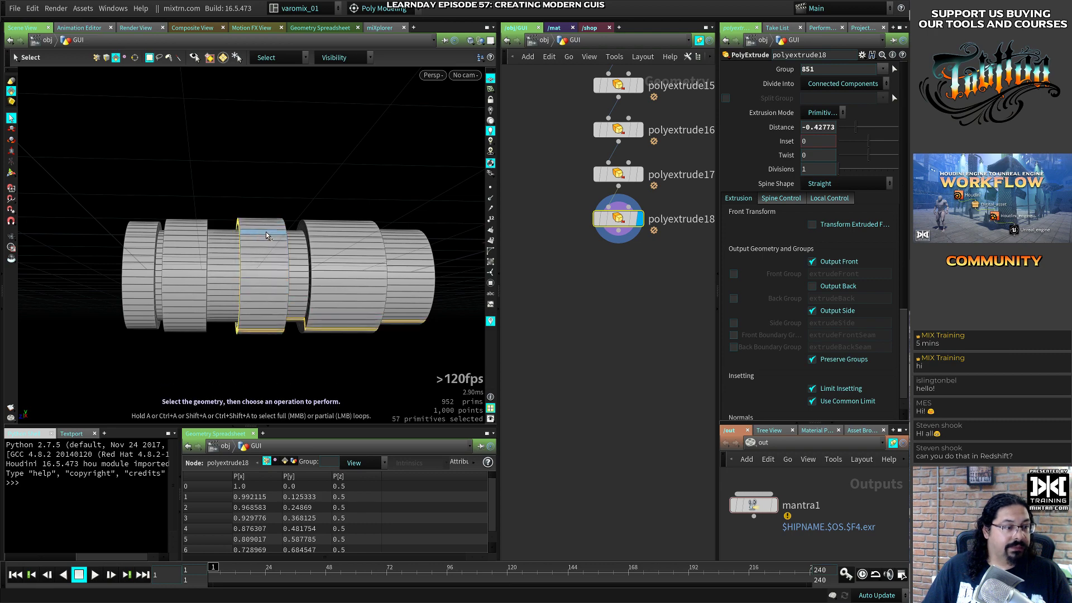
click(267, 292)
key(ctrl+z)
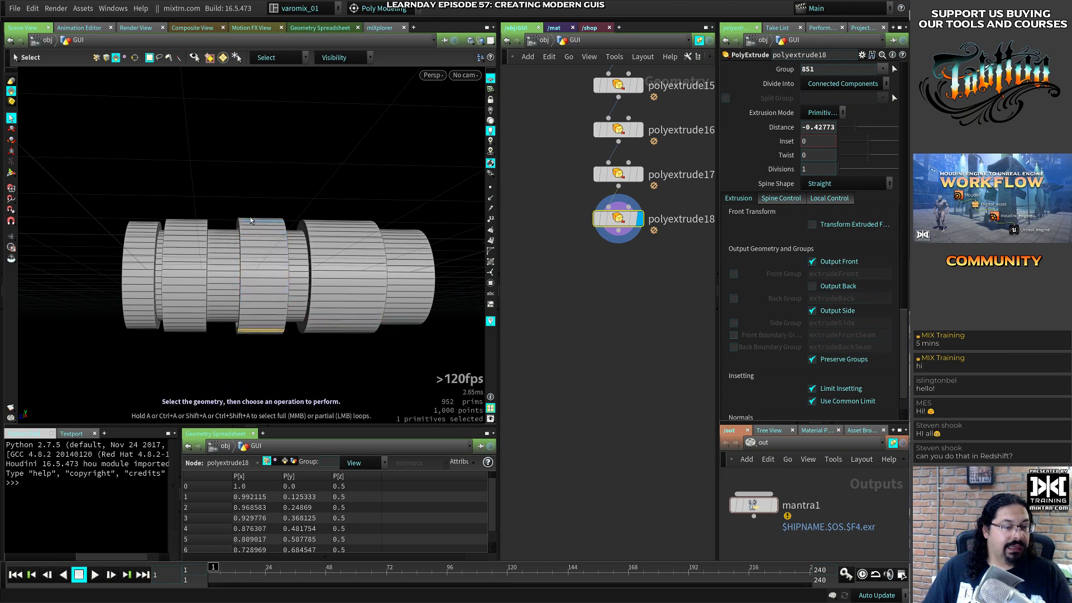
Try to select the edge loop around the middle raised ring's front rim in edge selection mode
drag(250, 219, 219, 359)
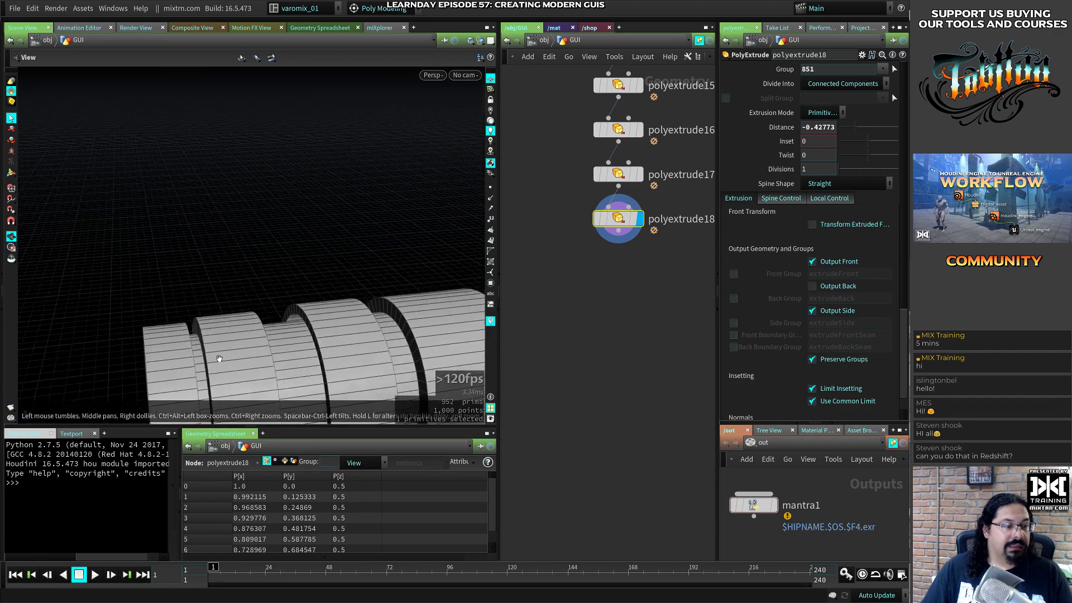
middle_drag(219, 358, 118, 252)
drag(119, 253, 243, 261)
key(2)
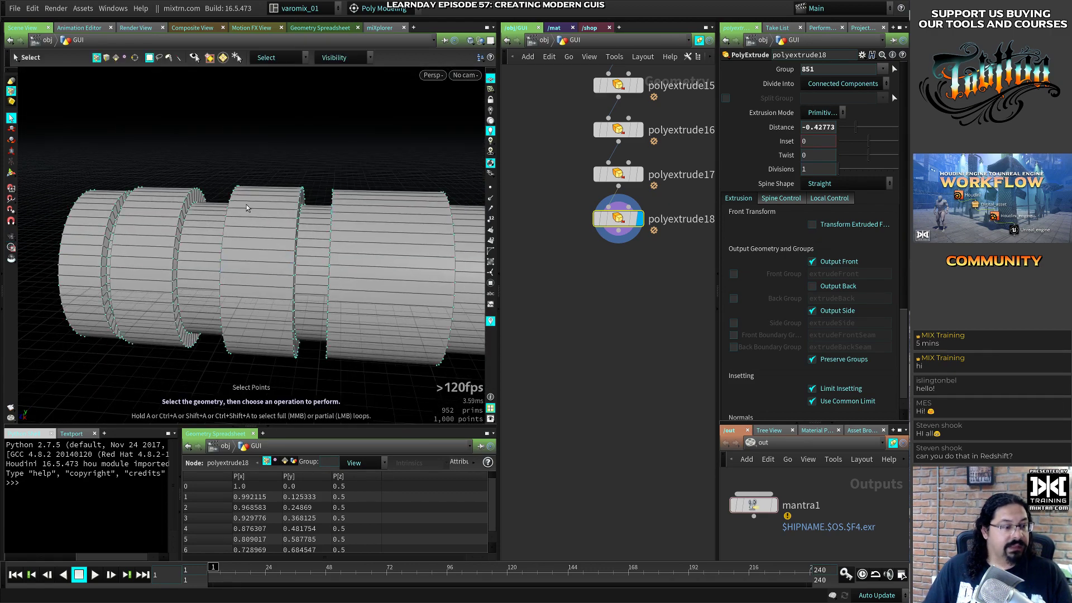
drag(249, 180, 252, 239)
key(3)
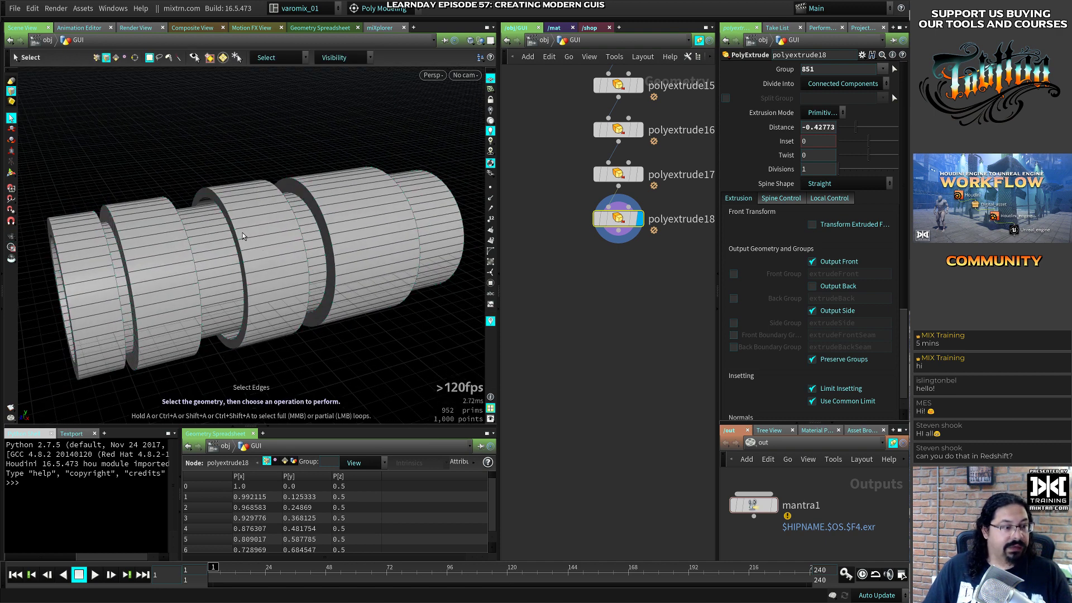
click(223, 206)
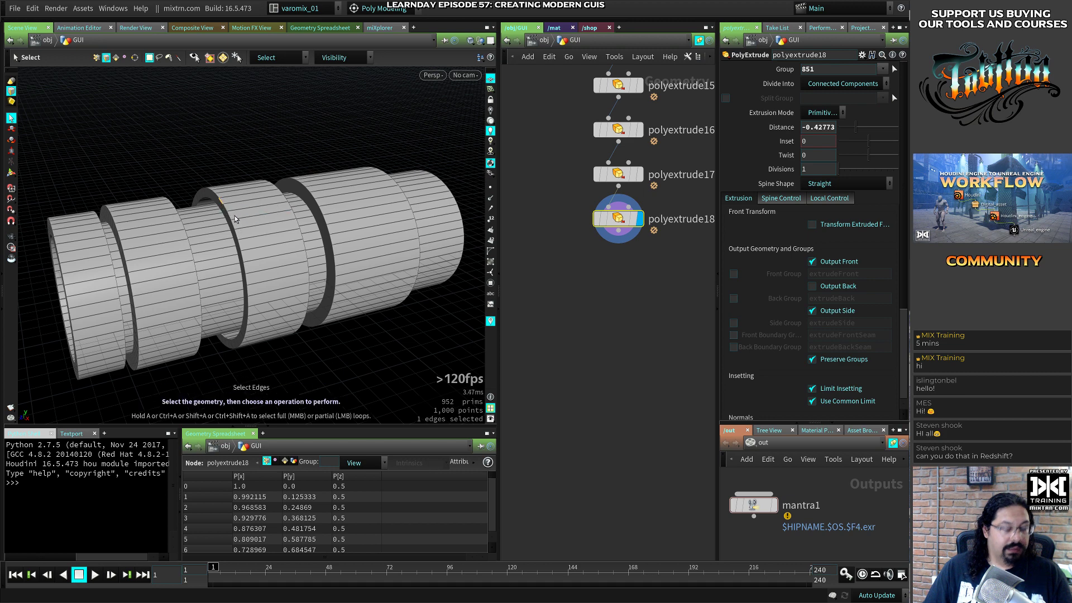
shift+click(227, 214)
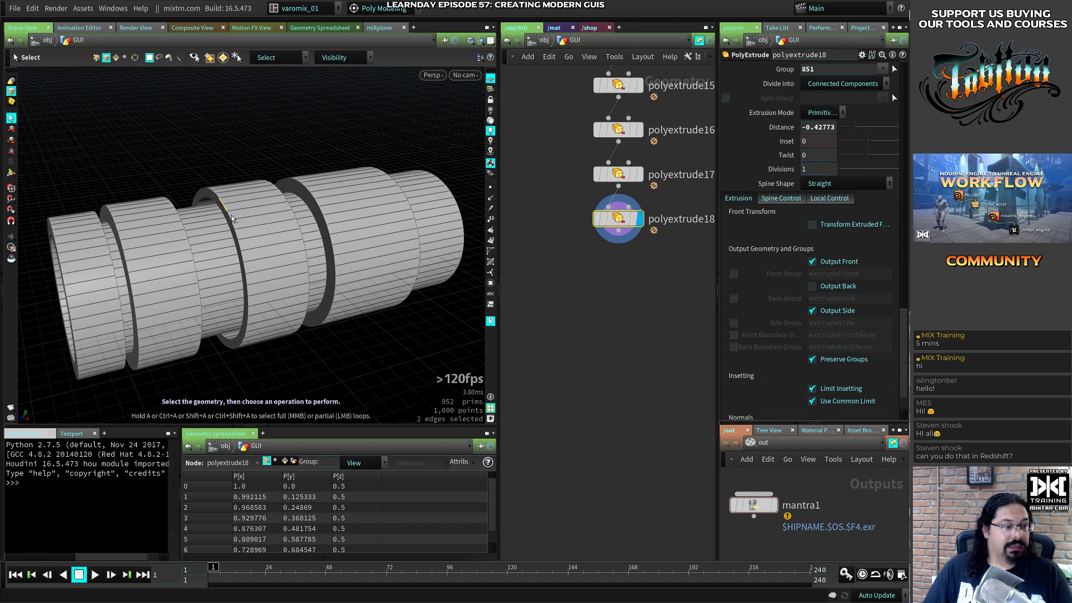
shift+click(230, 218)
click(237, 213)
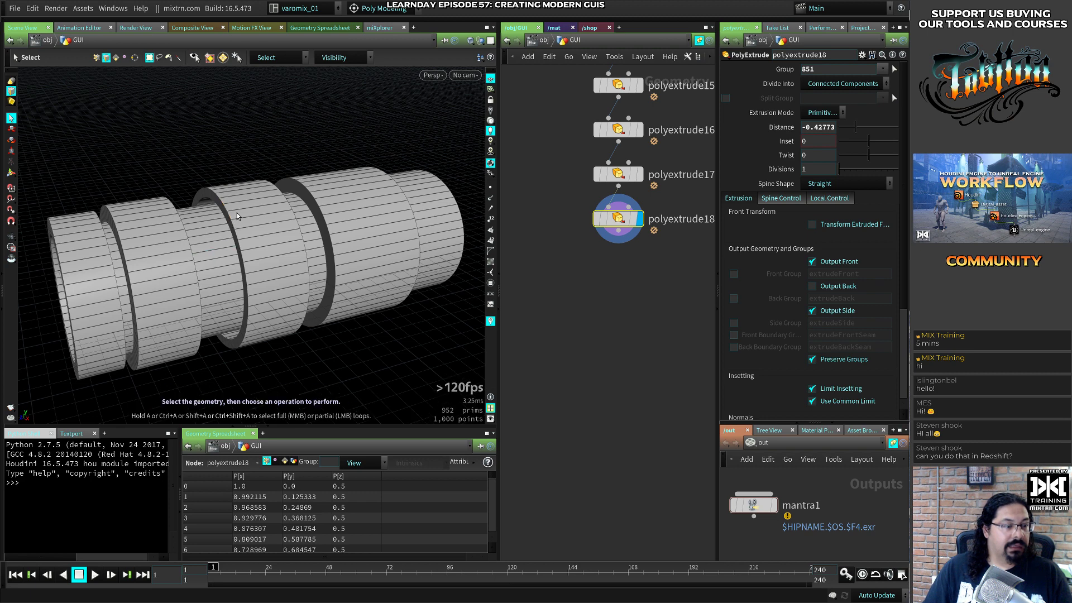
click(224, 210)
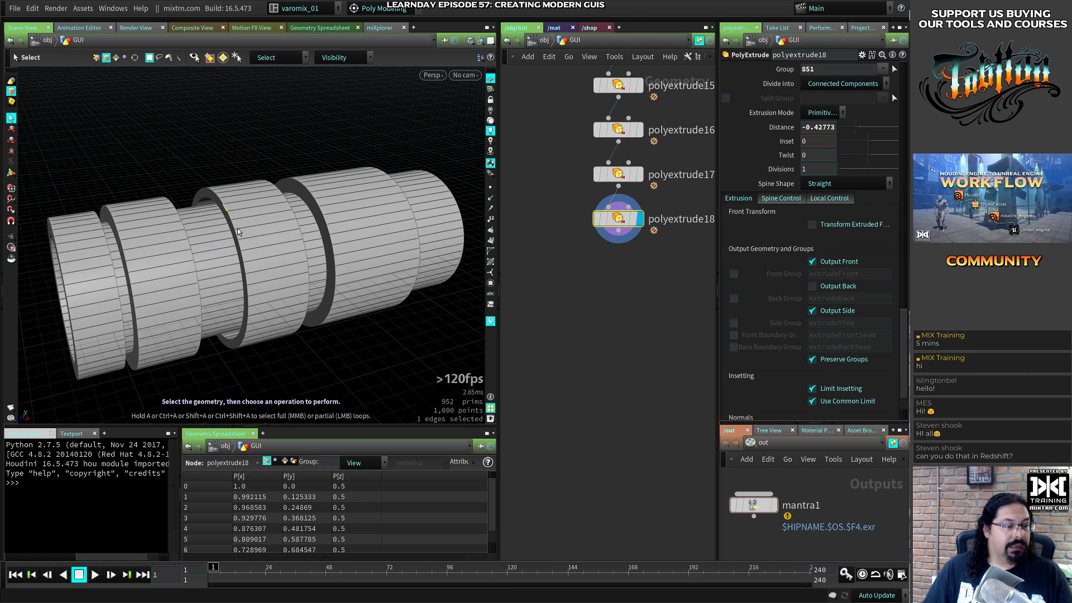
click(228, 216)
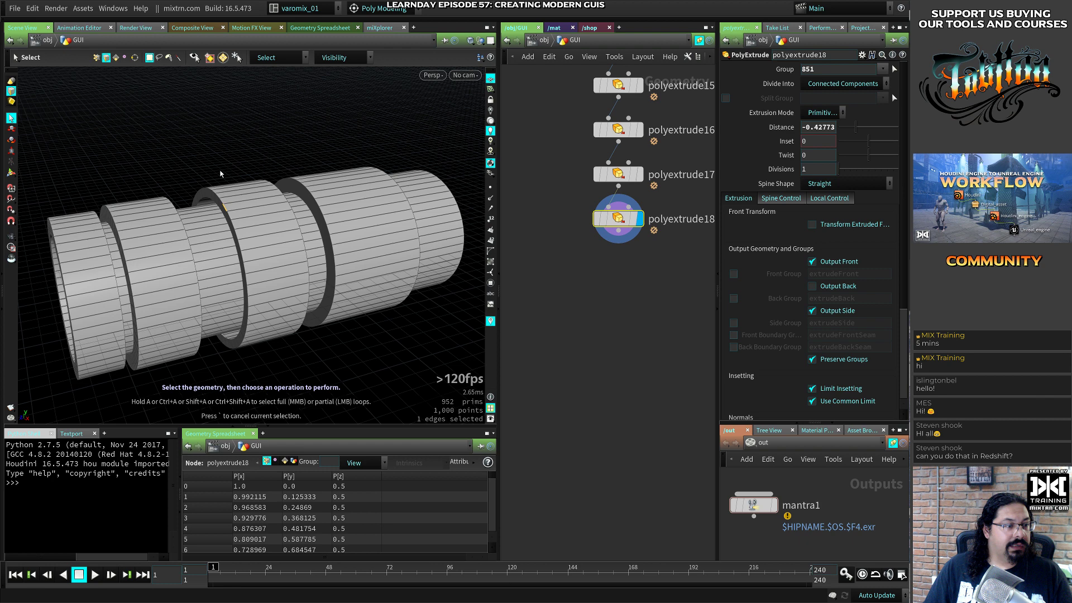
click(220, 205)
click(223, 215)
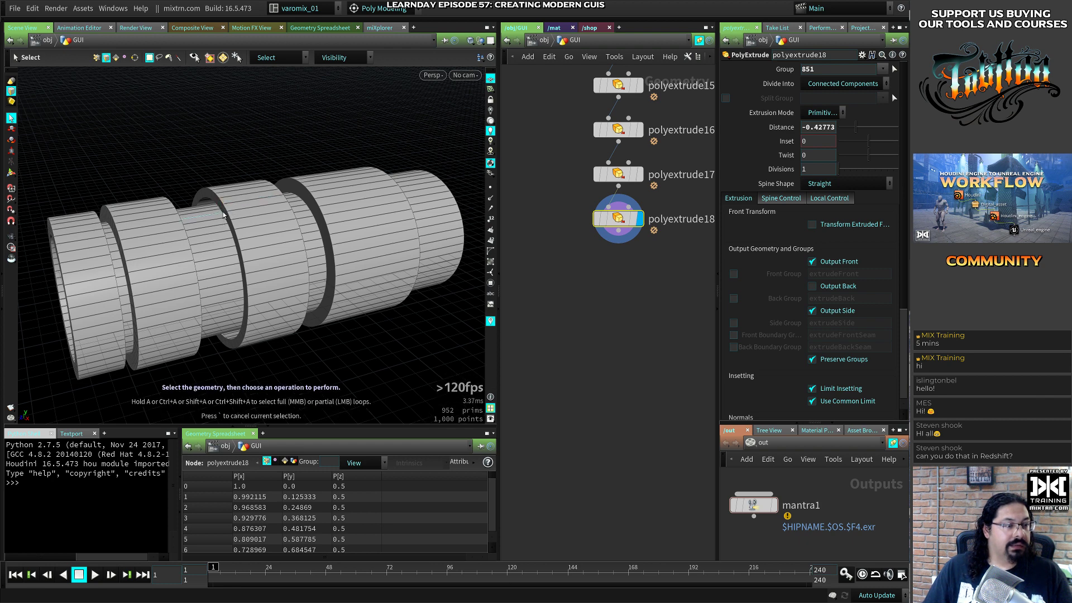
click(228, 214)
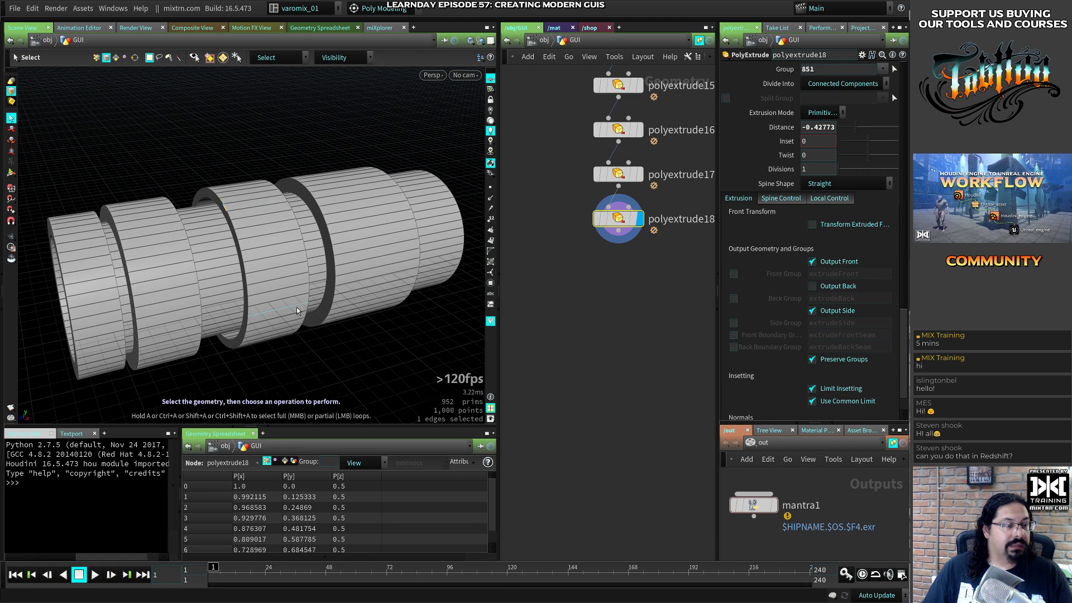
Try to isolate the middle raised ring's faces by box-selecting its edges, converting them to primitives and deselecting the neighbouring neck; clear the selection
alt+drag(304, 327, 272, 314)
drag(216, 137, 277, 403)
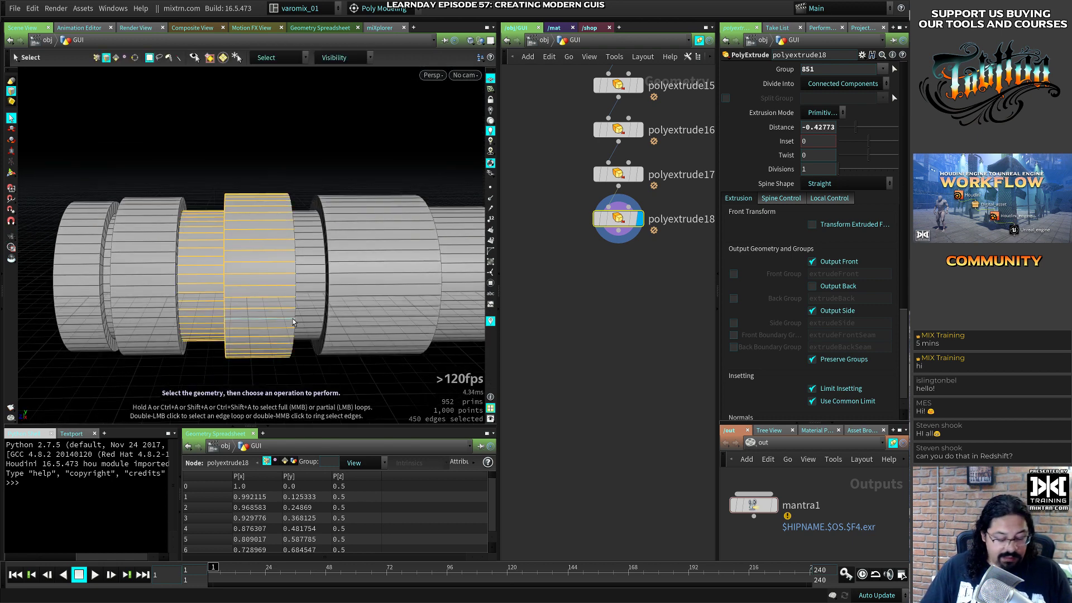
key(4)
click(273, 341)
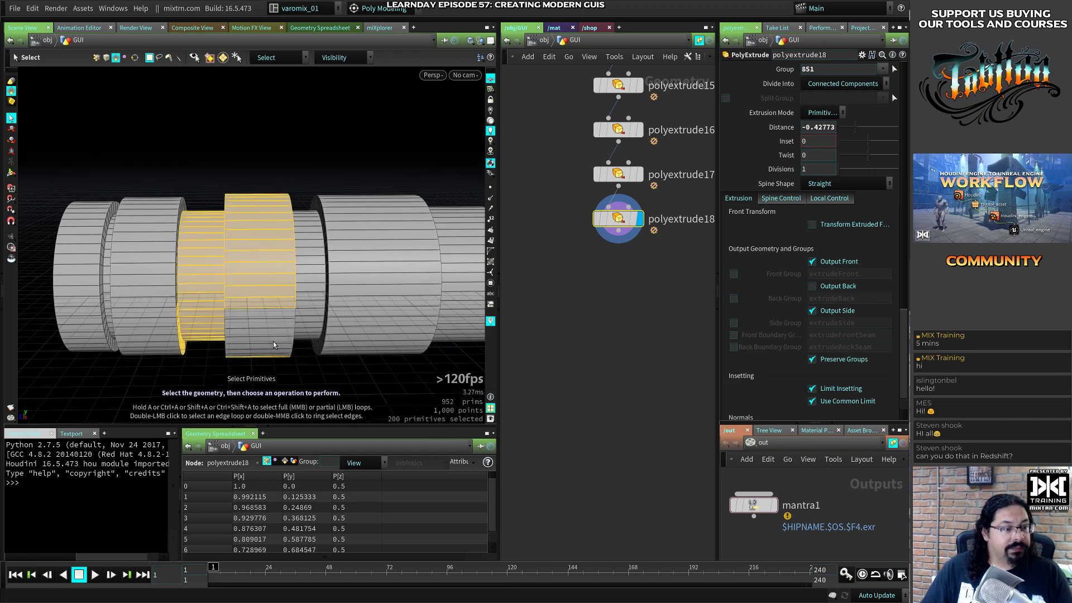
ctrl+drag(106, 144, 213, 302)
alt+middle_drag(213, 302, 197, 275)
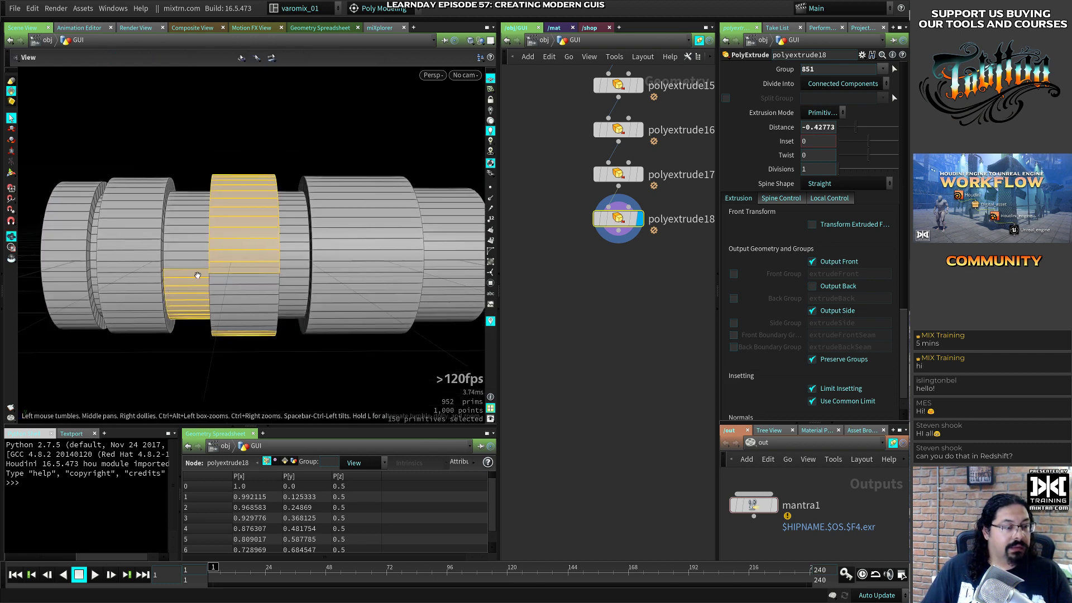
drag(225, 110, 249, 373)
ctrl+drag(106, 371, 188, 112)
alt+drag(229, 336, 283, 323)
double_click(165, 272)
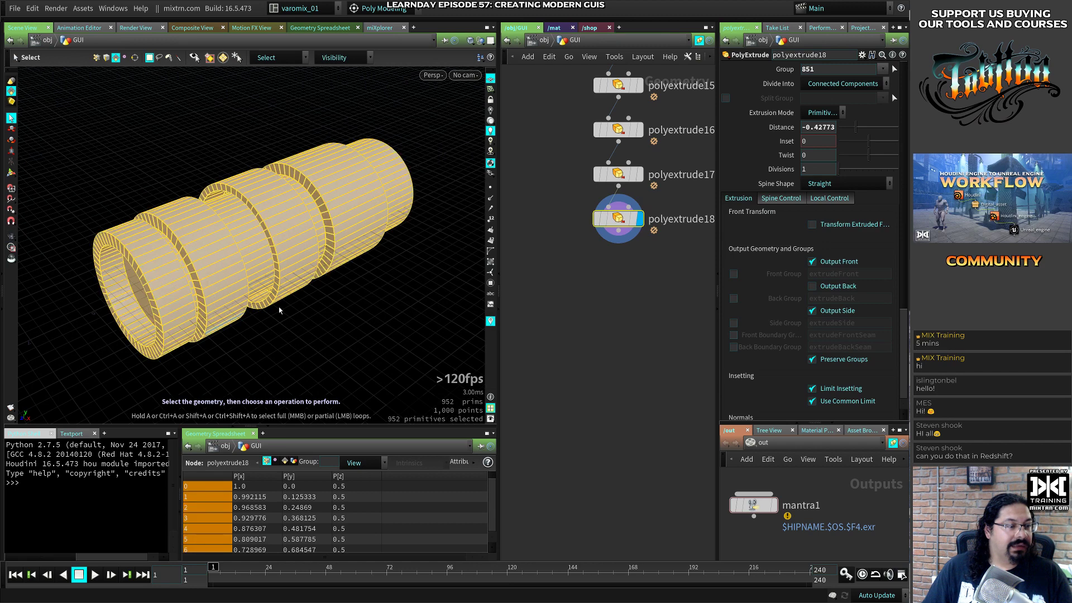
double_click(290, 255)
Inspect the PolyExtrude nodes upward from polyextrude14 with their handles shown to find which ones shape the middle raised ring
click(556, 238)
middle_drag(567, 160, 550, 316)
click(603, 197)
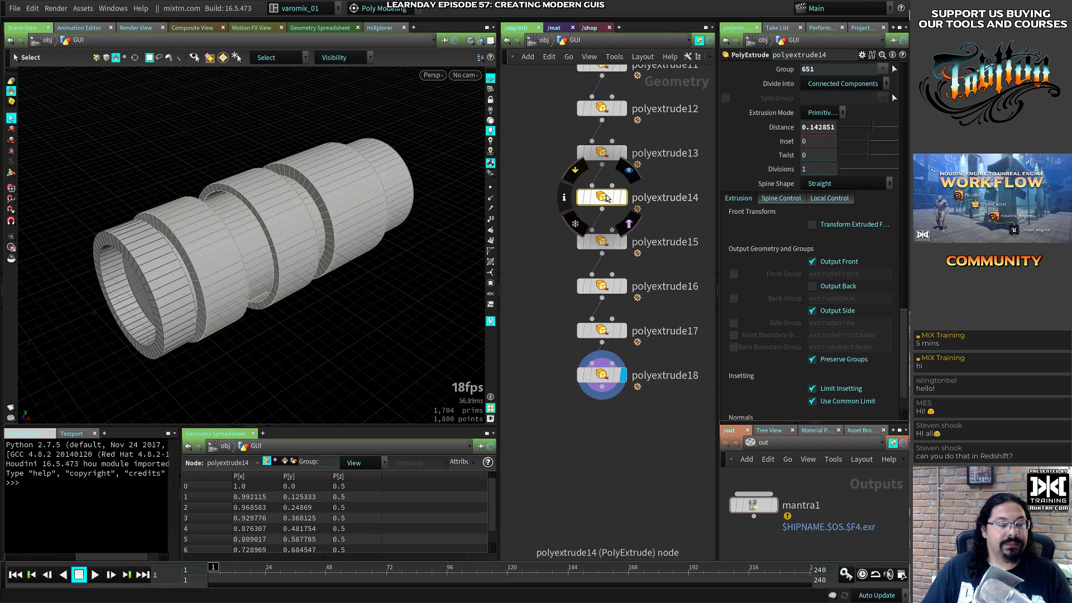
key(Return)
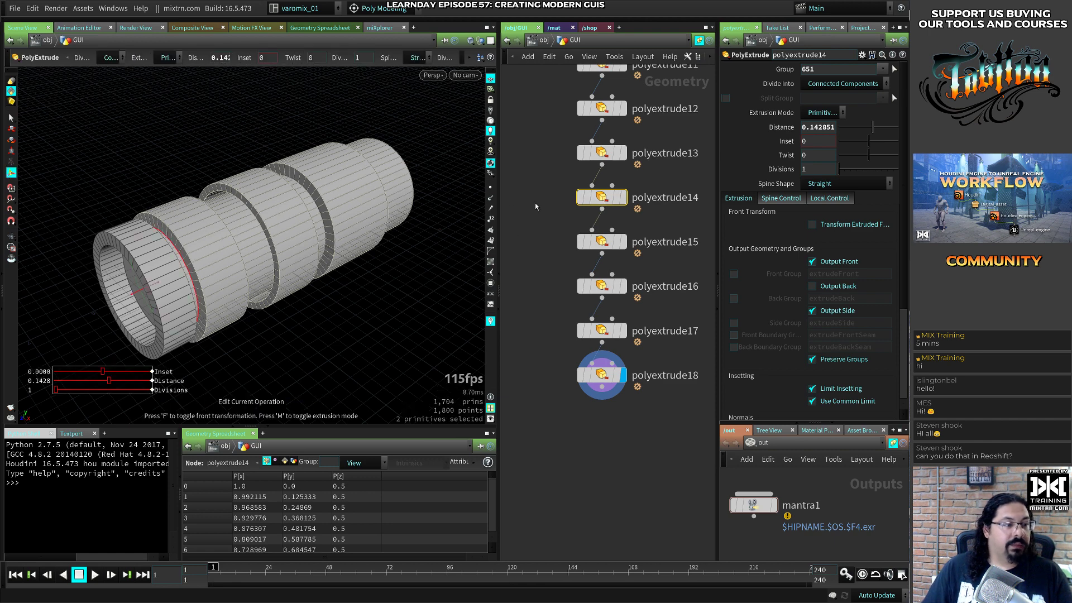
middle_drag(553, 145, 558, 260)
click(607, 223)
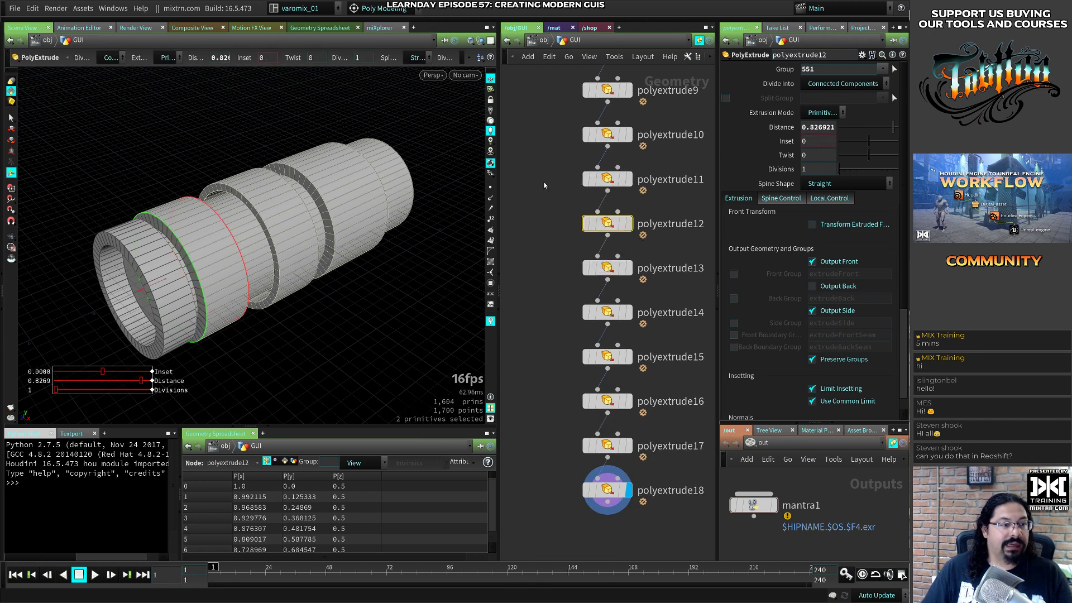
middle_drag(544, 185, 534, 250)
click(597, 199)
middle_drag(535, 199, 526, 253)
click(589, 209)
middle_drag(528, 173, 522, 204)
click(581, 195)
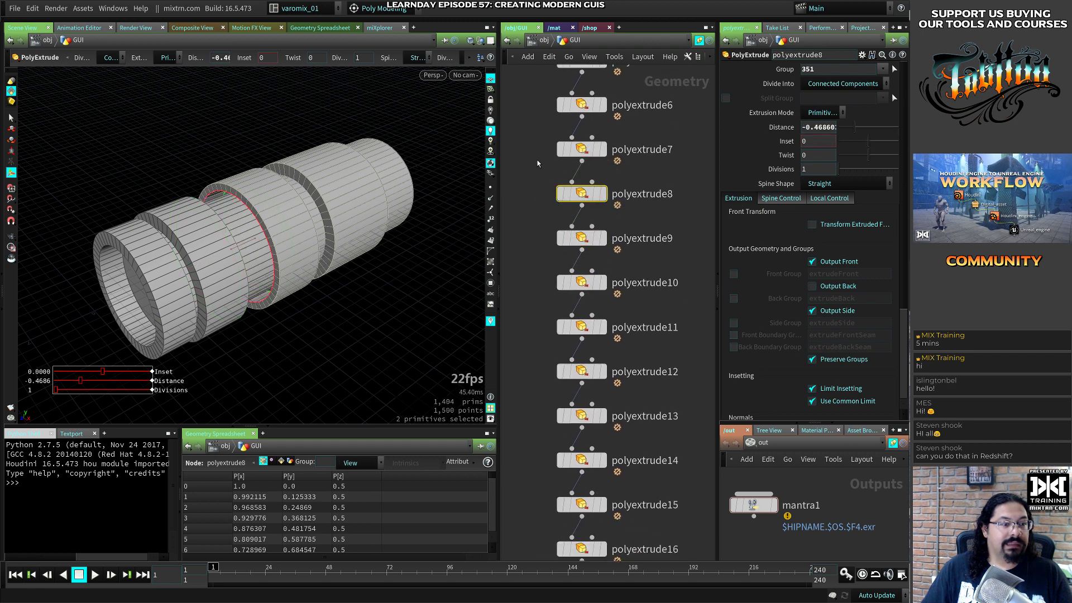
middle_drag(537, 163, 532, 219)
click(581, 206)
middle_drag(578, 169, 567, 218)
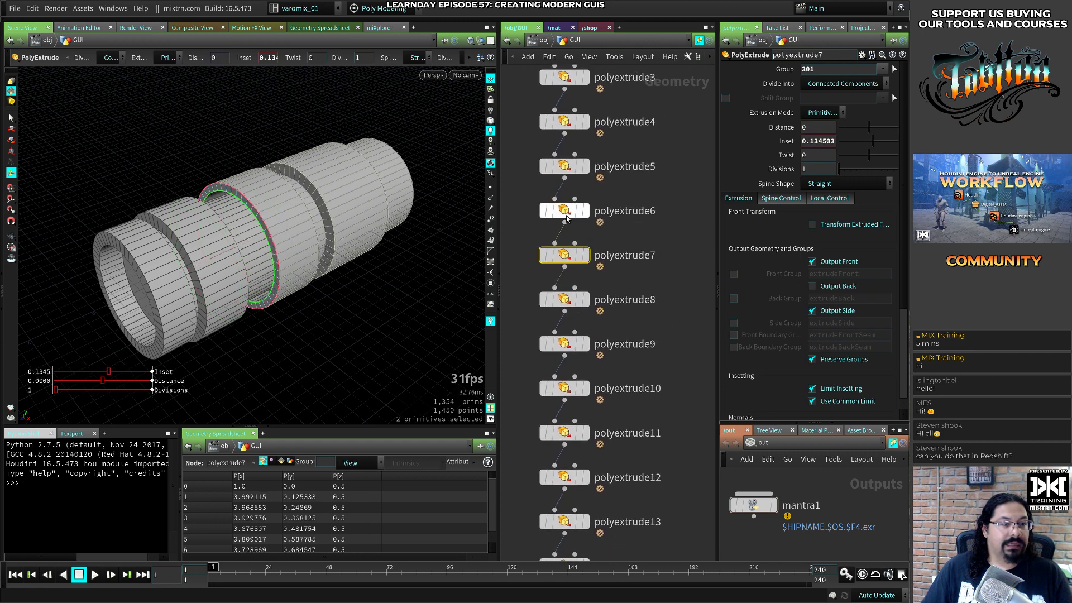
Try a different extrusion distance on the polyextrude6 node and undo the change
click(566, 218)
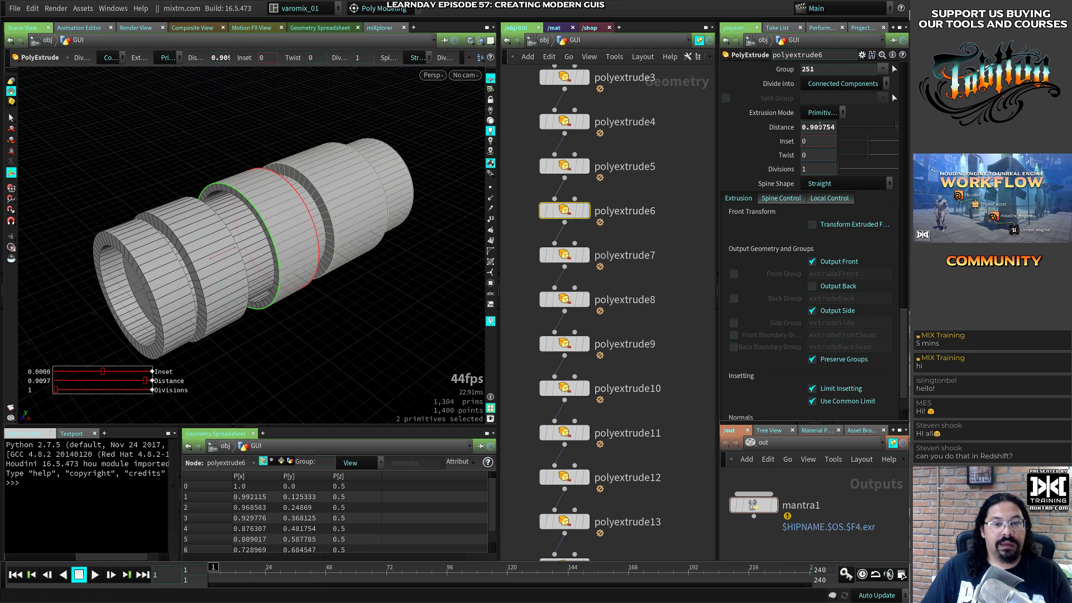
middle_drag(819, 127, 839, 127)
mouse_move(832, 128)
middle_down()
mouse_move(844, 138)
mouse_move(822, 139)
middle_up()
Widen the middle raised ring by setting the polyextrude5 inset to about -0.619
middle_drag(618, 169, 612, 210)
click(558, 207)
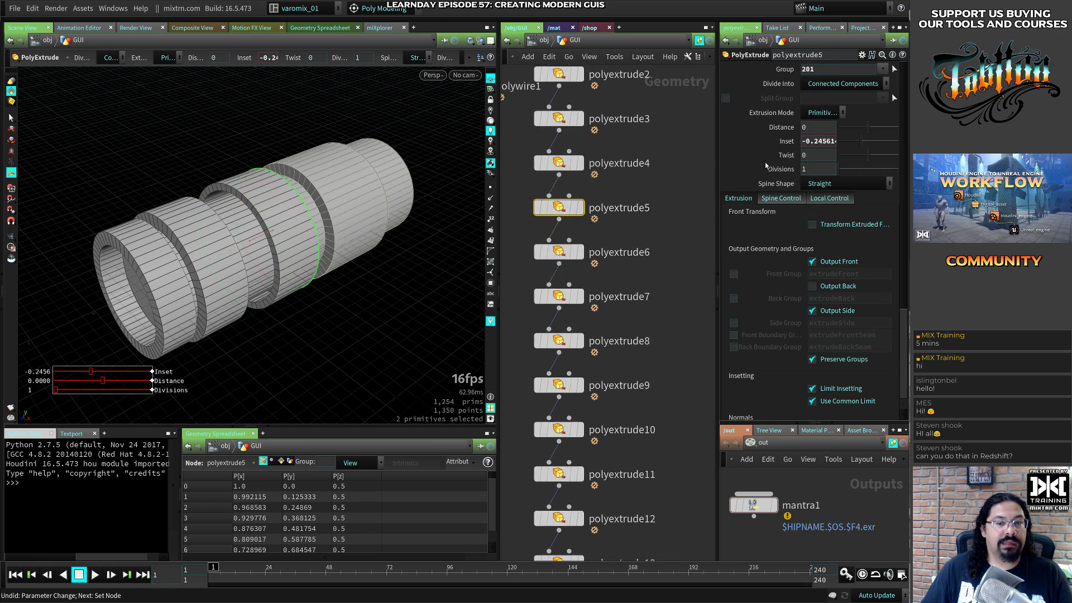
drag(868, 142, 850, 145)
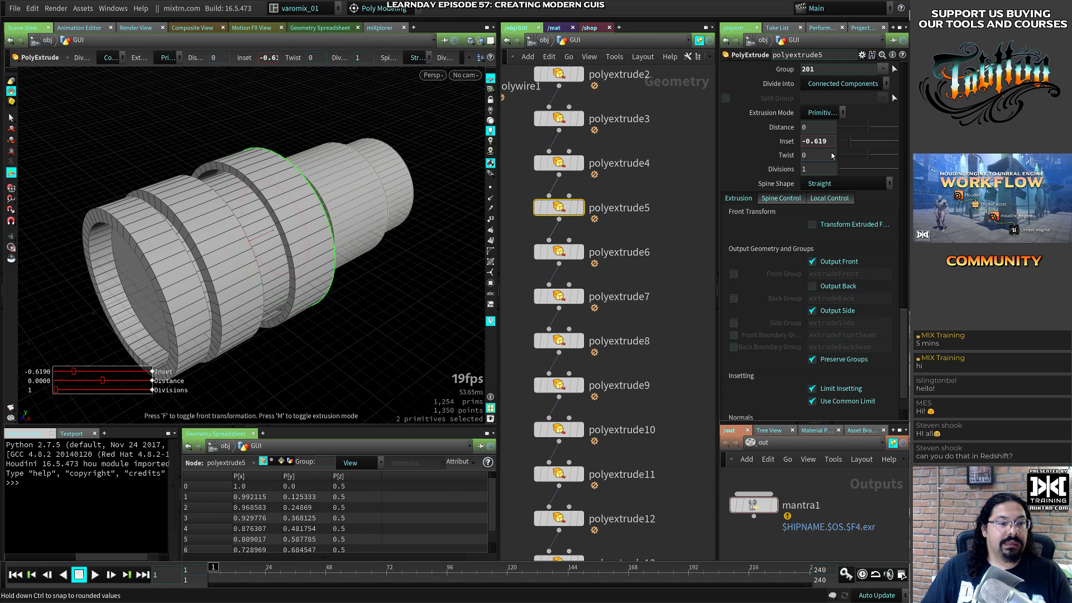
Narrow the neck in front of the middle ring by setting the polyextrude9 inset to about 0.656
click(559, 252)
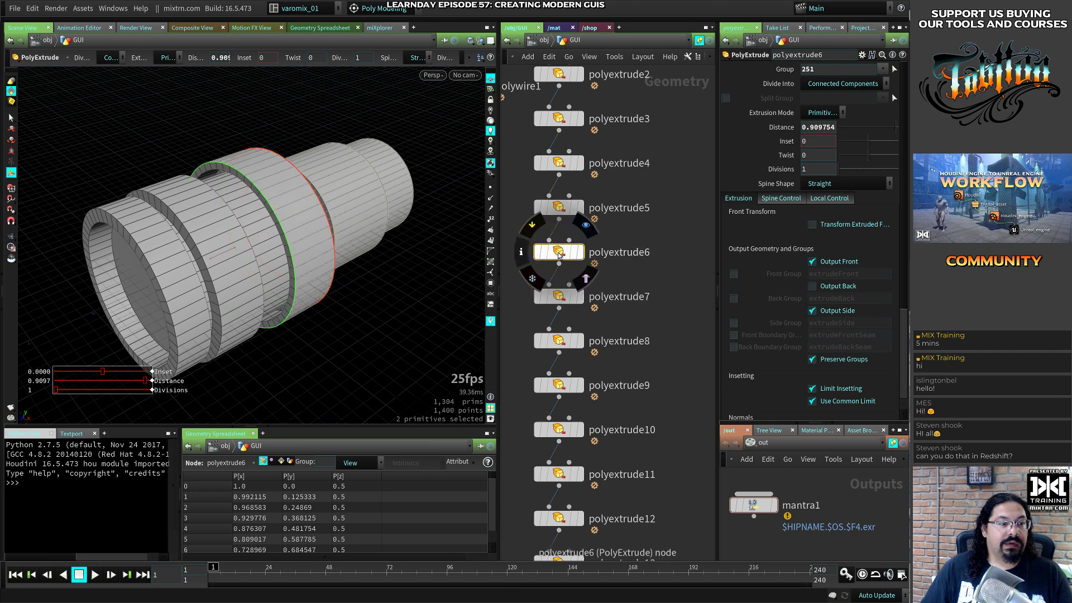
click(541, 295)
middle_drag(591, 304, 596, 198)
click(563, 279)
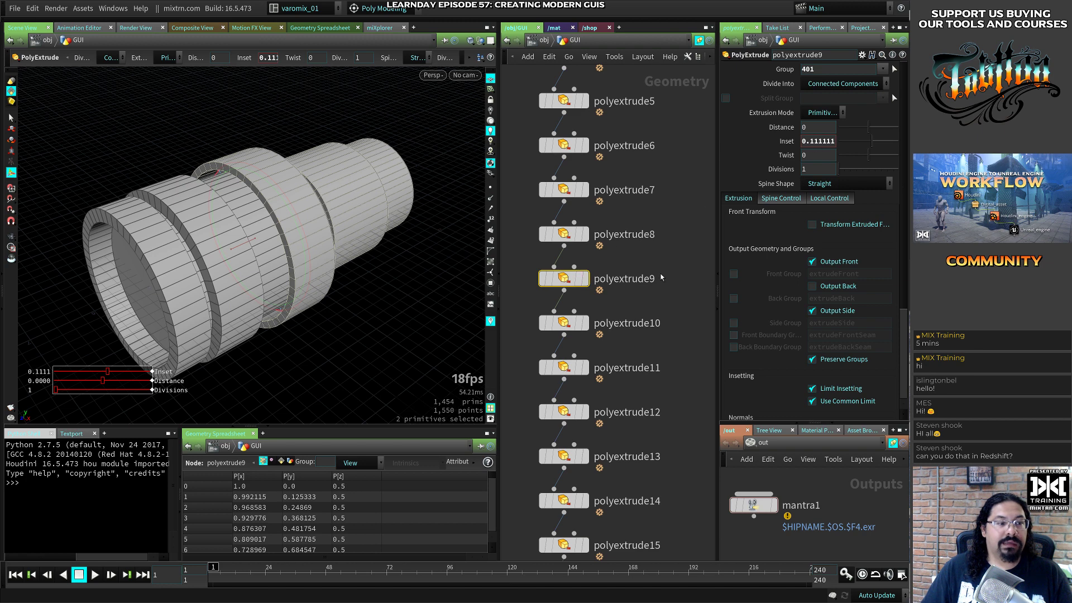
middle_drag(613, 335, 630, 233)
click(579, 222)
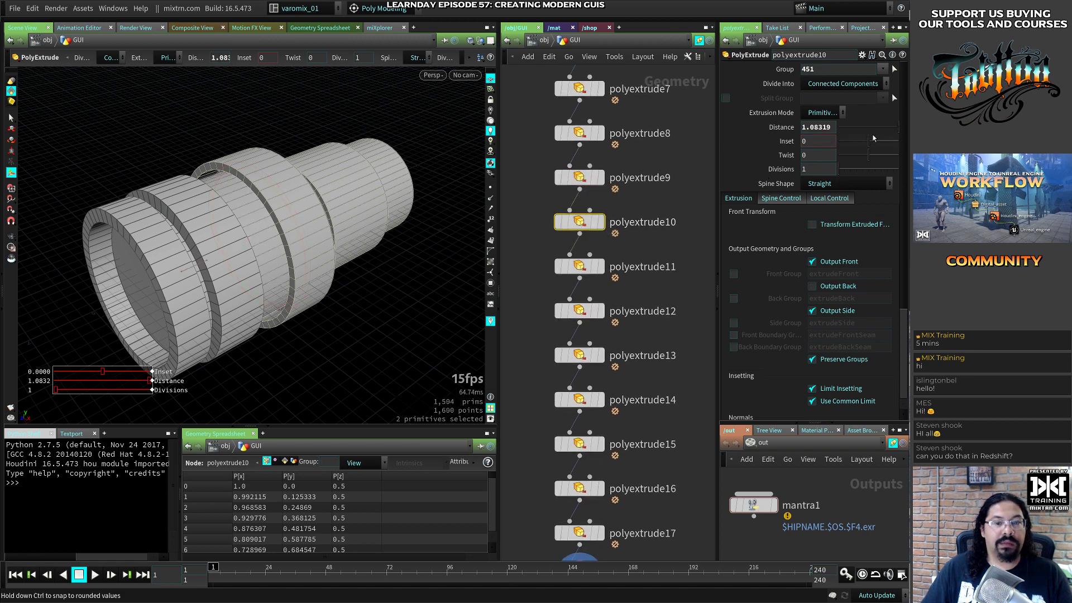
click(599, 264)
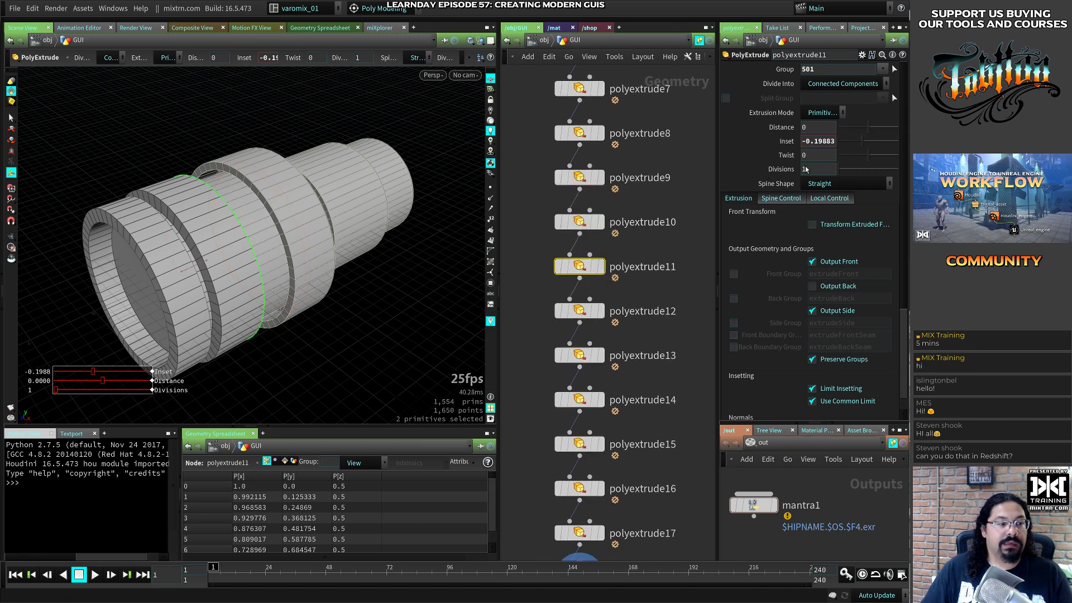
click(579, 177)
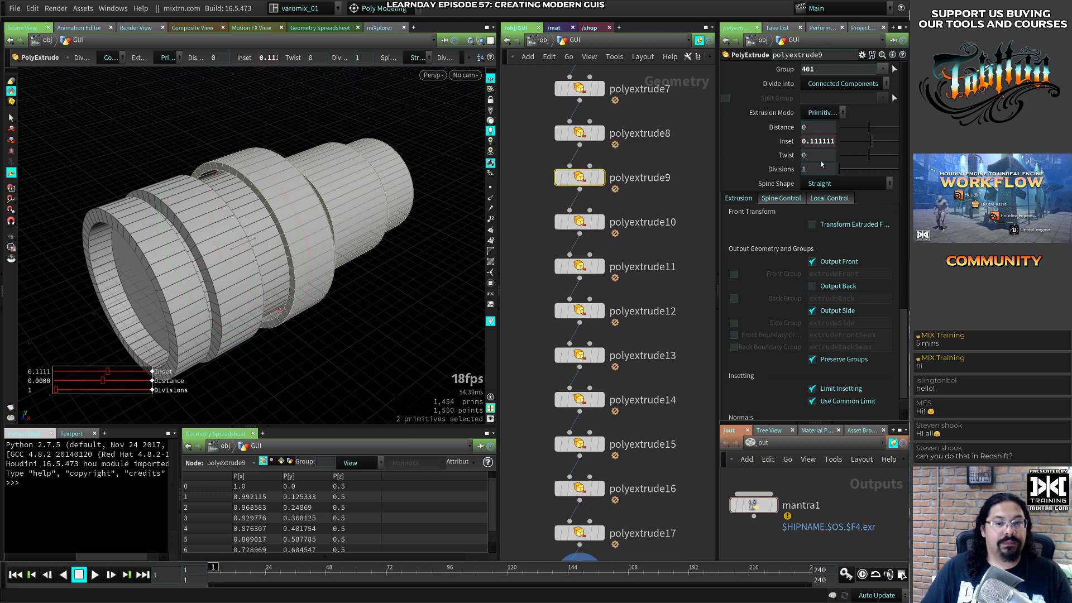
drag(863, 145, 889, 143)
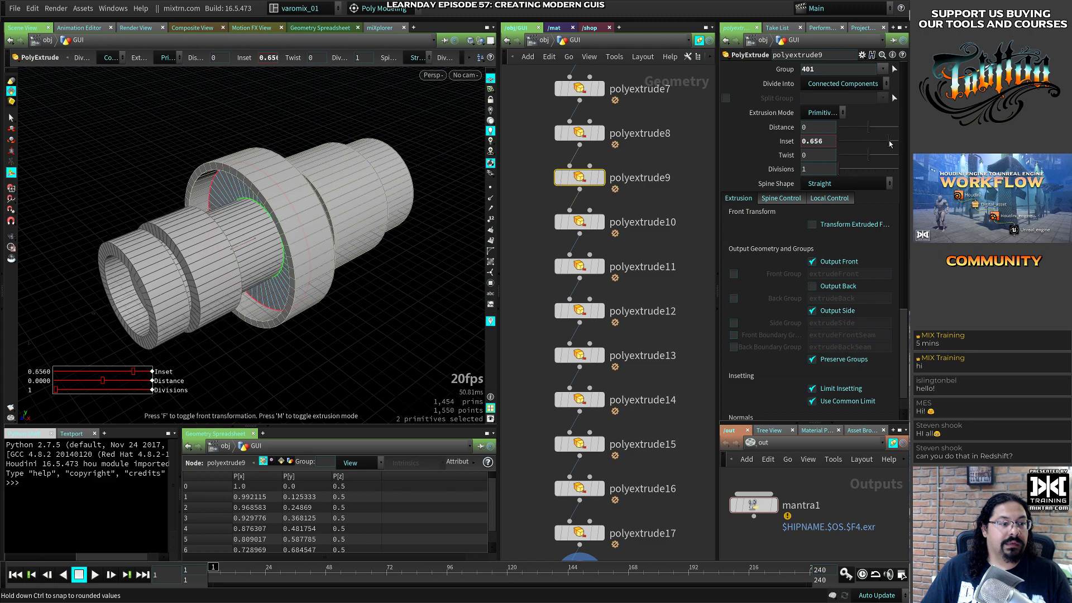
Try a smaller inset on the polyextrude7 node at the middle ring's front rim and undo the change
key(Escape)
mouse_move(337, 283)
mouse_down()
mouse_move(290, 288)
mouse_move(321, 352)
mouse_move(360, 257)
mouse_move(337, 264)
mouse_up()
alt+right_drag(337, 263, 307, 273)
alt+drag(307, 273, 282, 276)
middle_drag(549, 175, 551, 252)
click(581, 165)
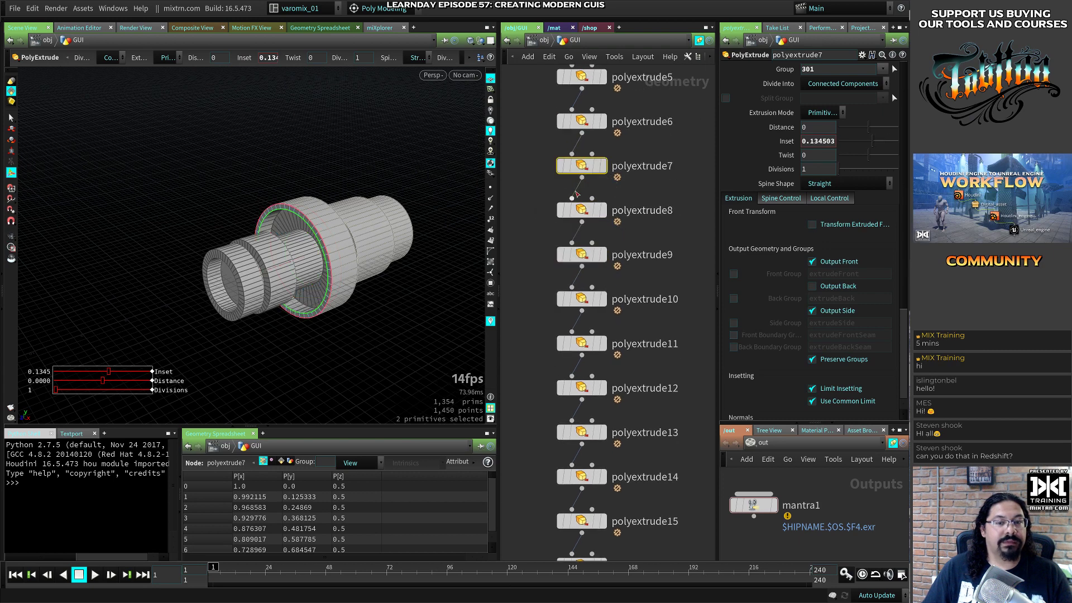
key(ctrl+z)
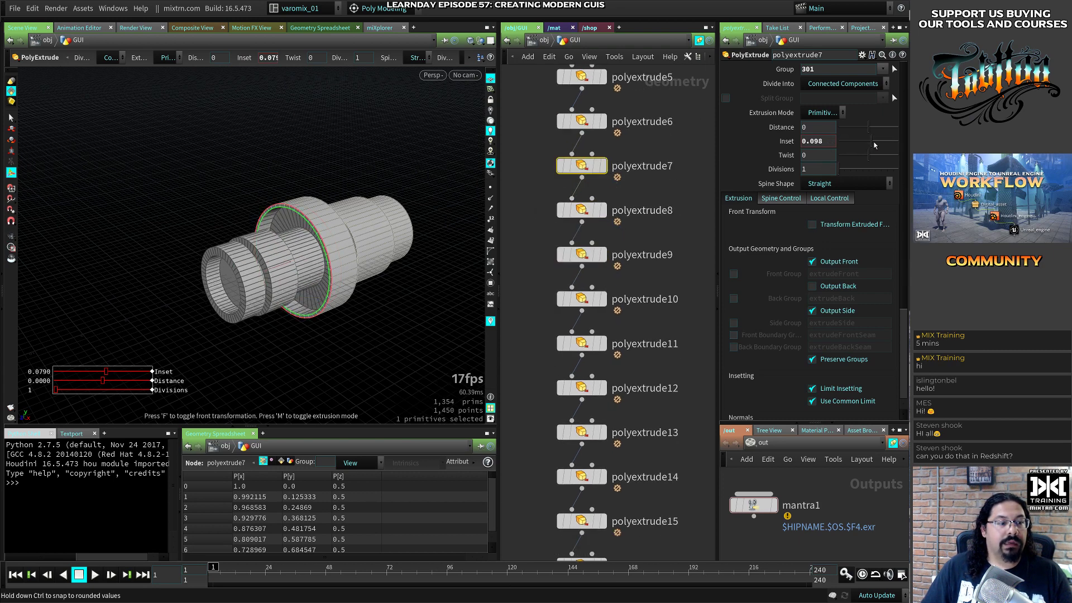
Set the polyextrude5 inset to about -0.47 to adjust the width of the middle raised ring
click(582, 122)
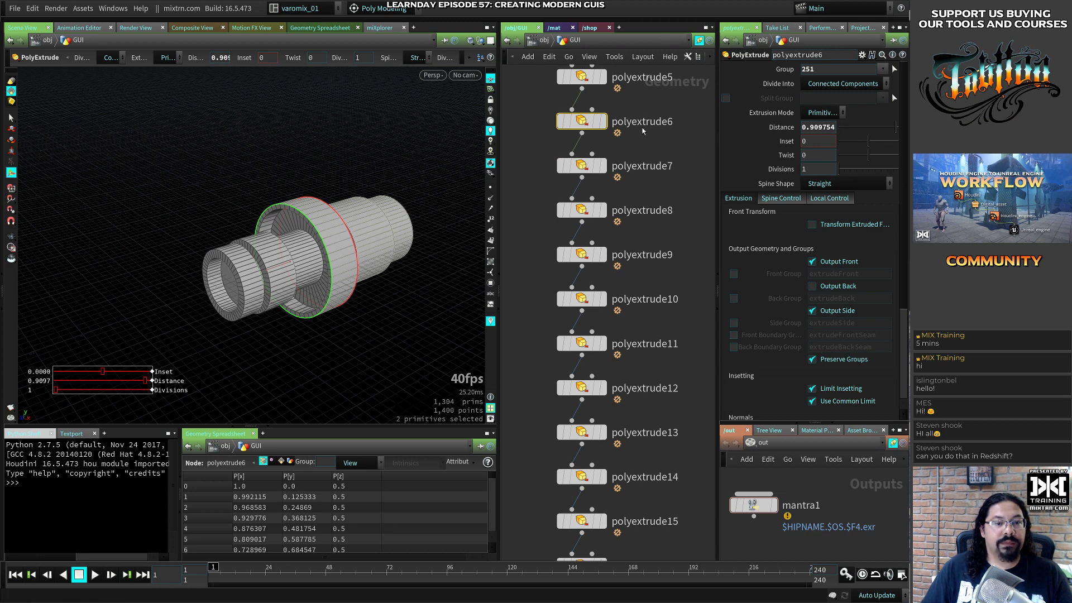
key(Up)
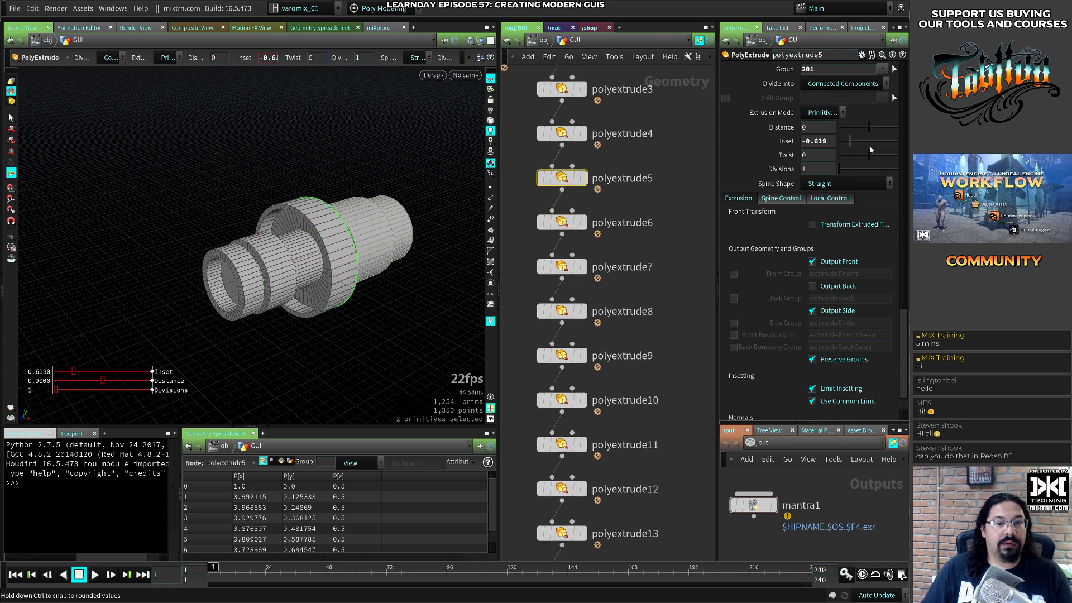
drag(849, 142, 853, 142)
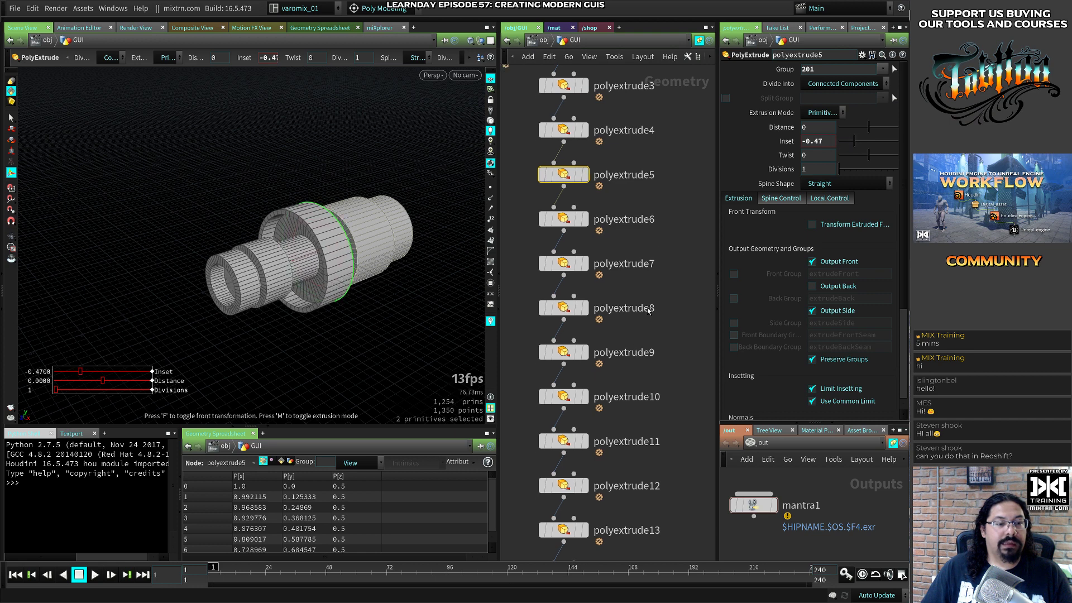
Try a different inset on the polyextrude11 node in front of the neck and undo the change
key(Down)
key(Down)
key(Down)
key(Down)
key(Down)
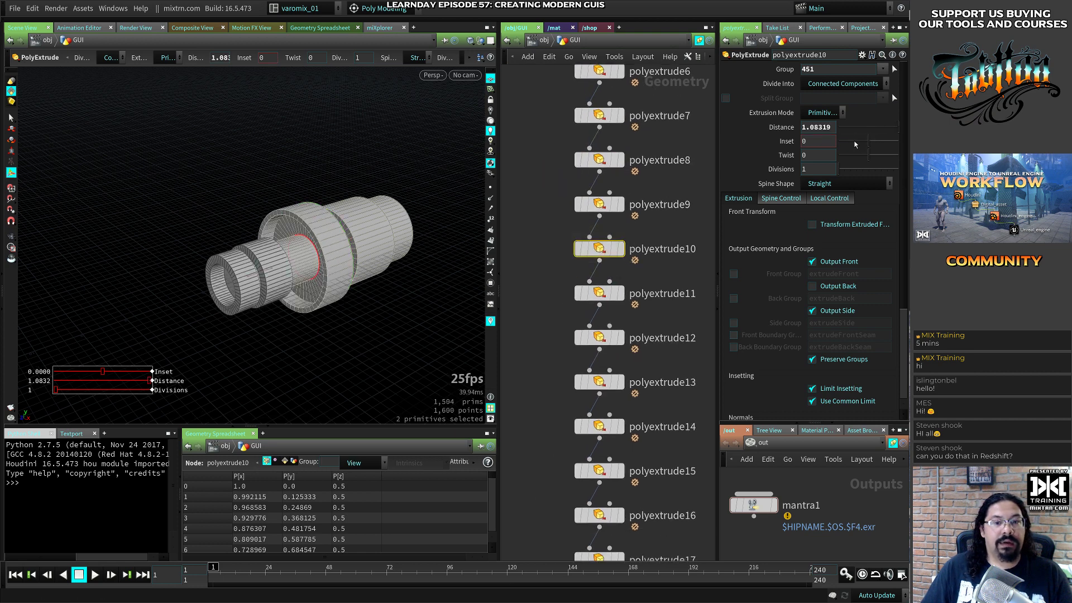
key(Down)
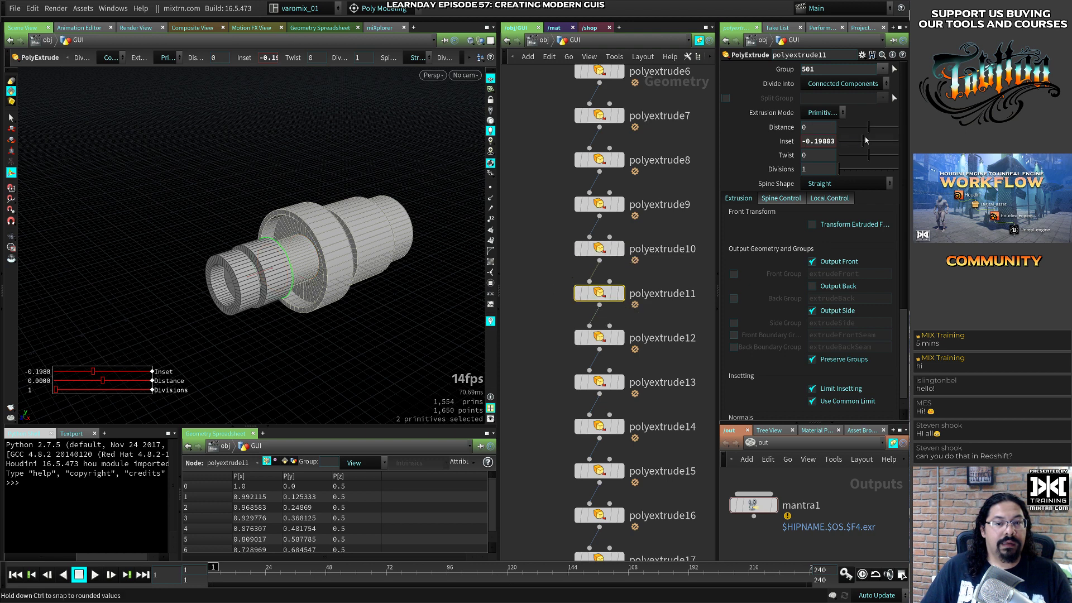
drag(864, 140, 862, 142)
key(ctrl+z)
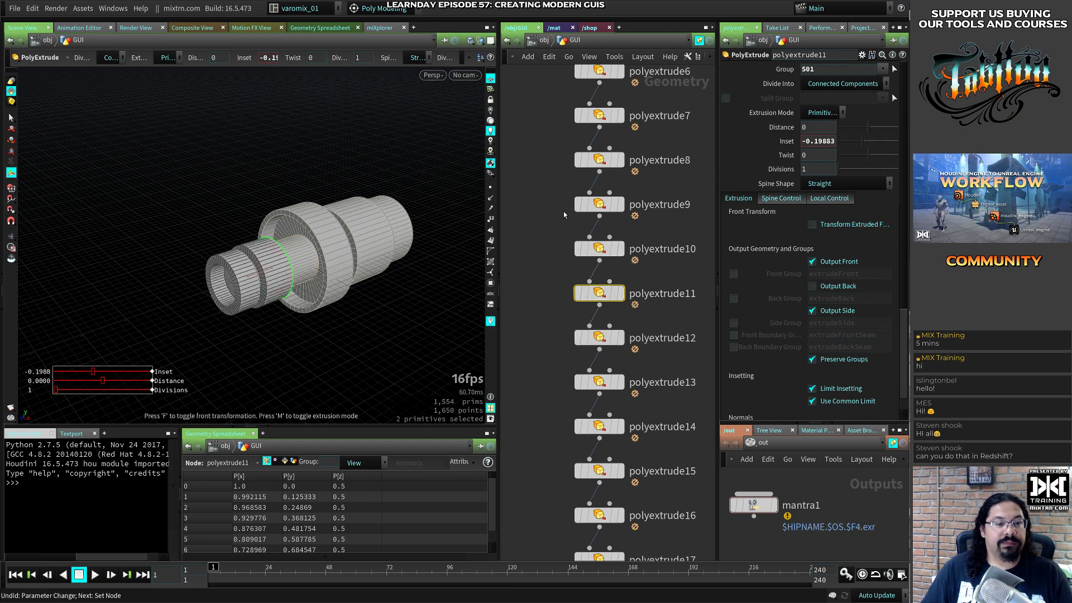
Widen the neck in front of the middle ring by setting the polyextrude9 inset to 0.33
click(588, 206)
drag(888, 140, 880, 143)
key(Escape)
drag(263, 338, 290, 268)
click(514, 298)
middle_drag(520, 345, 527, 227)
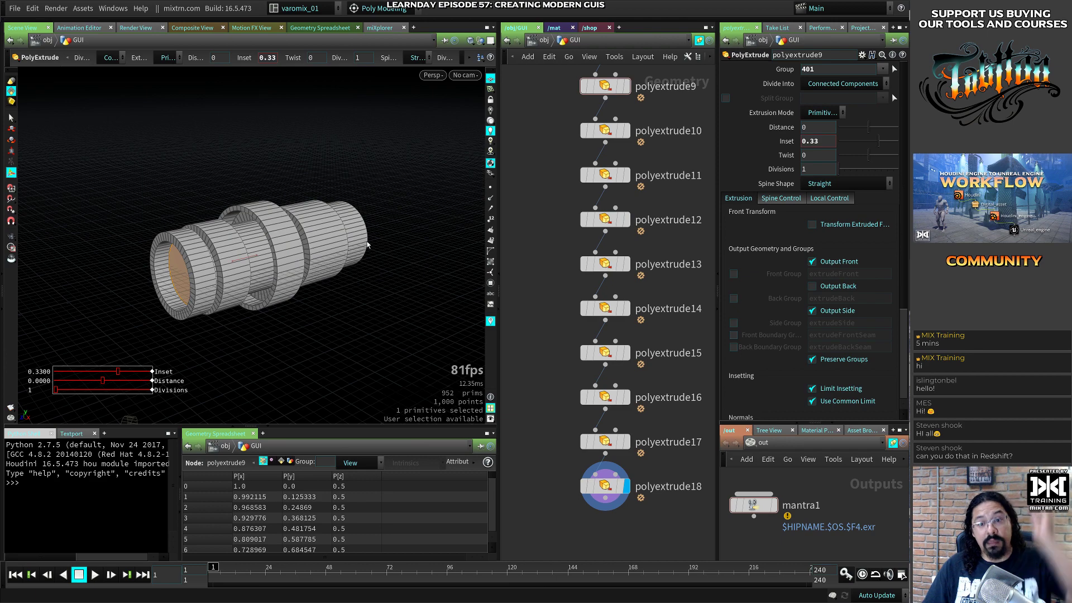
Collapse the tube1 node and all eighteen polyextrude nodes into one subnetwork
alt+drag(280, 284, 318, 268)
scroll(546, 337, down, 6)
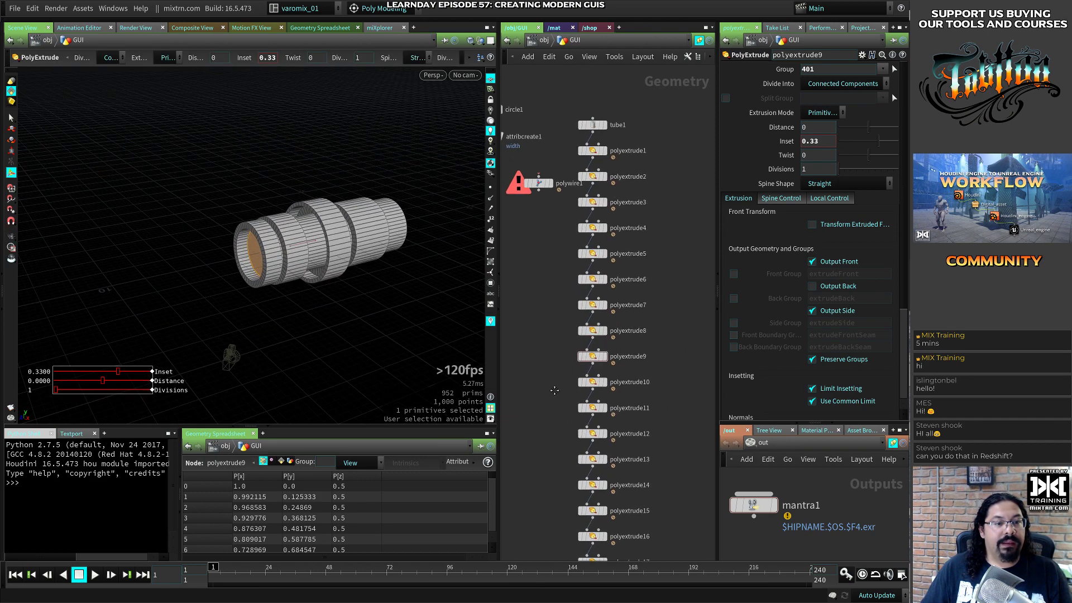
middle_drag(559, 324, 557, 328)
middle_drag(553, 269, 538, 326)
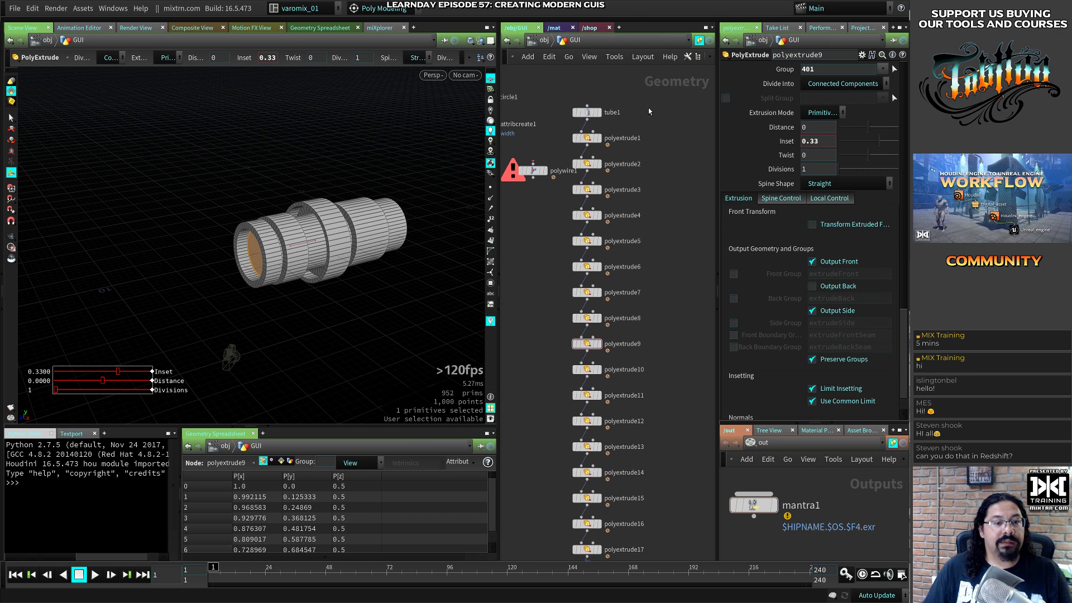
drag(651, 87, 560, 550)
alt+middle_drag(644, 360, 652, 251)
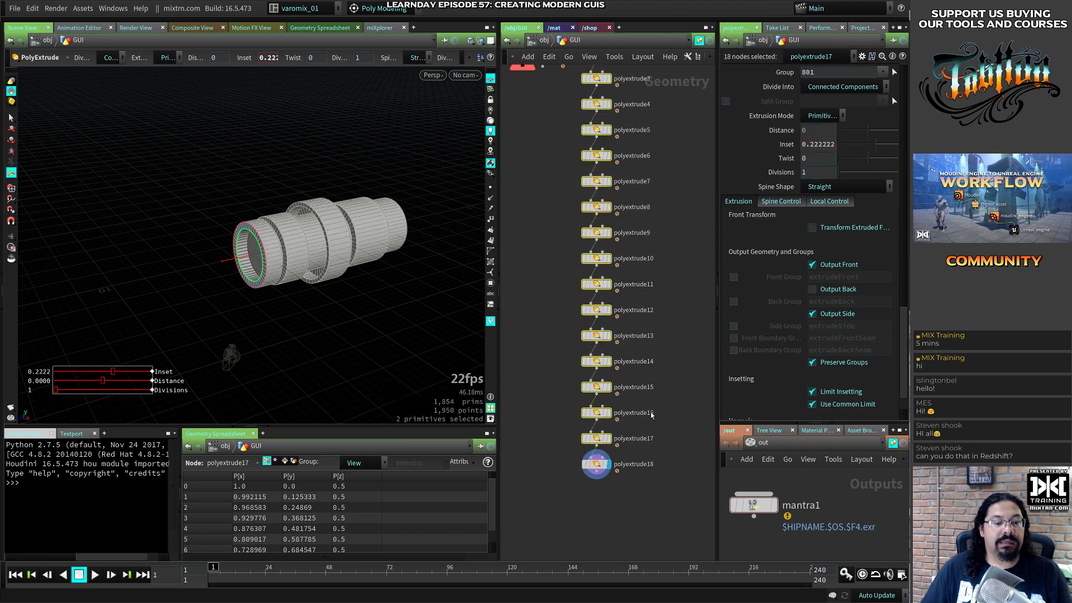
scroll(652, 390, down, 4)
drag(669, 154, 591, 476)
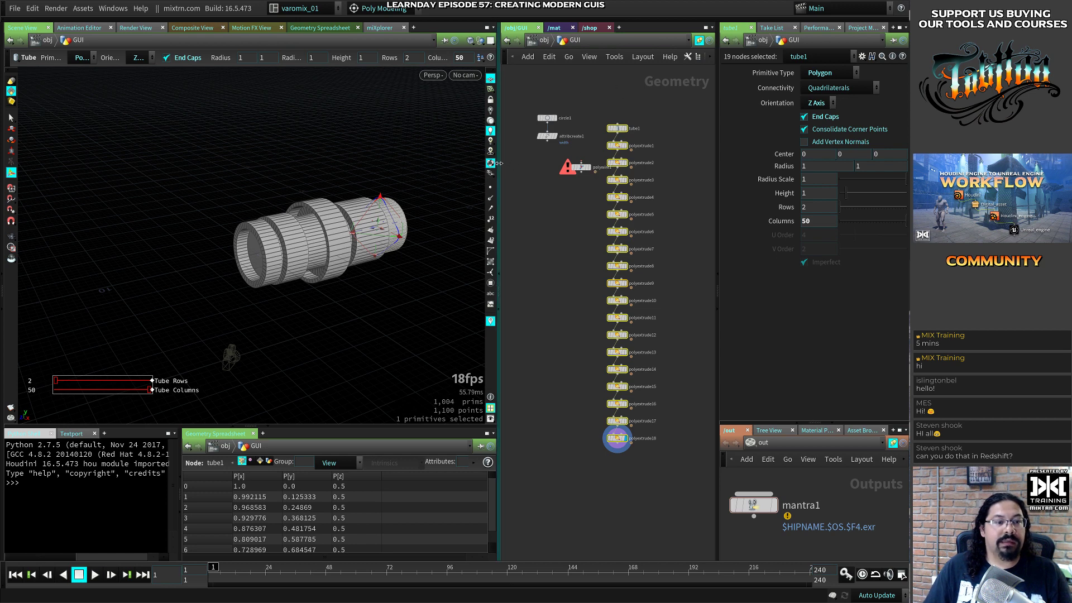
drag(504, 164, 430, 167)
key(shift+c)
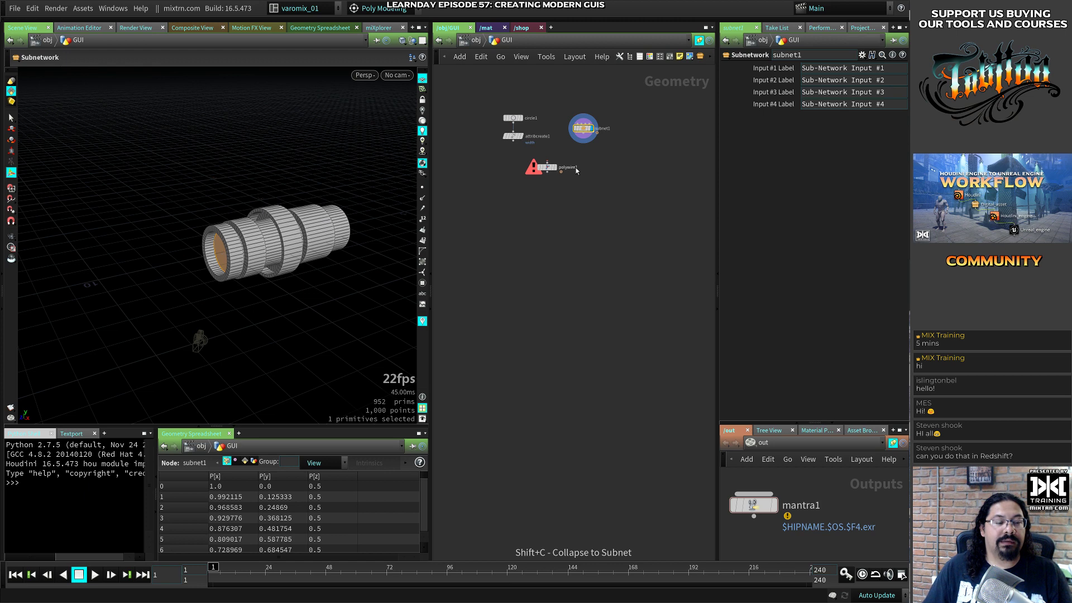
Feed the subnetwork into the polywire1 node, display its output and inspect the wire cage up close
scroll(576, 170, up, 3)
drag(526, 159, 581, 222)
middle_drag(548, 244, 606, 221)
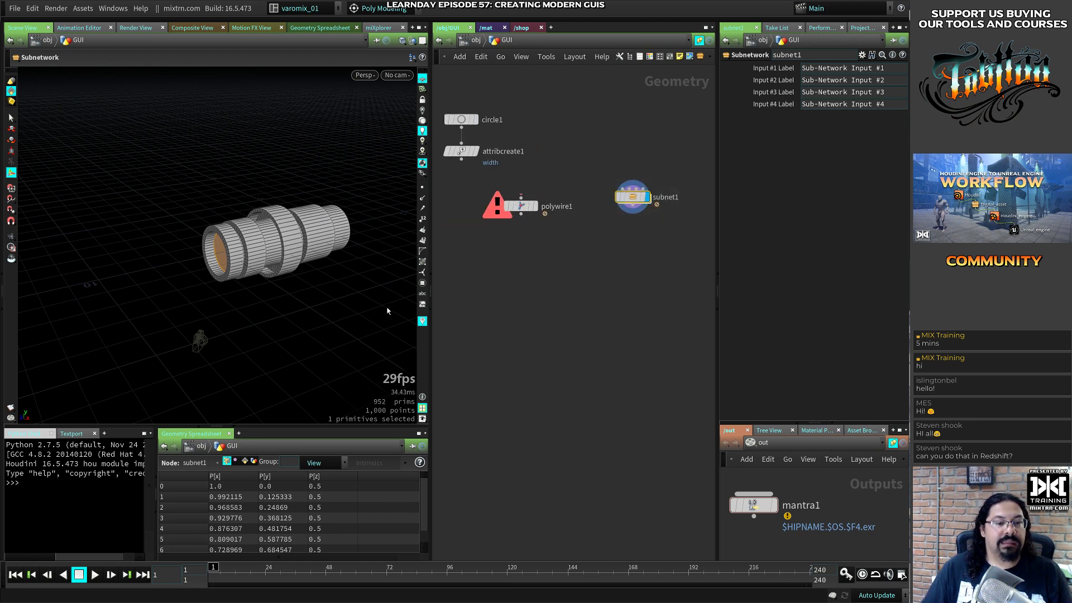
drag(525, 212, 648, 262)
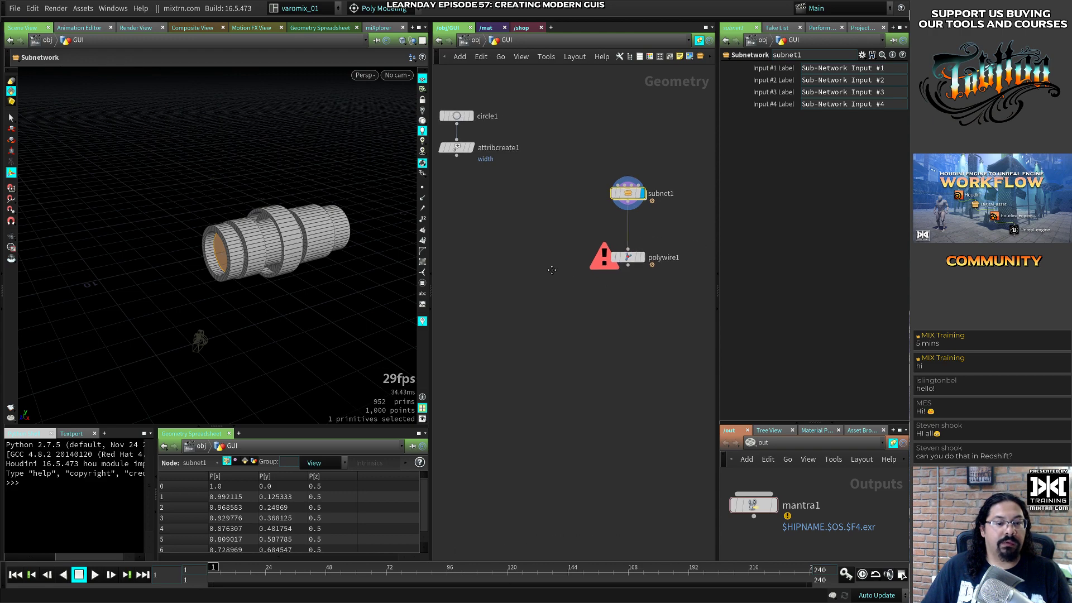
middle_drag(648, 263, 618, 250)
click(616, 248)
drag(616, 248, 641, 228)
scroll(303, 239, up, 5)
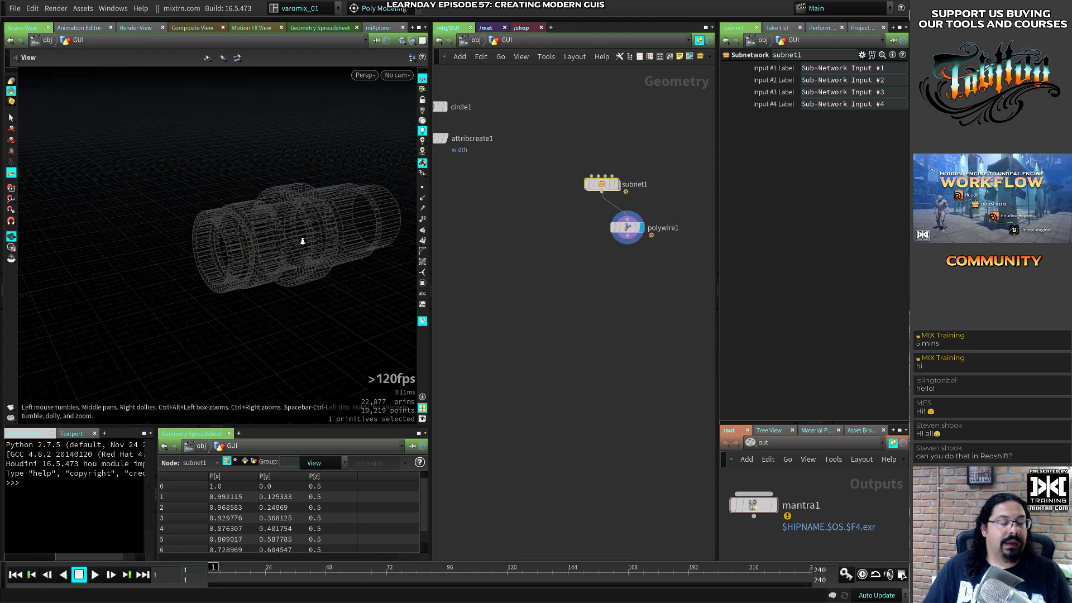
drag(276, 253, 213, 304)
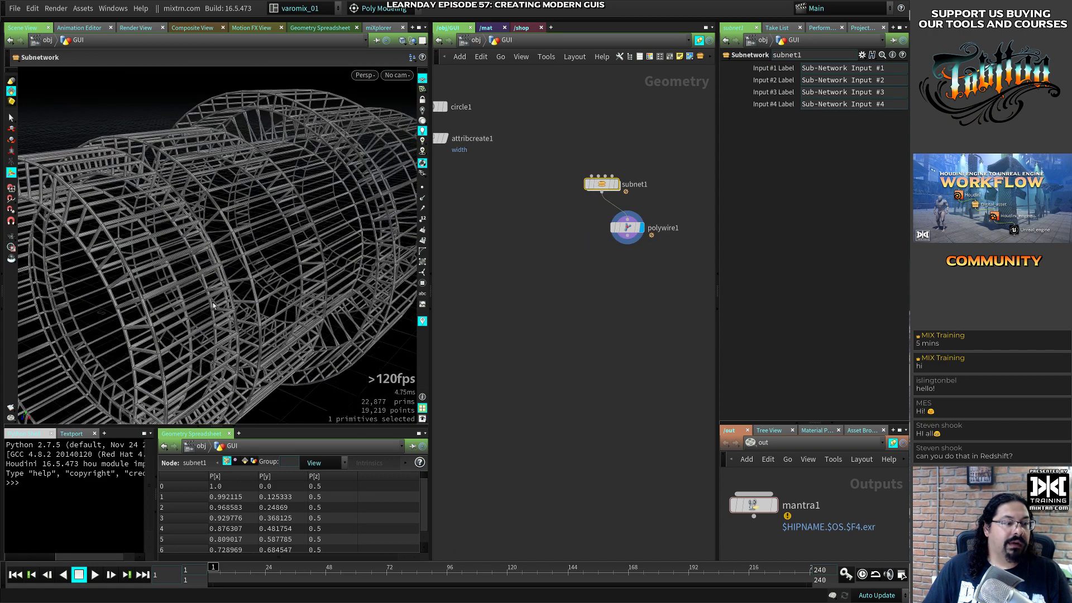
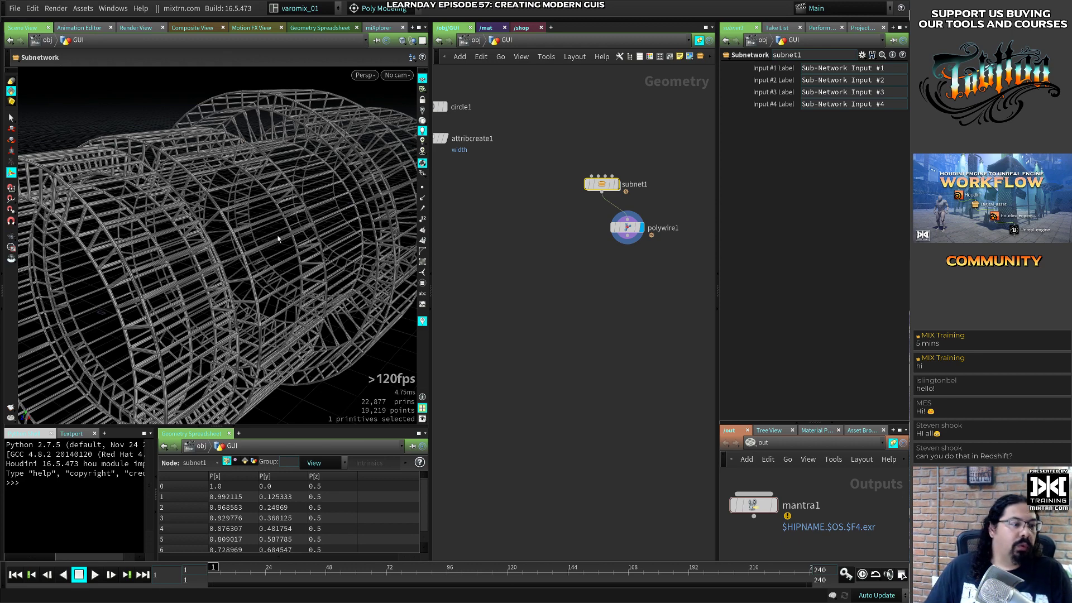
drag(220, 254, 244, 261)
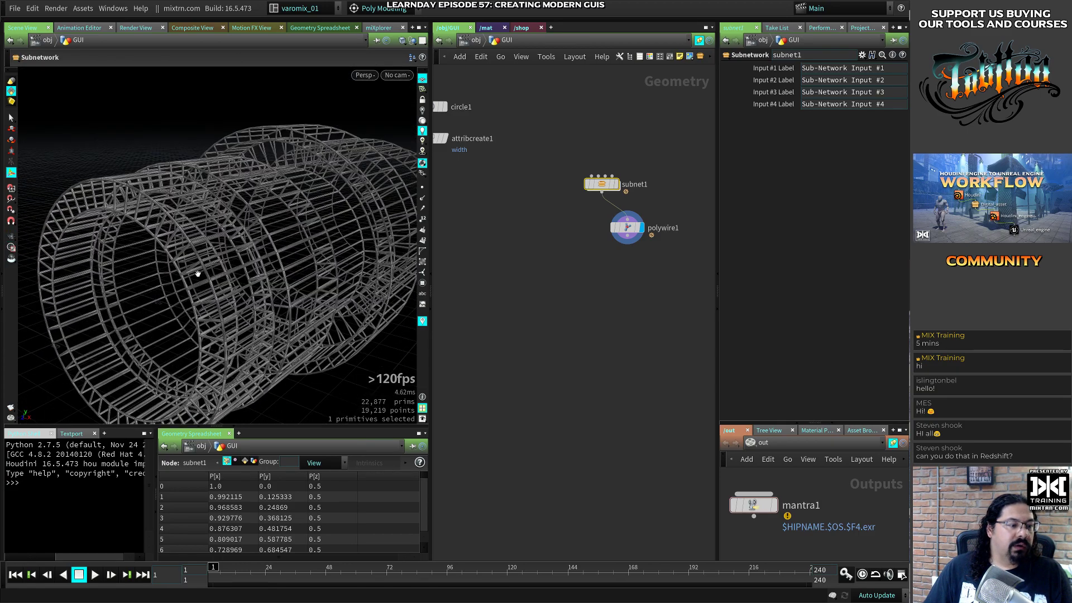
right_drag(198, 274, 279, 246)
Add a Merge node that combines the outputs of subnet1 and polywire1, and display the merged geometry
click(553, 243)
middle_drag(561, 272, 542, 244)
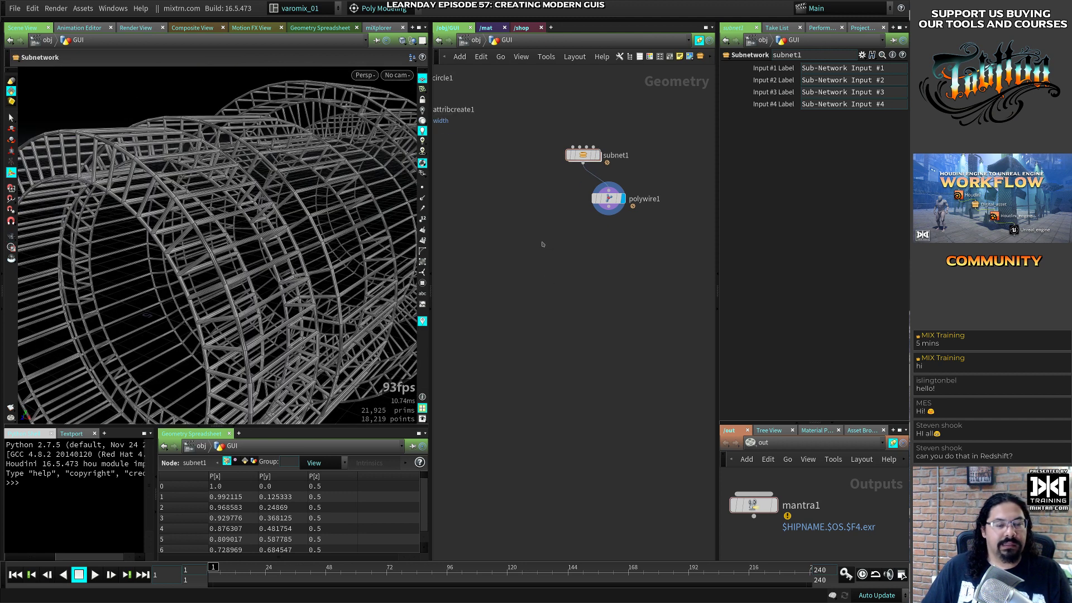
key(Tab)
text(mer)
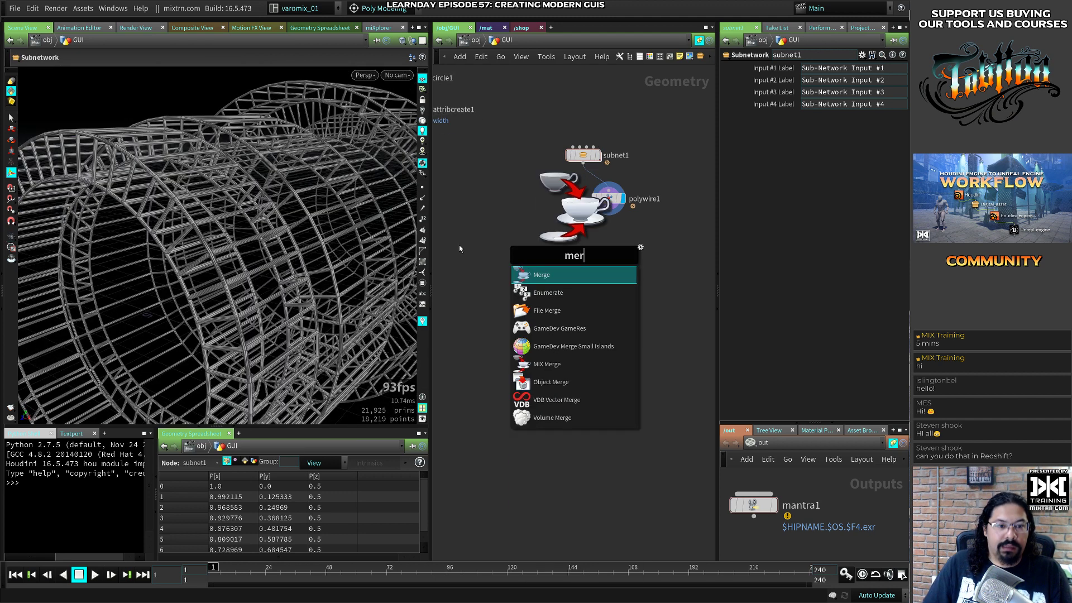
click(572, 276)
click(543, 240)
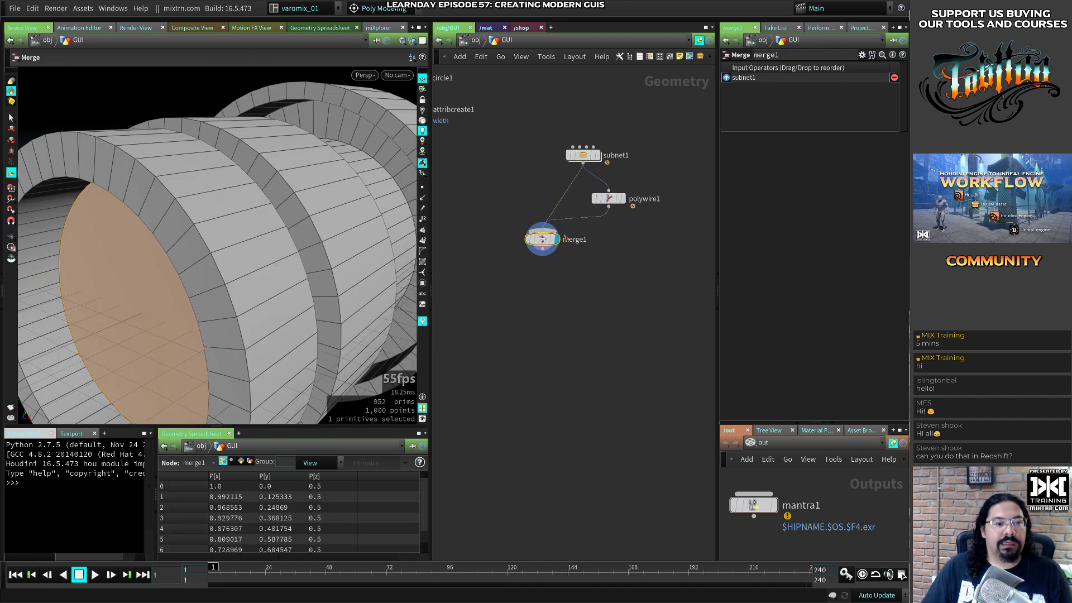
drag(542, 239, 575, 274)
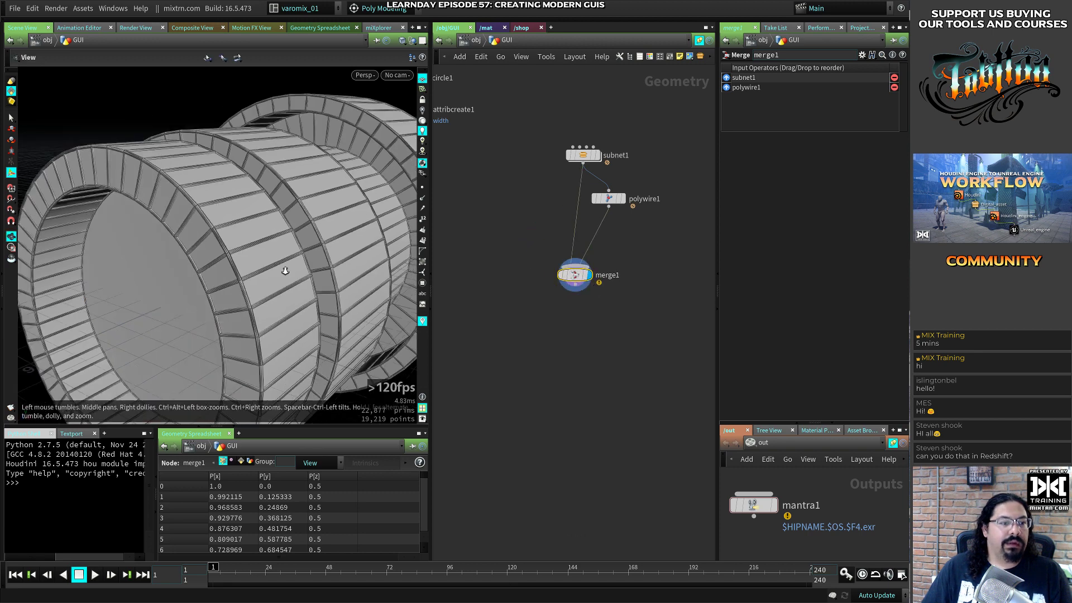
drag(285, 271, 235, 254)
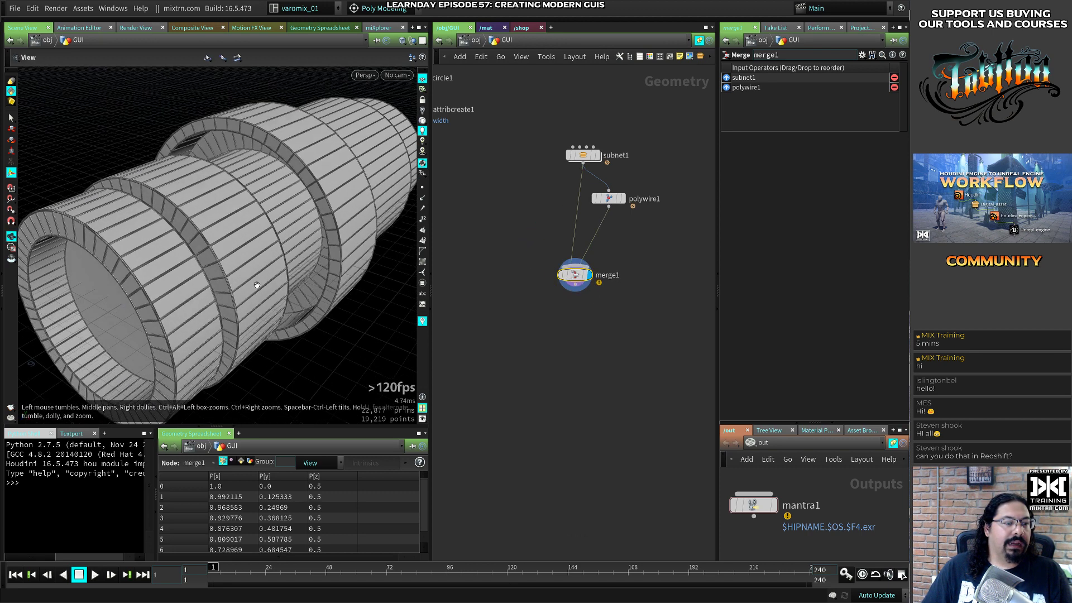
Insert a Color node between polywire1 and the merge node
click(610, 198)
key(Tab)
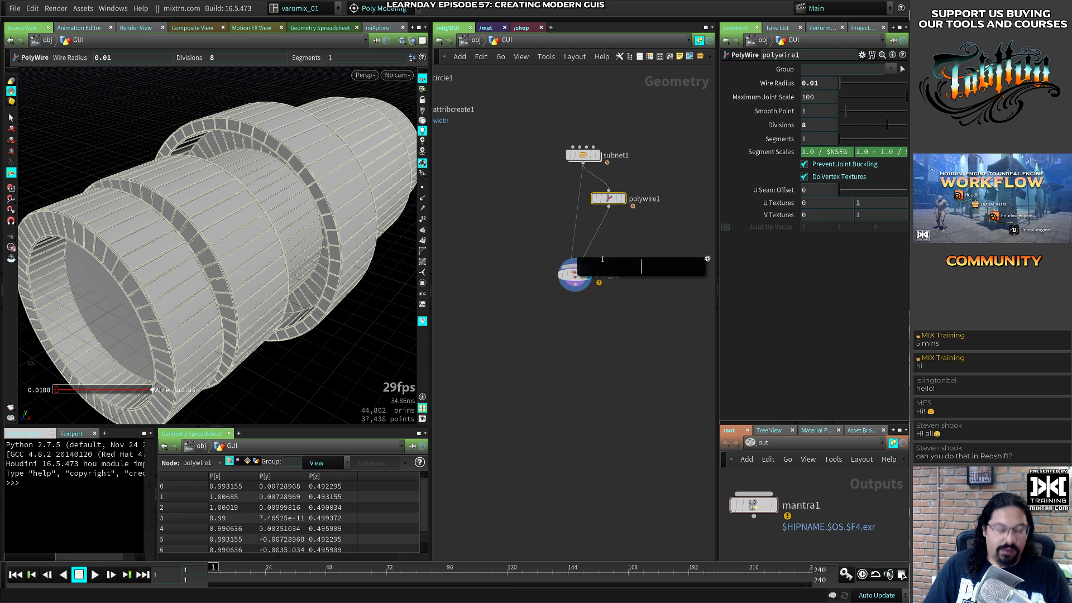
text(color)
key(Return)
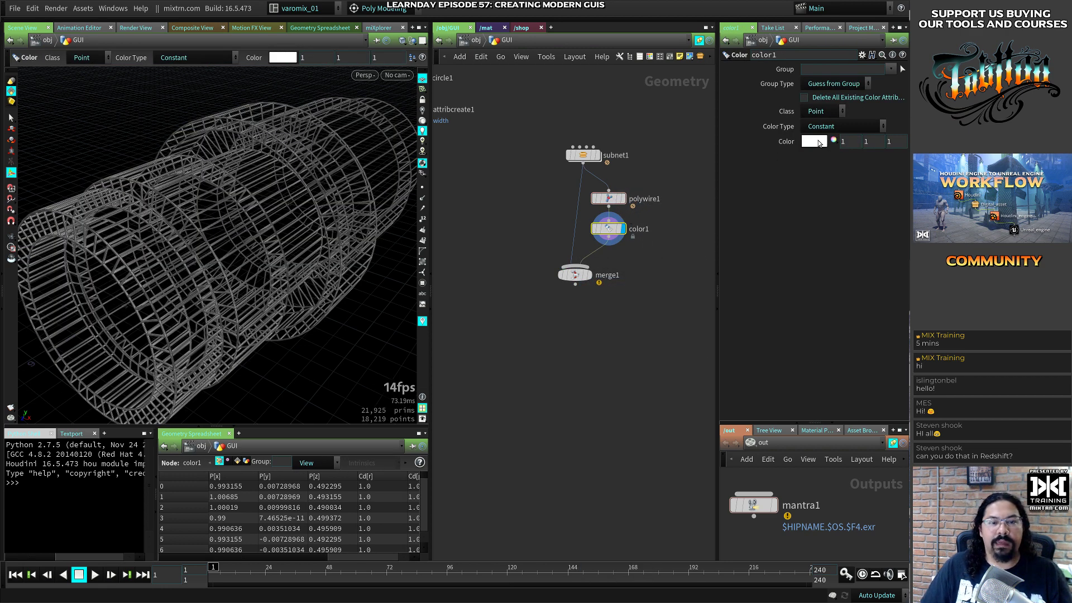
Copy the emission color from the principledshader1 material and paste it as the color1 node's color
click(484, 28)
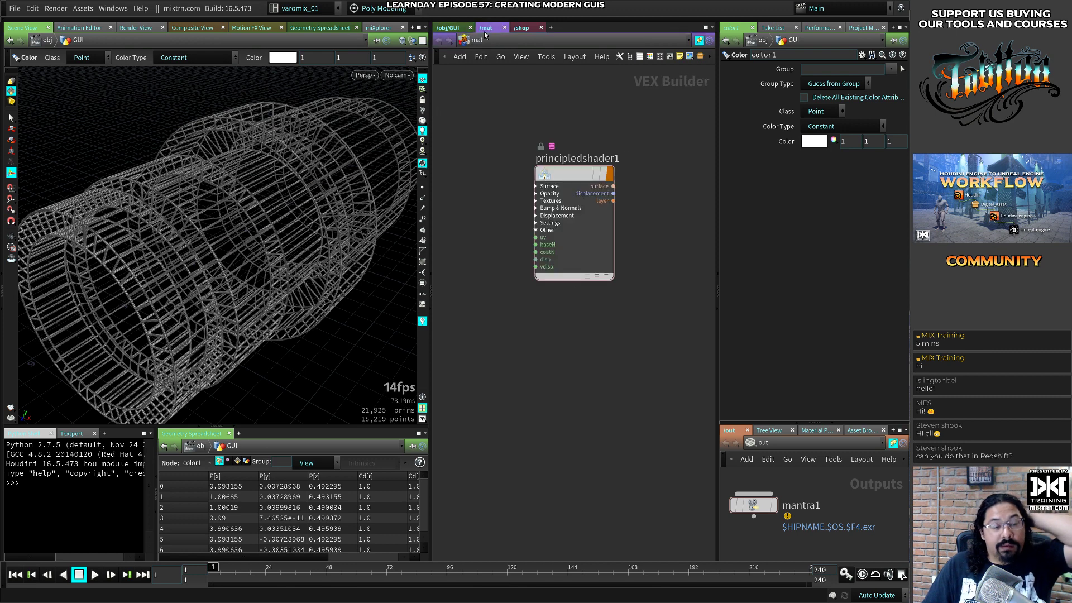
click(576, 196)
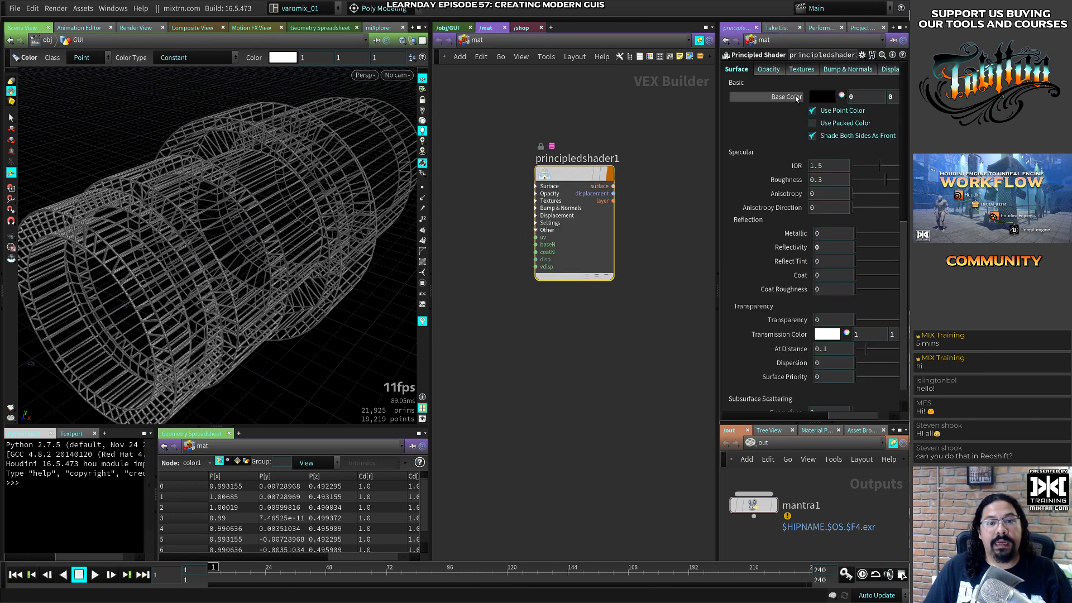
scroll(791, 224, down, 8)
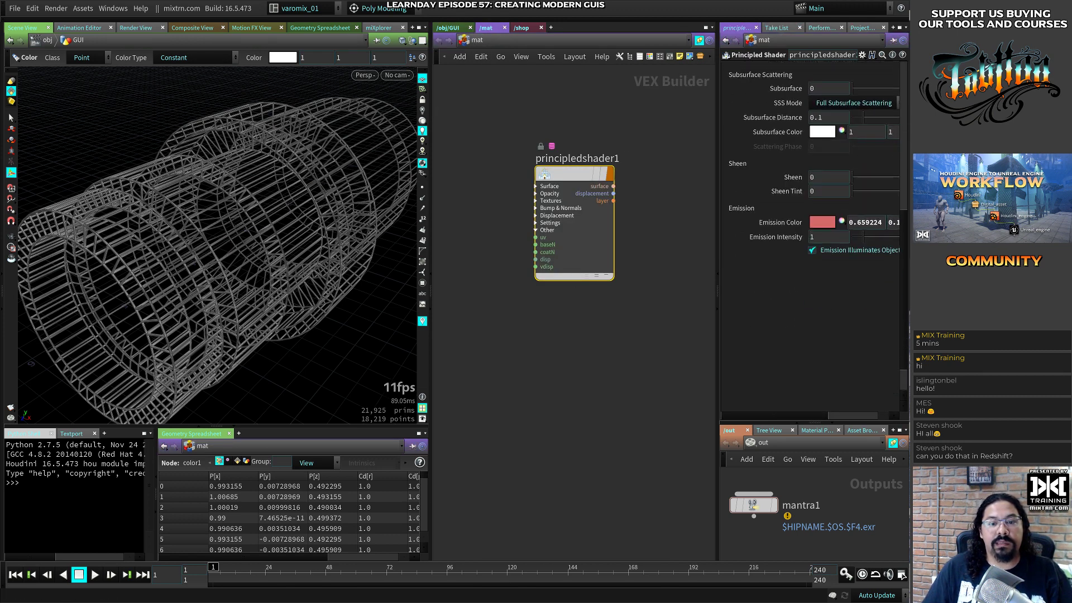
right_click(790, 225)
click(804, 293)
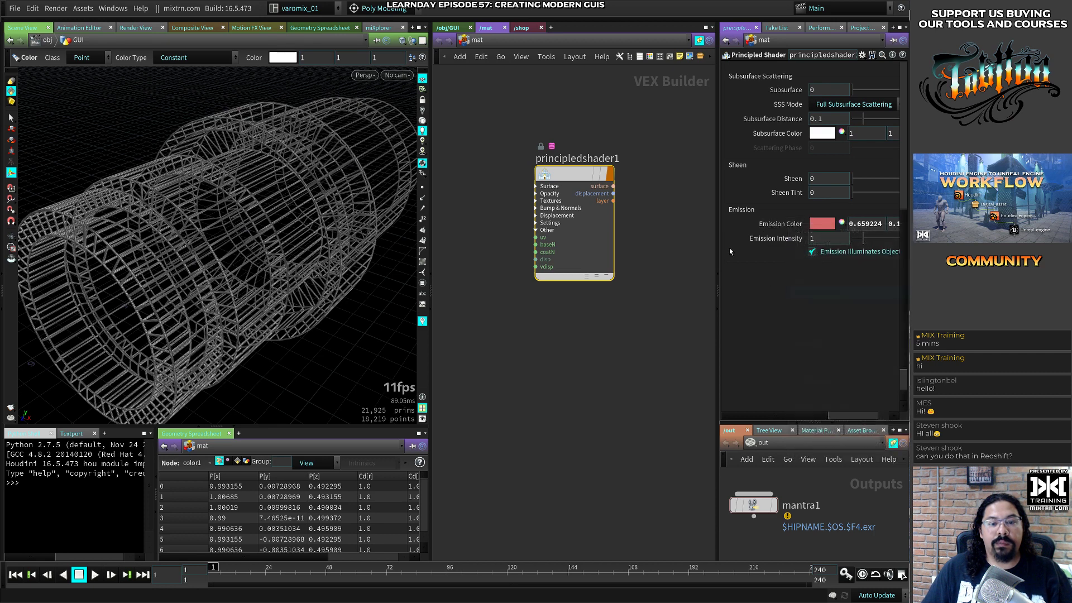
click(442, 28)
click(608, 228)
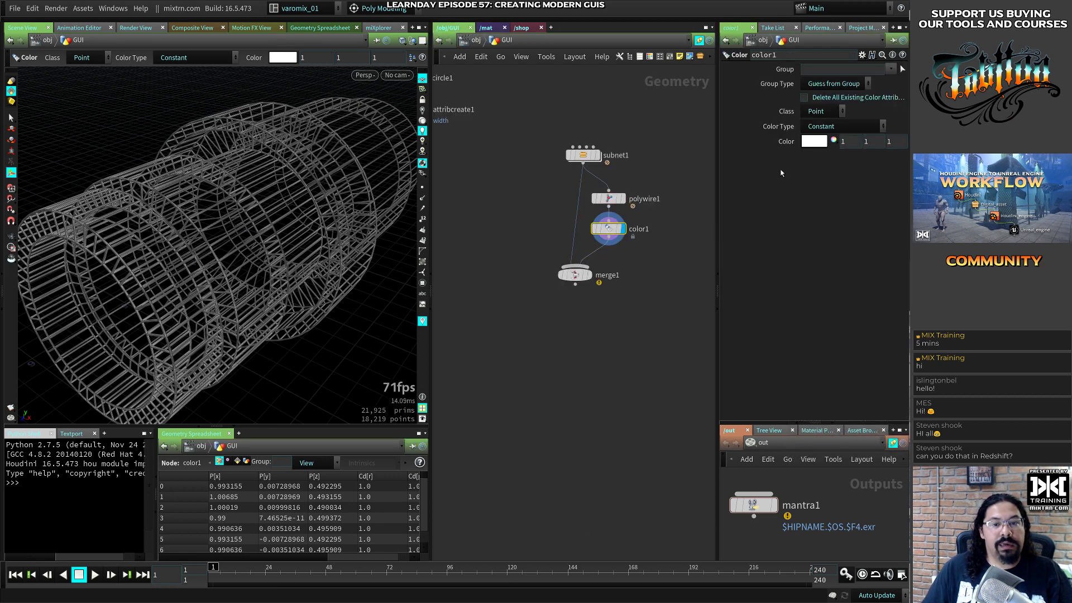
right_click(789, 143)
click(811, 225)
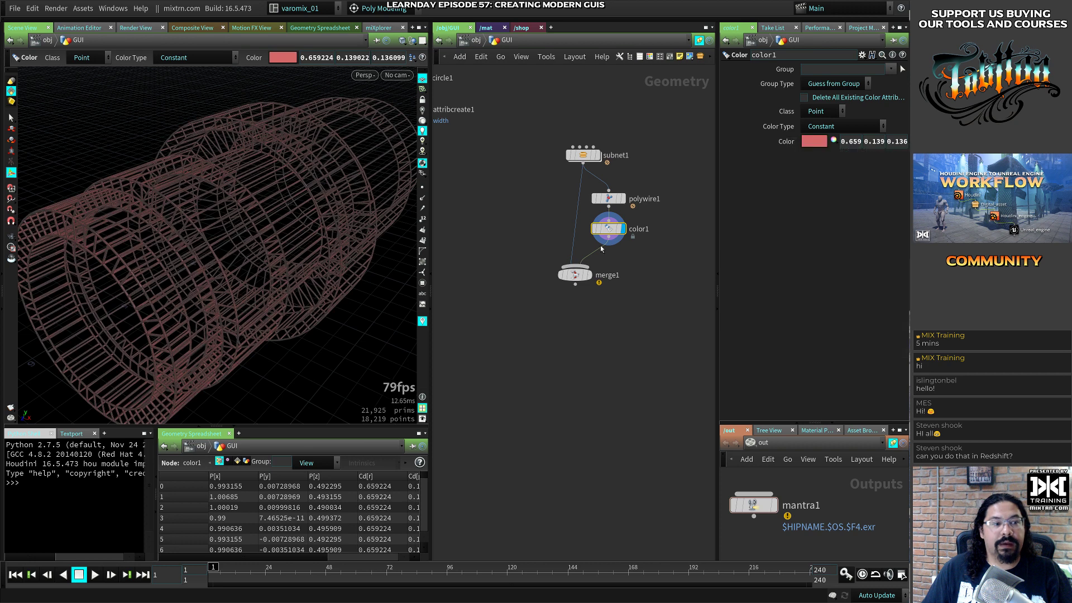
Display the merge1 output shaded without the wireframe overlay and compare it with the VEGAS reference image in the browser
click(589, 275)
click(574, 275)
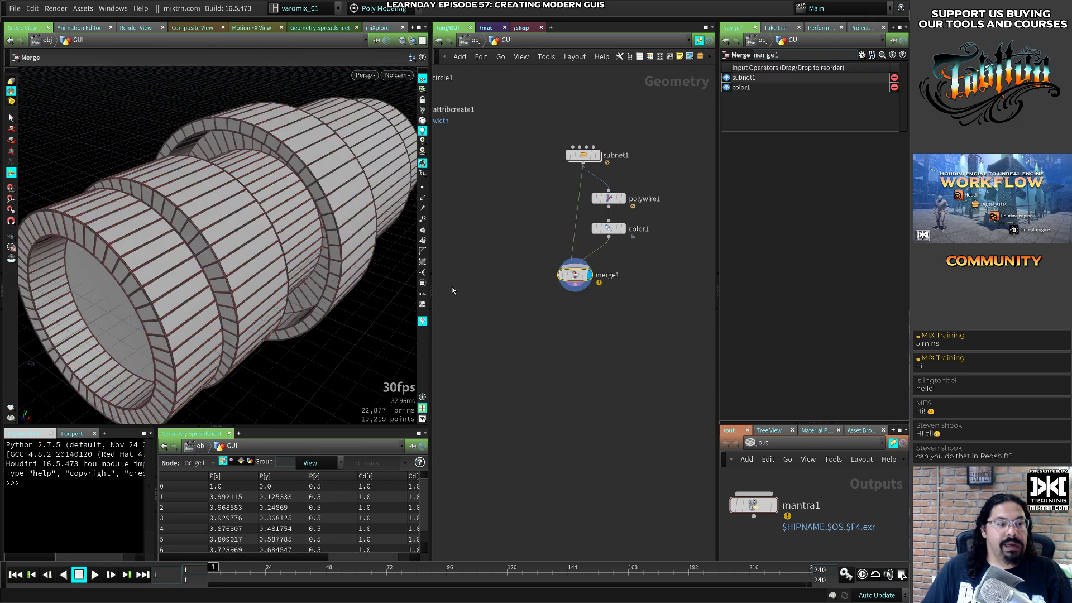
key(shift+w)
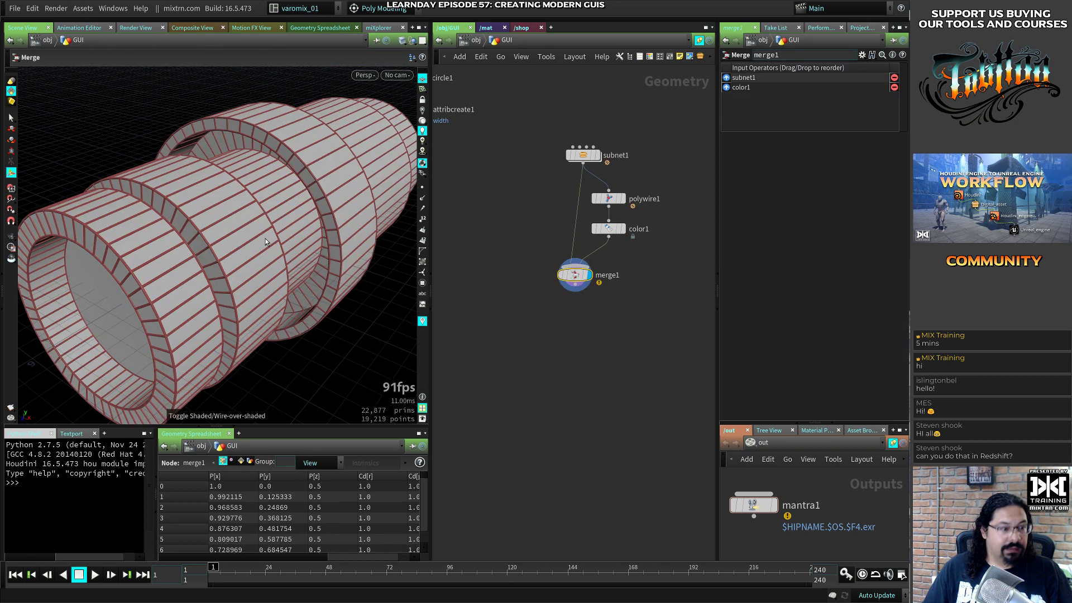
scroll(119, 225, down, 3)
mouse_move(120, 225)
alt+mouse_down()
mouse_move(92, 226)
mouse_move(103, 240)
mouse_move(128, 234)
alt+mouse_up()
key(alt+Tab)
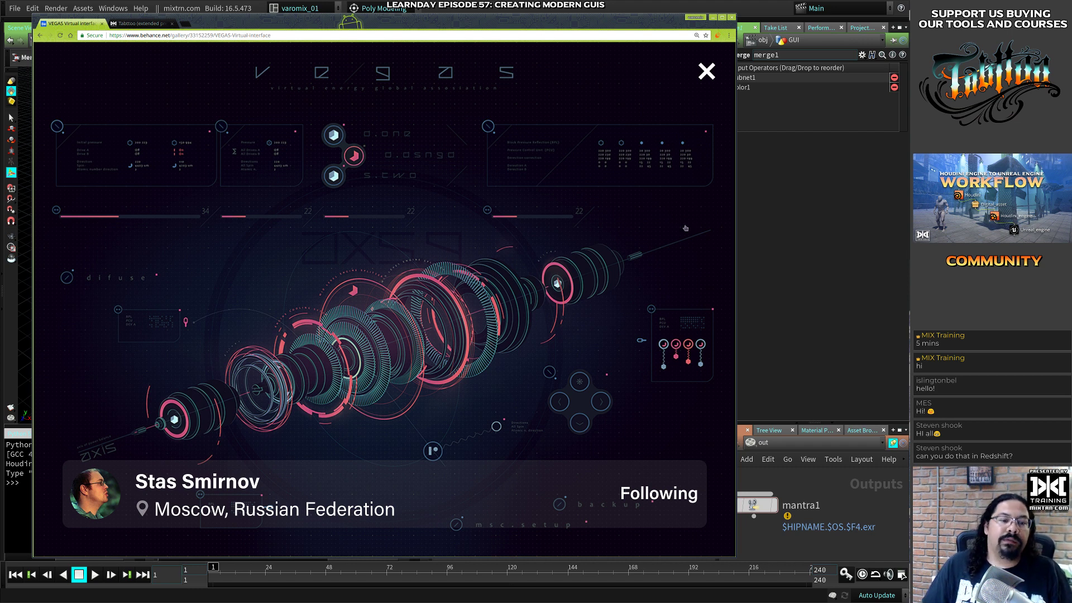
key(alt+Tab)
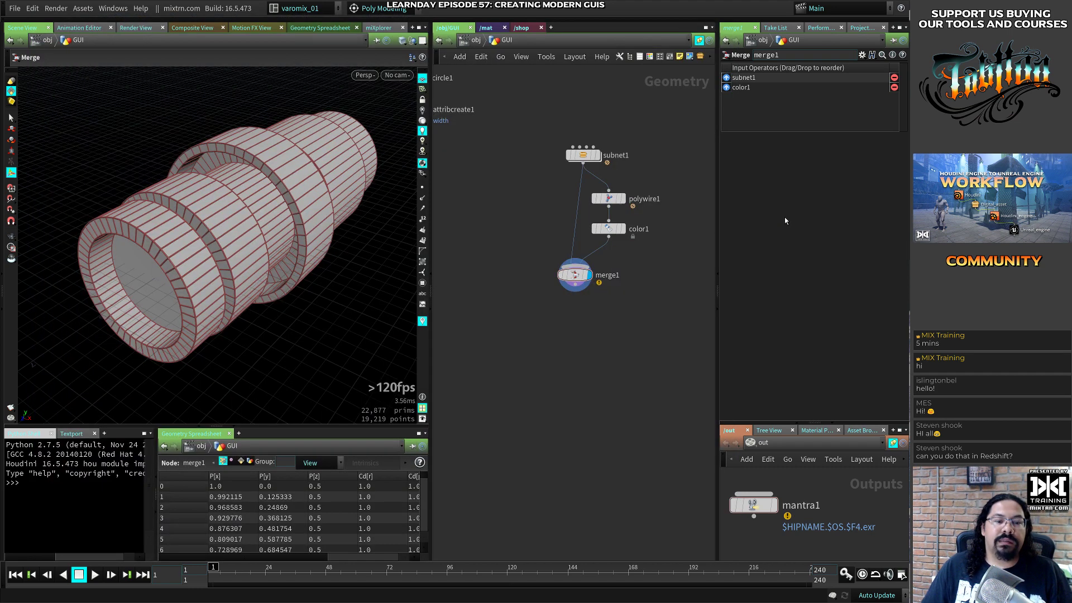
Move the subnet1 node farther above polywire1 to make room between them in the network
click(575, 275)
middle_drag(528, 211, 513, 259)
drag(570, 202, 560, 159)
scroll(583, 235, up, 3)
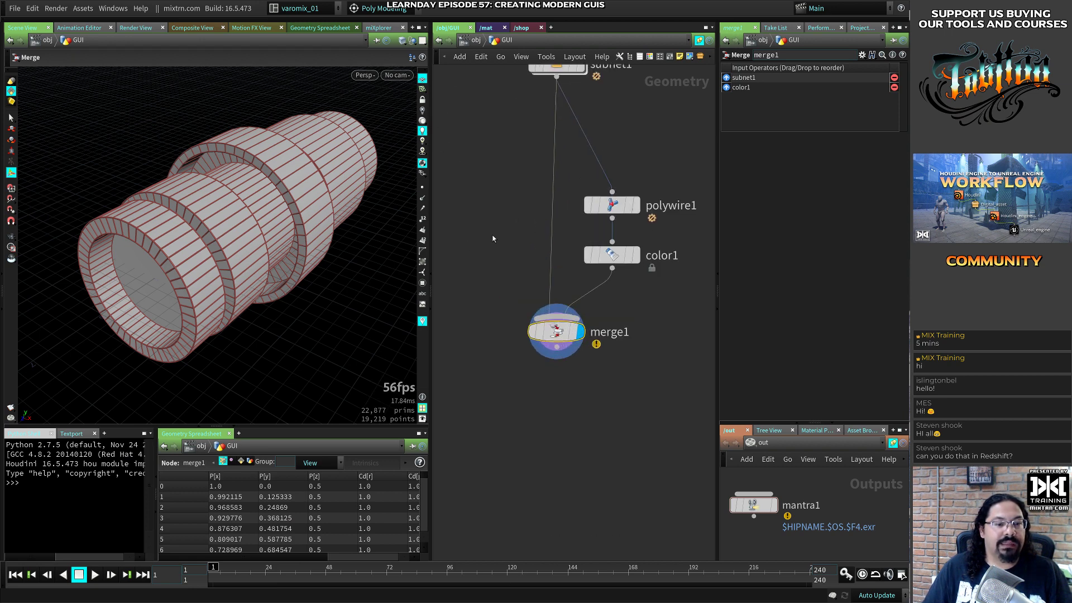
scroll(580, 223, down, 1)
scroll(580, 220, up, 1)
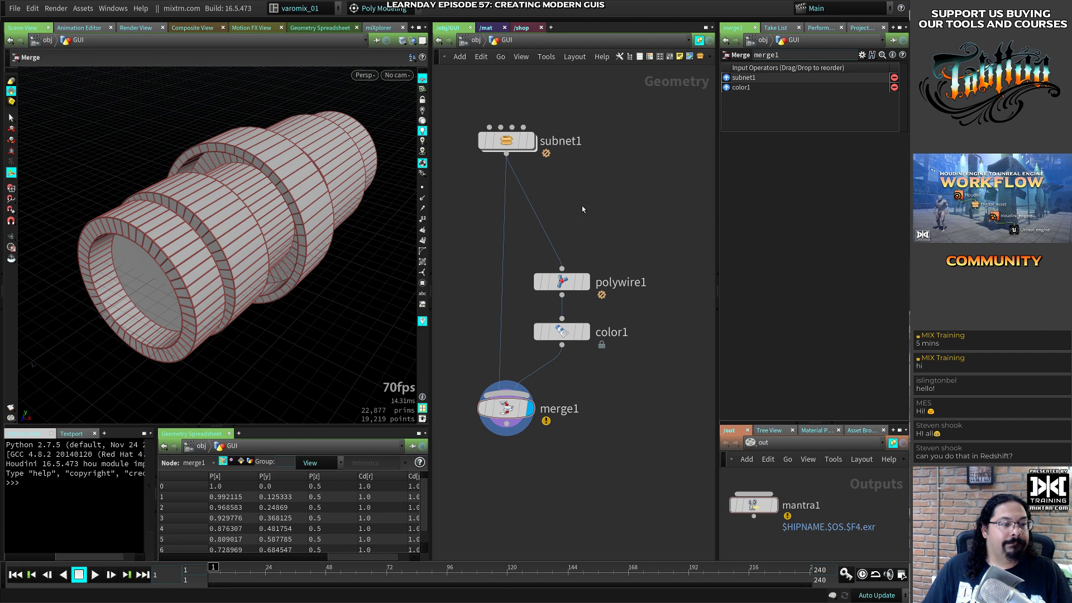
Add a Convert node beside subnet1, feed it from subnet1's output and display its result
key(Tab)
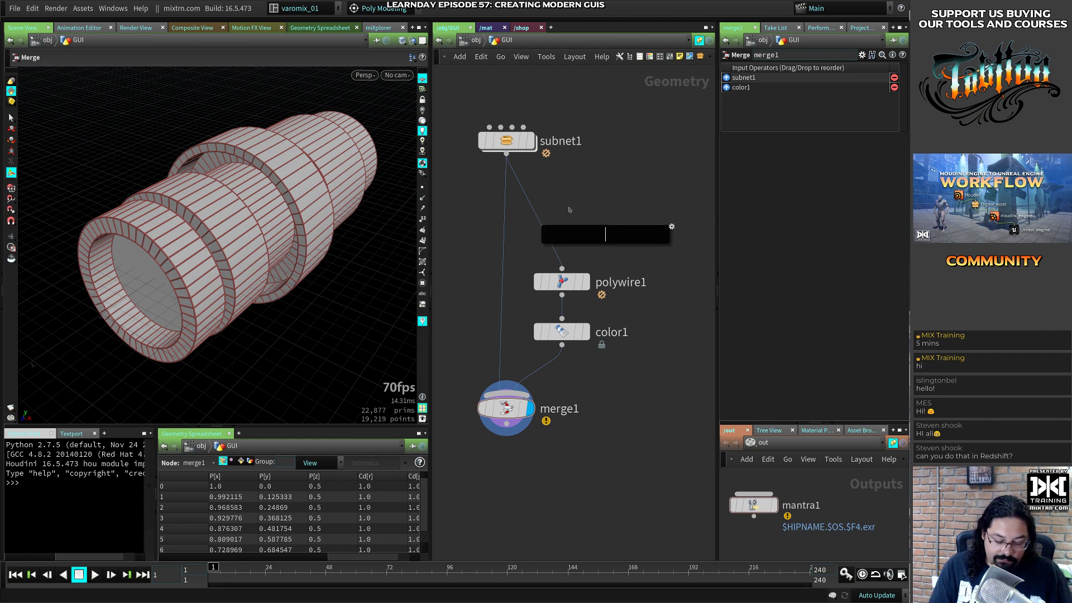
text(con)
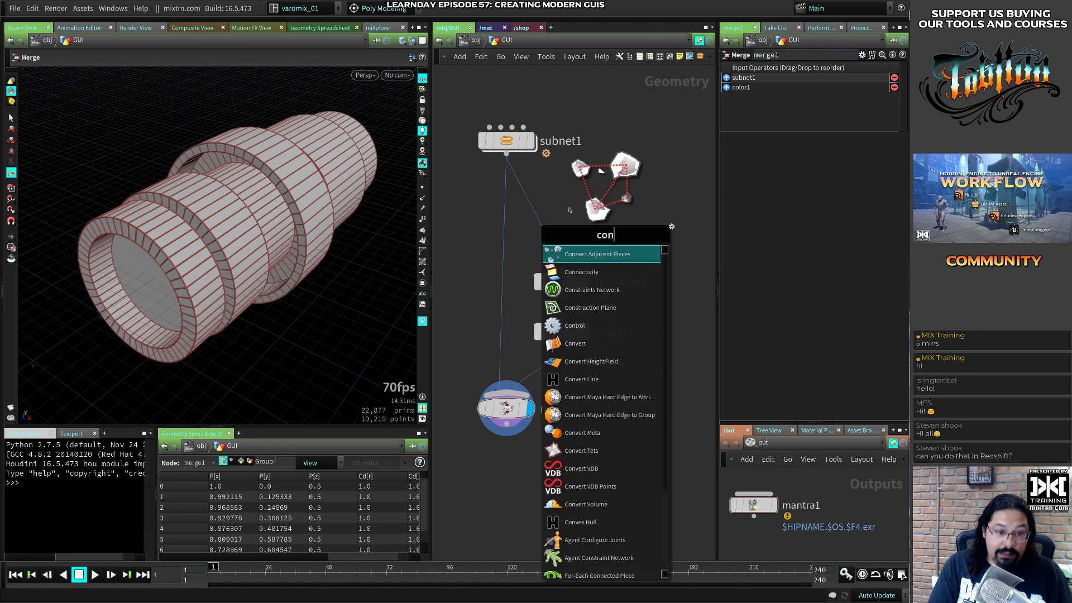
text(v)
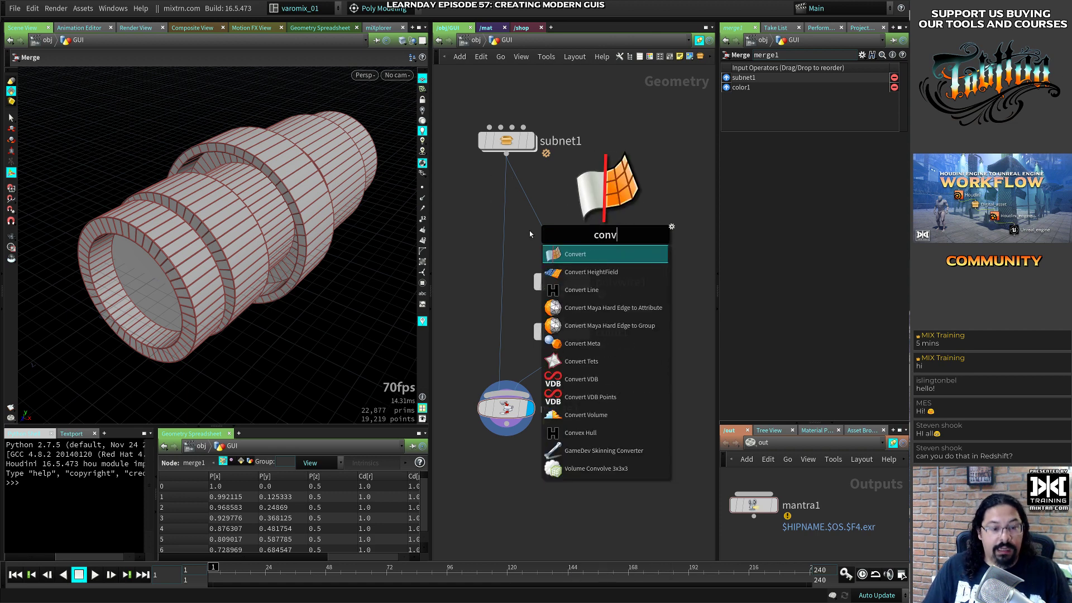
click(594, 256)
click(606, 222)
drag(506, 153, 605, 208)
drag(598, 222, 579, 201)
Try NURBS Curve as the Convert node's target type and inspect the resulting geometry up close
click(843, 103)
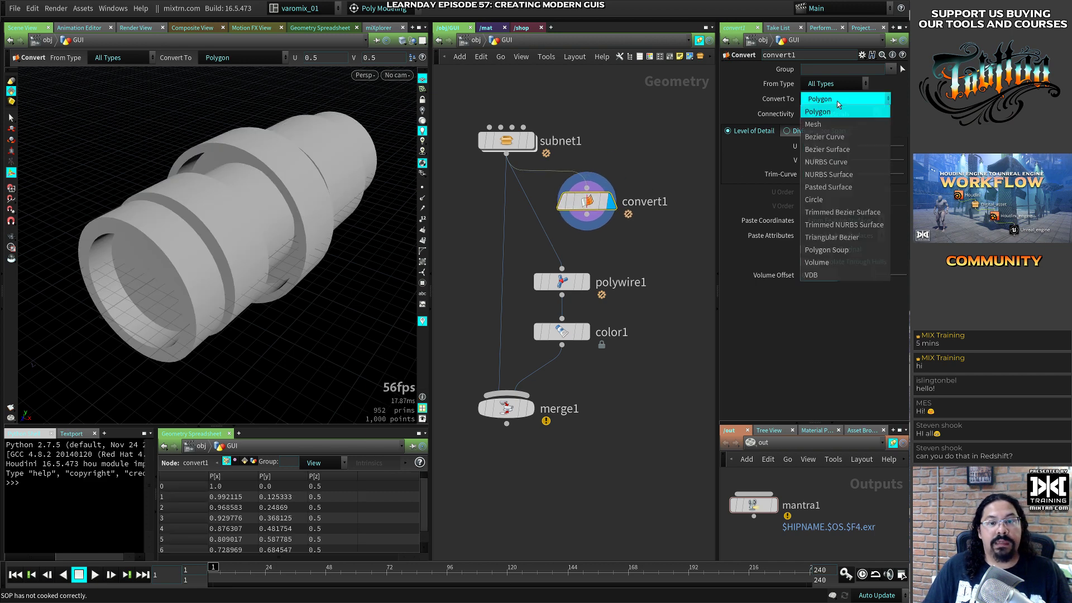
click(837, 162)
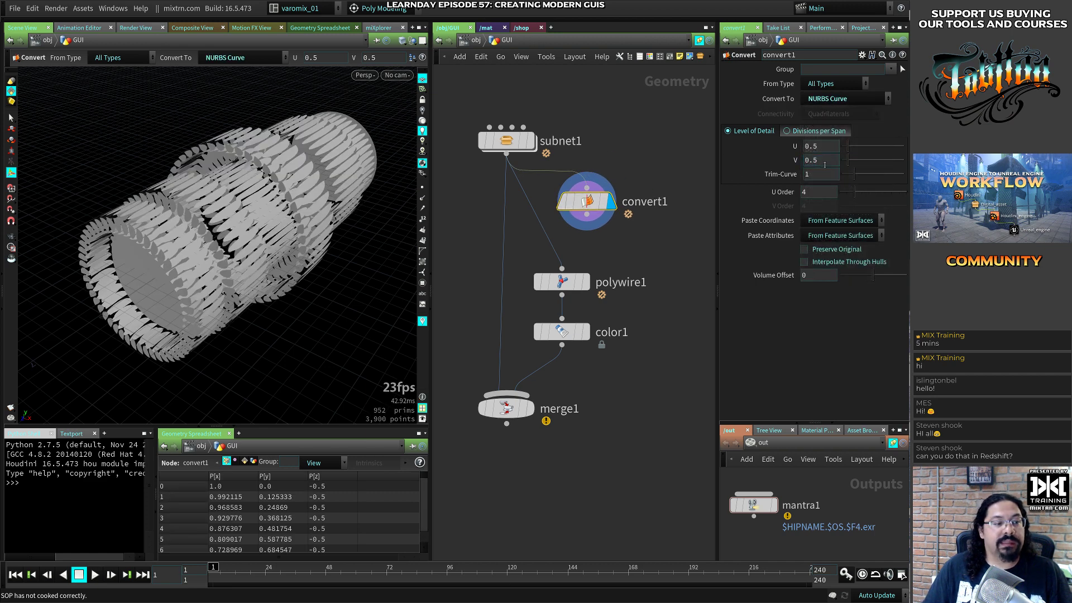
key(Escape)
drag(208, 273, 220, 220)
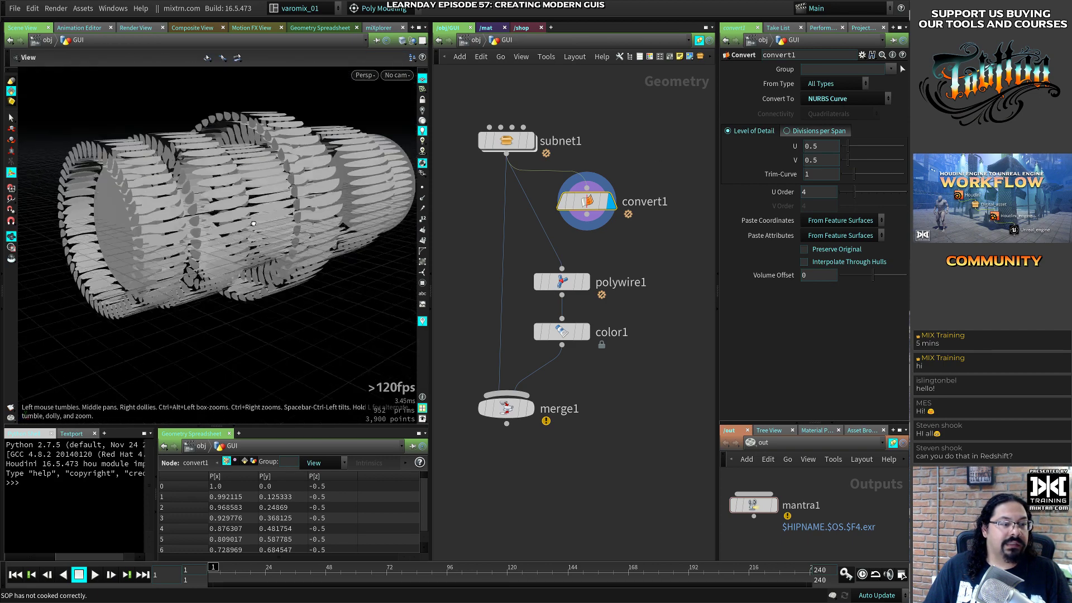
alt+right_drag(221, 220, 305, 213)
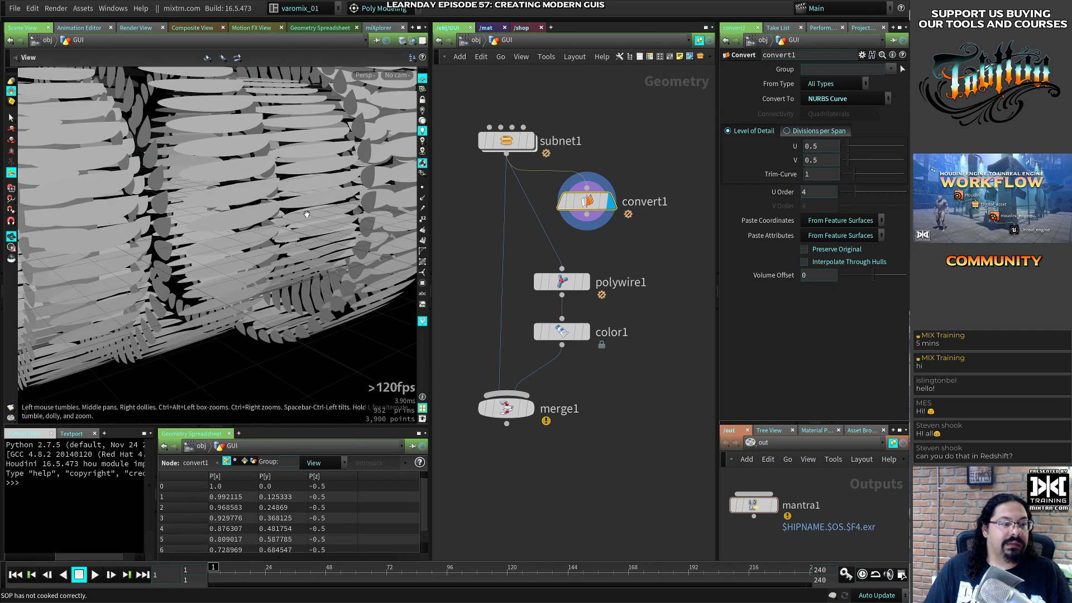
Try NURBS Surface and Circle as the Convert node's target types and inspect the geometry
click(842, 109)
click(823, 162)
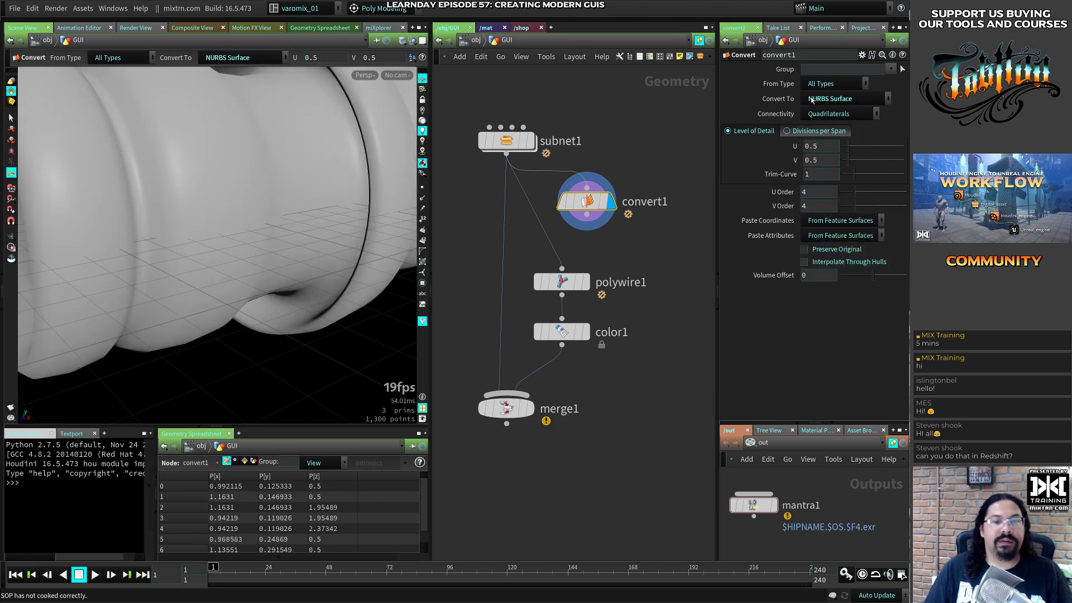
click(843, 98)
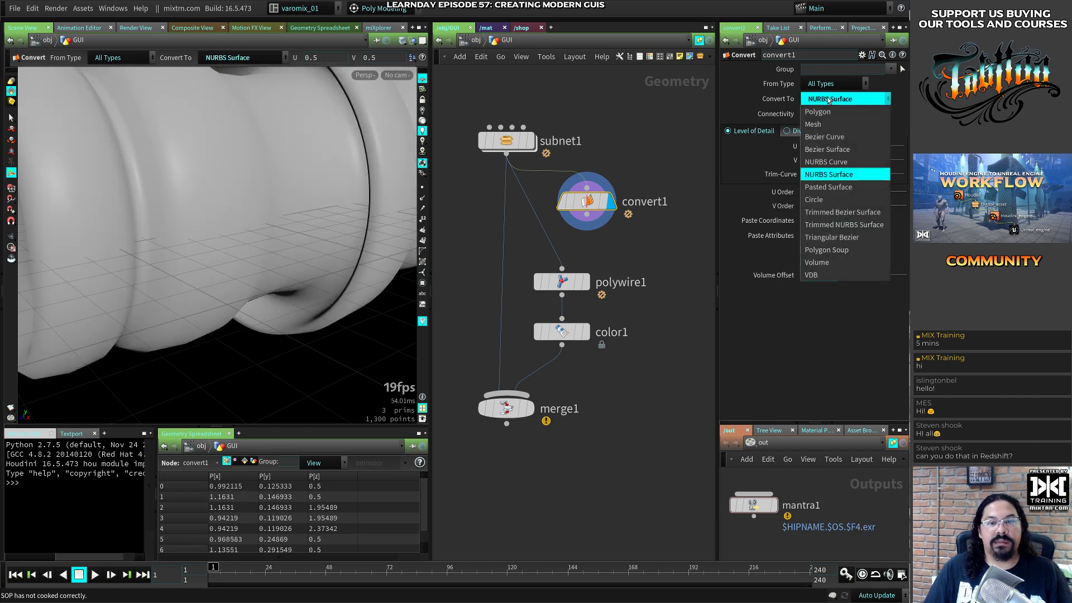
click(821, 199)
alt+drag(313, 237, 223, 258)
key(Escape)
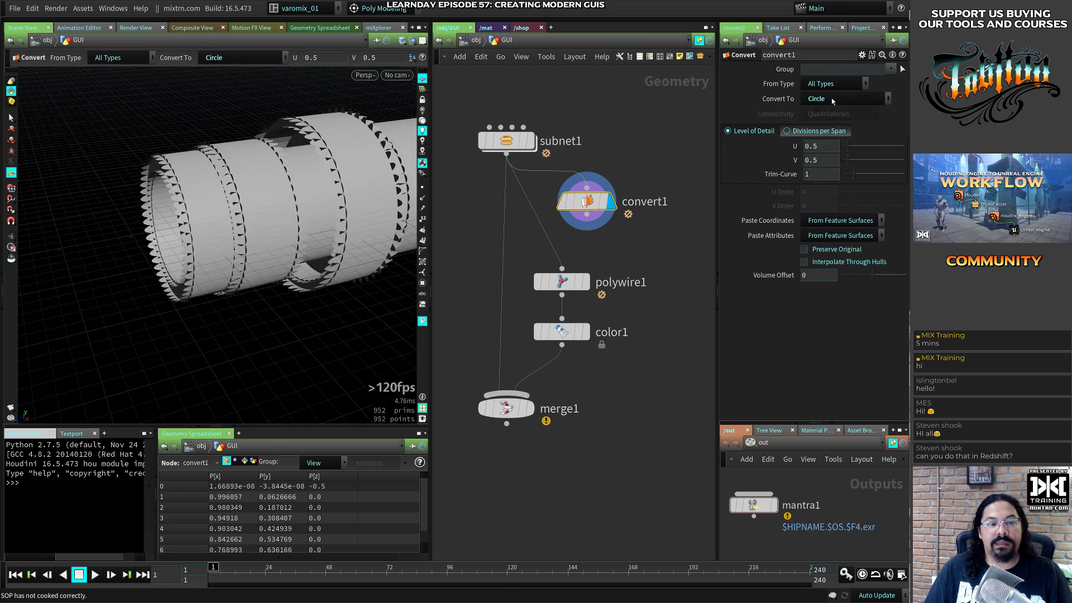
alt+drag(290, 226, 262, 249)
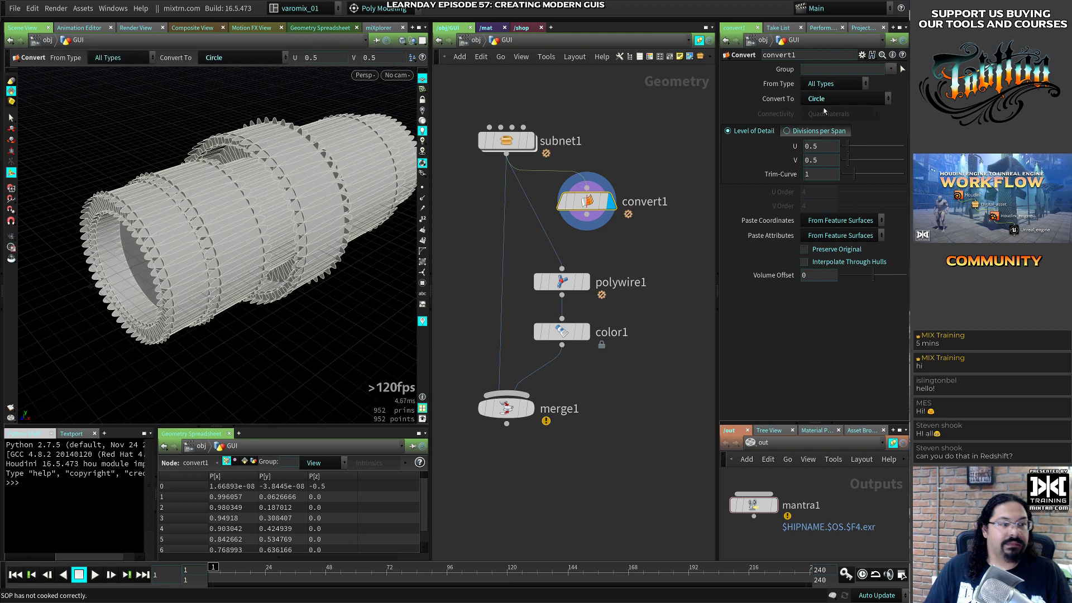
Convert the geometry to NURBS Surface with Interpolate Through Hulls enabled
click(831, 100)
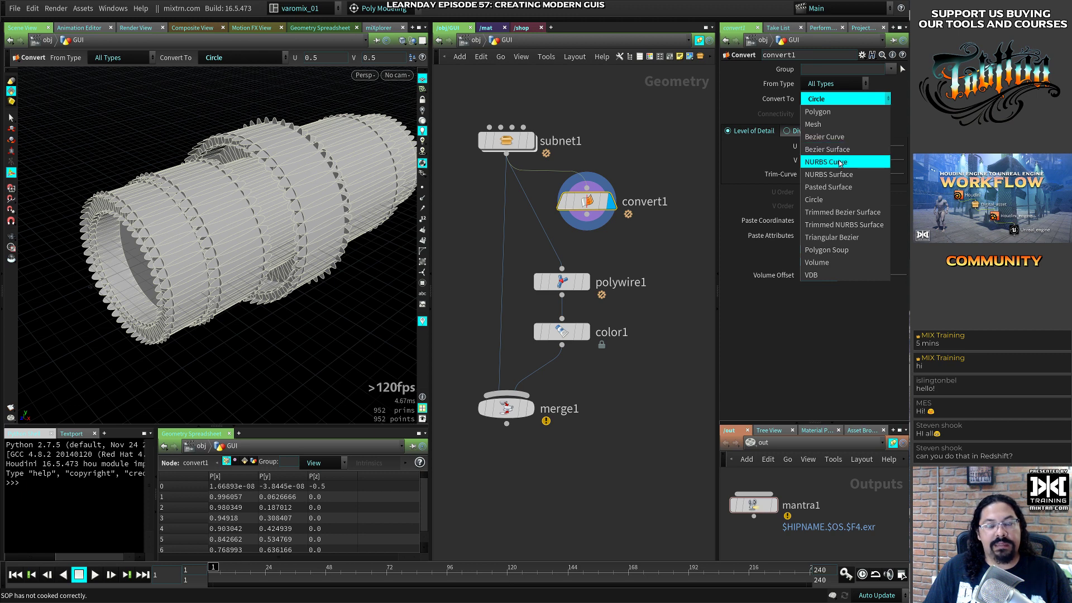
click(834, 175)
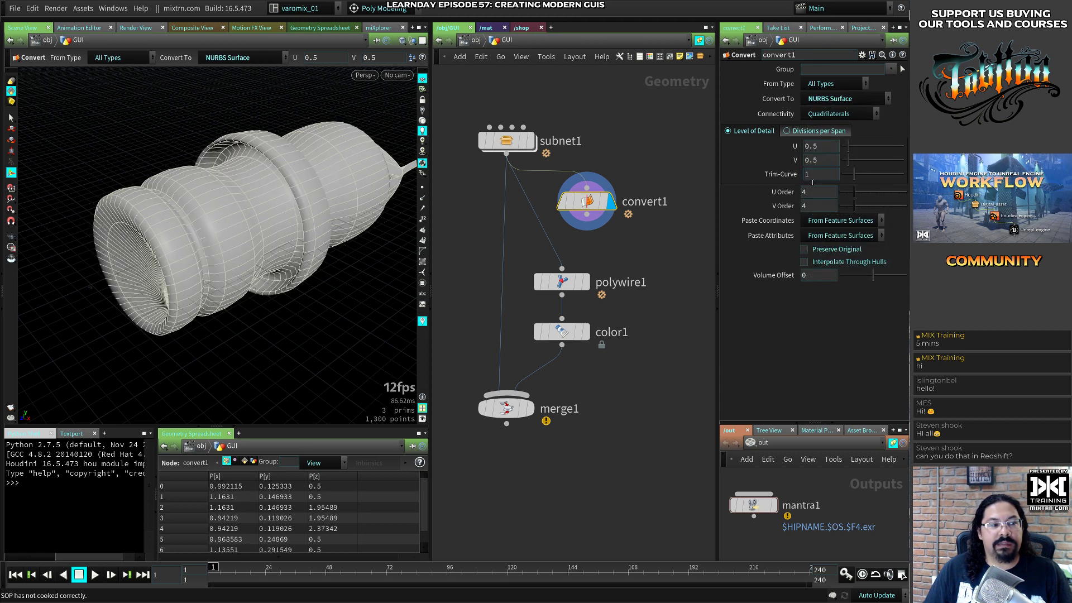
click(837, 262)
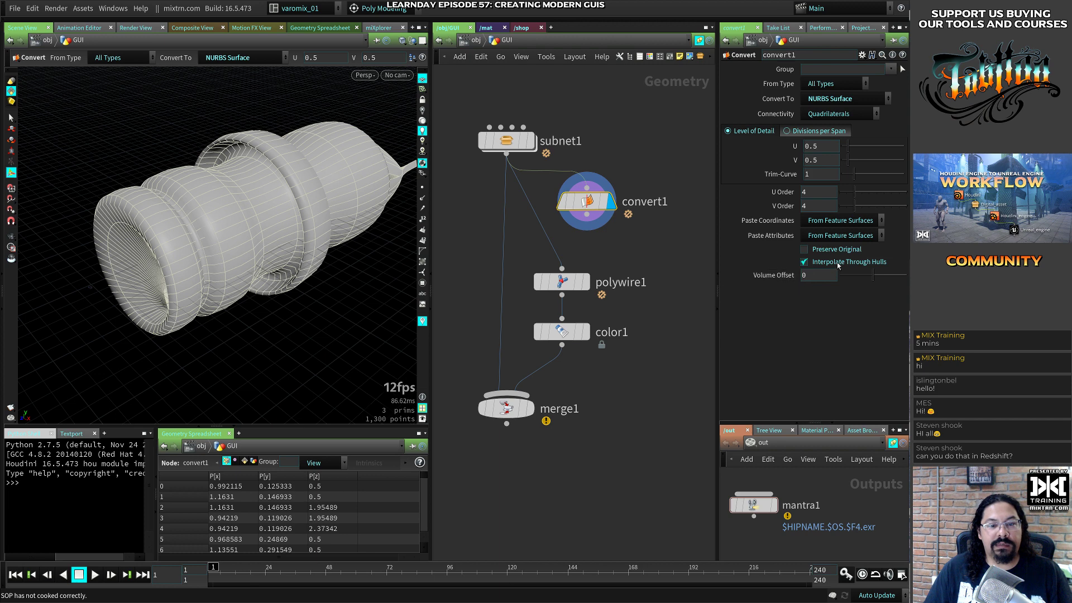
alt+drag(250, 226, 209, 201)
Try Rows for the Convert node's connectivity, and settle on Columns
click(835, 115)
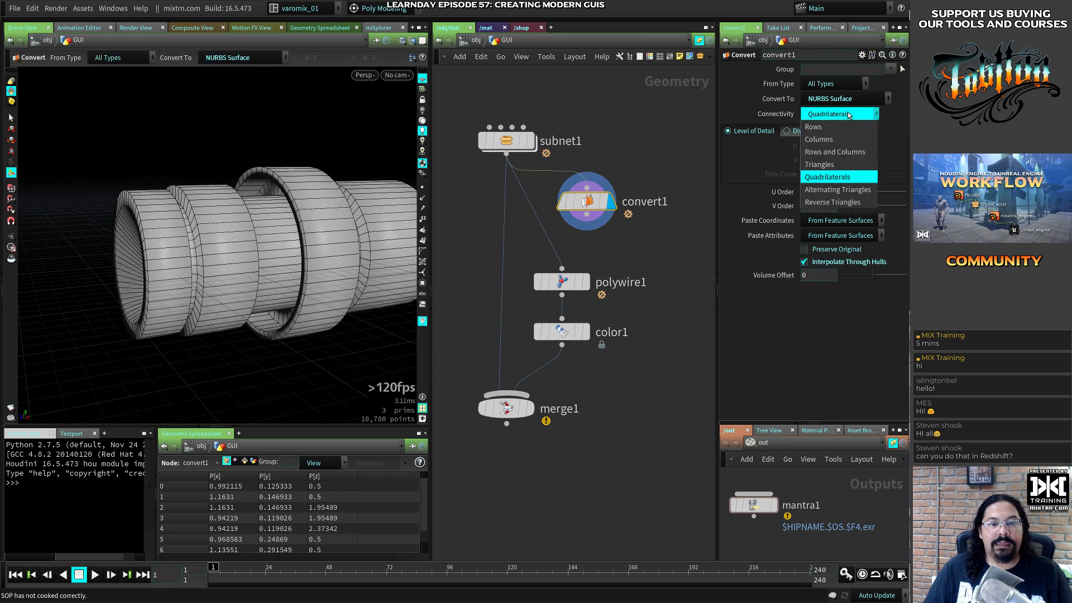
click(840, 134)
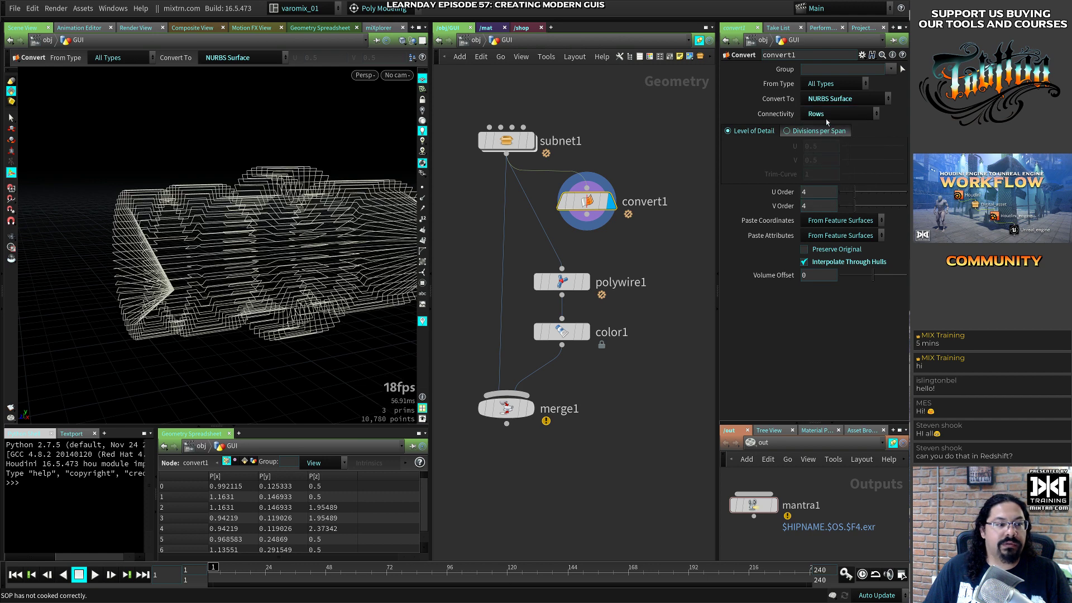
click(833, 113)
click(827, 141)
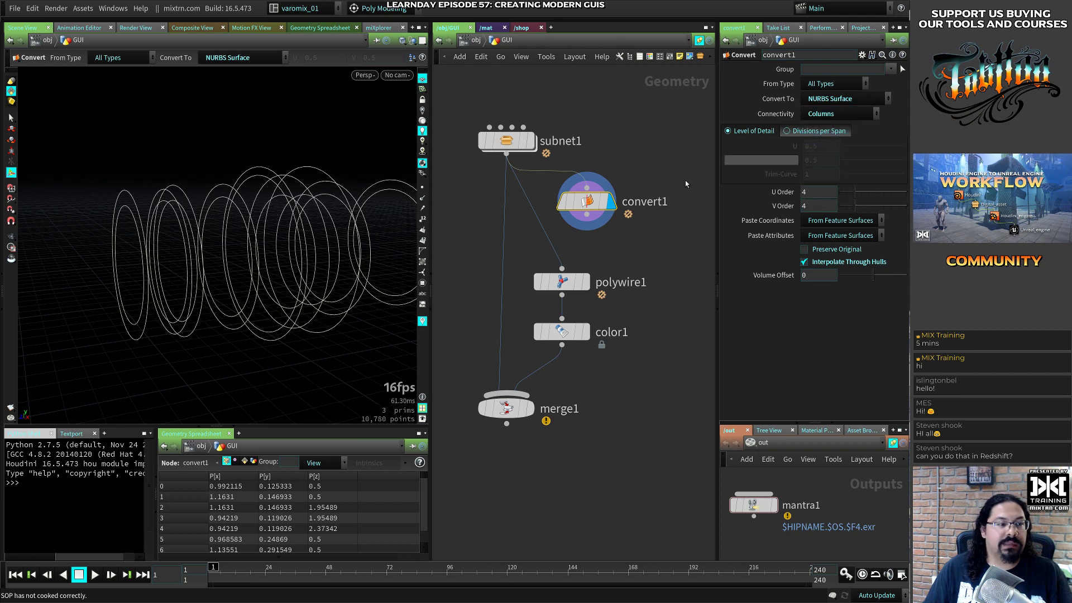
Display the geometry's points in the viewport and set the Convert node's U Order and V Order to 2
alt+drag(244, 206, 284, 261)
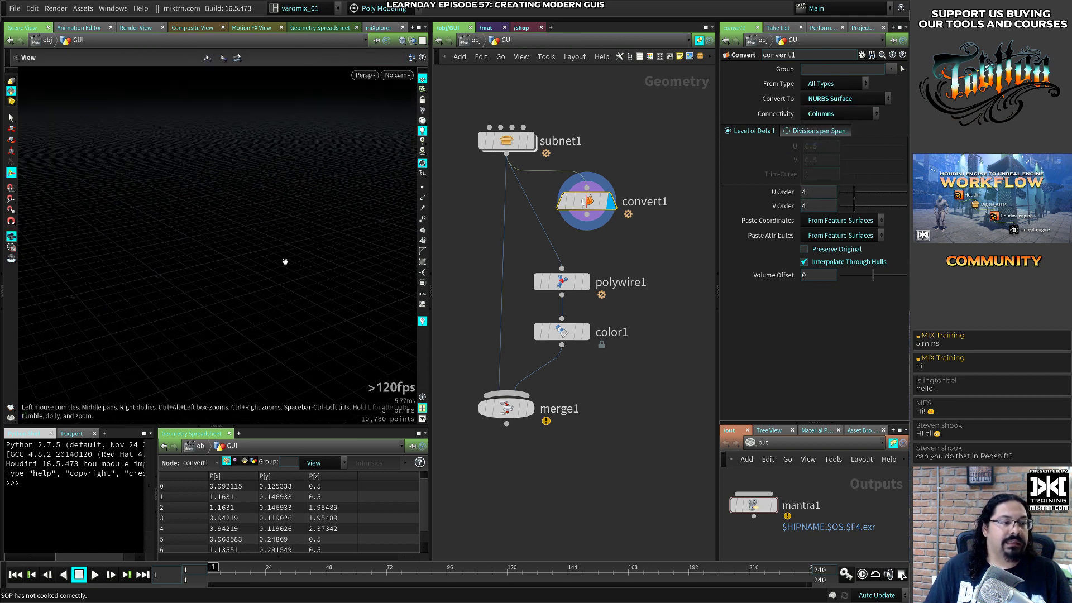
click(422, 188)
alt+drag(280, 256, 272, 252)
alt+right_drag(272, 251, 235, 240)
alt+drag(235, 241, 233, 272)
mouse_move(245, 263)
alt+mouse_down()
mouse_move(235, 256)
mouse_move(245, 252)
alt+mouse_up()
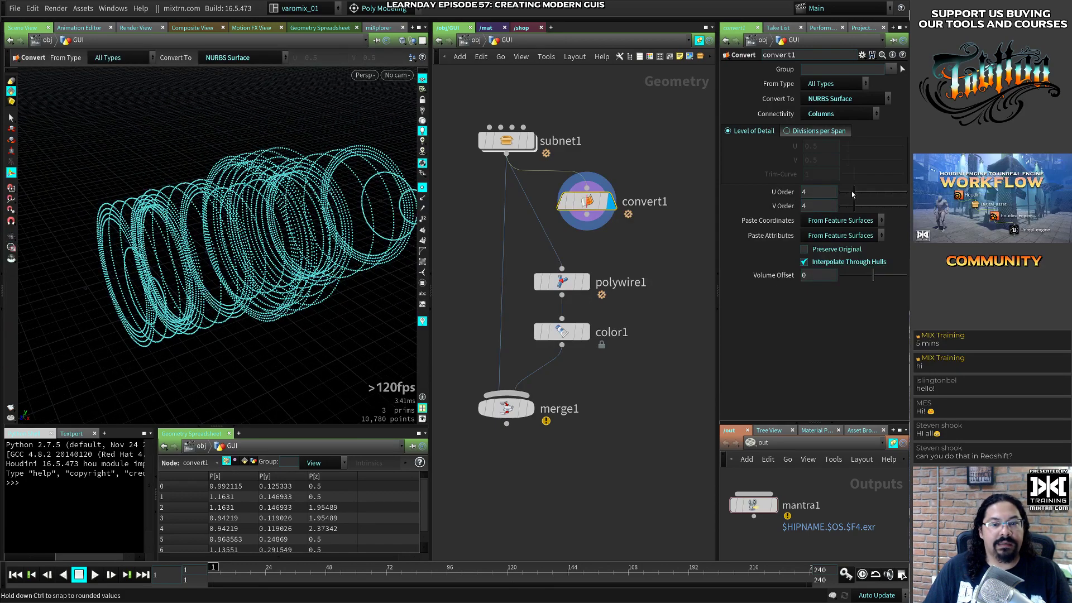
drag(851, 191, 825, 214)
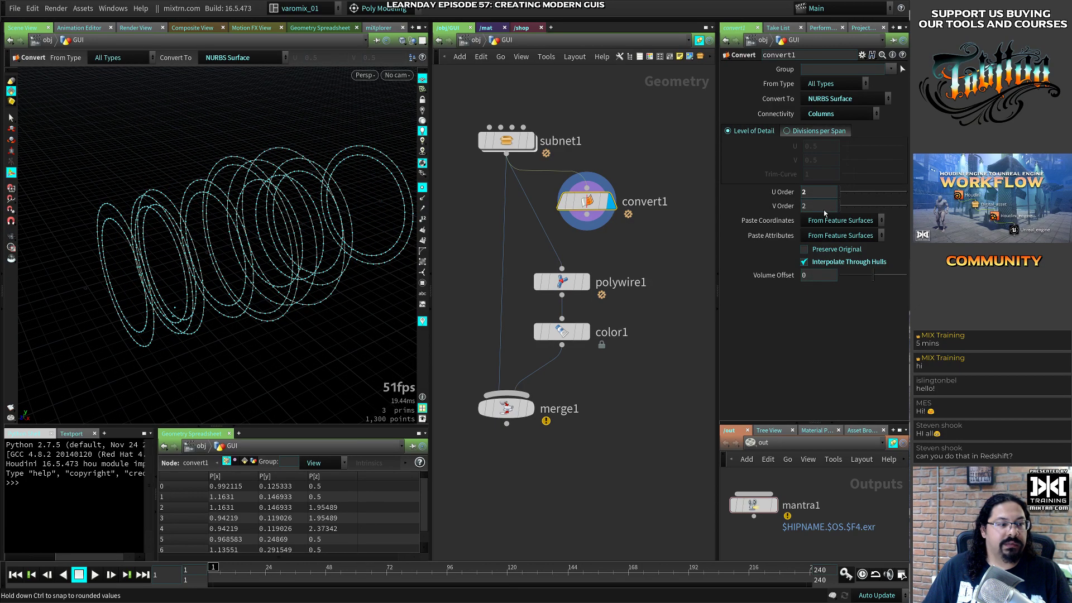
mouse_move(224, 254)
alt+mouse_down()
mouse_move(239, 246)
mouse_move(254, 259)
alt+mouse_up()
Move convert1 out beside polywire1, detach its input and reconnect it to subnet1's output
drag(586, 201, 618, 205)
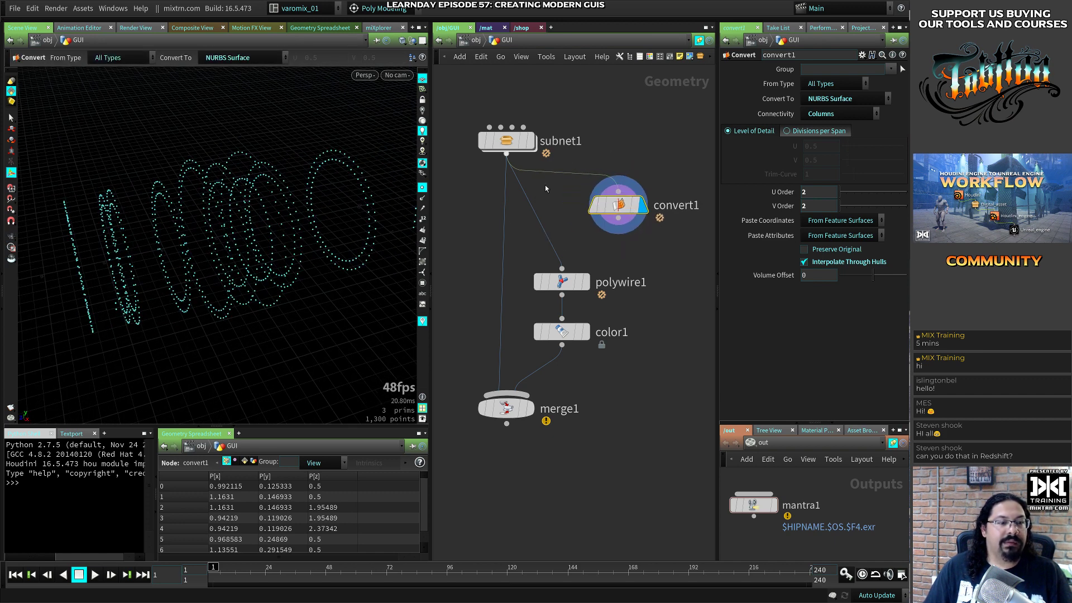
middle_drag(606, 249, 526, 212)
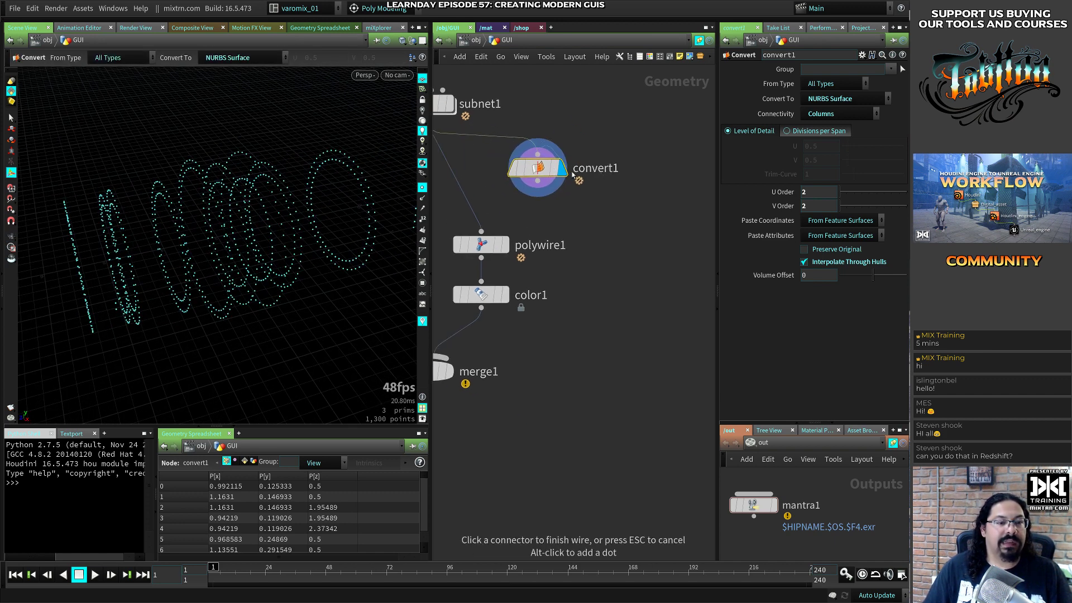
click(627, 203)
drag(536, 168, 615, 231)
middle_drag(495, 161, 534, 158)
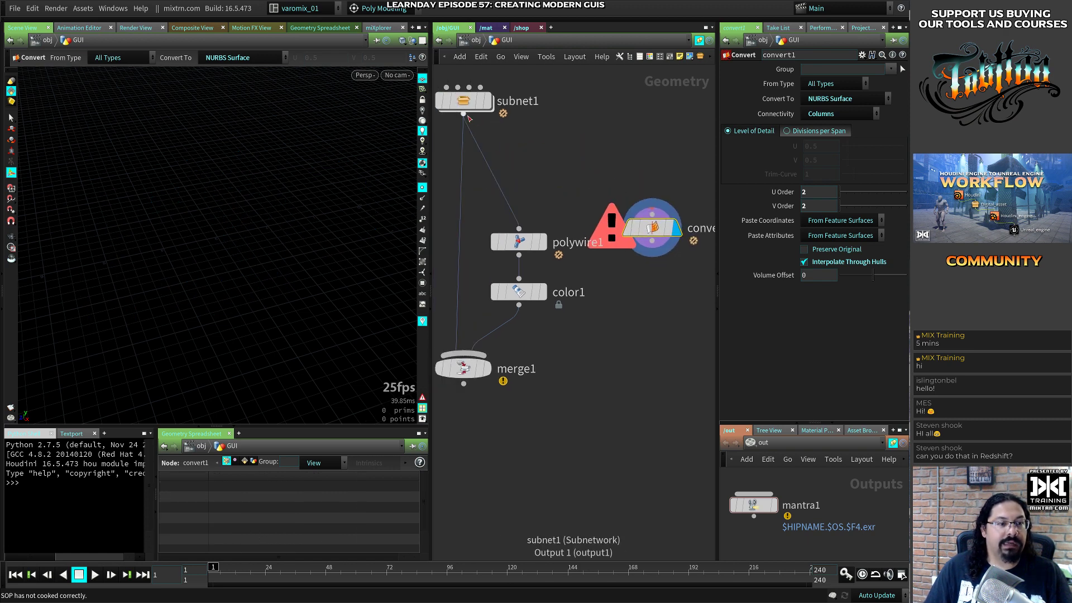
drag(466, 116, 662, 240)
mouse_move(283, 241)
alt+mouse_down()
mouse_move(320, 241)
mouse_move(279, 237)
alt+mouse_up()
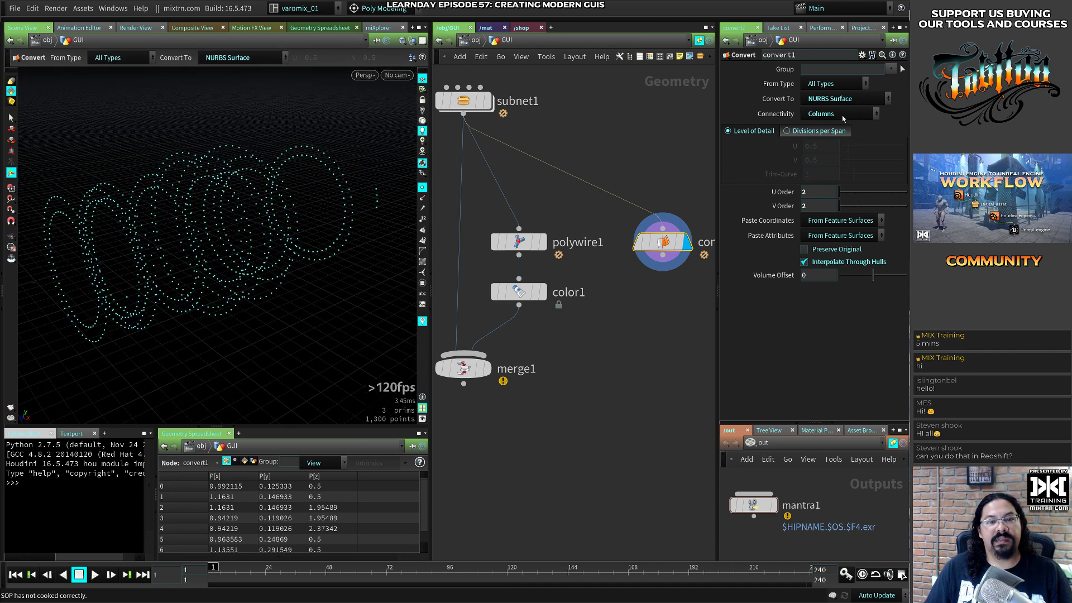
Turn on subnet1's template display so its wireframe overlays the converted rings
mouse_move(215, 250)
alt+mouse_down()
mouse_move(249, 258)
mouse_move(177, 230)
mouse_move(172, 245)
mouse_move(227, 242)
alt+mouse_up()
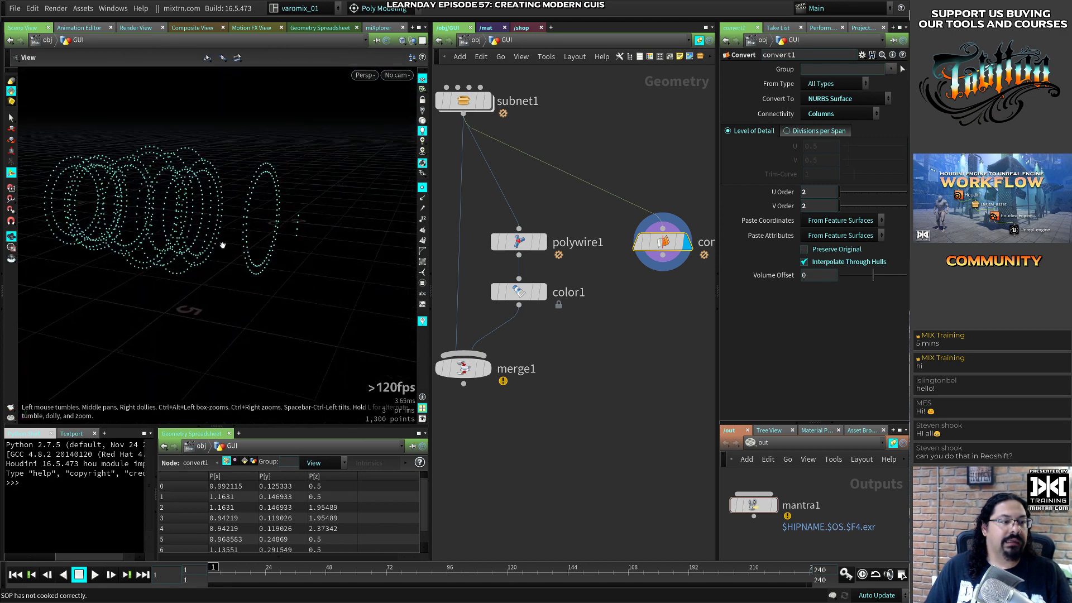
alt+drag(318, 176, 371, 183)
click(481, 101)
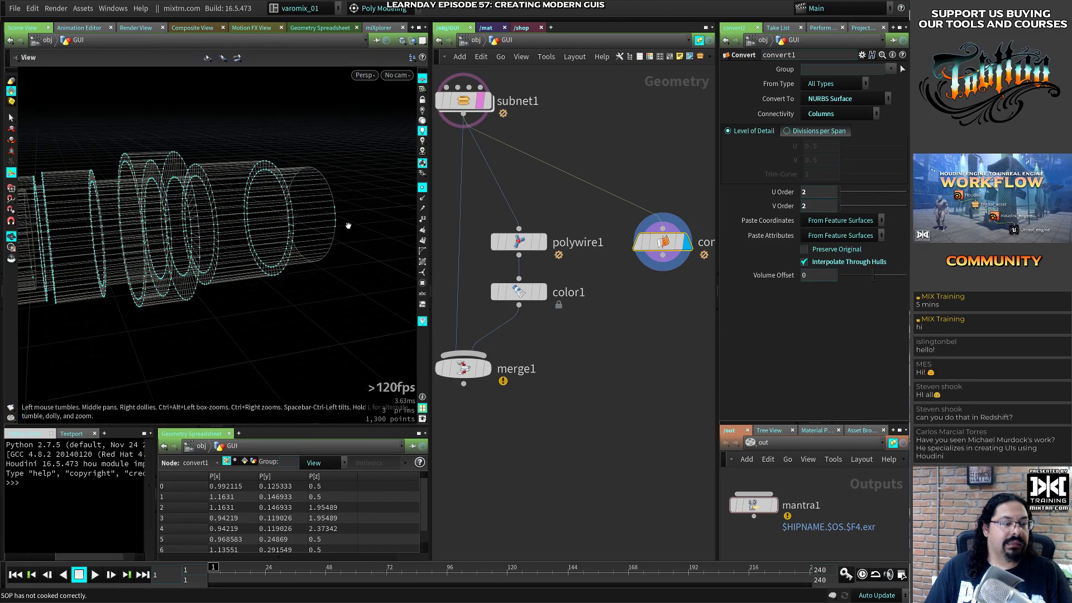
alt+drag(347, 222, 329, 247)
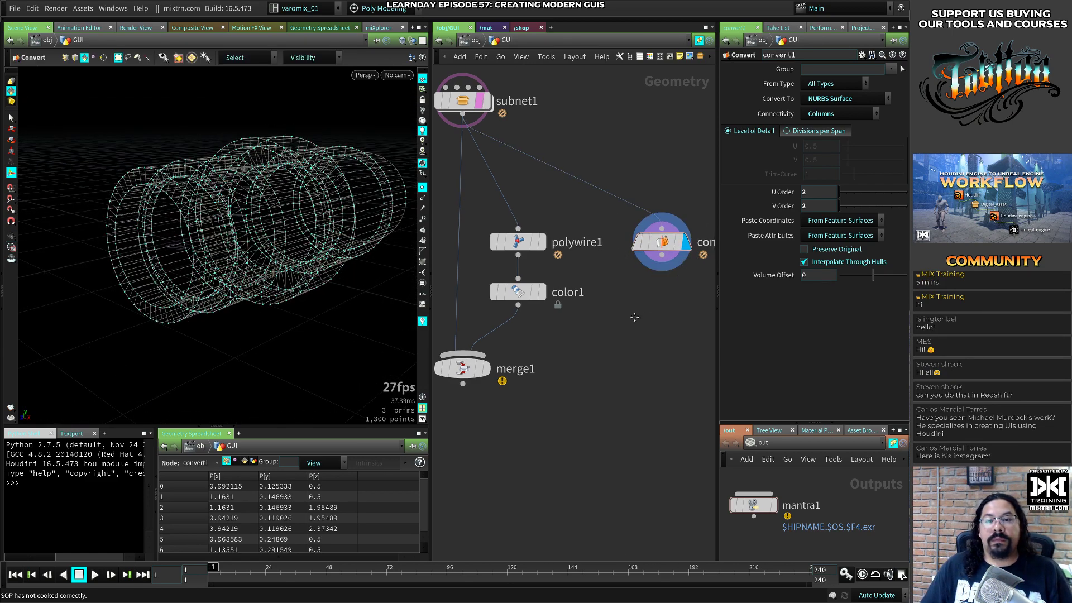
Duplicate polywire1, feed the copy from convert1's output, display its result and place it beside merge1
middle_drag(639, 313, 642, 269)
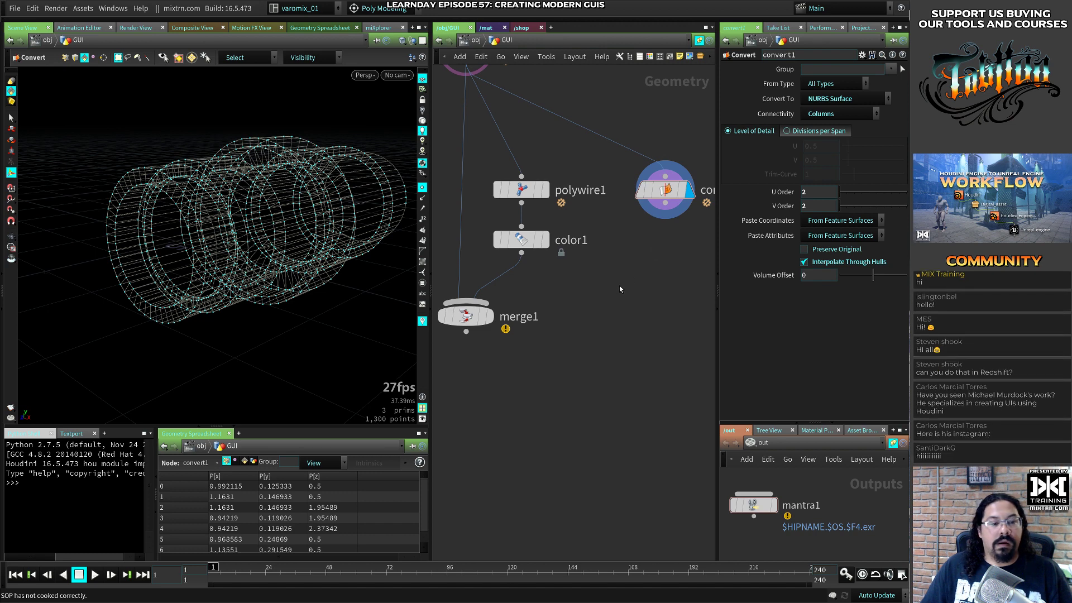
alt+drag(525, 194, 659, 278)
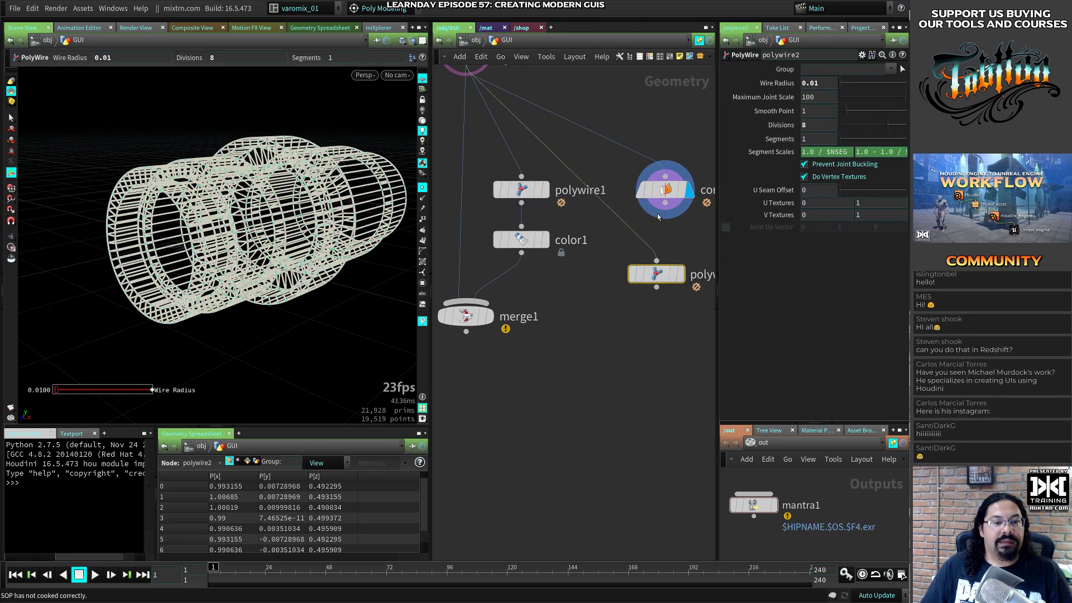
drag(665, 203, 673, 251)
click(678, 297)
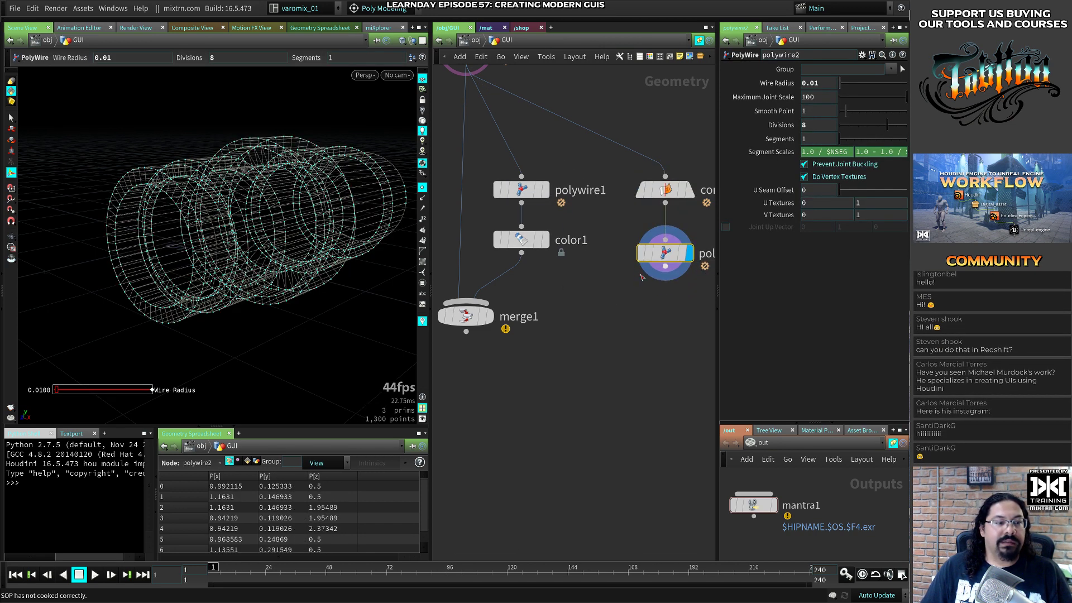
alt+drag(227, 253, 241, 269)
drag(671, 255, 623, 318)
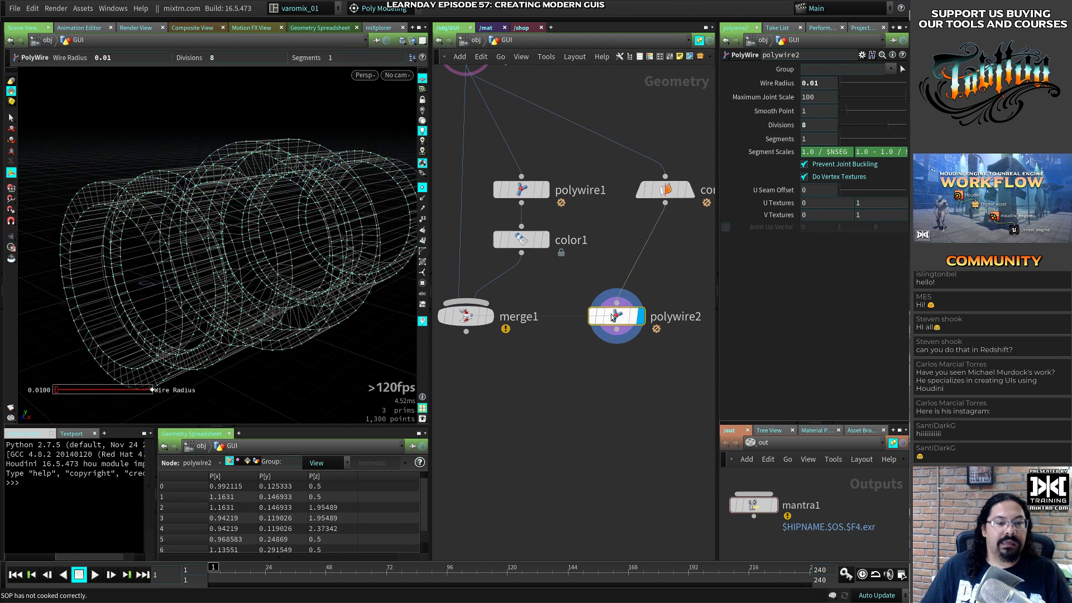
Insert a Wireframe node on the connection between convert1 and polywire2
middle_drag(689, 251, 628, 300)
key(Tab)
text(wior)
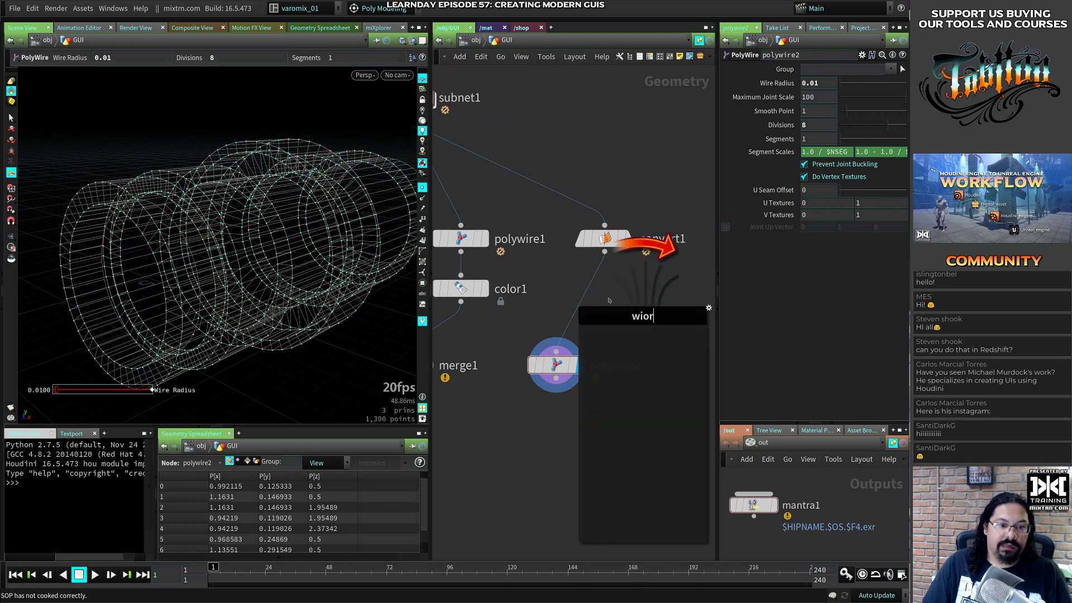
key(BackSpace)
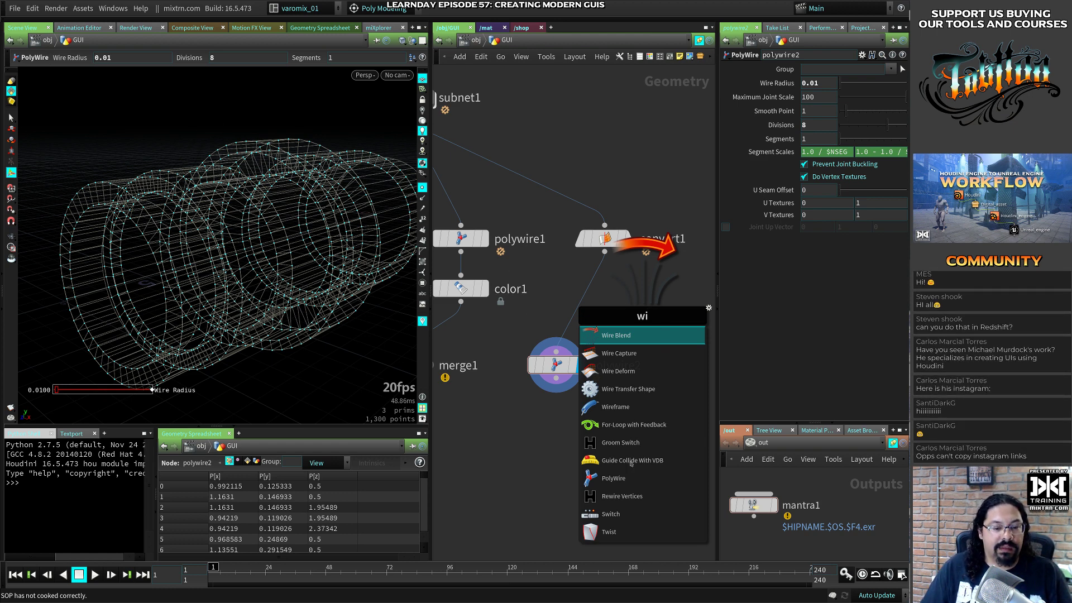
click(624, 409)
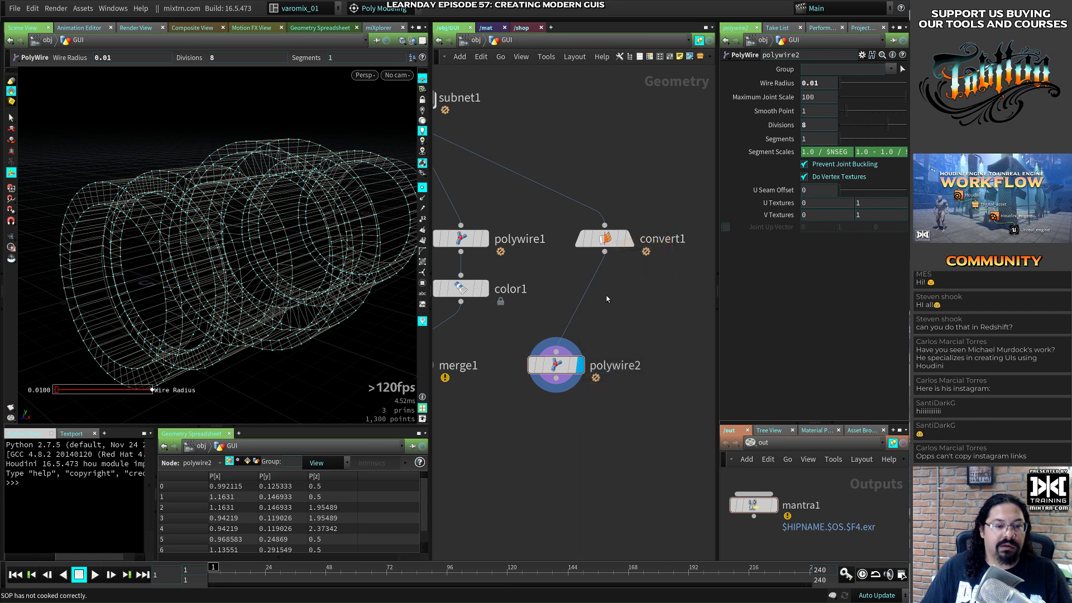
click(606, 299)
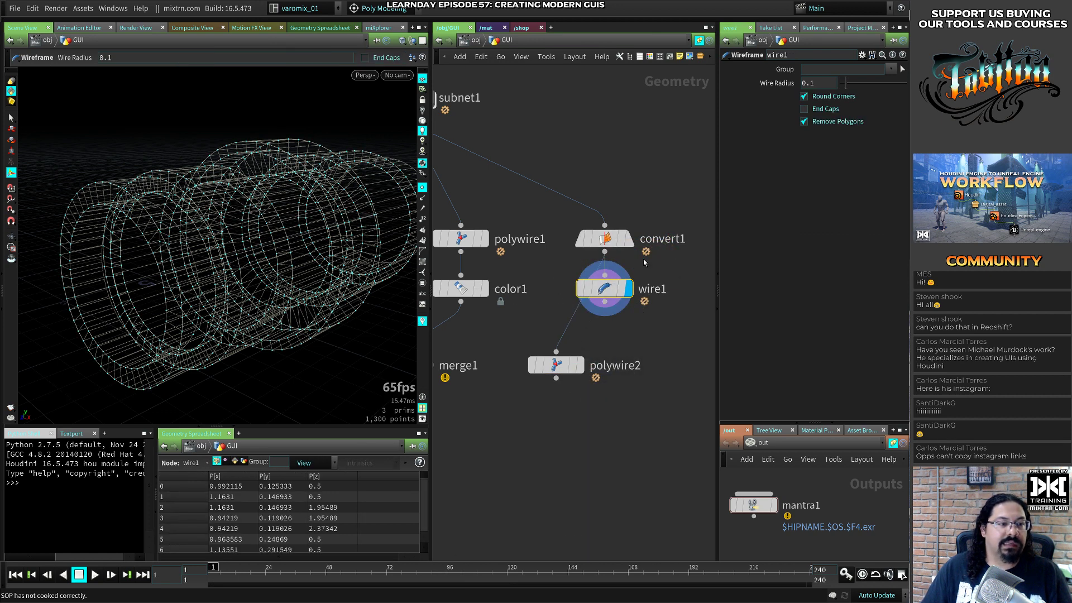
Raise wire1's Wire Radius to 0.274 and check the wires up close from another angle
drag(846, 83, 861, 85)
alt+right_drag(127, 281, 178, 269)
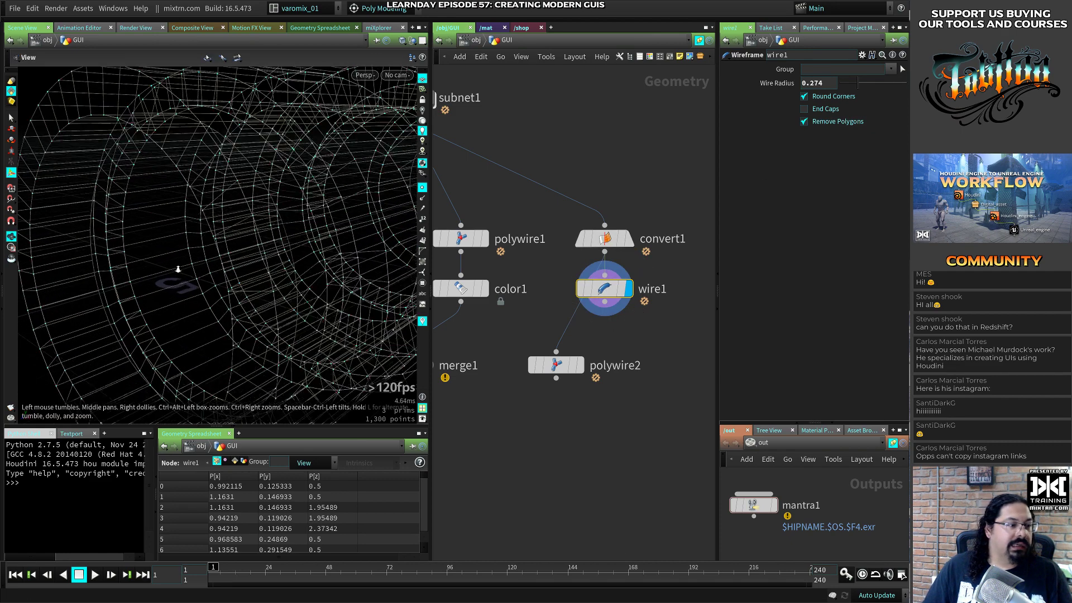
mouse_move(178, 269)
alt+mouse_down()
mouse_move(196, 266)
mouse_move(173, 287)
alt+mouse_up()
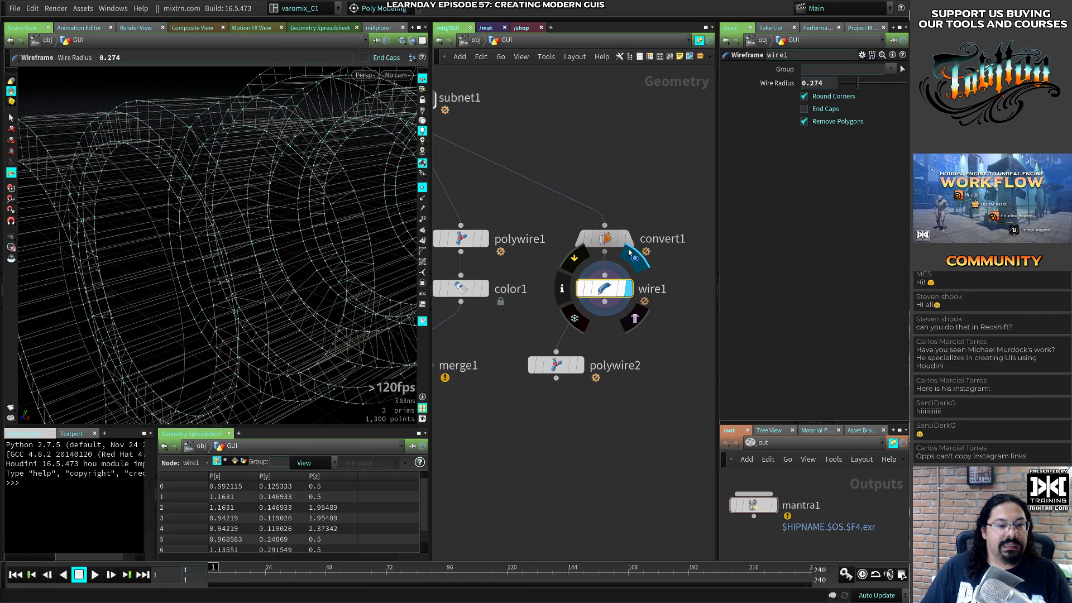
Display convert1's result and delete the wire1 node beneath it
click(629, 241)
click(610, 240)
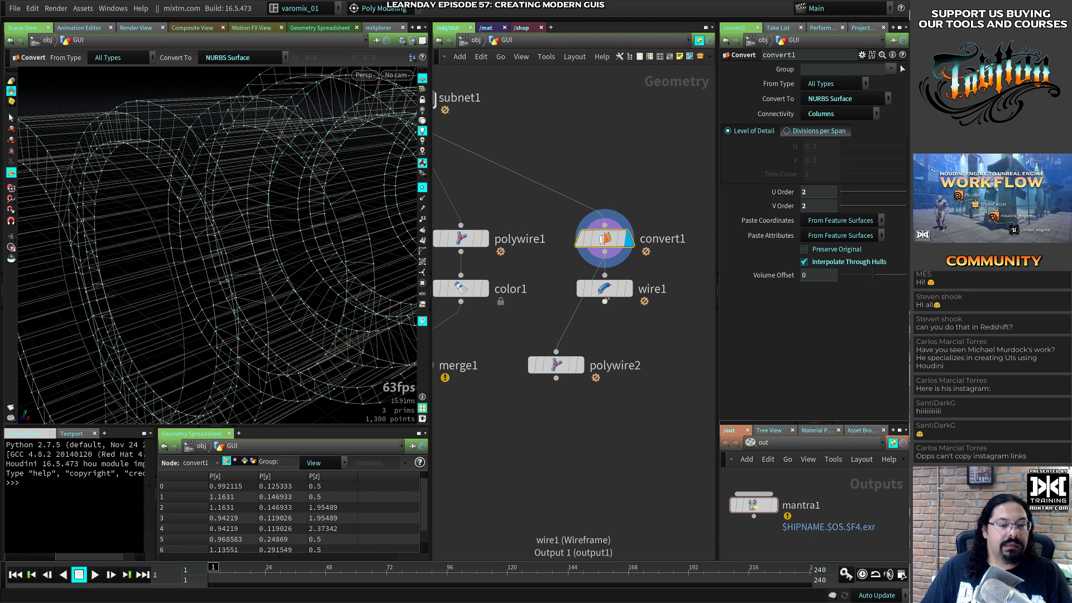
click(602, 293)
key(Delete)
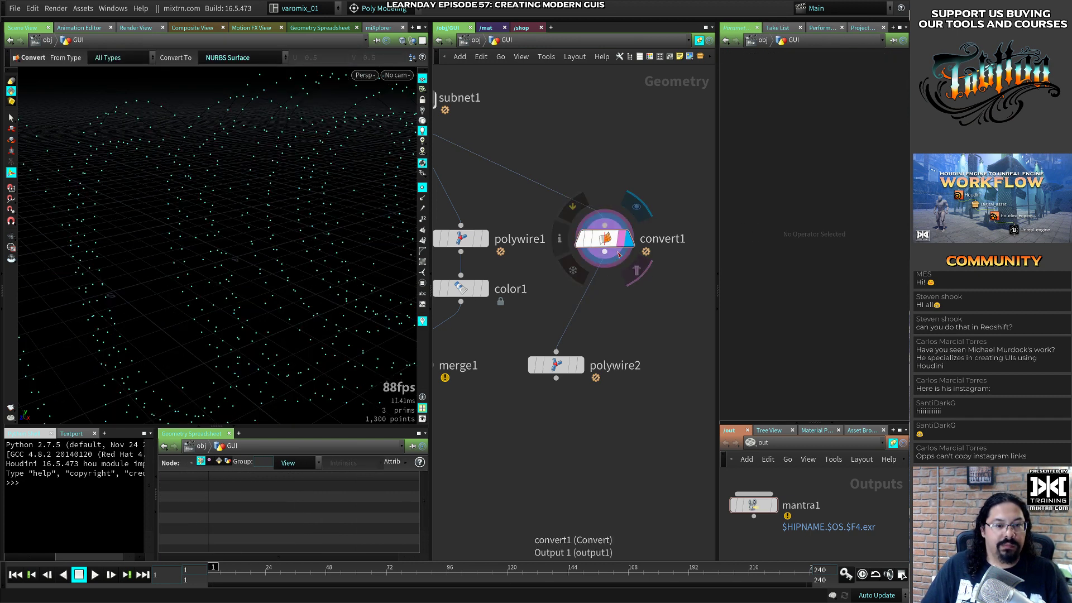
Insert a second Convert node between convert1 and polywire2, with Polygon as its conversion type
key(Tab)
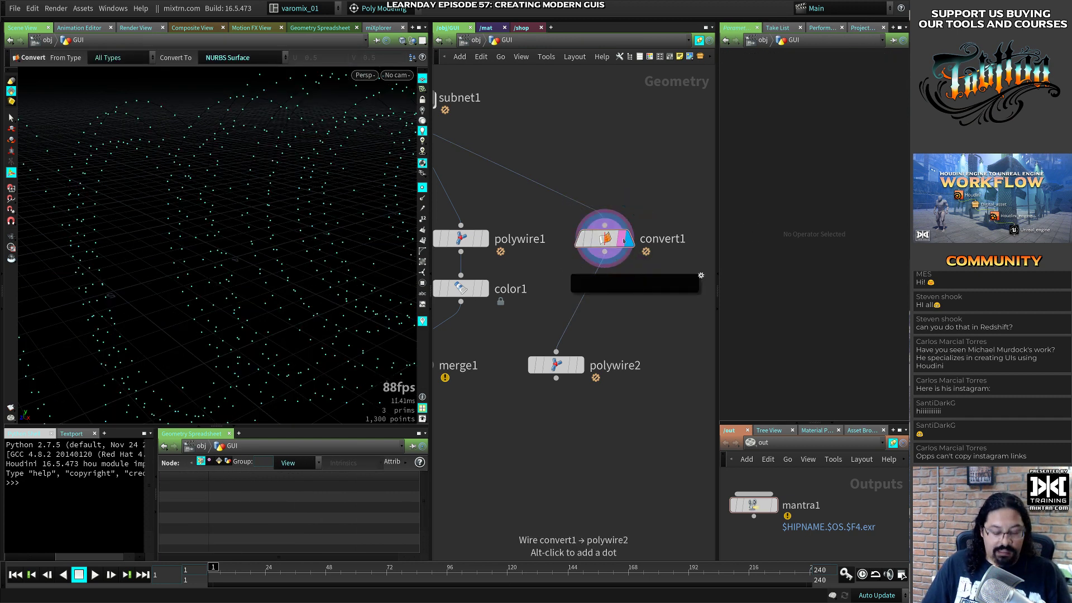
text(conver)
key(Return)
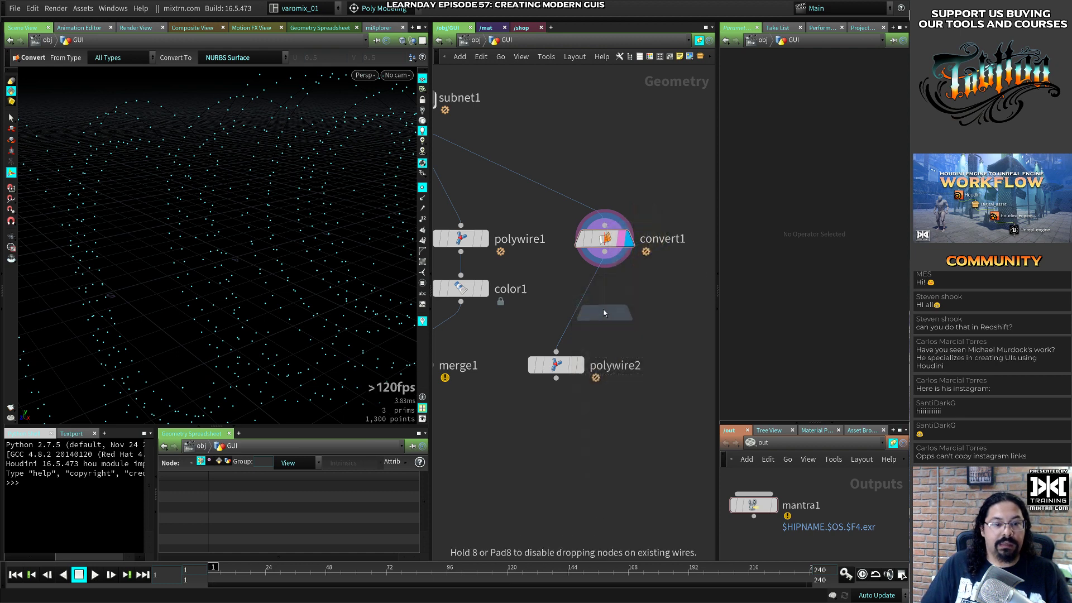
click(598, 288)
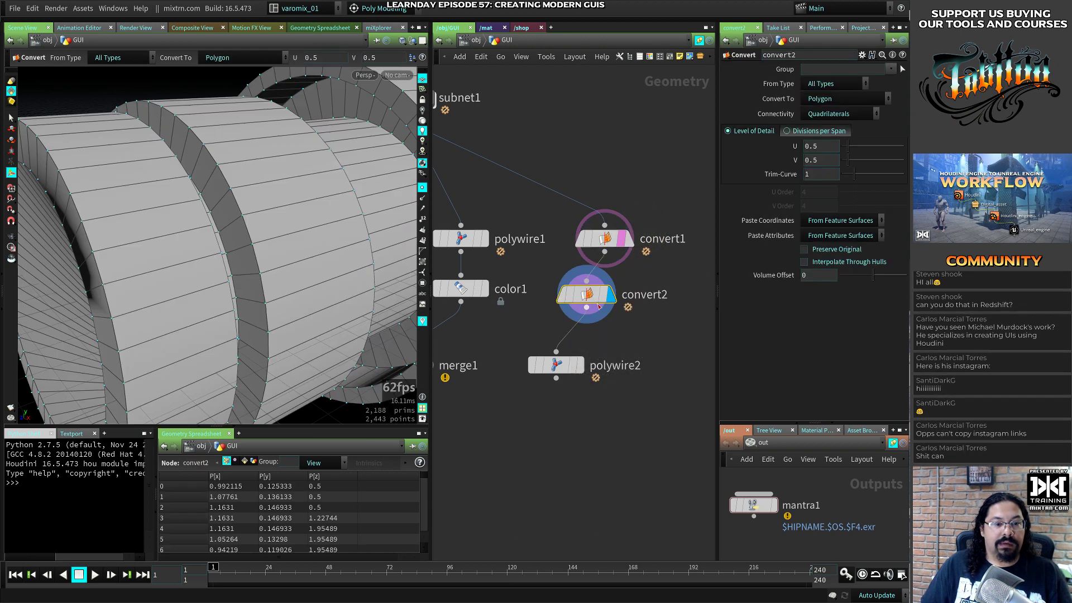
click(838, 100)
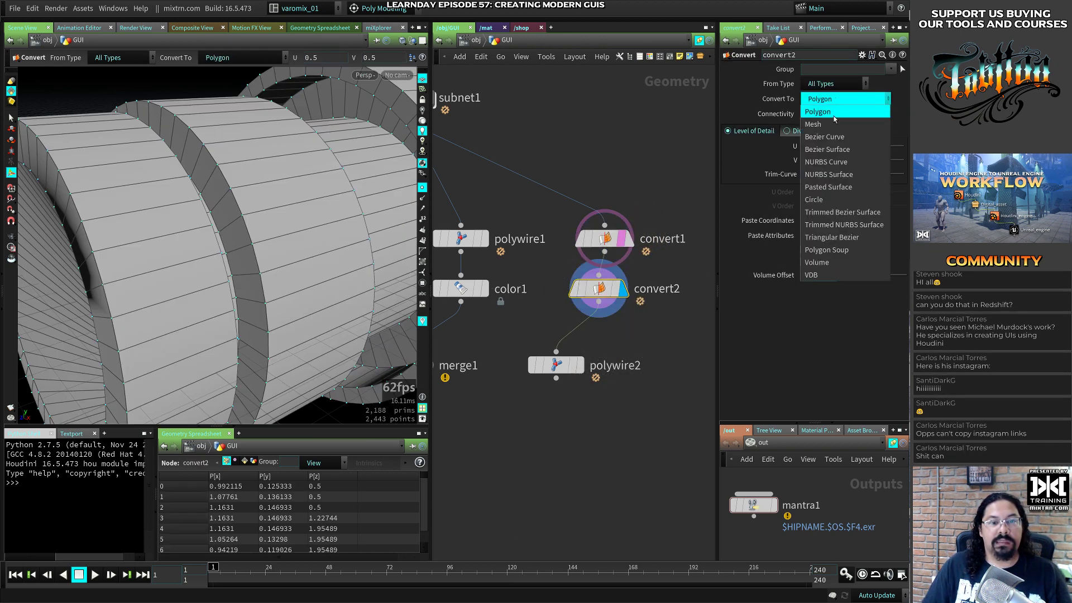
click(834, 114)
Compare the displayed results of convert1 and convert2 and align convert2 directly beneath convert1
click(628, 240)
click(623, 287)
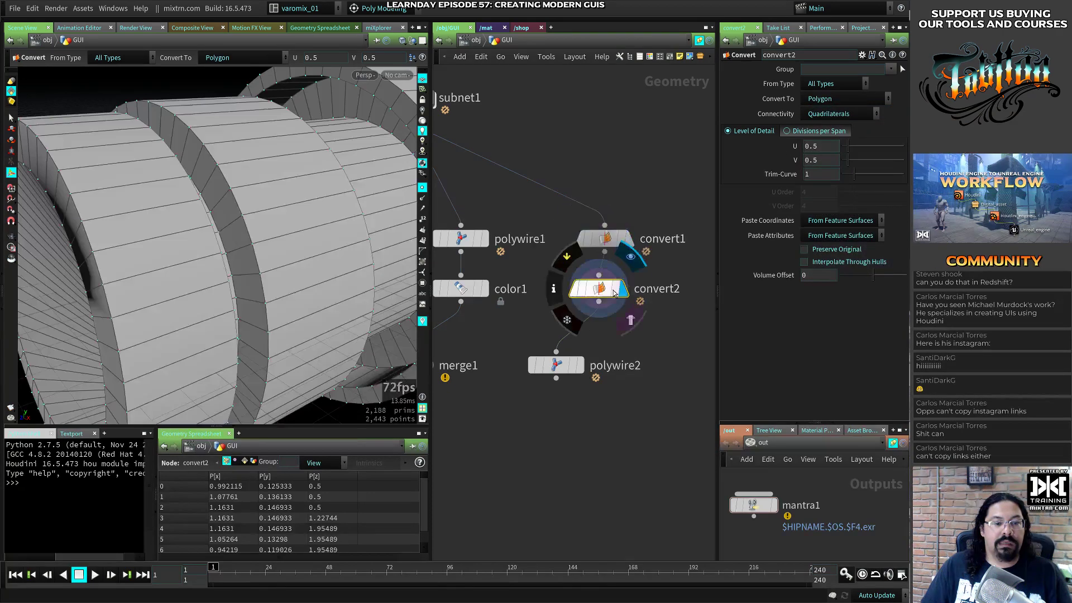
mouse_move(247, 299)
alt+mouse_down()
mouse_move(253, 306)
mouse_move(222, 296)
alt+mouse_up()
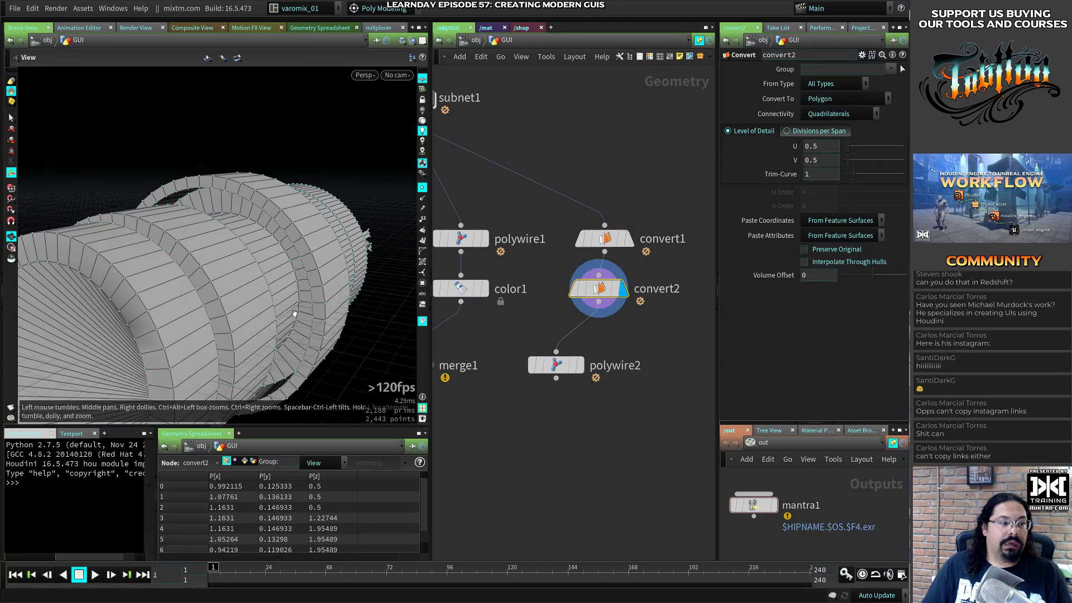
drag(601, 290, 605, 301)
click(629, 240)
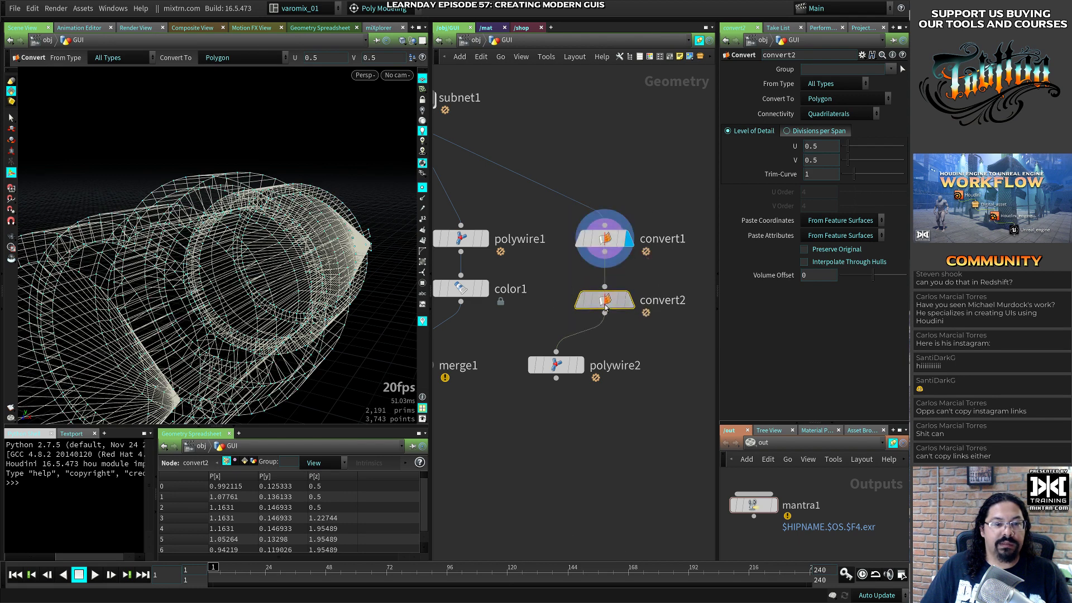
Set convert2 to convert to NURBS Curve, and display polywire2 and move it farther from convert2
click(839, 98)
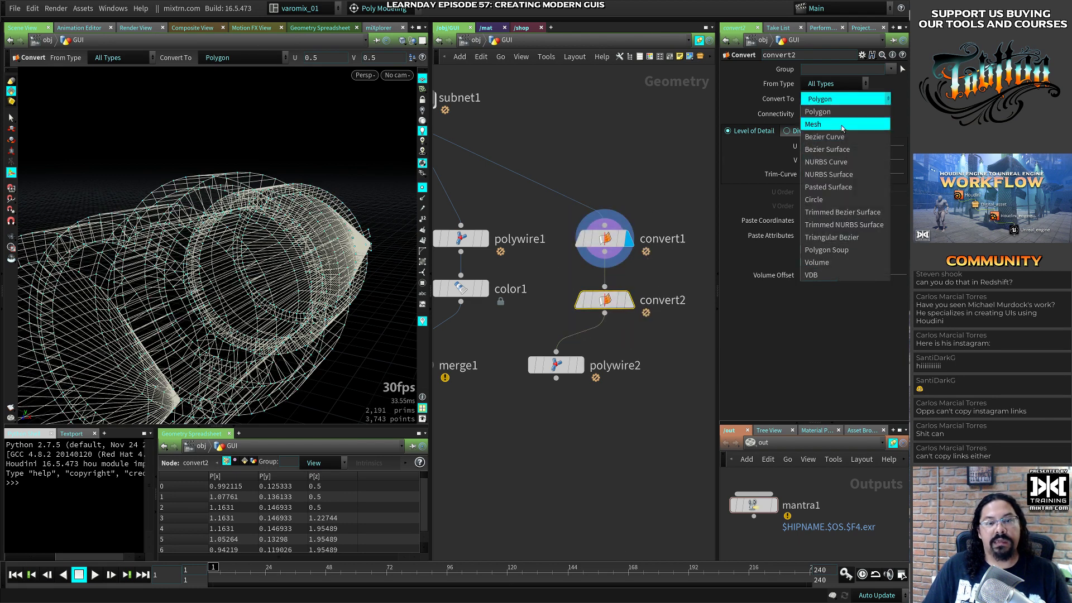
click(820, 162)
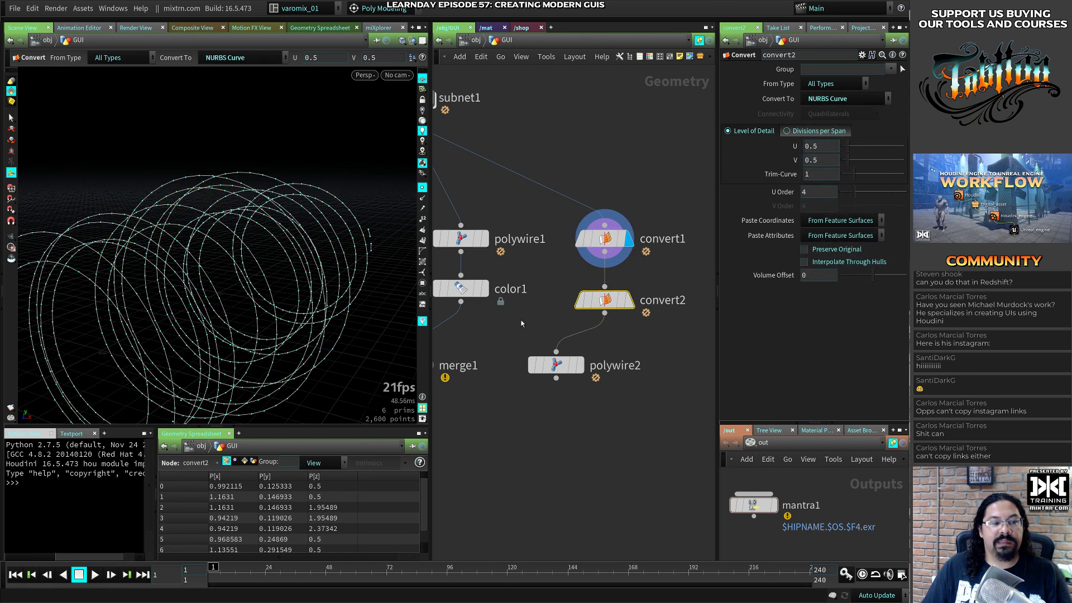
click(576, 369)
drag(575, 370, 529, 400)
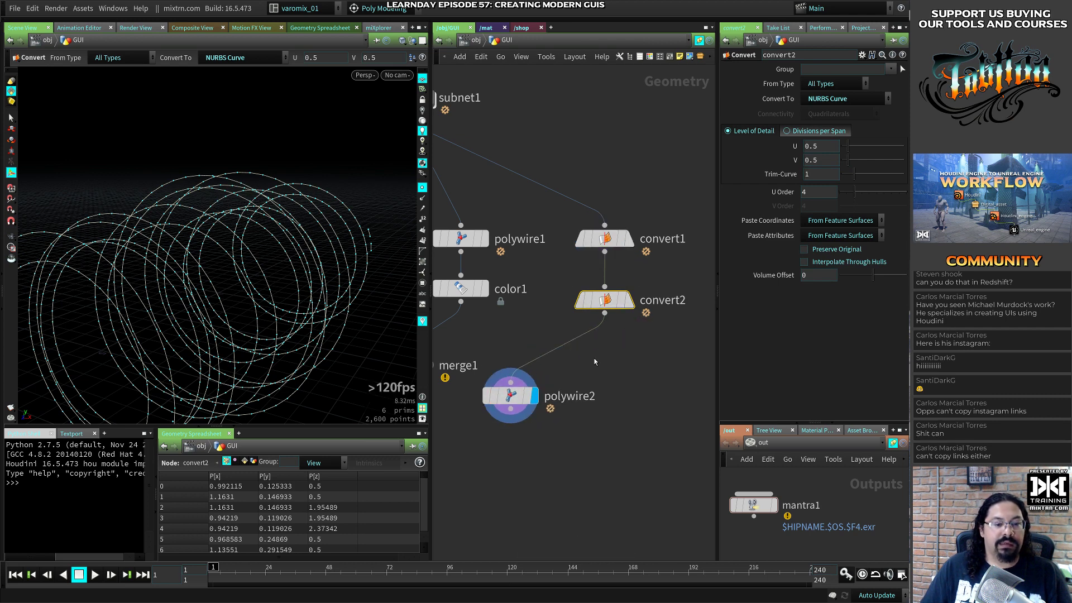
Try a Wireframe node between convert2 and polywire2 with a Wire Radius of about 0.49, and delete it
text(wir)
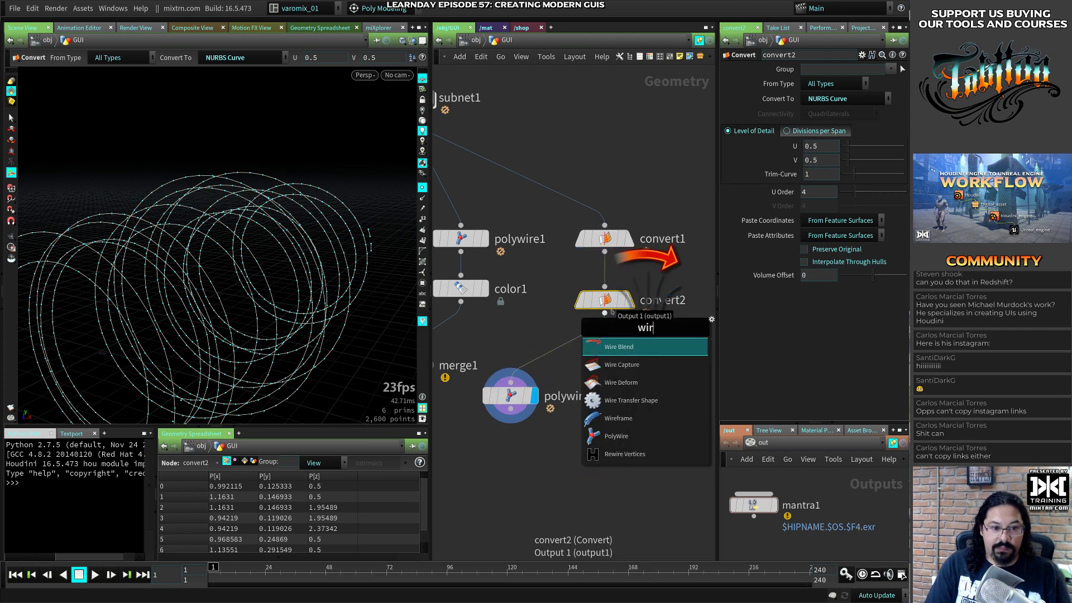
key(Up)
key(Up)
key(Up)
key(Return)
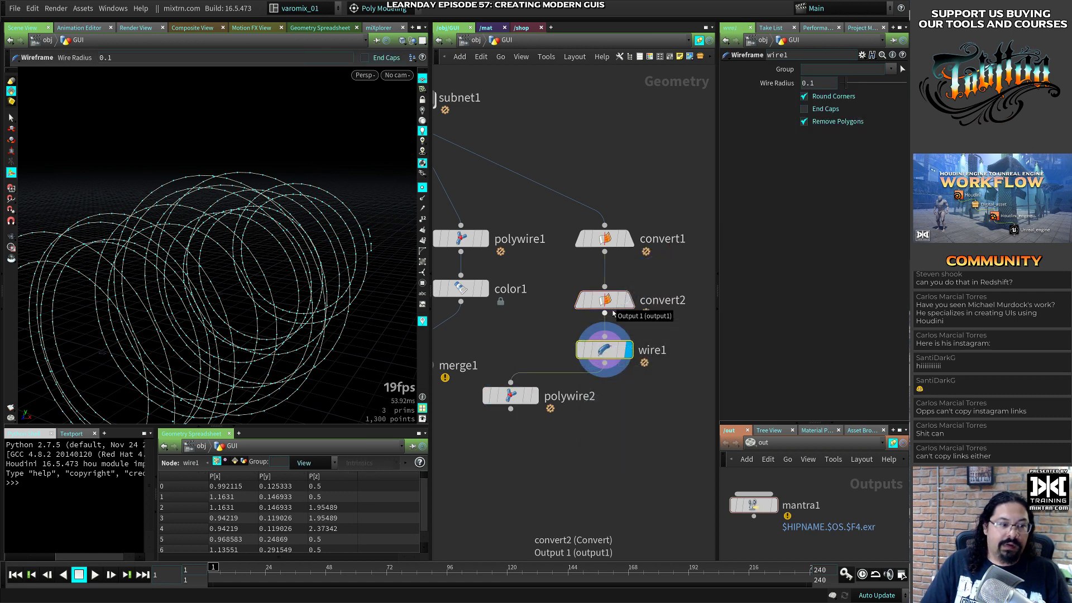
mouse_move(604, 353)
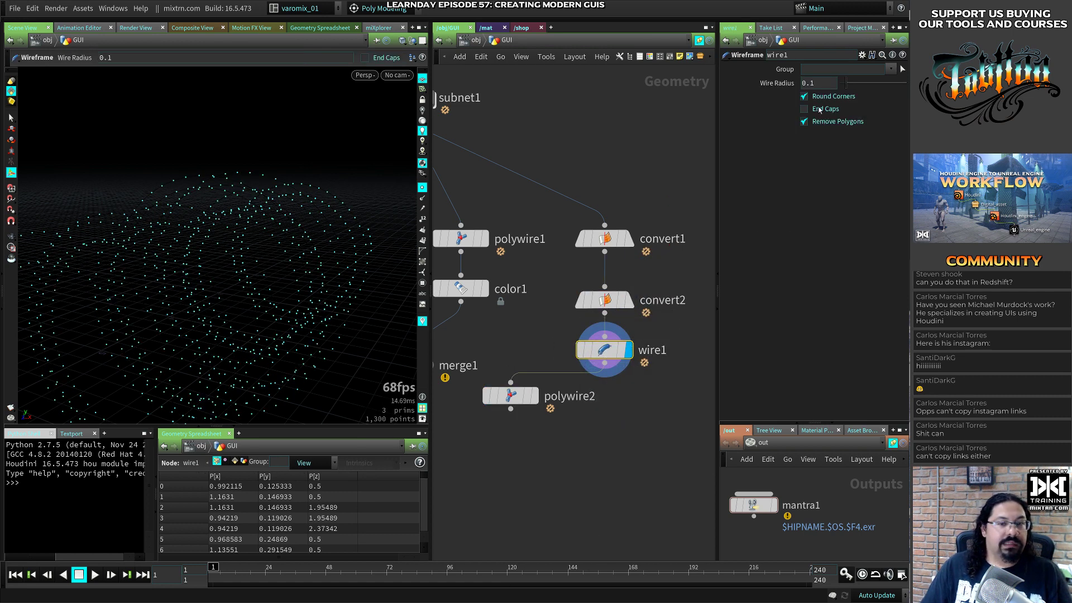
drag(854, 84, 853, 86)
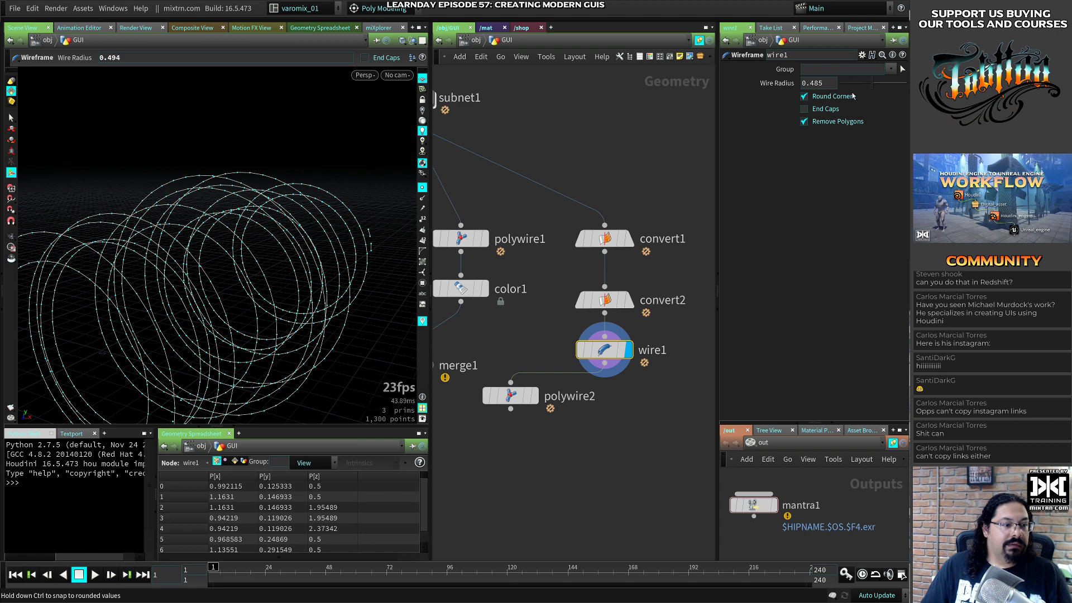
key(Delete)
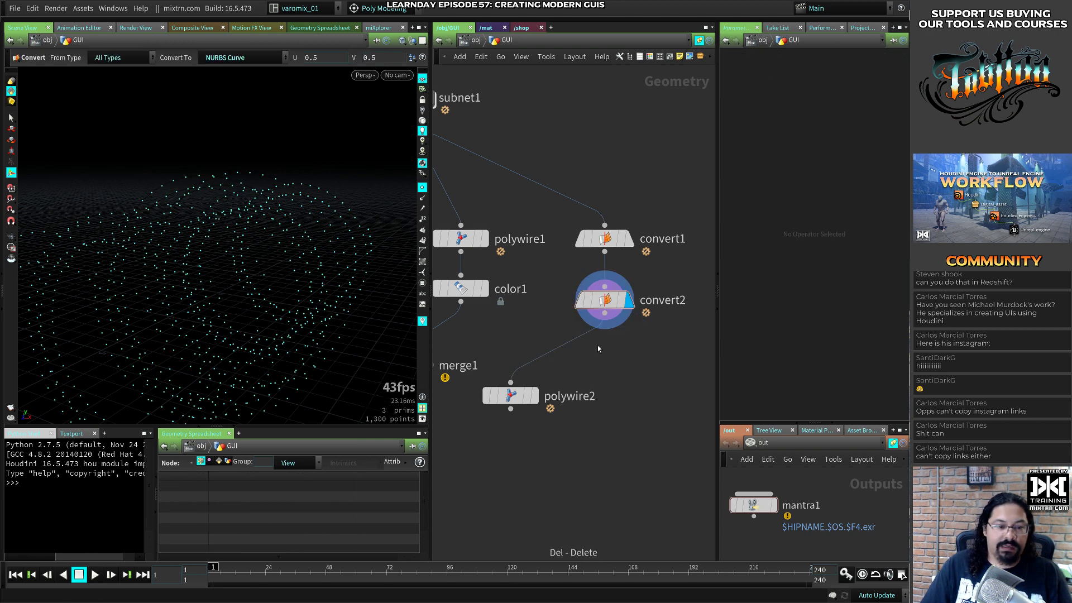
Add a third Convert node between convert2 and polywire2
click(602, 301)
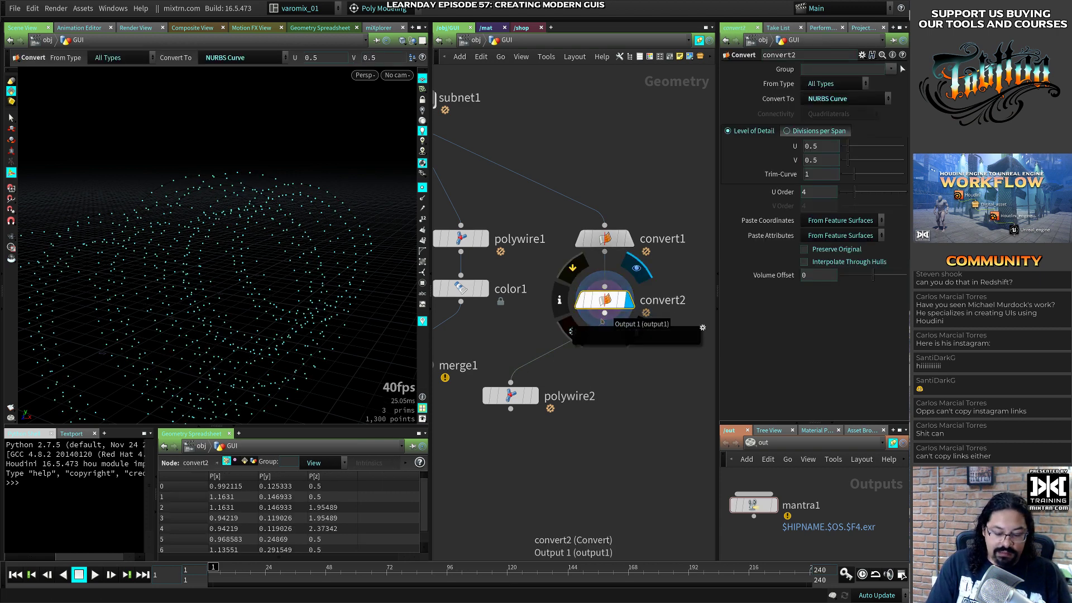
text(co)
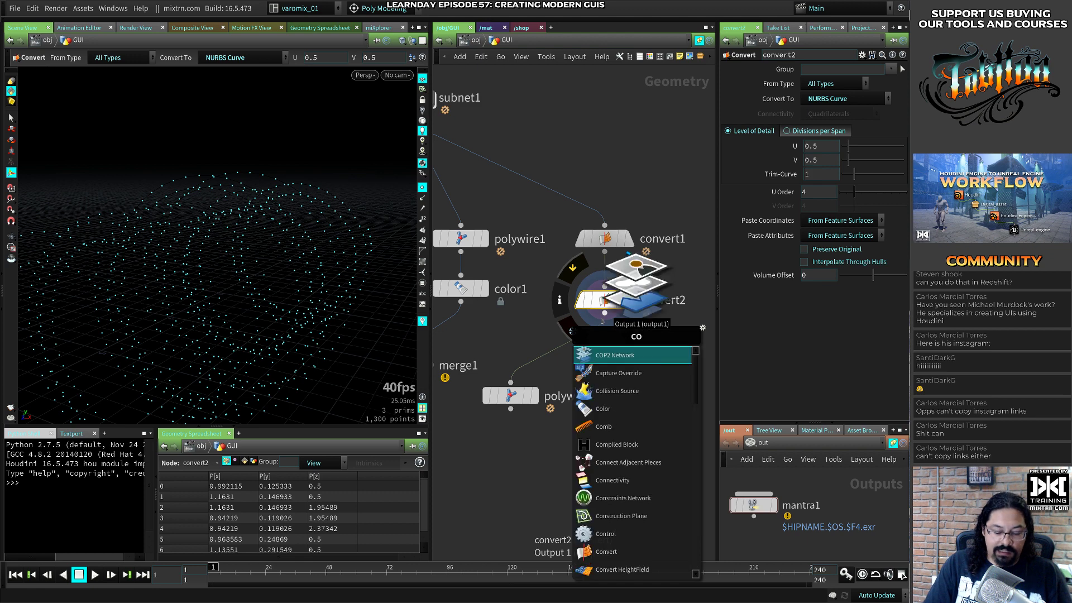
text(nver)
click(642, 362)
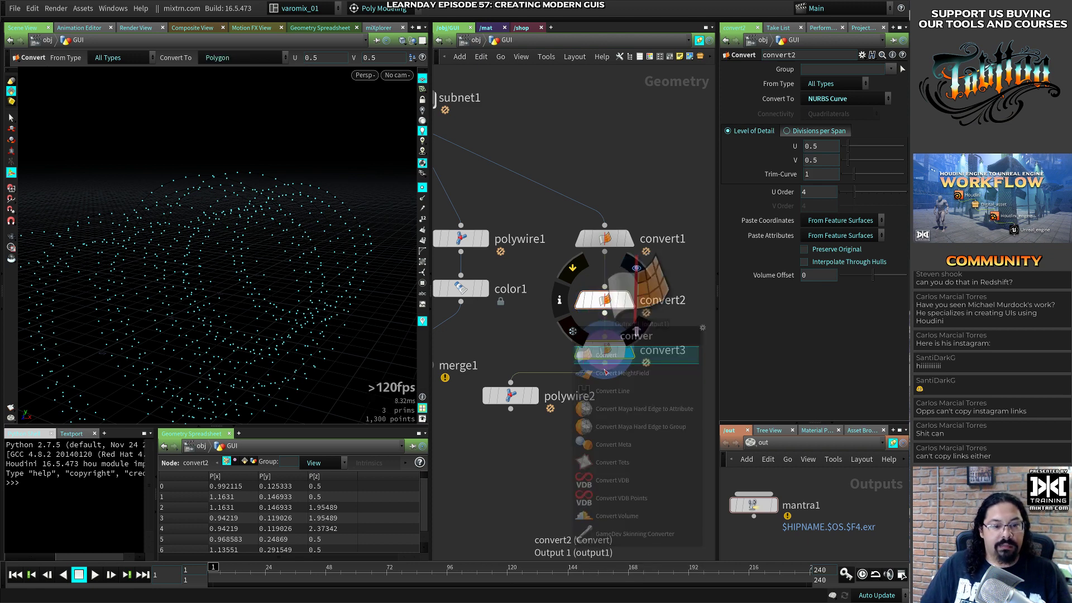
key(Escape)
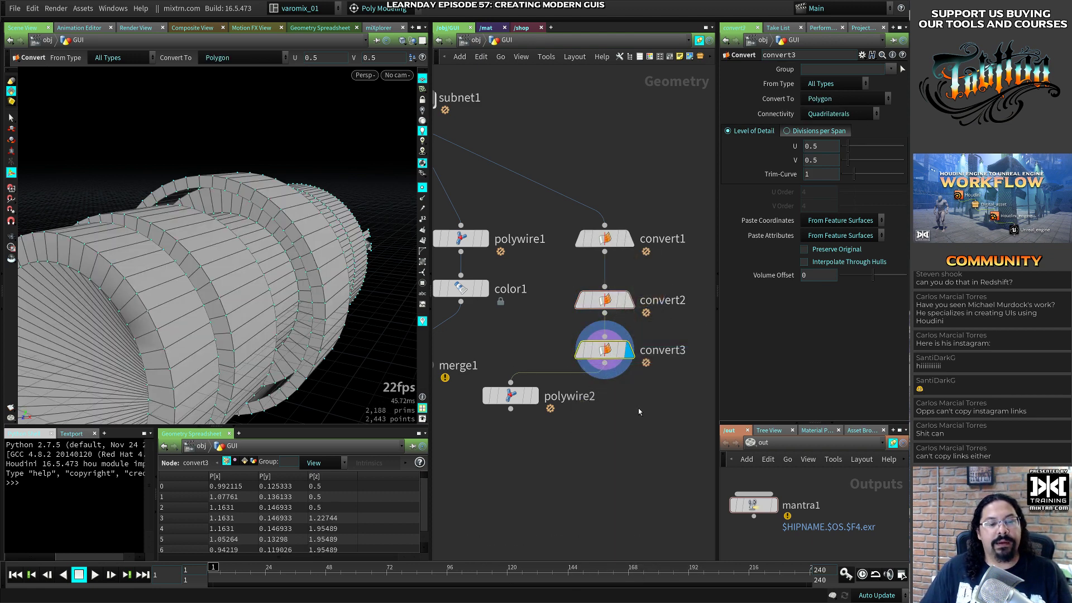
Display convert2's result and enable Interpolate Through Hulls on it
click(629, 300)
click(605, 300)
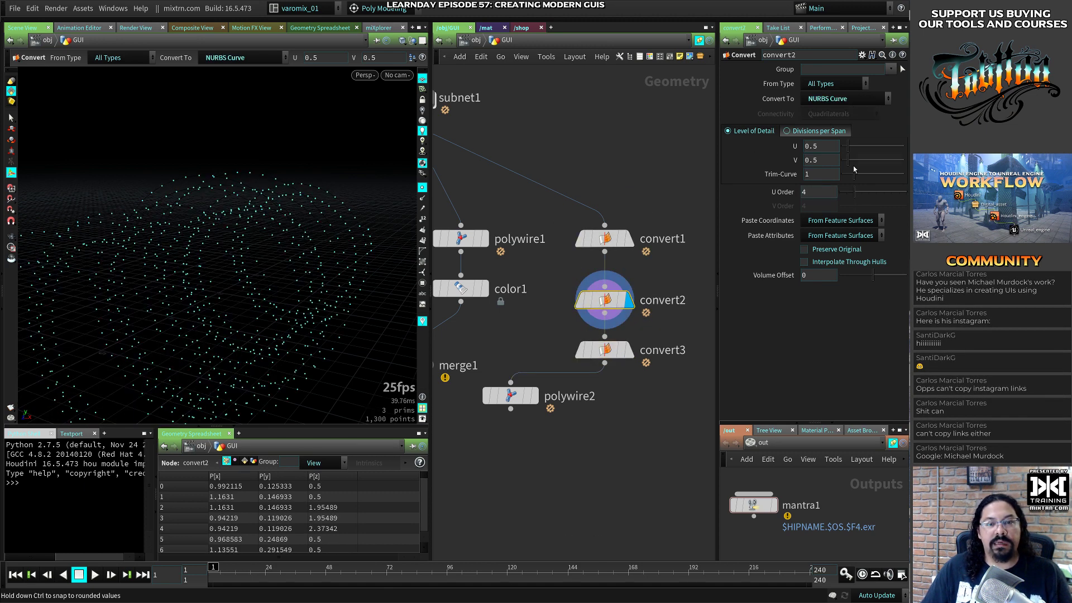
click(826, 261)
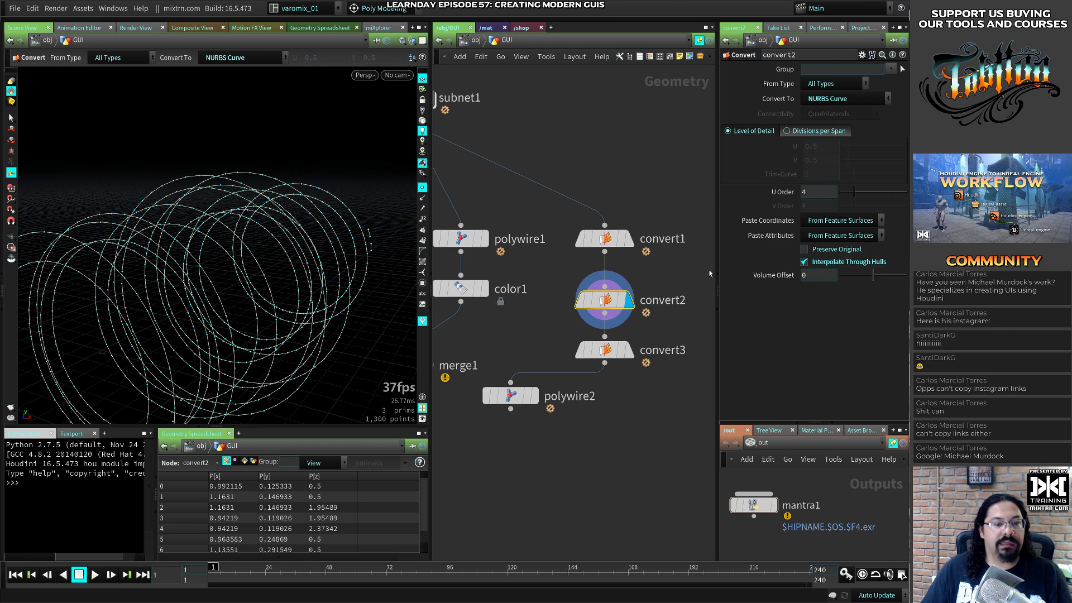
Display convert3's result and set its conversion type to Mesh
click(629, 353)
click(604, 350)
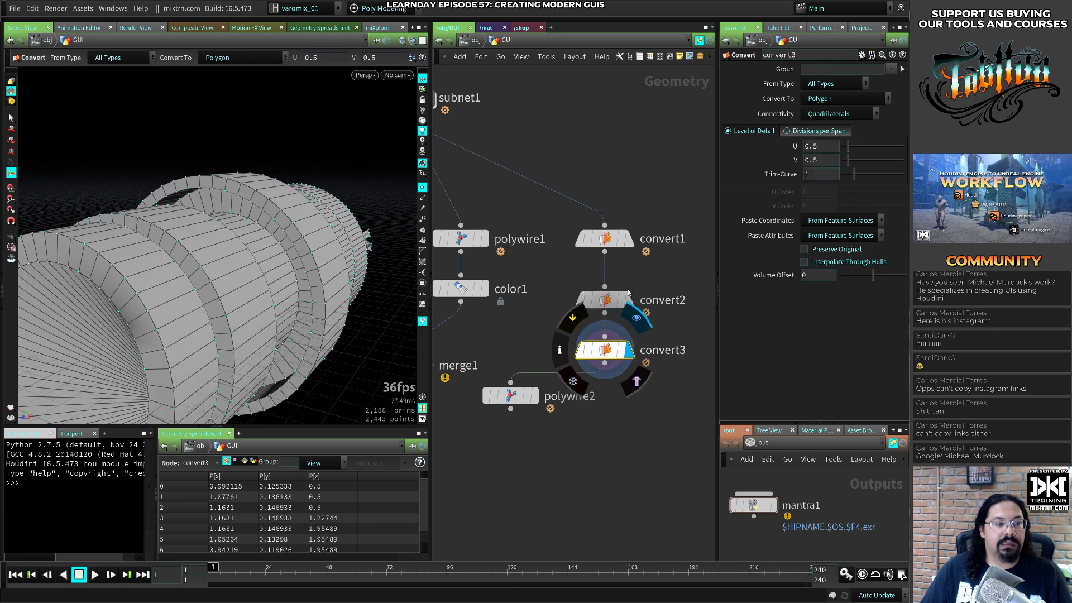
click(837, 99)
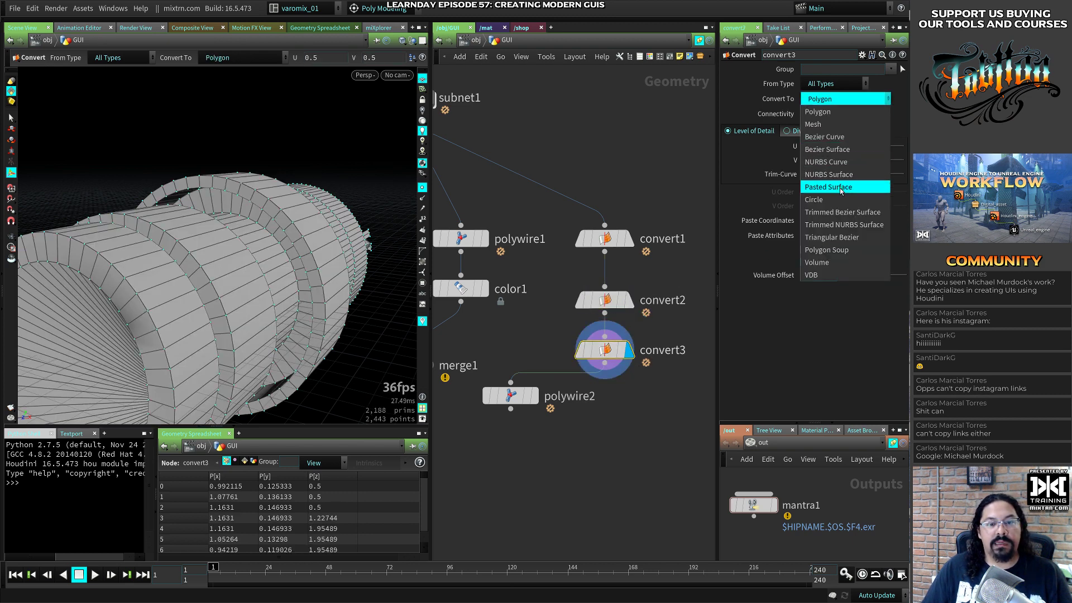
click(835, 125)
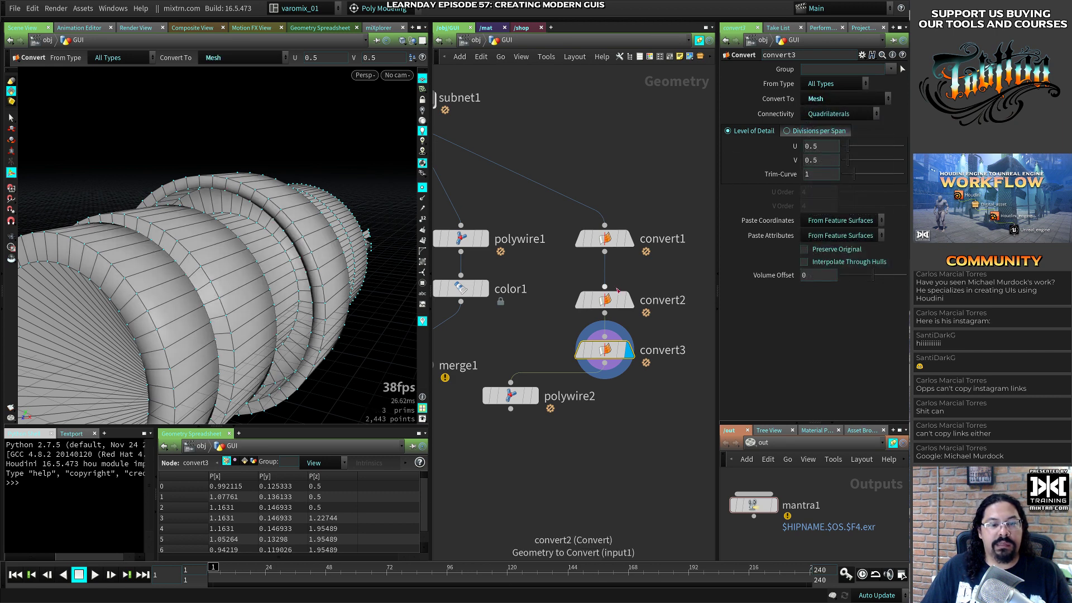
Display convert2's curves and set its U Order to 2
click(629, 302)
click(604, 300)
mouse_move(231, 311)
alt+mouse_down()
mouse_move(297, 261)
mouse_move(258, 293)
alt+mouse_up()
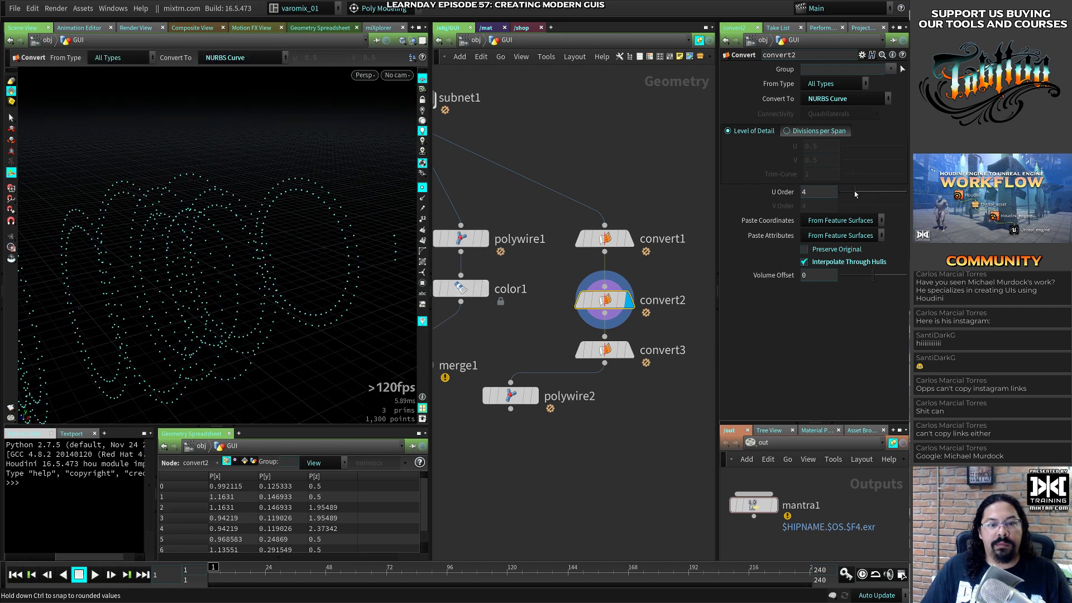
drag(855, 194, 833, 194)
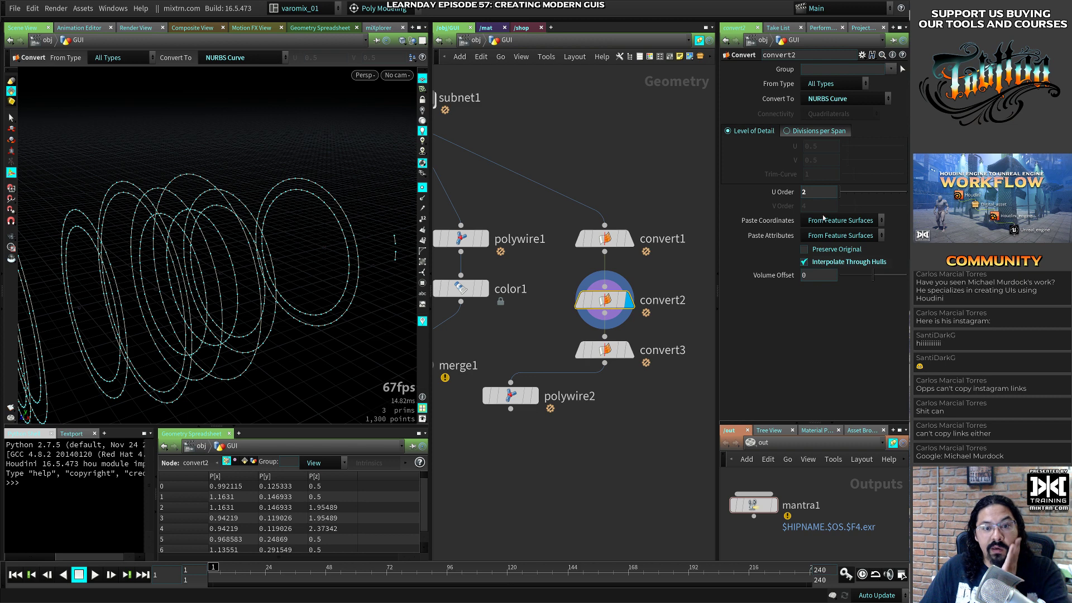
Change convert2's conversion type to Bezier Curve and display convert3's result
click(816, 99)
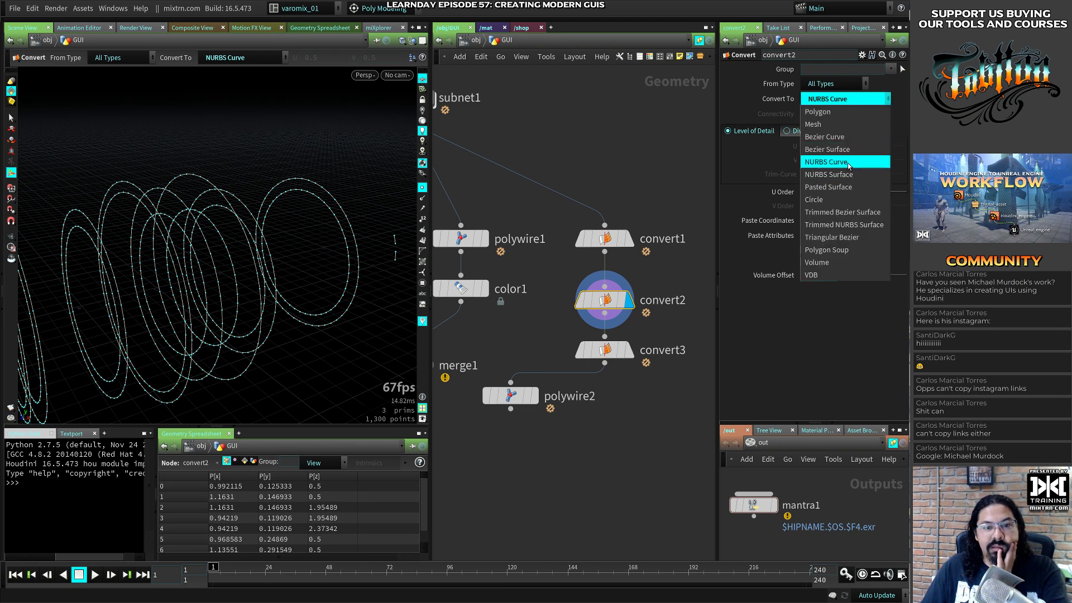
click(835, 138)
click(629, 350)
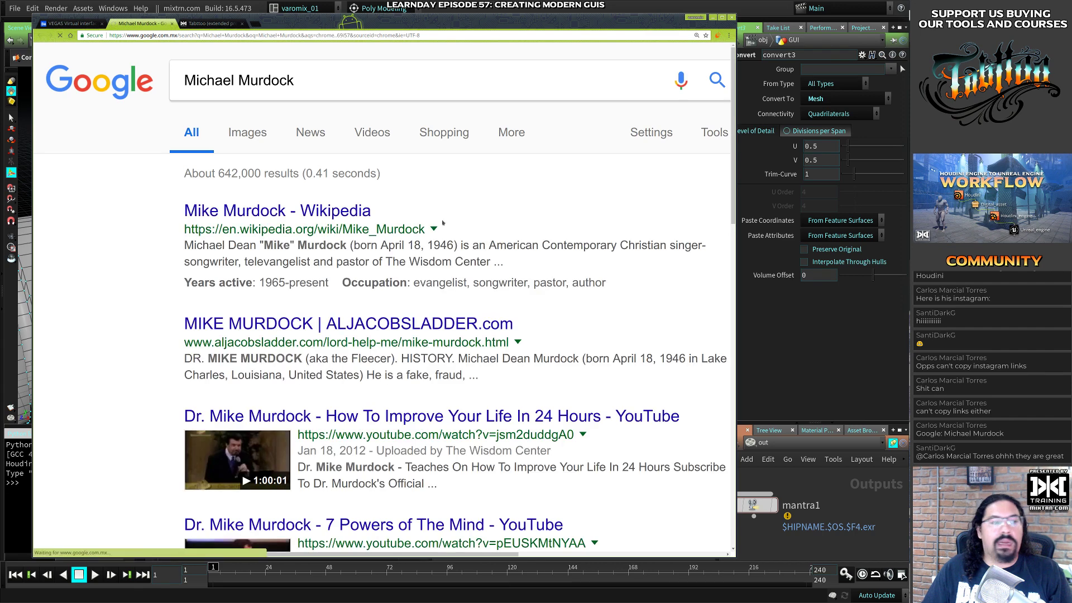
In the web browser, extend the Google query with "insta" and open the artist's Instagram profile for reference
click(375, 84)
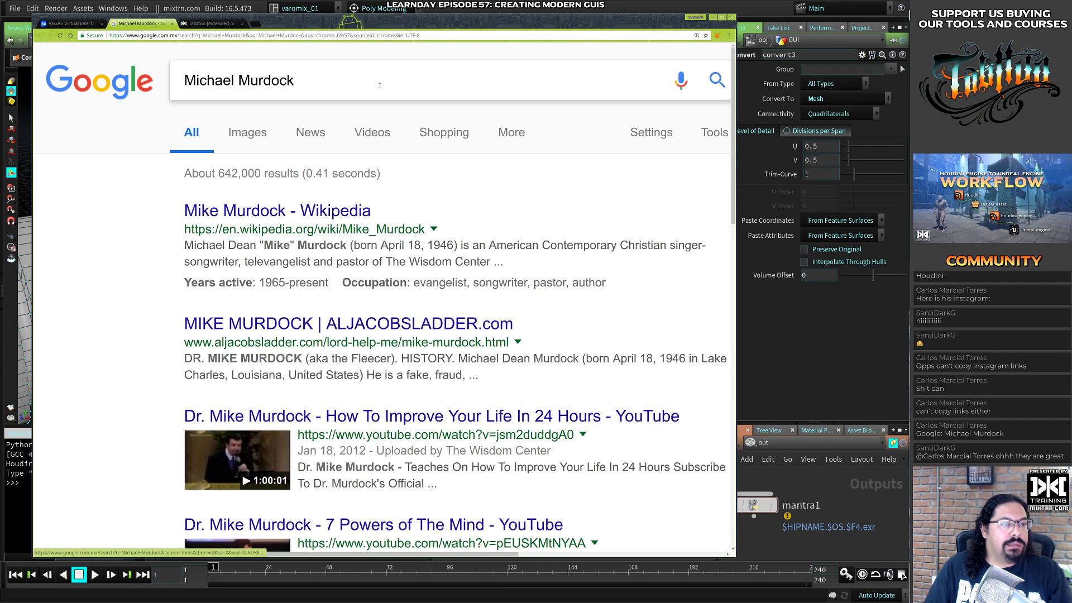
text(insta)
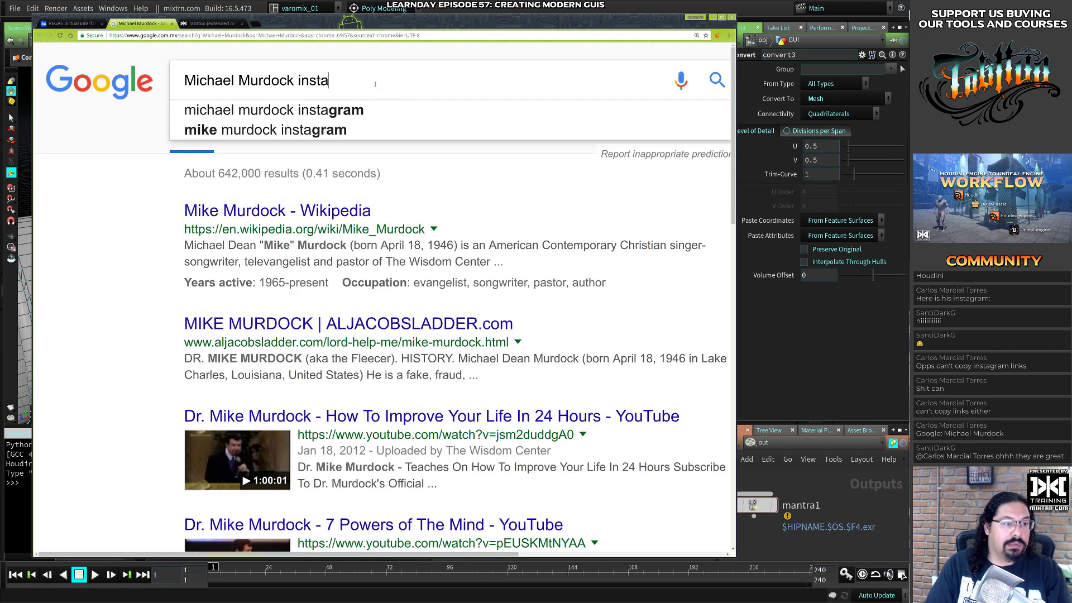
click(380, 110)
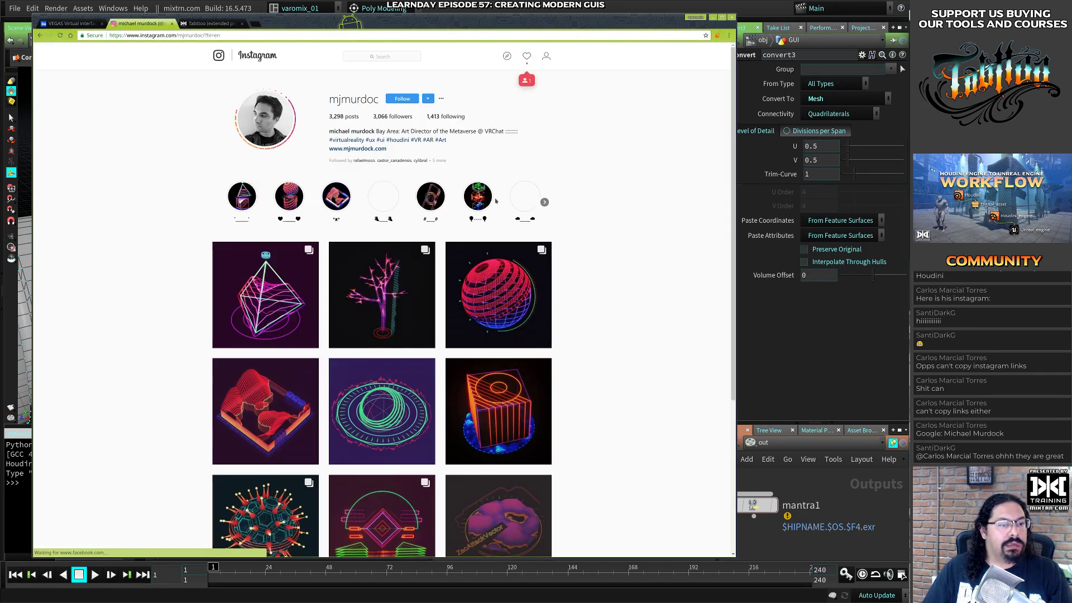
Browse the artist's Instagram posts for wireframe design references and return to Houdini
middle_click(603, 231)
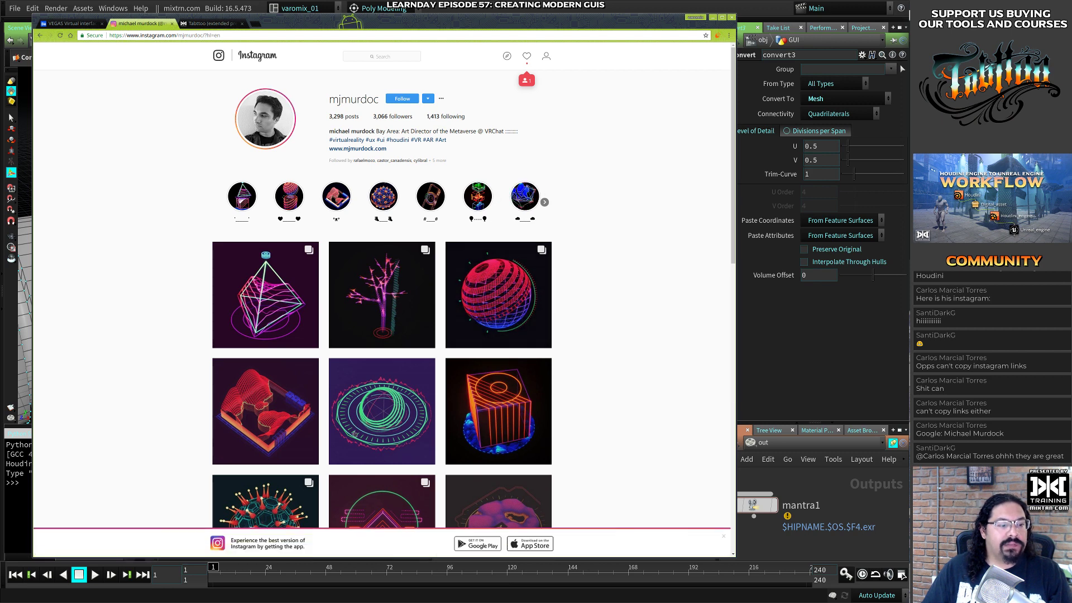
middle_click(592, 327)
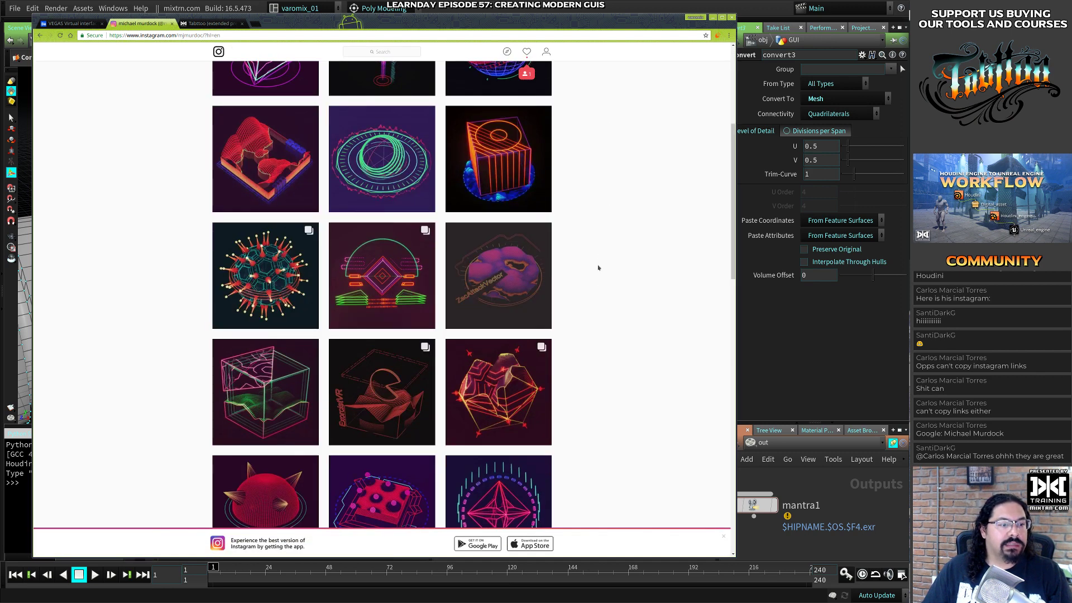
scroll(596, 276, down, 3)
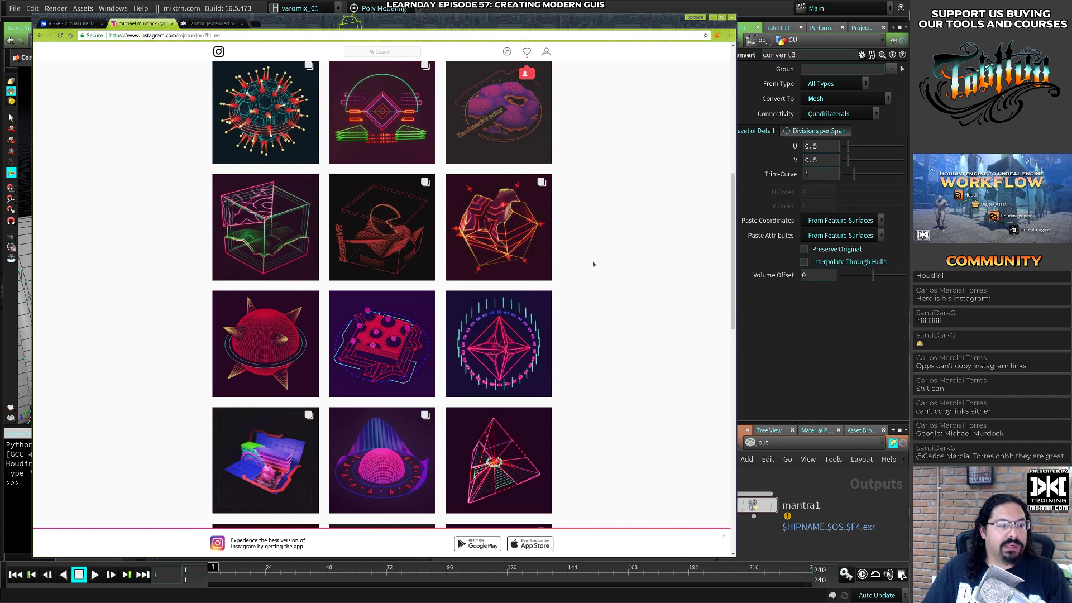
scroll(594, 264, down, 3)
middle_click(584, 359)
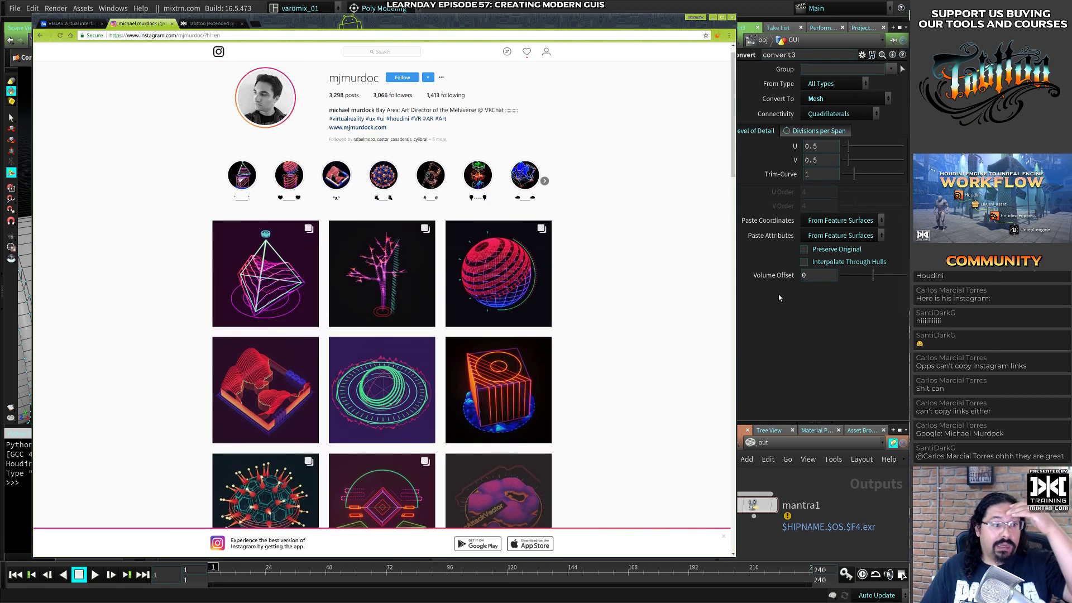
click(825, 329)
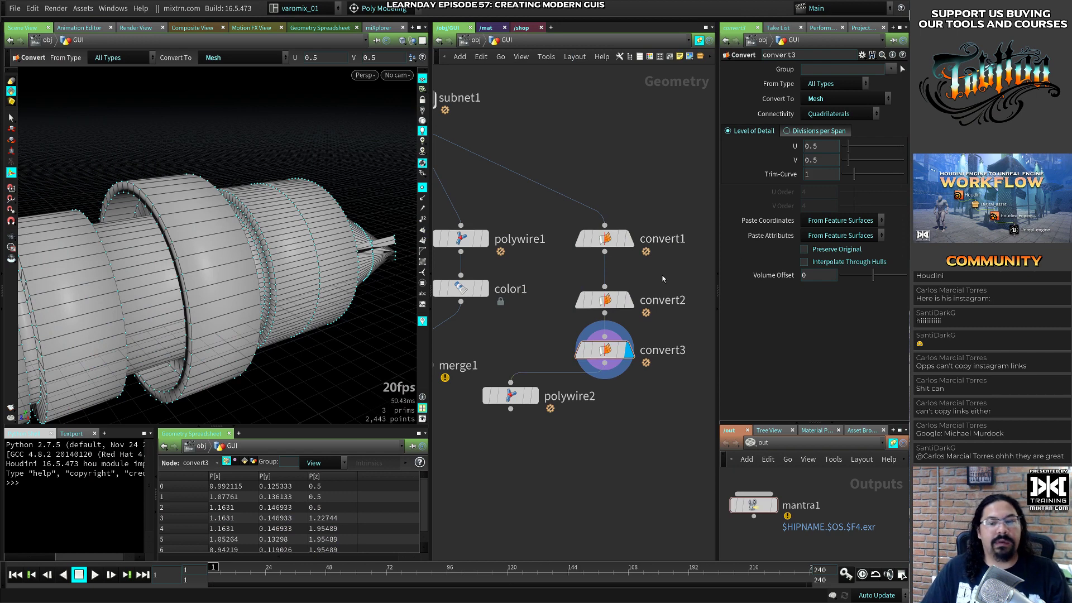
Display convert2's rings in the viewport and read the node's geometry information
middle_drag(663, 279, 609, 268)
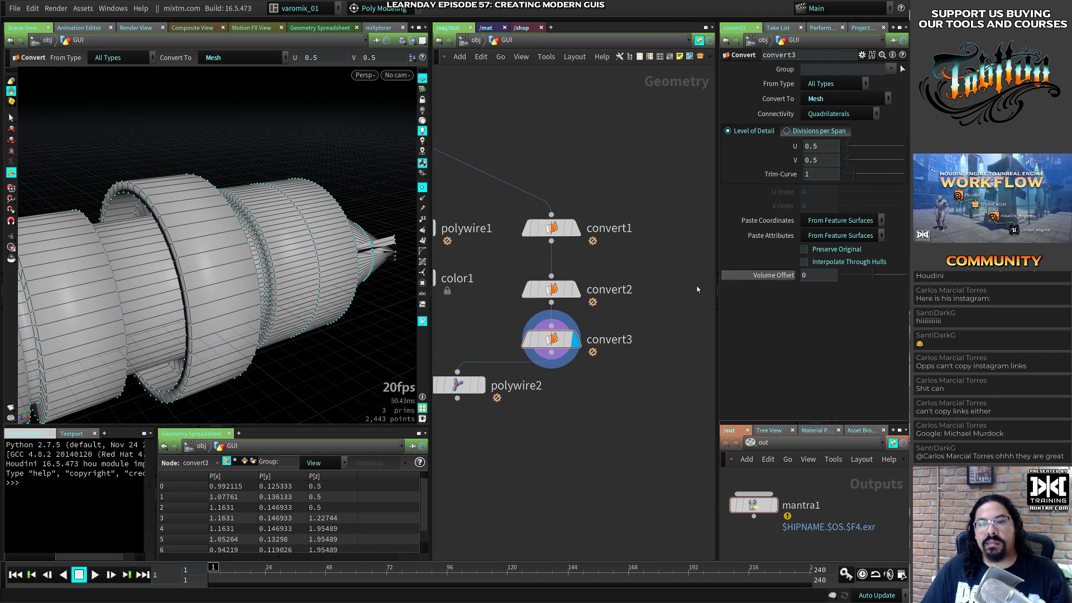
click(626, 292)
middle_drag(566, 296, 592, 261)
click(594, 258)
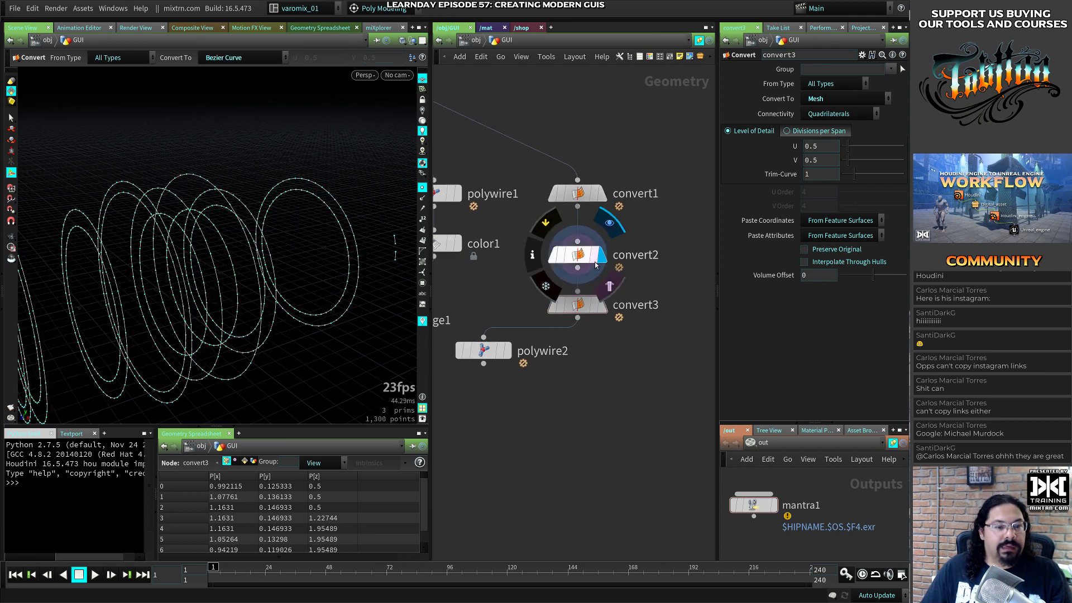
drag(245, 276, 202, 302)
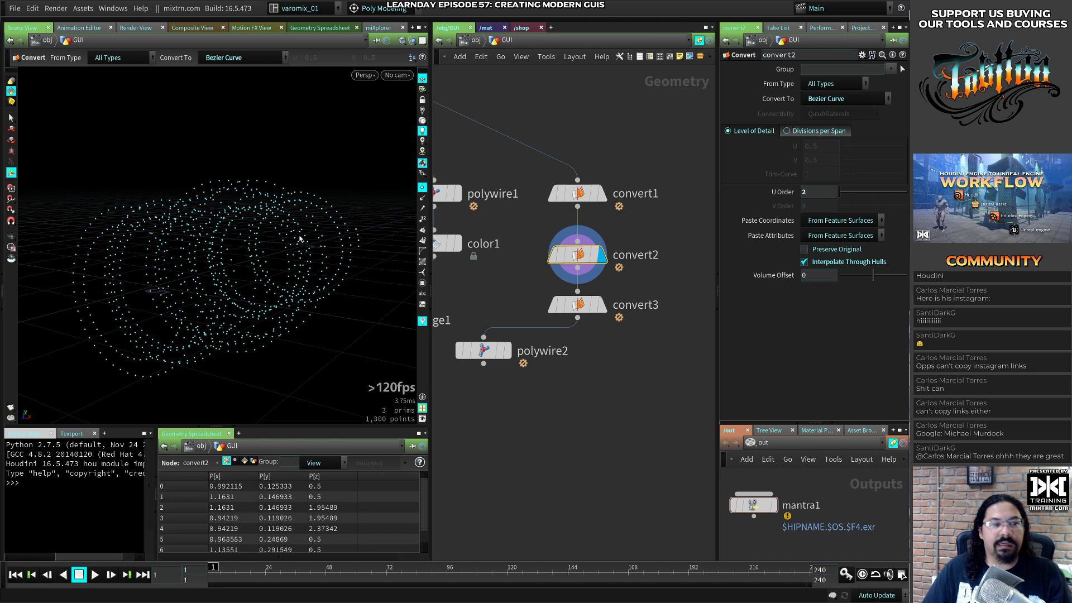
key(w)
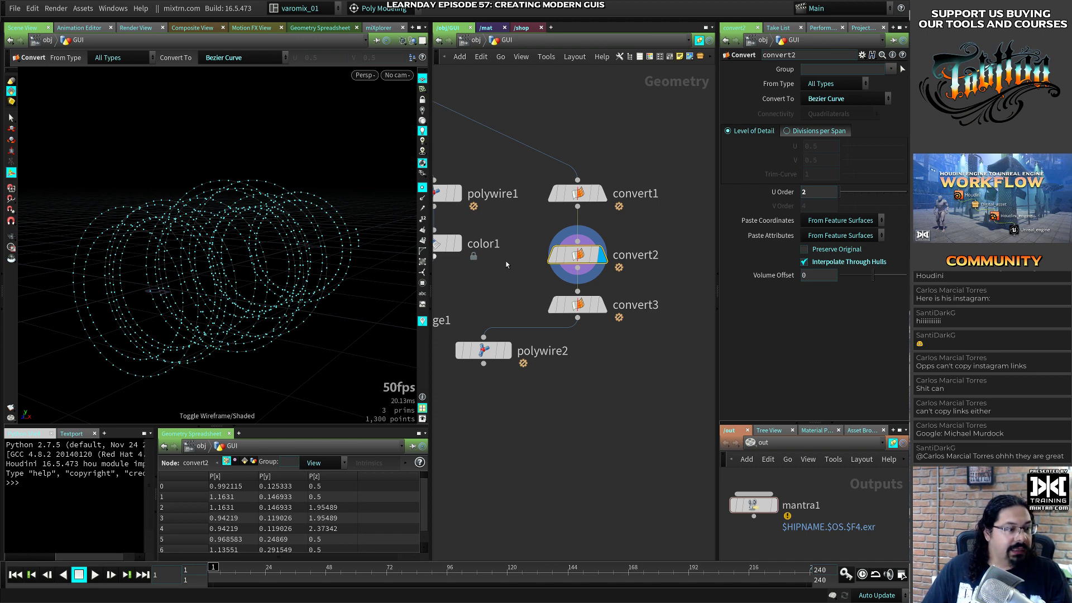
middle_click(590, 260)
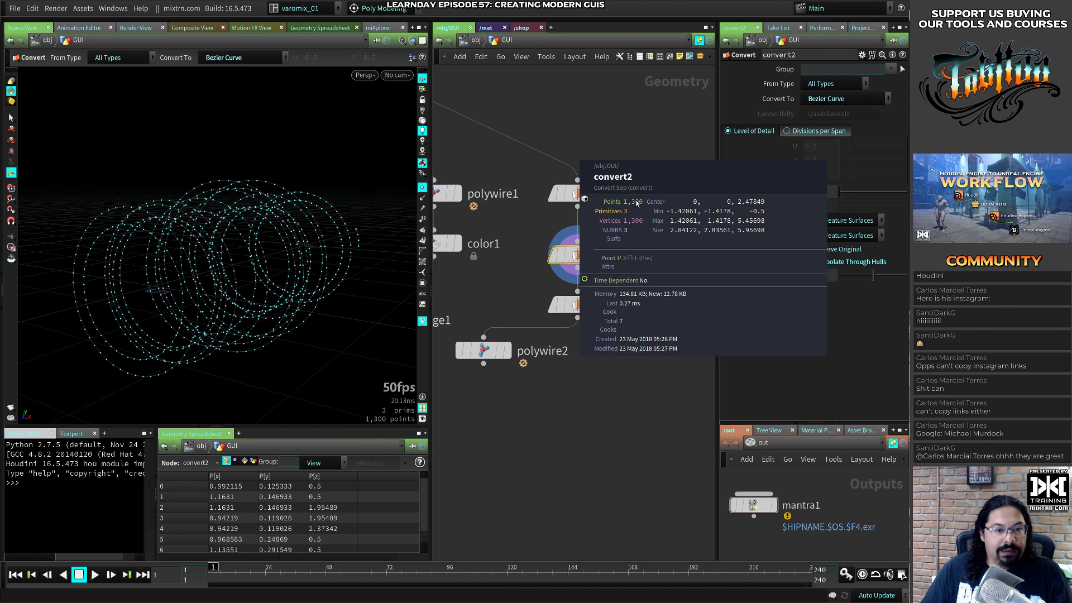
Insert a Delete node between convert2 and convert3, spacing the nodes apart to make room for it
drag(573, 257, 572, 237)
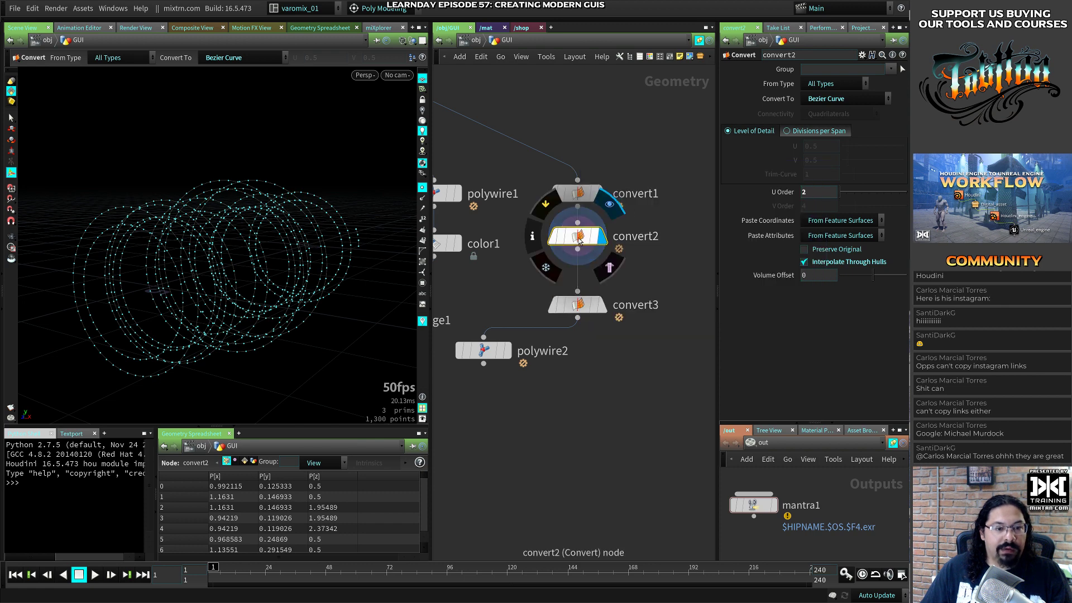
key(Tab)
text(dele)
key(Return)
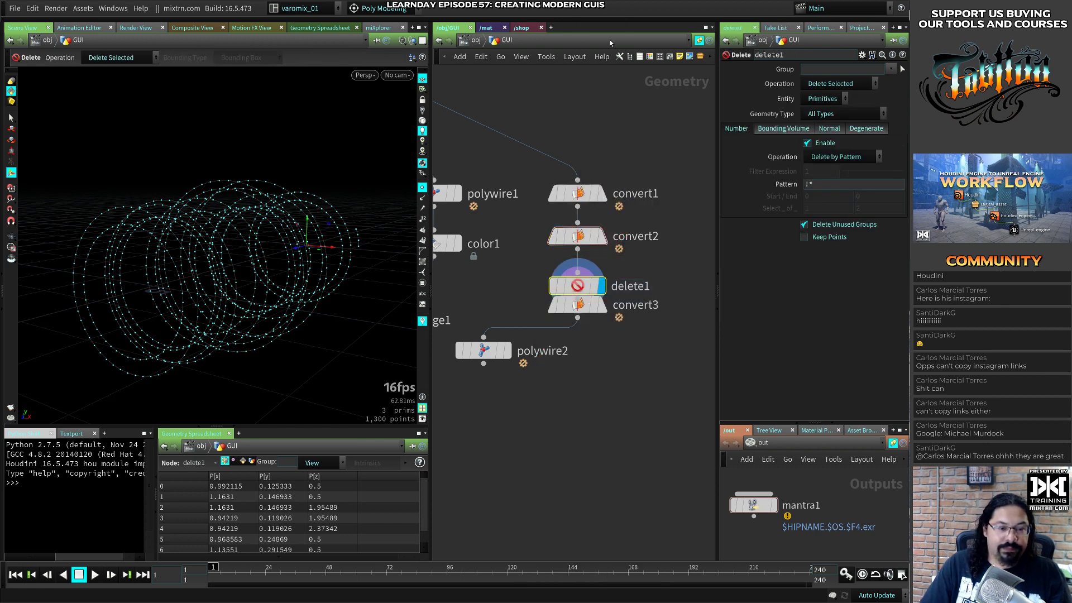
drag(595, 302, 605, 342)
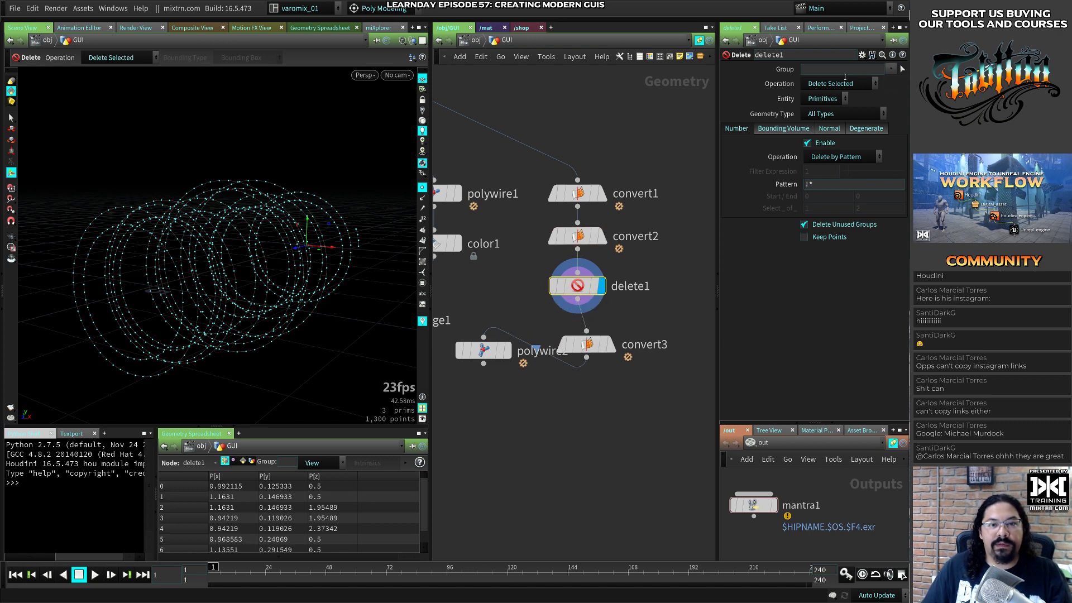
Try limiting delete1 to group 0, check the node's geometry information, and clear the group again
text(0)
key(Return)
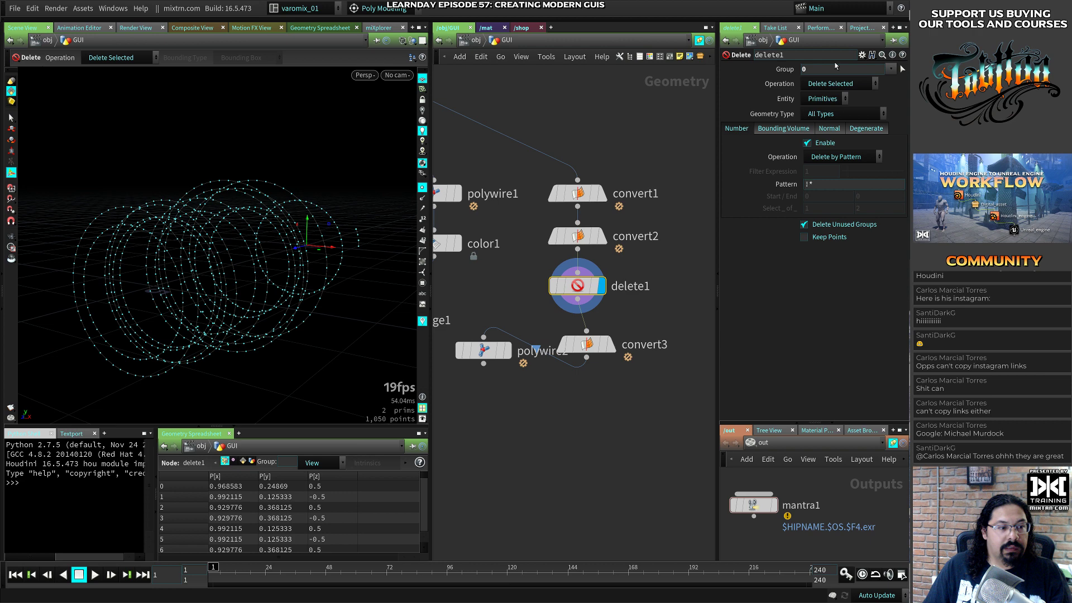
middle_click(570, 287)
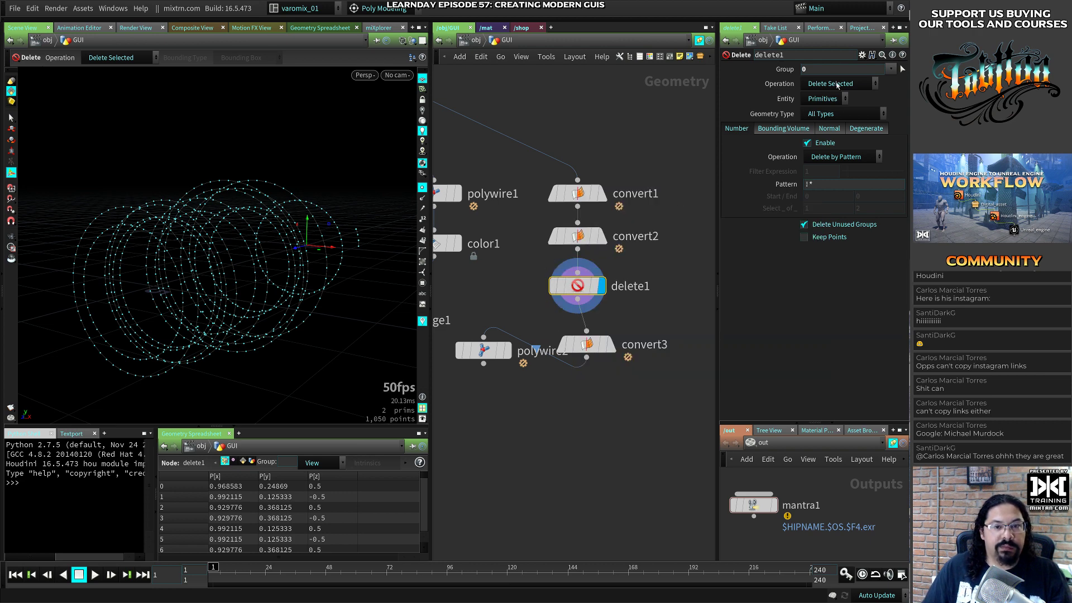
drag(814, 70, 754, 71)
key(BackSpace)
key(Return)
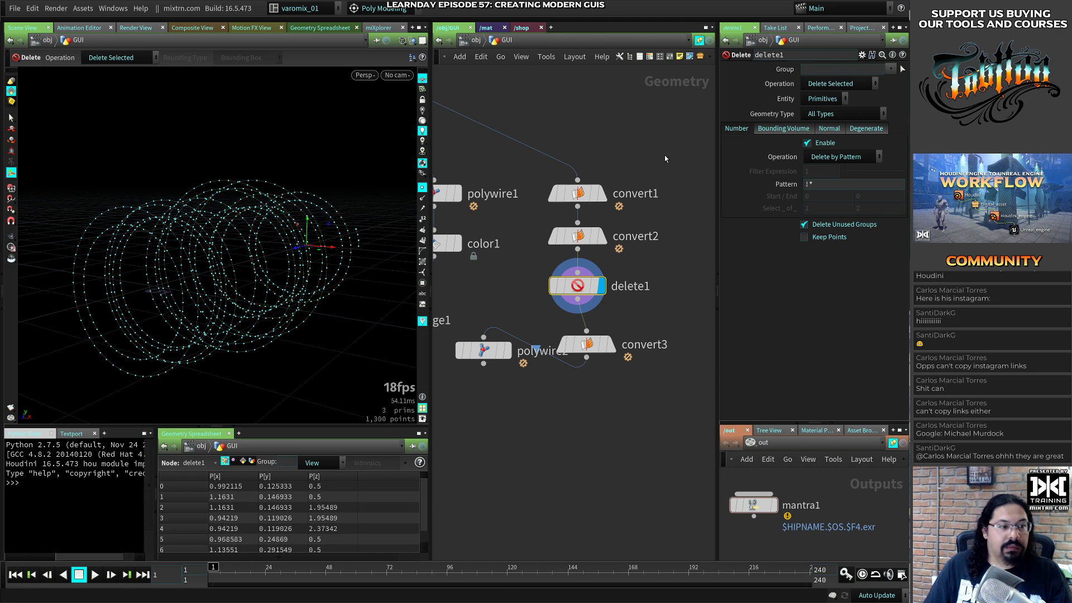
click(833, 101)
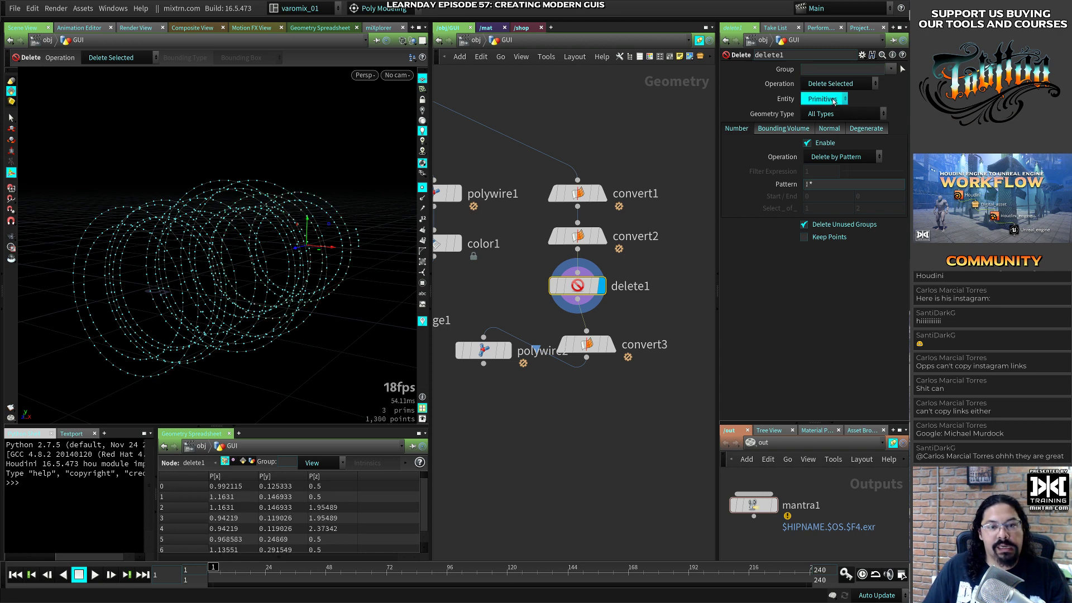
click(855, 100)
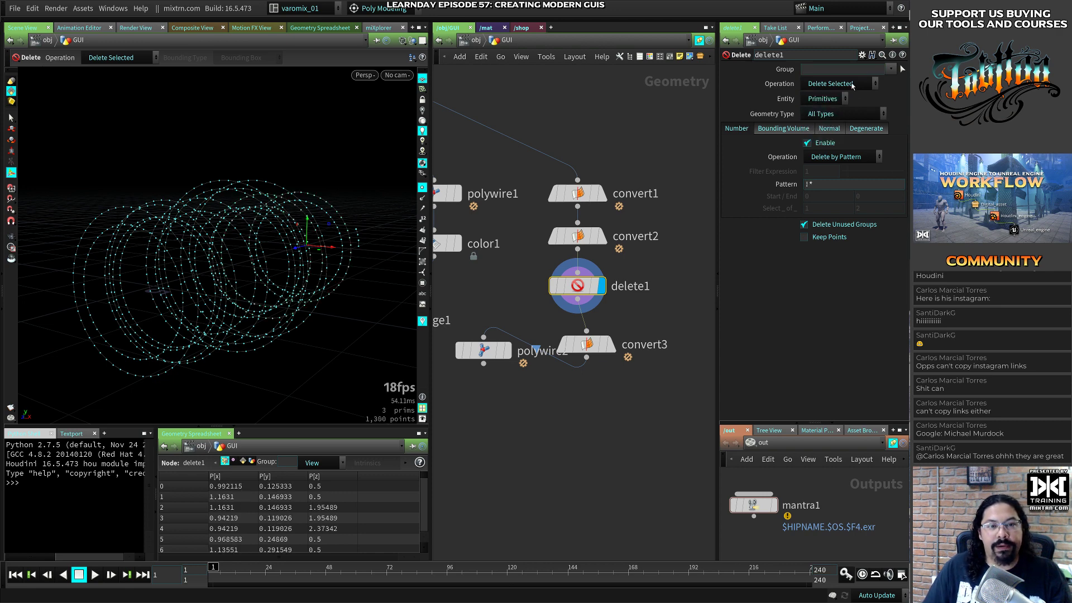
middle_click(583, 288)
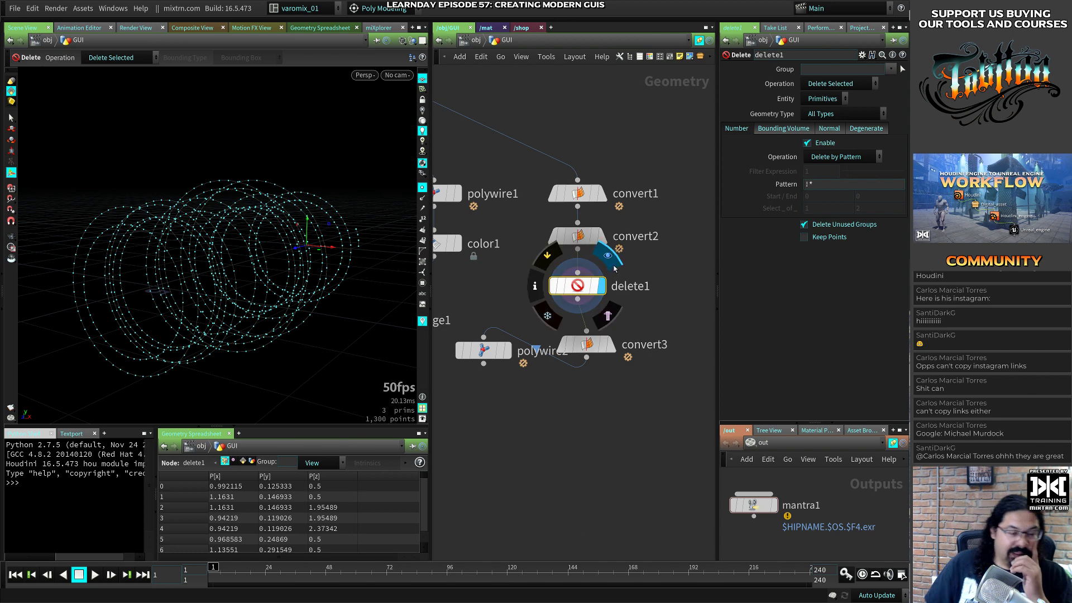
Try NURBS Curve as convert1's conversion type, examine the result shaded, and switch the type back to NURBS Surface
click(589, 193)
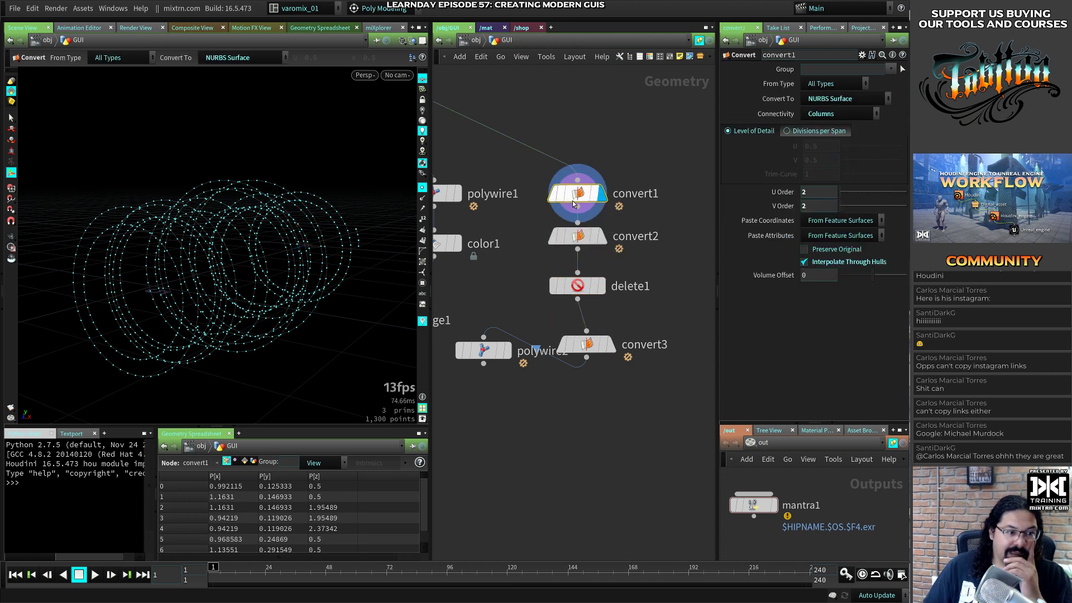
click(863, 99)
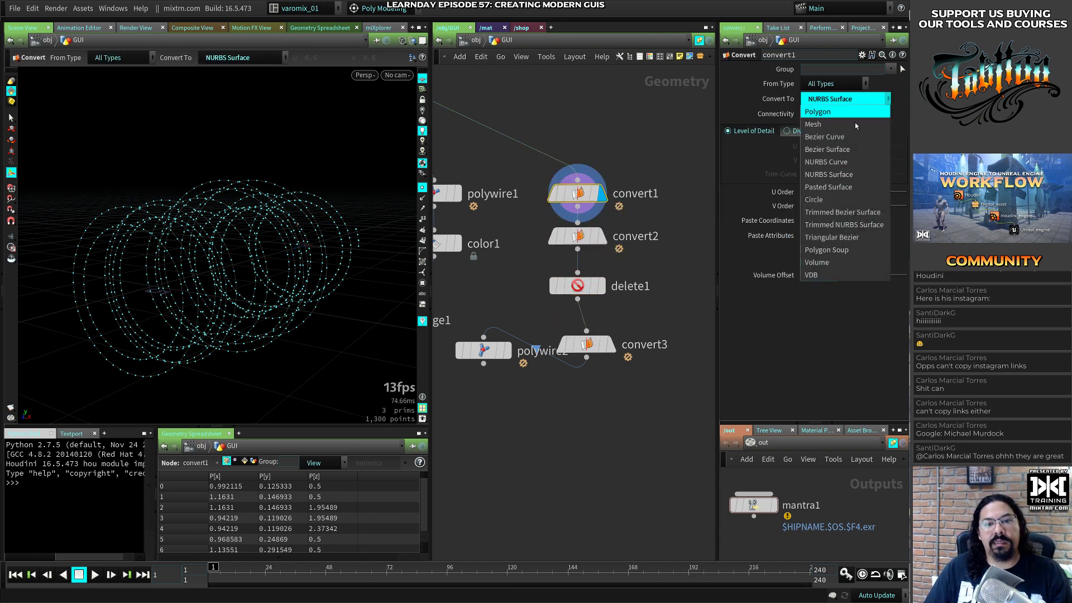
click(828, 163)
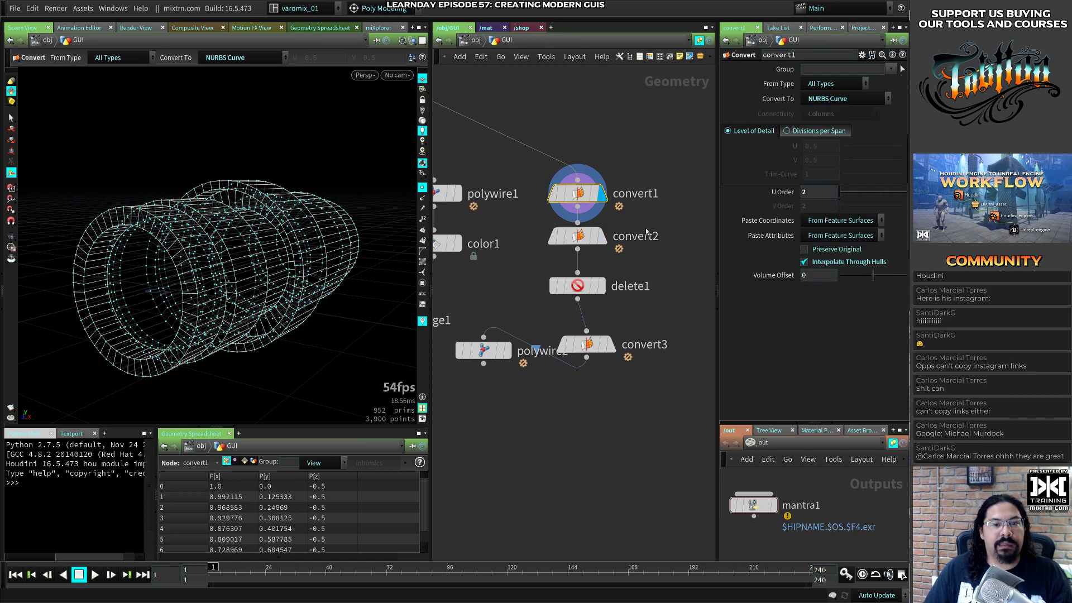
alt+drag(234, 297, 208, 294)
alt+right_drag(209, 295, 282, 287)
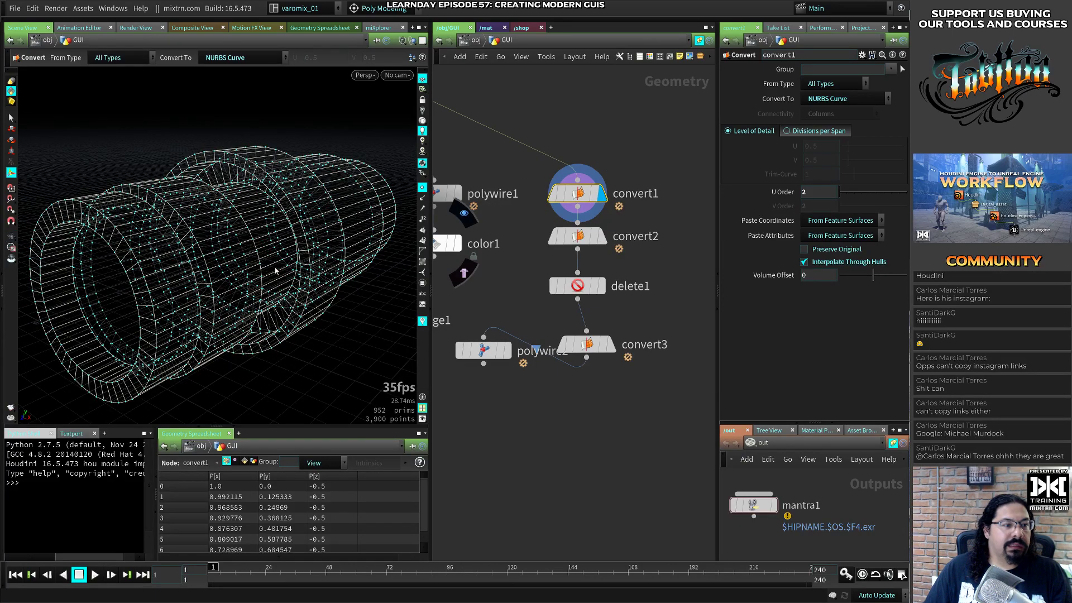
drag(246, 261, 291, 264)
key(w)
key(w)
key(w)
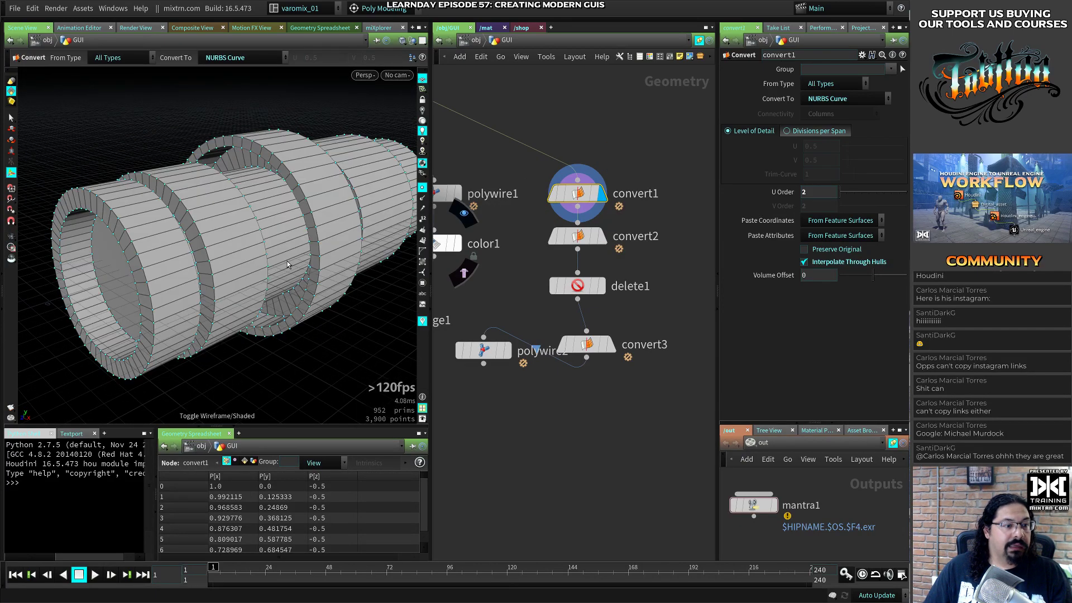
click(849, 99)
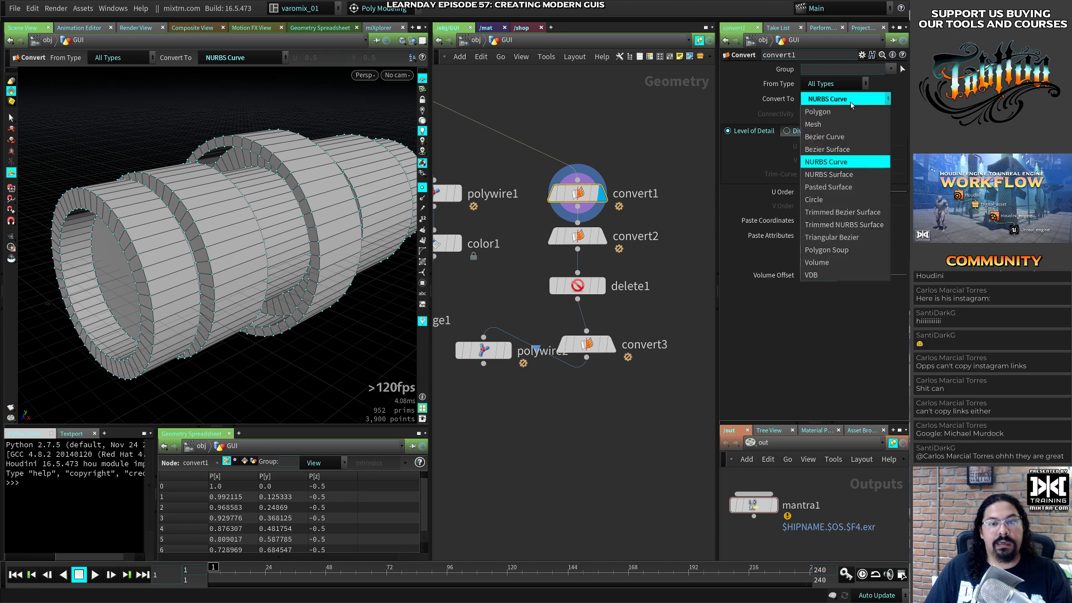
click(836, 178)
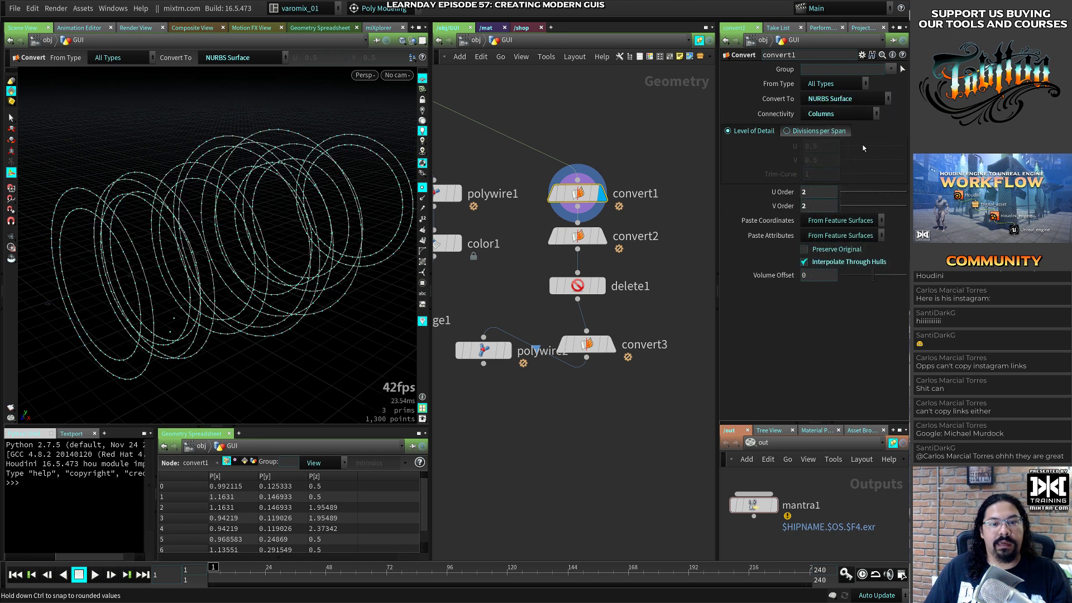
Test convert1's Preserve Original option and turn off Interpolate Through Hulls
click(836, 250)
click(834, 251)
click(830, 252)
click(829, 252)
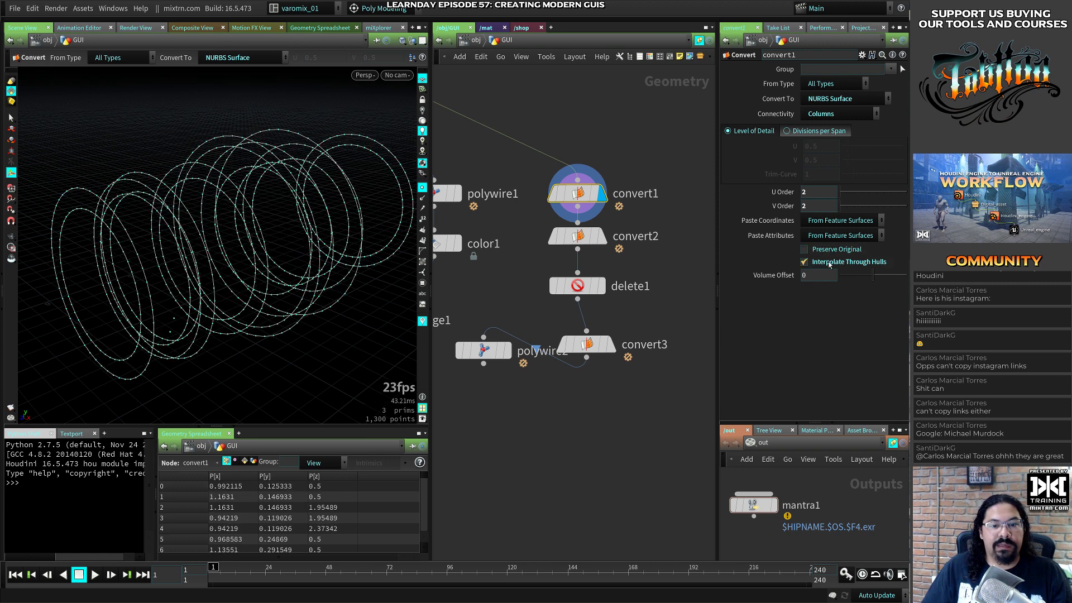
click(827, 263)
click(825, 262)
click(824, 265)
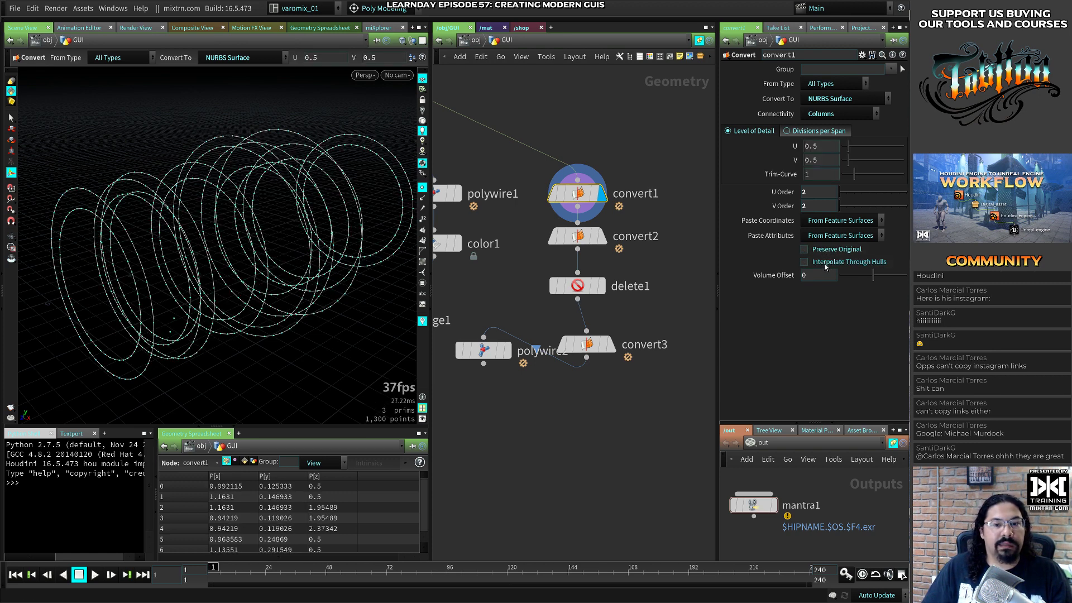
Try a V Order of 4 on convert1 and undo the change
drag(851, 154, 848, 146)
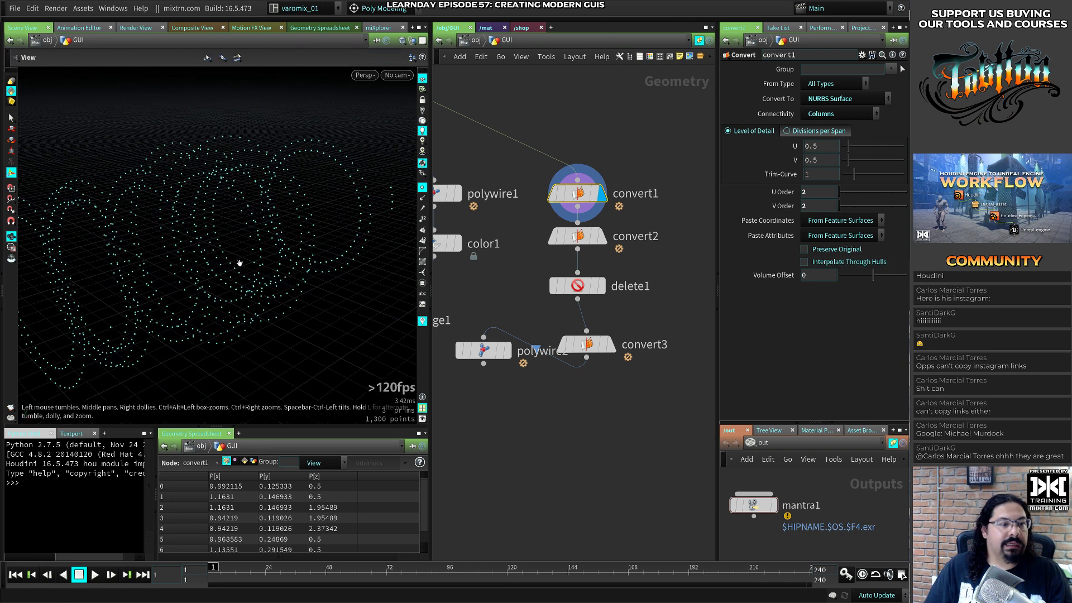
alt+drag(287, 269, 273, 284)
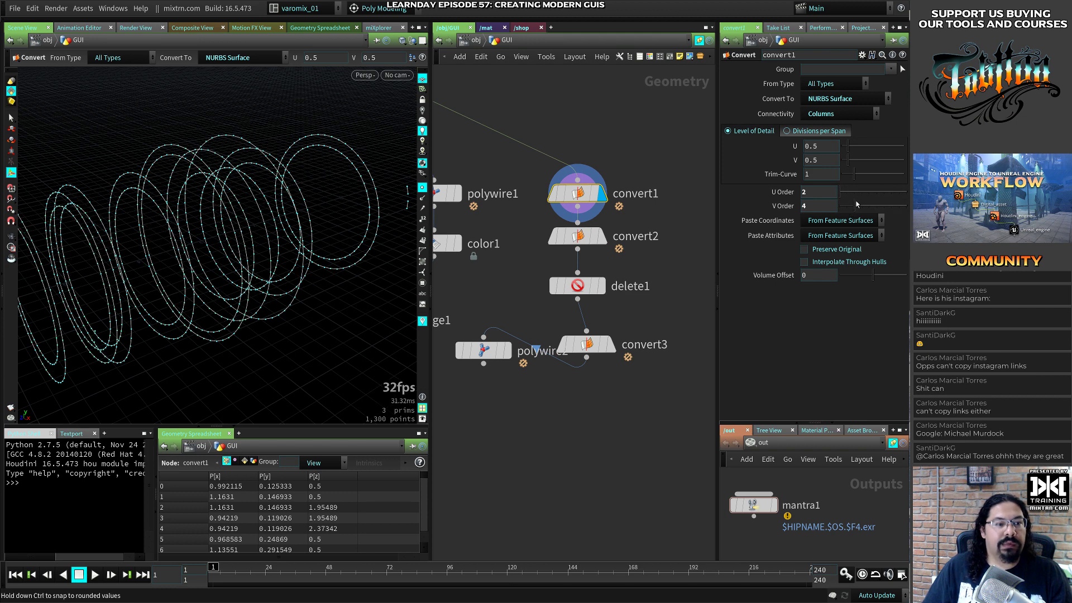
key(ctrl+z)
Display subnet1's tube geometry and open the subnetwork at its chain of polyextrude nodes
middle_drag(494, 65, 608, 229)
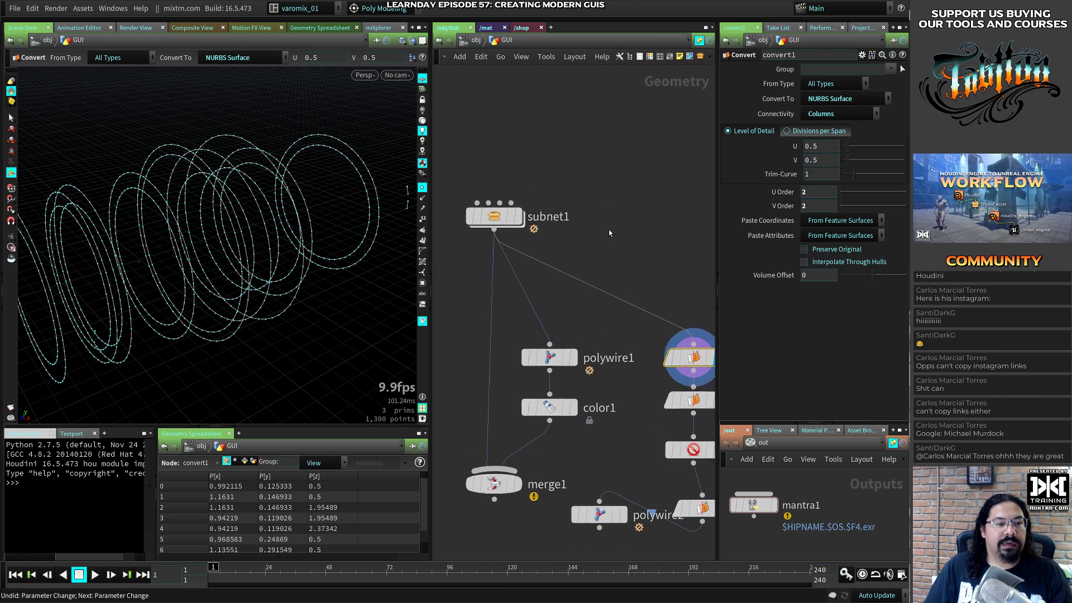
click(520, 219)
click(496, 218)
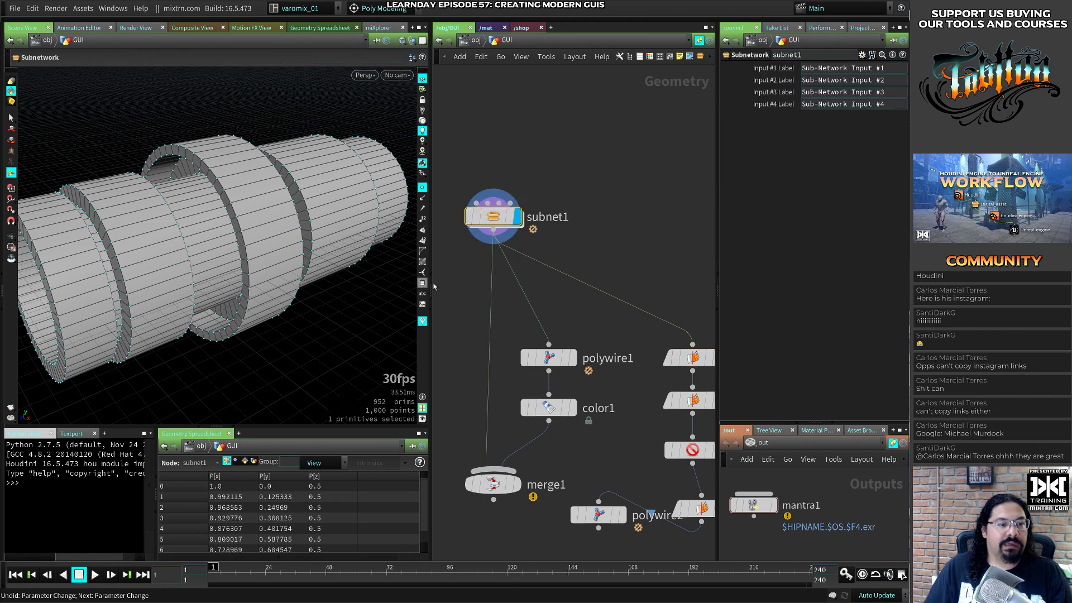
double_click(496, 218)
middle_drag(558, 399, 608, 202)
Examine the closed end cap on the tube inside subnet1, using primitive selection and the primitive numbers
mouse_move(313, 251)
alt+mouse_down()
mouse_move(162, 318)
mouse_move(303, 238)
alt+mouse_up()
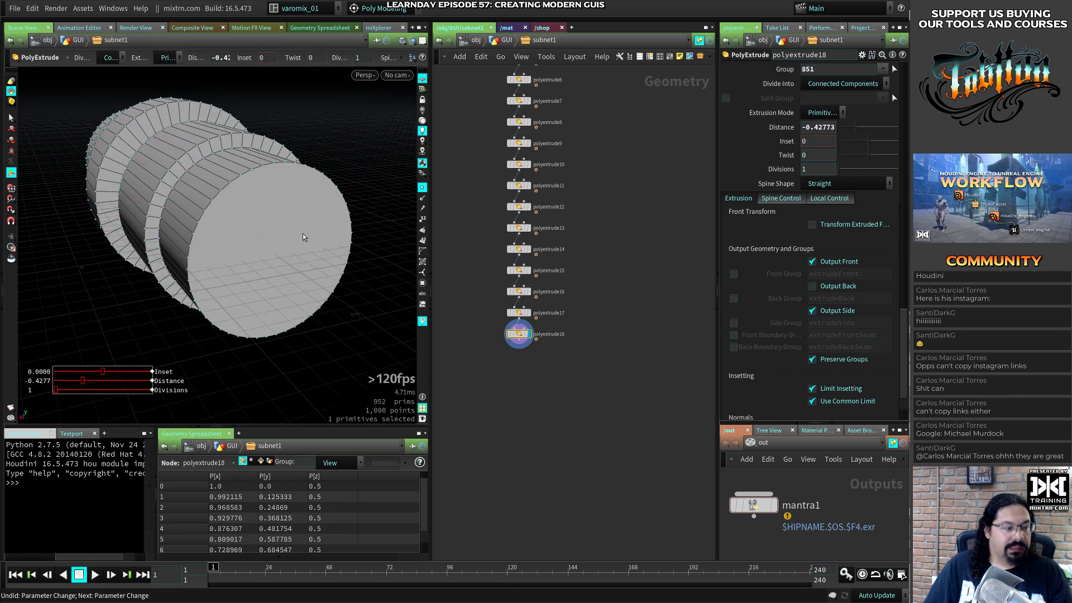
key(s)
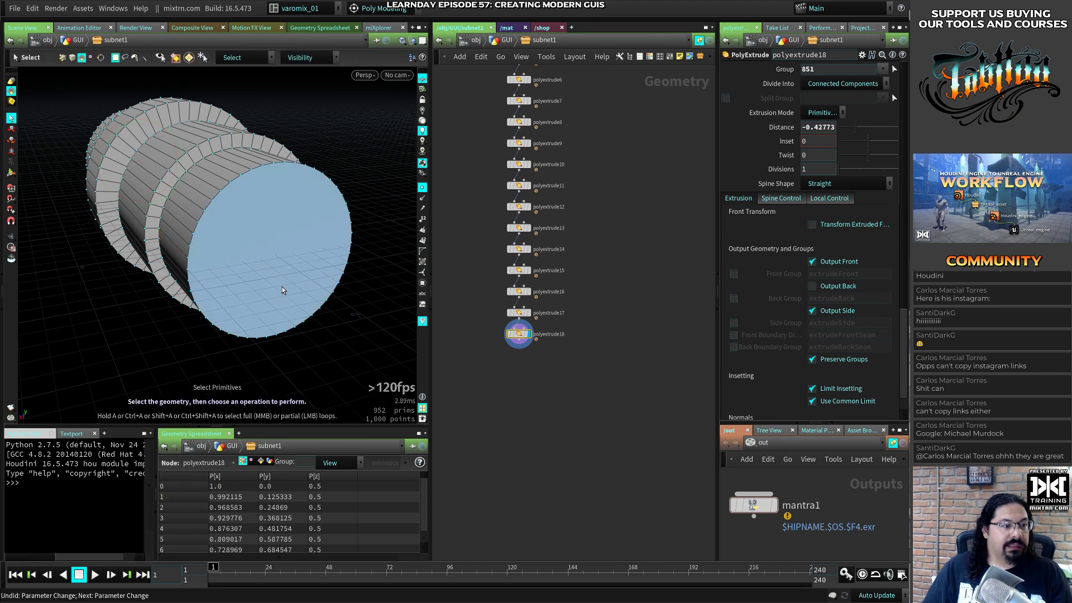
alt+drag(345, 322, 277, 281)
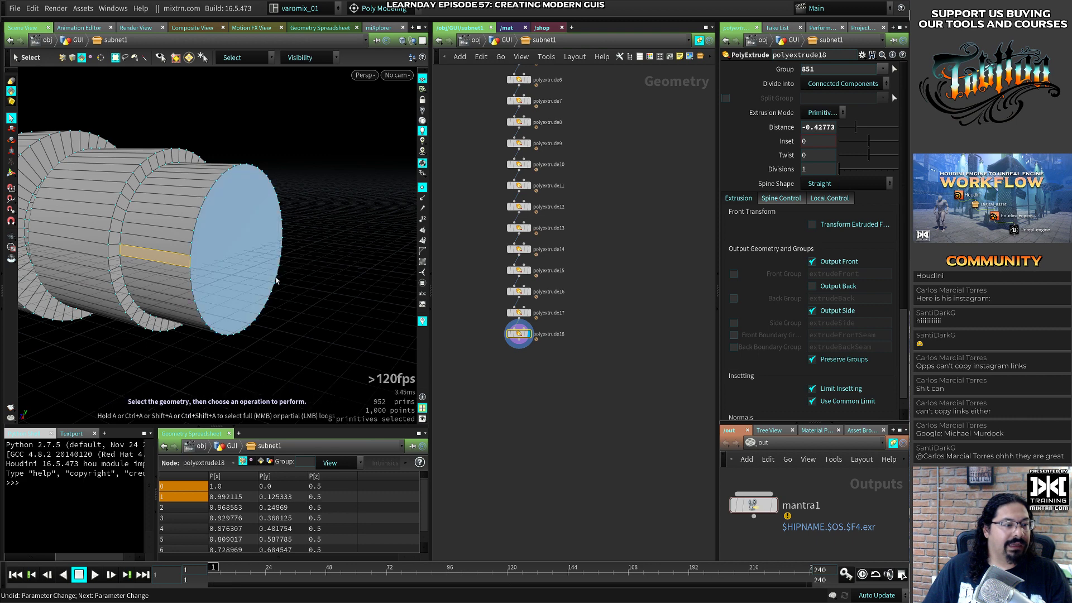
click(294, 318)
click(235, 275)
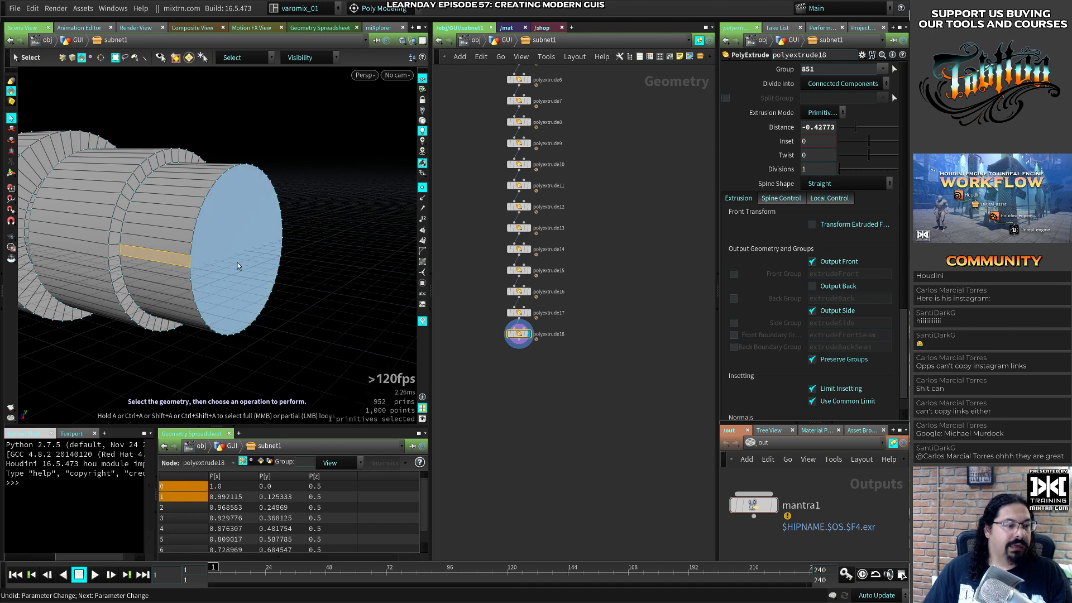
click(300, 288)
click(250, 265)
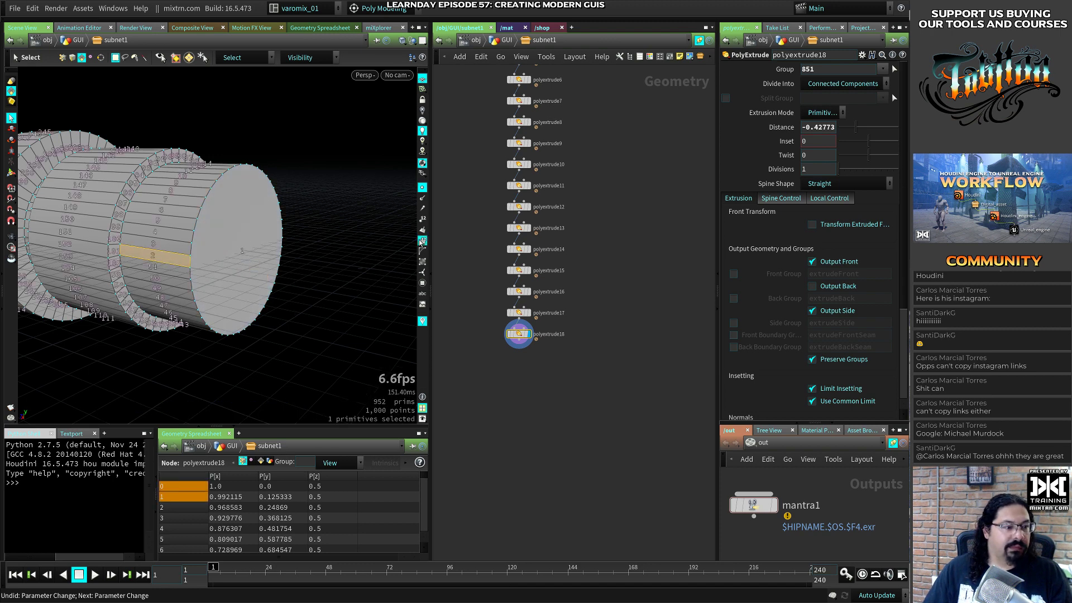
Append a new PolyExtrude node to the end of the chain, after polyextrude18
mouse_move(522, 335)
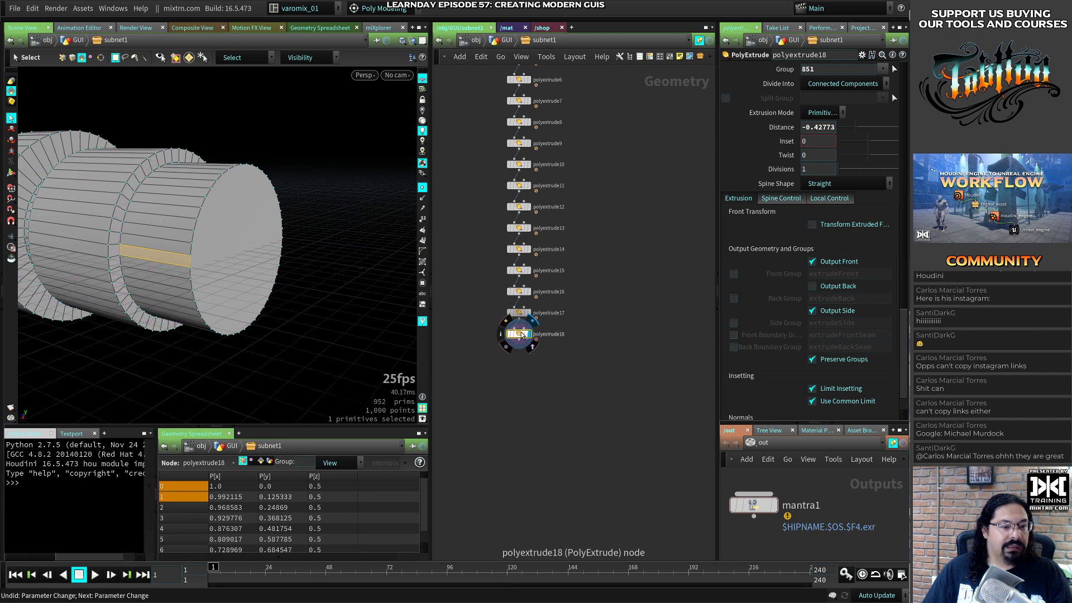
key(Tab)
text(pe)
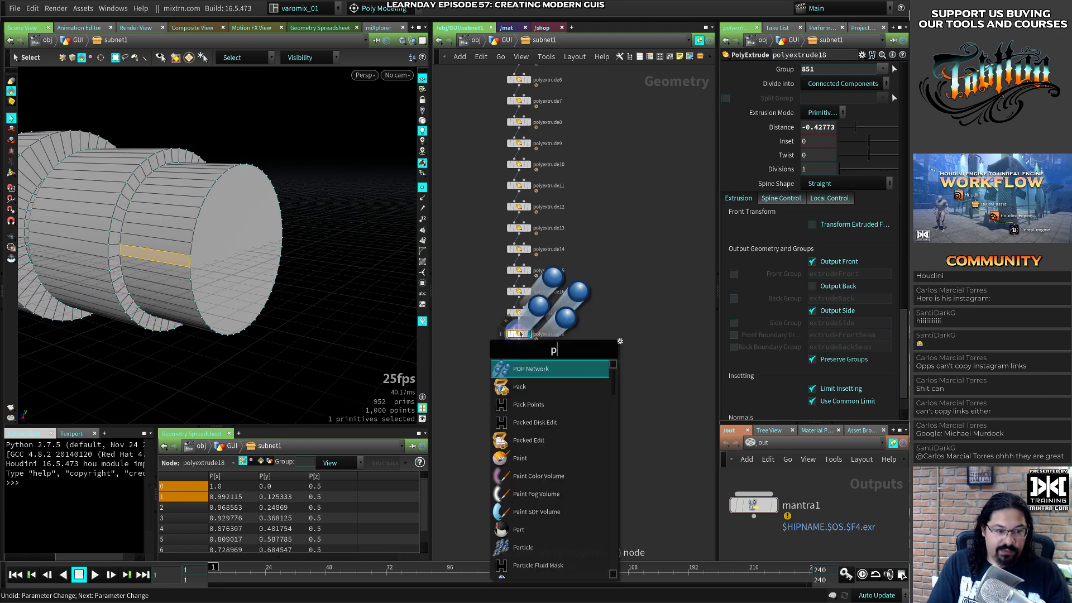
key(Down)
key(Down)
key(Return)
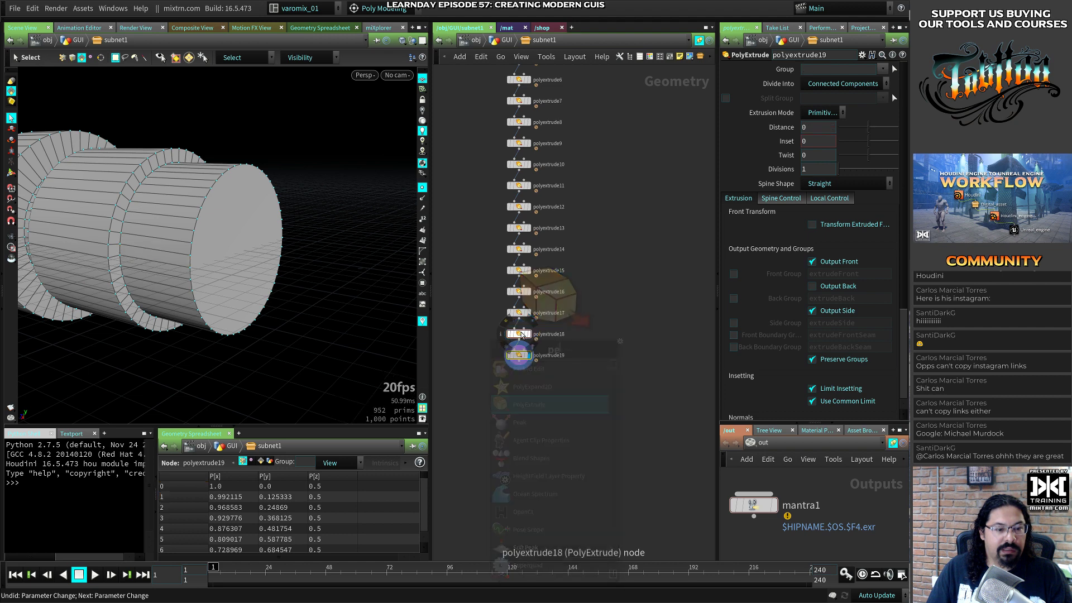
Restrict the new PolyExtrude to group 0, after trying group 1, and inset the end cap by 0.6
click(830, 69)
text(1)
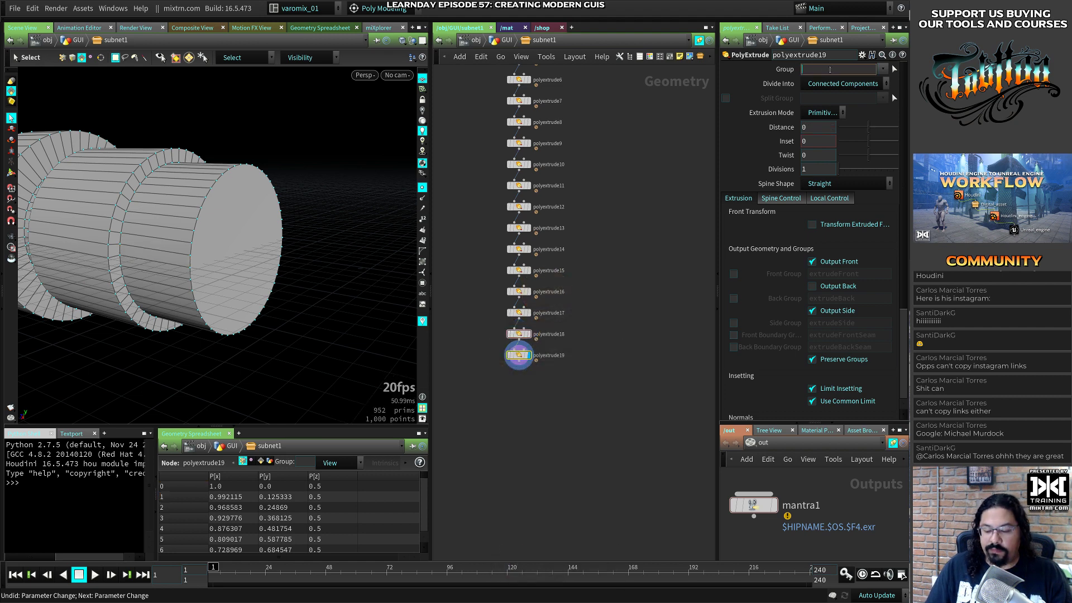
key(Return)
drag(868, 142, 863, 144)
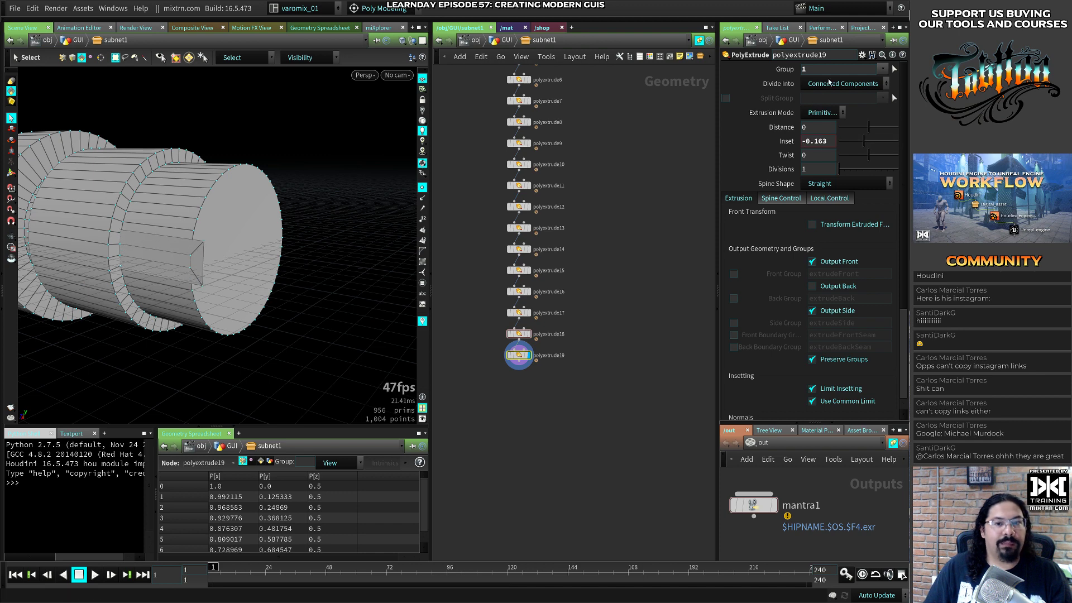
text(0)
key(Return)
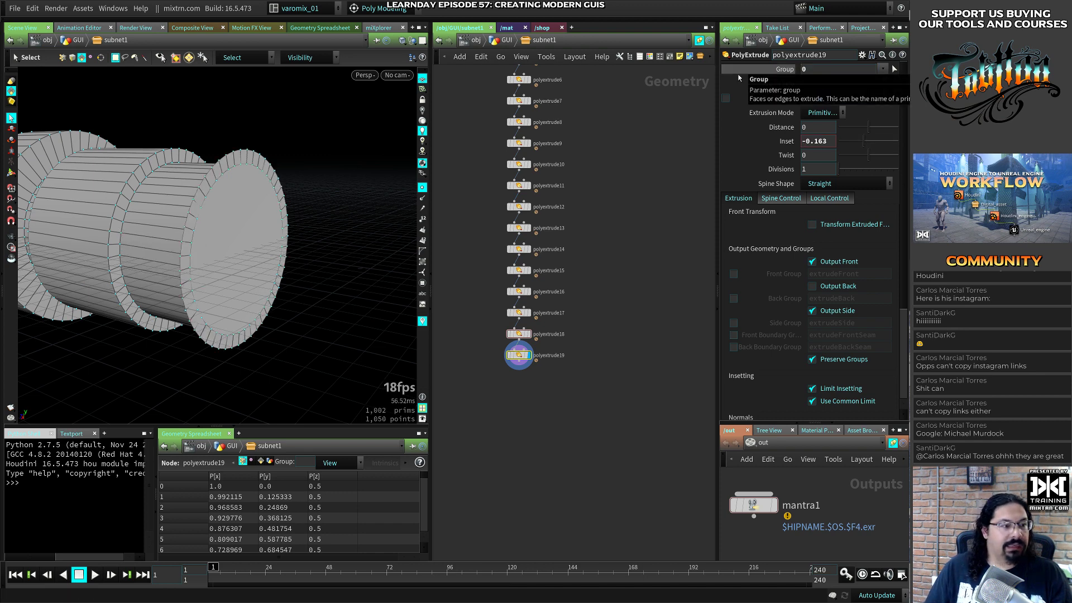
drag(863, 143, 887, 143)
Check the point and primitive numbers around the inset end cap
click(422, 219)
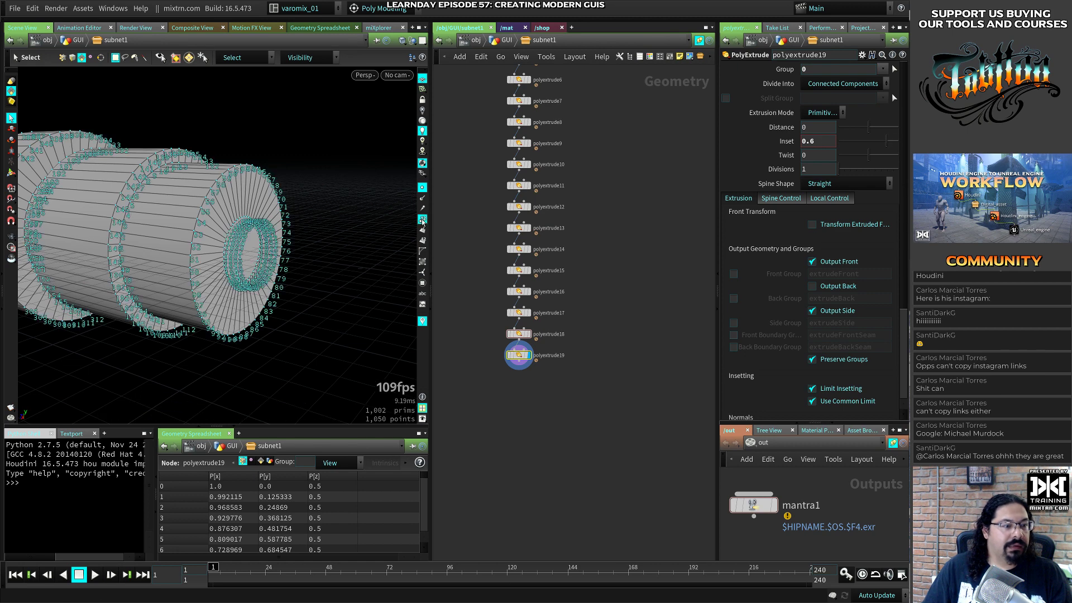
click(423, 219)
click(423, 241)
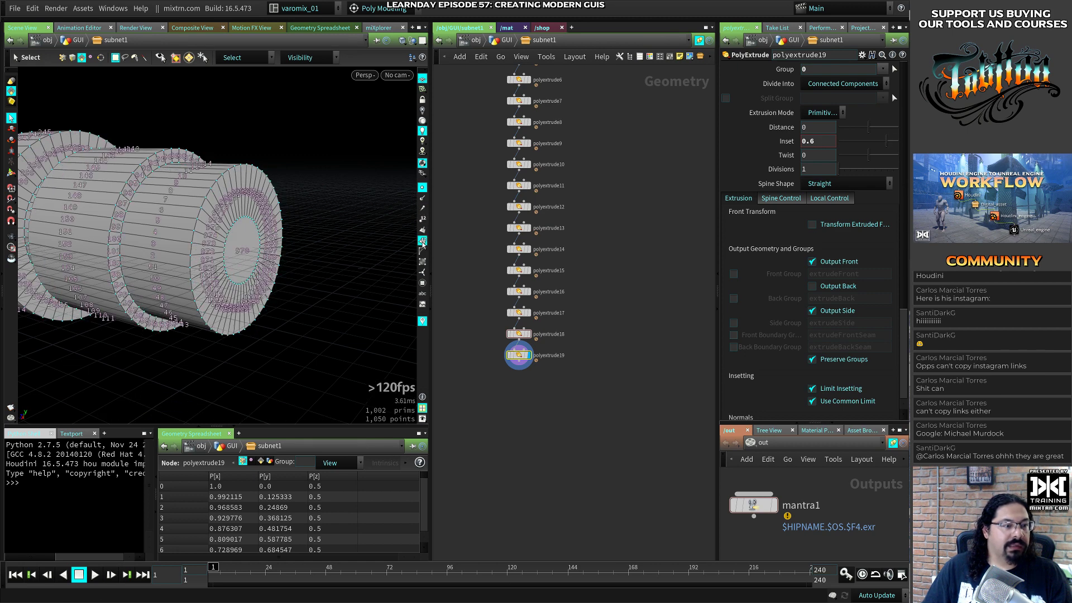
click(423, 241)
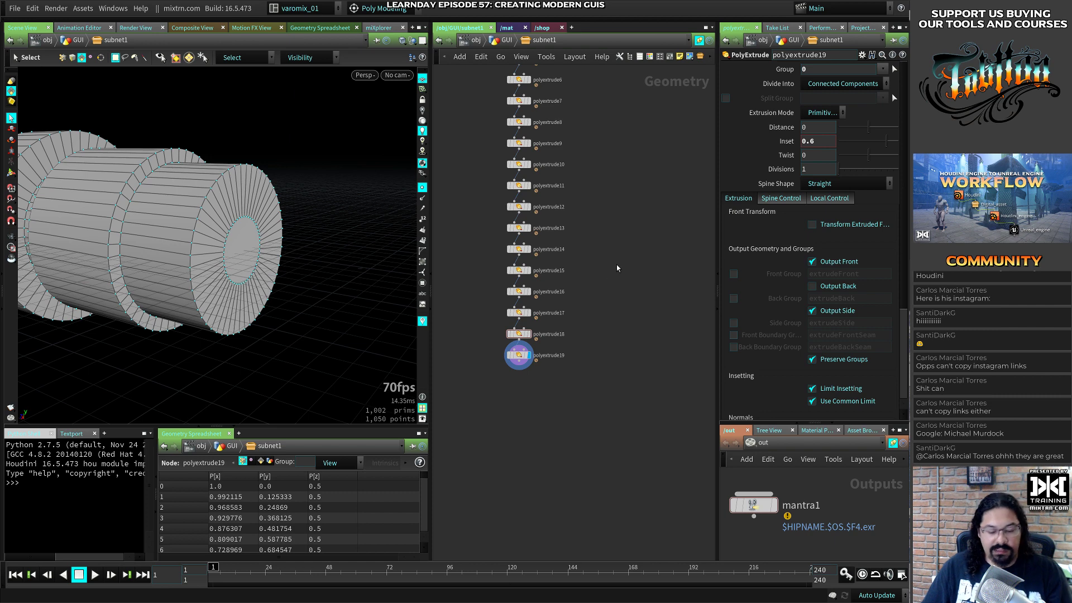
Return to the GUI network, display convert1's rings, and move convert1 further above convert2
key(u)
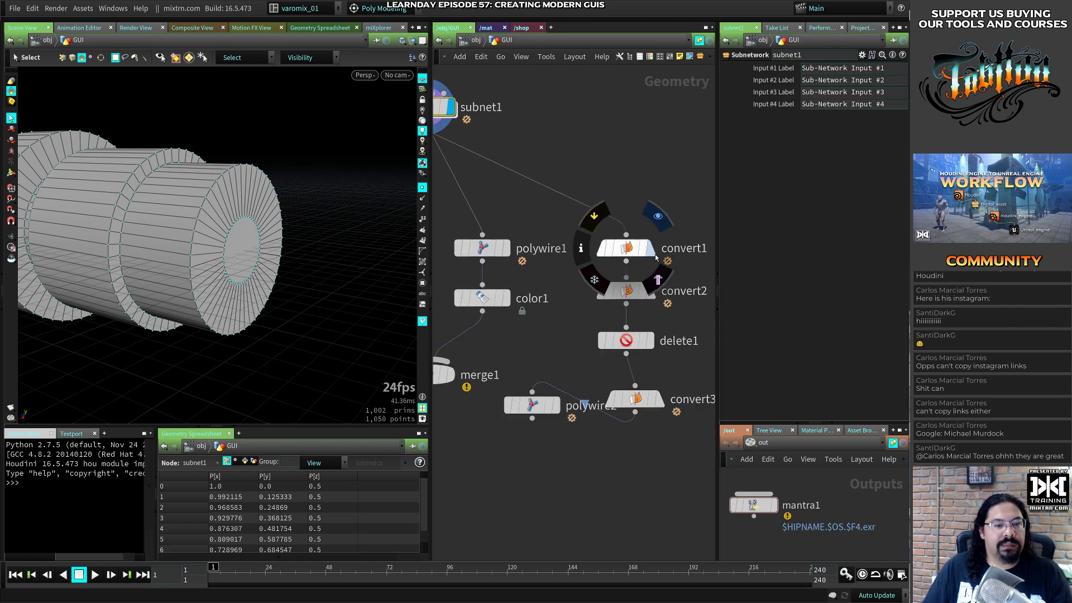
click(655, 255)
key(w)
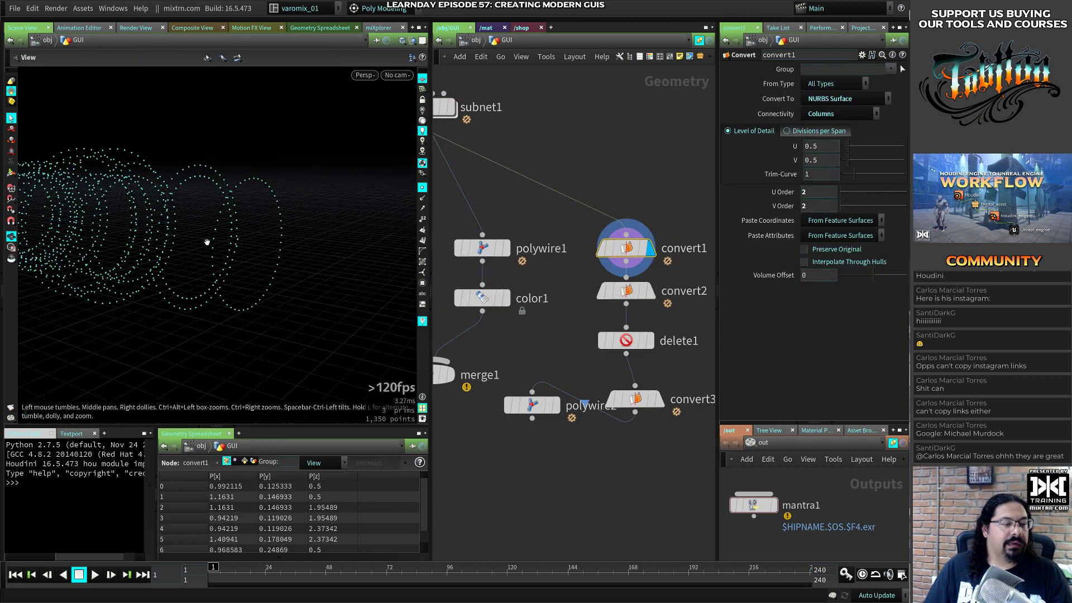
alt+drag(206, 242, 244, 237)
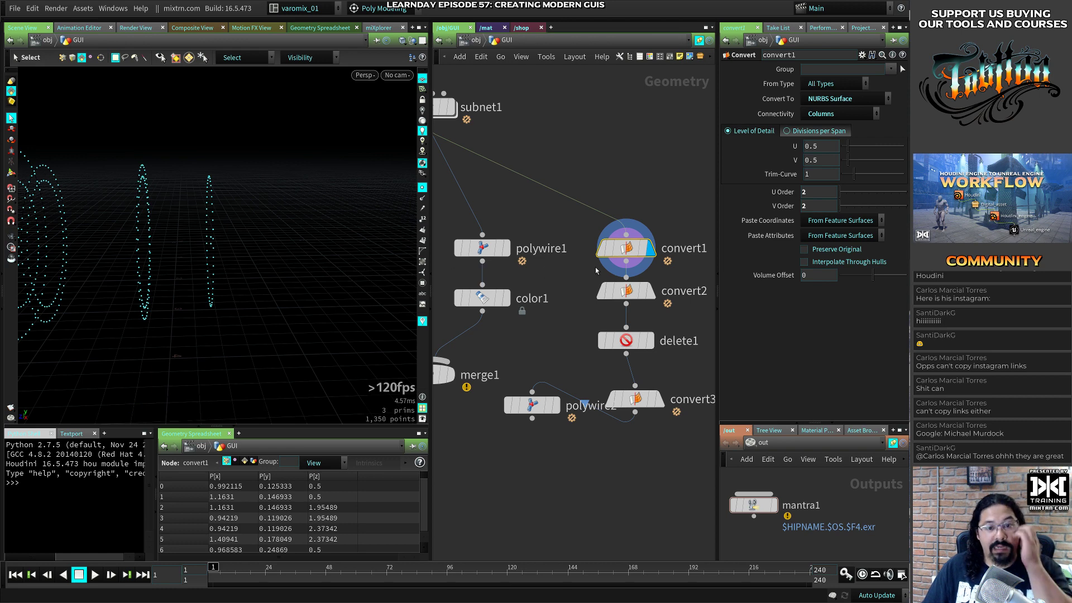
alt+drag(134, 246, 289, 230)
drag(623, 248, 624, 204)
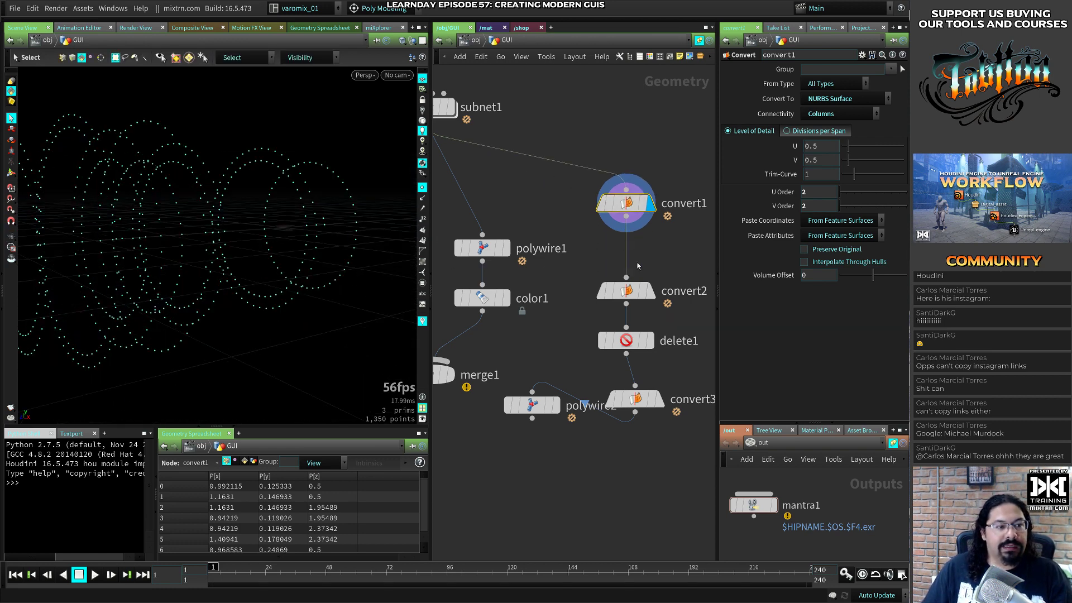
Insert an Add node between convert1 and convert2 that deletes the geometry but keeps the points
middle_drag(650, 298, 560, 243)
key(Tab)
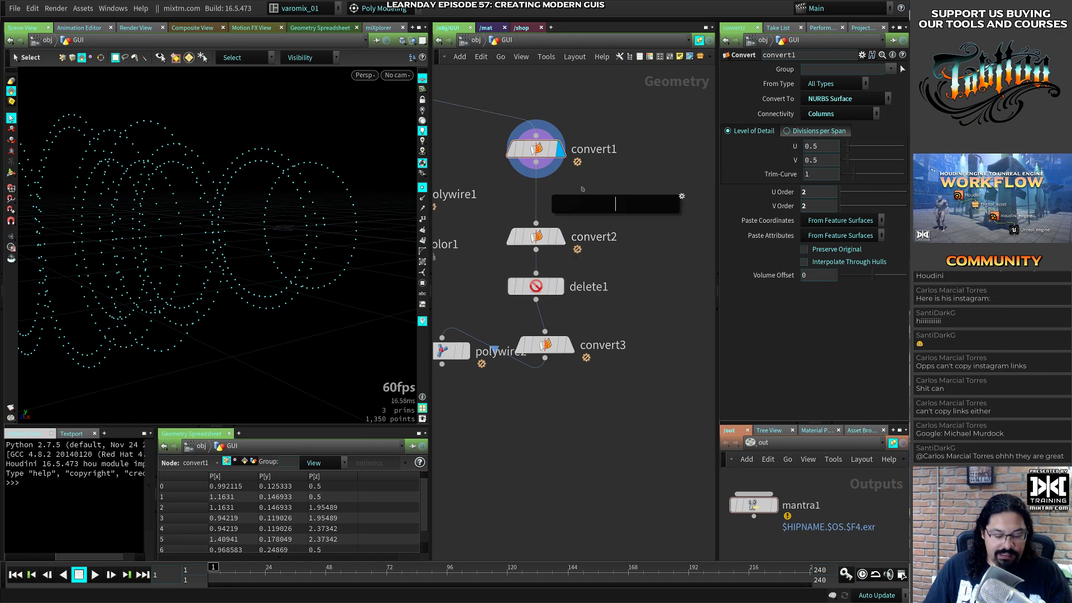
text(add)
click(606, 224)
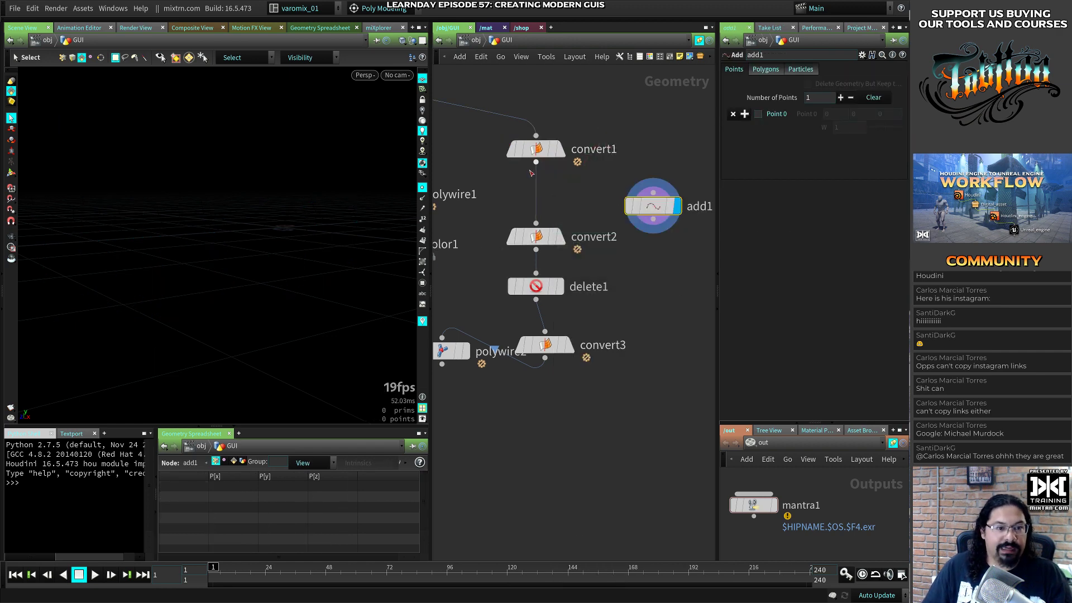
drag(536, 162, 653, 192)
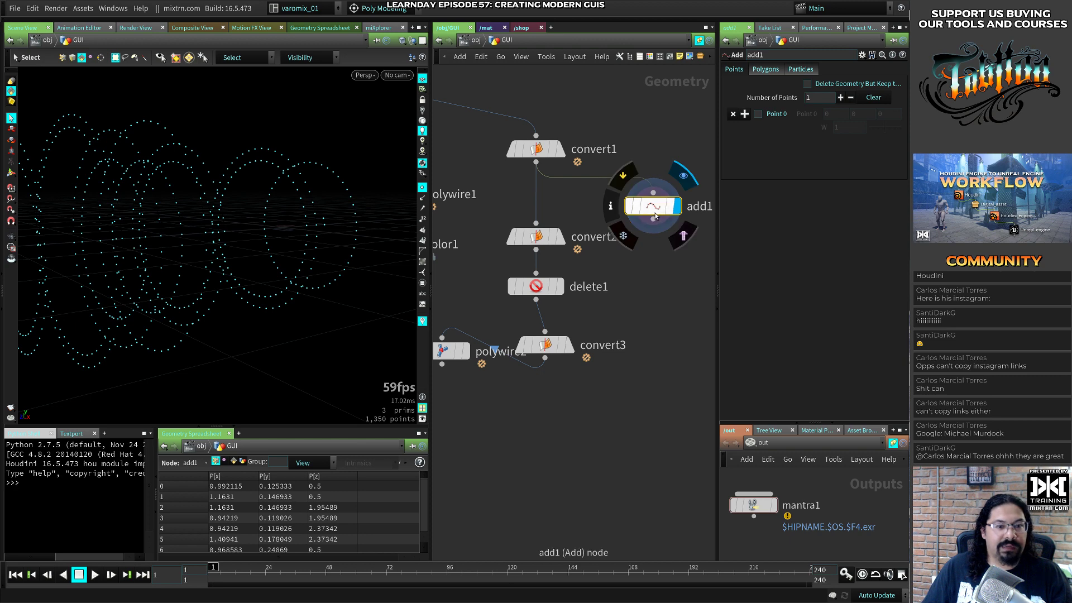
click(854, 83)
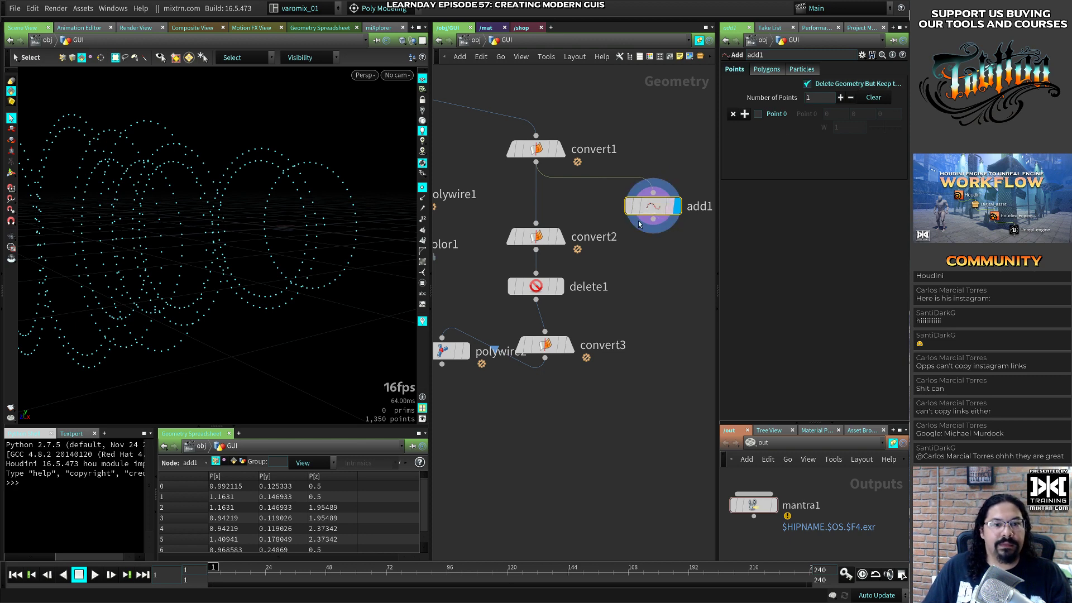
drag(653, 219, 544, 239)
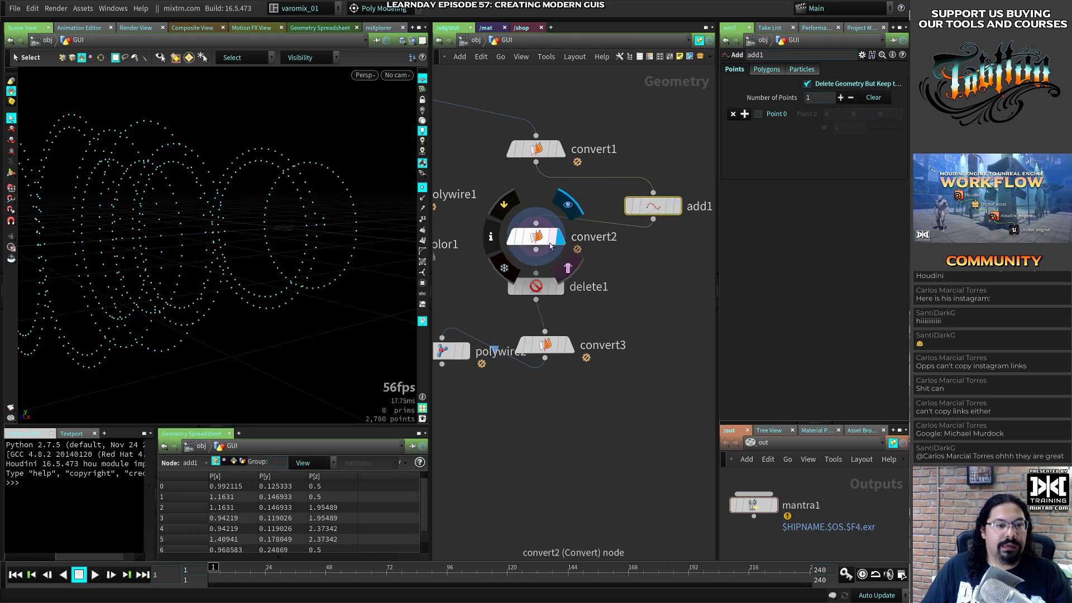
Display add1, try building polygons by group from all points, and check convert1's geometry info
click(549, 245)
click(648, 211)
click(682, 178)
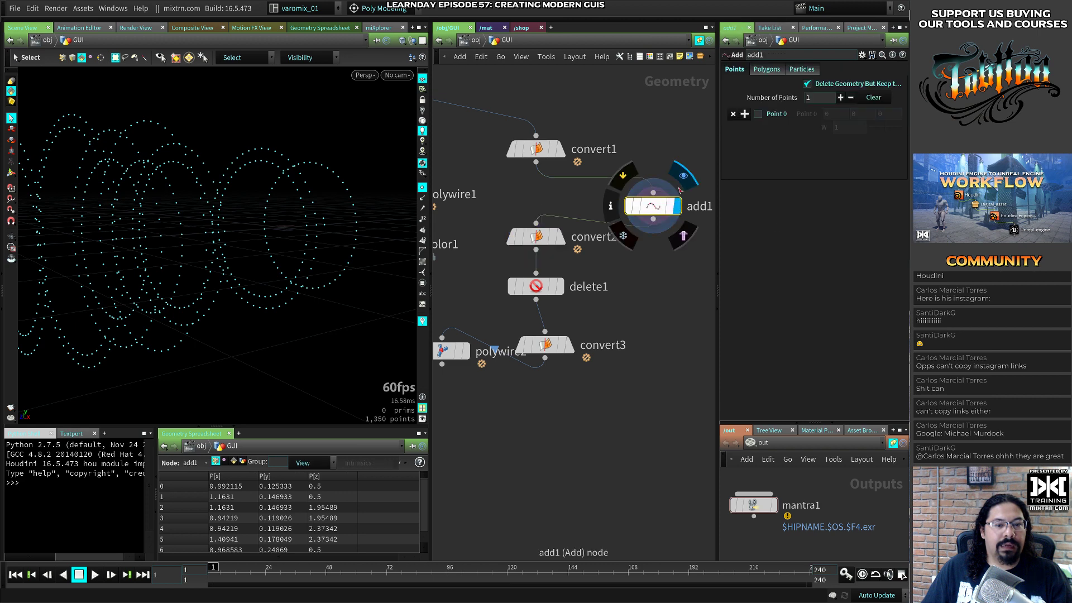
click(766, 69)
click(780, 99)
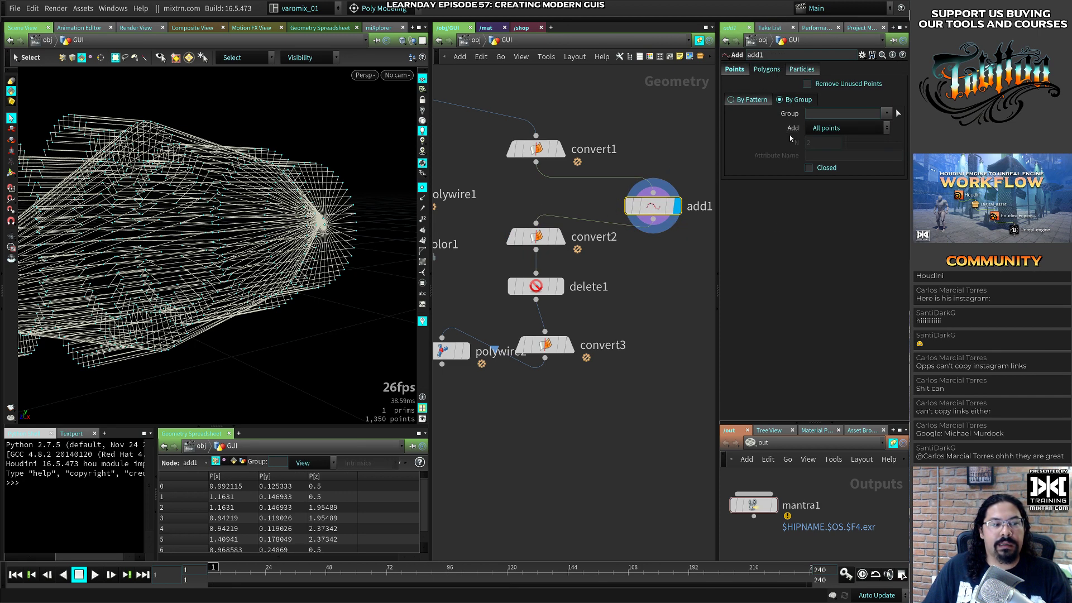
alt+drag(251, 235, 222, 273)
middle_click(540, 156)
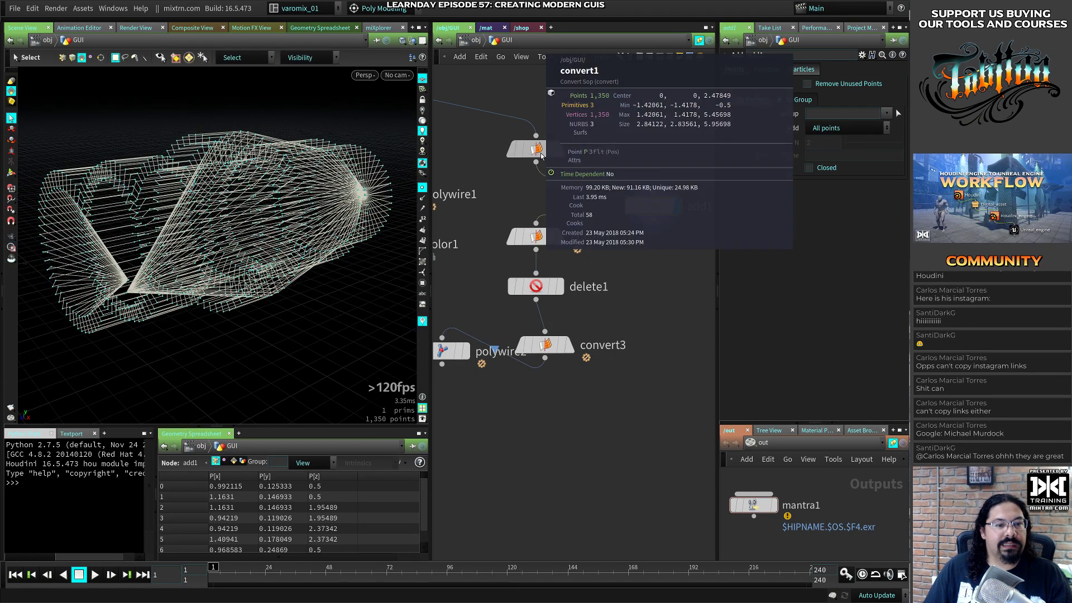
middle_drag(449, 143, 468, 220)
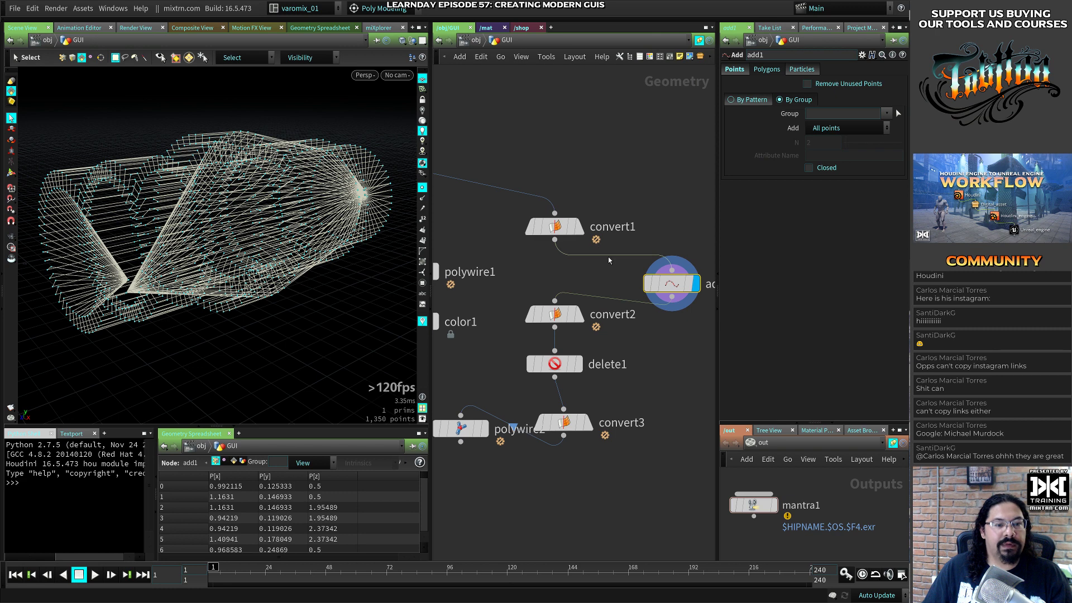
Try add1's Skip every Nth point option with N set to 50 and then 51
click(845, 129)
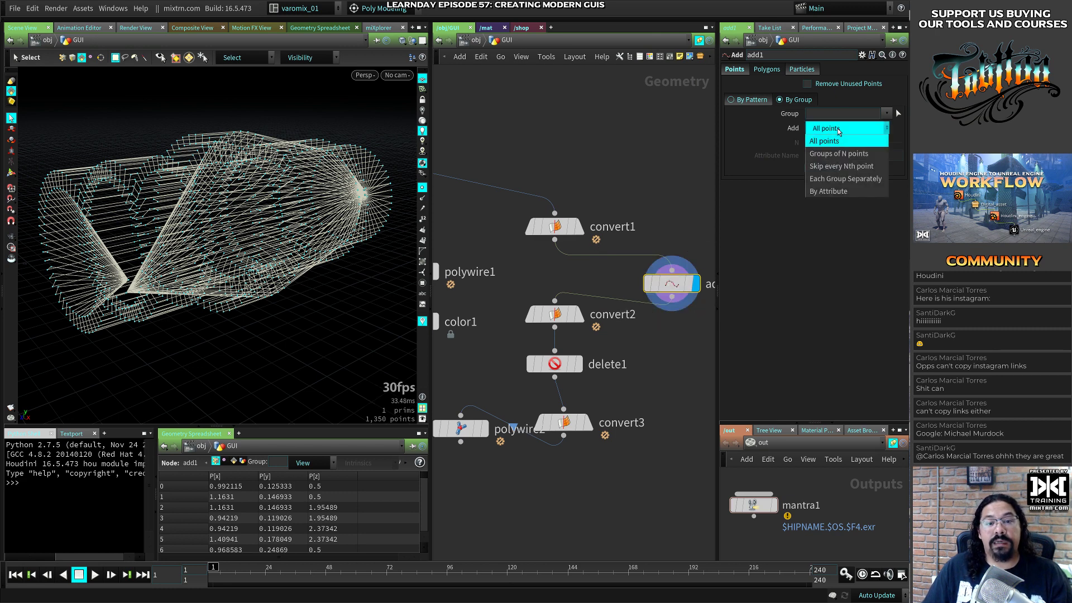
click(842, 149)
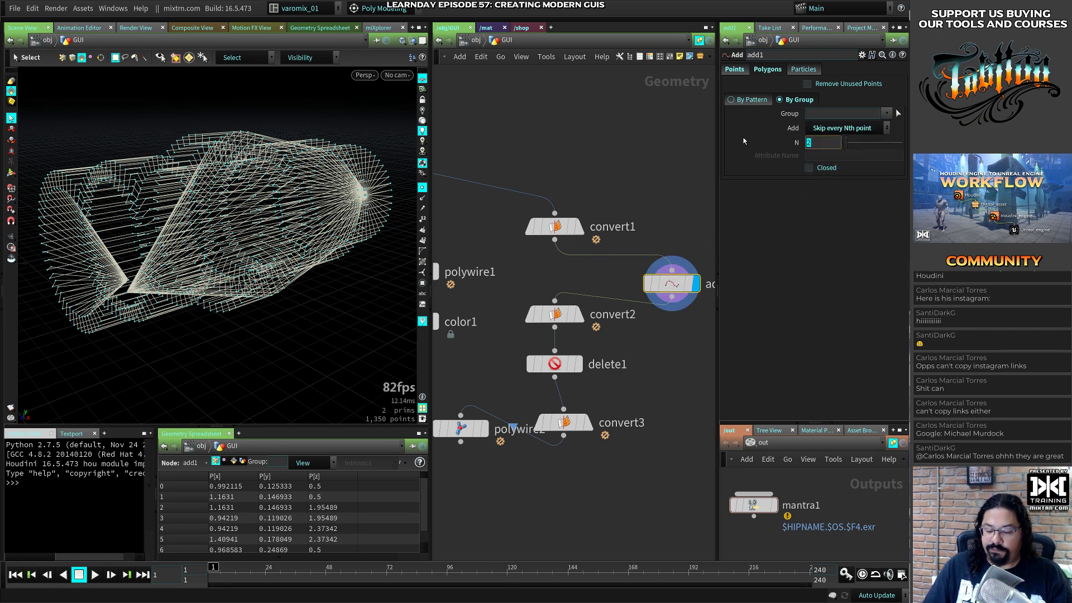
text(50)
key(Return)
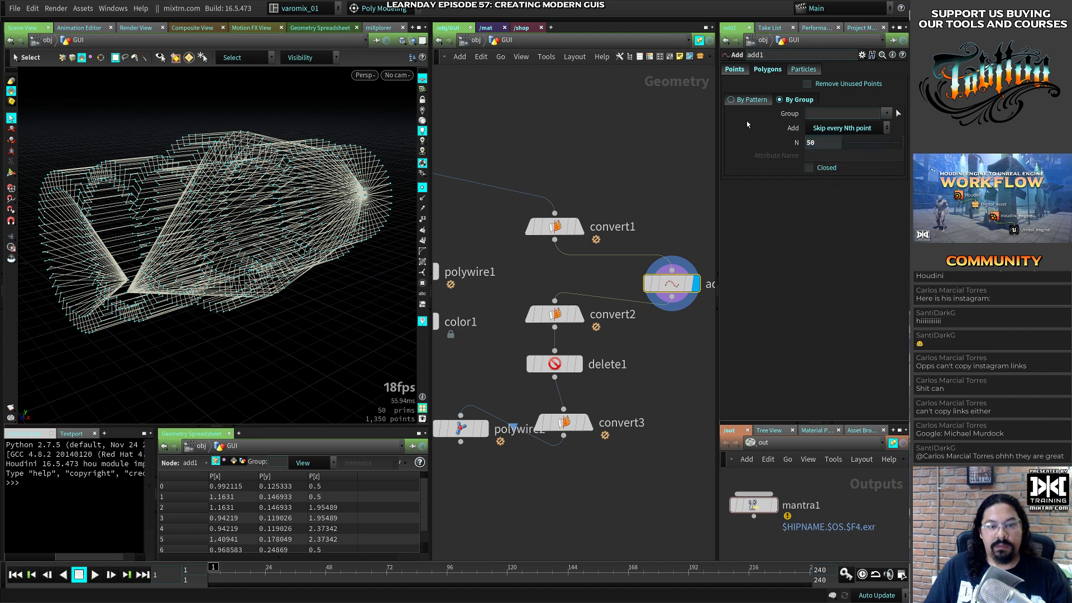
text(51)
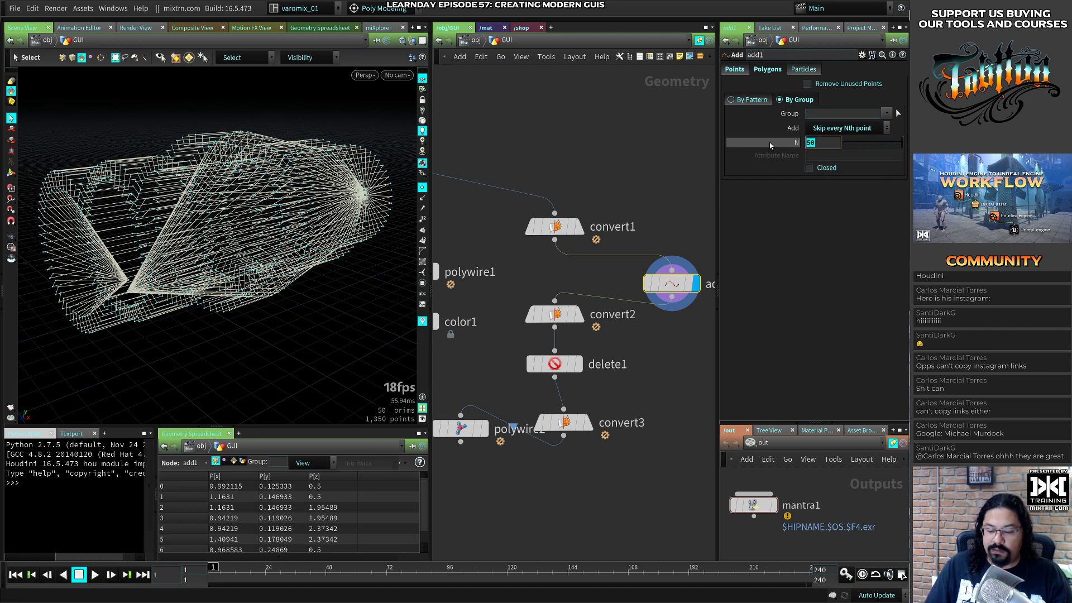
key(Return)
Display convert1 again and examine its point rings from the side
middle_drag(636, 202, 689, 204)
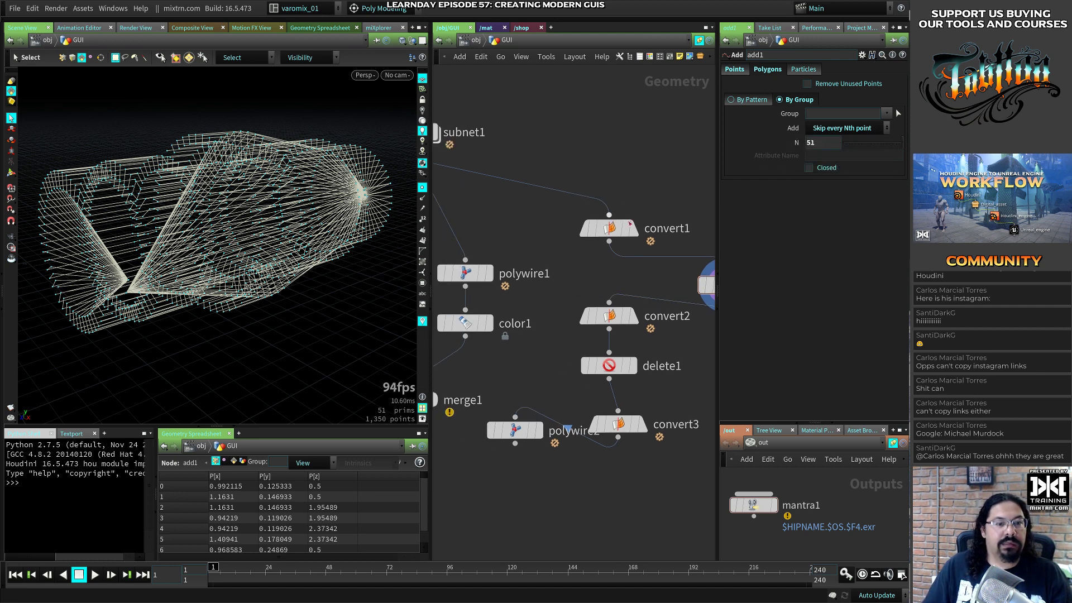
click(634, 228)
click(609, 229)
alt+drag(306, 246, 334, 268)
middle_drag(584, 285, 497, 212)
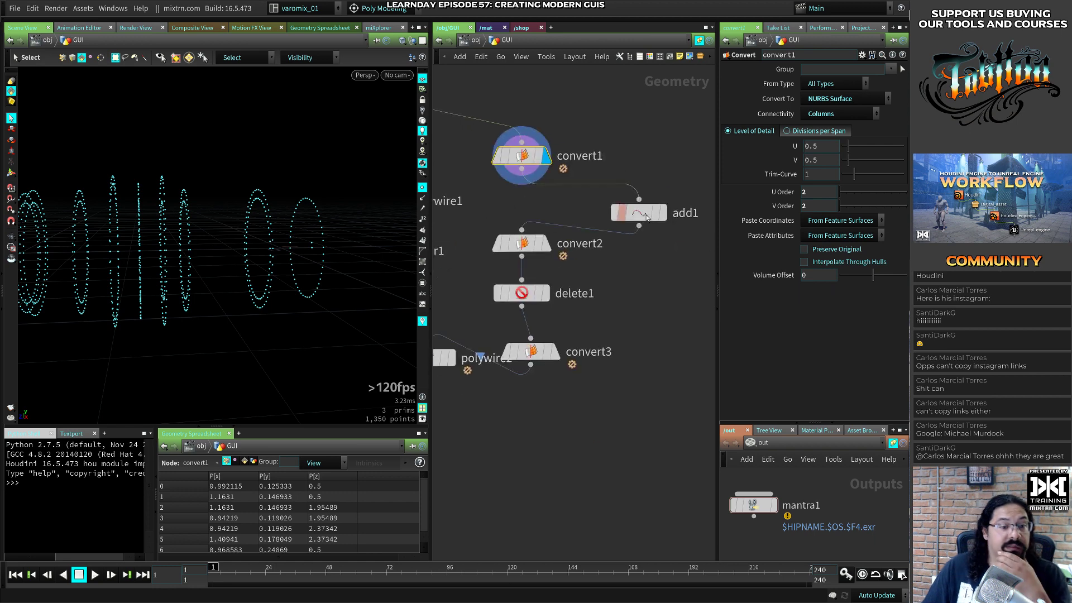
Delete the add1 node, move convert2 closer to convert1, and display convert2
click(637, 208)
key(Delete)
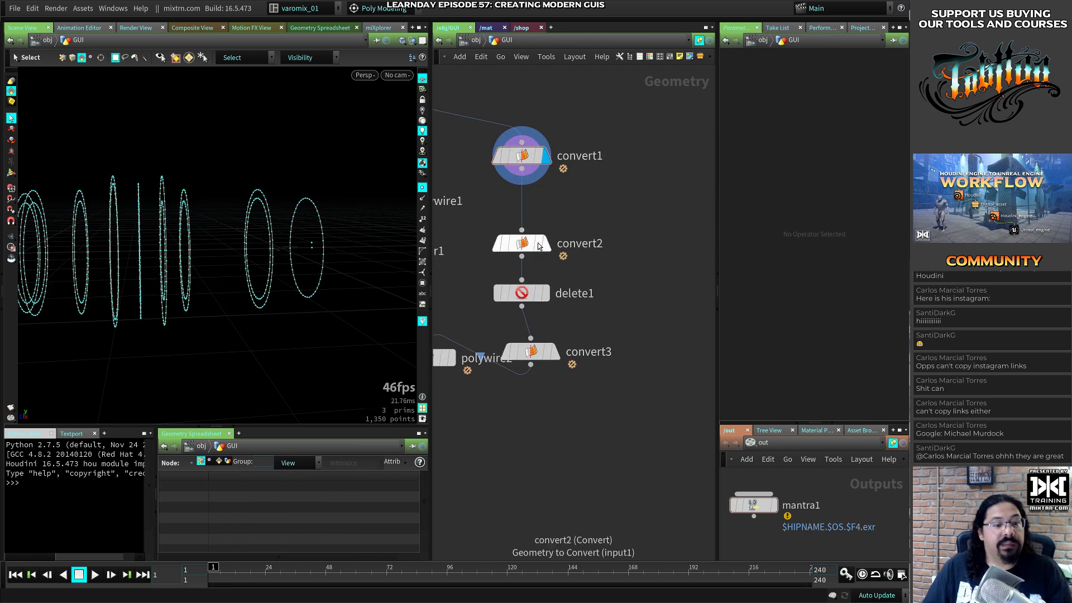
drag(539, 254, 539, 228)
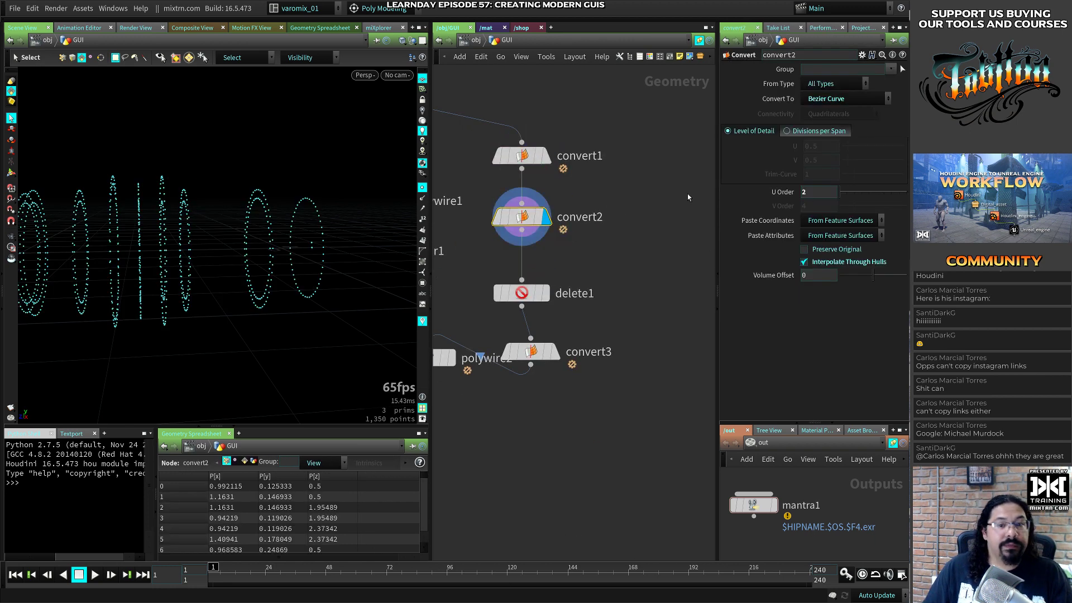
Display delete1 and convert3 in turn to compare the ring curves with the converted mesh
middle_drag(524, 292, 570, 242)
click(567, 244)
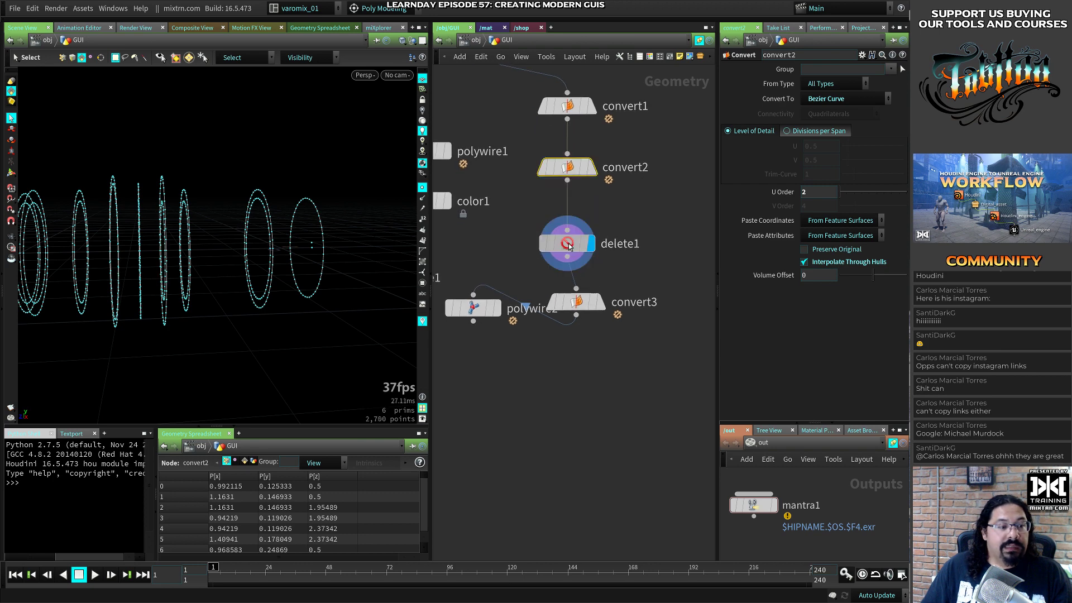
click(595, 302)
click(576, 302)
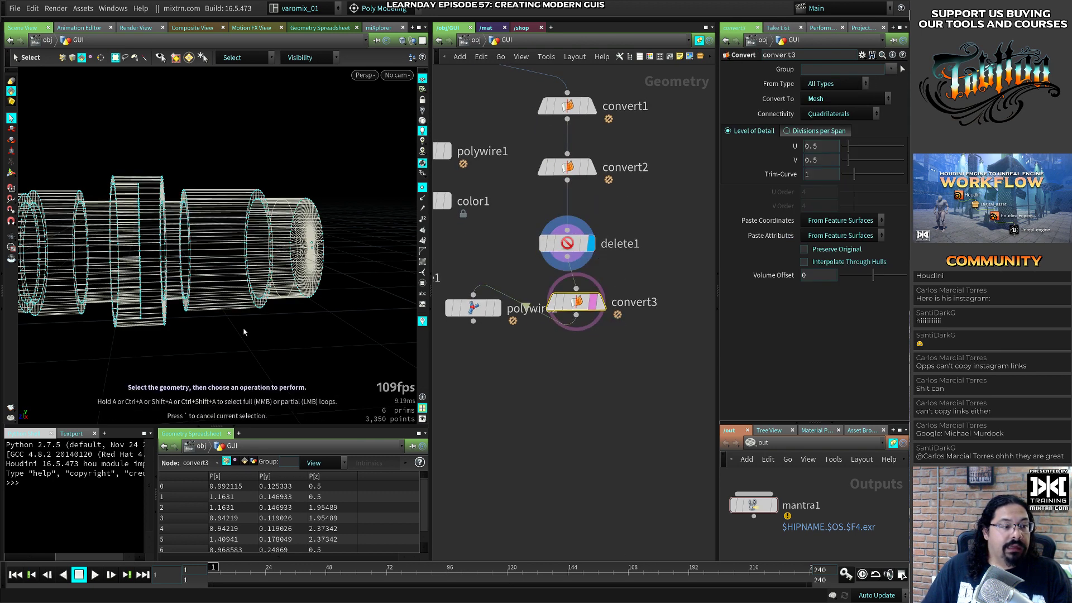
alt+middle_drag(204, 326, 235, 316)
click(600, 302)
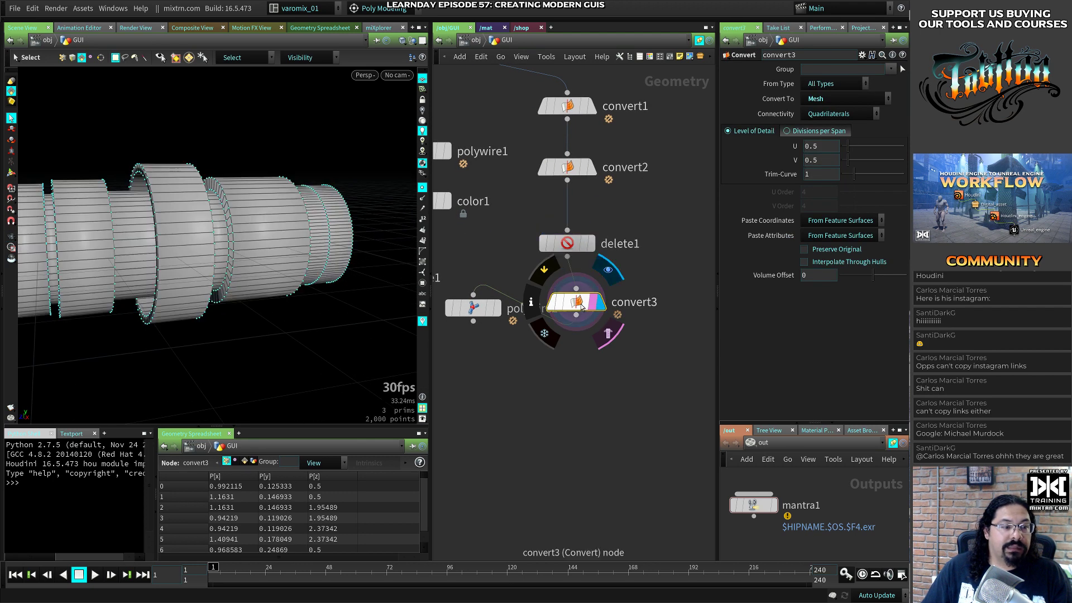
Rearrange the delete1, convert3 and polywire2 nodes below convert2, spacing them out along the chain
drag(579, 306, 571, 285)
drag(571, 244, 571, 202)
drag(571, 282, 578, 249)
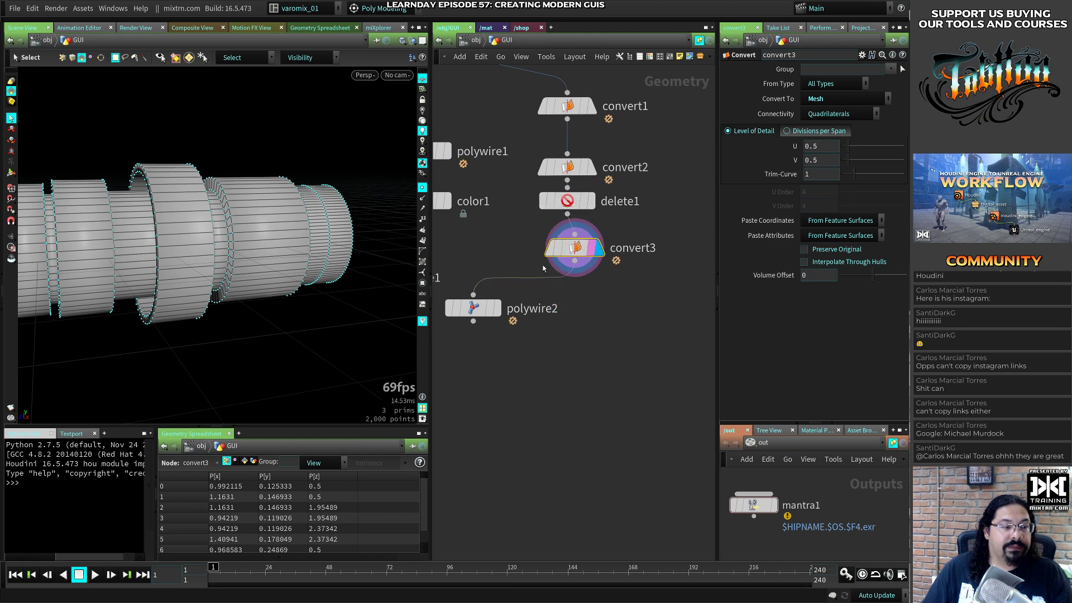
alt+middle_drag(134, 326, 207, 321)
drag(207, 321, 236, 331)
drag(500, 306, 516, 364)
drag(575, 248, 567, 283)
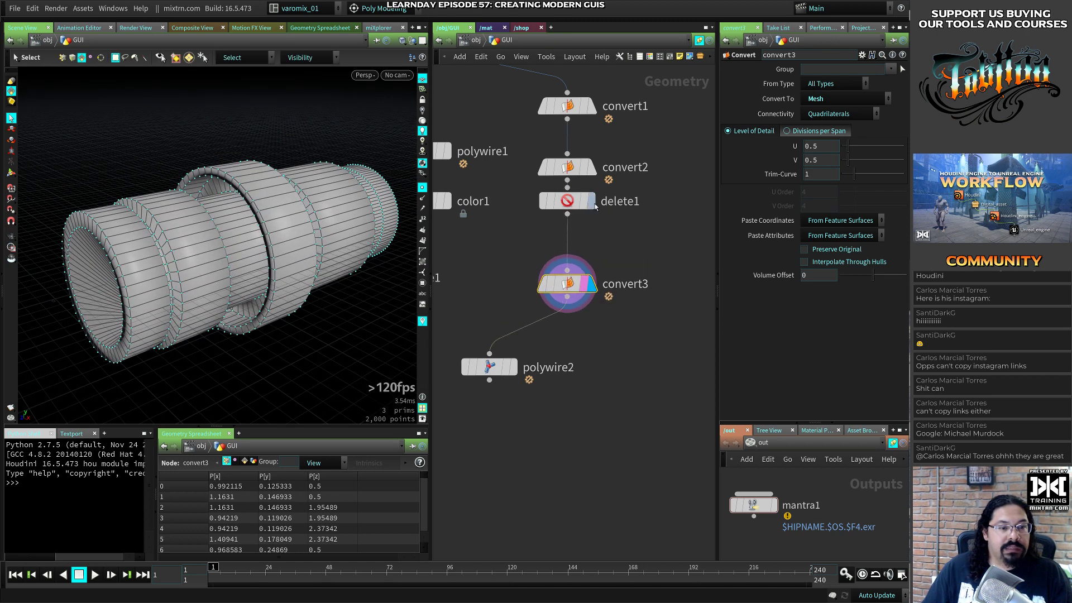
Remove the delete1 node from the chain and move convert2 slightly down toward convert3
key(r)
drag(571, 205, 563, 222)
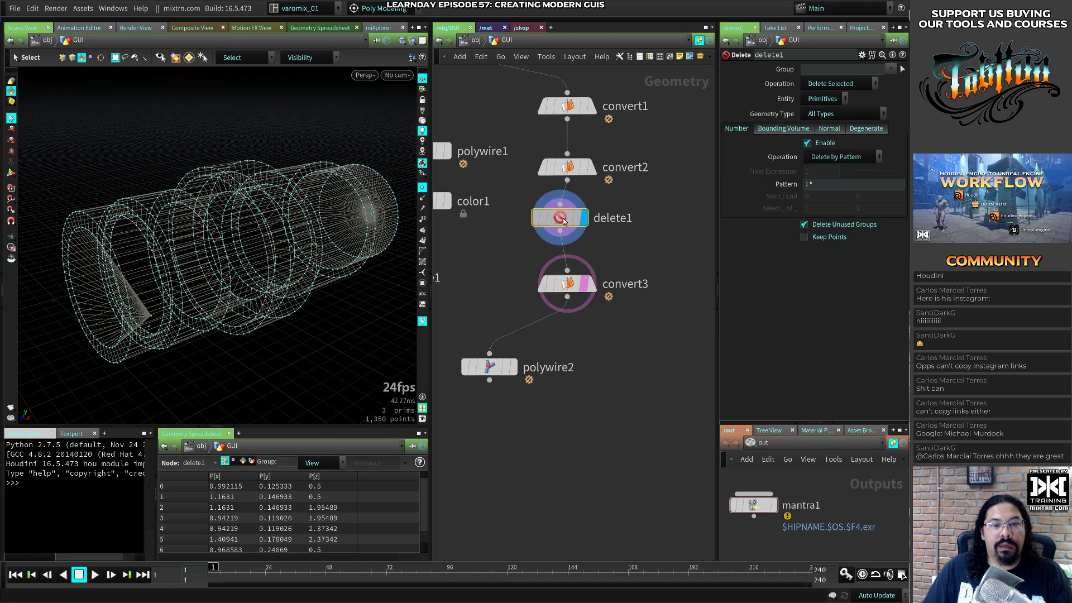
key(Delete)
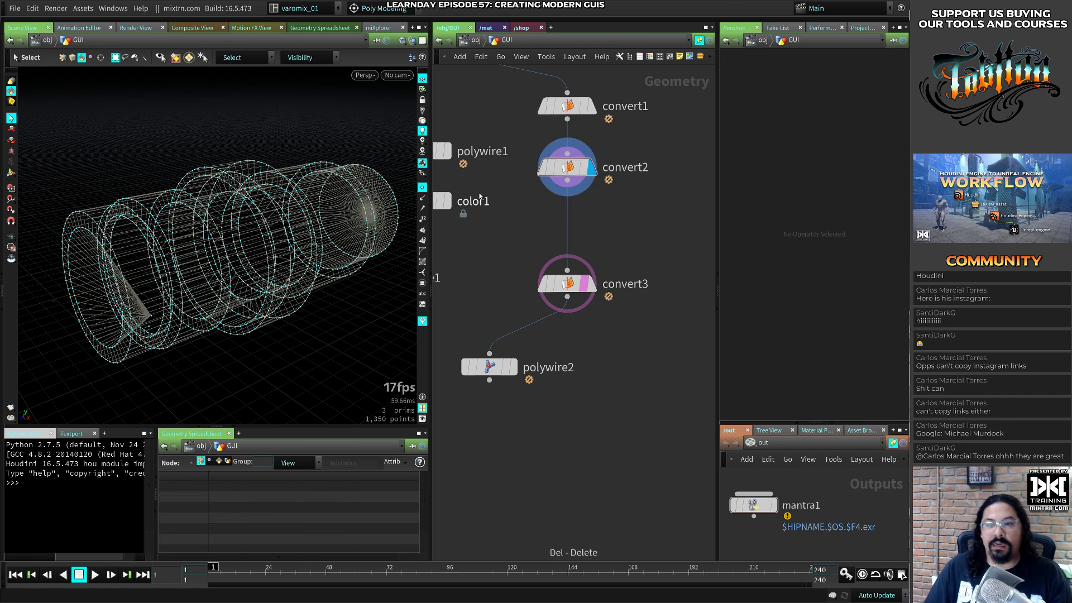
drag(558, 168, 558, 180)
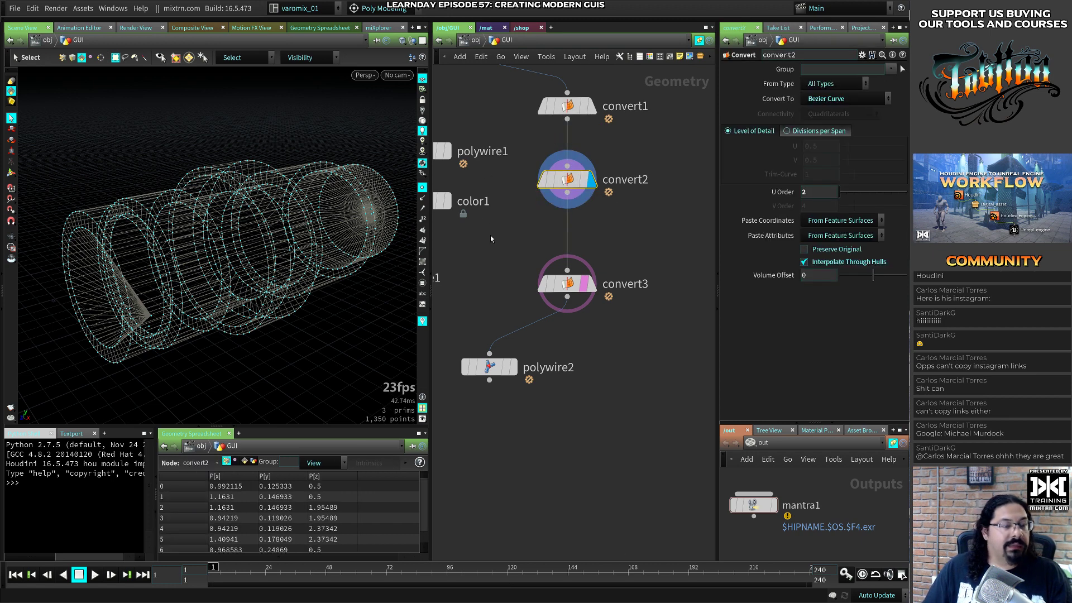
Set convert2's Convert To type to NURBS Curve
drag(291, 262, 132, 306)
key(s)
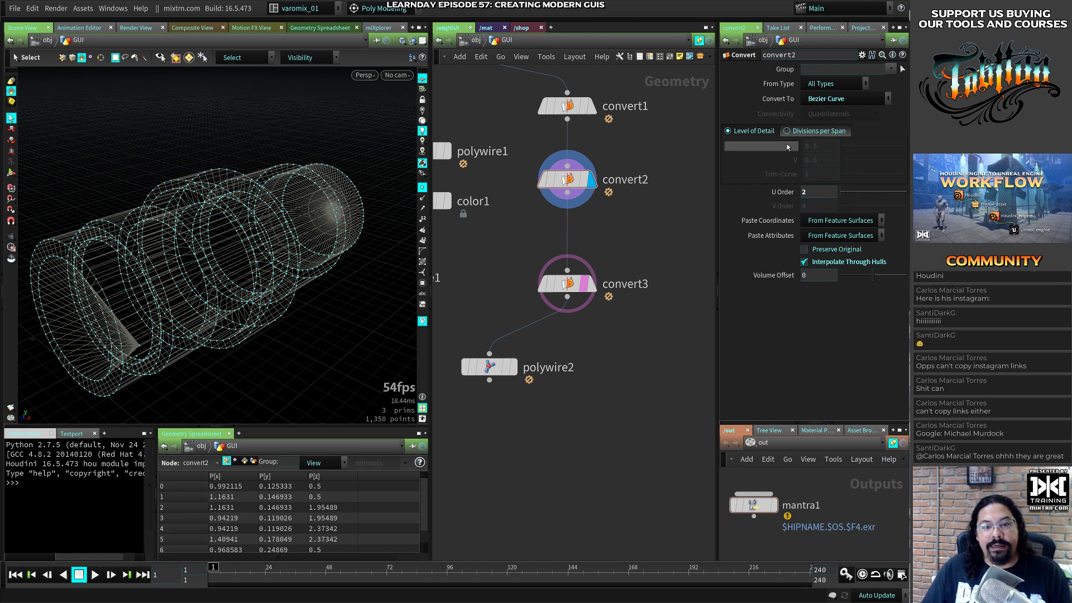
click(844, 100)
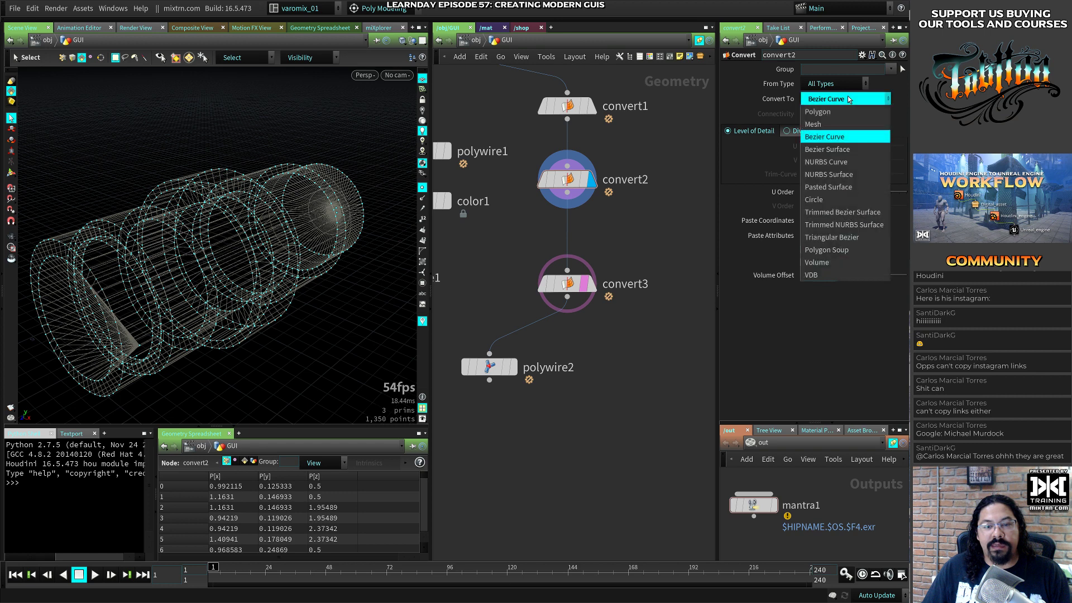
click(845, 161)
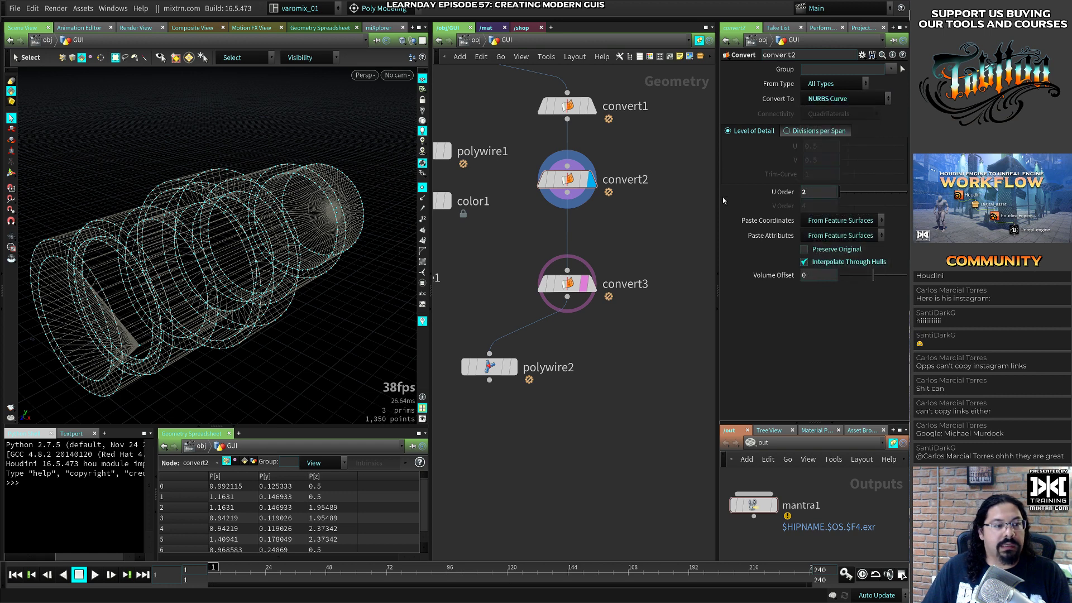
Try converting convert3 to Polygon, delete the convert3 node, and select convert2
click(588, 287)
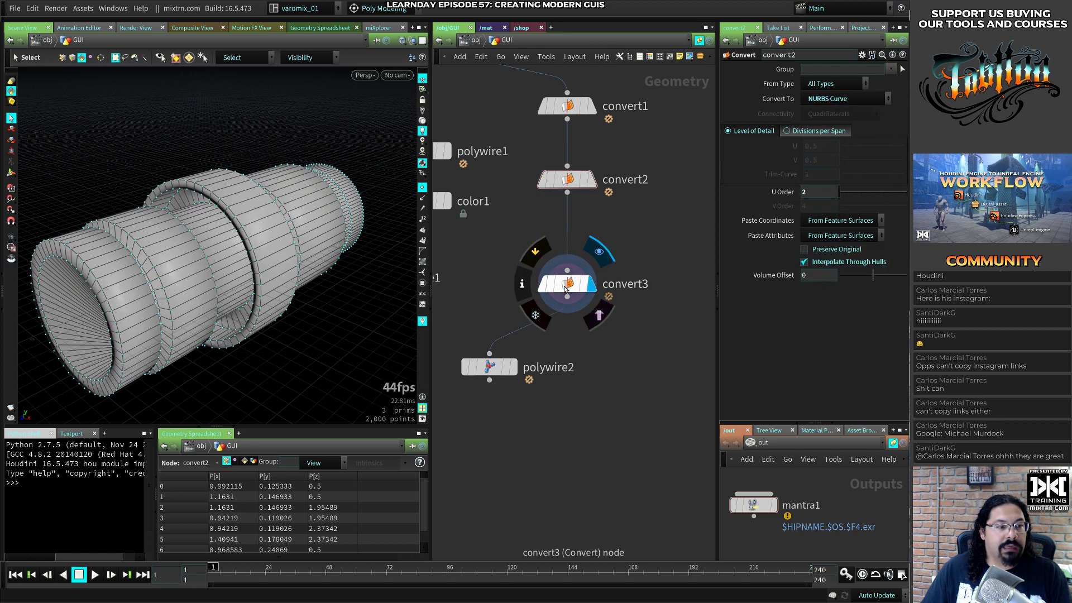
click(565, 286)
click(844, 99)
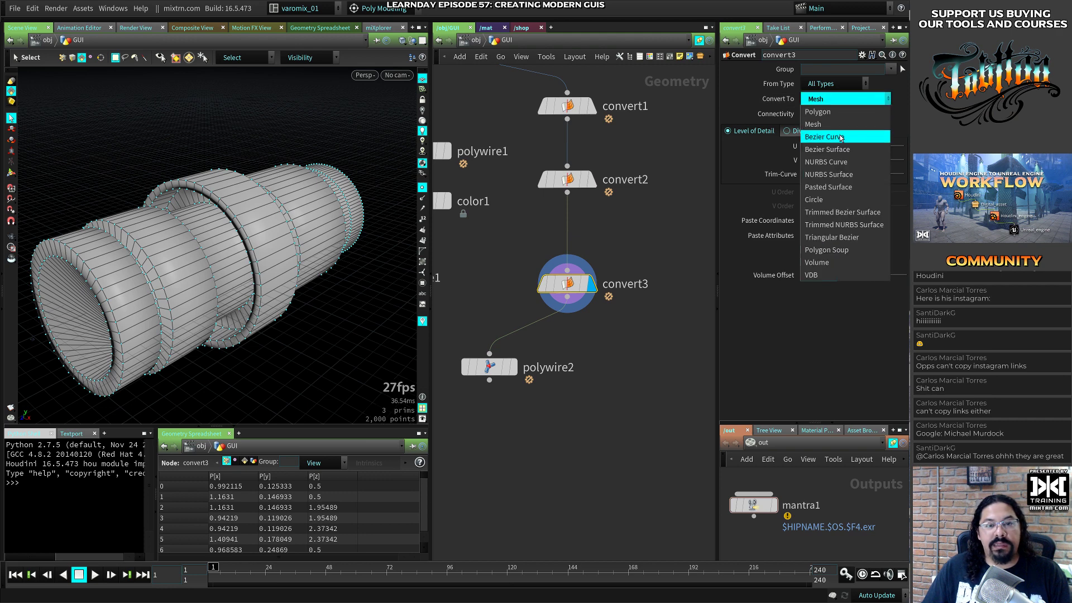
click(836, 112)
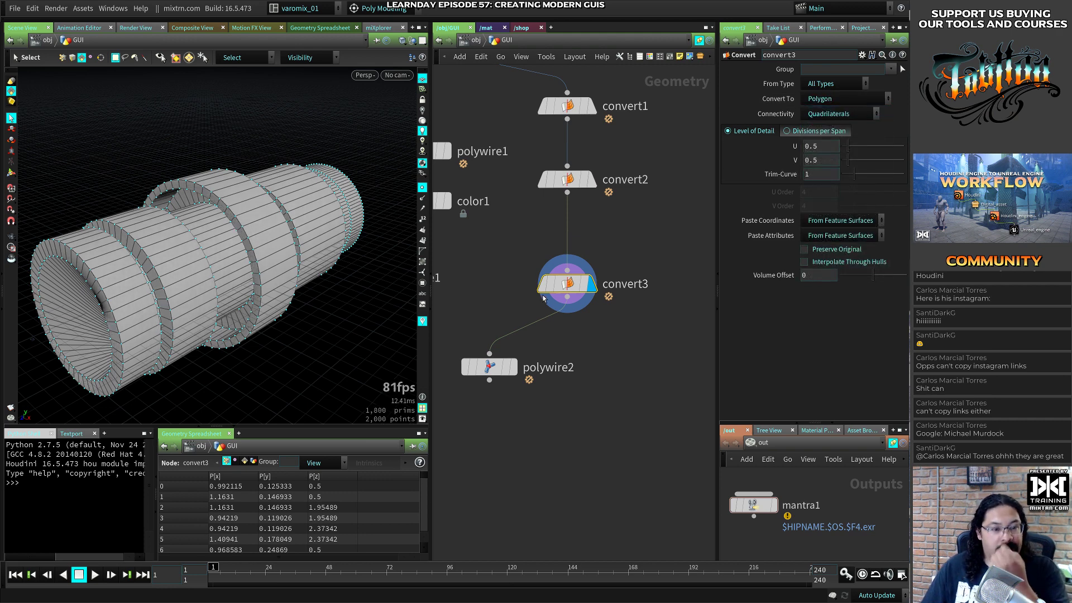
key(Delete)
click(564, 178)
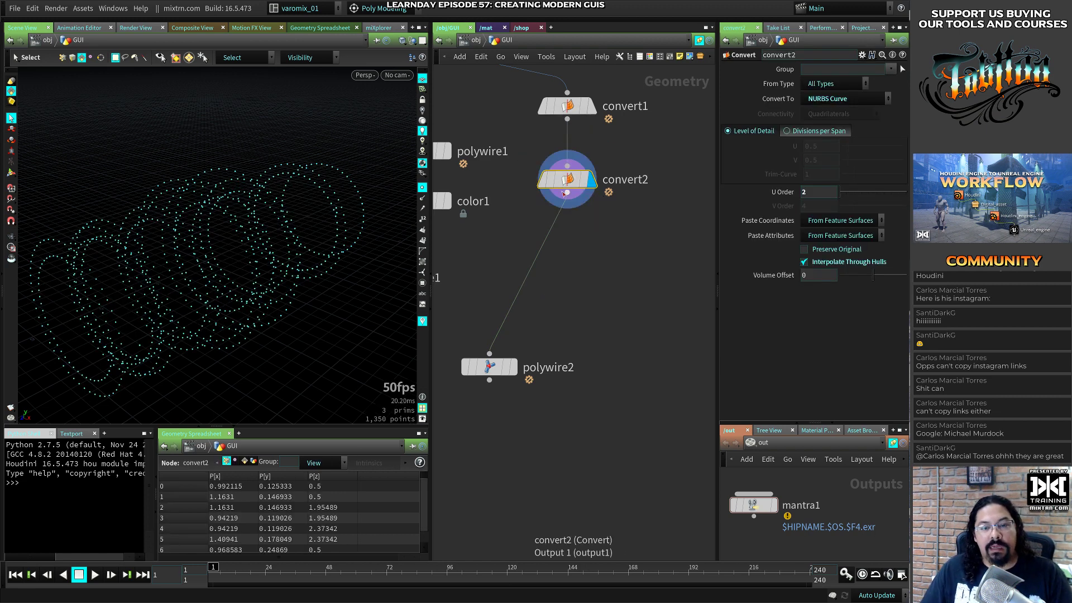
Try Trimmed Bezier Surface and Trimmed NURBS Surface as convert2's output type, and settle on Bezier Curve
click(855, 101)
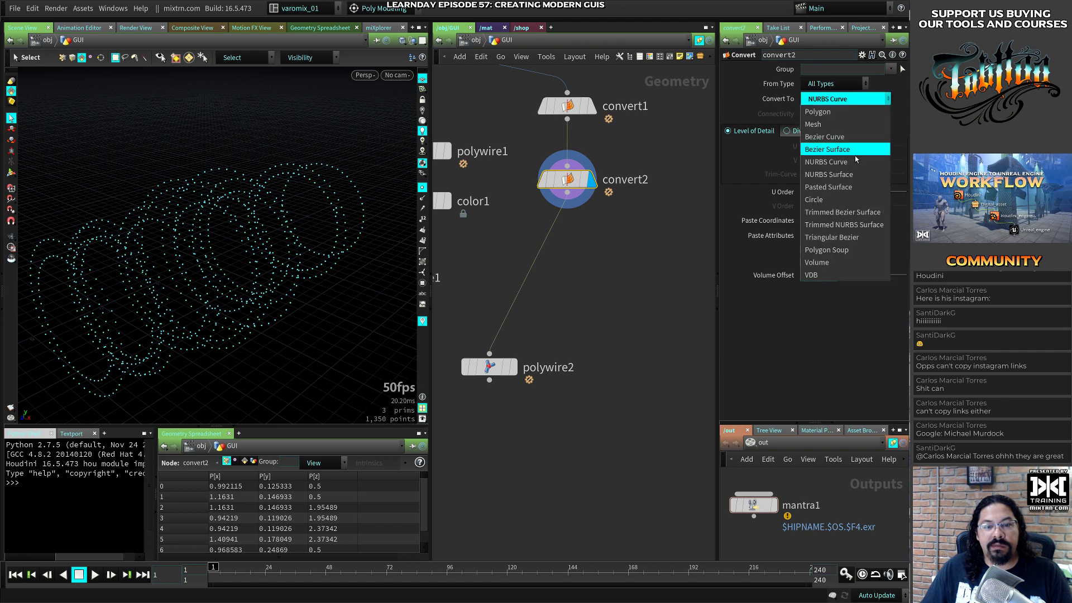
click(872, 216)
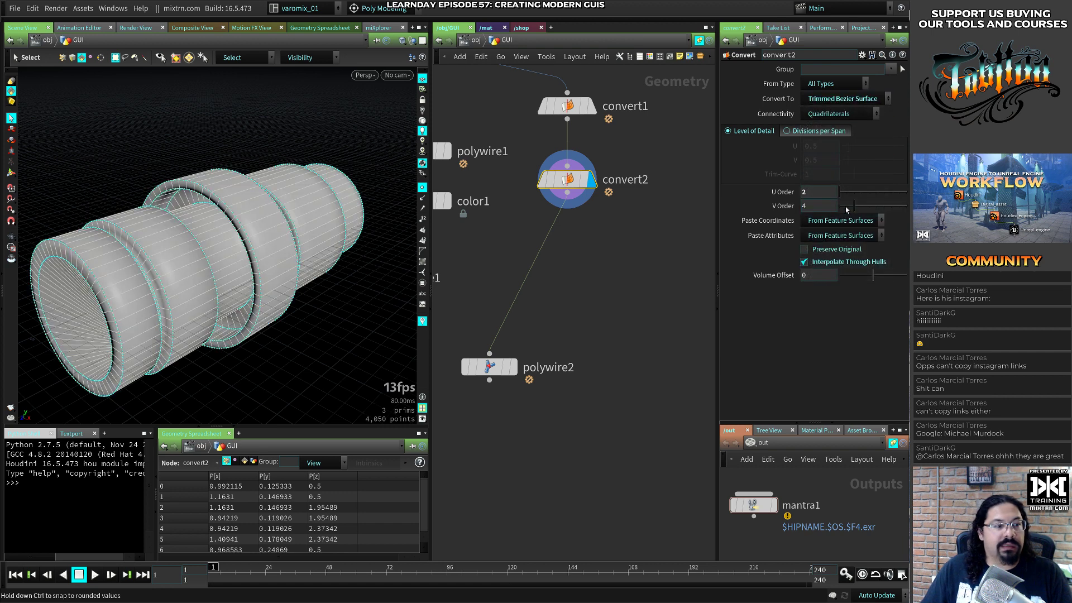
click(840, 100)
click(840, 224)
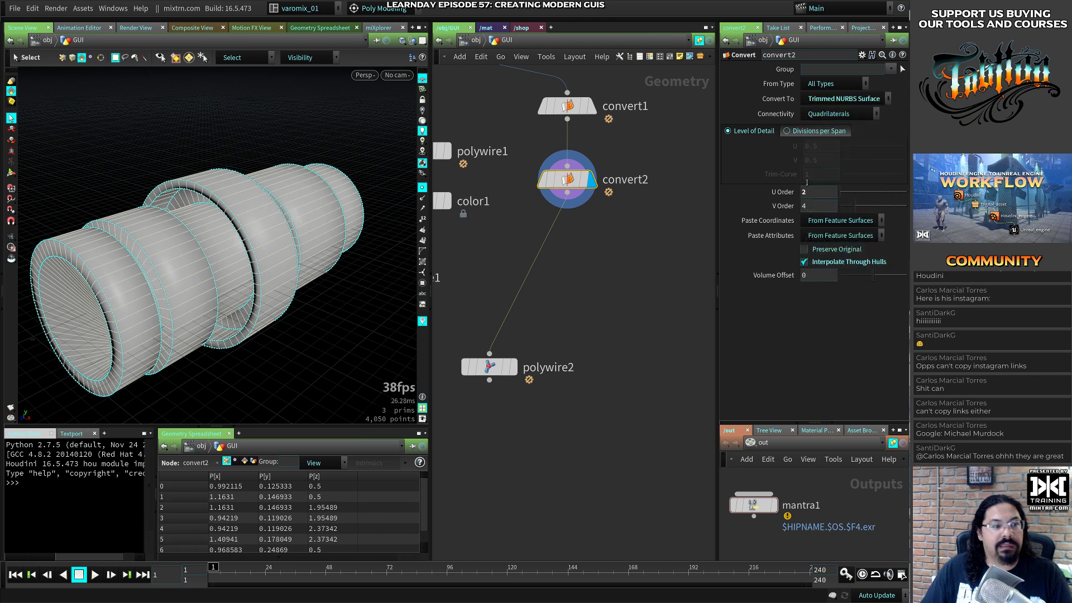
click(827, 102)
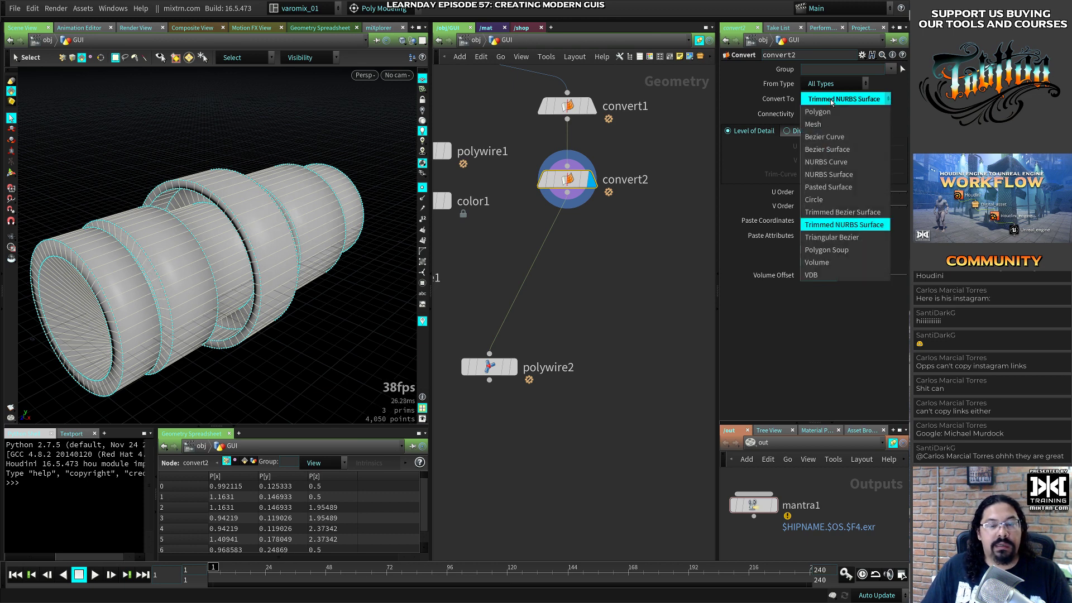
click(824, 137)
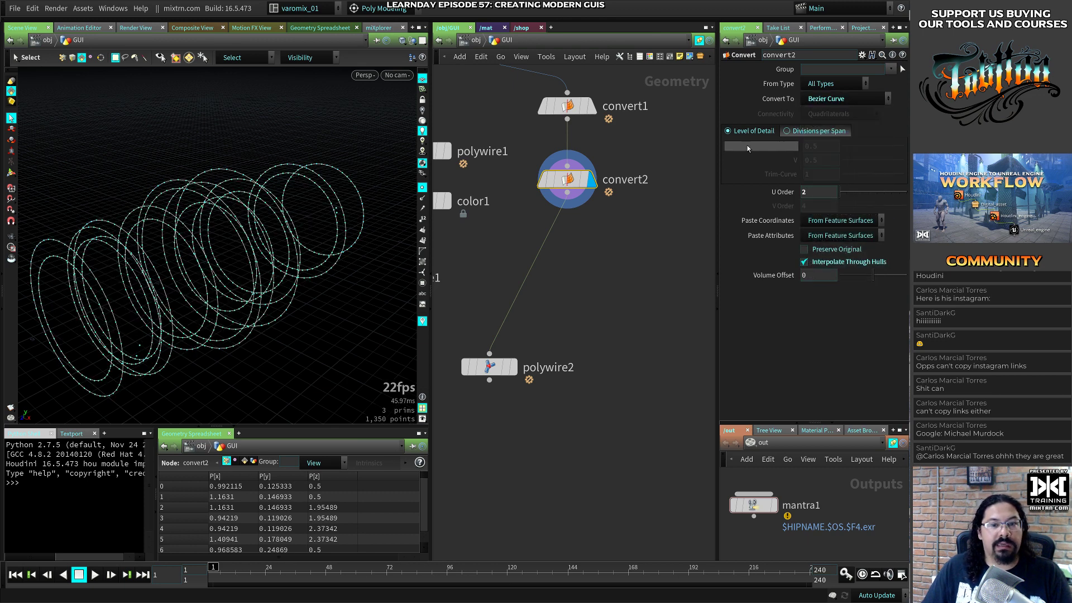
Display polywire2, and add a Wireframe node connected to convert2's output
click(511, 367)
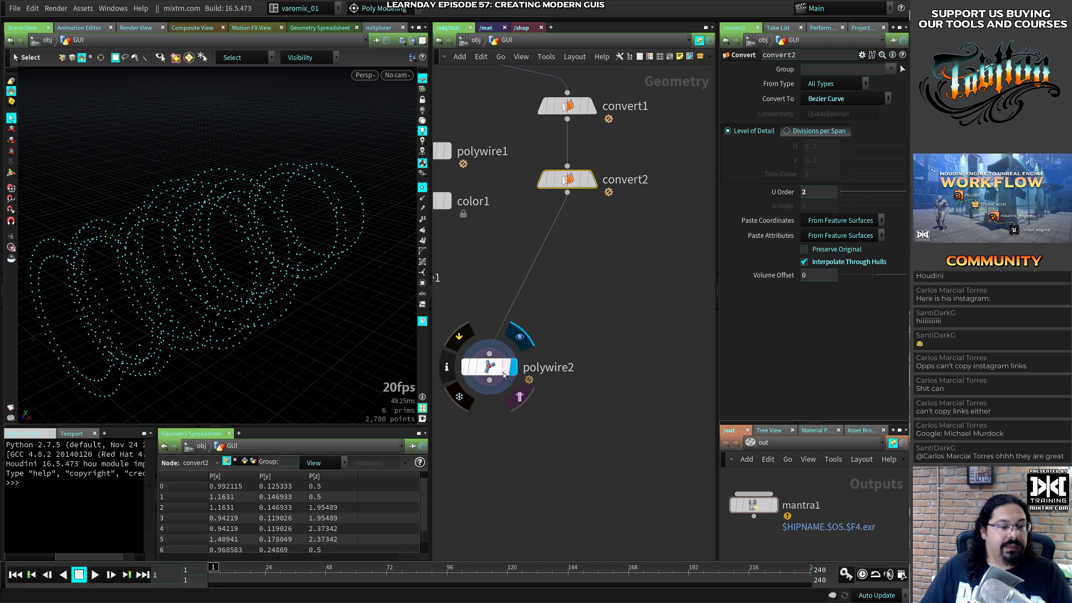
key(Tab)
text(wiref)
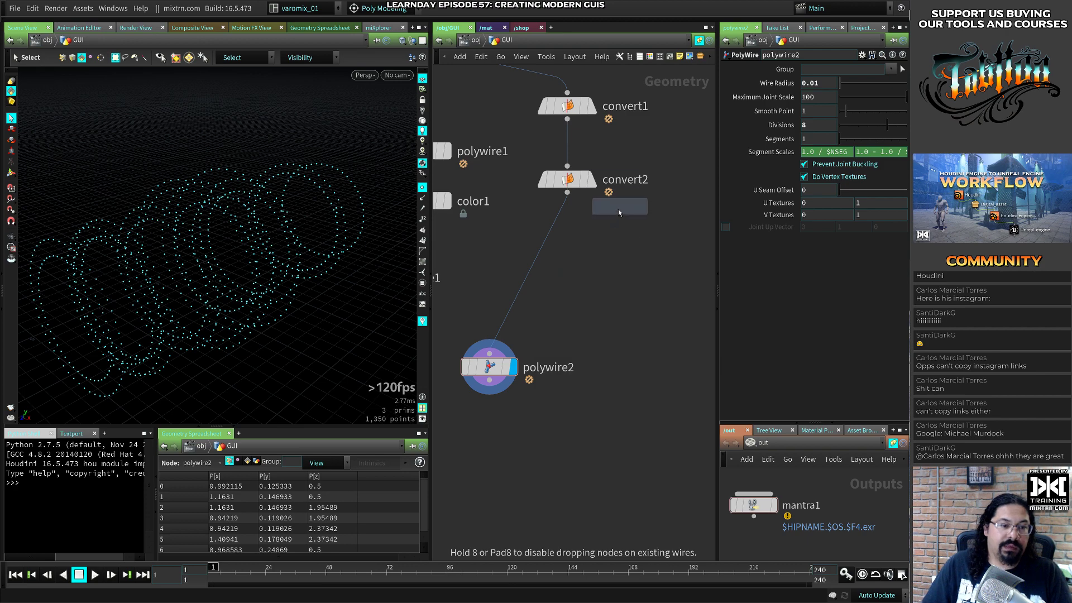
click(594, 241)
drag(596, 248, 602, 273)
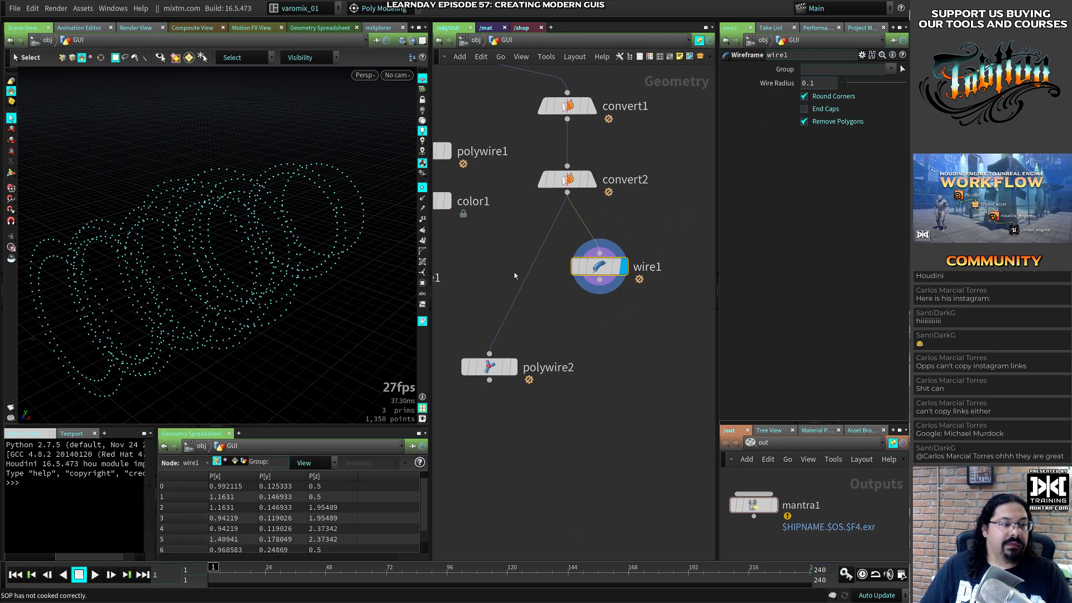
key(Escape)
Try wire1 with End Caps enabled and Remove Polygons disabled, restore both options, and move wire1 down
mouse_move(239, 270)
mouse_down()
mouse_move(267, 255)
mouse_move(215, 290)
mouse_move(196, 268)
mouse_move(261, 277)
mouse_move(185, 268)
mouse_move(242, 266)
mouse_up()
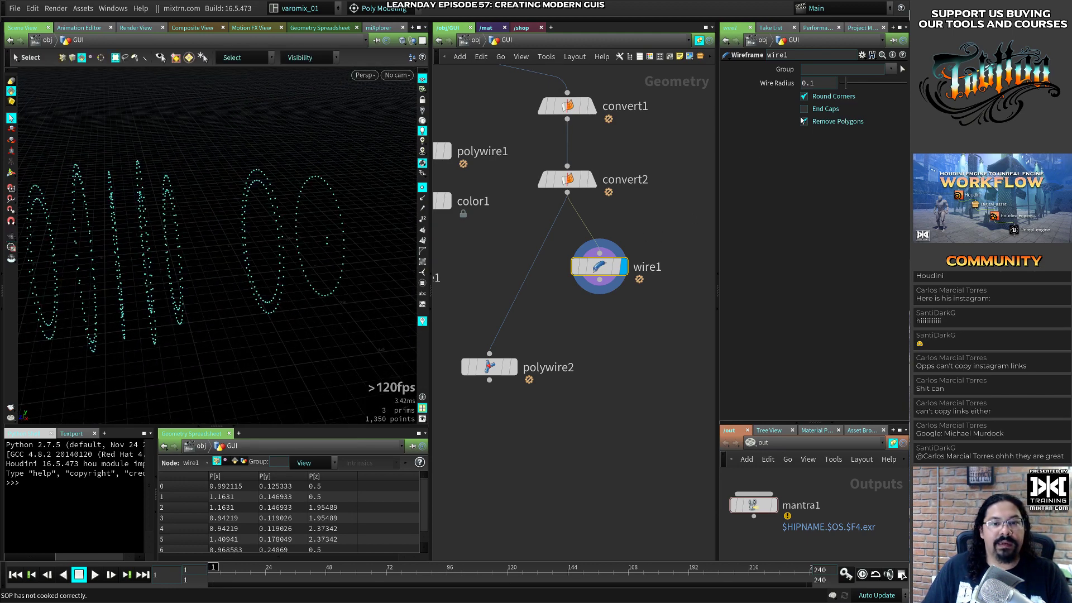
click(817, 111)
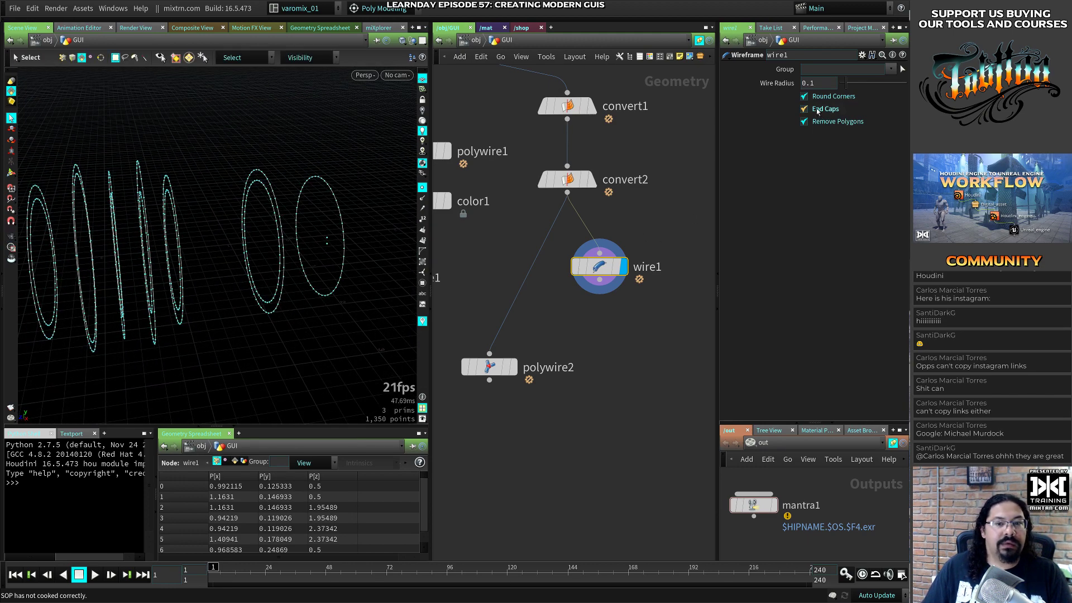
click(819, 123)
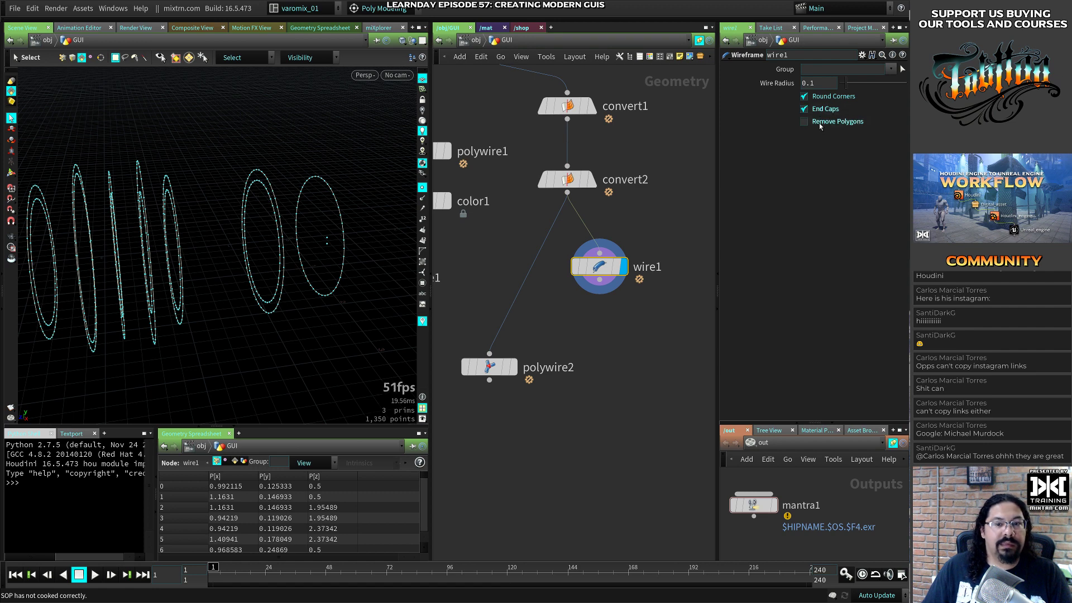
click(819, 124)
click(820, 110)
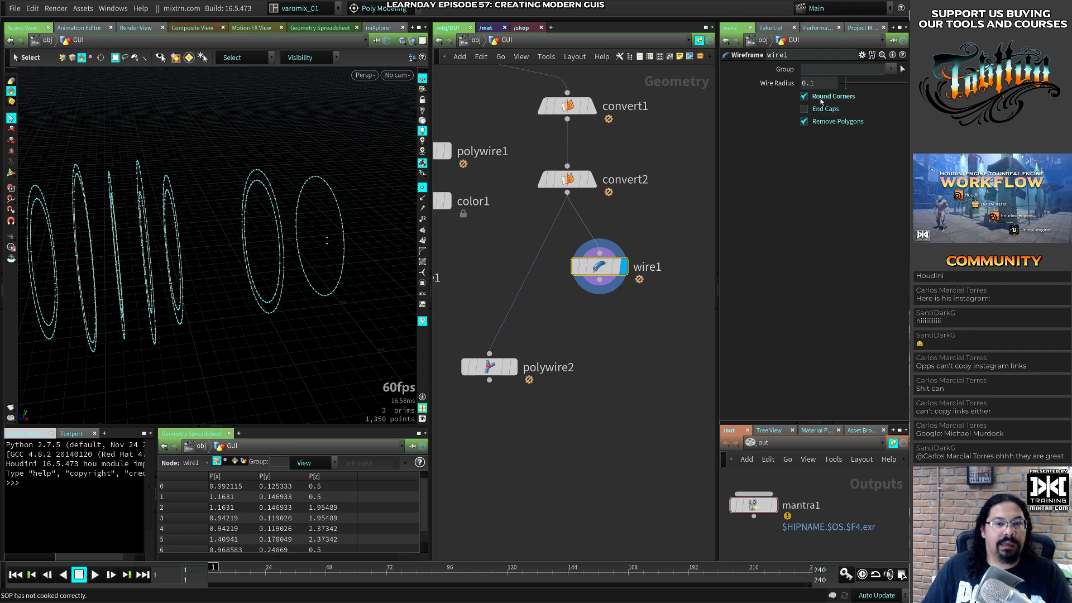
drag(577, 272, 584, 289)
alt+drag(162, 287, 255, 291)
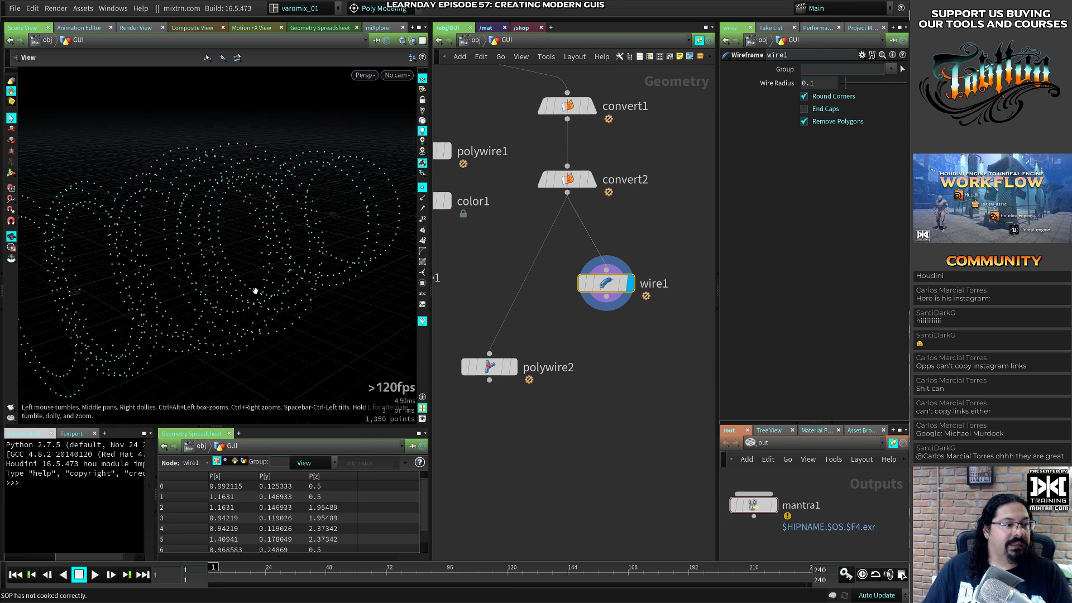
Display convert2 again, and open the Save As dialog and cancel it
click(568, 180)
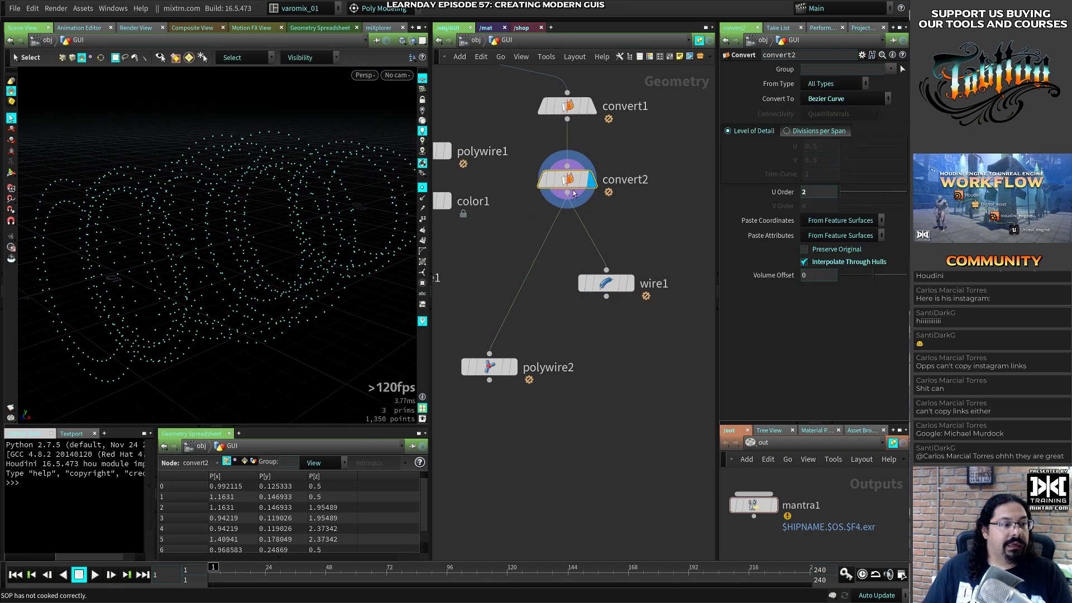
middle_drag(540, 295, 546, 293)
key(ctrl+shift+s)
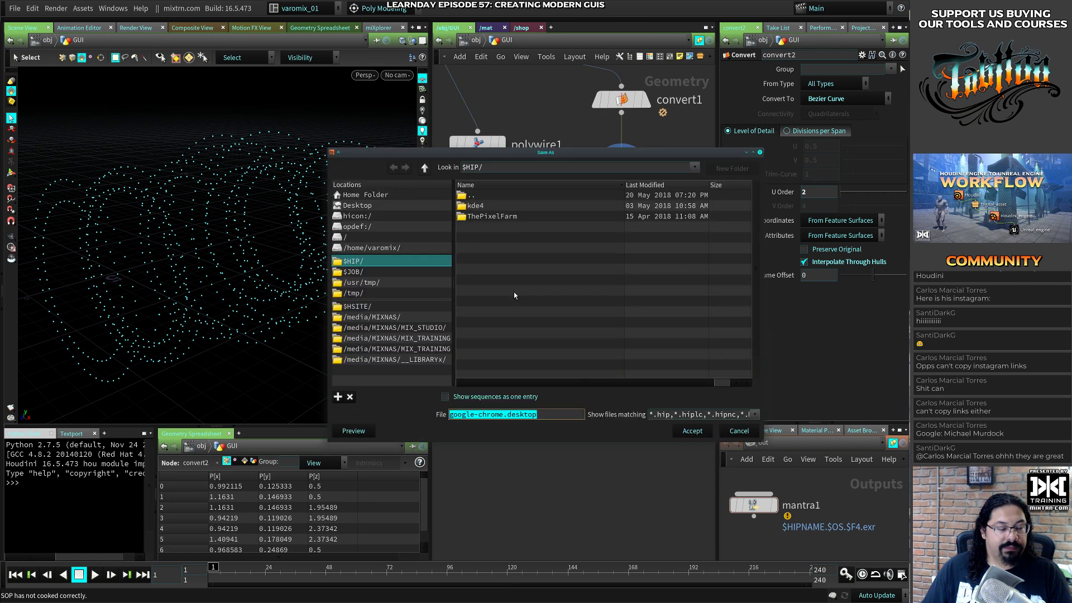
click(737, 431)
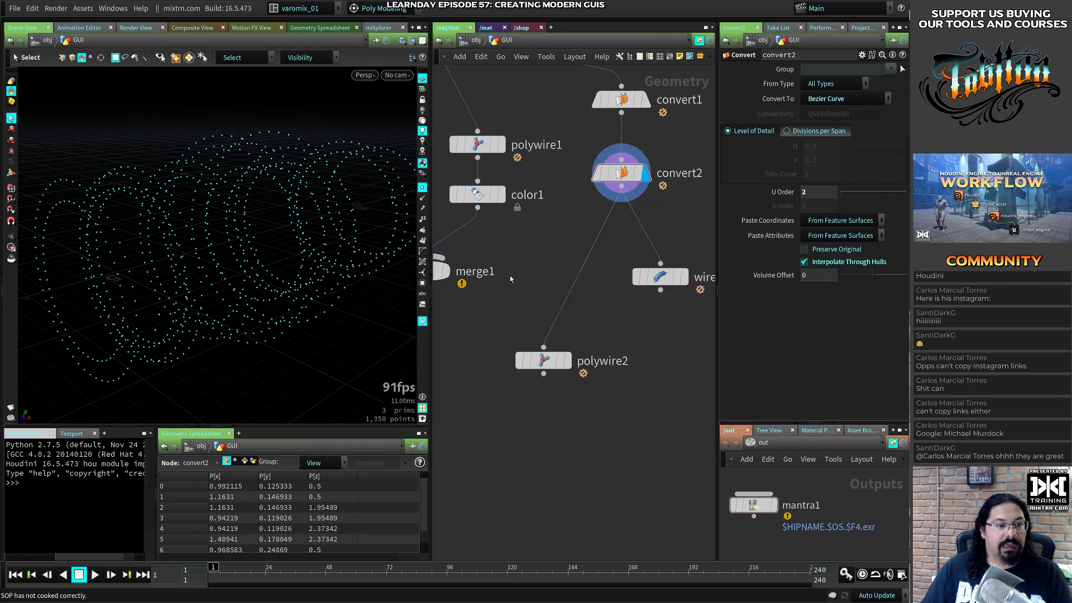
Inspect subnet1's parameters and search the available nodes for "game", closing the list without adding one
middle_drag(510, 275, 515, 449)
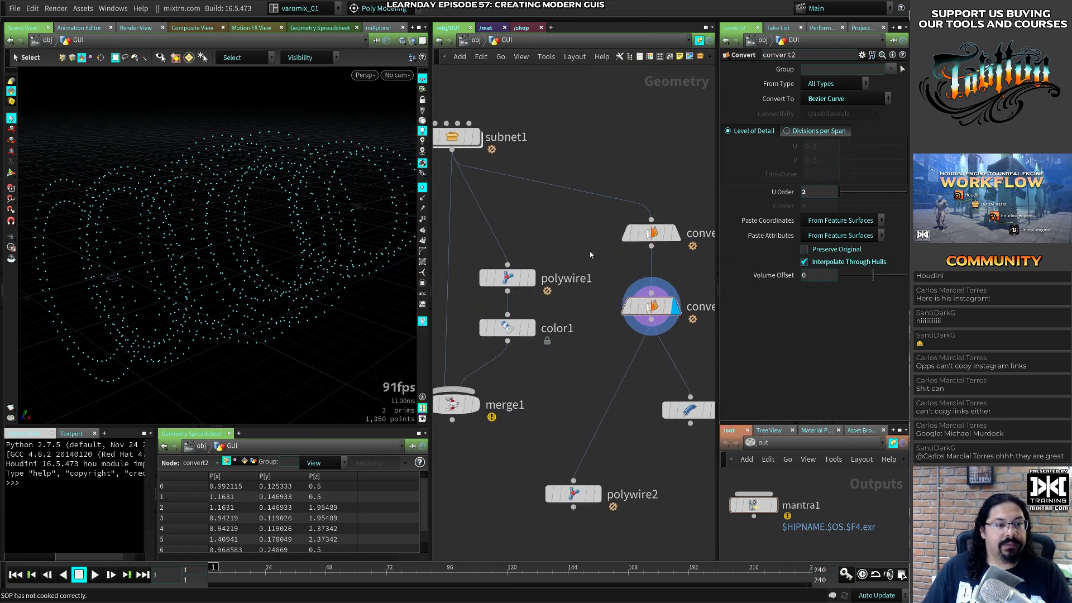
click(468, 145)
middle_drag(584, 287, 527, 241)
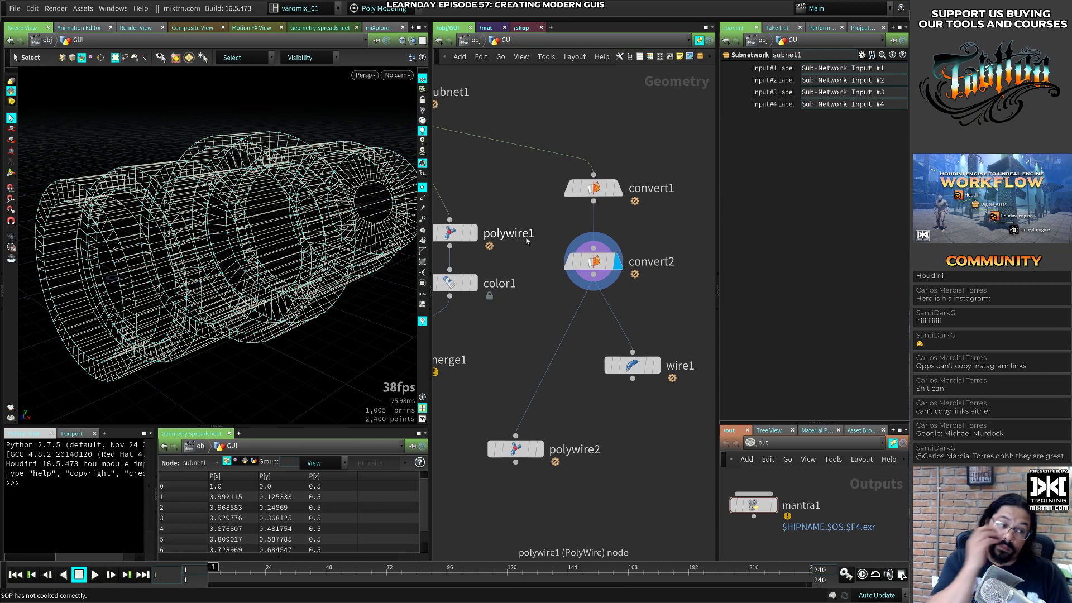
middle_drag(699, 222, 607, 252)
key(Tab)
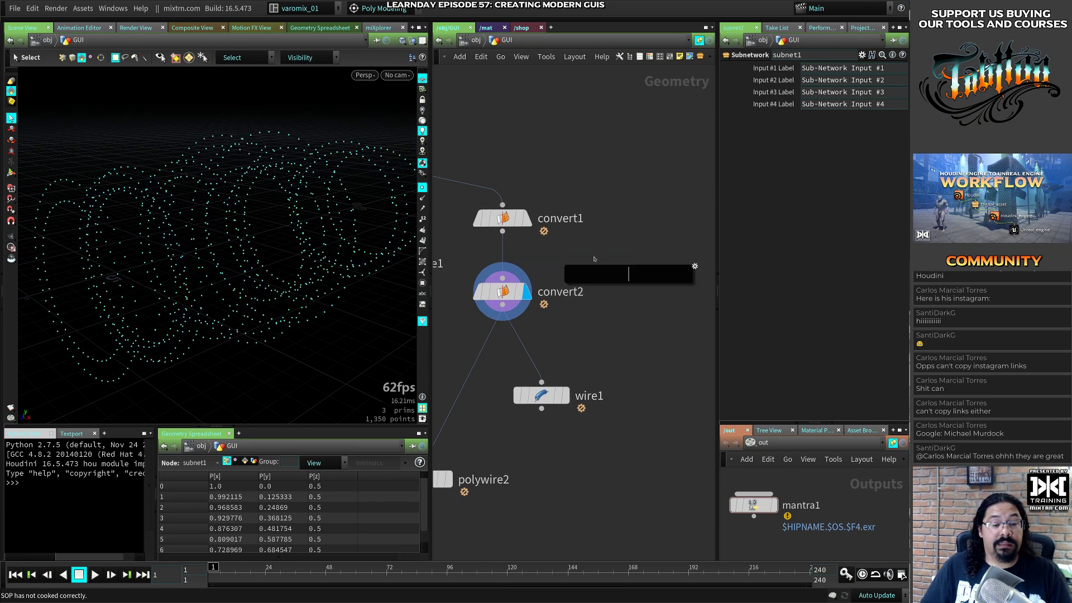
text(game)
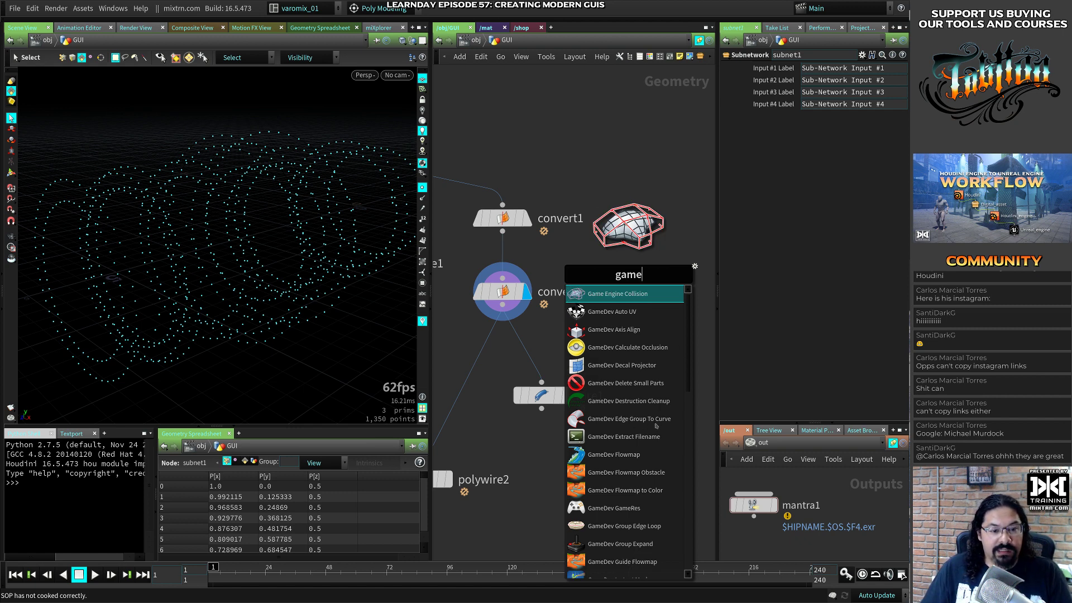
click(577, 151)
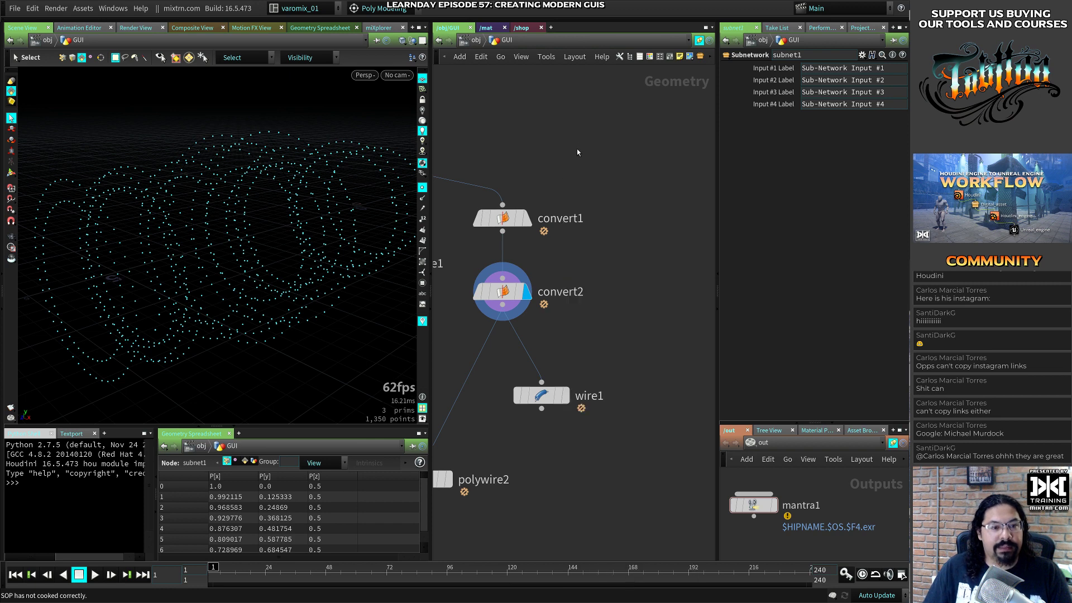
Display convert1 in the viewport and select it to show its parameters
middle_drag(580, 271, 617, 263)
click(565, 212)
middle_drag(600, 165, 632, 192)
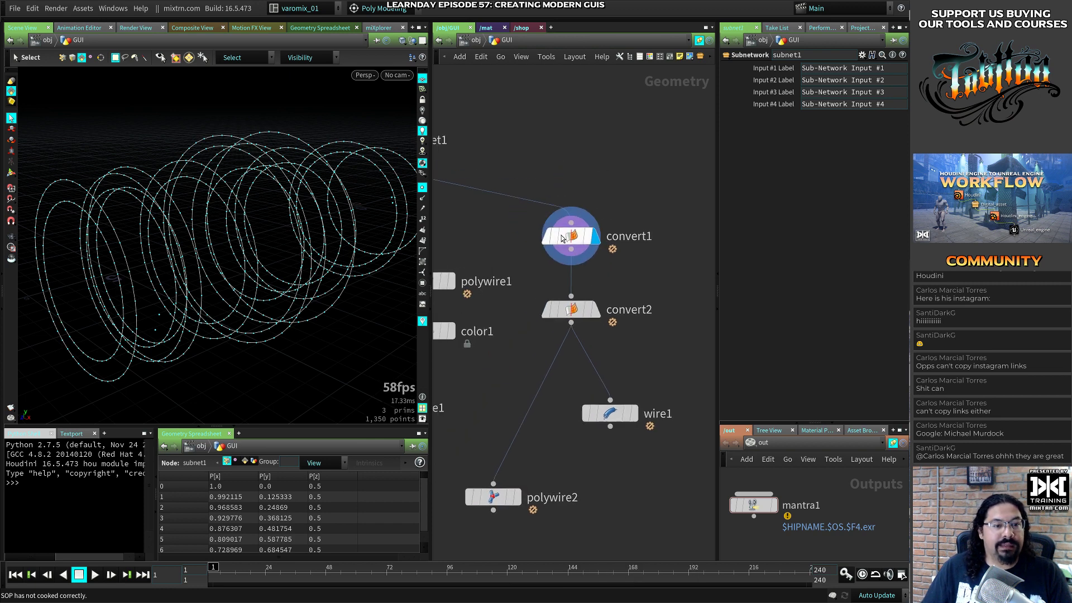
click(570, 237)
middle_drag(626, 262, 569, 269)
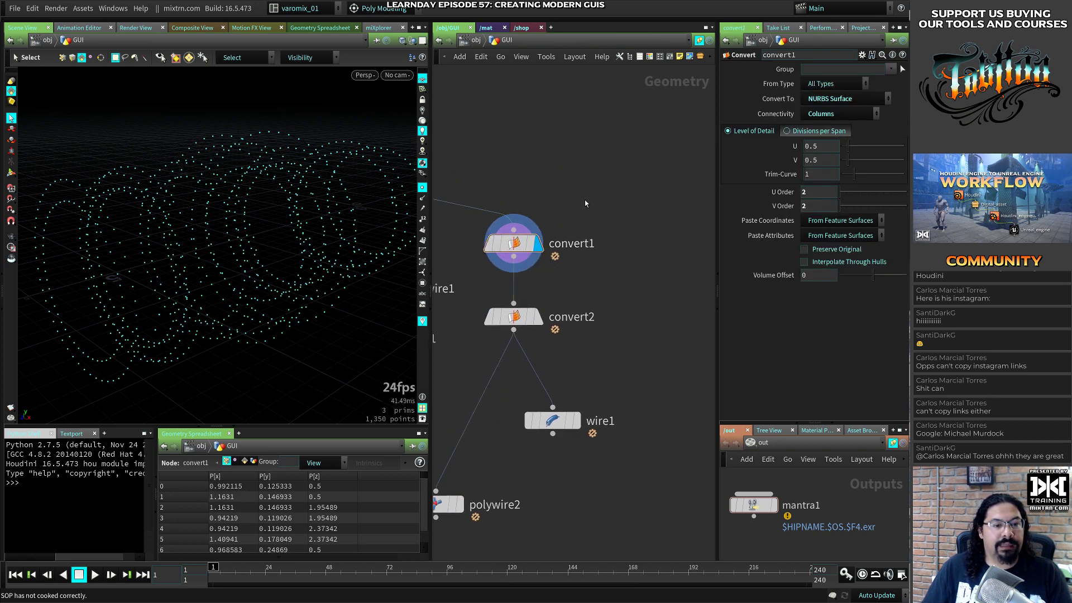
Add a Group Create node beside convert1, connect it to subnet1's output, and display it
key(Tab)
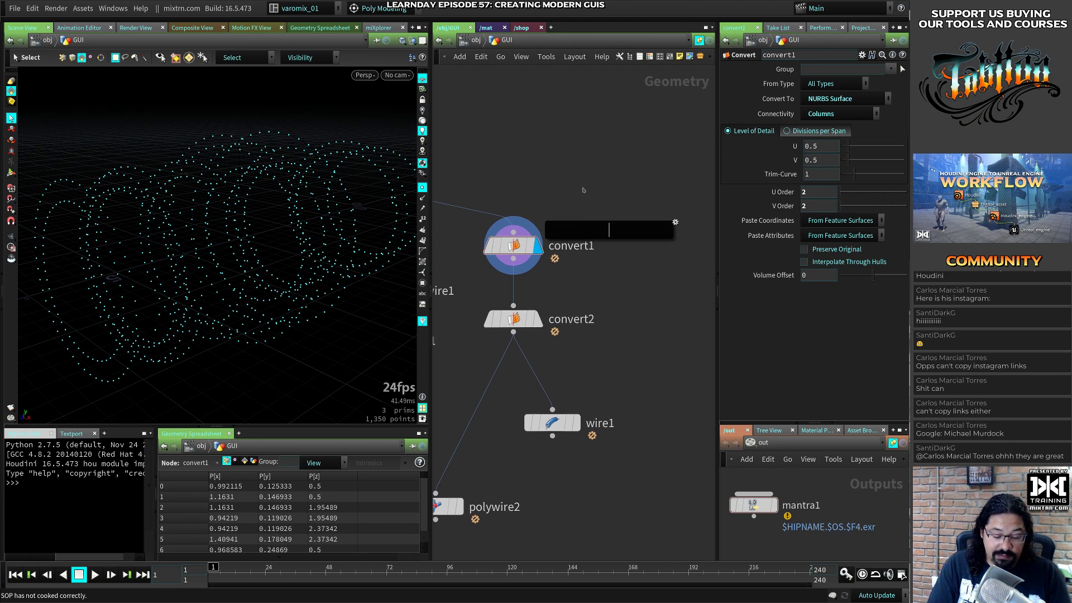
text(gc)
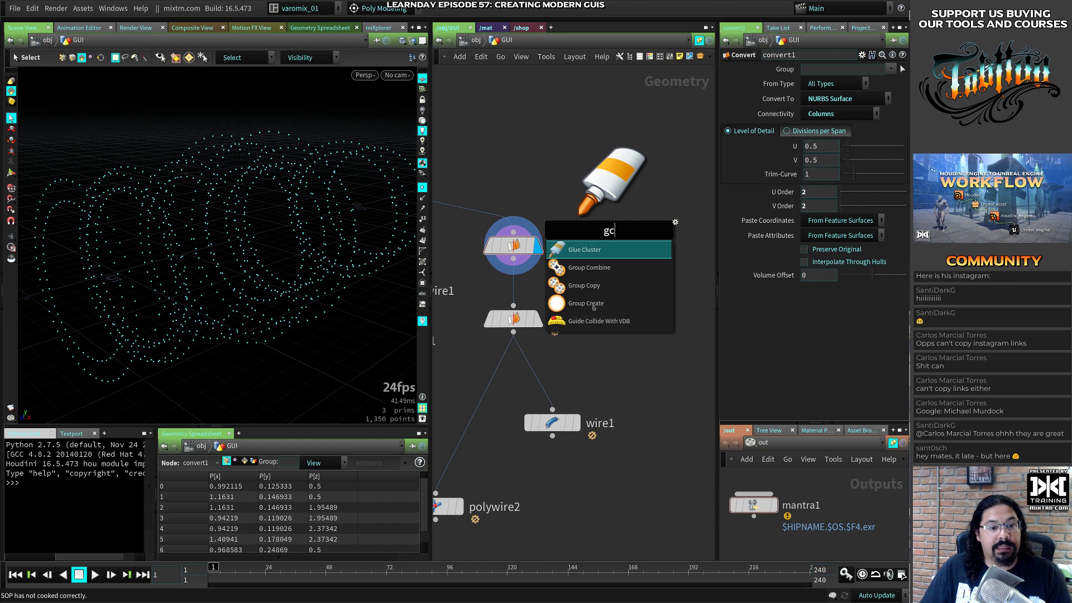
click(593, 306)
click(568, 208)
middle_drag(435, 223, 512, 202)
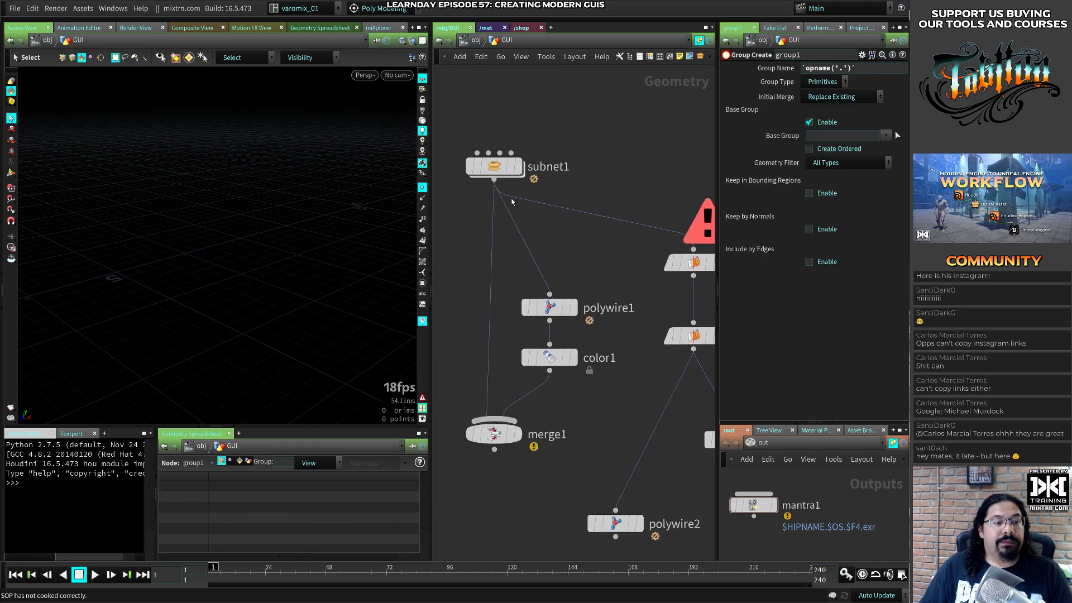
click(494, 180)
middle_drag(658, 222, 459, 222)
click(534, 209)
drag(558, 224, 652, 241)
middle_drag(578, 341, 554, 333)
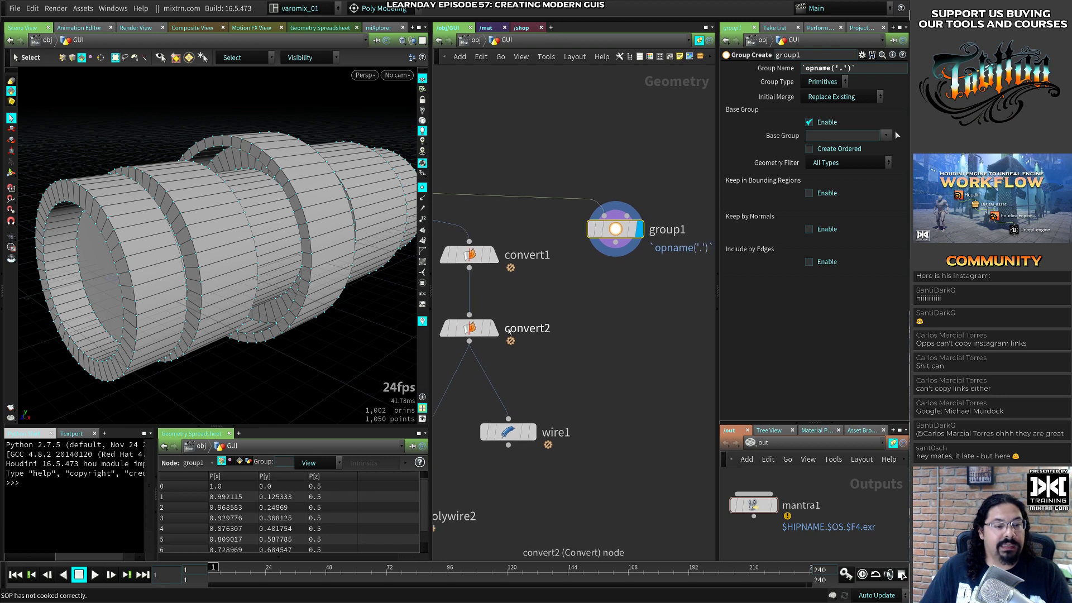
Move convert2 closer to convert1, and compare the displayed output of both nodes in a side view
click(494, 329)
click(475, 335)
drag(477, 338, 492, 317)
click(493, 260)
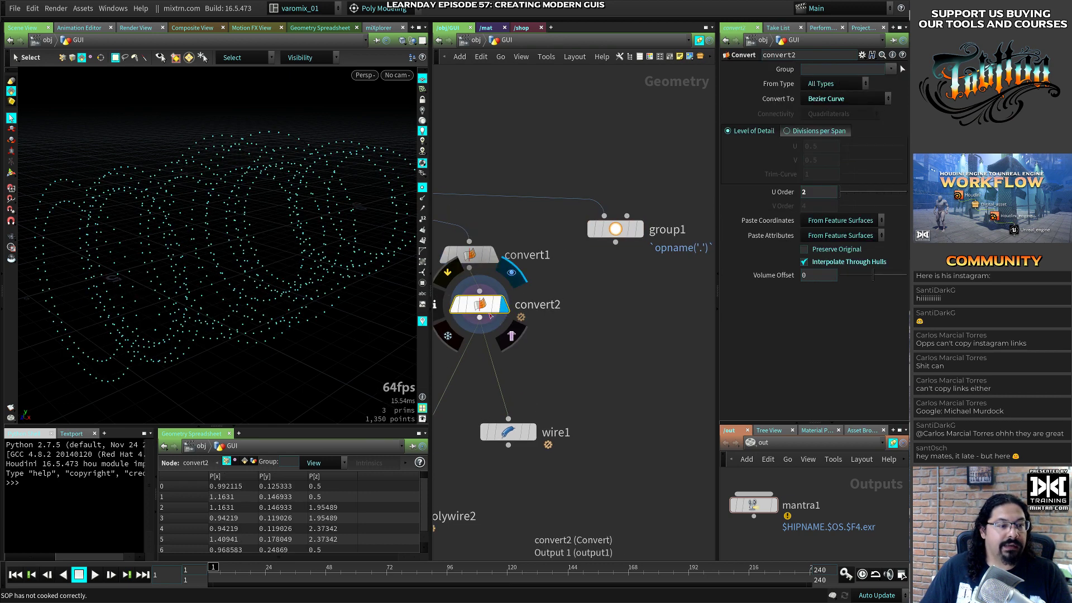
alt+drag(263, 318, 197, 297)
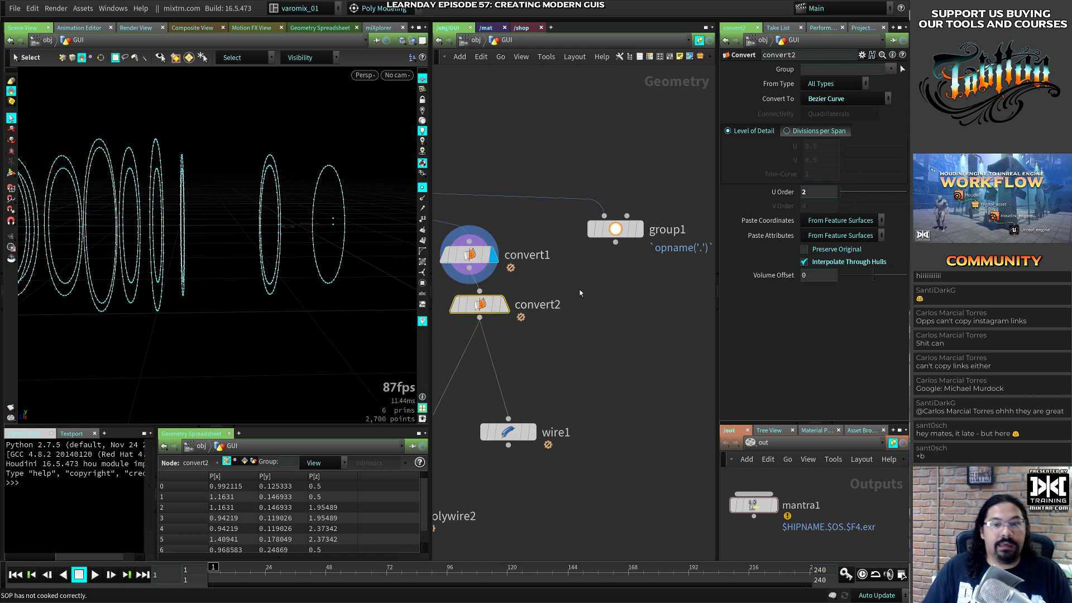
Display group1, disable its Base Group option, and set Group Type to Edges
click(613, 234)
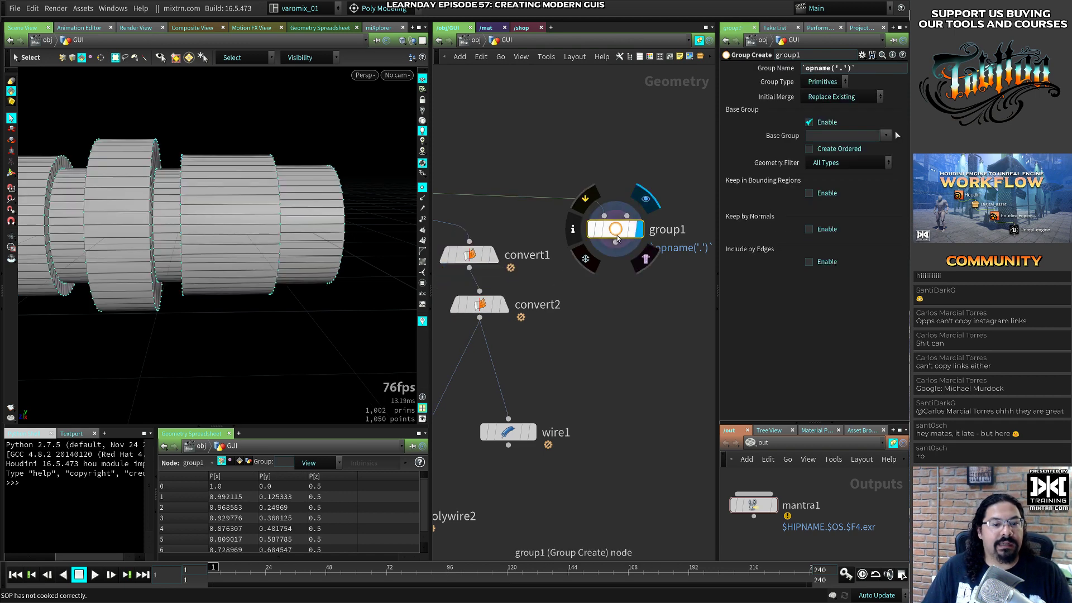
click(808, 122)
click(822, 81)
click(818, 120)
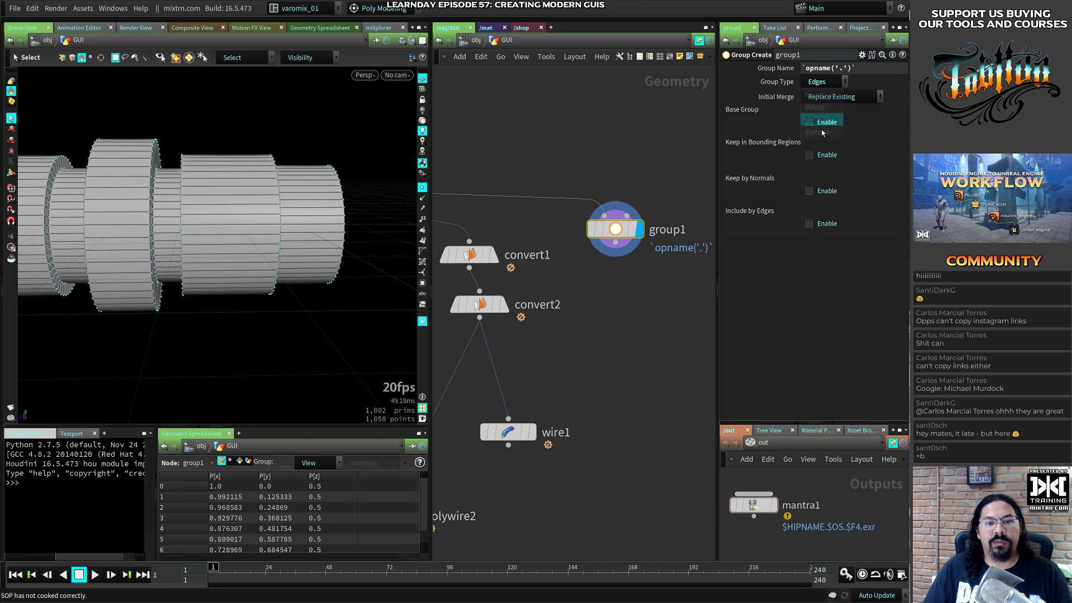
Try Keep by Normals on group1 with a Spread Angle of 93 and 75.8, checking the selected edges
click(808, 190)
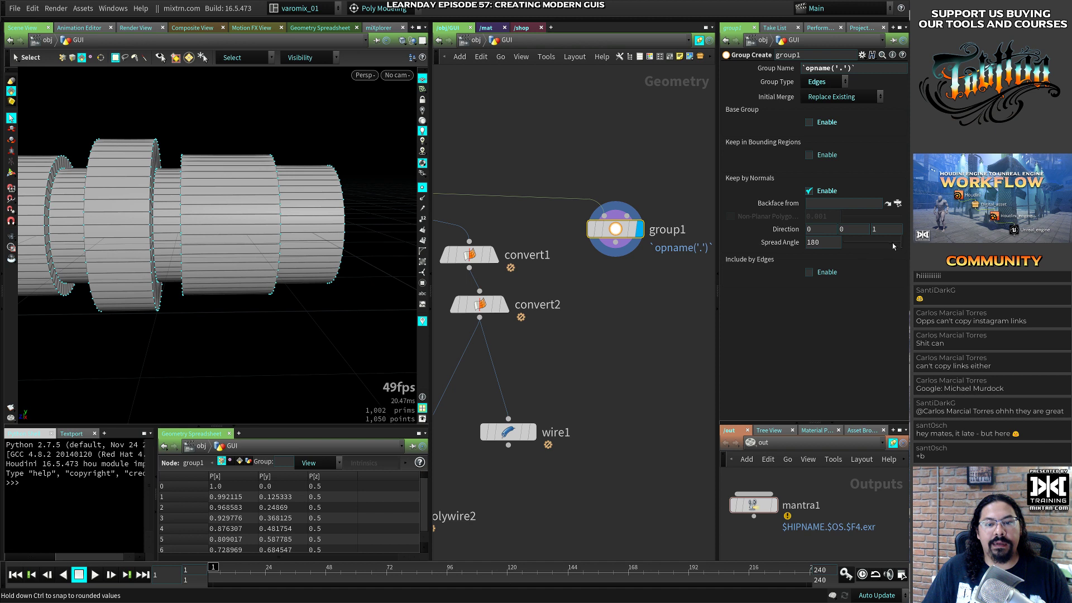
drag(893, 246, 867, 245)
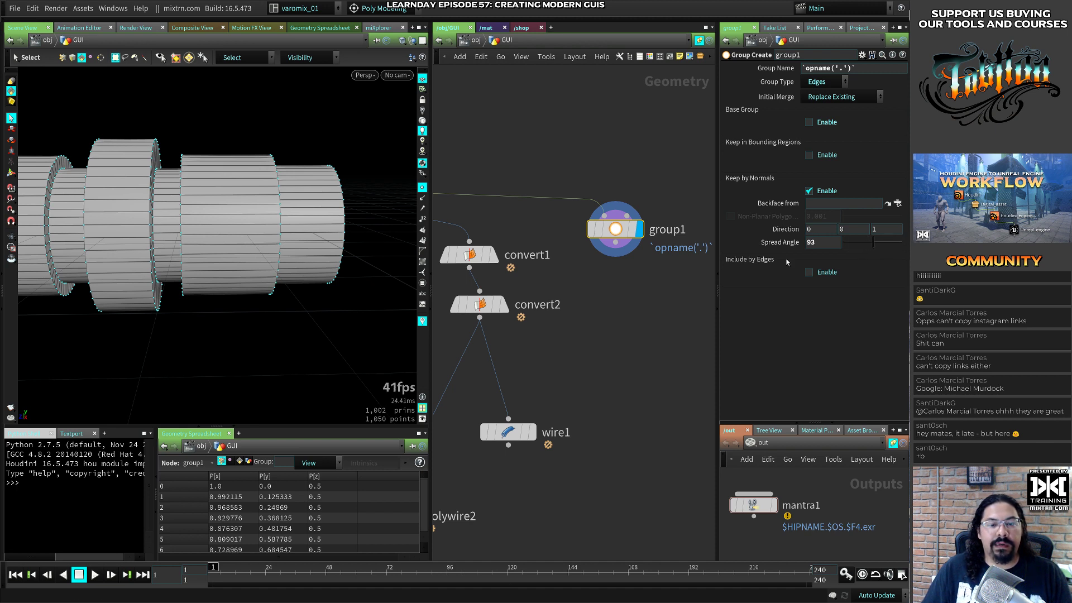
key(Escape)
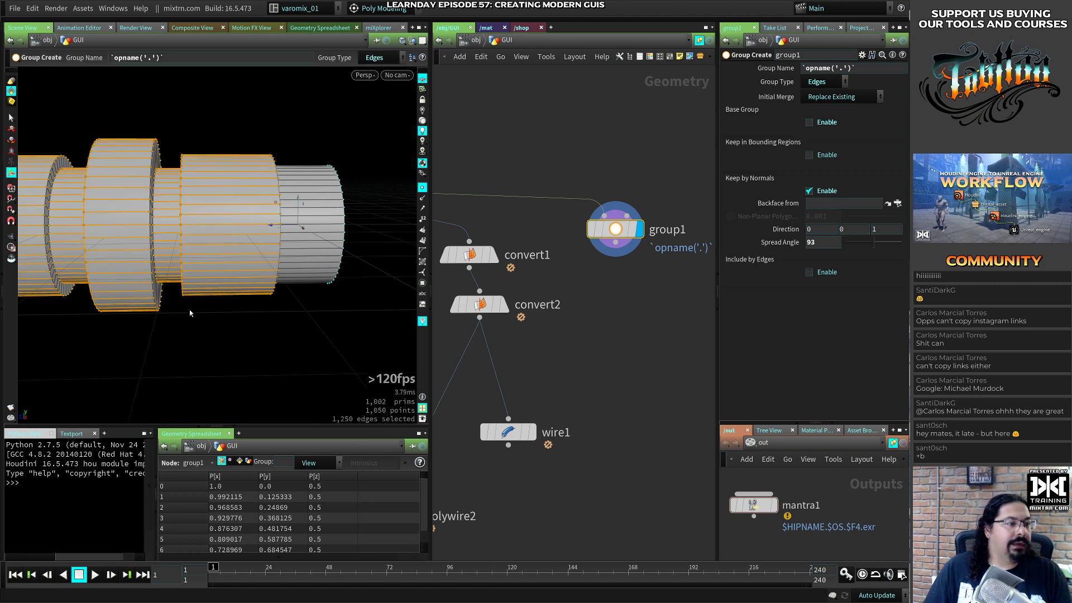
drag(192, 311, 316, 318)
key(Return)
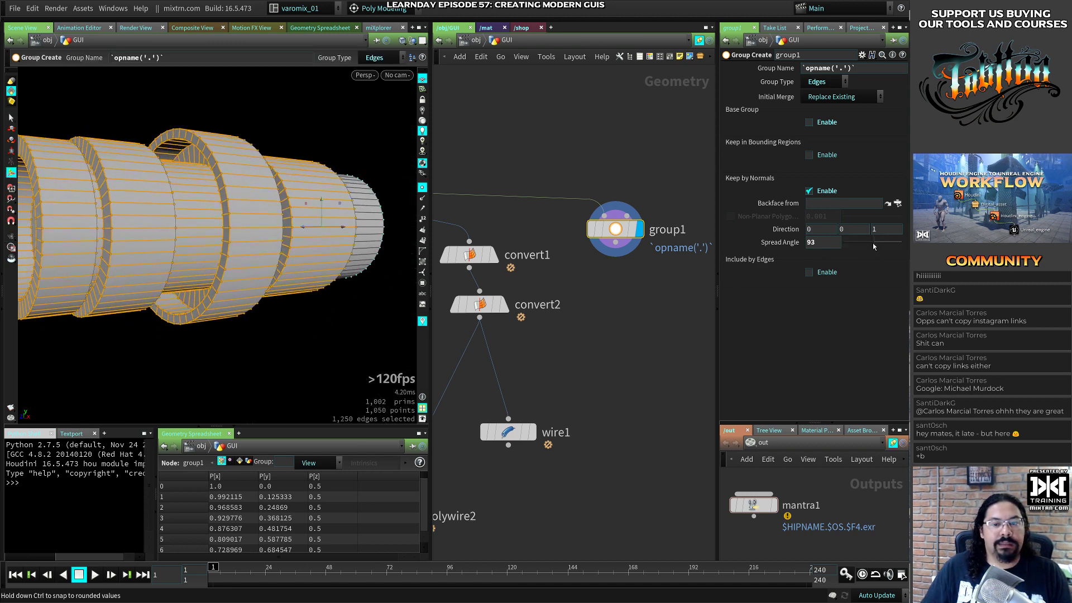
mouse_move(872, 243)
mouse_down()
mouse_move(855, 249)
mouse_move(889, 244)
mouse_move(850, 248)
mouse_move(869, 247)
mouse_up()
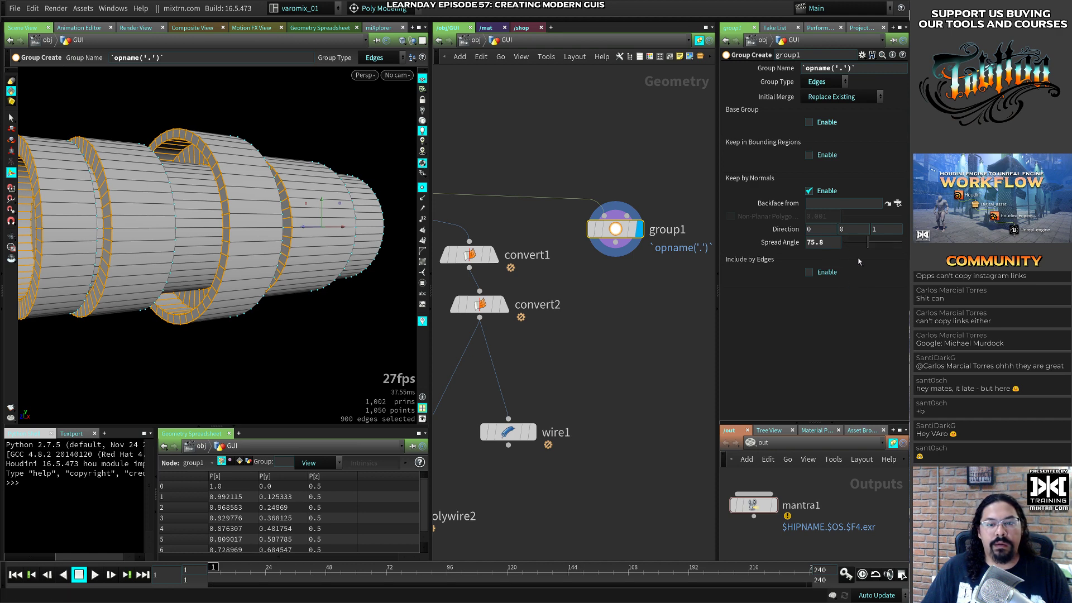
Enable Include by Edges on group1 with a Min Edge Angle of 20, leaving Keep by Normals and Max Edge Angle disabled
click(808, 273)
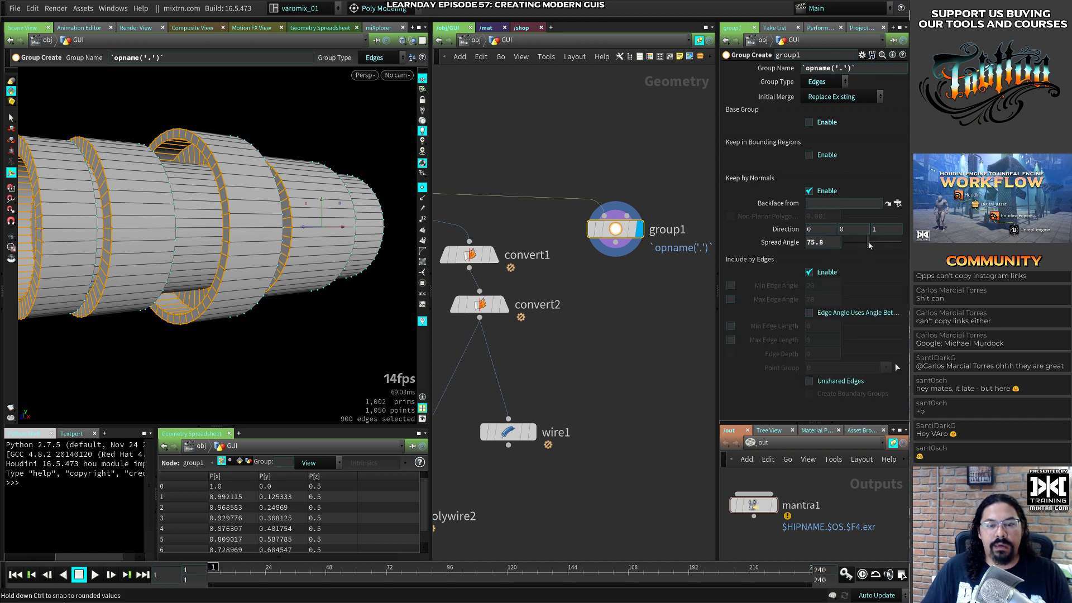
click(808, 190)
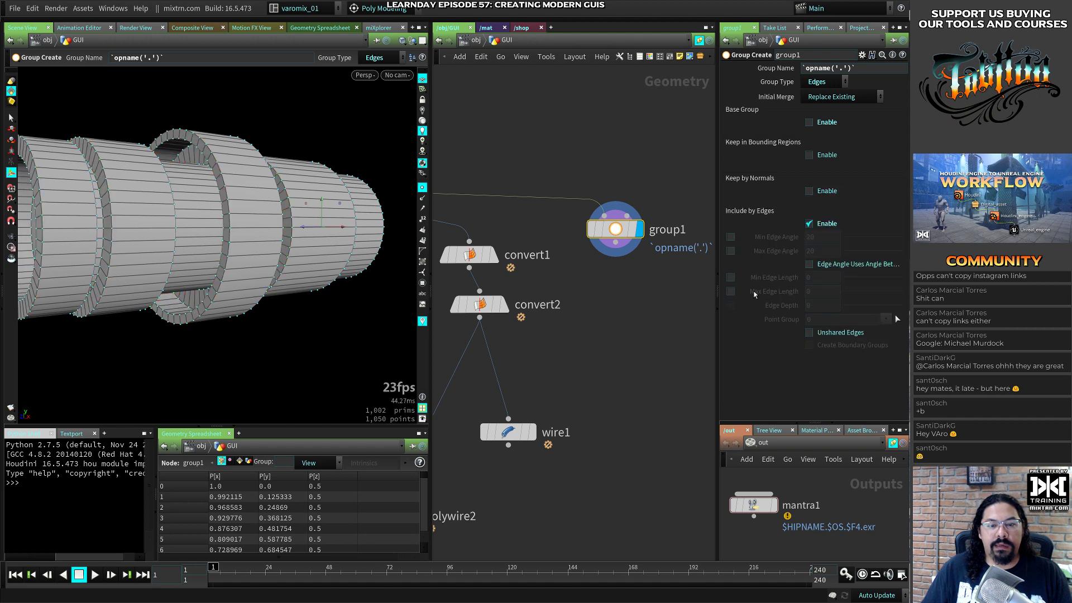
click(735, 240)
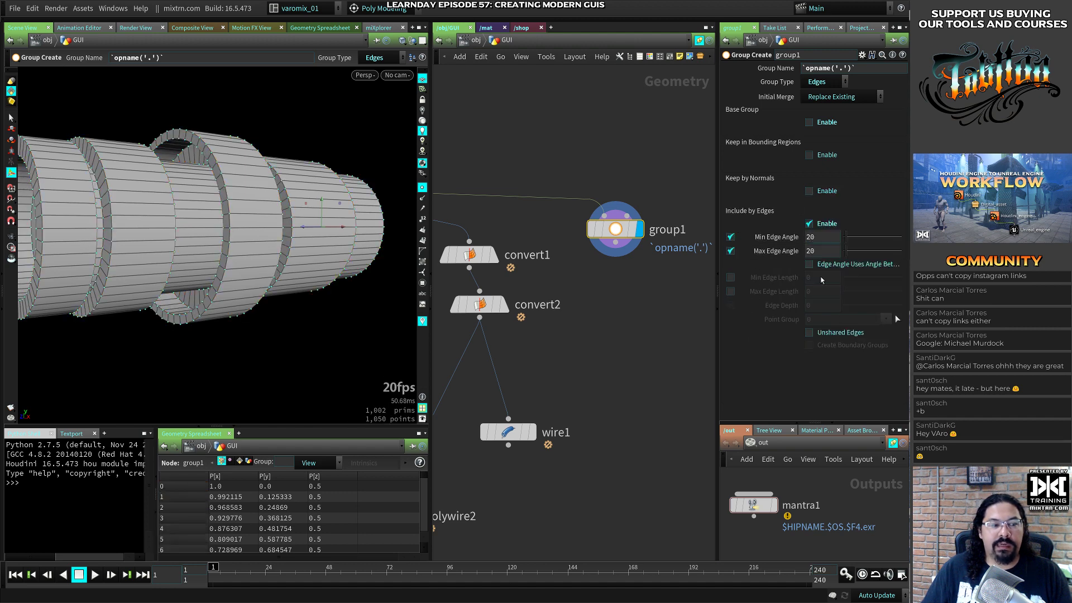
key(Escape)
drag(246, 312, 221, 282)
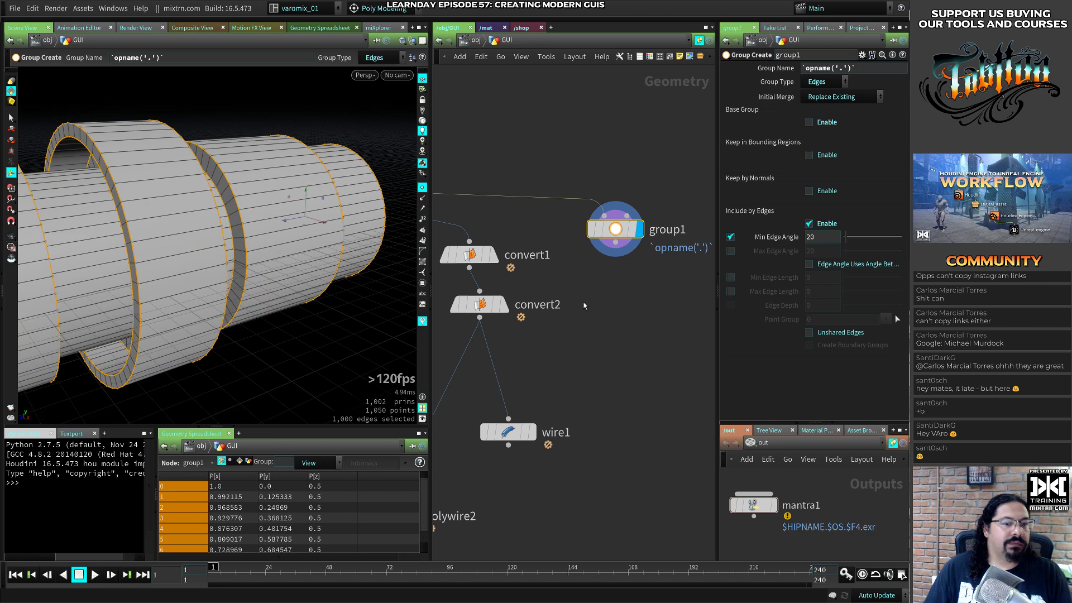
middle_drag(613, 286, 579, 283)
key(Tab)
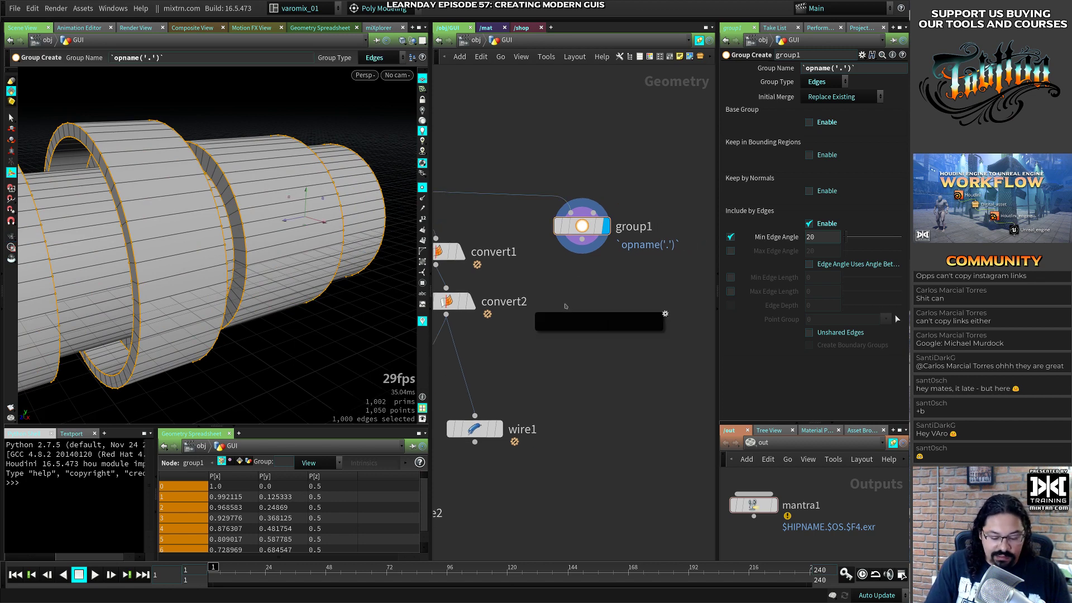
text(edge)
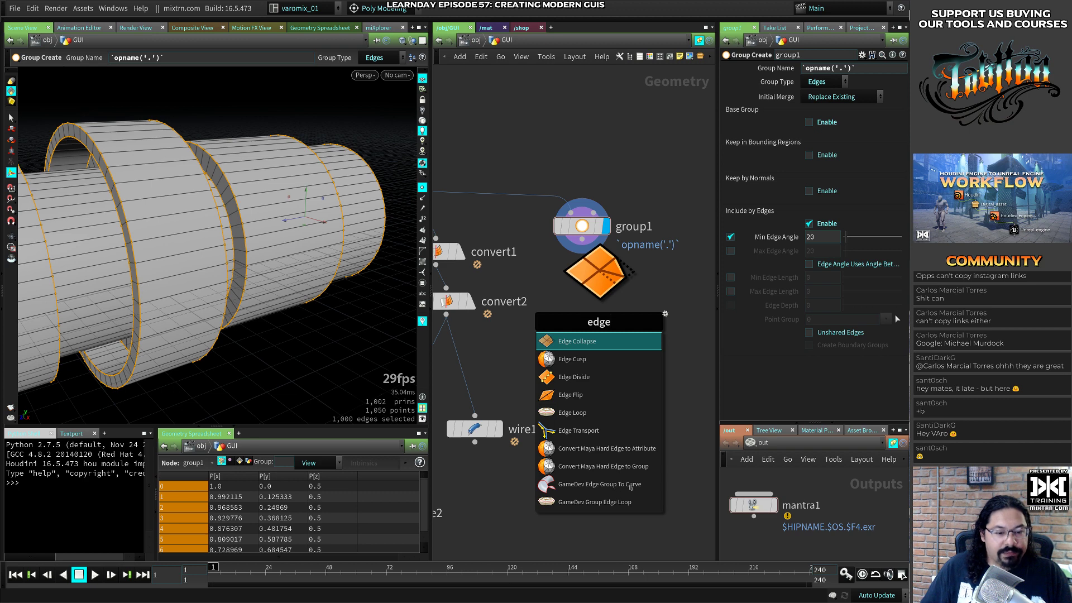
click(618, 489)
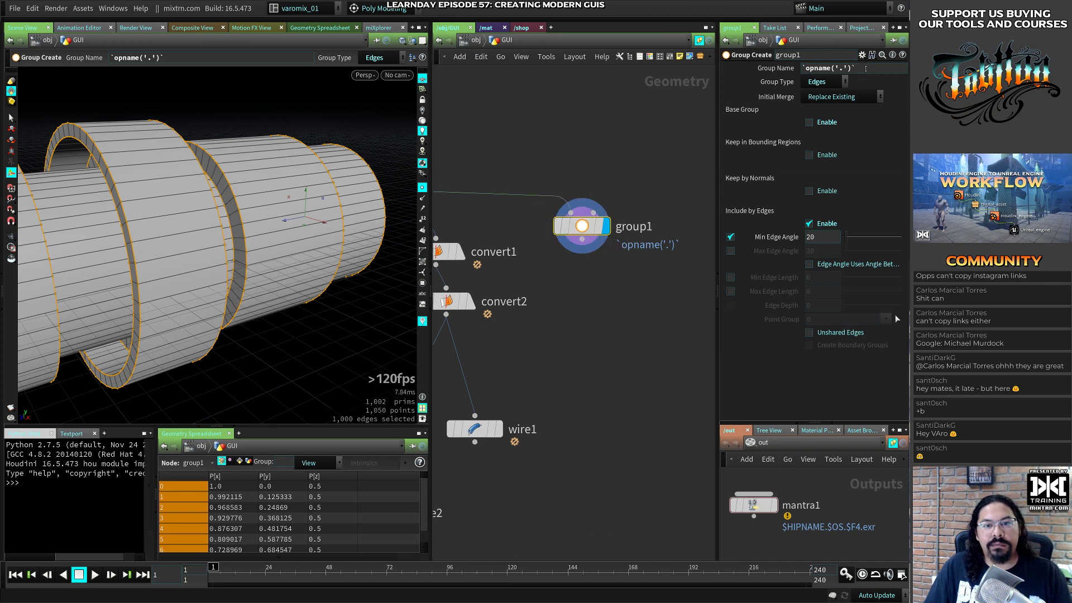
Rename the group1 node to edges_grp
double_click(639, 228)
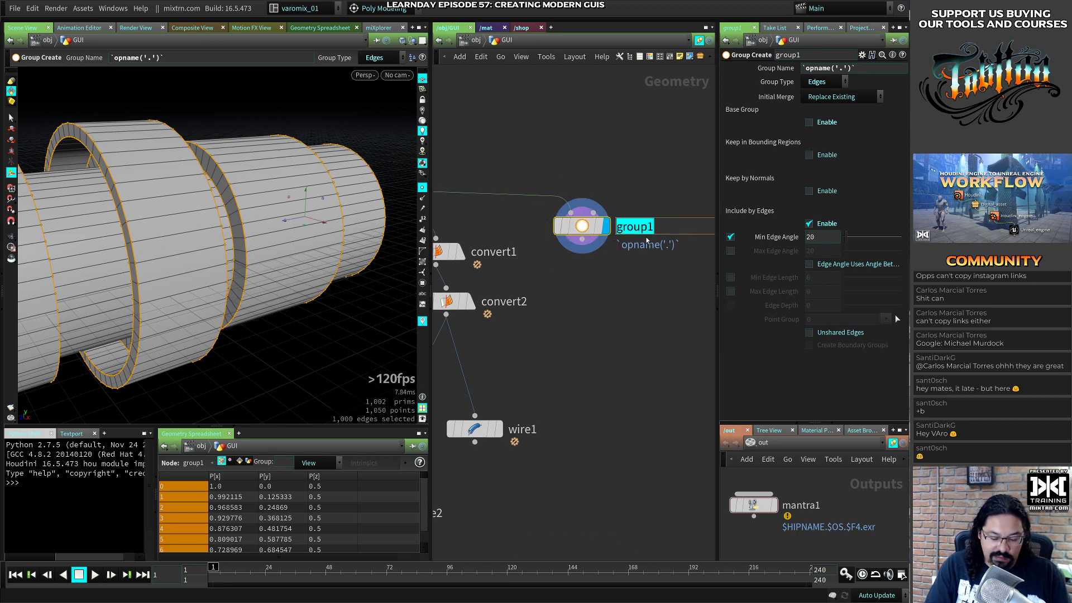
text(edges_)
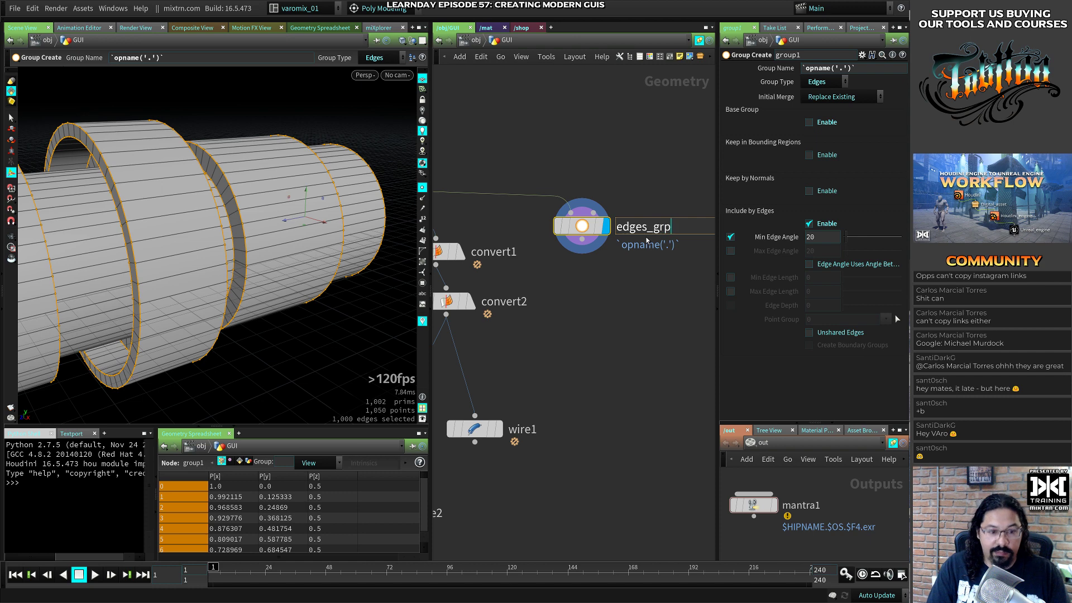
key(Return)
Browse the GameDev nodes, and try to place a GameDev Edge Group To Curve node below edges_grp
key(Tab)
mouse_move(602, 324)
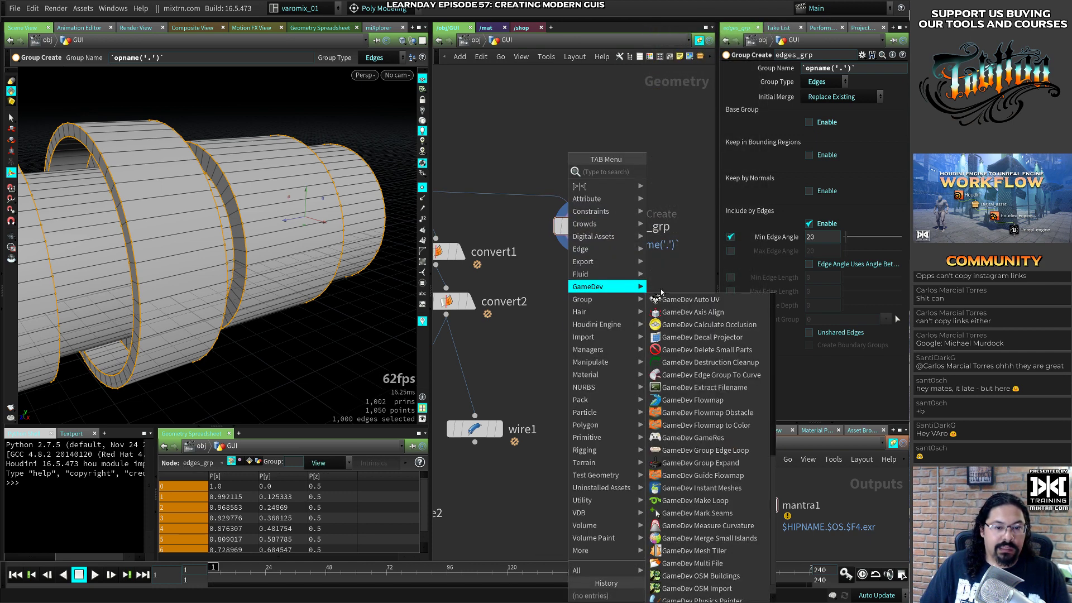
mouse_move(640, 300)
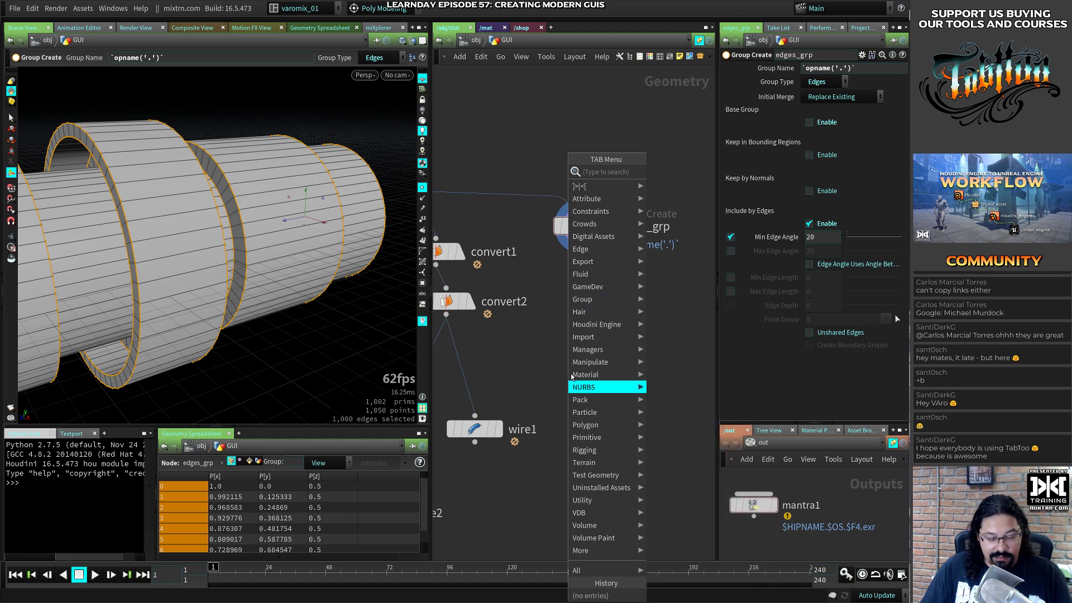
click(566, 336)
key(Tab)
text(edge)
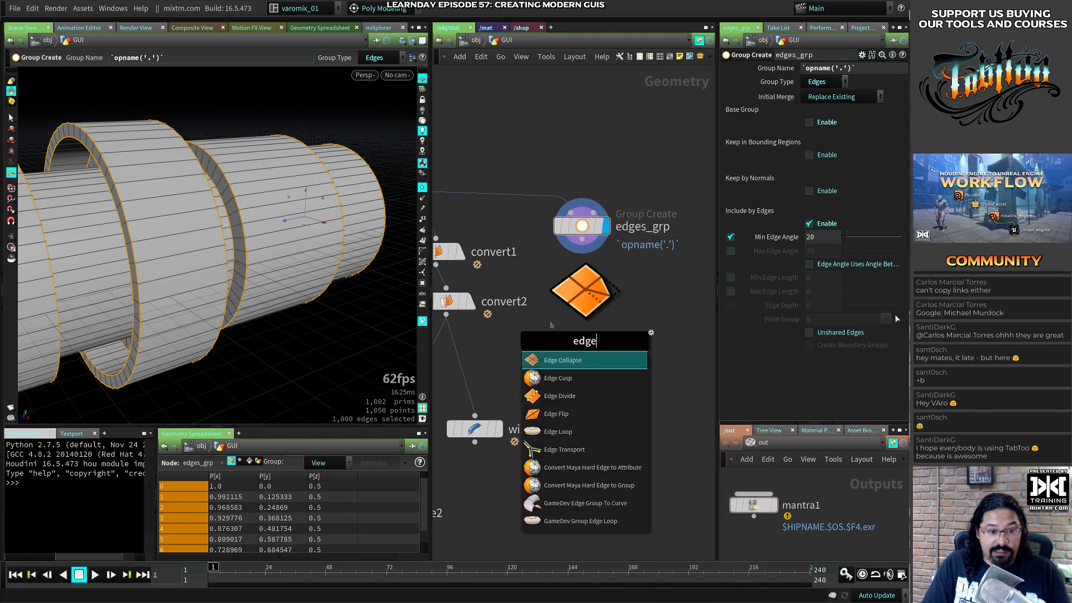
key(Up)
key(Up)
key(Return)
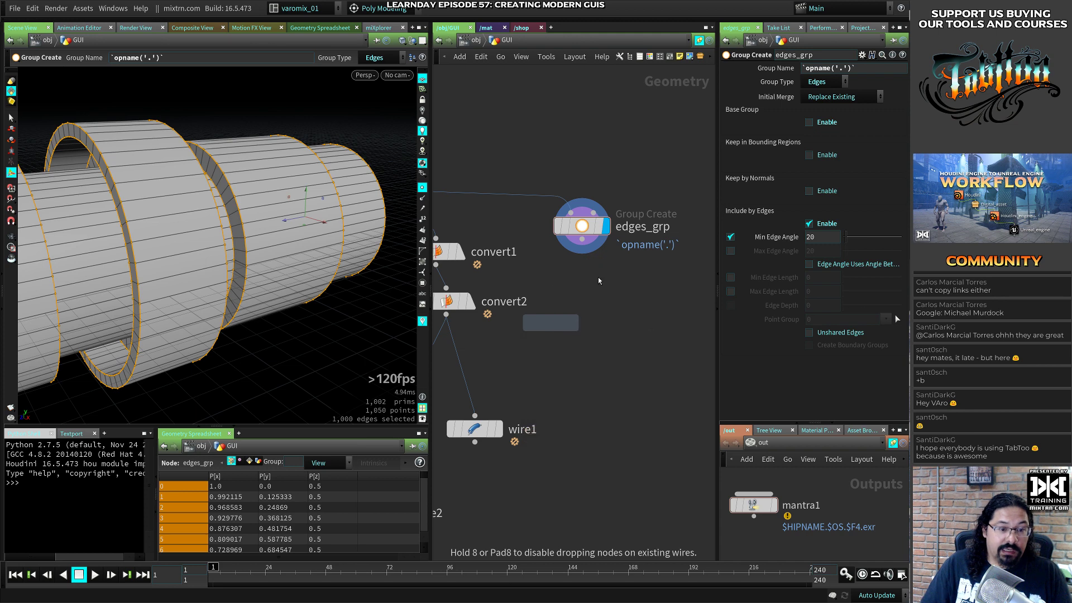
click(571, 290)
Add a GameDev Edge Group To Curve node directly below edges_grp, wire it to edges_grp and display its output
key(Tab)
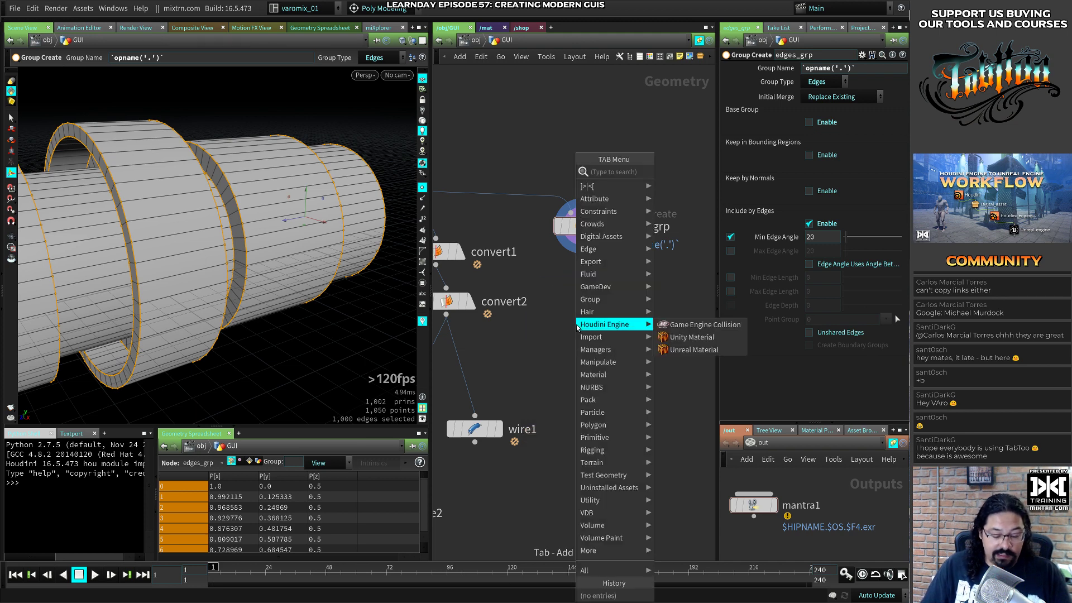
text(edge)
key(Up)
key(Up)
key(Up)
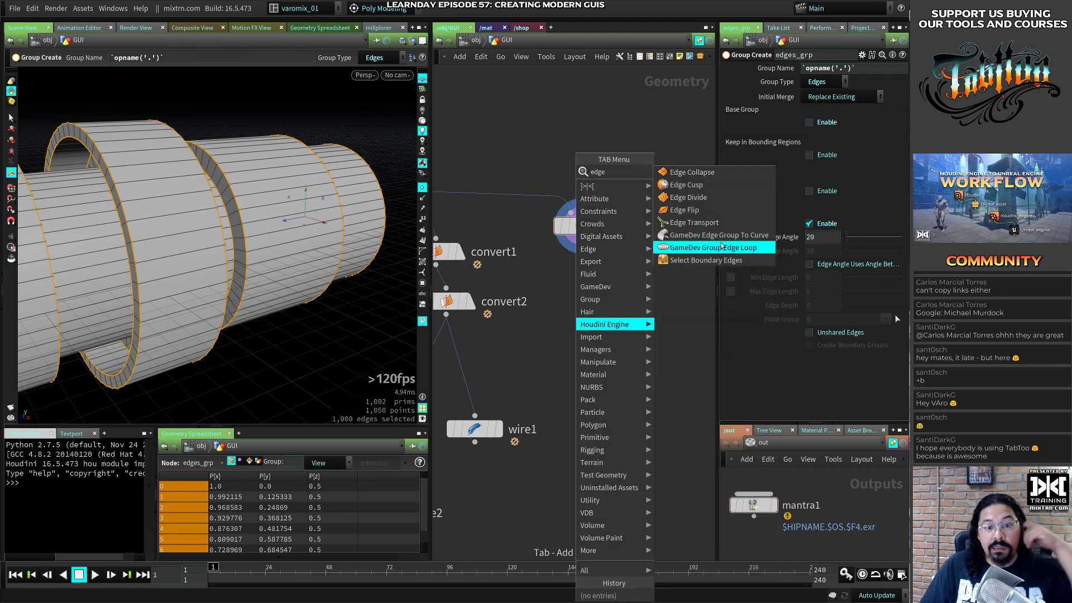
key(Return)
click(574, 331)
drag(593, 301, 582, 241)
click(615, 314)
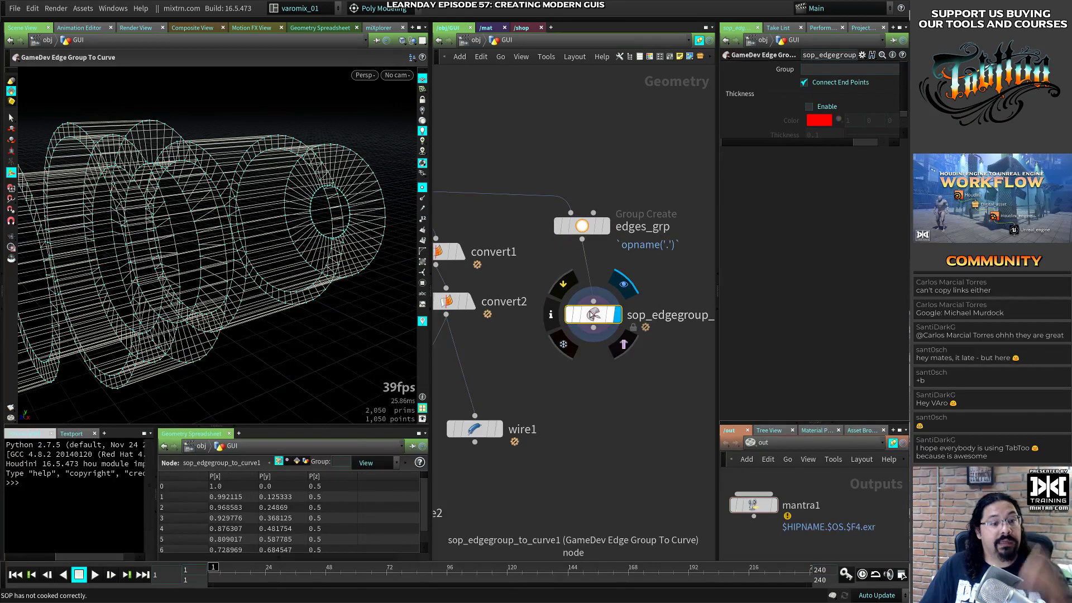
drag(593, 314, 581, 286)
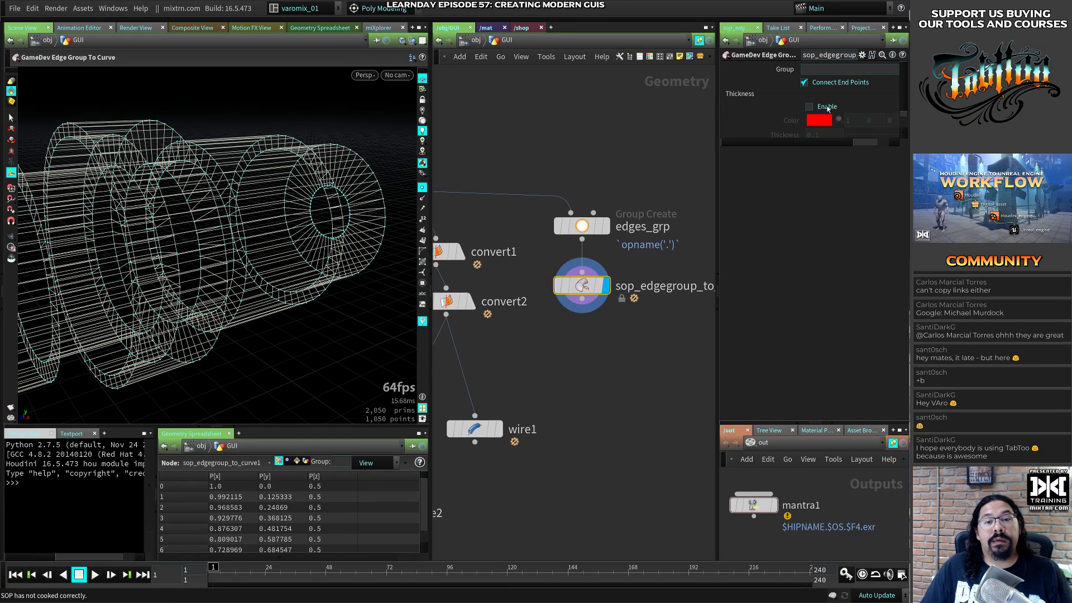
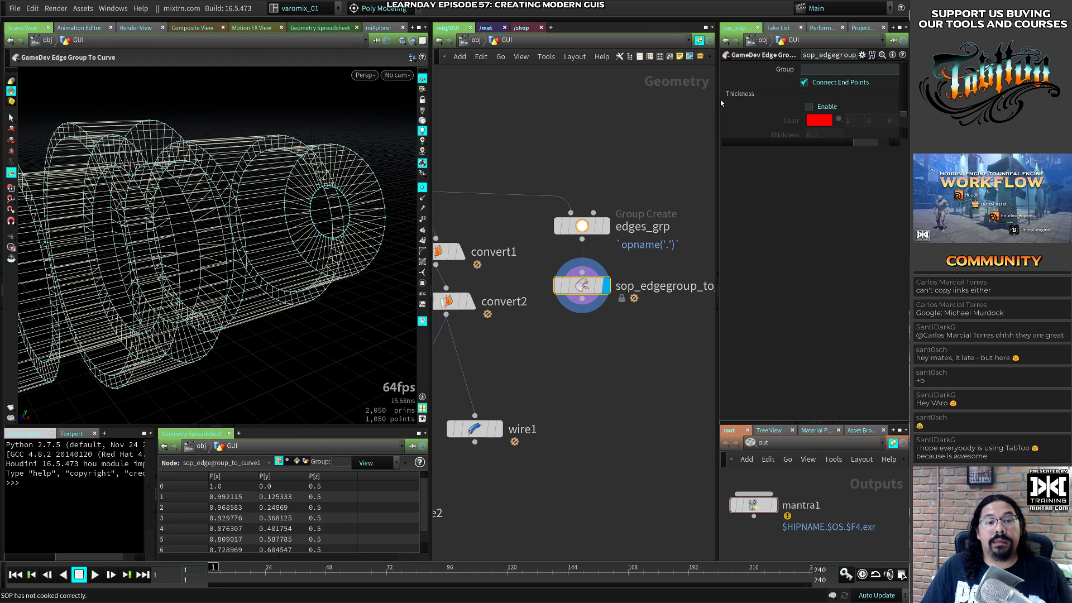
Set the Group of the edge-group-to-curve node to edges_grp, widening the parameter area
drag(720, 100, 668, 99)
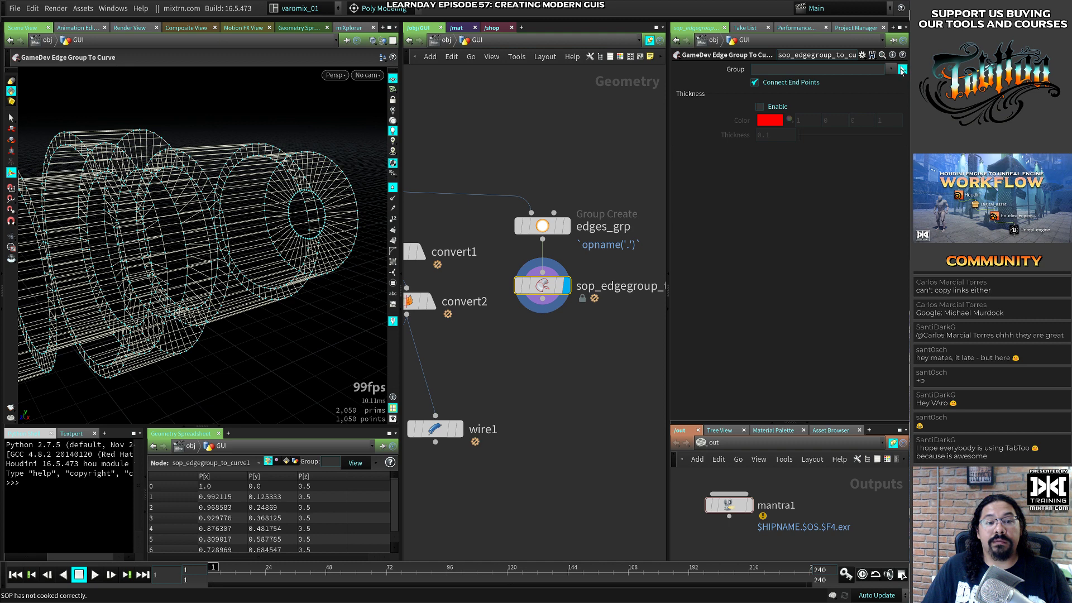
click(800, 69)
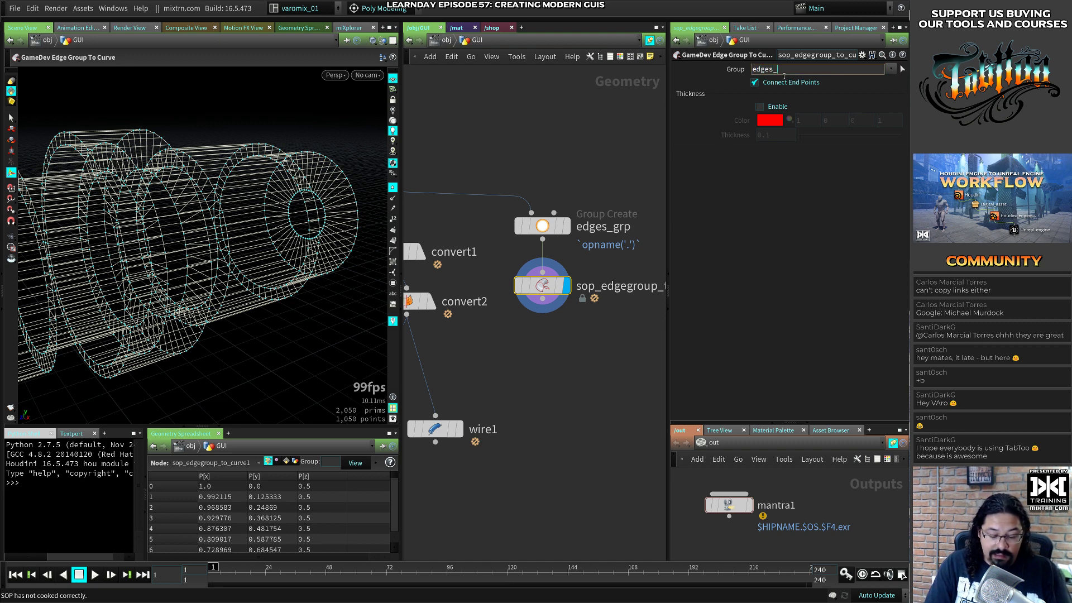
key(Return)
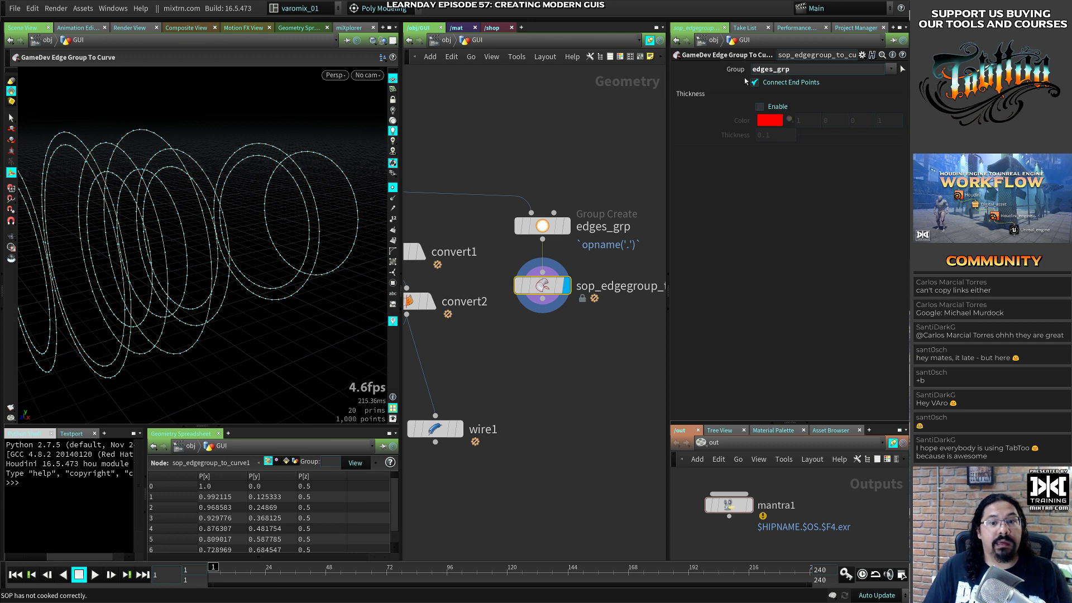
click(808, 69)
key(Return)
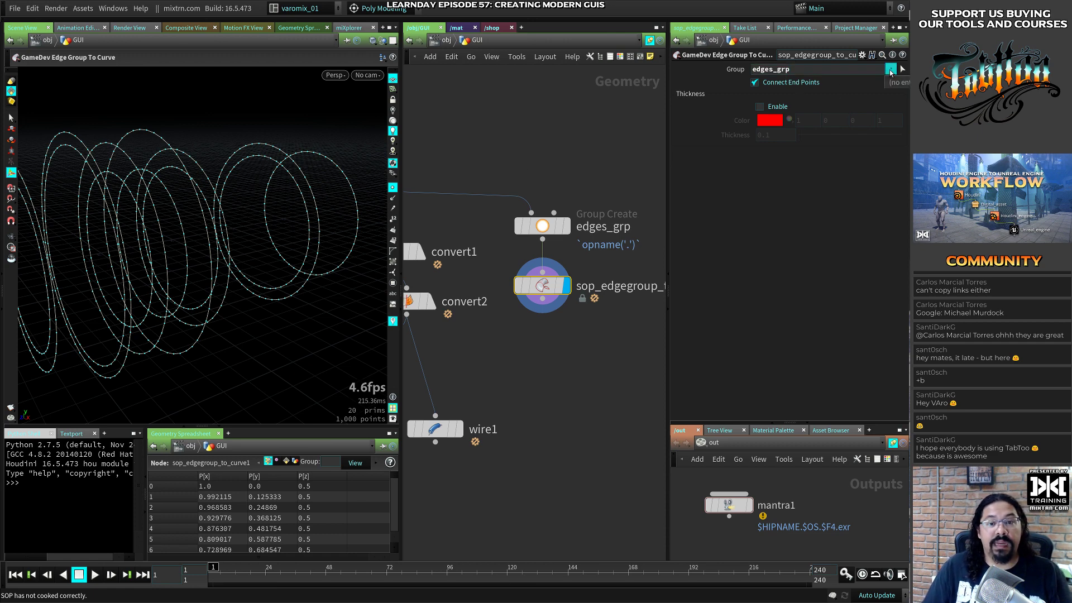
Move wire1 aside, feed the sop_edgegroup_to_curve1 output into polywire2 and display polywire2
middle_drag(510, 379, 569, 338)
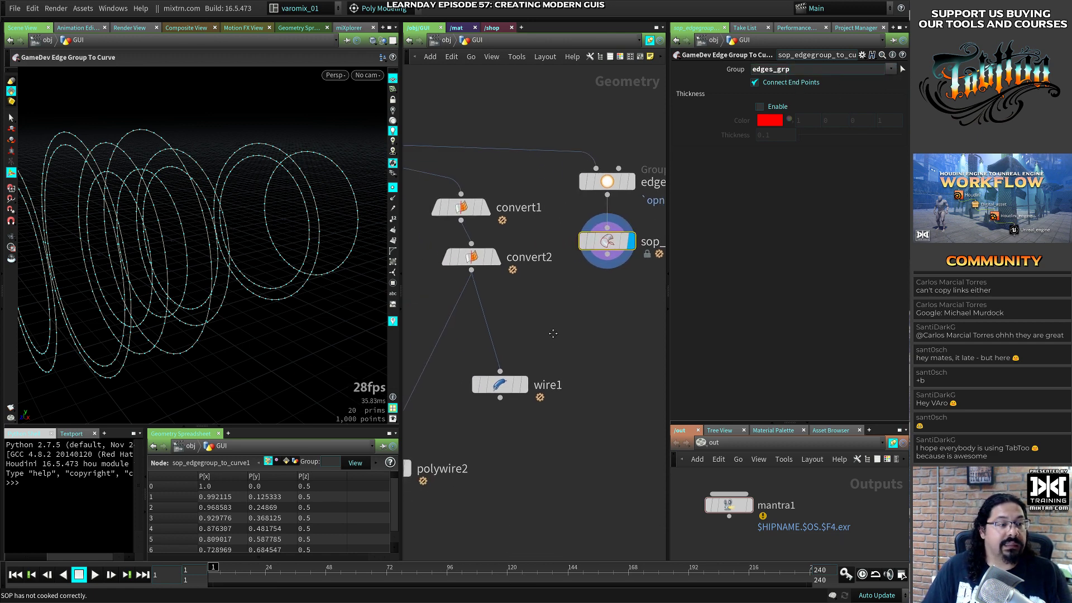
drag(491, 384, 581, 370)
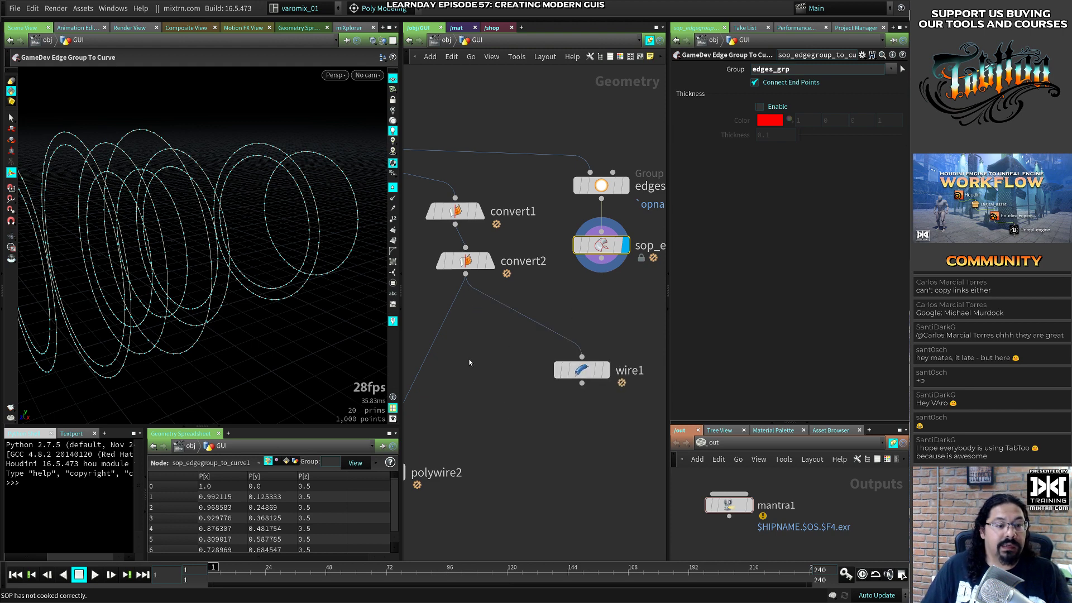
click(601, 257)
middle_drag(530, 335, 629, 264)
click(475, 387)
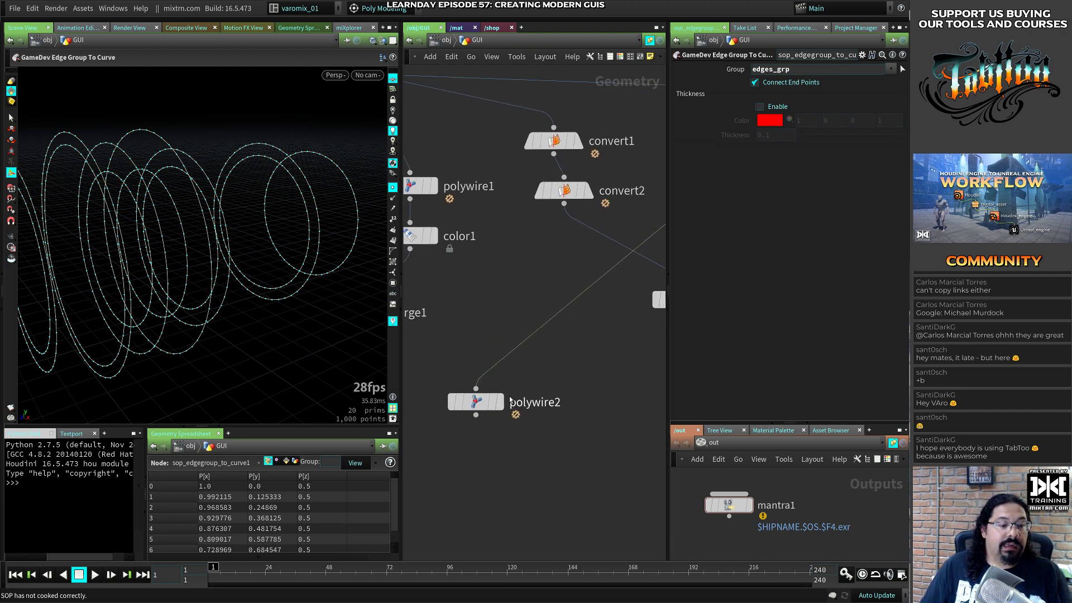
click(499, 401)
click(480, 403)
Examine the polywire rings up close and compare them with the edges selected by edges_grp
alt+right_drag(311, 306, 376, 177)
middle_drag(518, 349, 286, 451)
click(467, 278)
click(462, 219)
middle_drag(462, 219, 494, 231)
drag(400, 227, 350, 228)
mouse_move(469, 232)
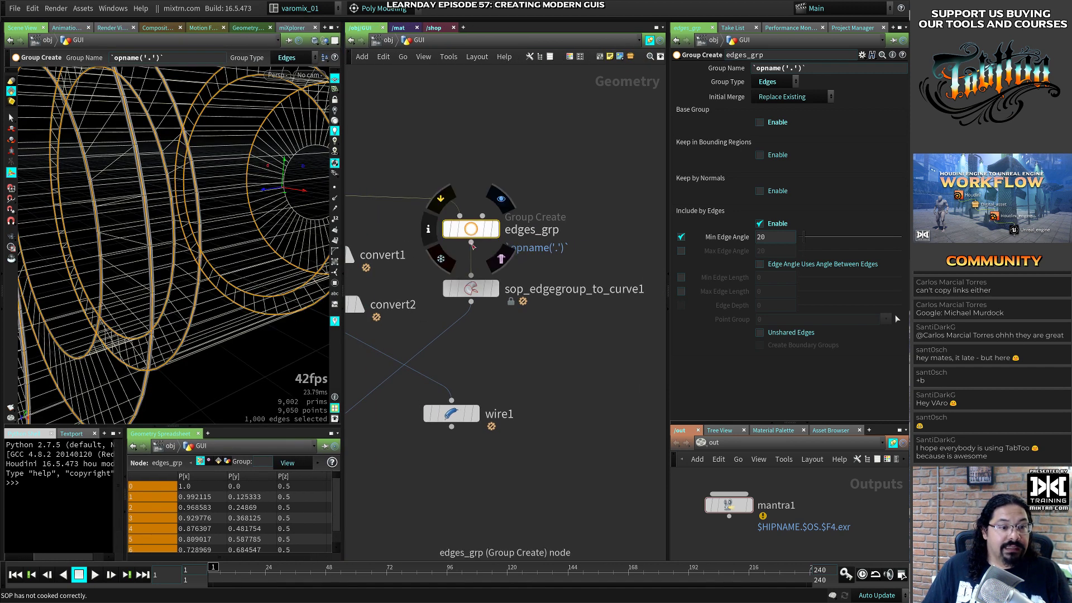
Enter sop_edgegroup_to_curve1 and examine its attribwrangle1, convertline1 and pointwrangle2 nodes
click(470, 288)
double_click(471, 288)
middle_drag(551, 214, 562, 333)
scroll(562, 265, up, 4)
middle_drag(540, 281, 539, 201)
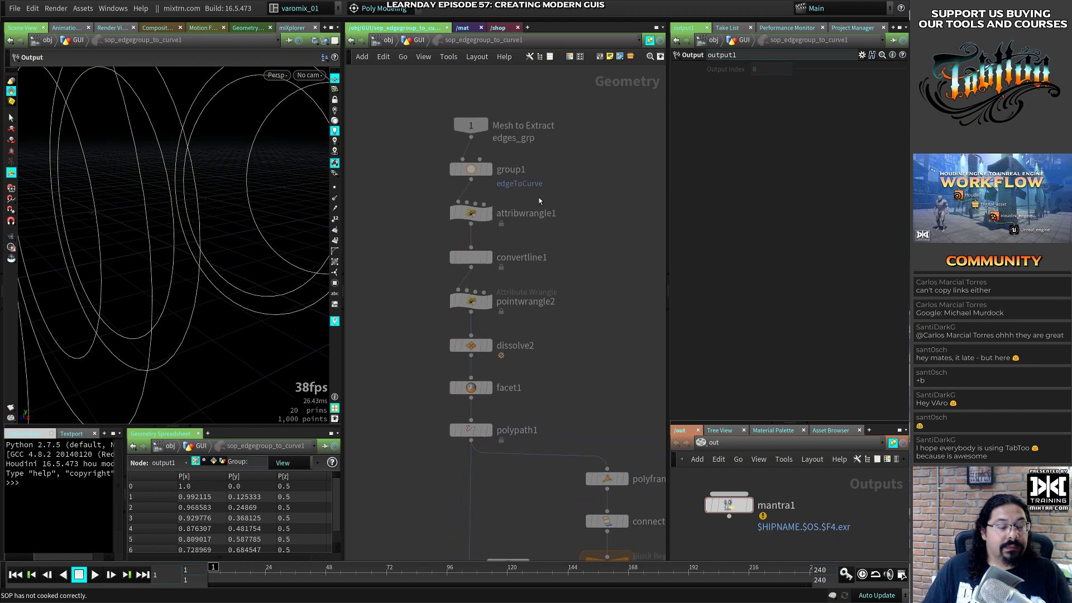
click(470, 213)
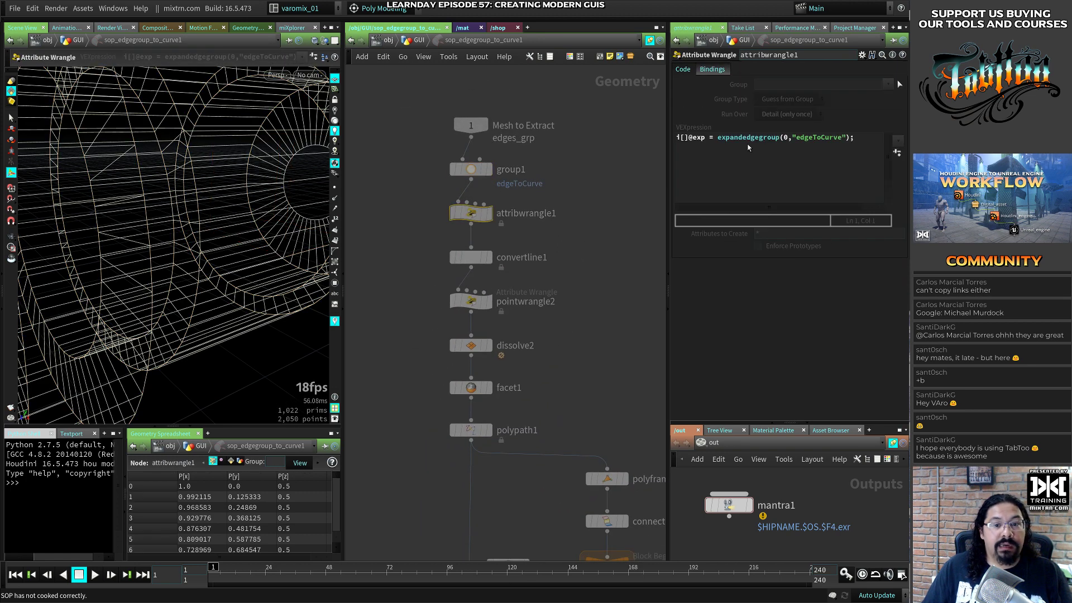
middle_drag(584, 347, 595, 294)
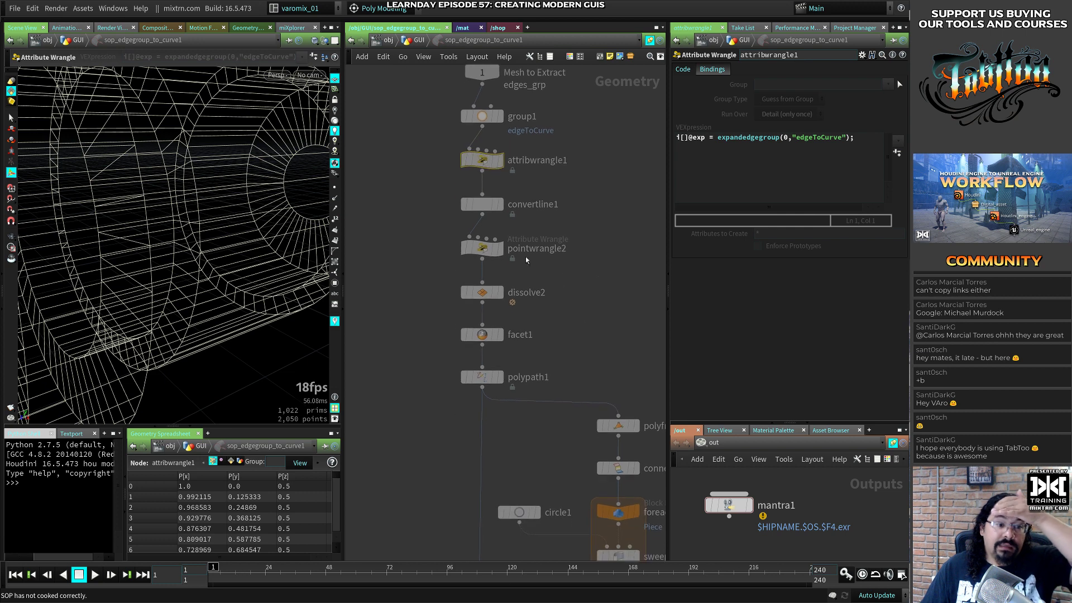
click(481, 204)
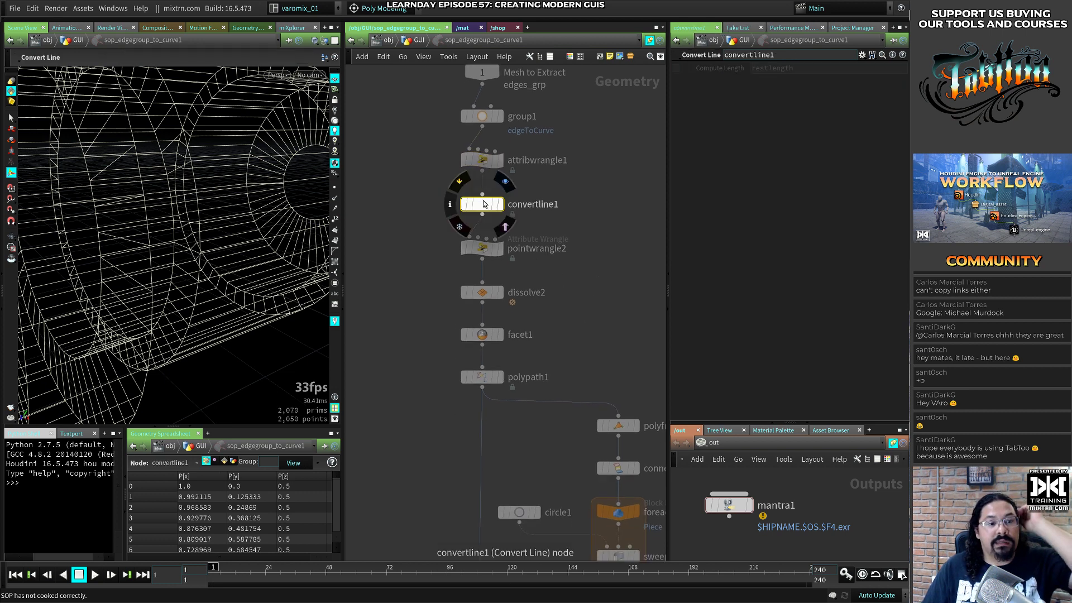
mouse_move(498, 206)
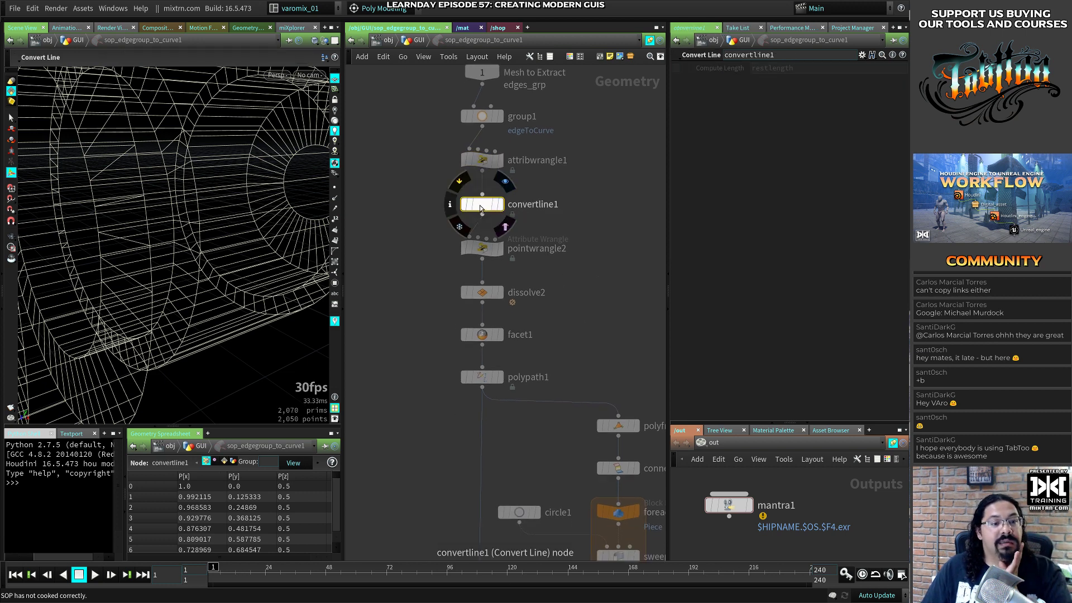
click(478, 160)
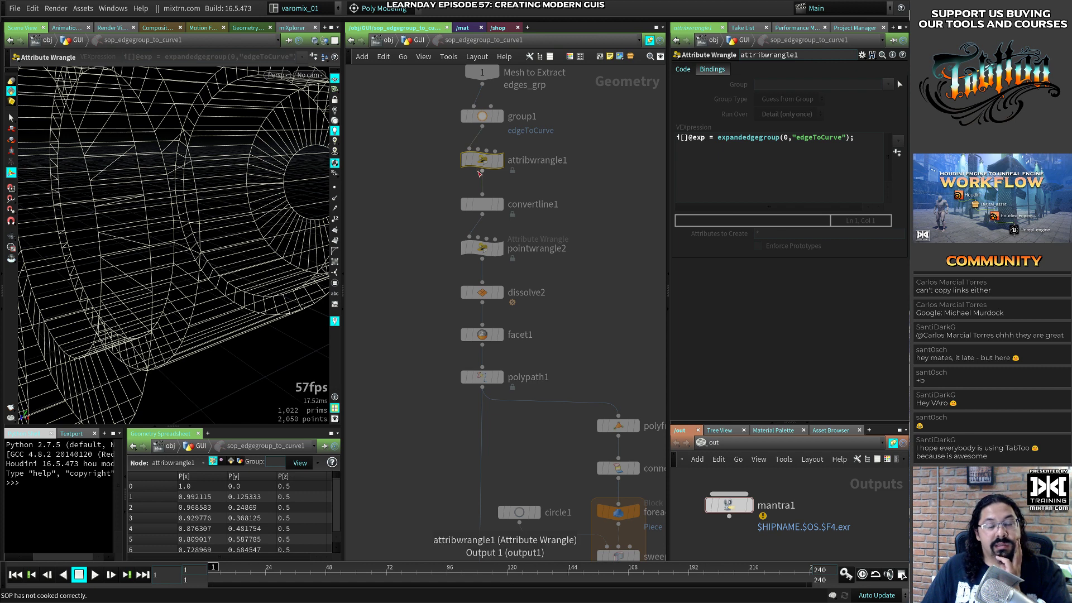
mouse_move(505, 254)
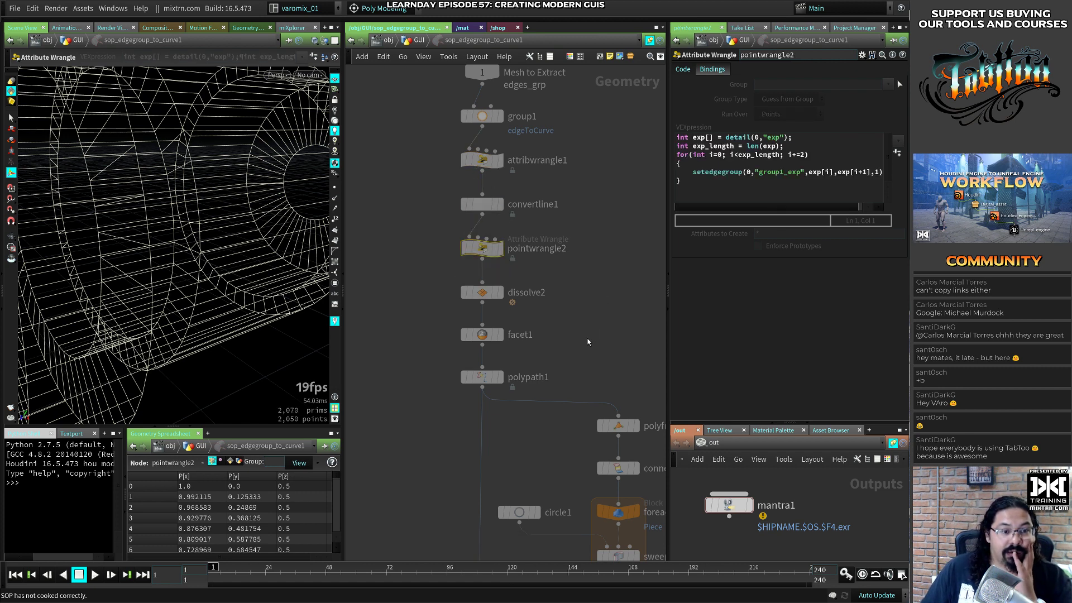
Examine polypath1 and the rest of the internal network down to output1, and return to the GUI network
middle_drag(520, 335, 515, 279)
middle_drag(560, 315, 533, 247)
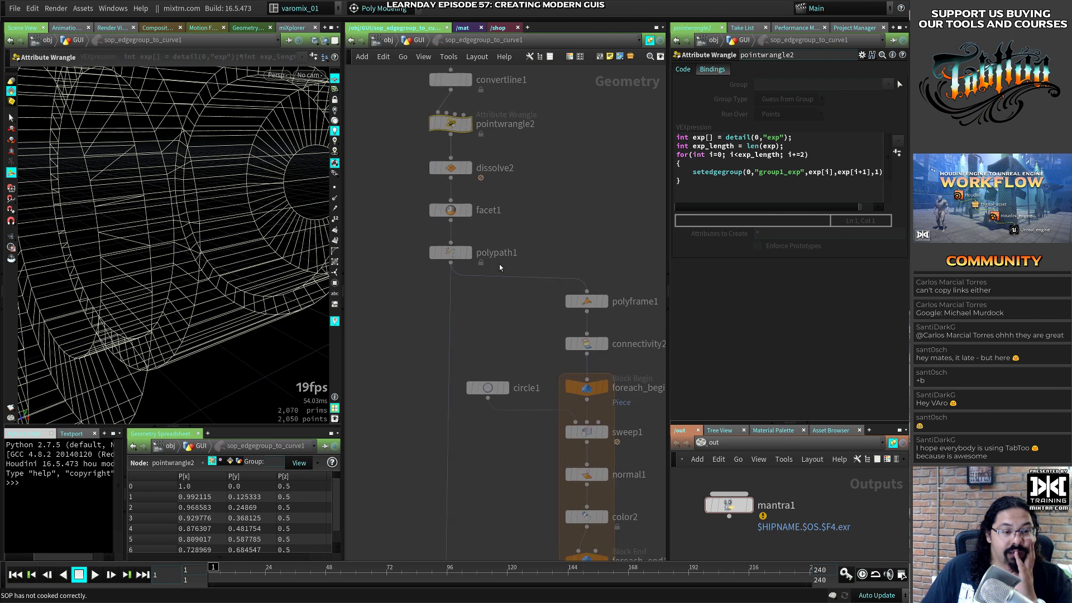
click(451, 253)
middle_drag(559, 330, 503, 294)
middle_drag(476, 352, 485, 280)
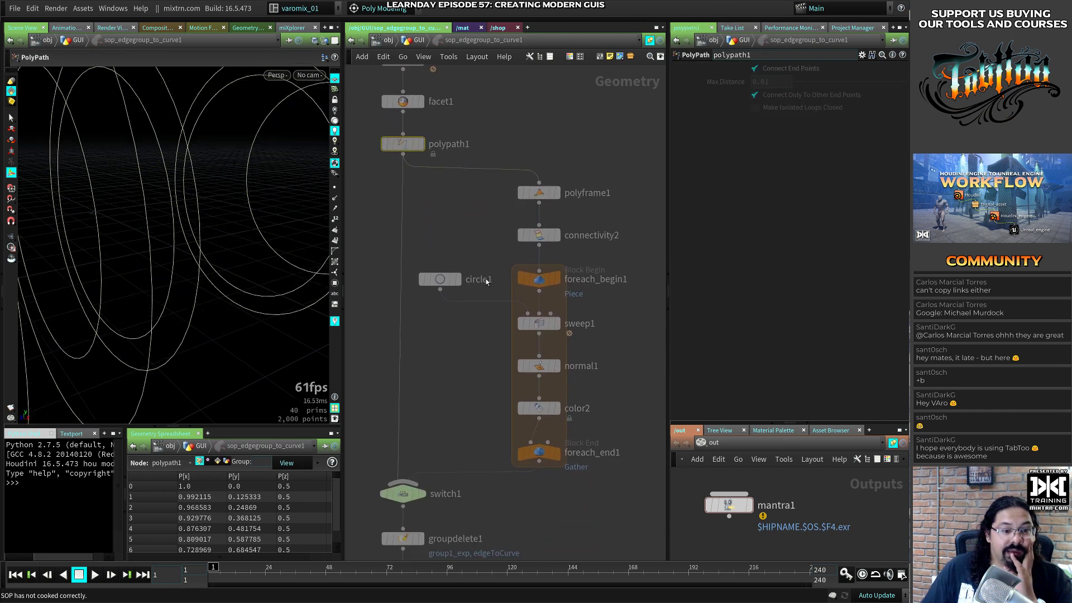
middle_drag(449, 397, 523, 269)
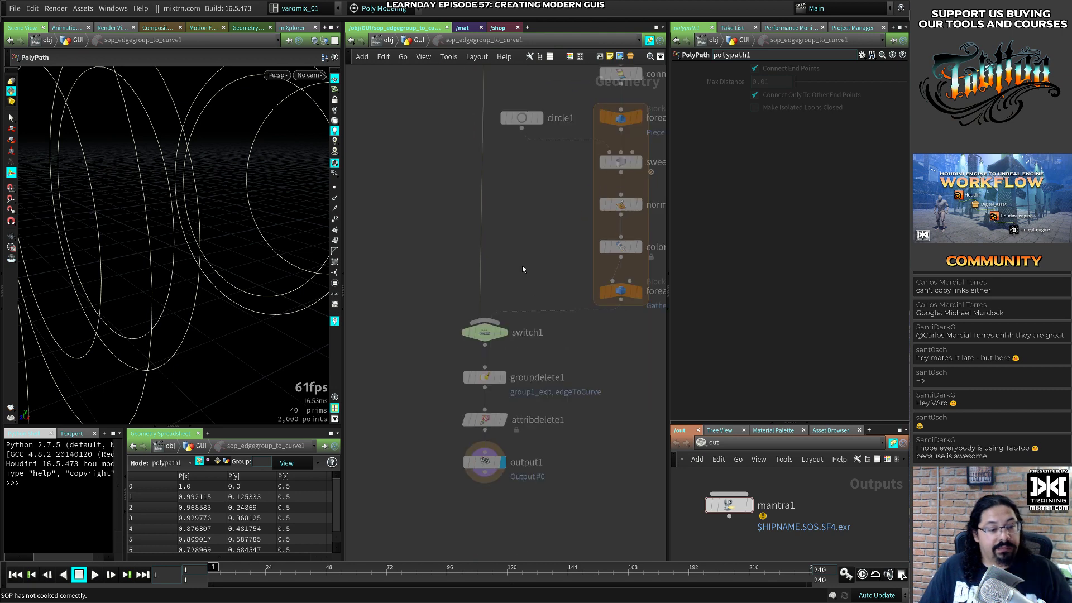
key(u)
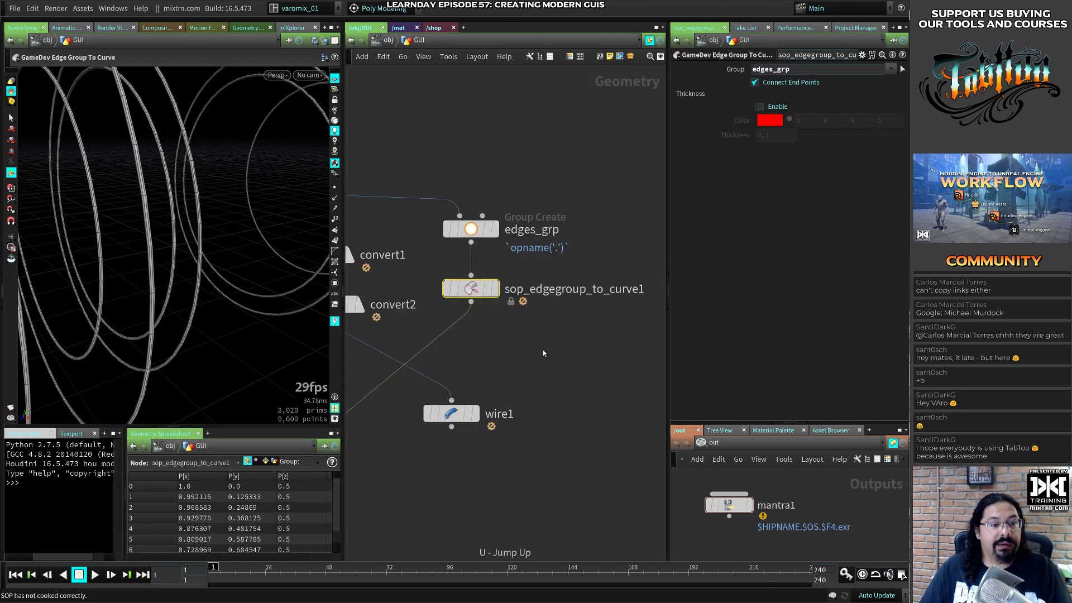
Delete the unused convert1, convert2 and wire1 nodes
drag(397, 380, 464, 231)
middle_drag(558, 360, 601, 342)
drag(558, 390, 447, 322)
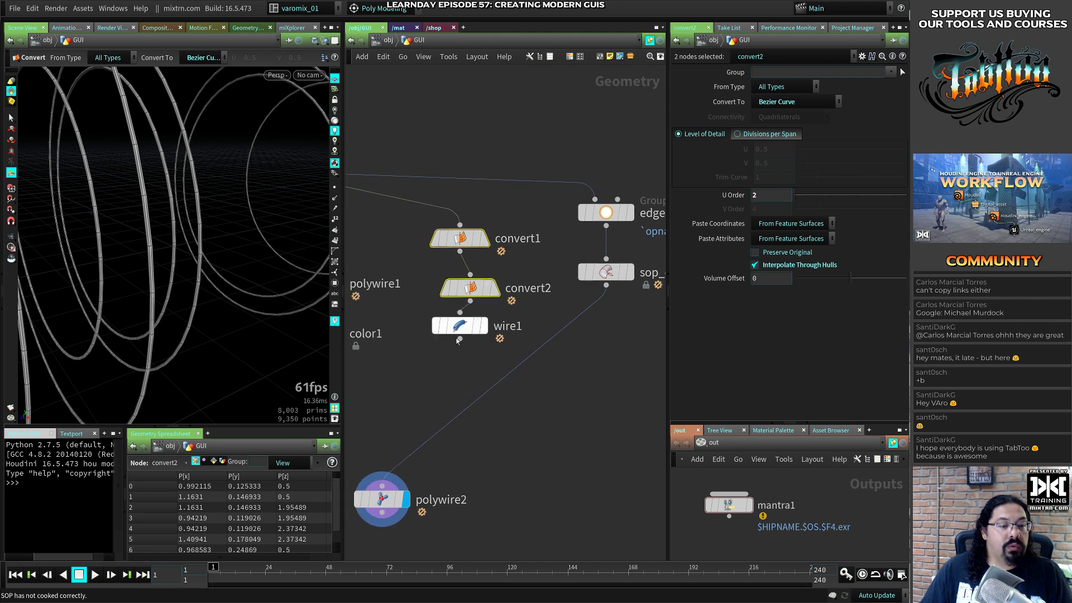
key(Delete)
Tidy the network by moving edges_grp and sop_edgegroup_to_curve1 closer to the other nodes and lowering merge1 below color1
middle_drag(414, 294, 361, 310)
drag(474, 121, 478, 310)
middle_drag(494, 346, 605, 245)
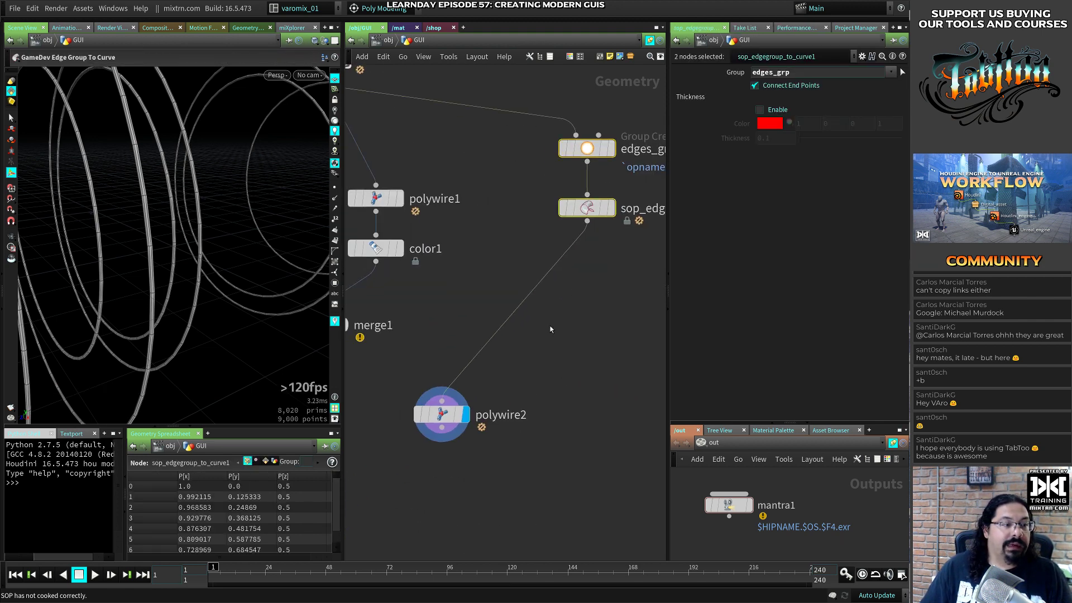
mouse_move(415, 398)
middle_down()
mouse_move(514, 347)
mouse_move(473, 374)
middle_up()
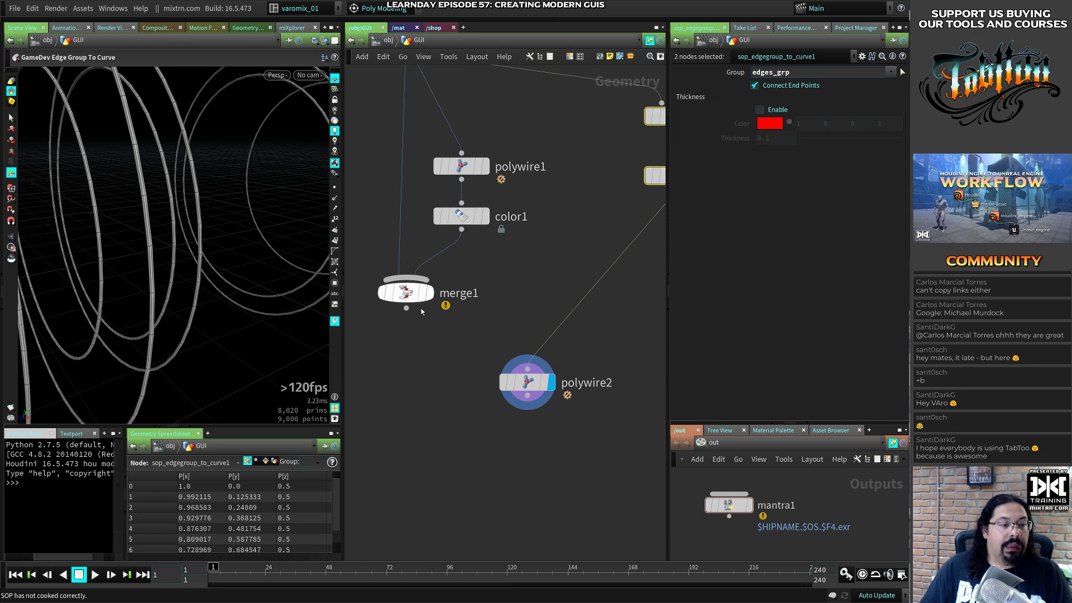
middle_drag(411, 296, 398, 379)
mouse_move(399, 379)
drag(399, 380, 388, 437)
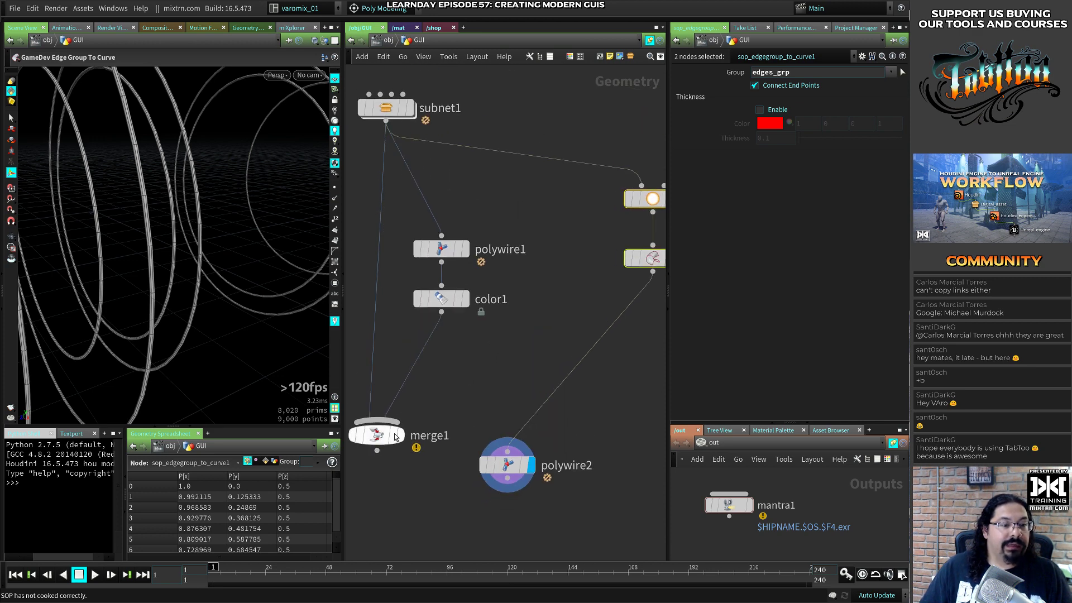
middle_drag(531, 336, 458, 342)
scroll(496, 321, down, 4)
middle_drag(466, 281, 502, 267)
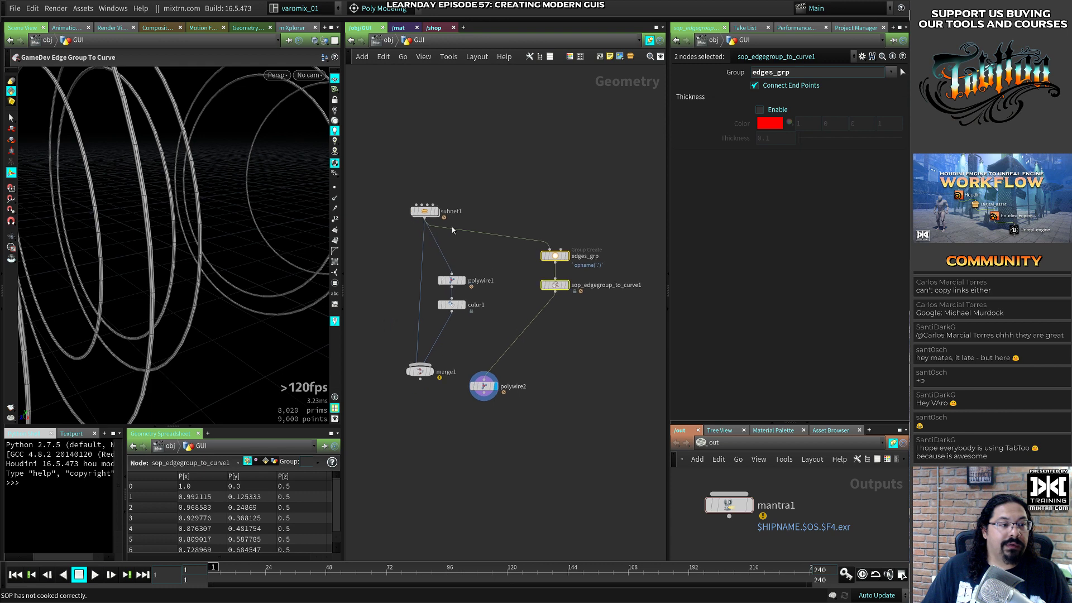
Display subnet1 and polywire1 in turn, and reposition subnet1 between the two branches
click(435, 211)
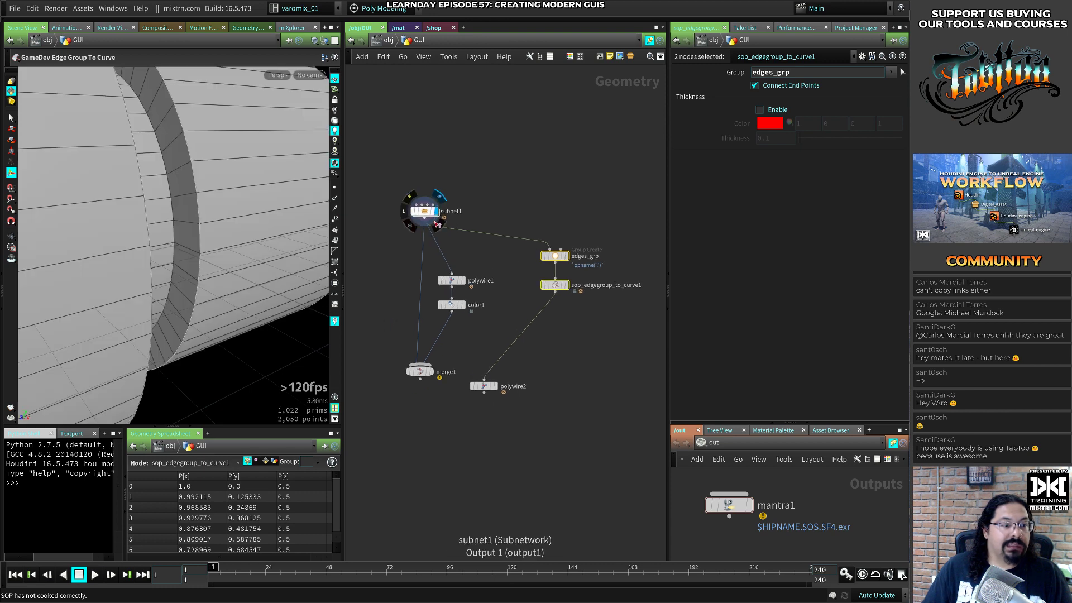
click(464, 281)
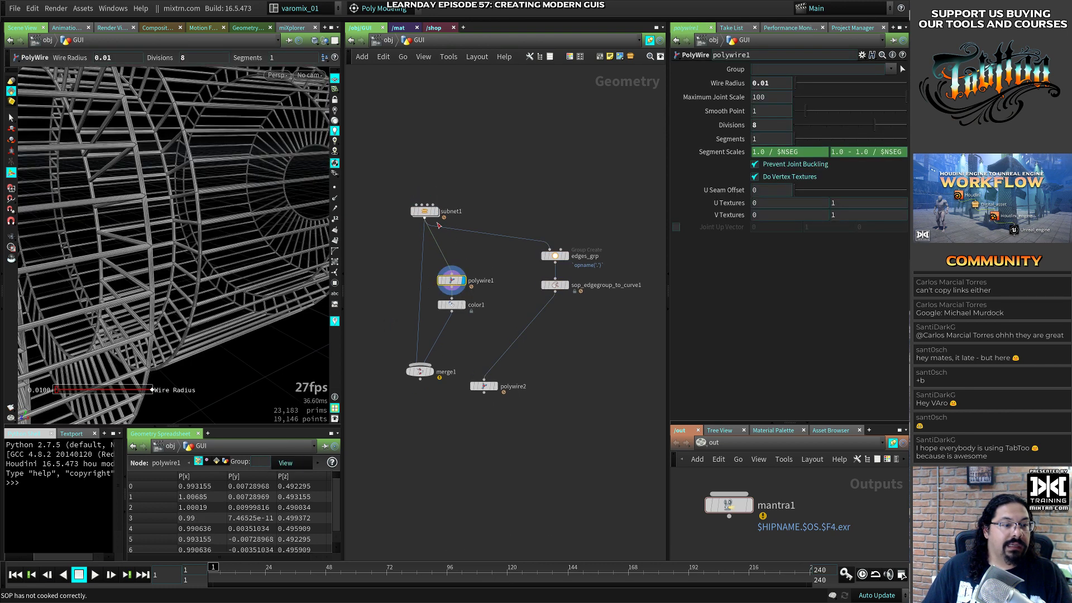
drag(425, 211, 469, 190)
Delete polywire1 and move color1 above polywire2
drag(493, 257, 426, 328)
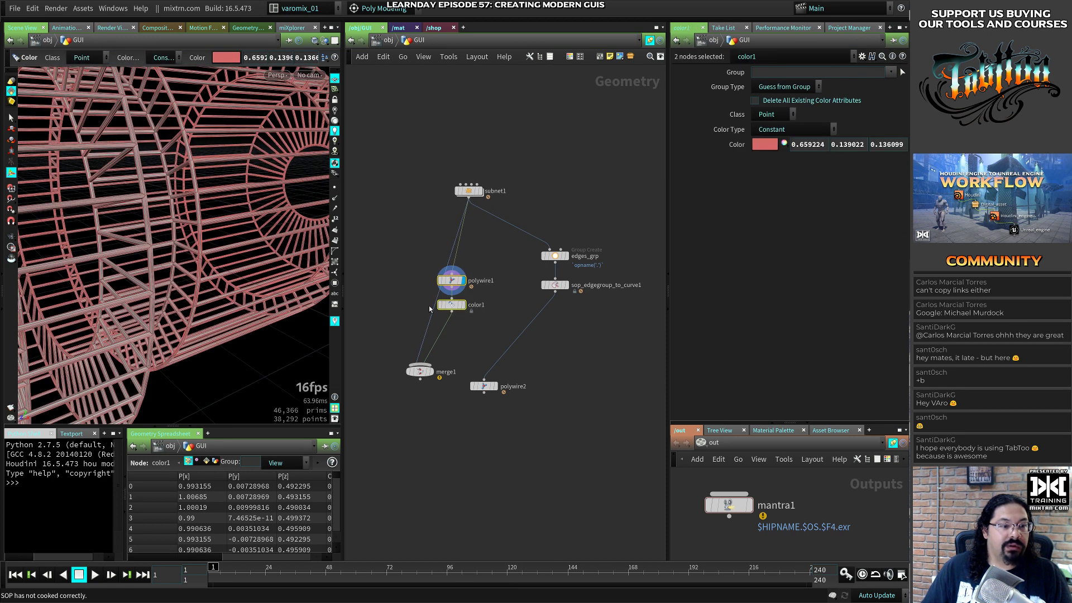
click(430, 306)
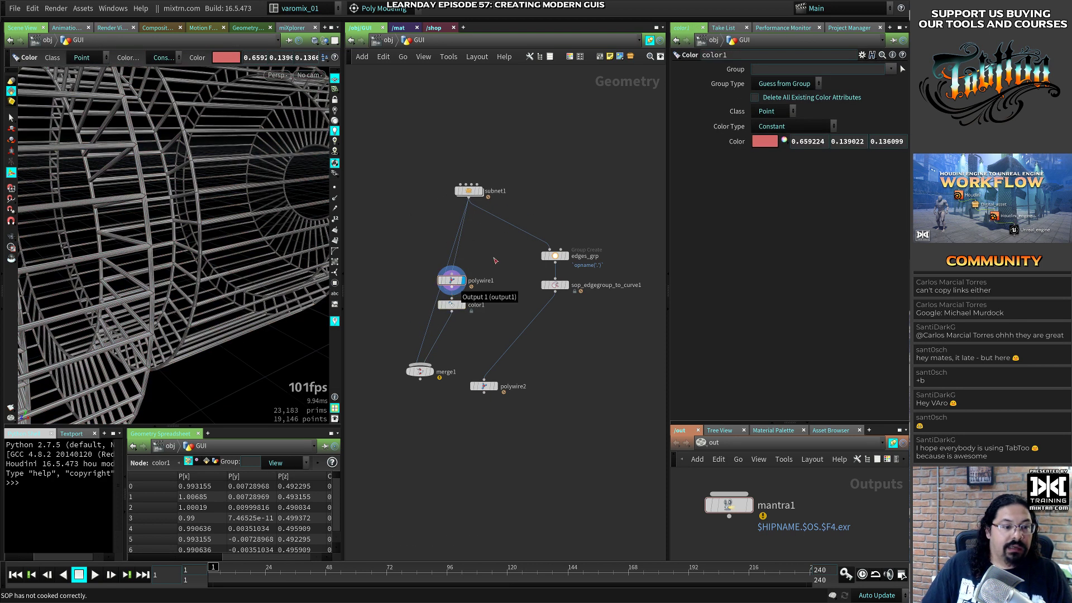
click(451, 280)
key(Delete)
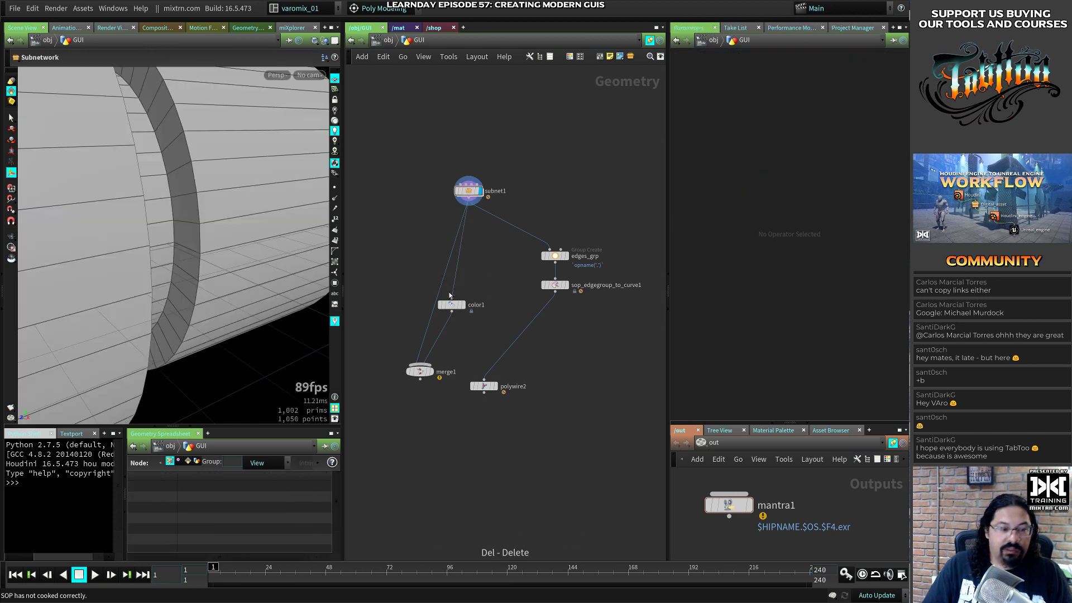
drag(455, 305, 487, 330)
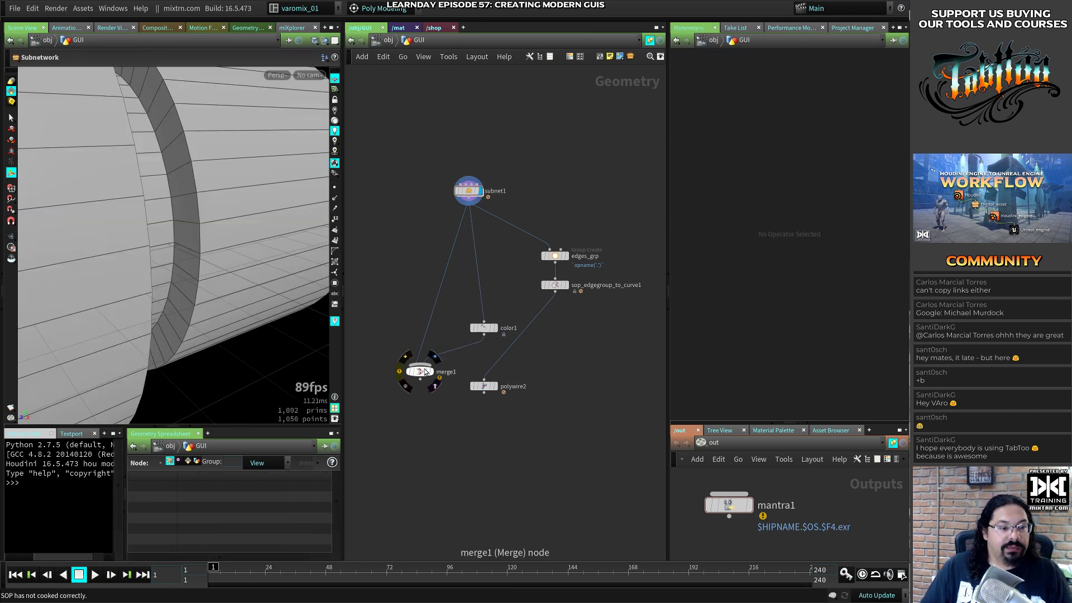
Insert color1 between polywire2 and merge1, move merge1 below it, and display the merged result
drag(419, 371, 401, 409)
drag(489, 328, 483, 410)
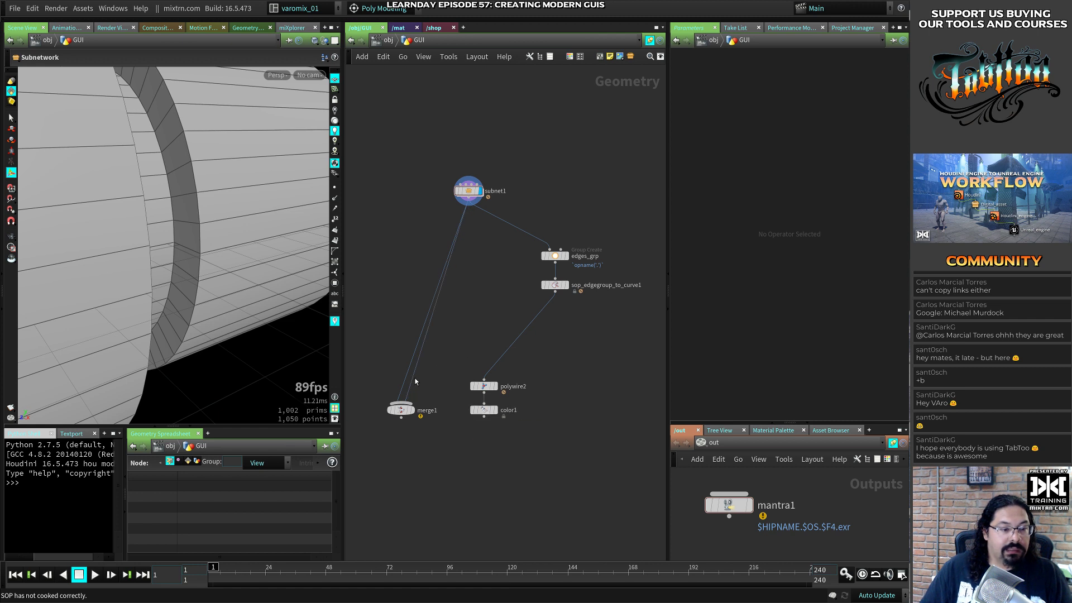
drag(412, 382, 483, 416)
drag(403, 410, 422, 447)
click(432, 447)
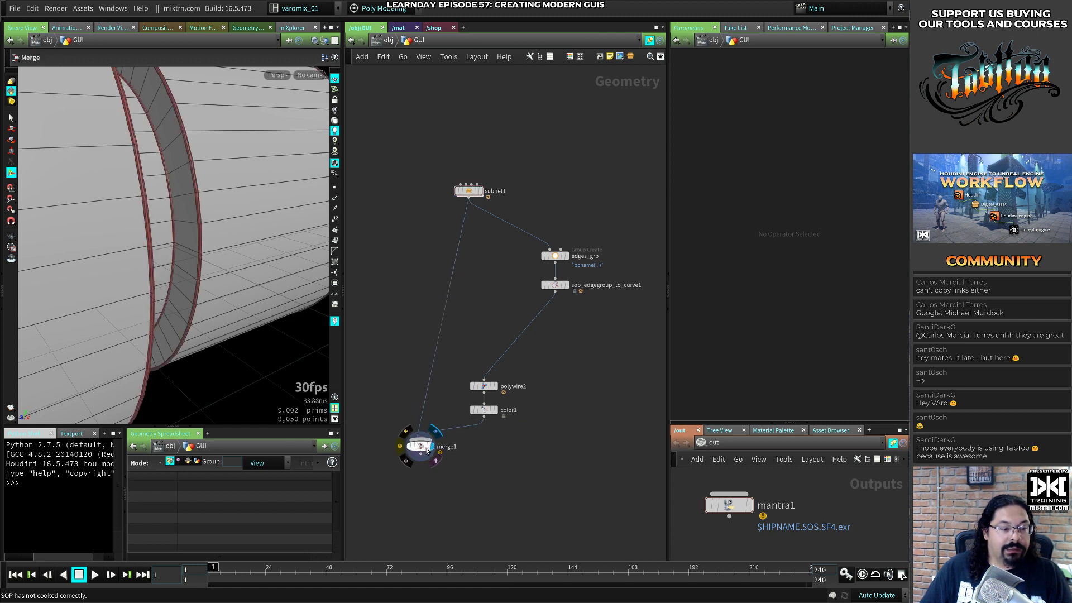
click(426, 447)
alt+right_drag(223, 274, 161, 282)
alt+drag(162, 282, 242, 289)
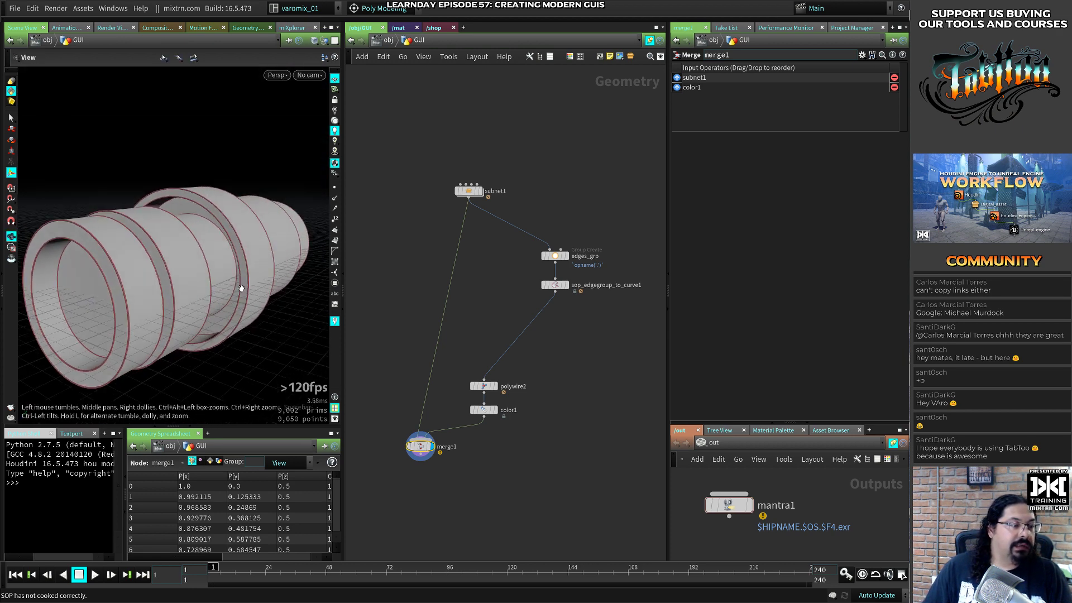
Switch to the browser and examine the VEGAS virtual interface reference on Behance for its wire colours, returning to Houdini
key(alt+Tab)
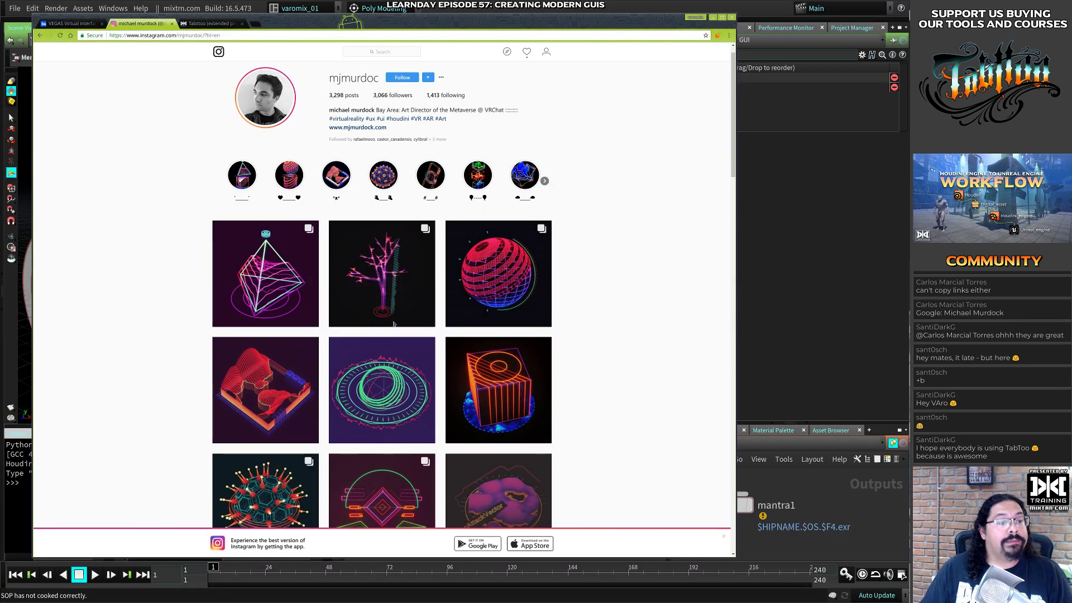
click(84, 23)
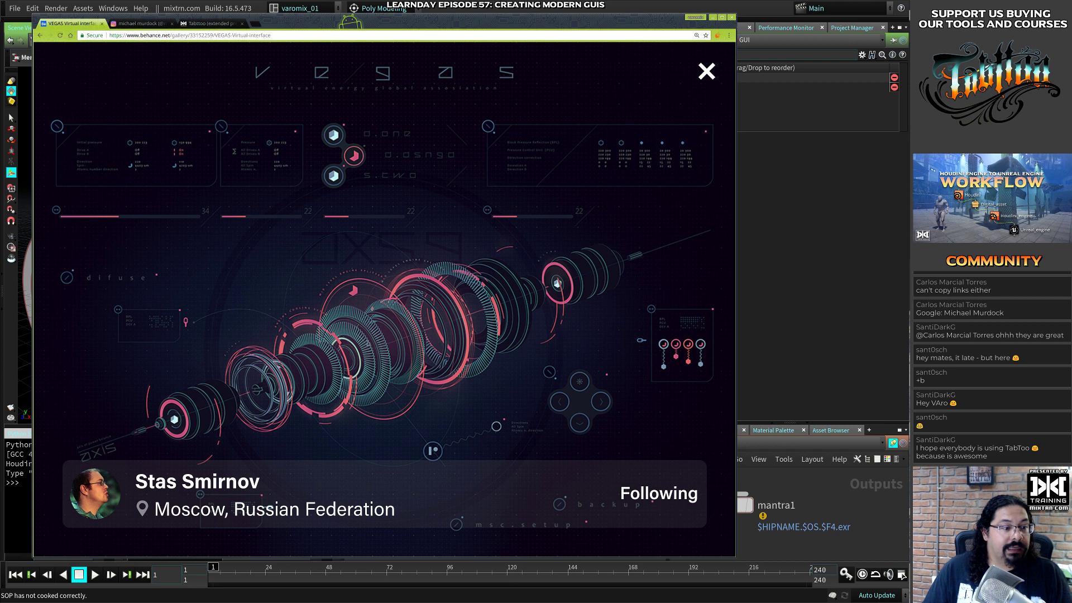
key(alt+Tab)
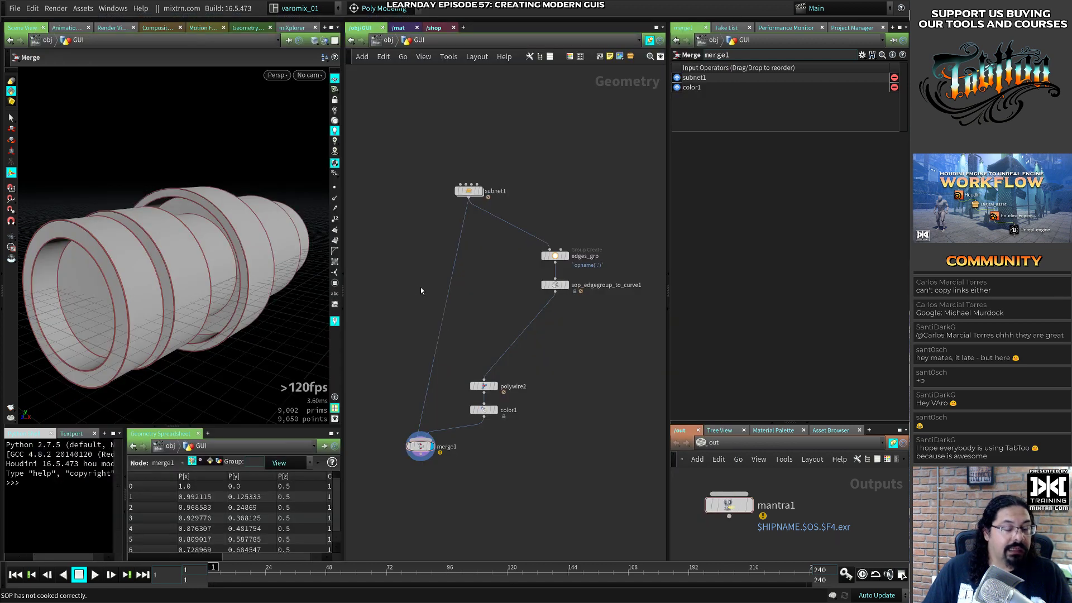
Duplicate color1 beside the polywire branch and rename the copy pink
click(483, 411)
click(764, 141)
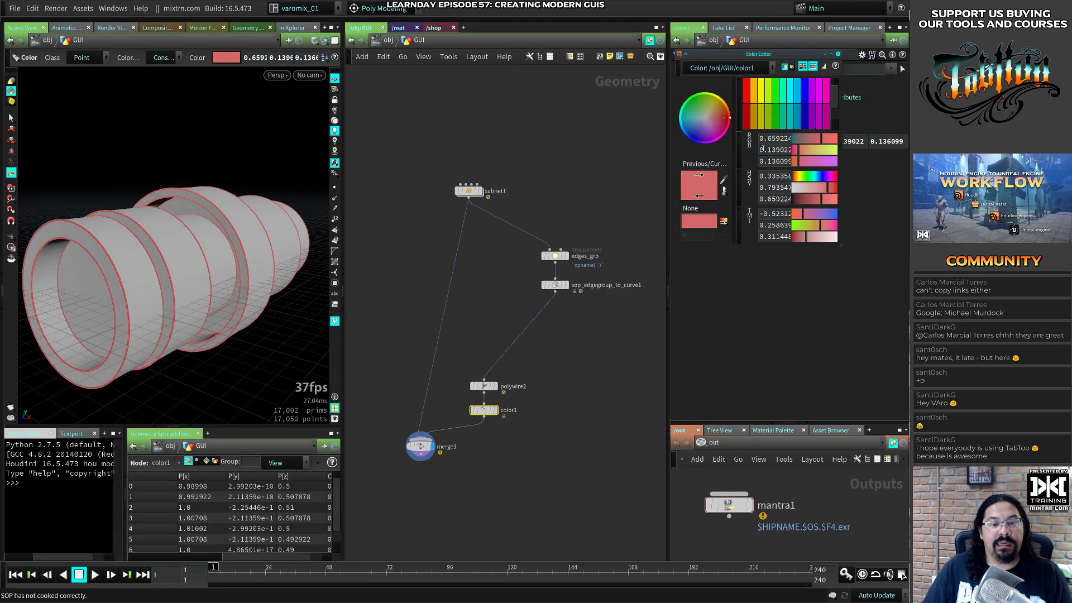
click(577, 392)
alt+drag(478, 411, 412, 376)
double_click(421, 365)
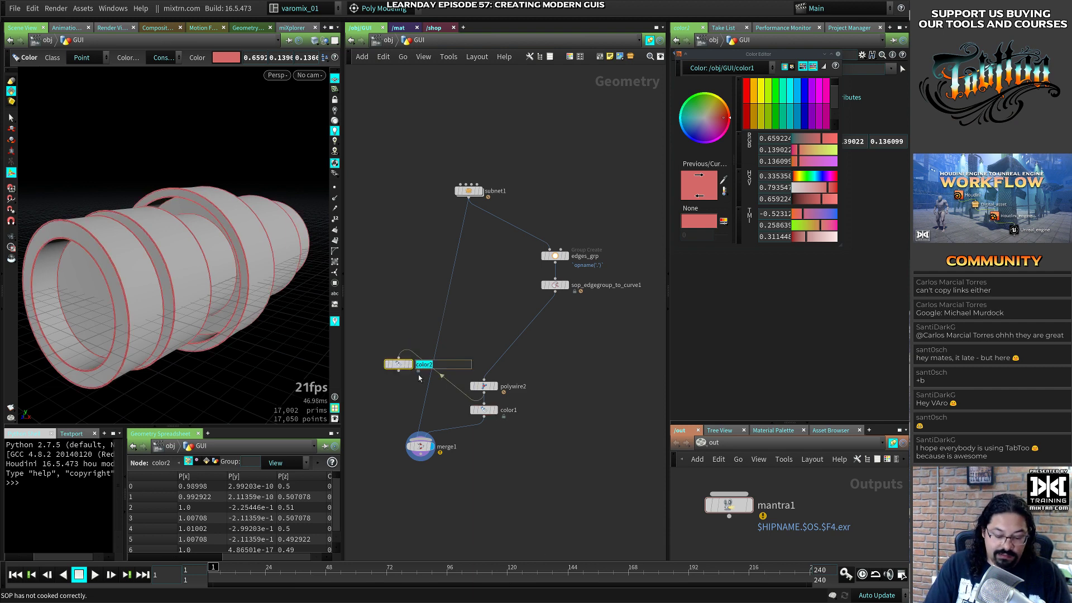
text(pin)
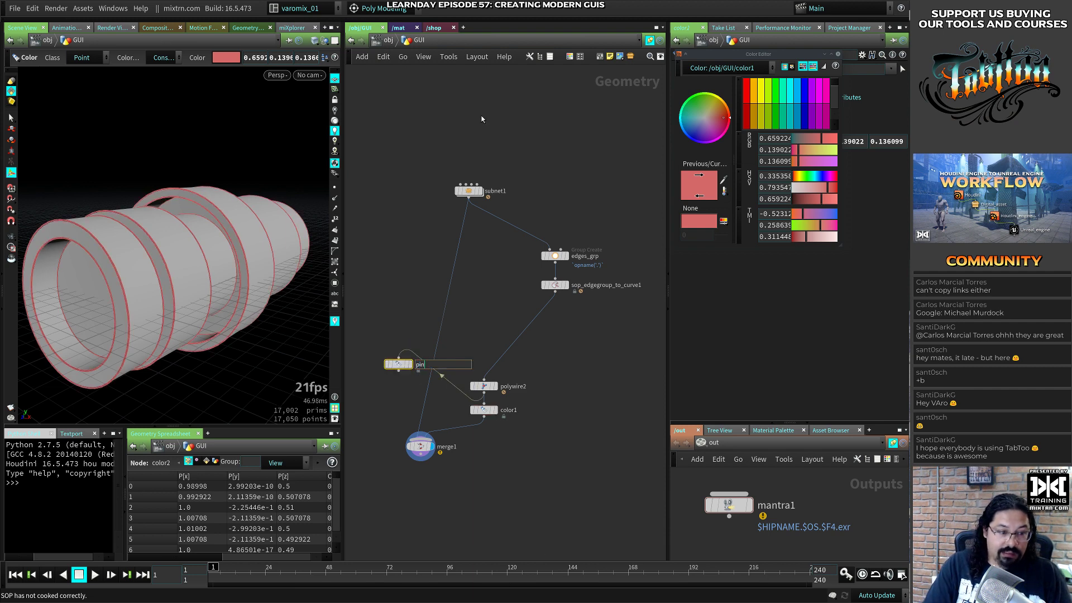
text(k)
key(Return)
Rename the color1 node as cyan and close the colour editor
double_click(510, 411)
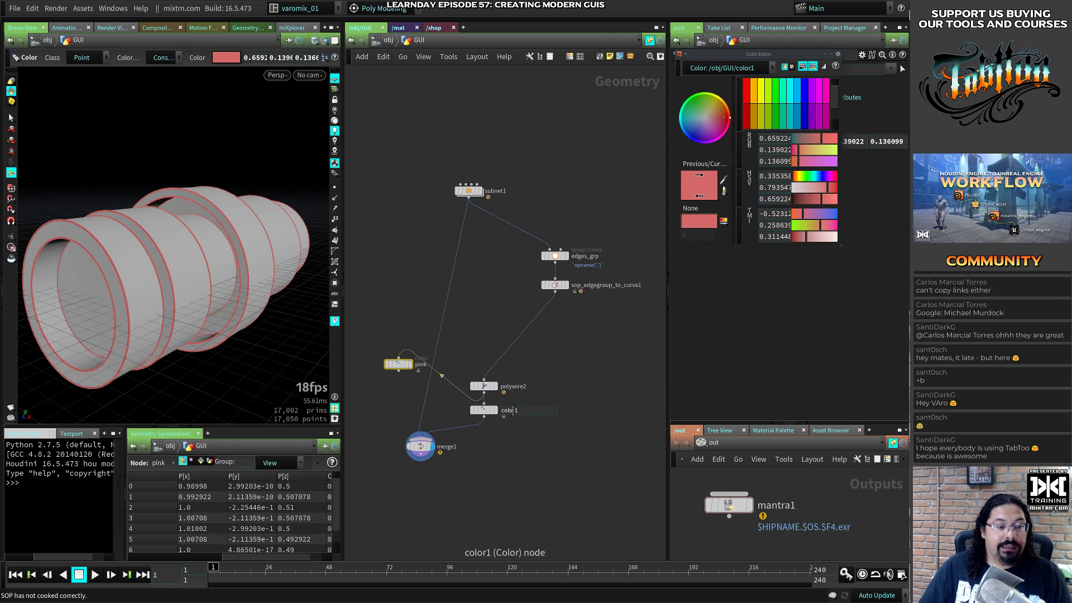
key(ctrl+a)
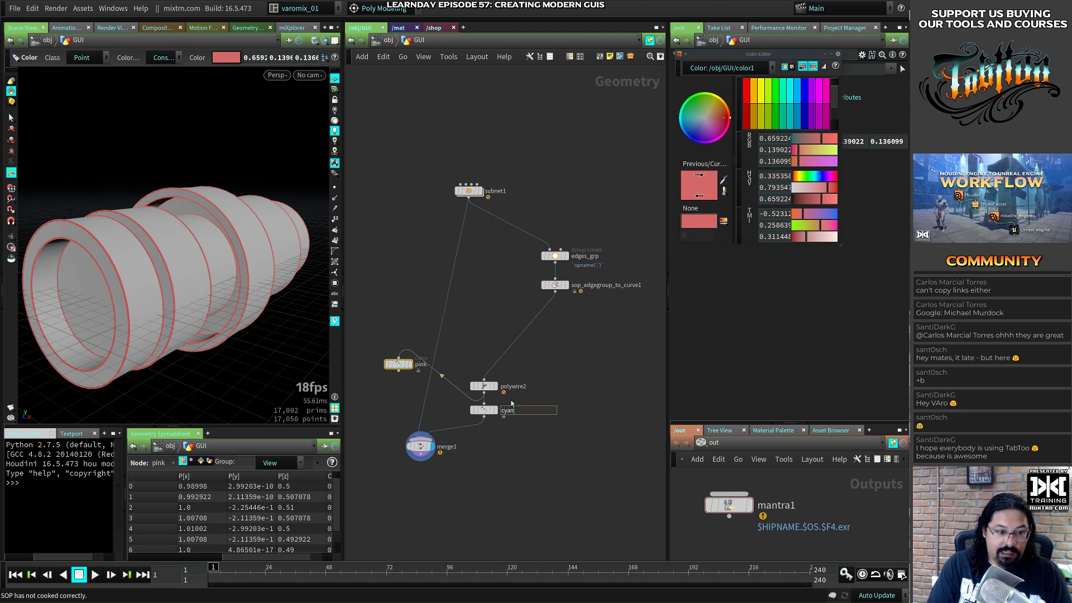
key(Return)
click(838, 52)
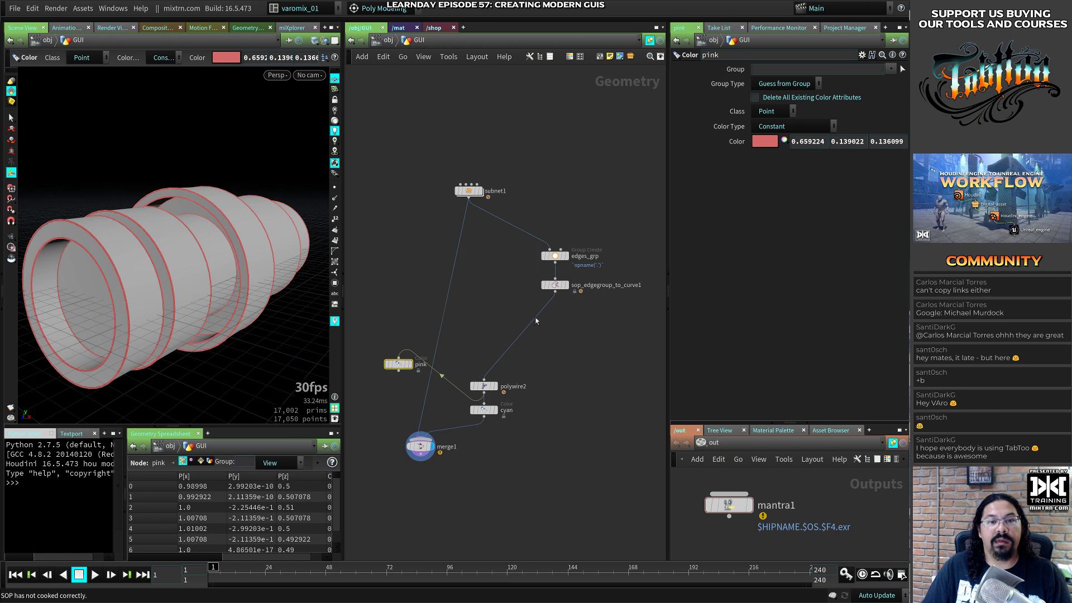
Set the cyan node's colour to RGB 0, 0.9, 0.9
click(483, 413)
click(766, 141)
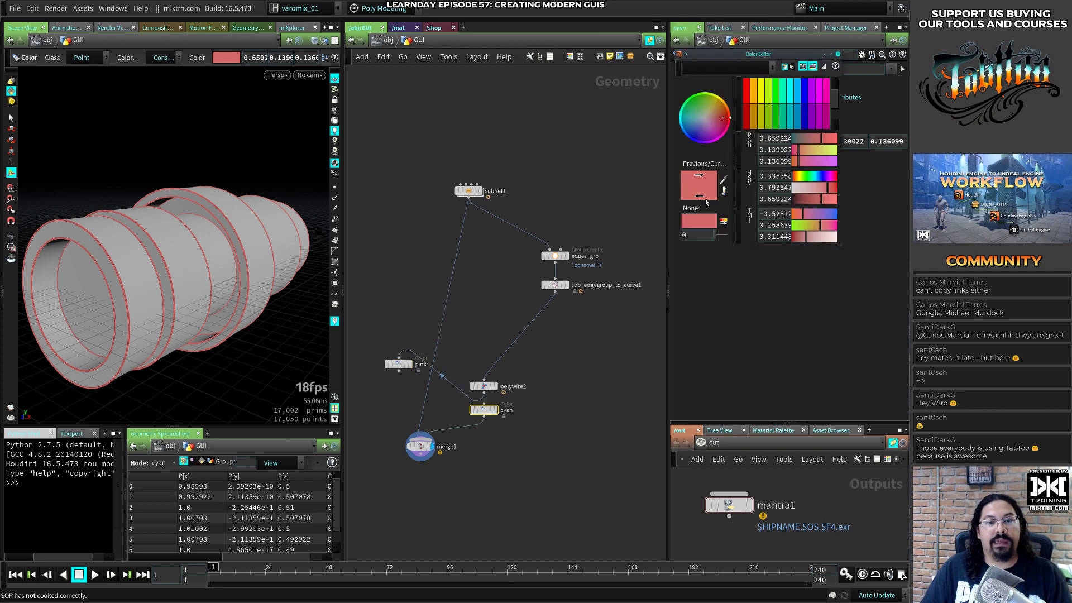
click(793, 106)
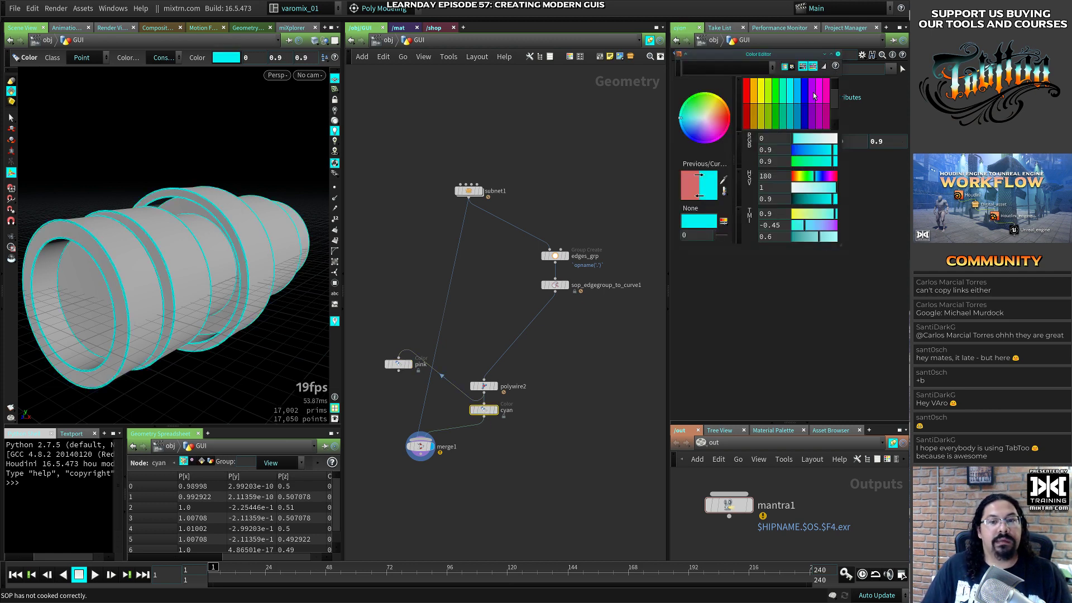
click(789, 97)
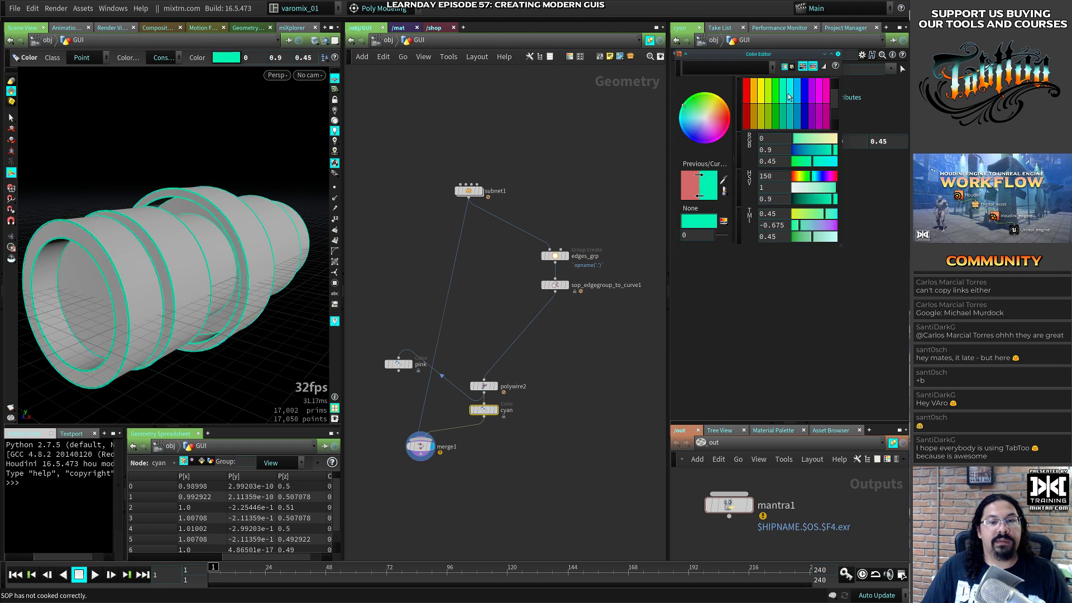
click(792, 104)
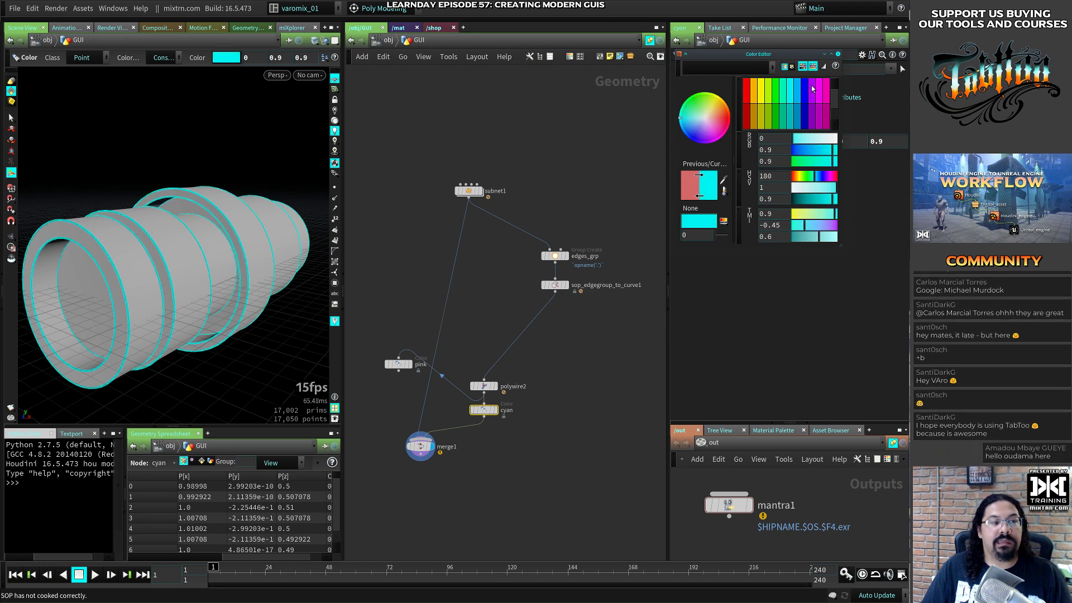
click(608, 391)
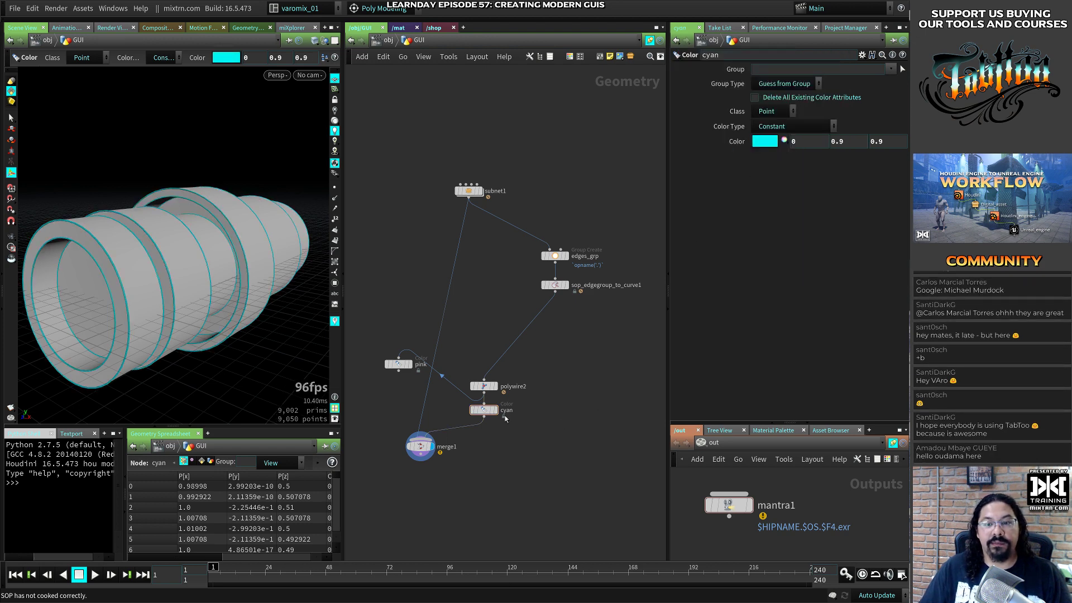
click(481, 412)
click(484, 403)
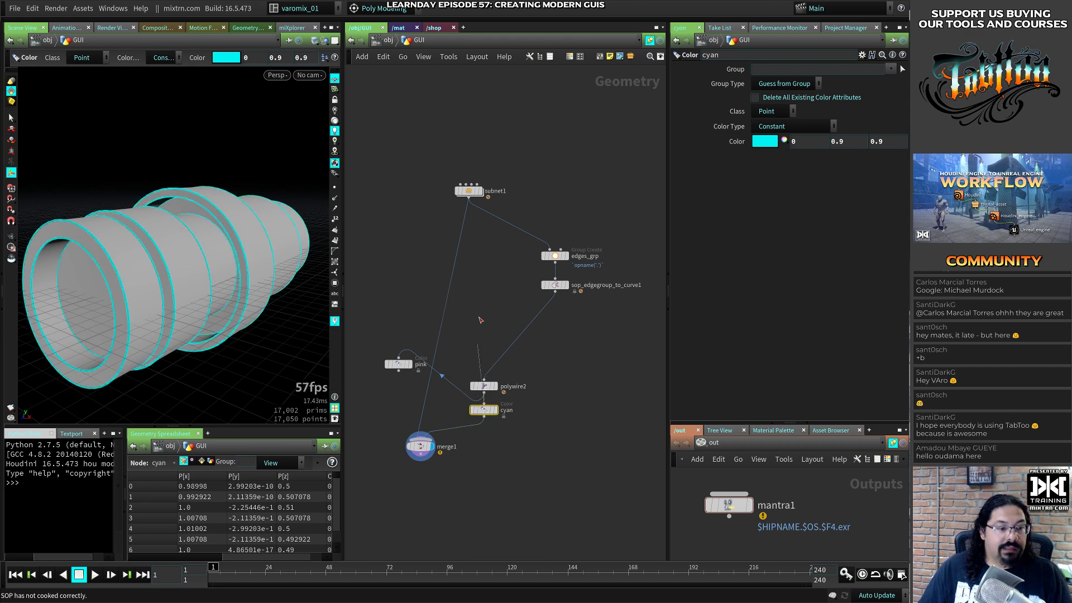
alt+click(473, 309)
key(Escape)
key(ctrl+z)
key(ctrl+z)
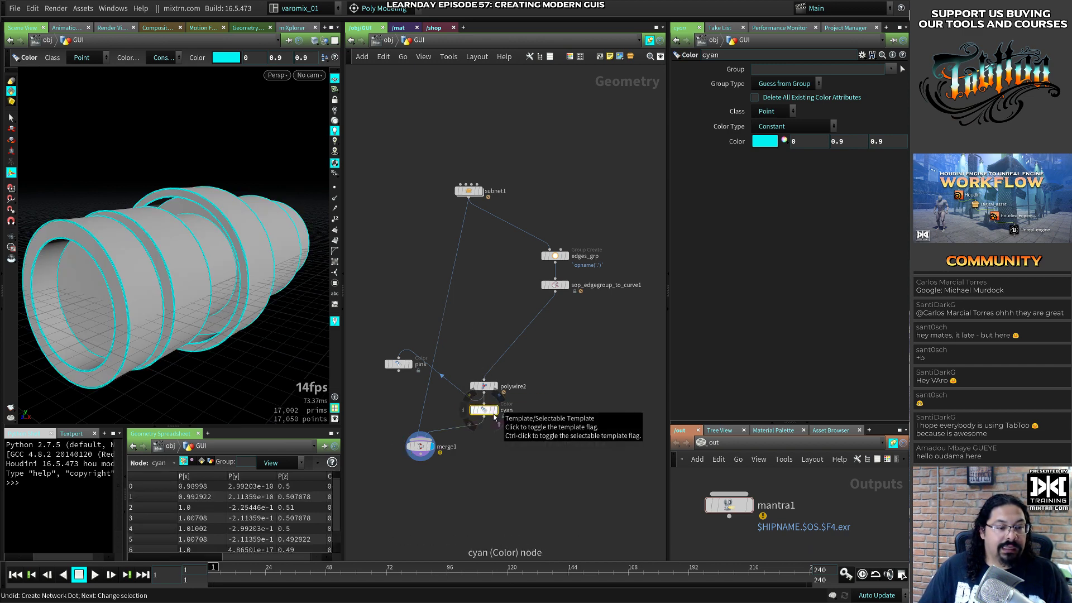
Duplicate the cyan node, rename the copy black, and set its colour to RGB 0, 0, 0
alt+drag(483, 410, 468, 298)
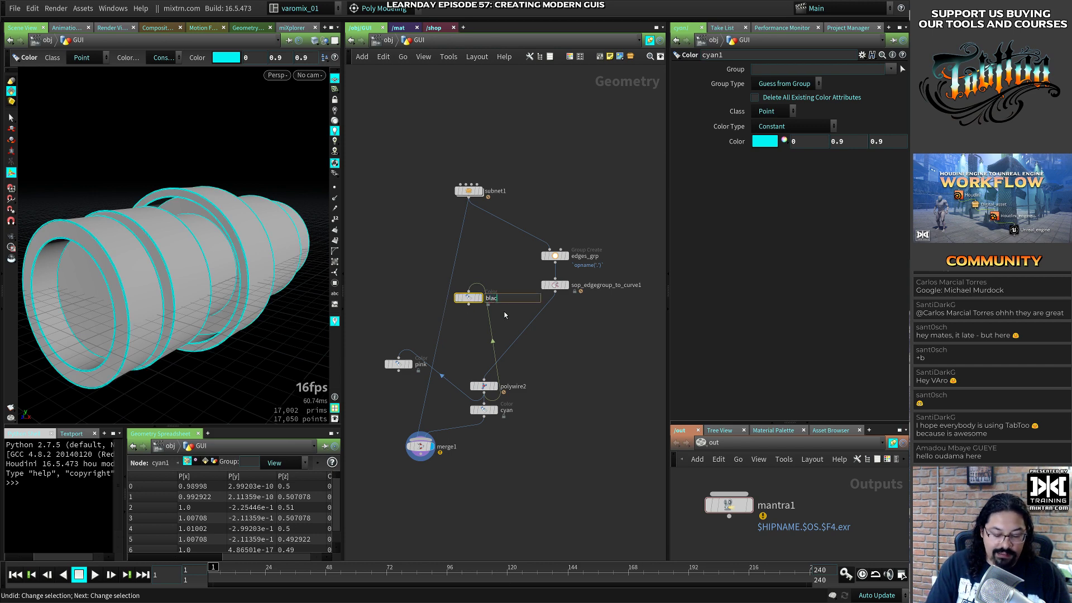
text(k)
key(Return)
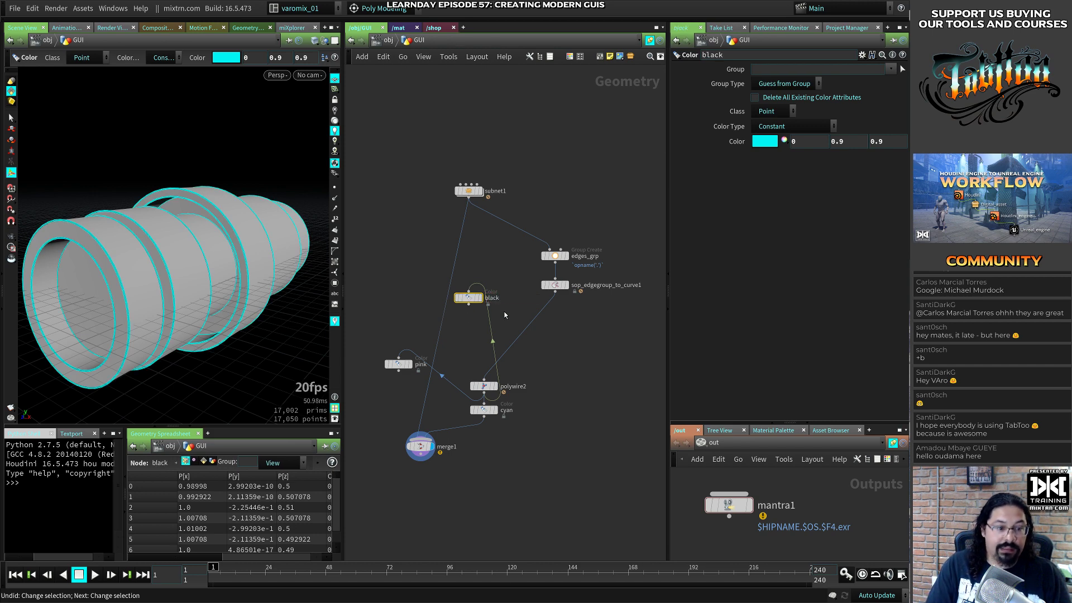
right_click(766, 143)
click(792, 179)
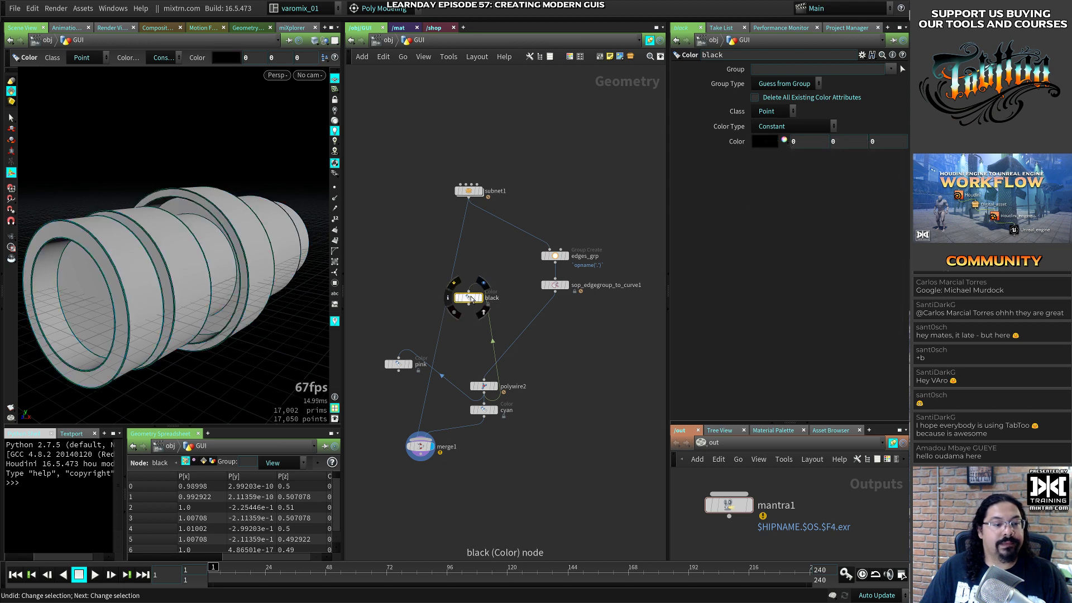
Insert the black node between subnet1 and merge1 and inspect the dark tube with its wires
drag(472, 298, 456, 283)
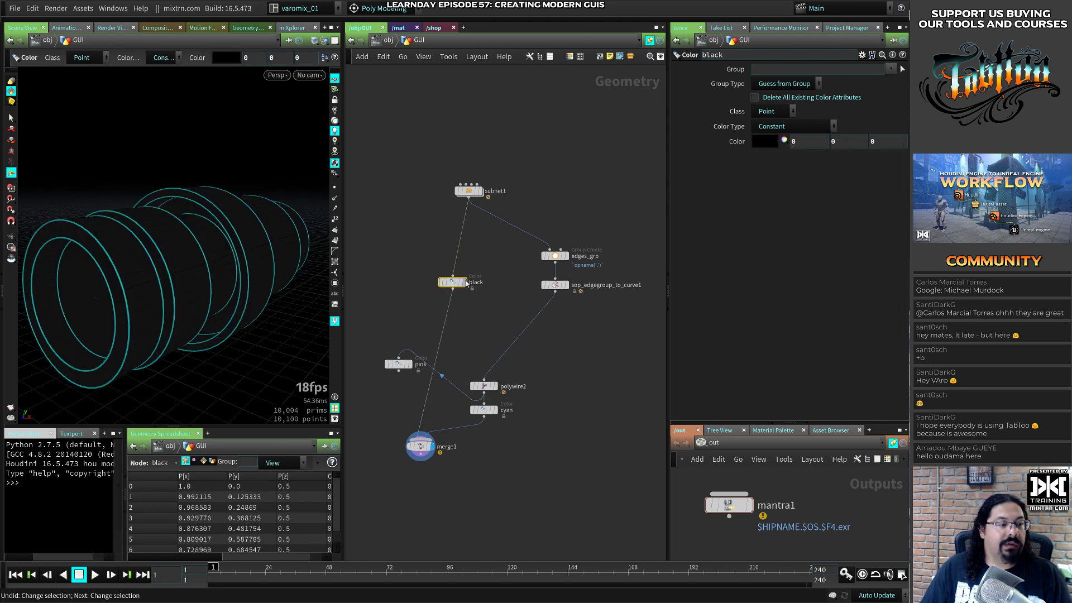
key(Escape)
drag(184, 311, 214, 313)
key(Return)
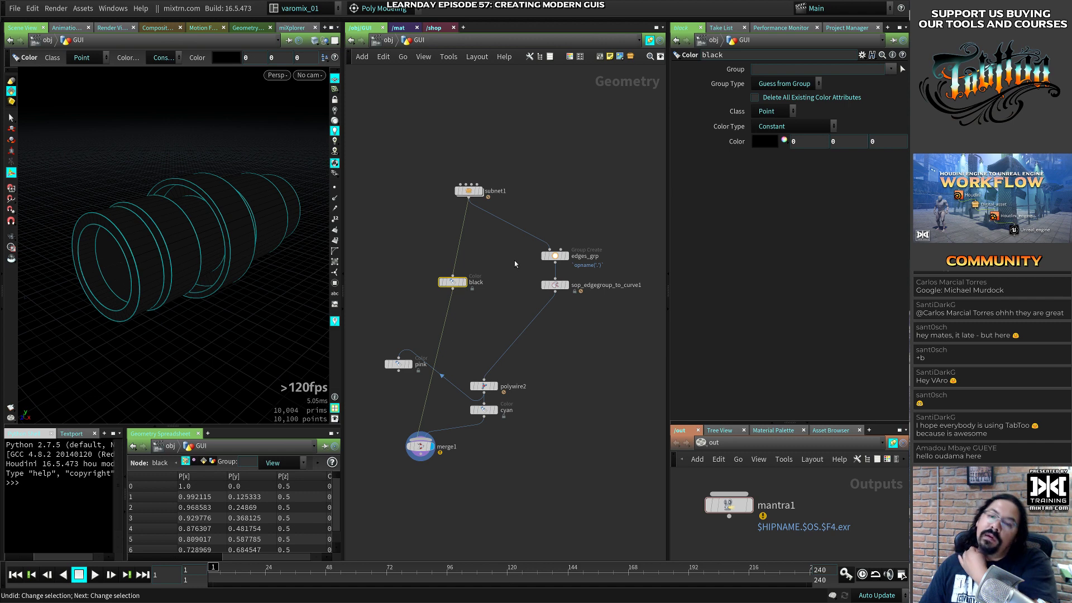
drag(194, 262, 160, 287)
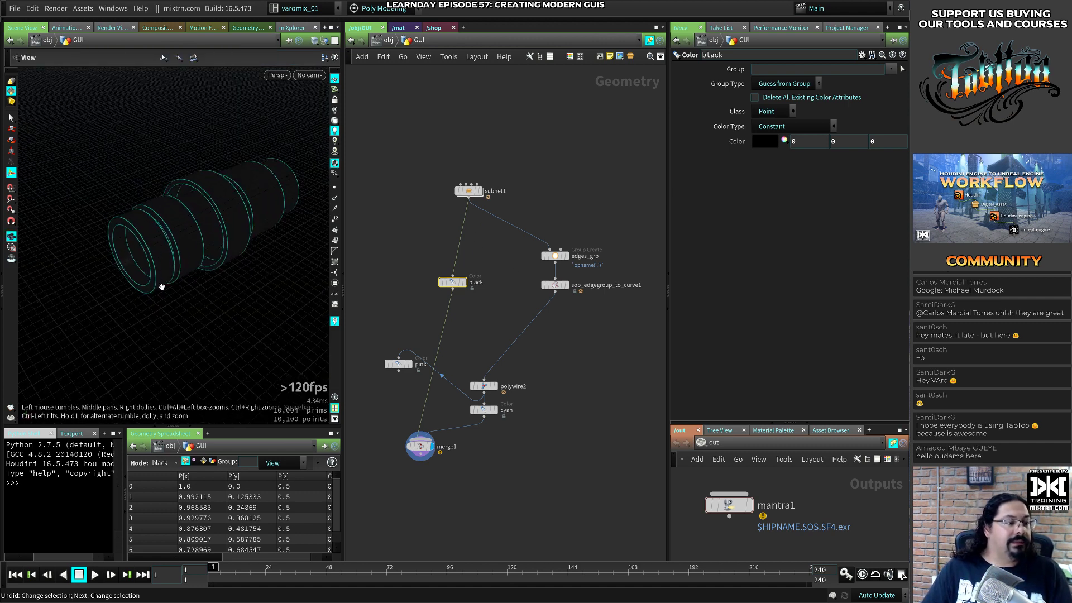
Duplicate subnet1 as subnet2 and combine both with a new Merge node feeding the black and edges_grp branches
drag(436, 162, 538, 142)
drag(472, 146, 470, 125)
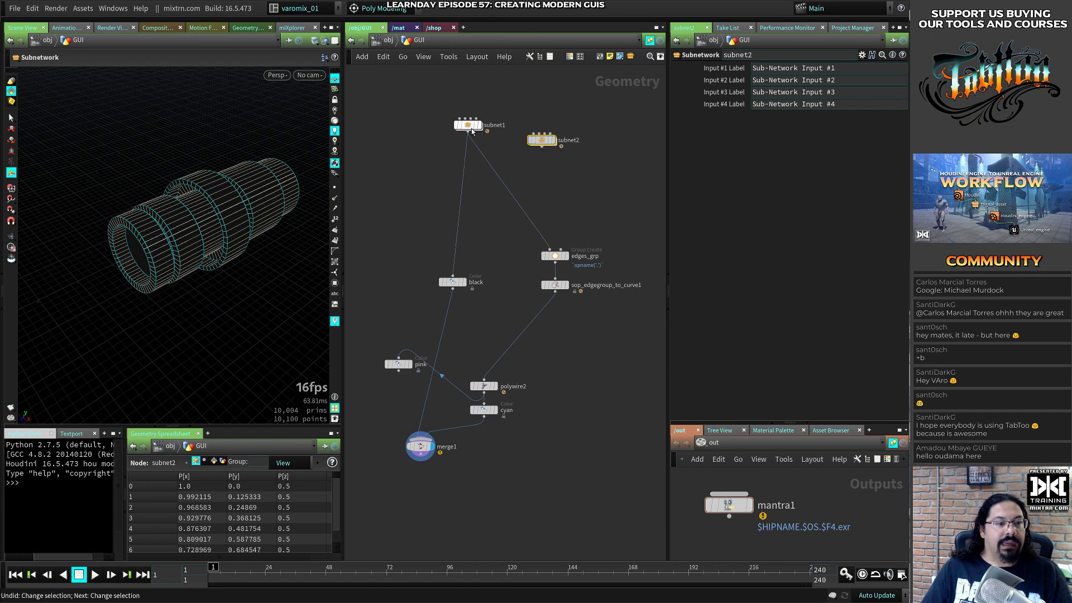
key(Tab)
text(mer)
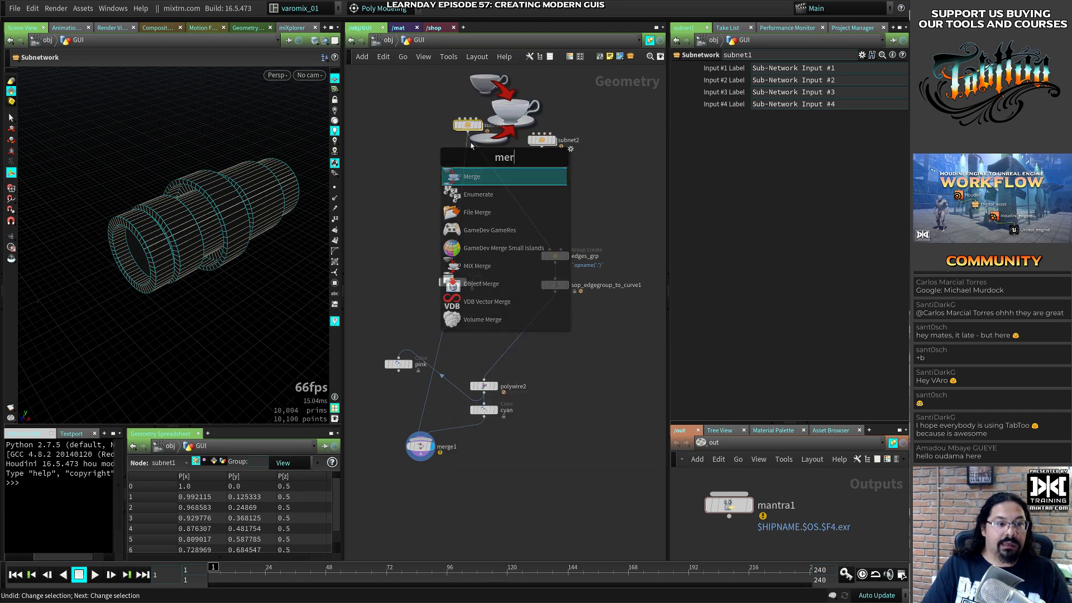
key(Return)
drag(467, 149, 551, 134)
click(540, 139)
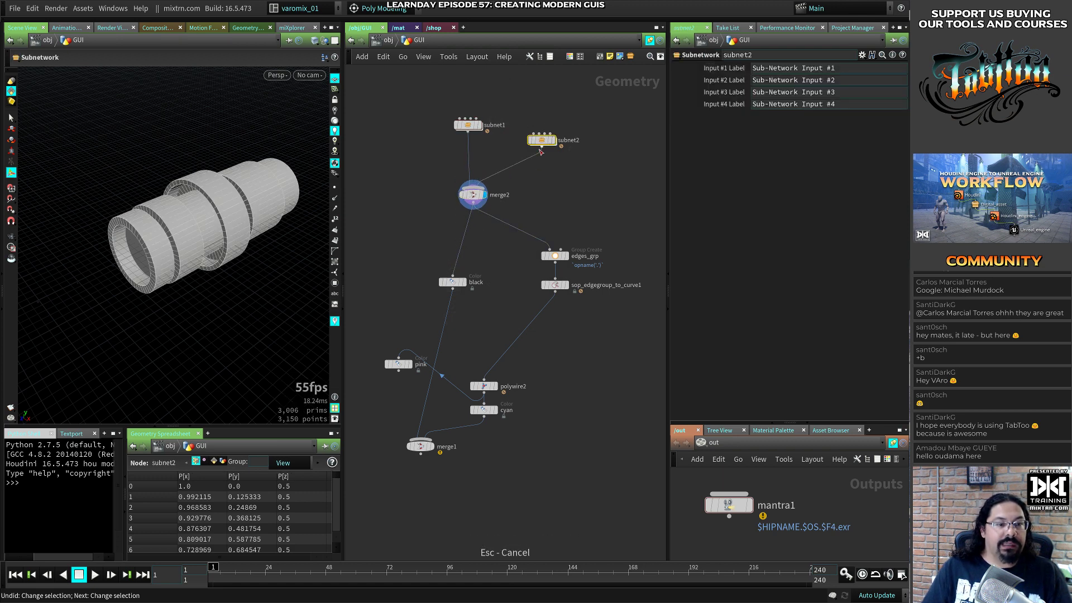
Add a Transform node between subnet2 and merge2 and shift the copied tube about 6.54 along Z
key(Tab)
text(trans)
key(Return)
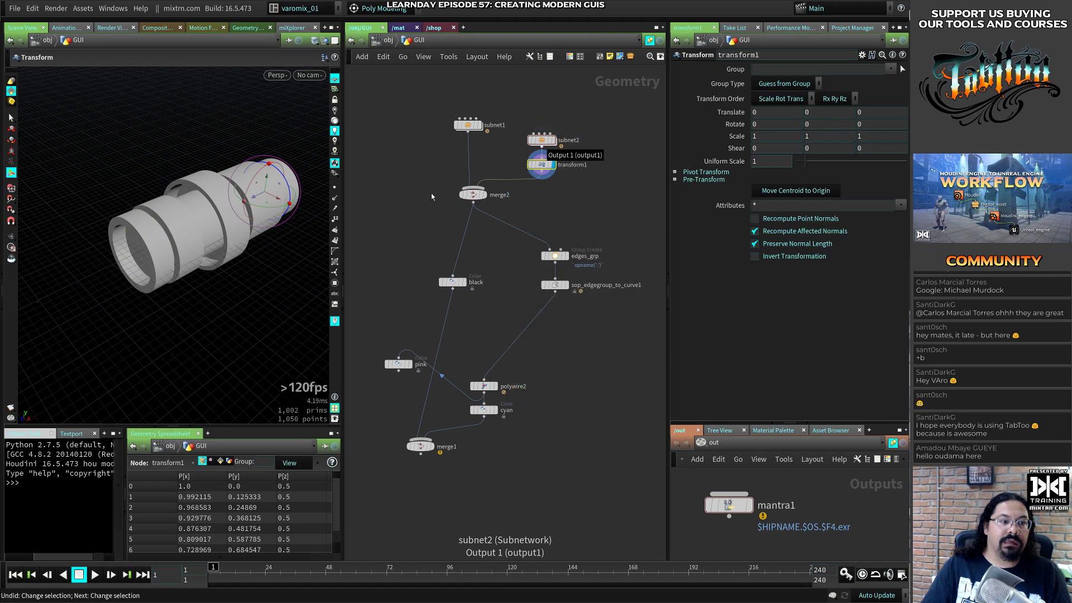
drag(245, 201, 106, 274)
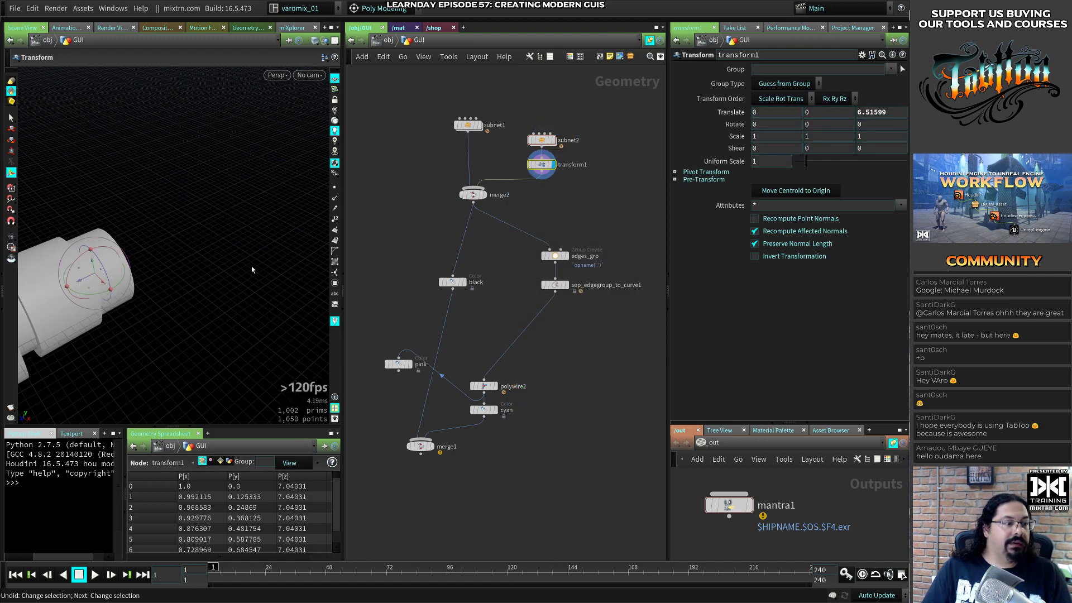
Show merge2 as a template and rotate the copied tube 180 degrees about Y in transform1
click(485, 194)
scroll(187, 247, up, 5)
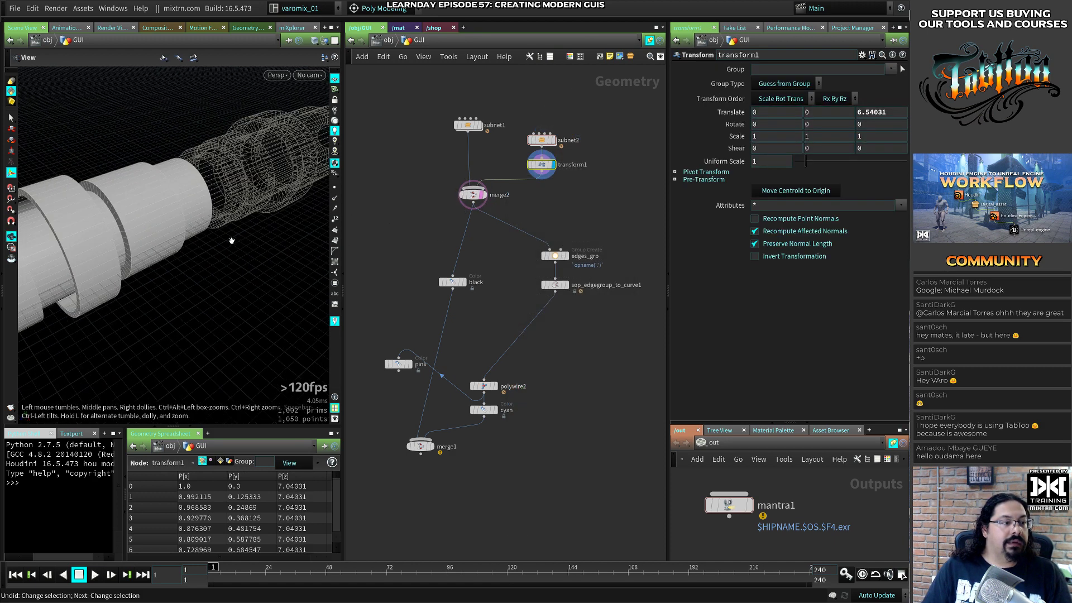
alt+drag(187, 248, 227, 216)
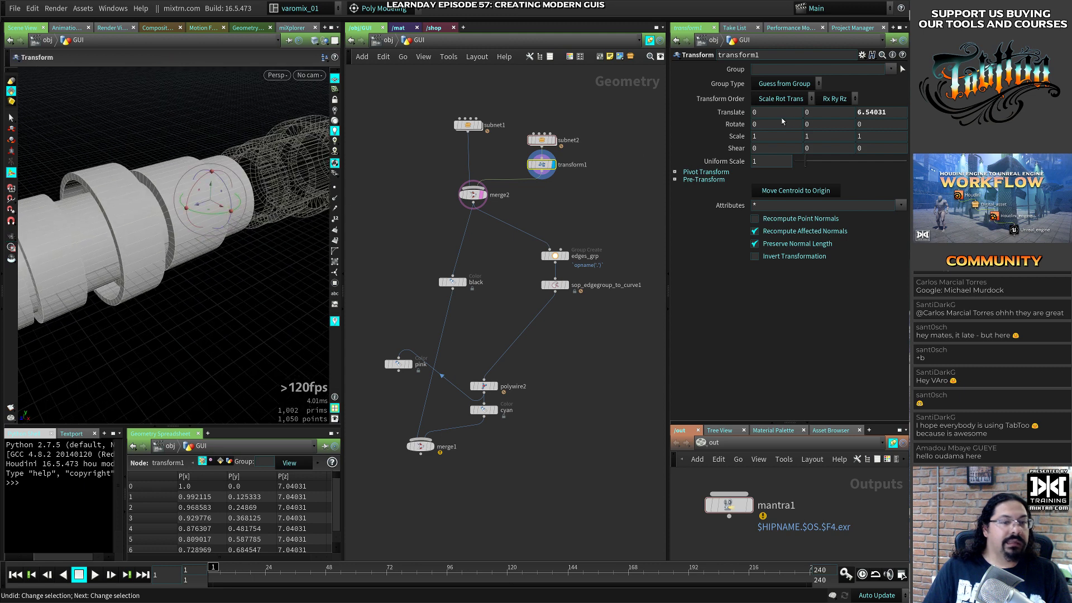
text(180)
key(Return)
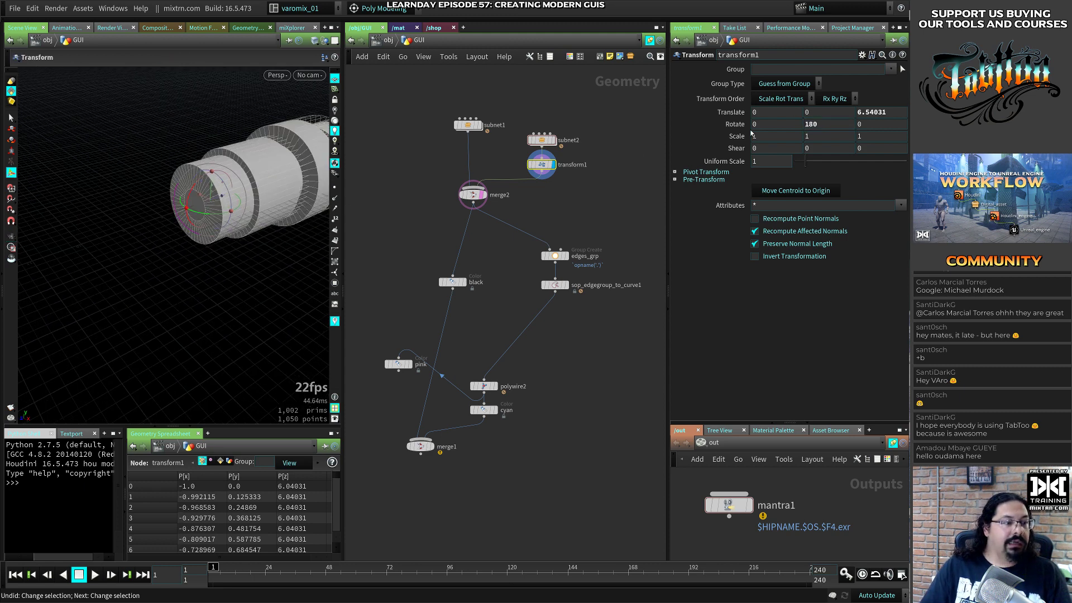
Move the copied tube to about 12.0 along Z and set its uniform scale to 0.57
drag(170, 218, 4, 287)
alt+middle_drag(182, 298, 232, 263)
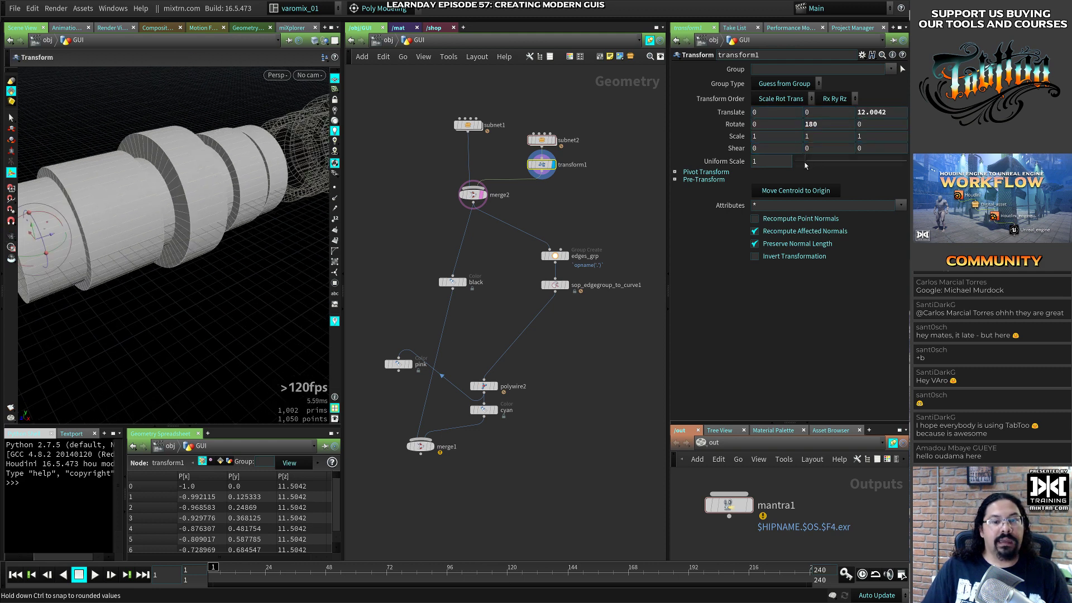
drag(804, 165, 620, 208)
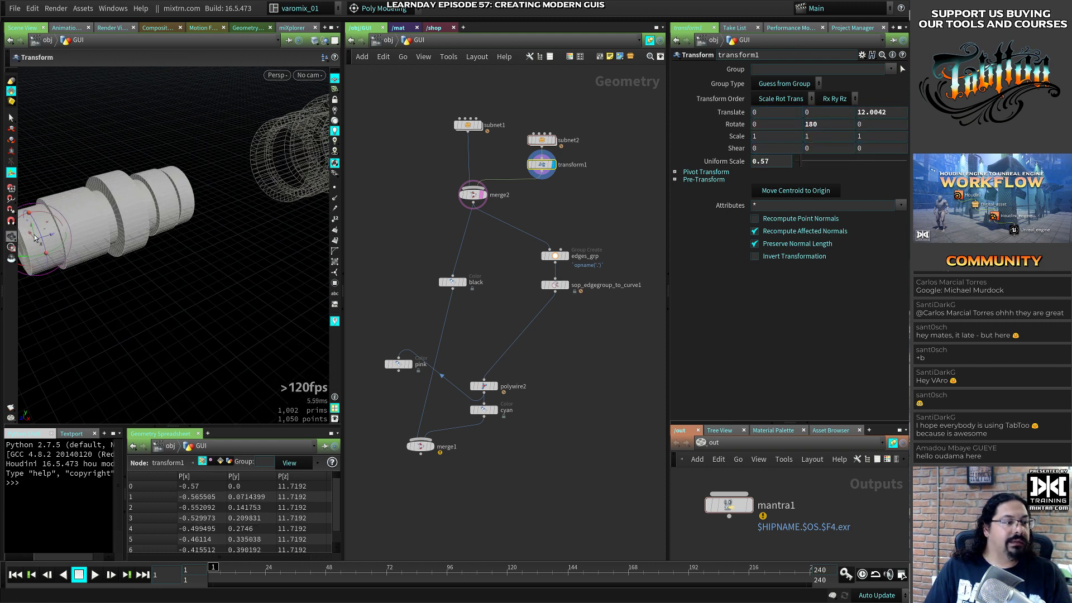
Set transform1's uniform scale to 1.21 and move the copied tube to about 12.77 along Z
drag(35, 238, 120, 215)
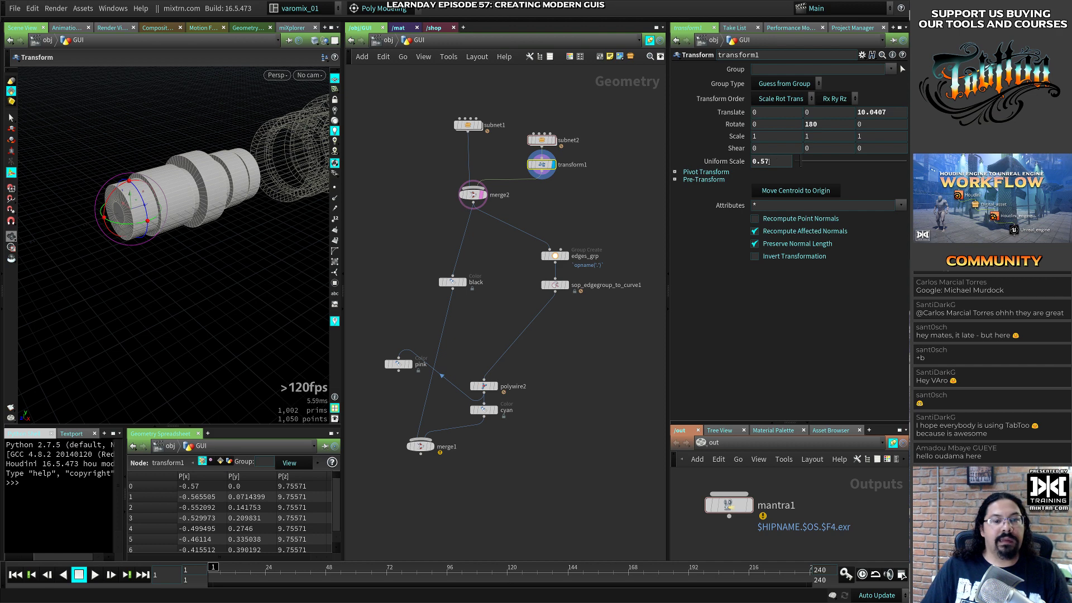
middle_drag(768, 161, 822, 151)
key(ctrl+z)
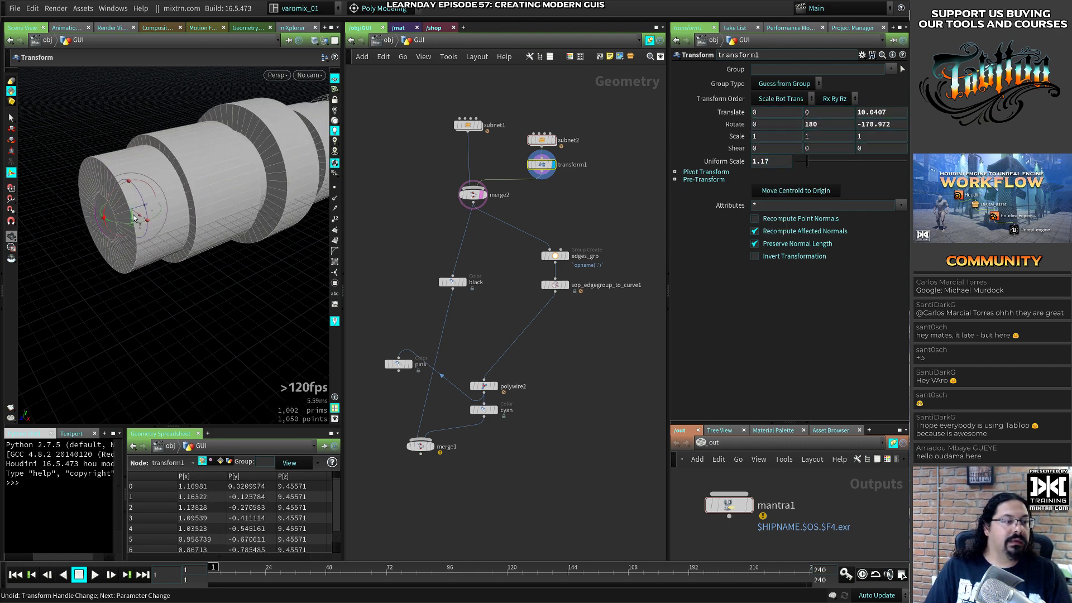
drag(90, 224, 44, 239)
alt+right_drag(227, 271, 163, 270)
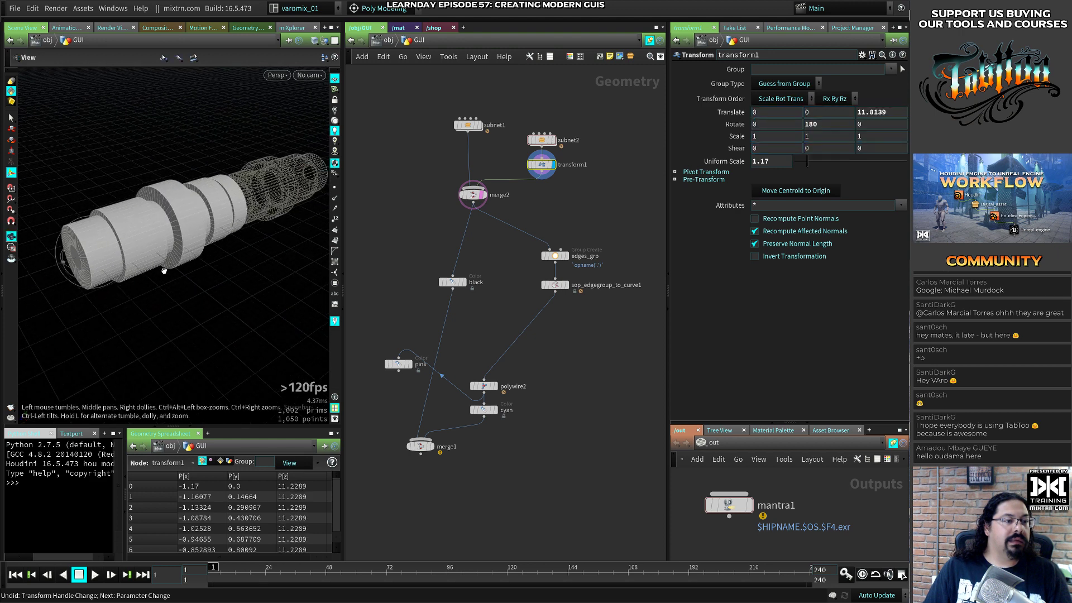
alt+drag(162, 270, 128, 279)
drag(98, 230, 79, 229)
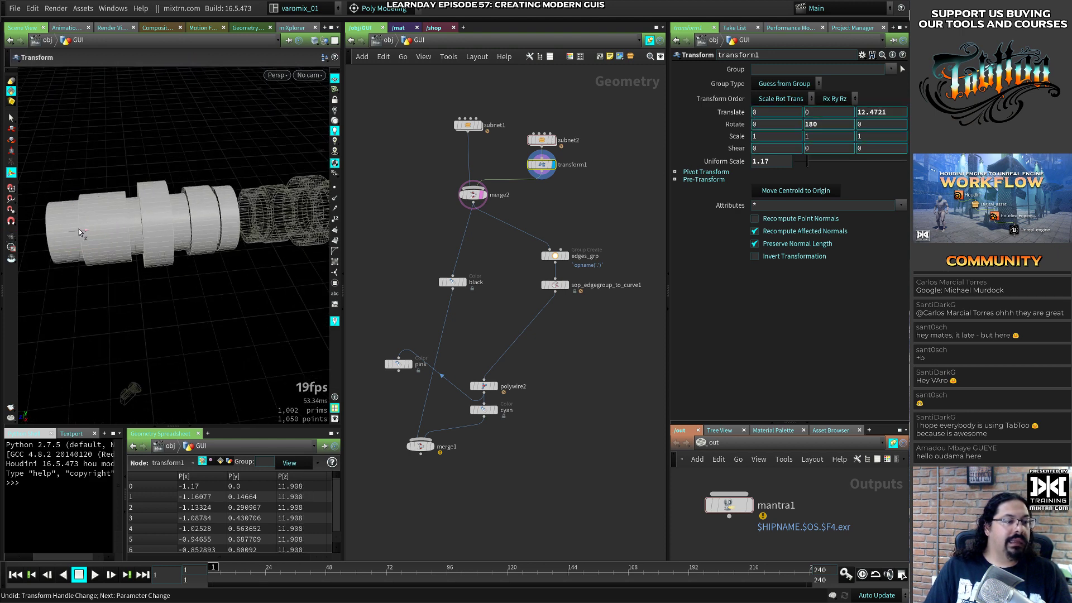
middle_drag(775, 161, 798, 168)
drag(91, 229, 71, 230)
alt+right_drag(206, 291, 148, 295)
alt+drag(148, 295, 178, 289)
Duplicate subnet2 and transform1 as subnet3 and transform2, and connect transform2 to merge2
drag(592, 110, 534, 181)
drag(534, 166, 480, 194)
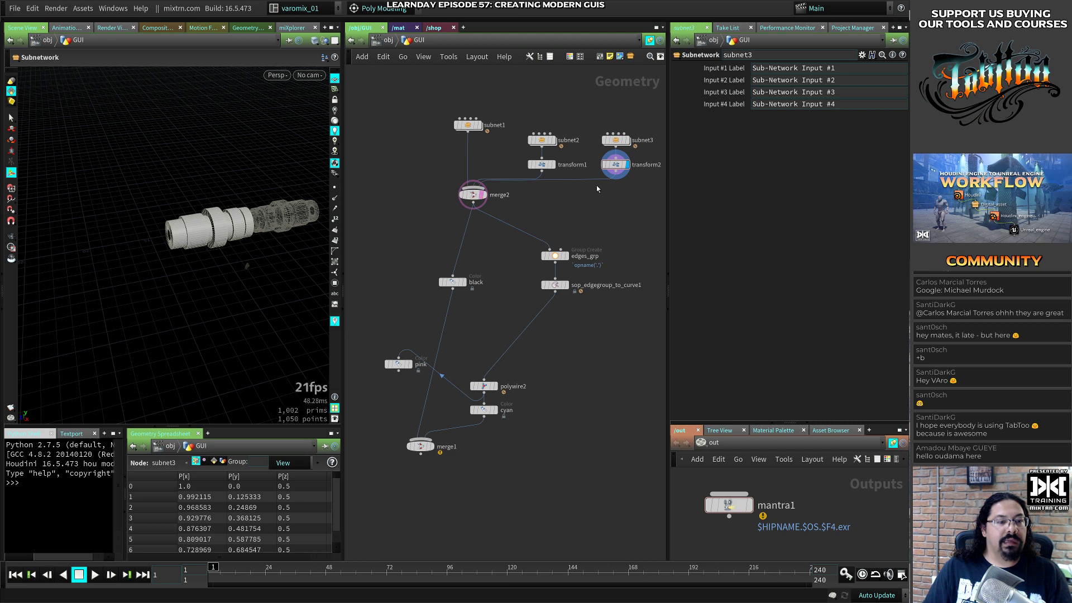
click(614, 164)
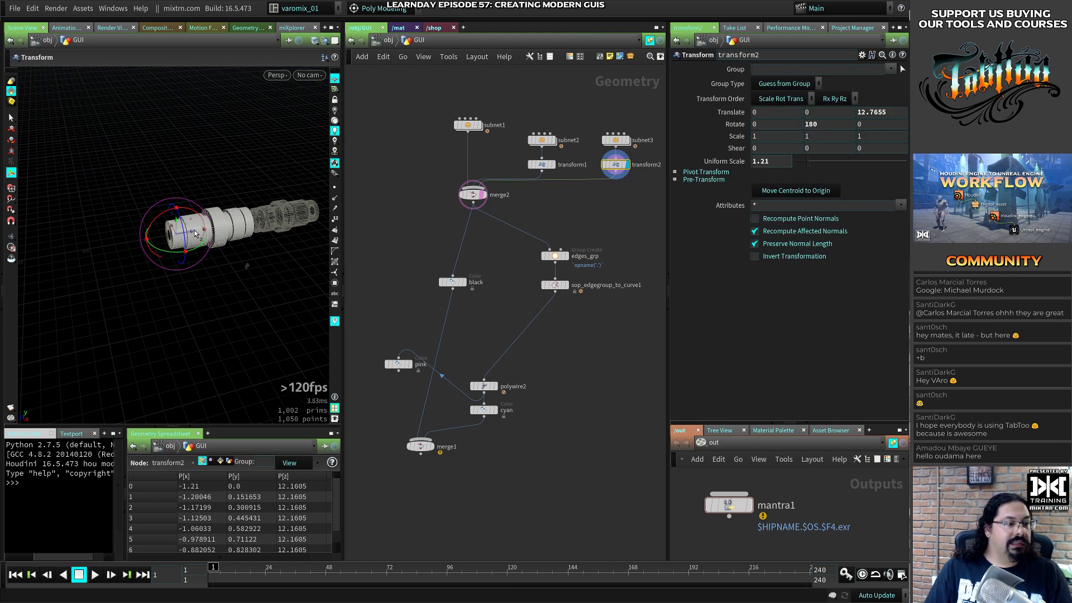
Set transform2's Y rotation to 0 and move the third tube to about 14.68 along Z
drag(195, 229, 99, 249)
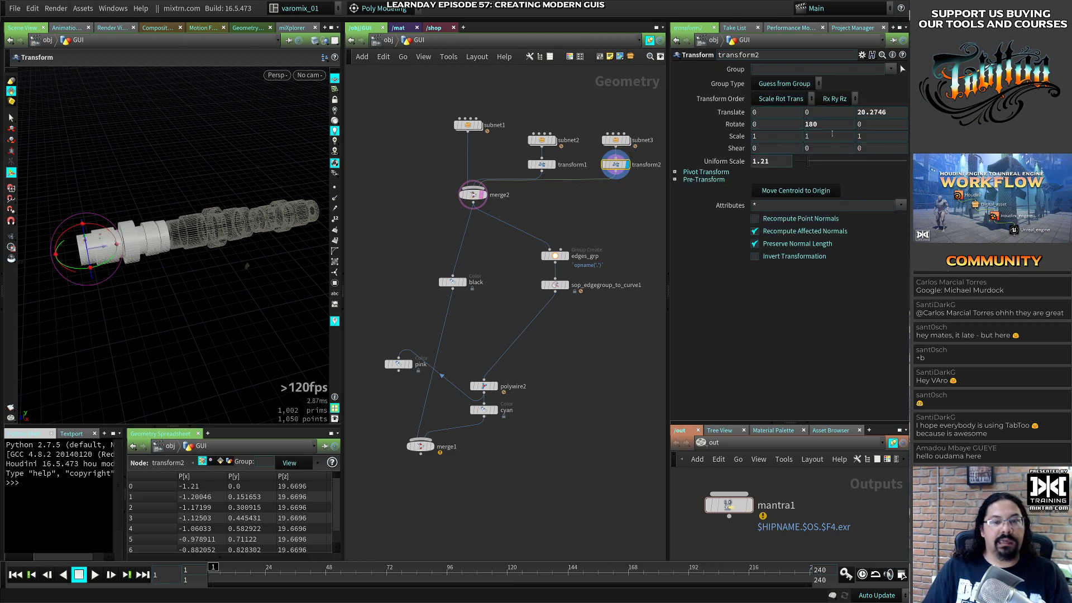
double_click(832, 124)
text(0)
key(Return)
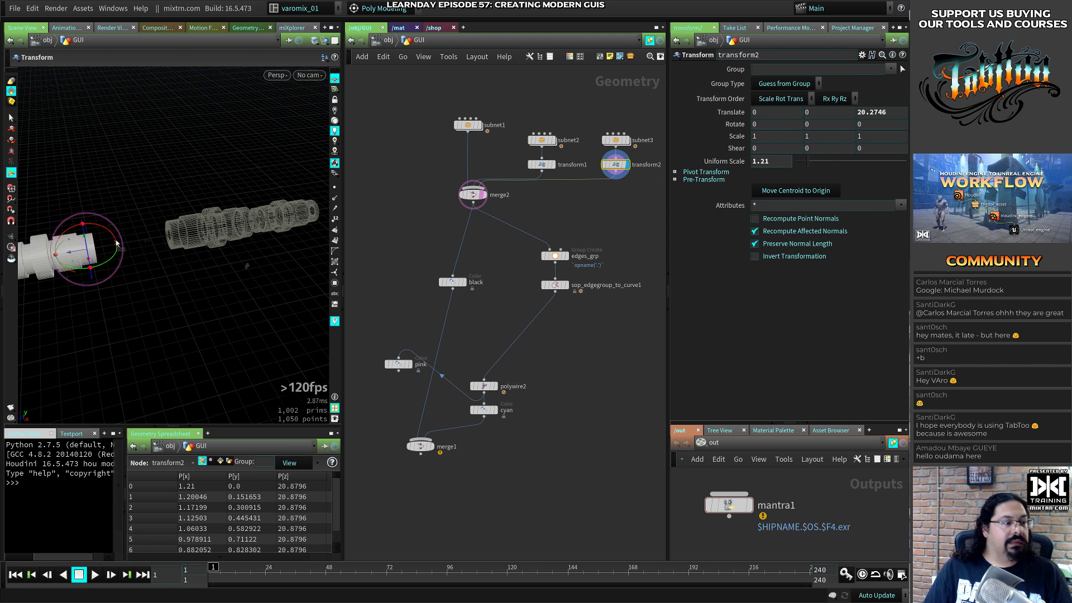
drag(89, 250, 157, 243)
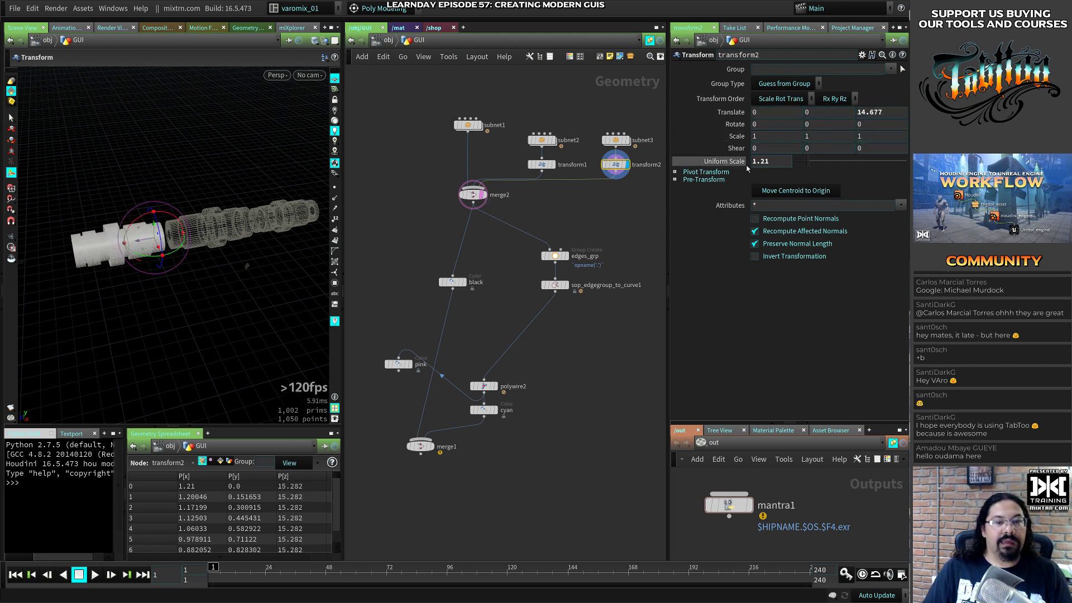
Set transform2's uniform scale to 0.8 and shift the third tube to about 13.6 along Z
text(0.8)
key(Return)
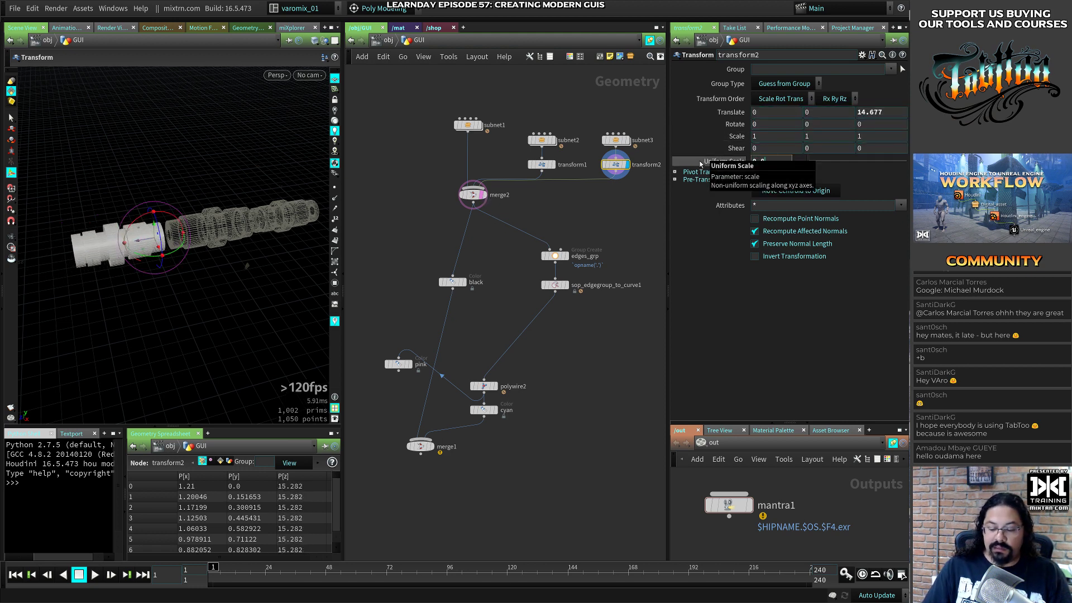
drag(147, 242, 161, 243)
click(473, 300)
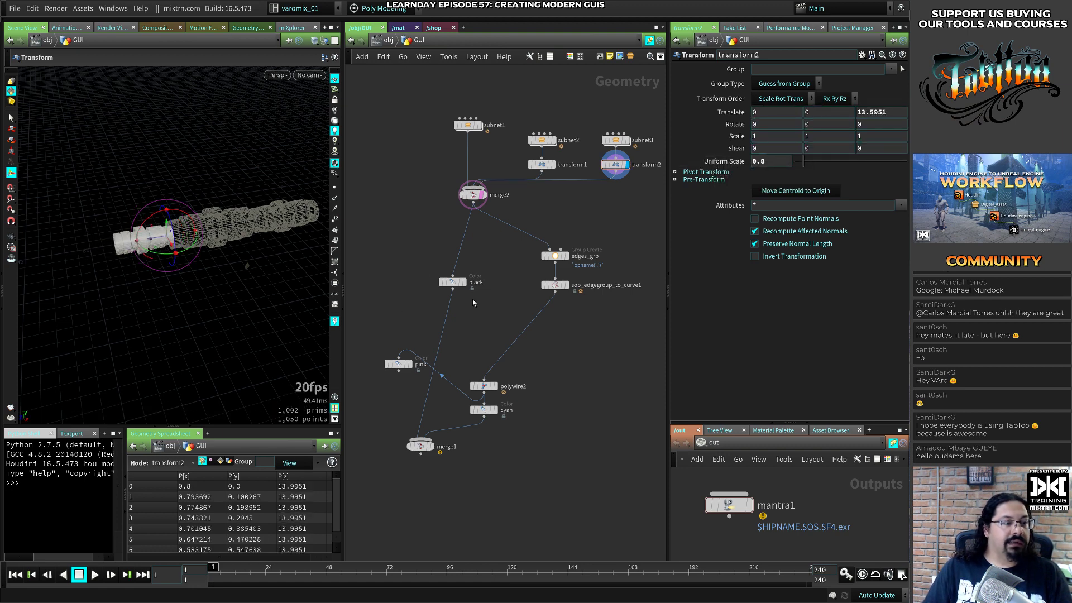
Display the sop_edgegroup_to_curve1 node and examine the edge curves along the combined tubes
mouse_move(563, 291)
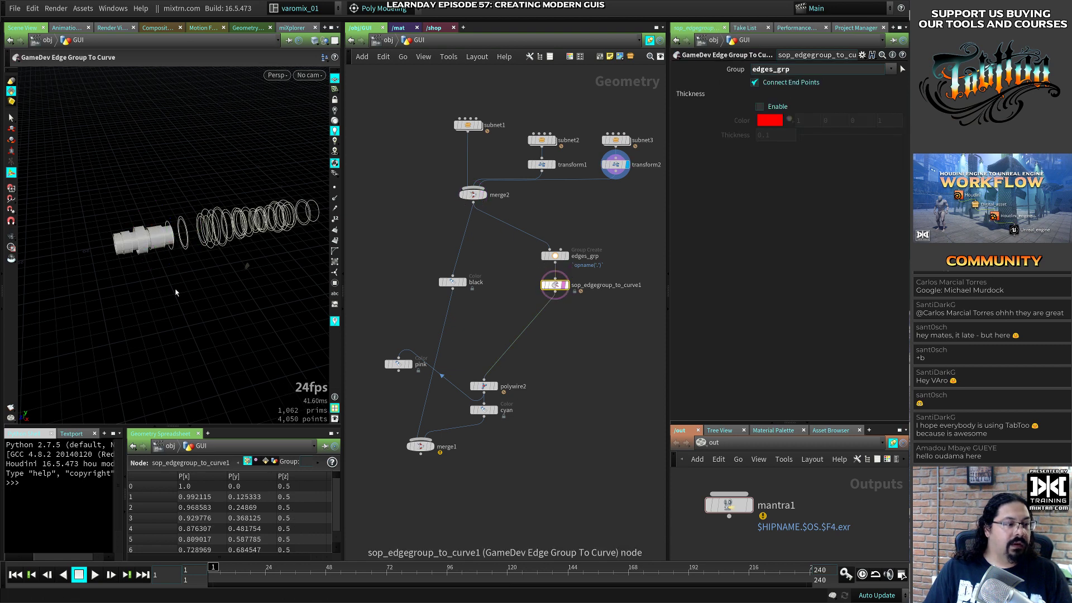
alt+drag(166, 292, 197, 293)
scroll(196, 293, up, 3)
key(ctrl+shift+s)
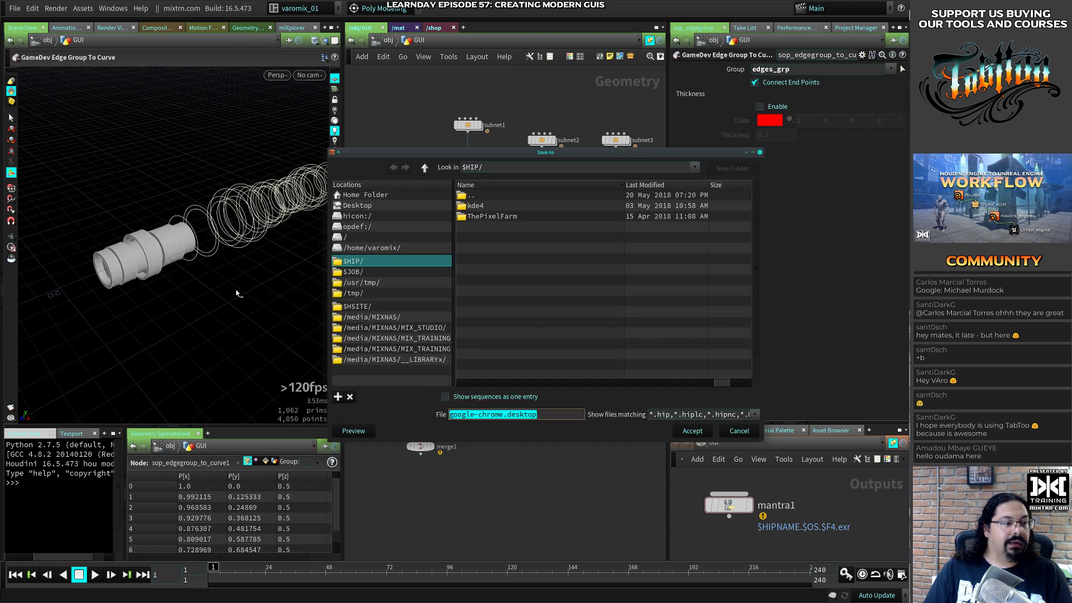
click(759, 152)
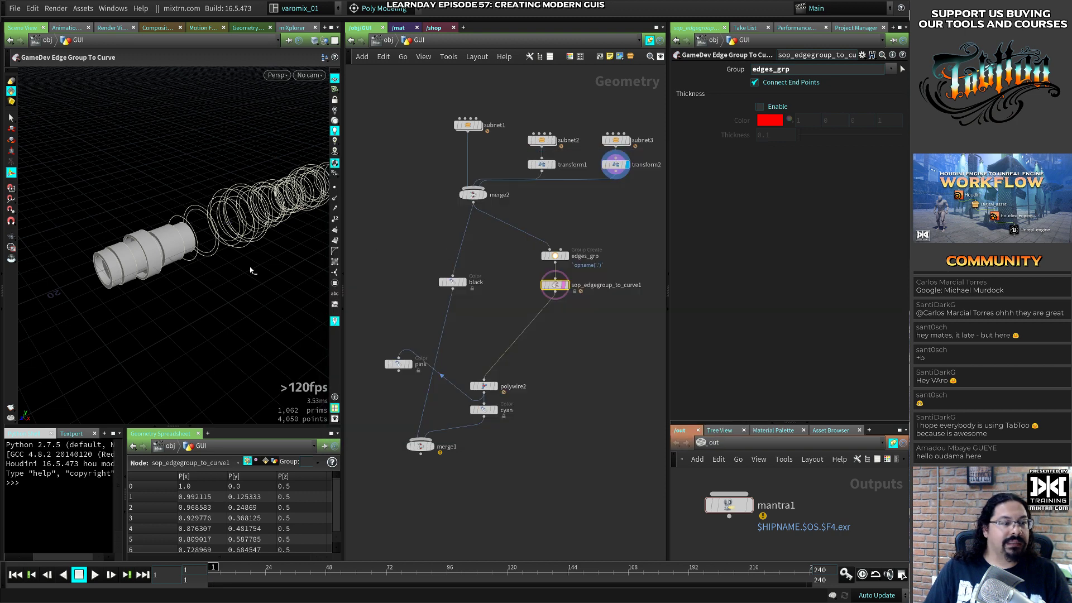
right_click(222, 273)
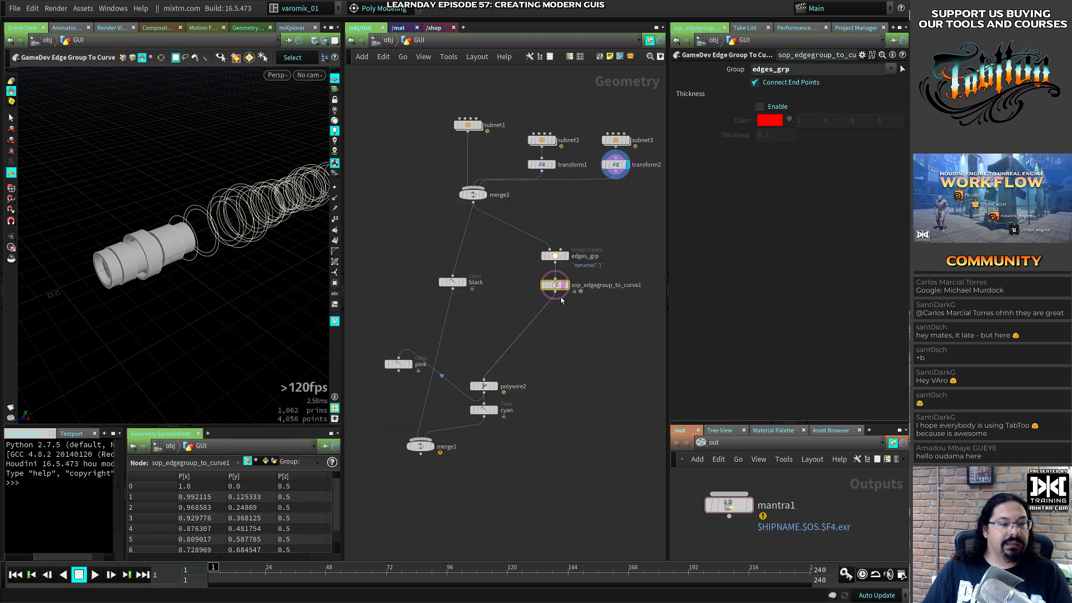
click(567, 285)
alt+middle_drag(169, 261, 149, 277)
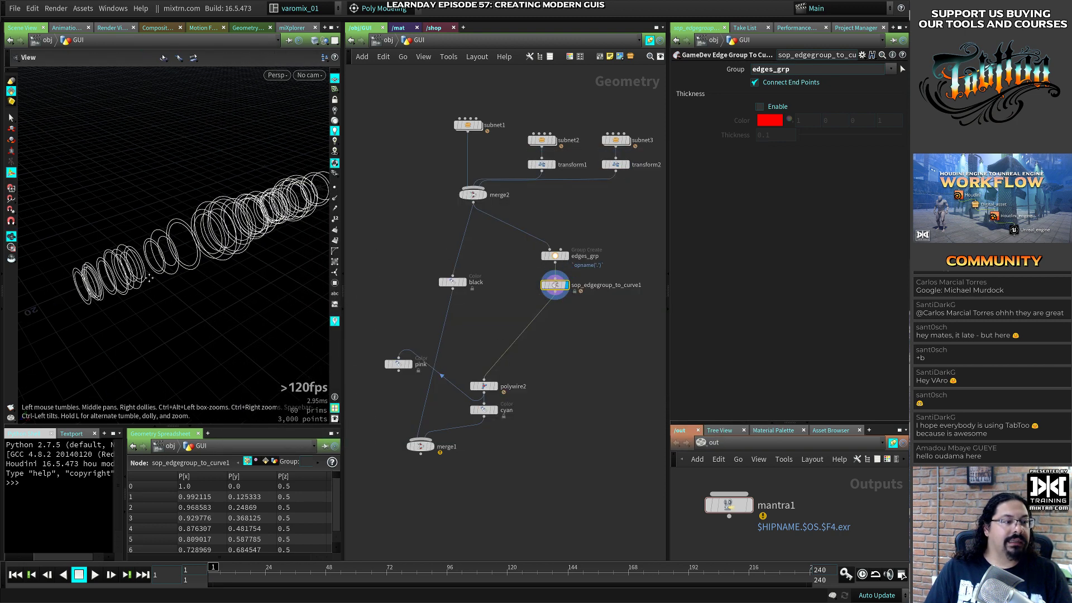
alt+drag(149, 277, 197, 290)
Save the scene as modernGuis in the MIX_TRAINING/LEARNDAY_WEBINARS folder
key(ctrl+s)
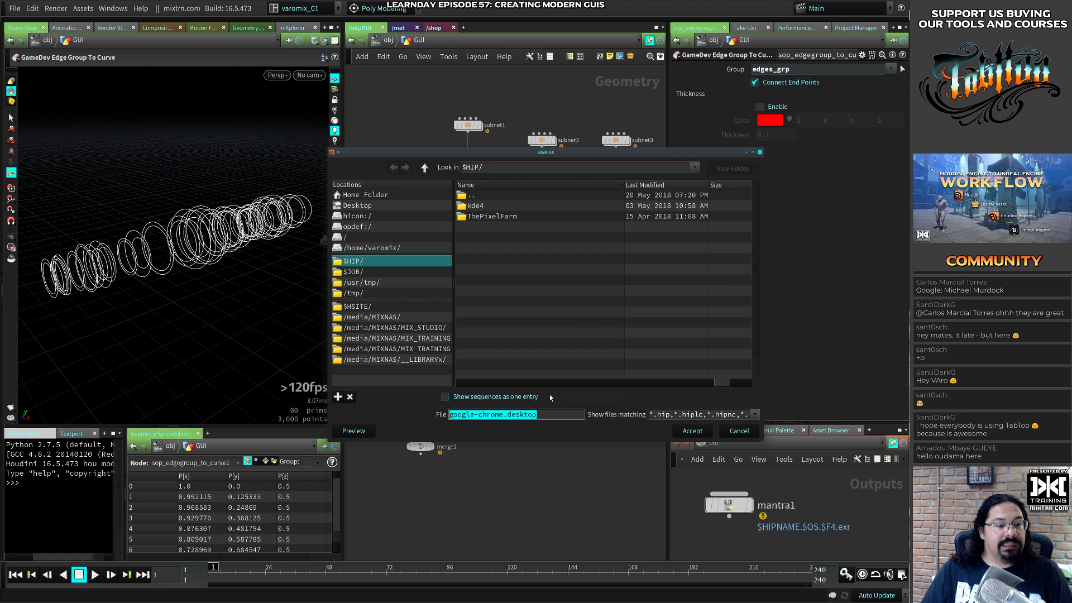
click(410, 337)
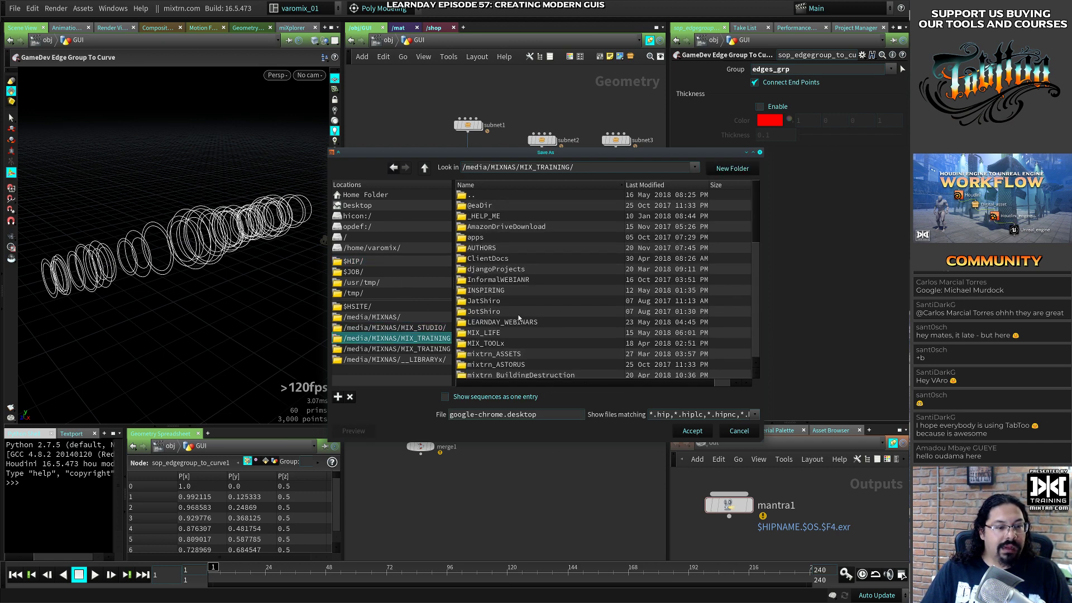
double_click(518, 322)
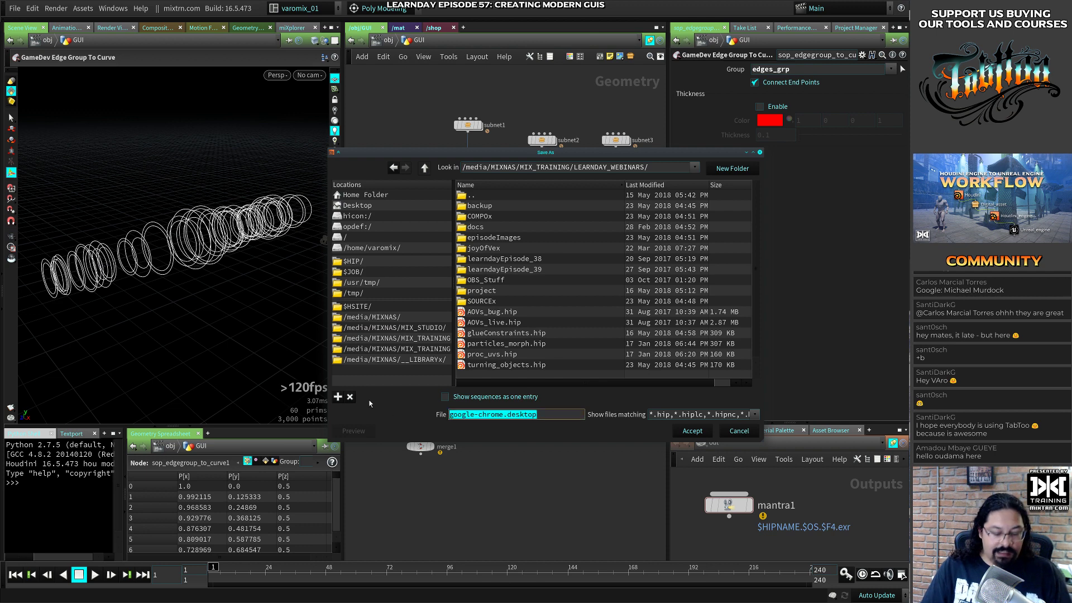
text(modernG)
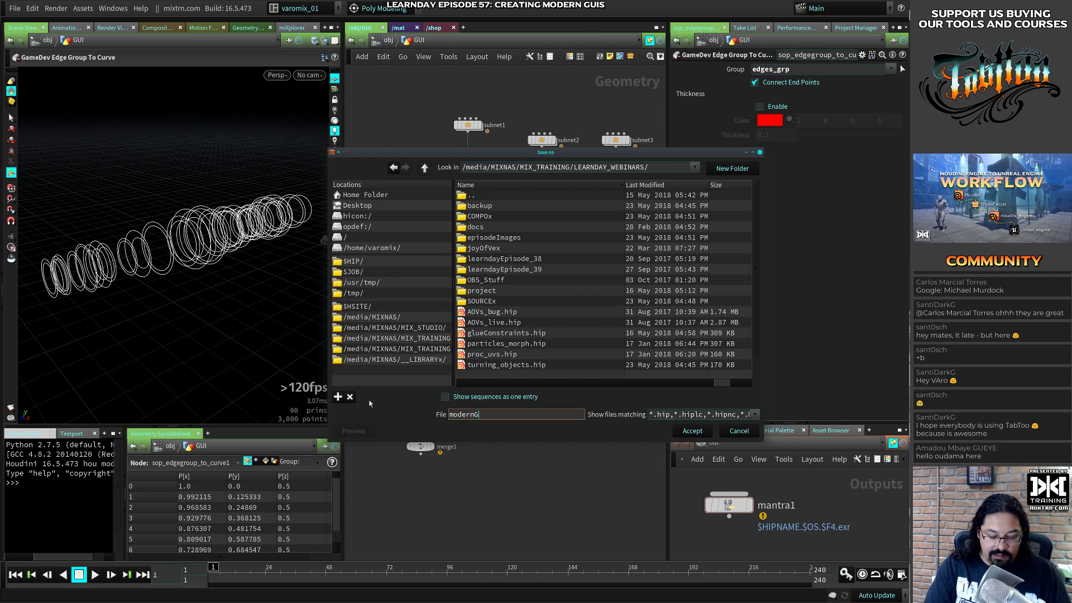
text(uis)
key(Return)
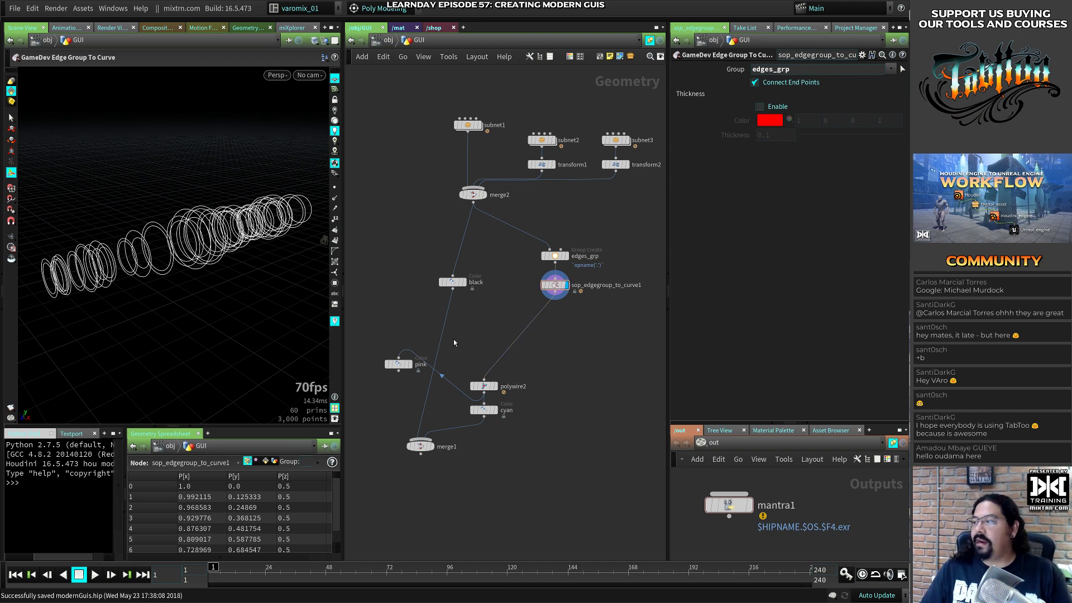
Detach the pink Color node from the network, place it near merge1, and display merge1
middle_drag(363, 346, 416, 296)
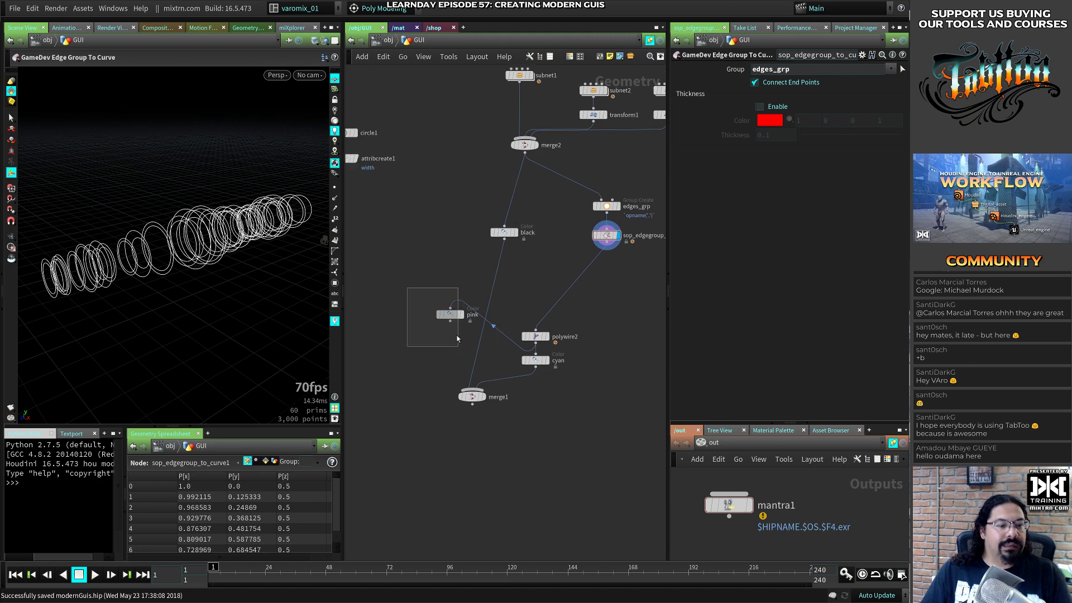
drag(457, 339, 576, 423)
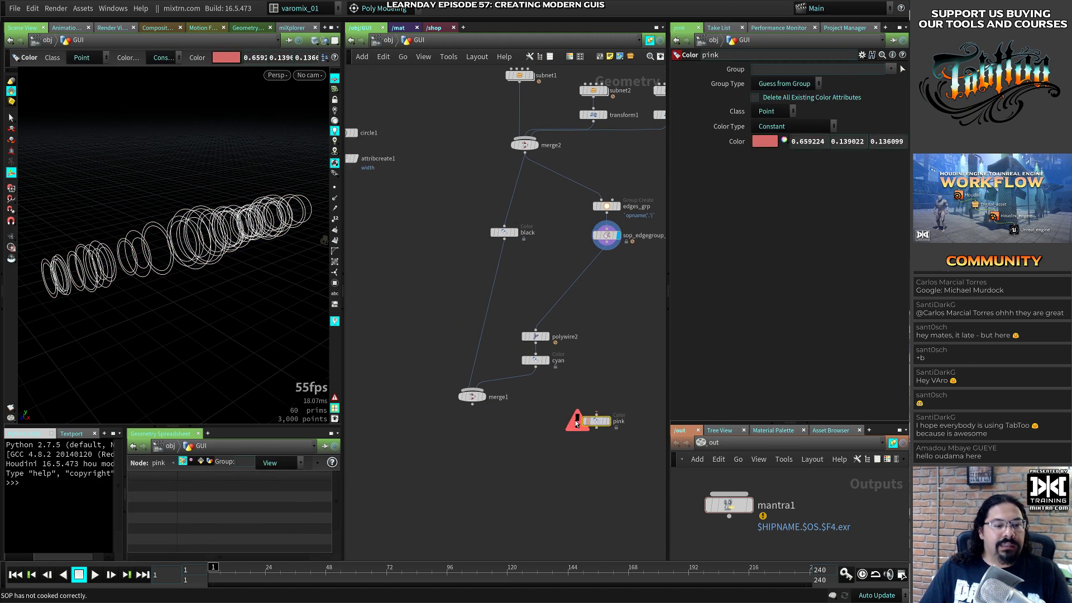
click(483, 396)
click(474, 396)
Compare the outlined tube assembly with the VEGAS virtual interface reference image in the browser
alt+drag(175, 302, 216, 287)
key(alt+Tab)
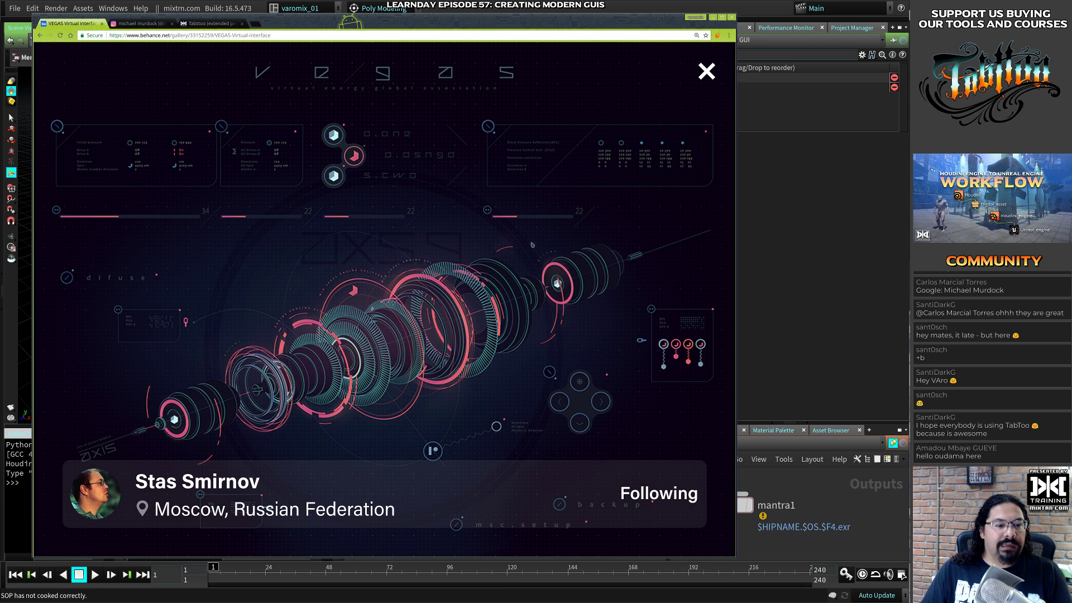
key(alt+Tab)
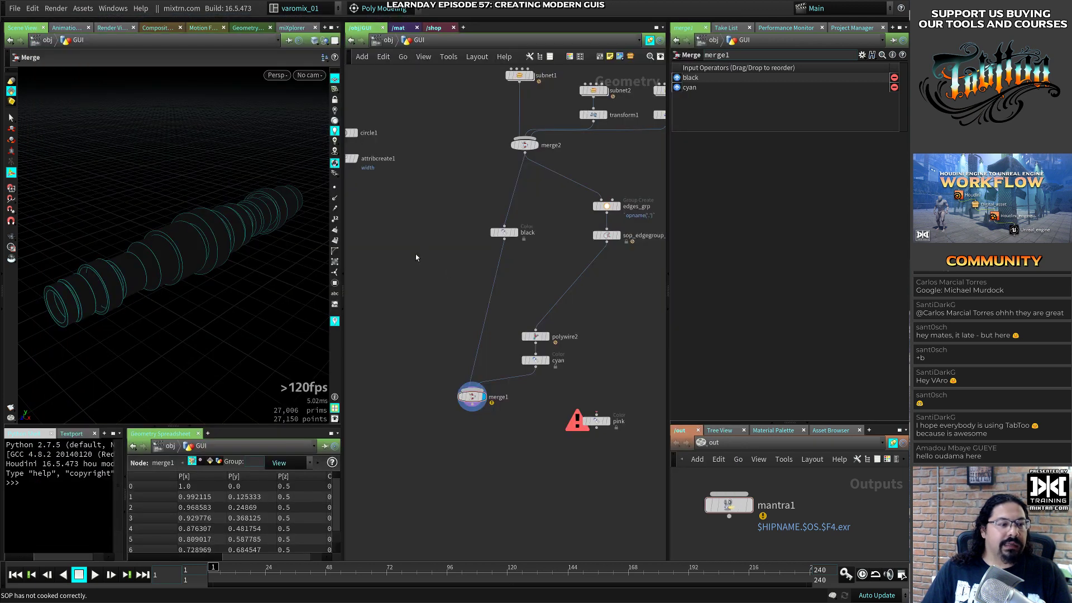
Move the subnet2 and subnet3 nodes with their Transform nodes higher above merge2
middle_drag(448, 203, 373, 313)
drag(637, 160, 503, 232)
drag(589, 225, 590, 190)
middle_drag(582, 244, 513, 249)
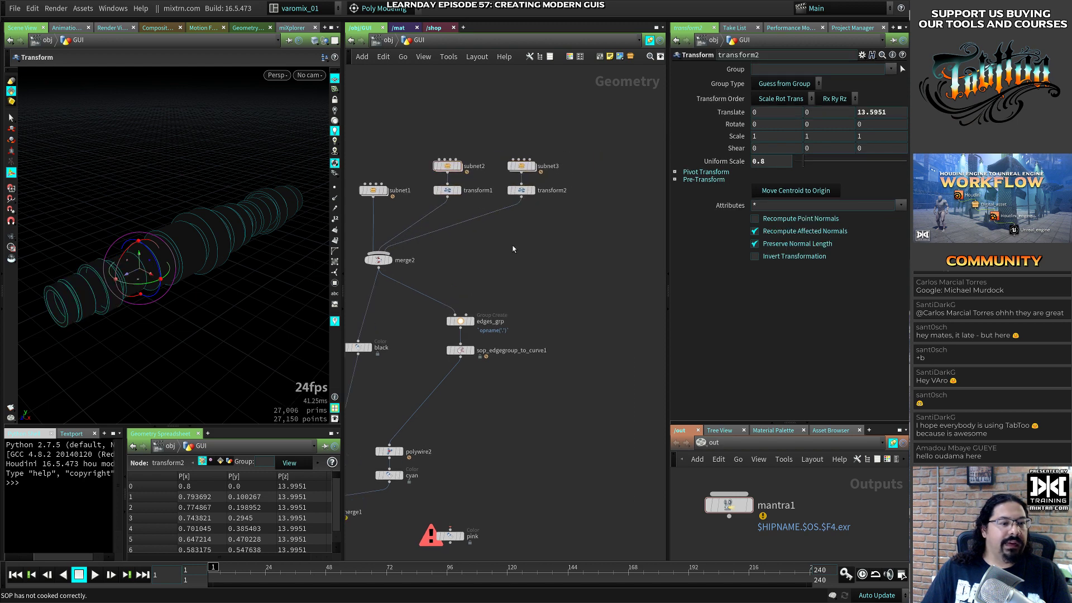
Add a Tube node beside transform2 and display it
key(Tab)
text(tube)
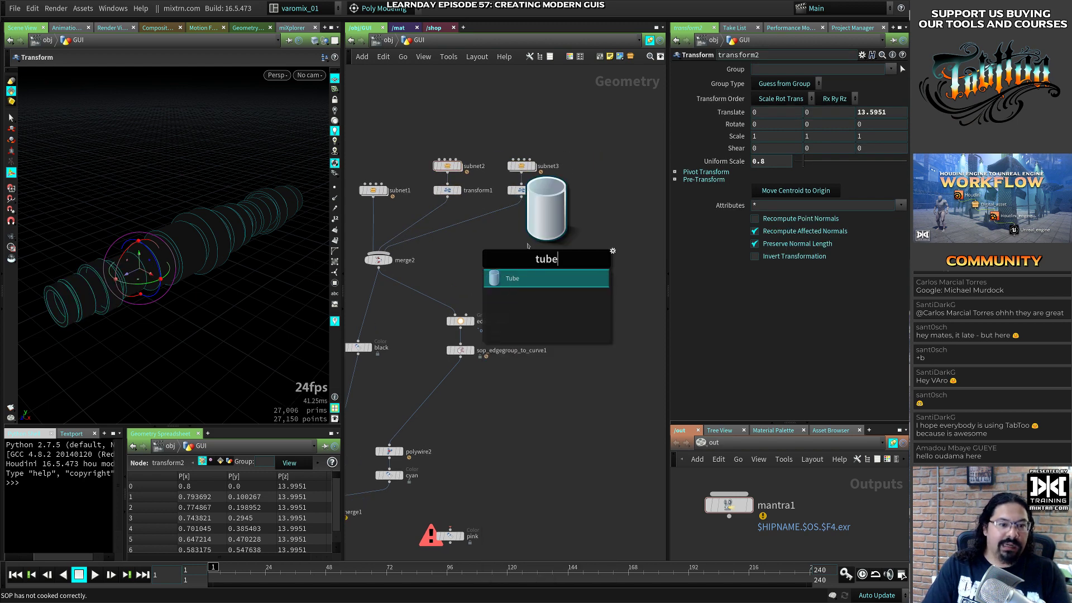
key(Return)
click(578, 218)
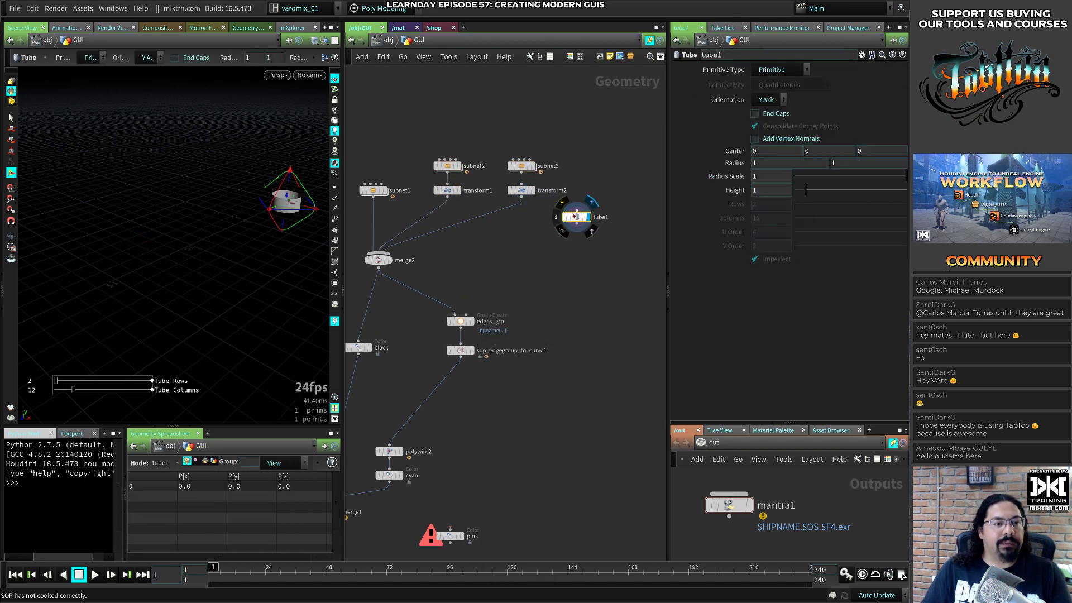
Set the new tube's primitive type to Polygon and its columns to 50
click(770, 100)
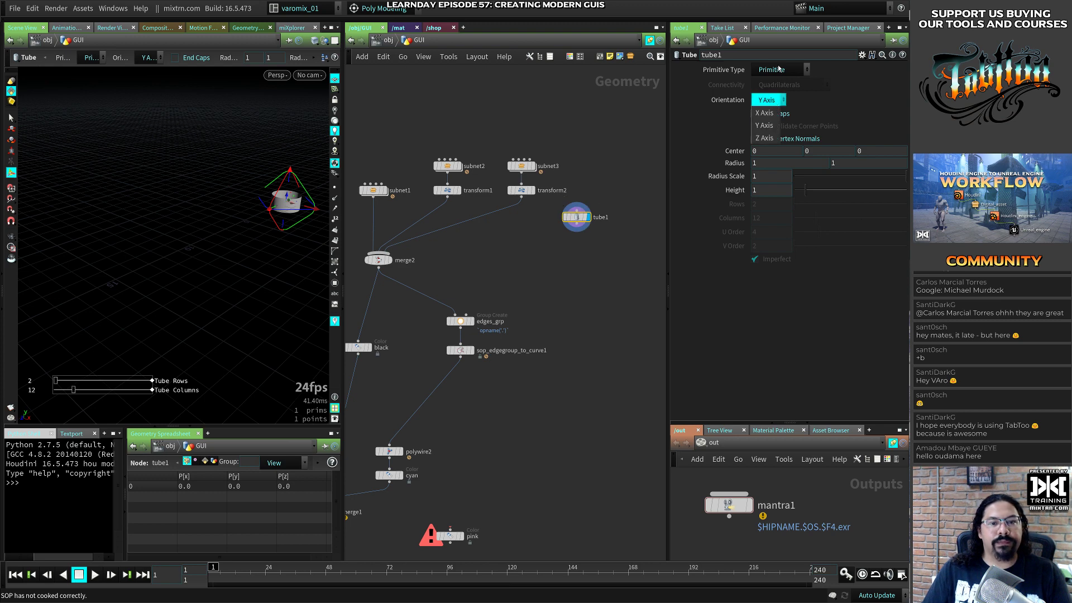
click(779, 68)
click(780, 82)
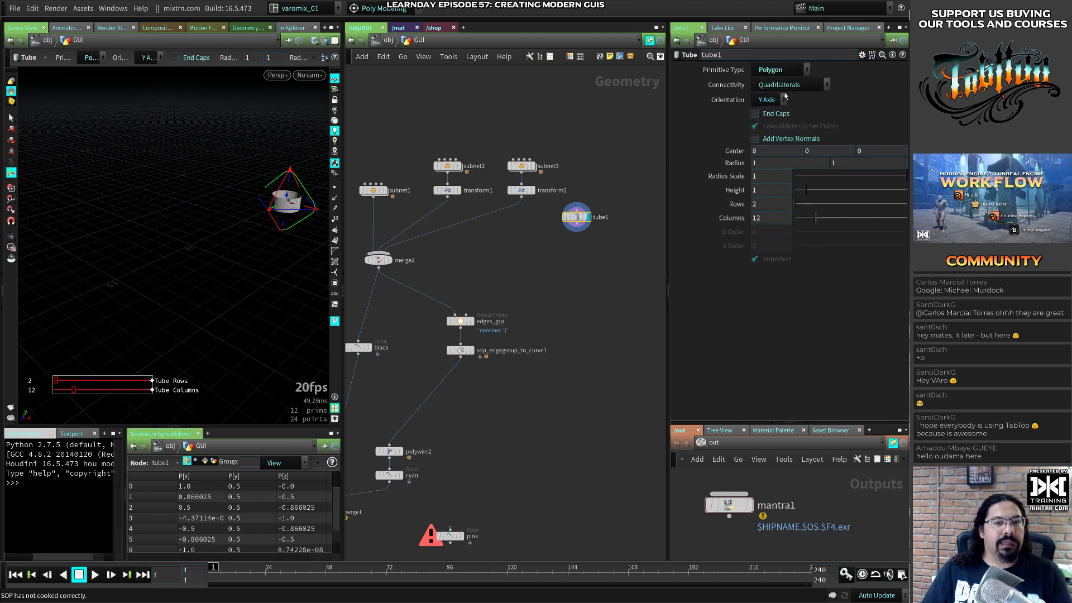
drag(815, 219, 907, 219)
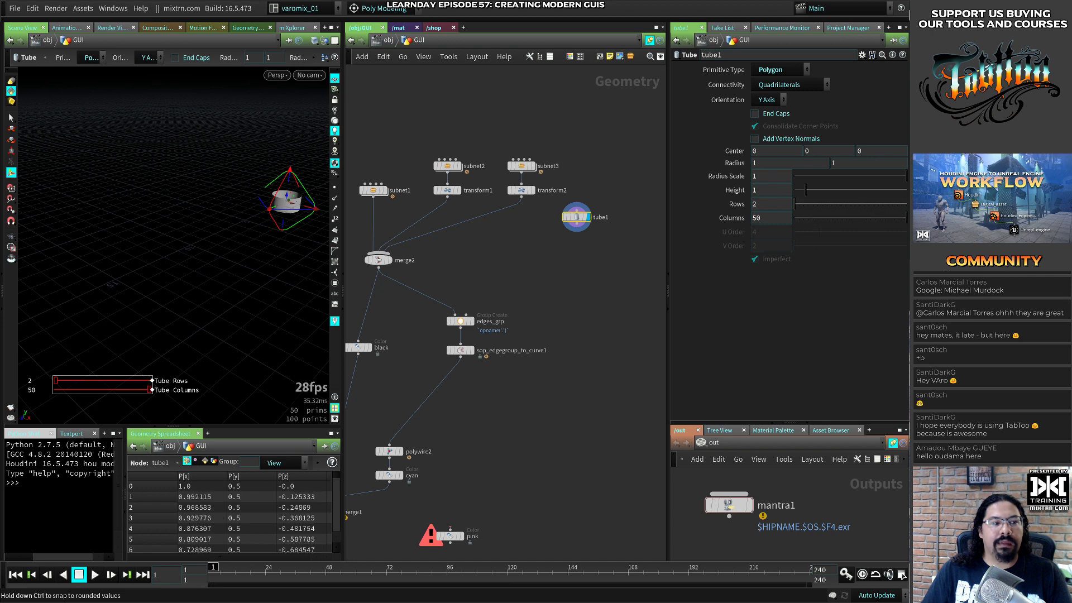
Orient the new tube along the Z axis with end caps enabled, and undo the trial height change
click(767, 99)
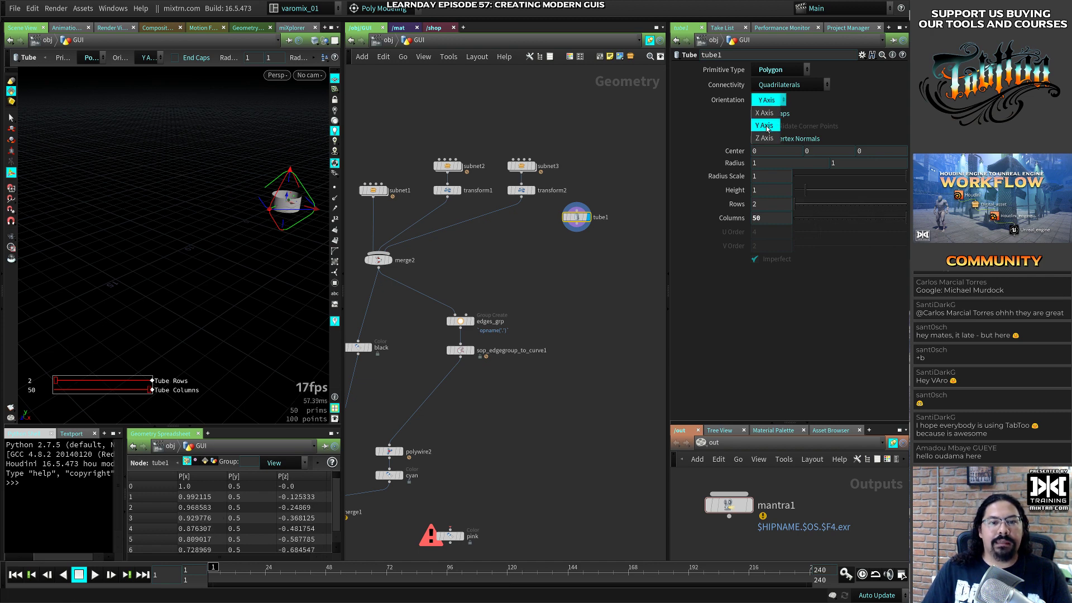
click(764, 137)
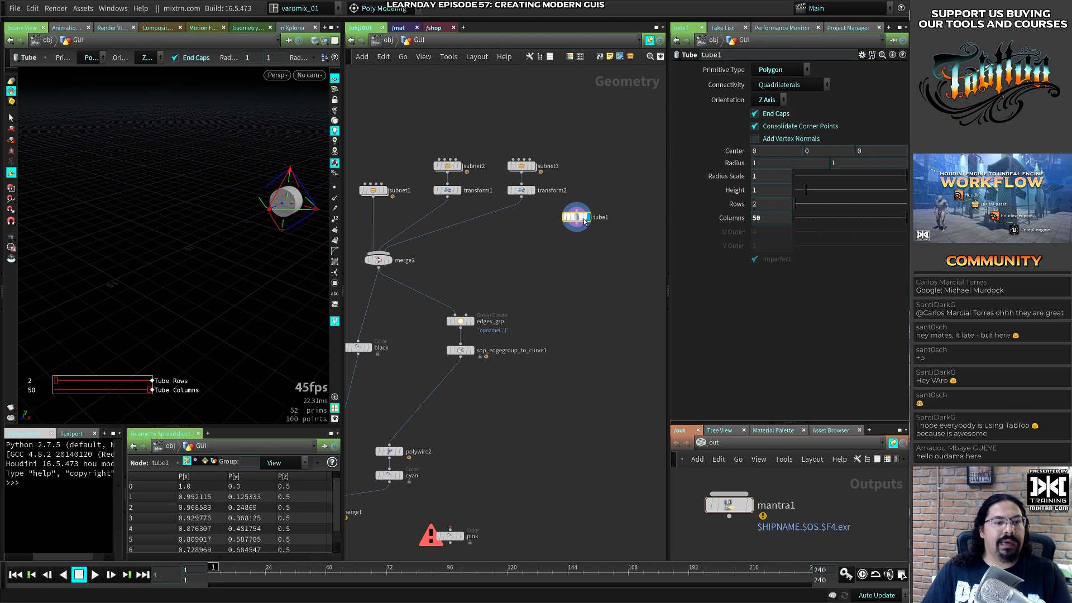
mouse_move(806, 195)
mouse_down()
mouse_move(845, 190)
mouse_move(811, 195)
mouse_up()
key(ctrl+z)
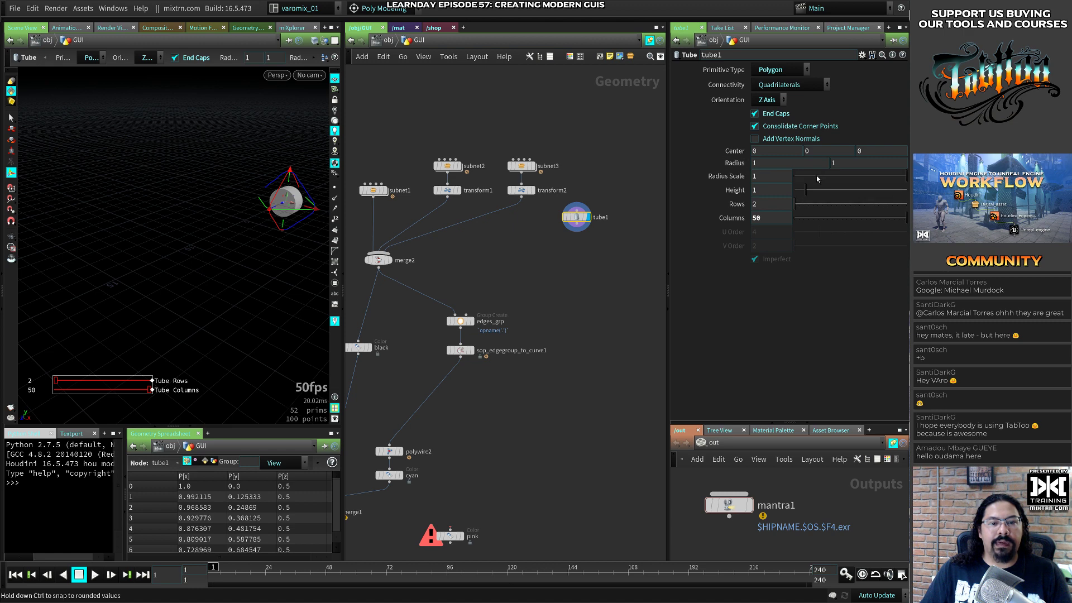
Set the tube's radius scale to 1.8 and connect it to merge2, displaying the merged geometry
middle_drag(764, 176, 815, 175)
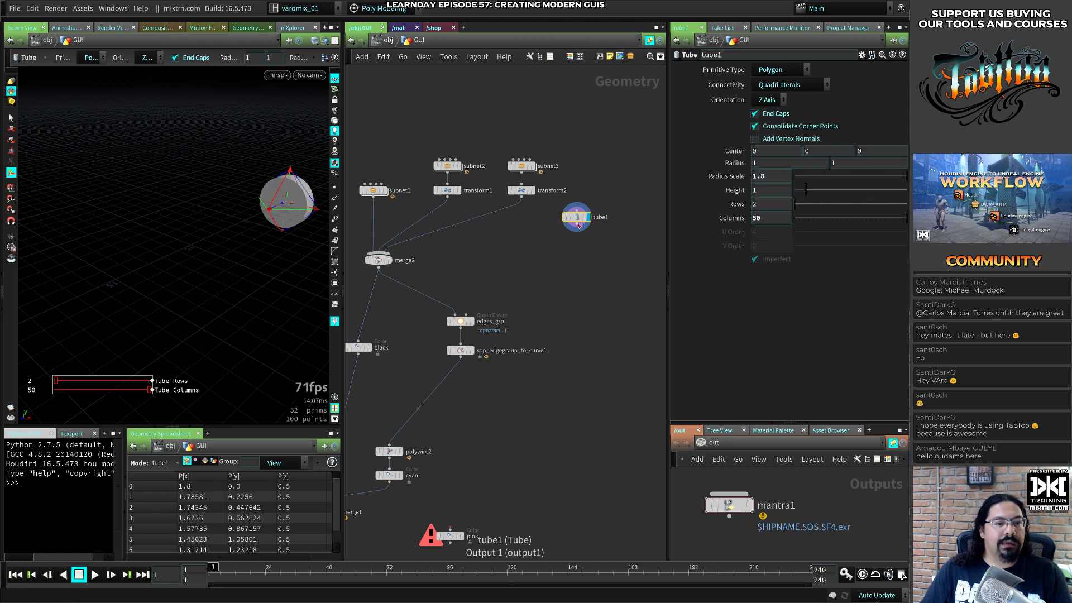
click(576, 227)
click(378, 254)
drag(577, 217, 584, 205)
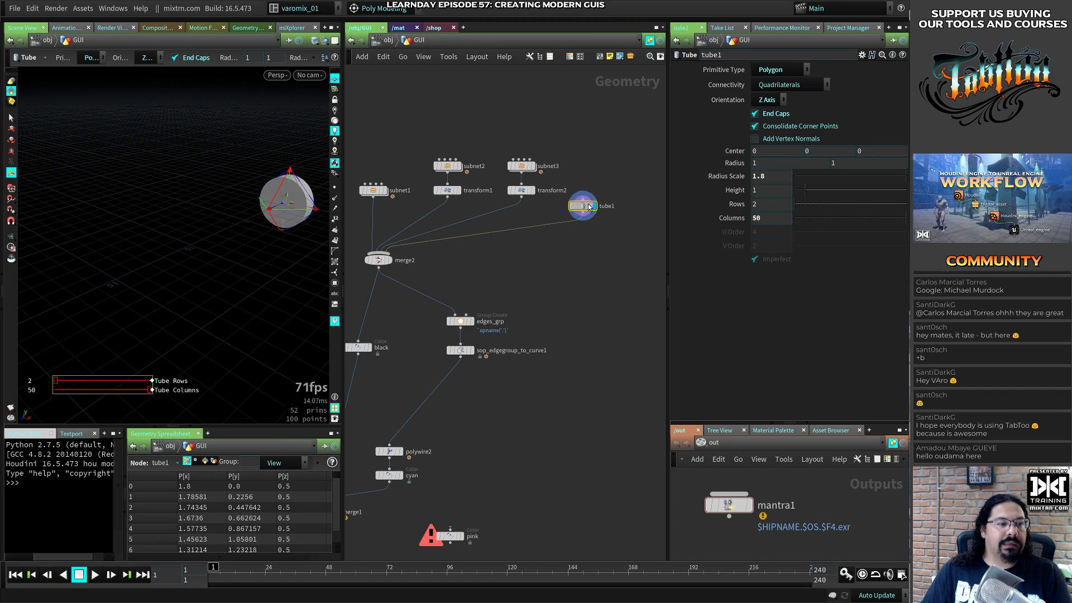
click(390, 259)
Move tube1 about 6.18 units along the Z axis and set its radius scale to 2.1
drag(285, 208, 206, 235)
key(ctrl+z)
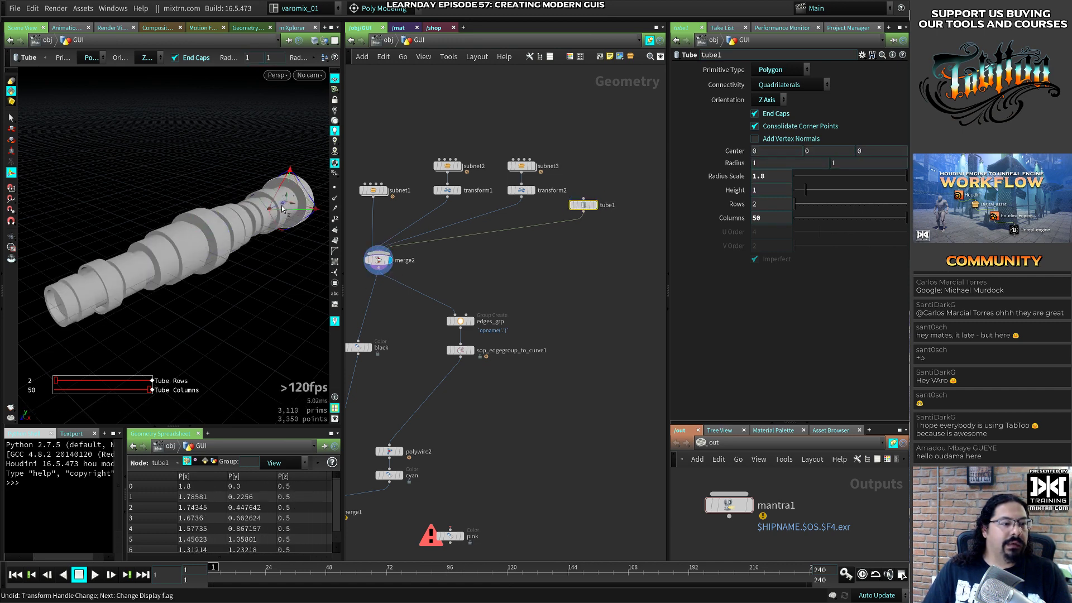
drag(282, 209, 232, 231)
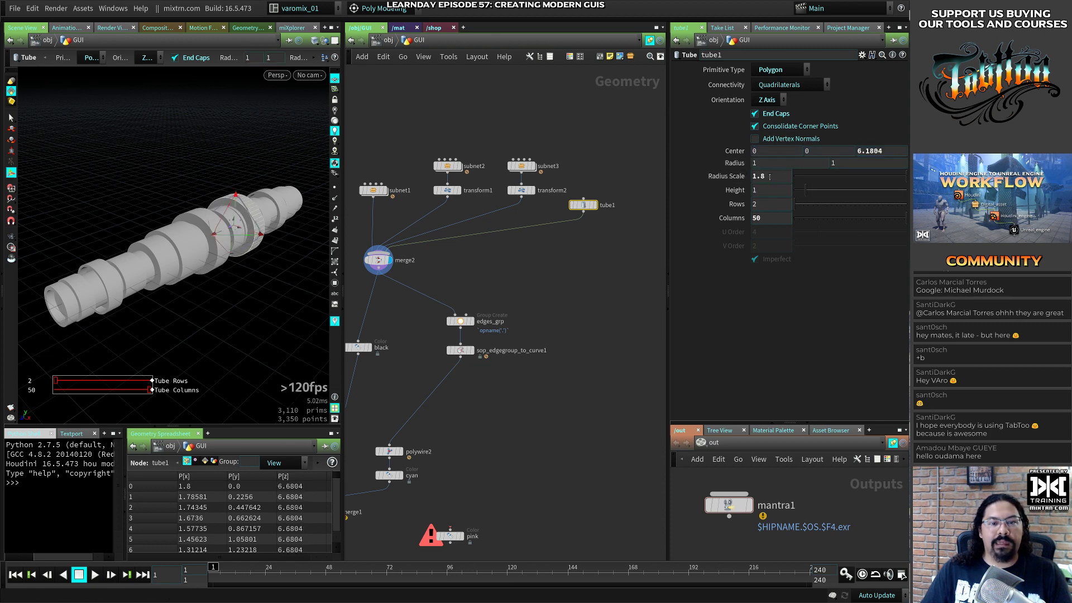
middle_drag(769, 177, 803, 173)
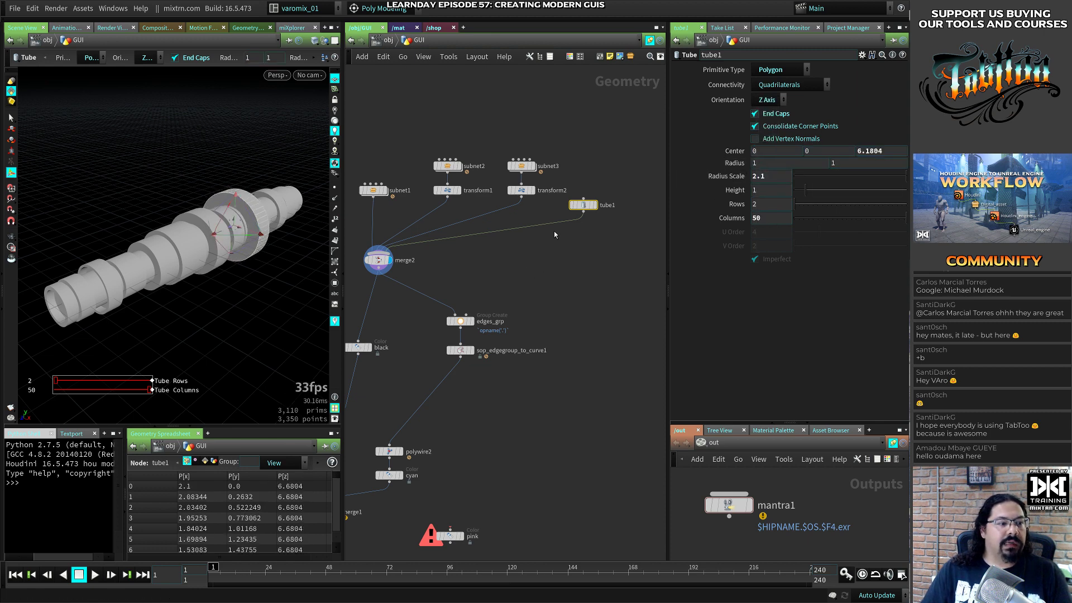
Insert a Copy and Transform node between tube1 and merge2
drag(581, 210, 591, 201)
middle_drag(591, 201, 556, 197)
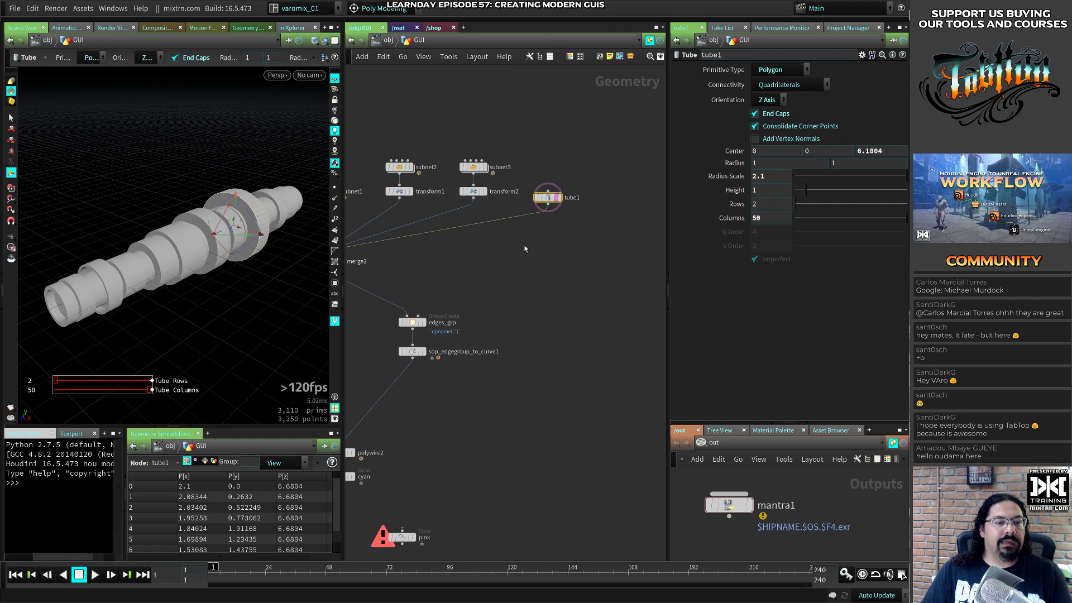
click(552, 198)
click(549, 200)
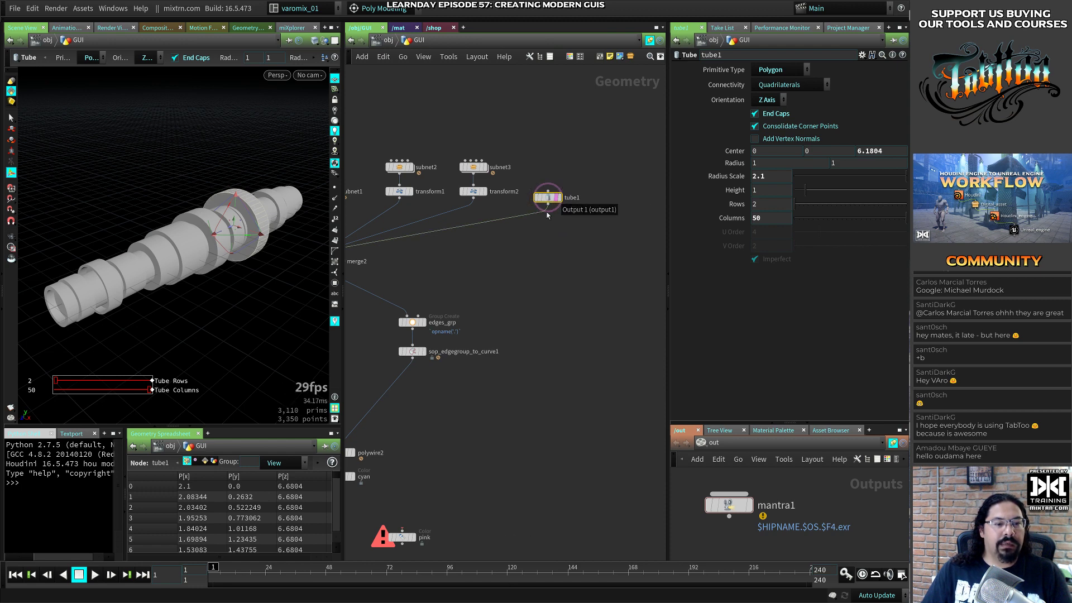
drag(548, 211, 516, 251)
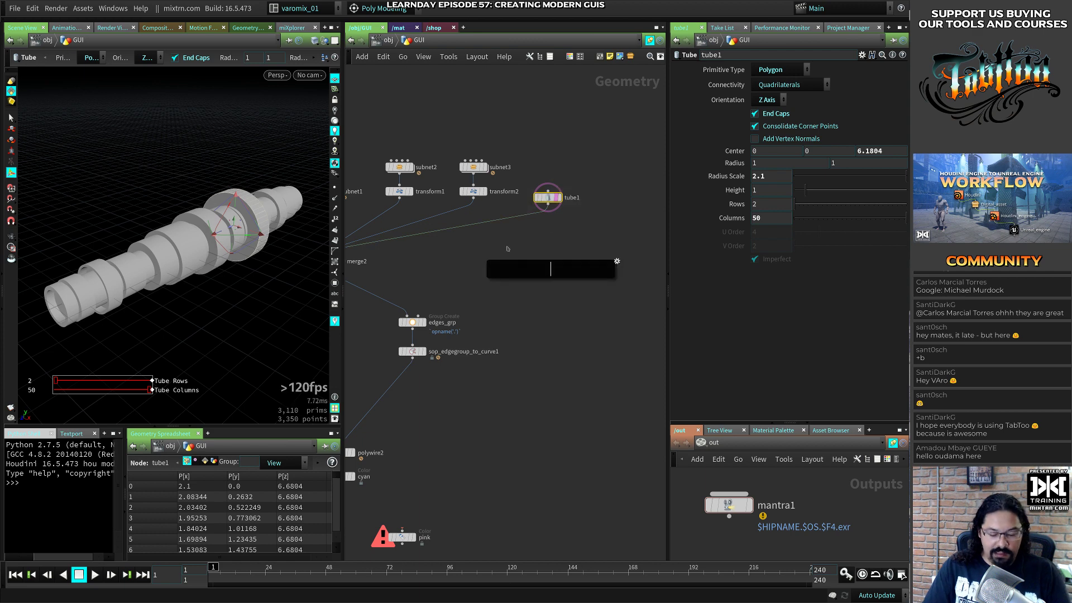
text(cop)
key(Down)
key(Down)
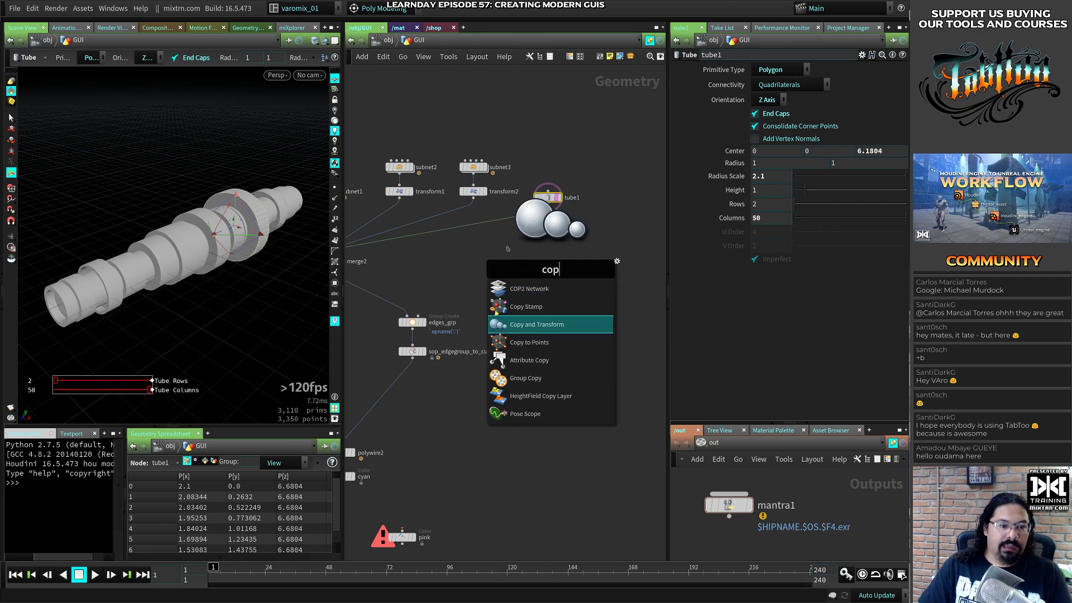
key(Return)
middle_drag(504, 274, 532, 254)
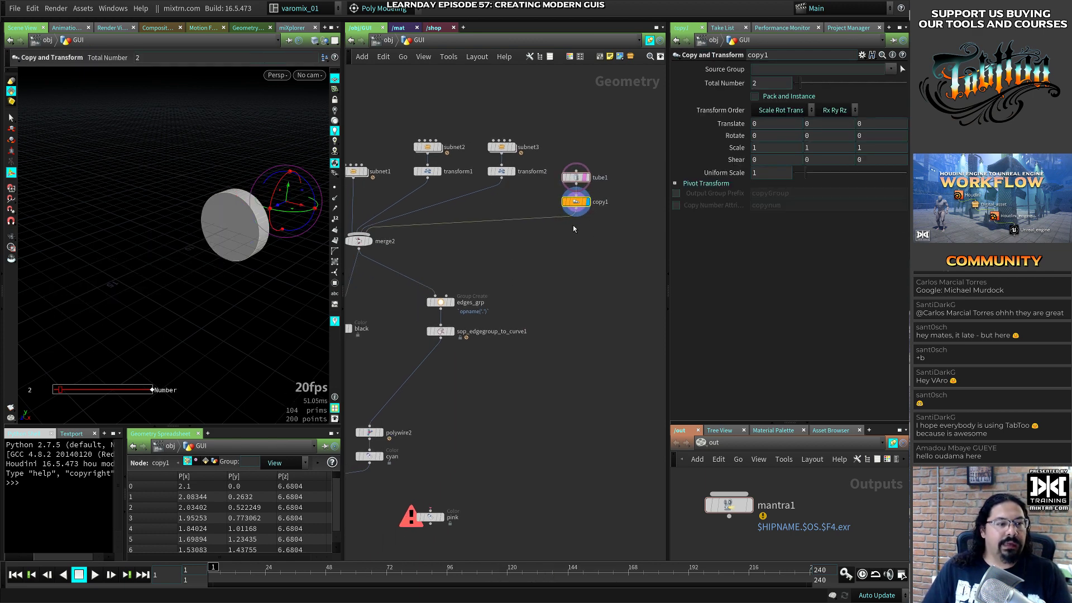
click(575, 178)
ctrl+middle_click(881, 151)
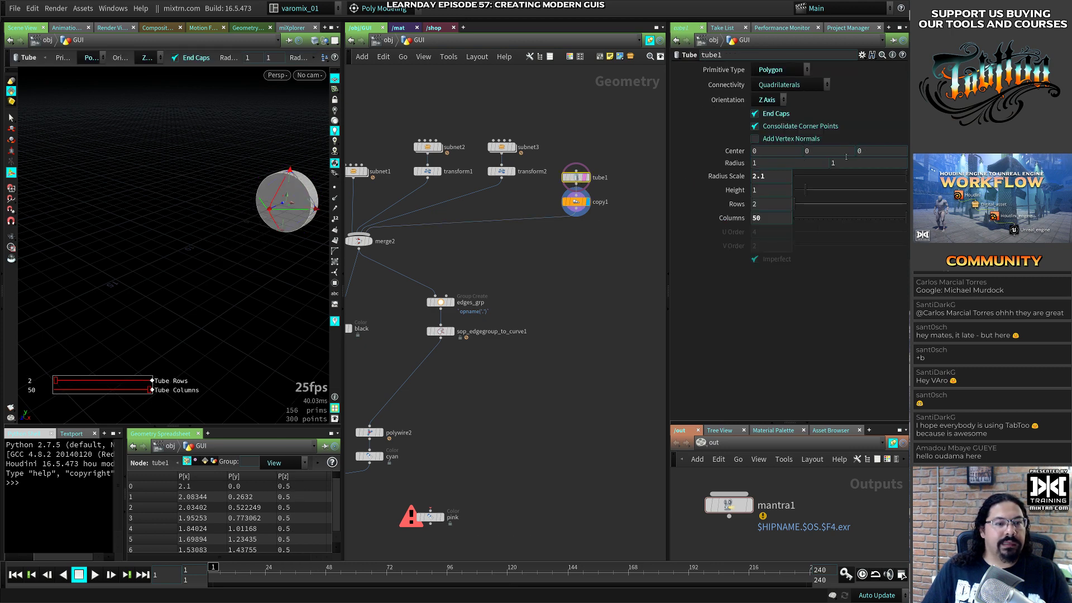
click(370, 244)
click(362, 241)
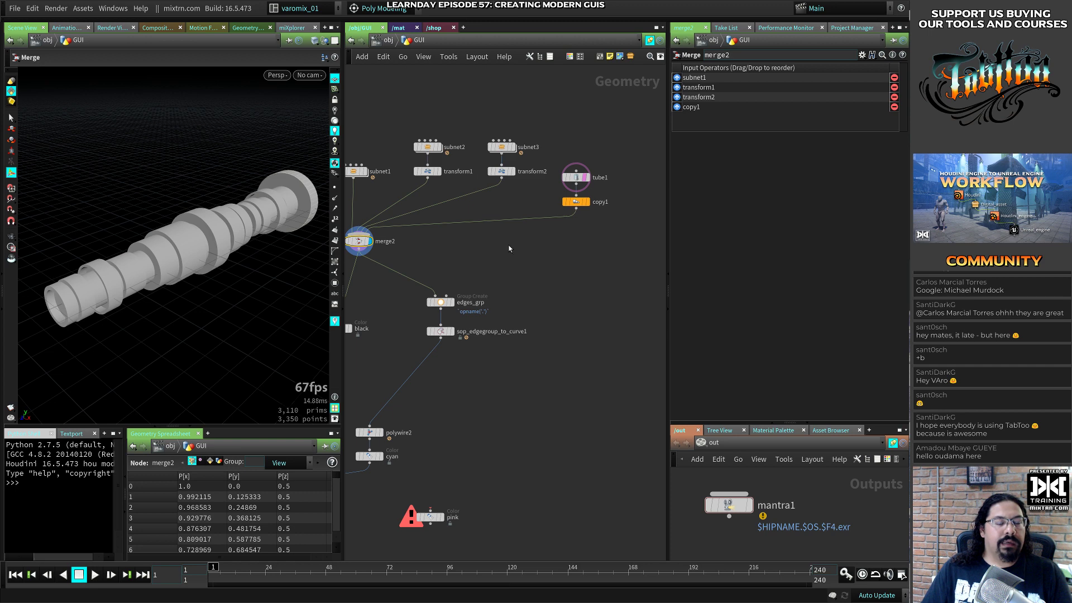
key(ctrl+z)
key(ctrl+z)
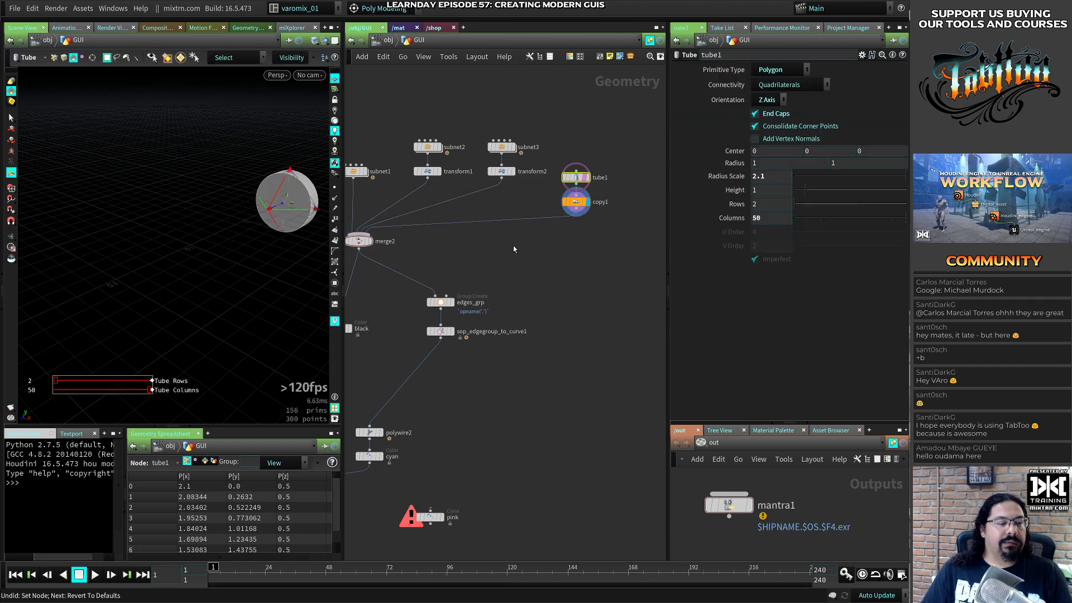
key(ctrl+z)
Display merge2 and offset the tube copy about 8.11 units along Z in the Copy and Transform node
click(383, 241)
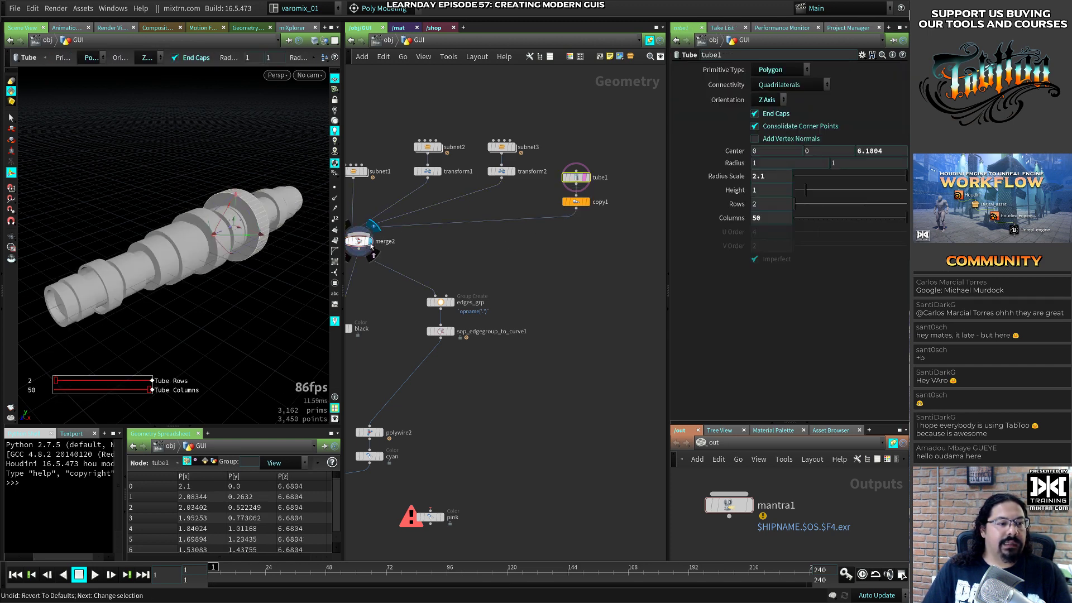
click(565, 204)
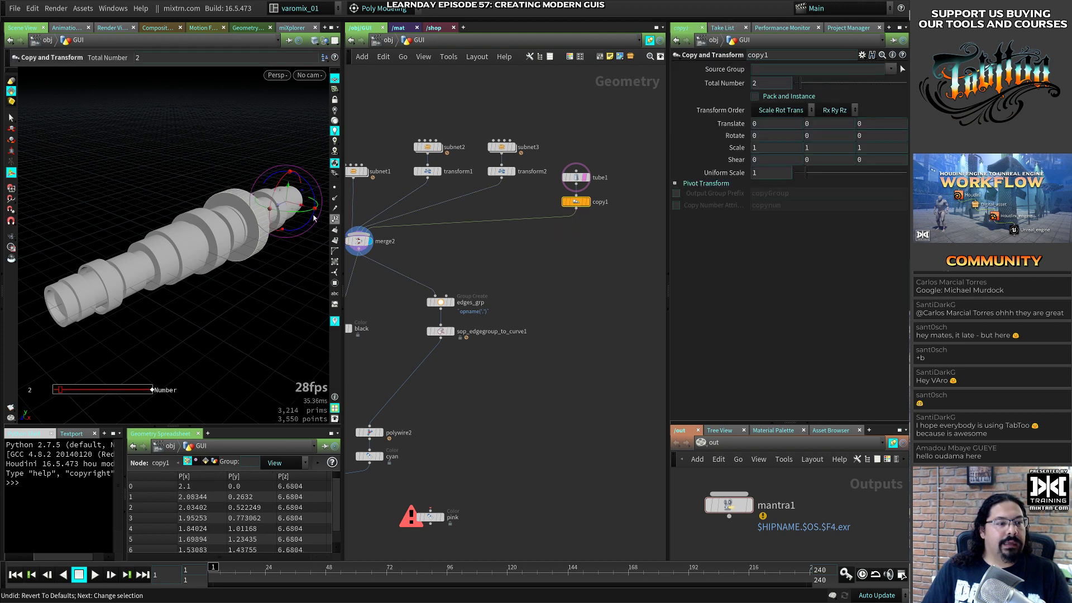
drag(275, 209, 195, 250)
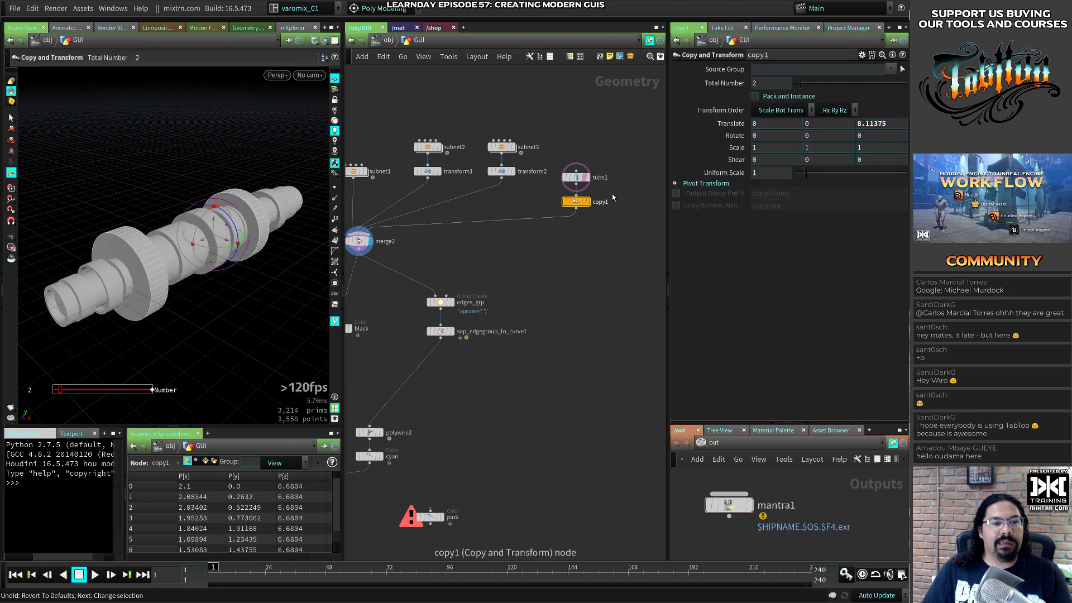
Set the total number of tube copies to 4 and shorten their Z spacing to about 5.96
drag(800, 83, 810, 86)
key(Escape)
drag(251, 263, 235, 283)
key(Return)
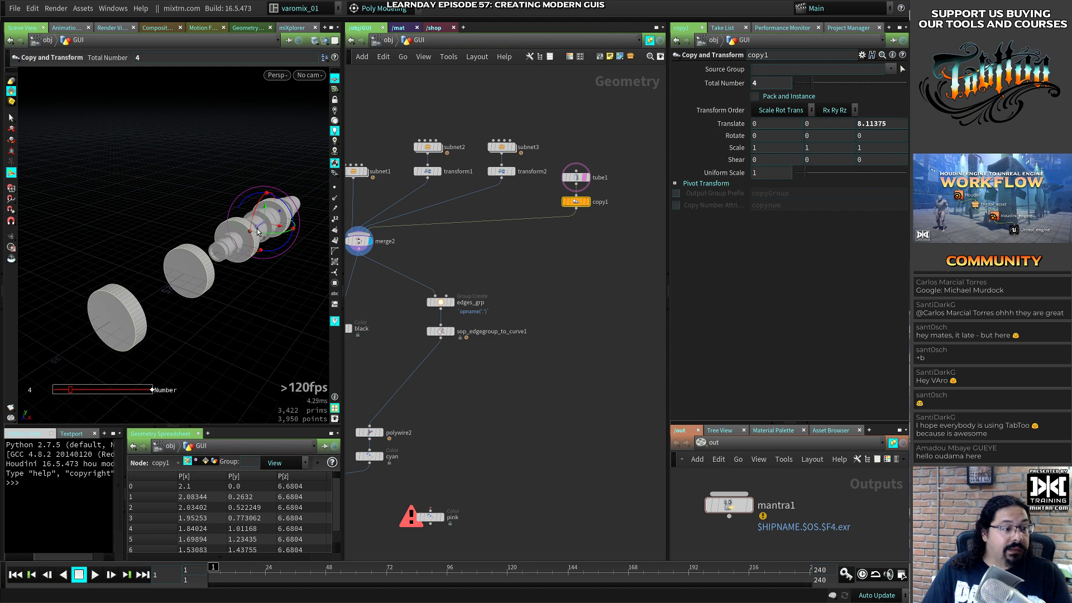
drag(257, 227, 267, 220)
alt+drag(237, 296, 191, 320)
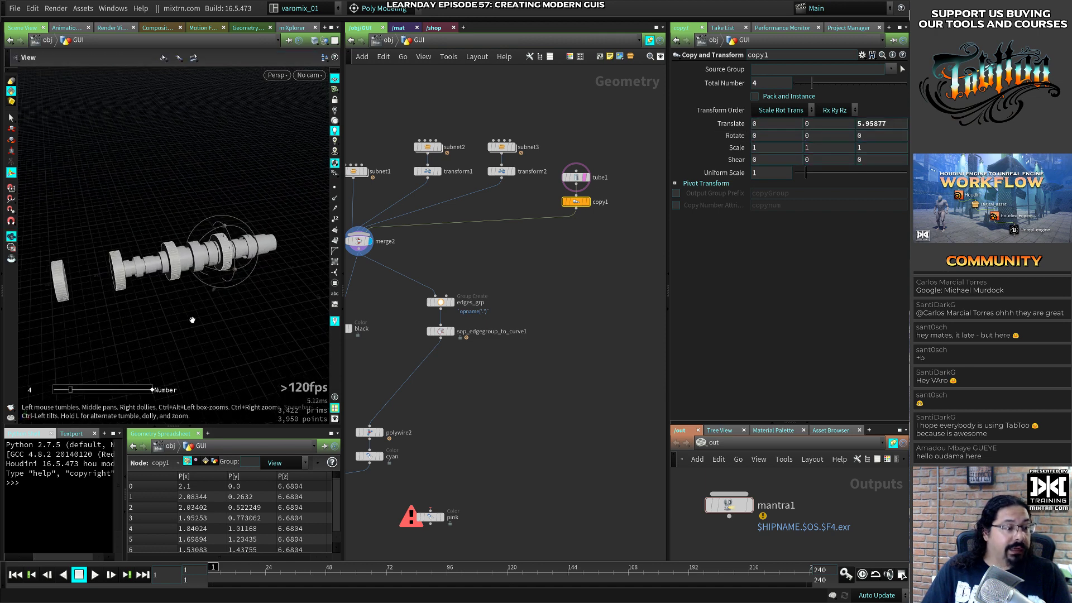
Set tube1's Z center to 1.1804 so the row of copies starts near the model's end
click(573, 176)
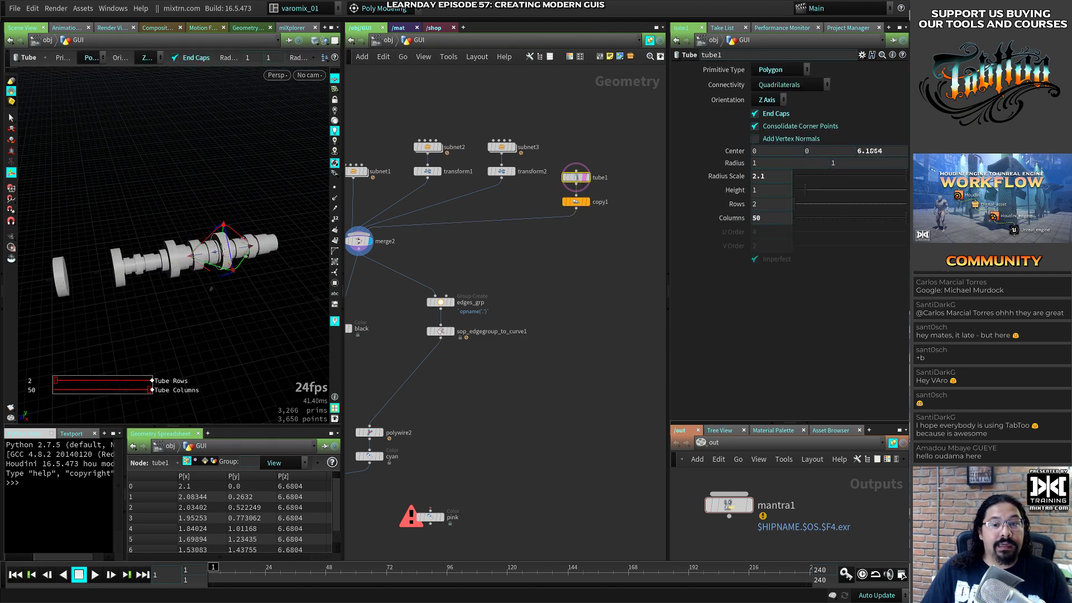
middle_drag(869, 151, 843, 144)
alt+drag(162, 273, 190, 307)
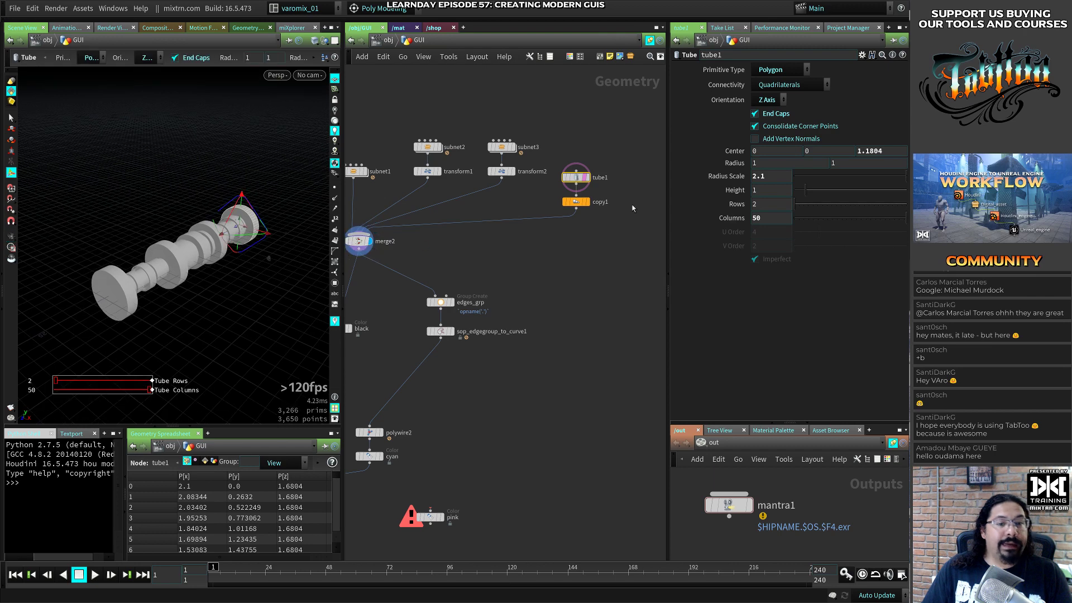
Configure copy1 with a uniform scale of 0.9, a total number of 5 and a Z translation of 2
click(575, 201)
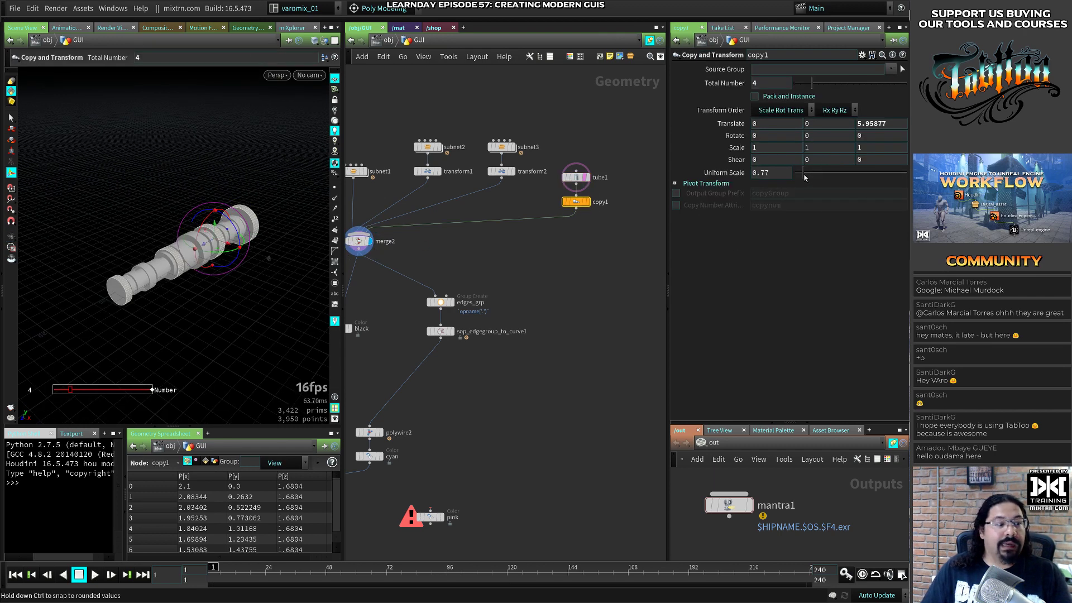
drag(803, 177, 805, 179)
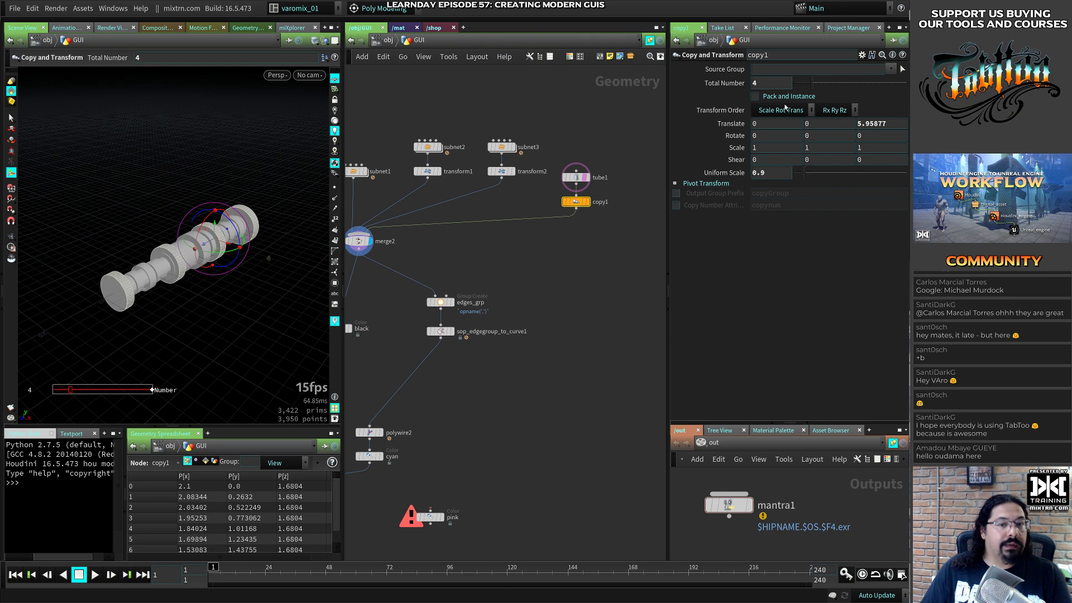
drag(813, 85, 818, 88)
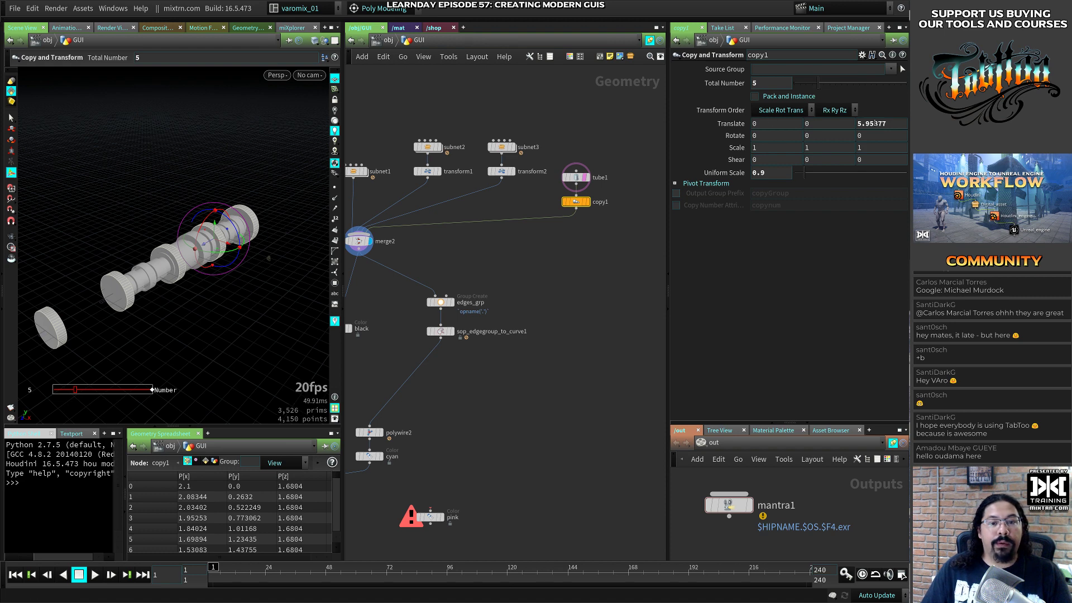
double_click(885, 124)
text(2)
key(Return)
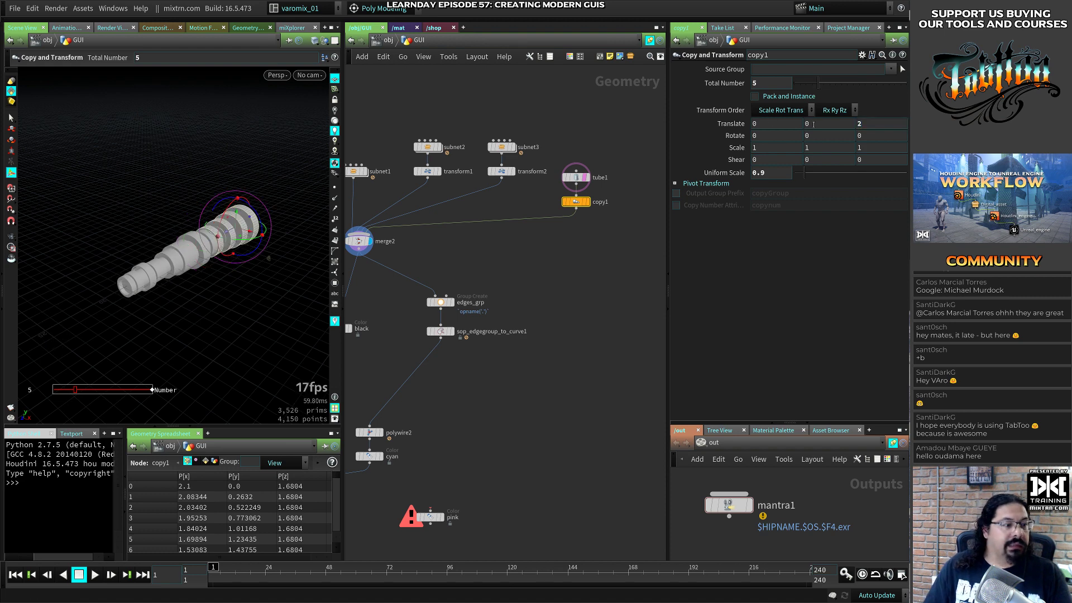
Set tube1's radius scale to 2.8
key(Escape)
drag(193, 277, 150, 299)
key(Return)
click(575, 177)
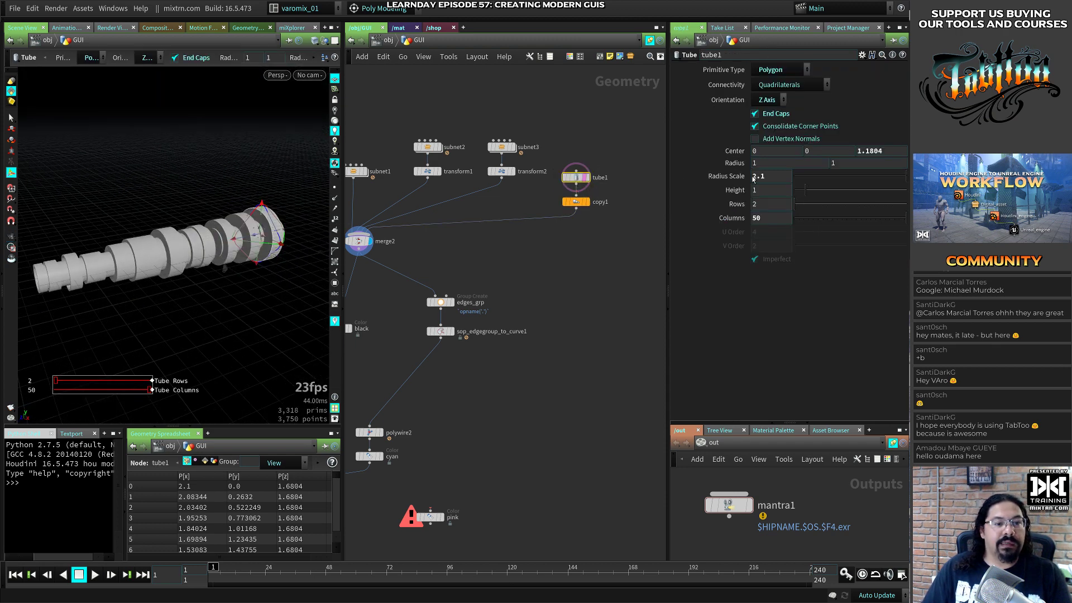
middle_drag(768, 175, 811, 169)
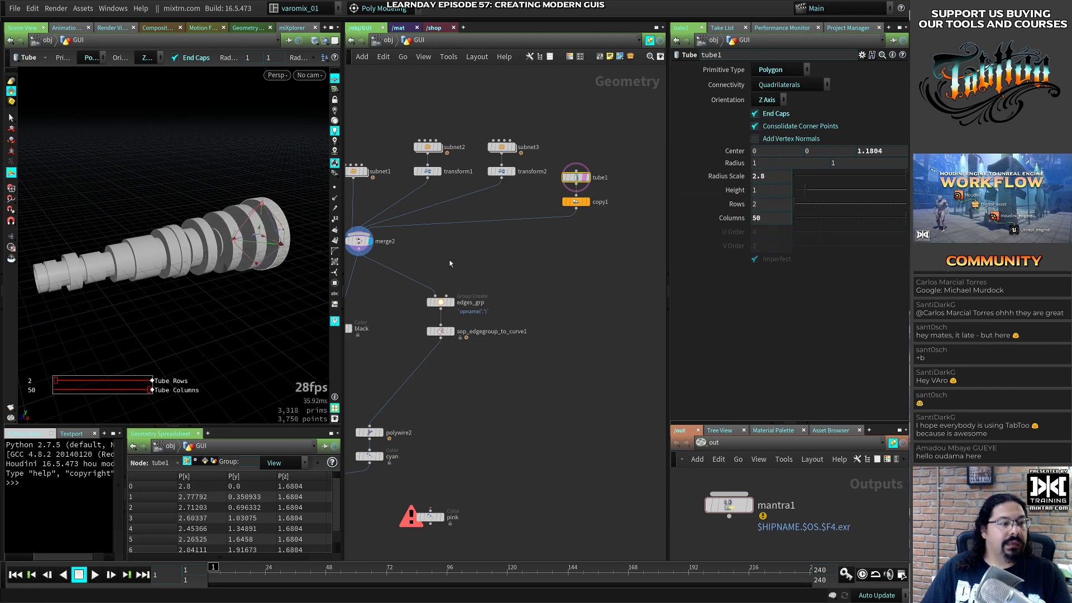
alt+drag(201, 281, 300, 218)
alt+drag(136, 321, 218, 305)
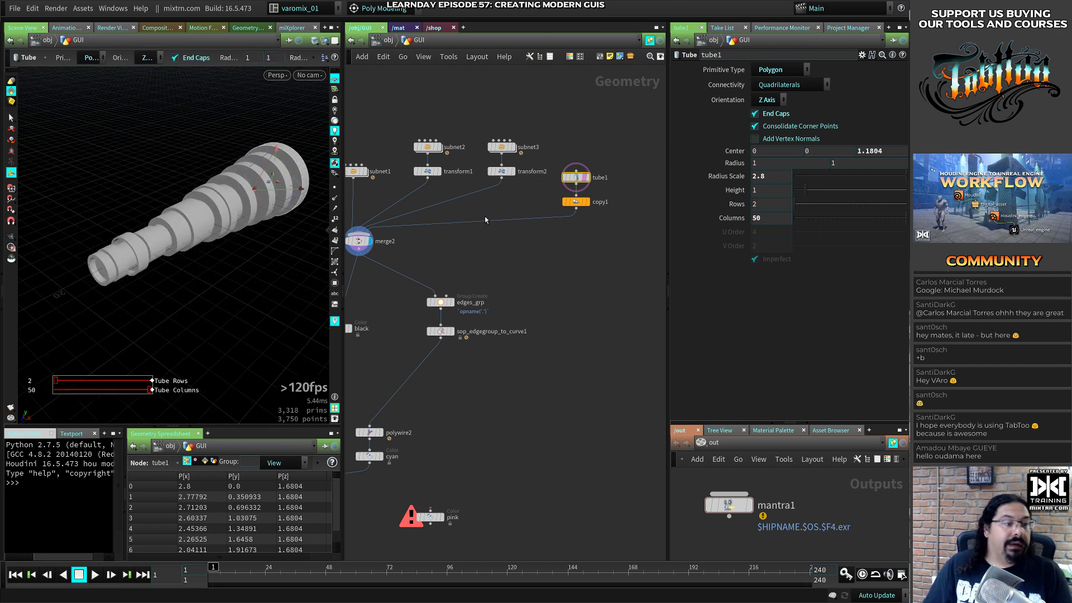
Display the final merge1 result with the black surfaces and cyan edges, and save the scene
middle_drag(469, 401, 571, 309)
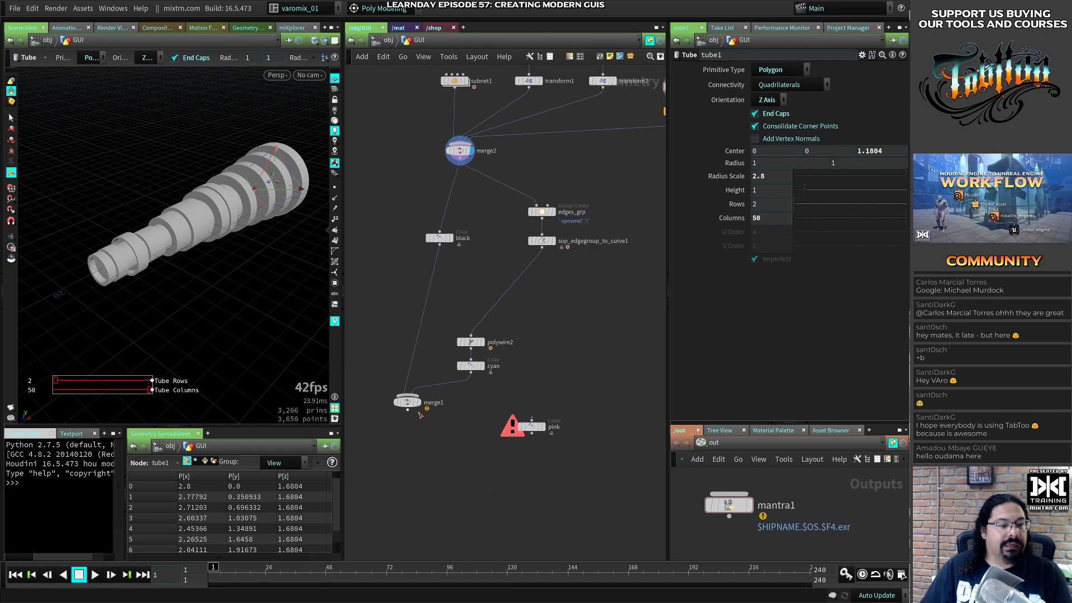
click(423, 418)
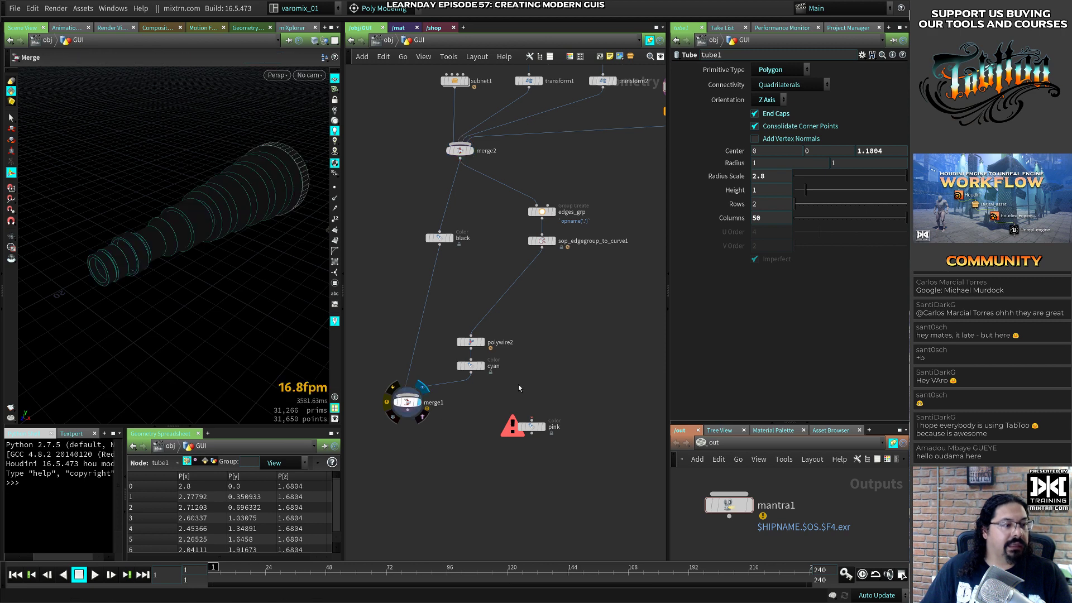
key(ctrl+s)
key(Escape)
drag(225, 275, 181, 315)
Display merge2 again and reset copy1's uniform scale to 1
middle_drag(582, 159, 497, 290)
click(593, 242)
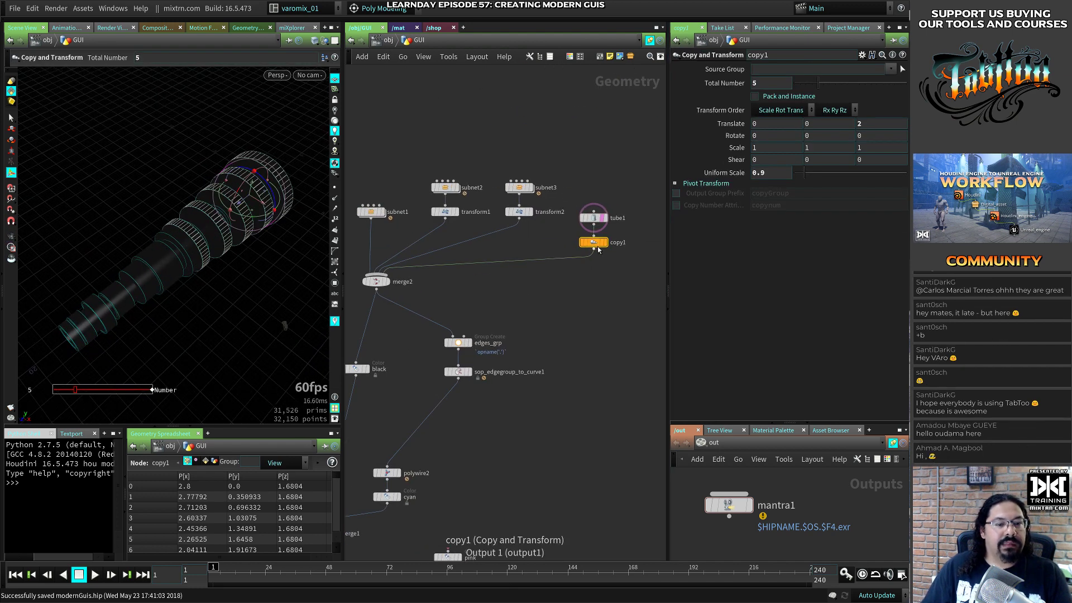
click(390, 268)
click(594, 217)
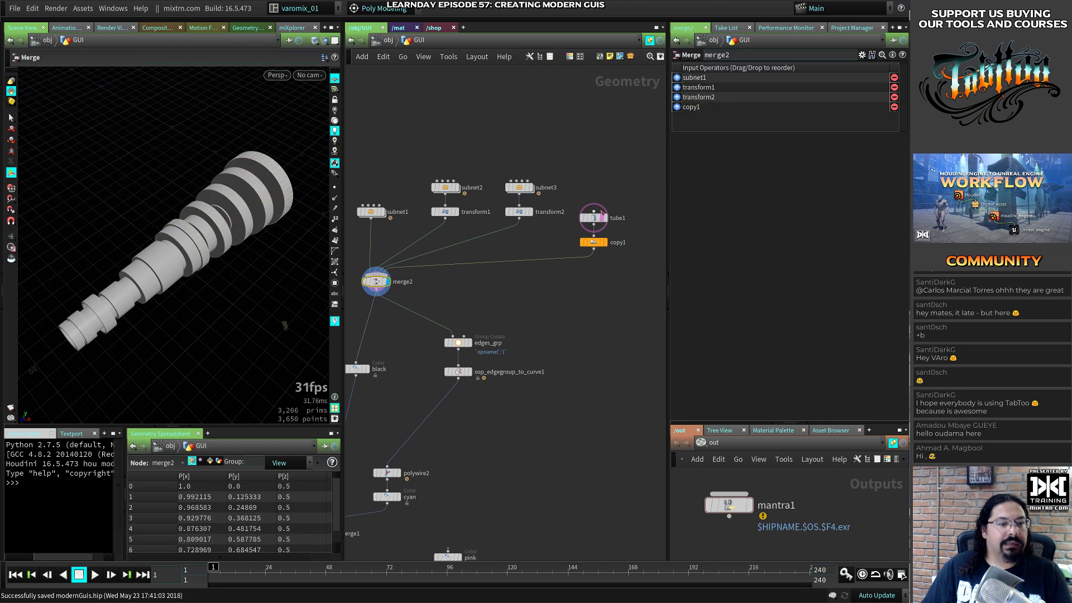
click(593, 242)
ctrl+middle_click(777, 176)
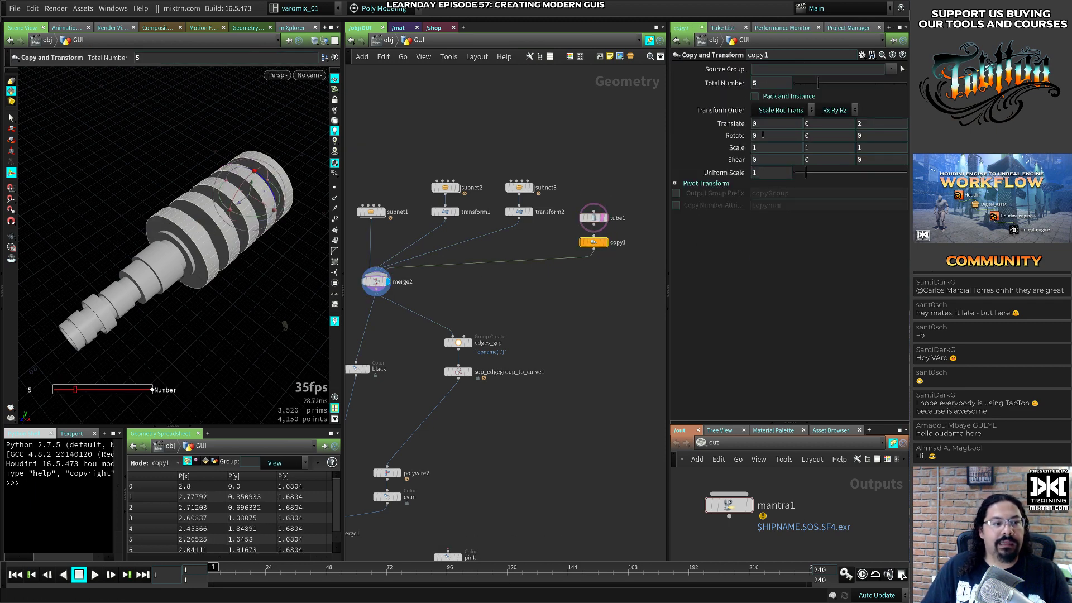
Reduce the tube copies to 3 and widen their Z spacing to slightly more than 4.9
drag(818, 83, 804, 82)
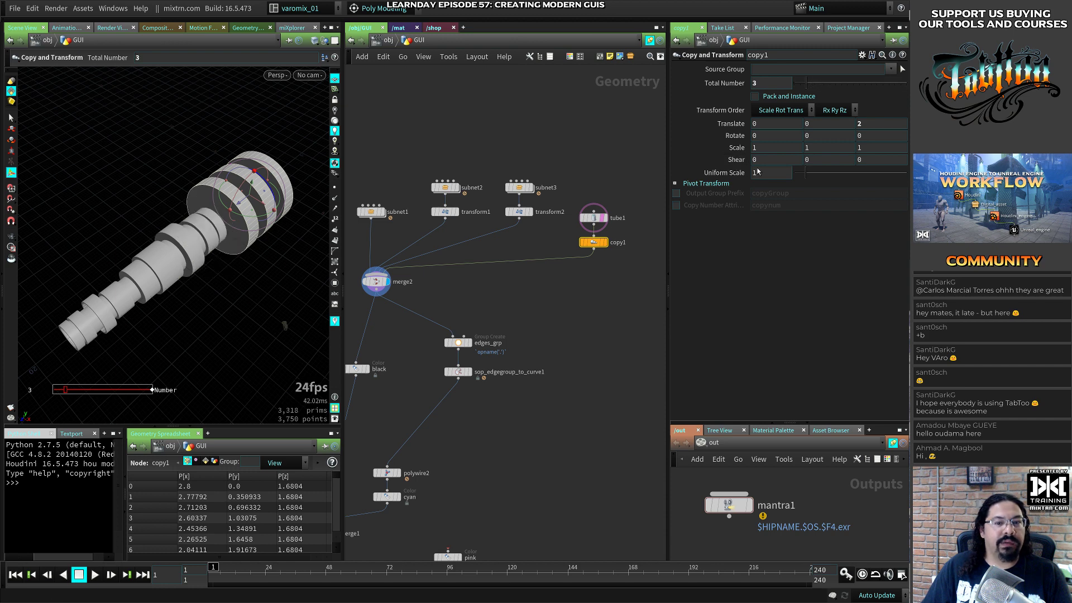
middle_drag(868, 123, 916, 123)
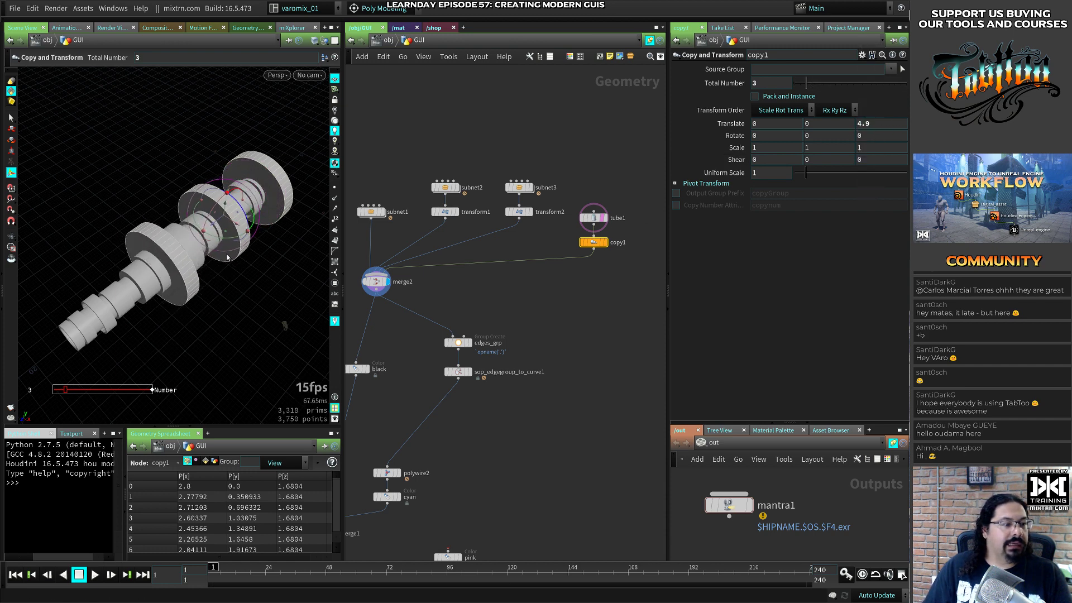
mouse_move(218, 223)
mouse_down()
mouse_move(187, 248)
mouse_move(207, 231)
mouse_up()
Set tube1's radius scale to 2
click(603, 218)
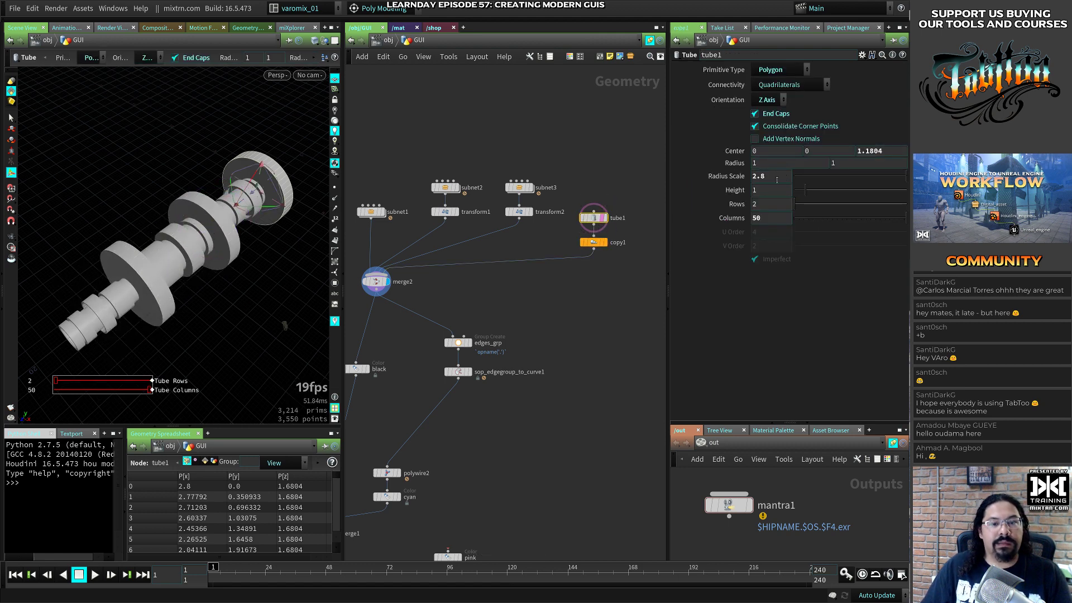
drag(776, 180, 684, 169)
text(2)
key(Return)
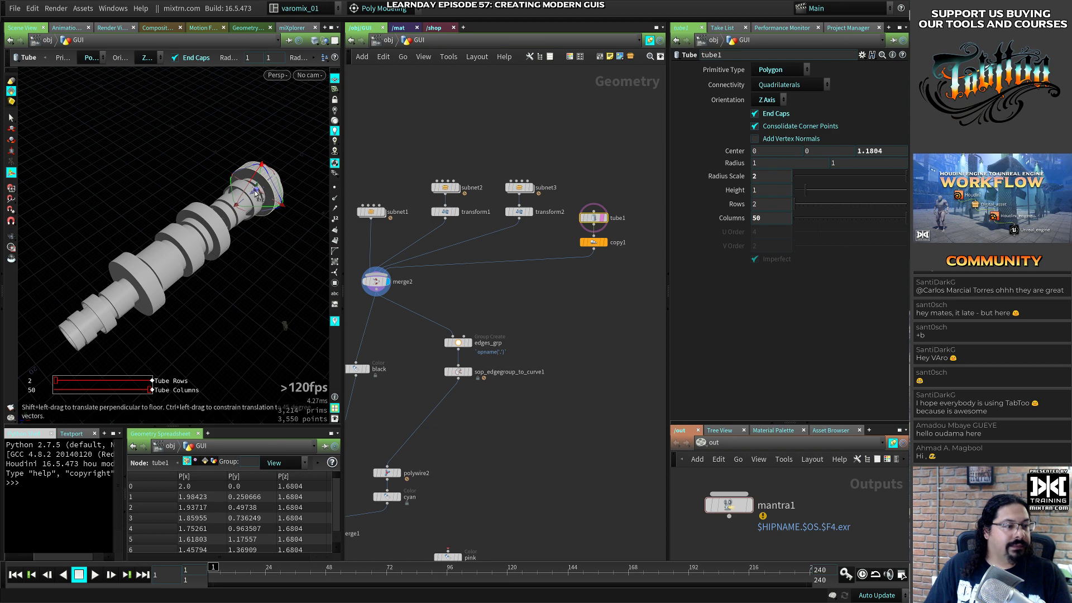
Move tube1 along Z to a centre of about 2.88 and save the scene
drag(256, 193, 237, 204)
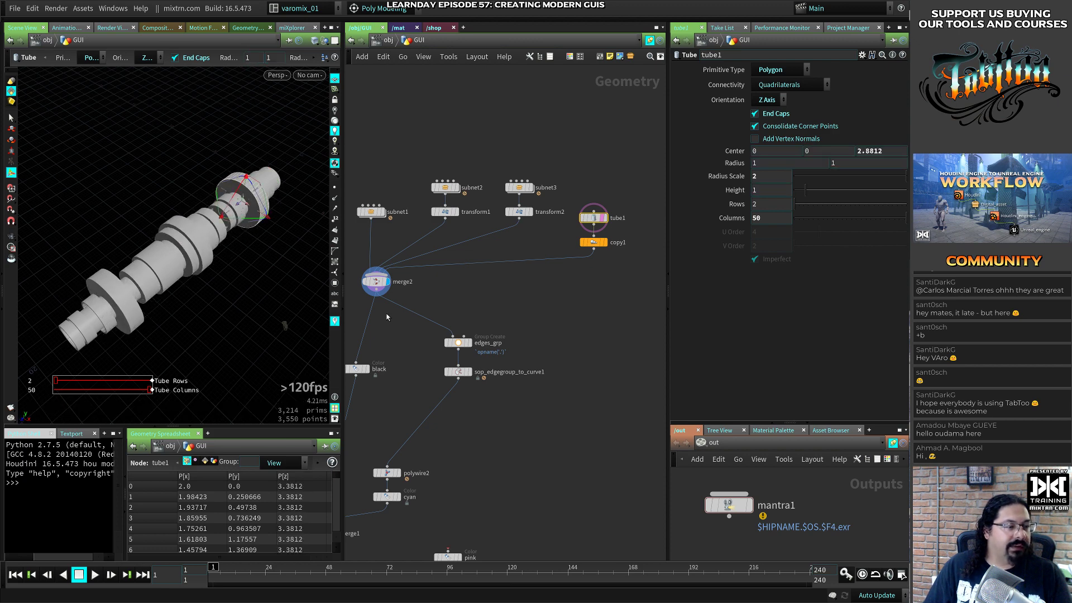
click(562, 312)
mouse_move(142, 245)
alt+mouse_down()
mouse_move(148, 232)
mouse_move(189, 246)
mouse_move(150, 233)
alt+mouse_up()
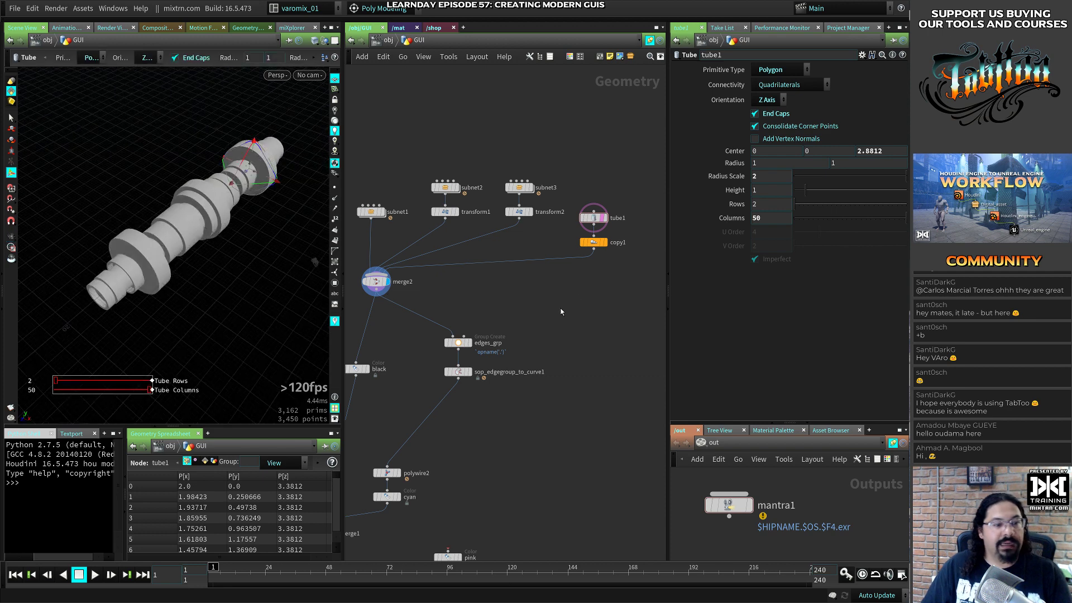
key(ctrl+s)
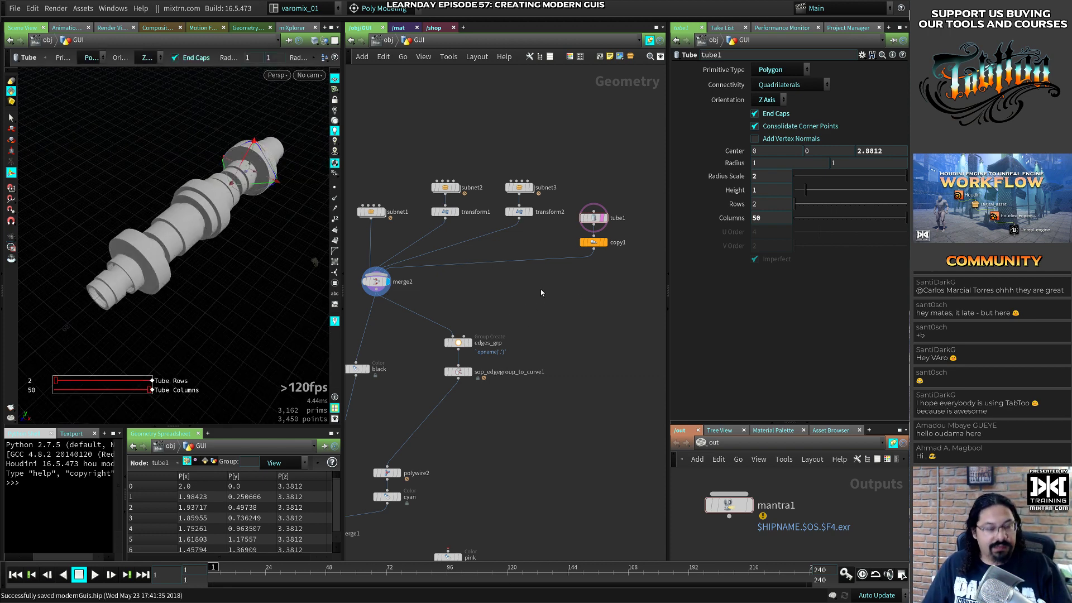
Check the VEGAS virtual interface reference image in the browser and return to Houdini
middle_drag(609, 287, 553, 282)
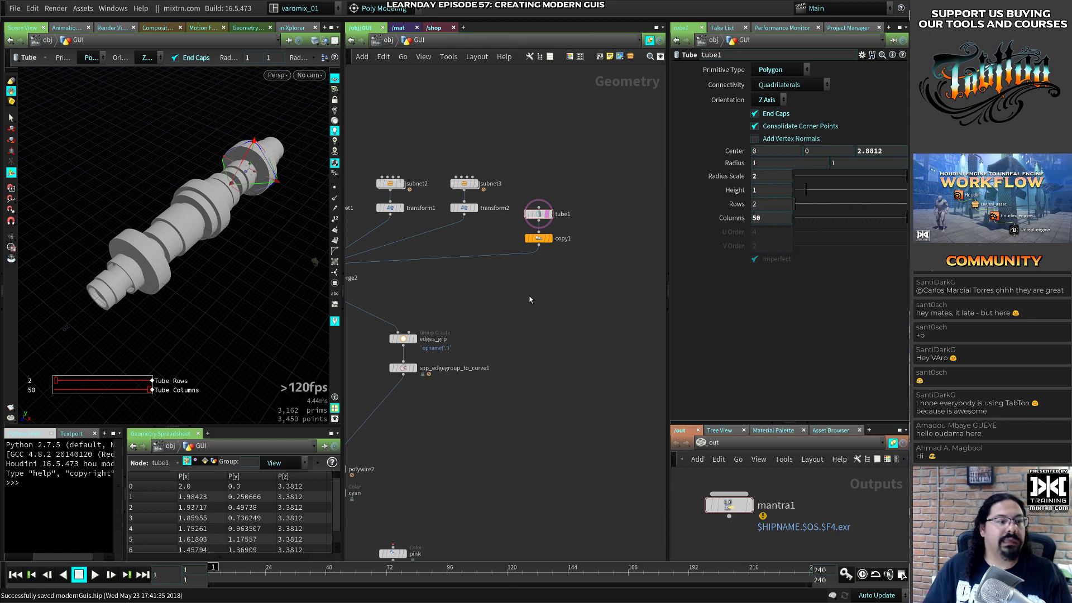
key(alt+Tab)
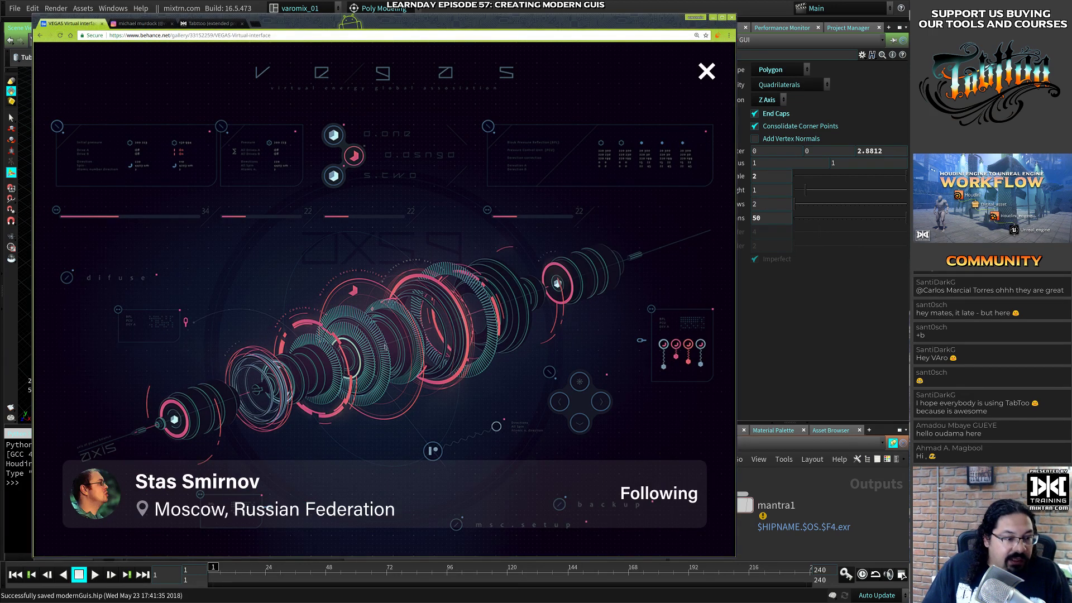
key(alt+Tab)
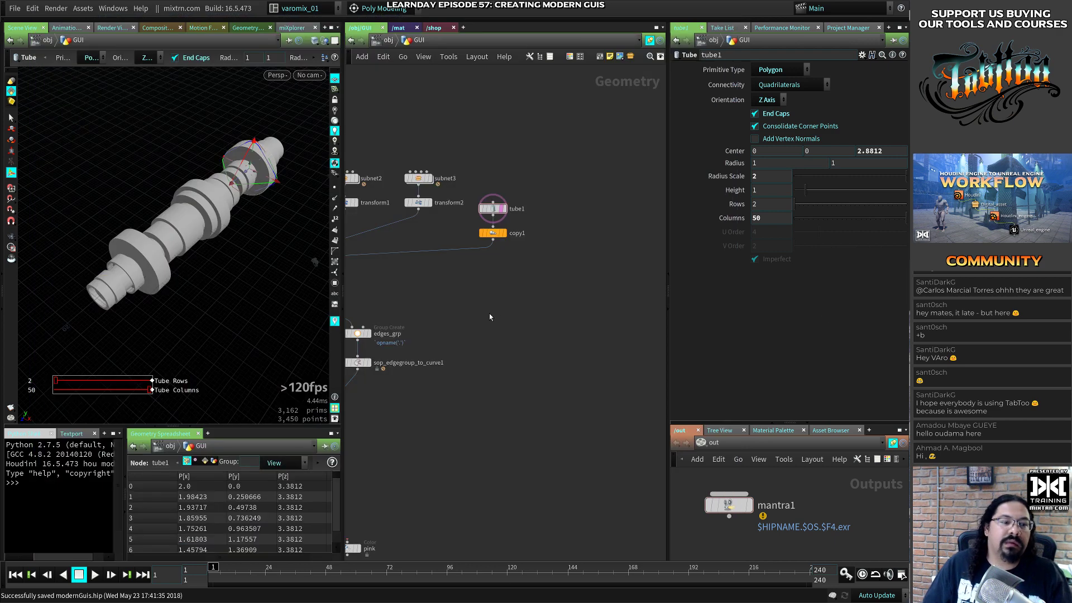
Add a Circle node near copy1 and set its uniform scale to about 3.31
middle_drag(489, 313, 596, 211)
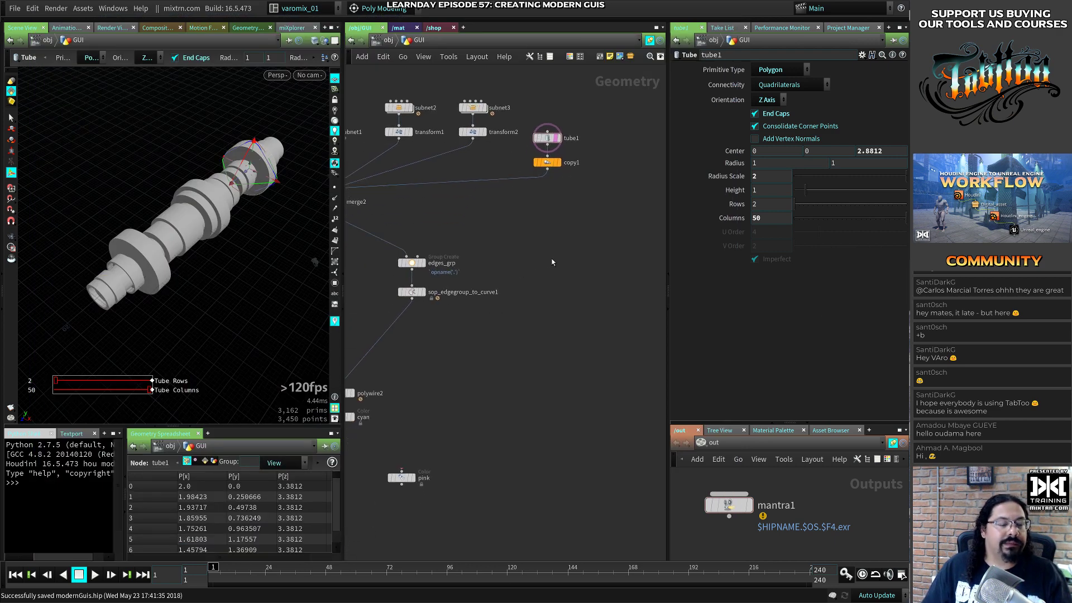
key(Tab)
text(cir)
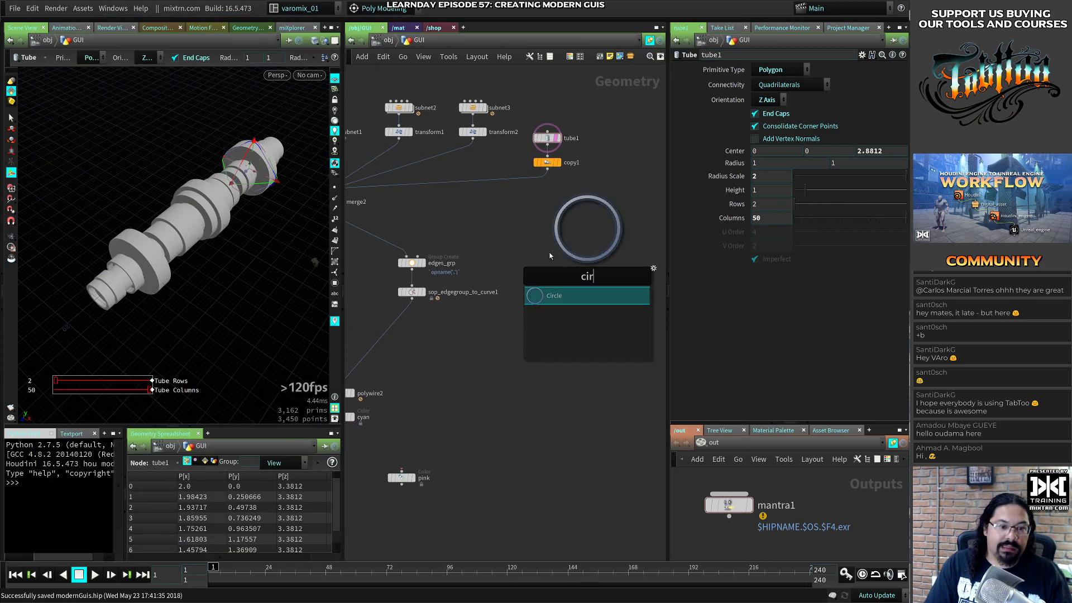
key(Return)
click(572, 222)
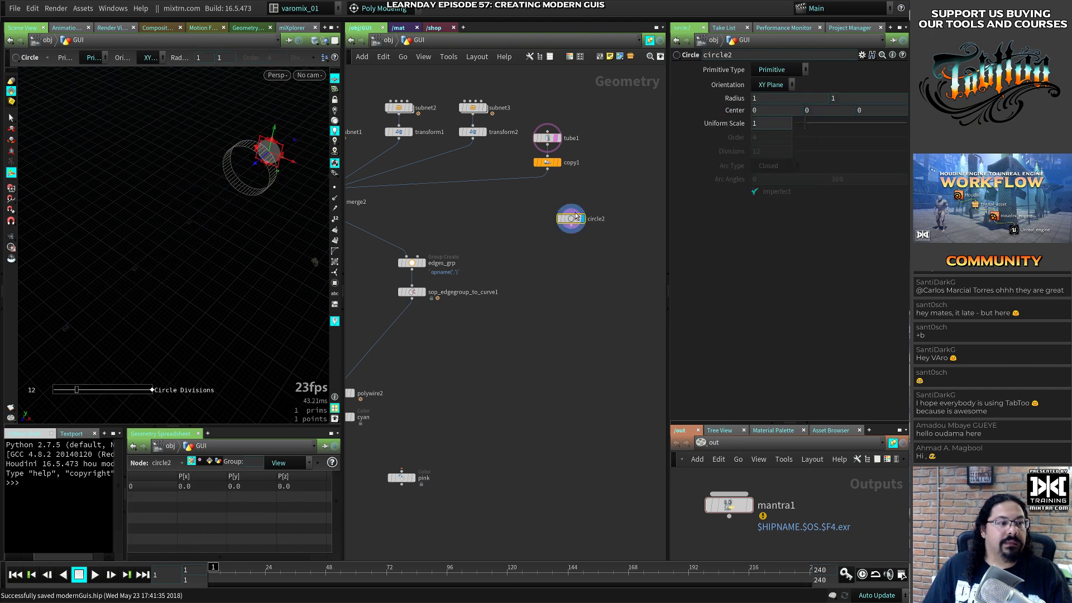
drag(805, 123, 831, 124)
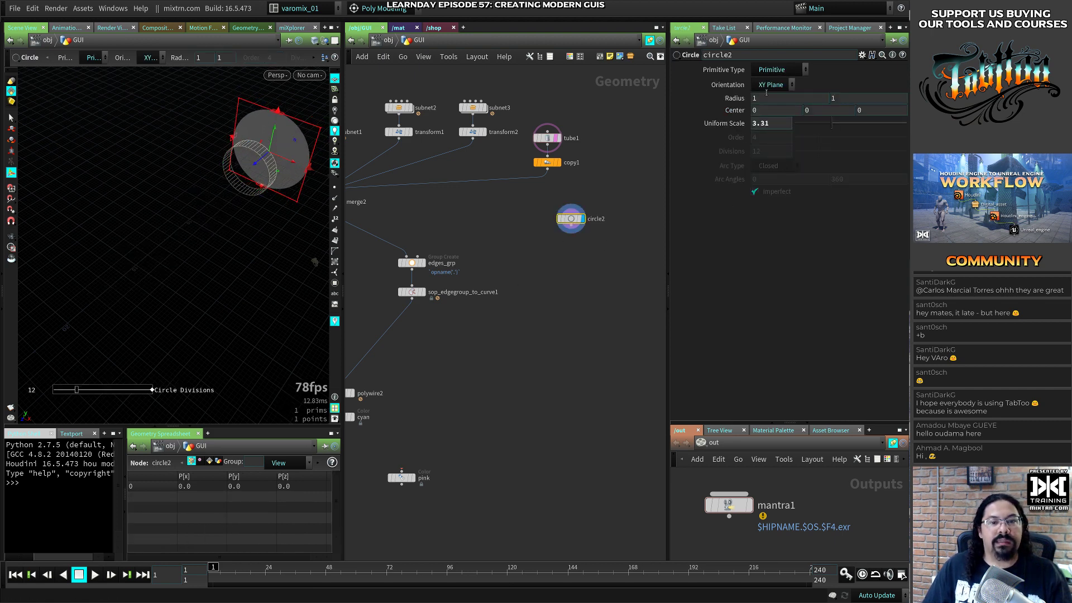
Change circle2's primitive type to Polygon and set its divisions to 100
click(772, 70)
click(770, 81)
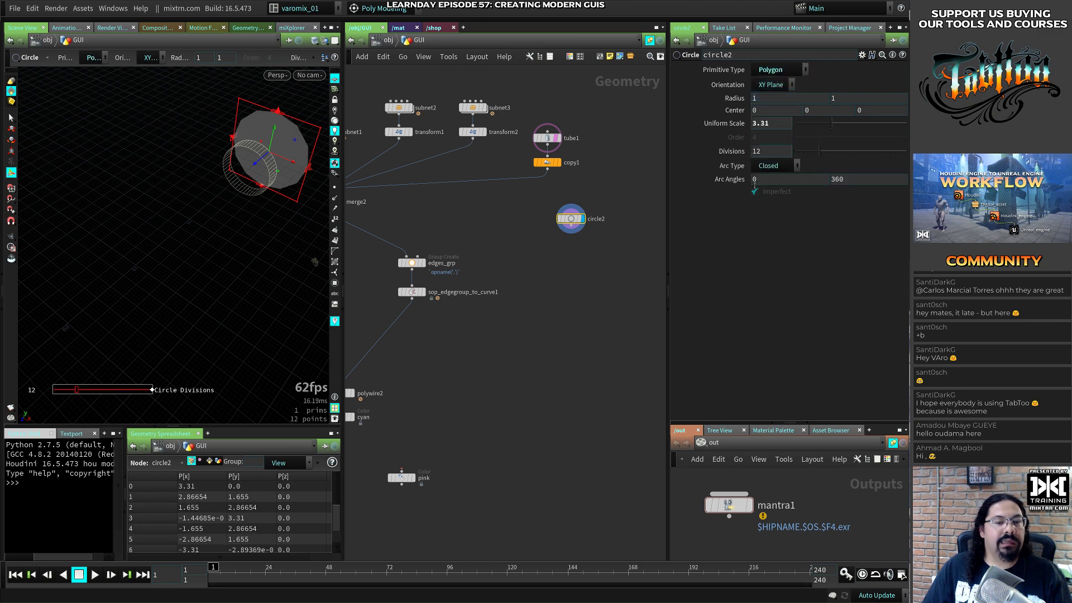
drag(826, 151, 908, 152)
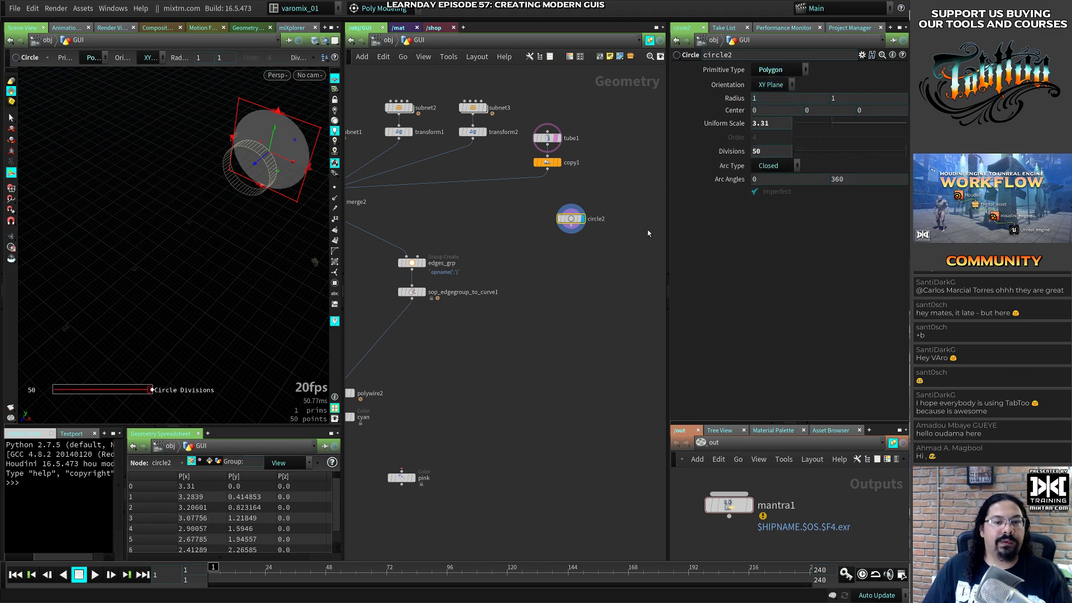
middle_drag(523, 264, 489, 275)
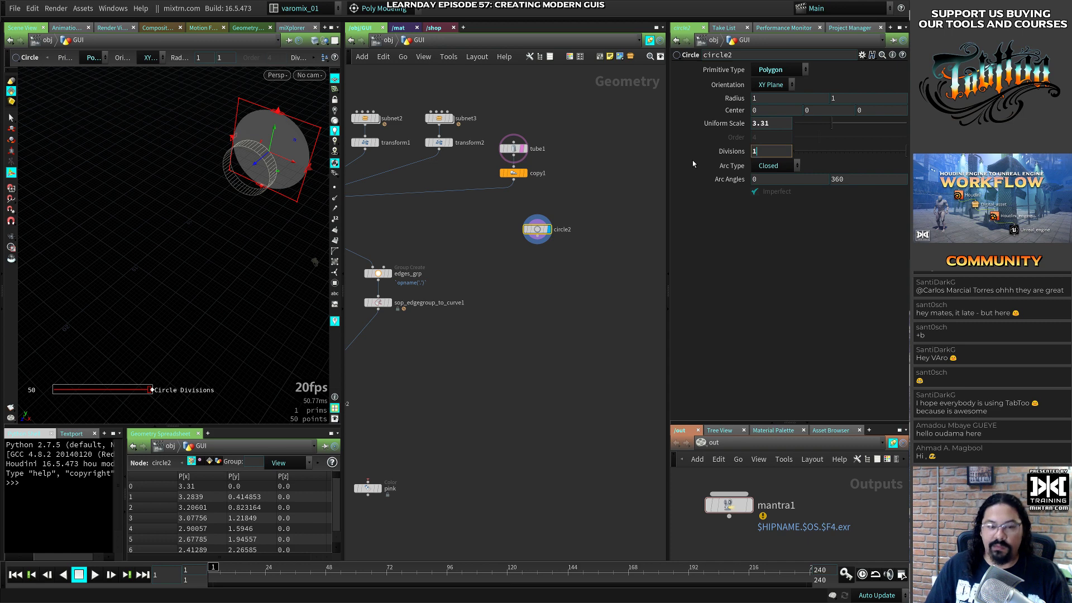
key(Return)
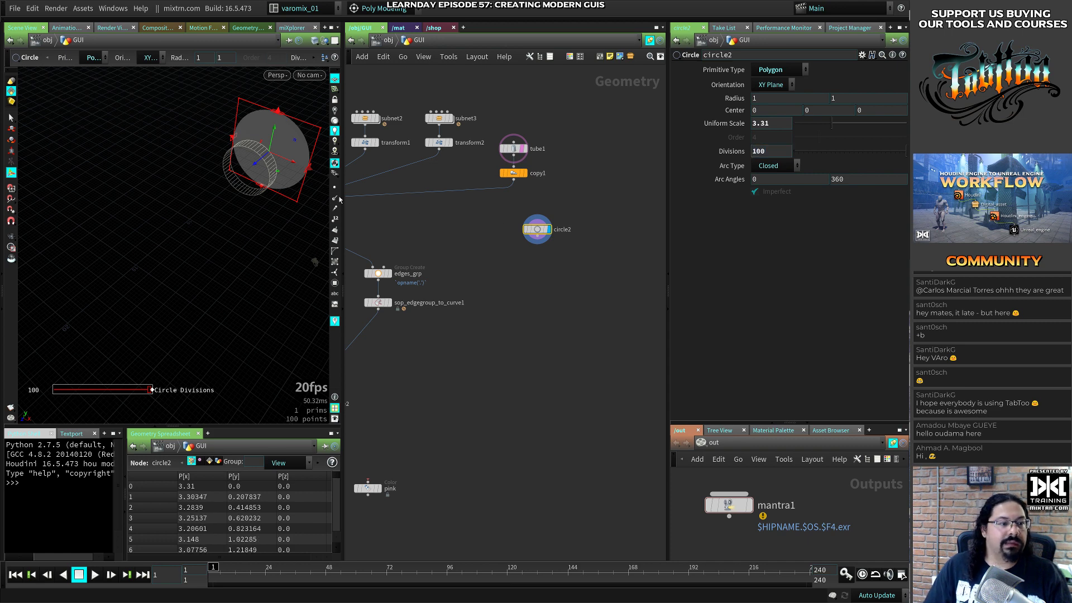
Turn off tube1's template display, show point markers in the viewport and frame the circle
scroll(199, 266, up, 5)
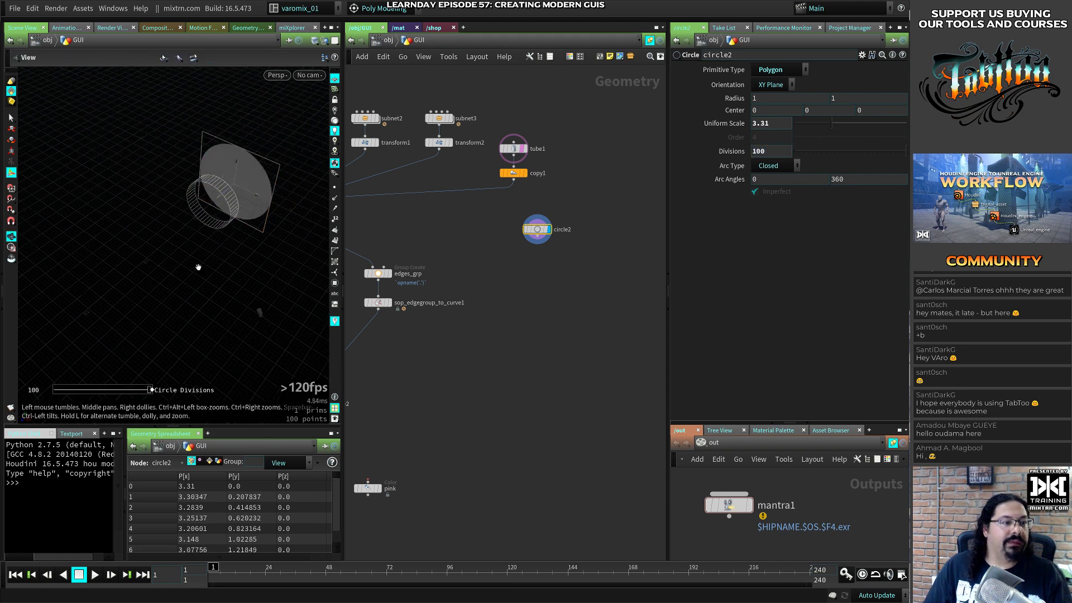
click(548, 233)
alt+middle_drag(218, 249, 193, 273)
alt+right_drag(192, 274, 290, 236)
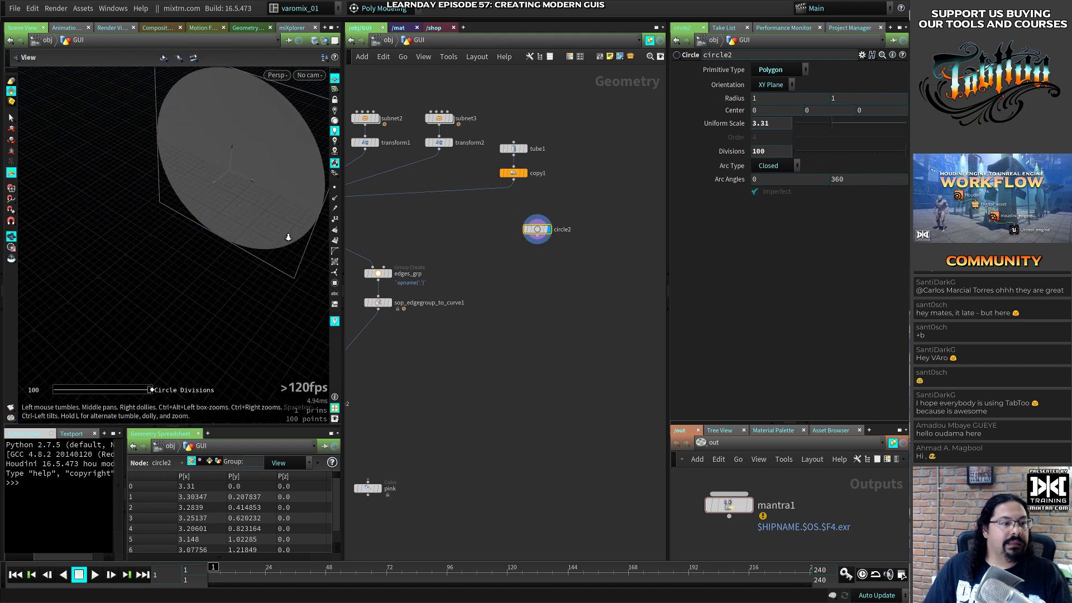
click(333, 189)
alt+middle_drag(219, 244, 194, 270)
alt+drag(194, 270, 227, 263)
key(space+g)
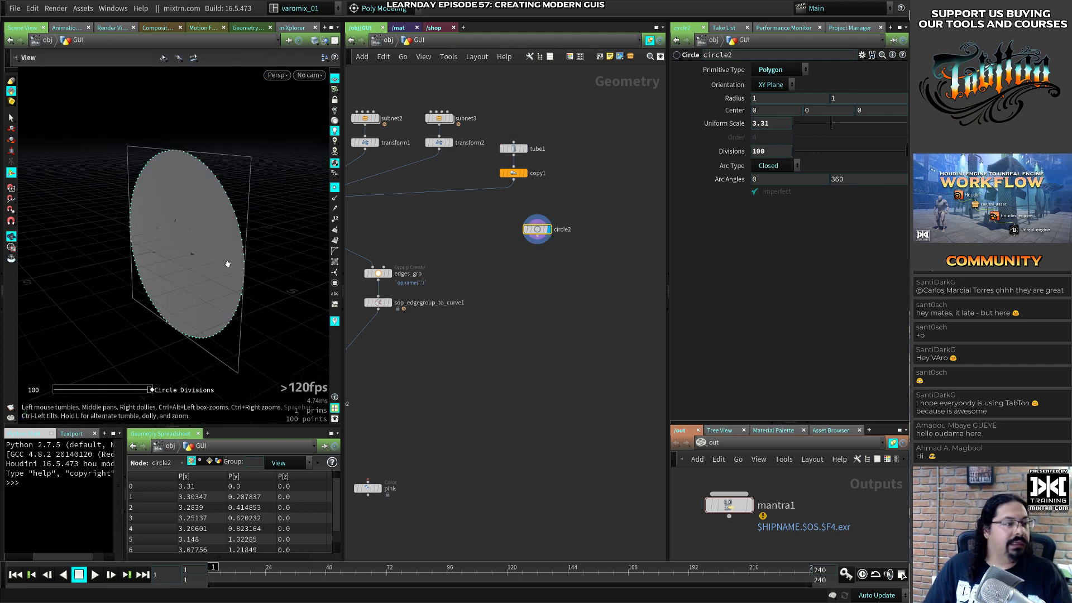
Move circle2 to a clear area of the network and place a Copy to Points node below it
drag(541, 230, 623, 258)
middle_drag(588, 282, 456, 269)
drag(486, 245, 581, 230)
key(Tab)
text(cop)
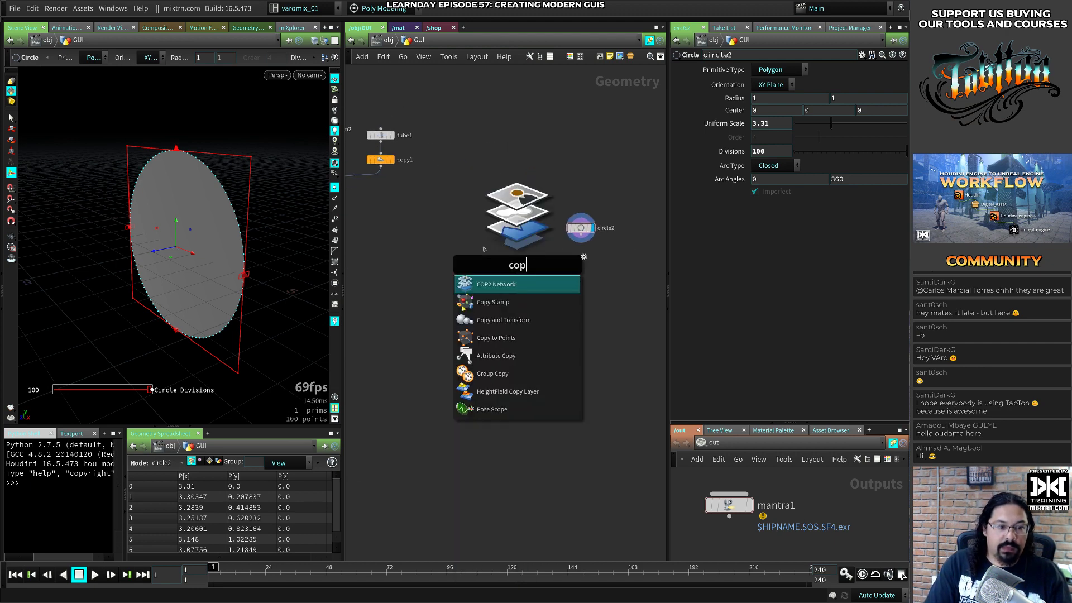
key(Down)
key(Down)
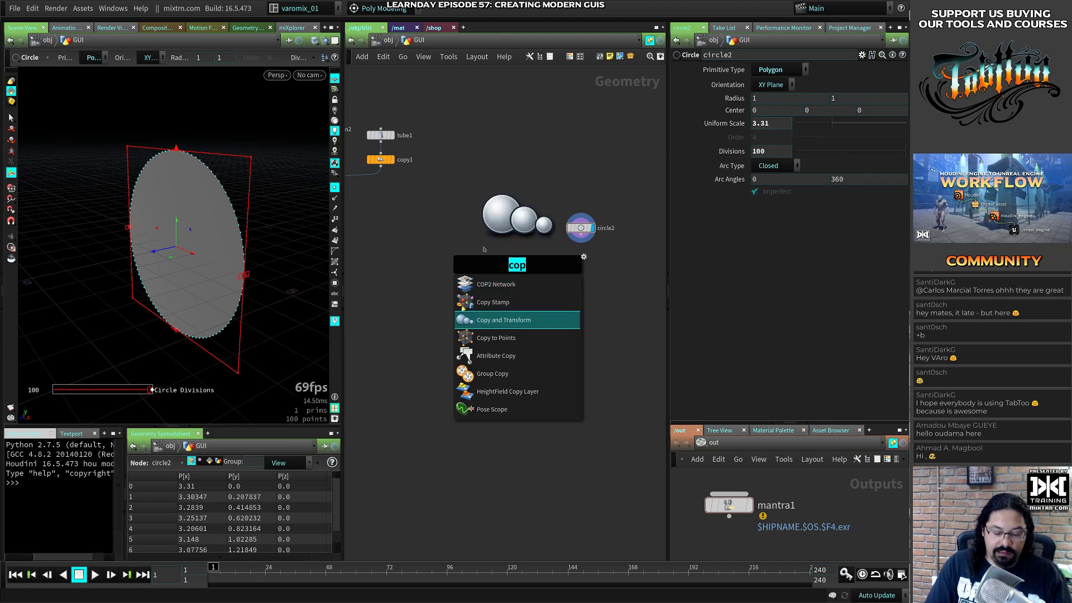
text(cp)
key(Down)
key(Down)
key(Return)
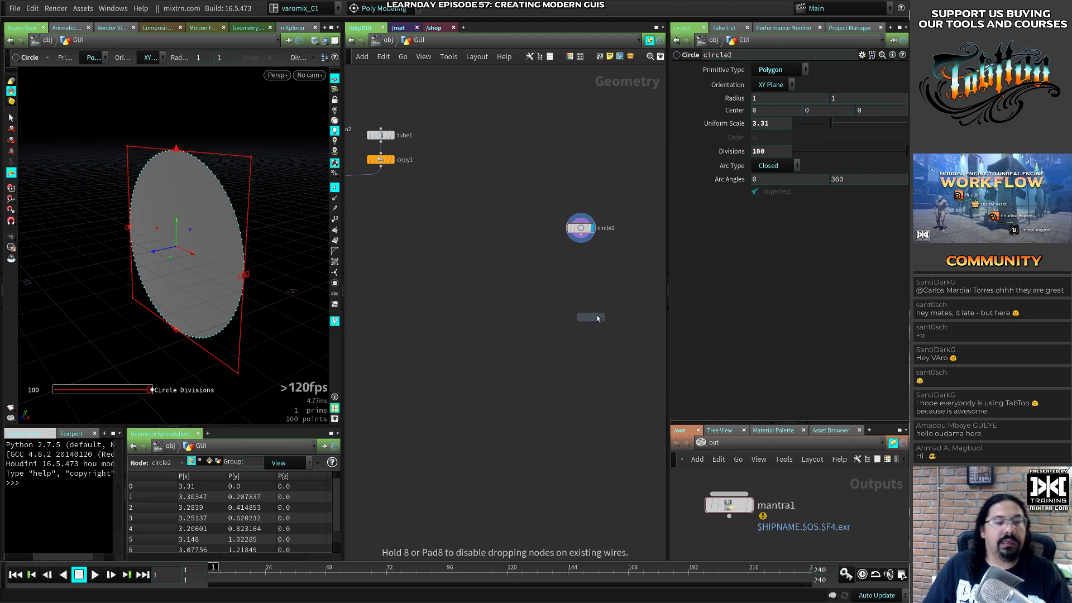
click(552, 273)
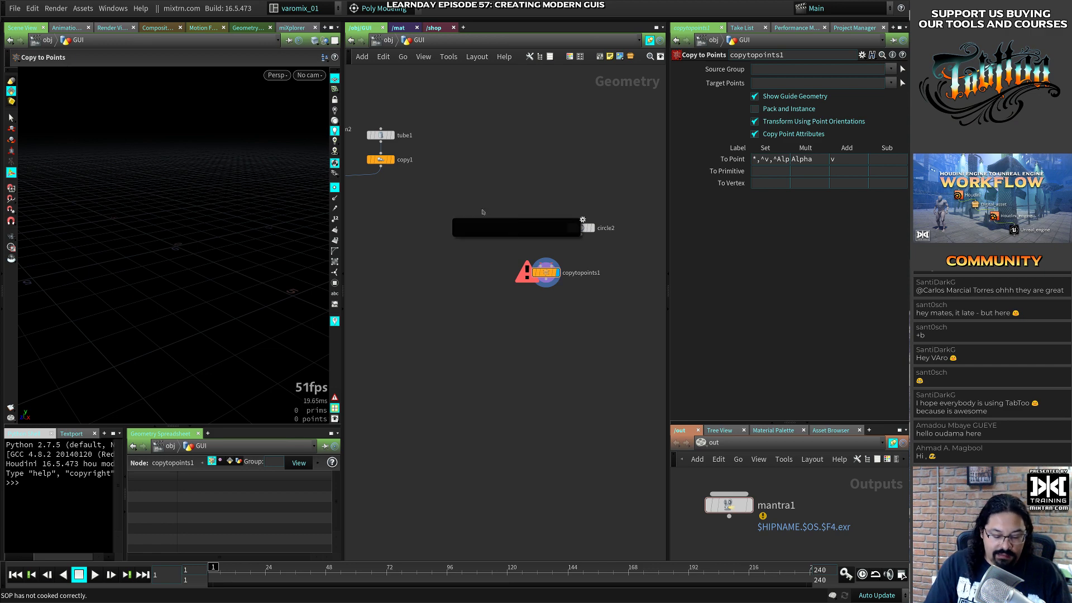
Add a Box node beside circle2 and append a Transform node to it
text(box)
key(Return)
click(482, 211)
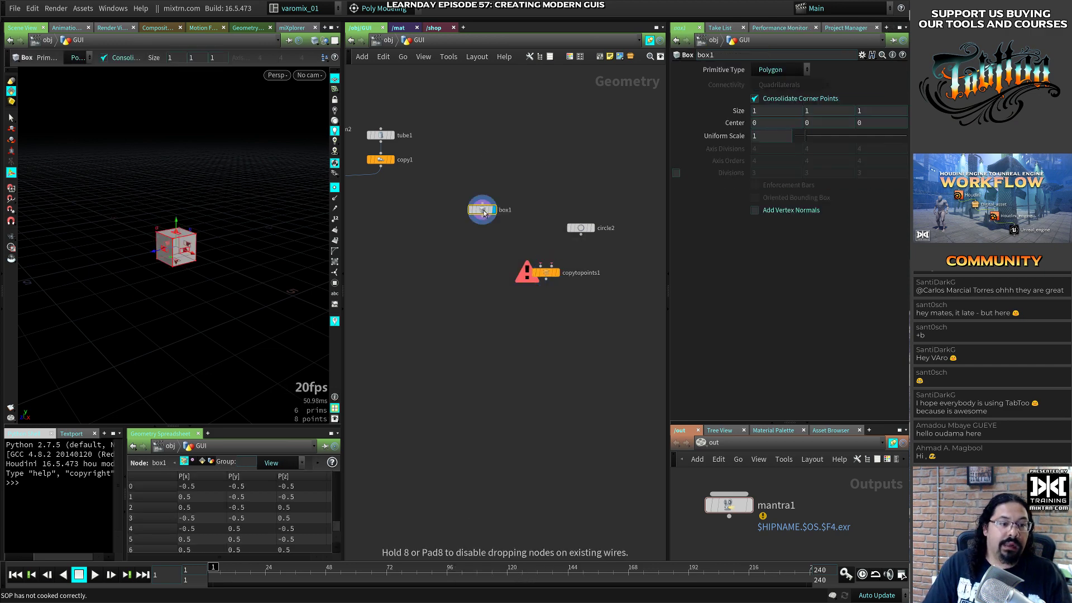
key(Tab)
text(trn)
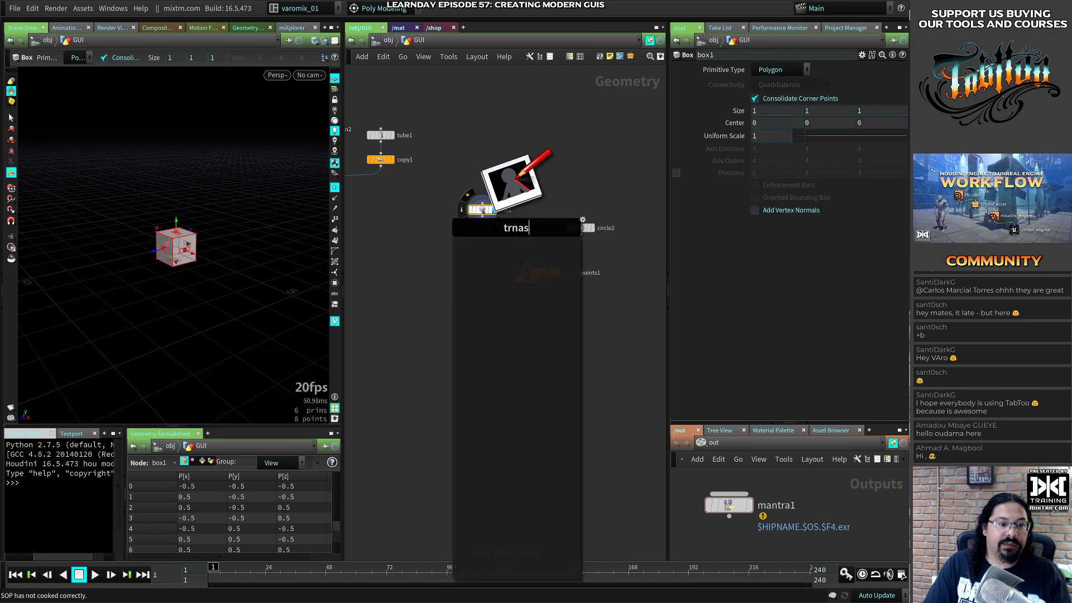
key(BackSpace)
text(ans)
key(Return)
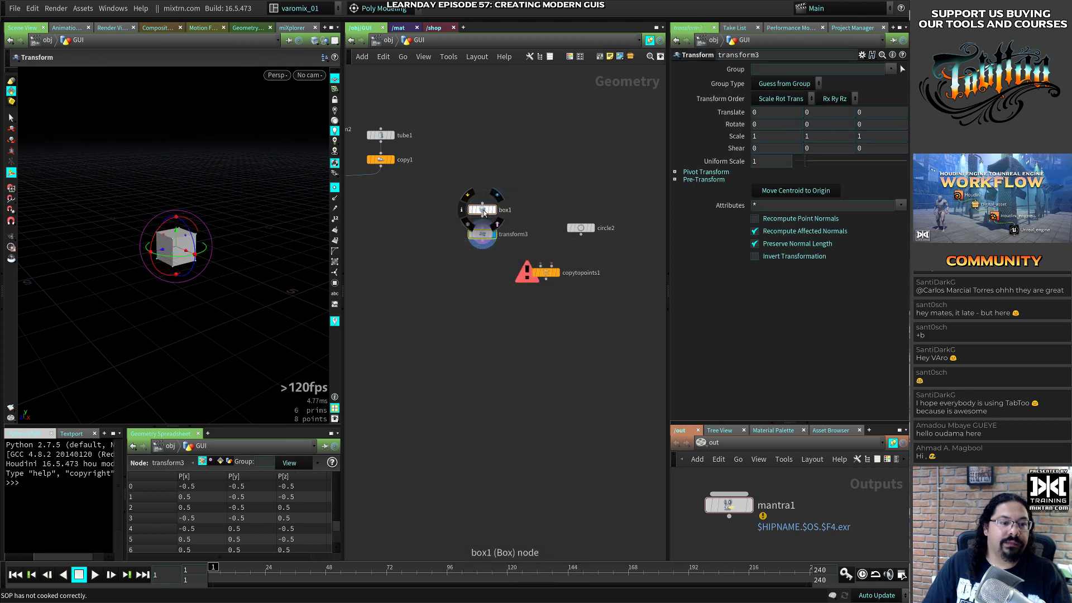
Wire transform3 as the source and circle2 as the target points of copytopoints1, and display the copied boxes
drag(478, 250, 552, 266)
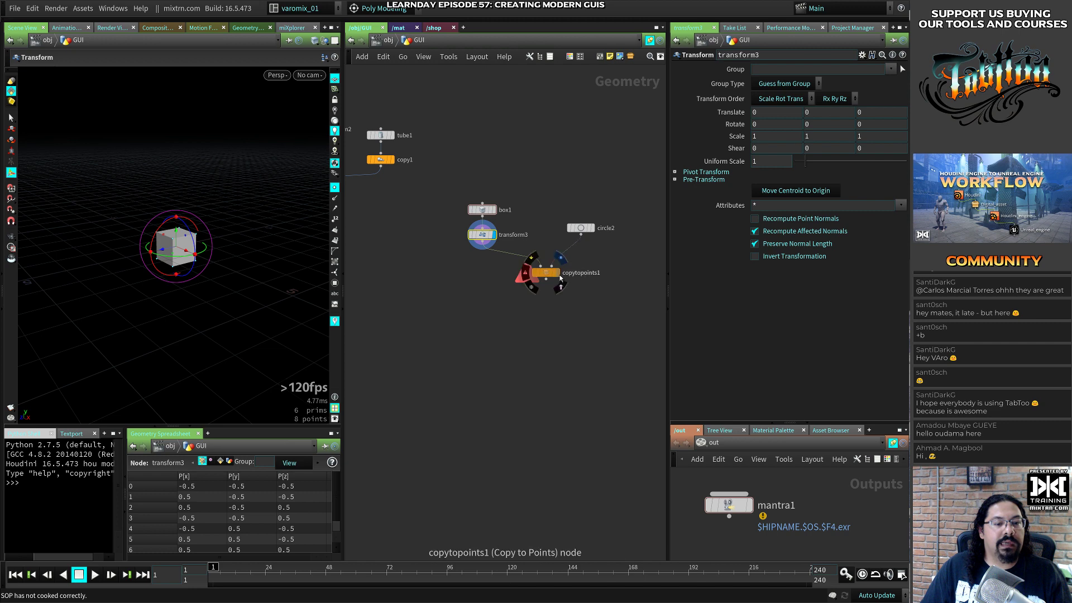
click(545, 272)
drag(235, 284, 122, 266)
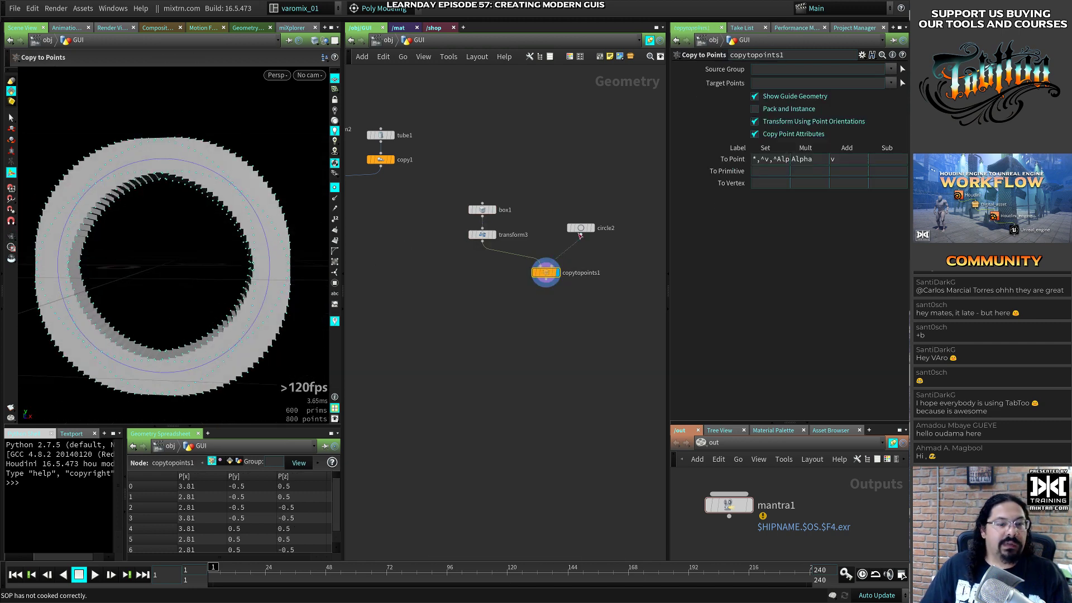
drag(580, 229, 577, 197)
Set box1's uniform scale to 0.2
click(482, 210)
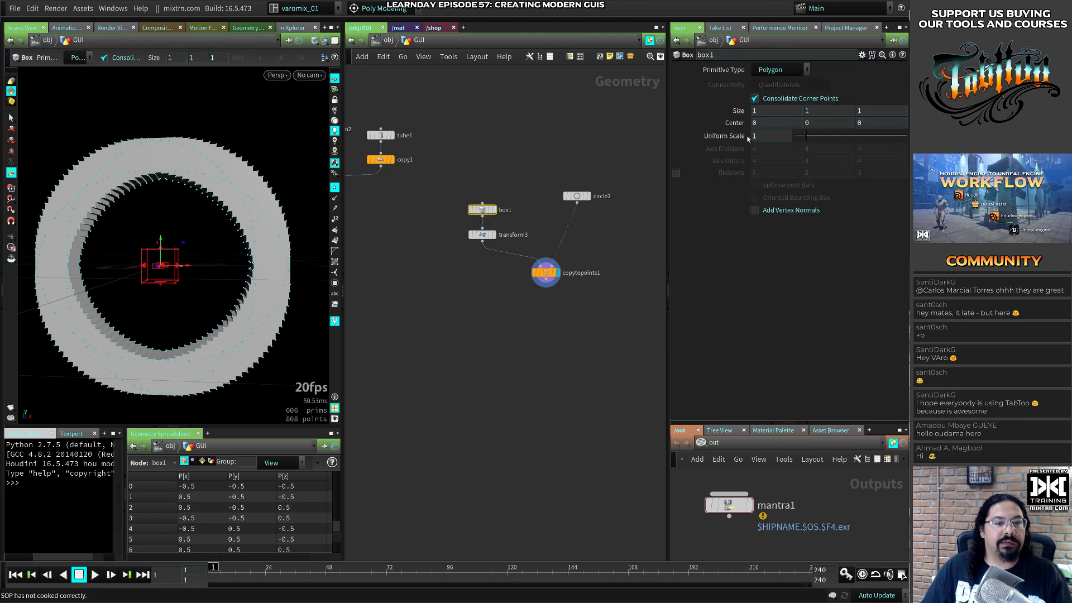
drag(807, 137, 798, 138)
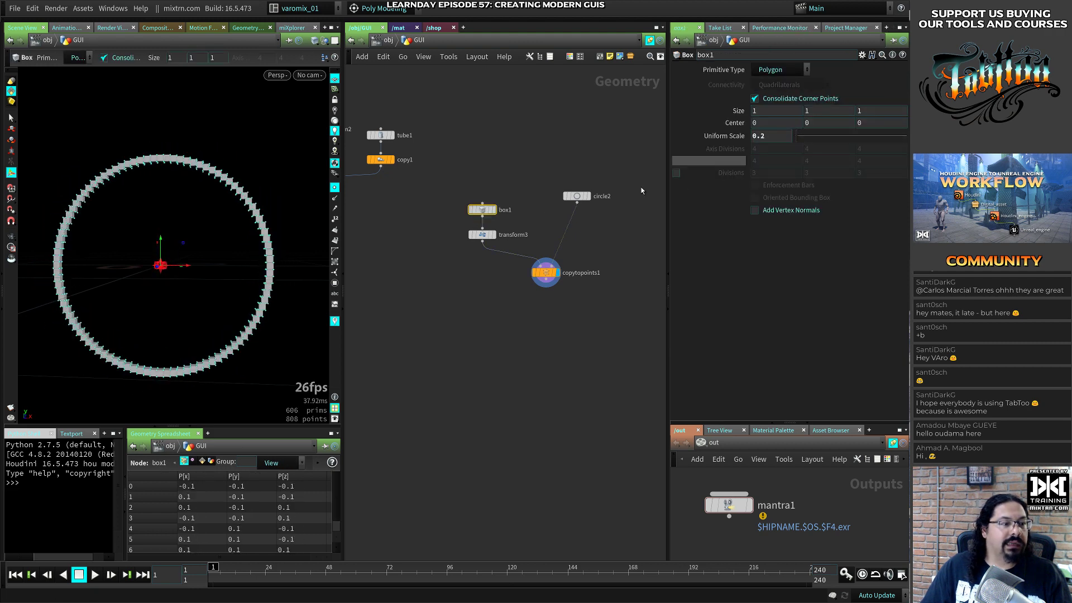
alt+right_drag(252, 229, 288, 225)
alt+drag(288, 225, 230, 251)
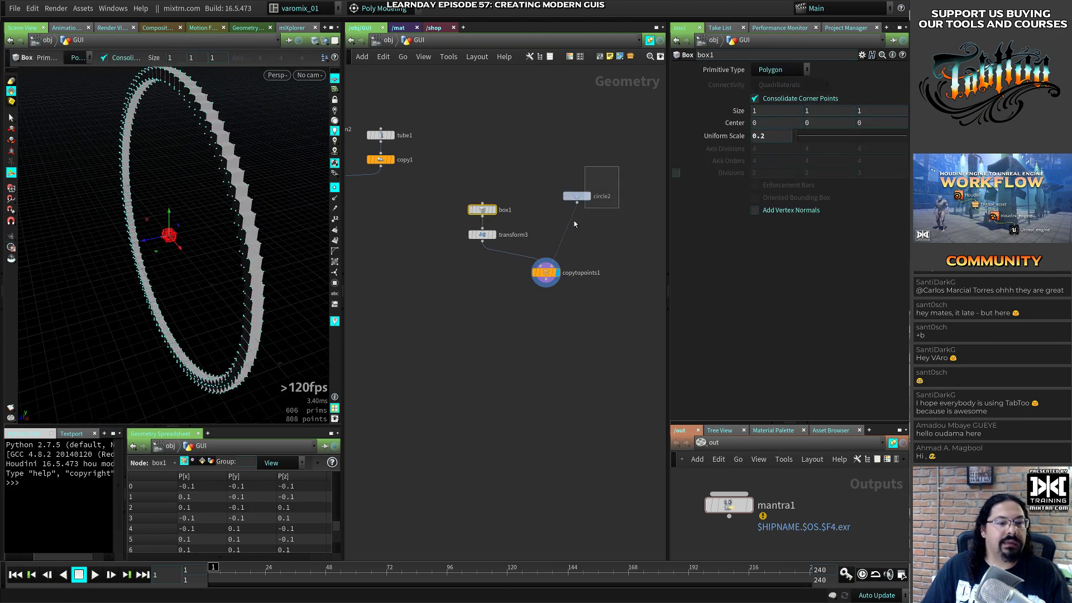
Insert a Normal node between circle2 and copytopoints1
click(577, 196)
key(Tab)
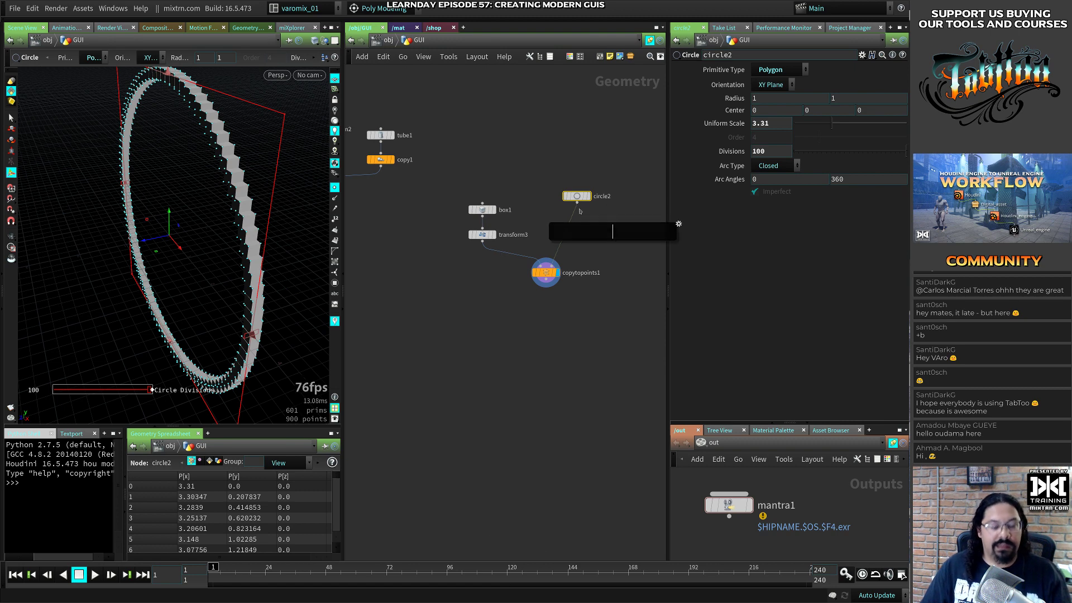
text(normal)
key(Return)
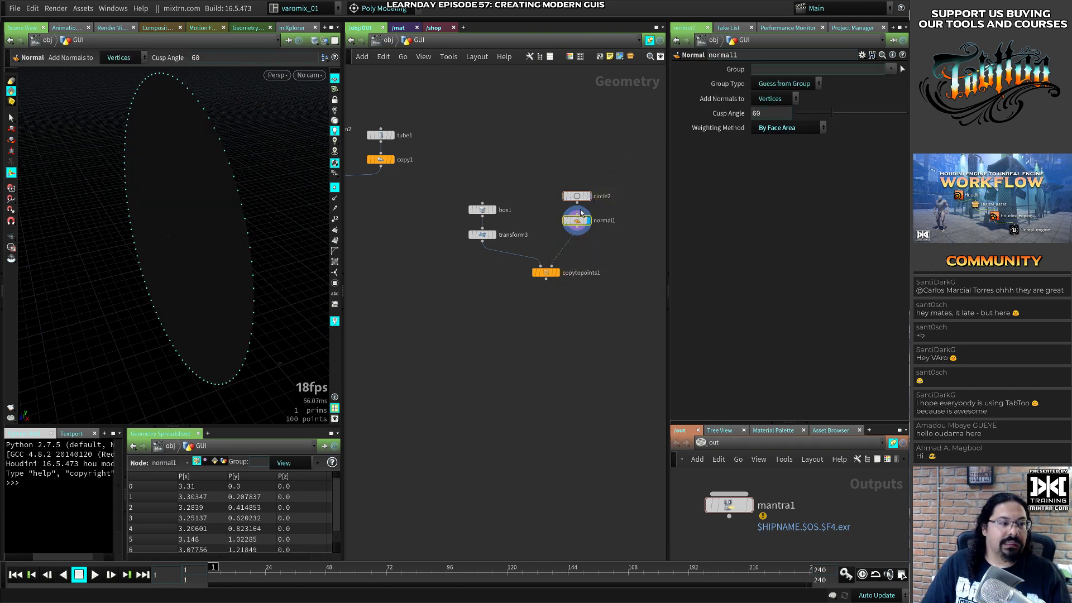
click(581, 243)
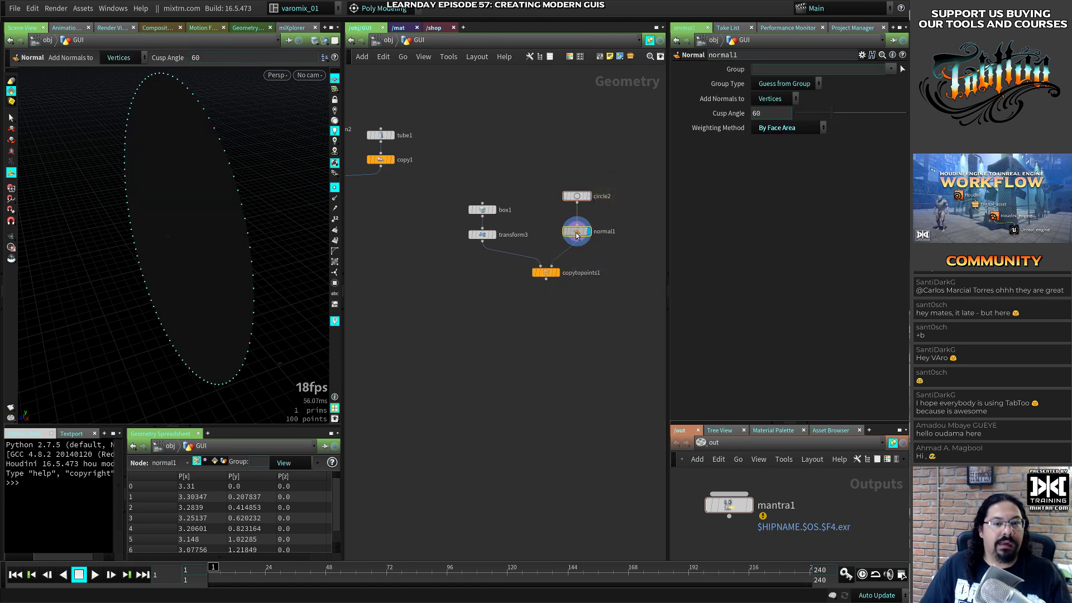
Set normal1 to add normals to Points and display copytopoints1
click(788, 100)
click(770, 114)
click(555, 273)
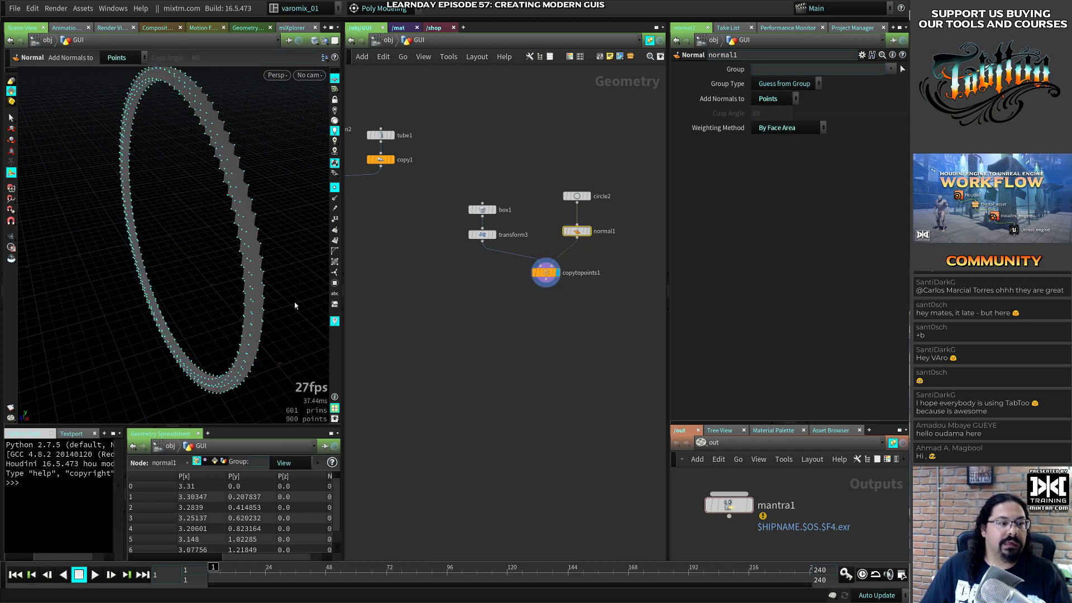
Display normal1 to check its normals, and insert a Facet node between circle2 and normal1
click(586, 231)
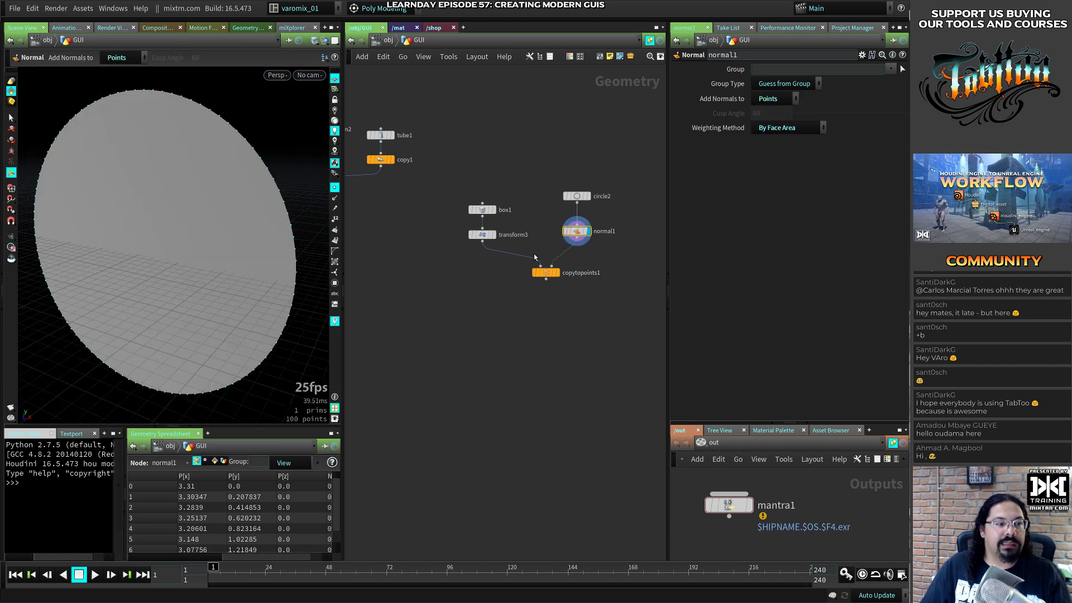
mouse_move(307, 244)
mouse_down()
mouse_move(199, 251)
mouse_move(322, 246)
mouse_up()
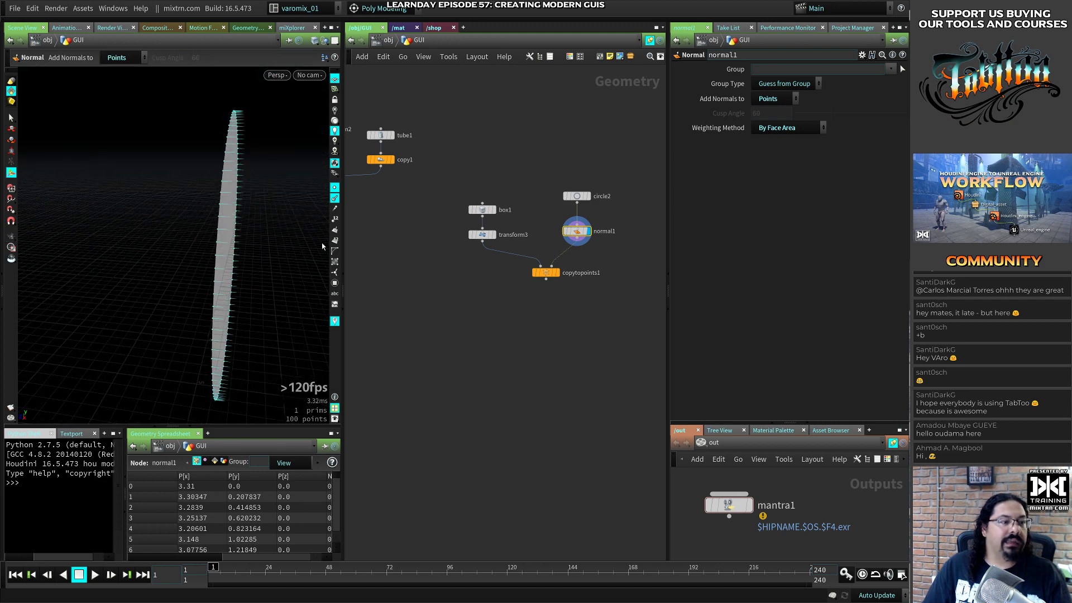
drag(576, 197, 579, 178)
click(579, 184)
key(Tab)
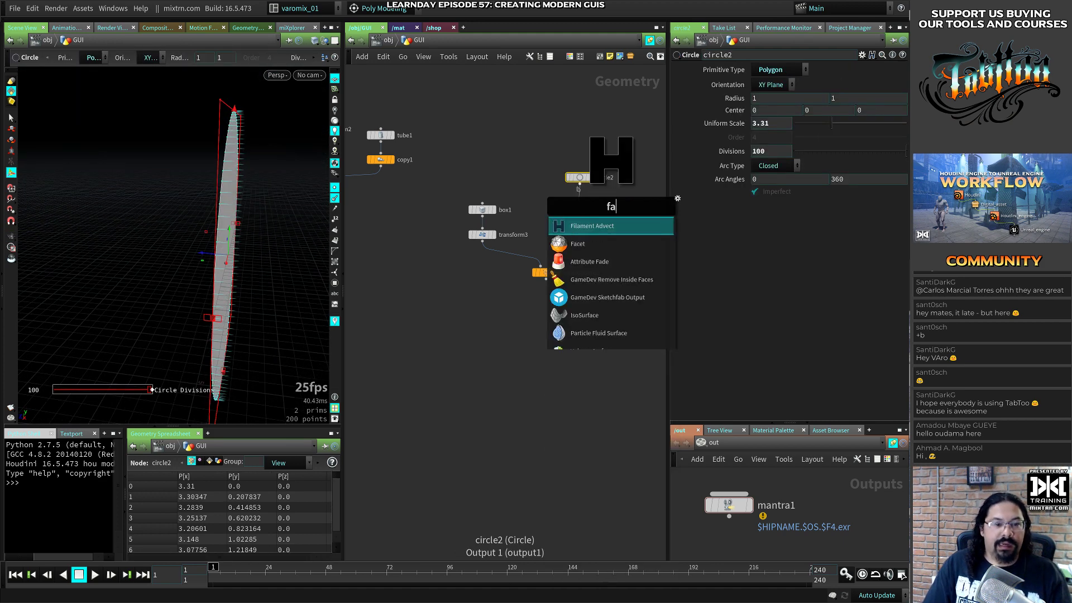
text(facet)
key(Return)
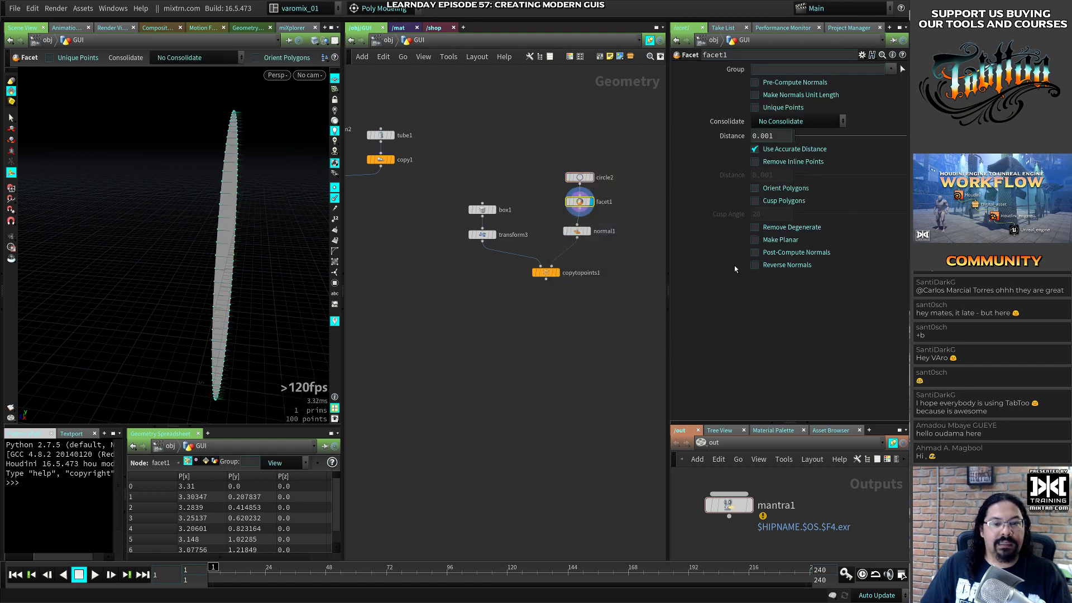
Try Post-Compute Normals and Remove Inline Points on facet1, and delete the node
click(754, 252)
key(Escape)
drag(240, 223, 249, 260)
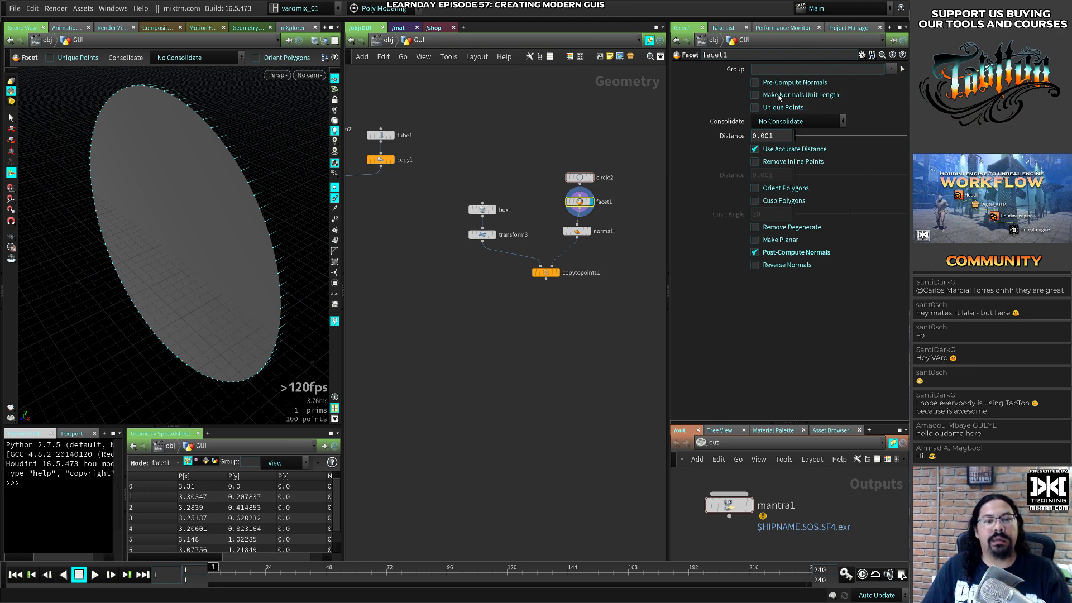
click(781, 256)
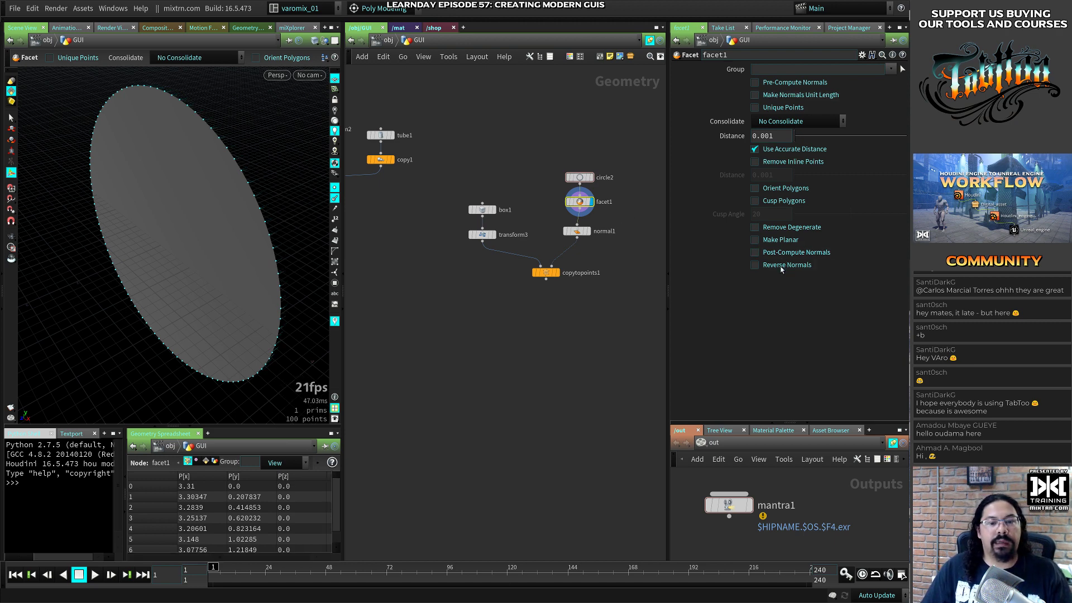
click(781, 254)
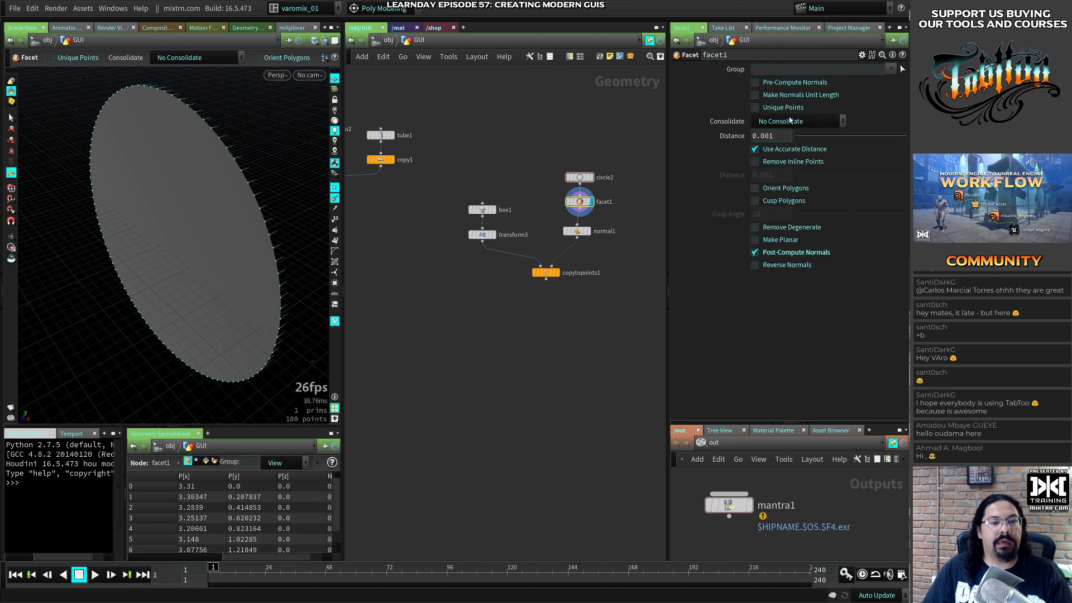
click(773, 163)
click(770, 163)
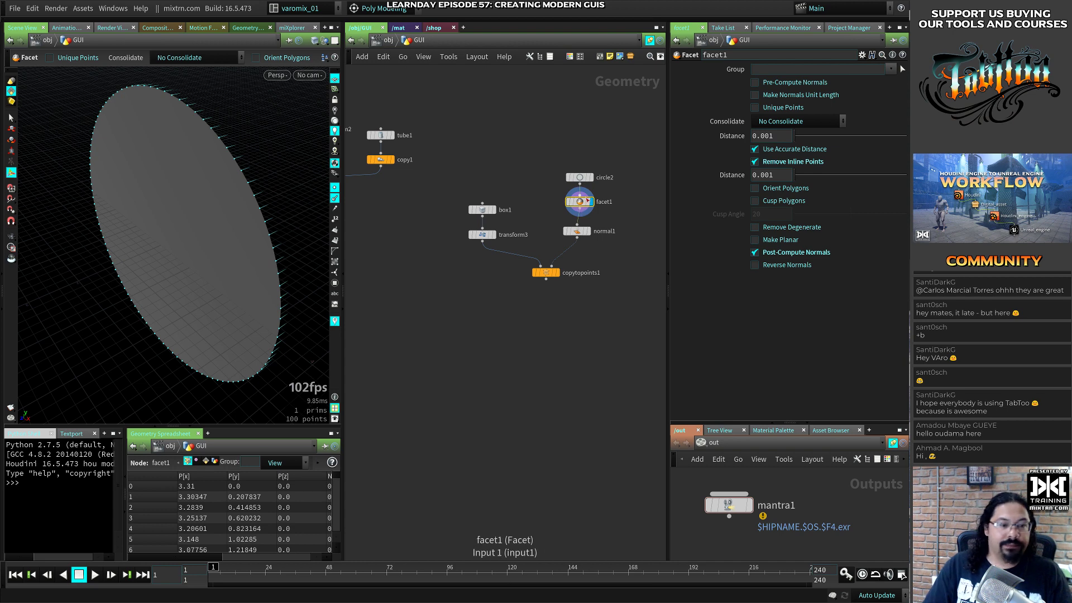
key(Delete)
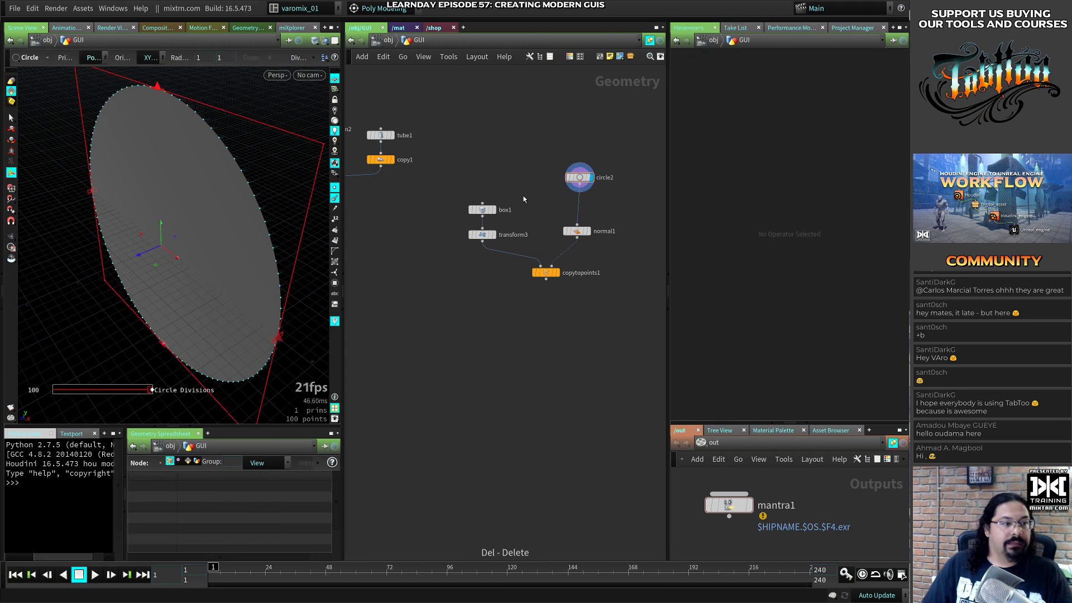
Insert a PolyFrame node between circle2 and normal1
click(578, 179)
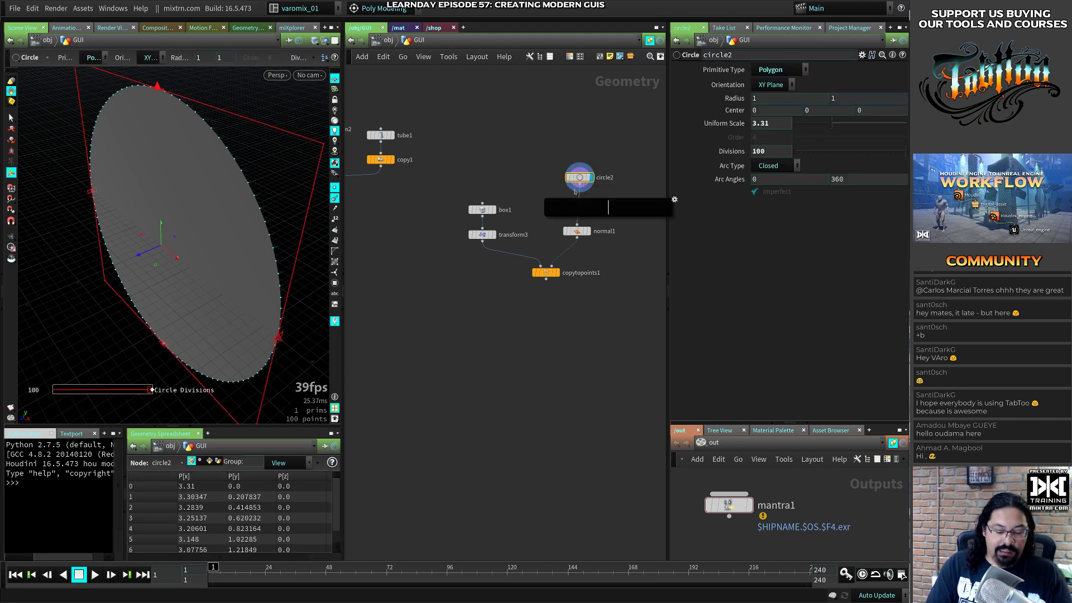
text(pf)
key(Down)
key(Down)
key(Down)
key(Down)
key(Down)
key(Return)
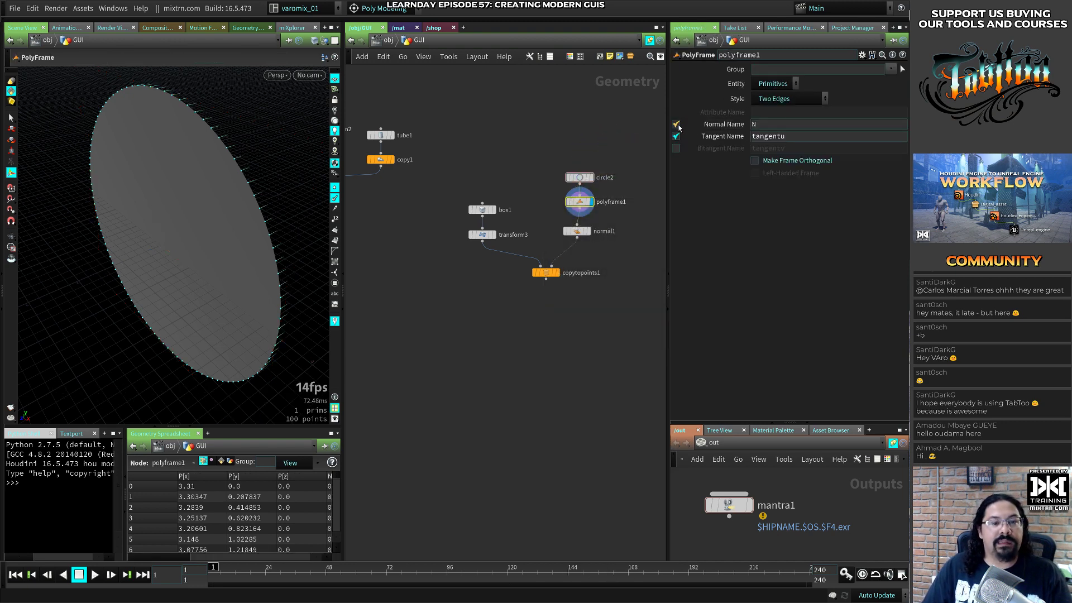
Set polyframe1's Tangent Name to N and disable its Normal Name output
double_click(780, 138)
text(N)
key(Return)
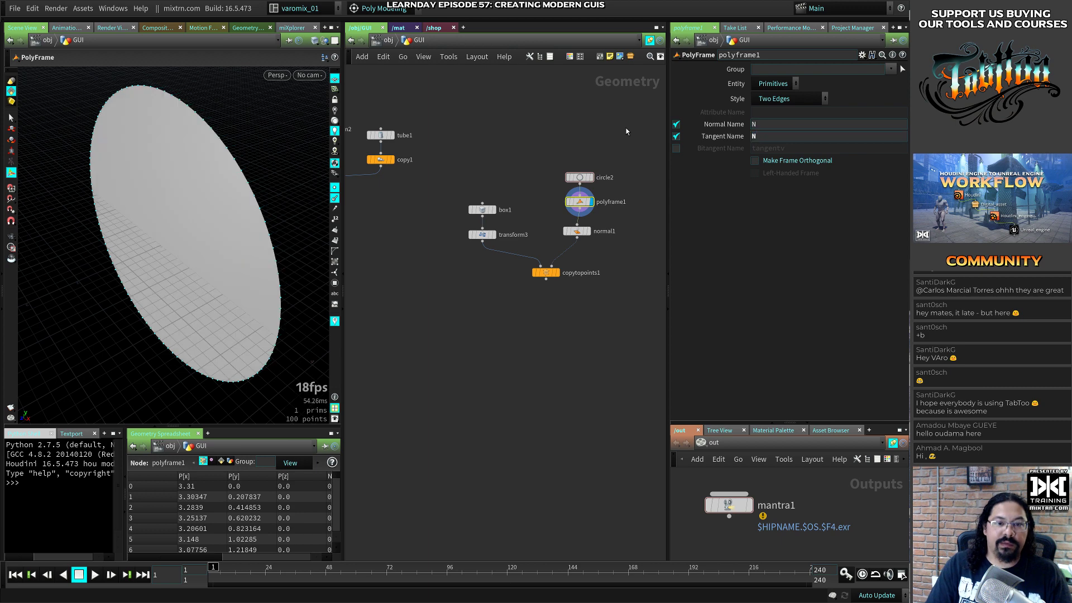
click(676, 124)
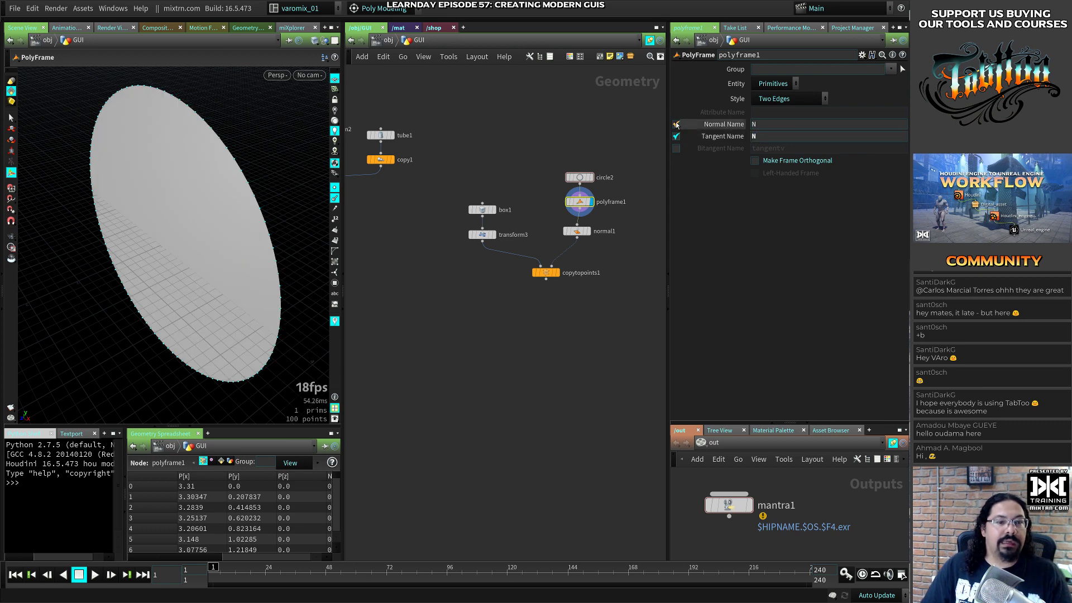
alt+drag(187, 234, 260, 232)
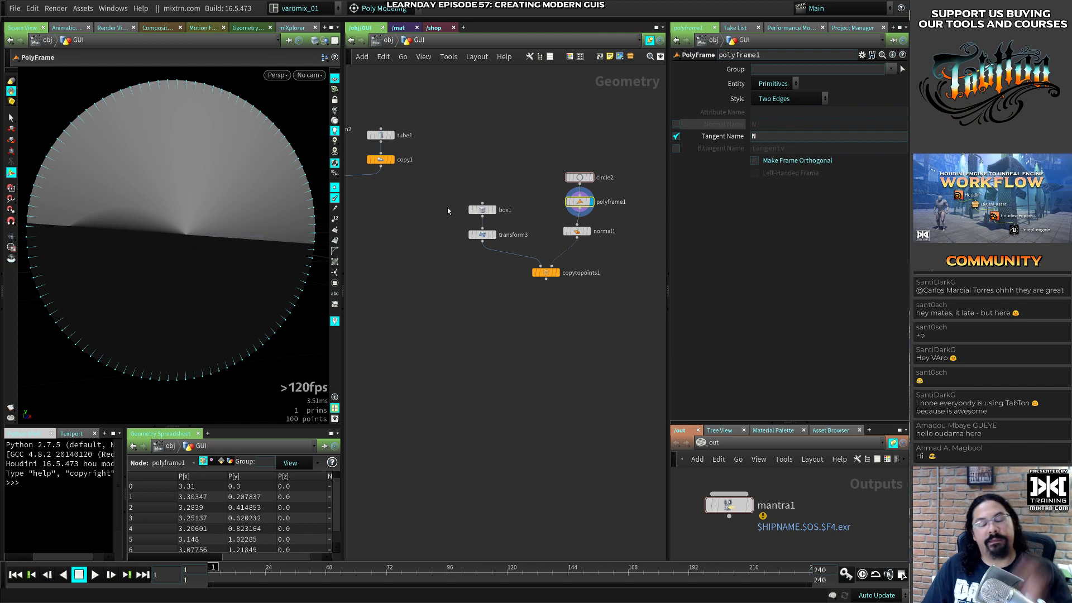
Try outputting the bitangent instead of the tangent on polyframe1, with Bitangent Name set to N
click(675, 136)
click(676, 147)
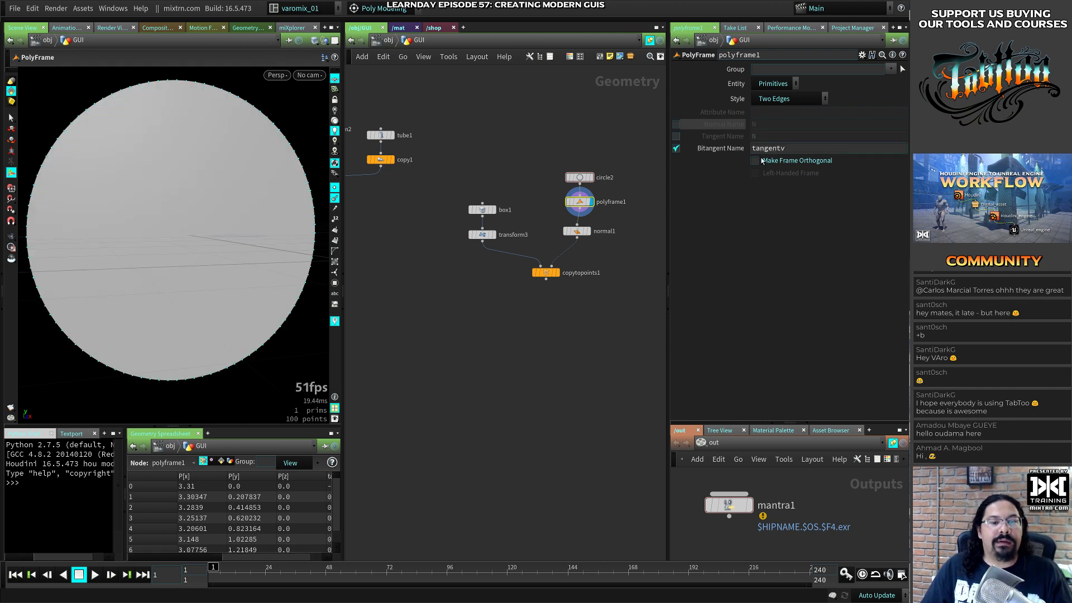
double_click(768, 148)
text(N)
key(Return)
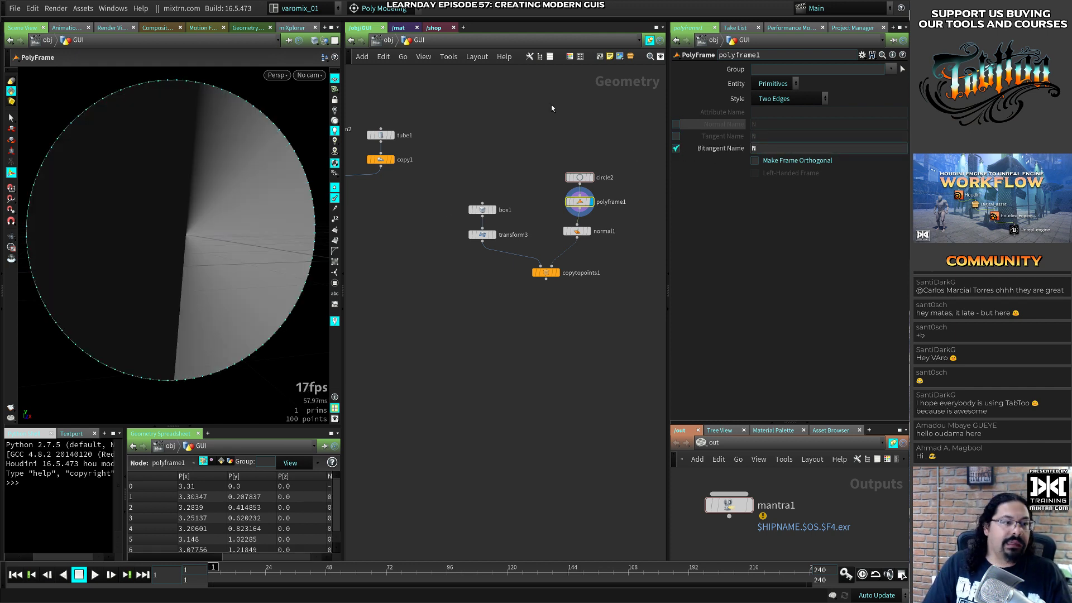
key(Escape)
drag(239, 232, 252, 165)
key(Return)
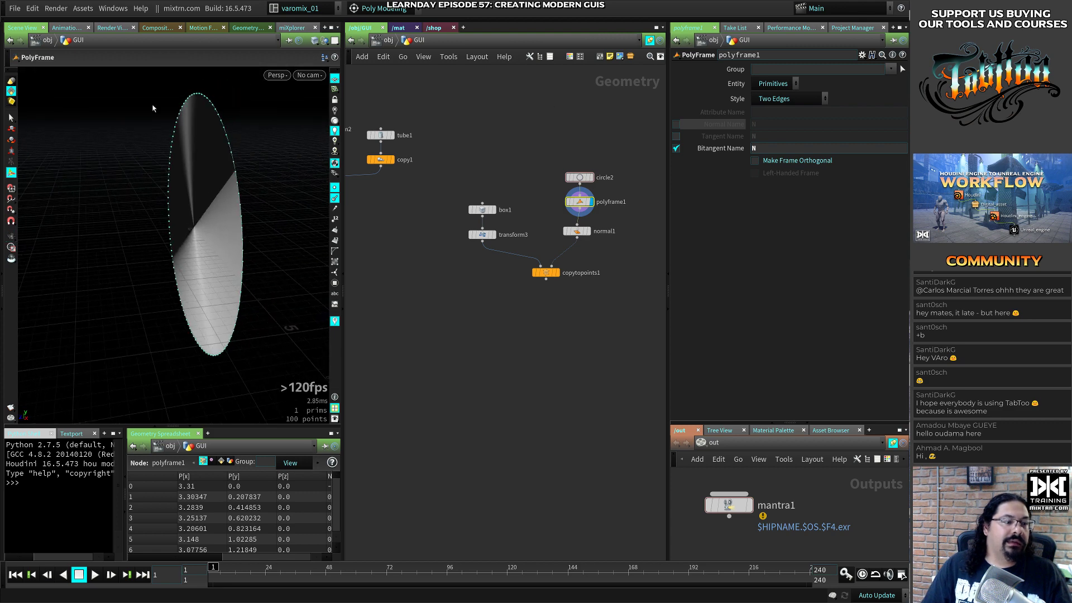
drag(153, 108, 321, 222)
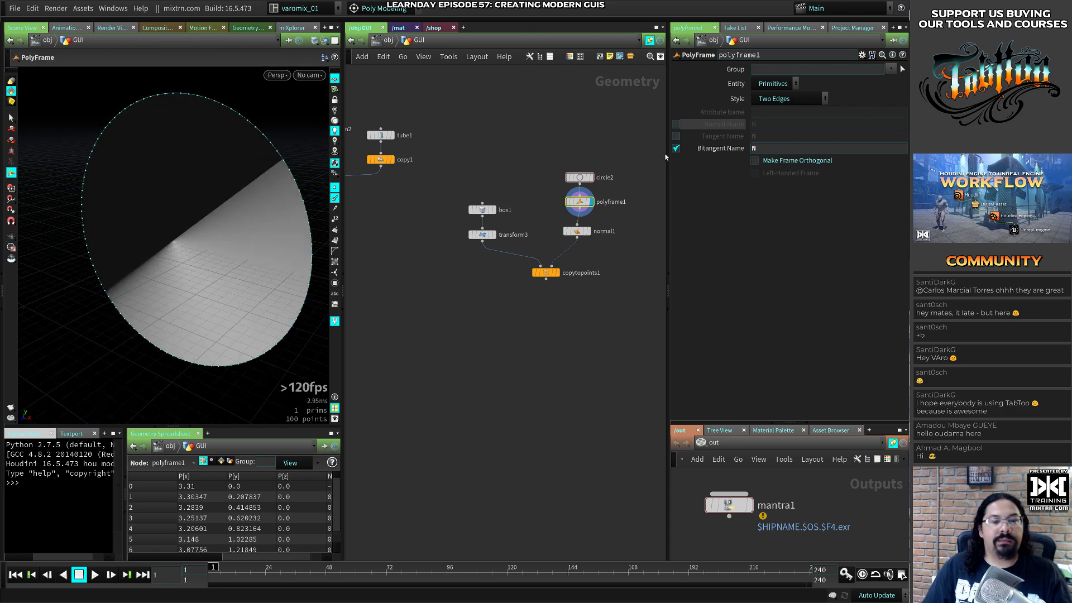
Switch polyframe1 back from the bitangent to the tangent output
click(676, 148)
click(676, 136)
mouse_move(183, 221)
mouse_down()
mouse_move(201, 178)
mouse_move(129, 139)
mouse_up()
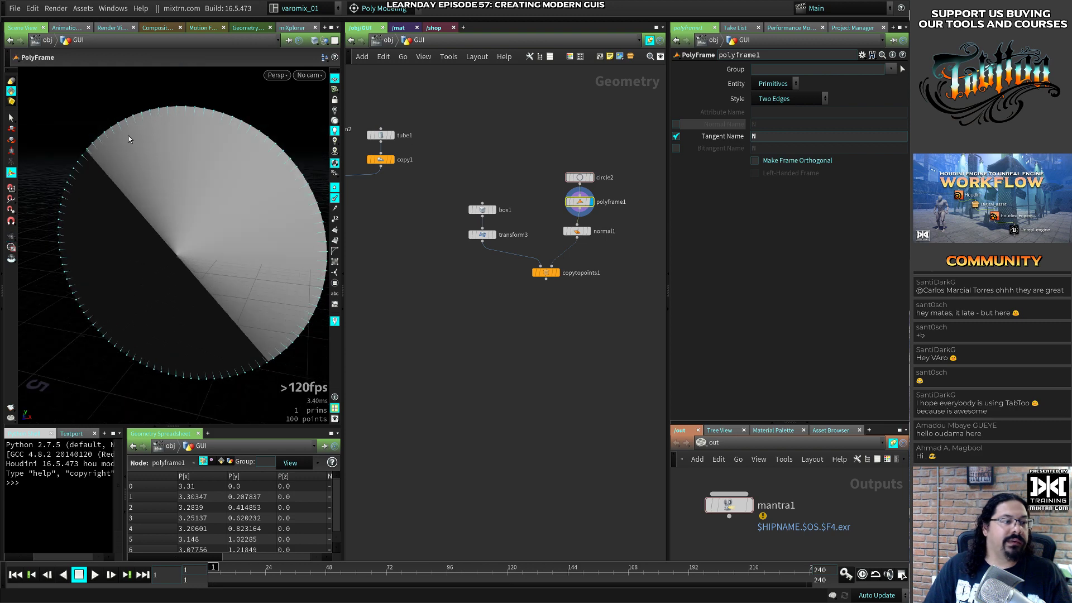
Display copytopoints1 and append a Normal node after it
click(557, 272)
click(547, 272)
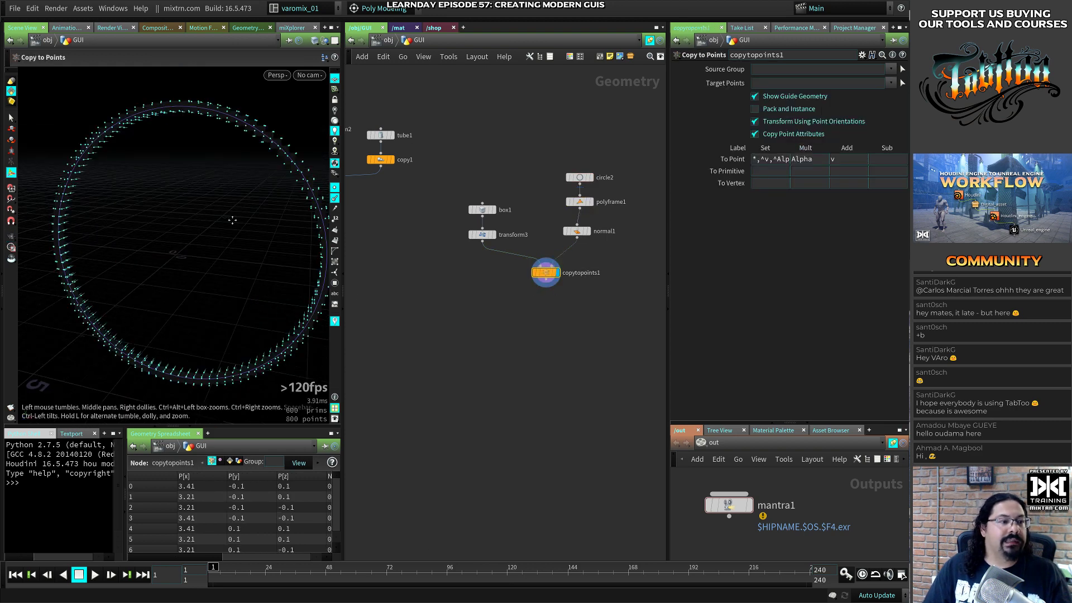
drag(232, 220, 208, 261)
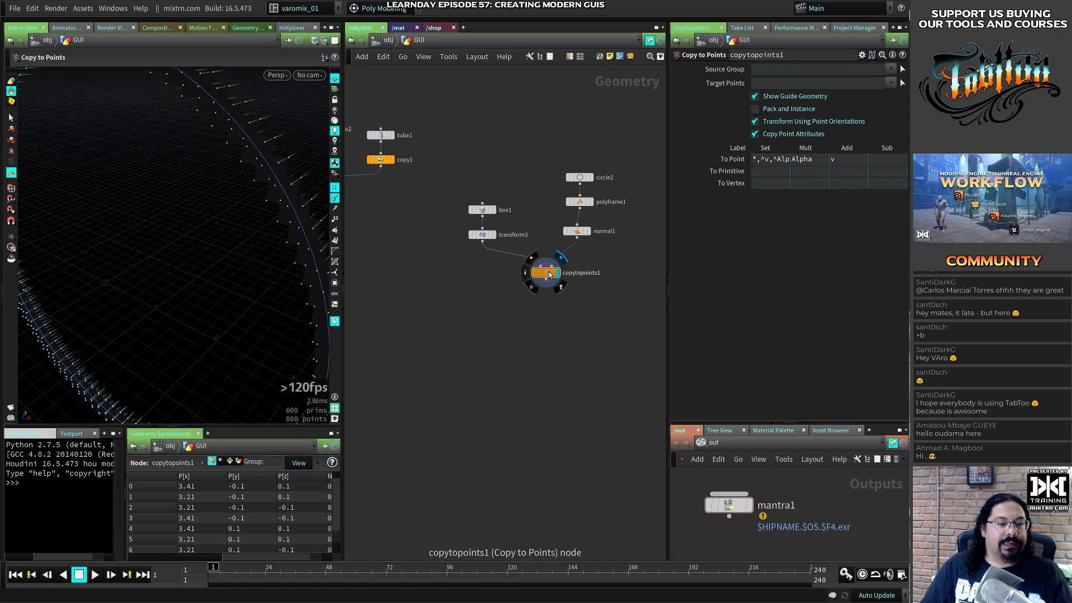
key(Tab)
text(normal)
key(Return)
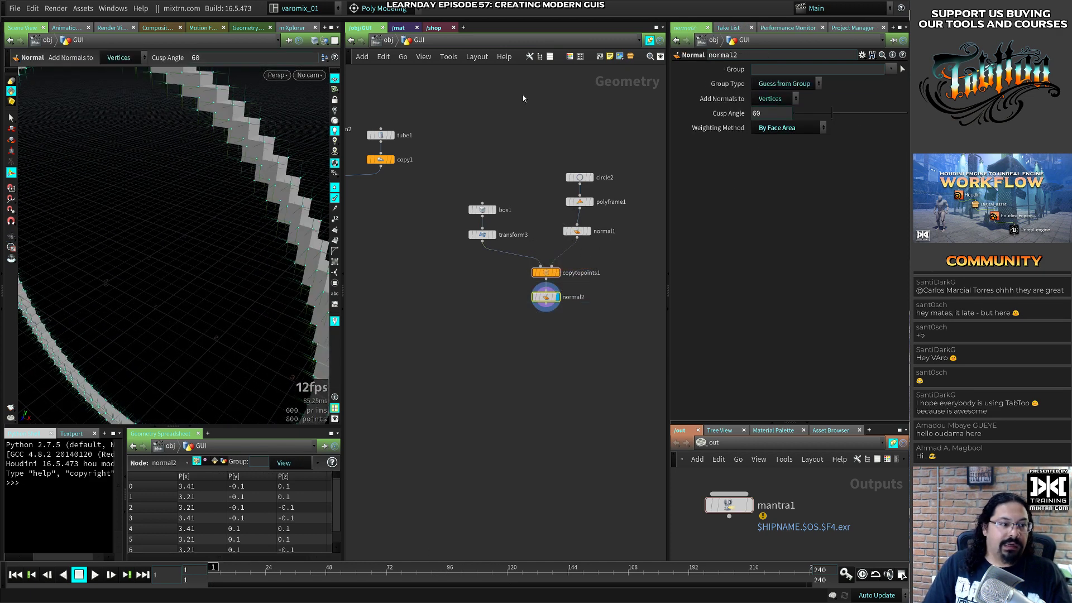
drag(313, 264, 250, 243)
Set box1's Y size to 1.6 and frame the ring of copied boxes in the viewport
click(481, 211)
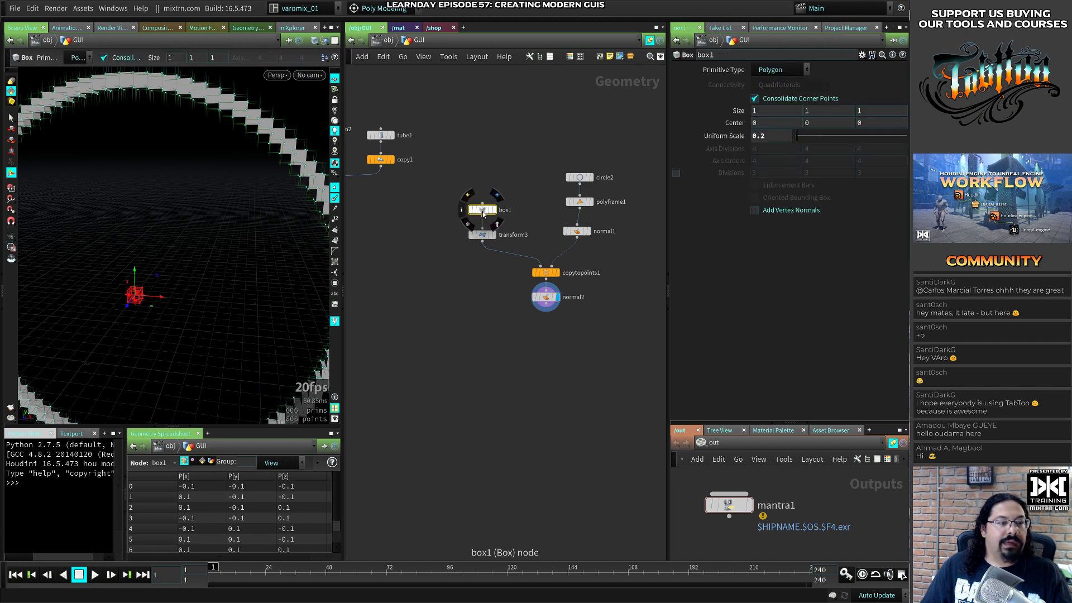
middle_drag(814, 111, 857, 110)
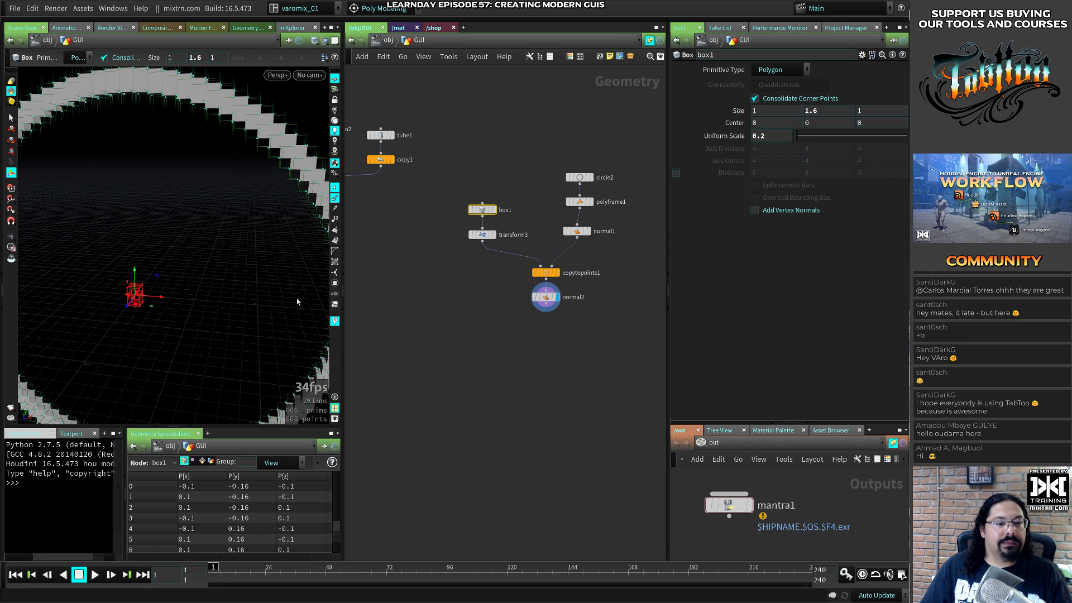
middle_drag(297, 301, 280, 223)
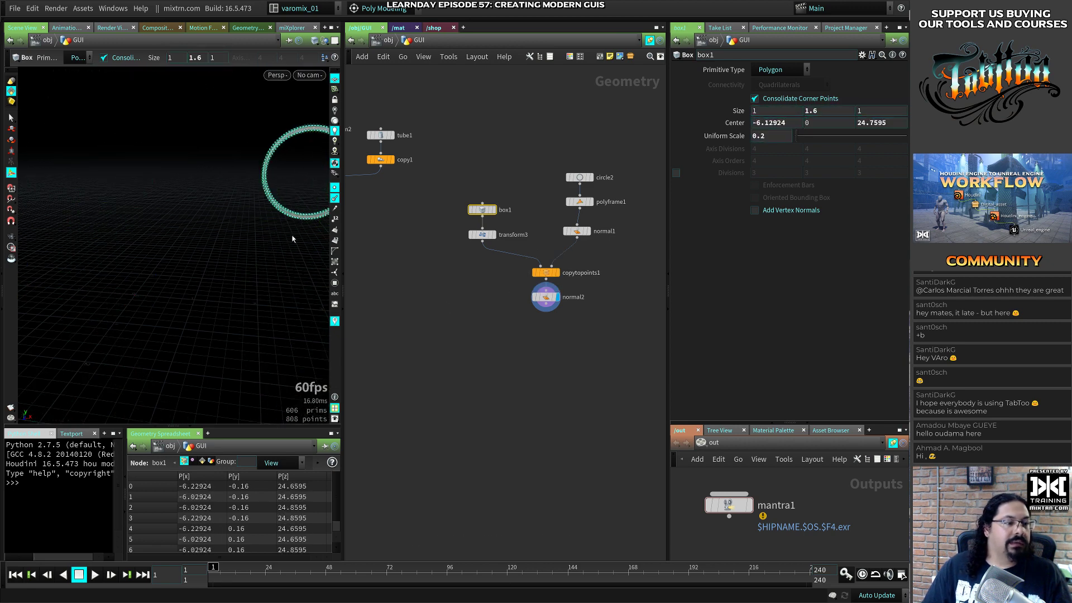
key(Escape)
key(space+g)
drag(249, 255, 174, 244)
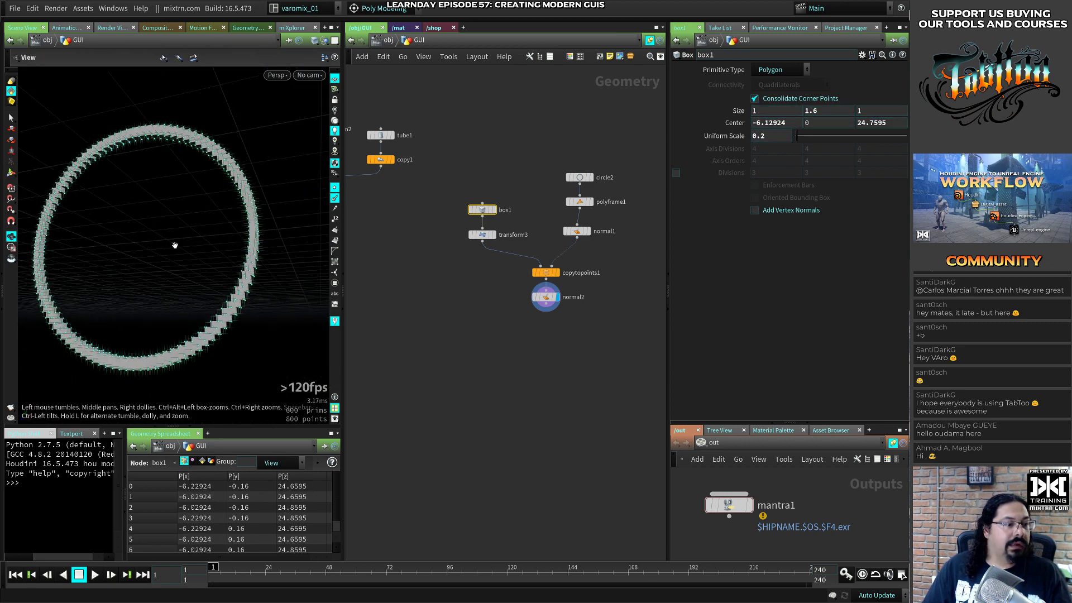
right_drag(175, 244, 263, 244)
drag(262, 244, 266, 260)
Delete normal1 so that polyframe1 feeds copytopoints1 directly, and display copytopoints1 to check the copies
click(588, 230)
drag(576, 235, 587, 228)
key(Delete)
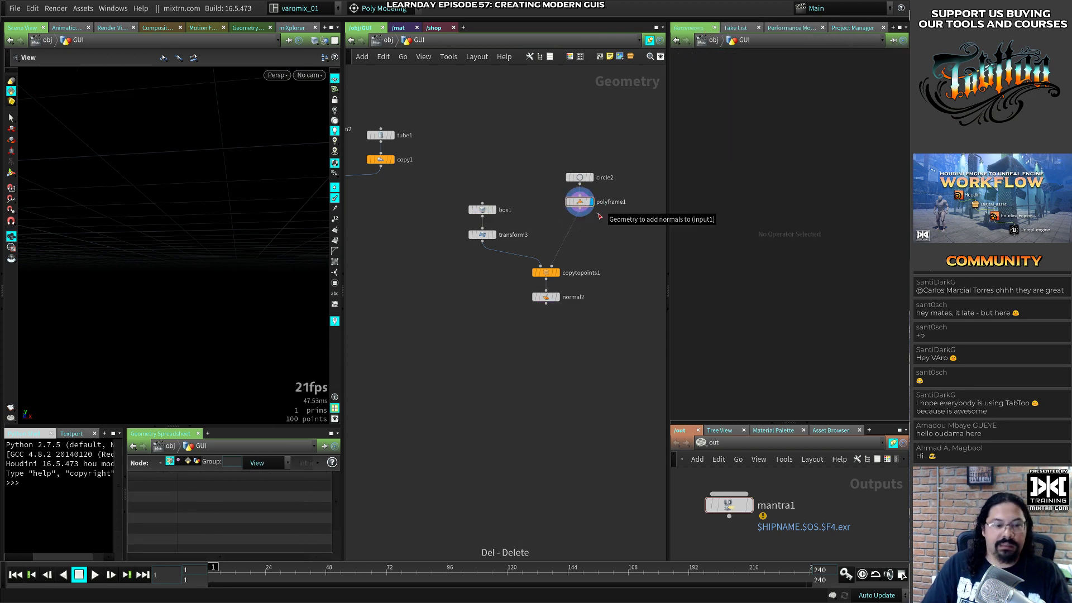
click(553, 296)
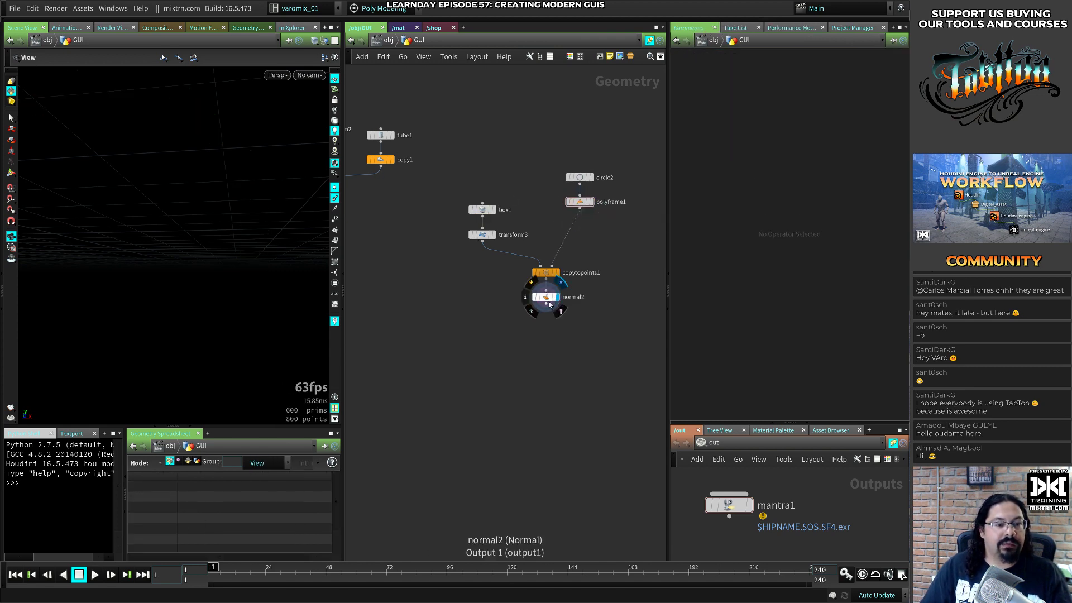
click(556, 273)
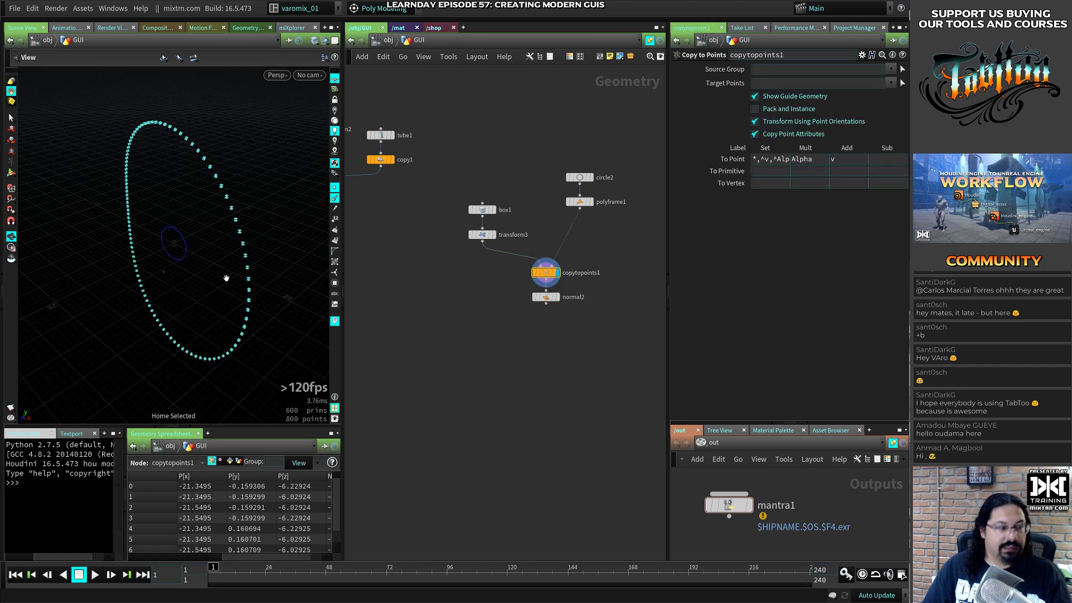
drag(219, 278, 263, 246)
scroll(228, 239, up, 3)
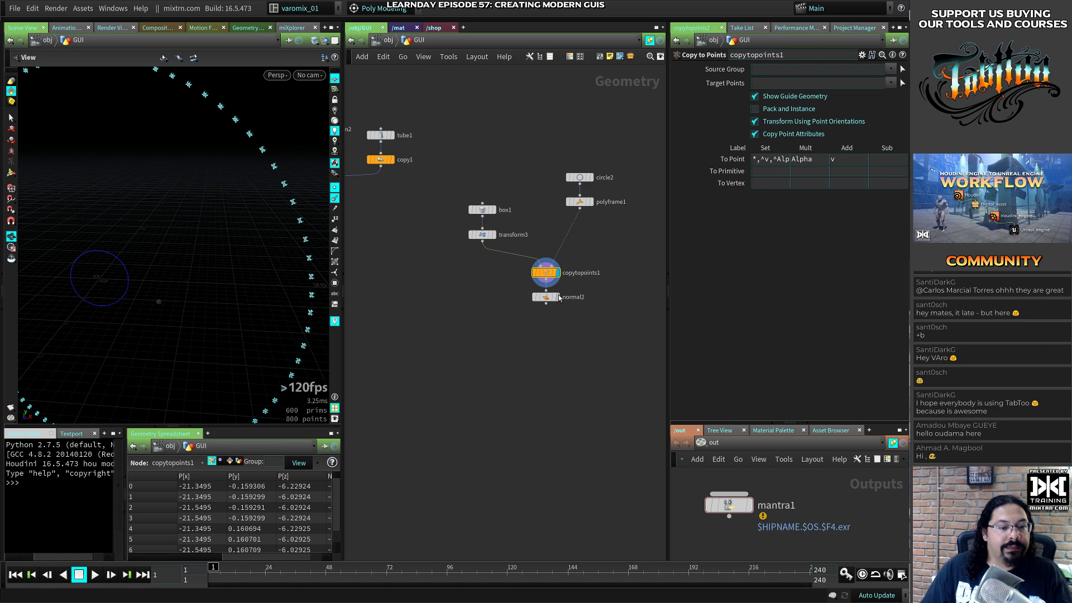
Display normal2 and reset box1's uniform scale to 1
click(558, 297)
click(477, 212)
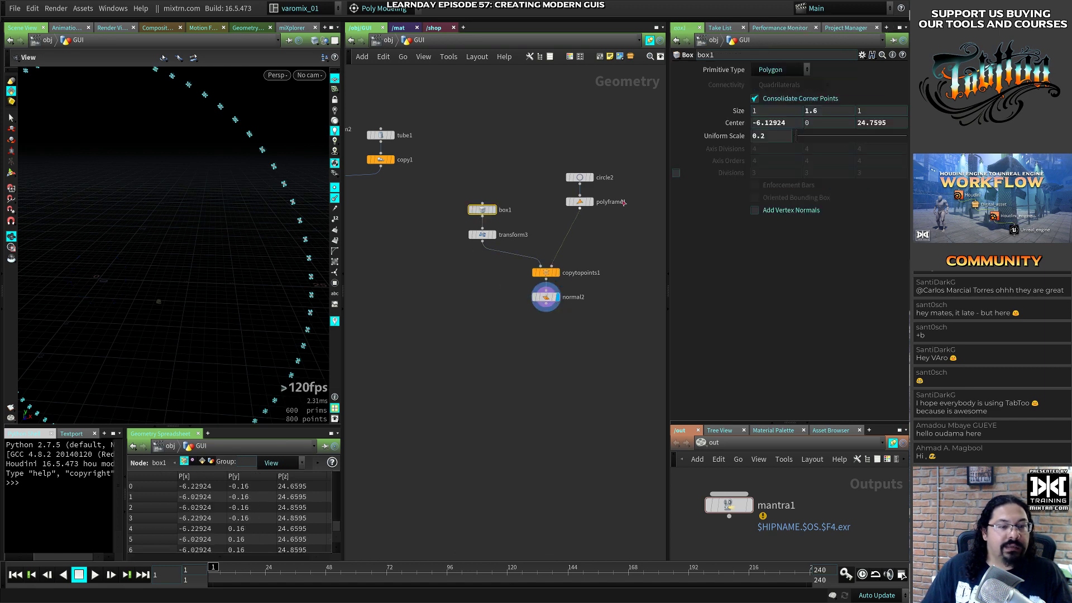
ctrl+middle_click(772, 138)
drag(241, 265, 266, 275)
Check polyframe1's normals, reset box1's center to 0, 0, 0, and display normal2
click(589, 202)
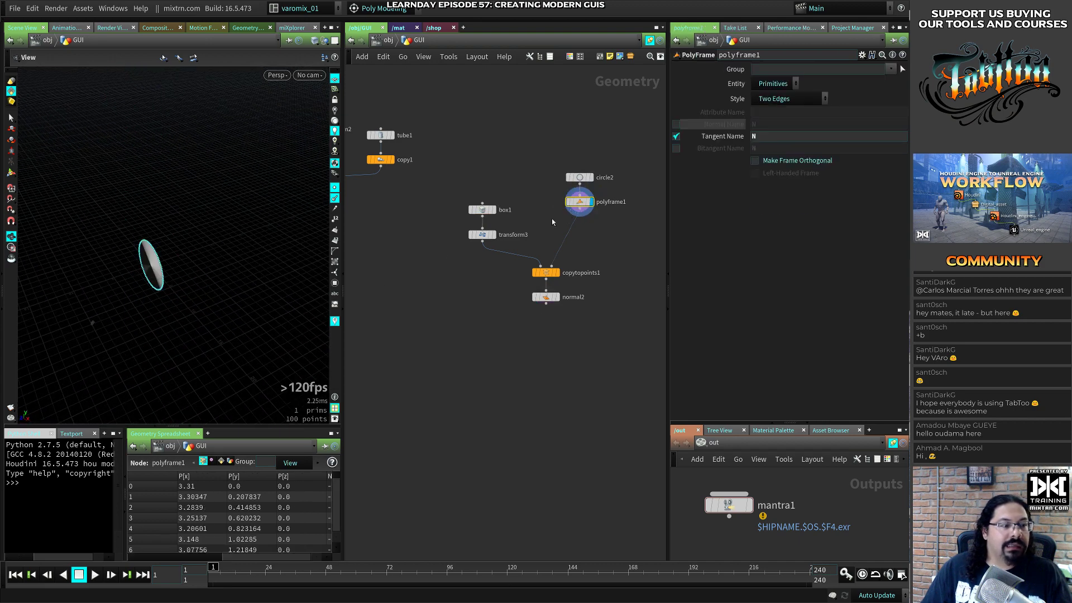
drag(173, 268, 287, 262)
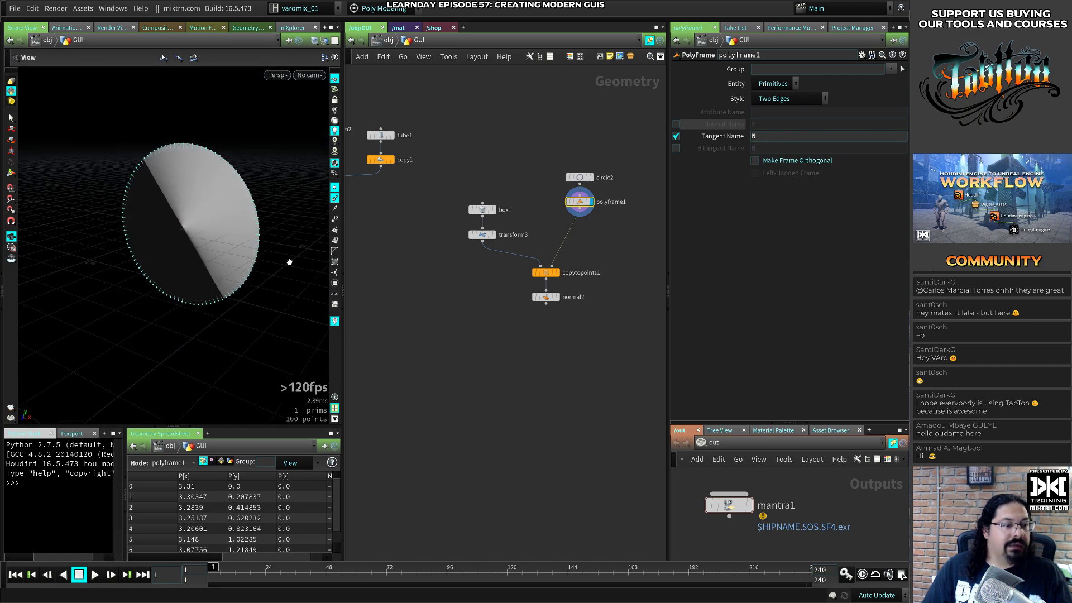
click(481, 234)
click(492, 211)
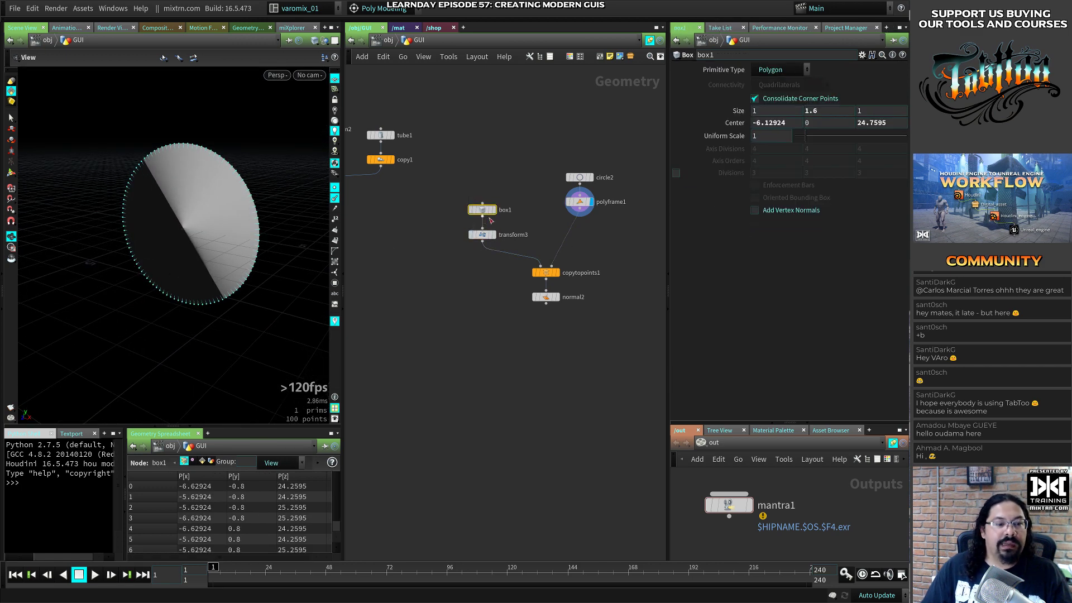
ctrl+middle_click(732, 124)
click(556, 298)
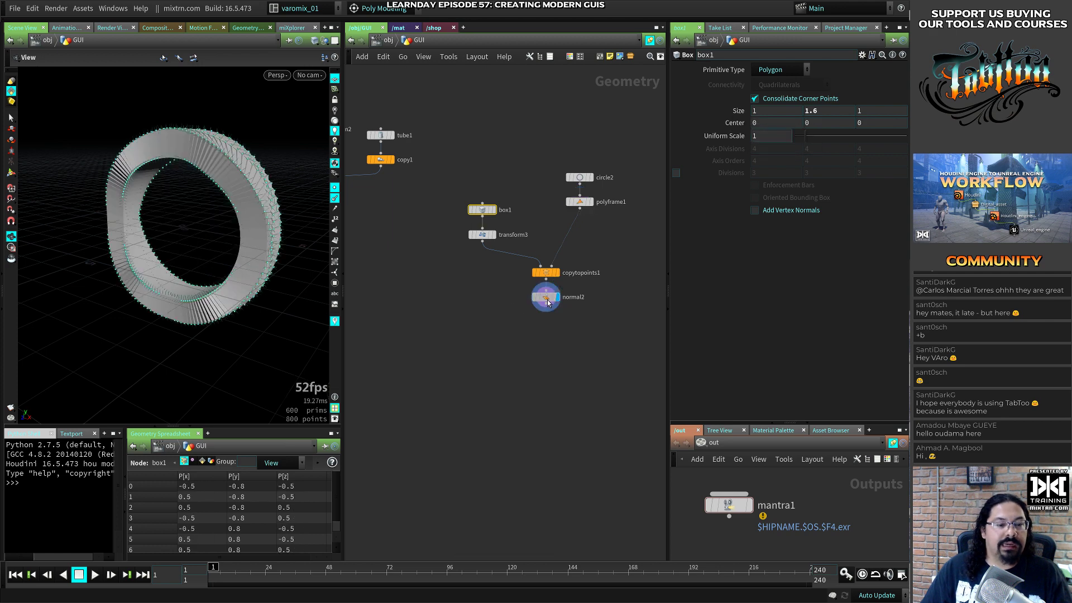
Set box1's uniform scale to 0.22 and check the ring of copied boxes
click(545, 297)
drag(315, 255, 251, 262)
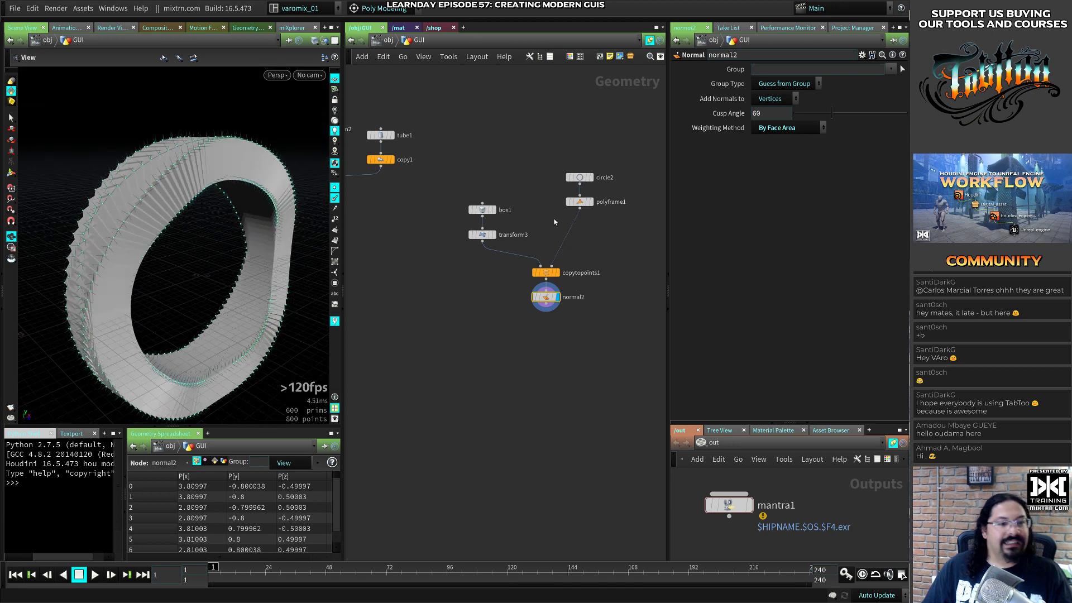
click(481, 209)
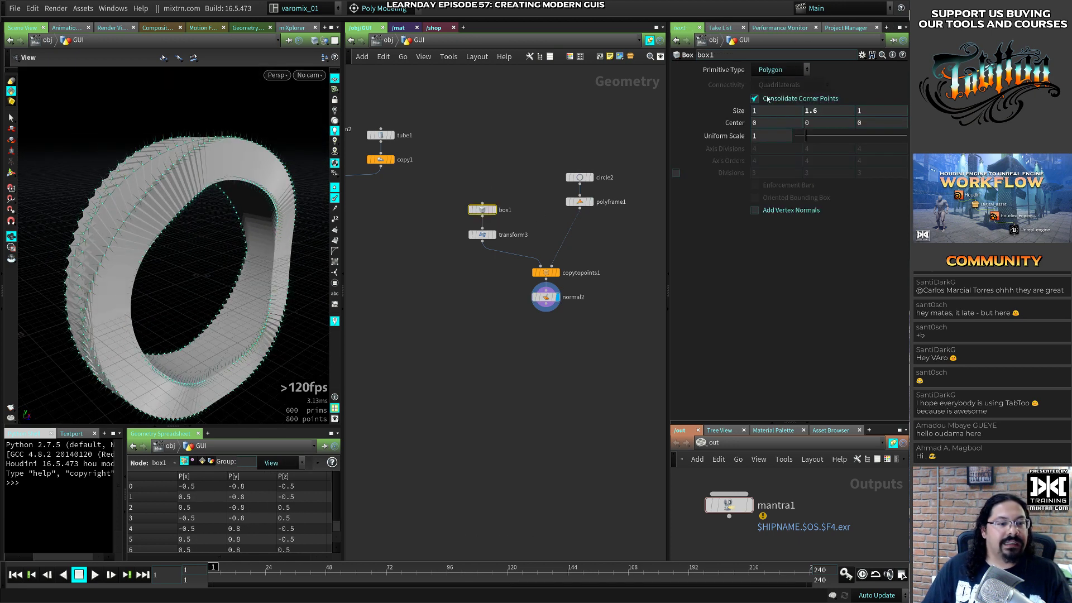
drag(811, 142, 798, 145)
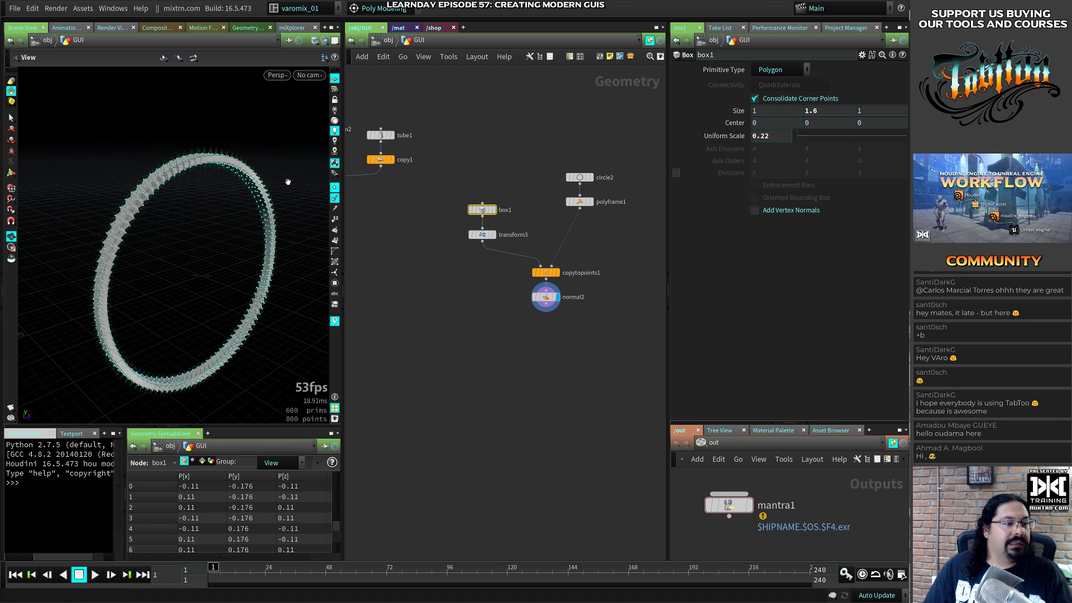
drag(271, 223, 272, 268)
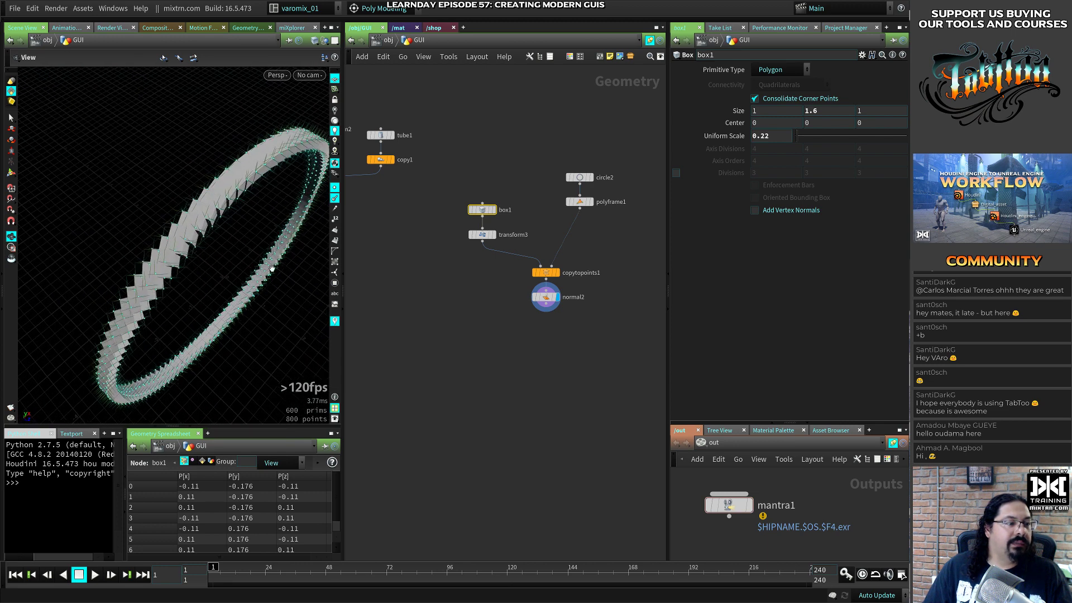
On polyframe1, enable the normal output and name it up, keeping the tangent name as N
click(579, 202)
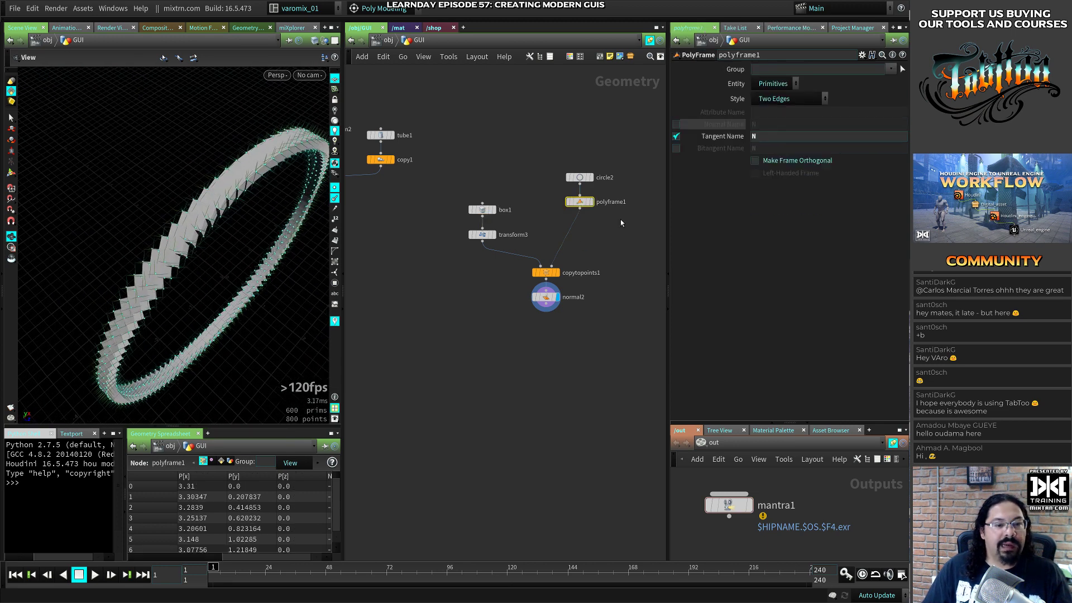
click(676, 136)
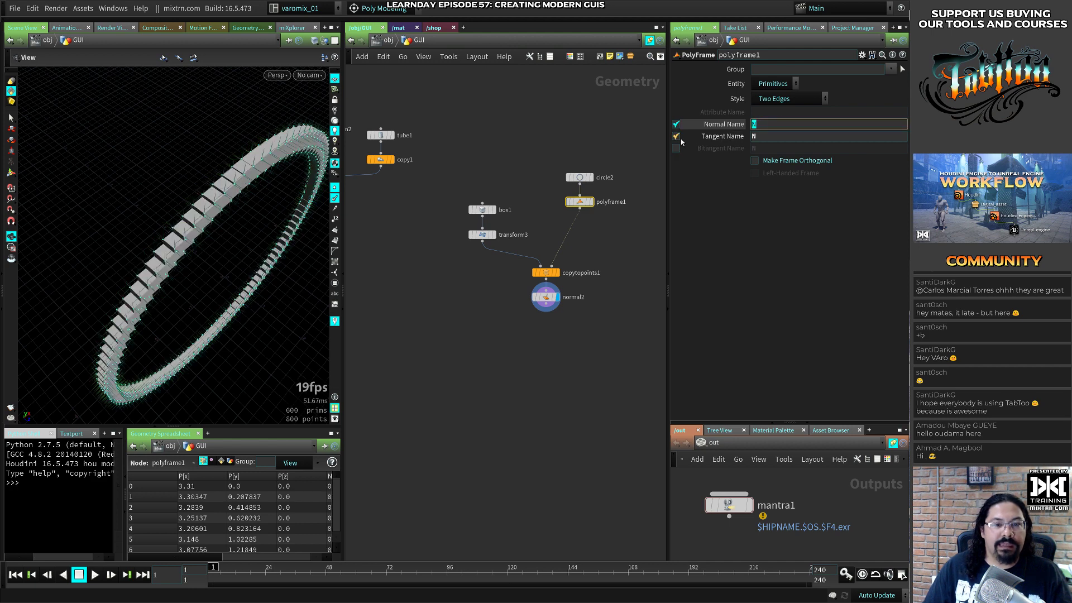
key(Return)
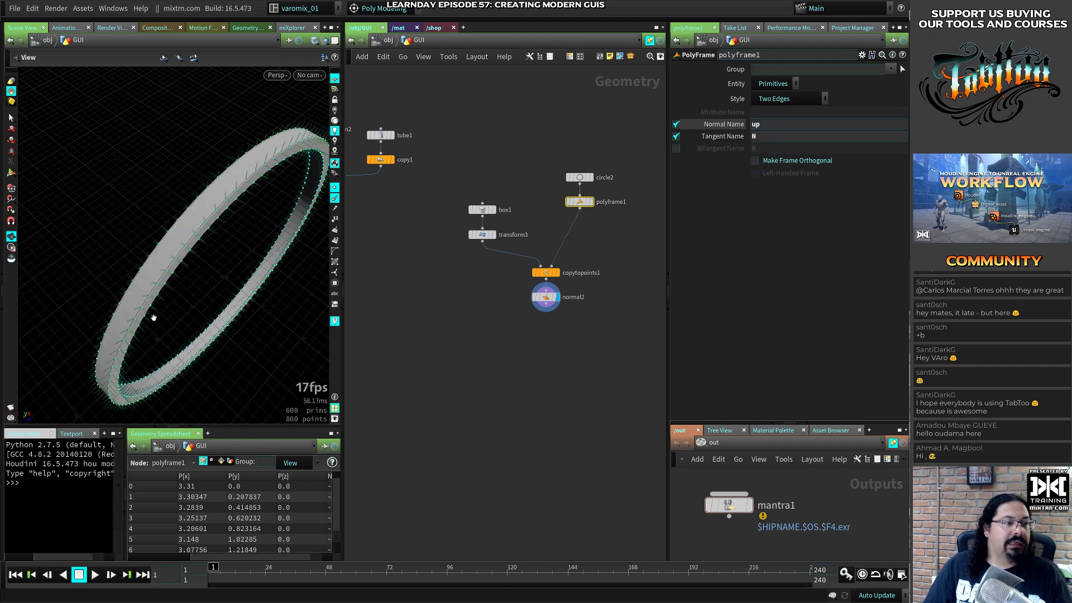
drag(223, 299, 165, 266)
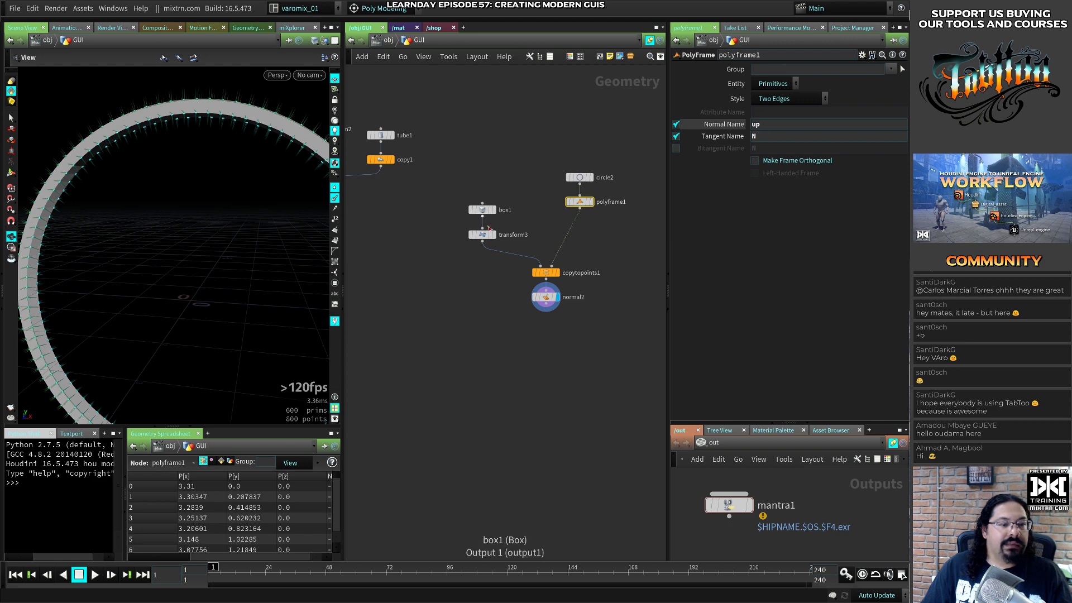
Set box1's size to 1, 1, 2.1 and its uniform scale to 0.15
click(482, 210)
middle_drag(817, 110, 888, 110)
key(ctrl+z)
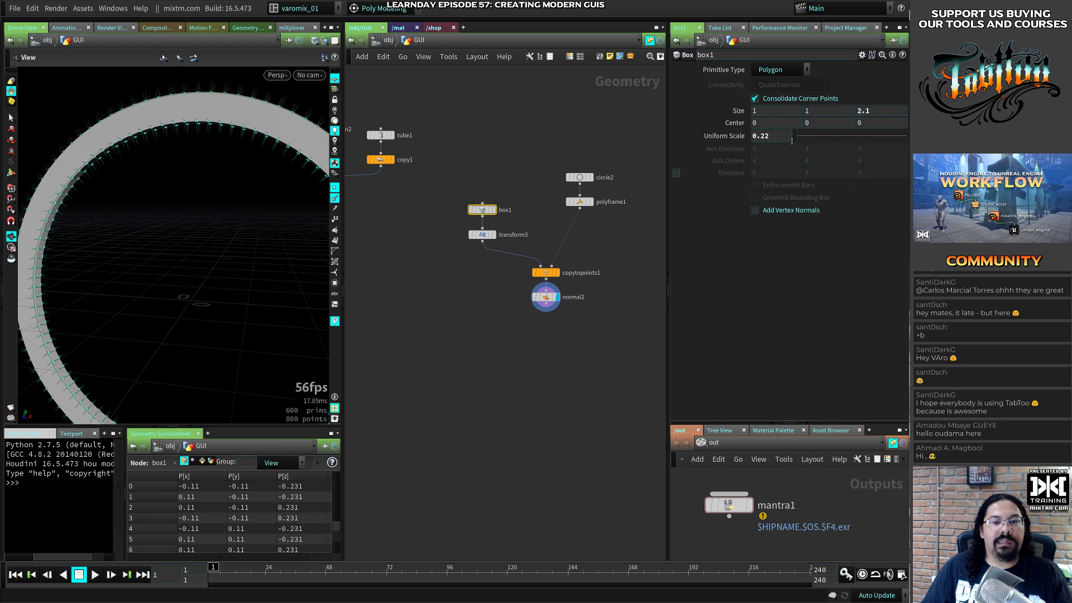
middle_drag(775, 141, 726, 157)
drag(193, 237, 310, 201)
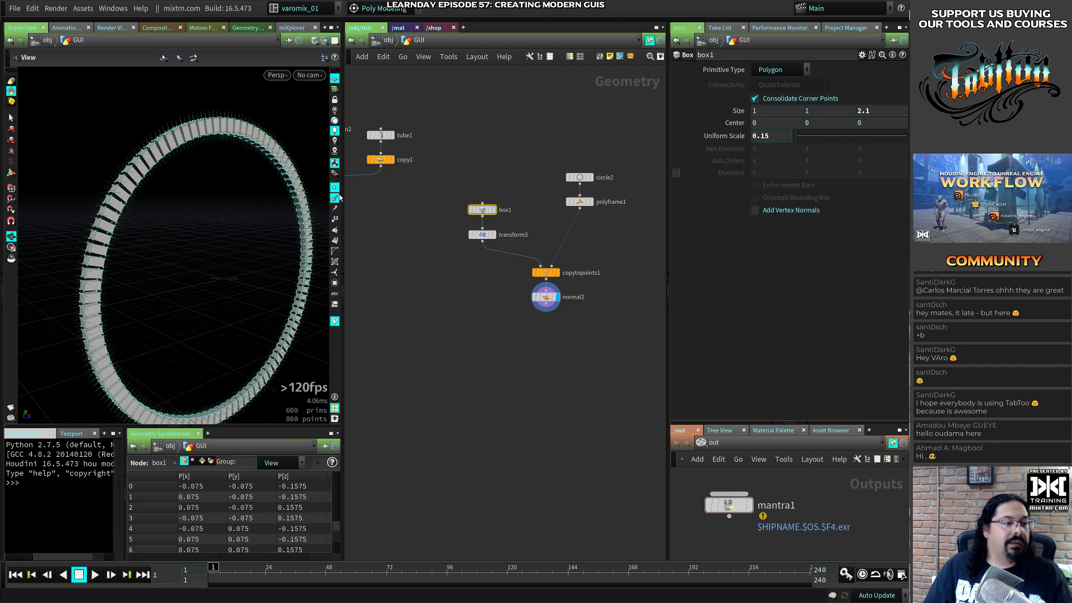
Make box1 a thin elongated slat with a Y size of 0.3 and a Z size of 4.2
drag(224, 246, 409, 239)
mouse_move(790, 112)
middle_down()
mouse_move(762, 117)
mouse_move(818, 111)
mouse_move(773, 113)
middle_up()
key(ctrl+z)
drag(234, 282, 213, 286)
middle_drag(871, 110, 891, 107)
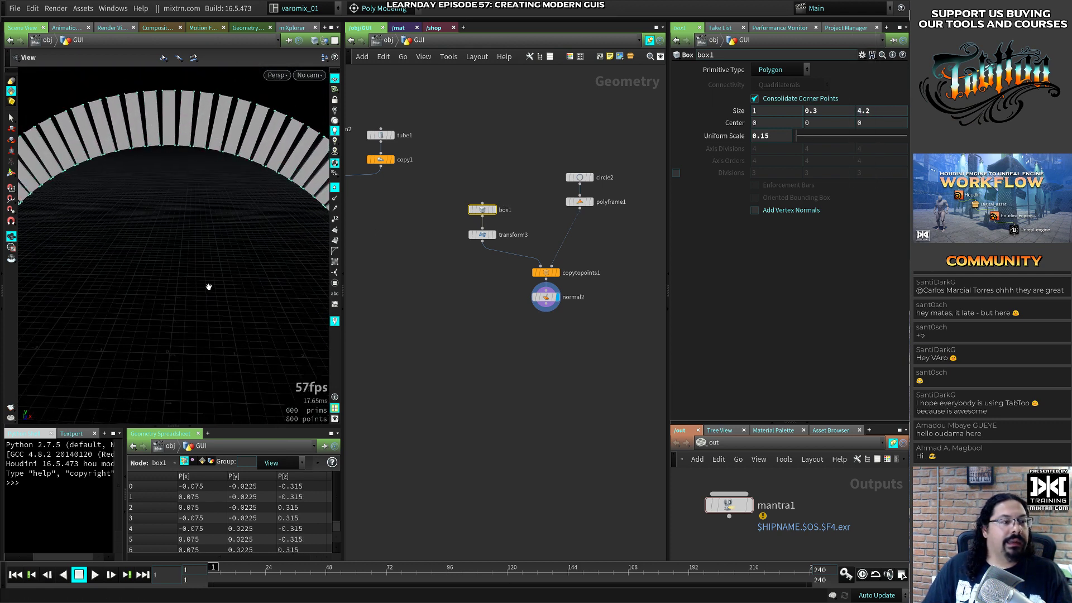
Tilt the slats around the ring by setting transform3's Z rotation to 53
drag(283, 255, 255, 223)
right_drag(255, 222, 194, 296)
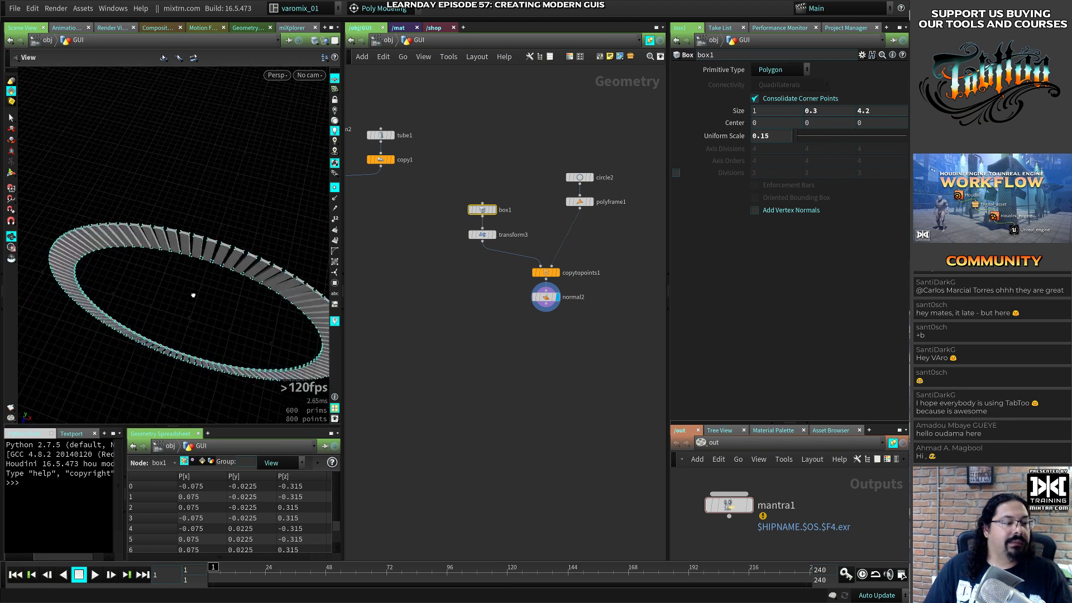
drag(195, 295, 267, 261)
click(481, 235)
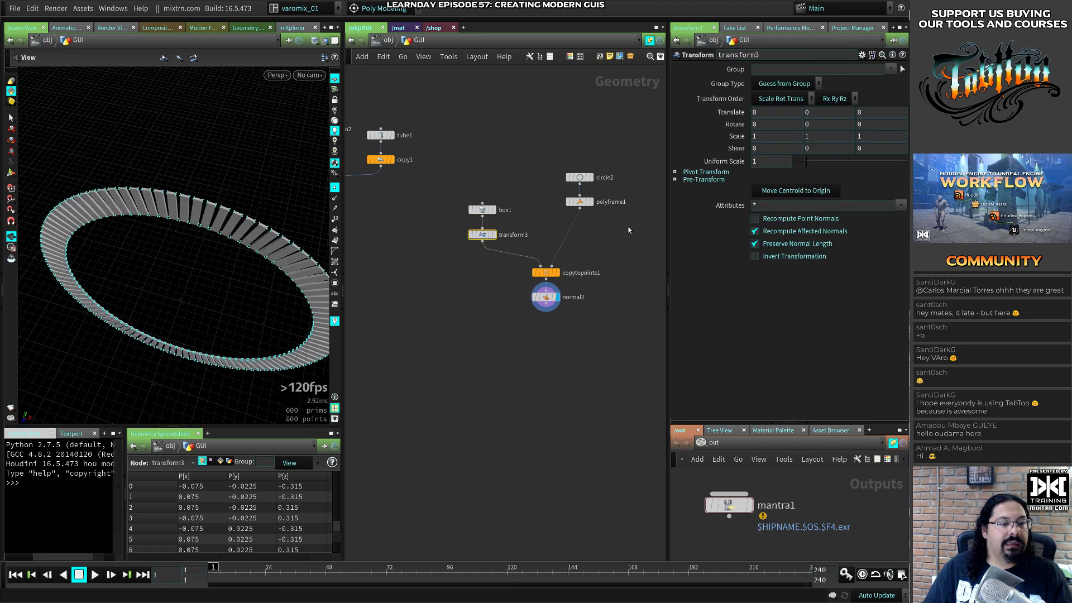
middle_drag(872, 125, 463, 267)
drag(231, 305, 322, 293)
Duplicate the polywire2 node and place the copy near the slat ring's node chain
middle_drag(447, 317, 427, 244)
click(494, 270)
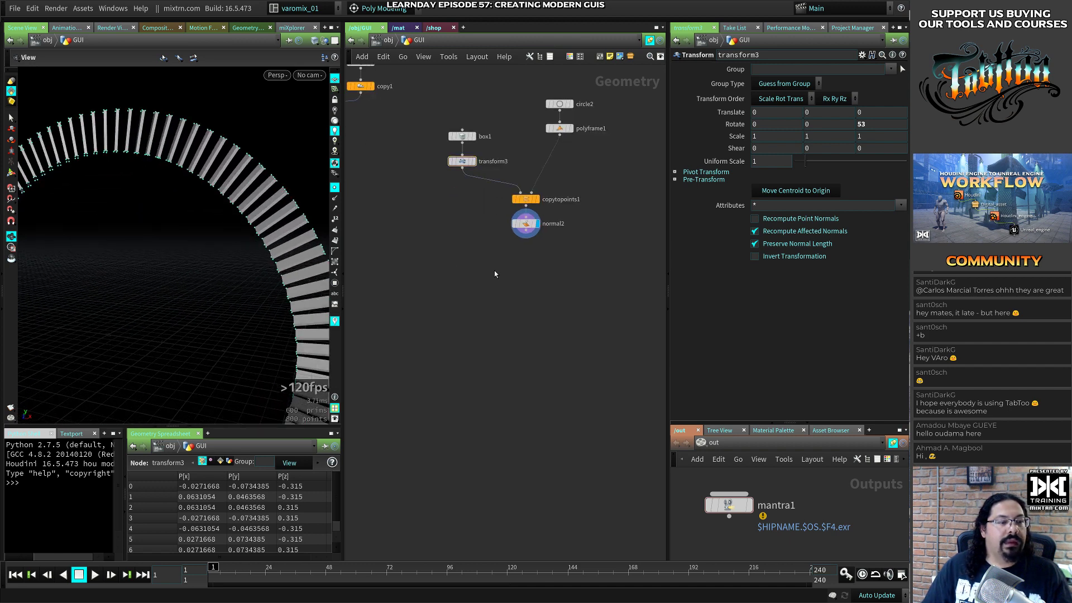
middle_drag(521, 271, 536, 289)
middle_drag(520, 252, 610, 158)
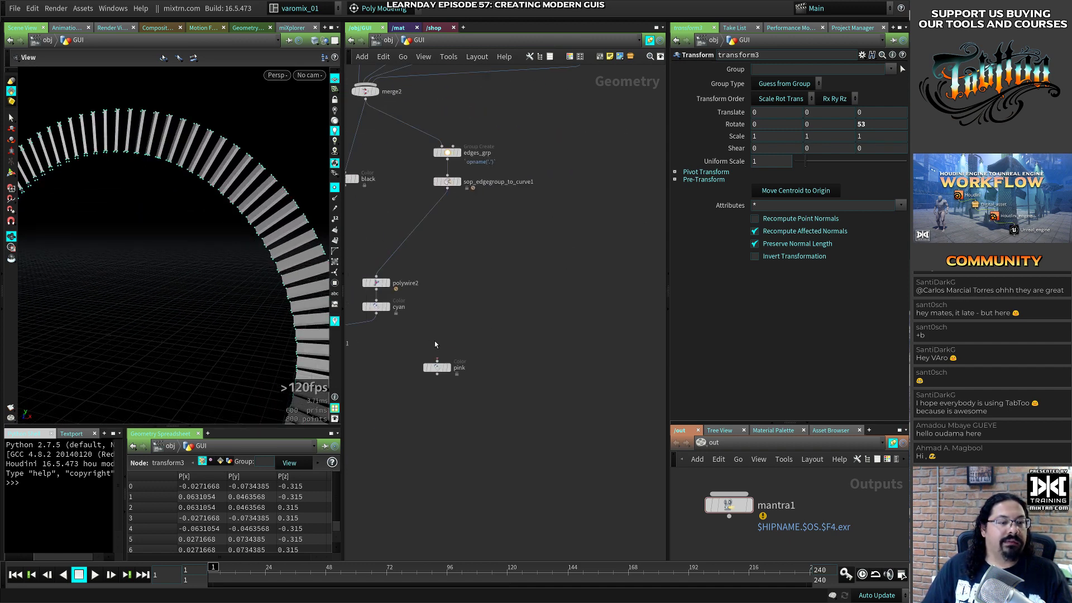
alt+drag(482, 295, 620, 292)
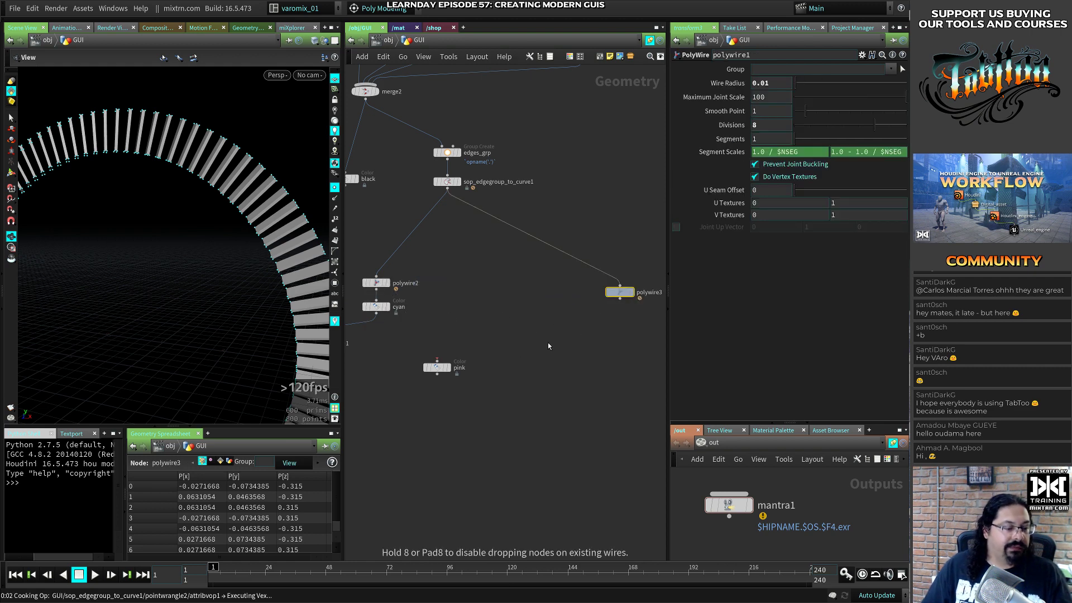
middle_drag(582, 276, 543, 389)
middle_drag(569, 301, 538, 383)
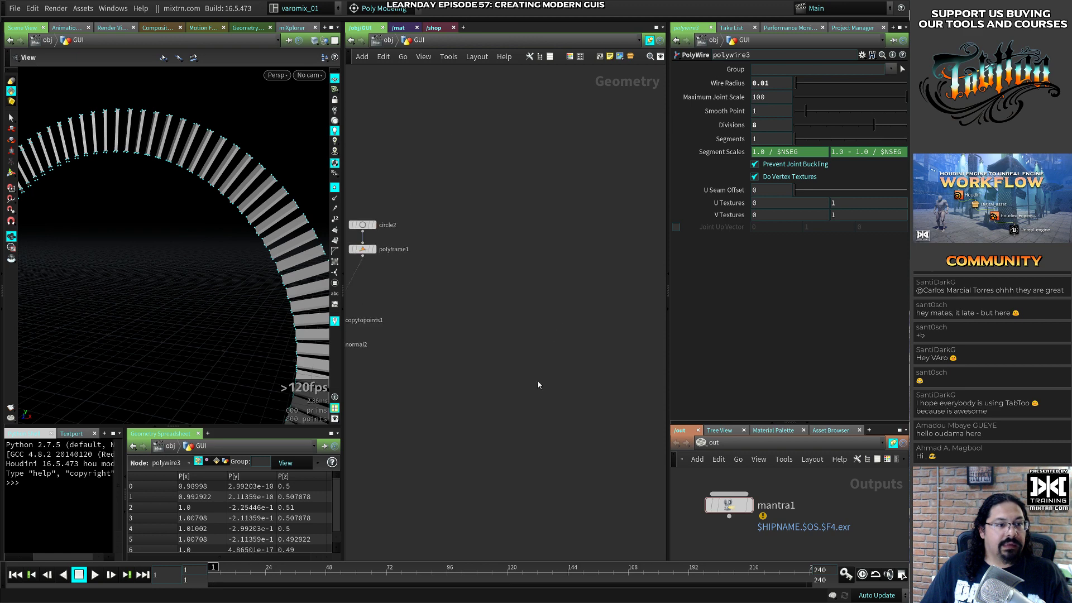
scroll(459, 379, down, 5)
middle_drag(425, 414, 517, 398)
scroll(511, 333, up, 5)
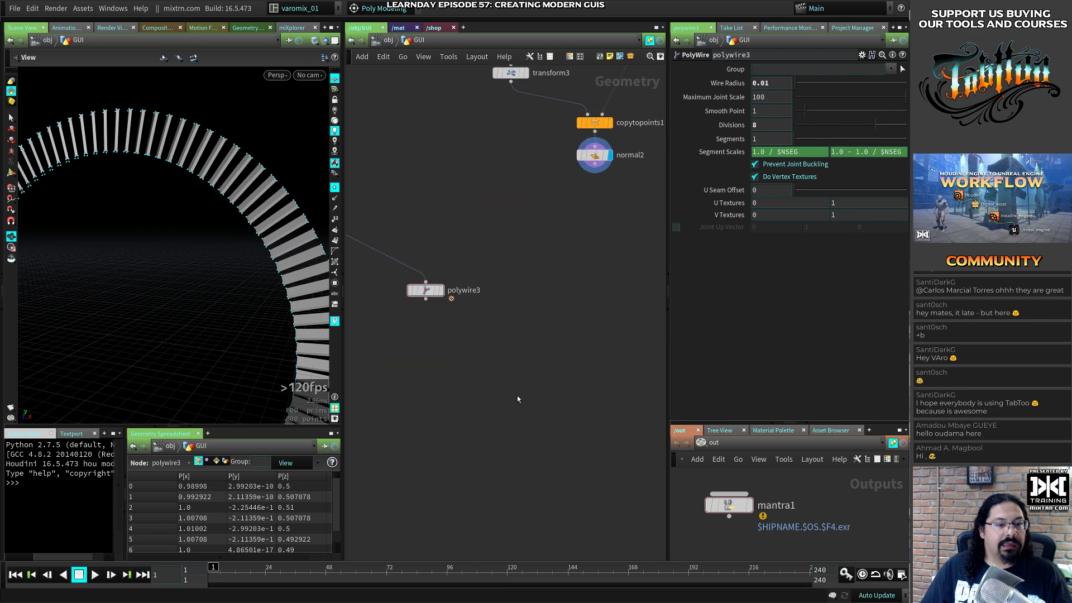
Connect normal2 into polywire3, place polywire3 below it, and display polywire3
click(595, 167)
click(416, 298)
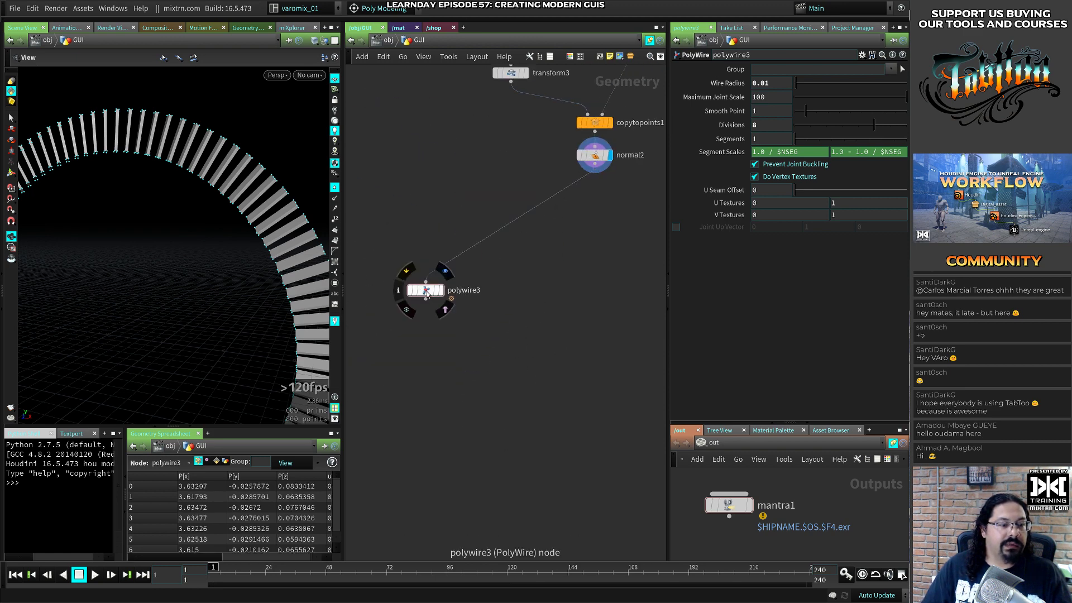
drag(418, 290, 590, 231)
key(r)
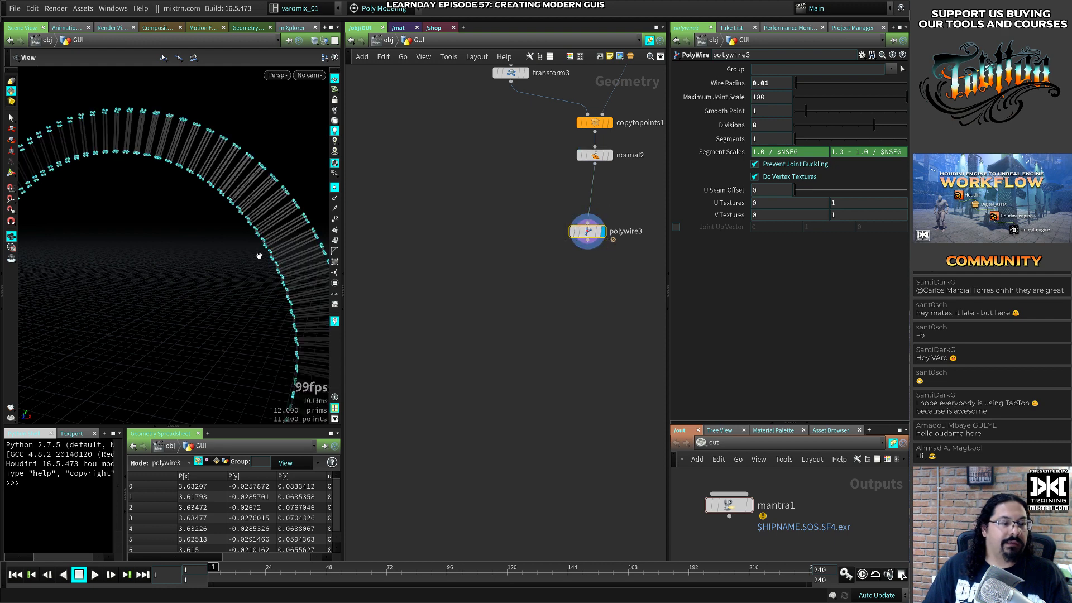
Hide the point markers in the viewport and inspect the wireframe slats up close
drag(259, 256, 306, 203)
click(335, 188)
drag(251, 250, 223, 246)
right_drag(222, 246, 272, 237)
Duplicate the cyan color node, connect the copy below polywire3, and display it
middle_drag(473, 275, 526, 308)
scroll(525, 308, down, 2)
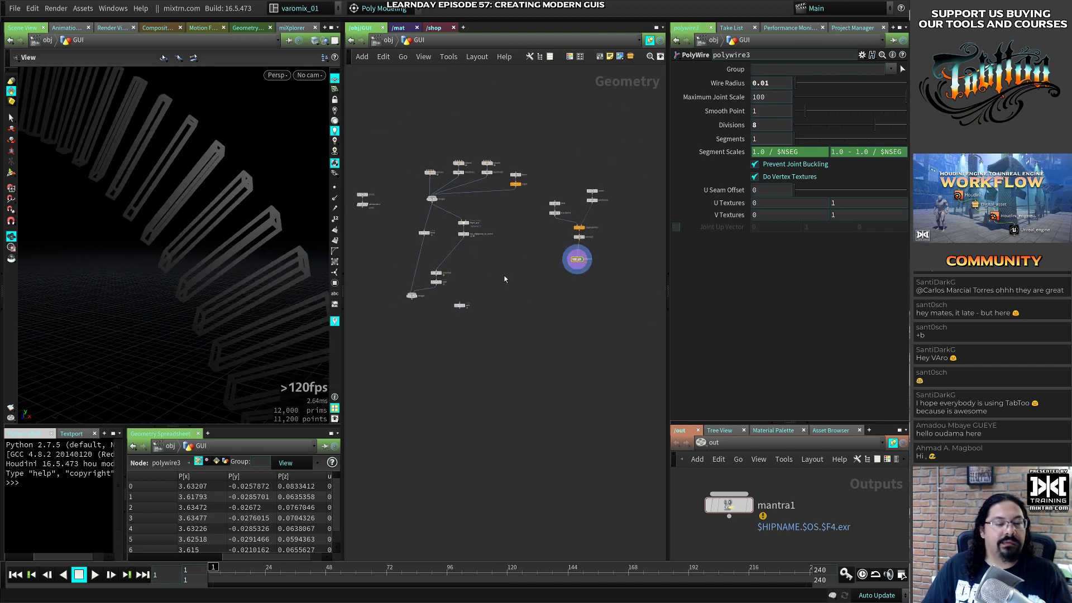
key(alt+Tab)
key(alt+Tab)
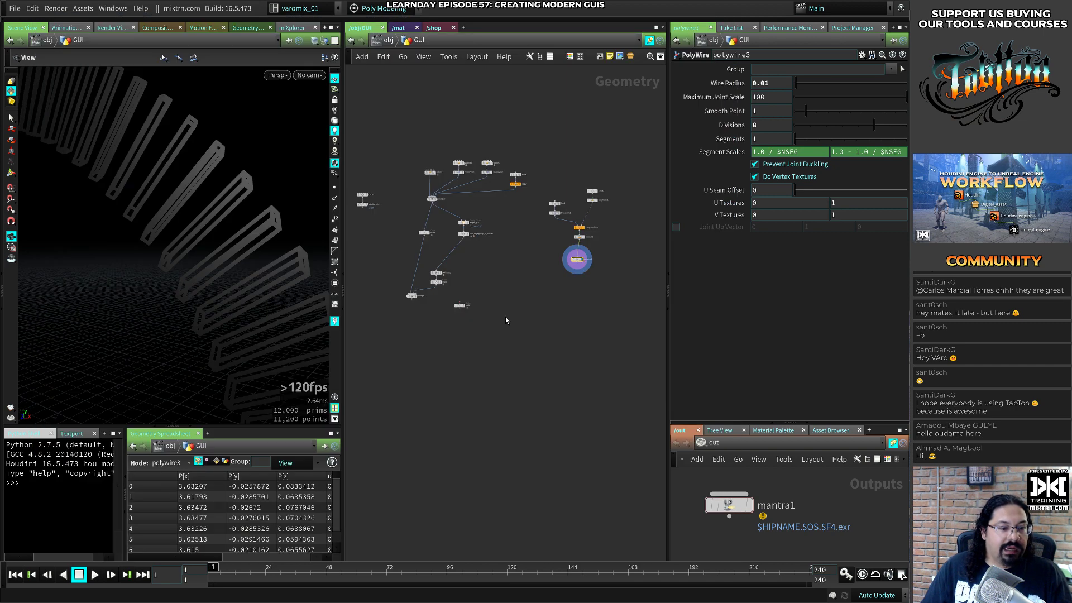
scroll(493, 290, up, 4)
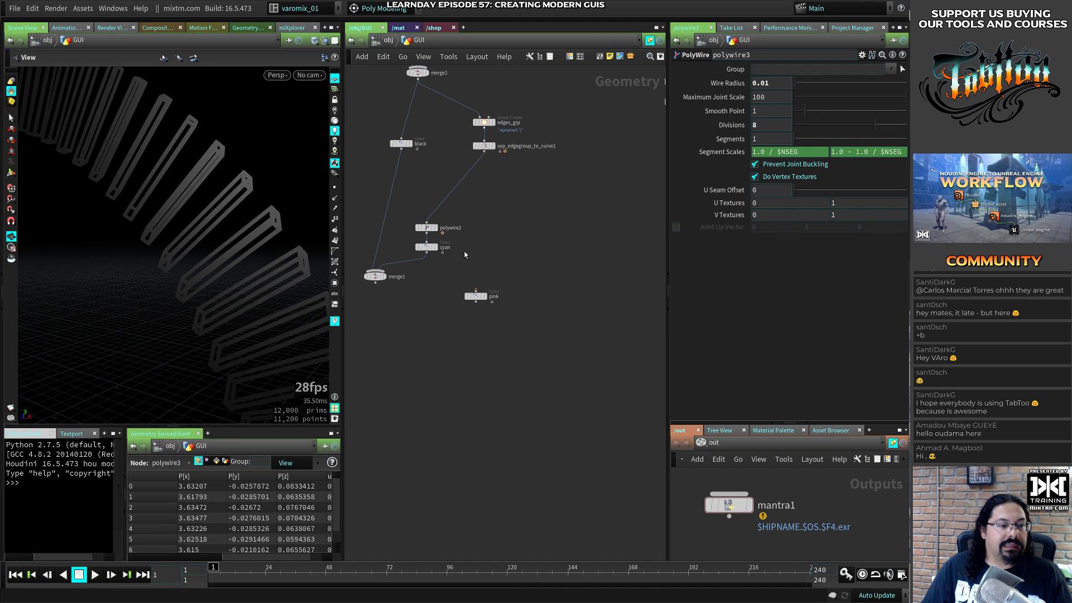
alt+drag(427, 247, 628, 263)
middle_drag(530, 314, 421, 335)
drag(519, 283, 618, 262)
click(628, 267)
middle_drag(559, 283, 454, 322)
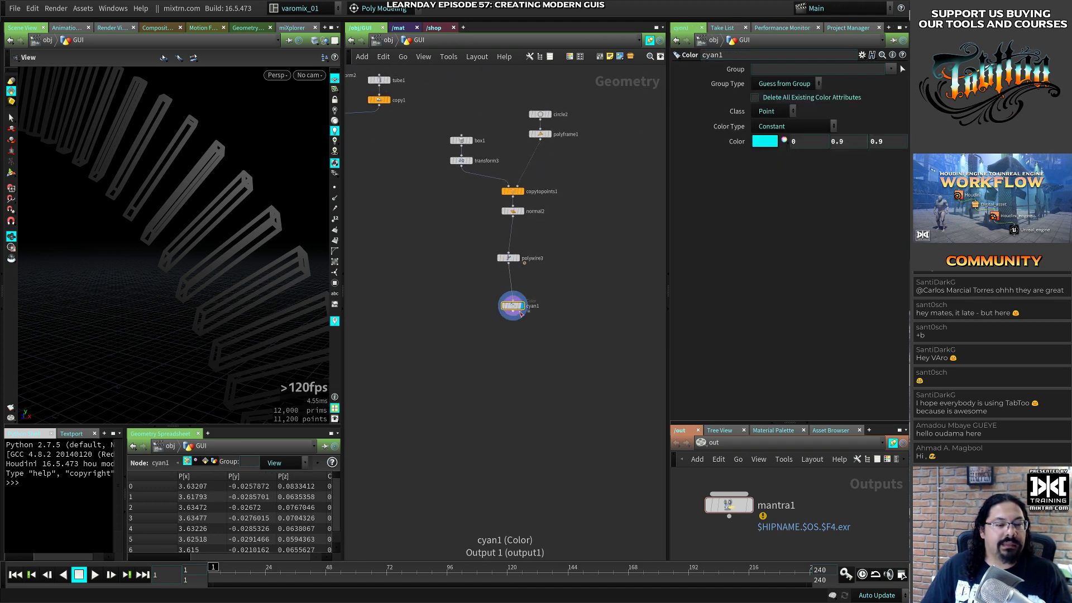
Align normal2, polywire3 and cyan1 in a compact vertical column below copytopoints1
drag(520, 314, 516, 300)
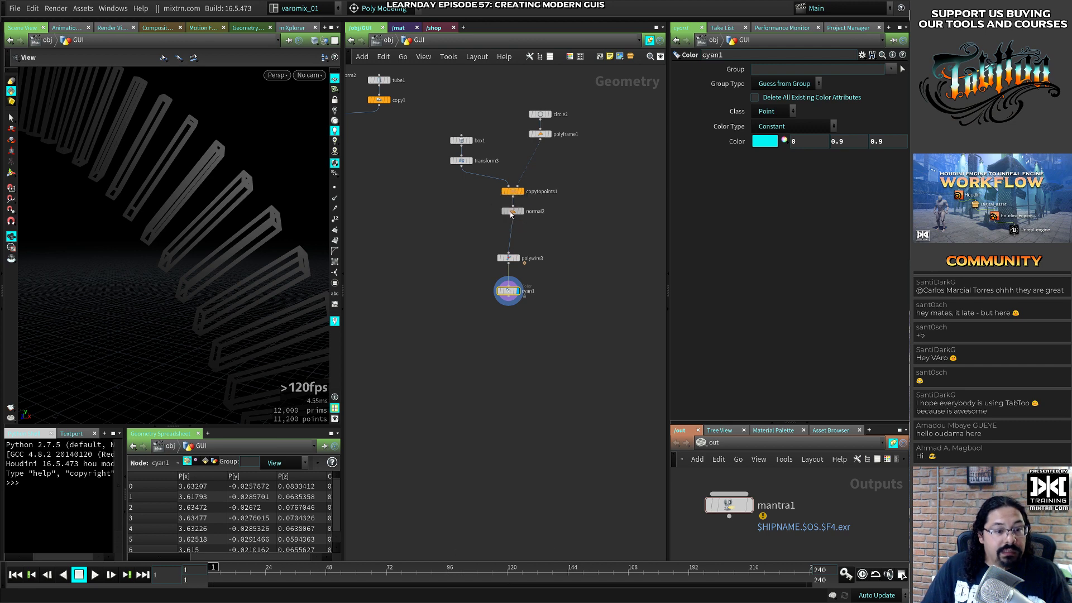
drag(510, 211, 513, 225)
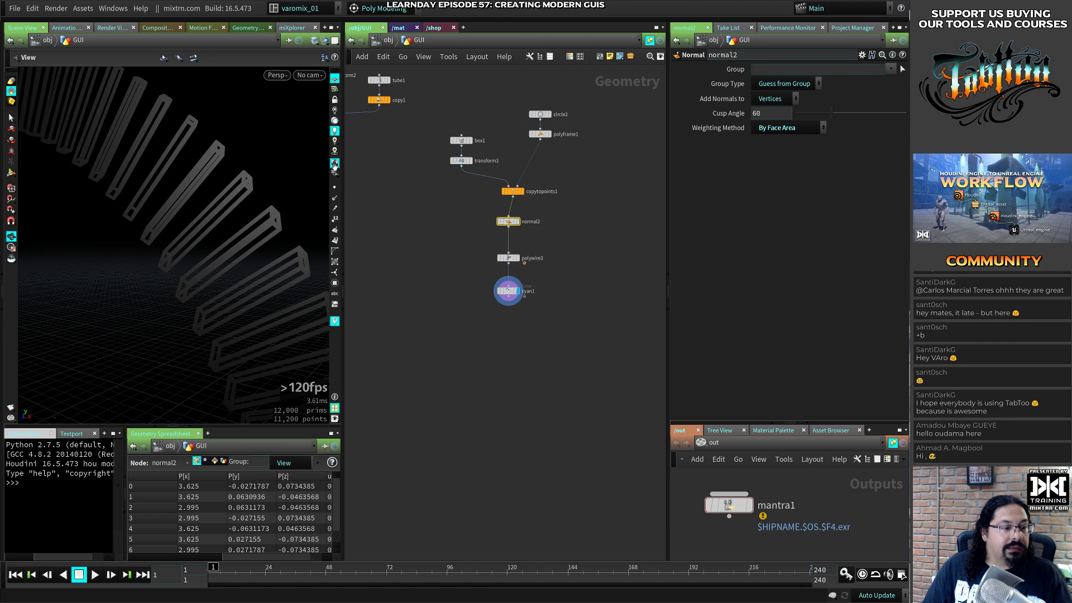
drag(509, 292, 506, 283)
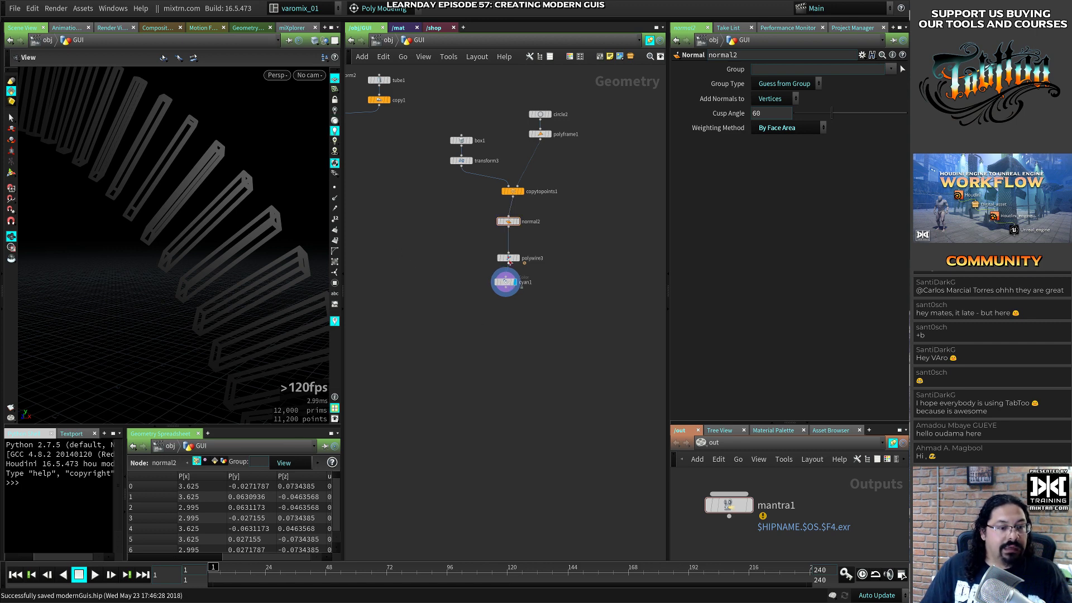
click(508, 264)
click(510, 259)
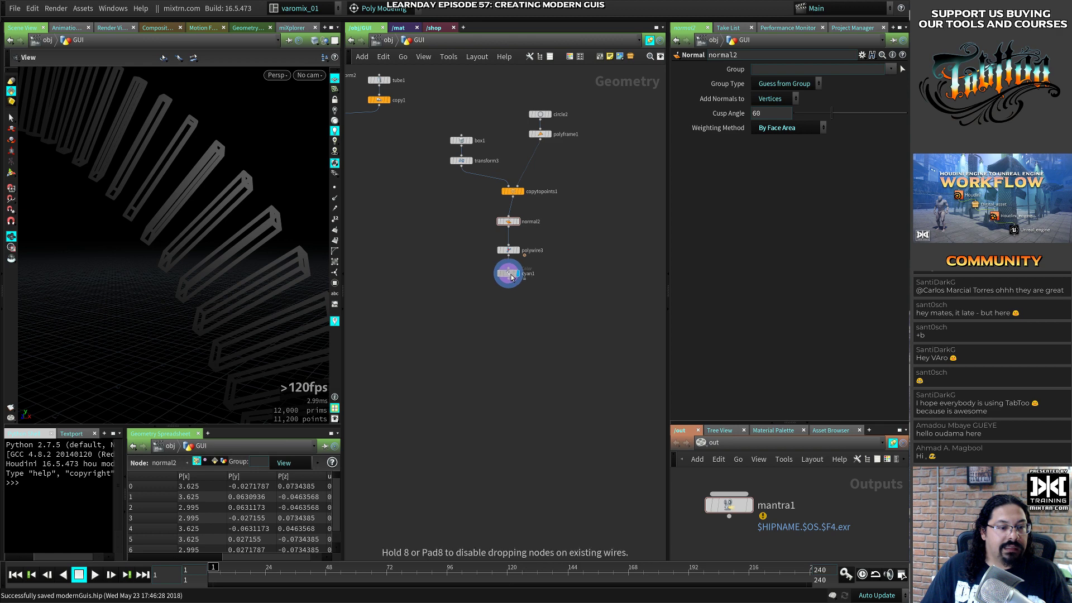
Add a Normal node after cyan1 and display it so the wires shade in cyan
click(508, 273)
key(Tab)
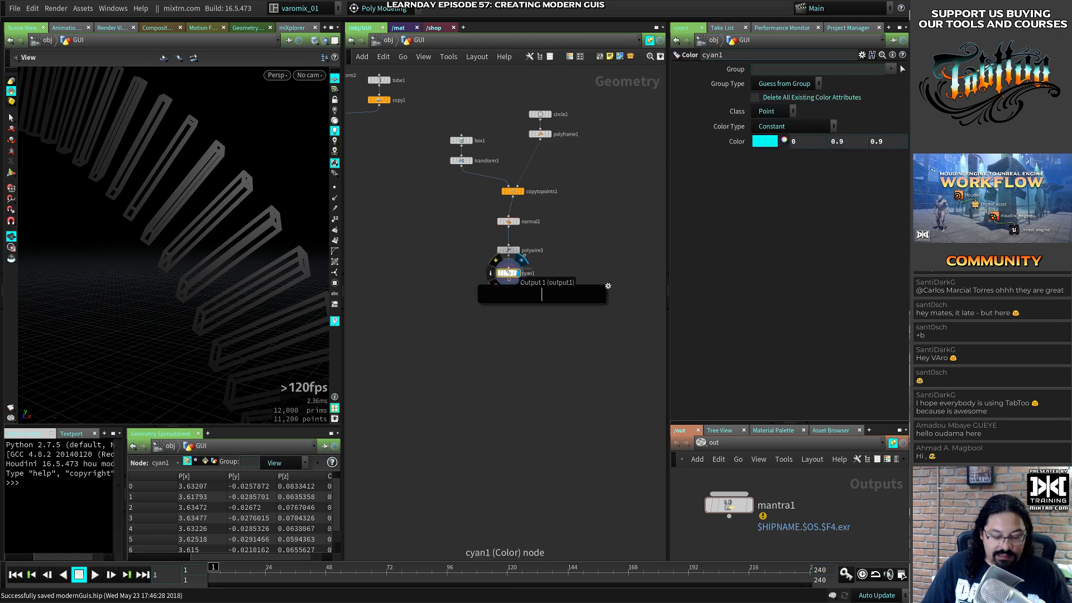
text(nor)
key(Return)
click(508, 293)
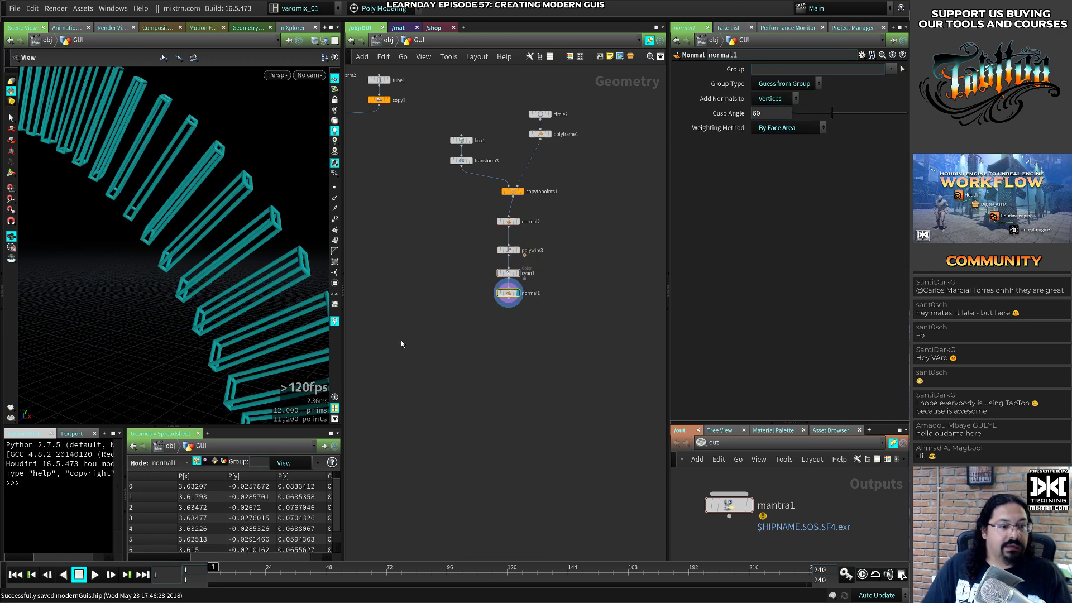
drag(504, 301, 512, 309)
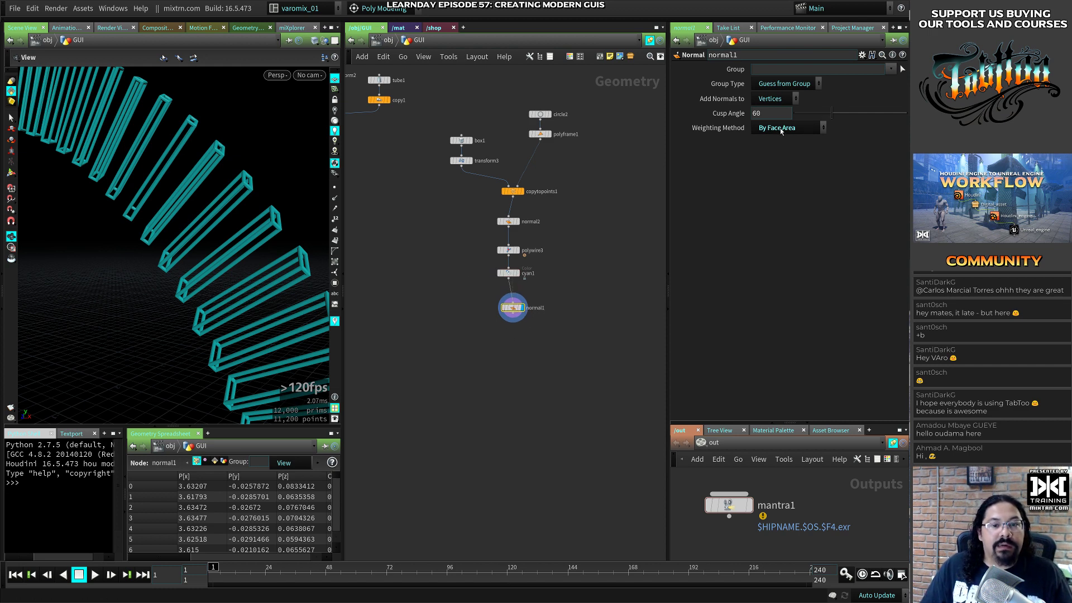
On normal1, try adding normals to points, return to vertices, and try a cusp angle of 70.3 before undoing it
click(777, 101)
click(770, 114)
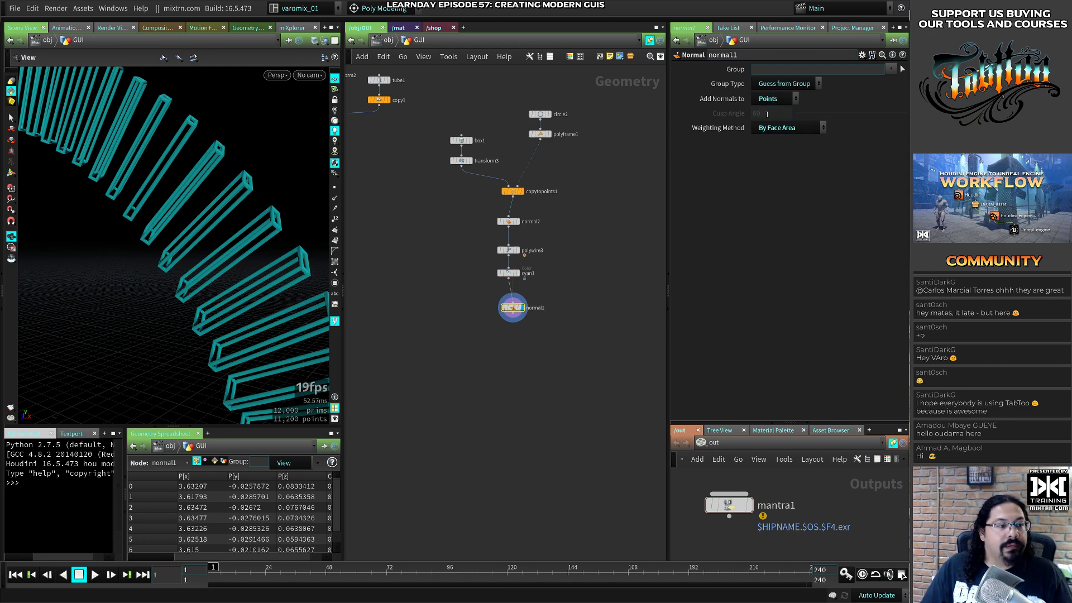
click(778, 98)
click(780, 125)
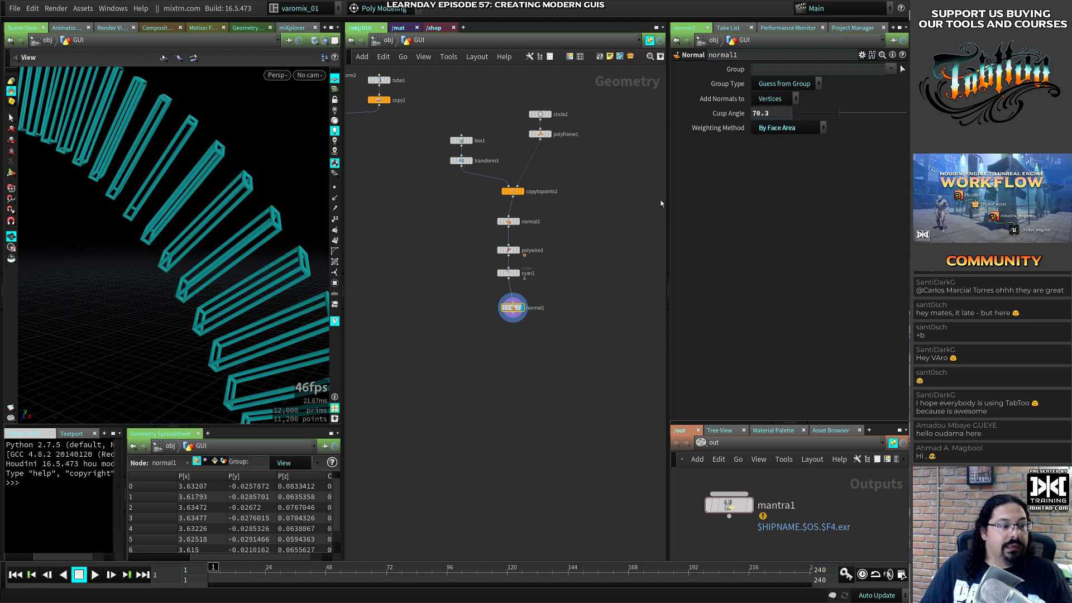
key(ctrl+z)
Align the normal1 node directly beneath cyan1 in the network
drag(513, 307, 508, 297)
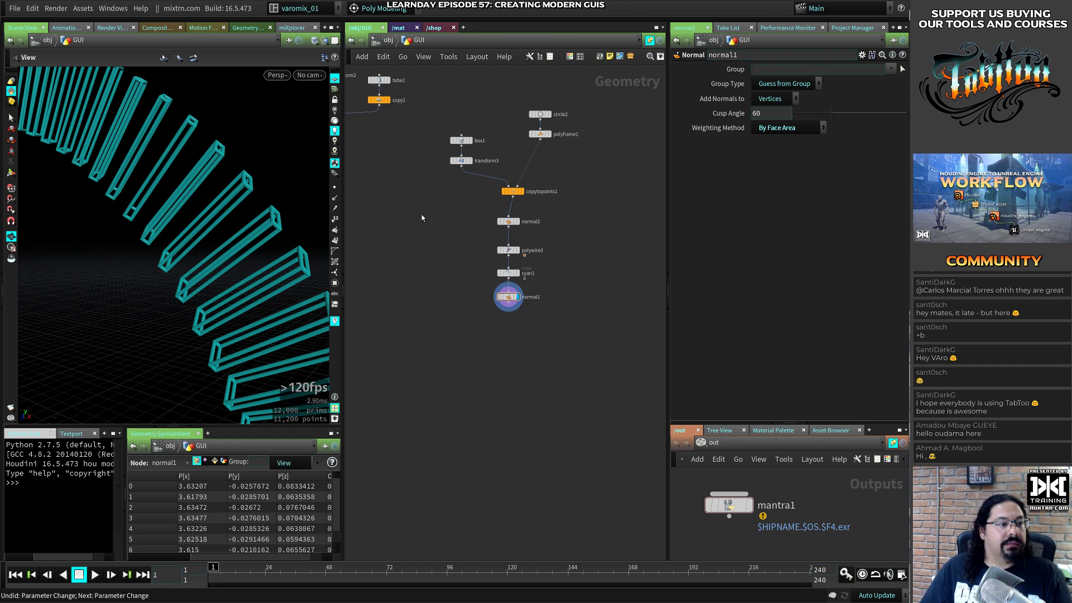
middle_drag(439, 198, 502, 268)
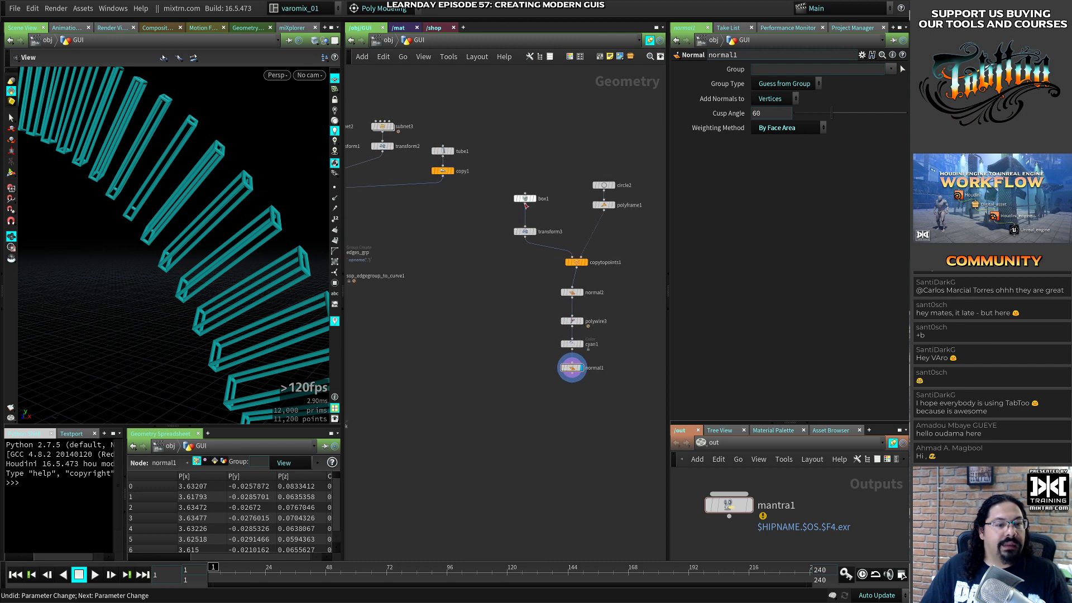
Increase the uniform scale of box1 to 0.23 so the slats in the ring grow longer
click(525, 204)
click(525, 198)
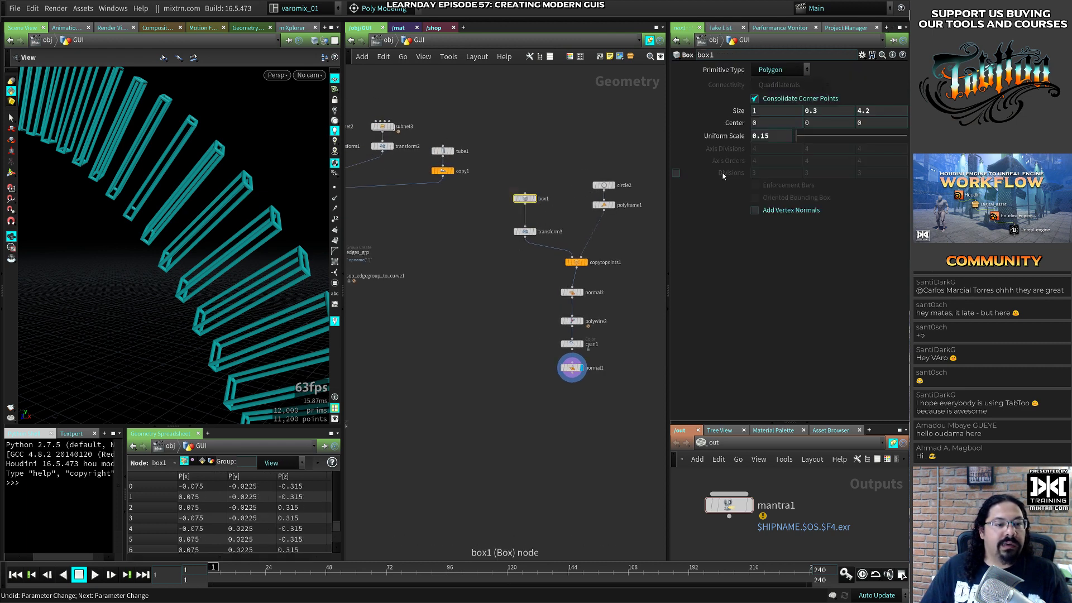
middle_drag(777, 137, 832, 148)
drag(221, 271, 227, 320)
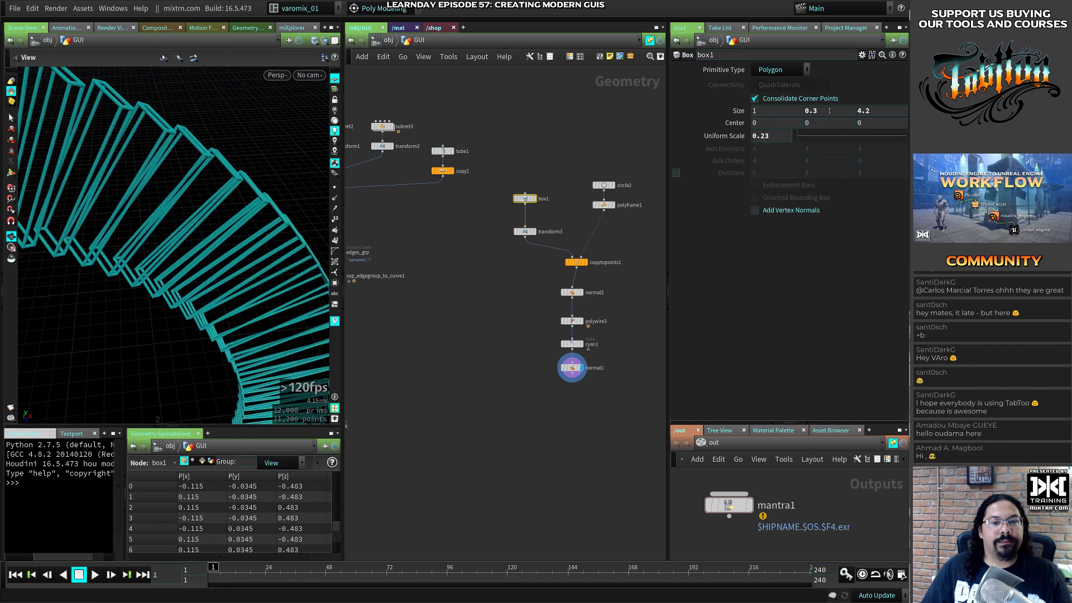
right_drag(229, 301, 108, 335)
drag(191, 326, 134, 299)
middle_drag(134, 299, 174, 268)
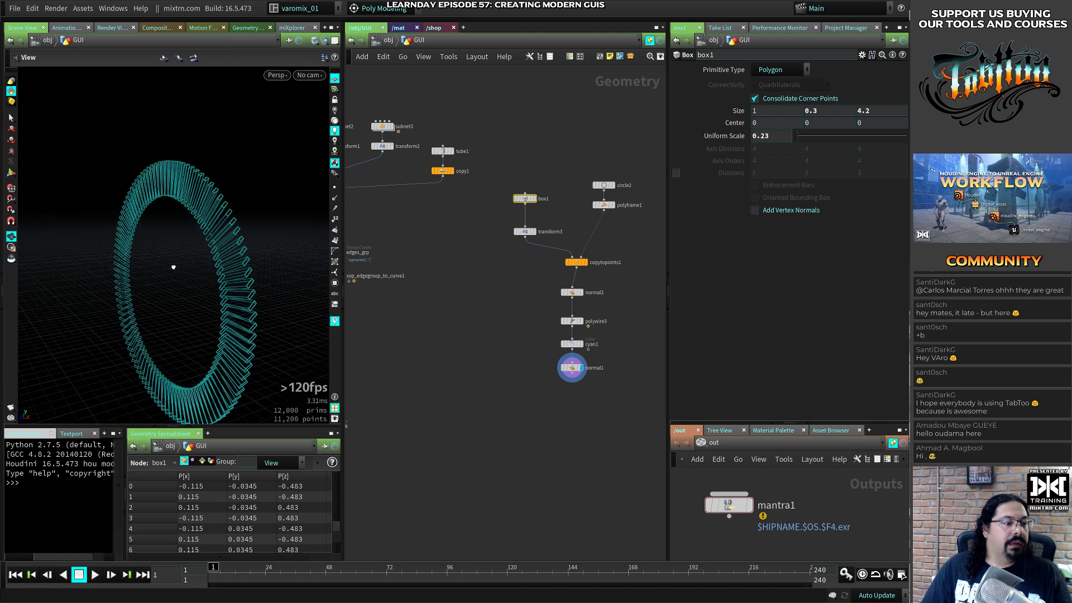
drag(174, 268, 177, 283)
Add a Merge node after normal1, display it, and connect normal2 as its second input
middle_drag(475, 356, 429, 294)
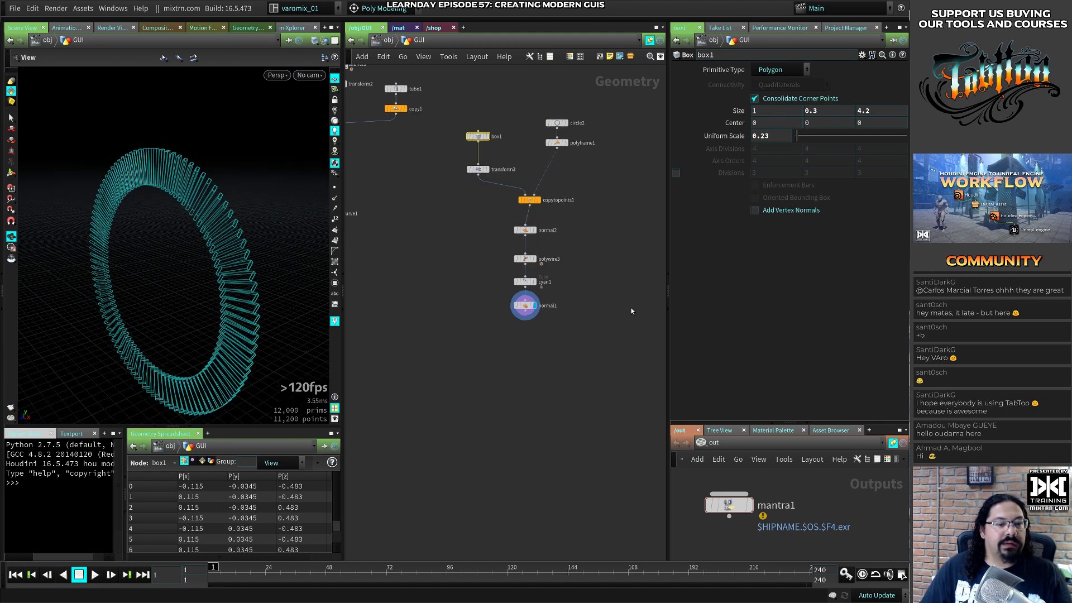
middle_drag(631, 311, 573, 331)
key(Tab)
drag(419, 380, 491, 329)
key(Tab)
text(mer)
key(Return)
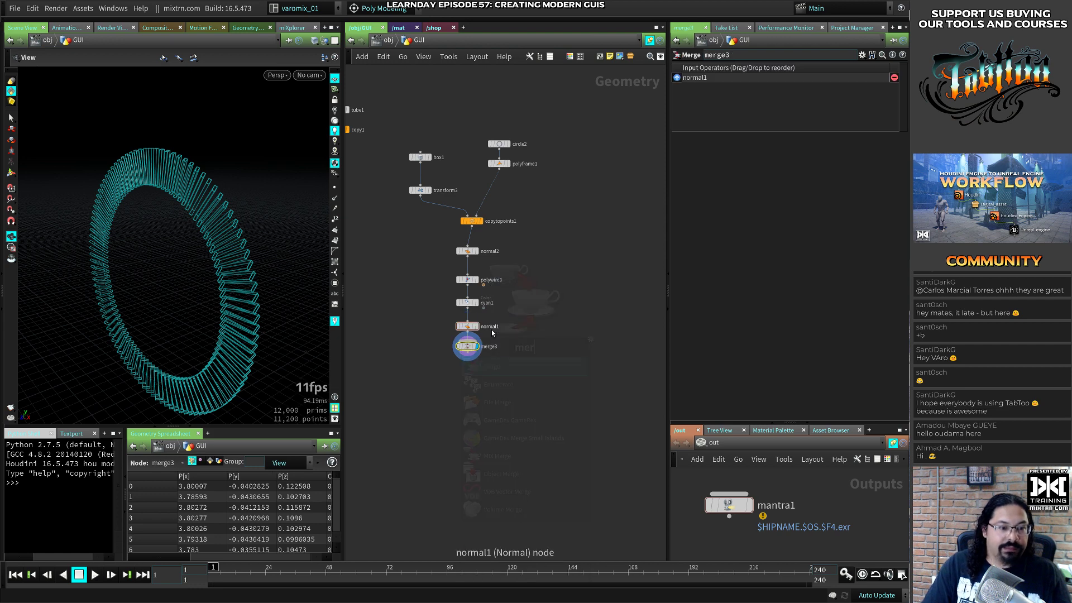
click(531, 373)
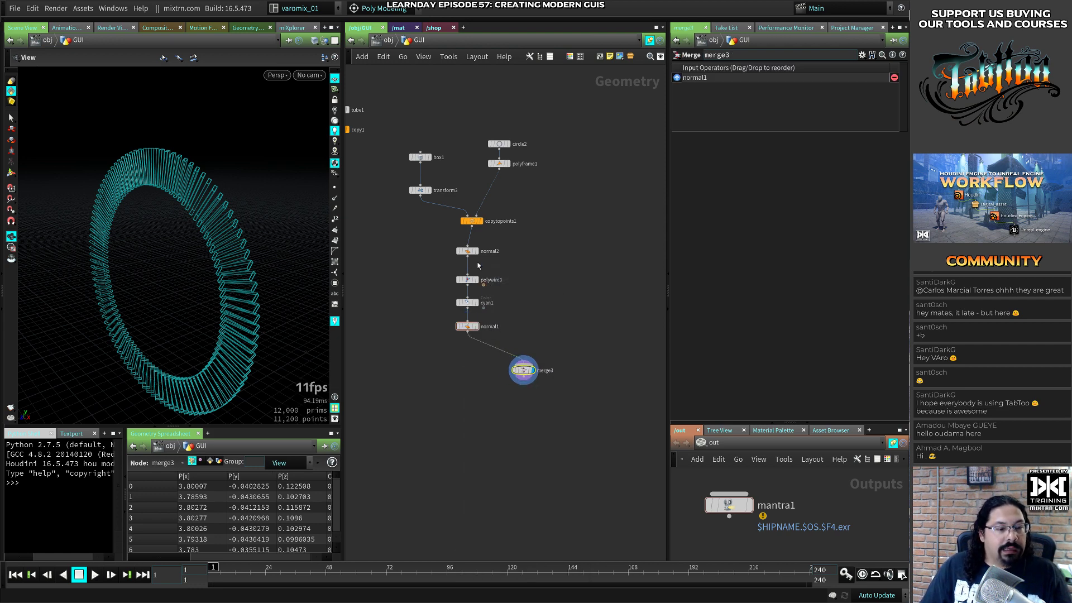
drag(467, 255, 540, 294)
click(544, 362)
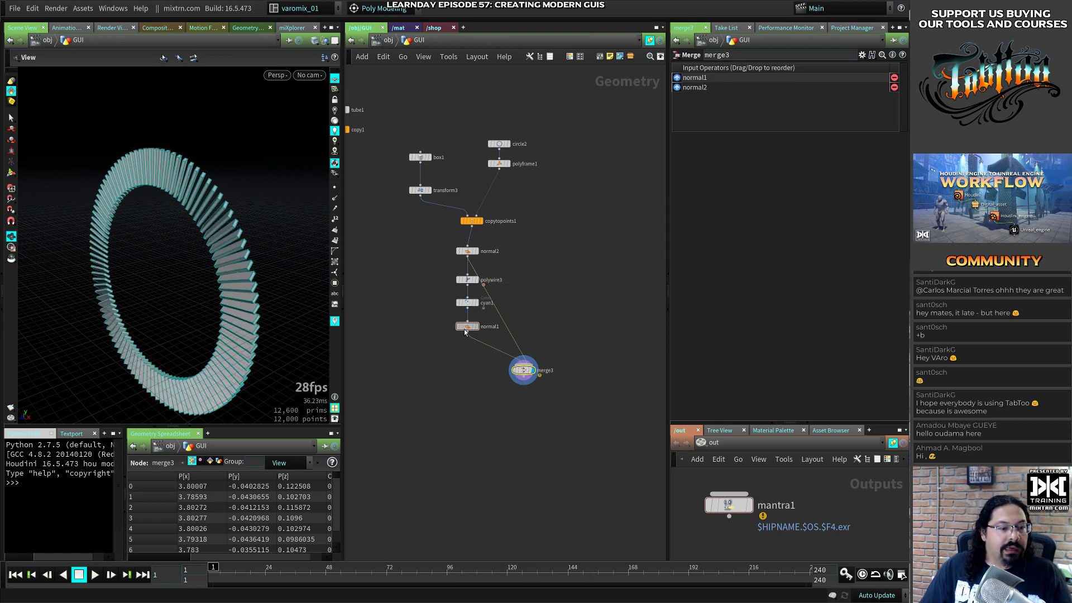
Move the normal1 node out from under cyan1 and wire it after merge3
drag(464, 332, 521, 397)
click(531, 395)
drag(248, 333, 215, 278)
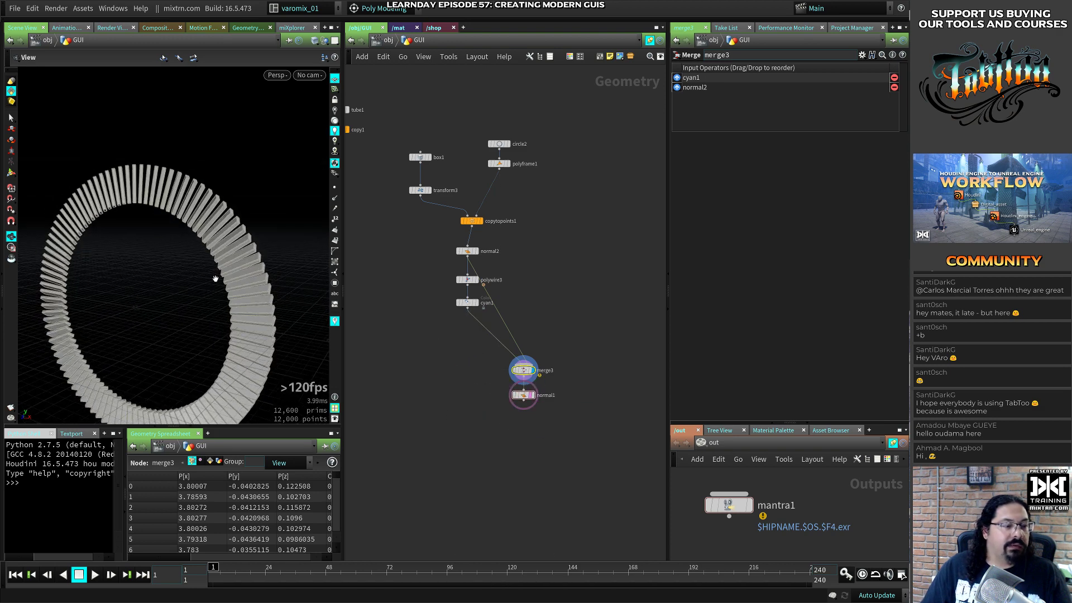
right_drag(216, 278, 234, 274)
drag(233, 275, 222, 311)
right_drag(223, 311, 270, 268)
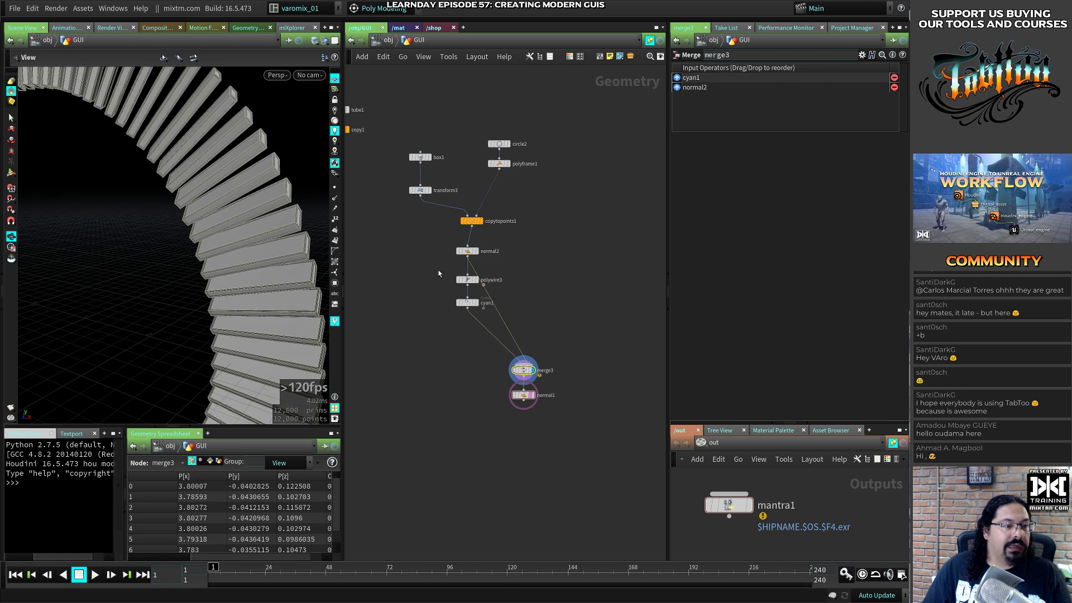
Duplicate the black Color node, insert it between normal2 and merge3, and display normal1
middle_drag(373, 304, 501, 302)
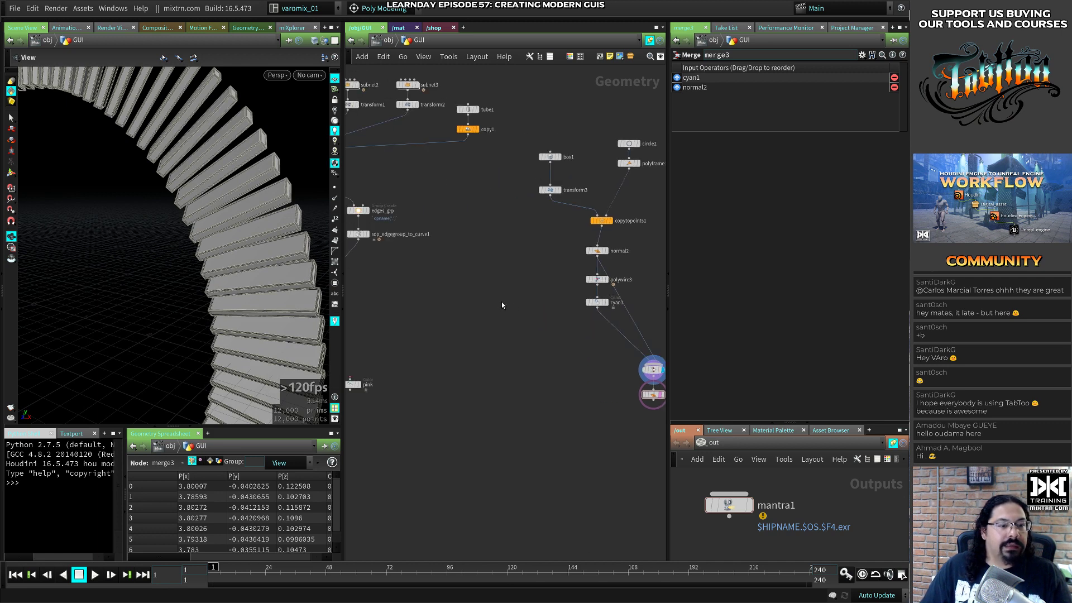
middle_drag(422, 307, 542, 300)
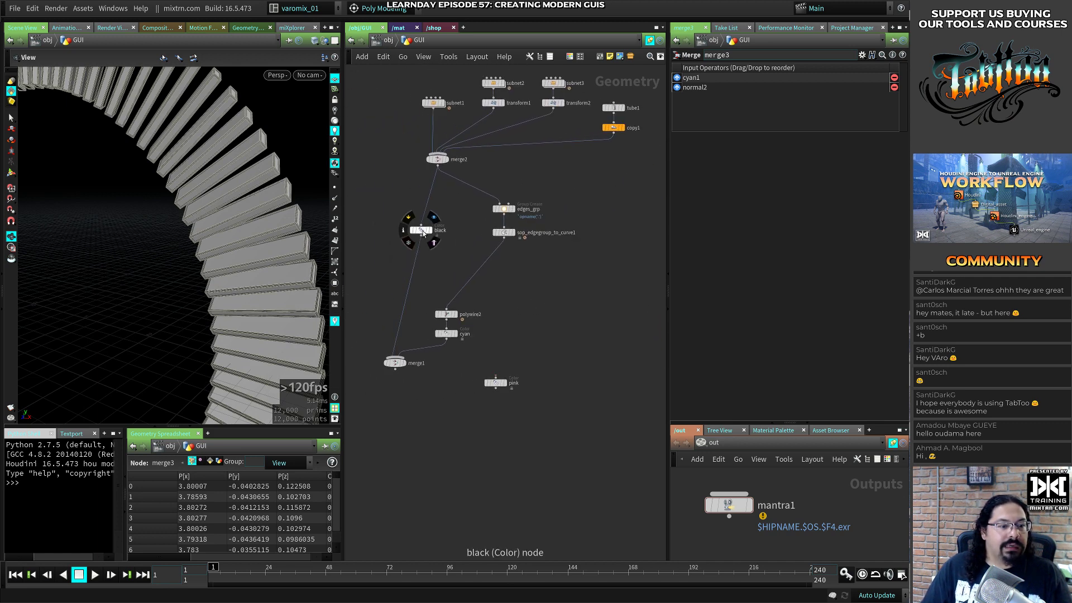
alt+drag(421, 229, 639, 307)
middle_drag(573, 353, 388, 374)
drag(454, 328, 594, 344)
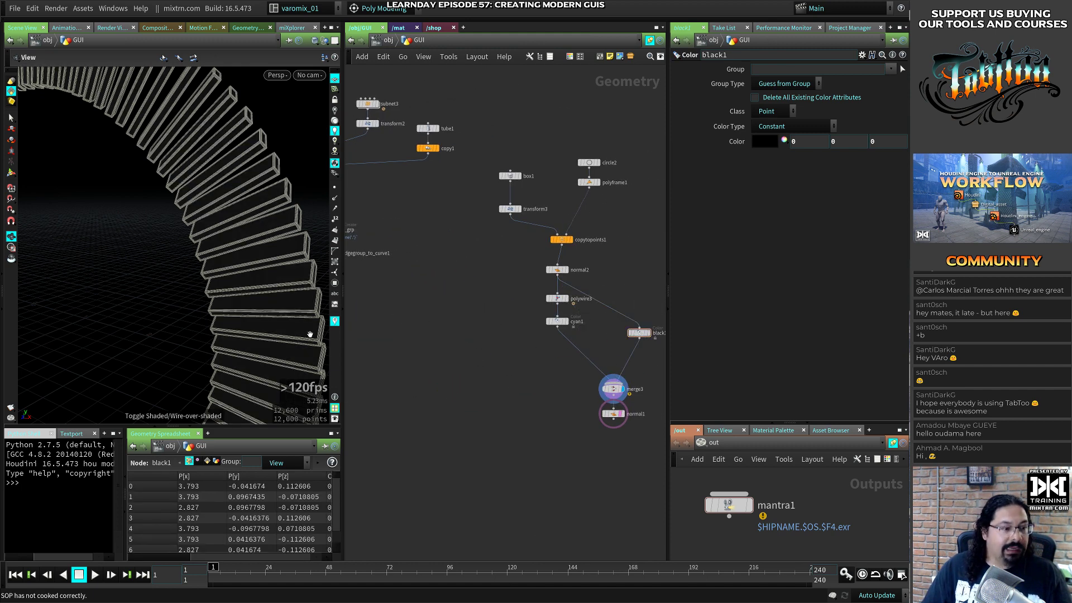
click(629, 421)
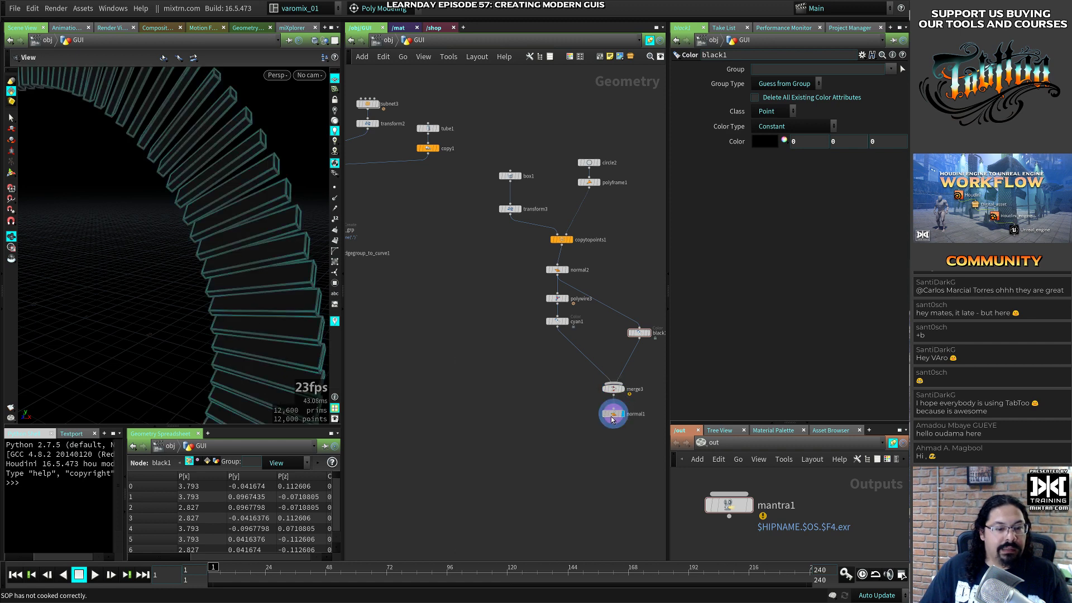
click(613, 414)
drag(218, 277, 187, 307)
Collapse all nodes of the slat ring network into a subnet named boxes and reposition it
scroll(461, 323, down, 5)
scroll(461, 325, up, 4)
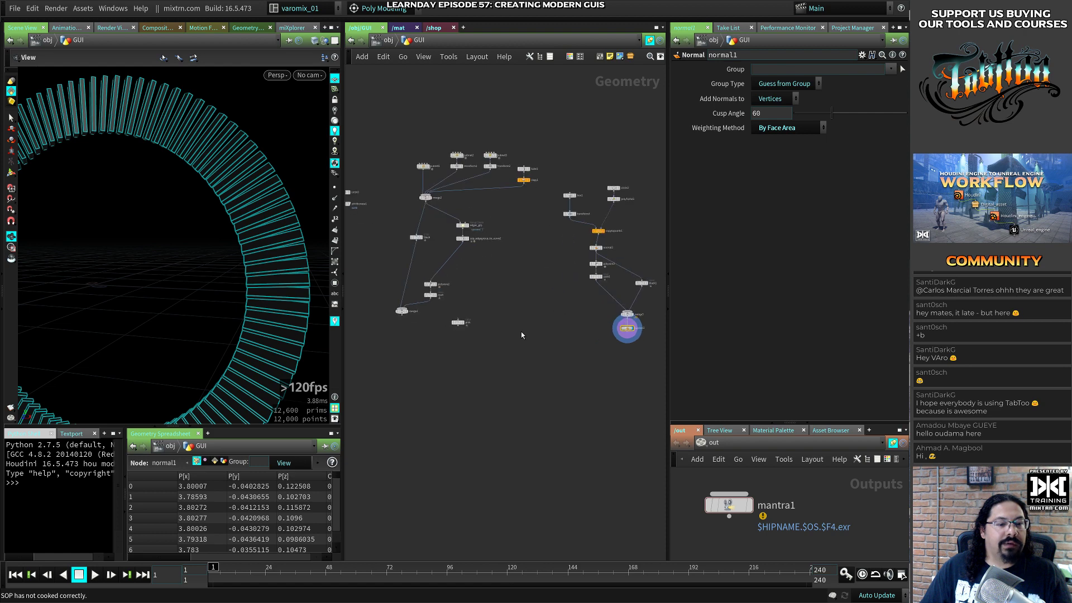
drag(606, 178, 495, 392)
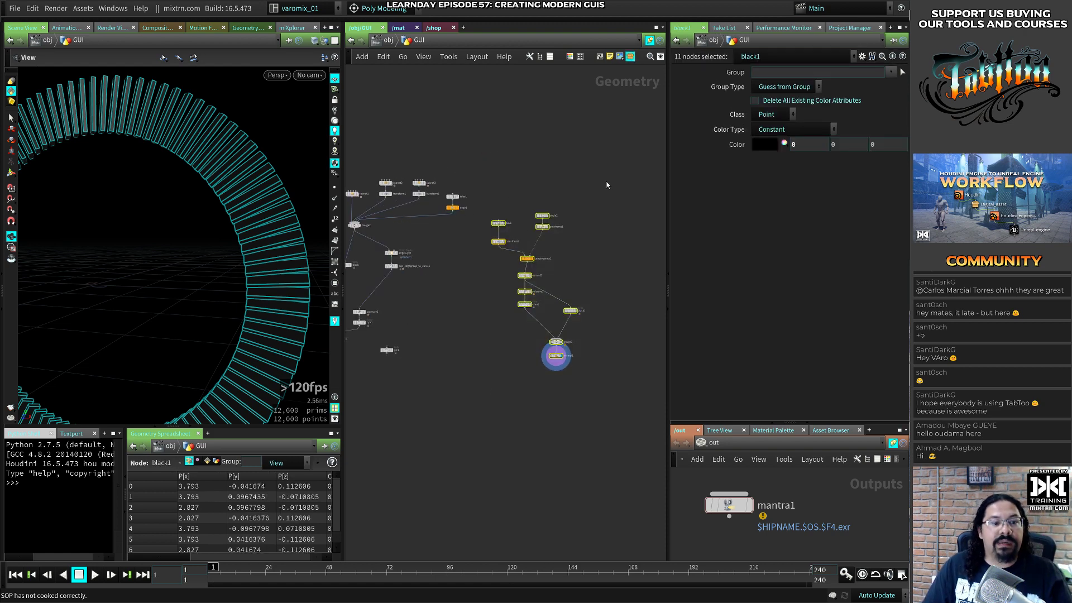
key(shift+c)
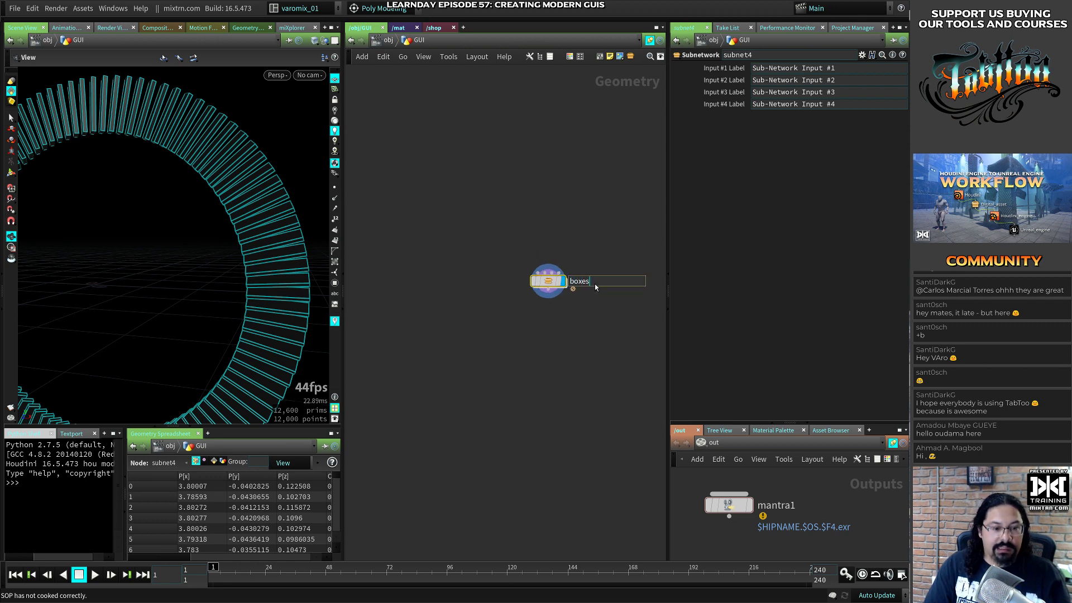
key(Return)
drag(547, 282, 456, 146)
Duplicate the copy1 node, feed it from the boxes subnet, and display the copied rings
middle_drag(374, 219, 546, 296)
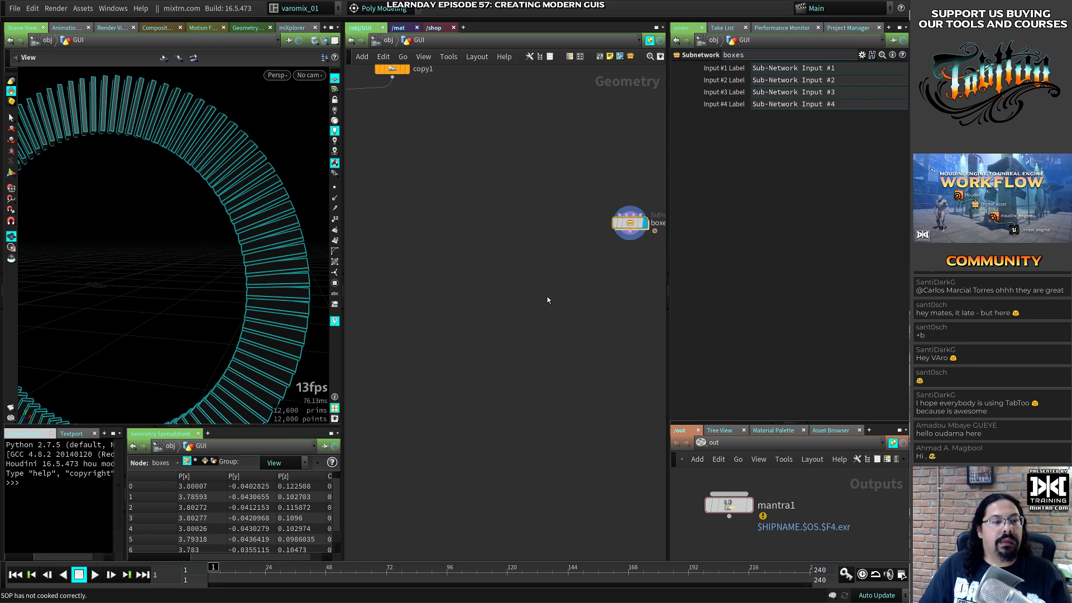
scroll(555, 279, down, 5)
scroll(574, 289, up, 4)
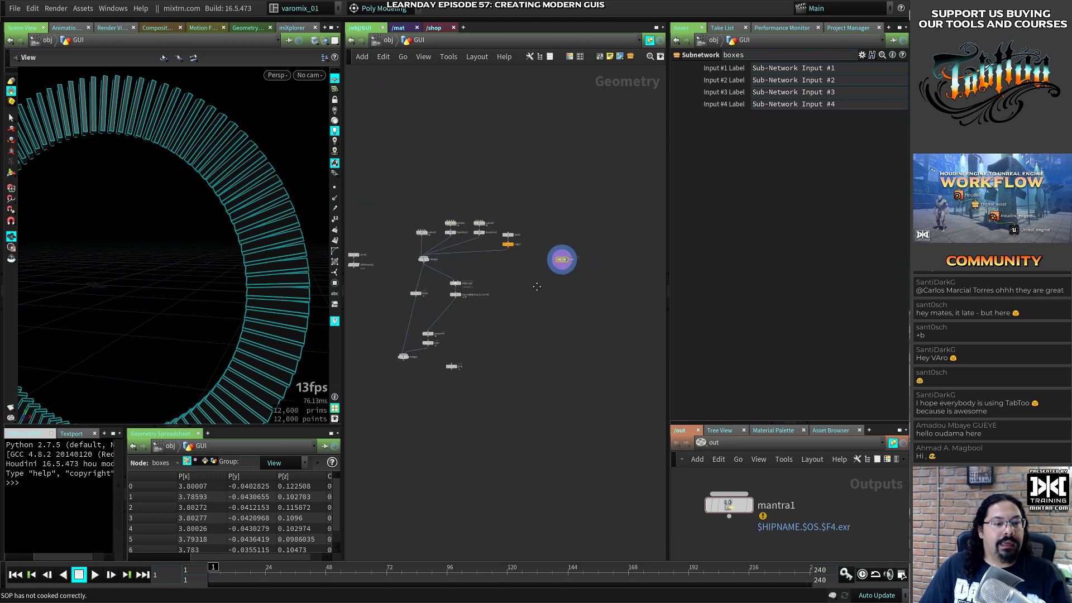
alt+drag(478, 216, 589, 321)
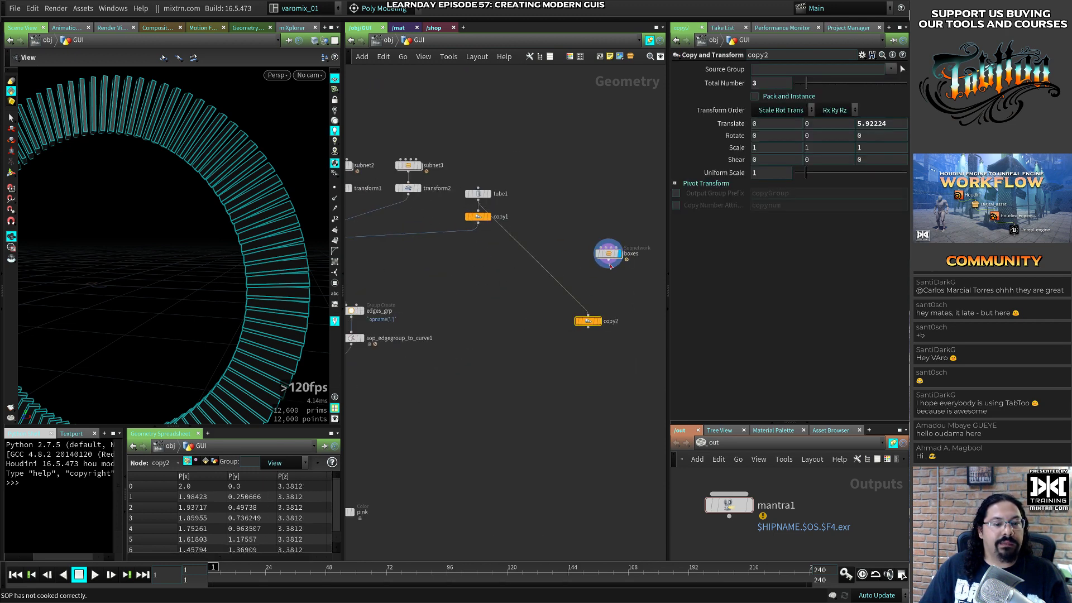
drag(608, 260, 588, 315)
drag(586, 317, 601, 296)
click(614, 300)
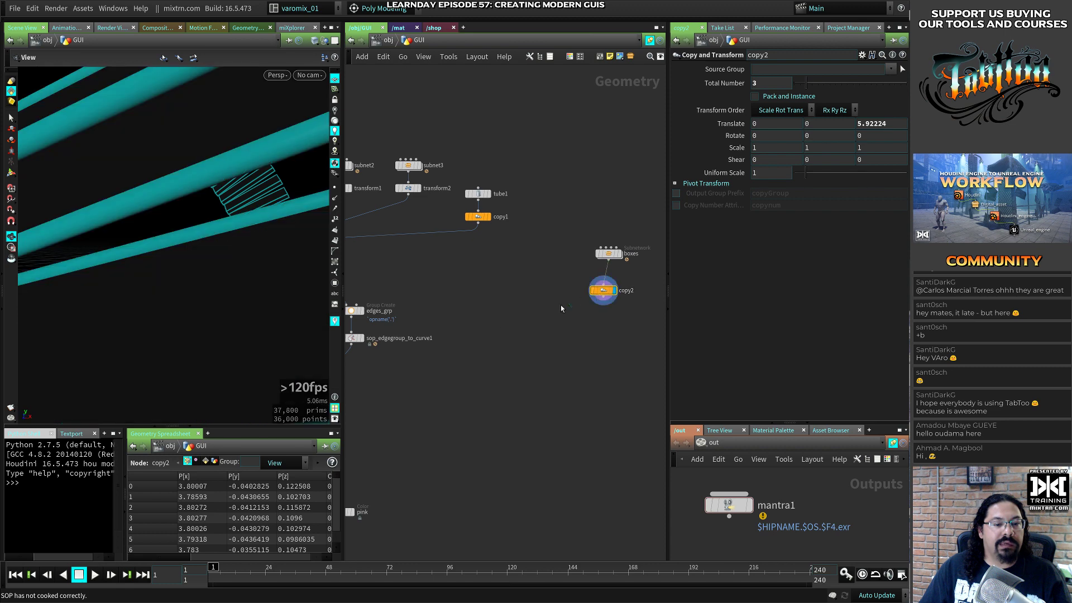
Move merge1 aside, display it, and connect the copied rings from copy2 as another input
scroll(561, 305, down, 6)
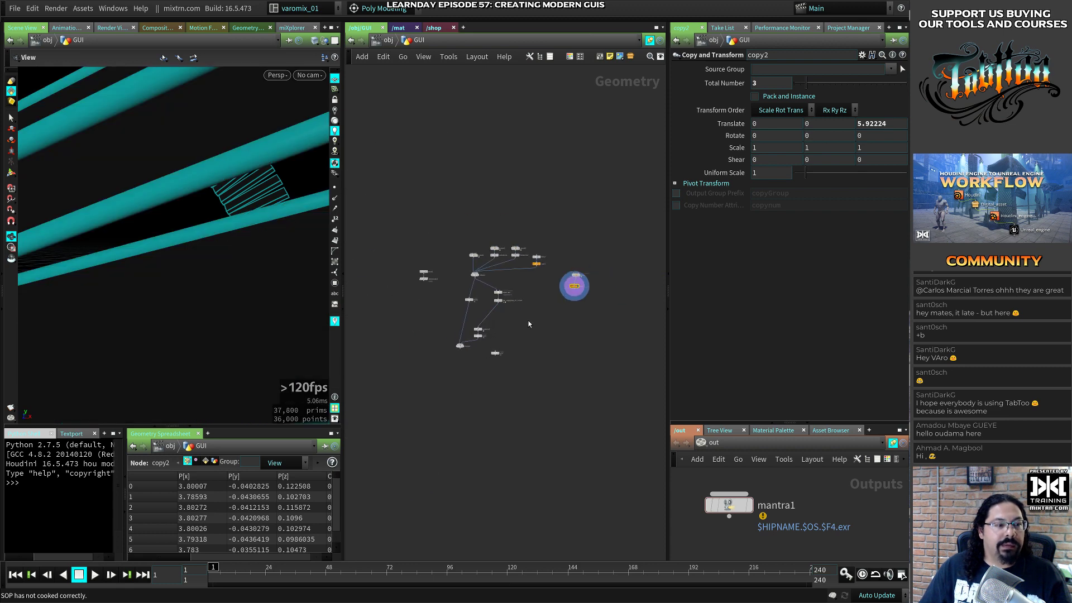
scroll(528, 321, up, 3)
middle_drag(585, 292, 601, 289)
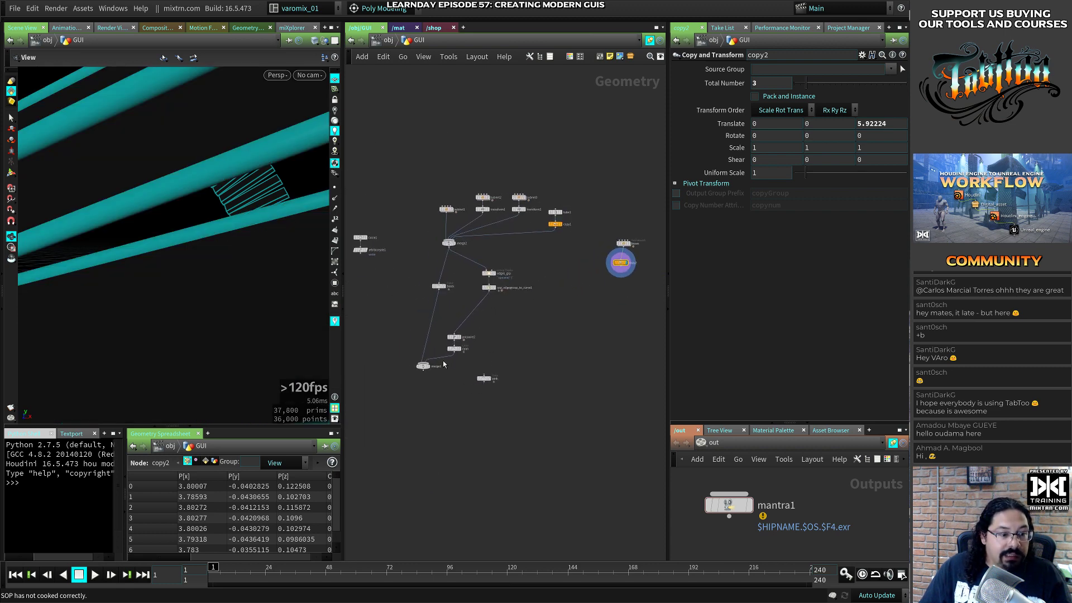
drag(428, 363, 541, 359)
click(510, 370)
drag(621, 269, 541, 357)
scroll(501, 380, up, 3)
scroll(500, 379, down, 1)
right_drag(223, 296, 106, 342)
middle_drag(128, 338, 226, 307)
drag(226, 306, 211, 318)
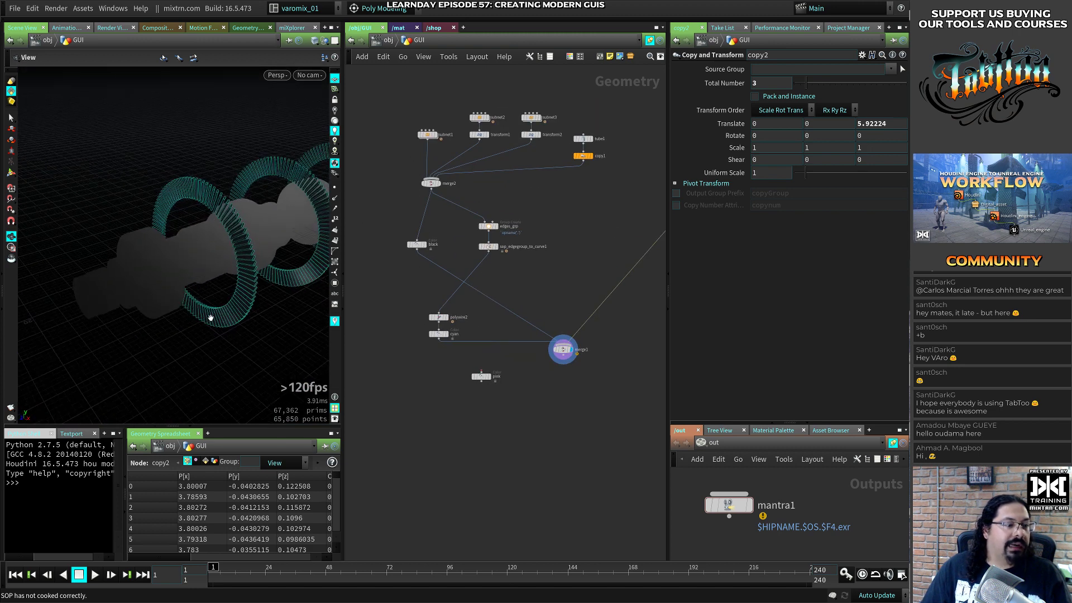
Clear space around merge1 by moving pink away, and append a displayed Normal node to it
scroll(457, 366, up, 2)
drag(468, 366, 468, 449)
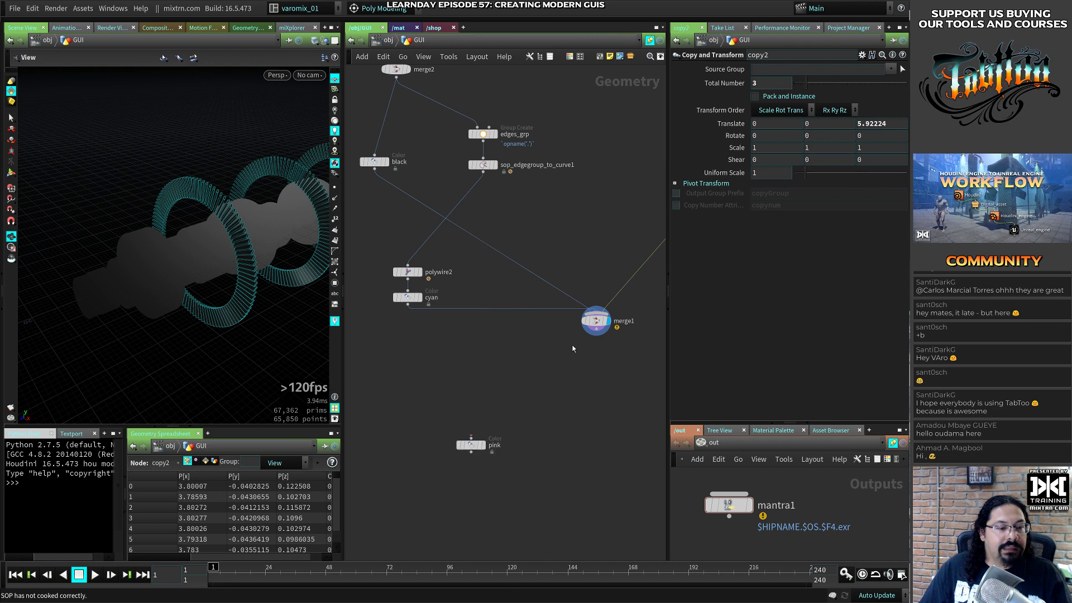
drag(595, 322, 574, 344)
middle_drag(525, 382, 432, 339)
drag(454, 351, 507, 302)
key(Tab)
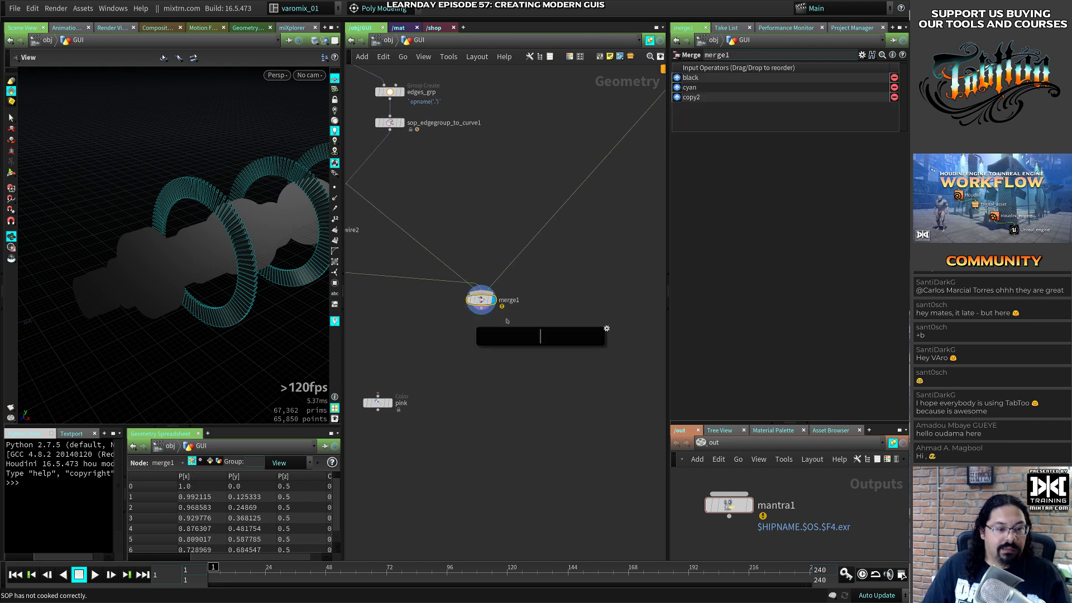
text(normal)
key(Return)
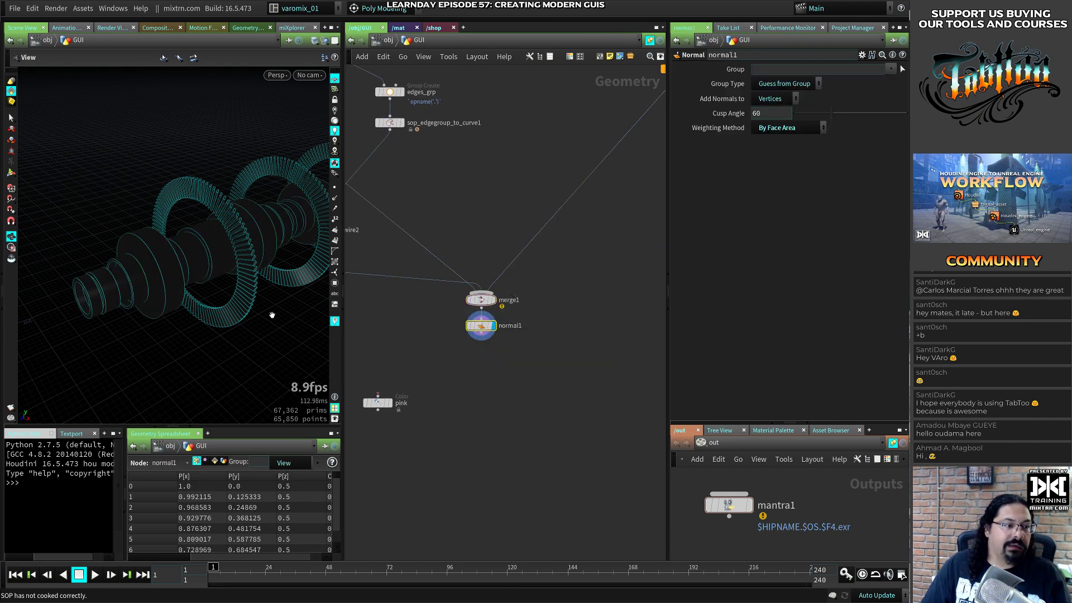
click(541, 330)
drag(134, 321, 164, 303)
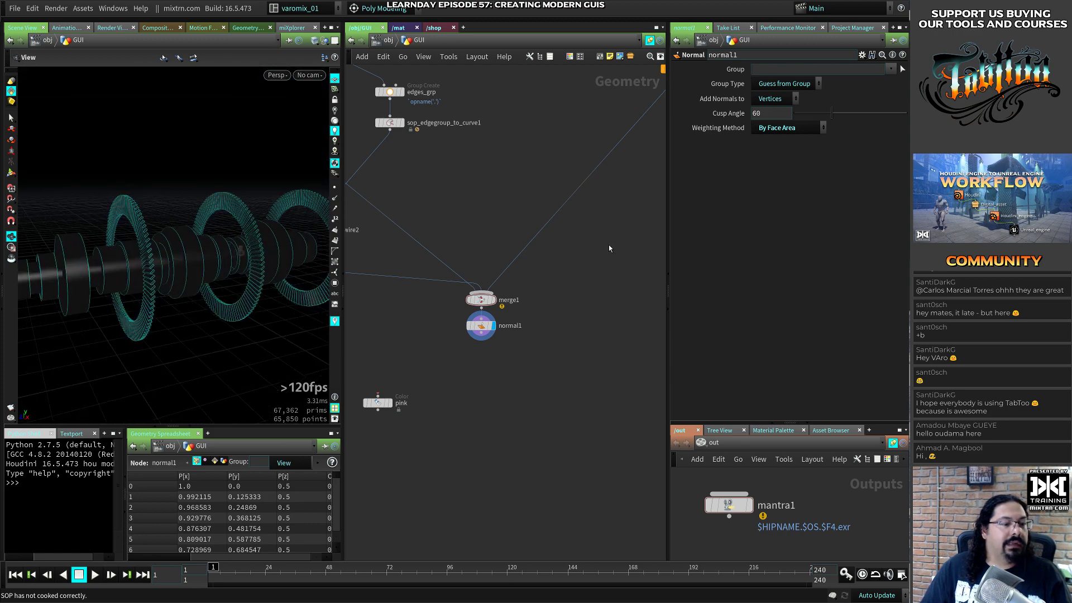
Insert a Transform node between the boxes subnet and copy2
middle_drag(608, 245, 476, 350)
middle_drag(518, 278, 492, 388)
drag(513, 283, 530, 275)
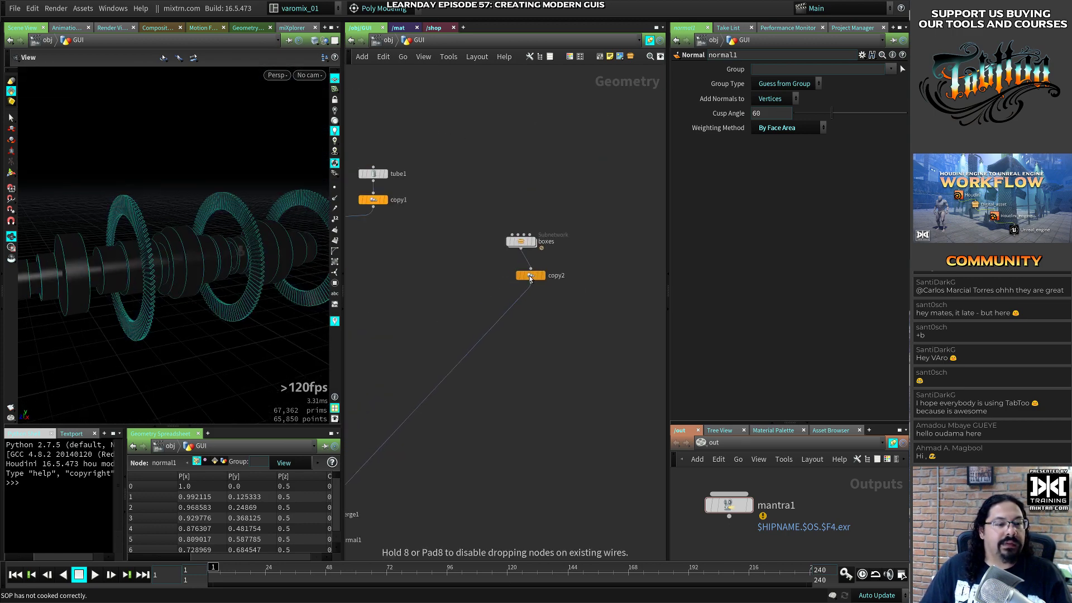
click(521, 241)
key(Tab)
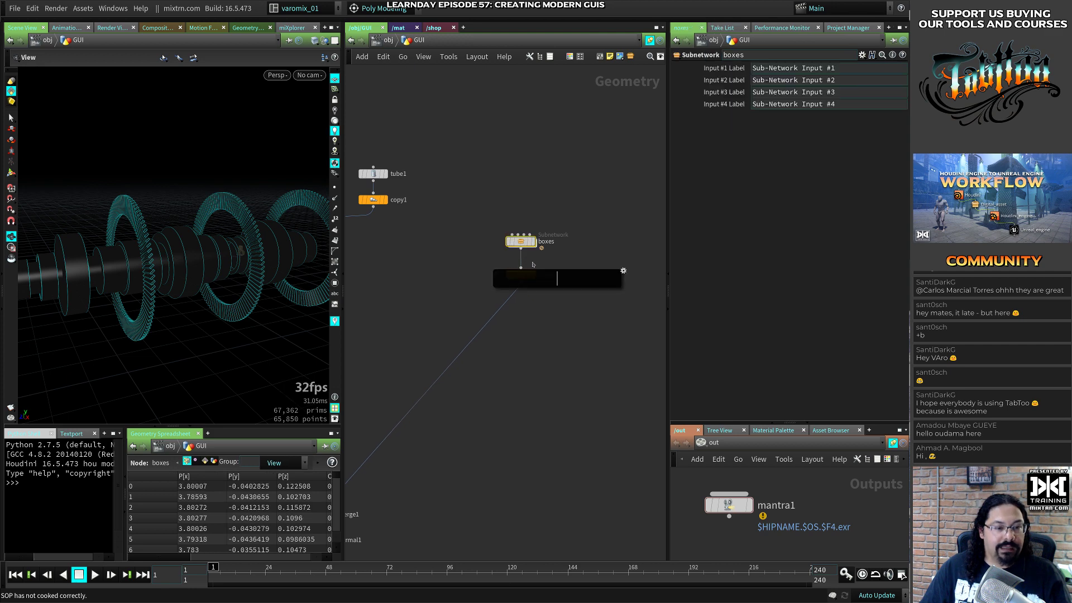
text(transform)
key(Return)
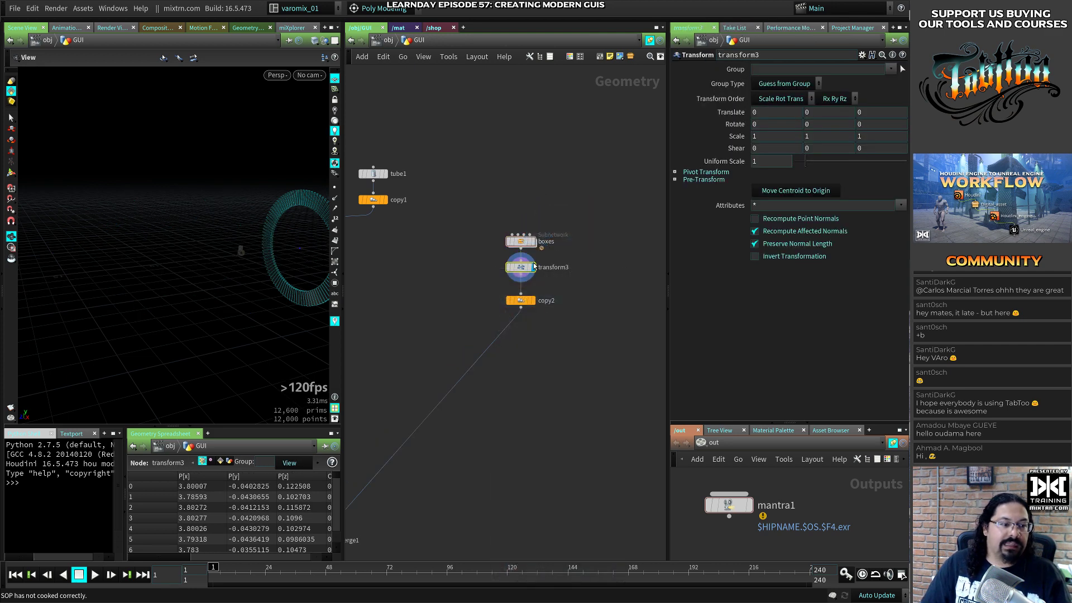
Display the final normal1 node and set the uniform scale of transform3 to 0.7
middle_drag(453, 431, 473, 367)
click(481, 323)
middle_drag(773, 161, 747, 168)
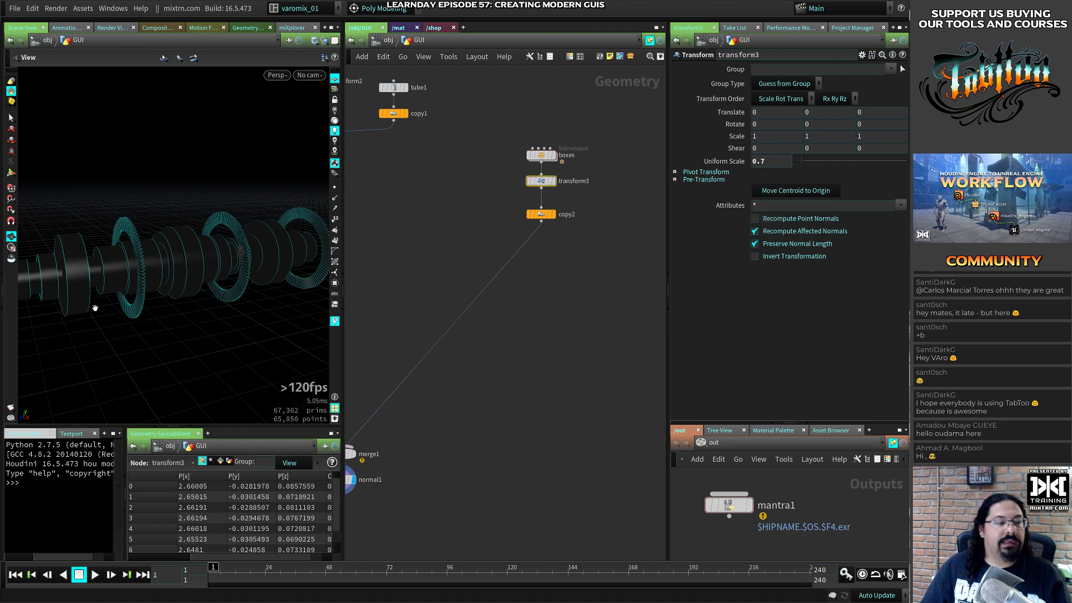
drag(95, 308, 155, 240)
Shift the slat rings along the shaft with the transform handle to a Z translate of 2.73981
click(11, 173)
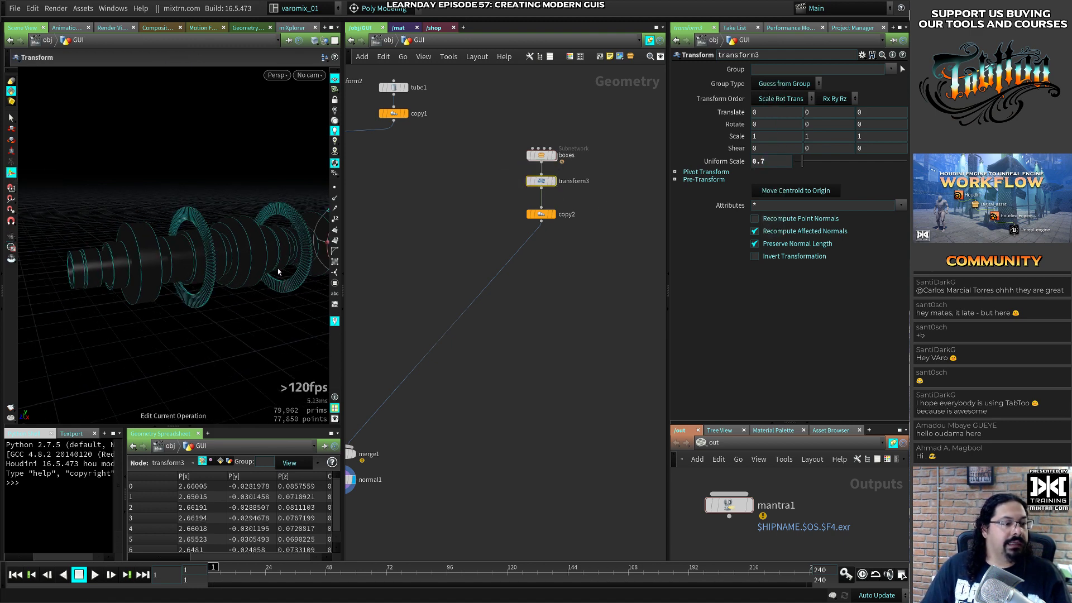
drag(298, 251, 250, 262)
alt+drag(151, 296, 187, 309)
drag(200, 226, 205, 222)
click(363, 288)
Fine-tune the uniform scale of transform3 to 0.71 so the slat rings fit around the discs
alt+middle_drag(233, 300, 272, 289)
alt+drag(272, 288, 246, 254)
alt+right_drag(184, 265, 240, 251)
alt+drag(240, 251, 229, 265)
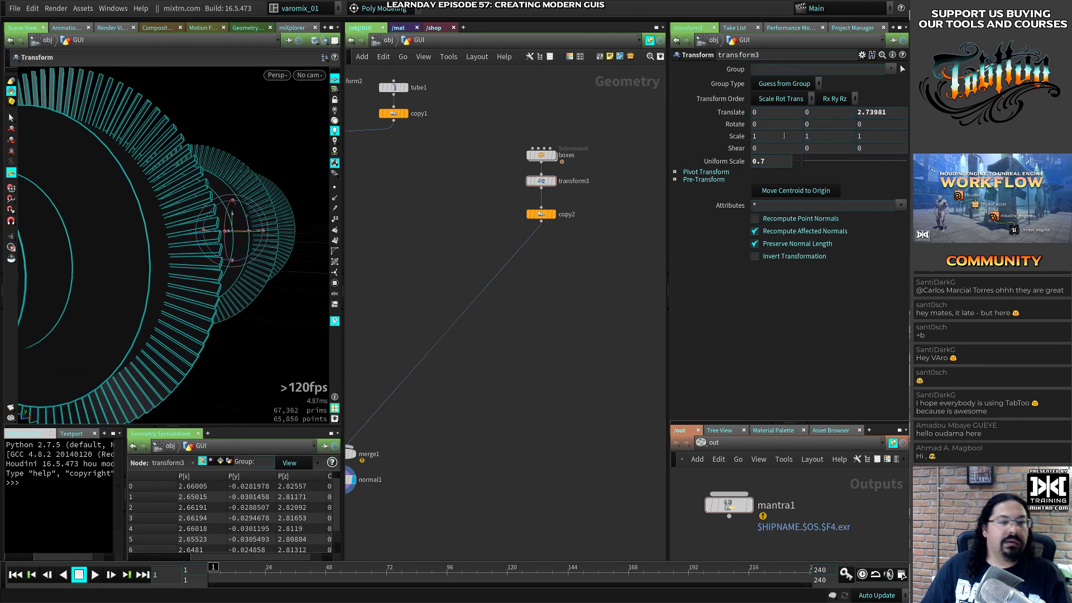
mouse_move(785, 163)
middle_down()
mouse_move(781, 183)
mouse_move(793, 183)
middle_up()
alt+drag(246, 272, 198, 323)
alt+right_drag(198, 323, 251, 304)
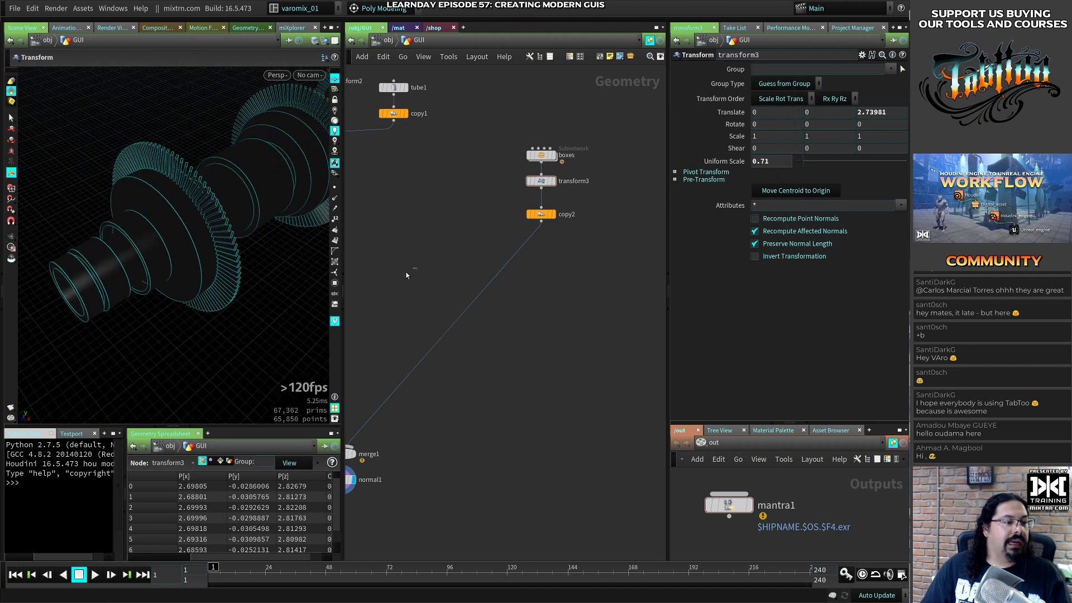
alt+drag(206, 279, 229, 254)
alt+right_drag(229, 254, 283, 280)
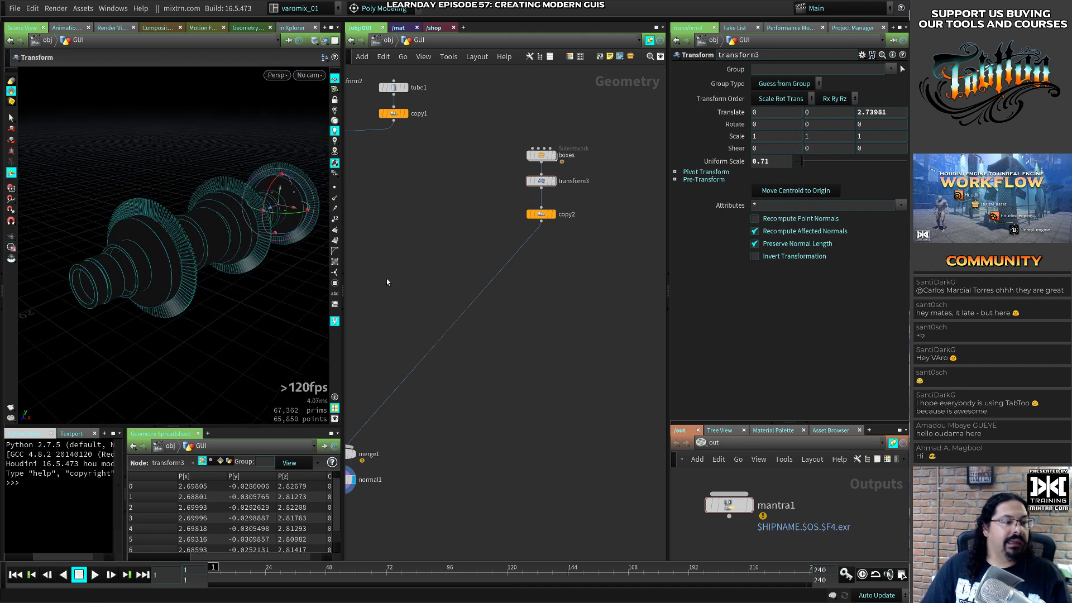
Save the scene, check the virtual-interface reference image in the browser, and return to Houdini
key(ctrl+s)
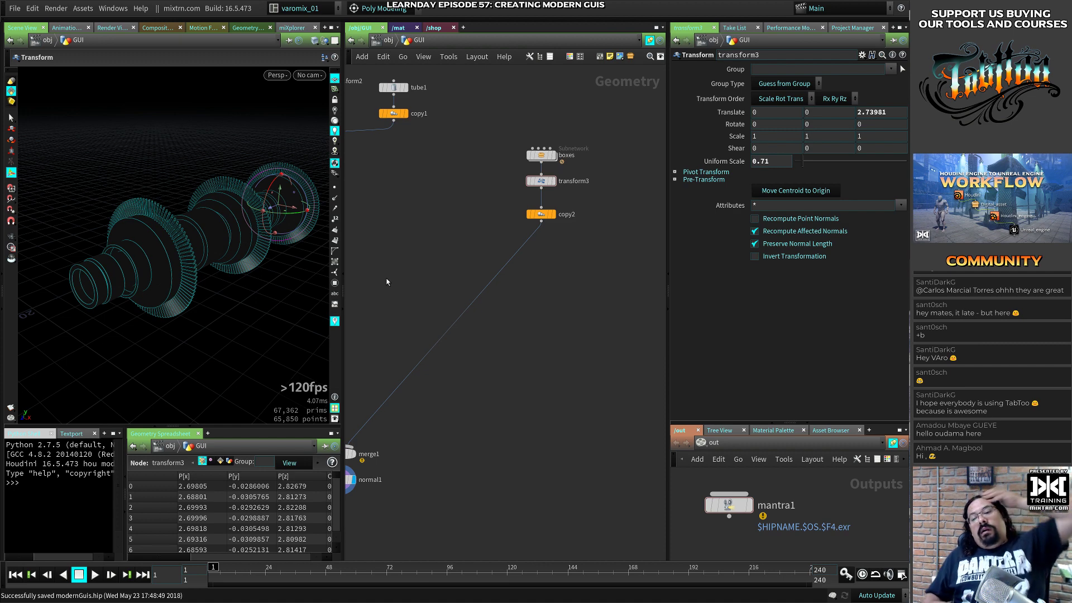
key(alt+Tab)
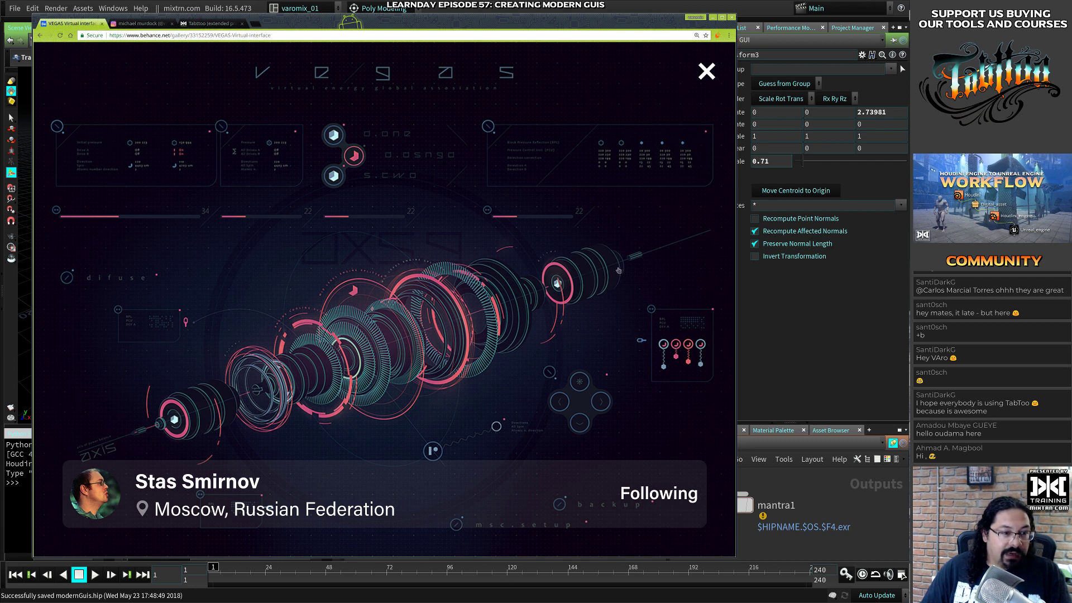
key(alt+Tab)
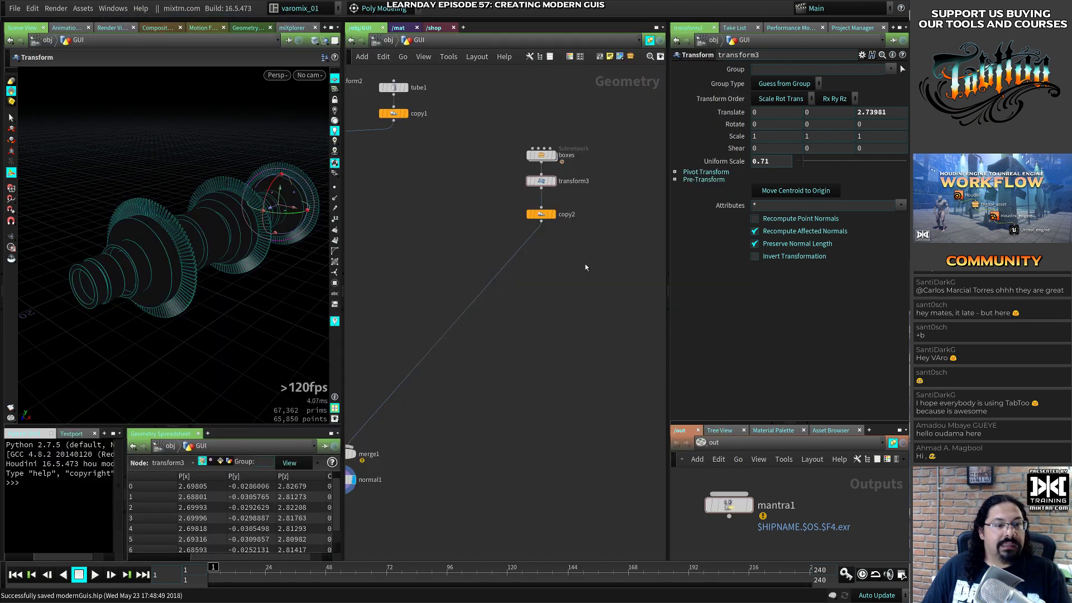
middle_drag(585, 267, 542, 255)
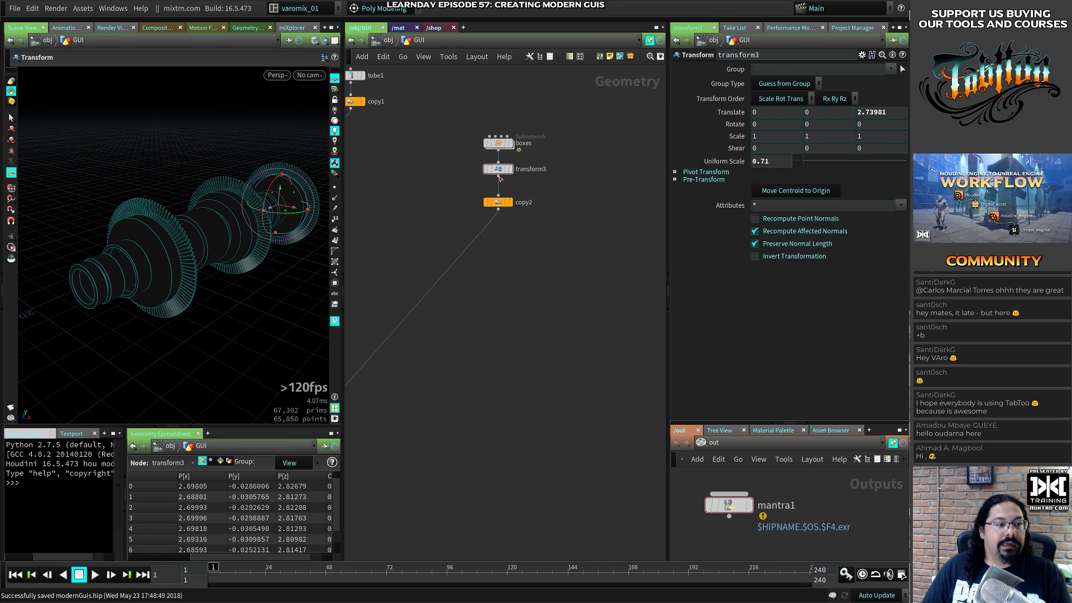
middle_drag(412, 247, 519, 214)
middle_drag(566, 275, 412, 337)
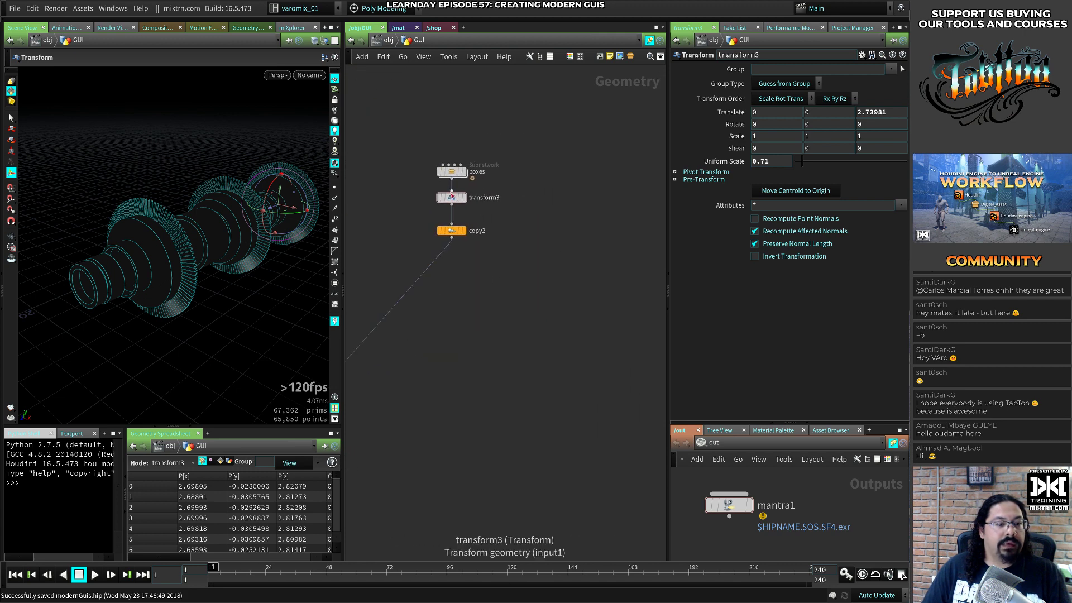
click(451, 196)
middle_drag(470, 296, 598, 283)
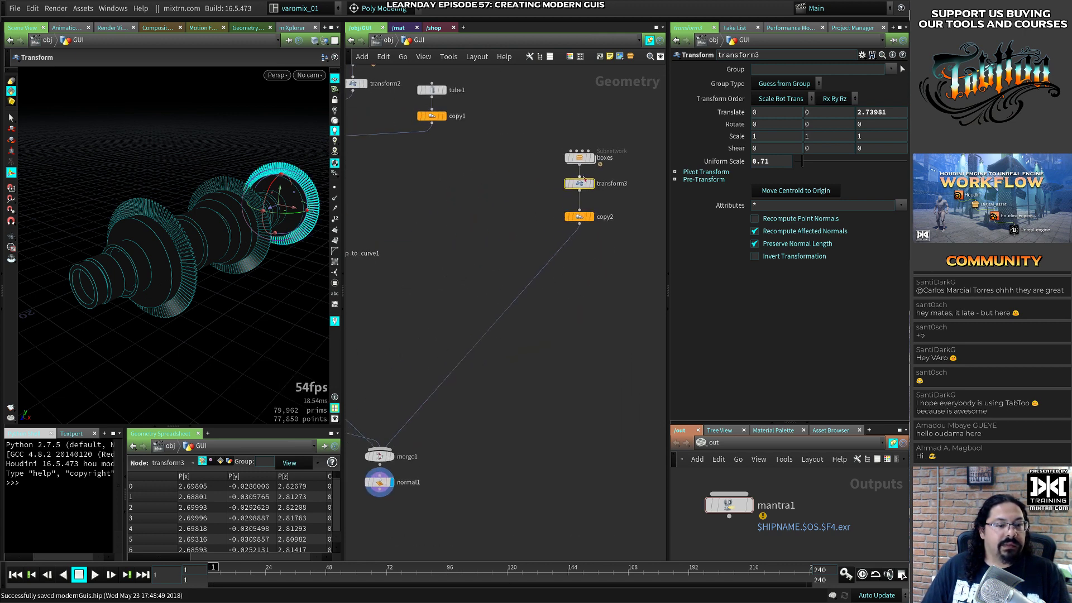
alt+click(502, 227)
key(Escape)
key(ctrl+z)
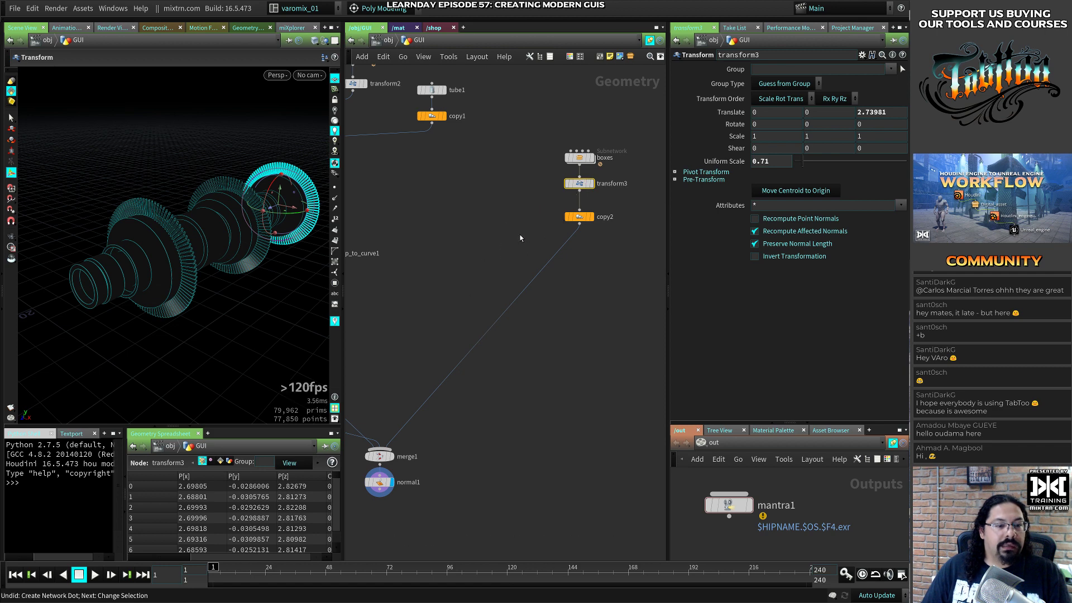
Duplicate transform3 as a second branch from the boxes subnet and connect the copy to merge1
alt+drag(581, 183, 486, 235)
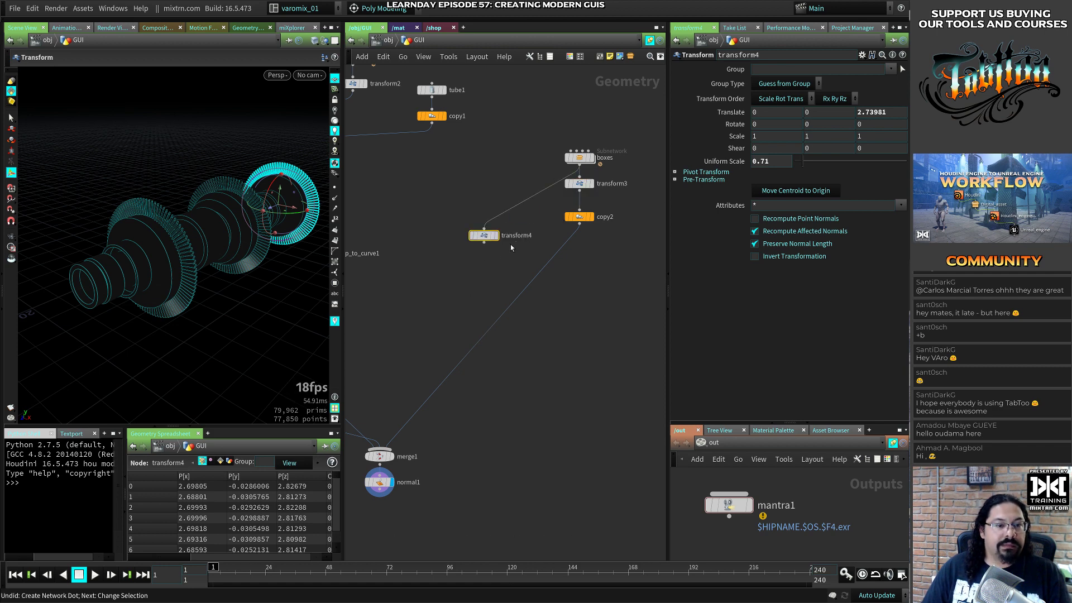
middle_drag(450, 308, 474, 264)
drag(508, 199, 472, 240)
click(473, 236)
click(405, 403)
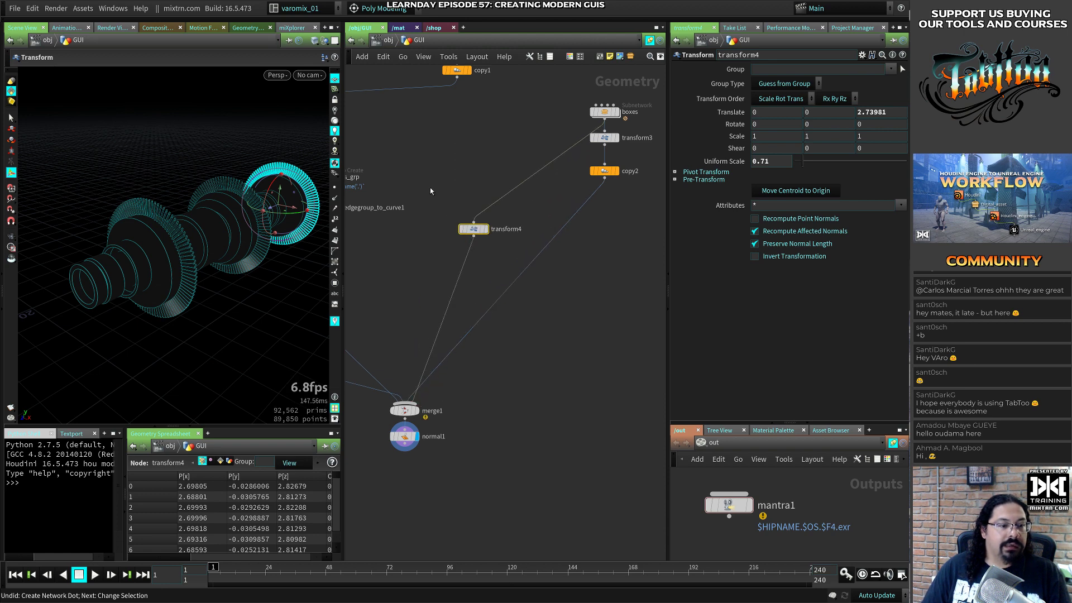
Shift the transform4 slat ring along the shaft to a Z translate of 15.6477 and set its uniform scale to 0.49
drag(275, 210, 138, 291)
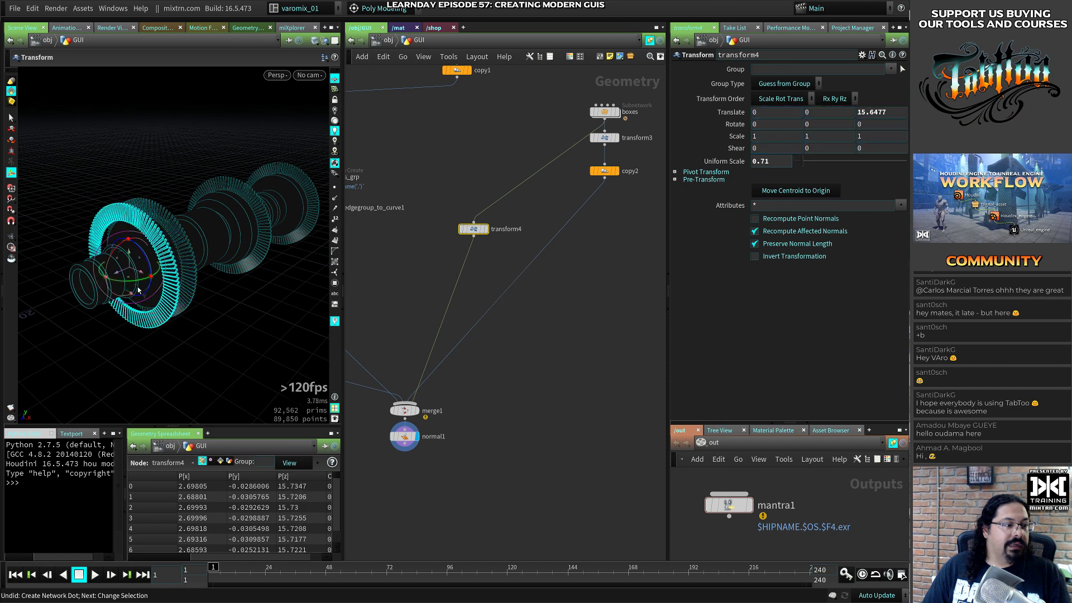
middle_drag(775, 176, 674, 191)
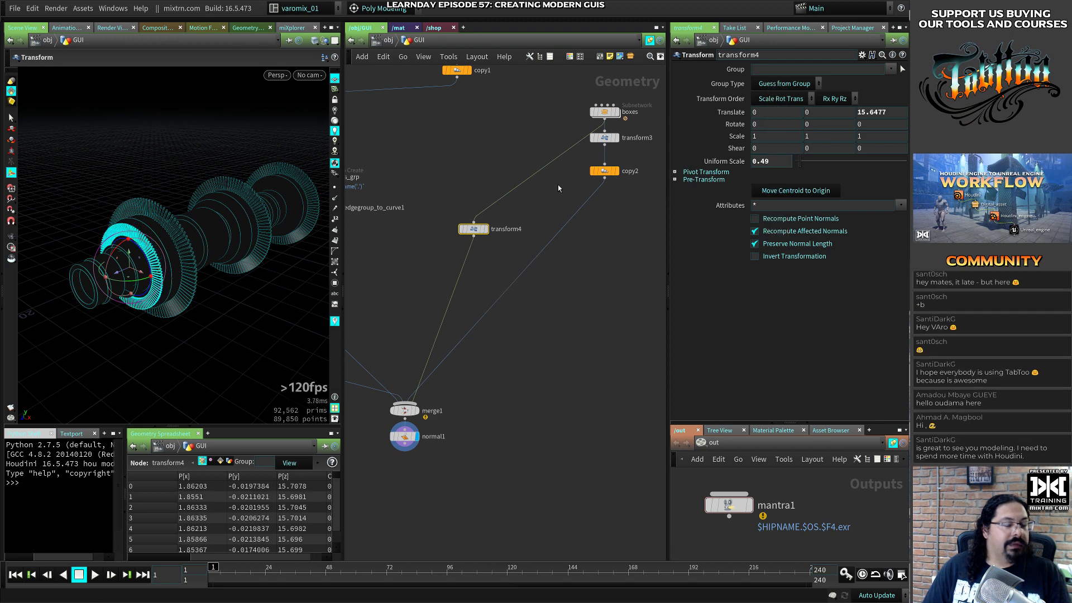
click(478, 245)
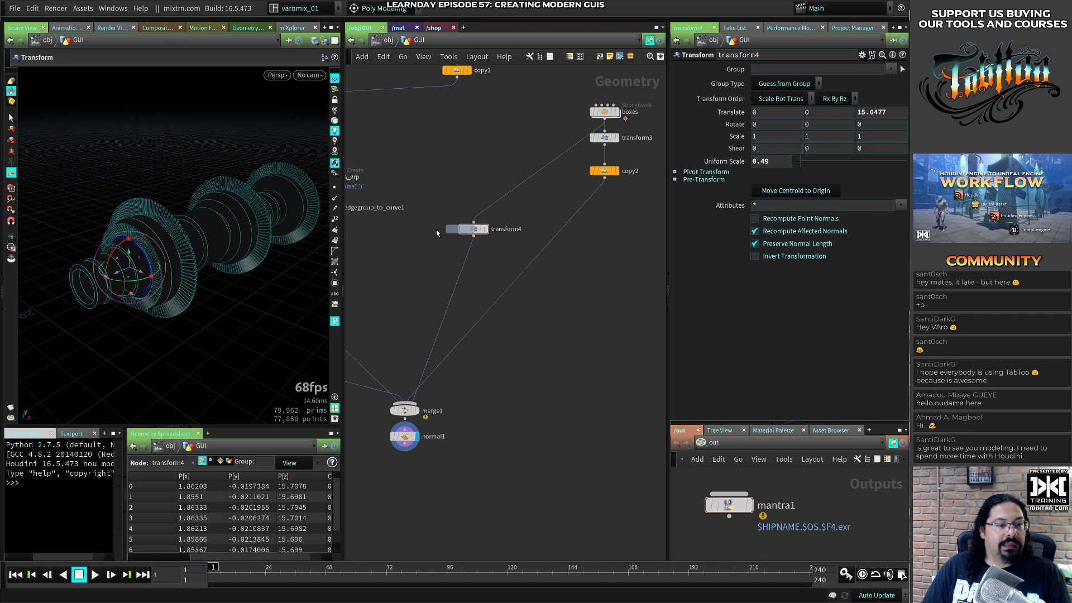
Duplicate transform4, connect the copy to merge1, and move its ring to the shaft's front end at Z translate 17.847
alt+drag(436, 230, 410, 404)
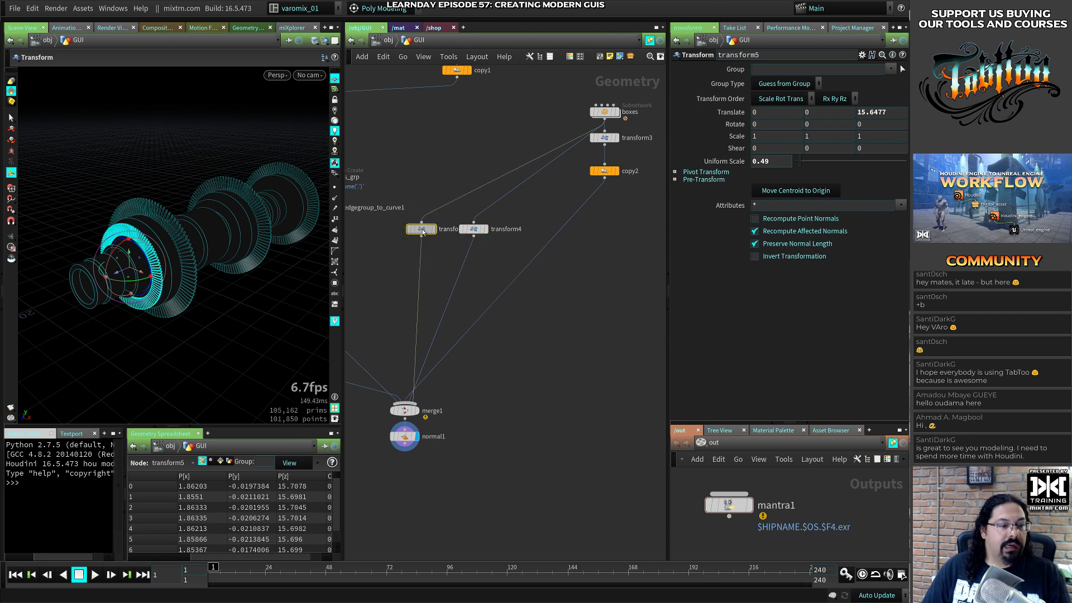
drag(117, 272, 72, 290)
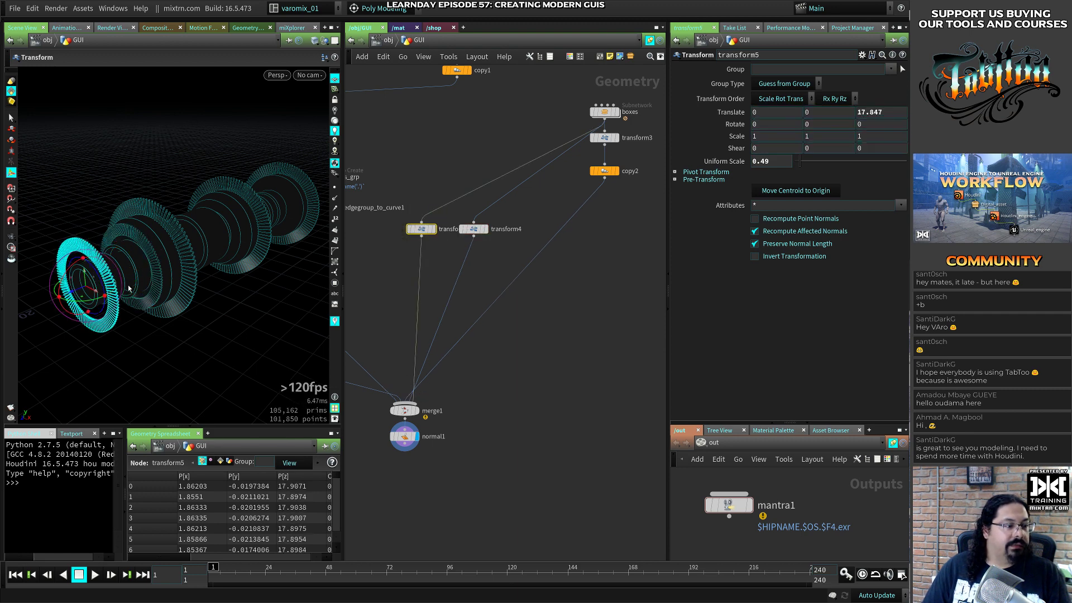
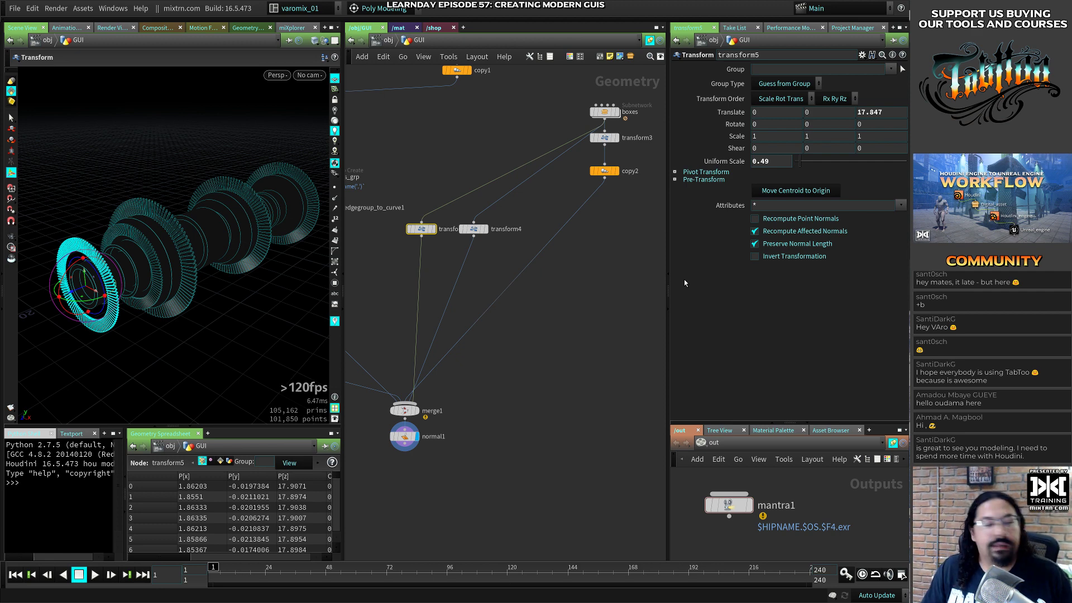
click(522, 337)
Rearrange the boxes, transform and copy2 nodes so the three slat-ring branches are laid out separately below the boxes subnet
alt+drag(170, 324, 192, 296)
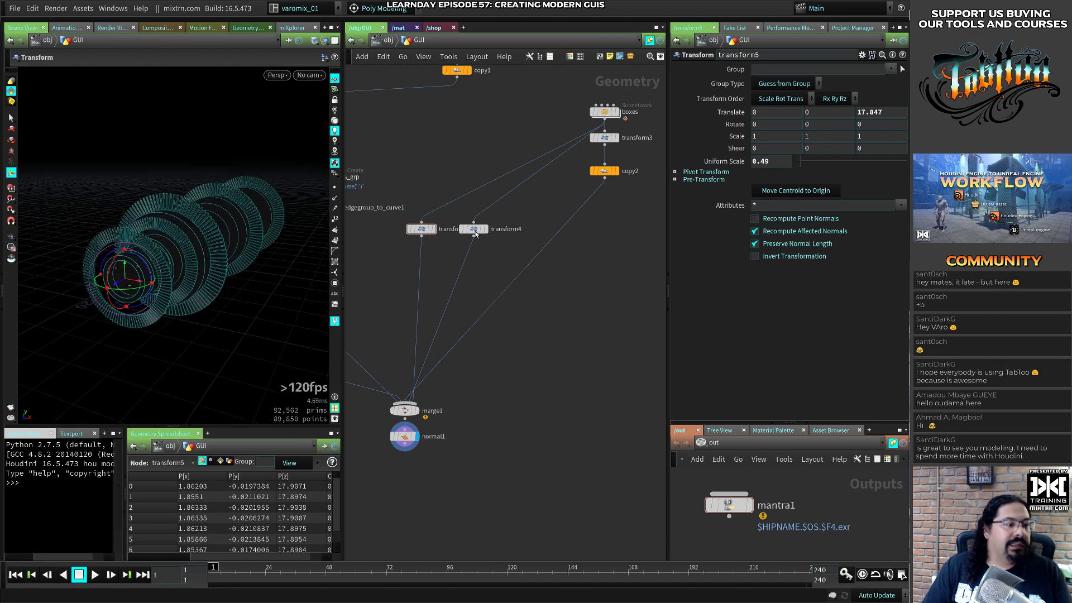
drag(421, 229, 630, 265)
drag(474, 230, 585, 264)
drag(542, 94, 501, 174)
click(507, 206)
drag(508, 115, 564, 113)
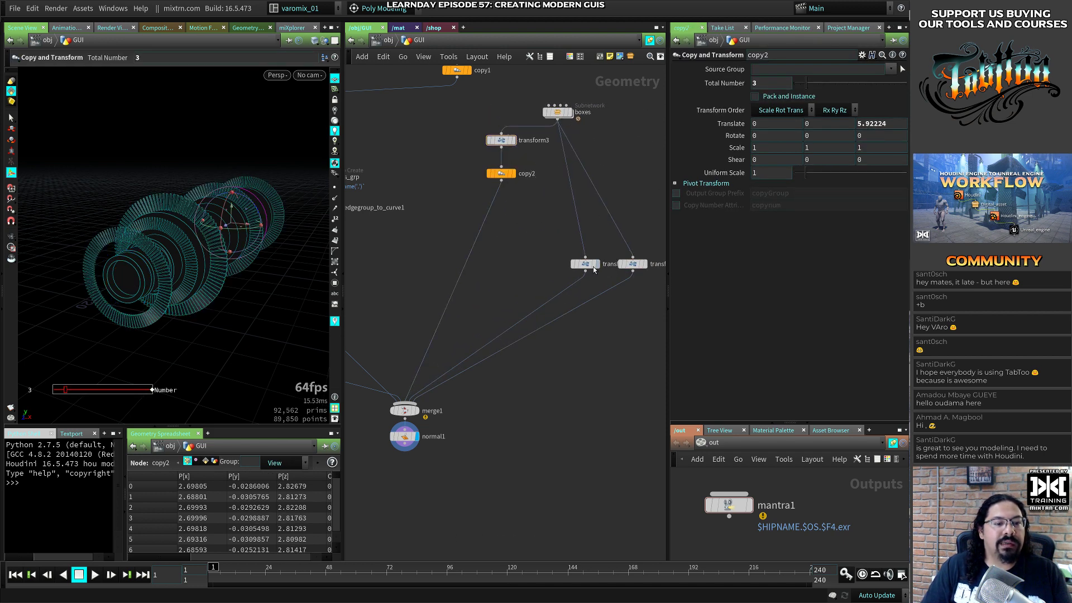
drag(595, 265, 559, 265)
Reduce the uniform scale of transform5 to 0.41 so the front slat ring becomes smaller
click(632, 264)
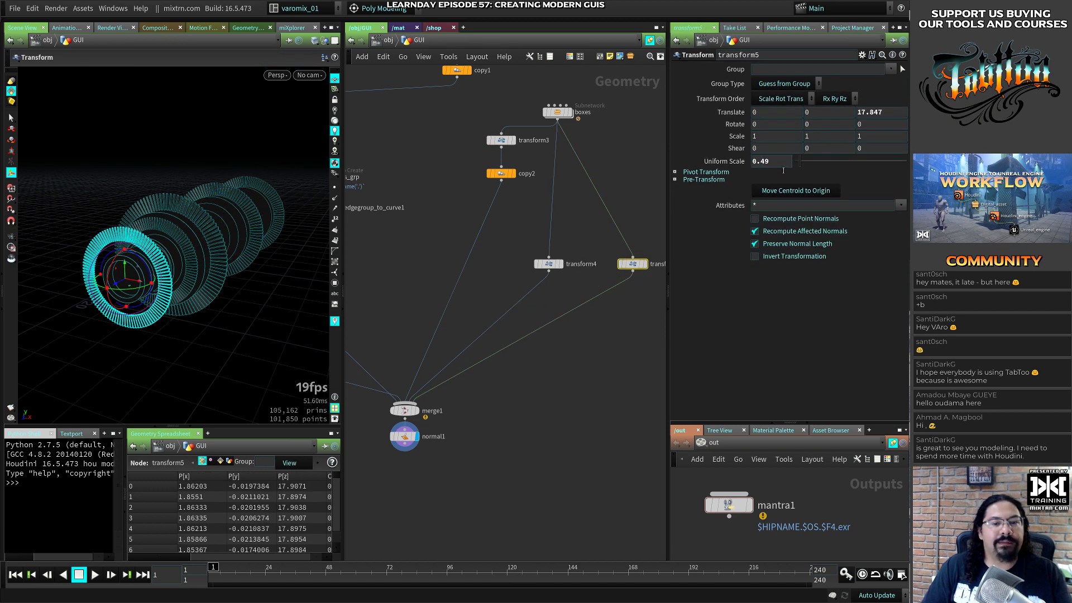
middle_drag(783, 170, 726, 181)
key(Escape)
drag(179, 246, 134, 255)
key(t)
Duplicate the boxes subnet and feed the copy into transform5 in place of the original
middle_drag(561, 177, 483, 174)
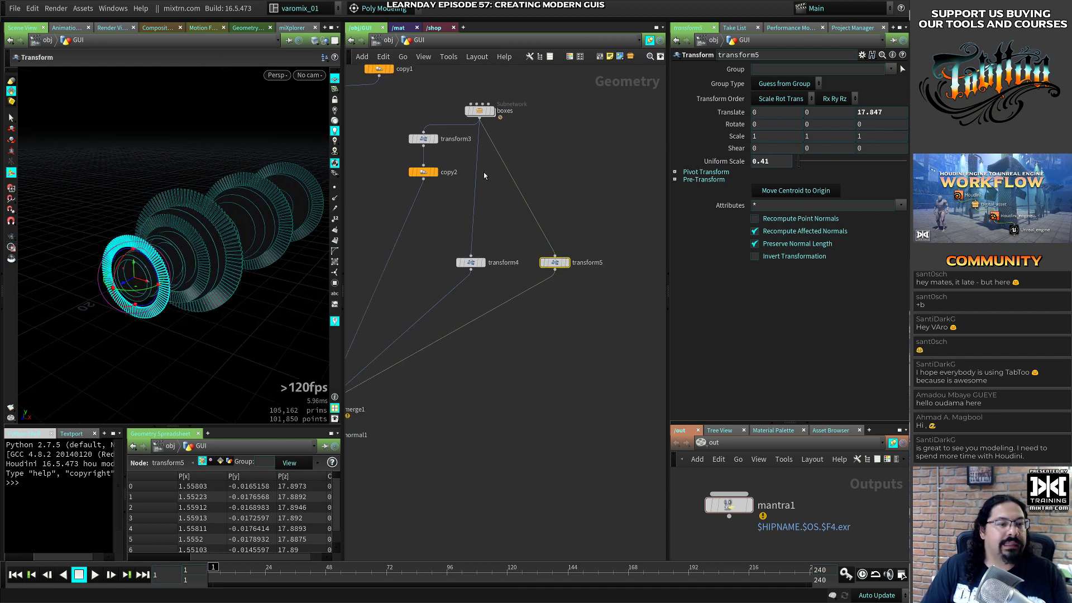
alt+drag(488, 112, 579, 125)
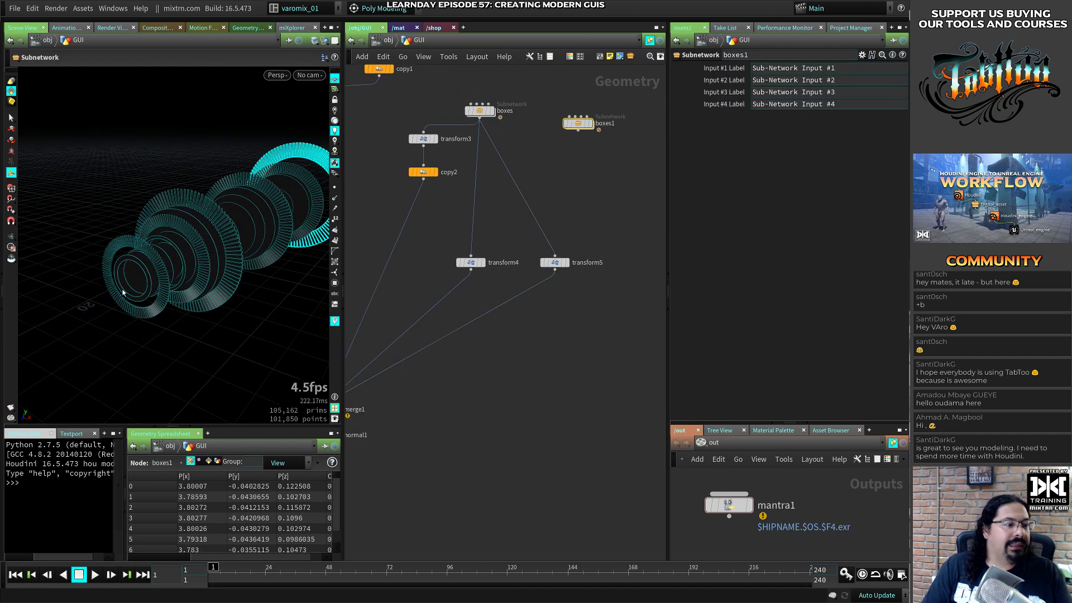
click(578, 131)
key(Escape)
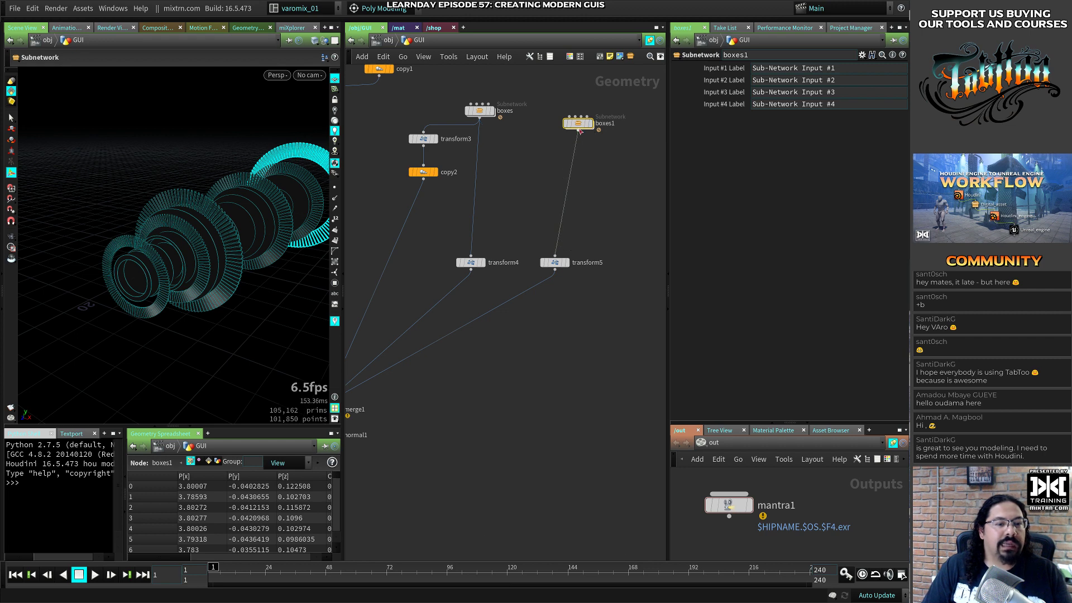
Inside the boxes1 subnet, set circle2's divisions to 50 for more widely spaced slats, then return to the GUI level
double_click(570, 124)
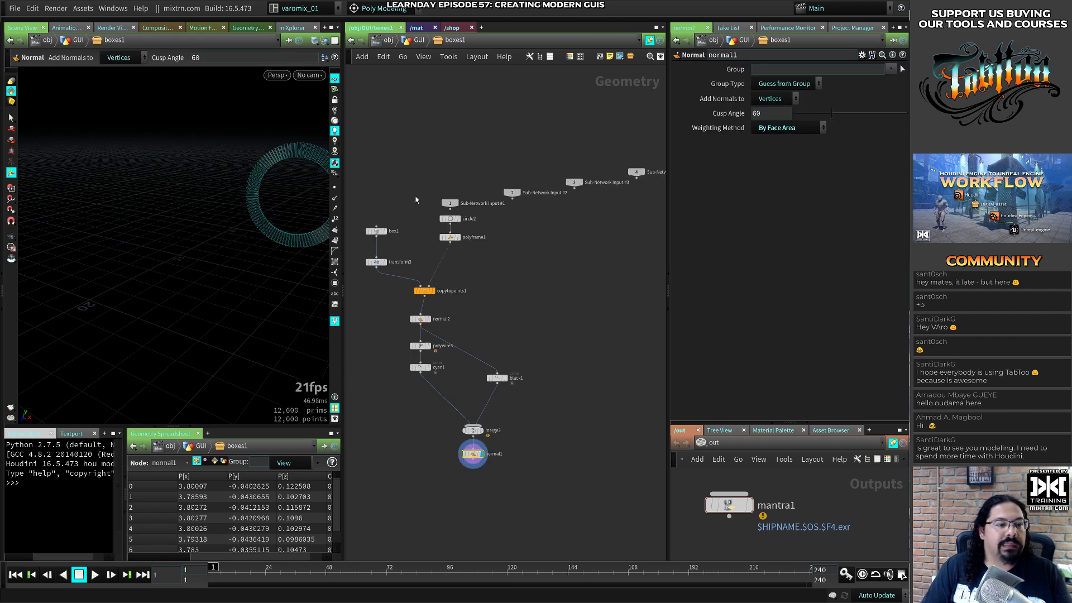
click(446, 219)
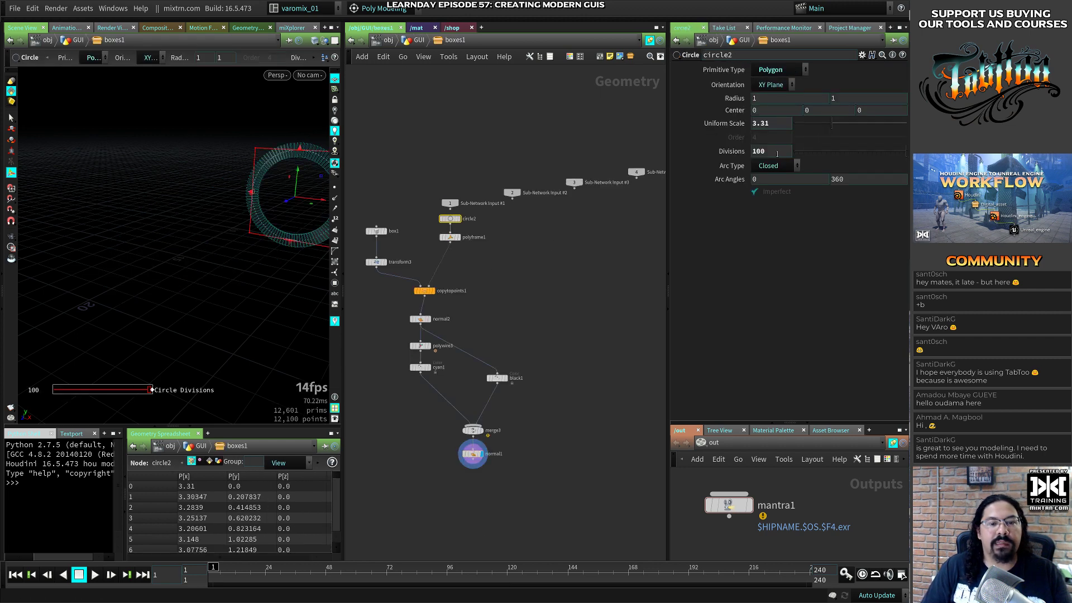
text(80)
key(Return)
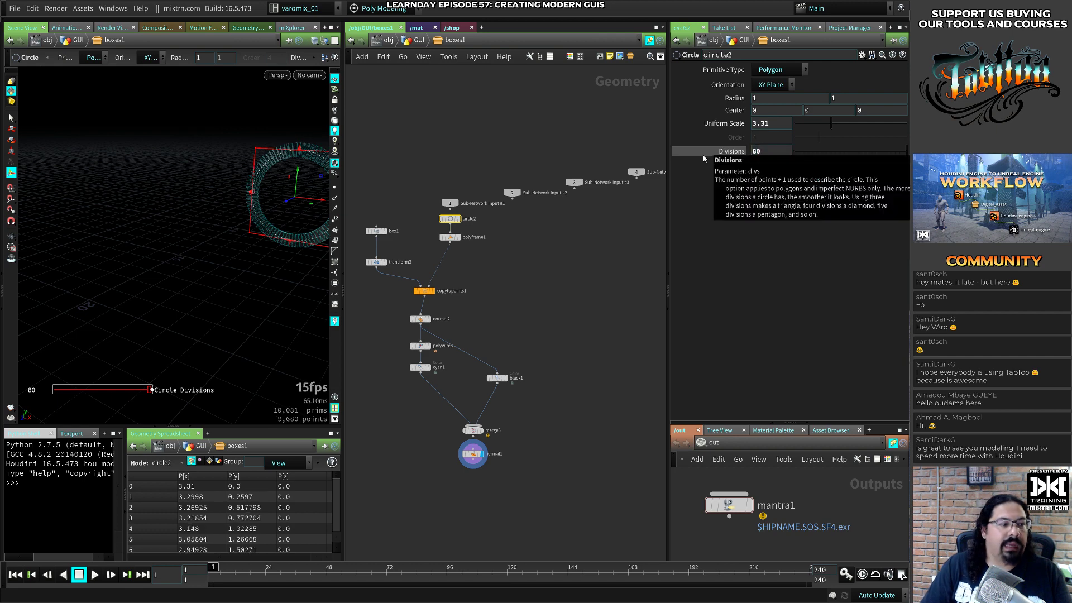
text(50)
key(Return)
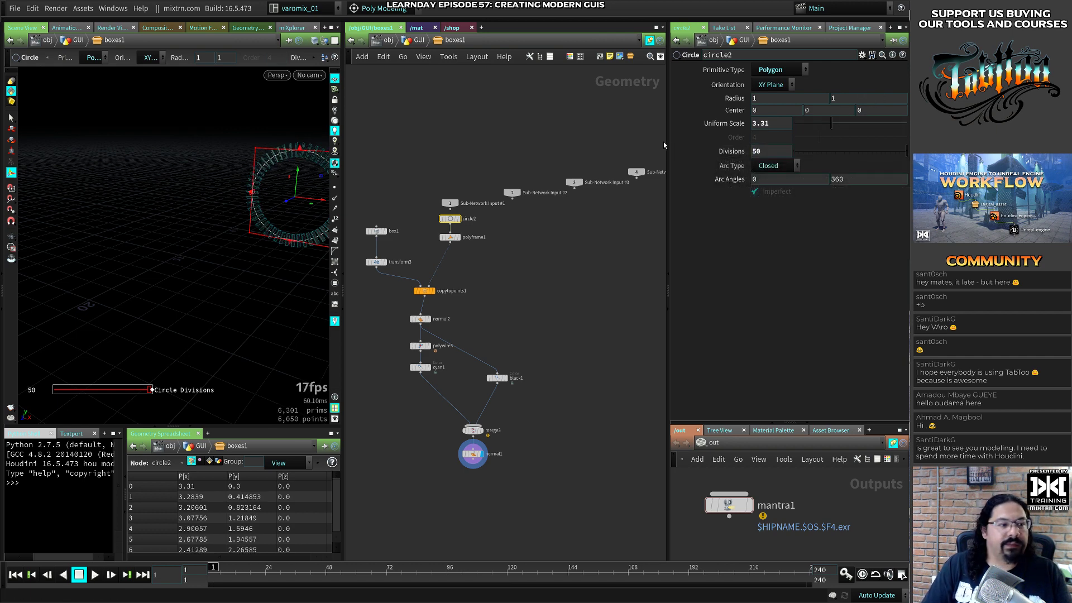
key(u)
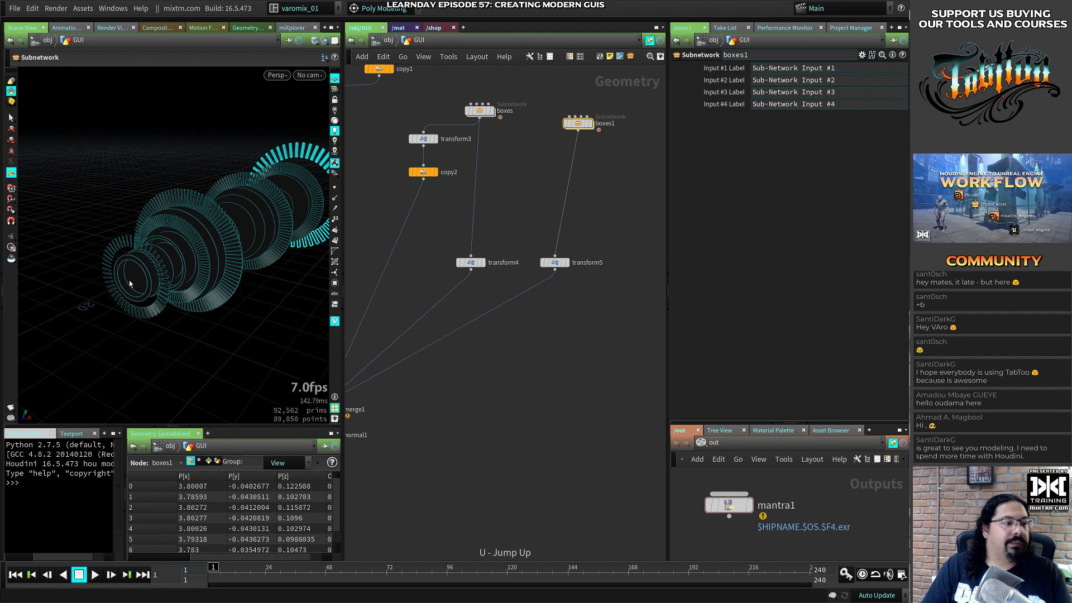
Examine the front slat ring and its slat spacing up close from several angles
alt+drag(198, 272, 308, 333)
click(194, 311)
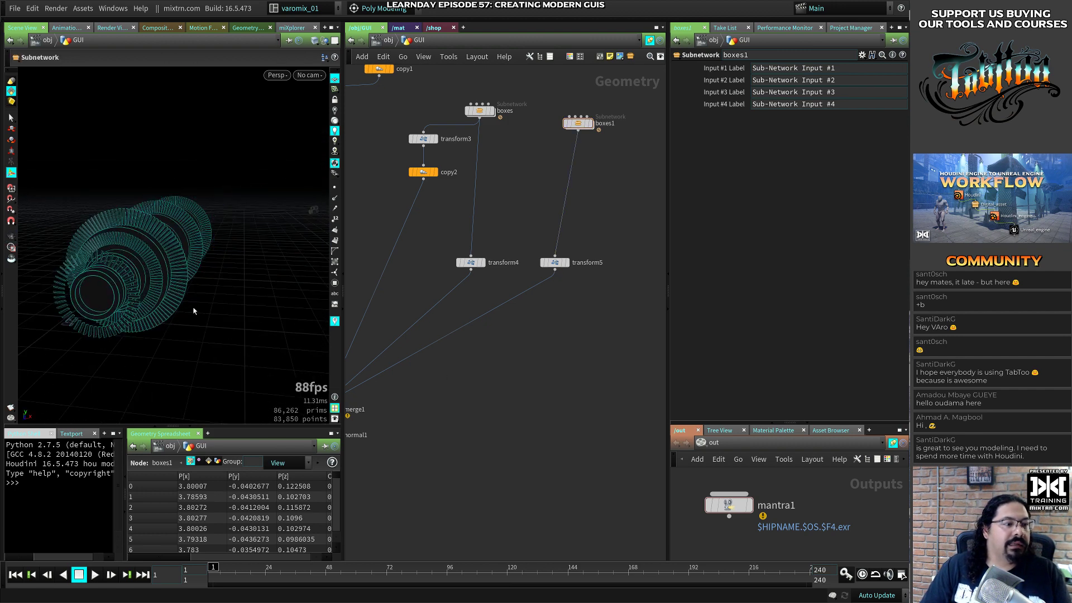
alt+middle_drag(218, 273, 69, 359)
alt+drag(69, 359, 163, 306)
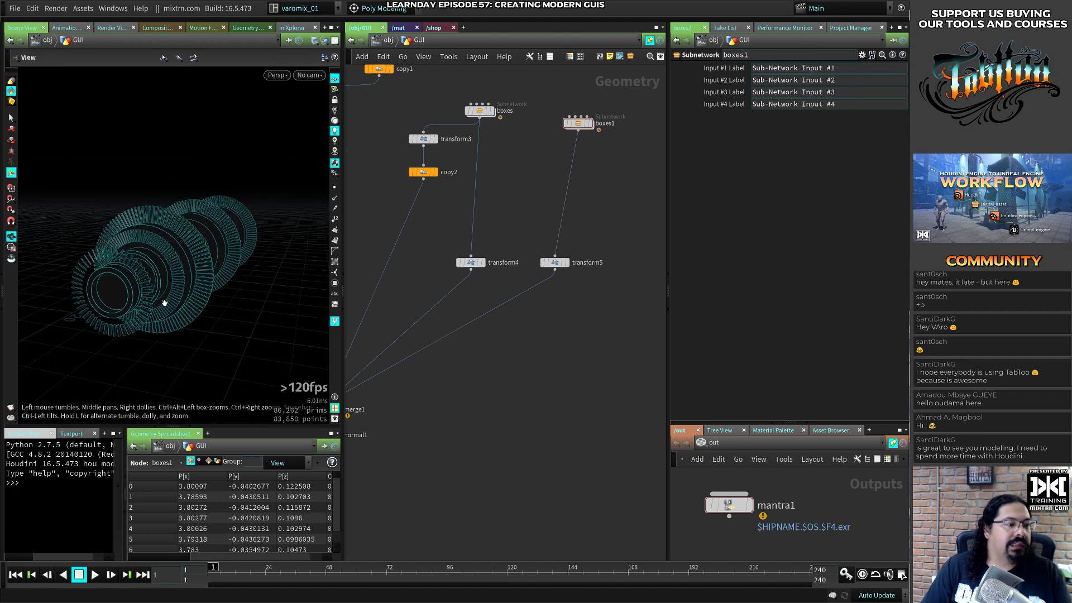
alt+right_drag(163, 306, 239, 272)
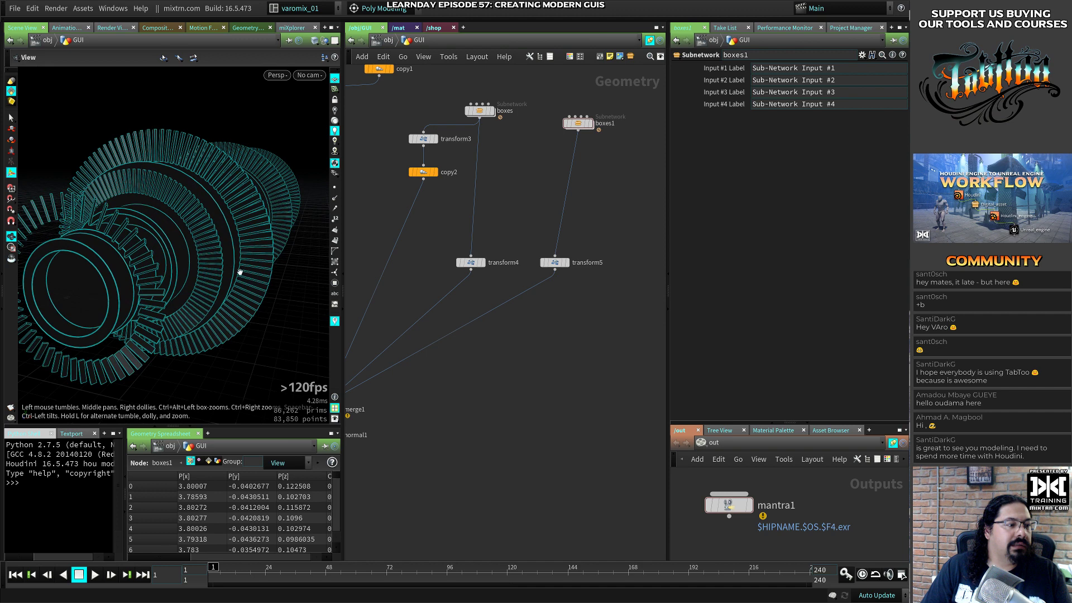
click(580, 122)
click(532, 326)
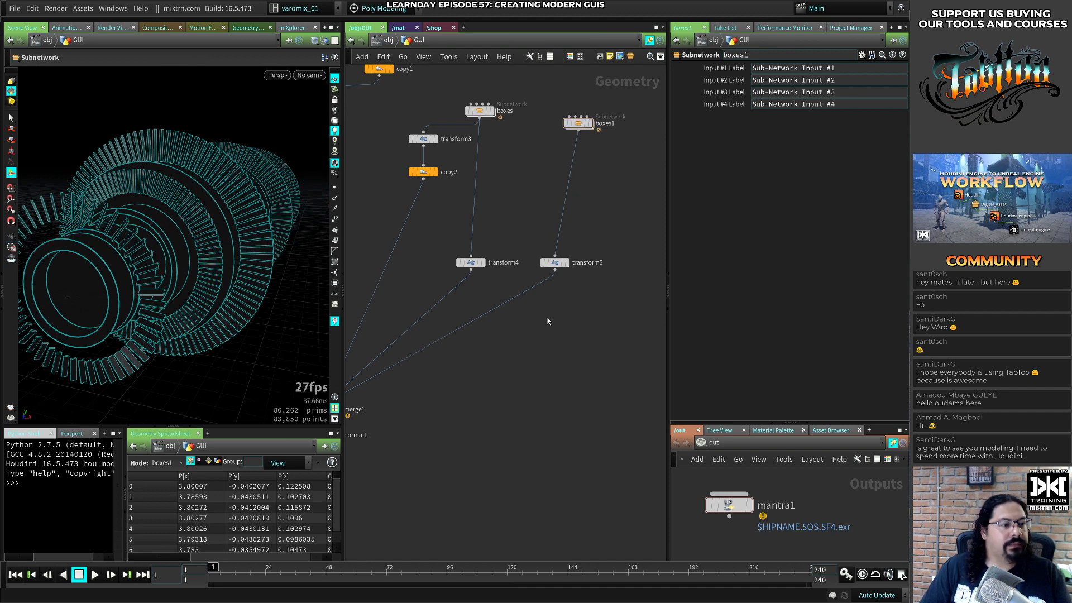
middle_drag(598, 242, 589, 272)
drag(568, 157, 644, 207)
middle_drag(613, 232, 549, 242)
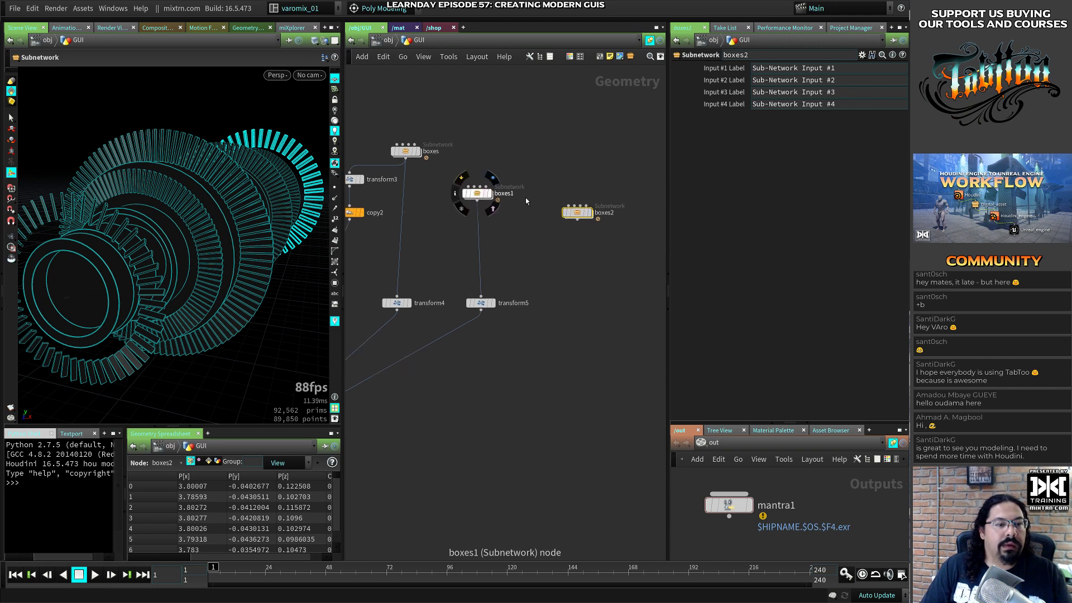
key(Delete)
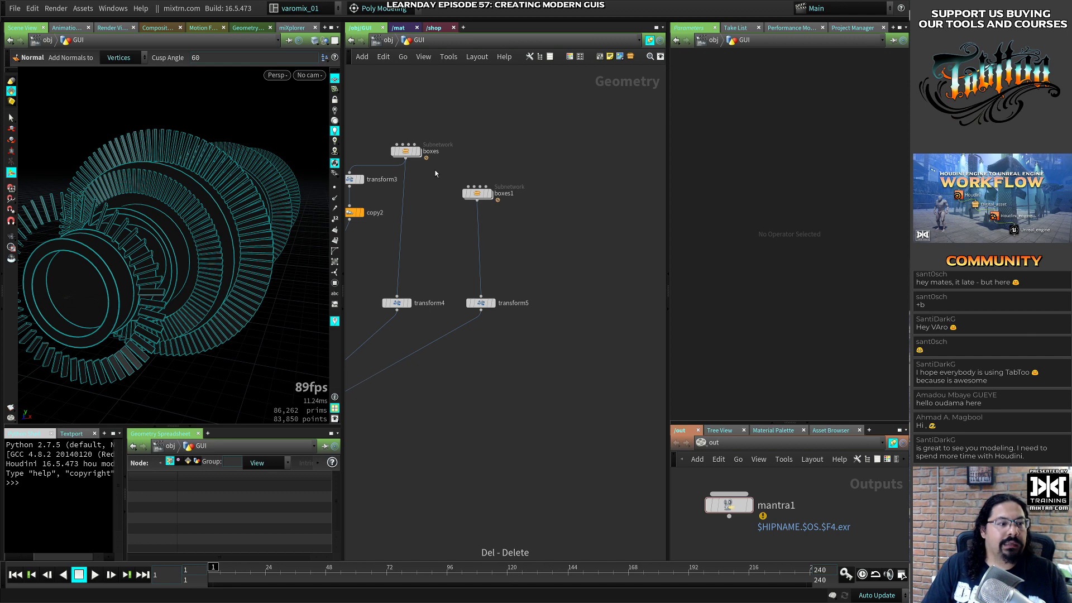
Duplicate the boxes1 subnet, rename the copy spheres, and open its network
alt+drag(476, 194, 616, 202)
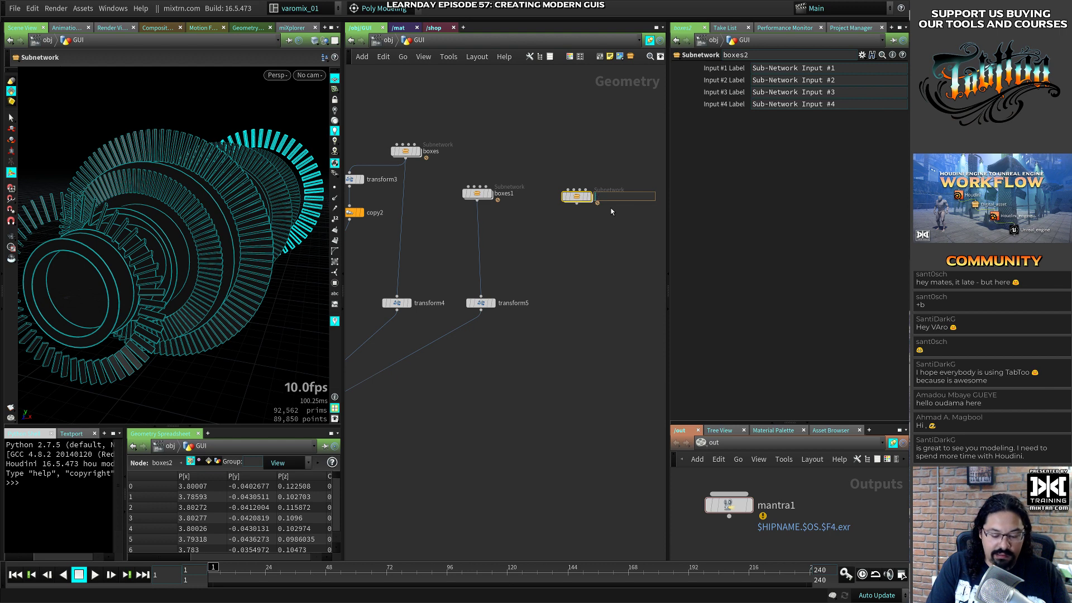
text(spehore)
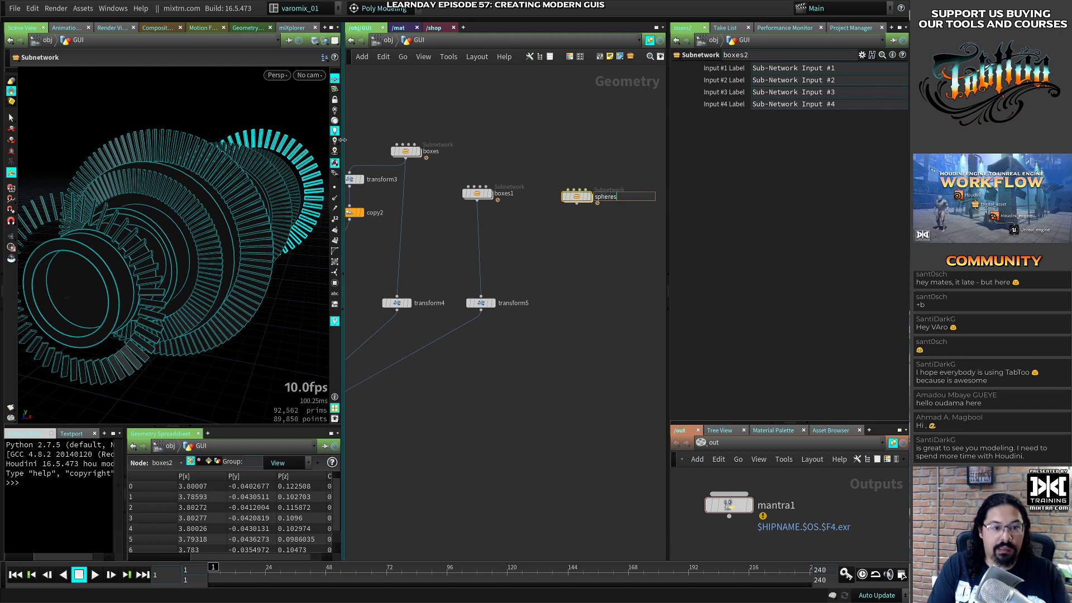
key(Return)
double_click(577, 197)
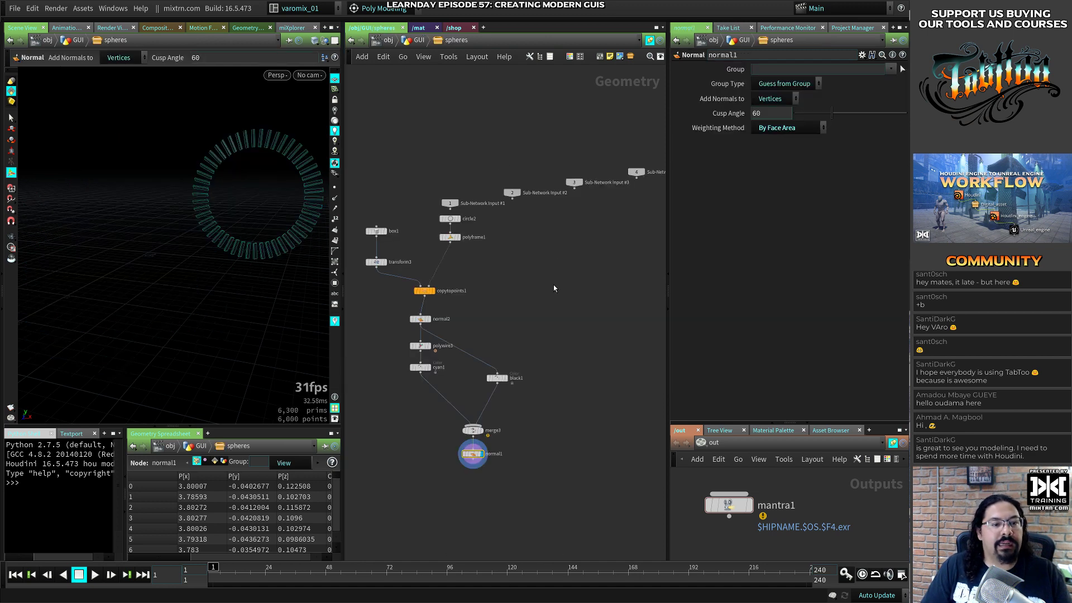
Add a Sphere node beside copytopoints1 and wire it into the first input in place of transform3
scroll(470, 346, up, 5)
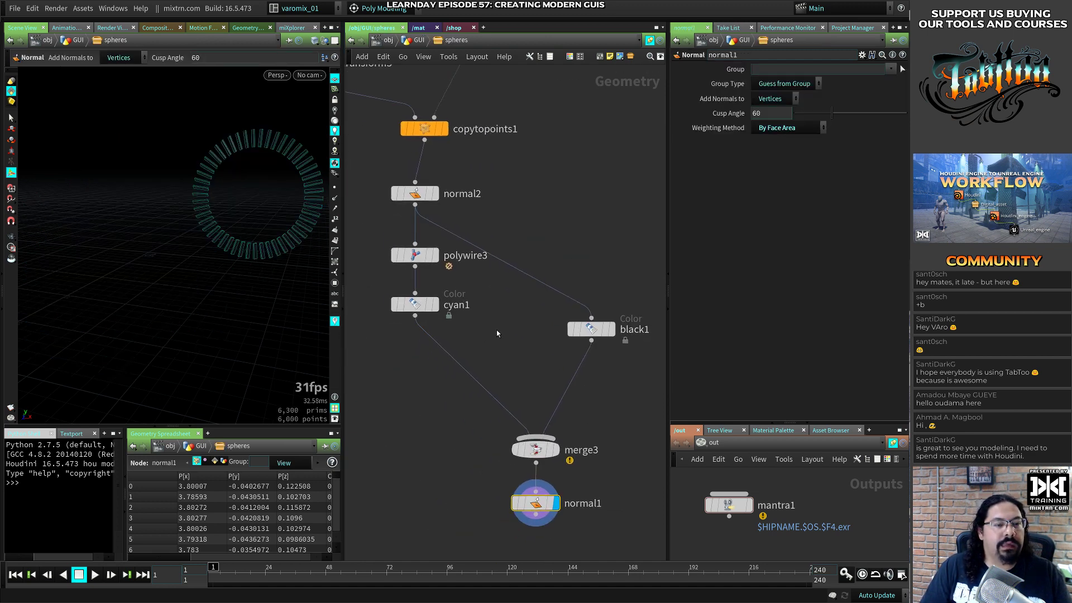
scroll(496, 333, down, 3)
middle_drag(349, 189, 427, 302)
key(Tab)
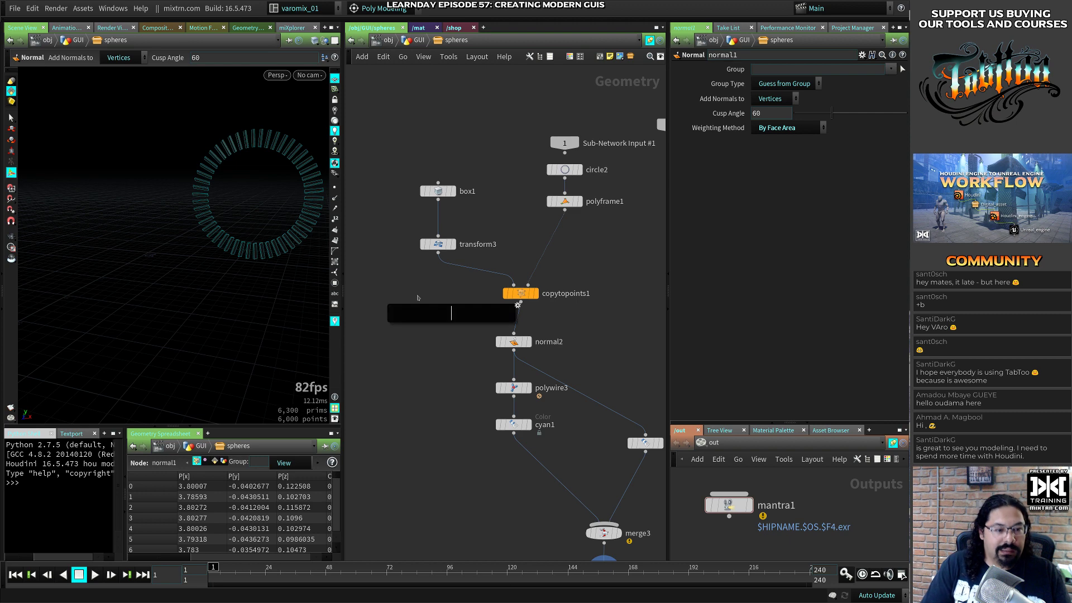
text(sphere)
key(Return)
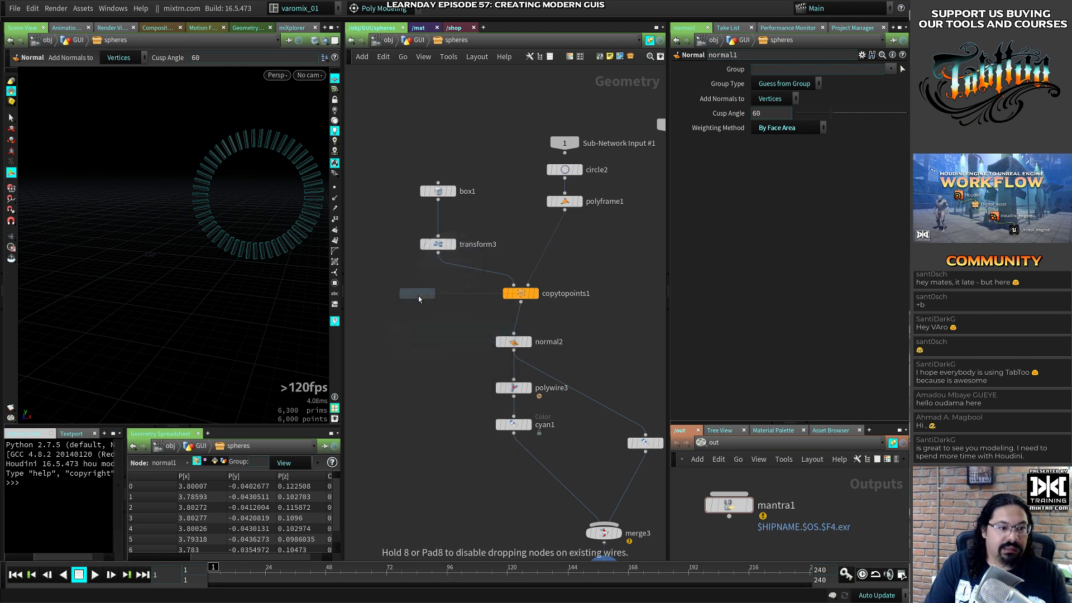
click(416, 296)
click(416, 302)
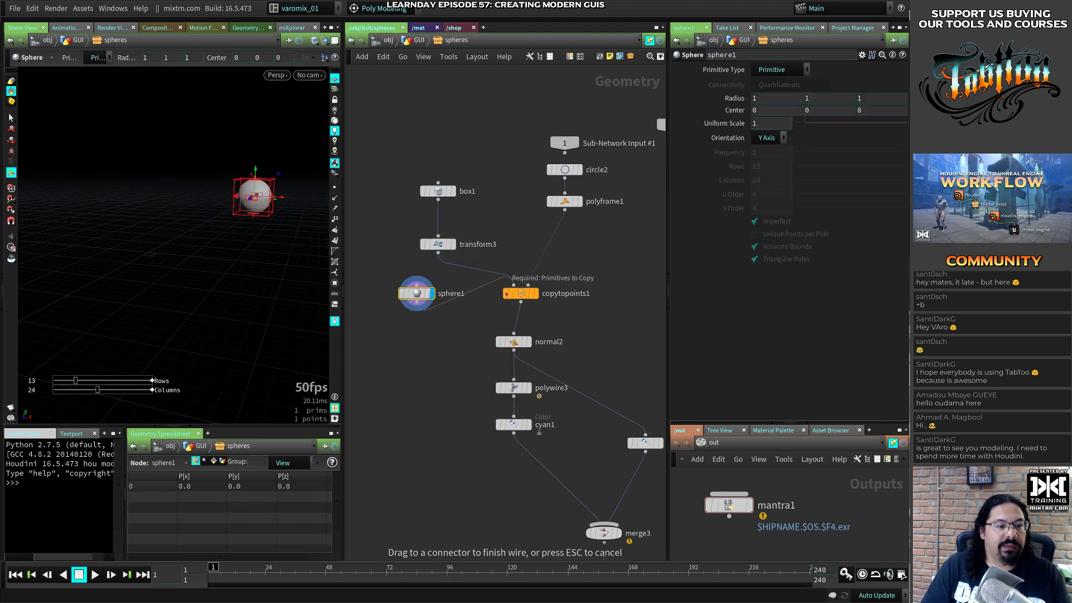
click(513, 284)
Display copytopoints1 and delete the polyframe1, box1 and transform3 nodes from the spheres network
click(565, 201)
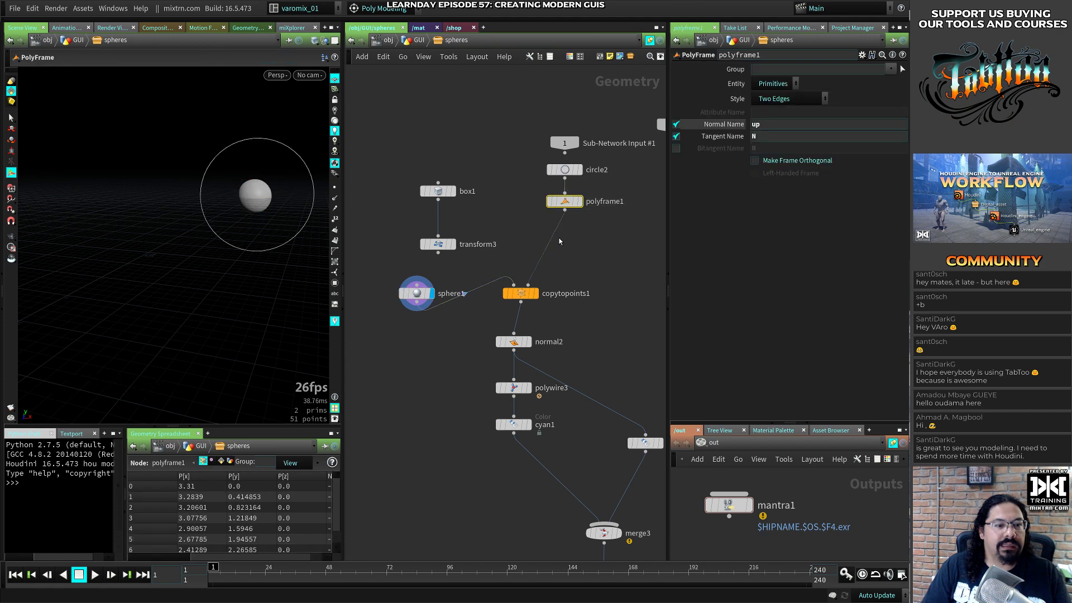
click(534, 293)
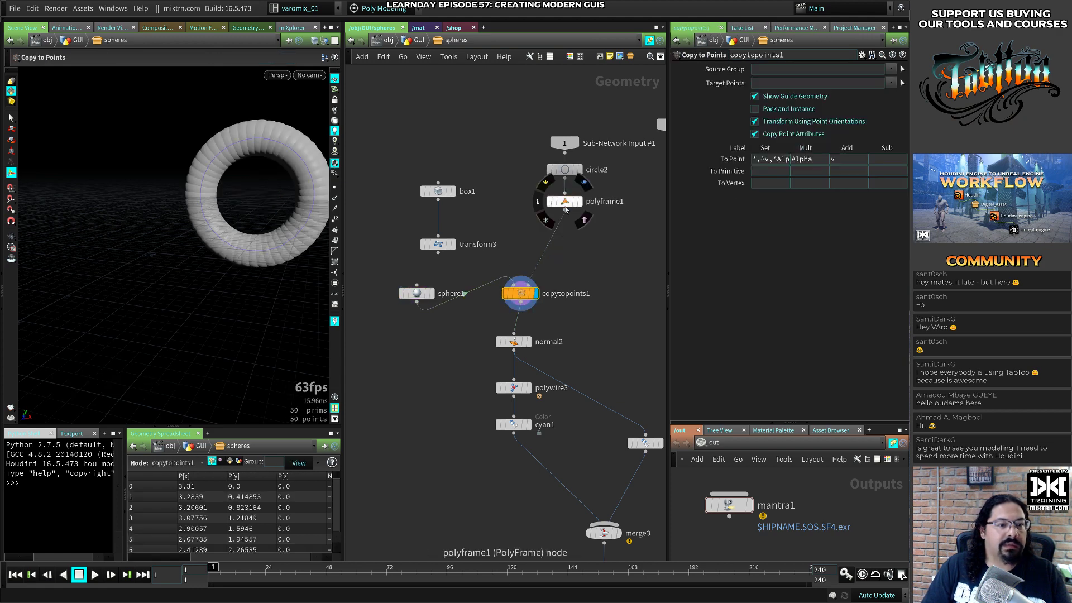
click(565, 203)
drag(413, 120, 461, 252)
key(Delete)
middle_drag(486, 386, 393, 286)
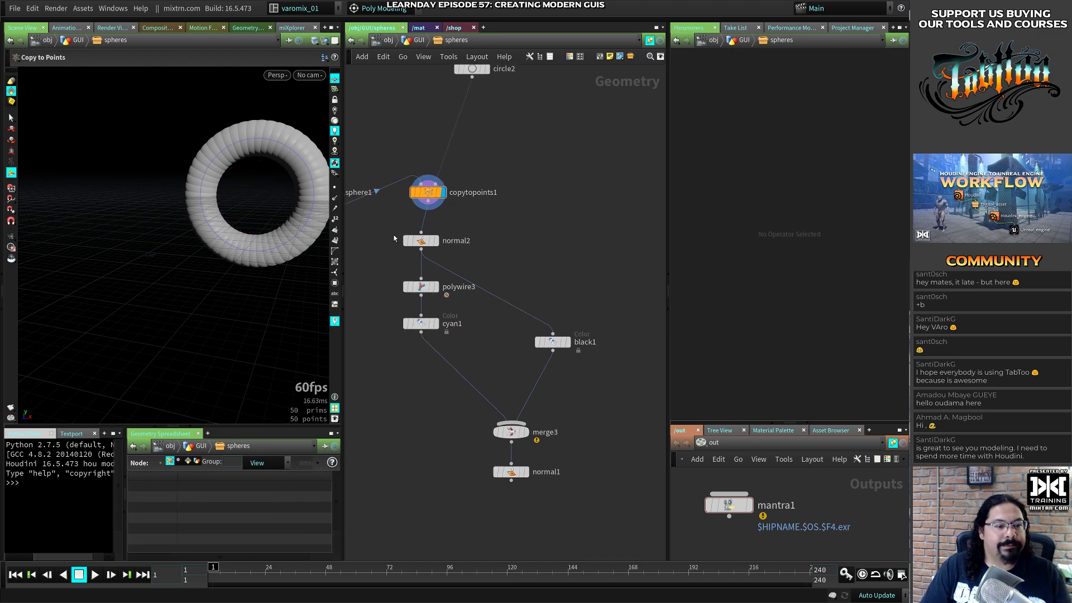
Delete the nodes between copytopoints1 and normal1 (normal2, polywire3, cyan1, black1, merge3) and move normal1 up below copytopoints1
drag(422, 287, 423, 288)
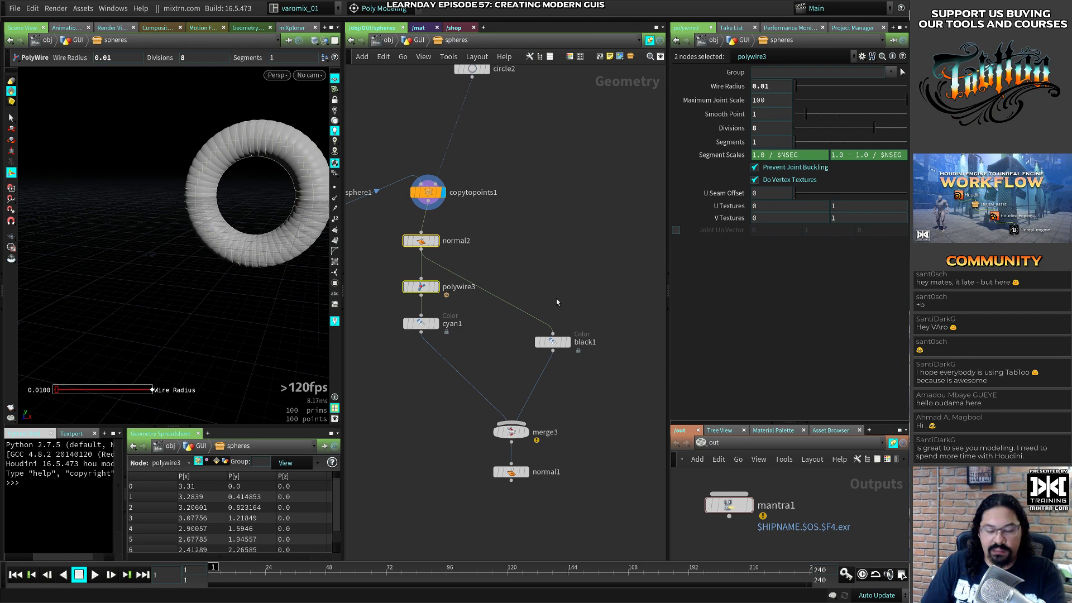
drag(586, 238, 405, 447)
key(Delete)
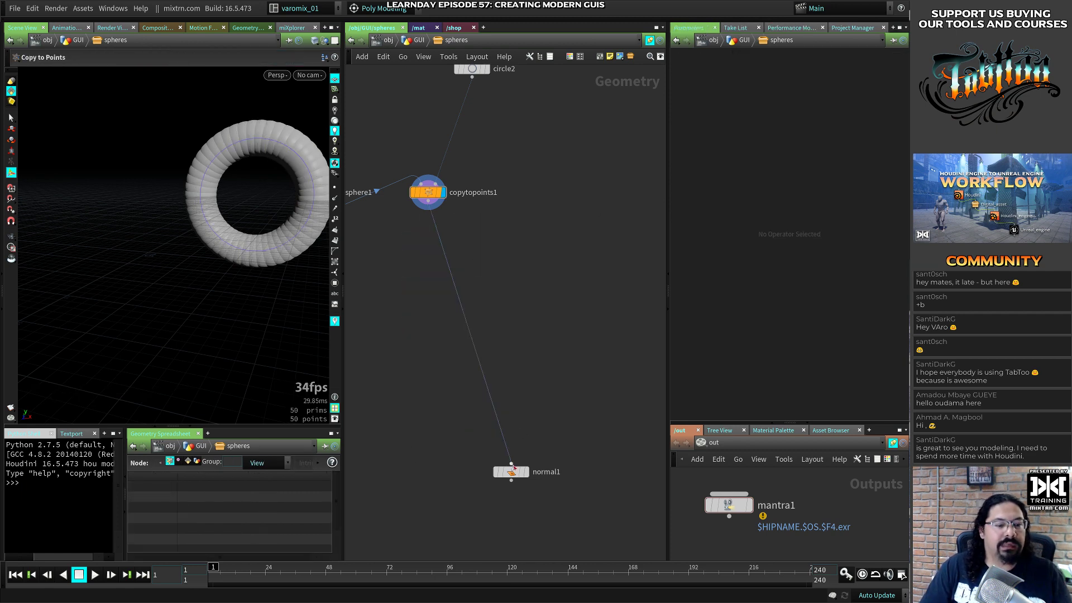
drag(513, 466, 452, 219)
key(l)
Set sphere1's uniform scale to 0.07 and its primitive type to Polygon
drag(435, 274, 447, 218)
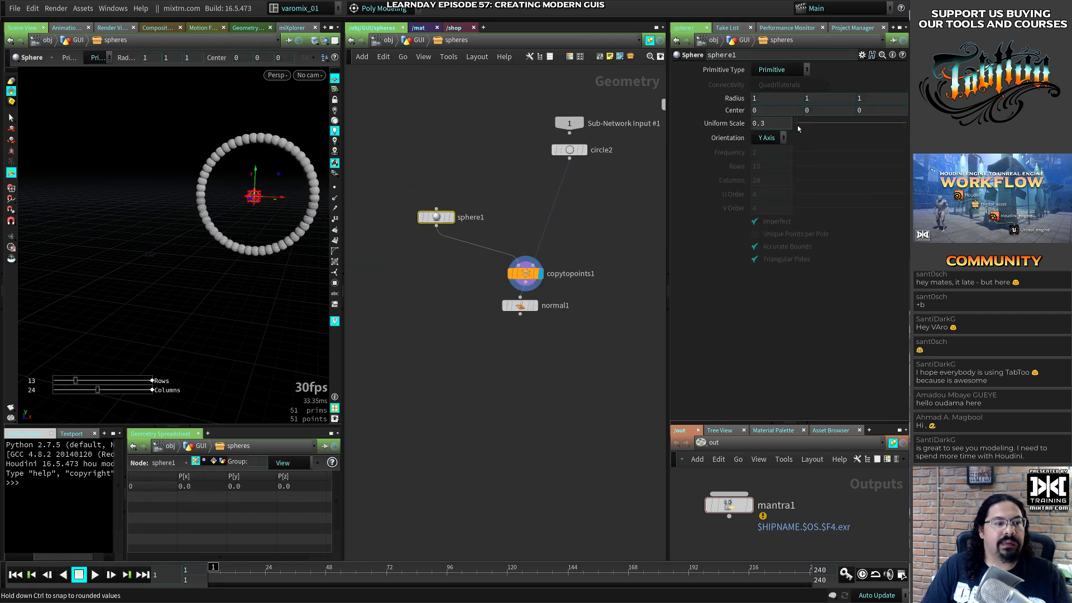
drag(798, 128, 789, 122)
click(794, 70)
click(775, 82)
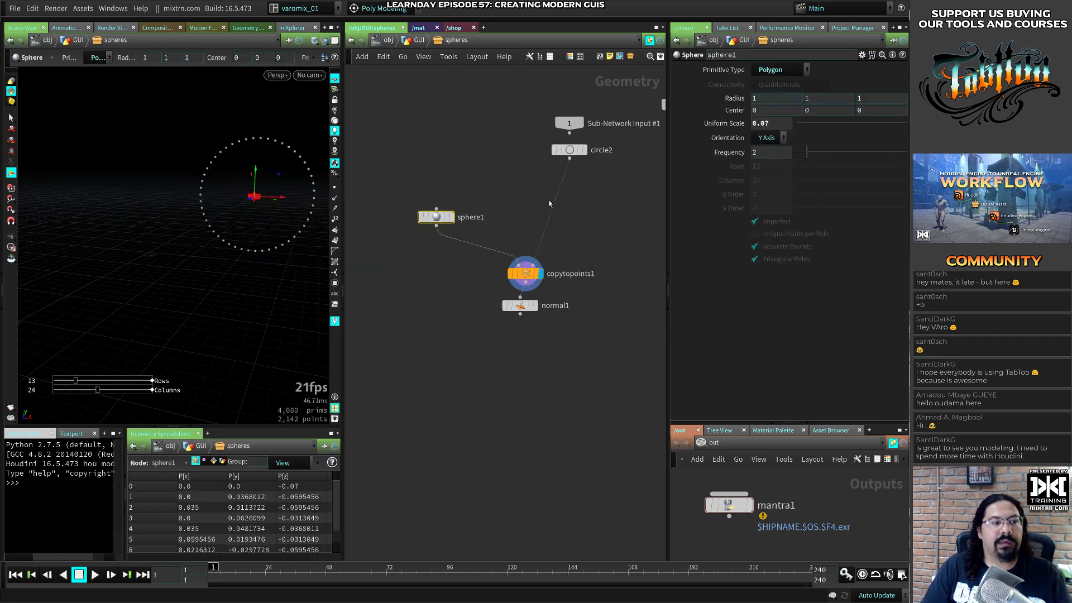
Line up sphere1 and normal1 with copytopoints1, display normal1, and return to the GUI level
drag(432, 226, 445, 208)
drag(522, 310, 529, 314)
click(538, 310)
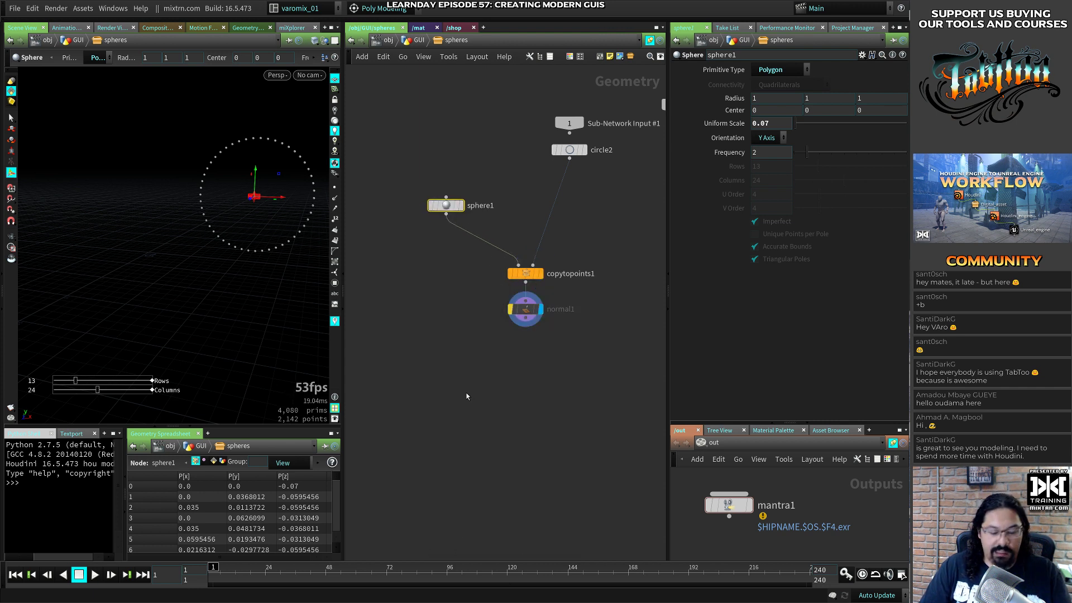
key(u)
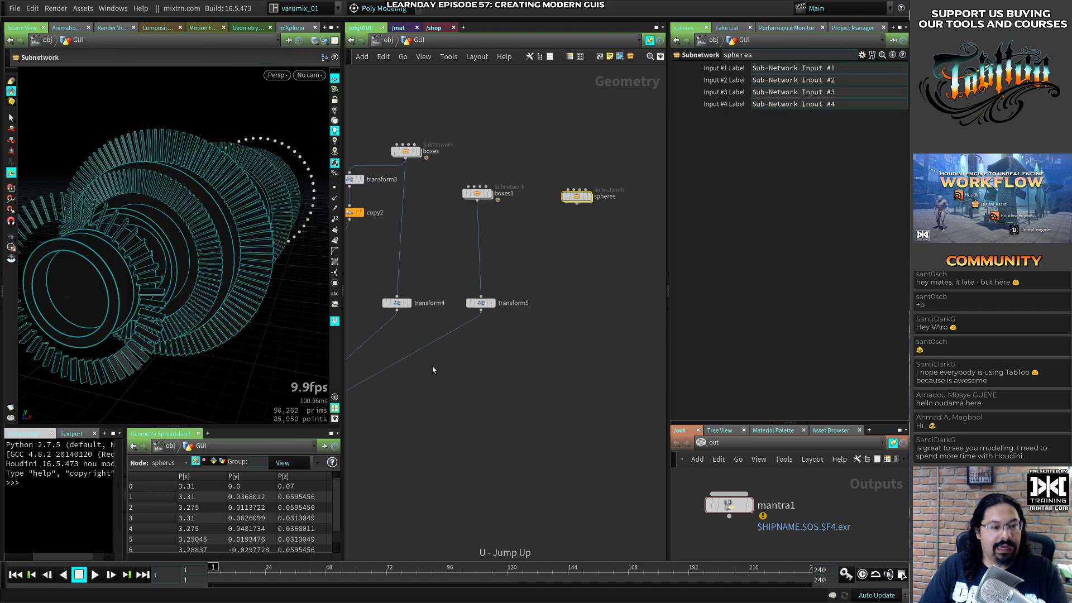
Copy the pink color node from the GUI network into the spheres subnet, between sphere1 and copytopoints1, and return to the GUI level
middle_drag(499, 364, 622, 358)
middle_drag(480, 317, 510, 283)
click(439, 508)
key(ctrl+c)
middle_drag(636, 357, 415, 331)
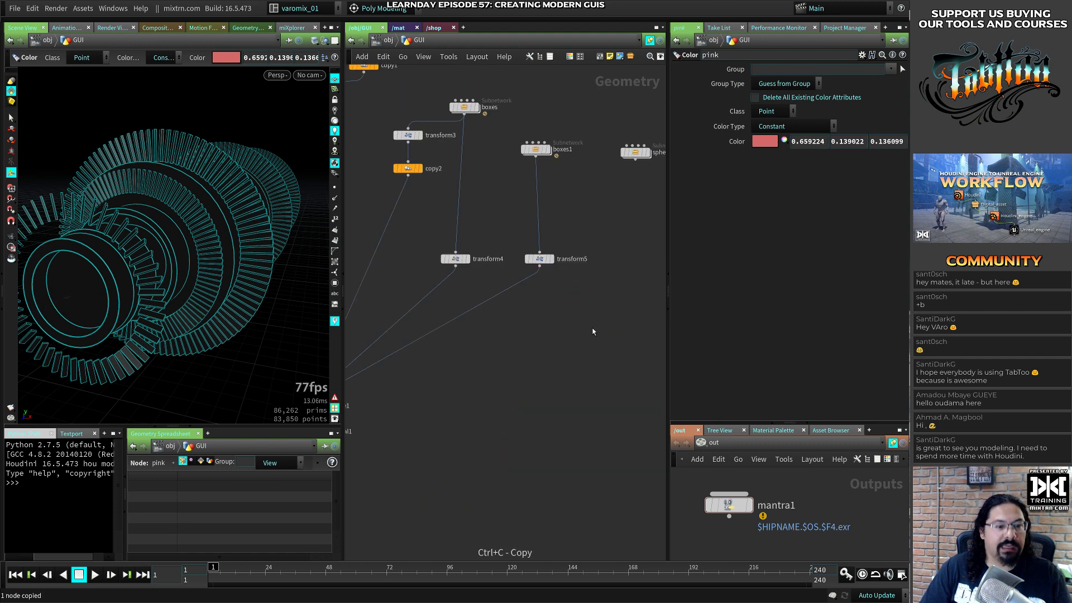
middle_drag(593, 329, 526, 375)
click(567, 198)
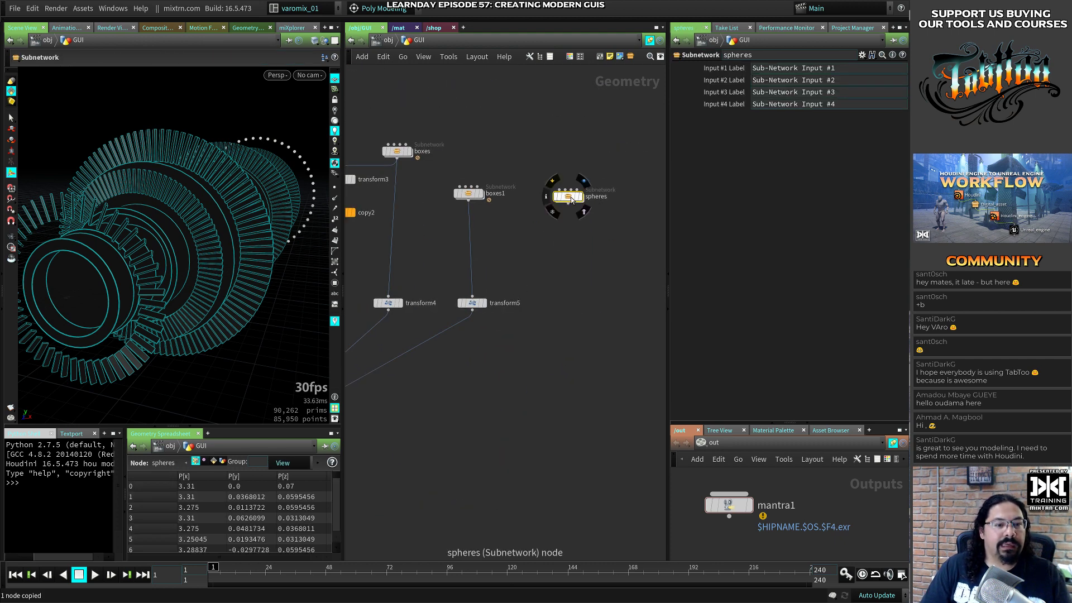
double_click(569, 196)
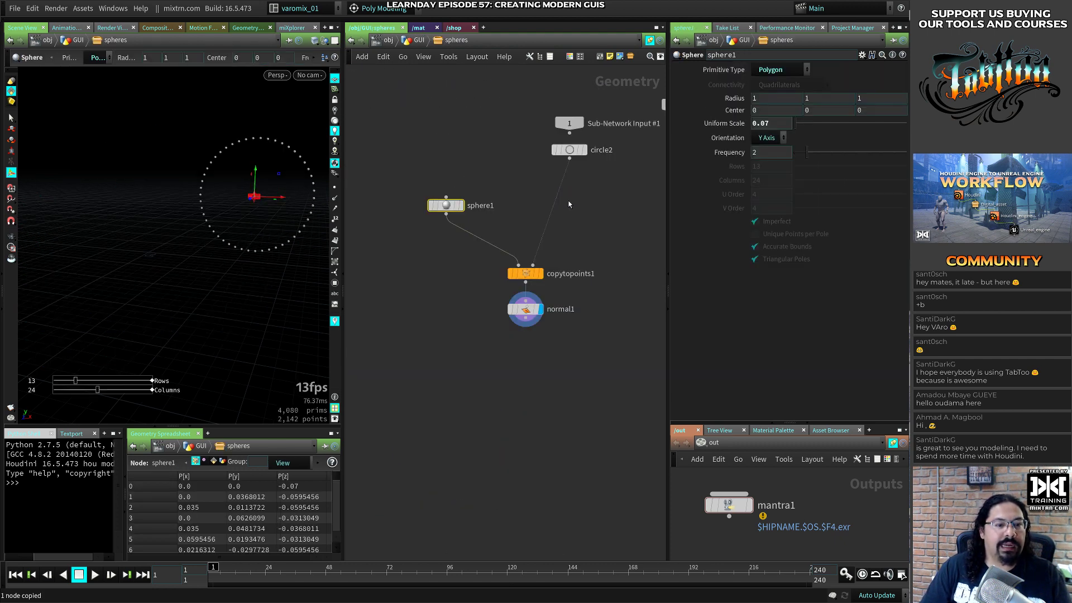
key(ctrl+v)
drag(466, 236, 488, 220)
key(u)
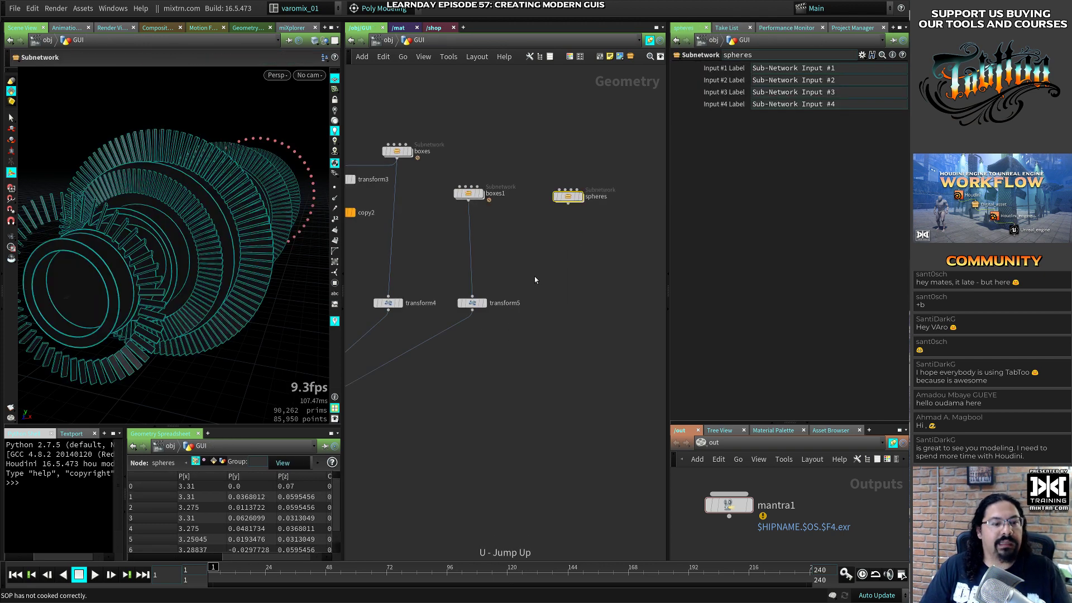
Move the spheres subnet slightly down and wire its output into merge1
mouse_move(574, 198)
click(570, 219)
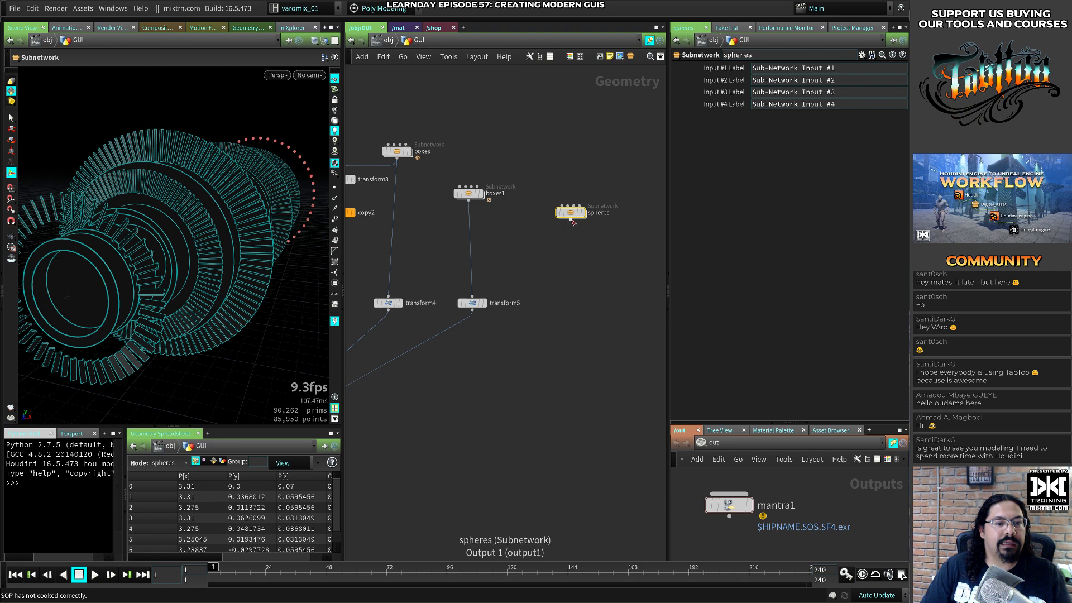
click(391, 356)
middle_drag(505, 342, 379, 424)
Insert a Transform node between spheres and merge1, and display the final normal1 node
key(Tab)
text(t)
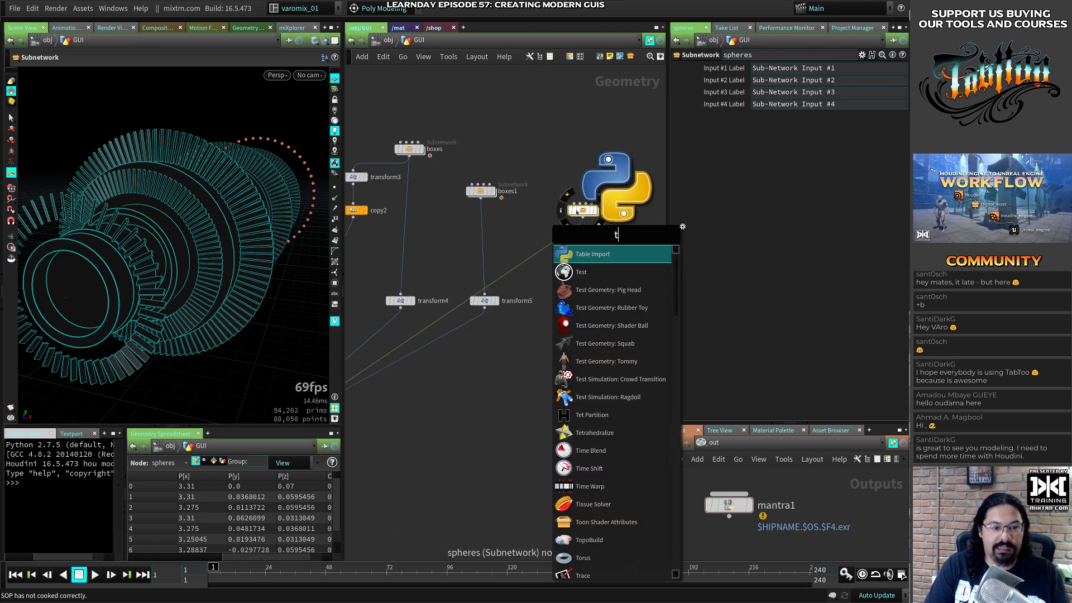
text(ransform)
key(Return)
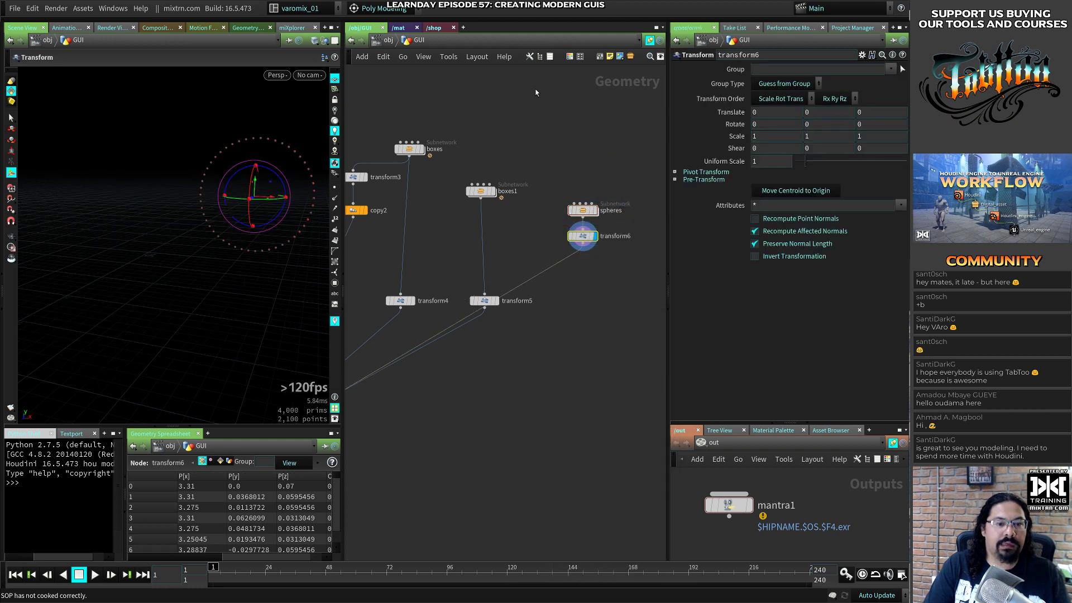
drag(584, 239, 596, 315)
middle_drag(596, 315, 710, 186)
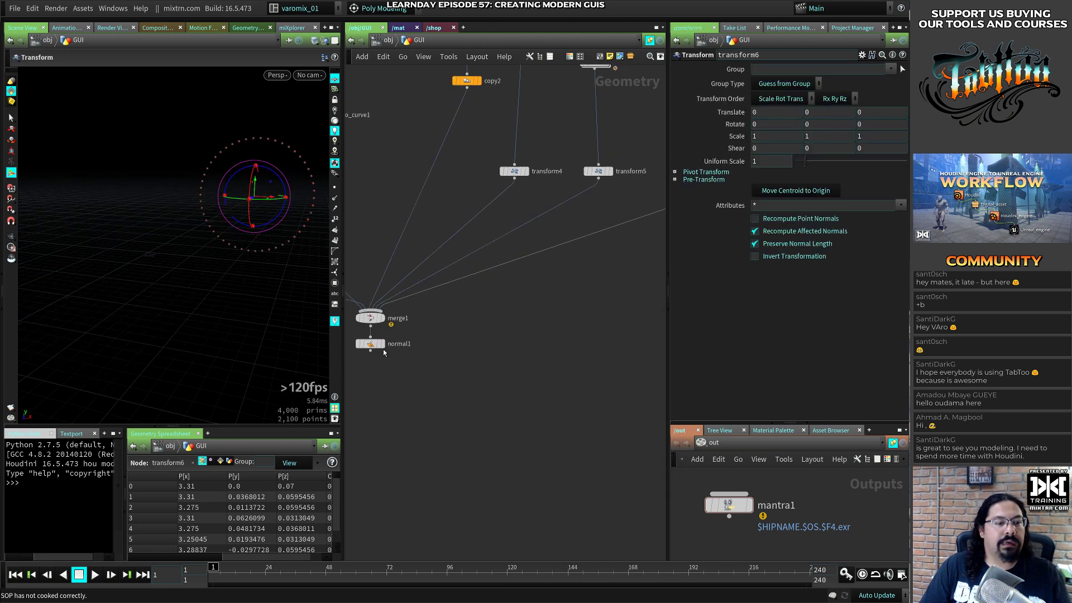
click(382, 344)
middle_drag(627, 257, 485, 337)
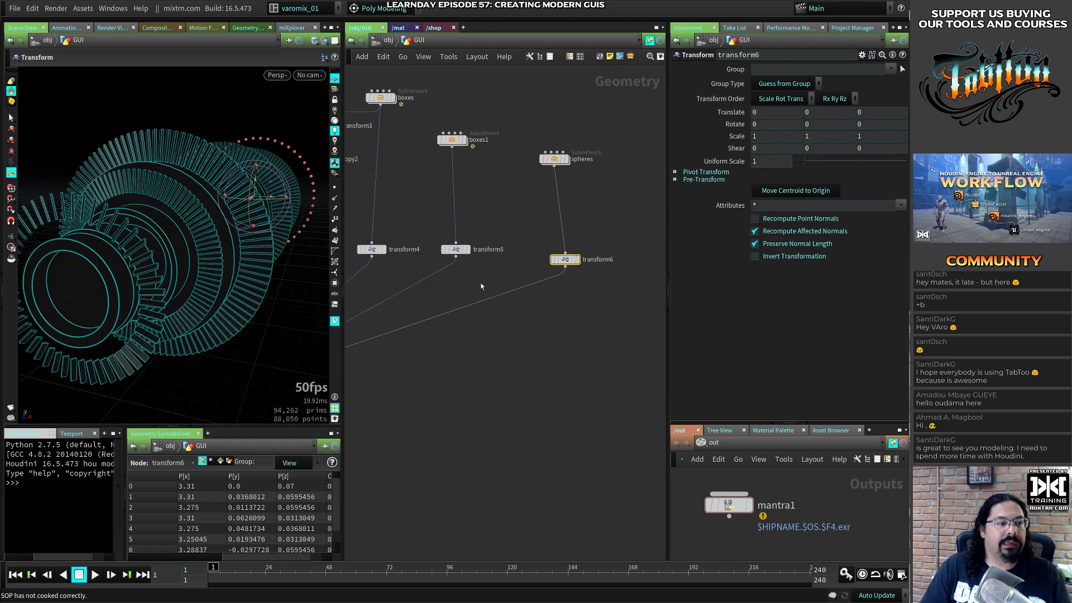
Move the sphere ring forward along Z to a translation of about 8.65
key(Escape)
drag(263, 282, 175, 276)
alt+middle_drag(195, 268, 124, 299)
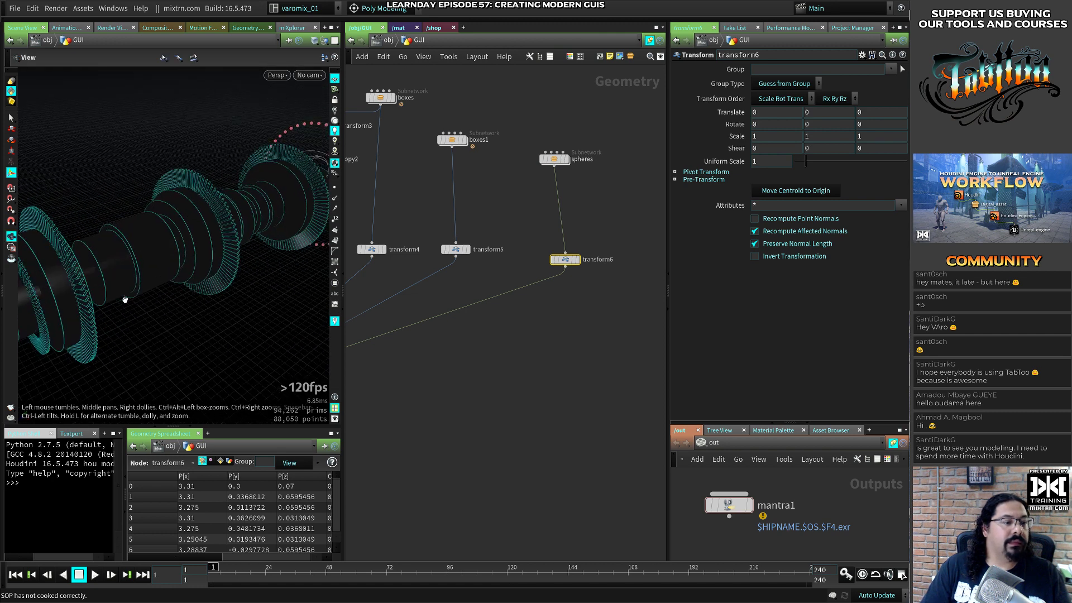
alt+middle_drag(225, 254, 165, 273)
drag(249, 209, 221, 268)
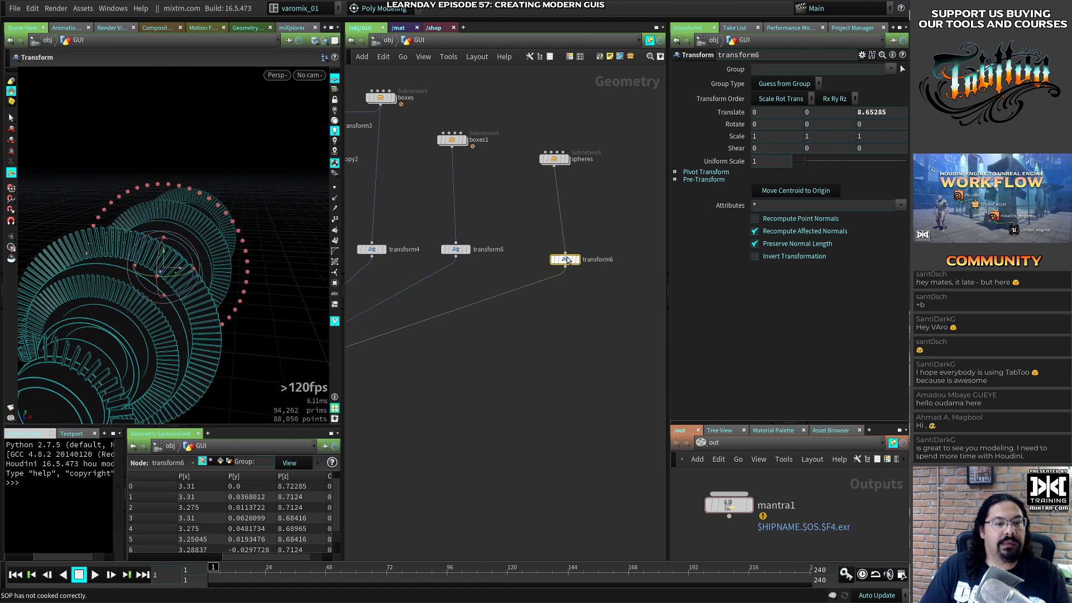
Place transform6 closer to the spheres node and set its uniform scale to 0.87
drag(567, 260, 557, 216)
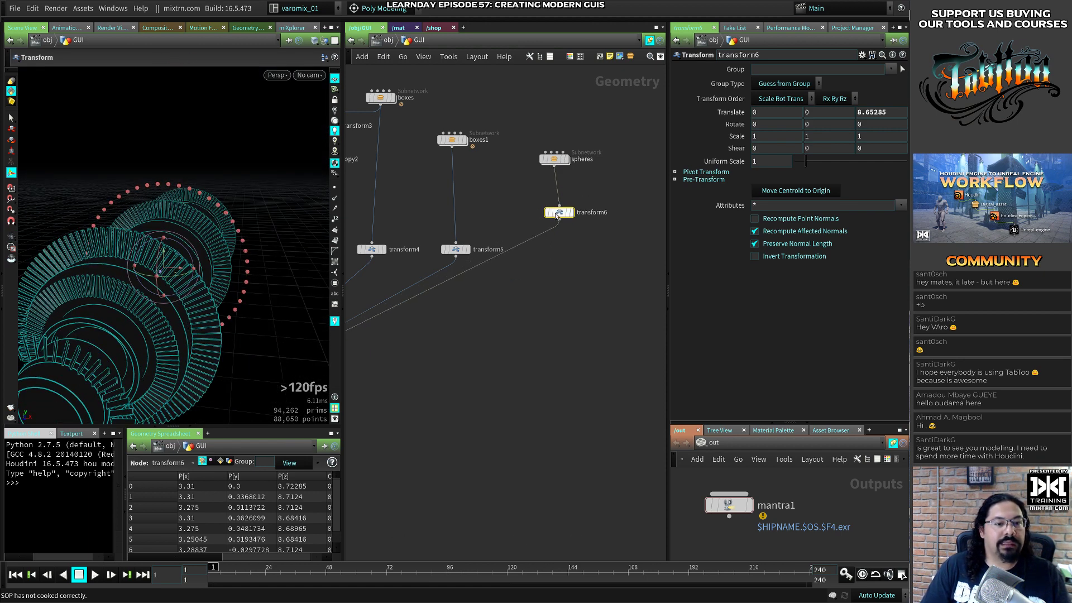
drag(804, 161, 806, 165)
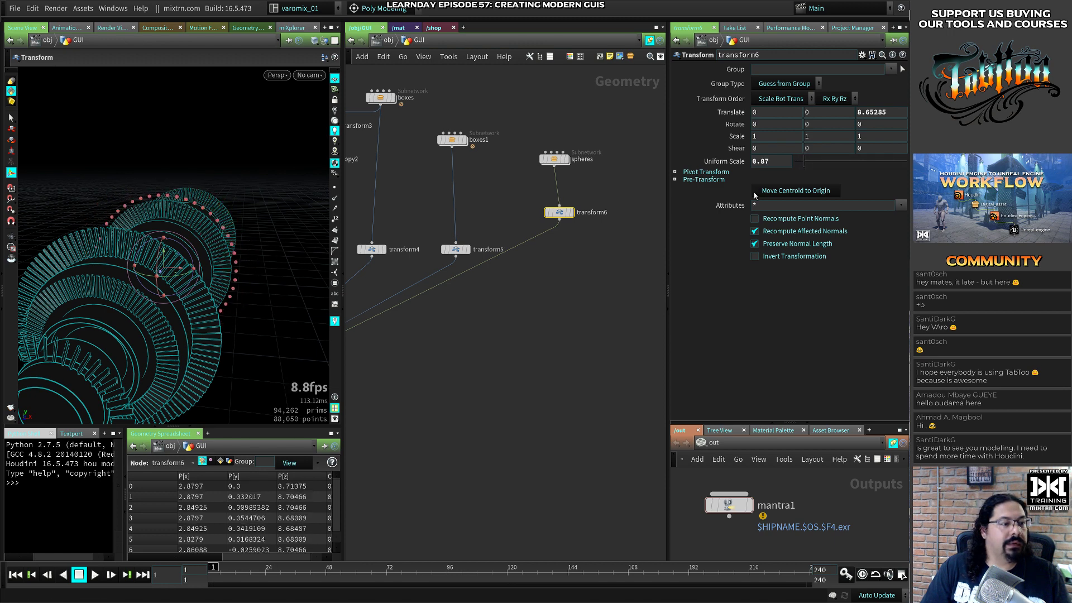
key(Escape)
drag(196, 268, 273, 280)
Duplicate transform6 with its spheres input and wire the copy into merge1
alt+drag(569, 216, 627, 237)
click(617, 242)
middle_drag(436, 351, 591, 286)
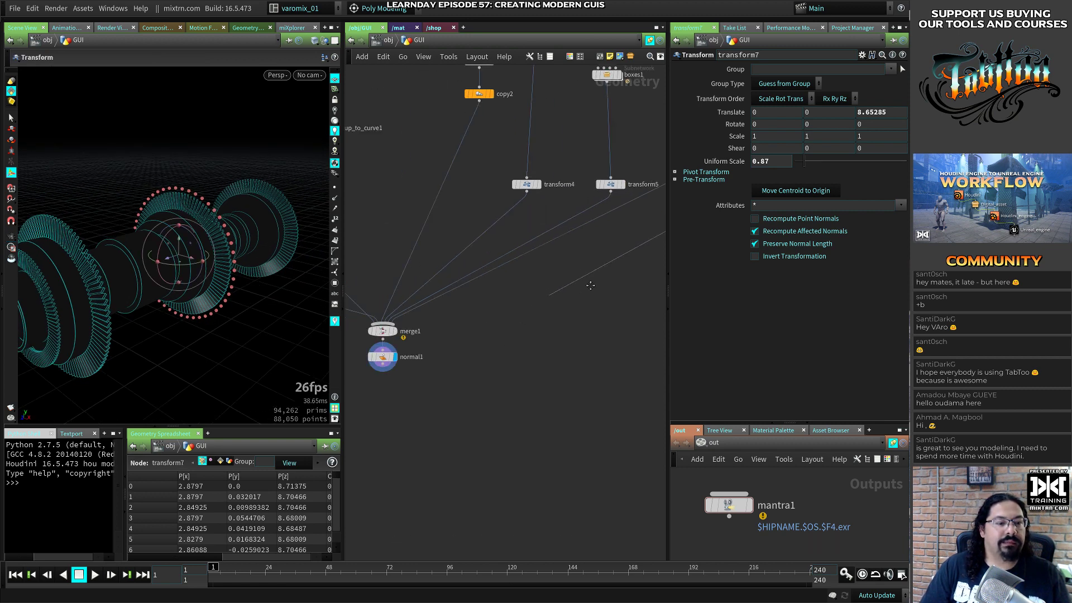
click(391, 324)
middle_drag(391, 323, 527, 250)
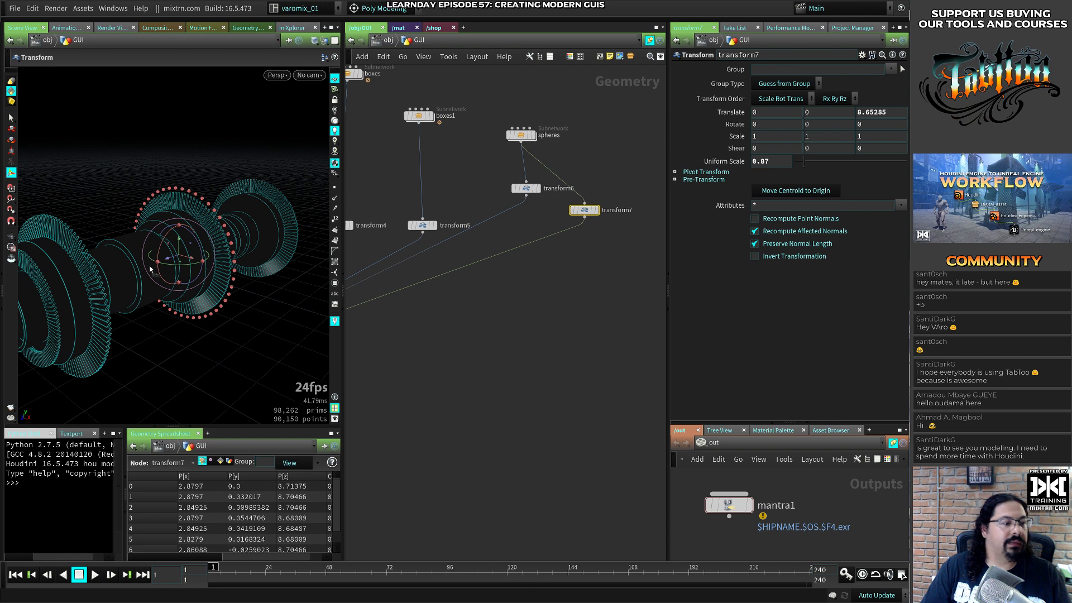
Move the second sphere ring along Z to a translation of about 14.54, around the next slat ring
drag(149, 270, 38, 308)
alt+middle_drag(44, 307, 162, 295)
alt+right_drag(162, 295, 206, 313)
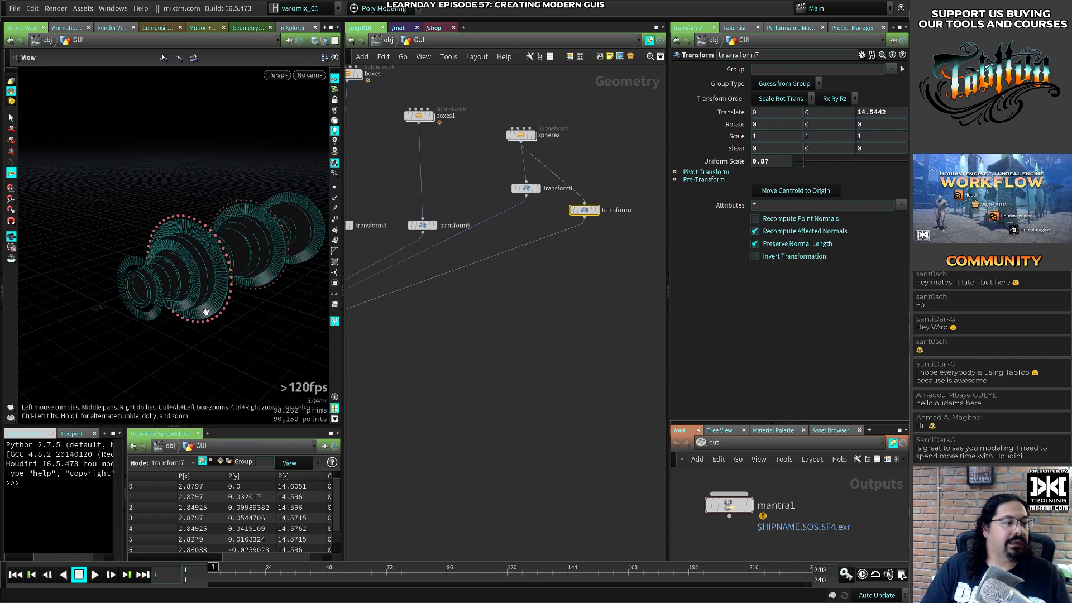
alt+drag(206, 312, 246, 325)
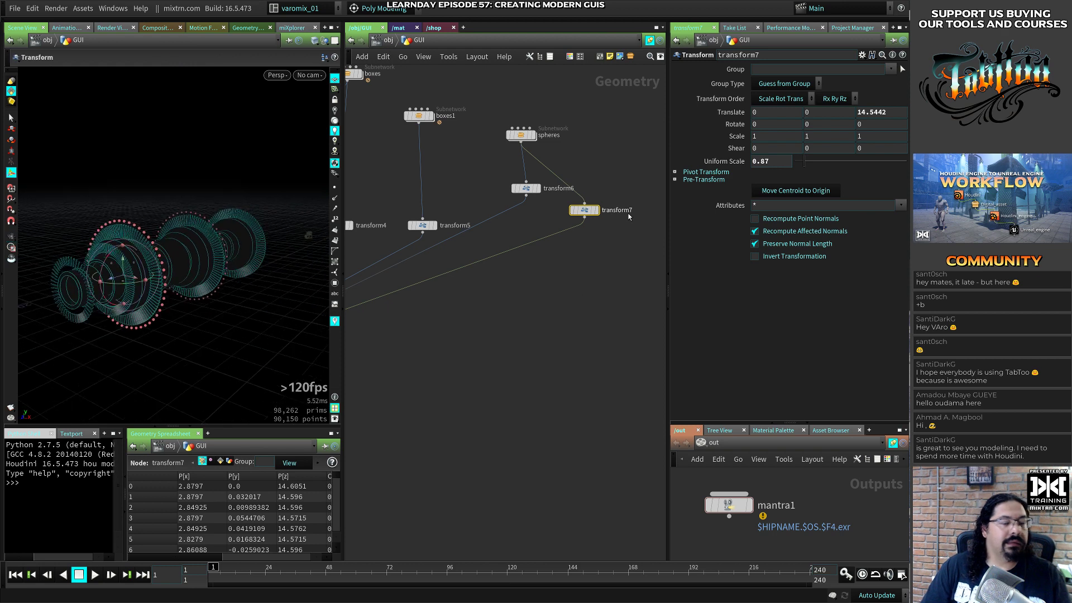
Duplicate transform7 with its spheres input and wire the copy into merge1
mouse_move(585, 215)
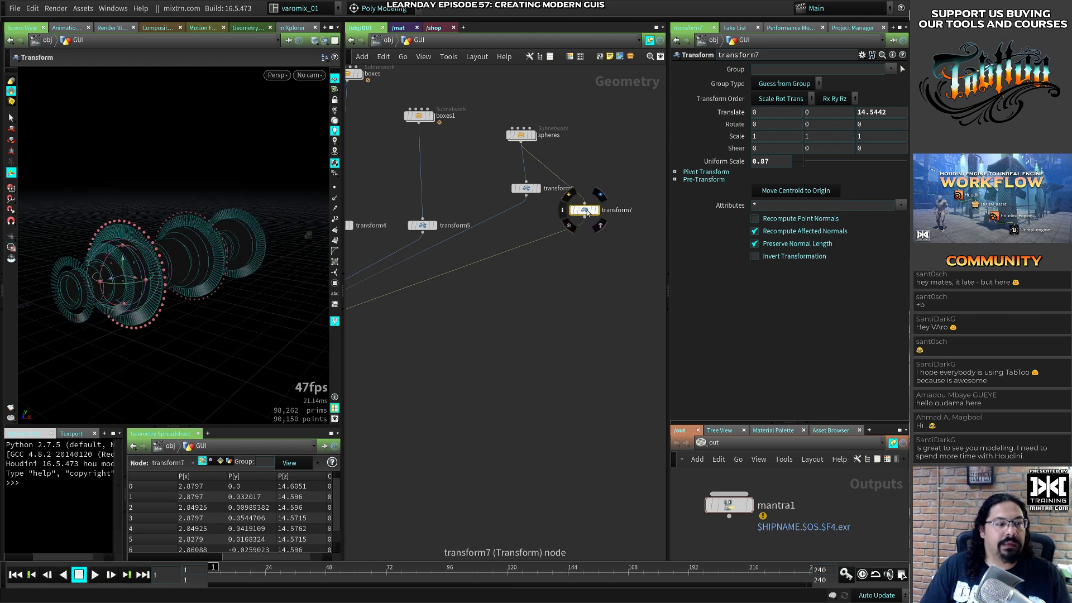
alt+drag(587, 212, 604, 267)
click(603, 274)
middle_drag(424, 357, 610, 280)
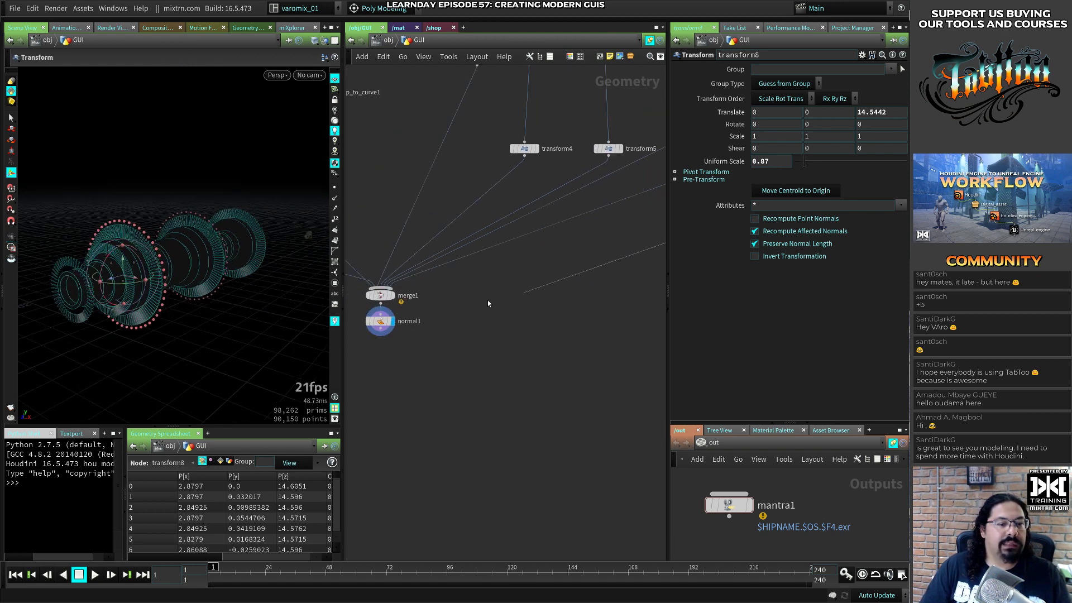
click(392, 292)
middle_drag(647, 151, 396, 225)
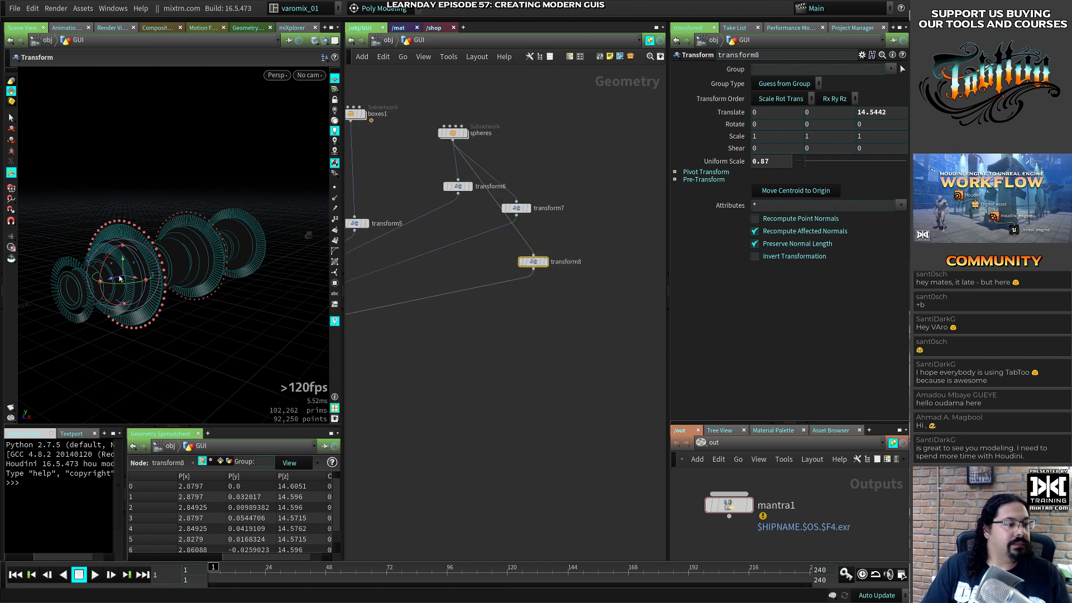
Move the third sphere ring along Z to a translation of about 17.53, at the front of the shape
drag(120, 278, 76, 300)
alt+drag(204, 272, 315, 320)
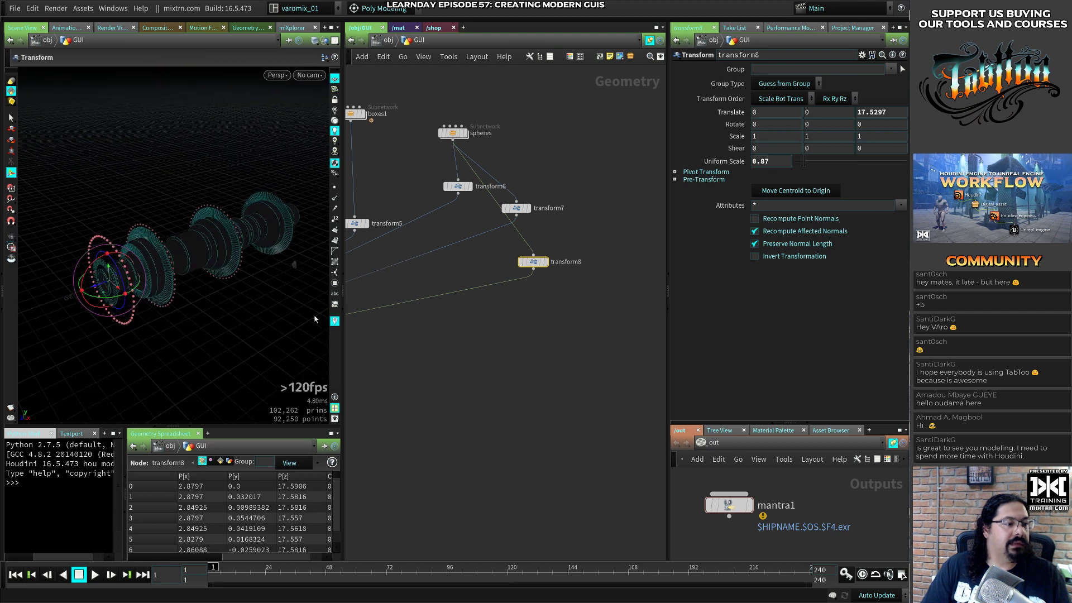
click(469, 375)
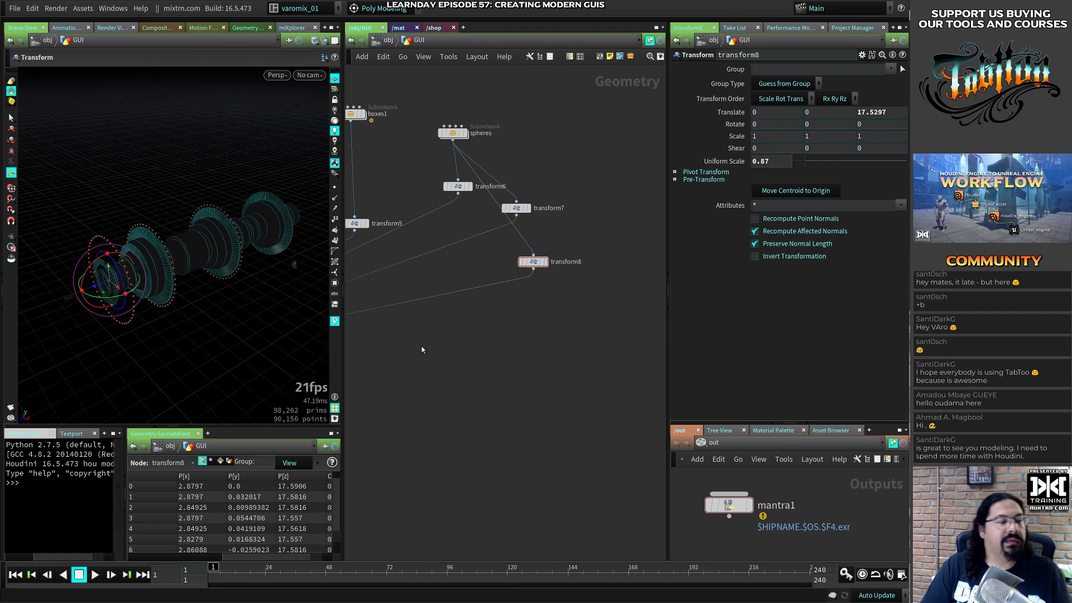
Move the spheres node farther out above its three transforms and save the scene
middle_drag(422, 308, 488, 303)
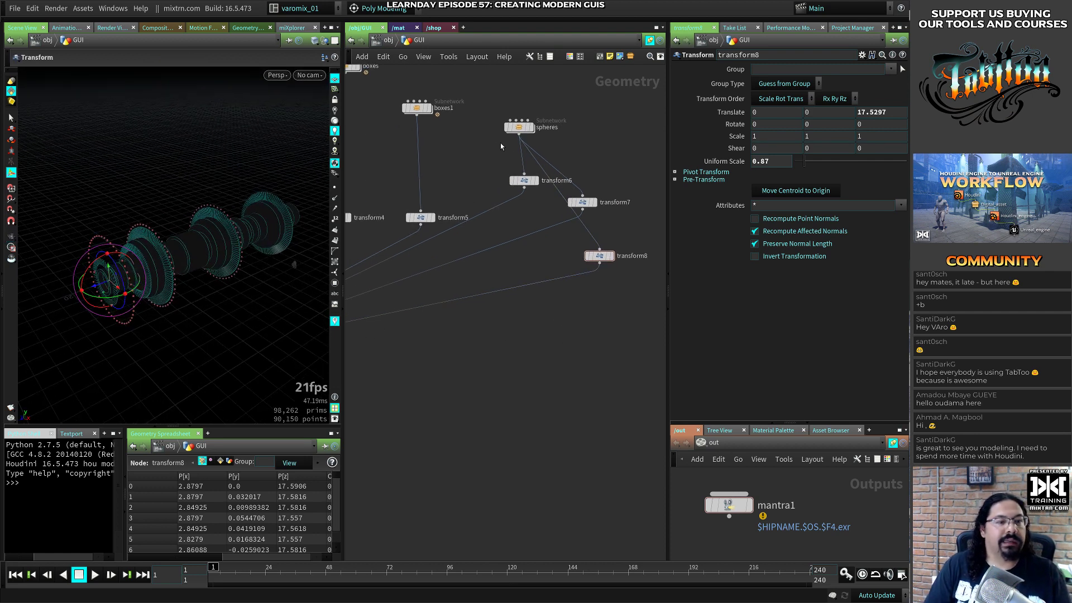
drag(519, 126, 603, 120)
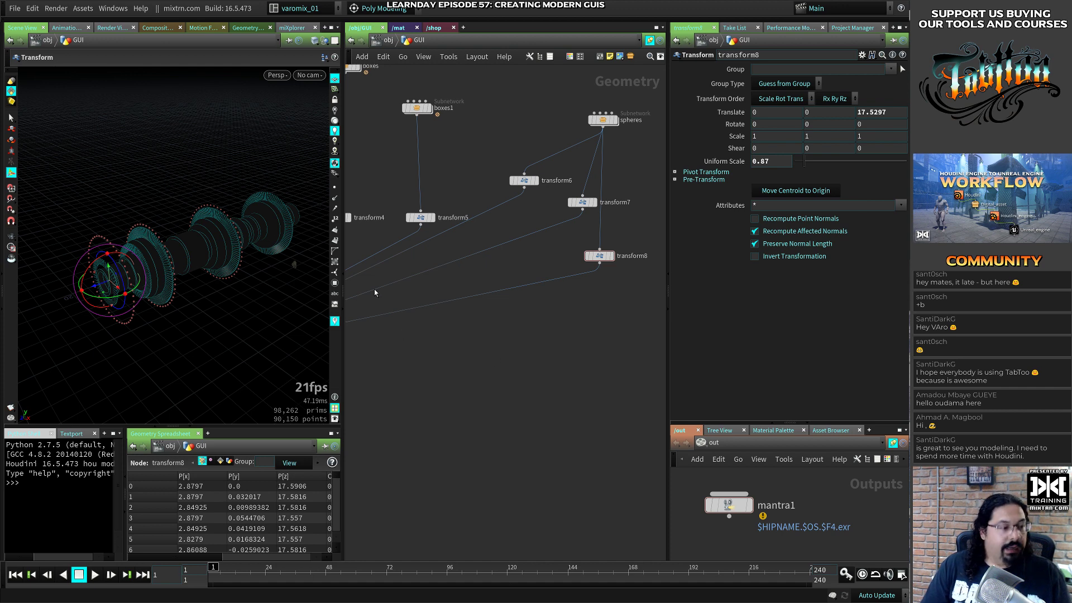
key(ctrl+s)
alt+drag(193, 318, 257, 296)
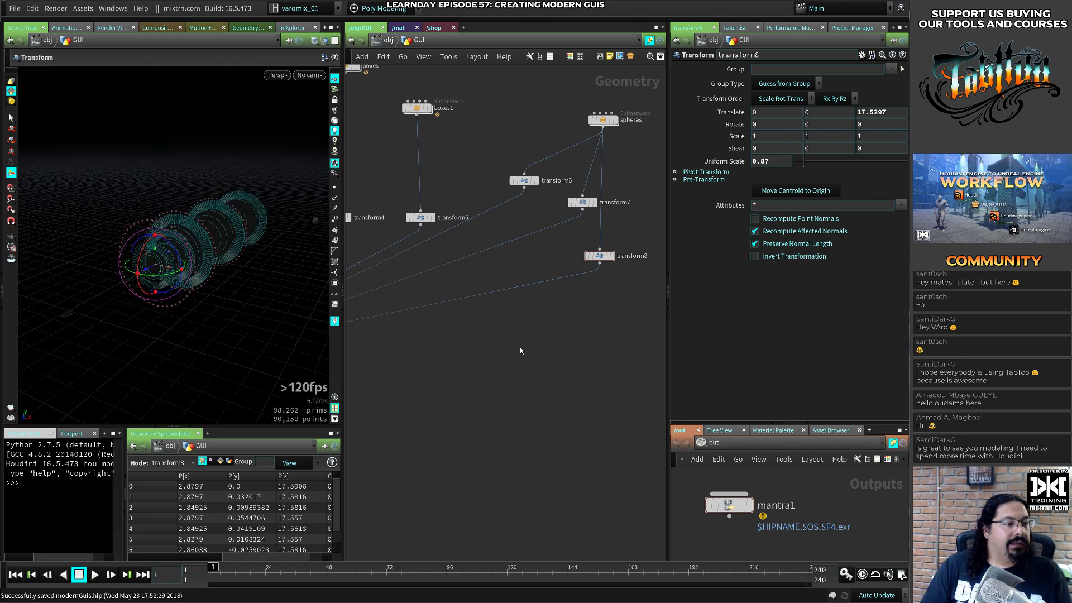
Display the attribcreate1 node that holds the circle's width attribute
mouse_move(500, 341)
middle_down()
mouse_move(633, 332)
mouse_move(620, 332)
middle_up()
mouse_move(350, 333)
middle_down()
mouse_move(489, 354)
mouse_move(594, 399)
middle_up()
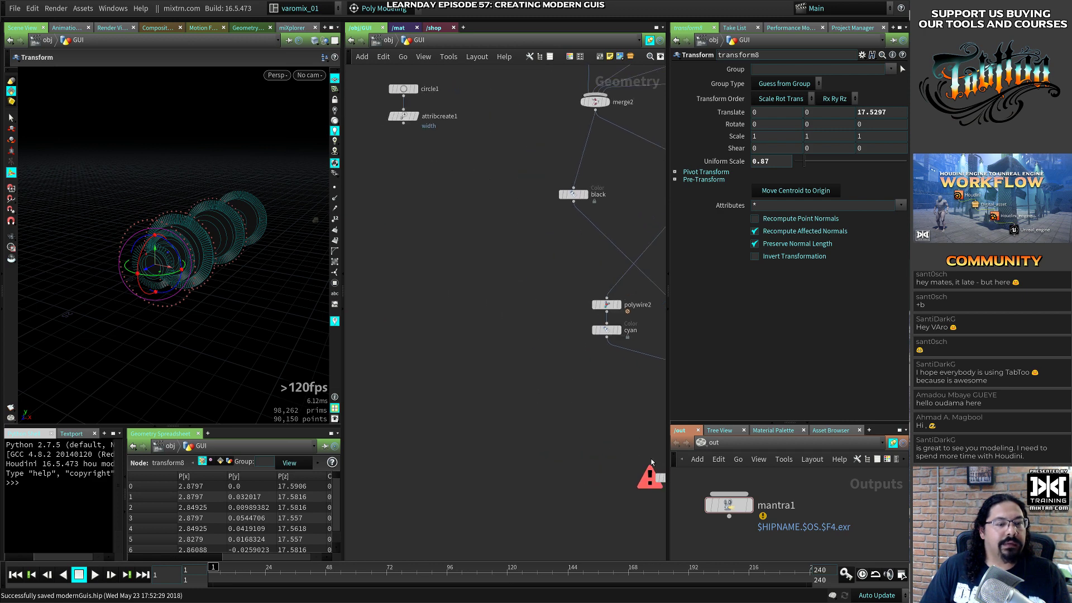
click(416, 116)
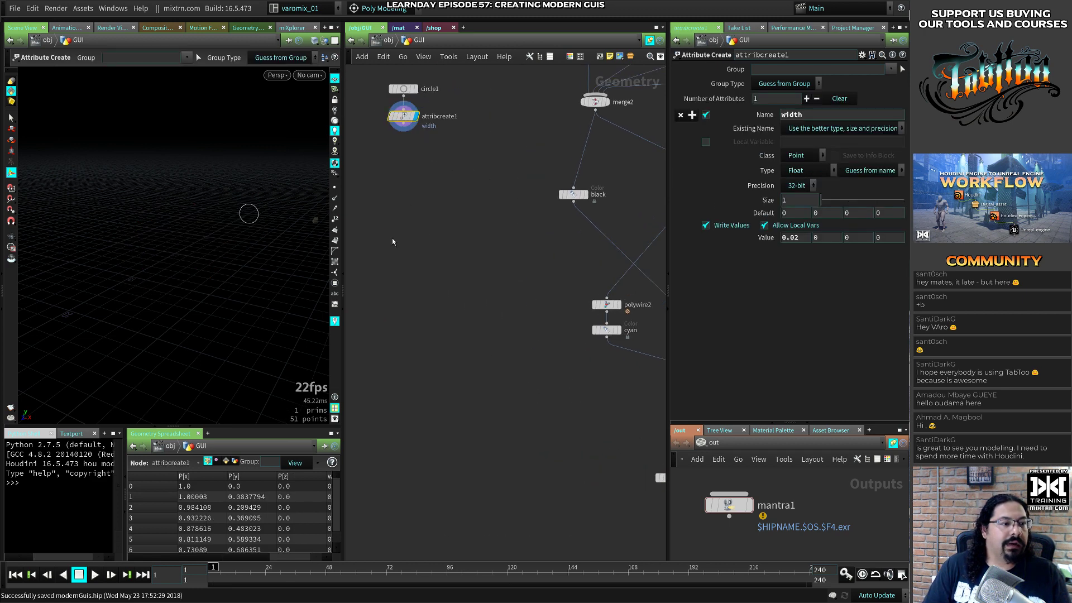
Move the circle1 and attribcreate1 nodes down together into the empty area beside polywire2 and cyan
middle_drag(547, 347, 496, 417)
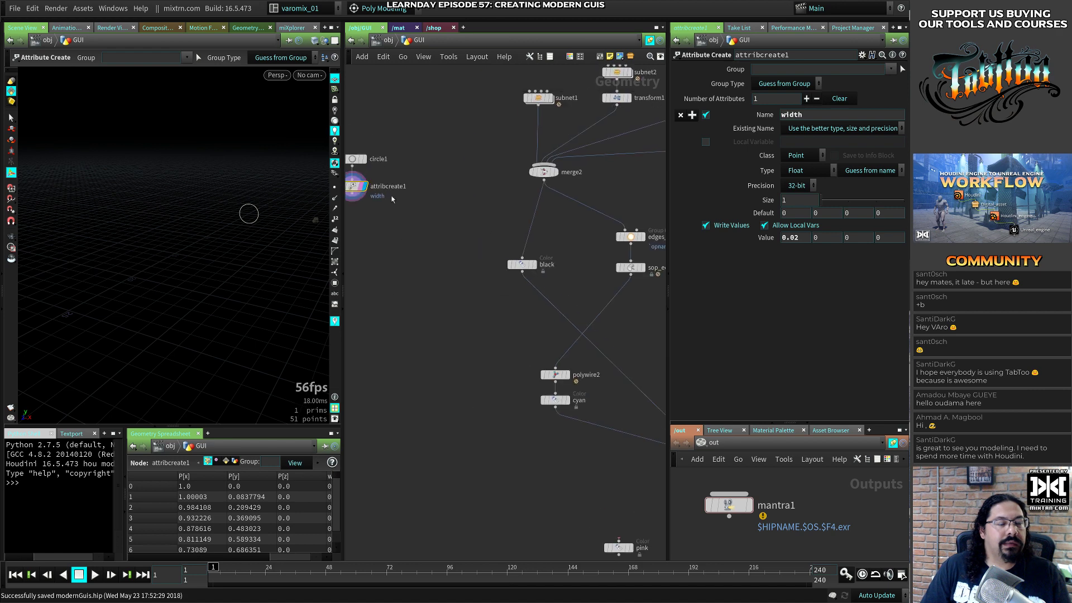
drag(414, 124, 356, 220)
key(ctrl+c)
key(ctrl+v)
middle_drag(374, 232, 462, 225)
drag(441, 183, 438, 352)
middle_drag(496, 425, 486, 279)
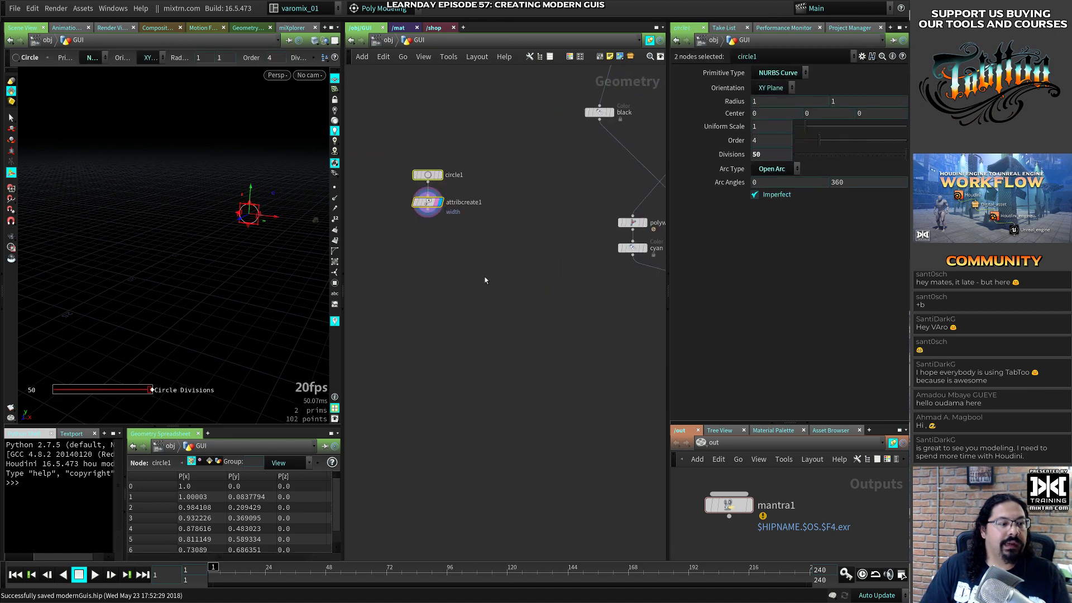
click(485, 278)
click(437, 202)
drag(409, 143, 432, 234)
drag(433, 205, 462, 251)
Move the pink color node closer, into the space below the circle nodes
middle_drag(452, 361, 310, 295)
drag(554, 328, 436, 334)
middle_drag(437, 273, 529, 353)
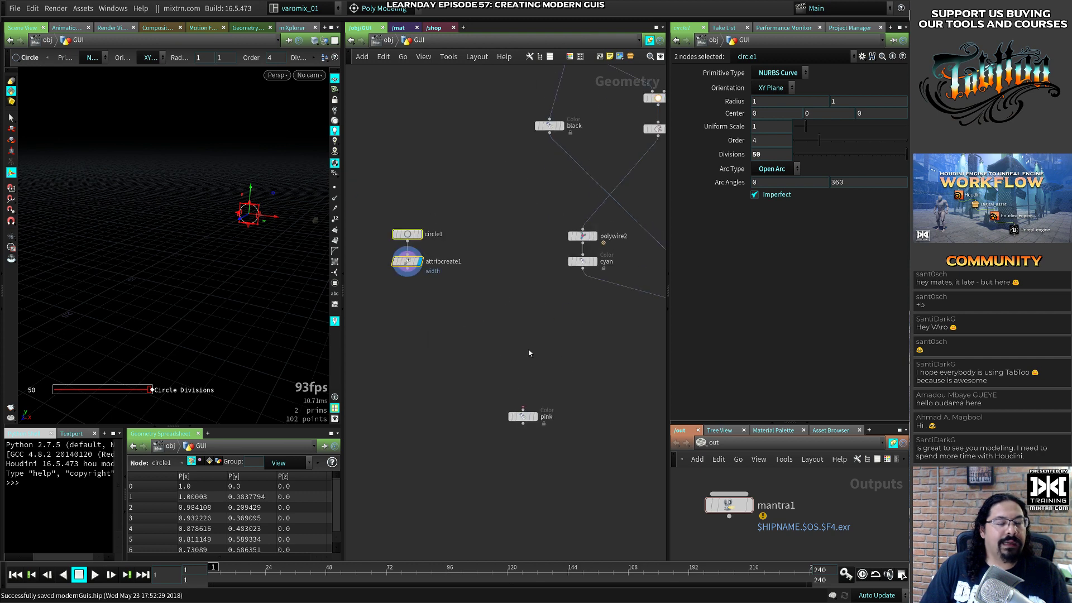
click(360, 306)
middle_drag(360, 306, 397, 269)
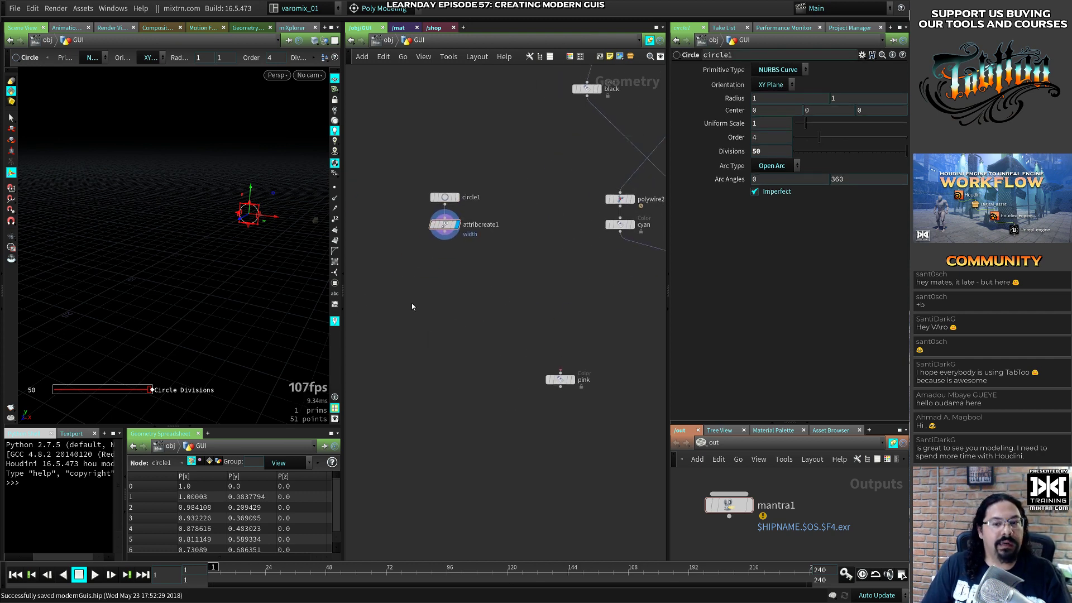
Add a Line node below the circle nodes and check the VEGAS interface reference image in the browser
key(Tab)
text(line)
key(Return)
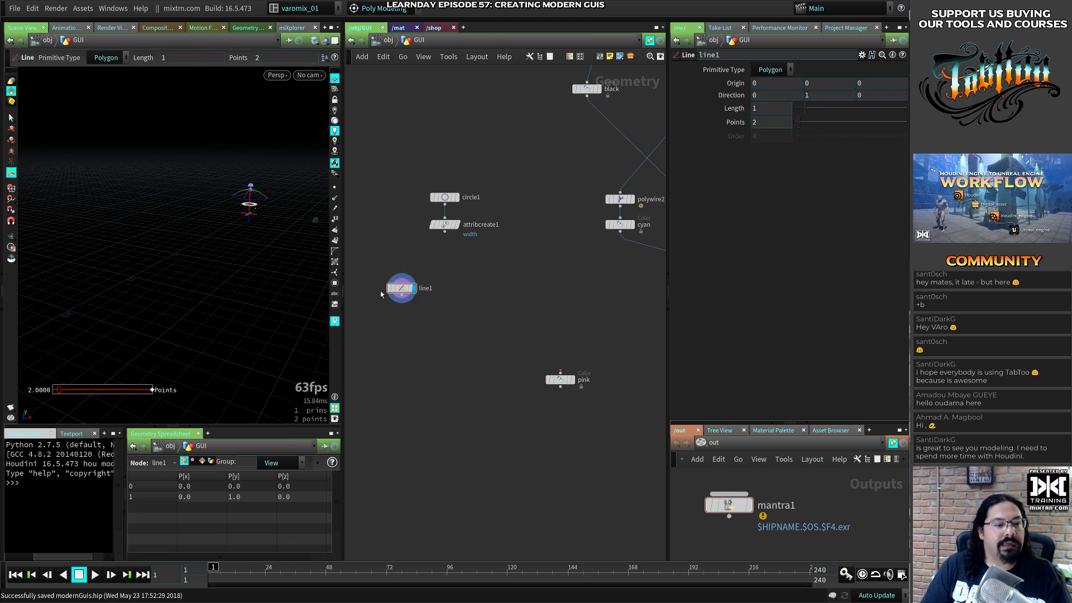
click(395, 289)
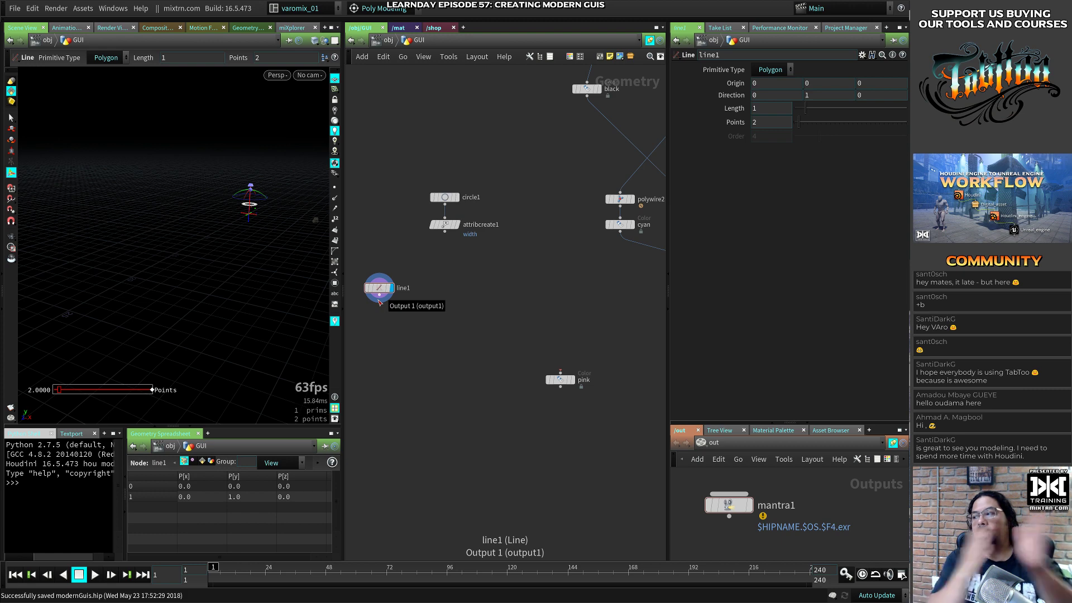
key(alt+Tab)
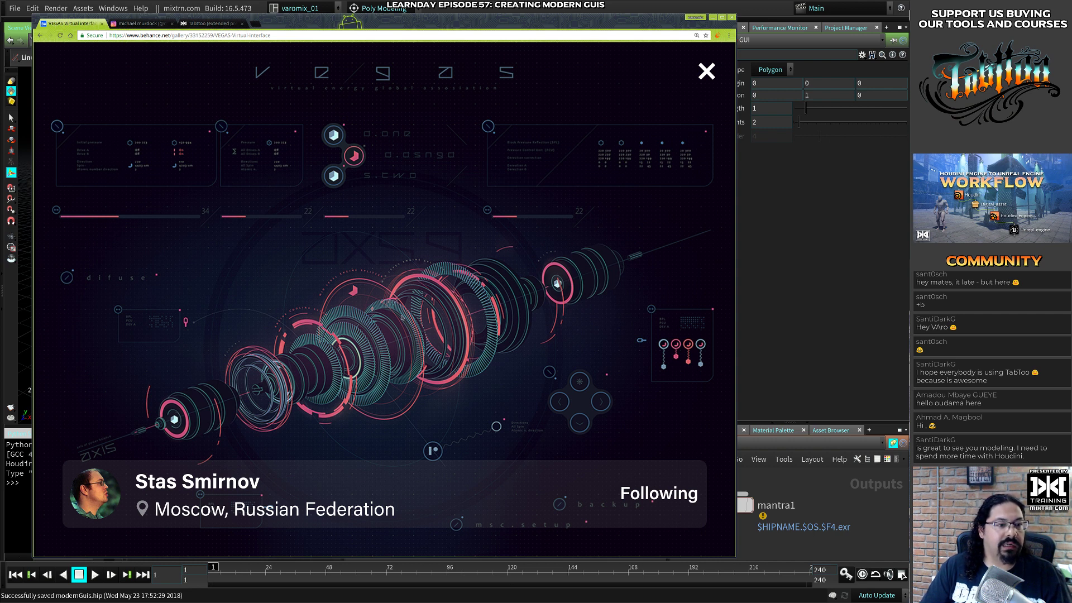
key(alt+Tab)
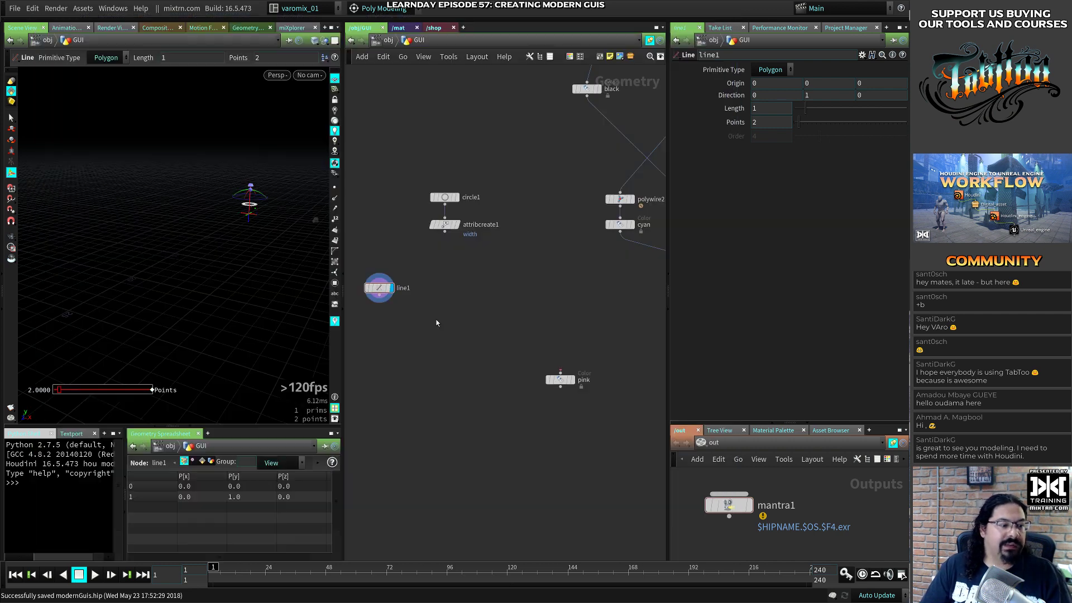
Place line1 under attribcreate1 and set its direction to 0, 0, 1 with a length of 10
drag(390, 287, 464, 283)
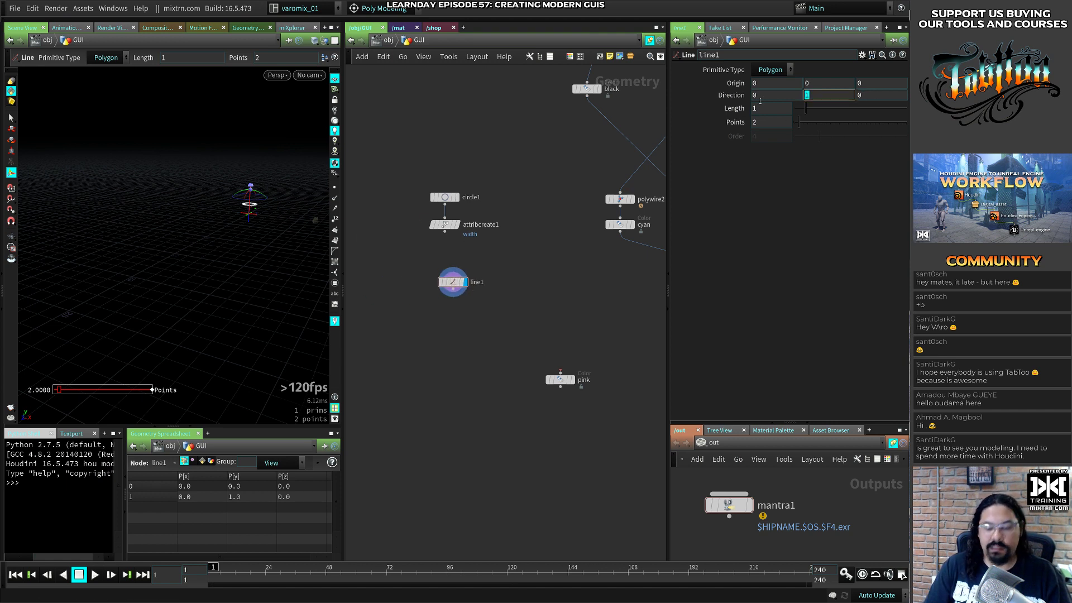
text(0)
key(Tab)
text(1)
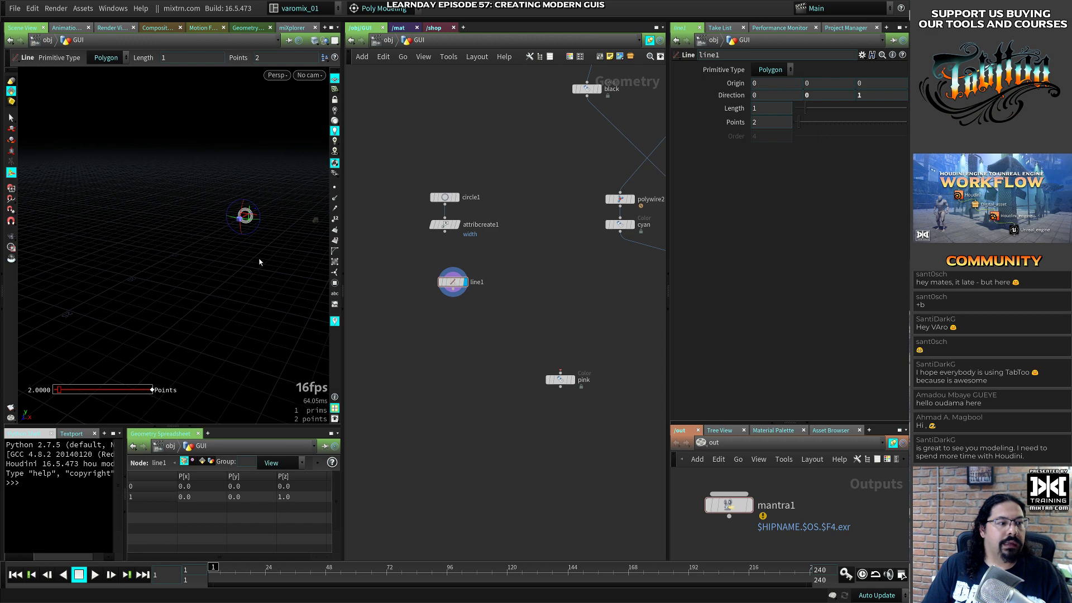
drag(807, 111, 904, 109)
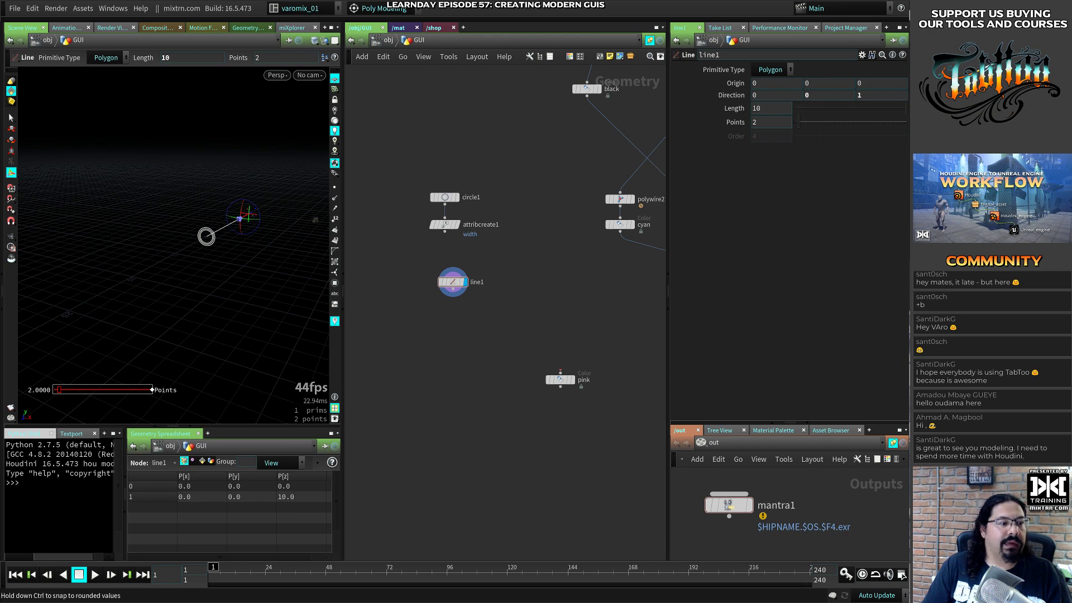
Show merge1 as a template and move the line's origin along Z to about -0.62 at the shape's end
middle_drag(639, 304, 428, 293)
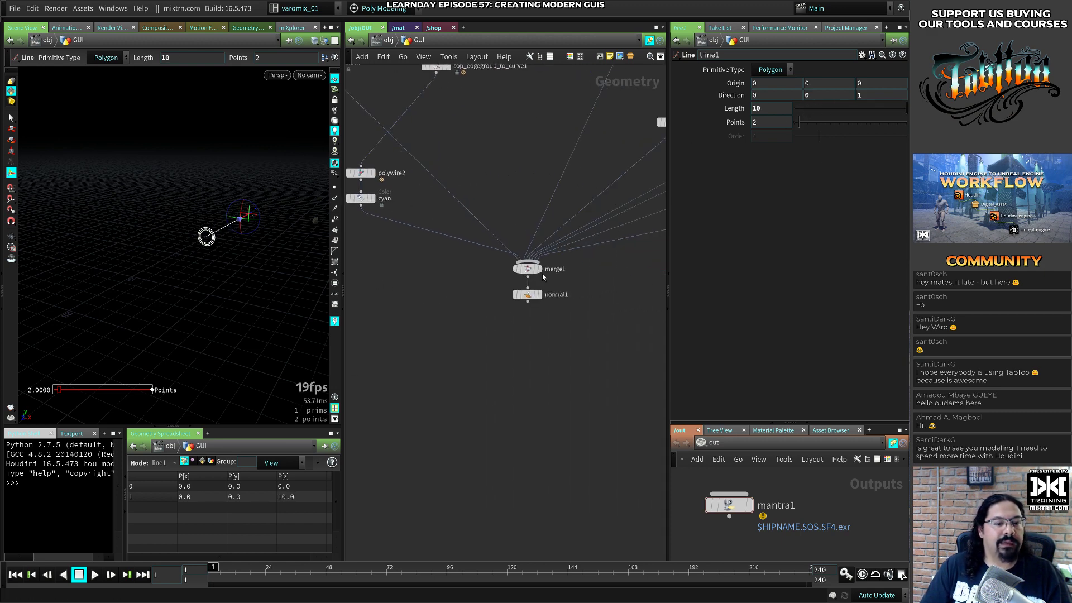
click(543, 283)
drag(212, 280, 152, 297)
key(Return)
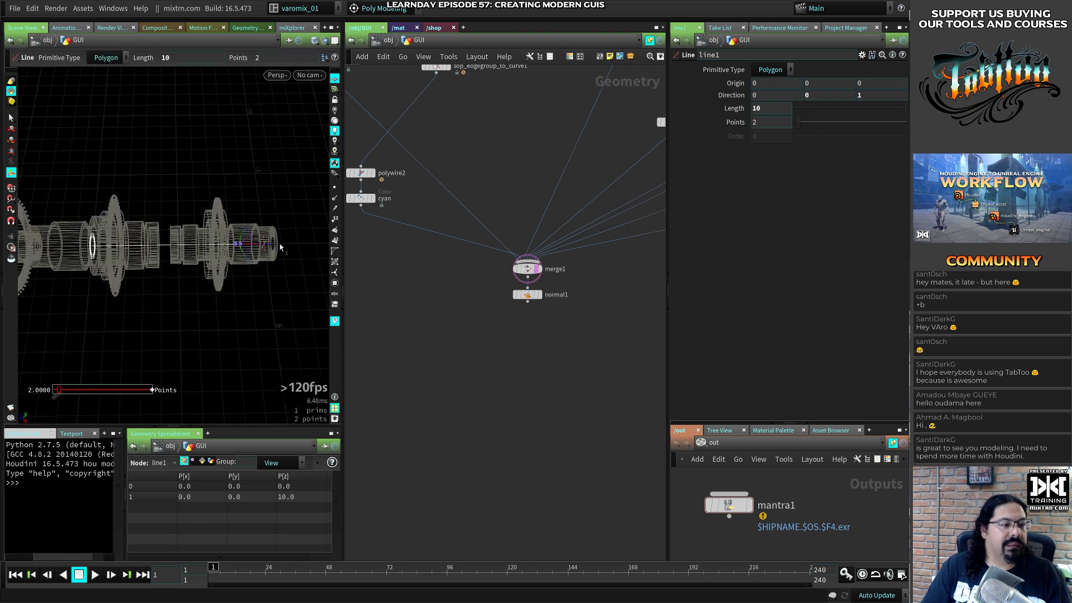
drag(274, 248, 260, 322)
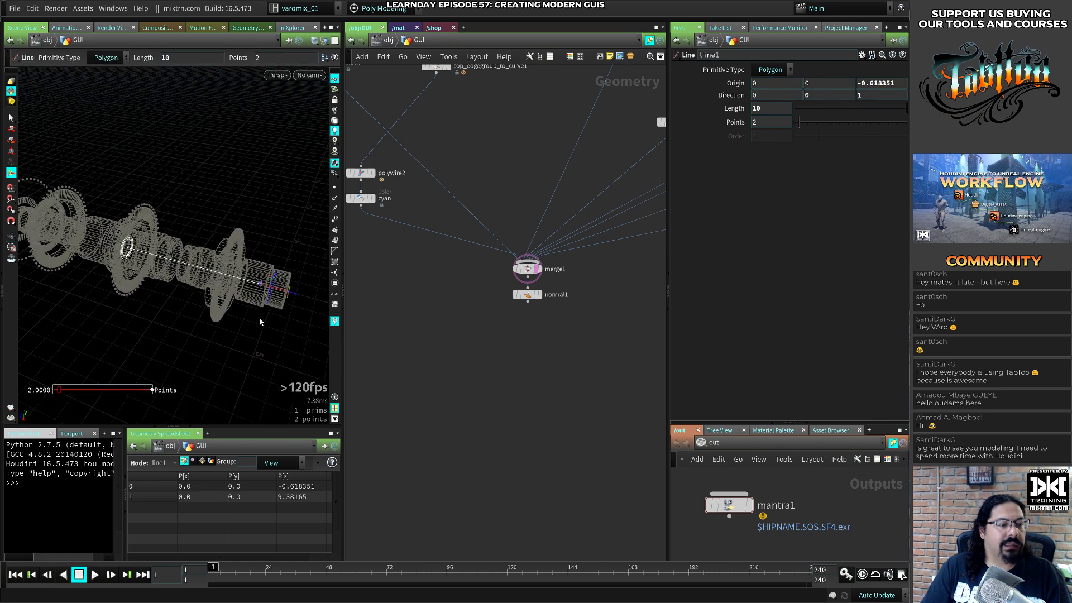
Extend the line to a length of 19.9 so it runs through the whole shape, saving the scene
middle_drag(461, 285, 579, 327)
middle_drag(435, 316, 591, 327)
drag(470, 312, 541, 292)
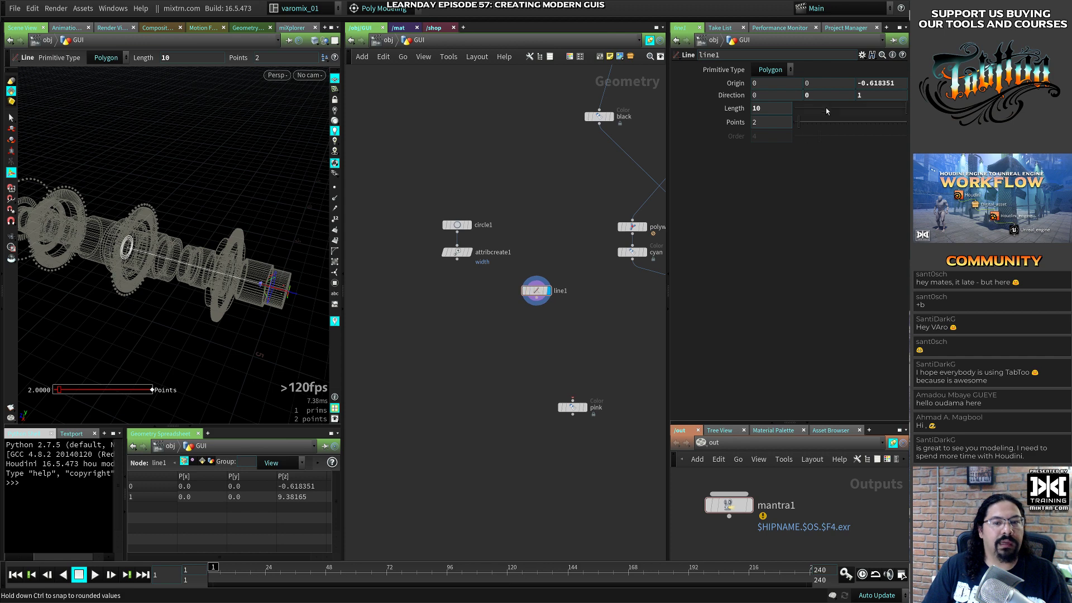
middle_drag(764, 108, 798, 108)
key(Escape)
mouse_move(153, 306)
mouse_down()
mouse_move(245, 271)
mouse_move(187, 282)
mouse_move(152, 304)
mouse_up()
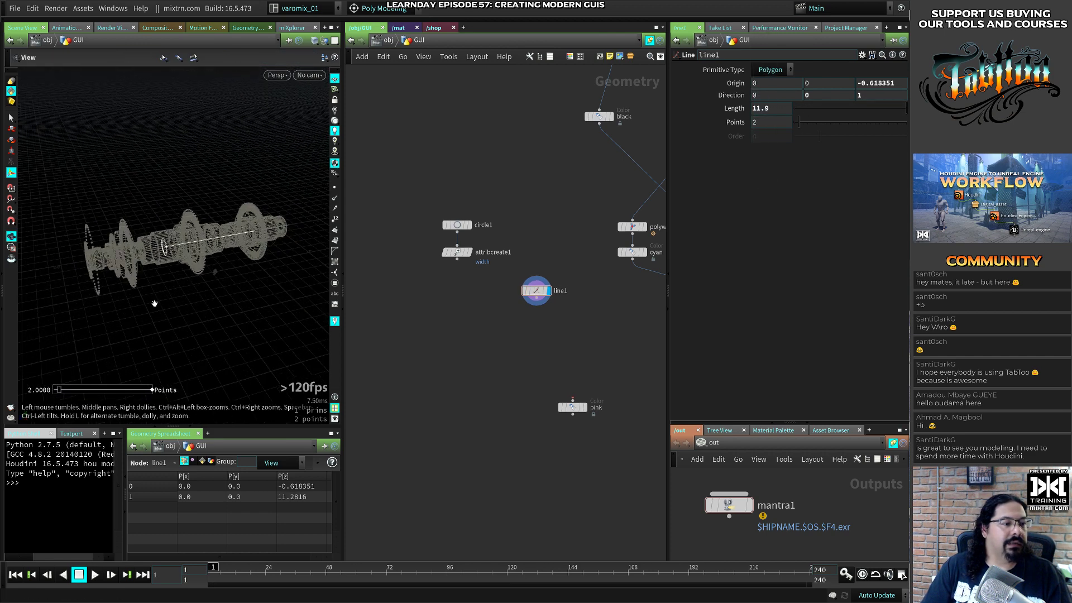
key(Return)
key(ctrl+s)
middle_drag(772, 108, 837, 86)
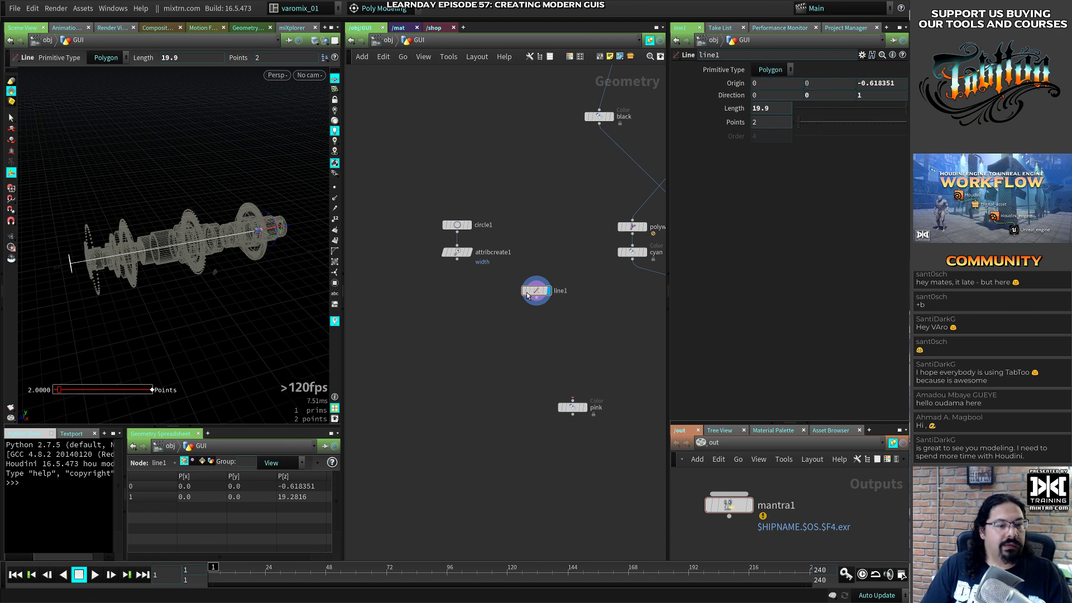
Place line1 beside attribcreate1 and hide the templated shape so only the line is displayed
drag(528, 296, 521, 251)
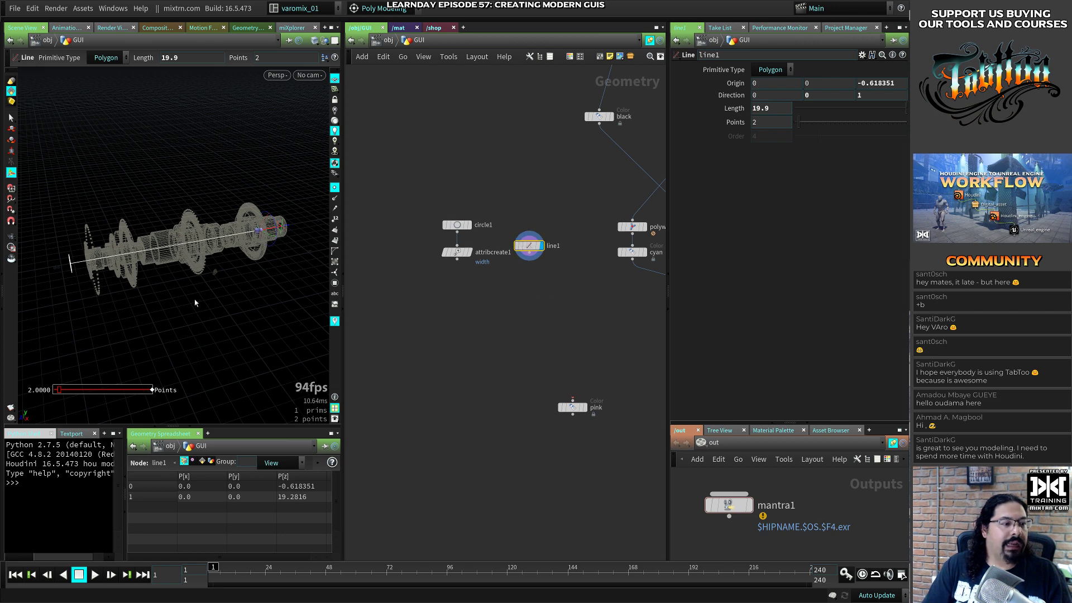
alt+drag(195, 302, 169, 308)
middle_drag(499, 265, 446, 253)
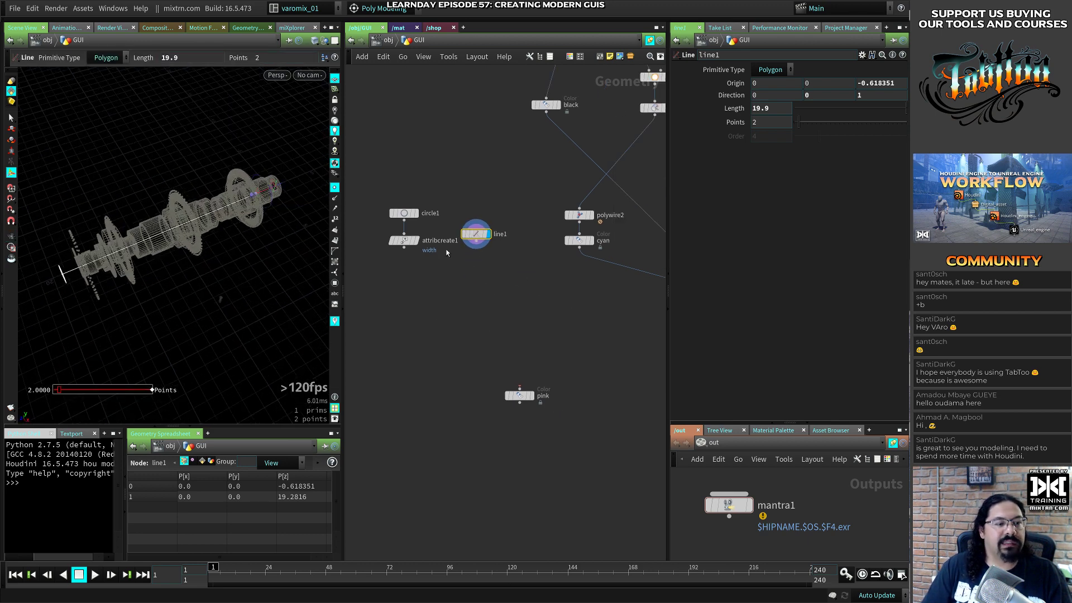
click(489, 235)
alt+middle_drag(212, 259, 219, 268)
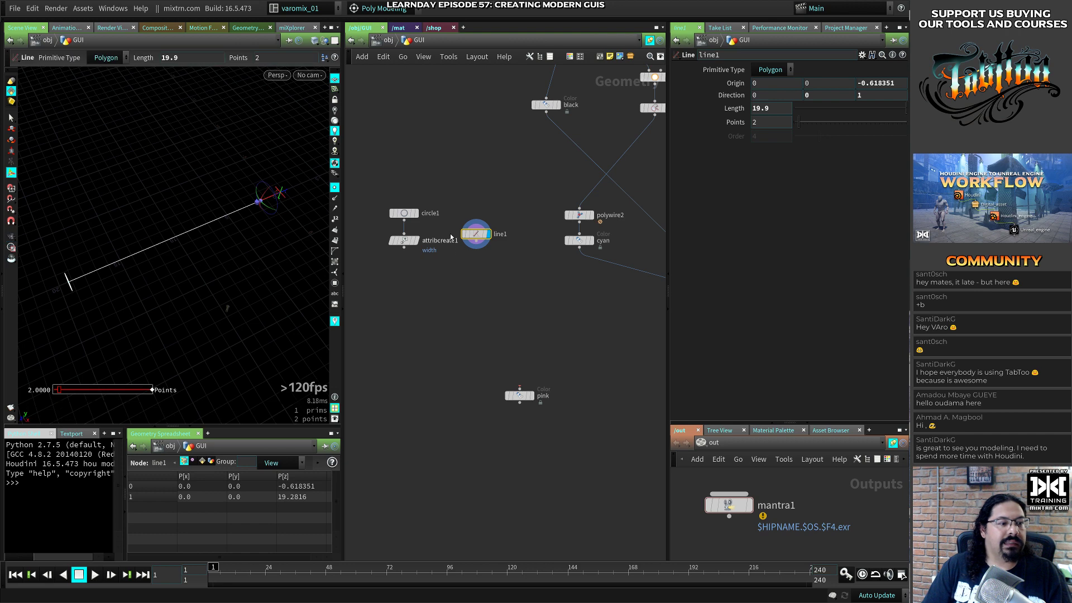
Turn on point numbers in the viewport and set the line's points to 24
alt+middle_drag(290, 258, 273, 249)
alt+right_drag(273, 249, 295, 158)
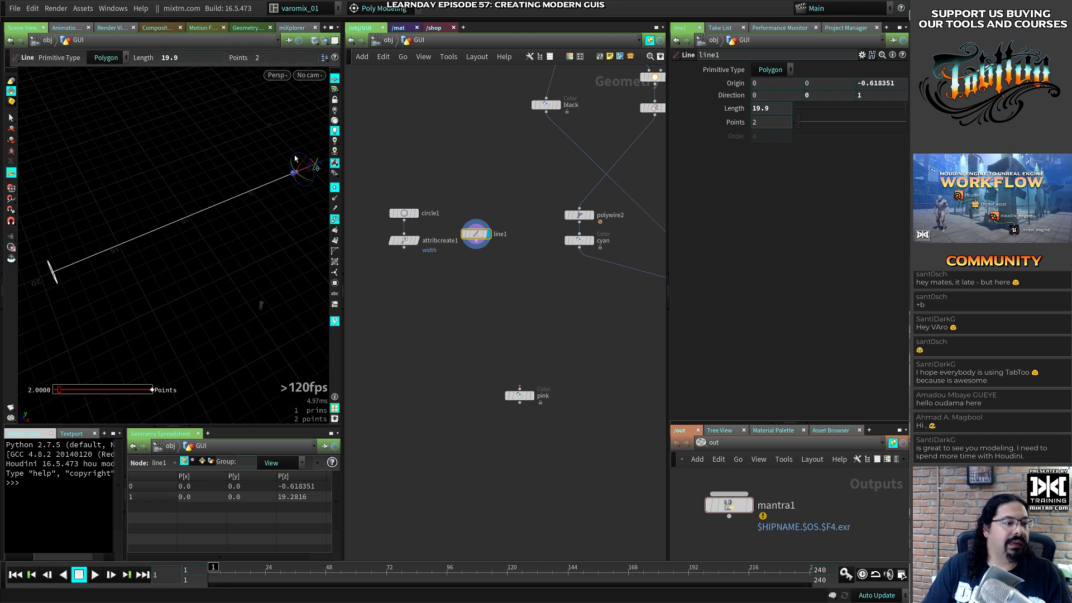
drag(505, 240, 514, 259)
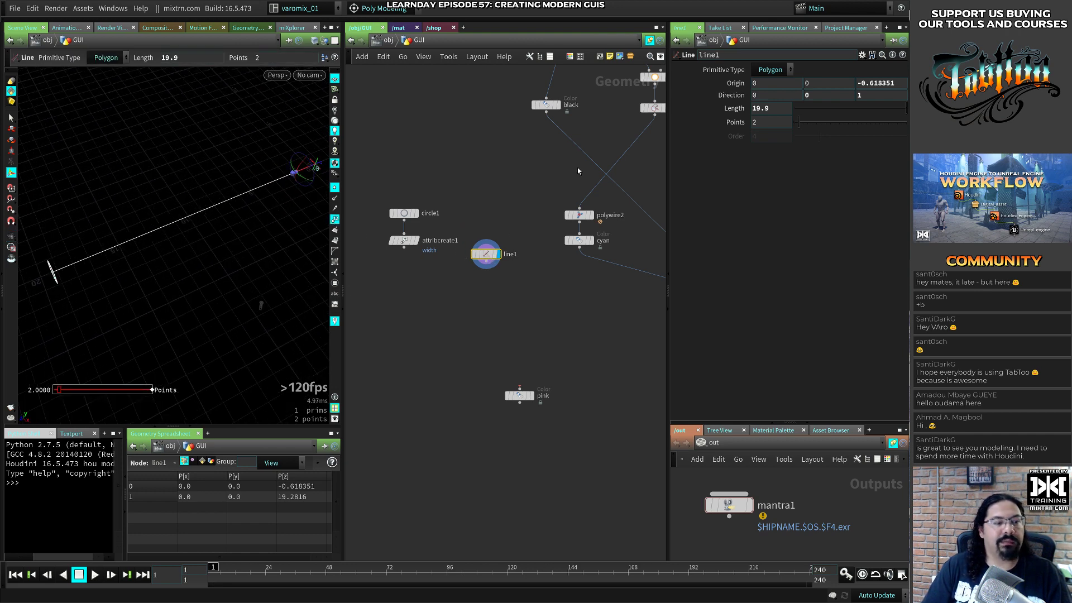
drag(801, 125, 849, 124)
Add a Copy to Points node that copies attribcreate1's circle onto line1's points, and display it
key(Tab)
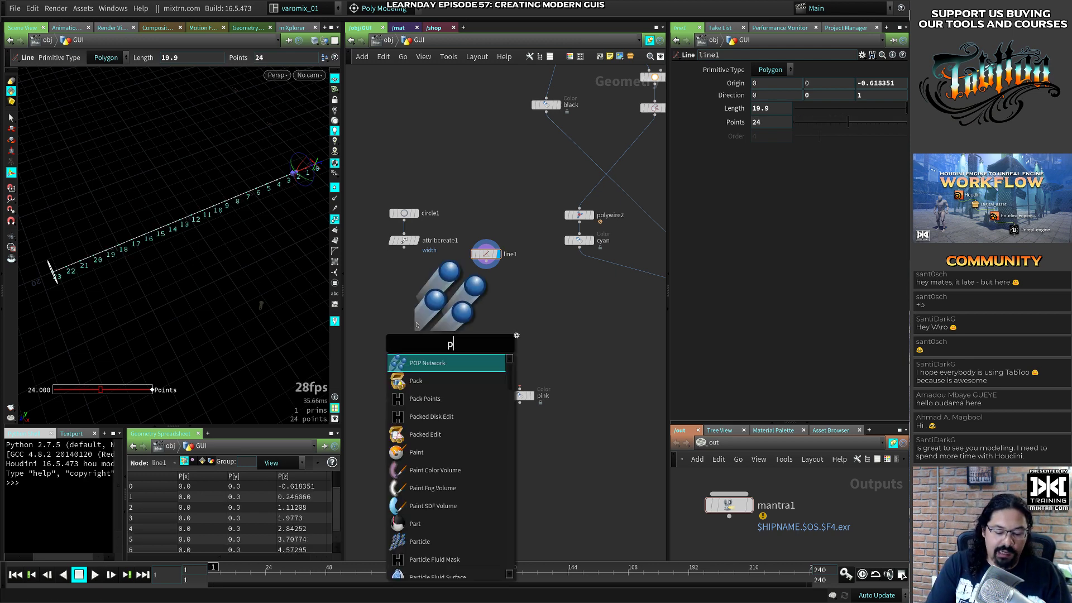
text(cp)
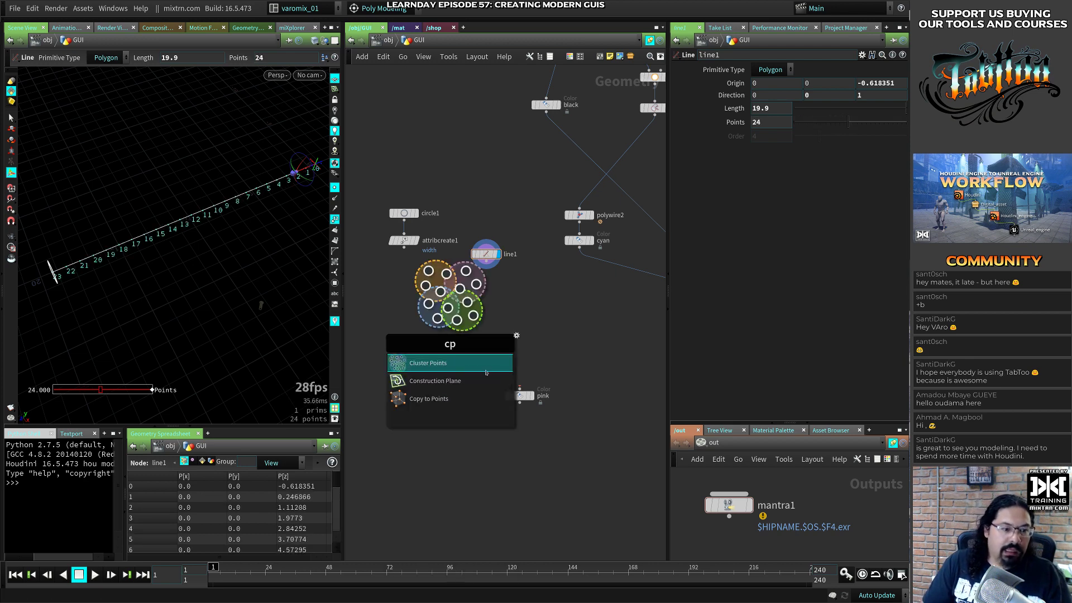
click(437, 398)
click(404, 323)
drag(403, 246, 426, 299)
click(401, 325)
click(486, 261)
click(412, 323)
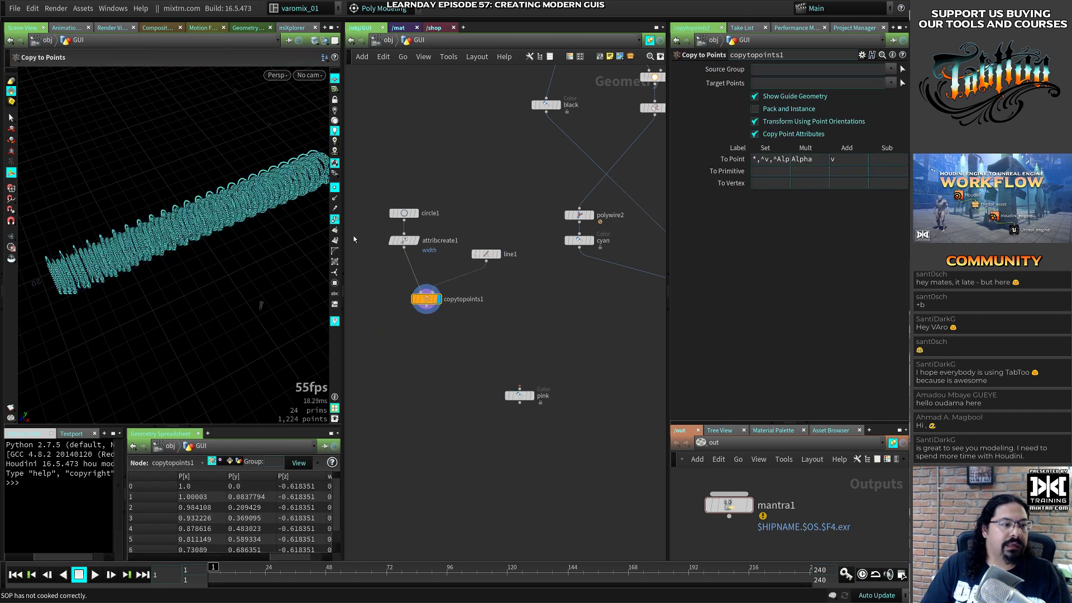
Turn off the viewport point numbers and move copytopoints1 slightly lower in the network
click(335, 218)
alt+drag(232, 269, 214, 212)
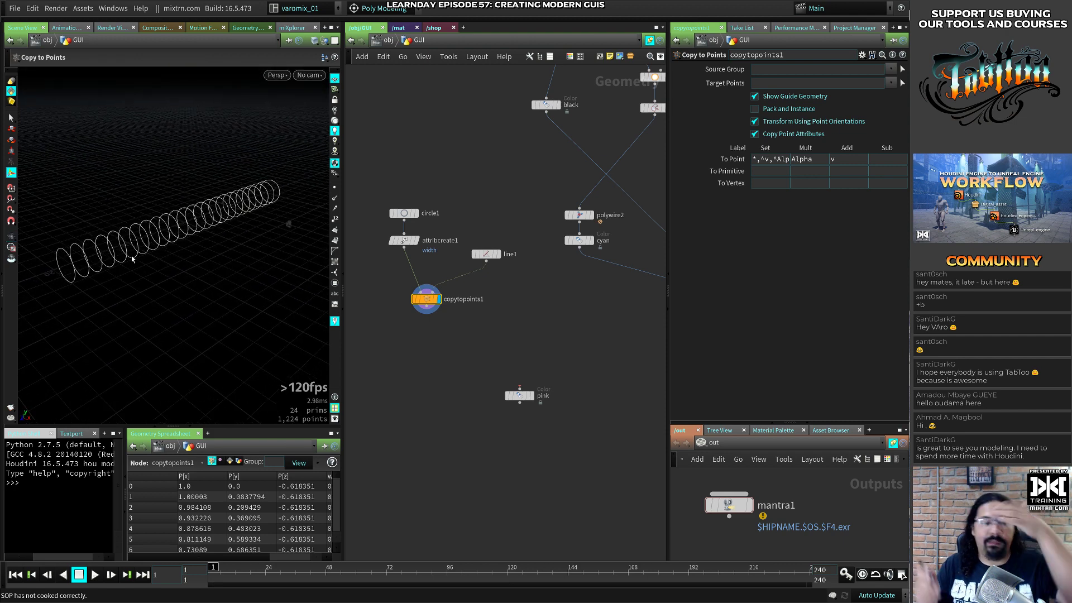
drag(420, 304, 431, 322)
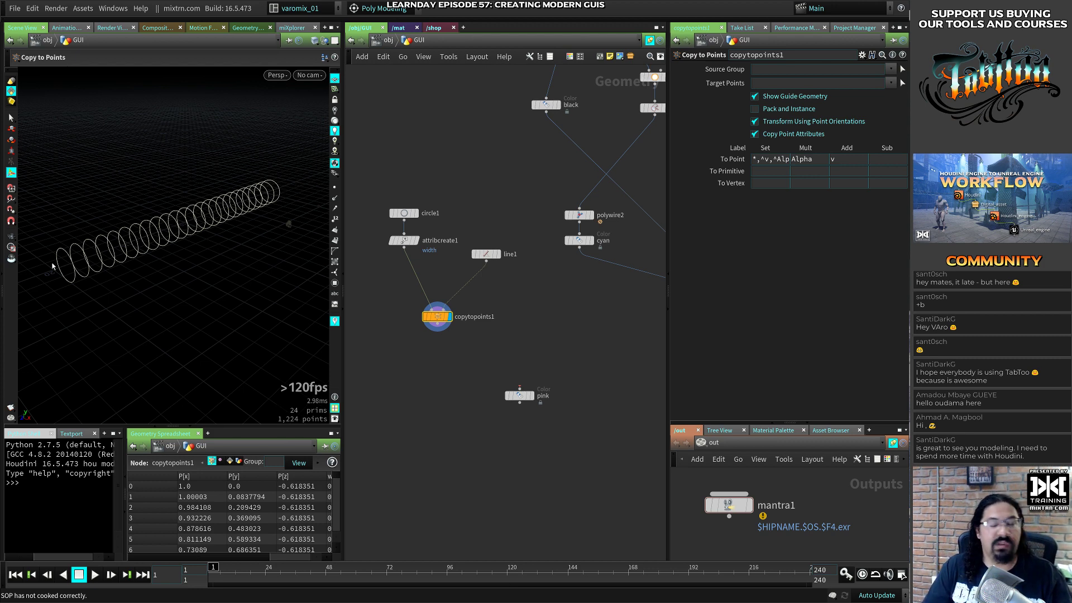
Insert an Attribute Randomize node between line1 and copytopoints1 and display it
click(485, 254)
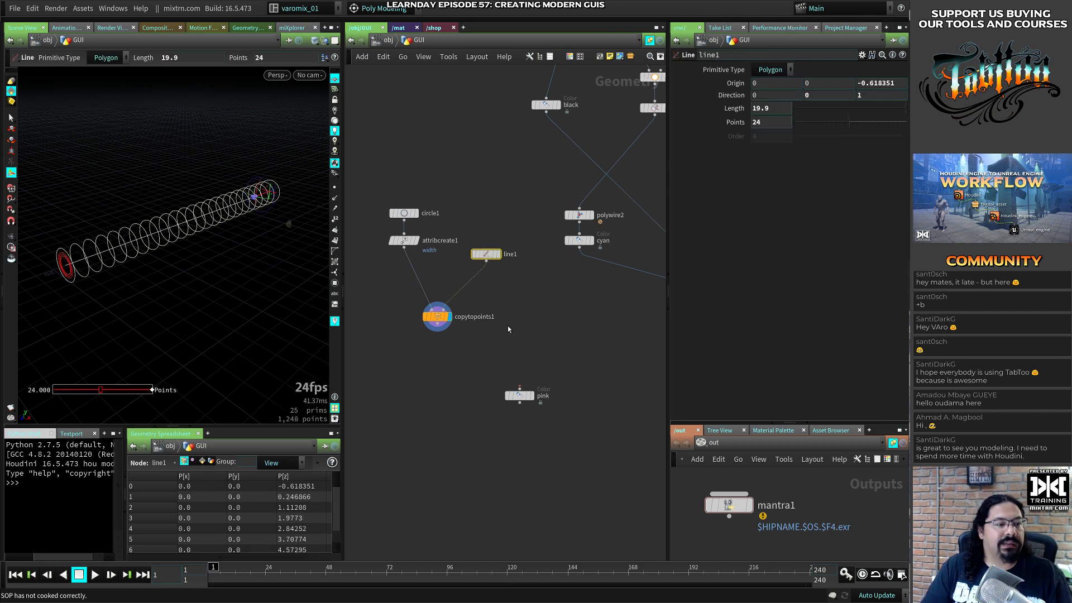
key(Tab)
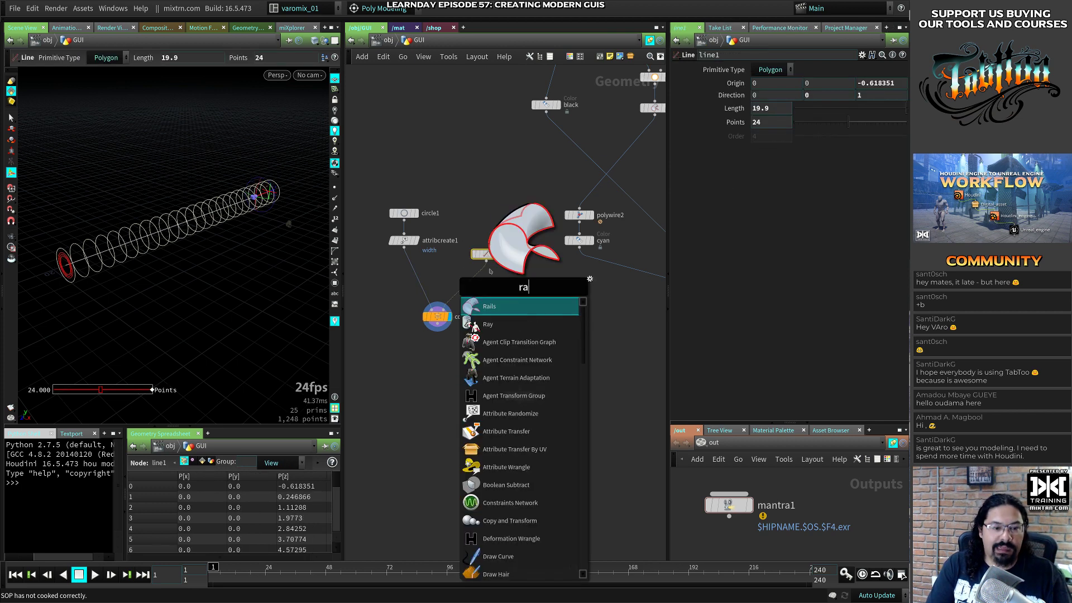
text(rand)
key(Return)
click(486, 278)
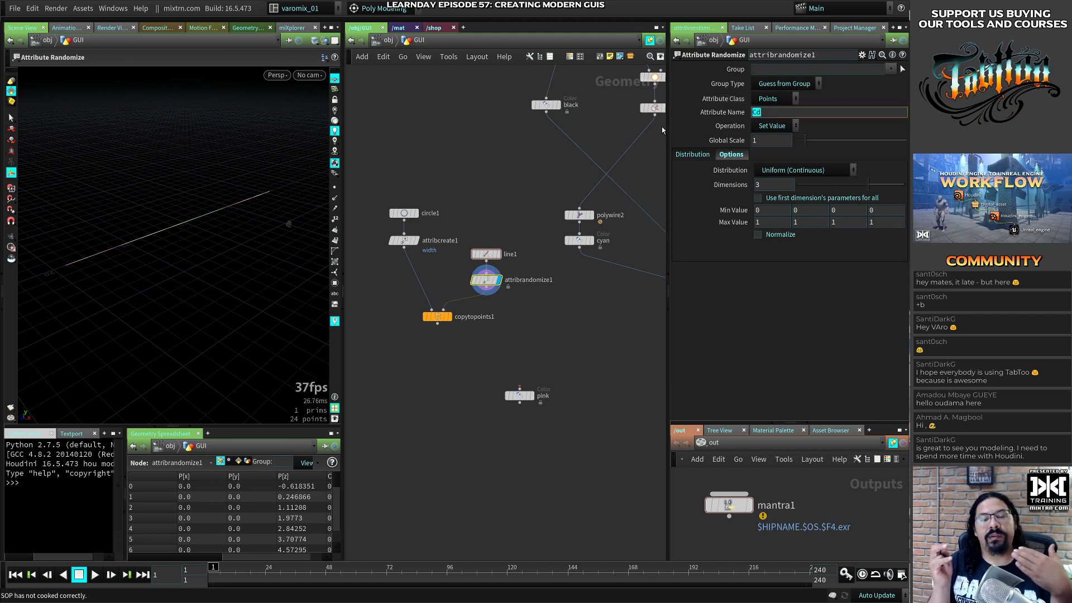
Set attribrandomize1 to randomize pscale with a larger maximum value, and display copytopoints1
text(pscale)
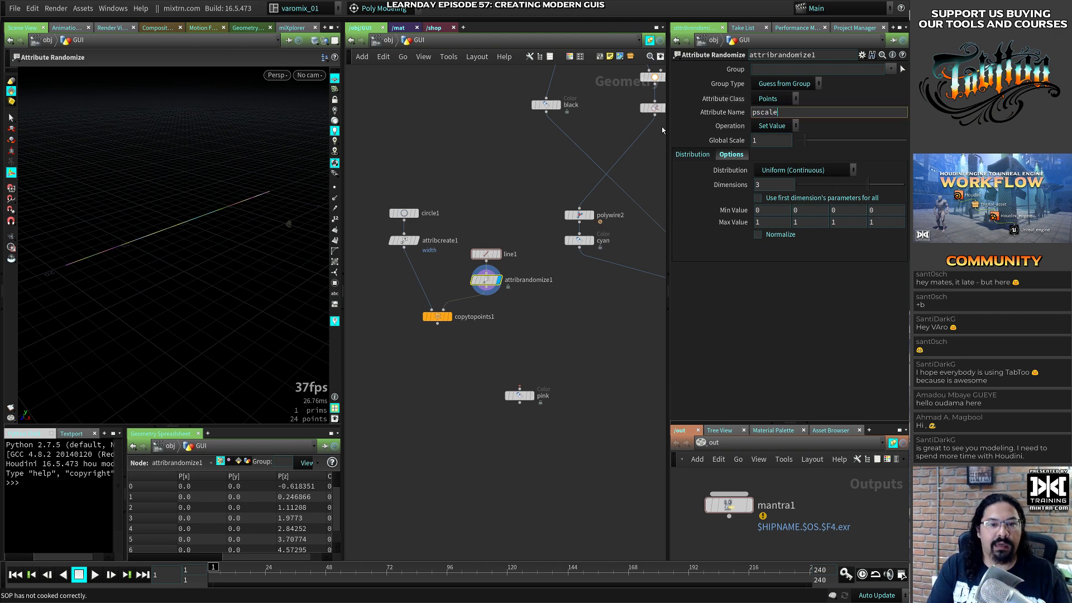
key(Return)
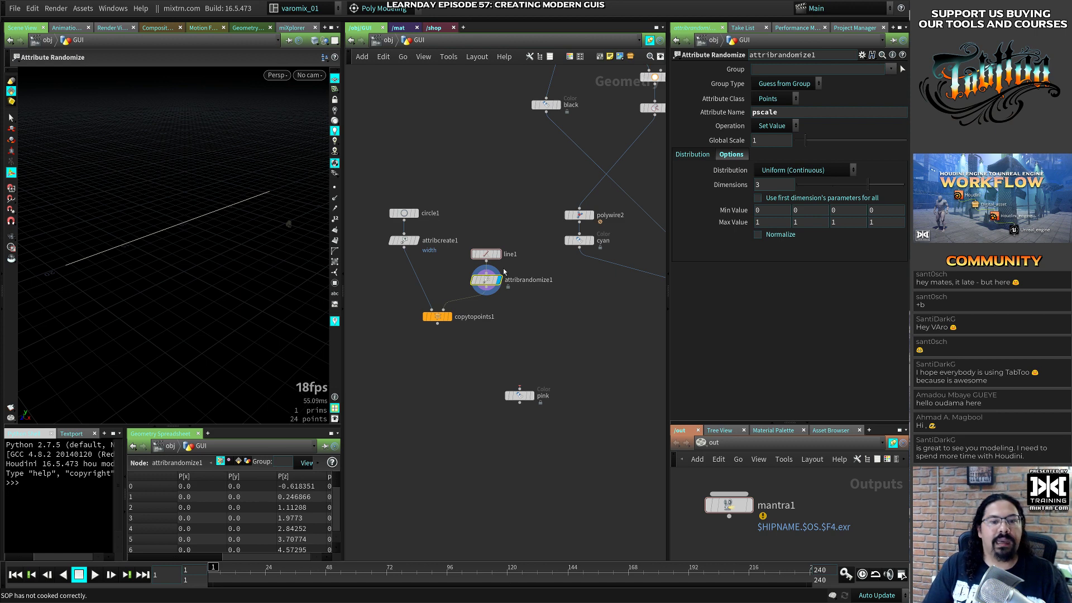
click(447, 316)
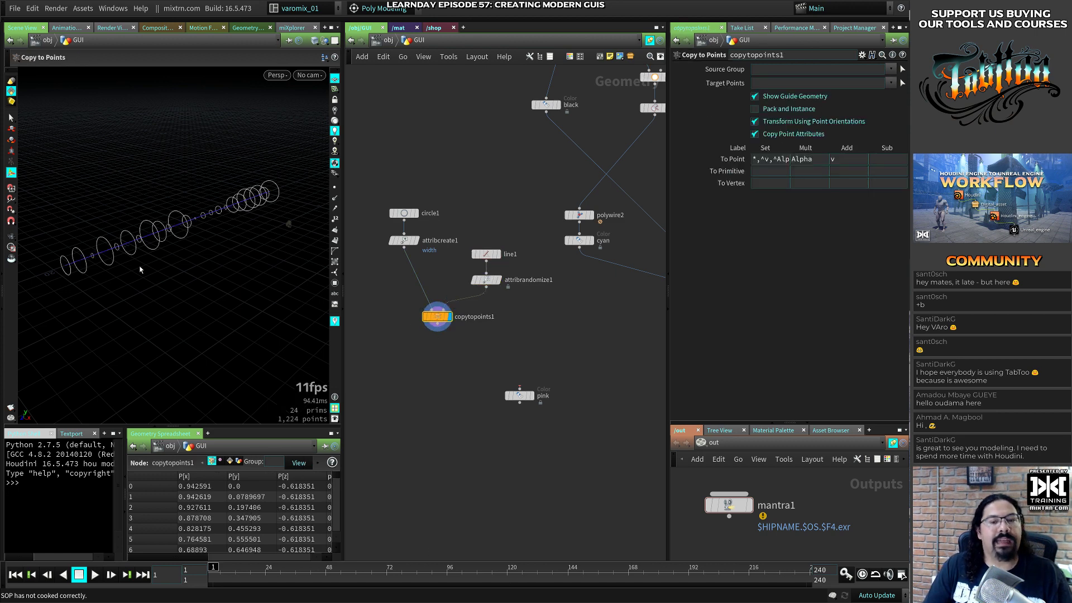
click(486, 280)
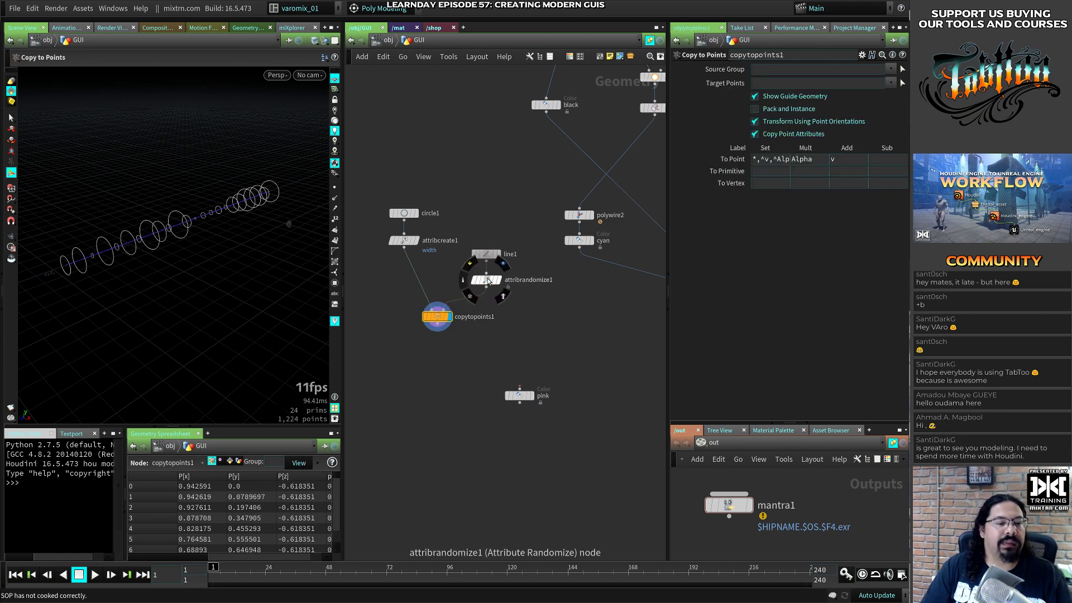
middle_drag(734, 222, 783, 209)
Attach the pink Color node below copytopoints1 and display it
middle_drag(526, 399, 495, 358)
drag(495, 359, 435, 343)
drag(406, 283, 408, 307)
click(419, 311)
scroll(437, 313, down, 4)
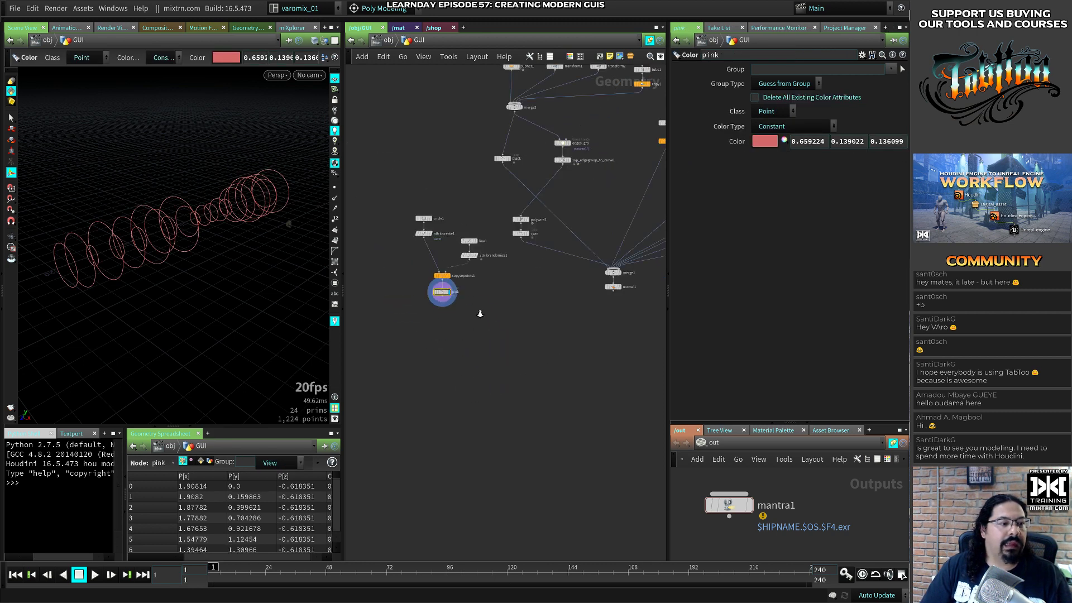
Connect the pink node's output to the final merge and display the node below that merge
click(411, 303)
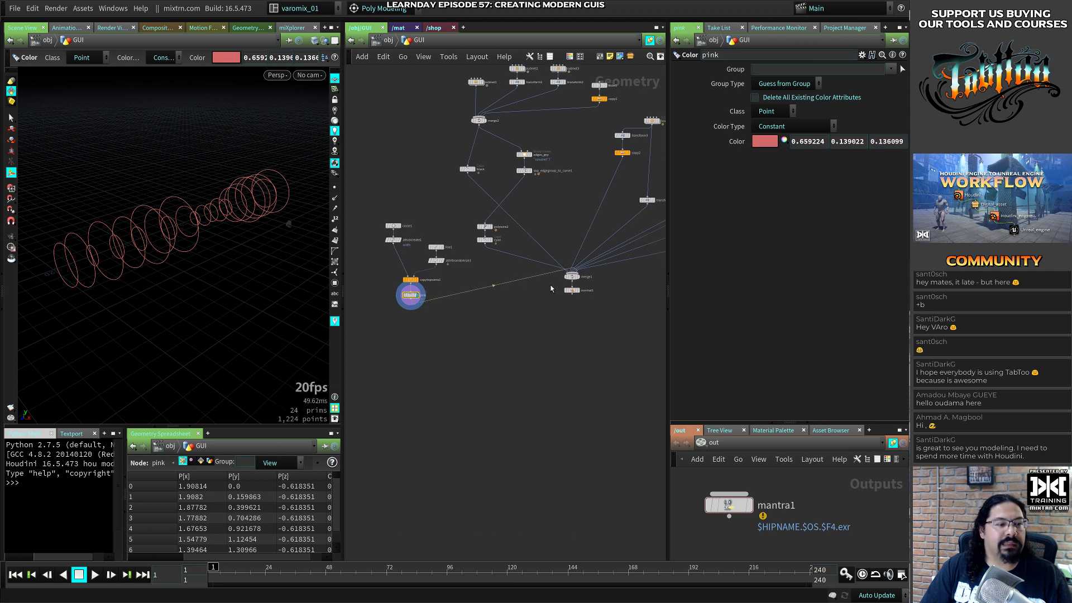
click(579, 293)
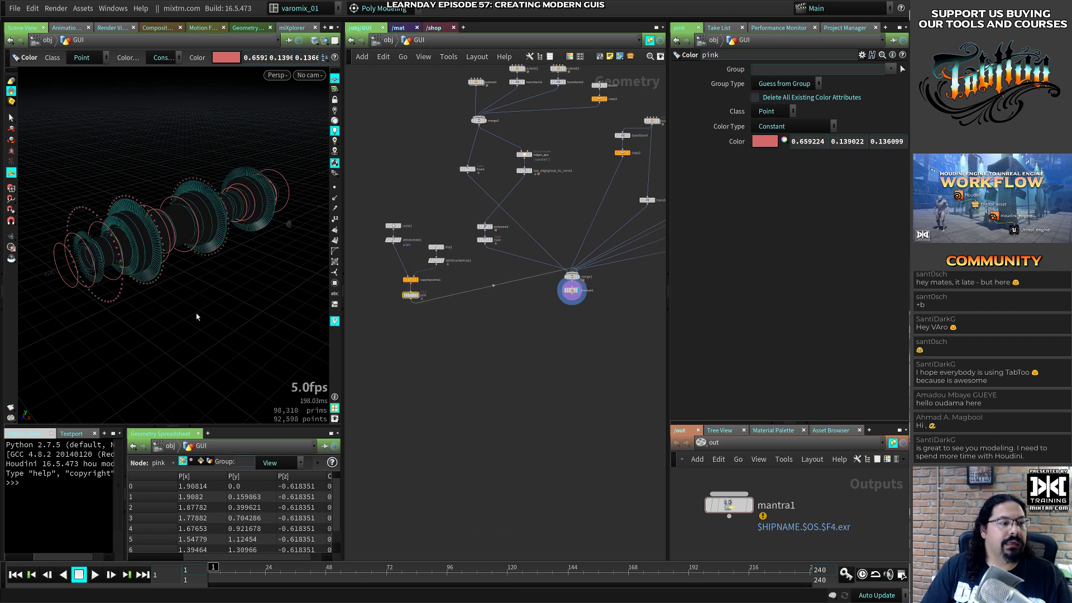
drag(196, 316, 229, 291)
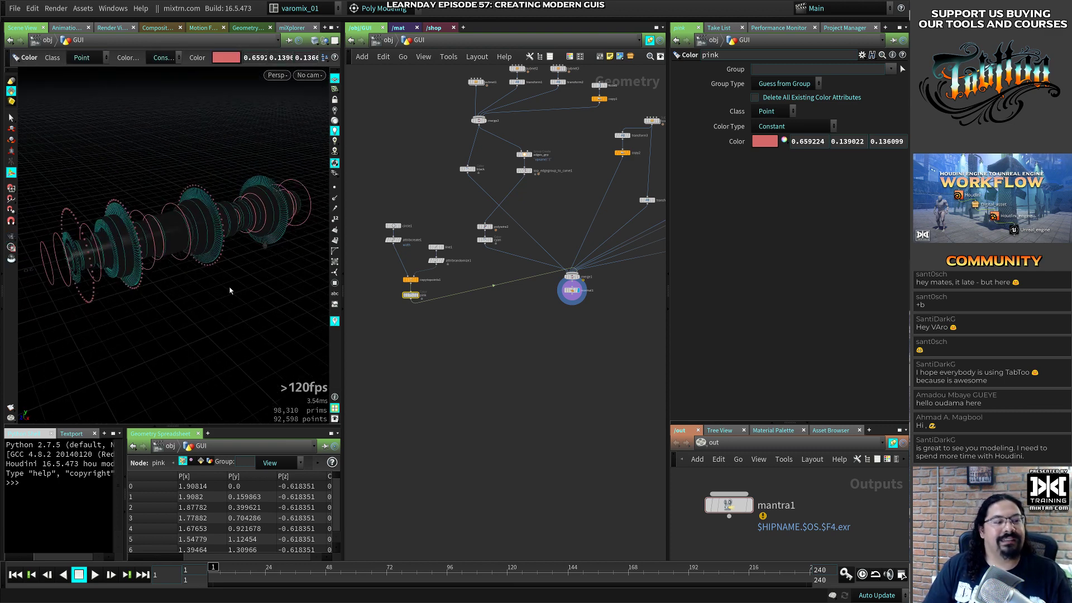
middle_drag(403, 314, 432, 349)
scroll(432, 315, up, 3)
drag(100, 306, 174, 287)
alt+drag(152, 309, 179, 303)
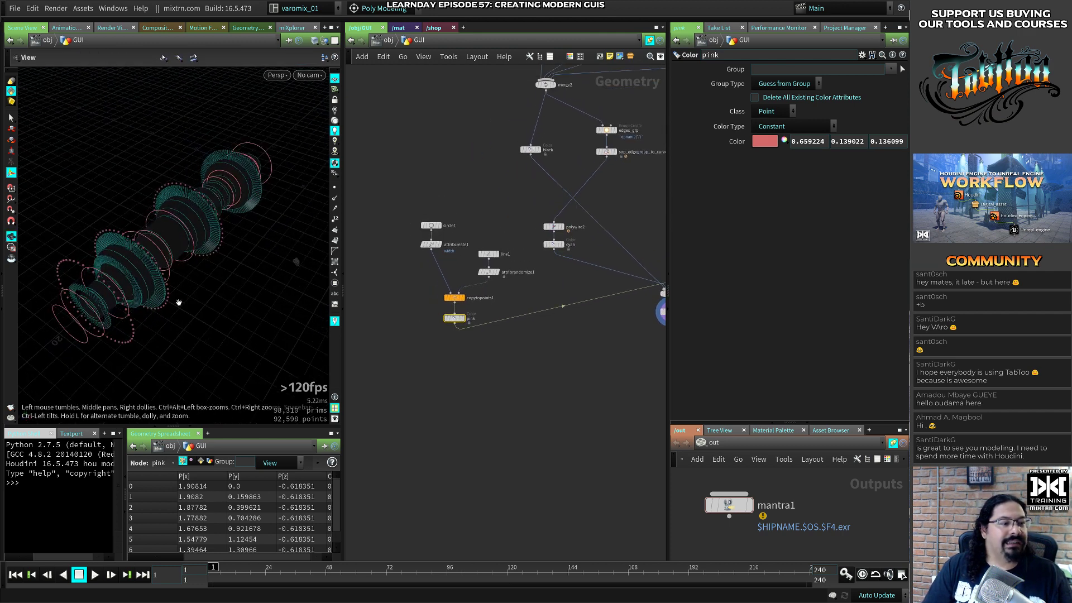
alt+middle_drag(179, 303, 158, 305)
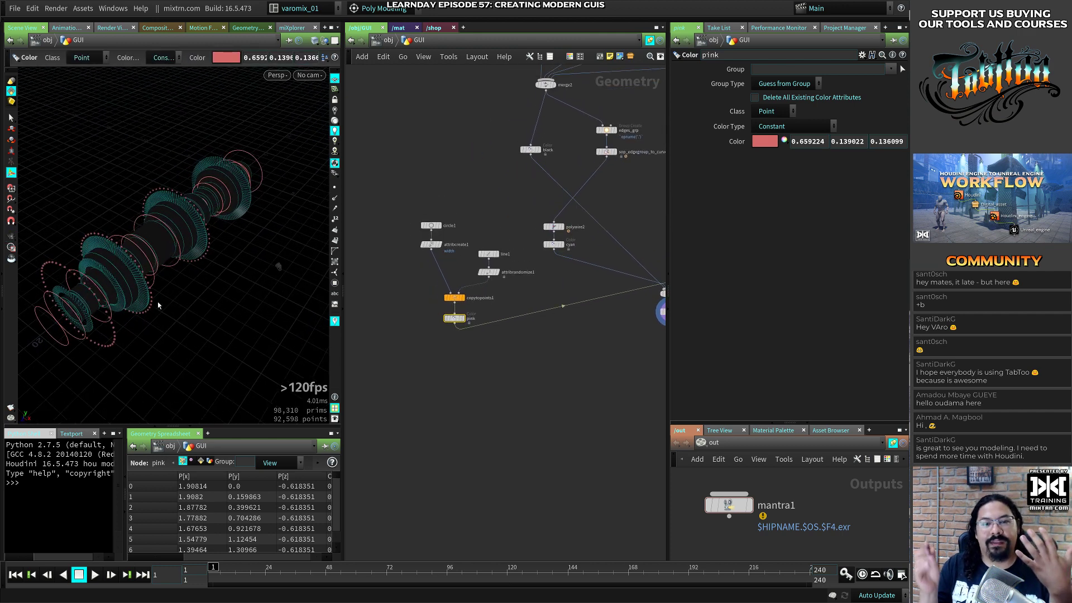
Duplicate the six-node chain from circle1 and line1 through copytopoints1 to pink, placing the copy beside the original
middle_drag(474, 328, 469, 301)
scroll(422, 318, up, 3)
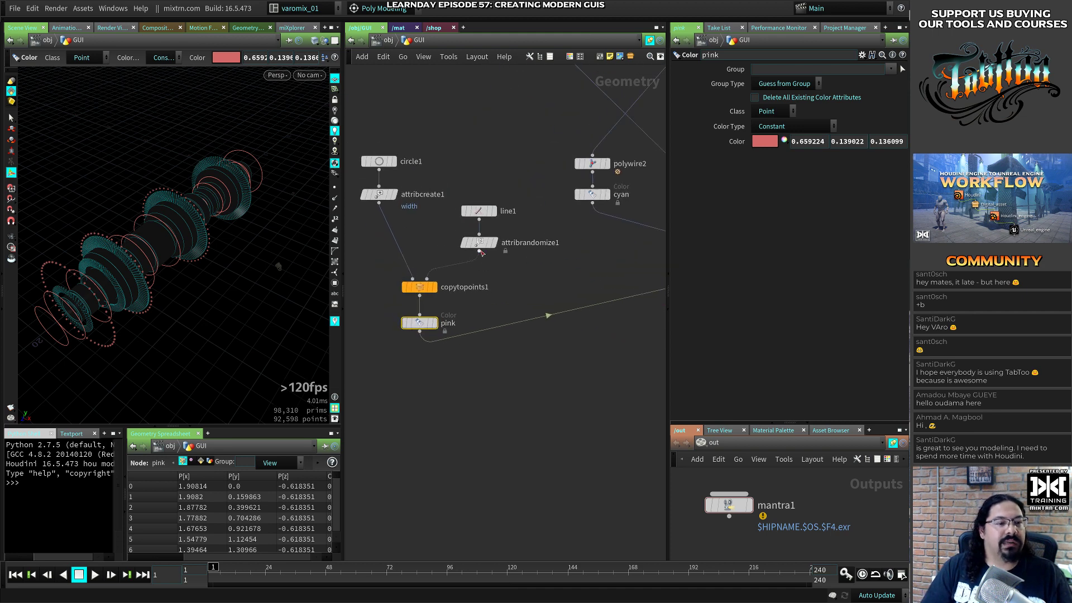
middle_drag(470, 259, 500, 258)
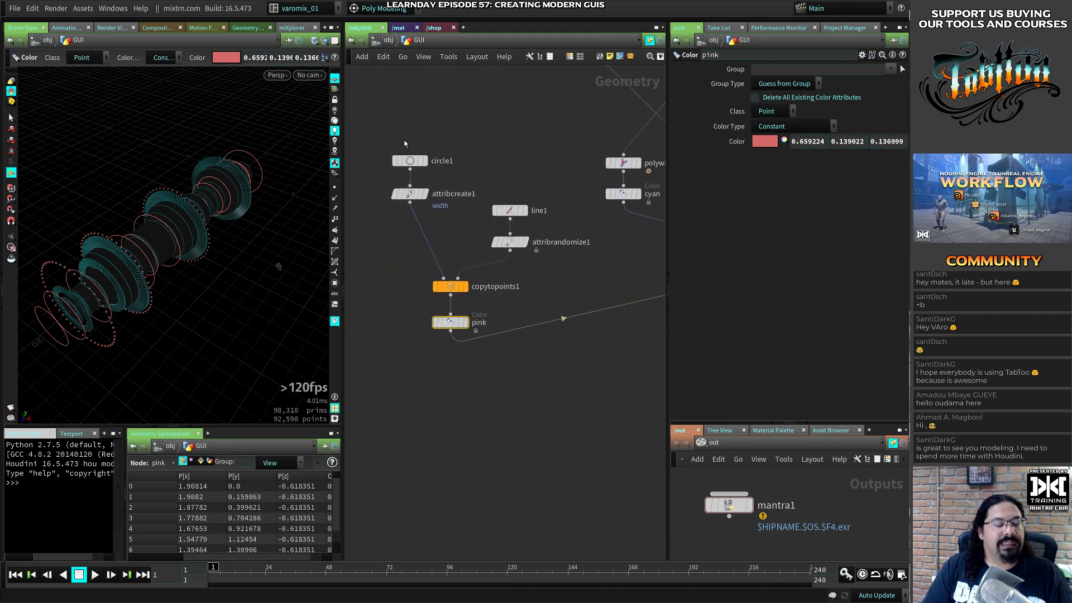
middle_drag(383, 231, 437, 250)
drag(407, 155, 490, 243)
middle_drag(451, 281, 437, 267)
drag(404, 126, 590, 342)
alt+drag(476, 324, 372, 325)
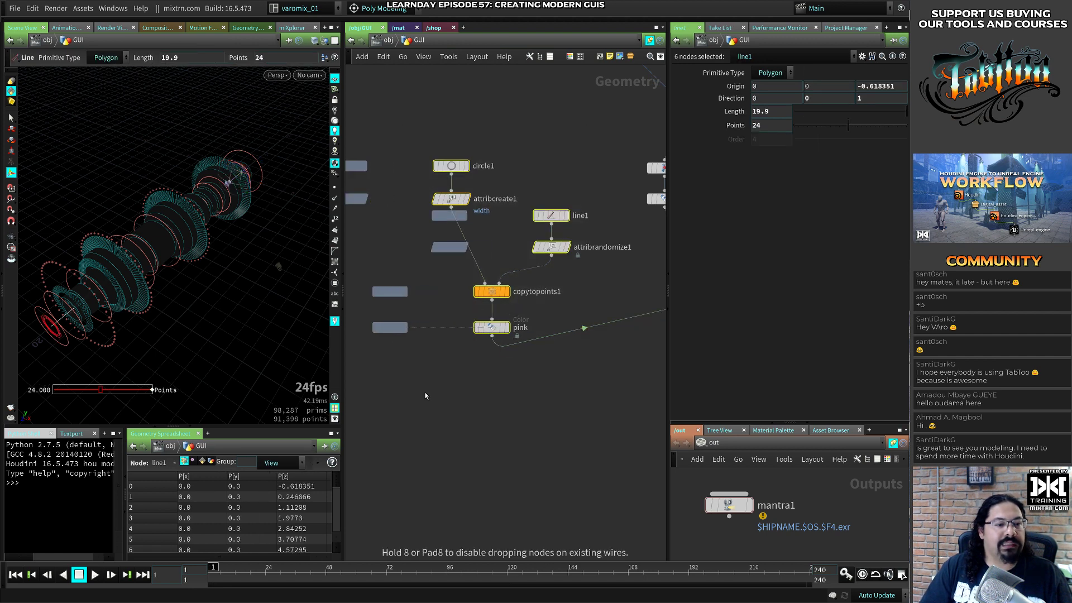
middle_drag(417, 393, 509, 372)
drag(485, 313, 405, 338)
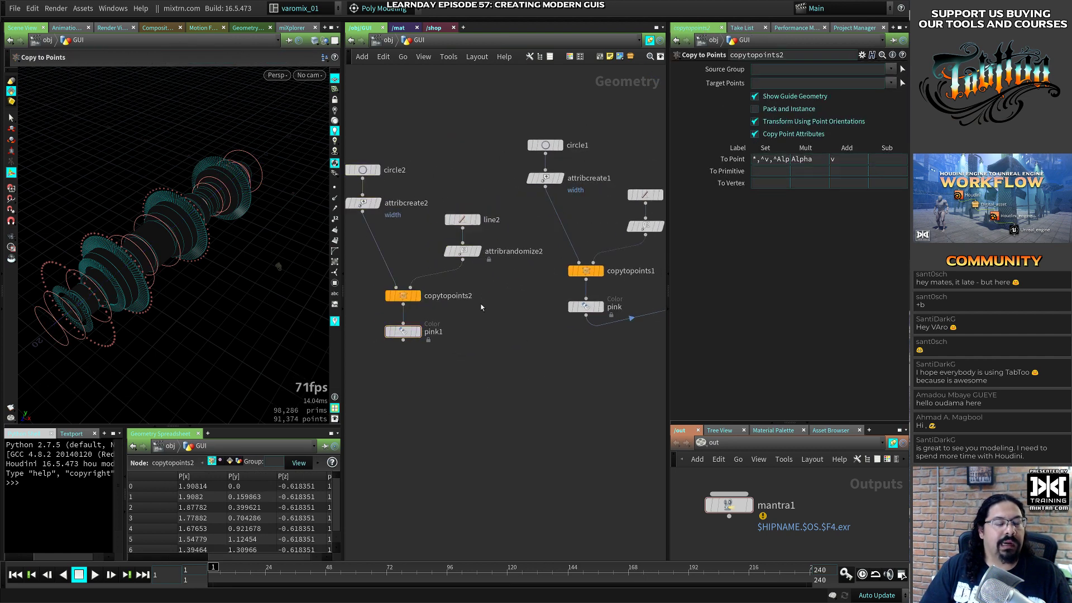
Move line2 higher in the network, display it, and turn on points and point numbers in the viewport
click(441, 268)
click(467, 222)
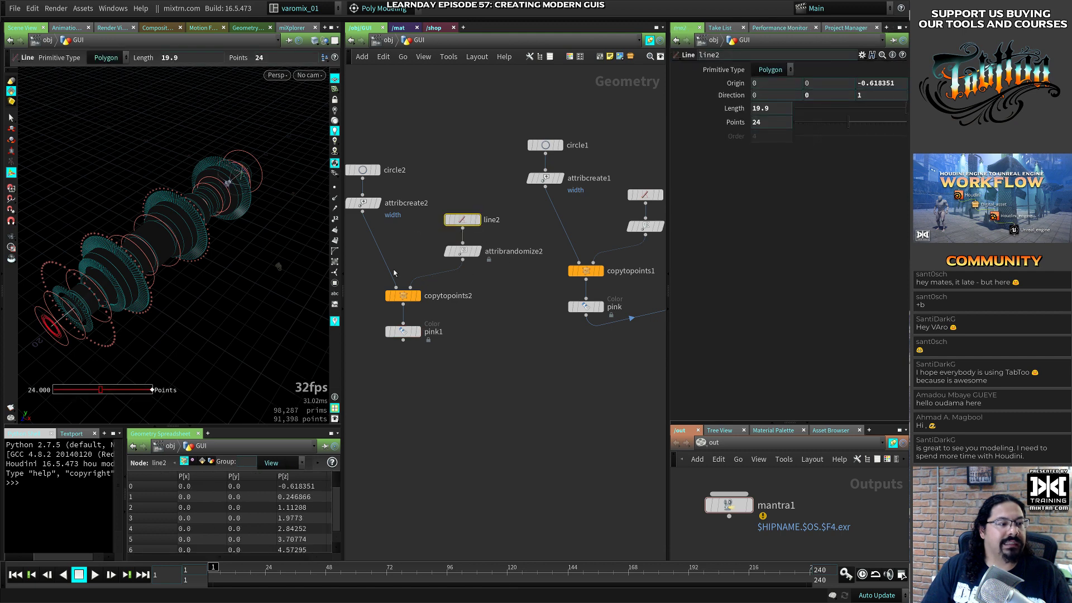
drag(461, 221, 461, 203)
click(478, 203)
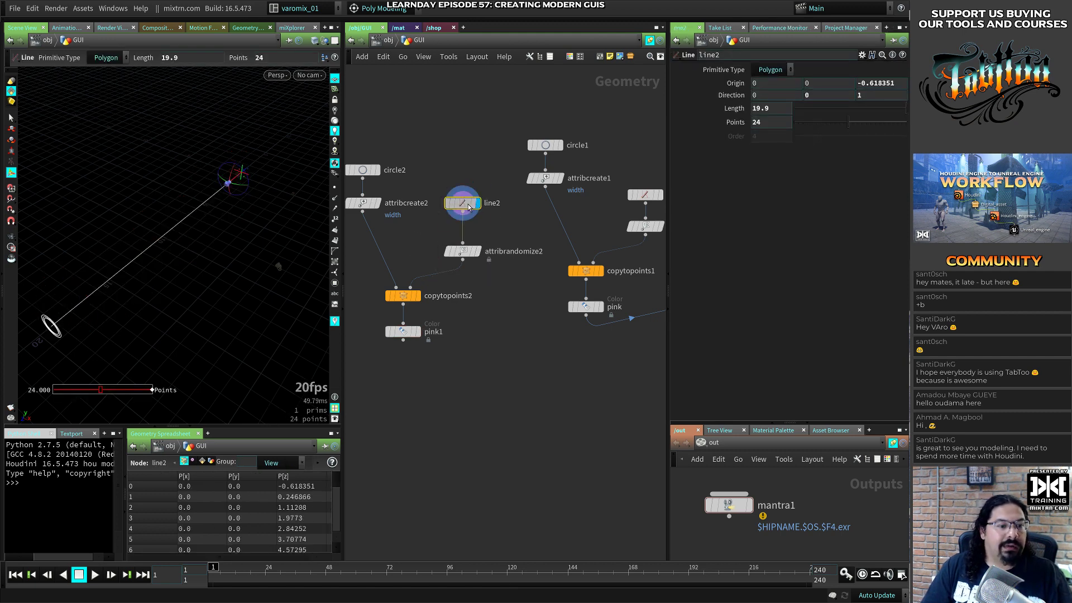
click(335, 187)
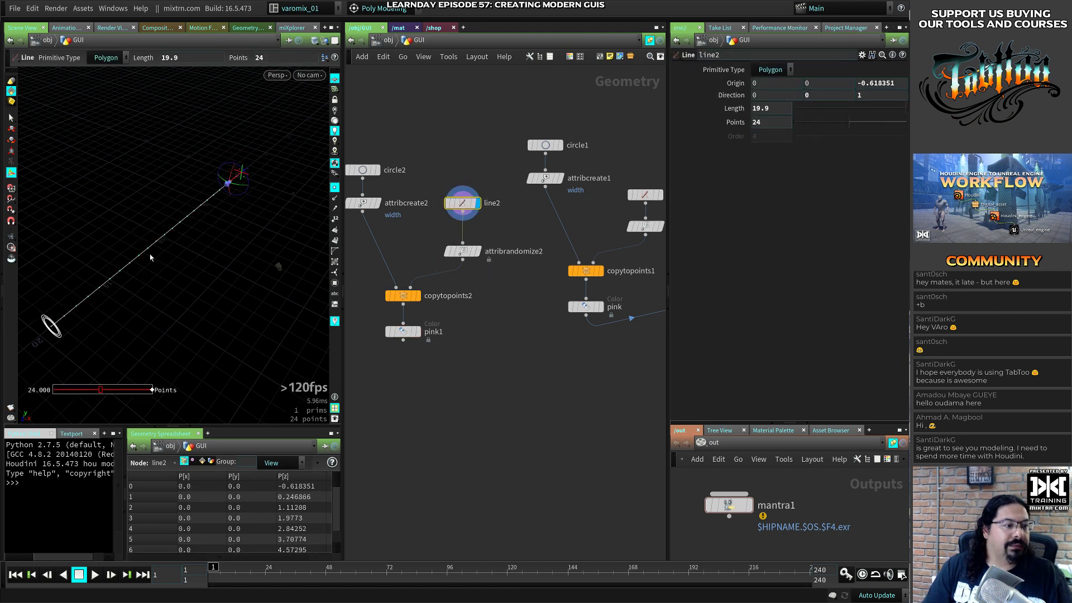
drag(463, 205, 462, 197)
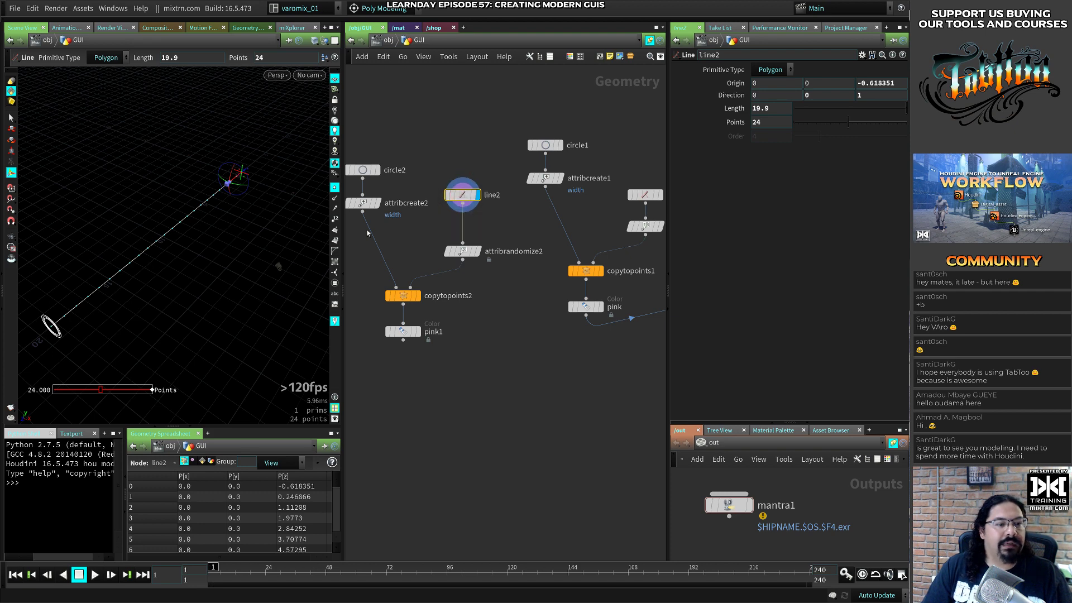
alt+right_drag(280, 184, 216, 315)
alt+drag(216, 315, 234, 296)
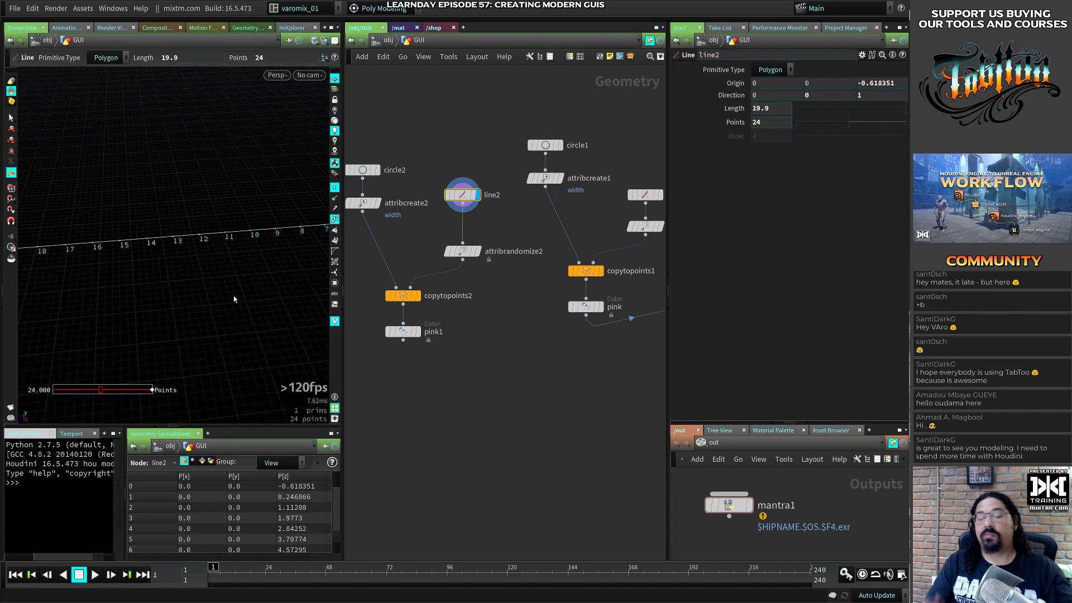
key(Tab)
text(point)
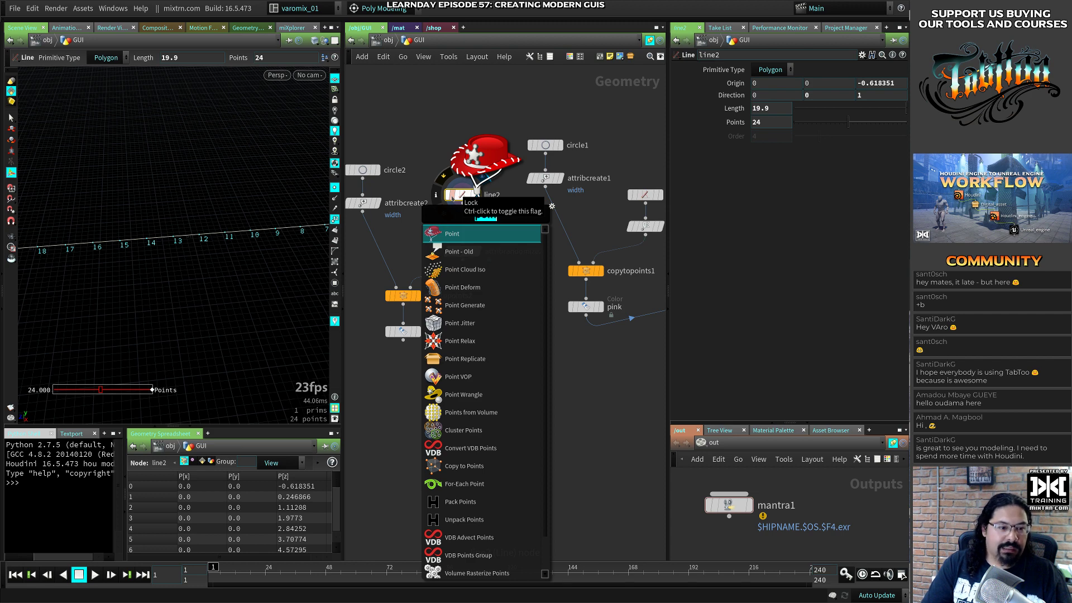
text( jit)
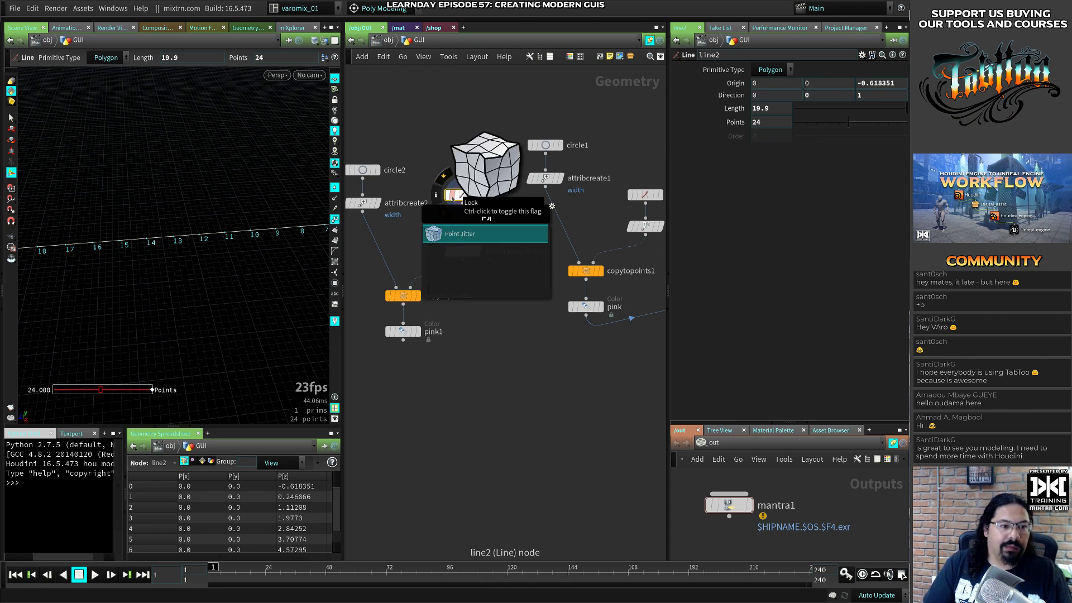
key(Return)
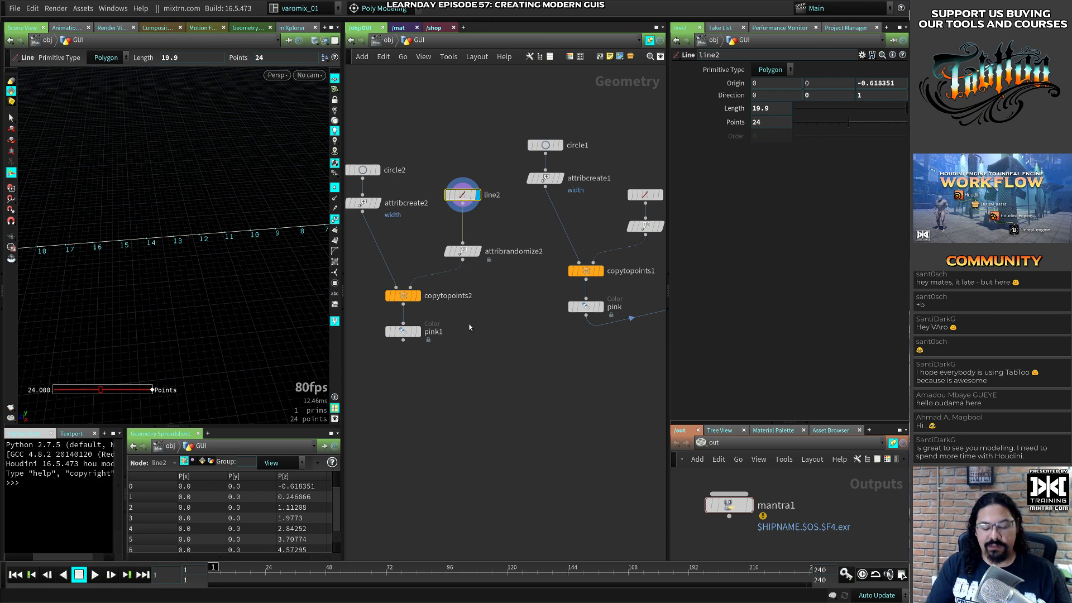
Insert a Point Jitter node between line2 and attribrandomize2 and display it
key(Tab)
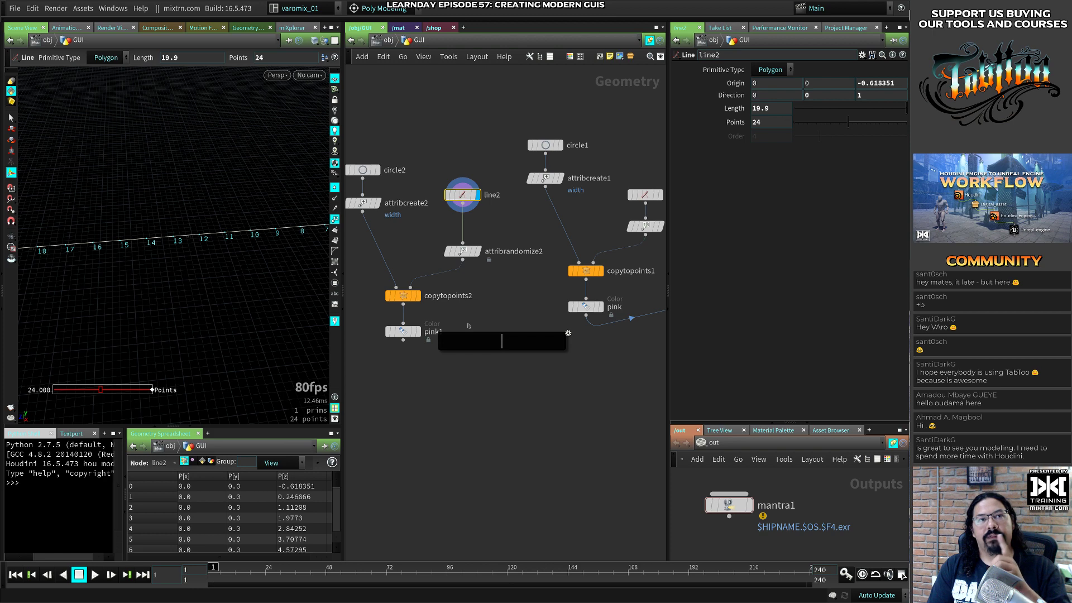
text(pj)
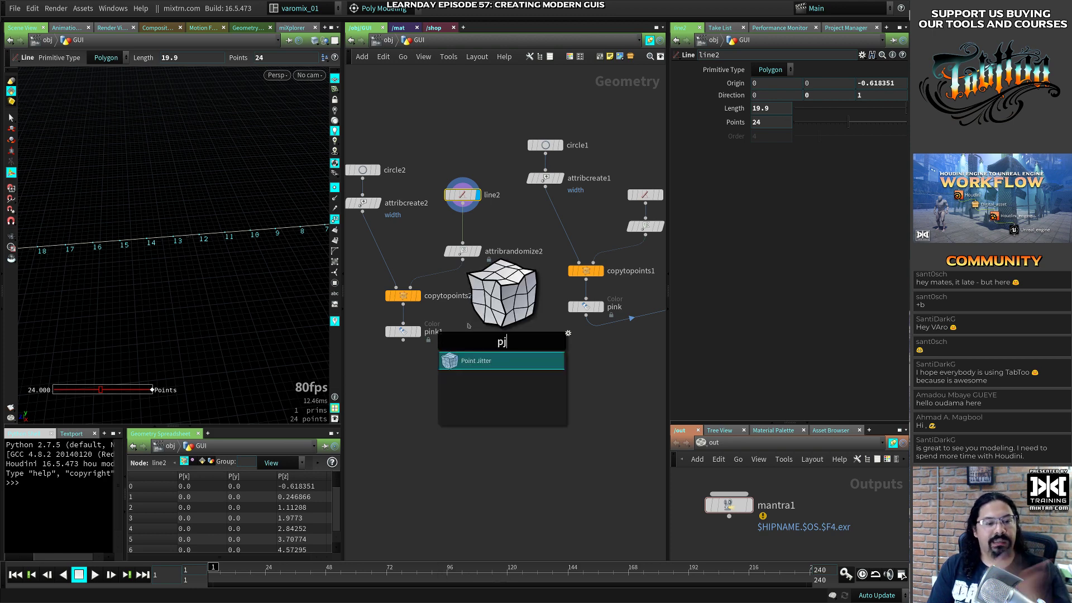
key(Return)
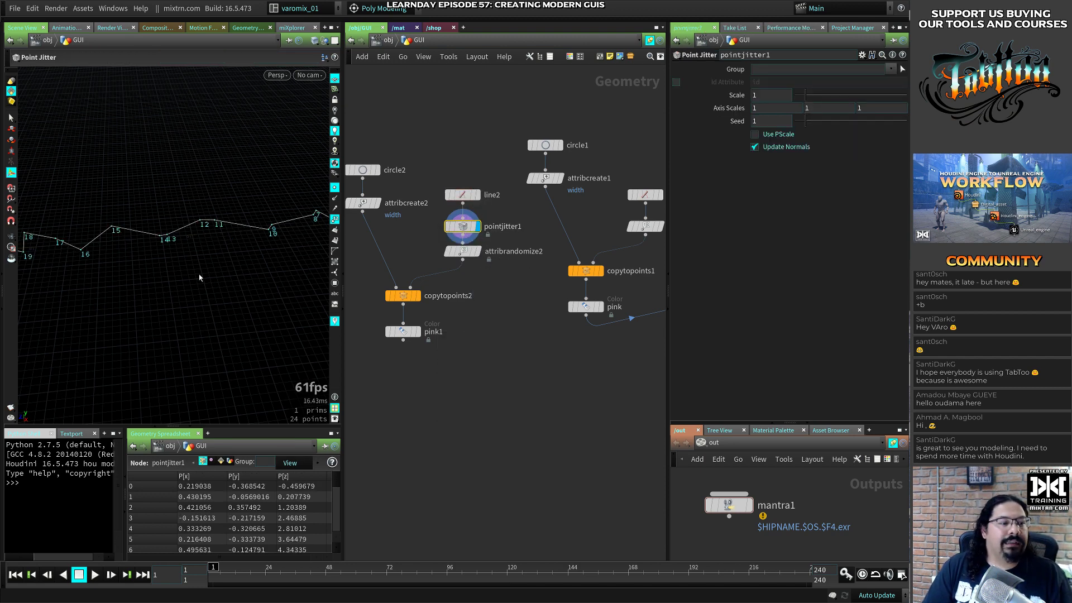
alt+drag(200, 277, 223, 290)
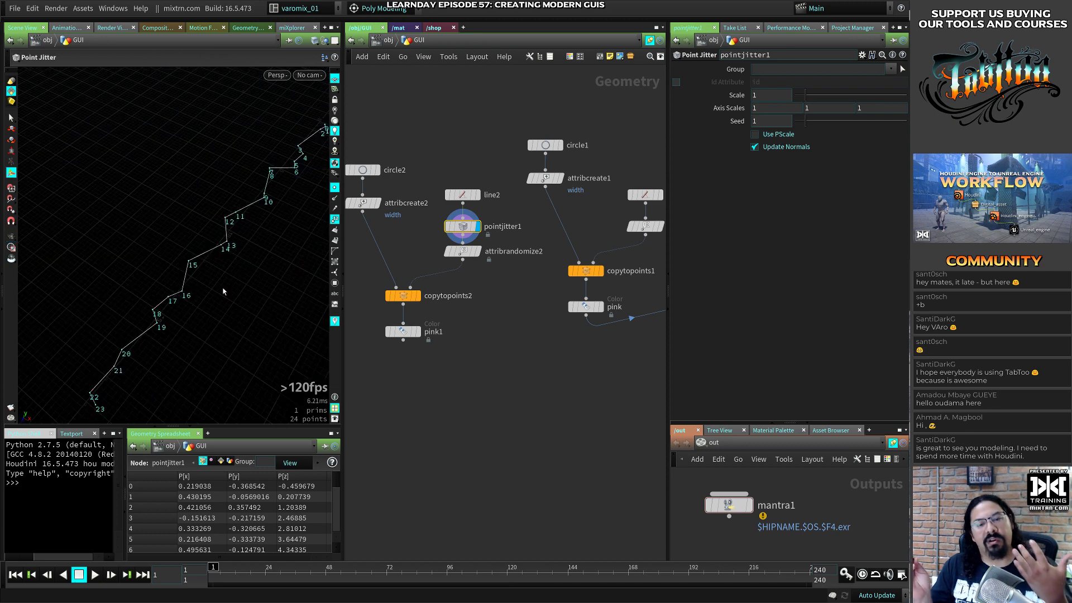
alt+drag(274, 206, 142, 356)
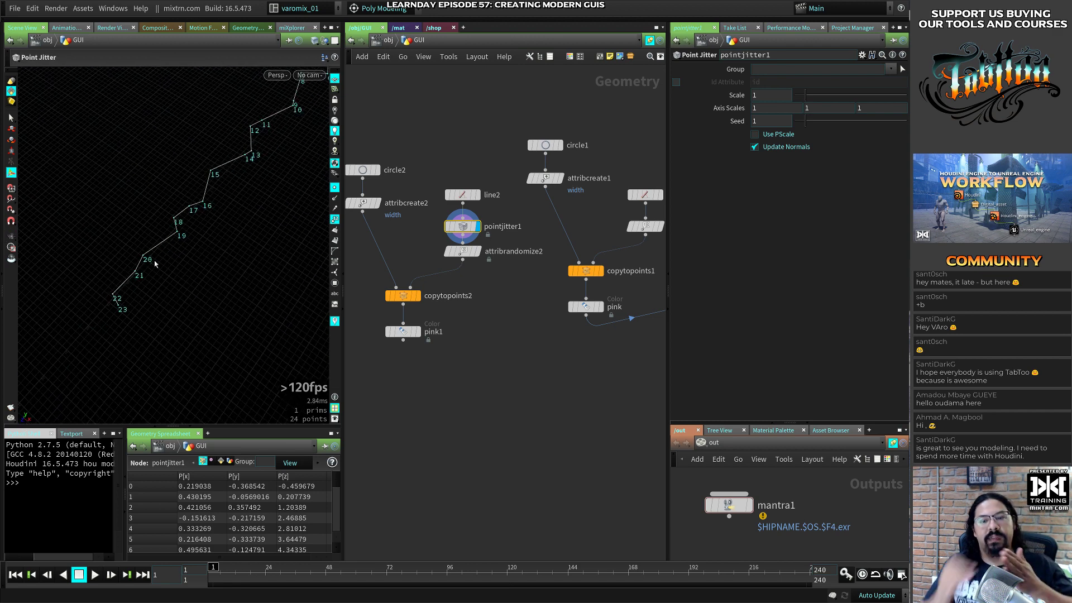
Restrict pointjitter1 to the Z axis by setting its X and Y axis scales to 0
double_click(757, 112)
text(0)
key(Tab)
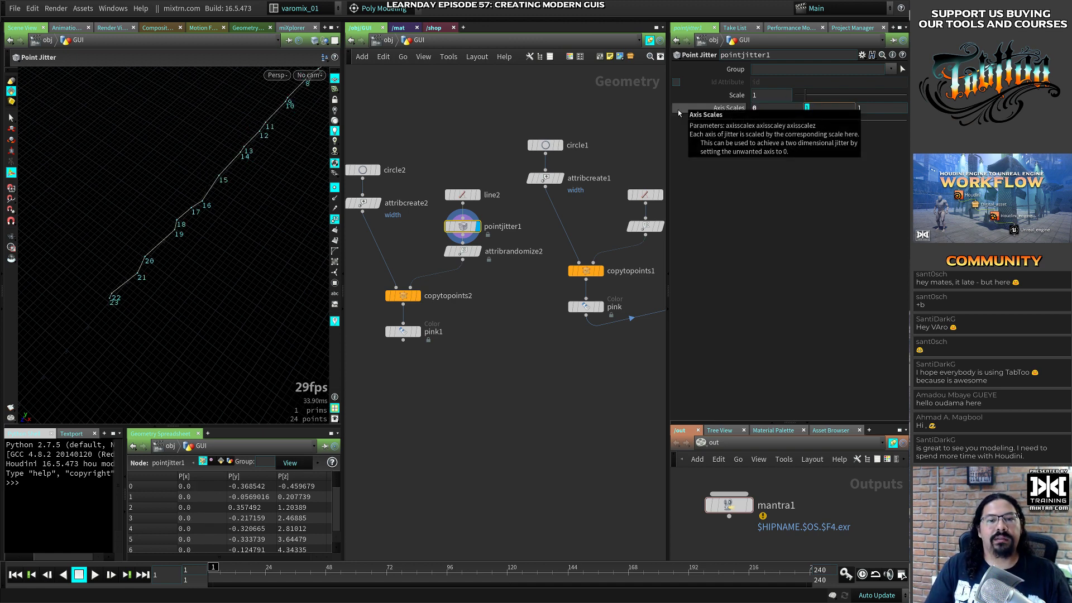
text(0)
key(Return)
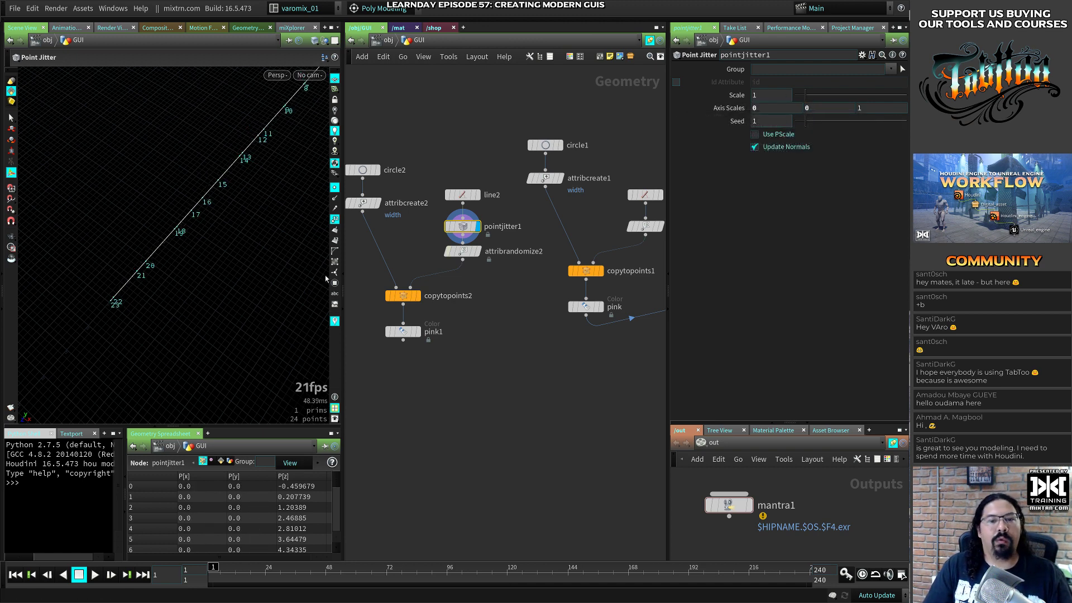
Display the pink1 node's output and turn off the point markers and point numbers in the viewport
alt+drag(193, 267, 185, 231)
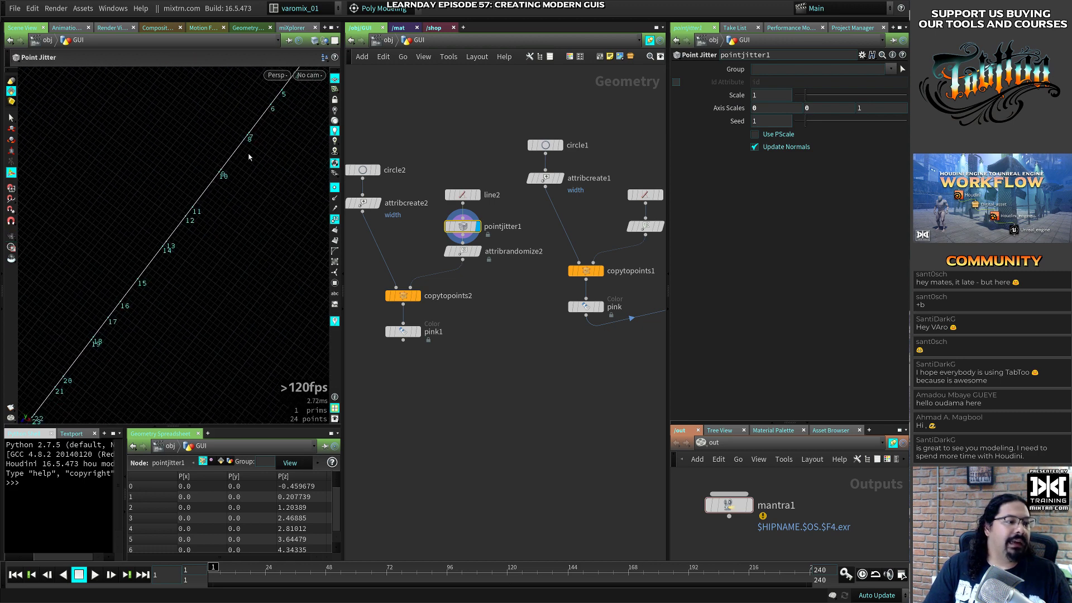
alt+drag(198, 285, 159, 313)
alt+drag(169, 268, 187, 251)
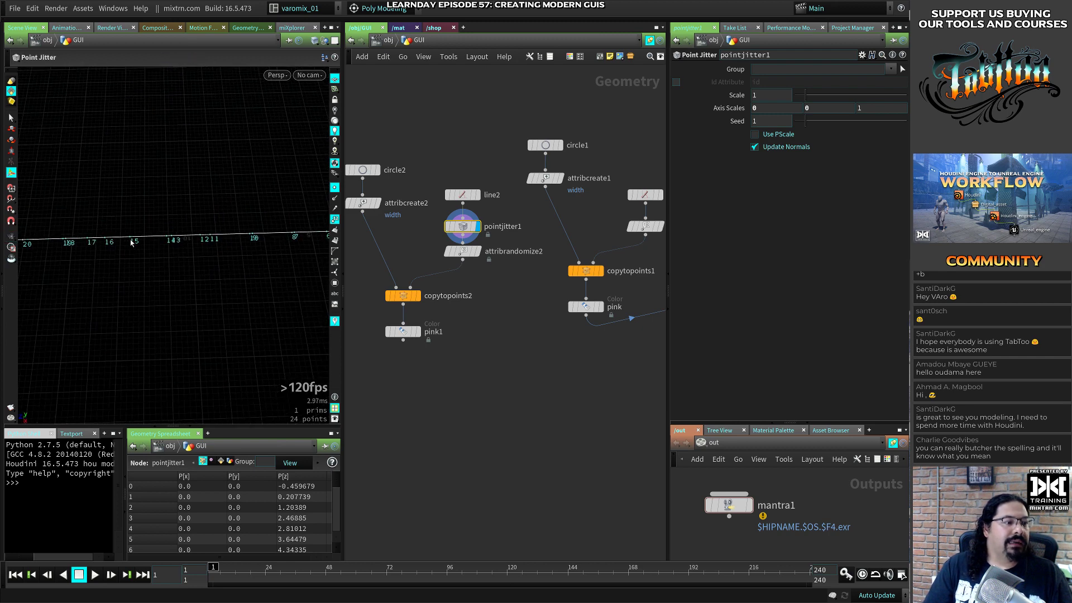
click(416, 332)
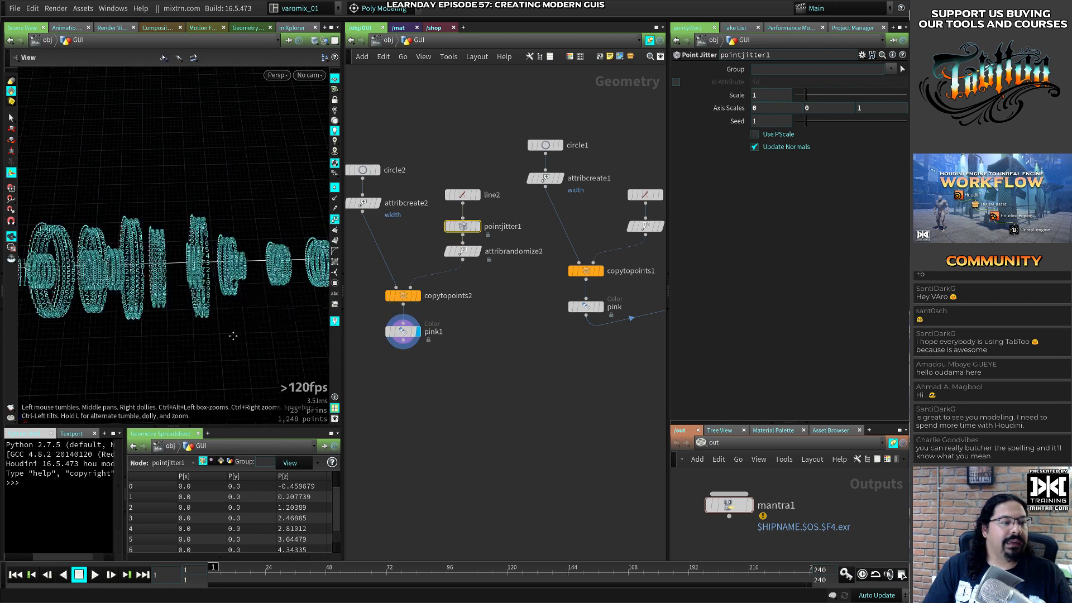
click(335, 187)
click(334, 219)
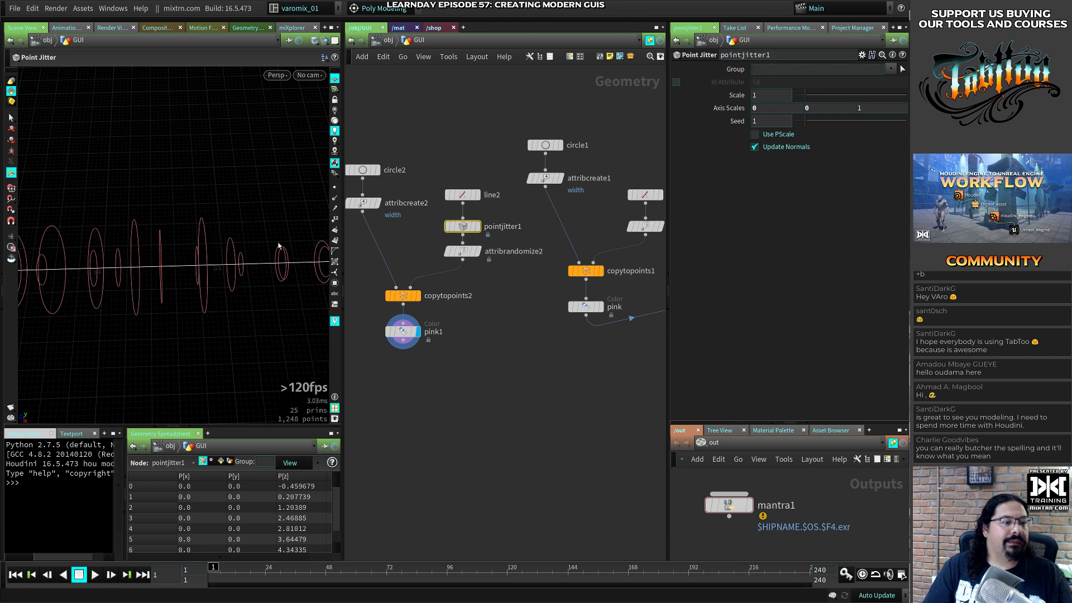
key(Escape)
drag(251, 268, 215, 261)
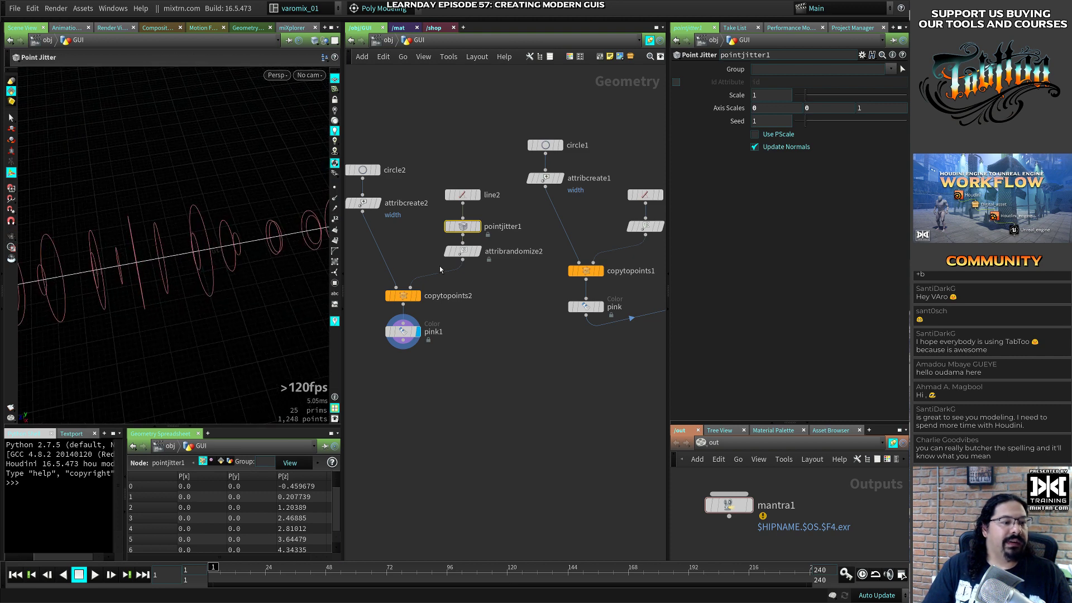
Drive pointjitter1's Seed with the frame expression $F
click(469, 252)
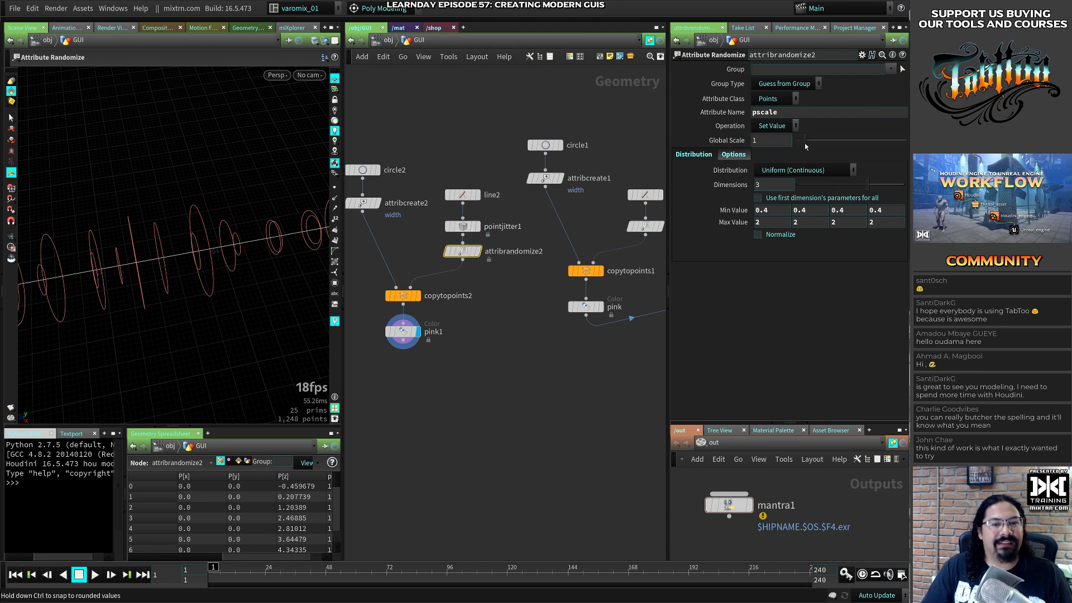
click(463, 226)
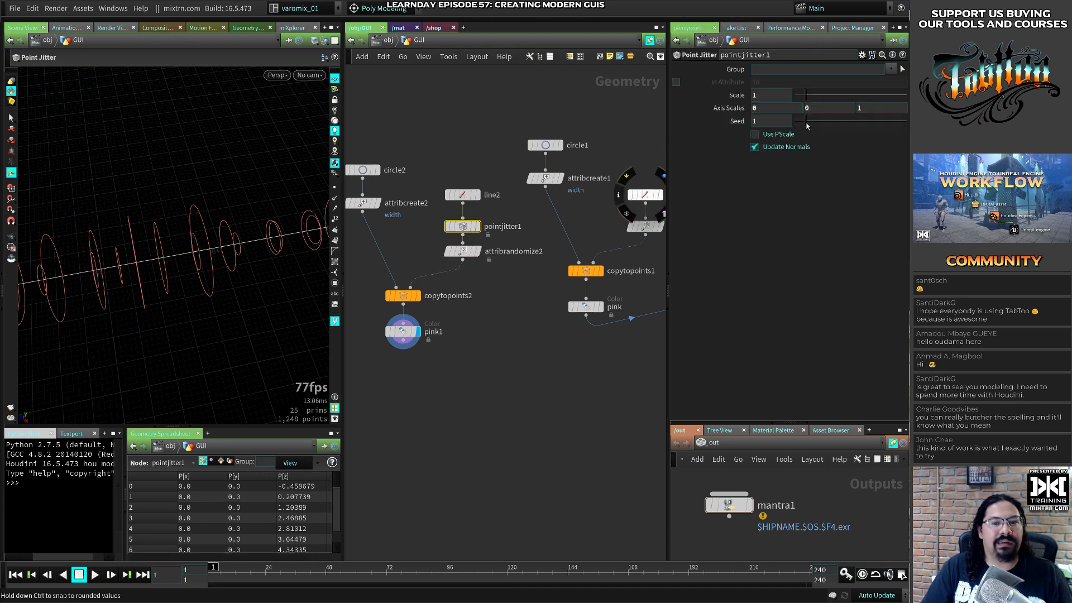
mouse_move(819, 121)
mouse_down()
mouse_move(832, 124)
mouse_move(817, 122)
mouse_up()
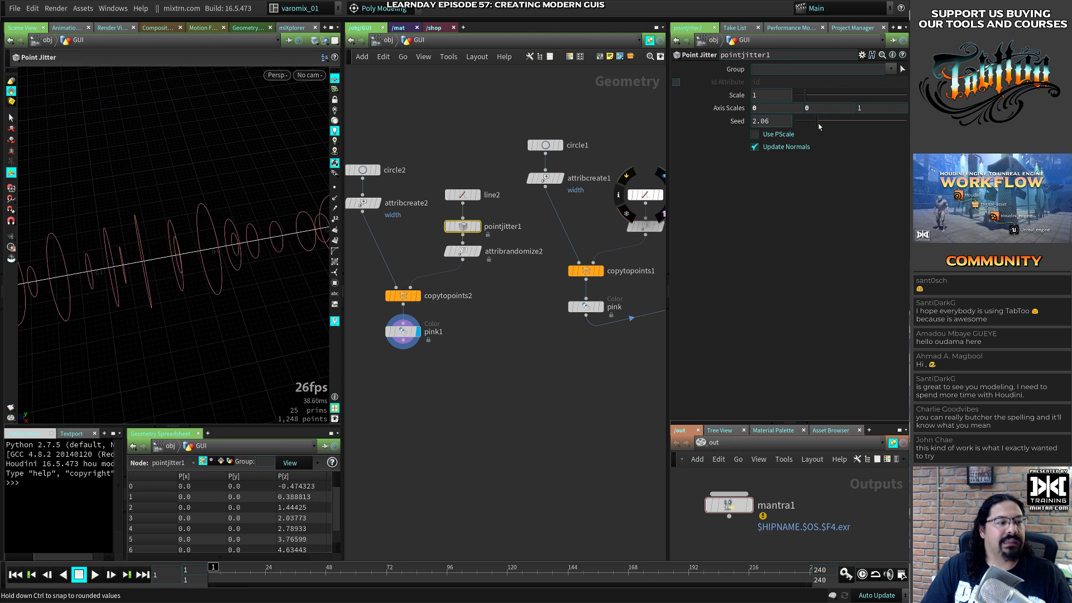
click(772, 123)
text($F)
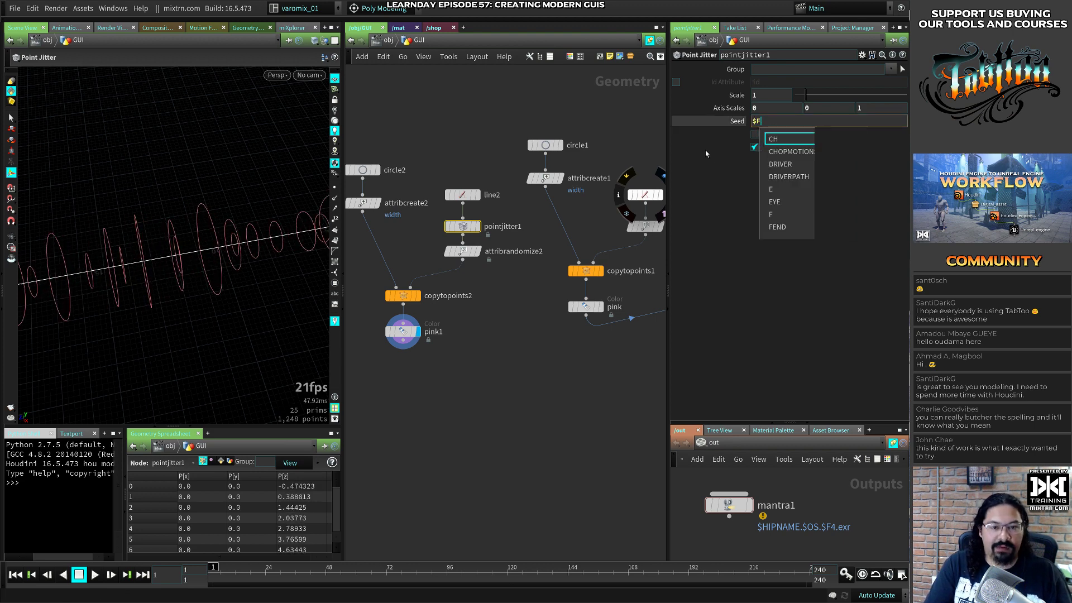
key(Return)
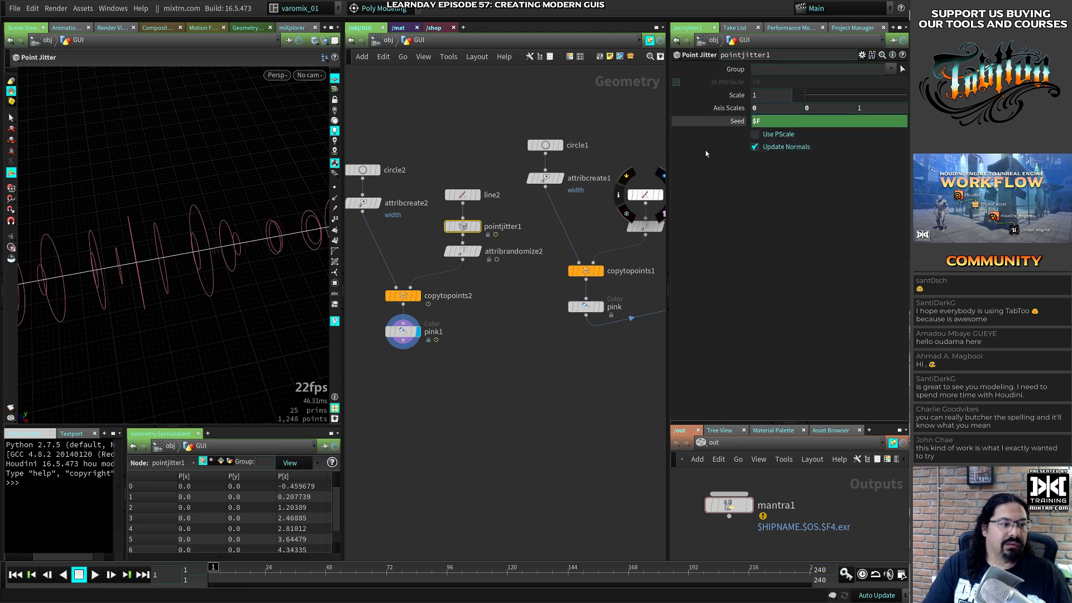
Play the timeline to preview the changing ring positions, and return to the first frame
key(Up)
mouse_move(235, 316)
mouse_down()
mouse_move(180, 313)
mouse_move(199, 304)
mouse_move(194, 280)
mouse_move(261, 289)
mouse_move(250, 313)
mouse_up()
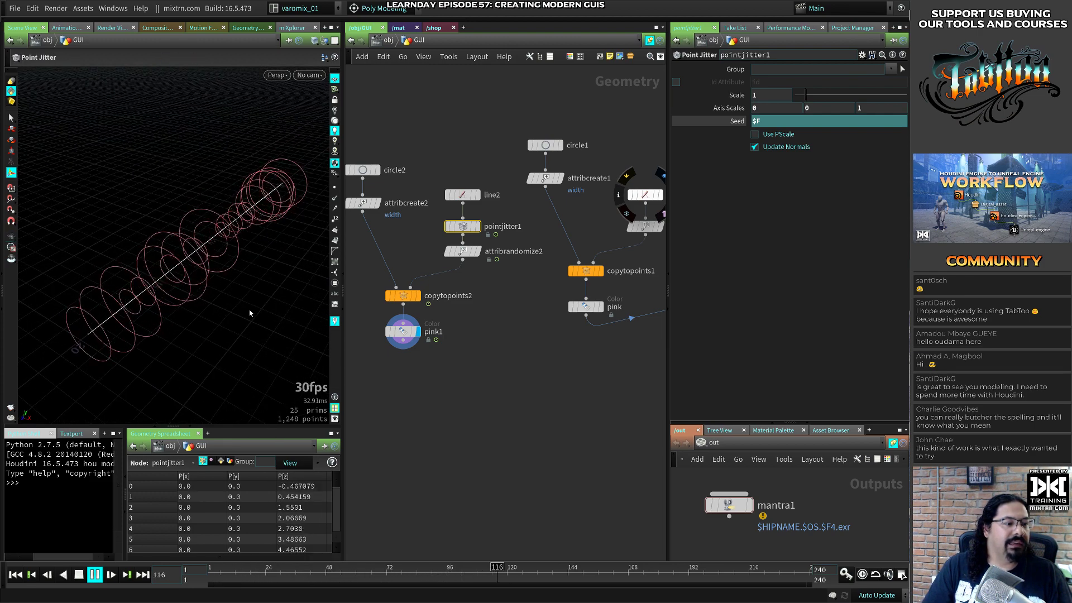
key(ctrl+Up)
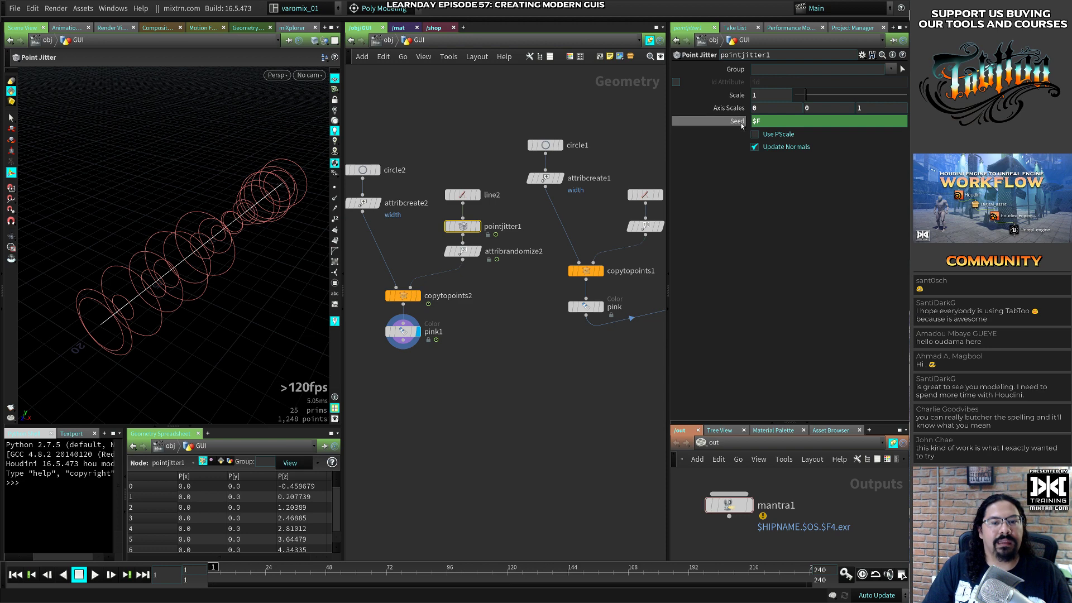
Delete the expression channel from pointjitter1's Seed and set the jitter Scale to 1.22
right_click(742, 125)
key(Escape)
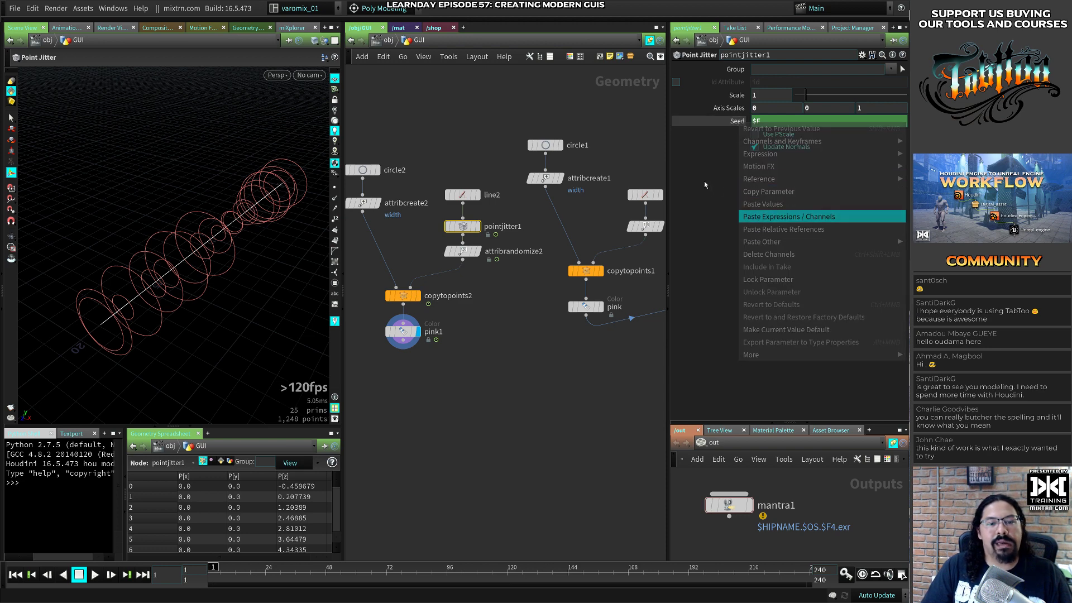
right_click(736, 123)
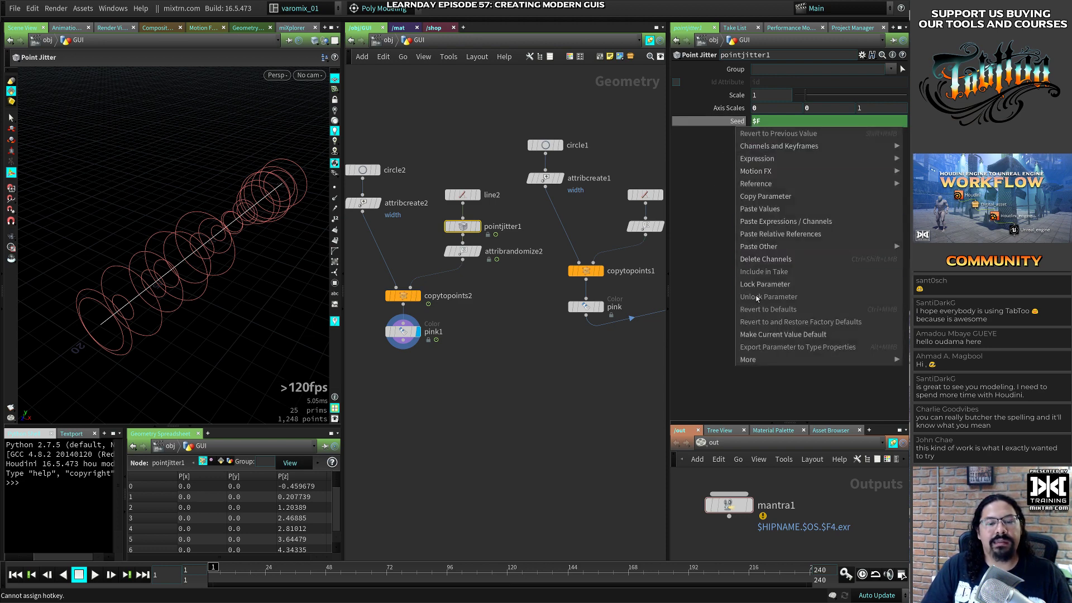
click(770, 258)
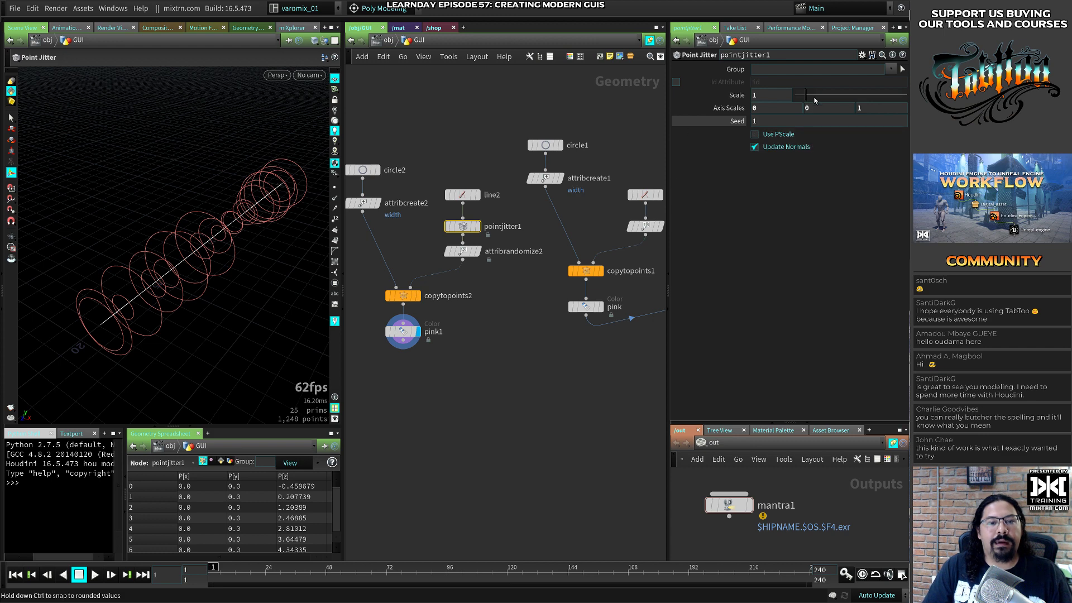
mouse_move(805, 95)
mouse_down()
mouse_move(837, 93)
mouse_move(809, 97)
mouse_up()
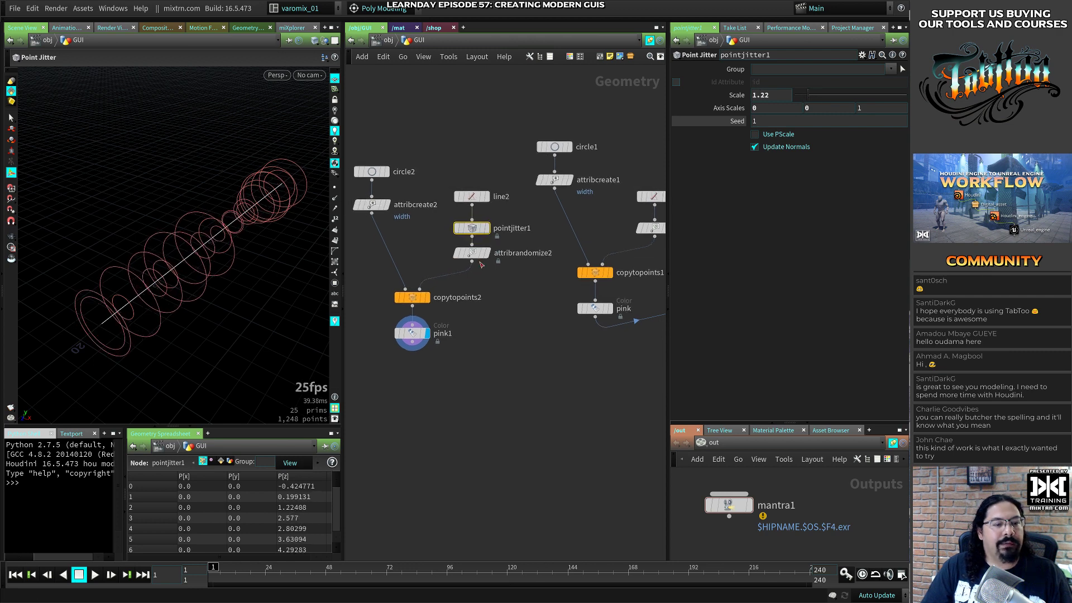
Rename the attribrandomize2 node to pscale
double_click(512, 254)
key(ctrl+a)
text(p)
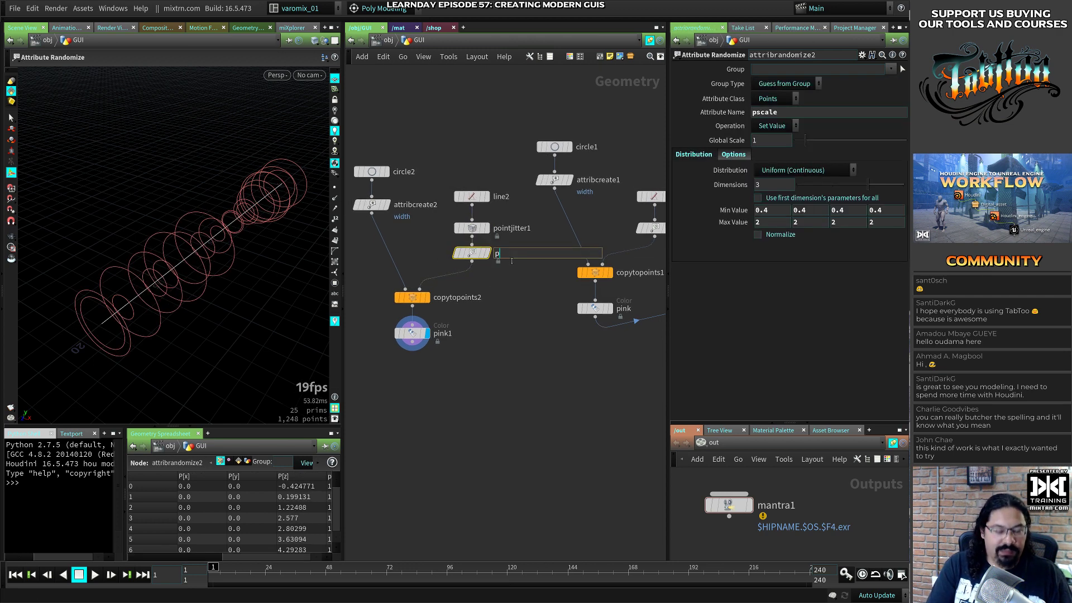
text(scale)
key(Return)
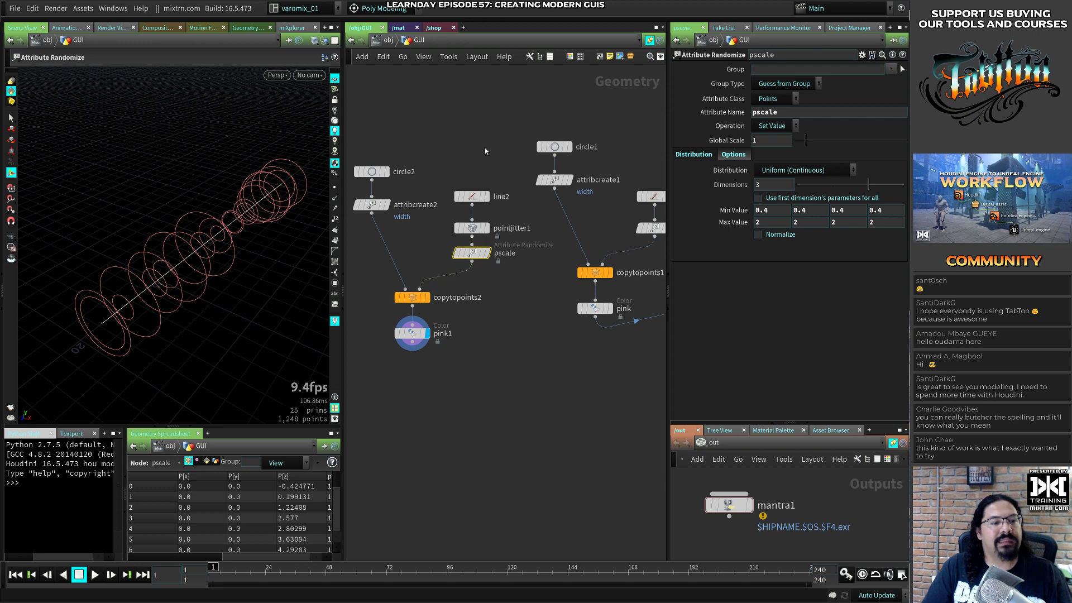
Rearrange the copytopoints2 branch, moving it away from circle1 and stacking line2, pointjitter1 and pscale in one column
drag(484, 150, 447, 264)
mouse_move(471, 228)
mouse_down()
mouse_move(475, 180)
mouse_move(475, 216)
mouse_up()
click(474, 204)
middle_drag(490, 270, 417, 275)
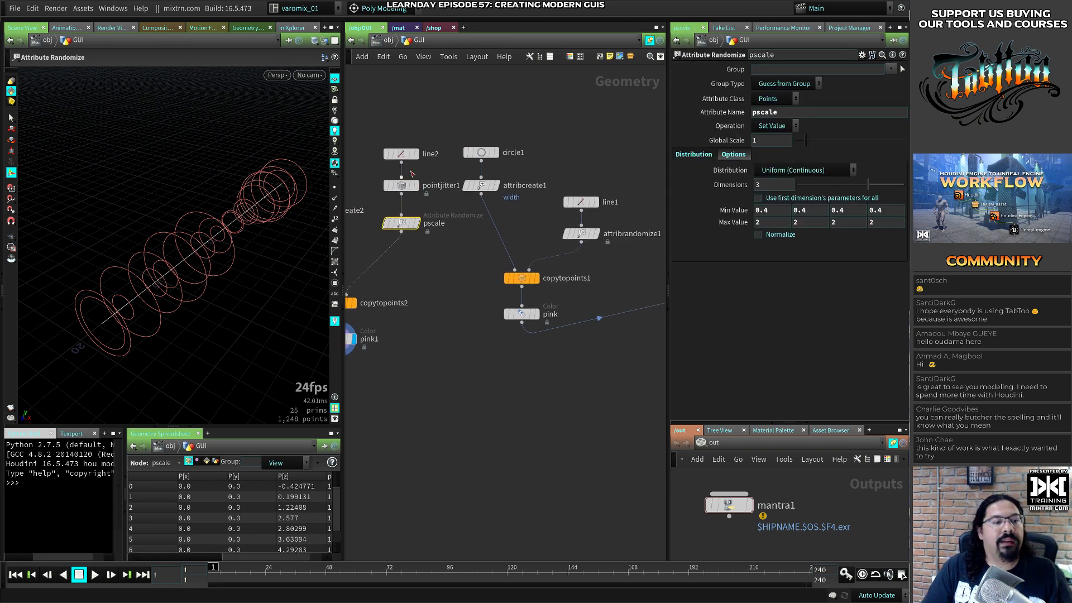
drag(405, 157, 430, 152)
middle_drag(331, 235, 471, 222)
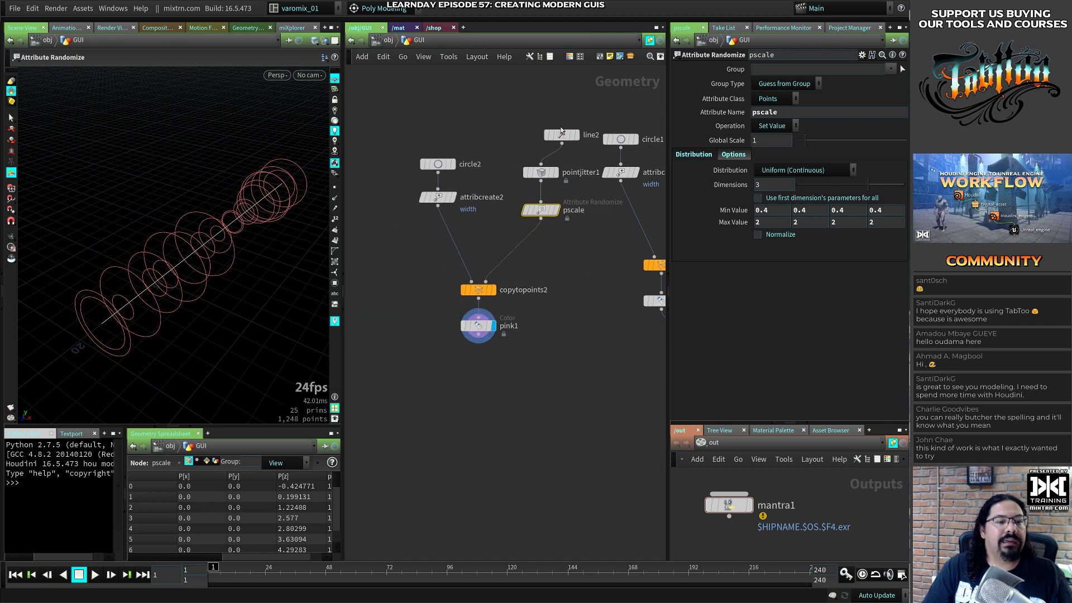
drag(561, 131, 541, 141)
drag(379, 109, 552, 354)
drag(540, 211, 461, 248)
click(505, 227)
drag(461, 186, 465, 137)
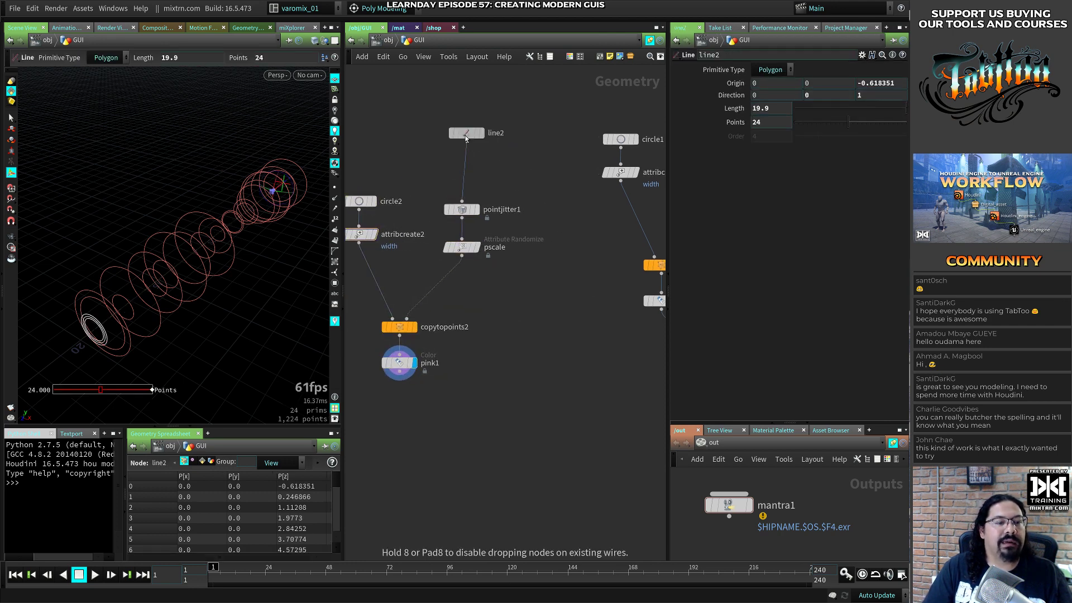
drag(457, 175, 458, 181)
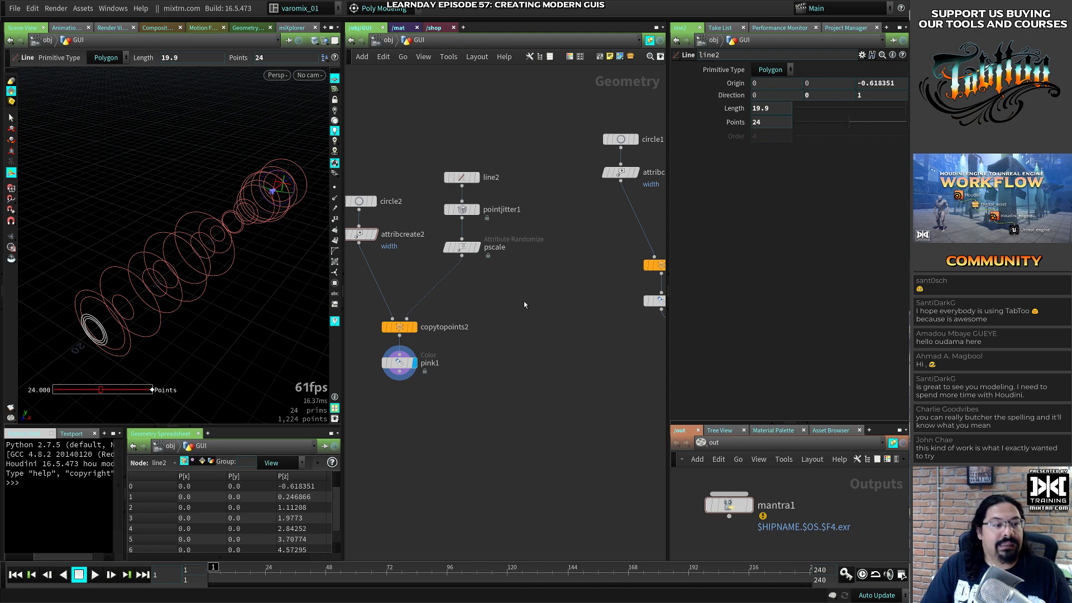
key(Tab)
key(Escape)
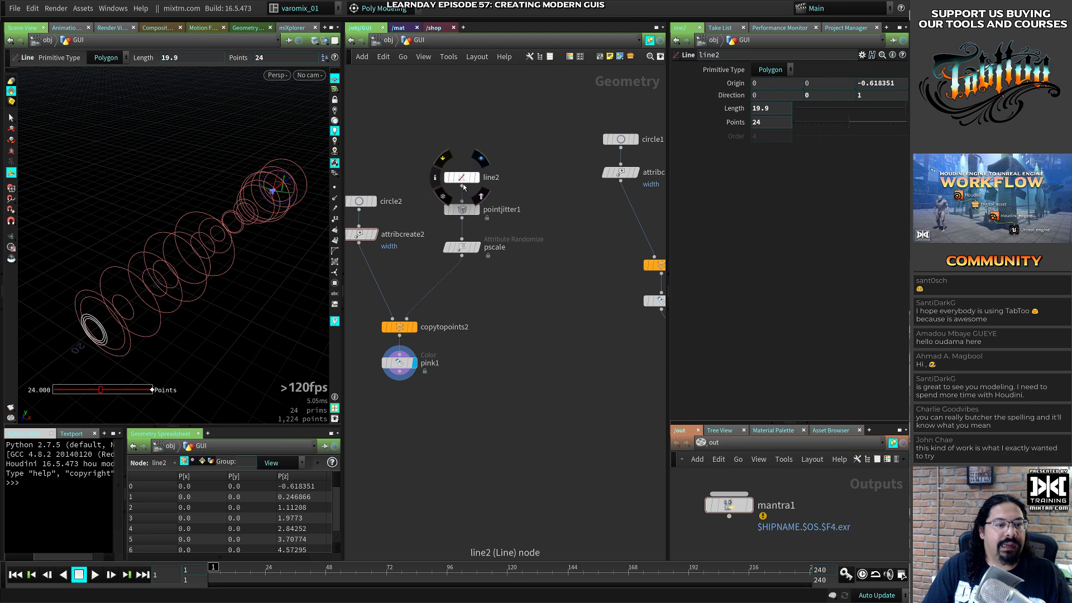
Connect pink1's output to merge1 and display the normal1 node's result
middle_drag(477, 278, 514, 282)
click(436, 375)
middle_drag(608, 371, 406, 343)
middle_drag(663, 340, 480, 357)
middle_drag(628, 276, 502, 306)
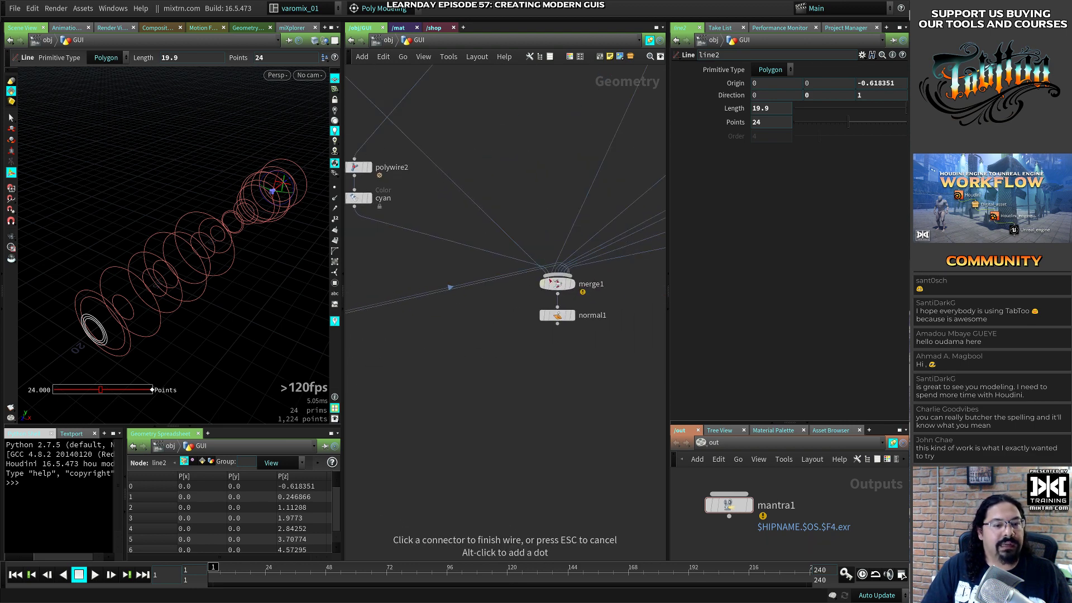
click(557, 275)
click(562, 321)
Examine the combined model with its jittered rings from several angles and go back to the copytopoints2 branch
middle_drag(368, 351, 429, 371)
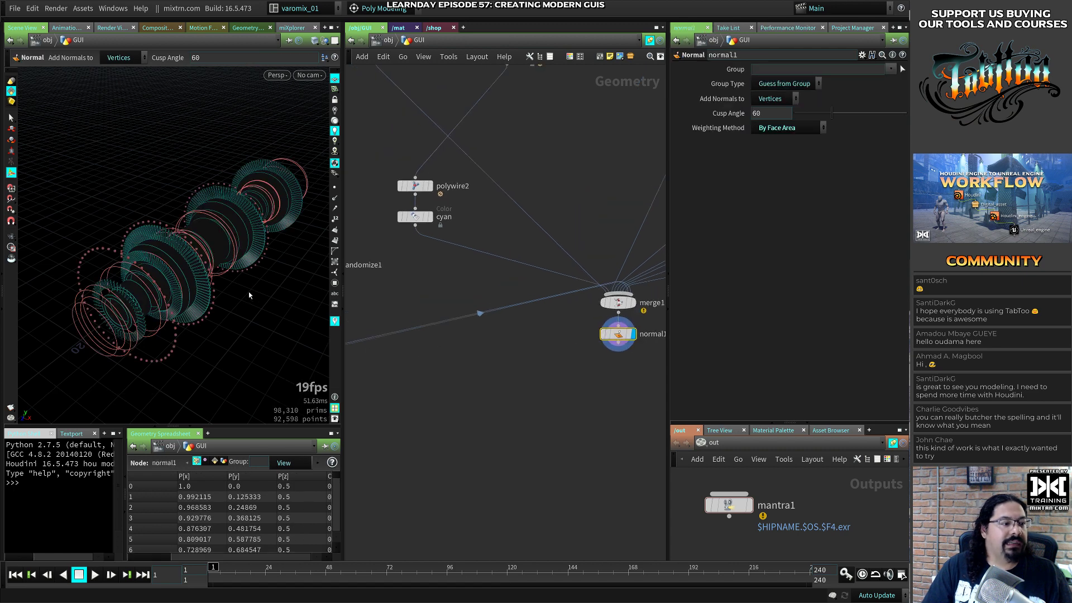
alt+drag(249, 291, 152, 270)
key(Return)
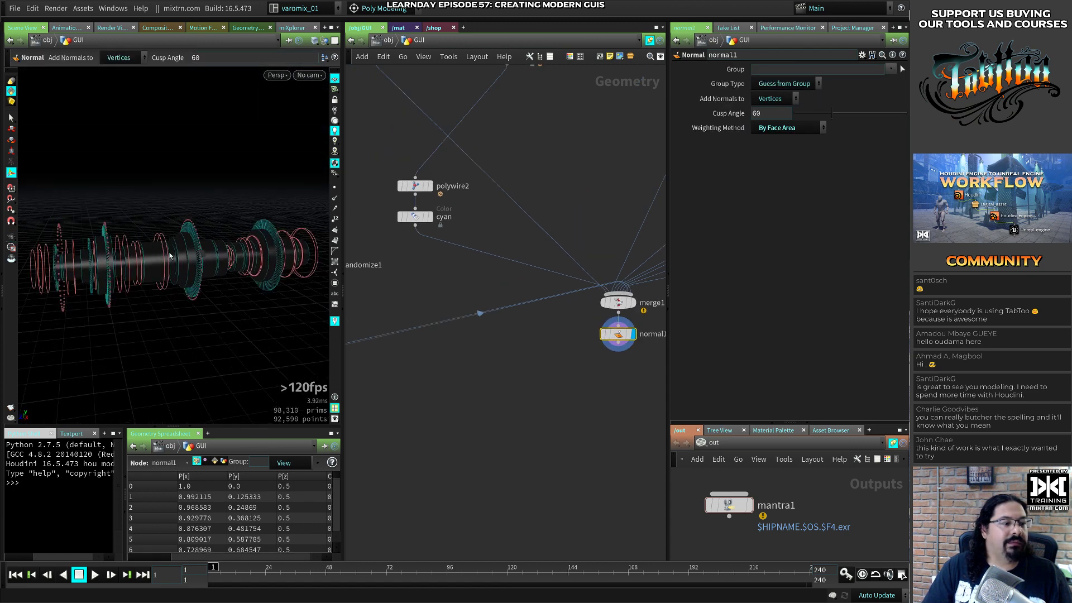
middle_drag(410, 276, 536, 315)
drag(227, 305, 206, 291)
middle_drag(493, 322, 650, 330)
alt+drag(193, 290, 219, 325)
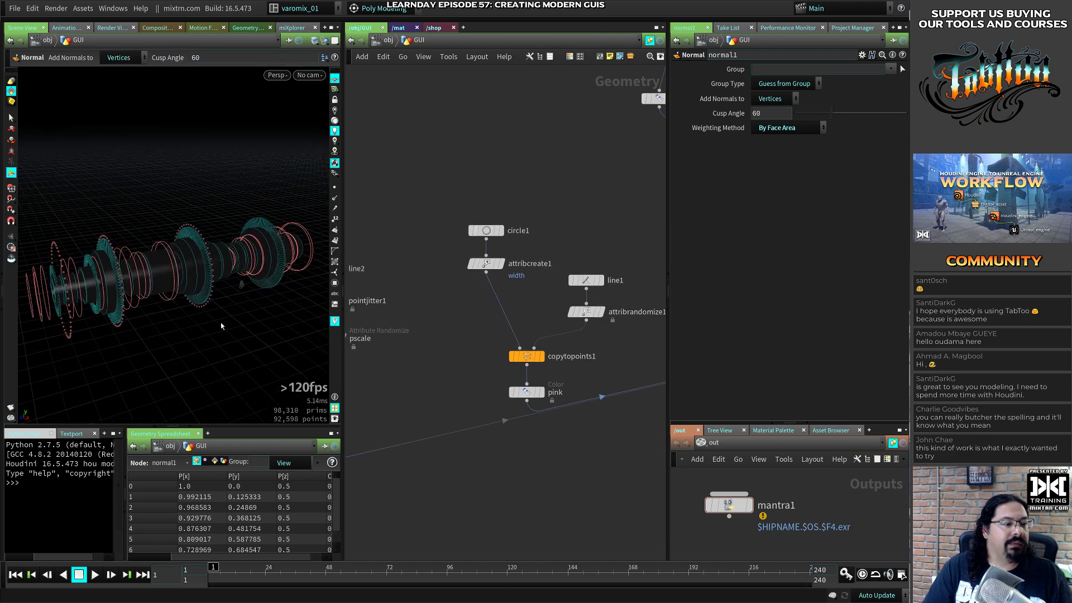
middle_drag(420, 361, 506, 332)
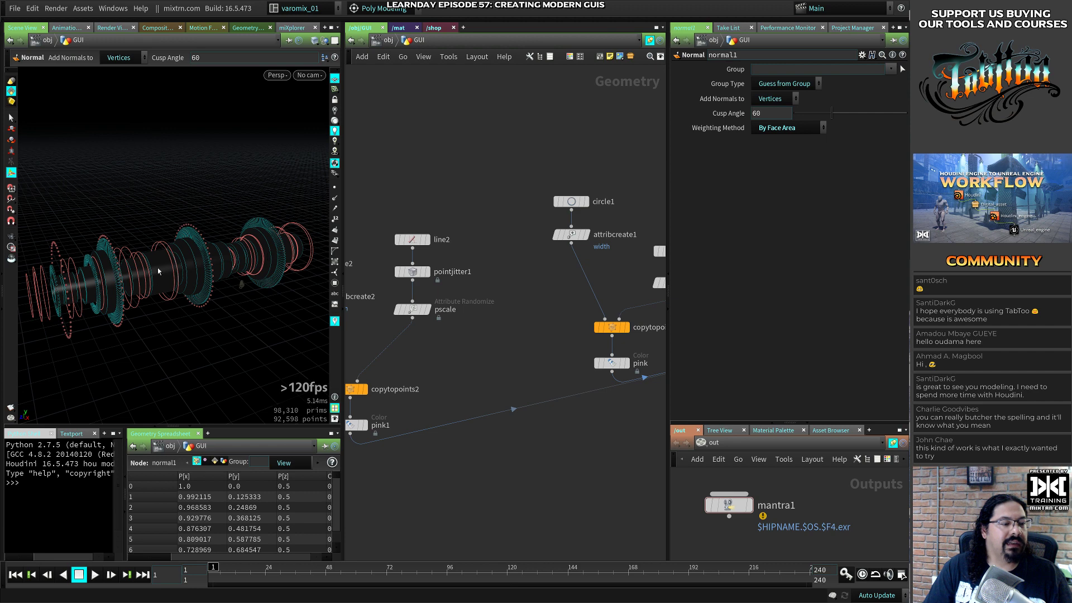
middle_drag(379, 262, 504, 232)
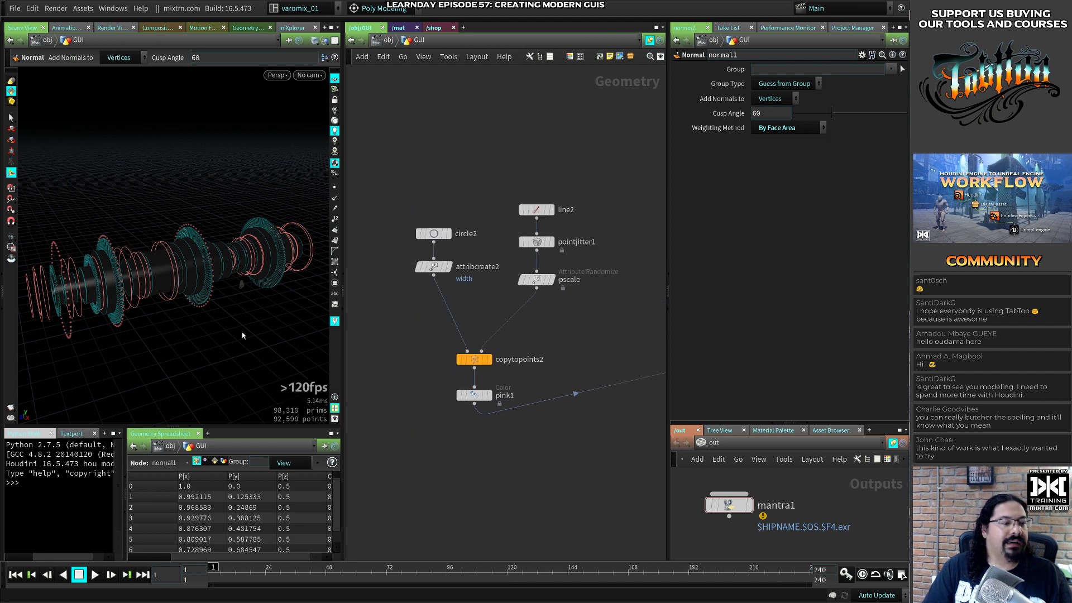
key(Escape)
drag(242, 332, 138, 324)
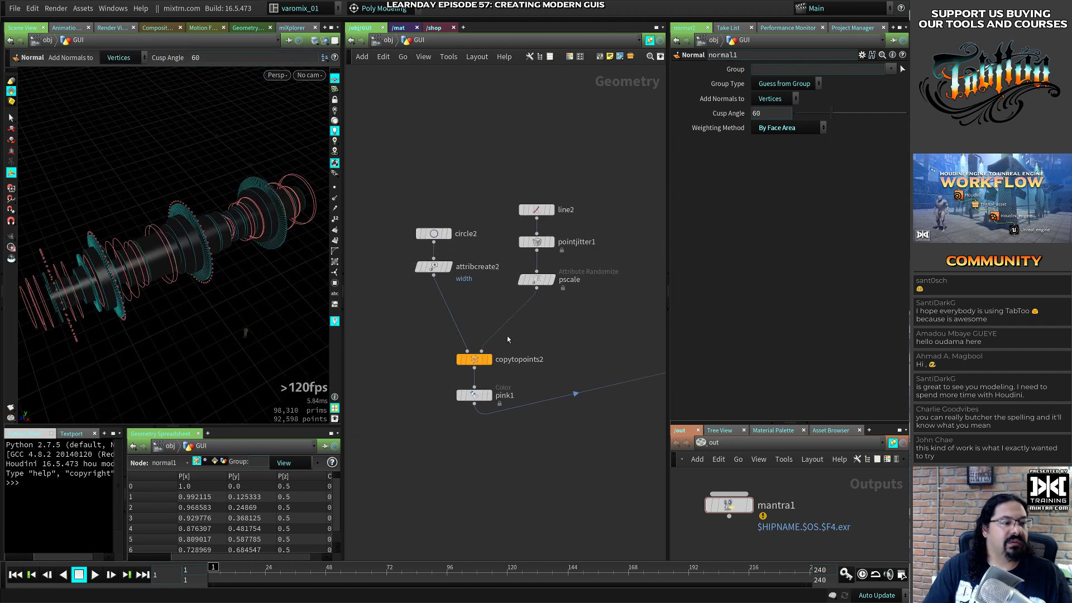
Set the pscale node's Global Seed to 2.45 to vary the ring sizes, and inspect the rings
click(536, 279)
click(737, 158)
drag(838, 197, 825, 201)
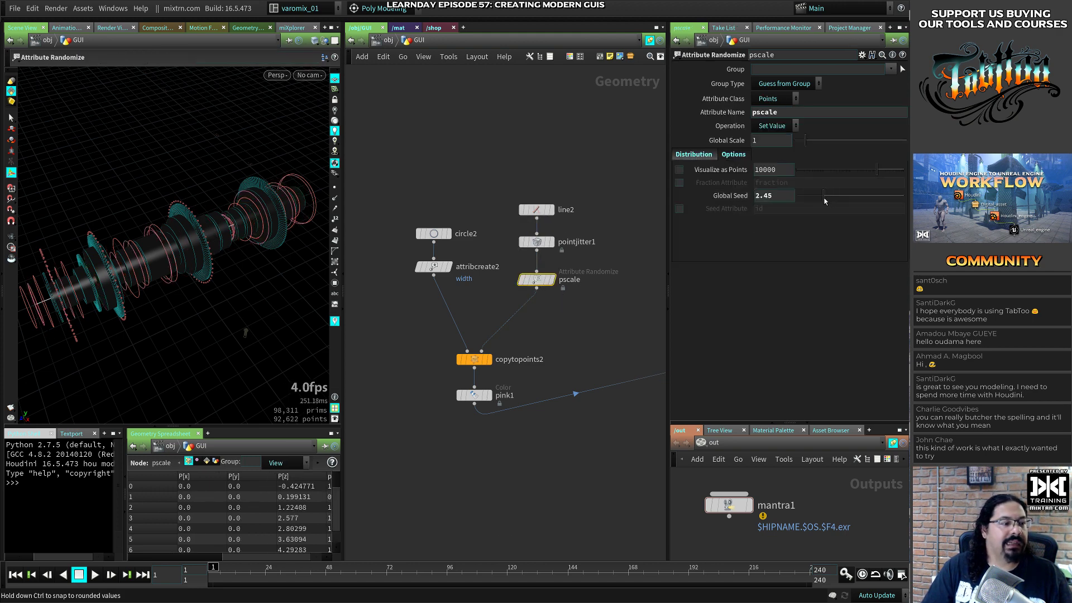
alt+drag(141, 303, 223, 272)
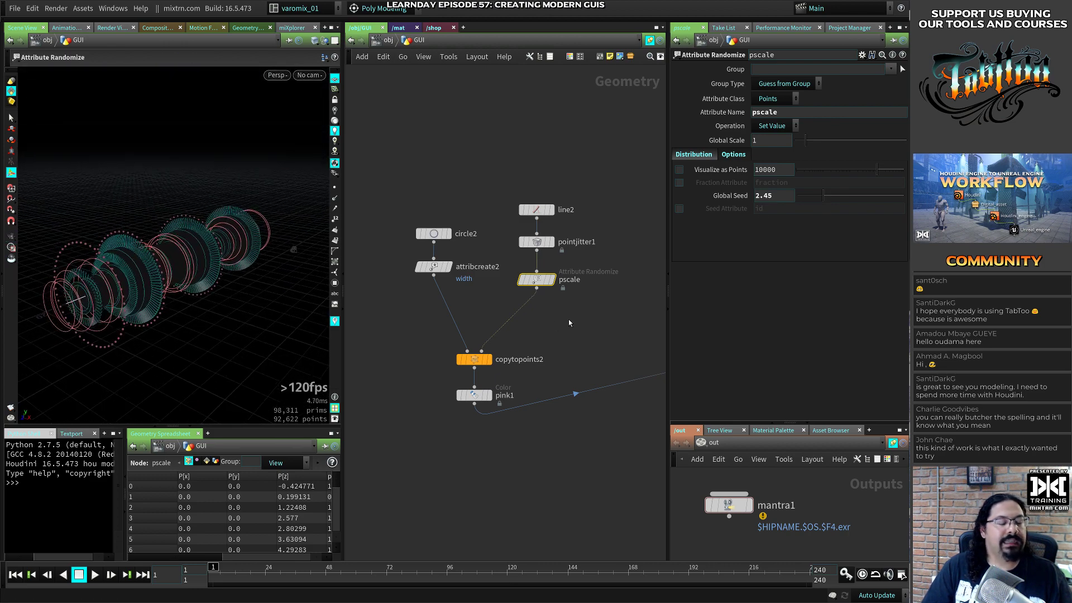
Switch to the web browser to view the VEGAS Virtual interface reference image
key(alt+Tab)
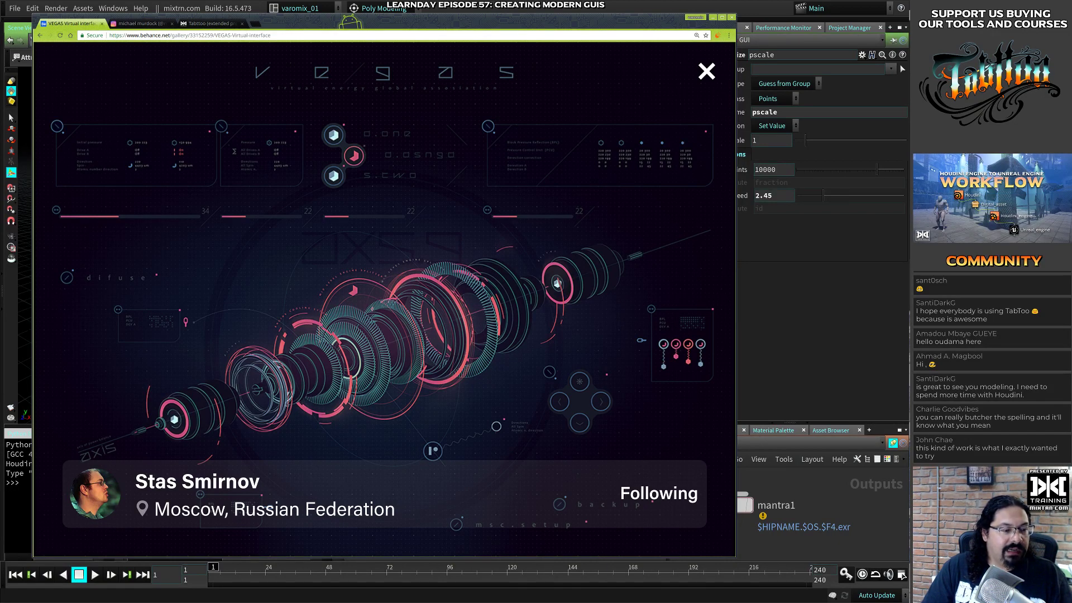
Switch back to Houdini and bypass the attribcreate2 node that gives circle2 its fixed width
key(alt+Tab)
middle_drag(536, 308, 491, 308)
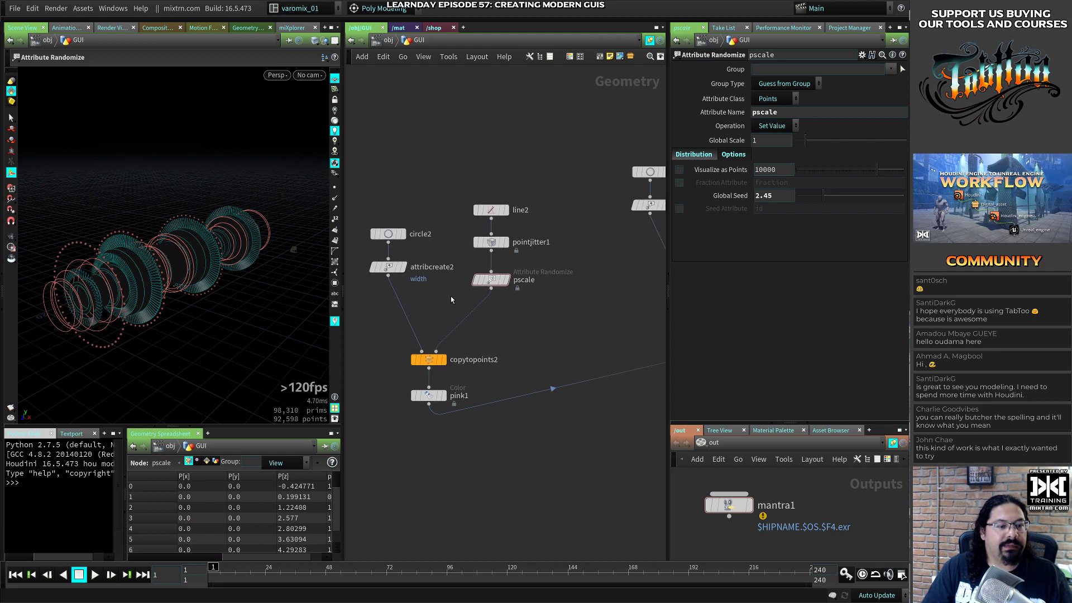
click(403, 267)
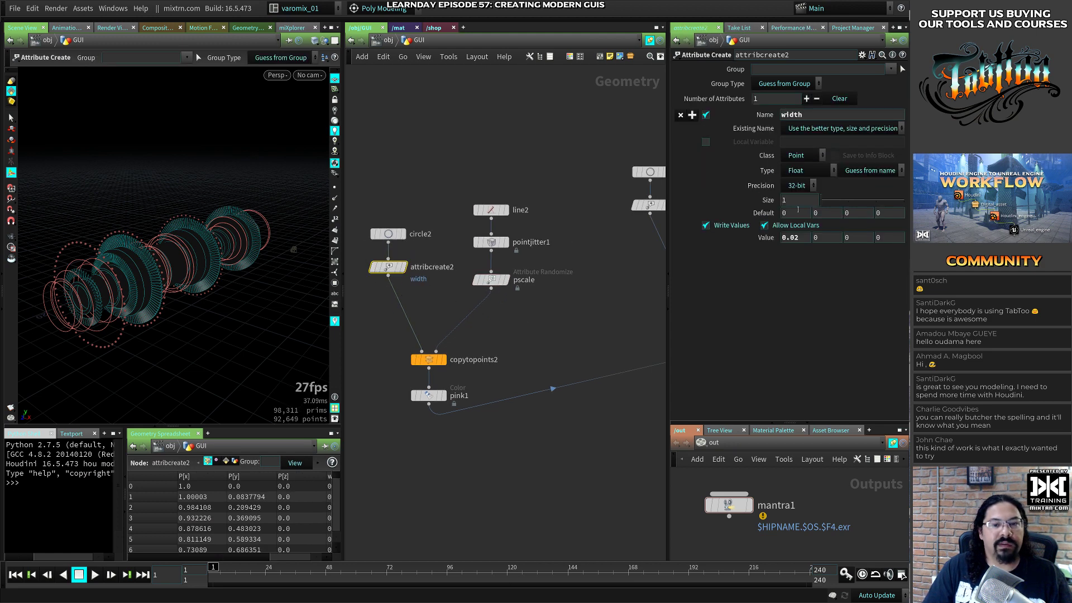
mouse_move(385, 266)
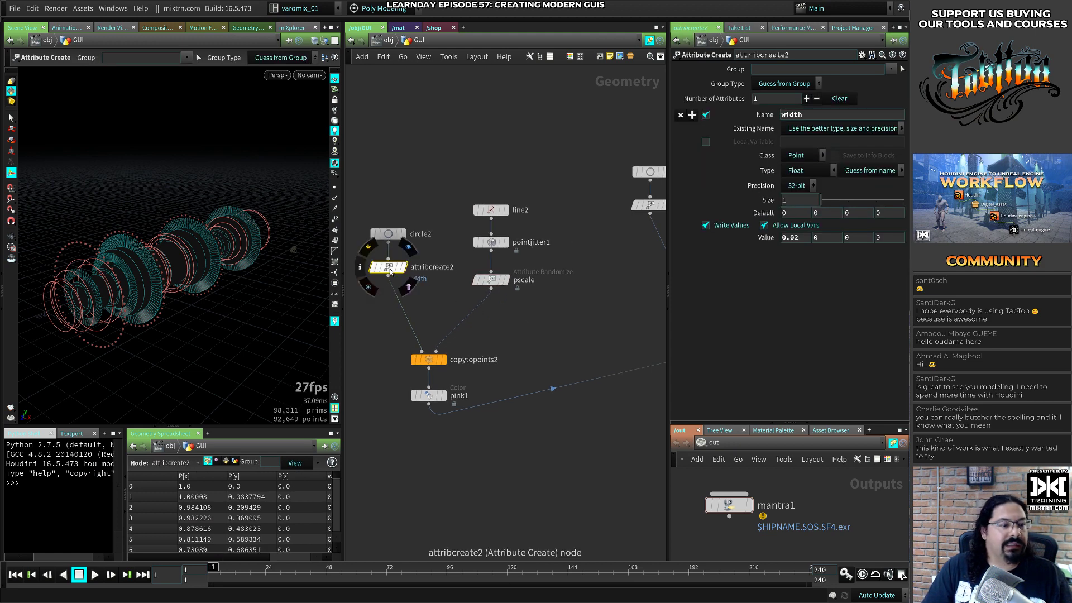
click(366, 246)
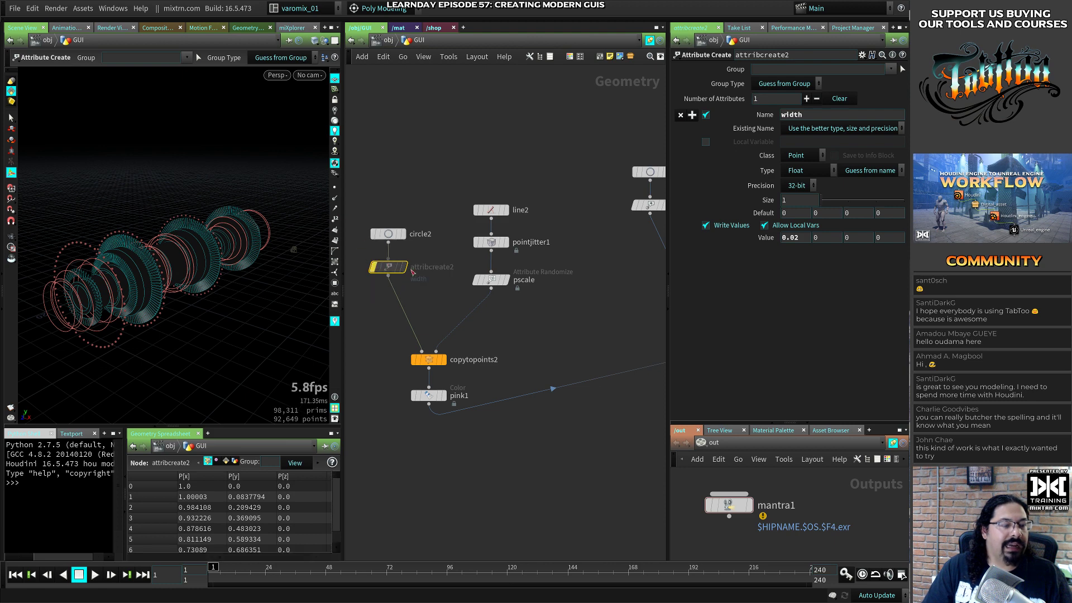
middle_drag(378, 270, 391, 211)
Add an Attribute Randomize node between pscale and copytopoints2 and set its attribute name to width
click(504, 220)
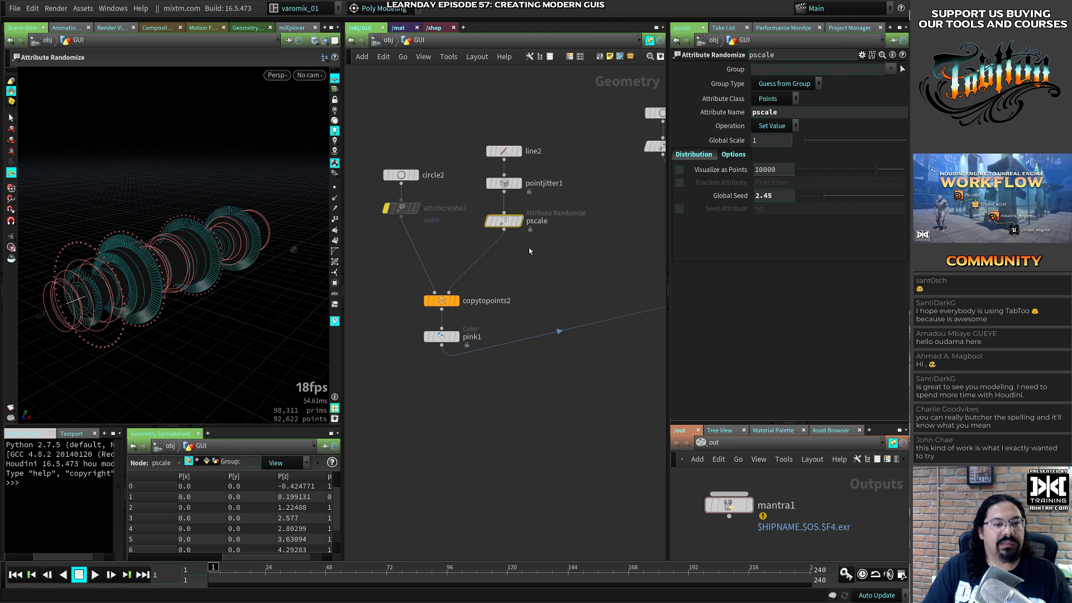
key(Tab)
text(rand)
key(Return)
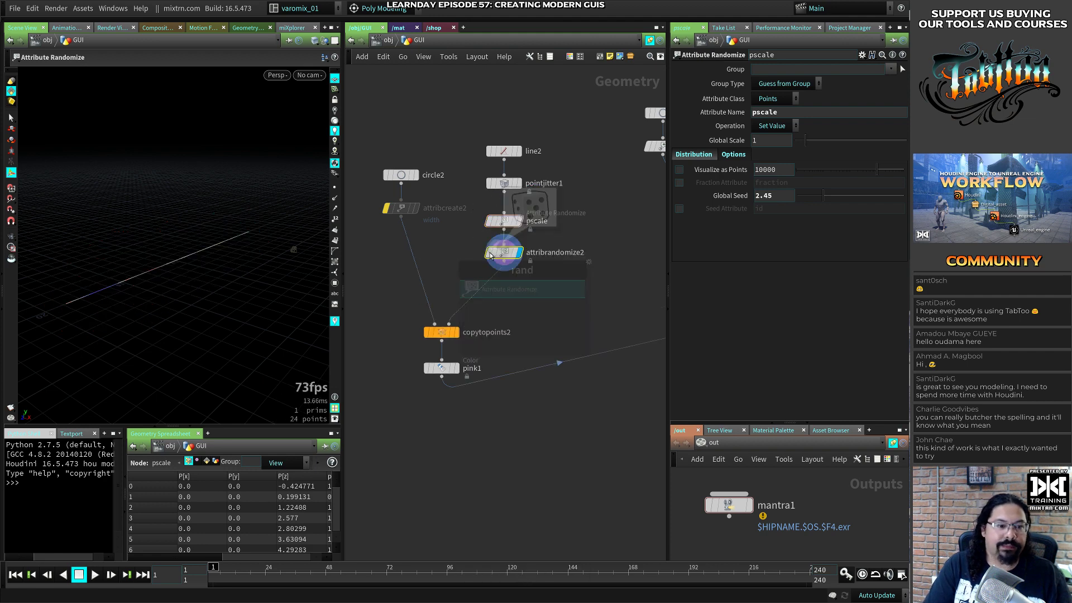
key(BackSpace)
key(BackSpace)
text(width)
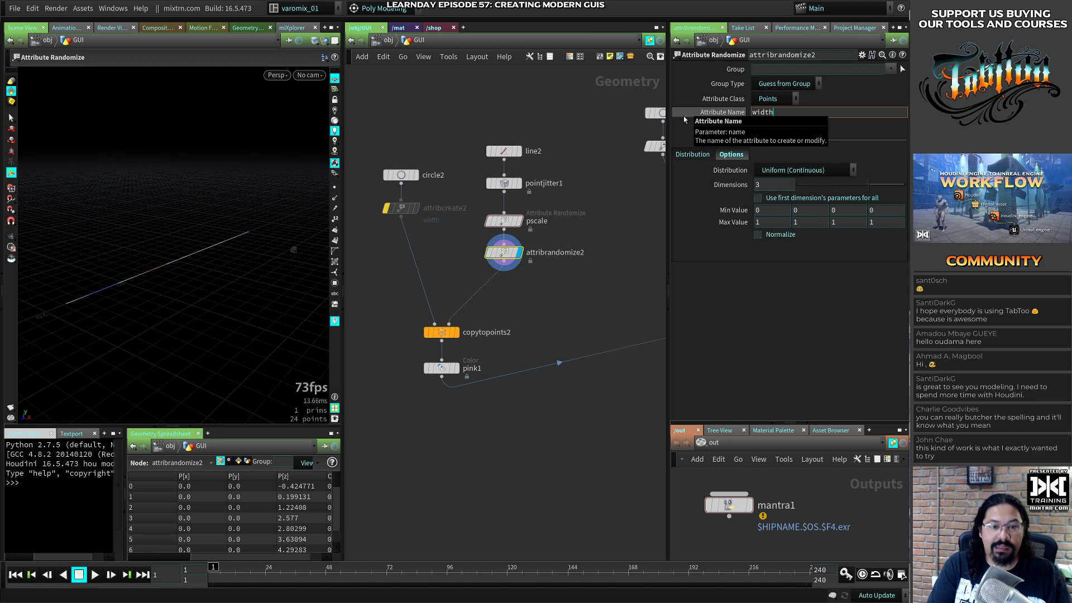
key(Return)
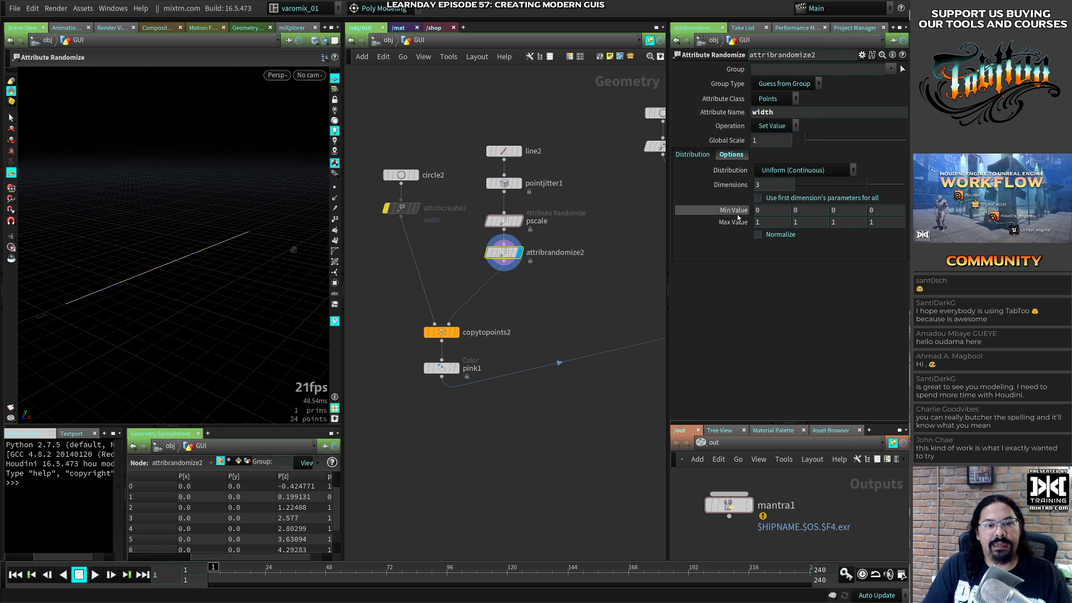
Save the scene and display the pink1 node's result
click(453, 349)
key(ctrl+s)
click(456, 368)
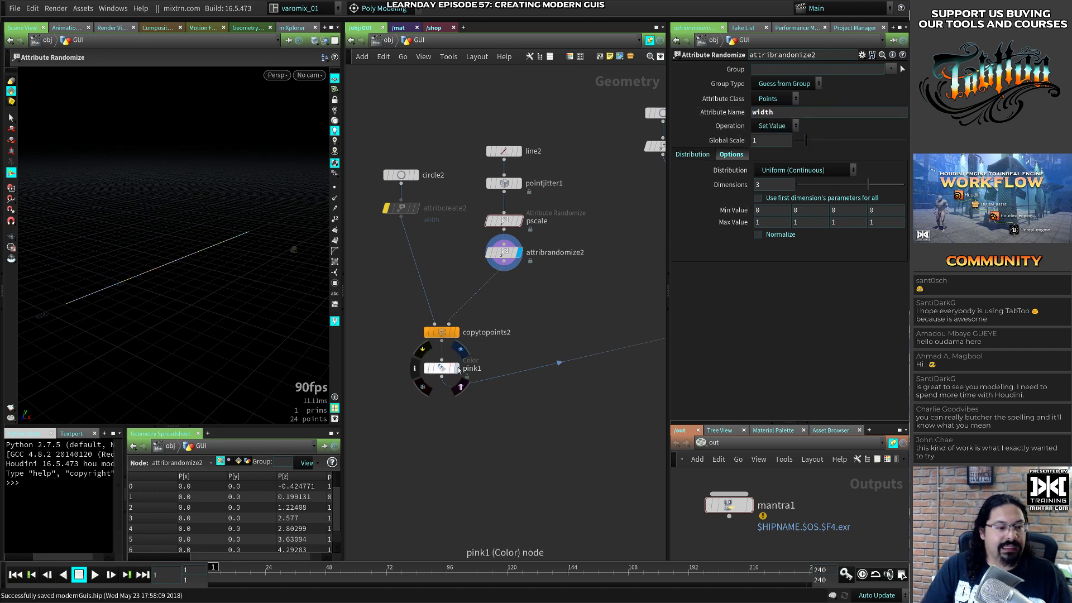
Frame all the pink rings through cam1 with the camera locked to the view, and render them with mantra1
click(307, 75)
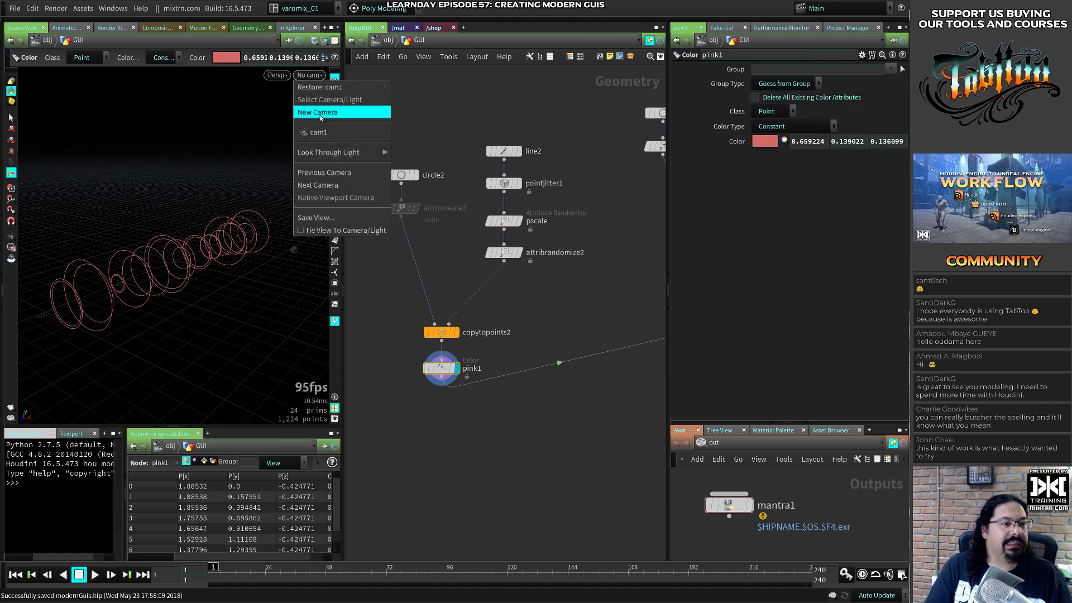
click(320, 131)
click(334, 100)
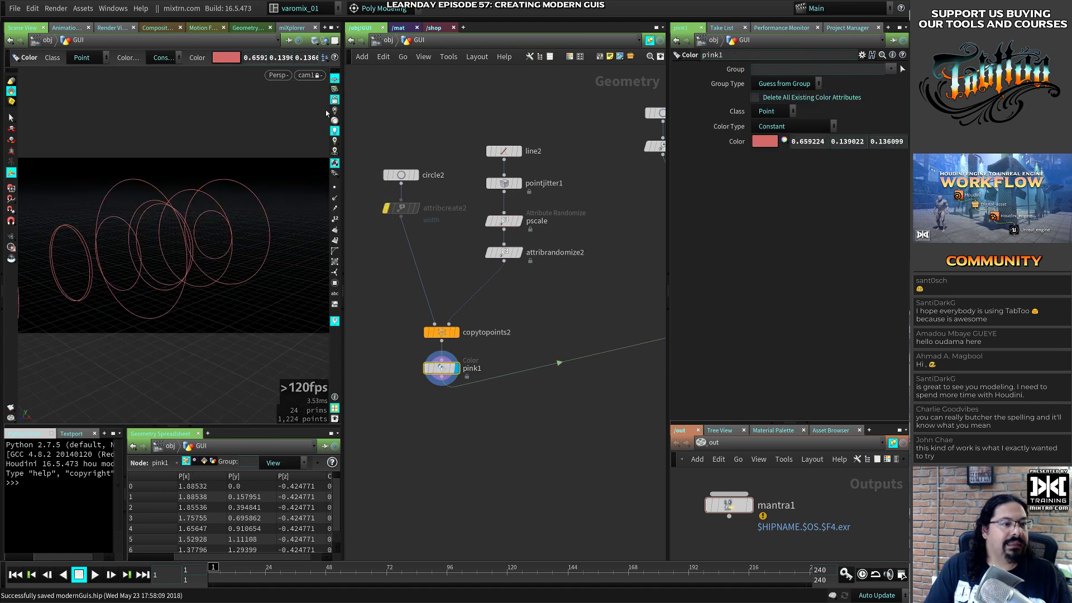
alt+right_drag(184, 240, 132, 283)
alt+middle_drag(132, 282, 259, 236)
mouse_move(184, 277)
right_down()
mouse_move(168, 282)
mouse_move(191, 268)
mouse_move(161, 259)
mouse_move(167, 268)
right_up()
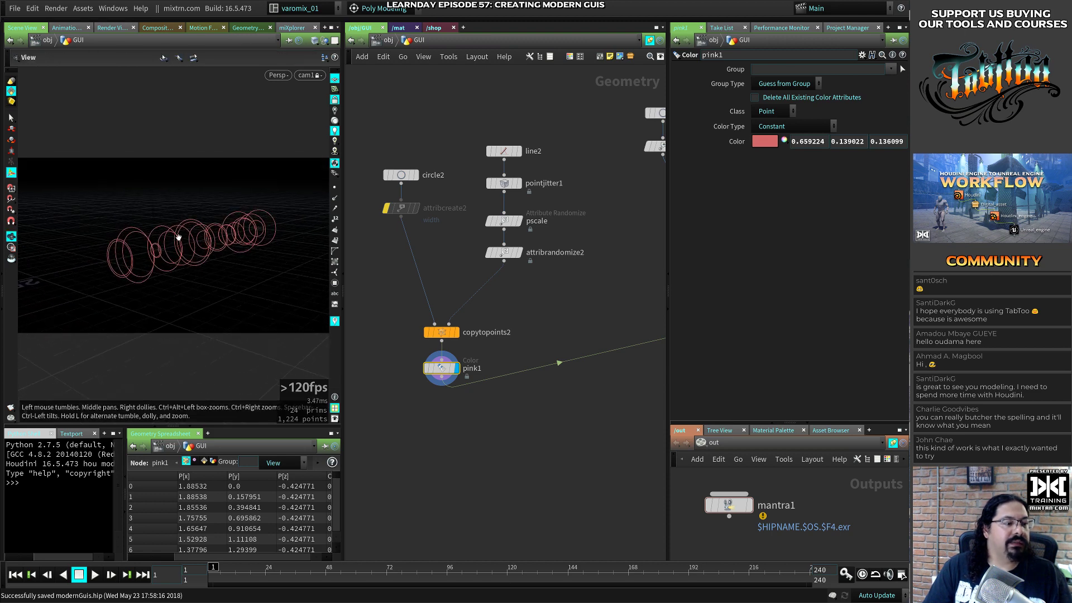
click(112, 27)
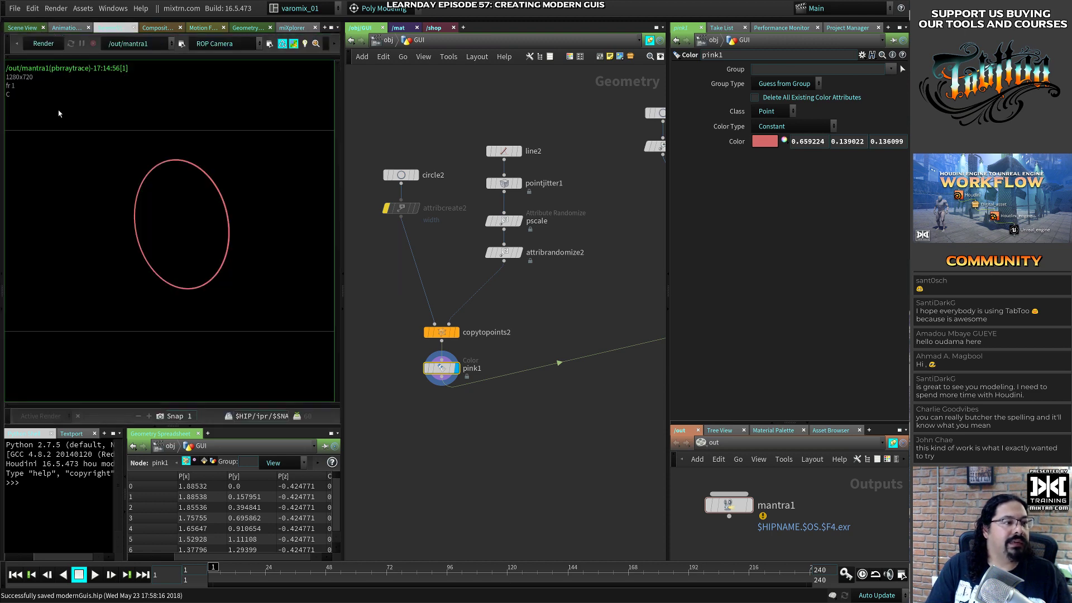
click(44, 43)
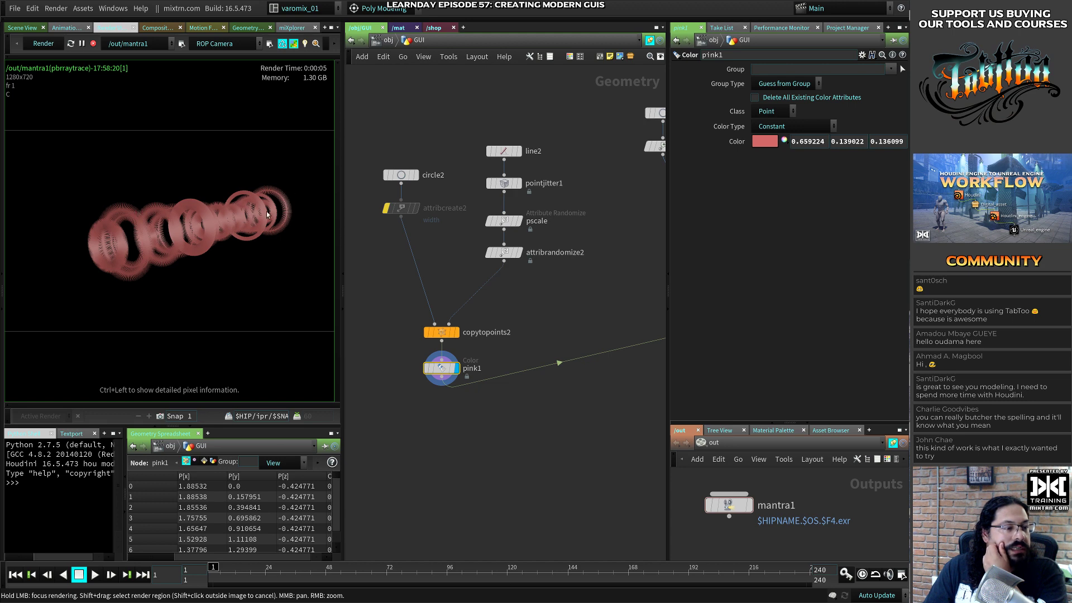
Set the attribrandomize2 node's first Max Value to 0.02 and its Dimensions to 1
click(508, 251)
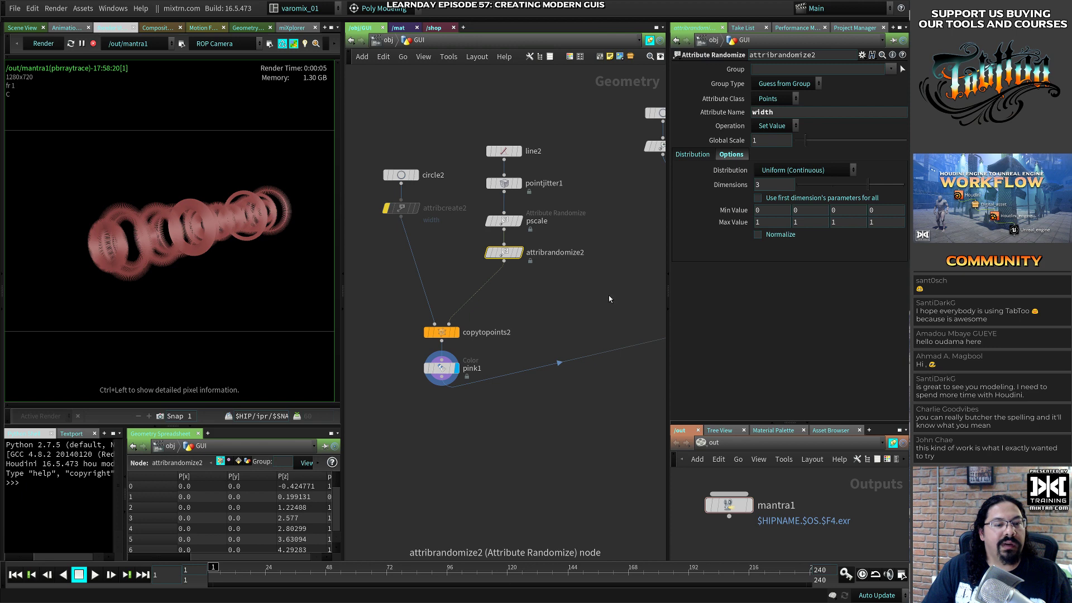
click(774, 222)
text(0.02)
key(Return)
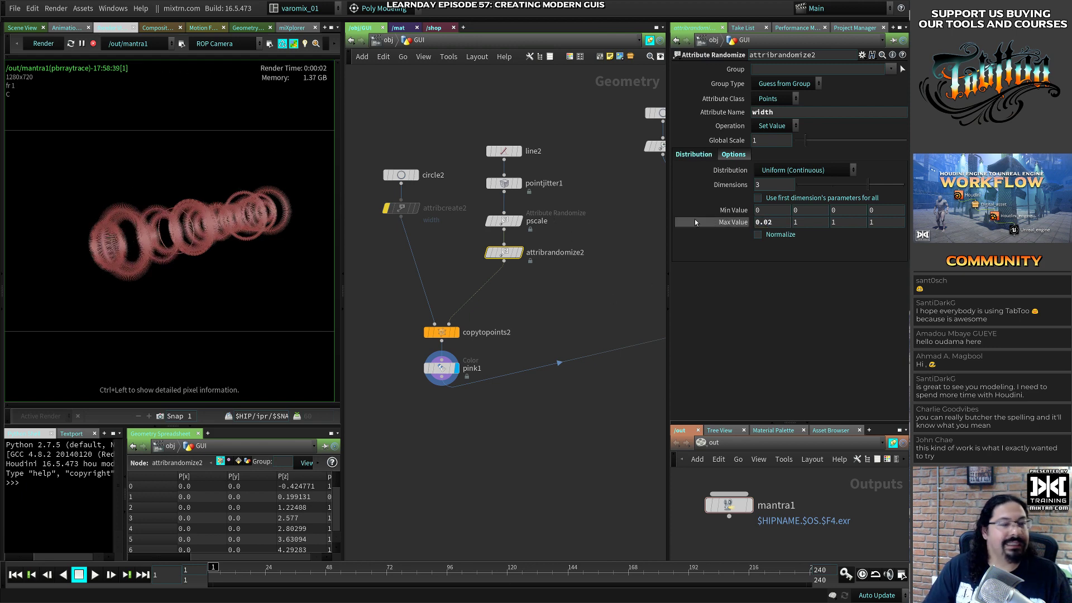
click(802, 185)
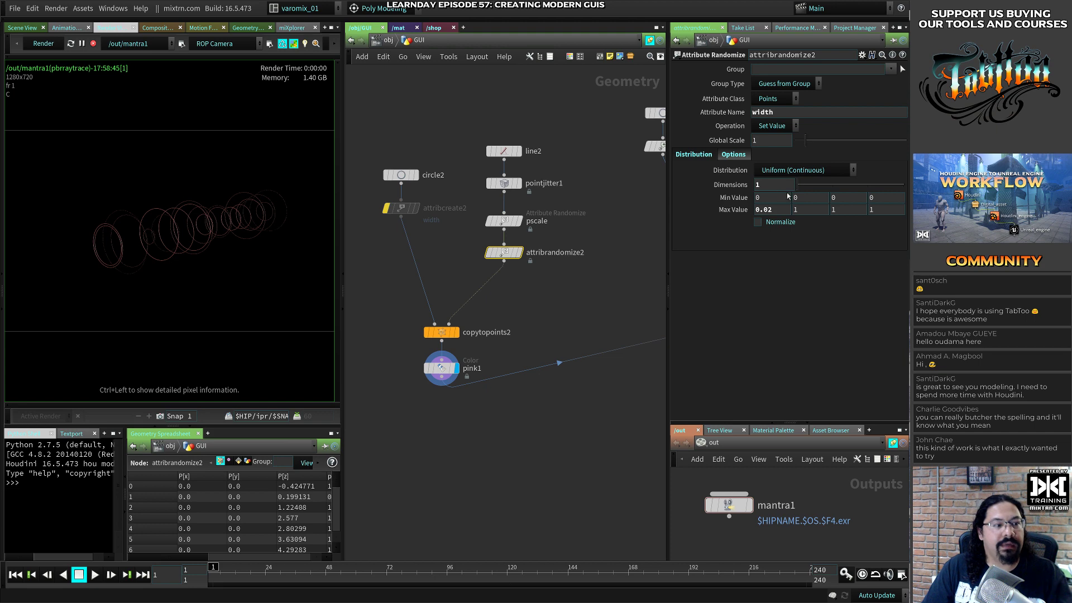
mouse_move(796, 185)
mouse_down()
mouse_move(828, 192)
mouse_move(798, 187)
mouse_up()
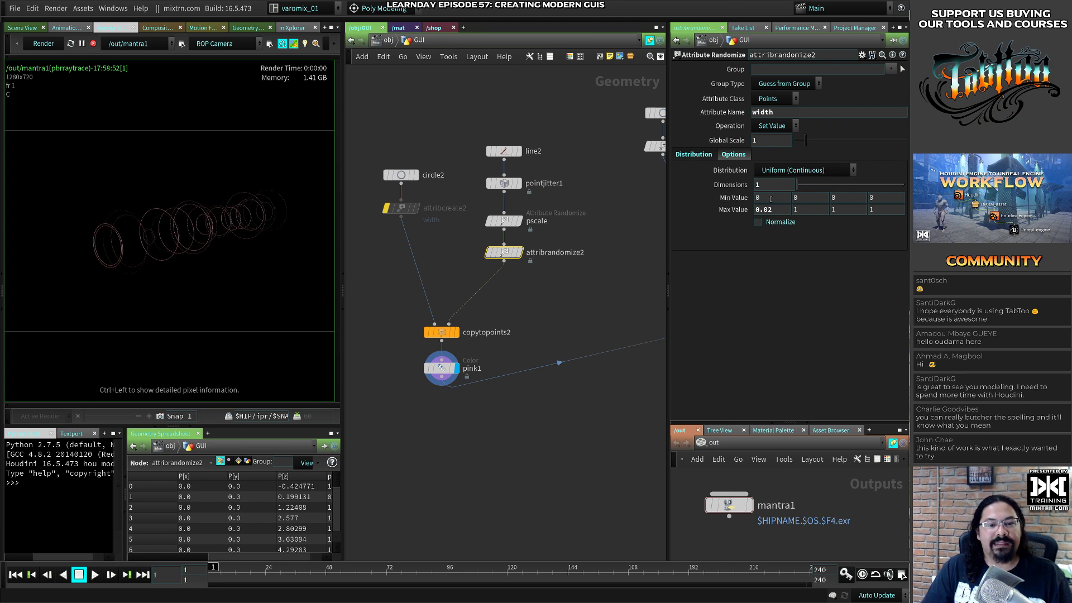
Set the random width's Min Value to 0.02 and its Max Value to 0.05
click(770, 198)
text(0.02)
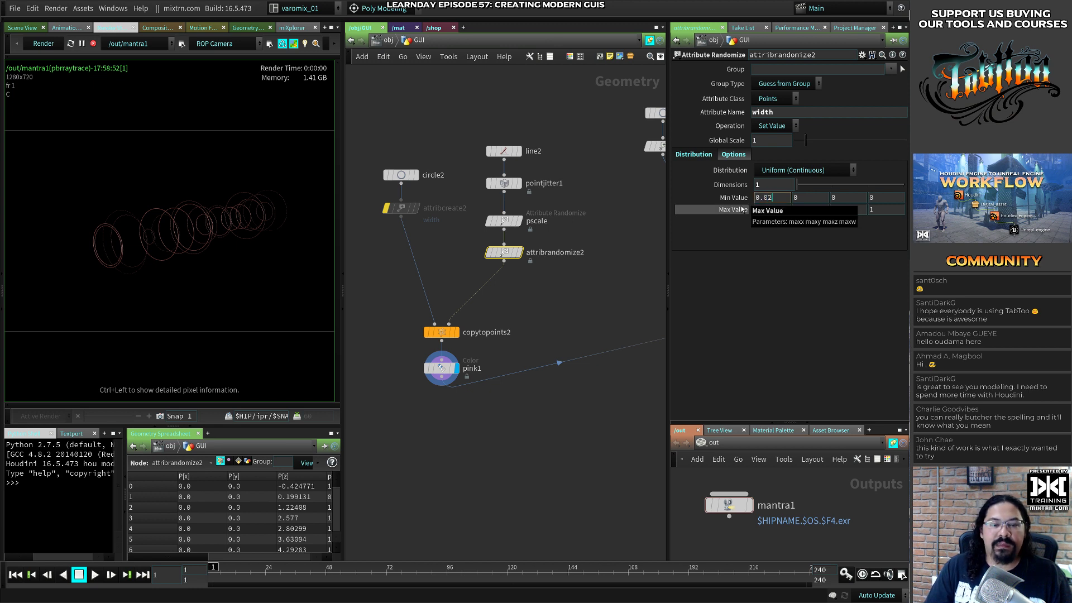
key(Return)
click(765, 210)
text(0.02)
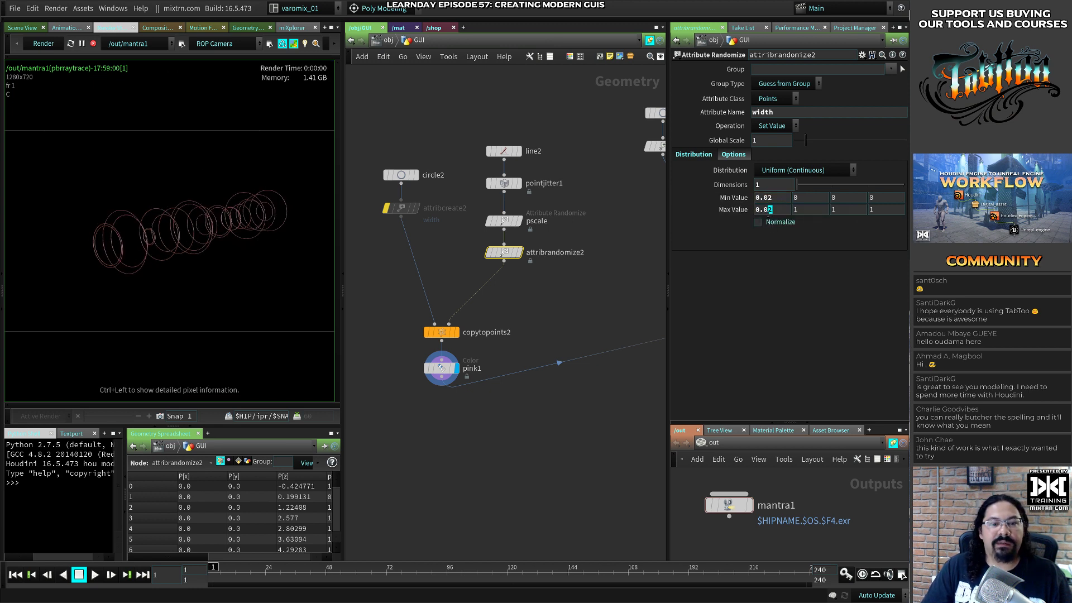
key(BackSpace)
text(5)
key(Return)
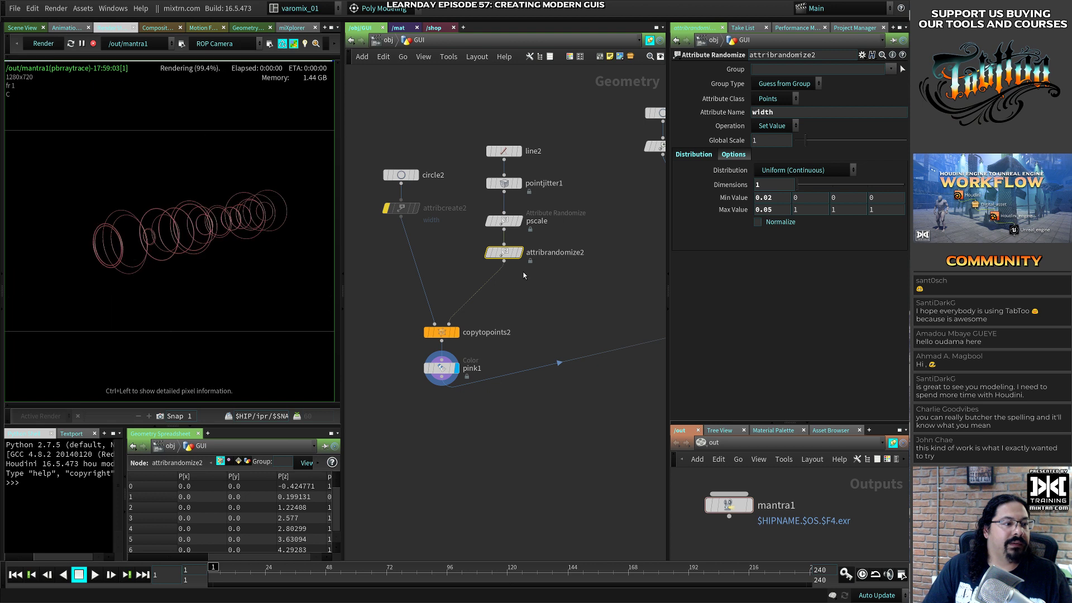
Widen the random width range to a Max Value of 0.1 and a Min Value of 0.01
click(767, 209)
key(BackSpace)
text(5)
key(Return)
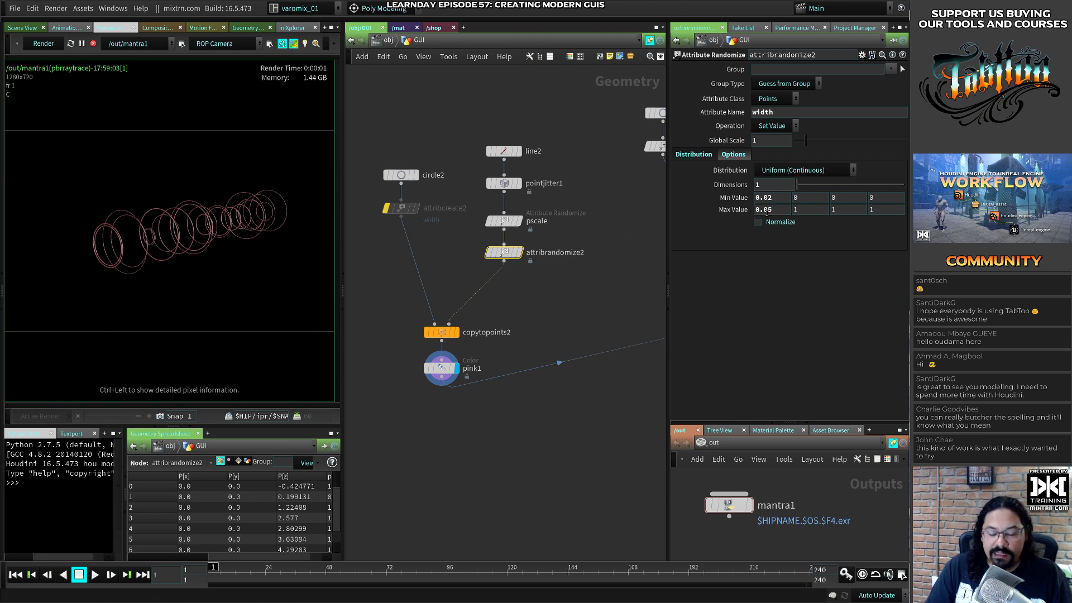
double_click(769, 211)
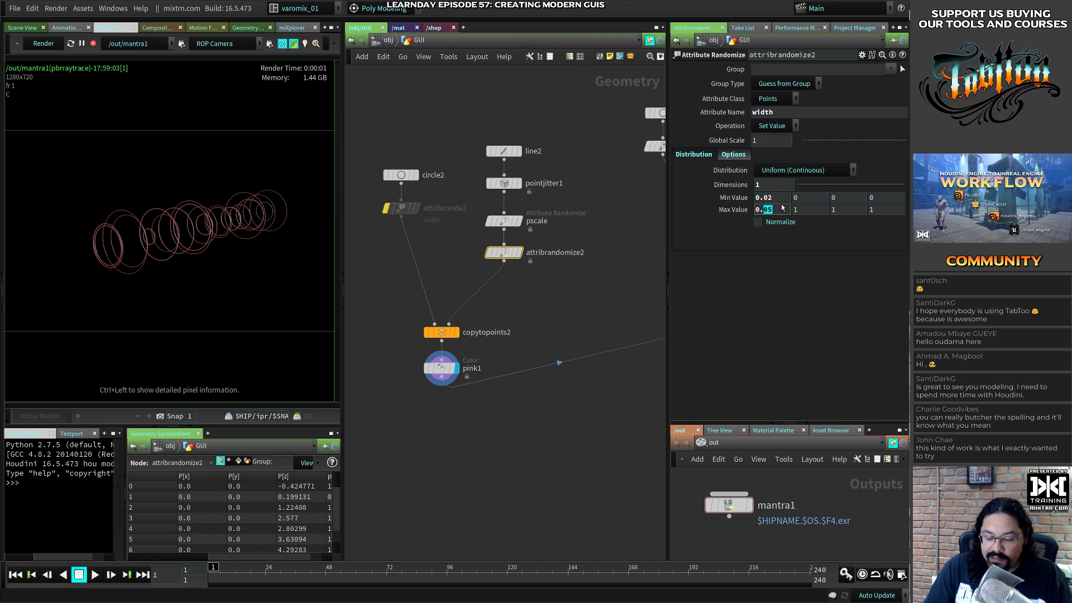
text(1)
key(Return)
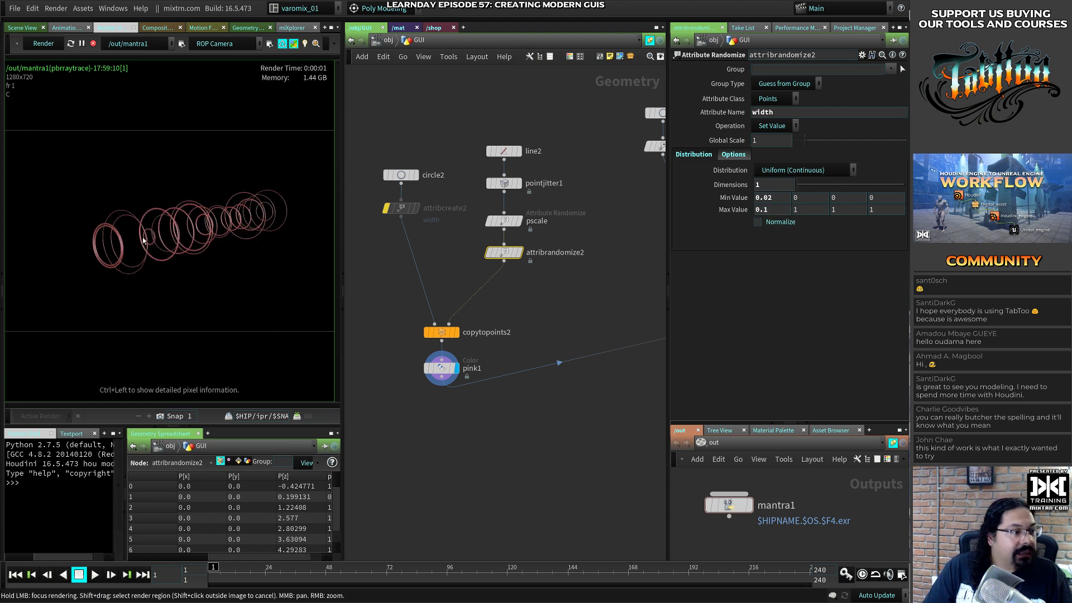
double_click(768, 198)
text(01)
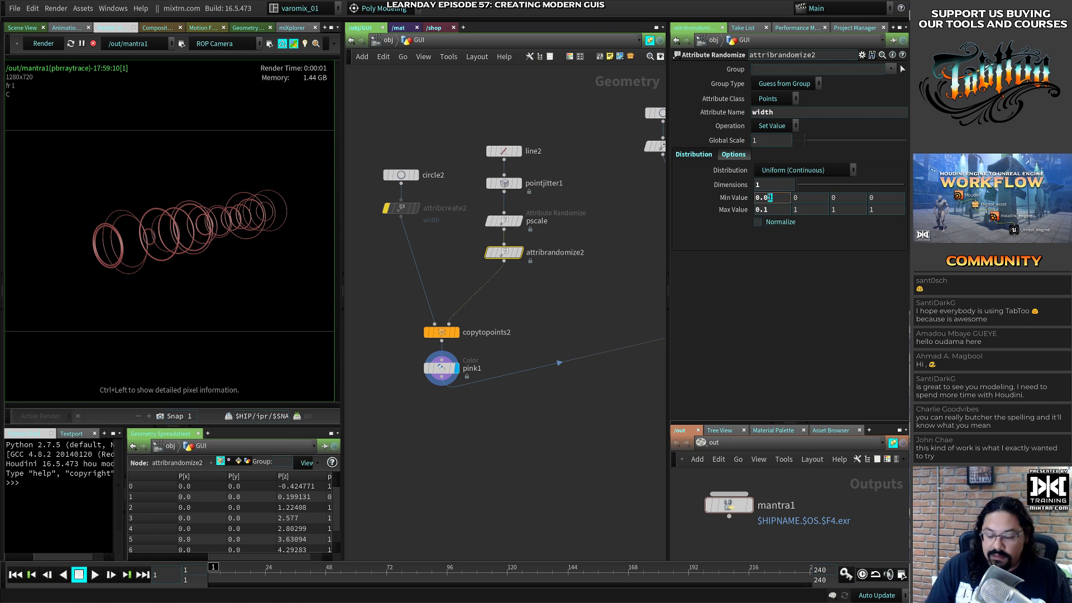
key(Return)
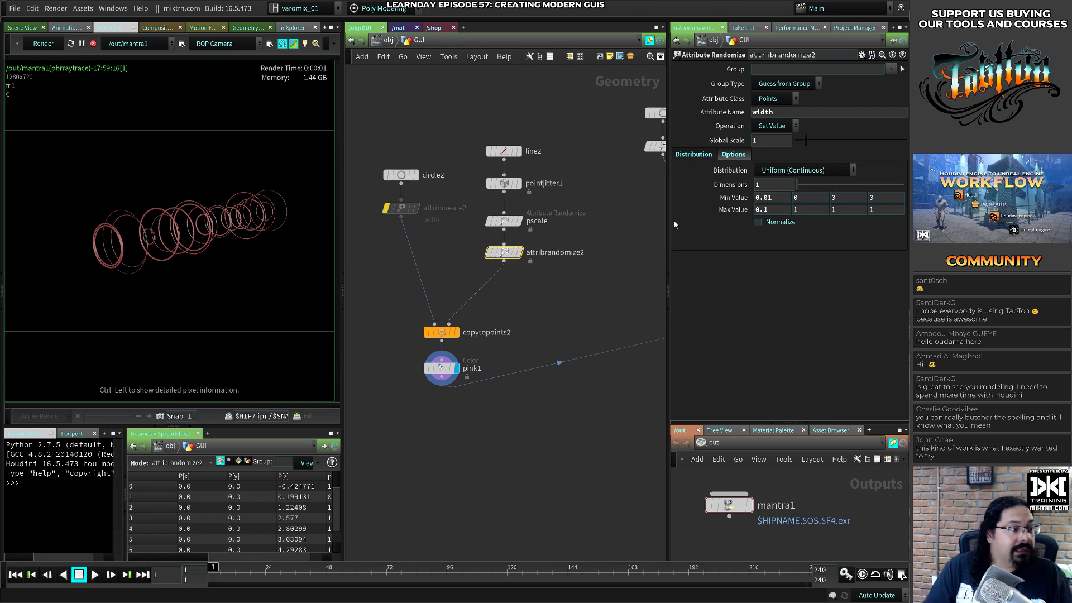
Try a Max Value of 0.5 for the random width
double_click(765, 209)
text(5)
key(Return)
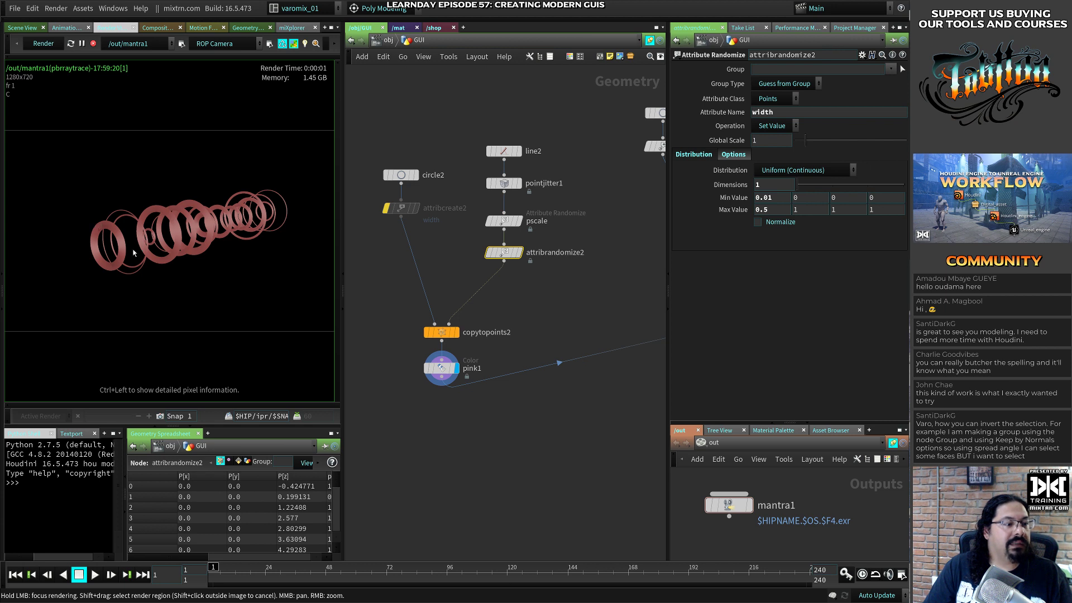
Lower the random width's Max Value to 0.1, and settle on 0.2 by comparing the renders
double_click(783, 213)
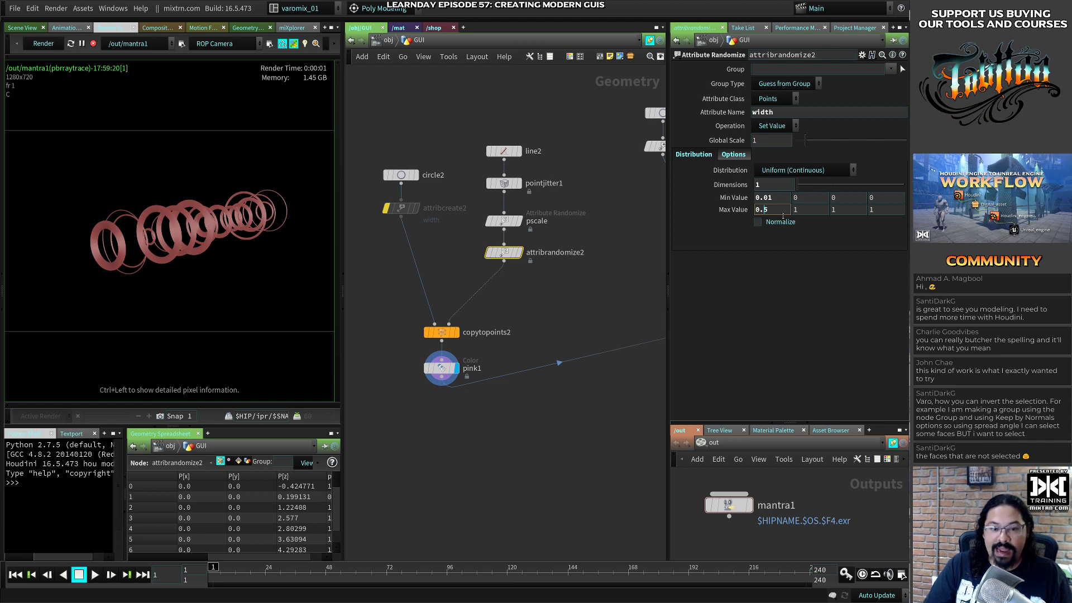
text(1)
key(Return)
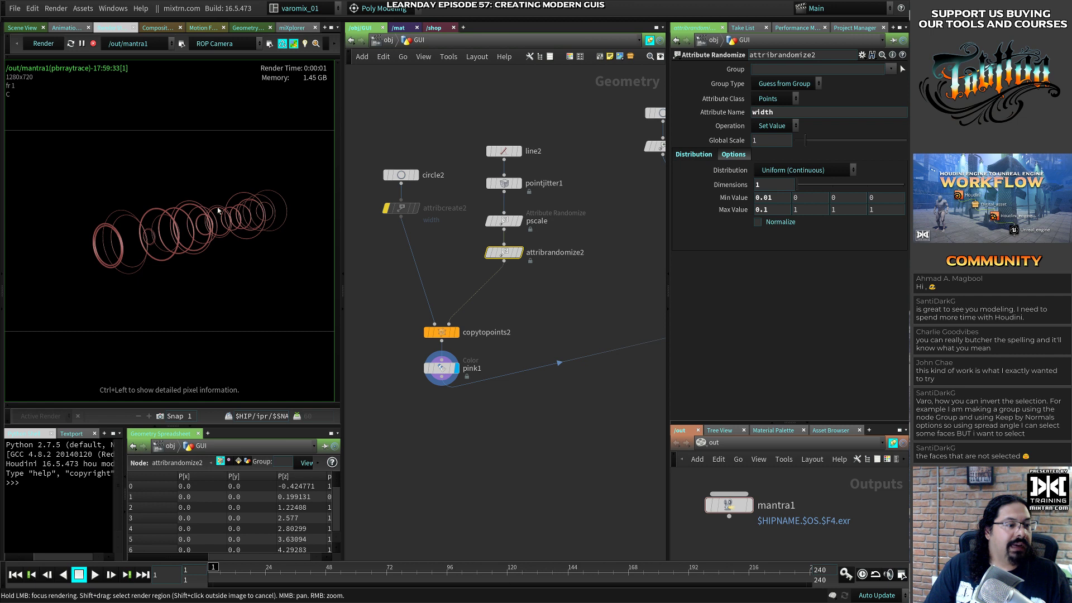
key(BackSpace)
text(2)
key(Return)
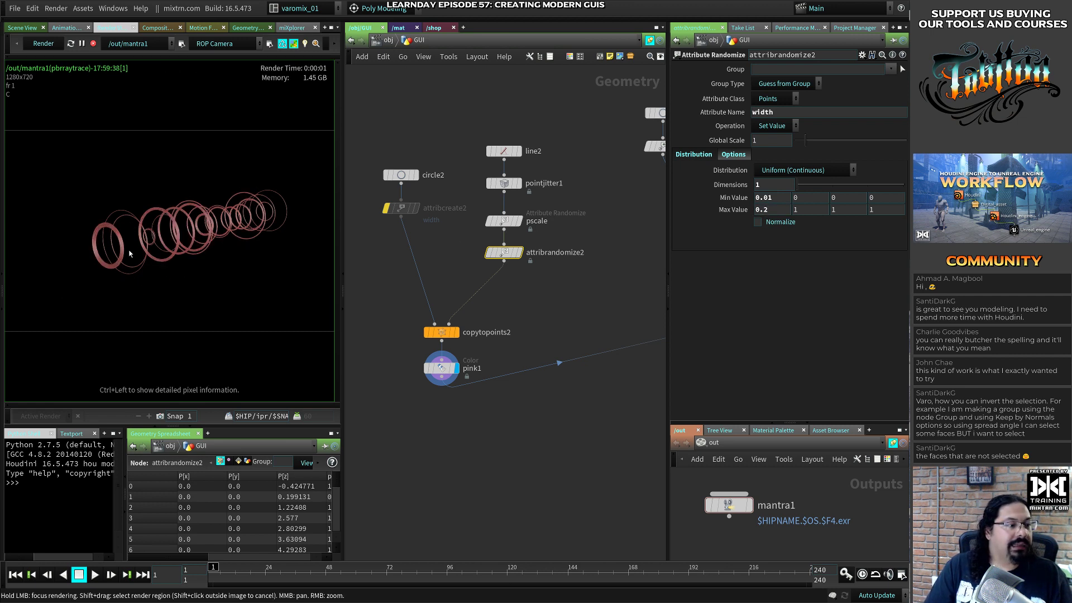
Return from the render to the 3D scene view and save the scene
click(556, 291)
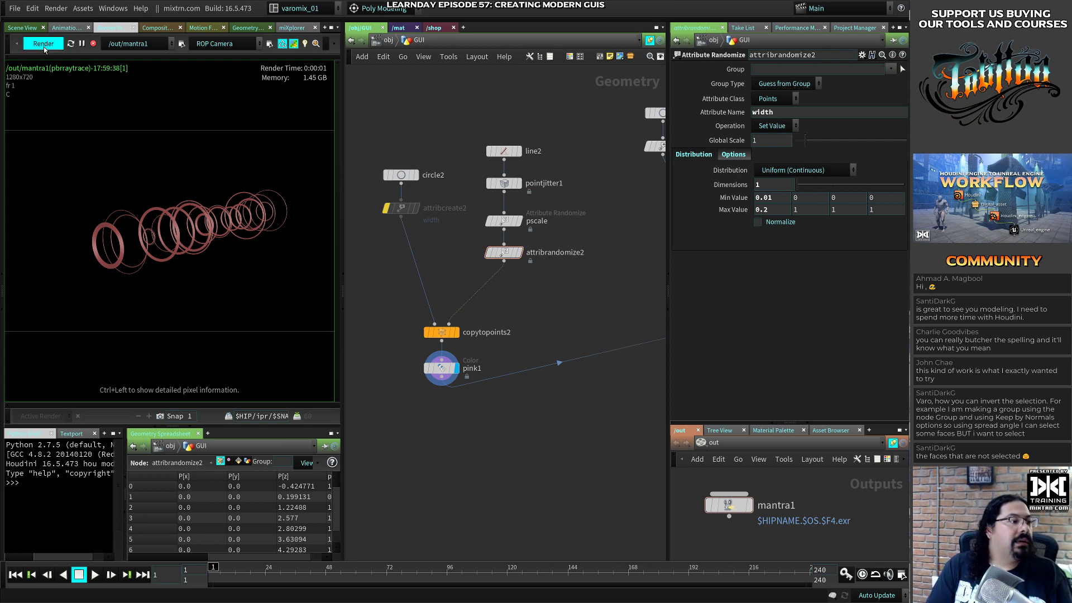
click(22, 28)
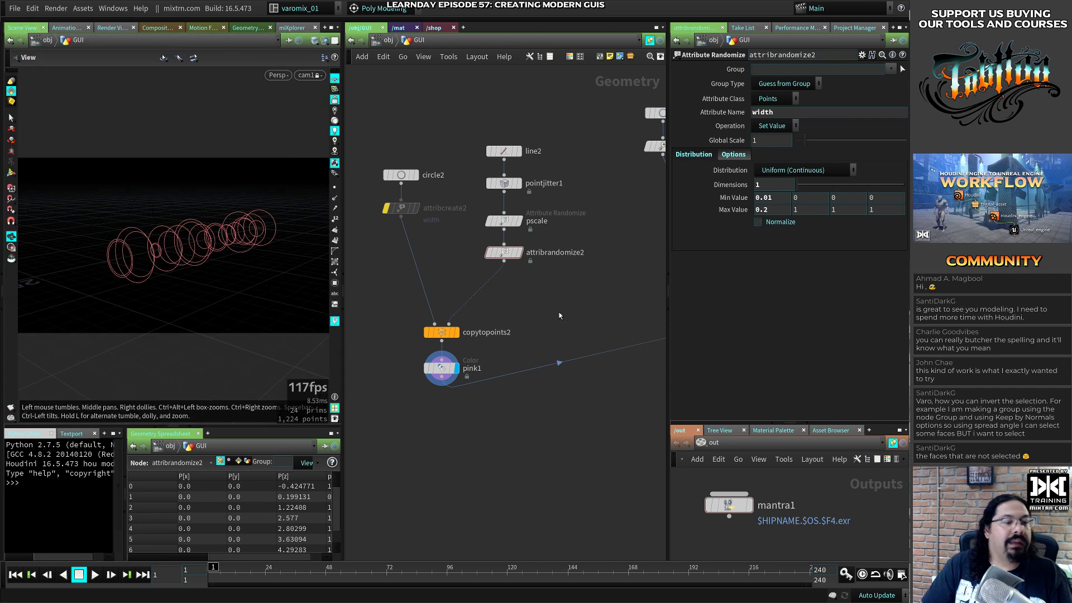
key(ctrl+s)
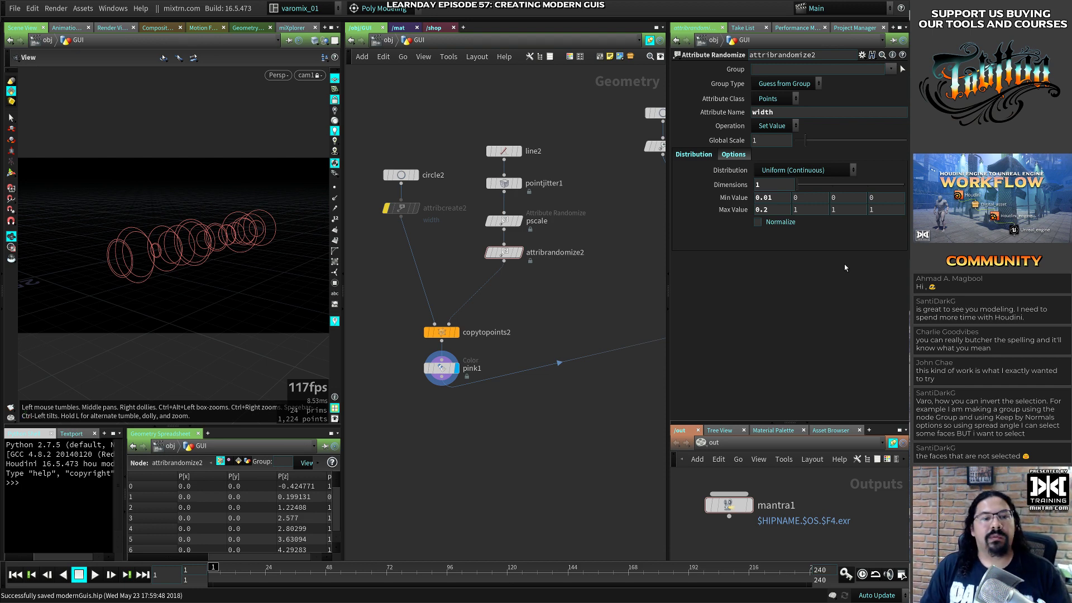
Display the complete merged model through the normal1 node and save the scene
middle_drag(572, 377, 487, 312)
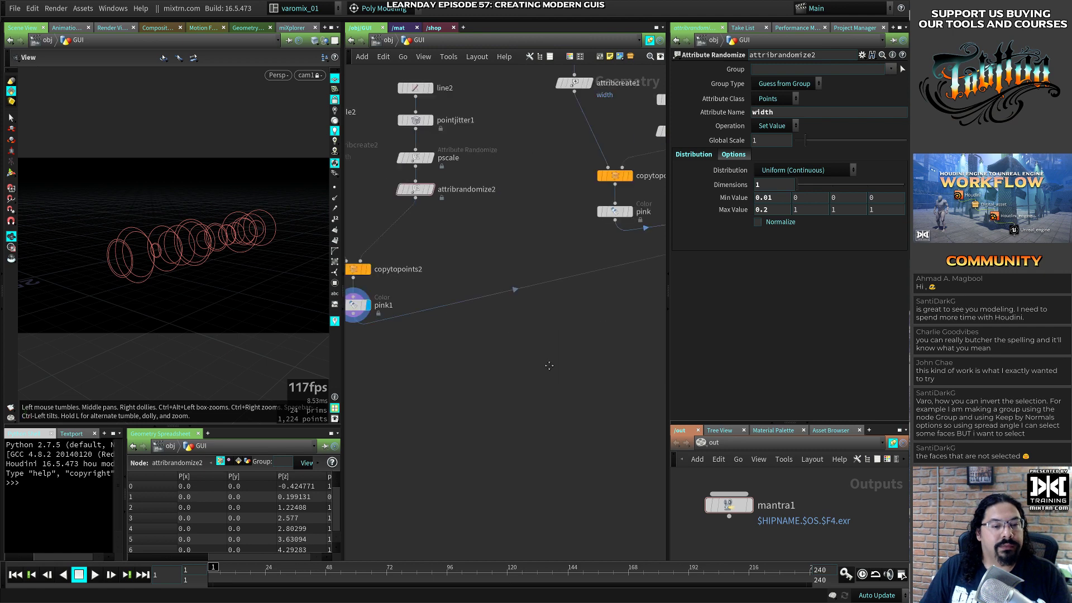
middle_drag(631, 385, 381, 349)
middle_drag(599, 266, 345, 400)
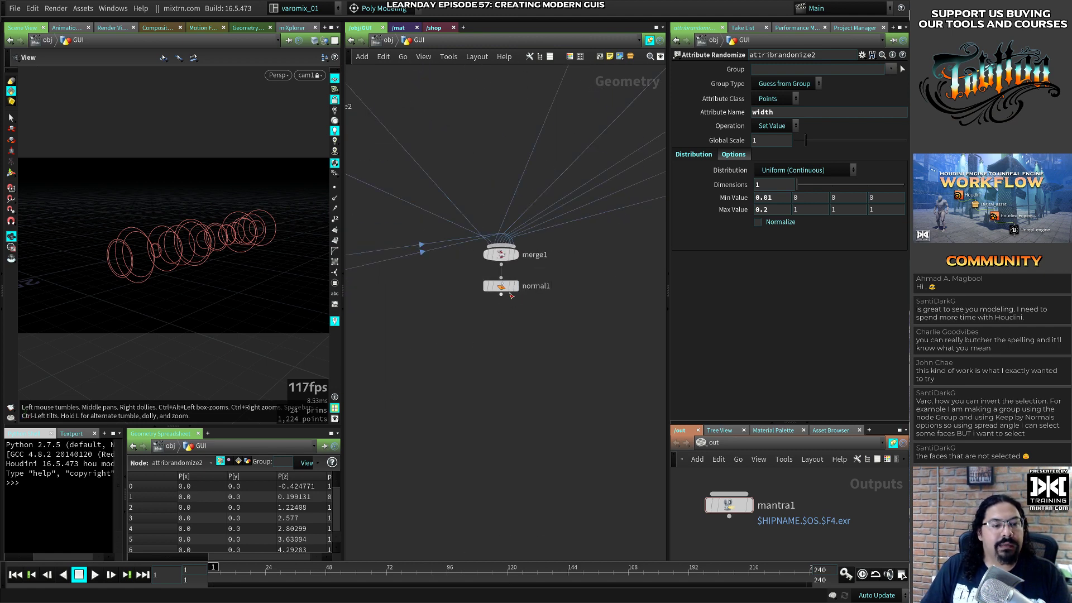
click(513, 285)
drag(167, 270, 215, 288)
key(ctrl+s)
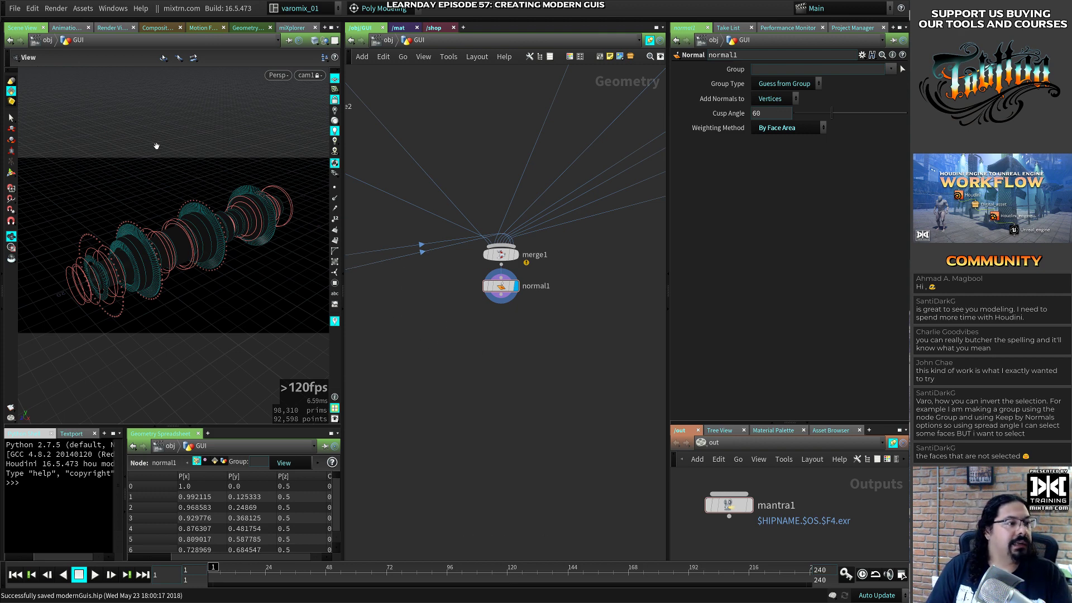
Check the VEGAS virtual interface reference in the browser, return to Houdini and save the scene
key(alt+Tab)
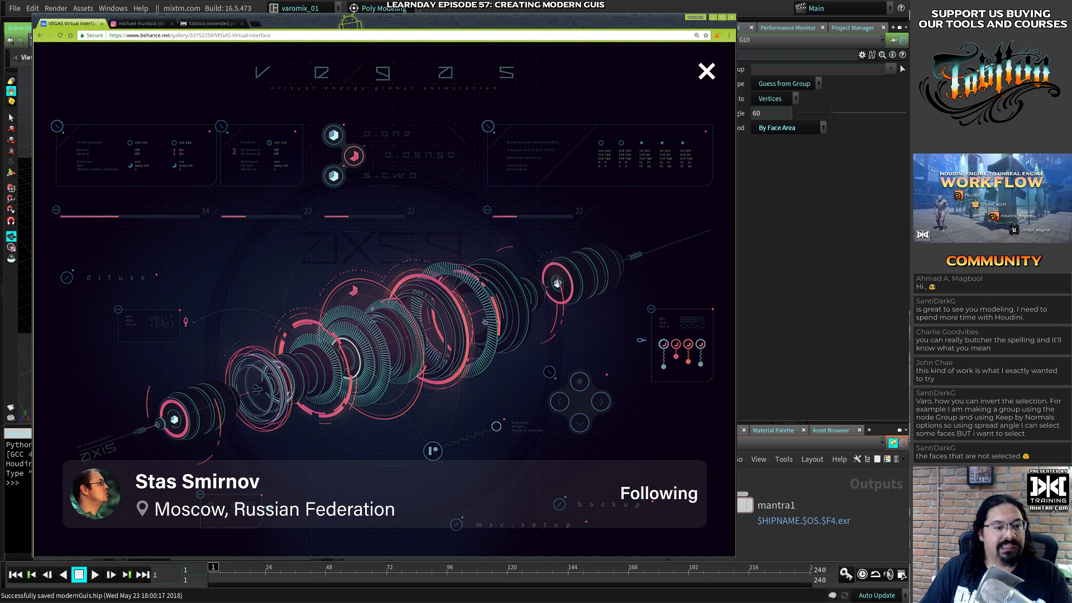
click(797, 270)
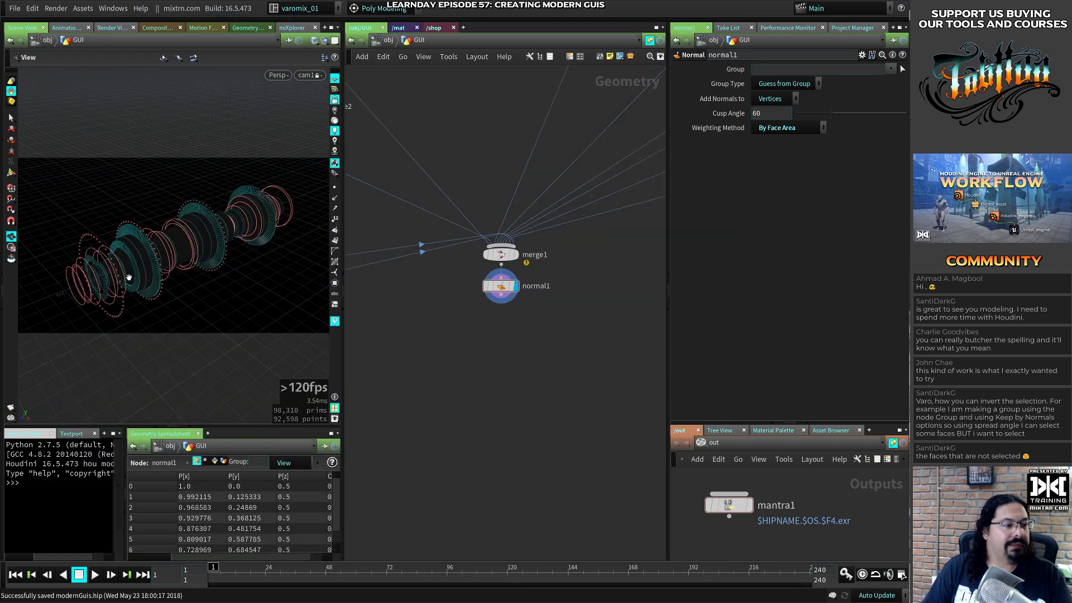
key(ctrl+s)
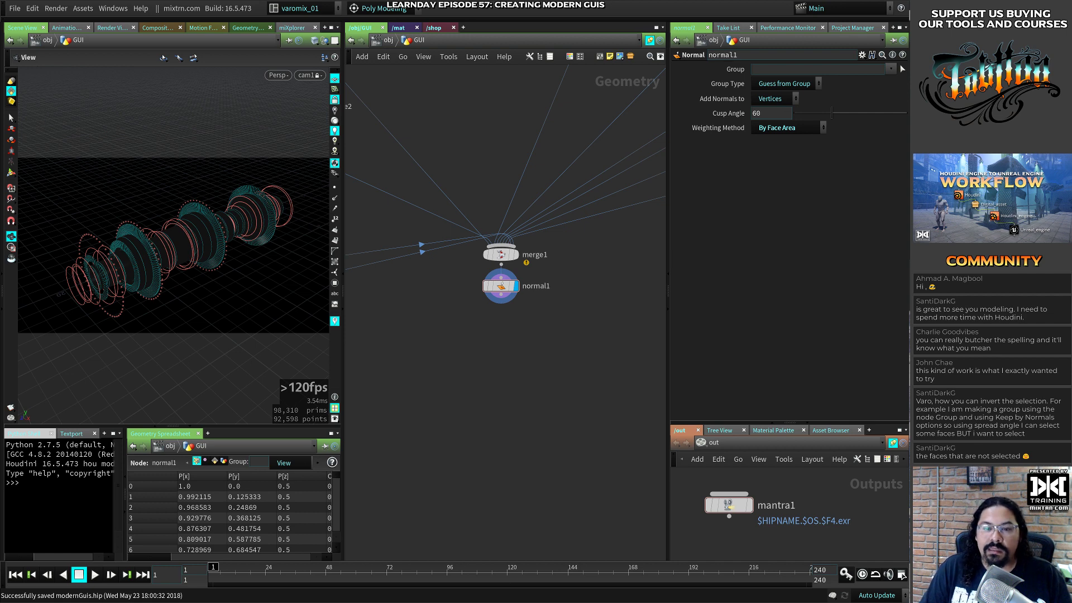
key(ctrl+s)
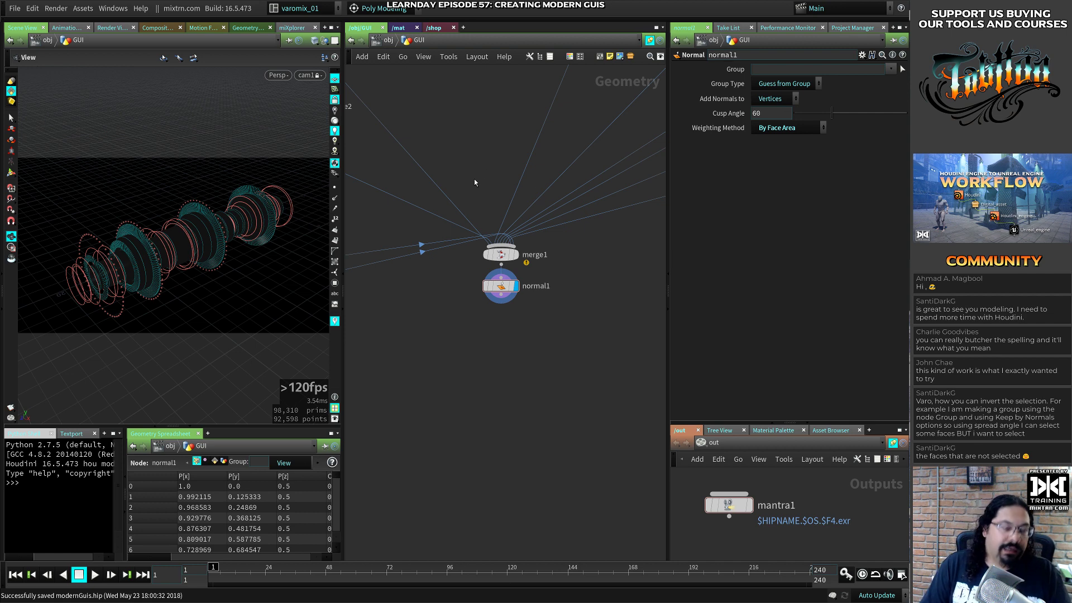
Add a sphere geometry object at the scene's object level
click(372, 43)
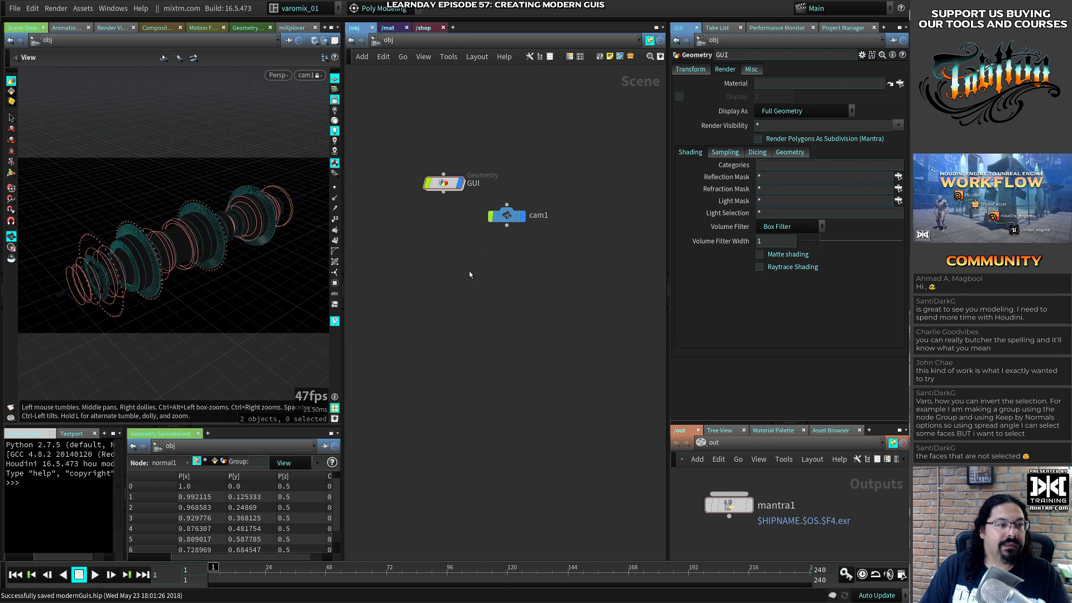
key(Tab)
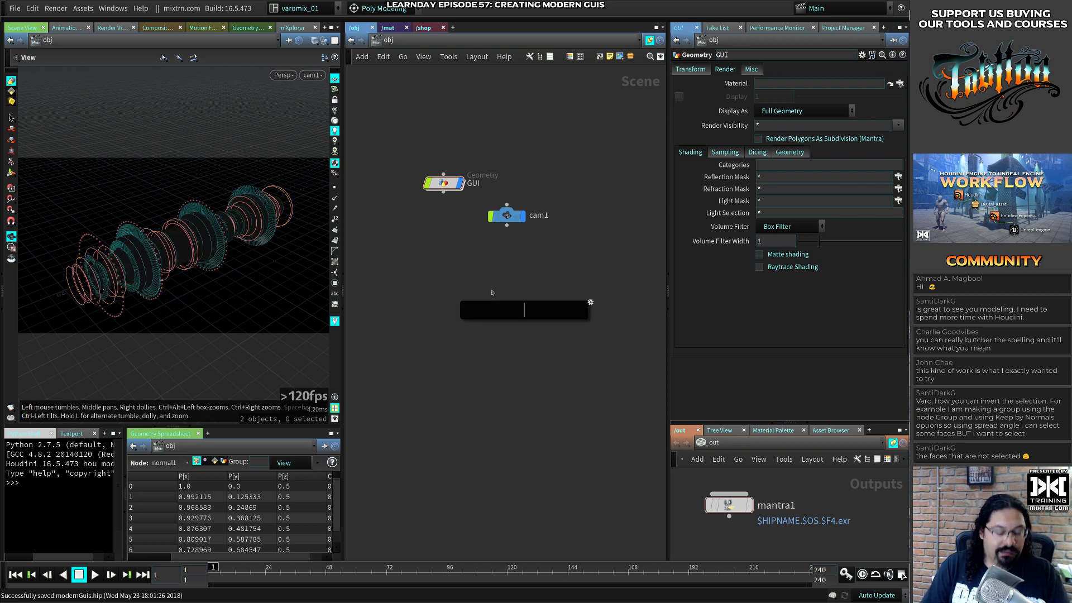
text(sphere)
key(Return)
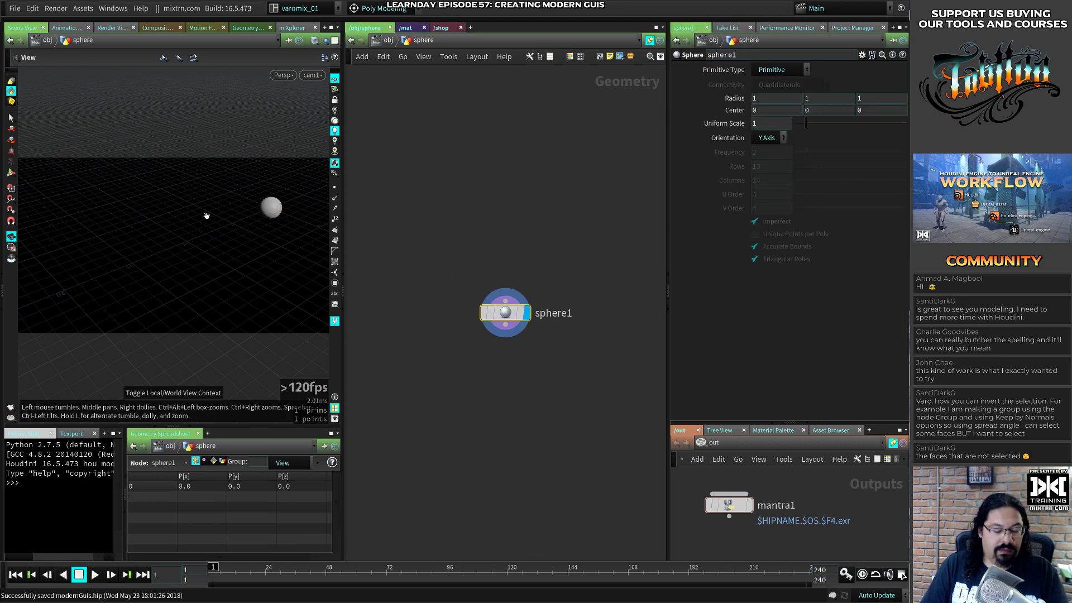
Set the sphere's Primitive Type to Polygon and its Frequency to 10, and frame it in the view
middle_drag(265, 241, 227, 264)
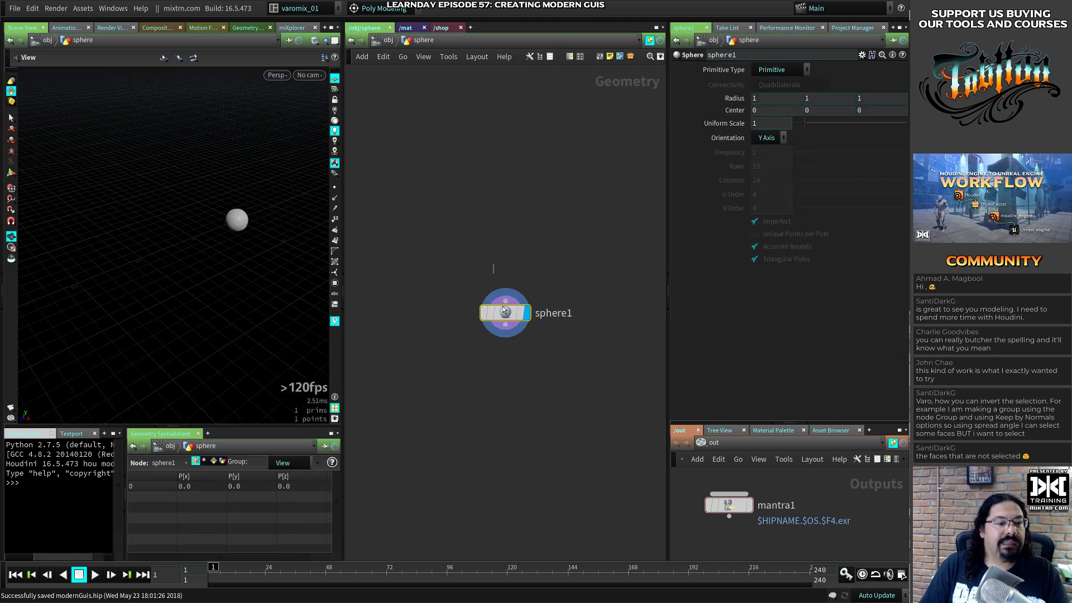
click(779, 69)
click(779, 96)
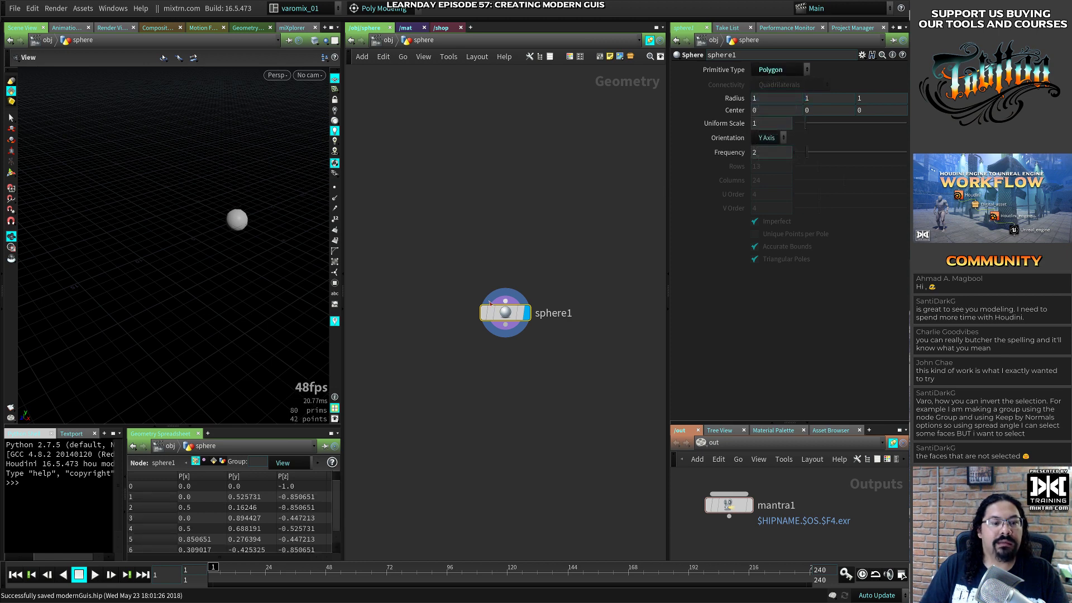
drag(814, 150, 906, 152)
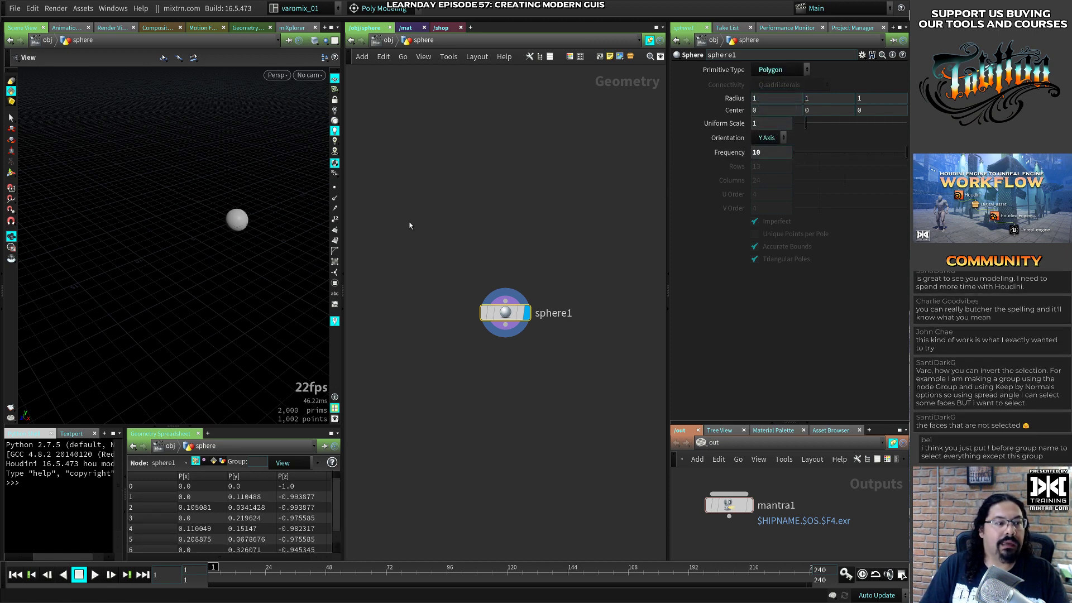
key(space+g)
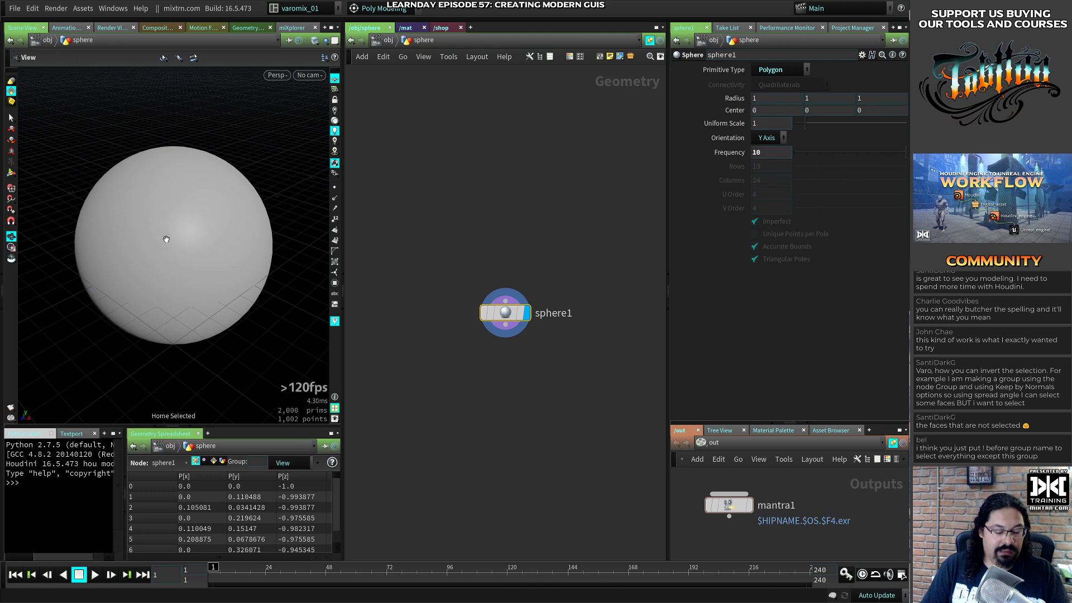
Show the sphere's wireframe over the shading and select a patch of its upper faces
key(shift+w)
key(s)
drag(271, 119, 179, 260)
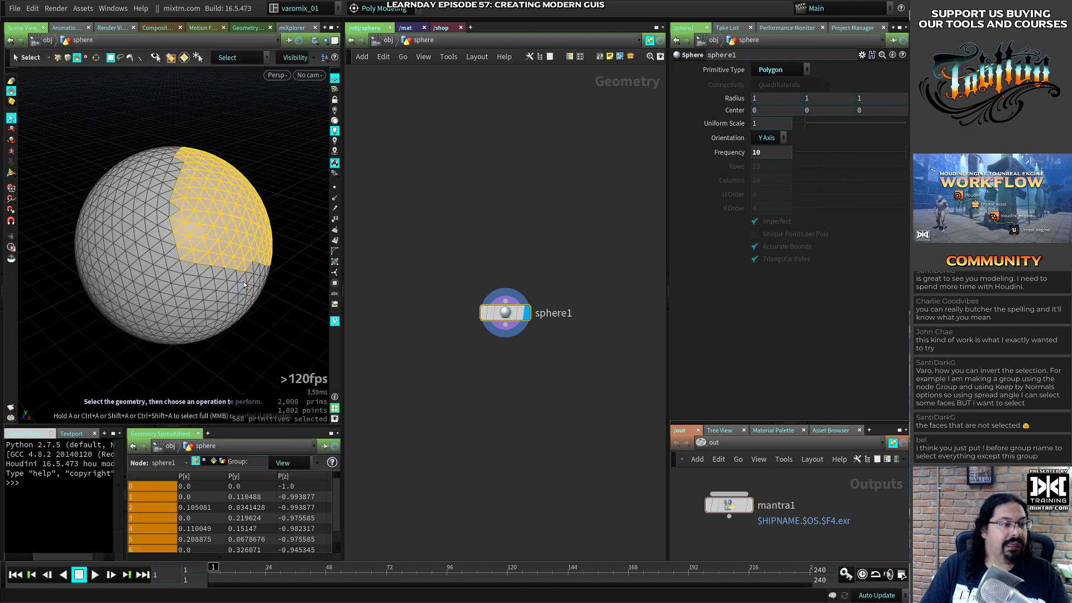
alt+drag(244, 282, 217, 262)
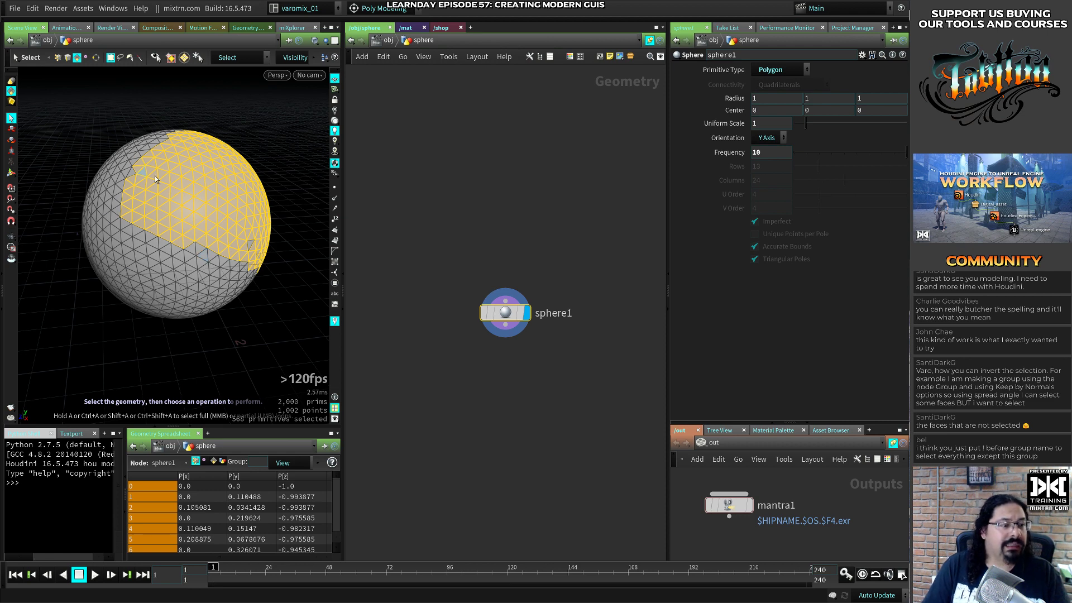
Invert the sphere's face selection, undo it, and toggle the inversion repeatedly until the faces outside the patch are selected
right_click(174, 191)
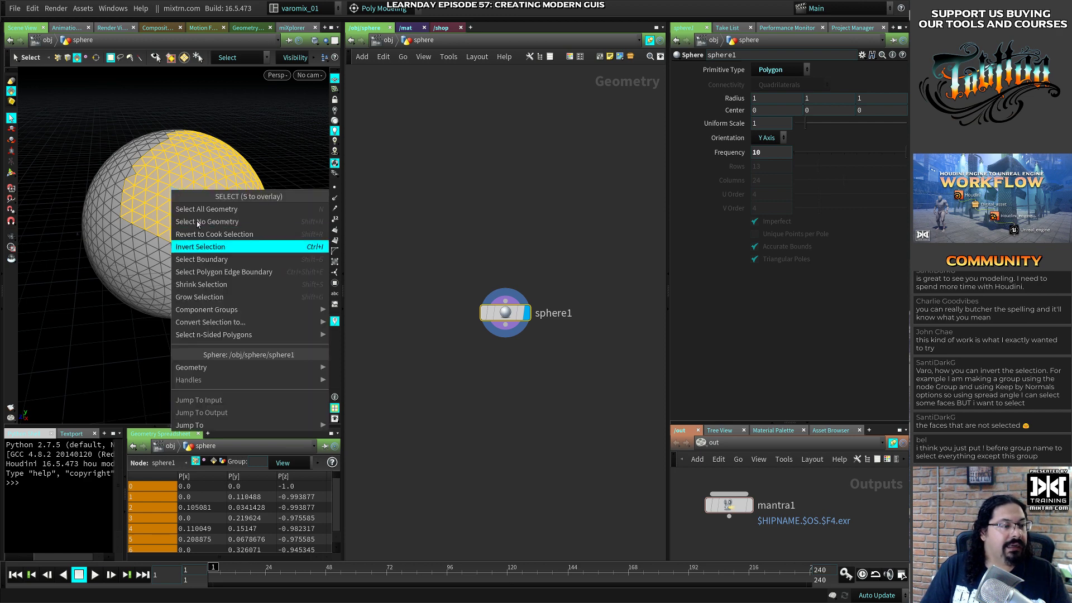
click(268, 247)
key(ctrl+z)
right_click(194, 188)
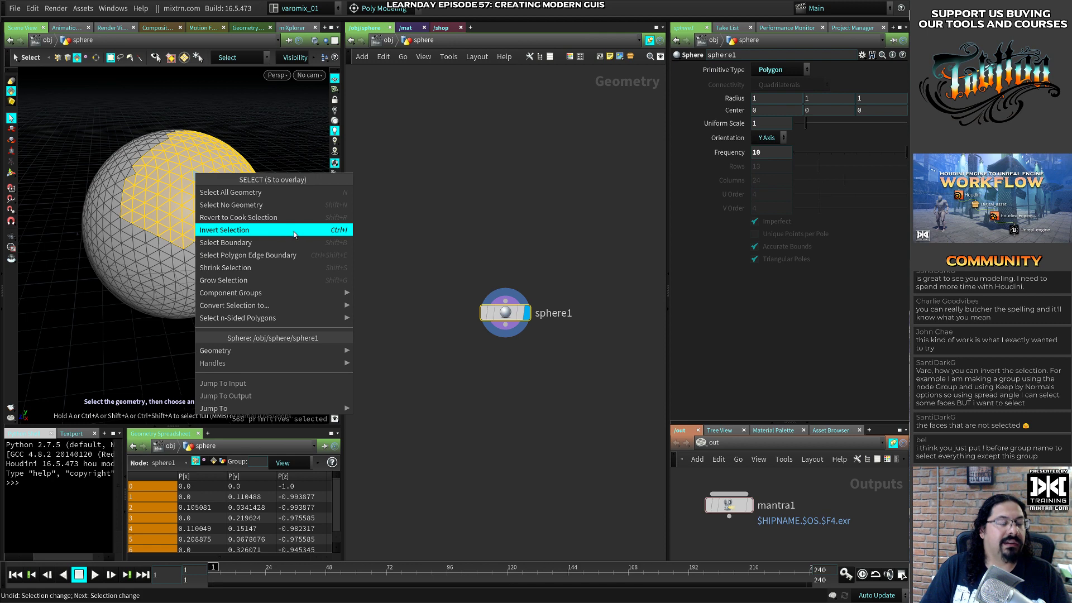
click(153, 206)
key(ctrl+i)
key(ctrl+i)
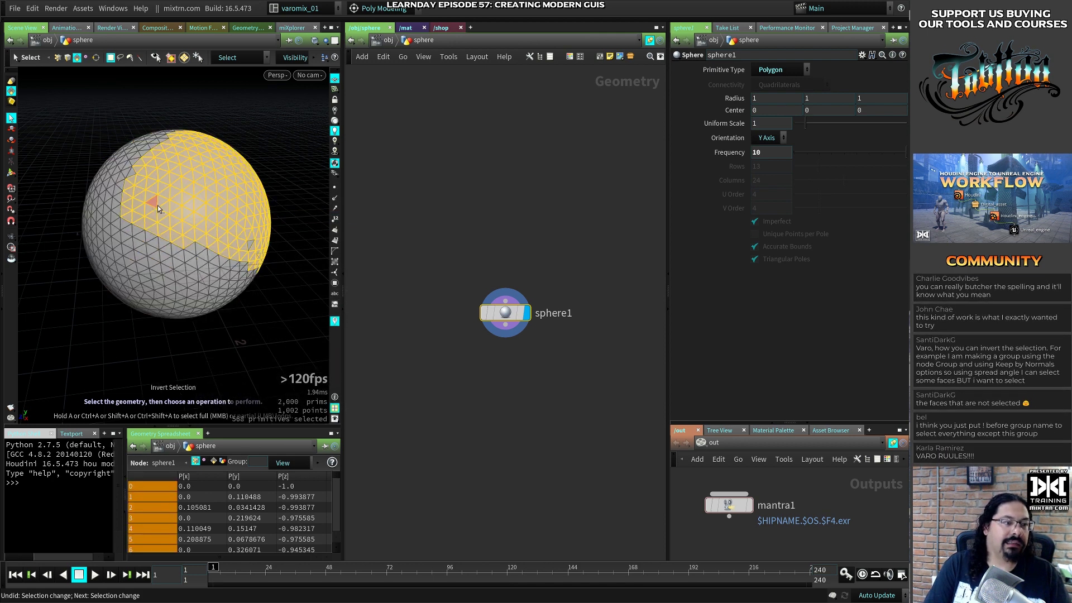
key(ctrl+i)
key(ctrl+i)
key(ctrl+i)
key(ctrl+i)
key(ctrl+i)
key(ctrl+i)
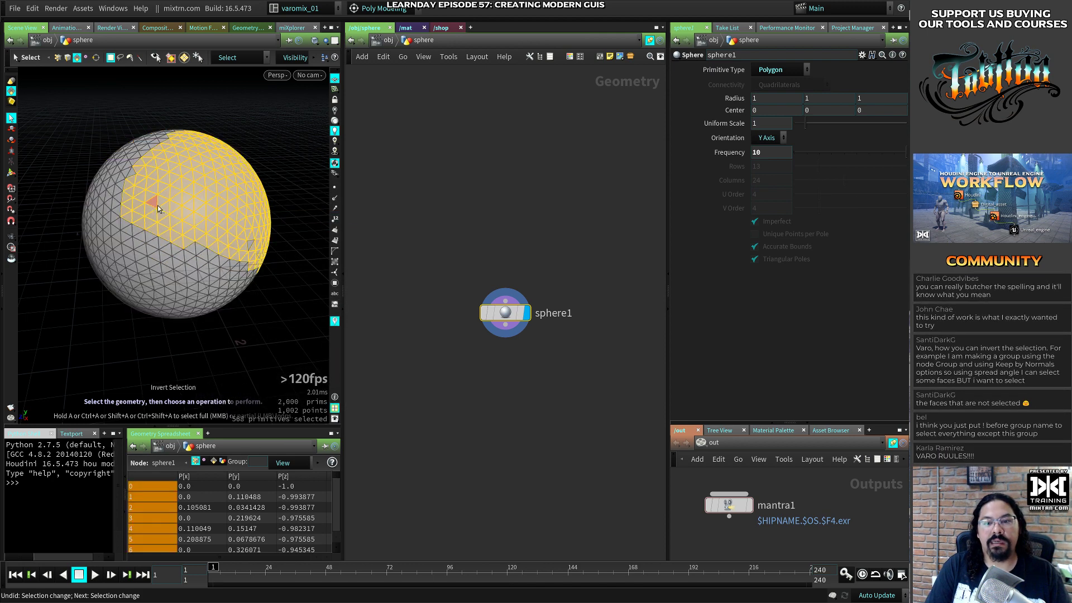
key(ctrl+i)
key(ctrl+i)
key(ctrl+i)
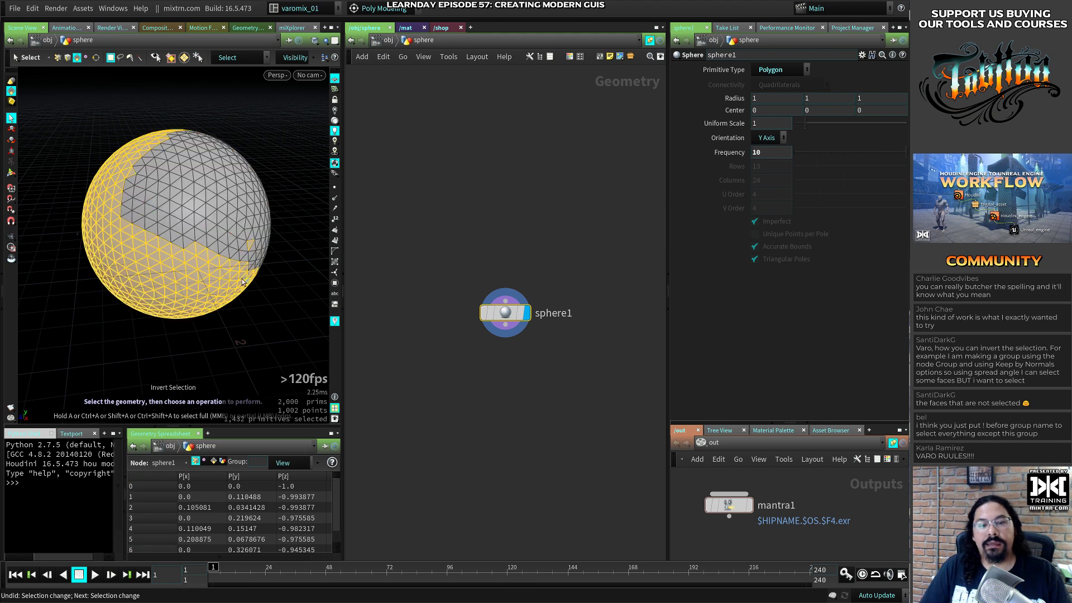
Try Select Boundary on the inverted face selection and undo it
right_click(222, 204)
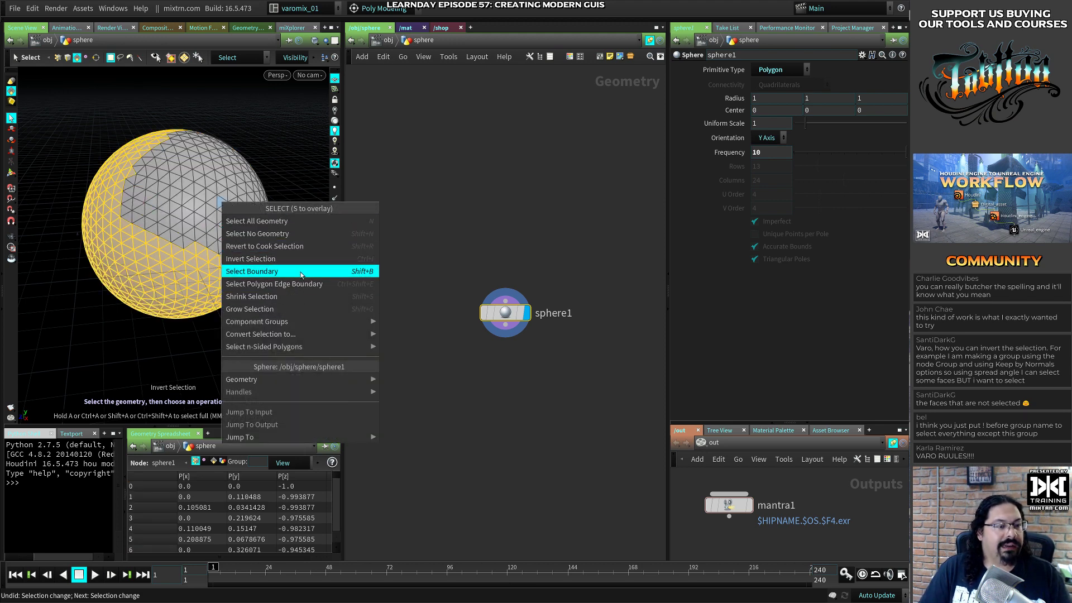
click(290, 271)
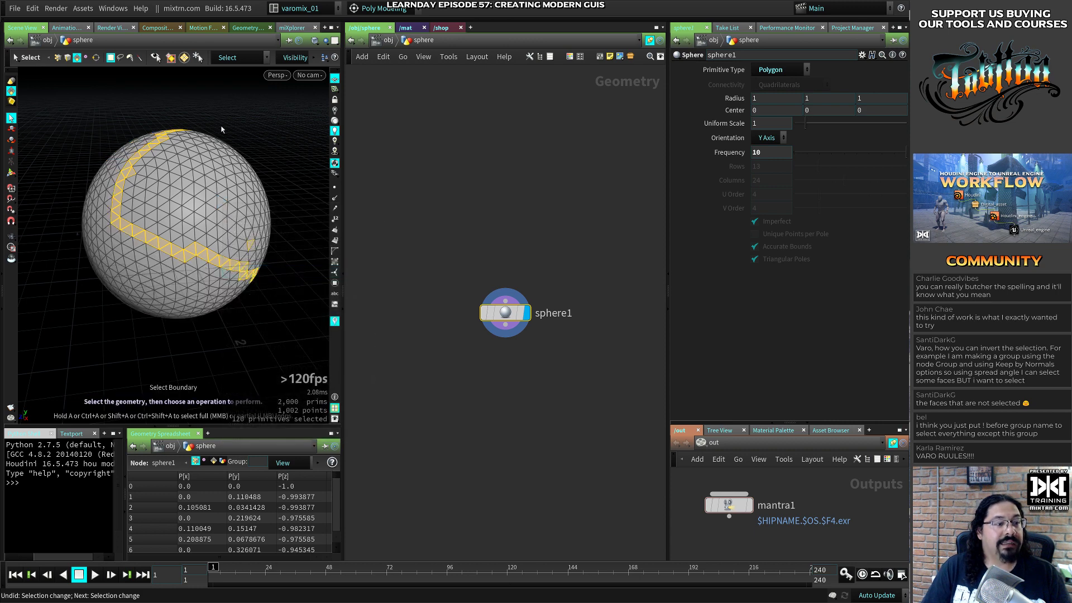
key(ctrl+z)
Try Select Polygon Edge Boundary twice on the selected faces, restore the face selection, and invert it back and forth
right_click(202, 209)
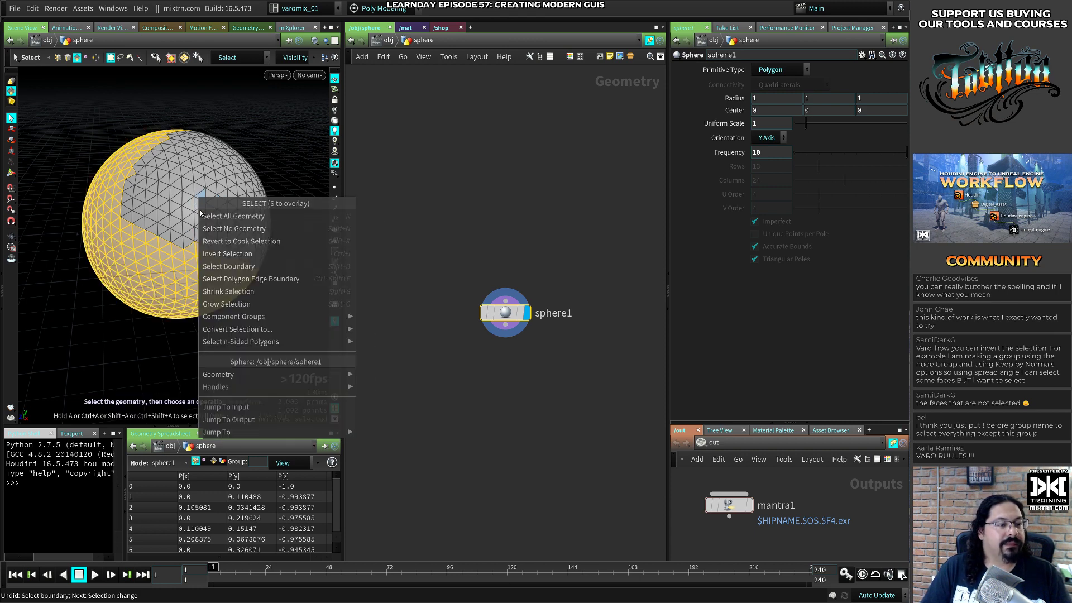
click(289, 278)
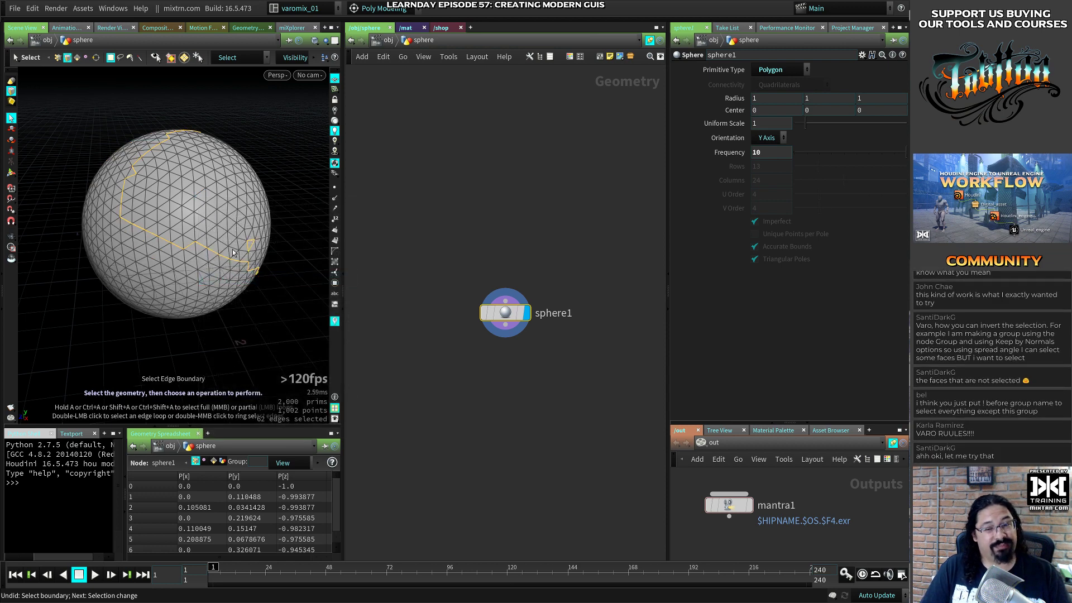
right_click(215, 209)
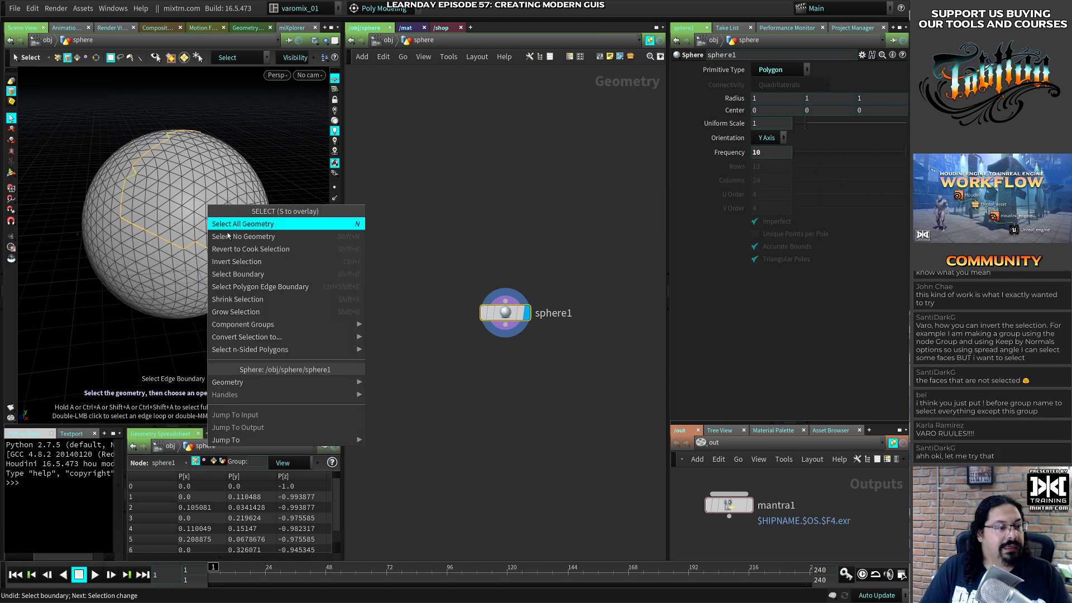
click(305, 287)
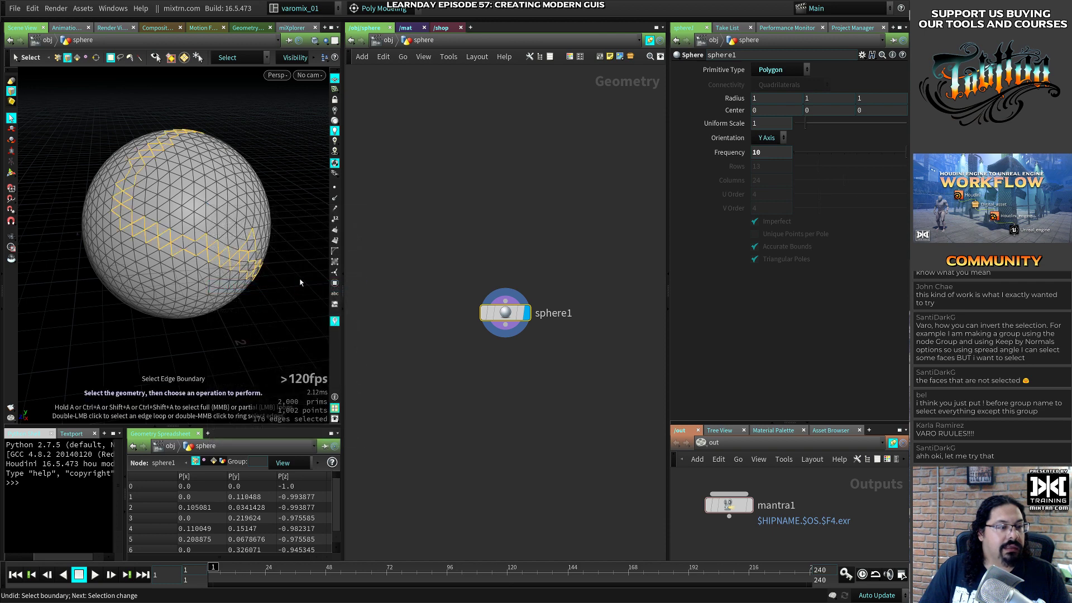
key(ctrl+z)
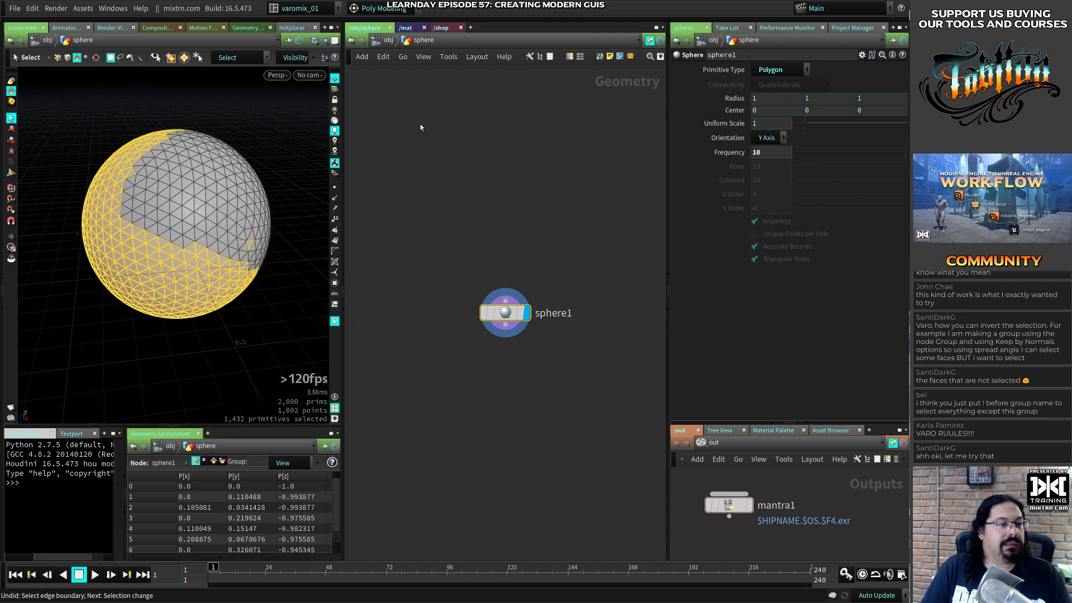
key(ctrl+i)
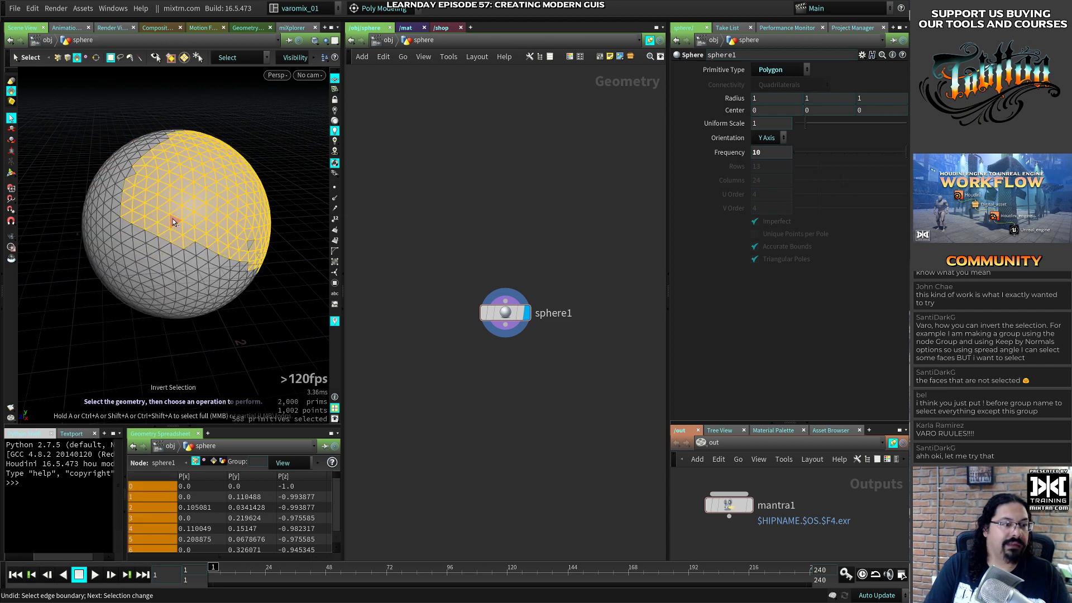
key(ctrl+i)
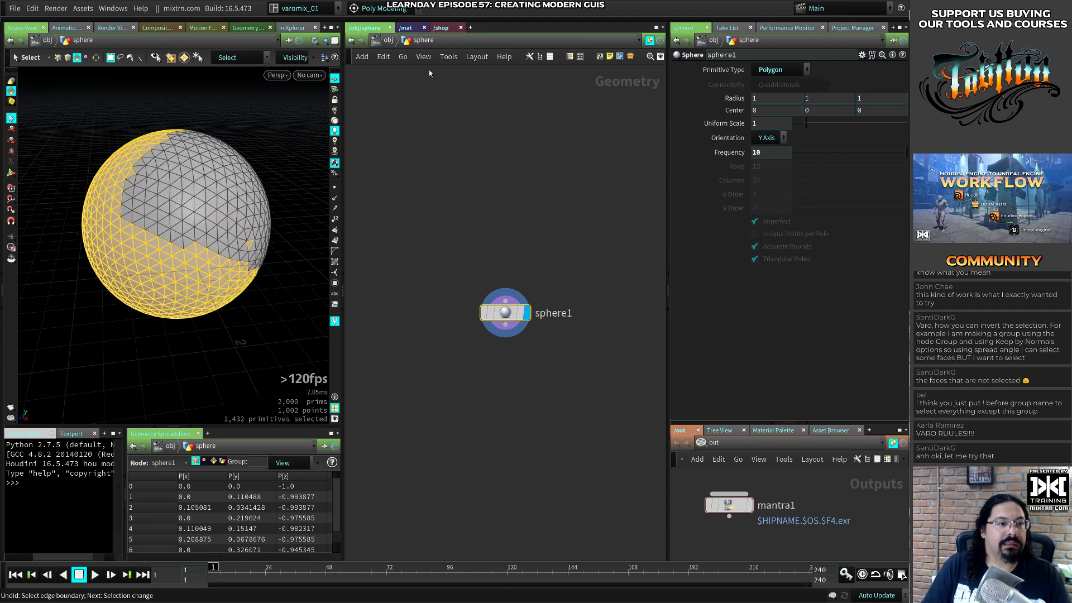
Return to the object level and delete the sphere object
click(388, 40)
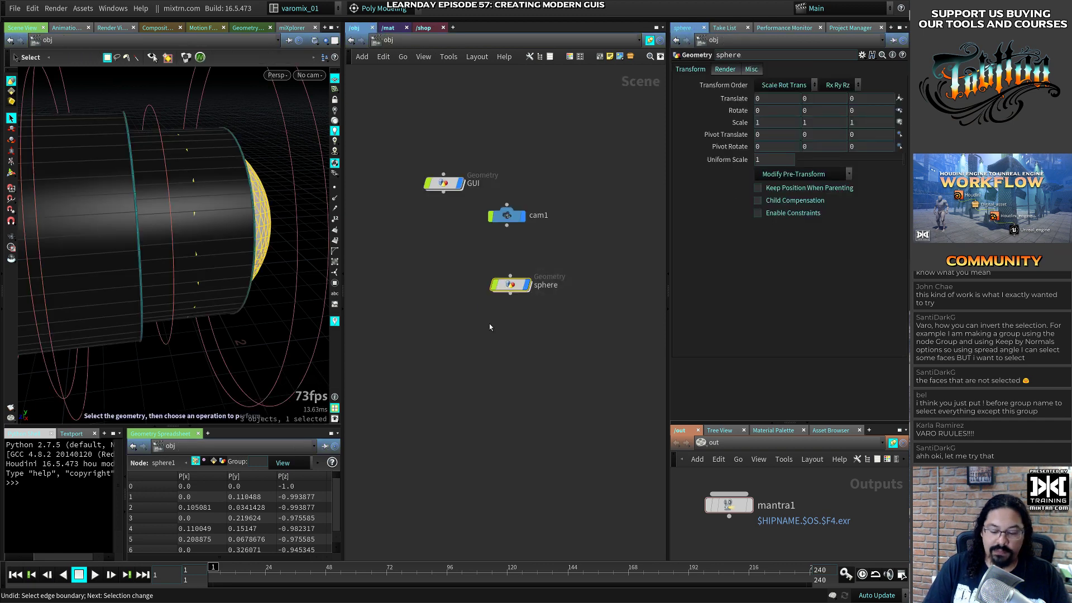
key(Delete)
Select the GUI geometry object and open the material network
drag(68, 276, 211, 287)
key(s)
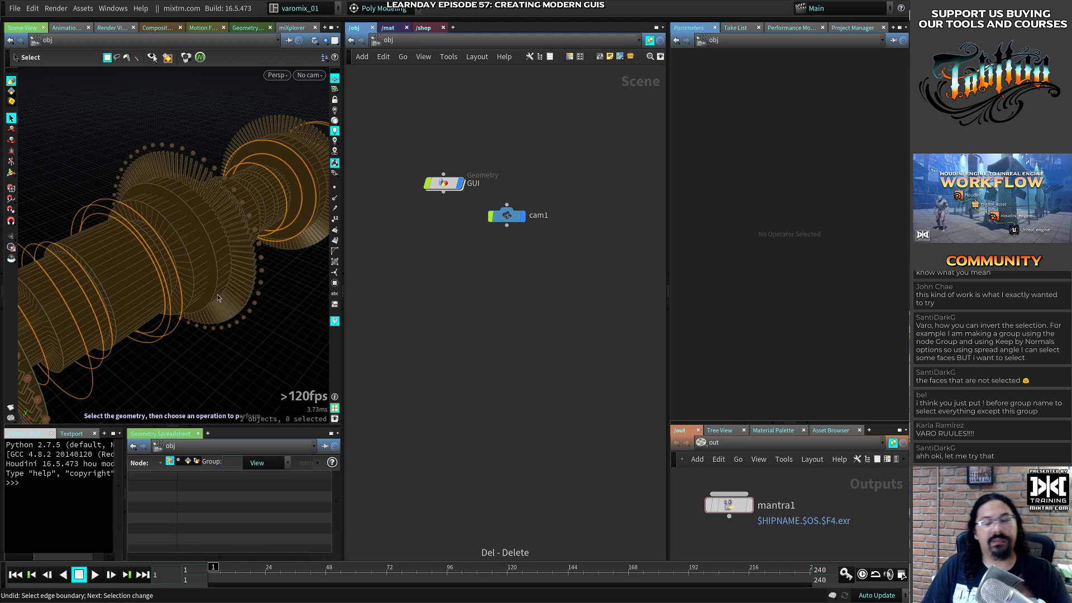
alt+drag(133, 241, 208, 234)
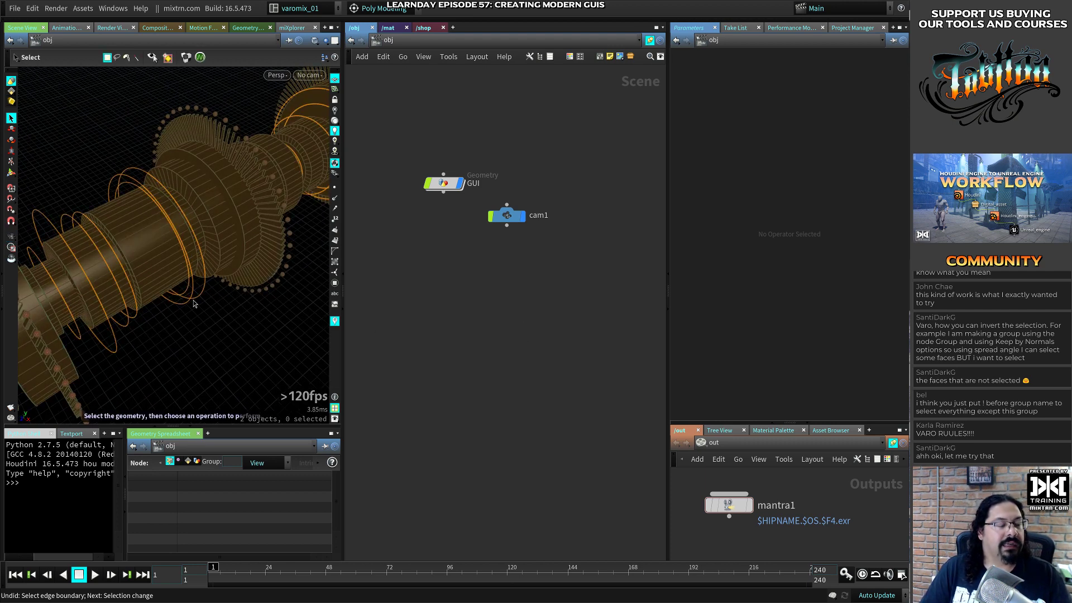
click(435, 186)
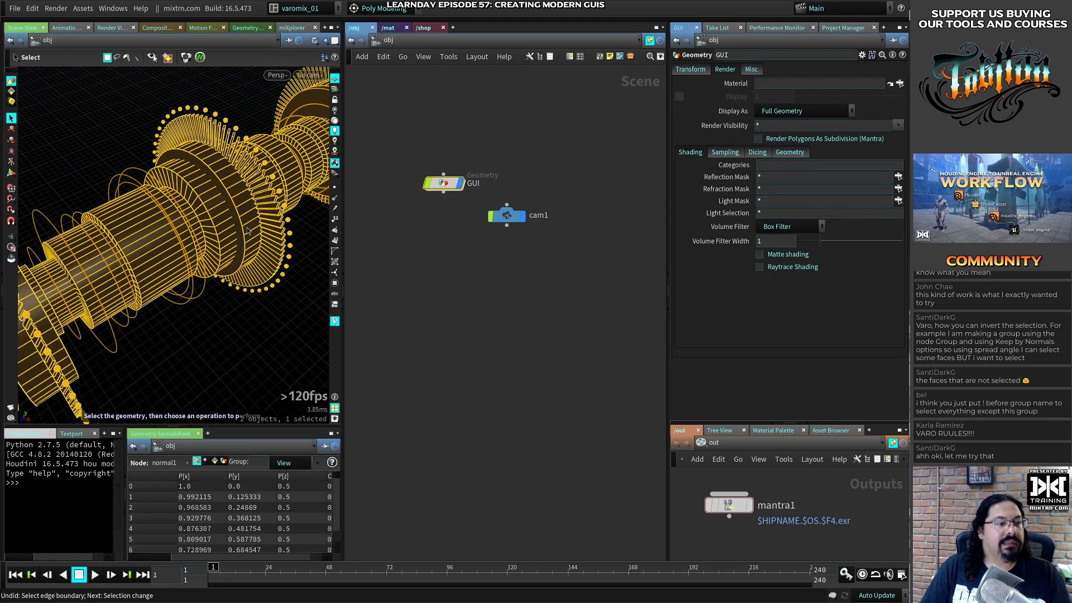
click(388, 27)
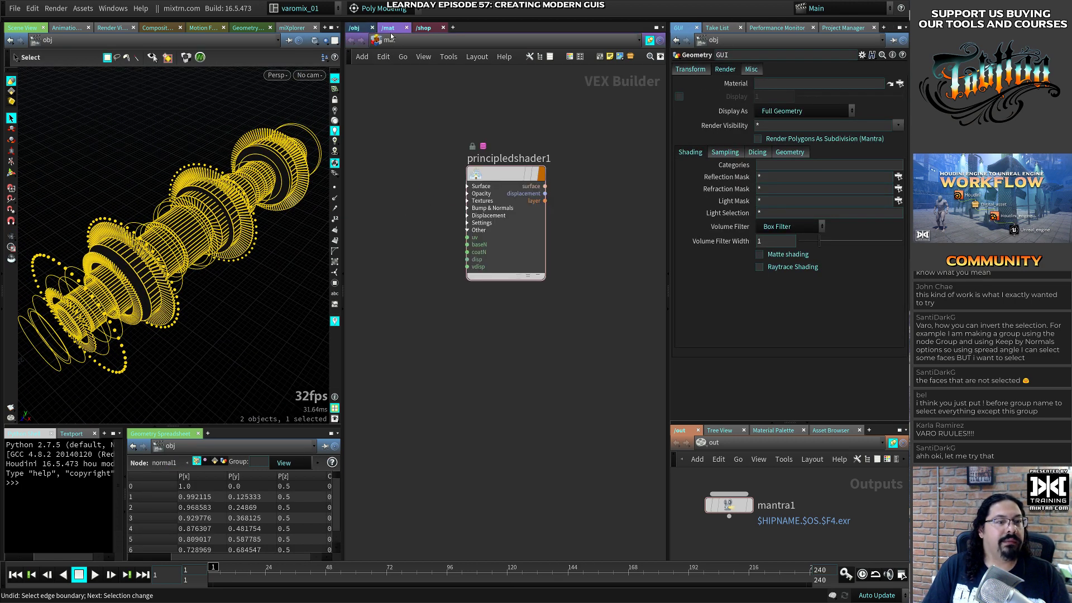
Add the Constant utility material from the Material Palette to the material network, placed below principledshader1
click(507, 164)
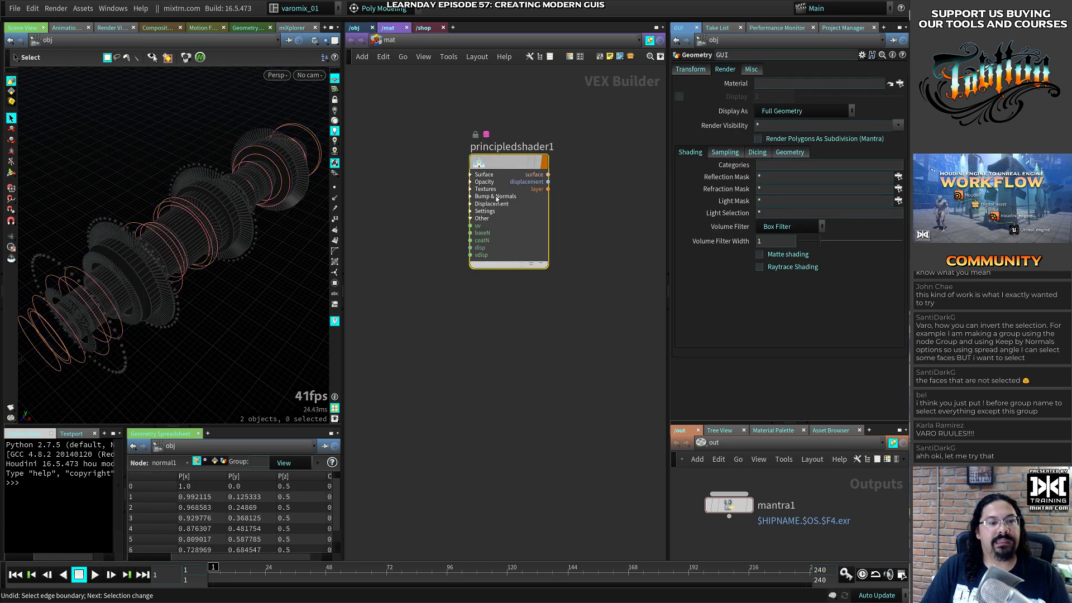
middle_drag(576, 267, 524, 230)
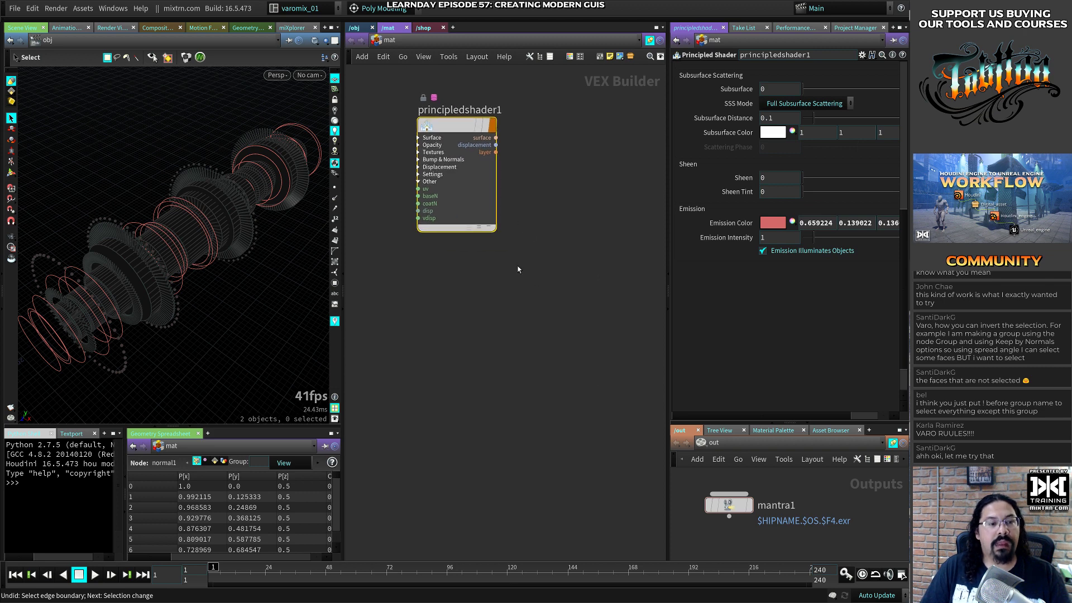
click(494, 272)
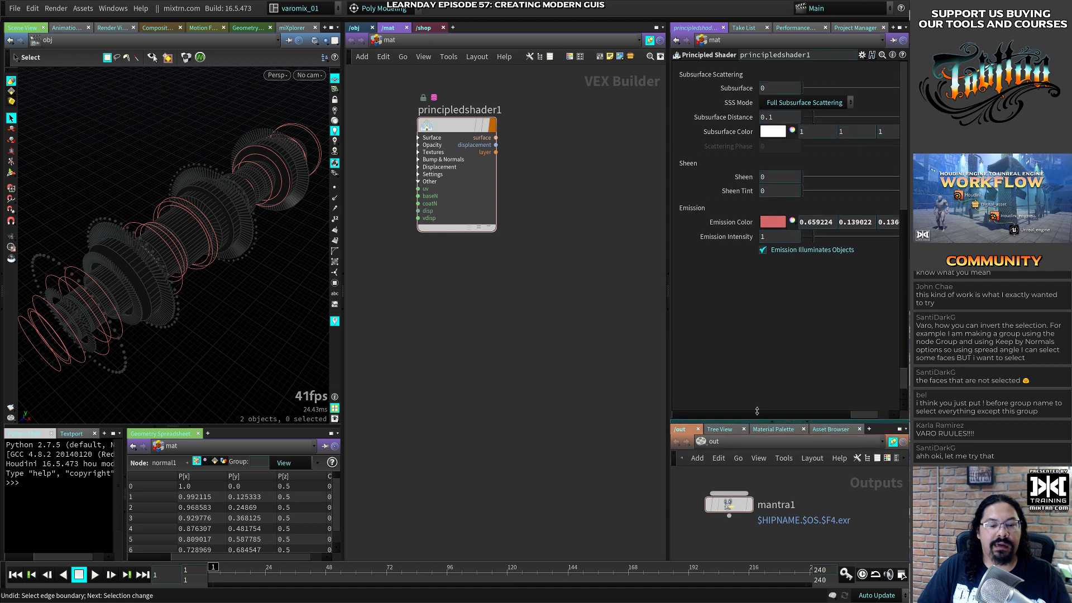
drag(756, 428, 770, 200)
click(772, 198)
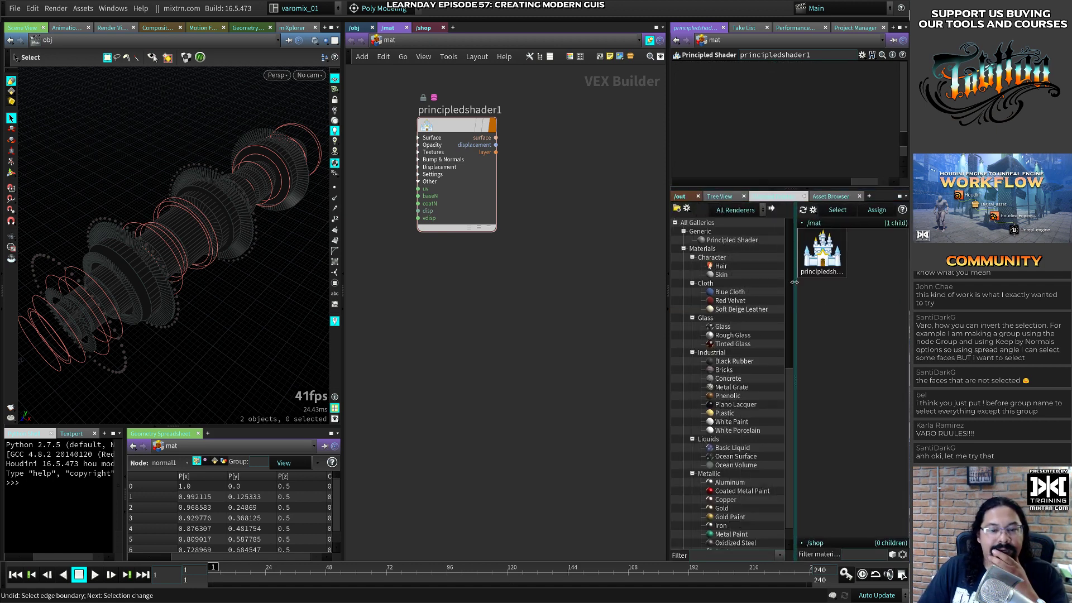
scroll(788, 323, down, 3)
drag(789, 323, 785, 444)
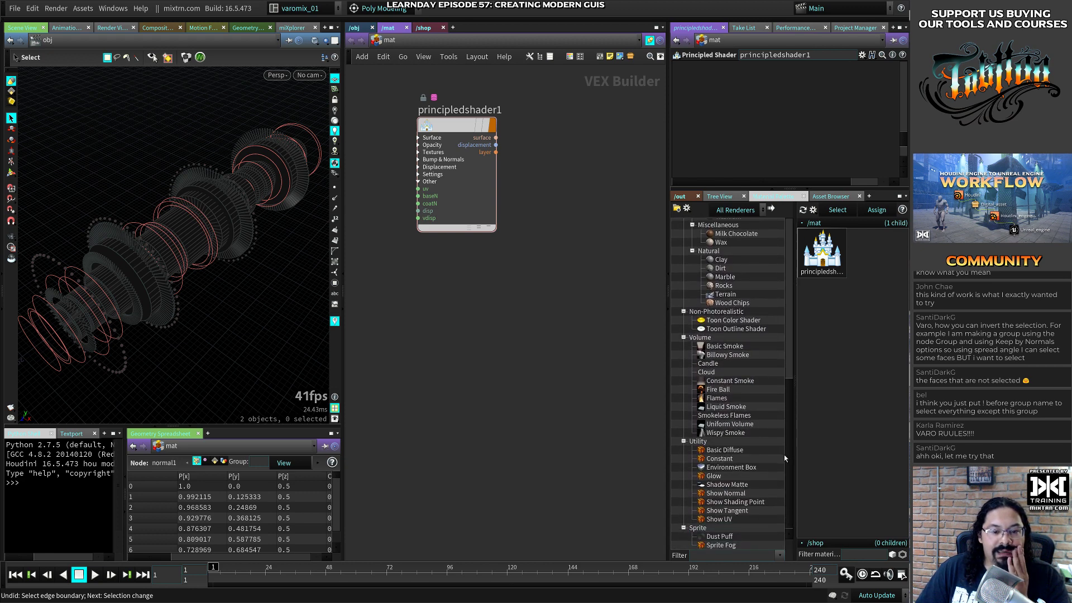
click(722, 460)
drag(718, 459, 544, 274)
click(544, 277)
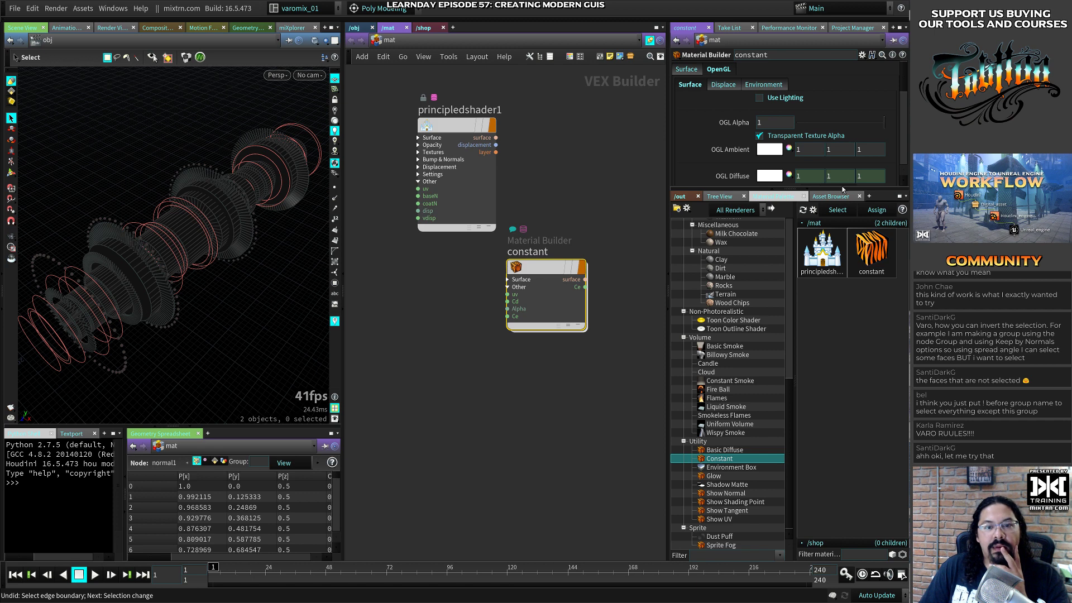
drag(842, 188, 837, 455)
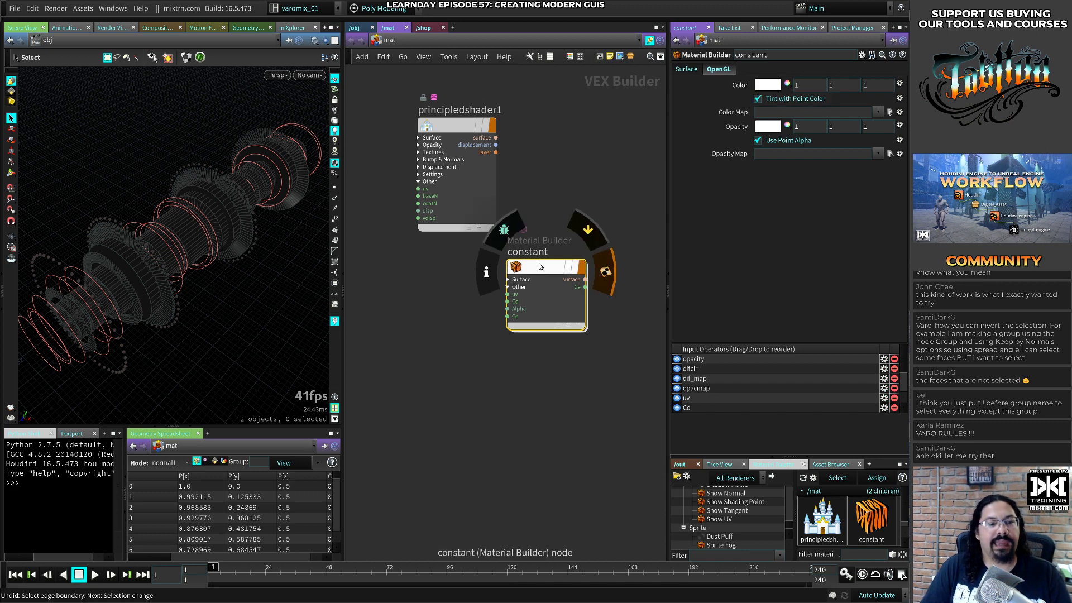
drag(538, 263, 522, 302)
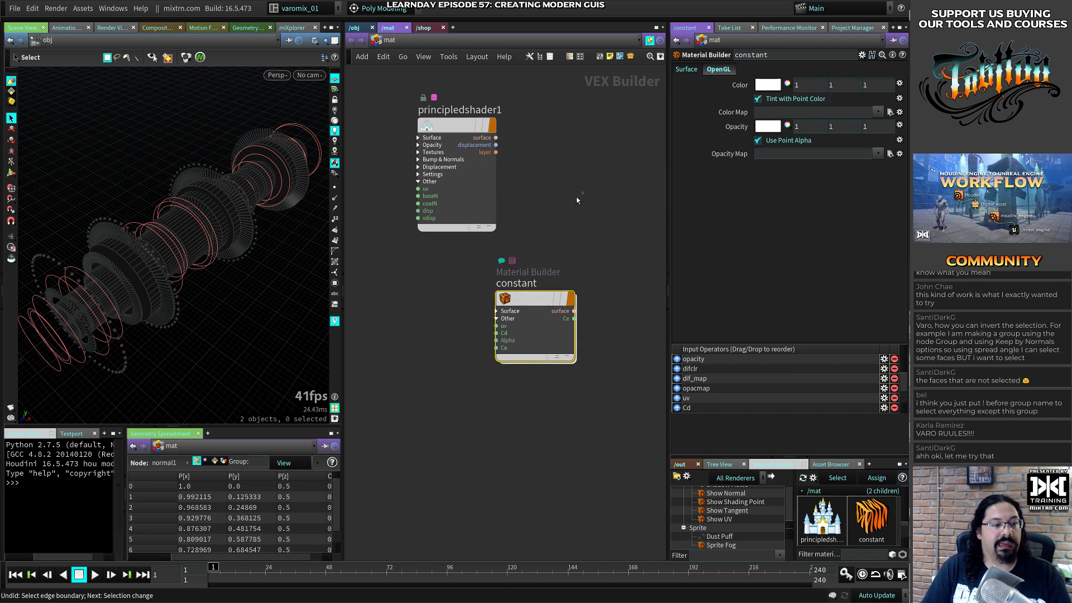
Look through cam1 in the scene view, then render /out/mantra1 in the Render View and stop the render
click(309, 75)
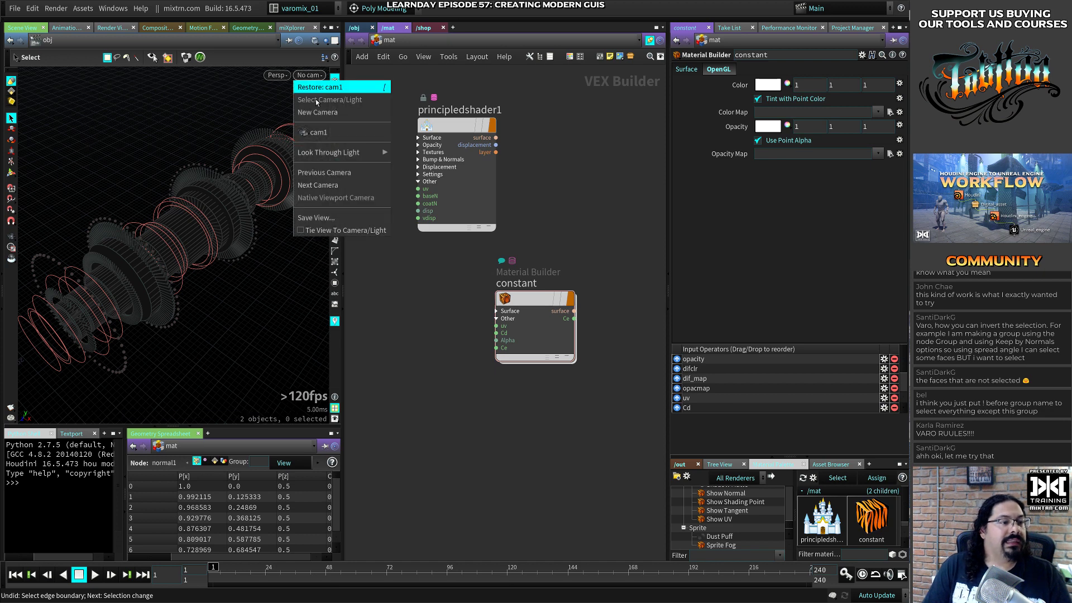
click(318, 133)
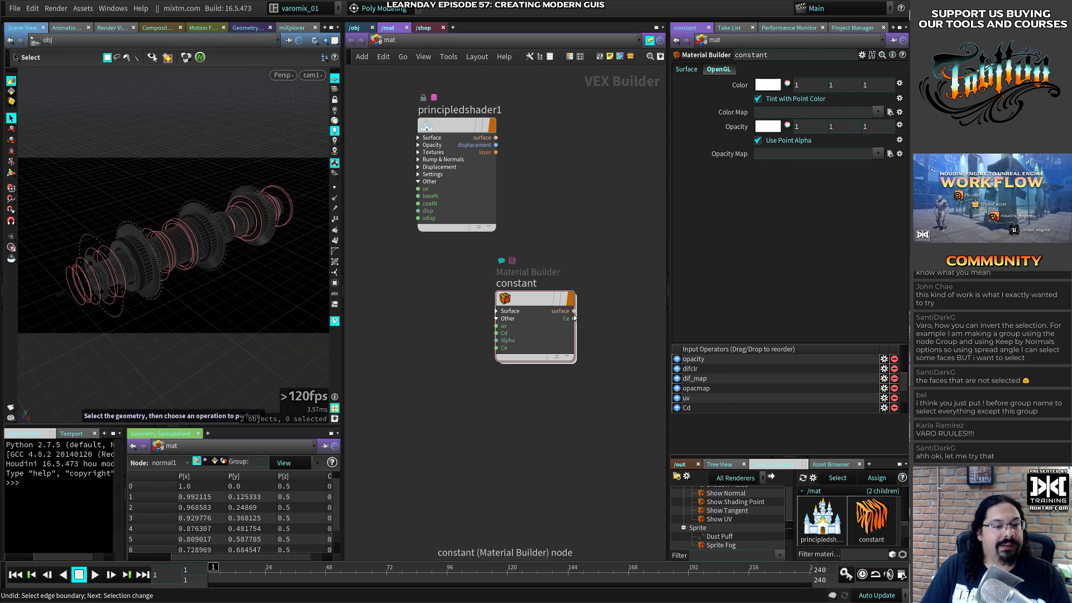
click(112, 27)
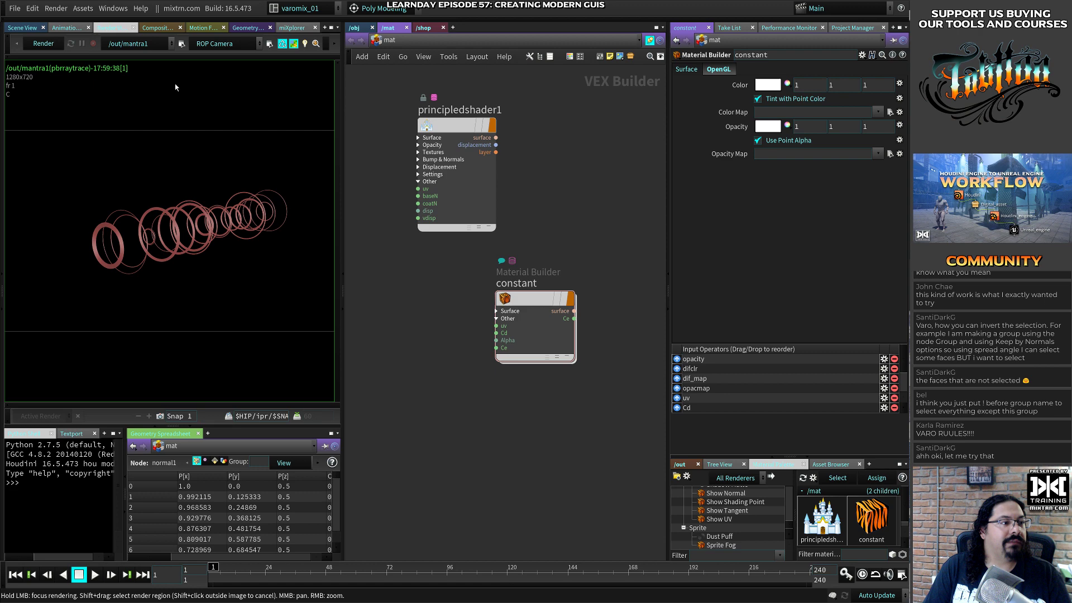
click(41, 43)
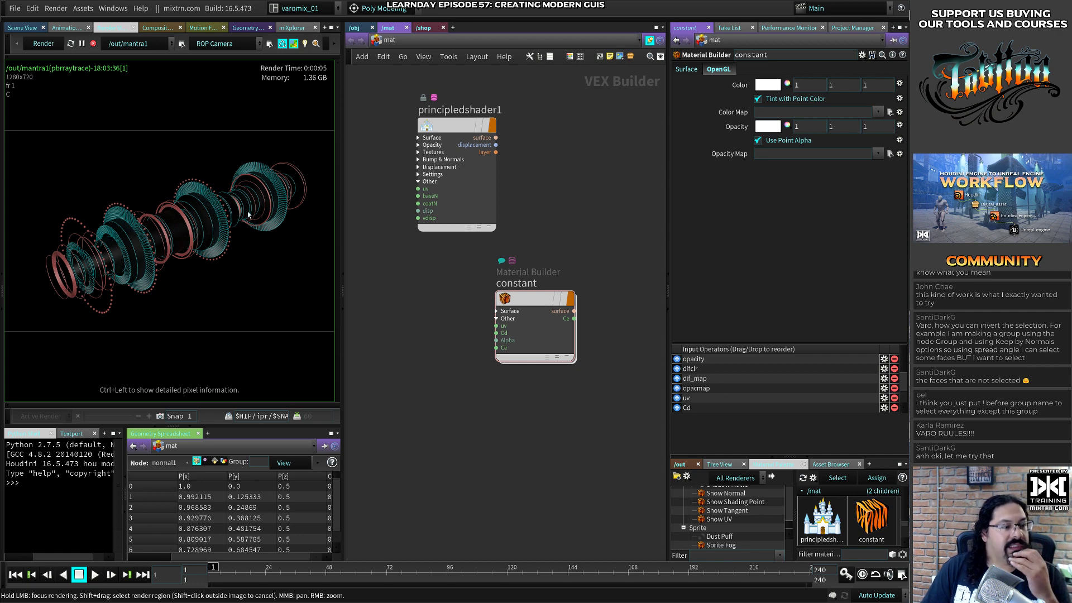
click(92, 44)
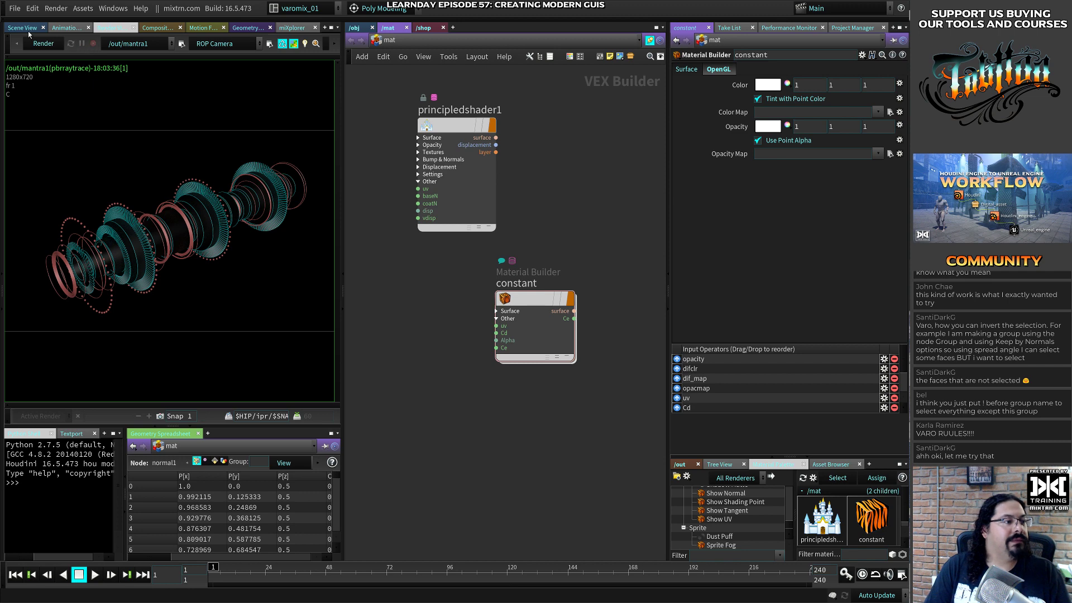
Return to the object level, tumble the scene out of the camera view, and add a distant light
click(23, 28)
click(349, 29)
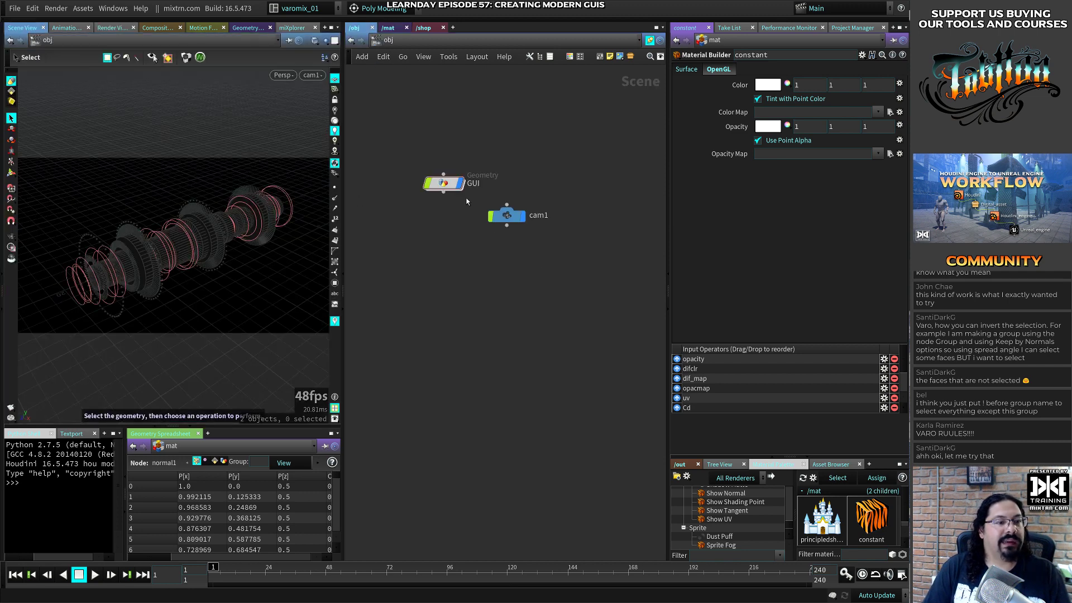
key(Escape)
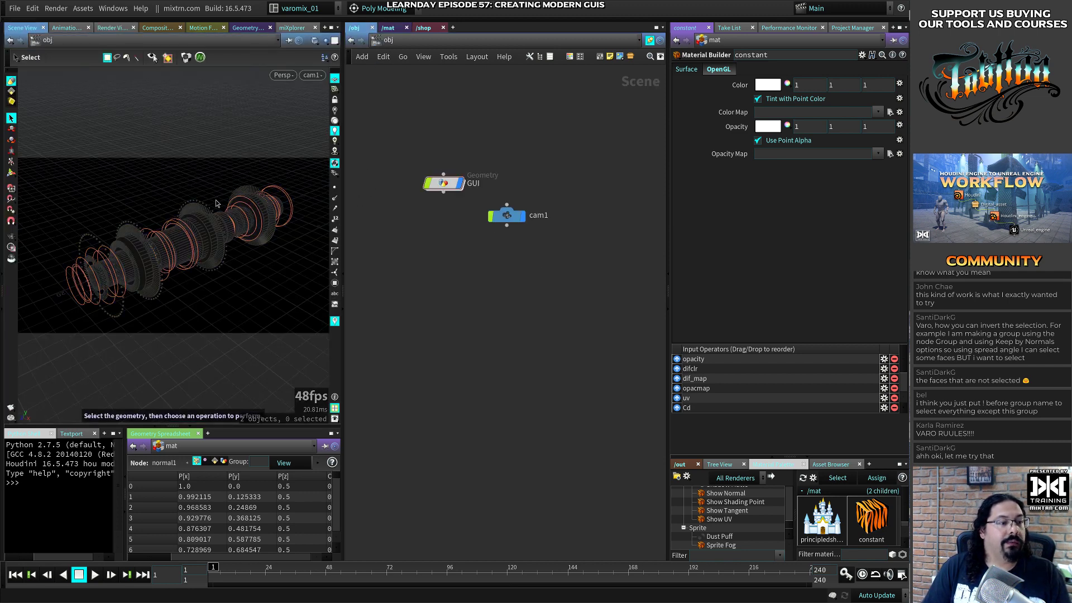
drag(216, 199, 234, 239)
key(s)
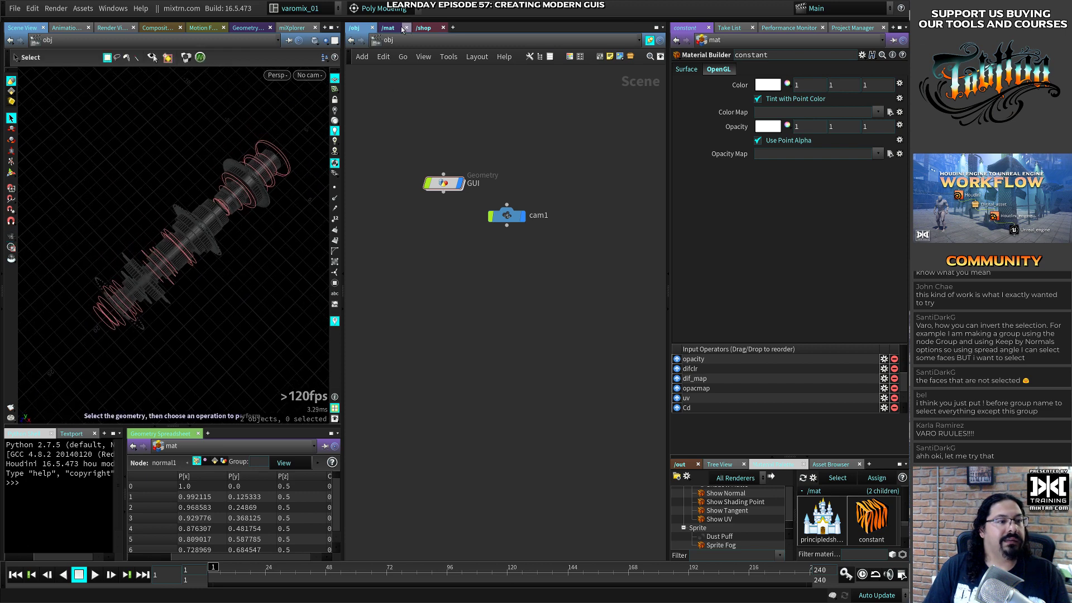
click(326, 19)
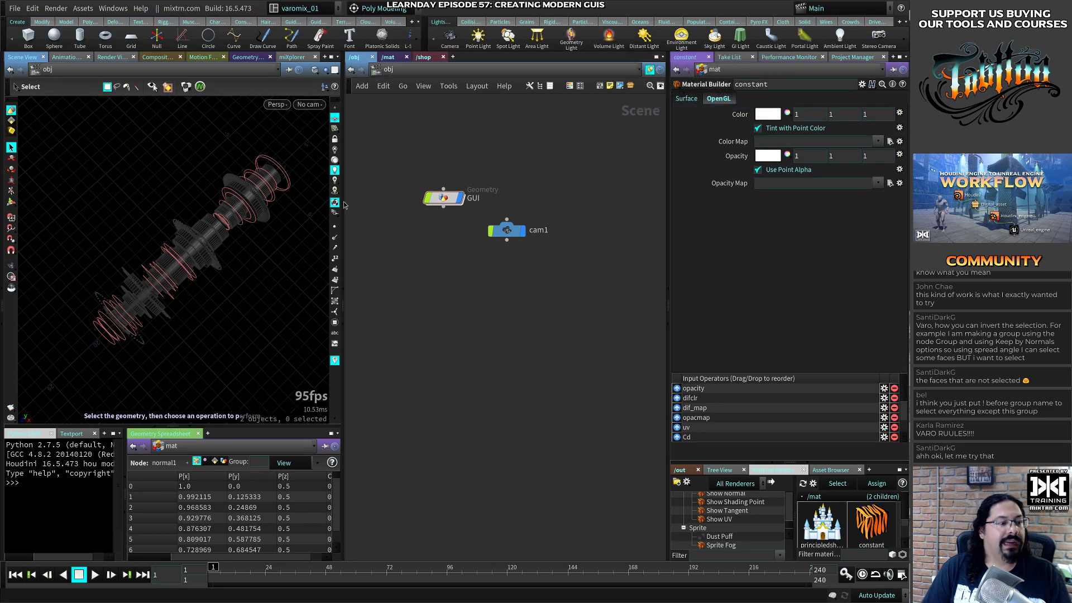
click(644, 37)
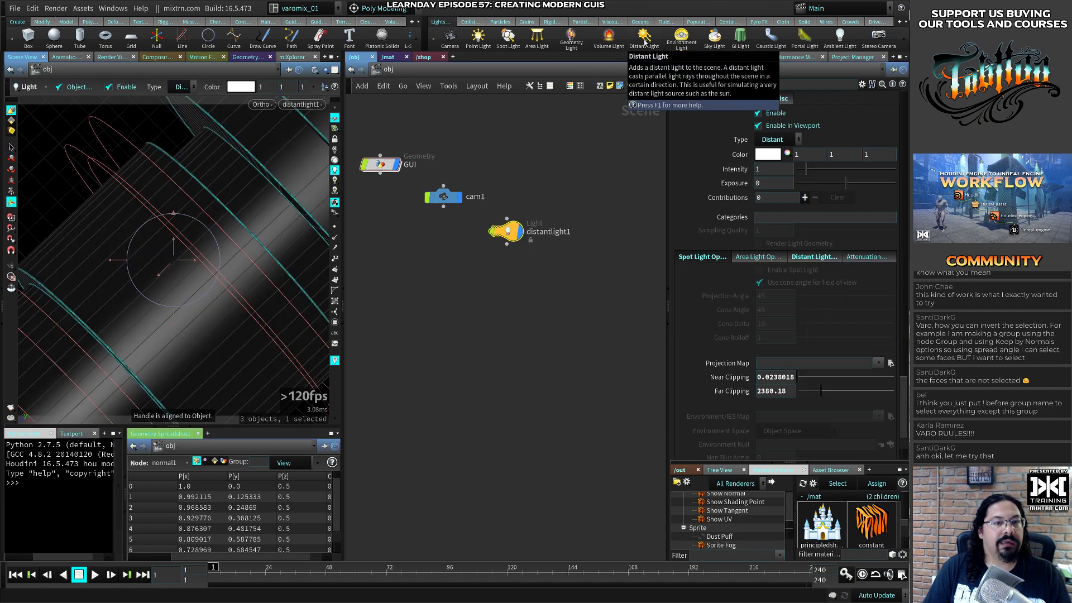
Switch the scene view back to cam1 and render the model with the distant light
click(301, 104)
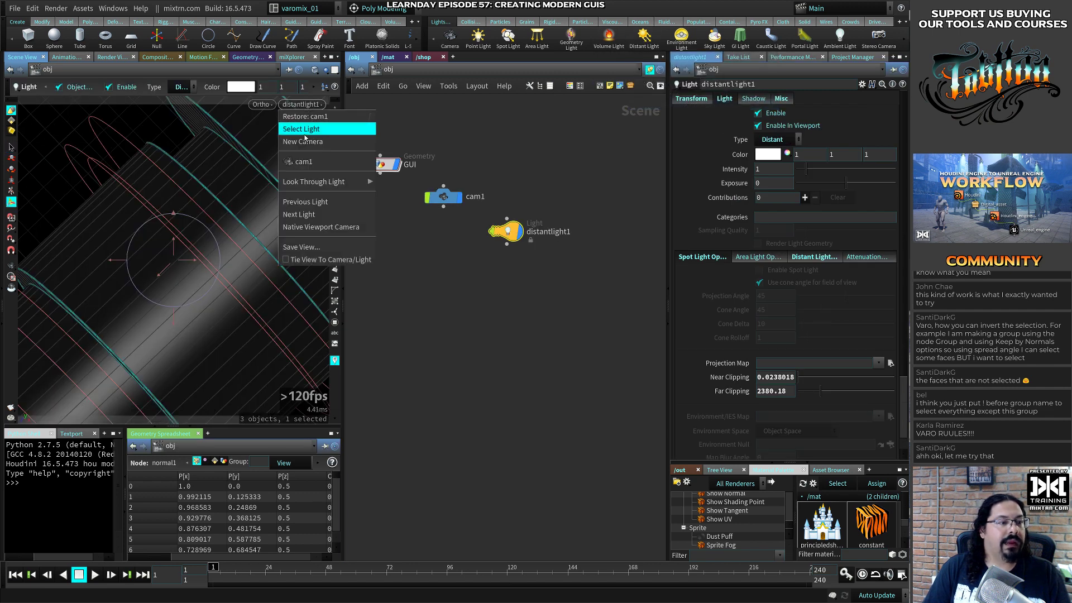
click(304, 164)
click(109, 57)
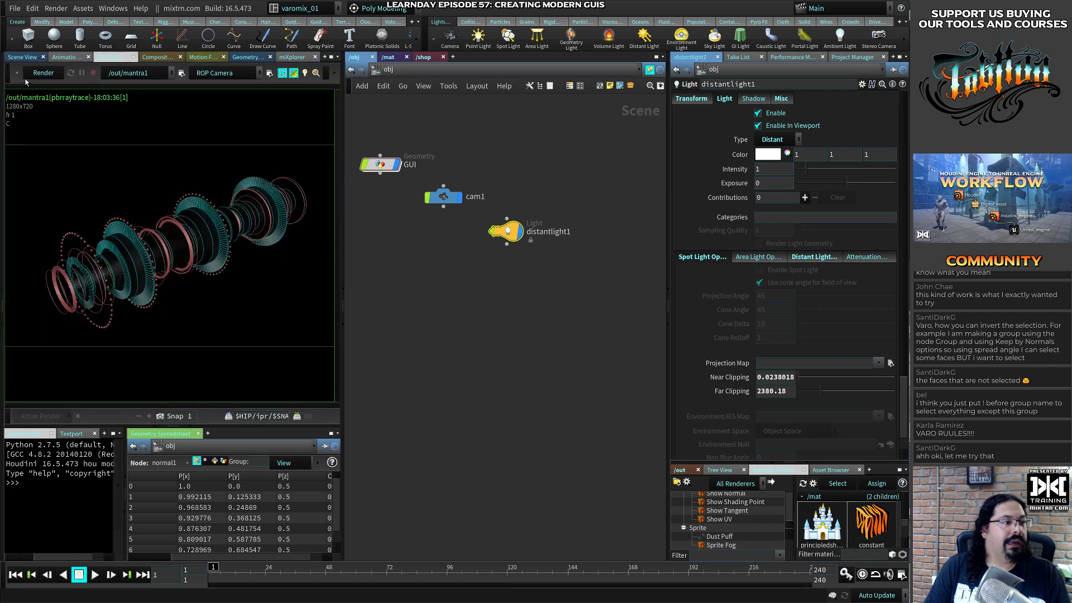
click(7, 43)
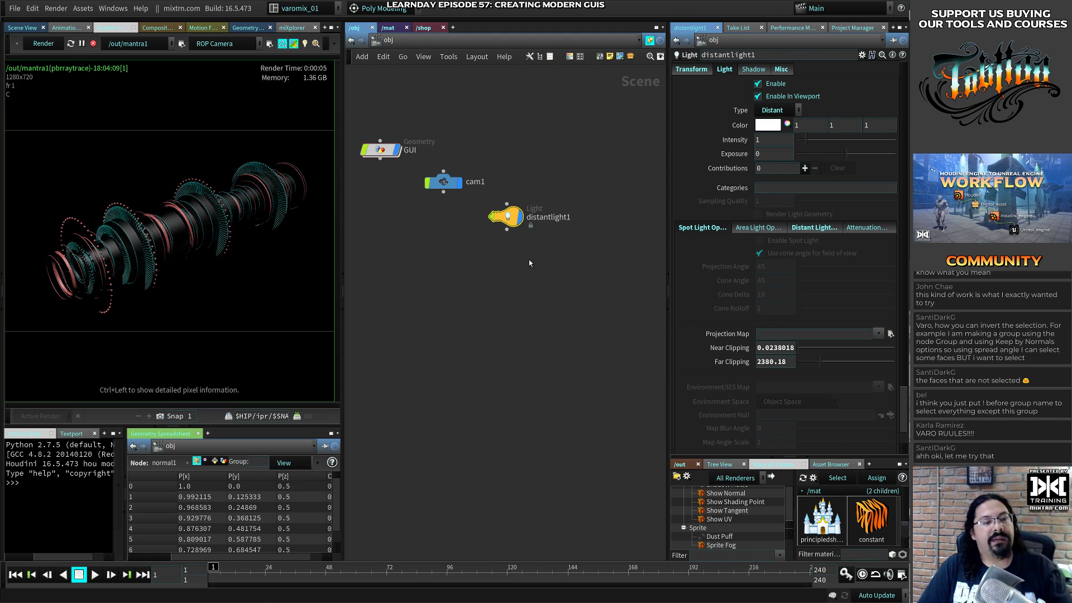
Set the distant light's Shadow Intensity to 0, compare with the VEGAS reference image, and take a render snapshot
click(753, 69)
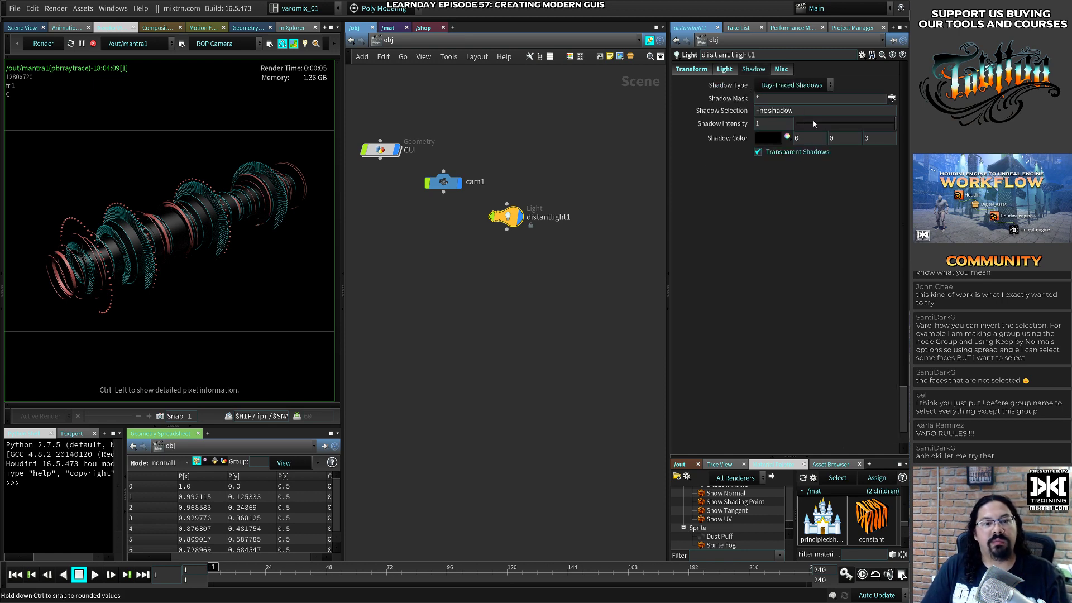
drag(819, 126, 789, 125)
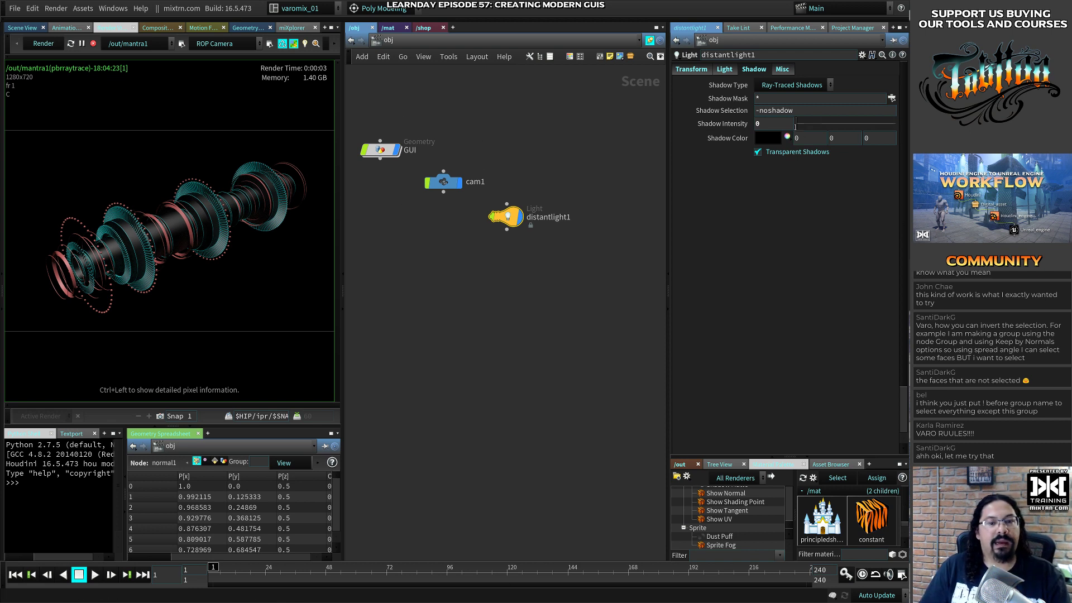
key(alt+Tab)
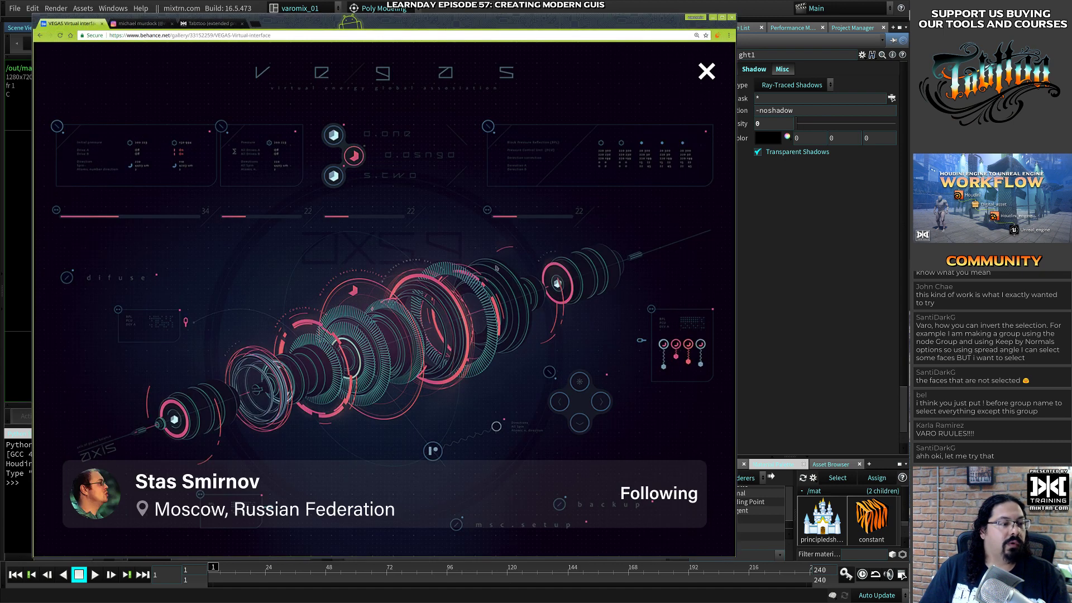
key(alt+Tab)
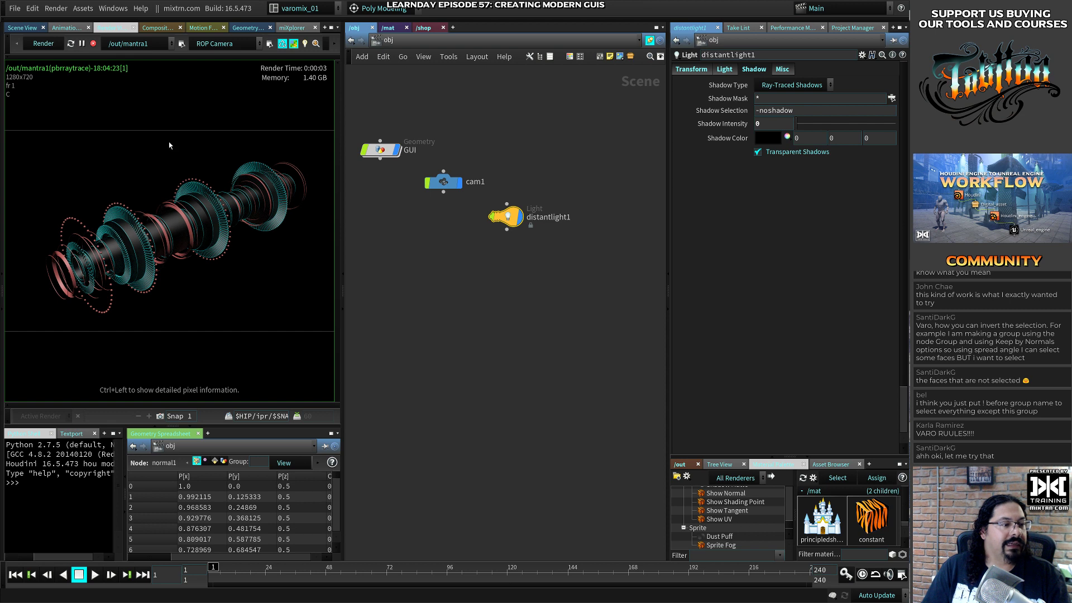
click(160, 416)
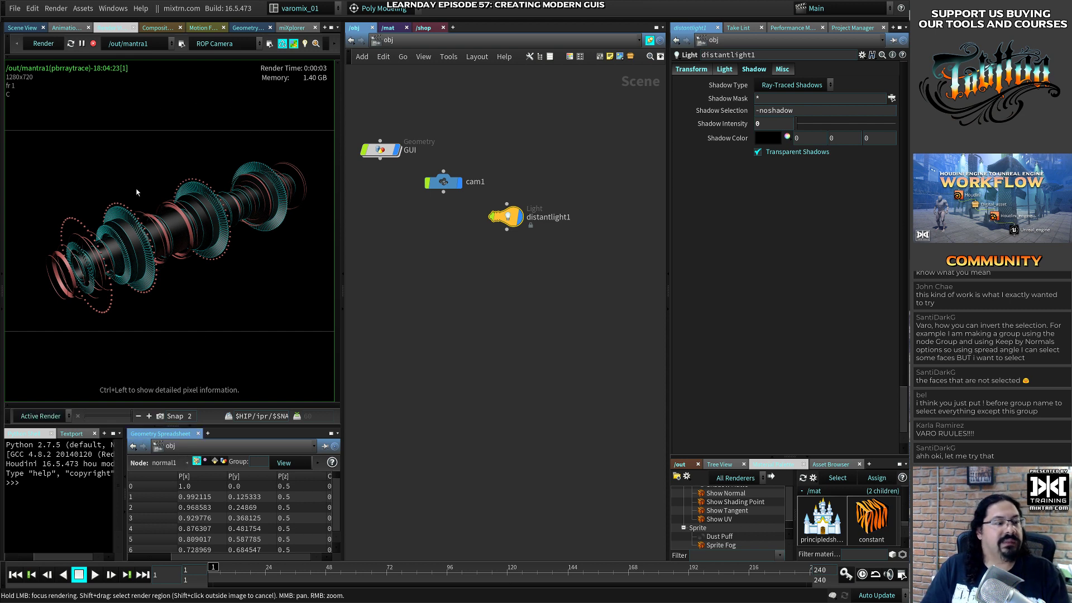
Delete the distant light and assign the /mat/constant material to the GUI geometry object
drag(506, 218, 540, 154)
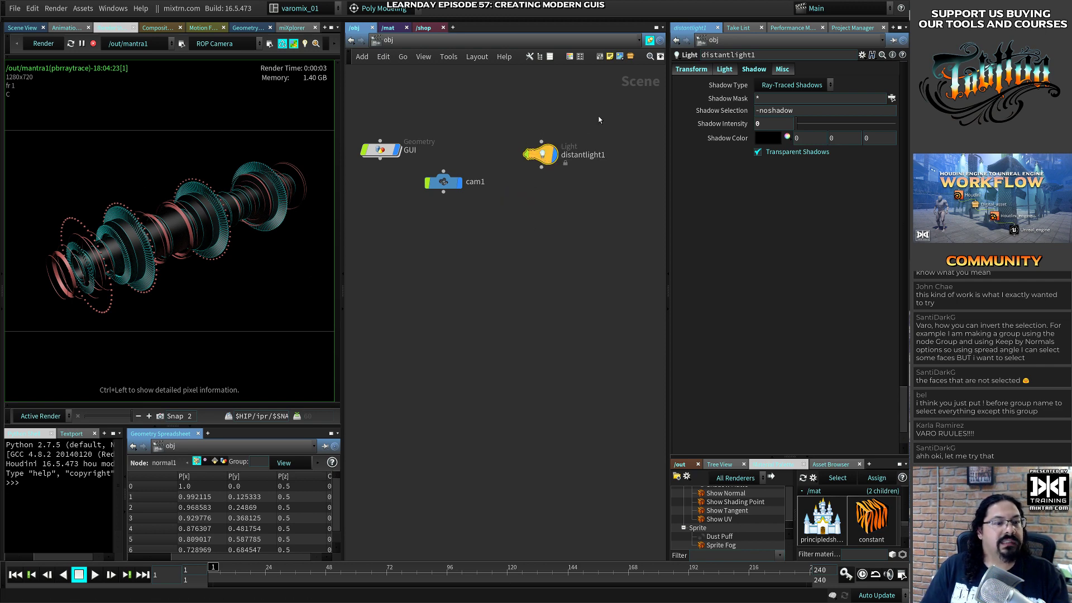
key(Delete)
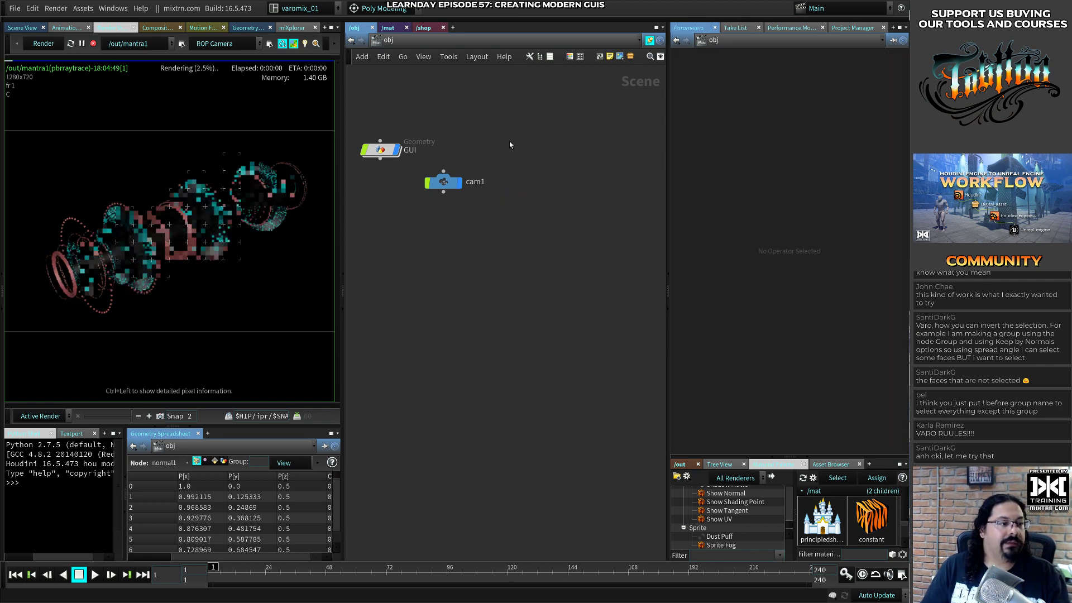
click(380, 150)
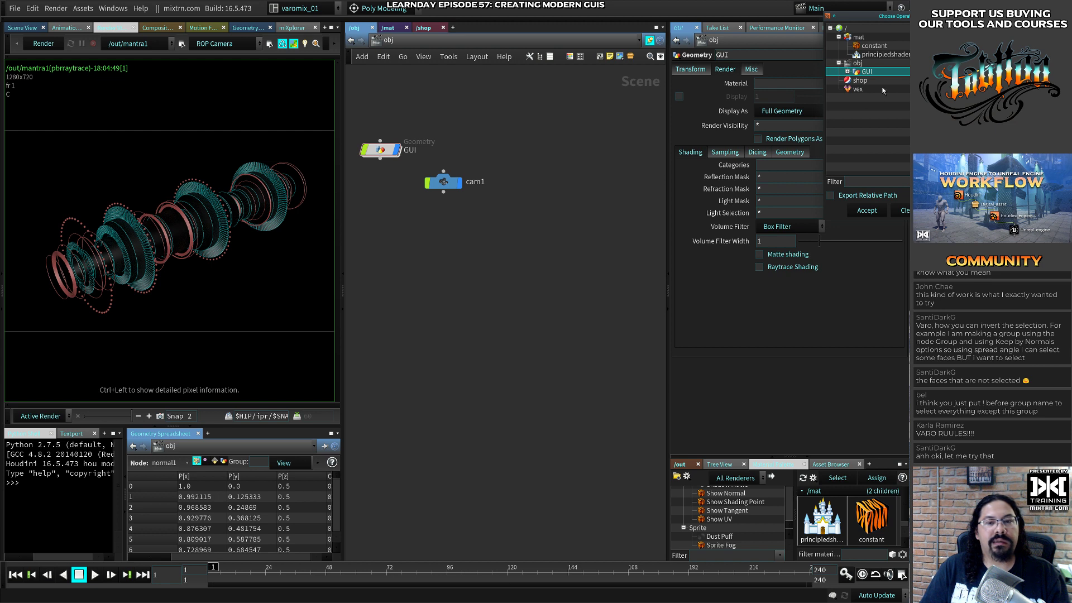
click(870, 46)
click(867, 211)
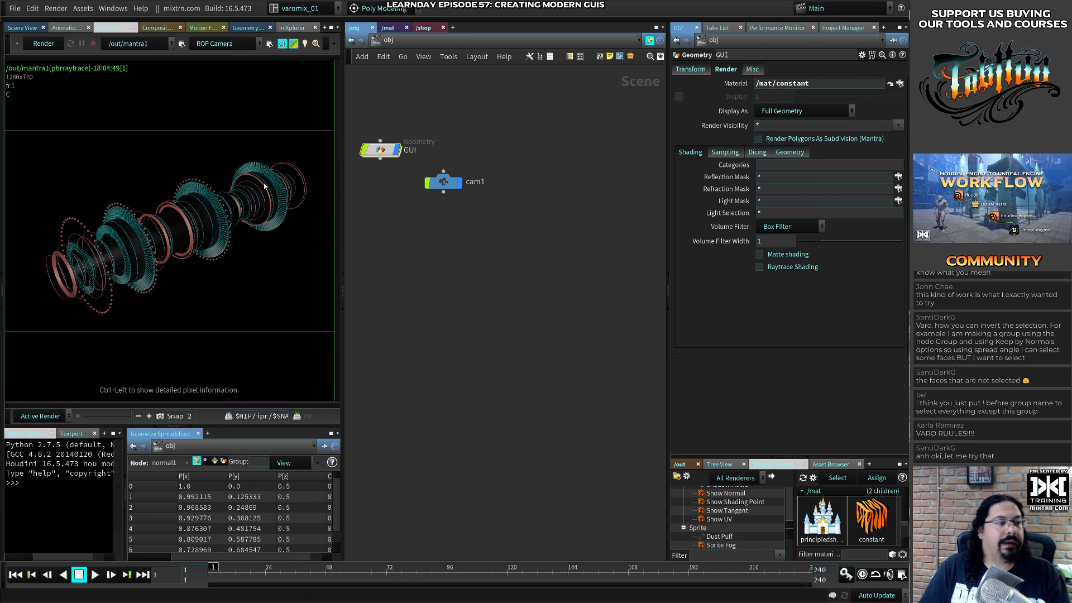
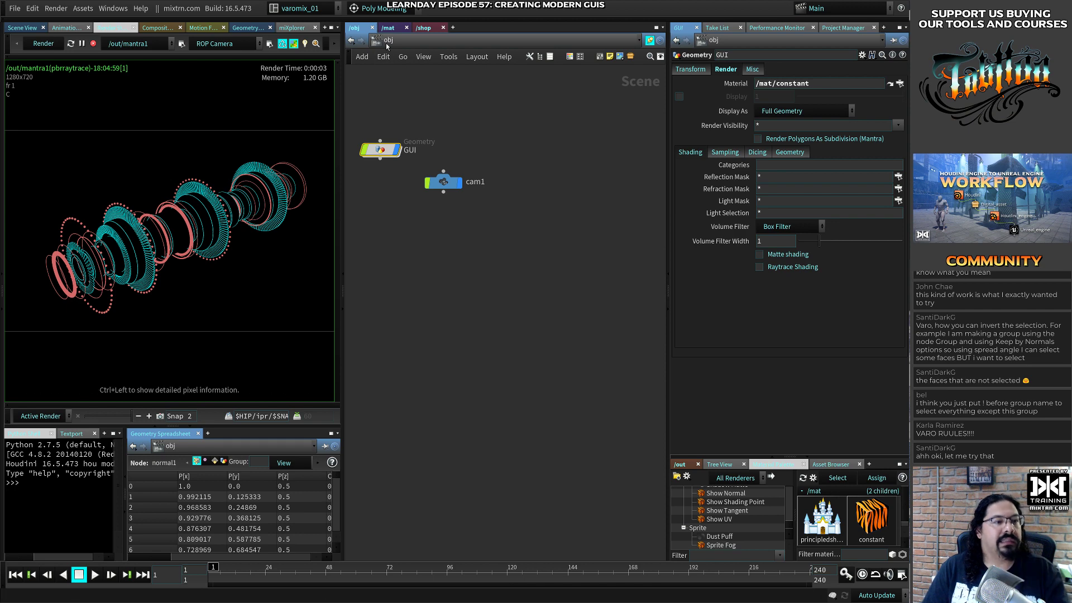
Open the GUI geometry network and lighten the black Color node to a color value of 0.013
double_click(380, 150)
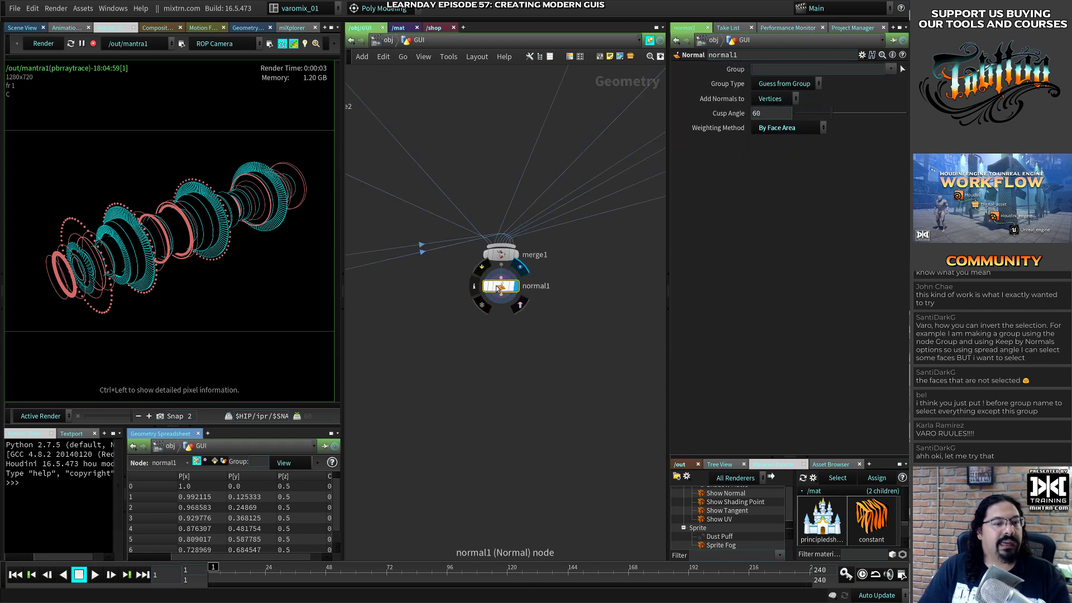
key(l)
drag(498, 256, 500, 295)
middle_drag(452, 321, 596, 302)
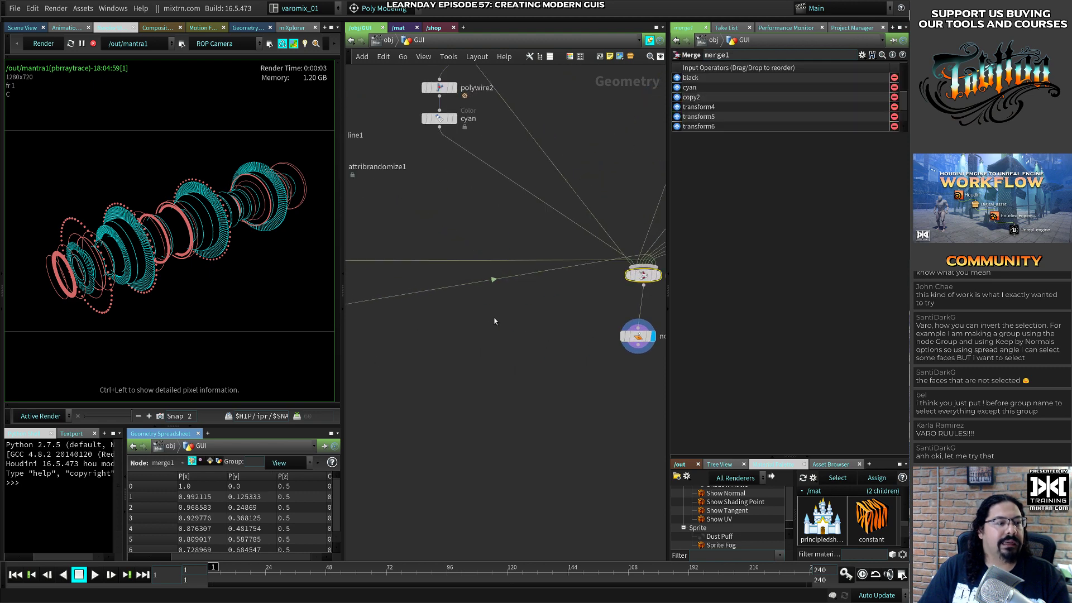
middle_drag(462, 275, 529, 379)
middle_drag(467, 307, 549, 280)
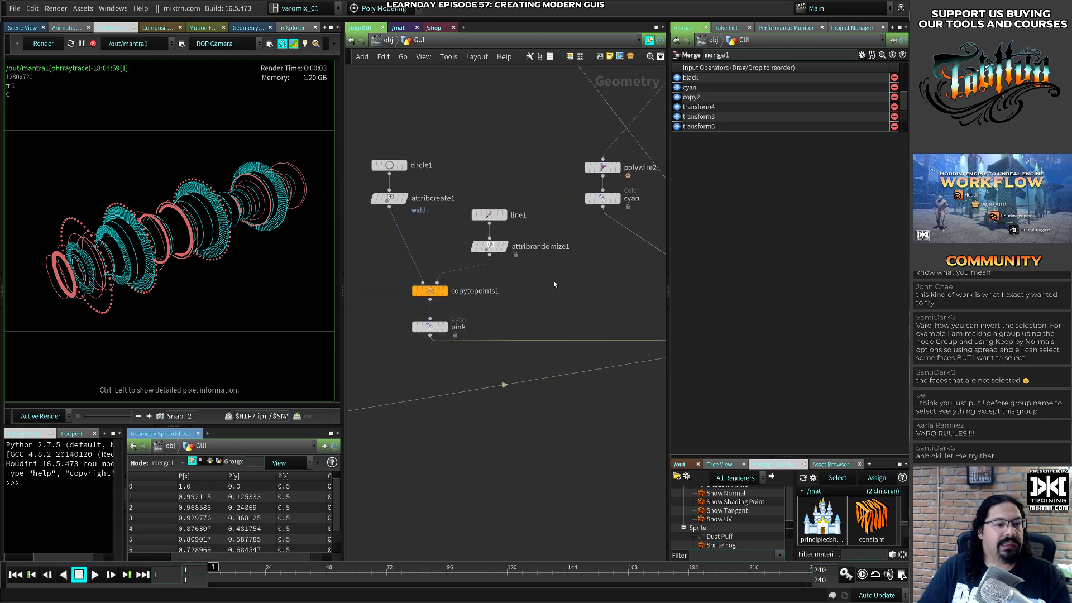
middle_drag(470, 301, 559, 284)
mouse_move(393, 332)
middle_down()
mouse_move(509, 328)
mouse_move(585, 273)
mouse_move(276, 353)
middle_up()
click(442, 342)
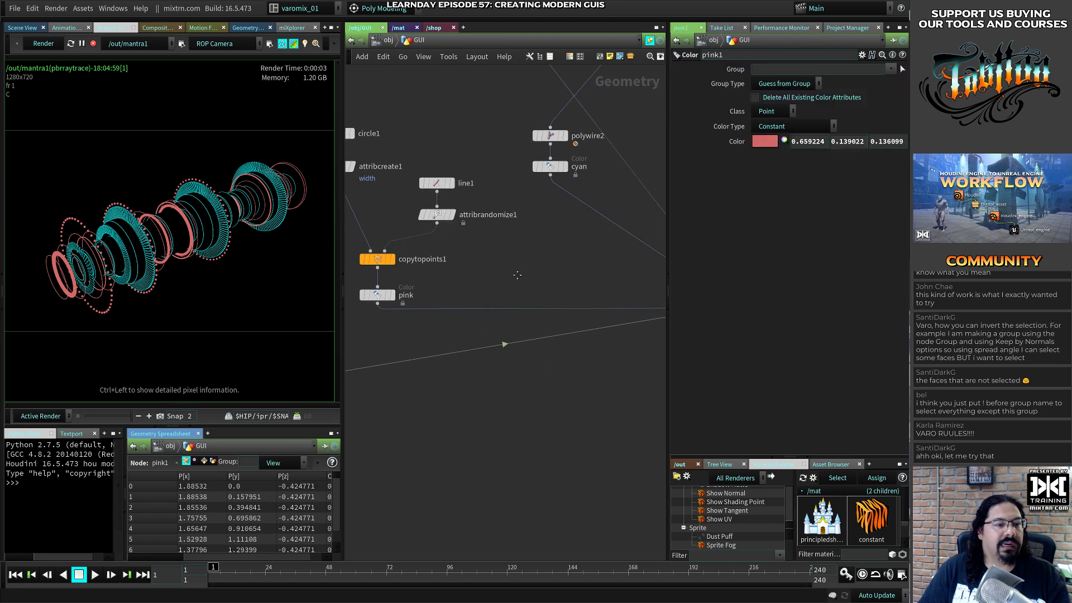
mouse_move(593, 270)
middle_down()
mouse_move(478, 296)
mouse_move(412, 402)
middle_up()
mouse_move(364, 241)
middle_down()
mouse_move(445, 280)
mouse_move(493, 346)
middle_up()
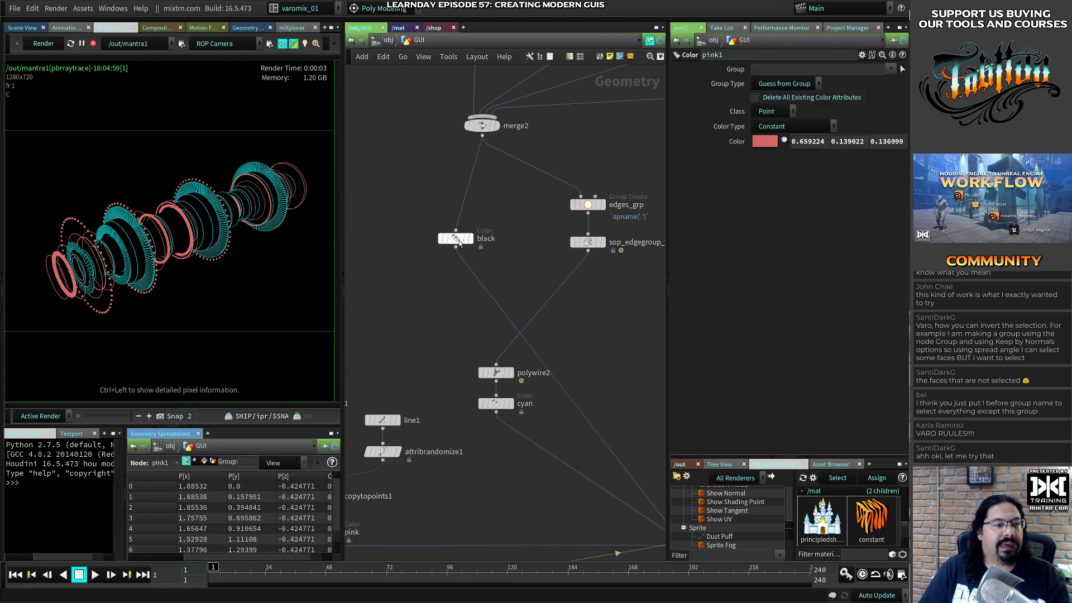
click(455, 238)
click(785, 141)
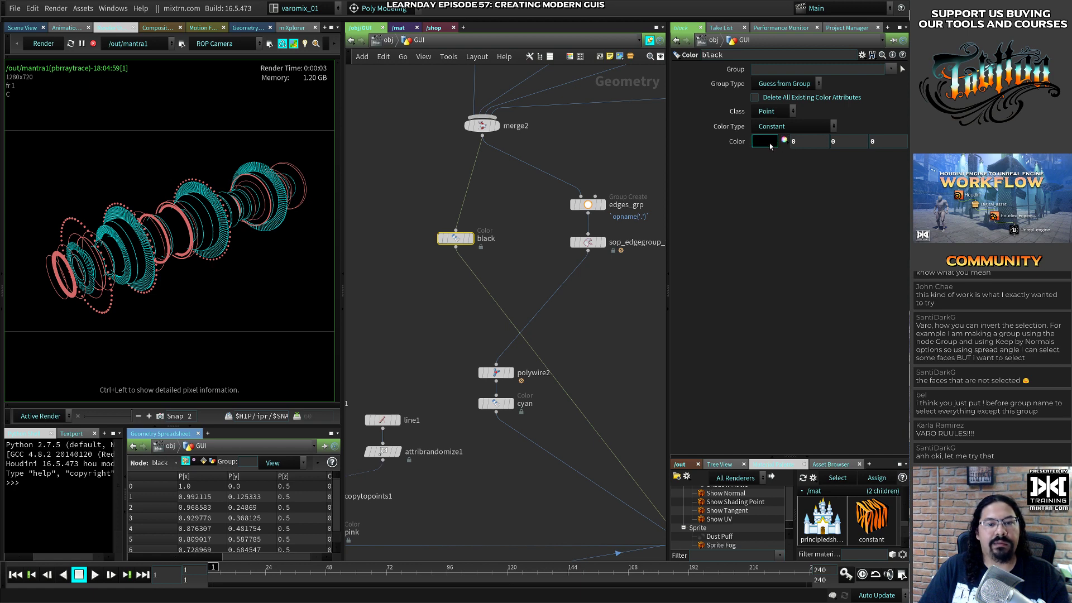
drag(792, 202, 793, 204)
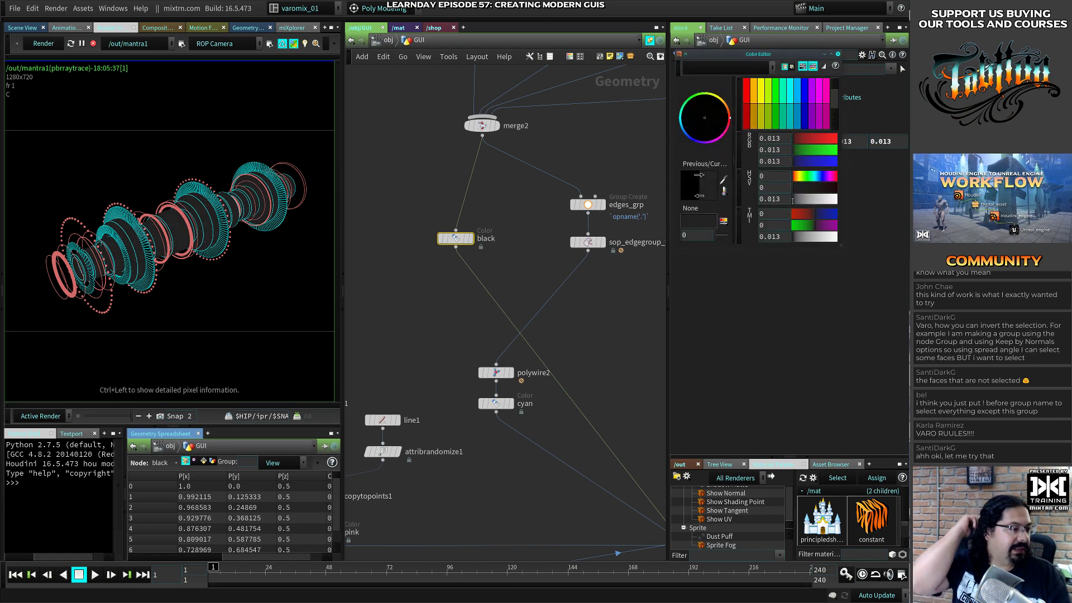
Check the VEGAS reference image in the browser and set the black Color node's value to 0.001
click(512, 255)
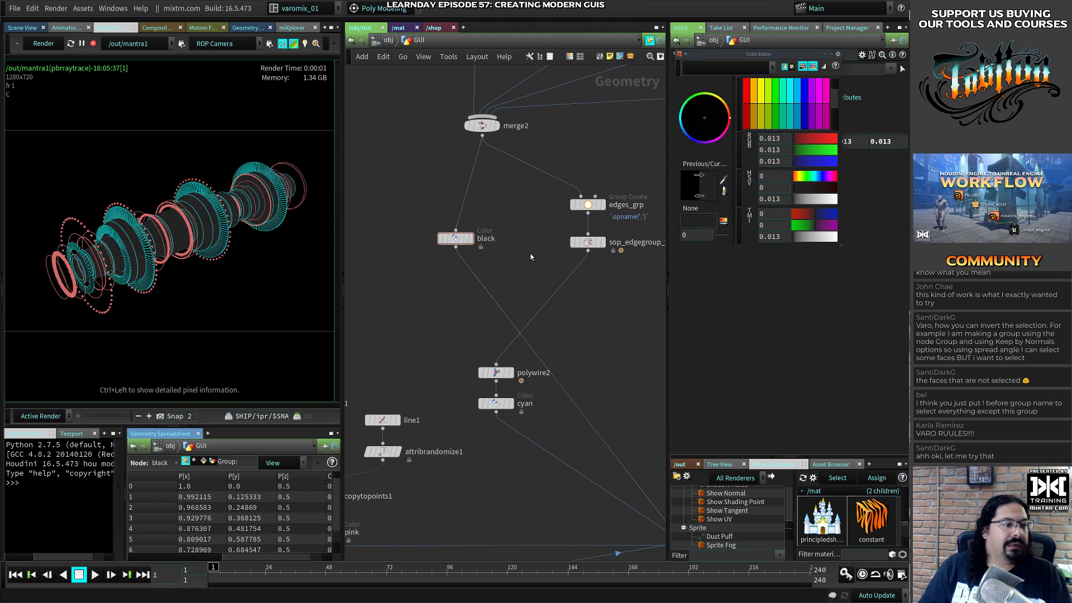
key(alt+Tab)
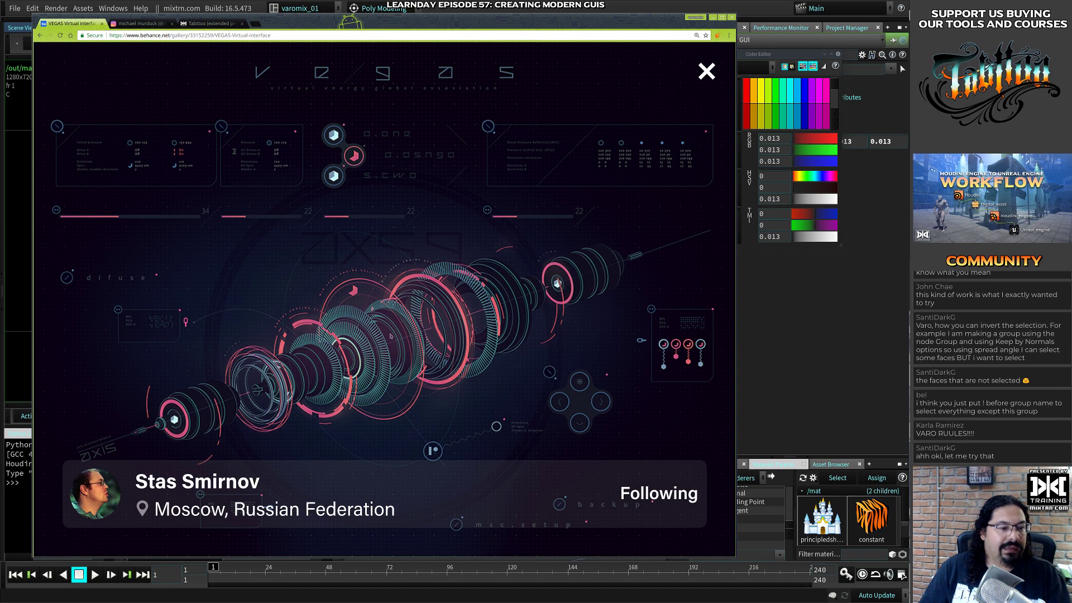
key(alt+Tab)
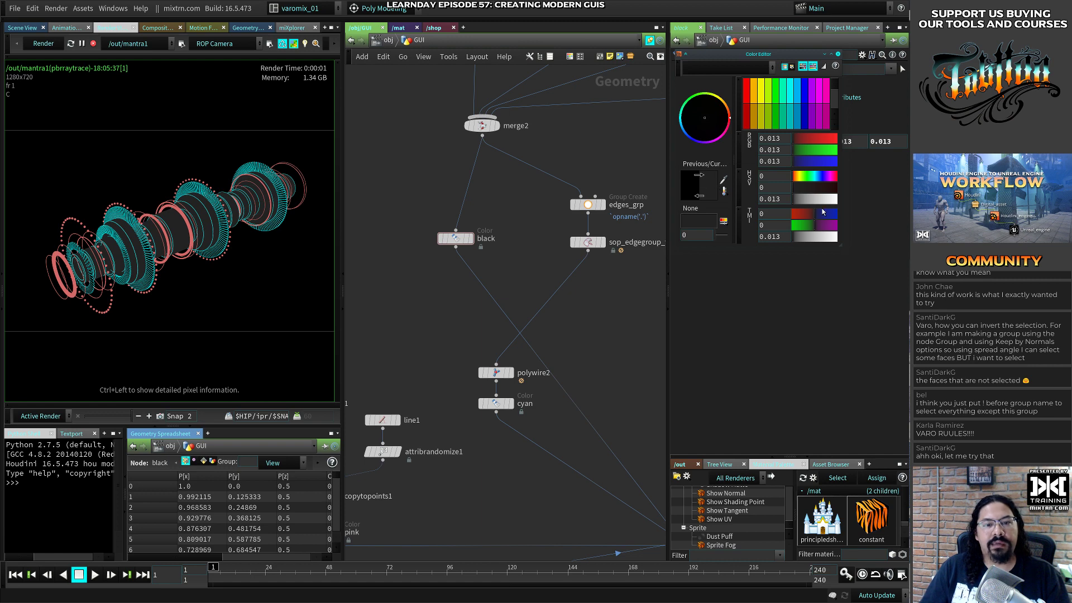
drag(781, 199, 770, 199)
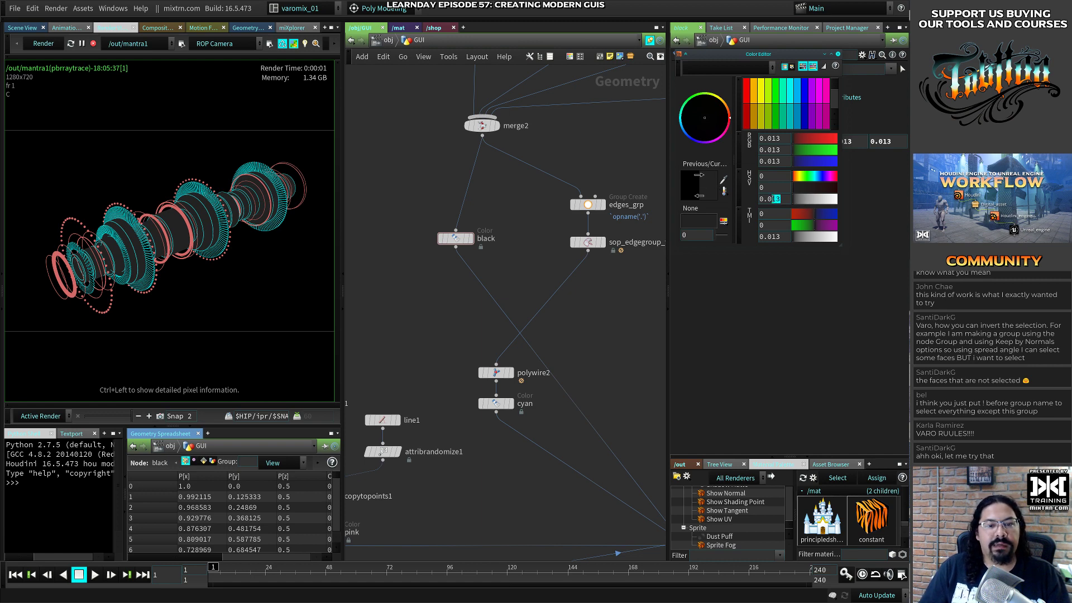
text(01)
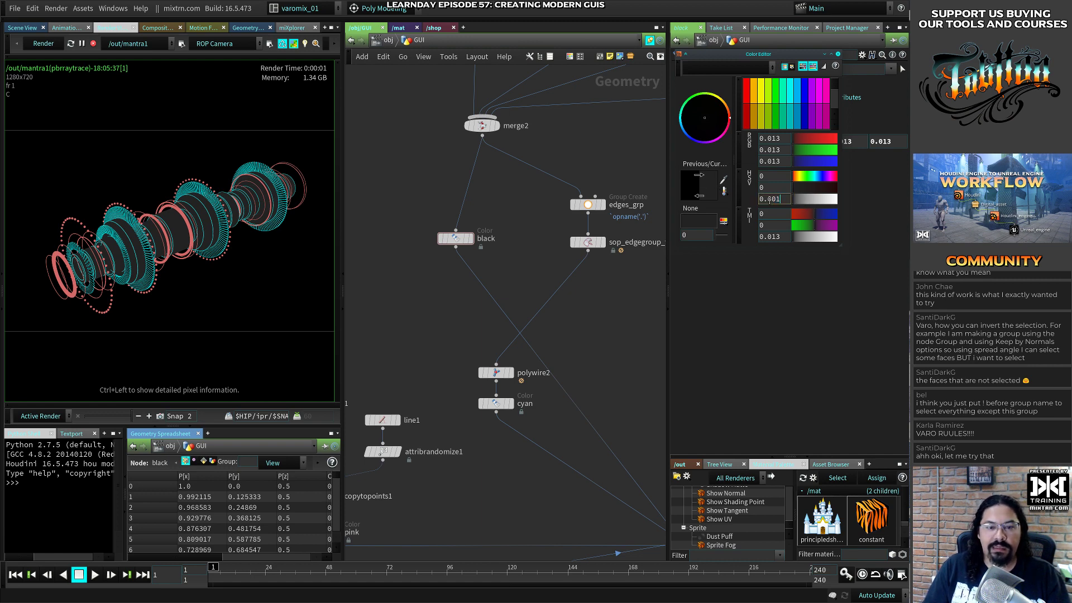
key(Return)
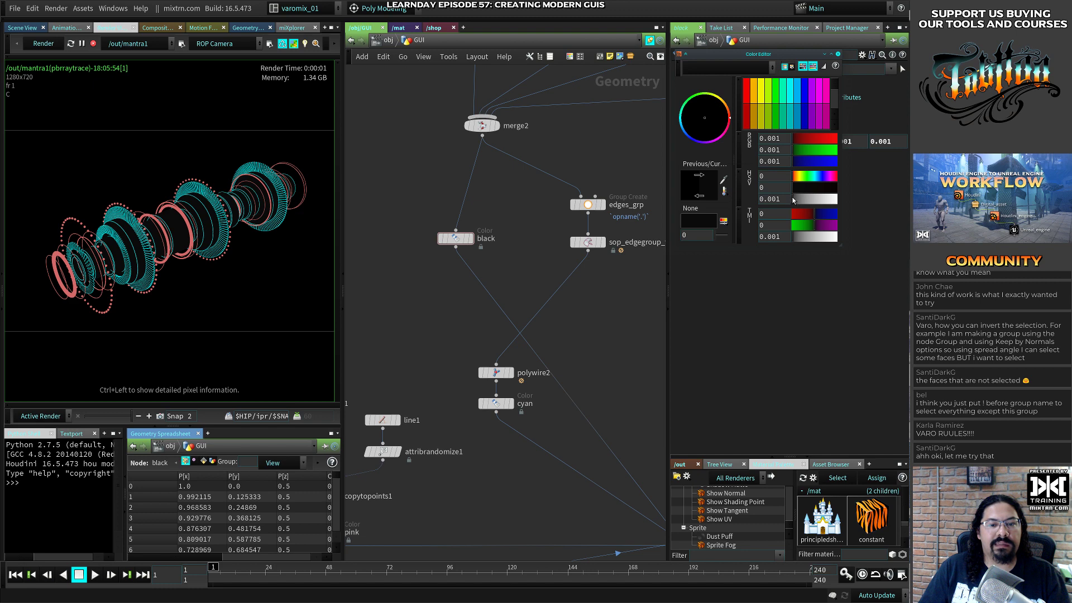
Tint the black Color node dark magenta with hue 300 and a value of 0.013
click(818, 177)
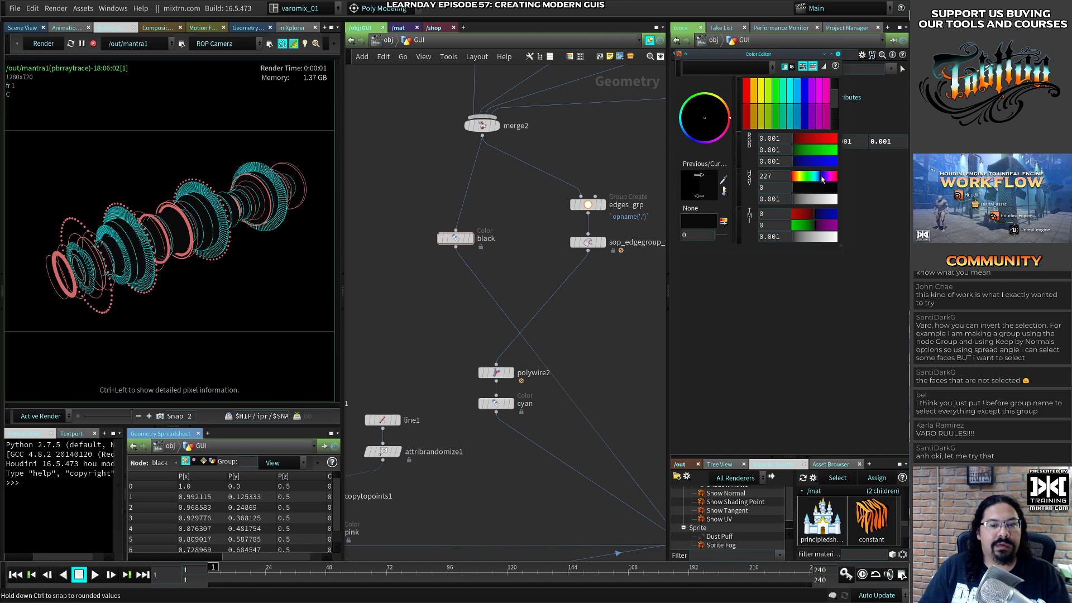
click(797, 199)
drag(797, 200, 783, 208)
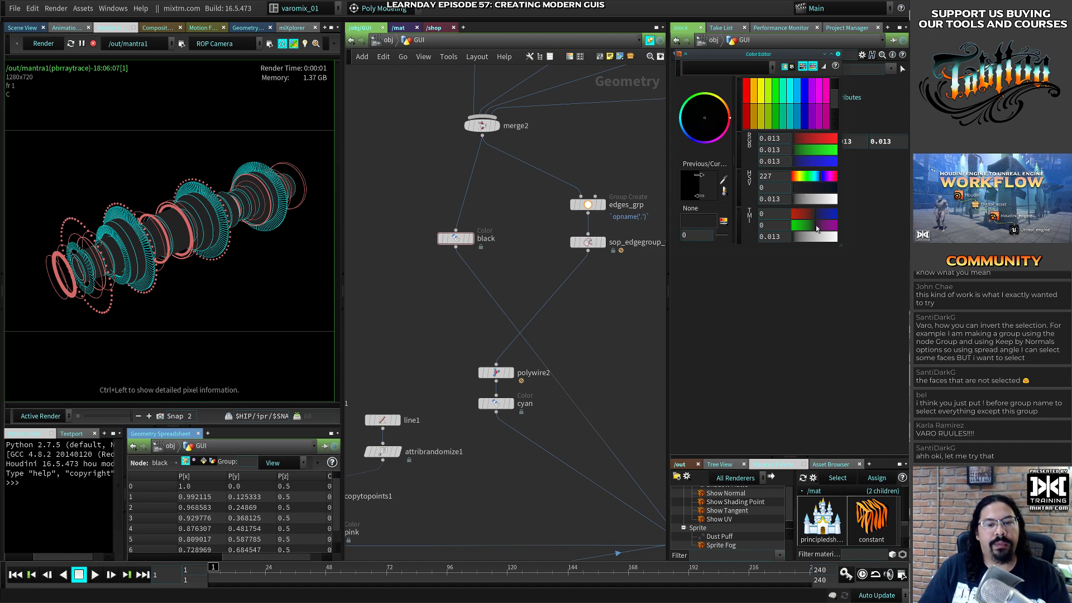
drag(819, 230, 826, 232)
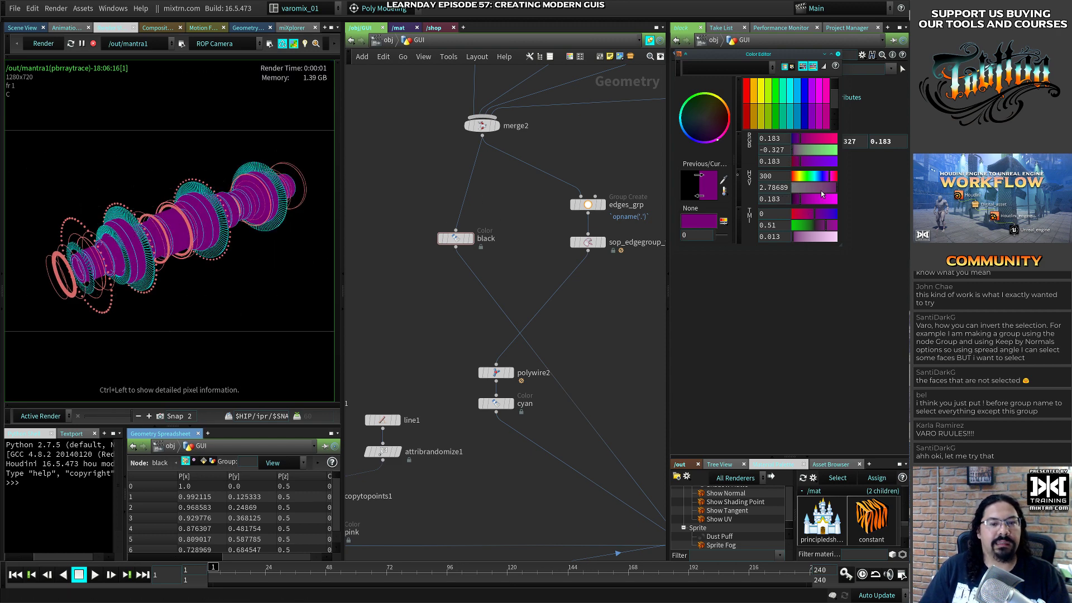
drag(795, 201, 793, 200)
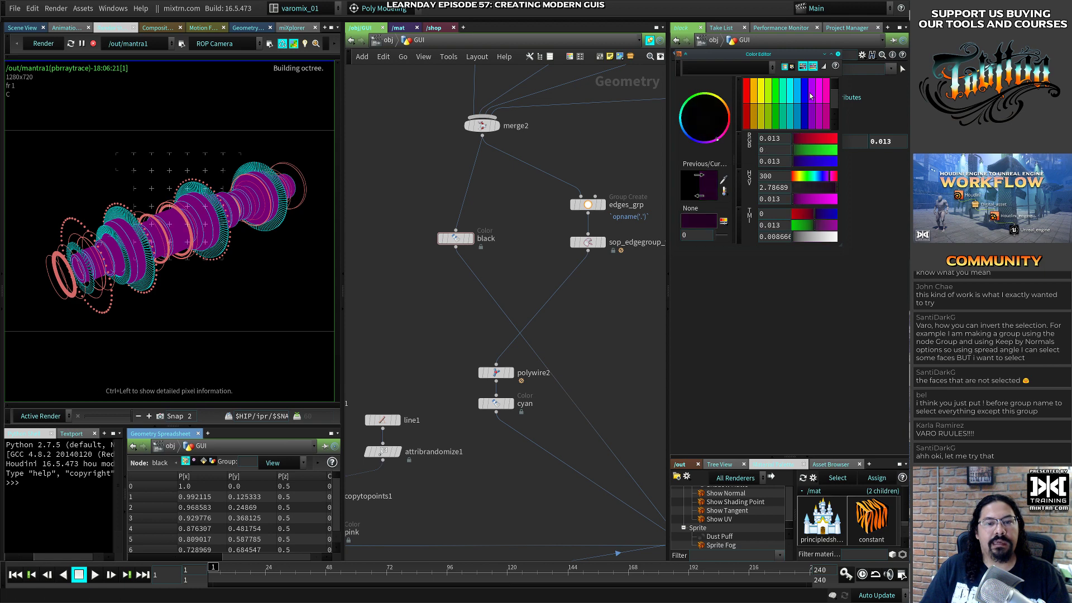
Try palette swatch colors, including a medium blue, on the black Color node and undo them
click(798, 118)
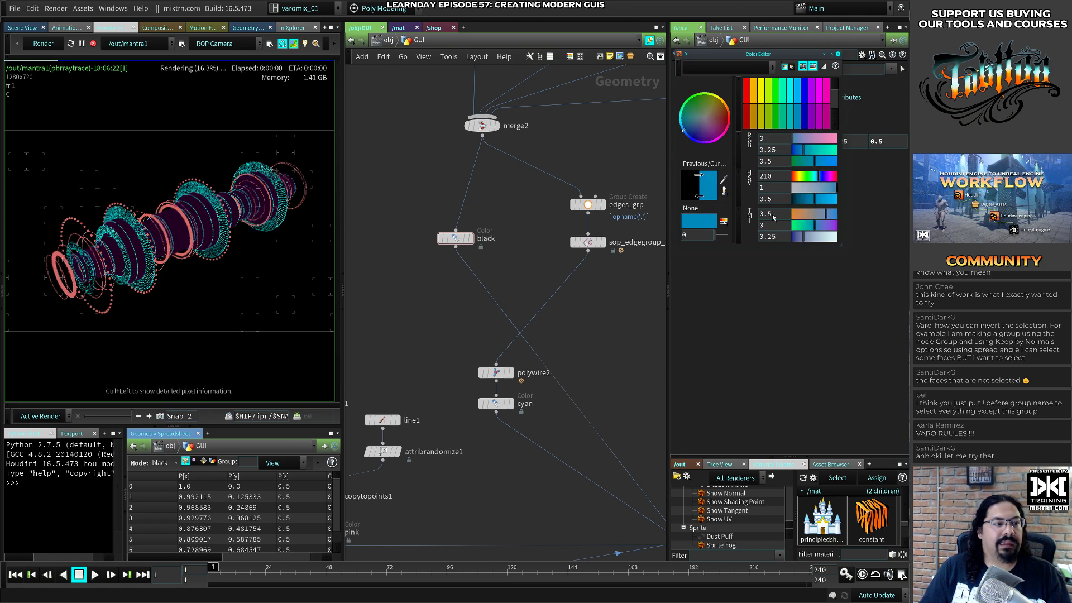
click(809, 108)
key(ctrl+z)
key(ctrl+z)
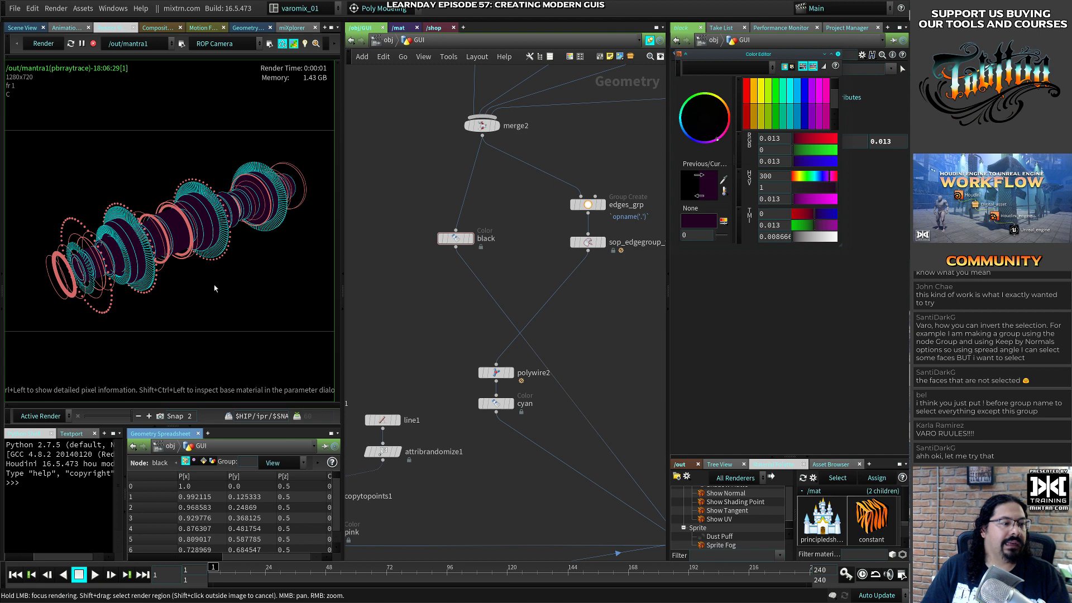
Compare the dark magenta render with the VEGAS reference image and save the scene
key(alt+Tab)
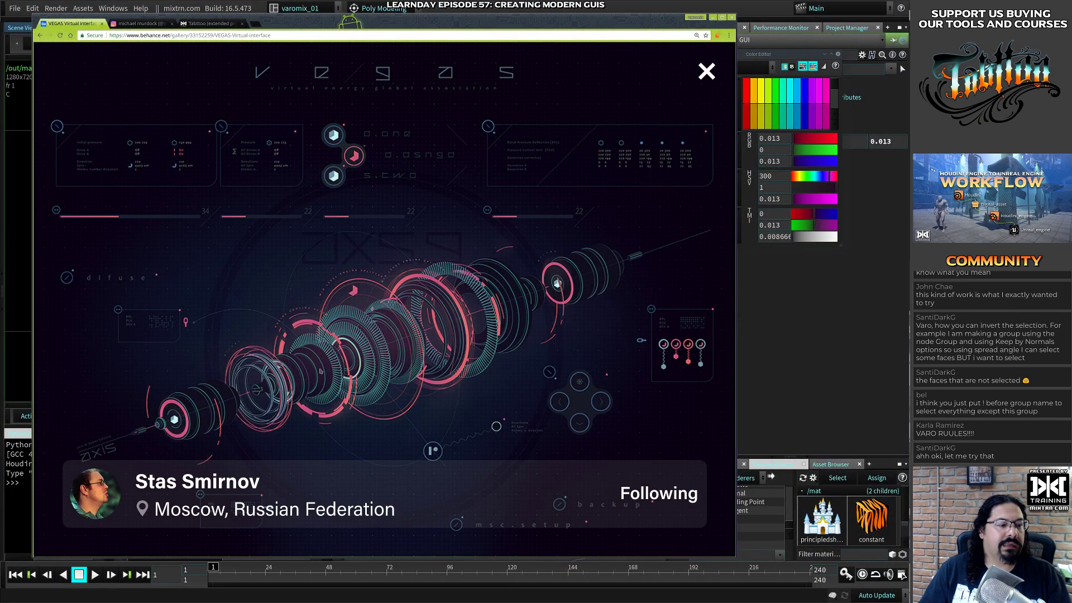
key(alt+Tab)
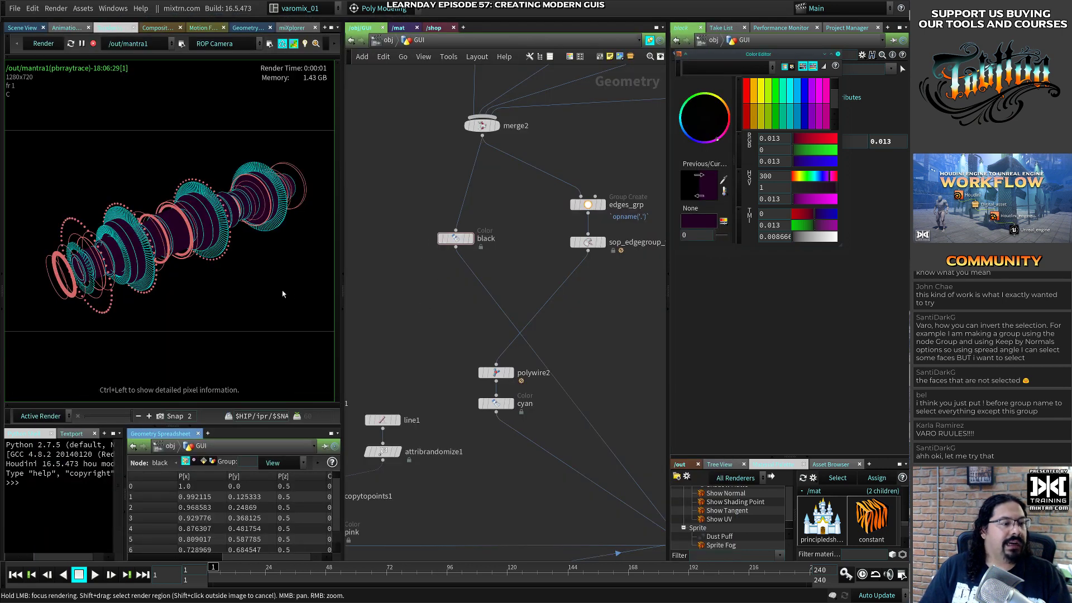
key(ctrl+s)
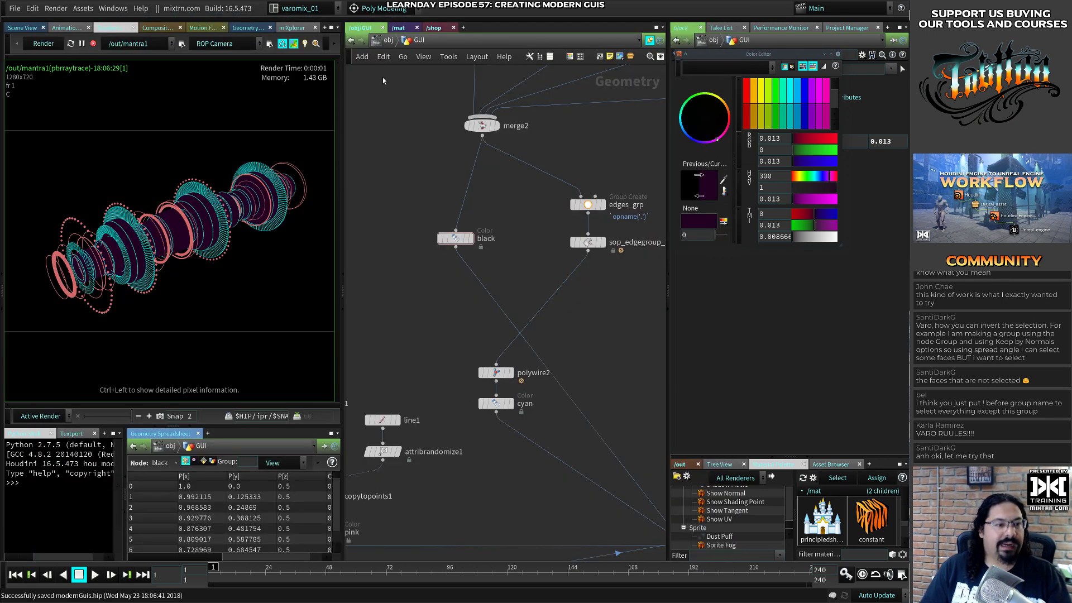
Show the scene view, re-enter the GUI geometry network and duplicate the line2 node into an empty area
click(384, 42)
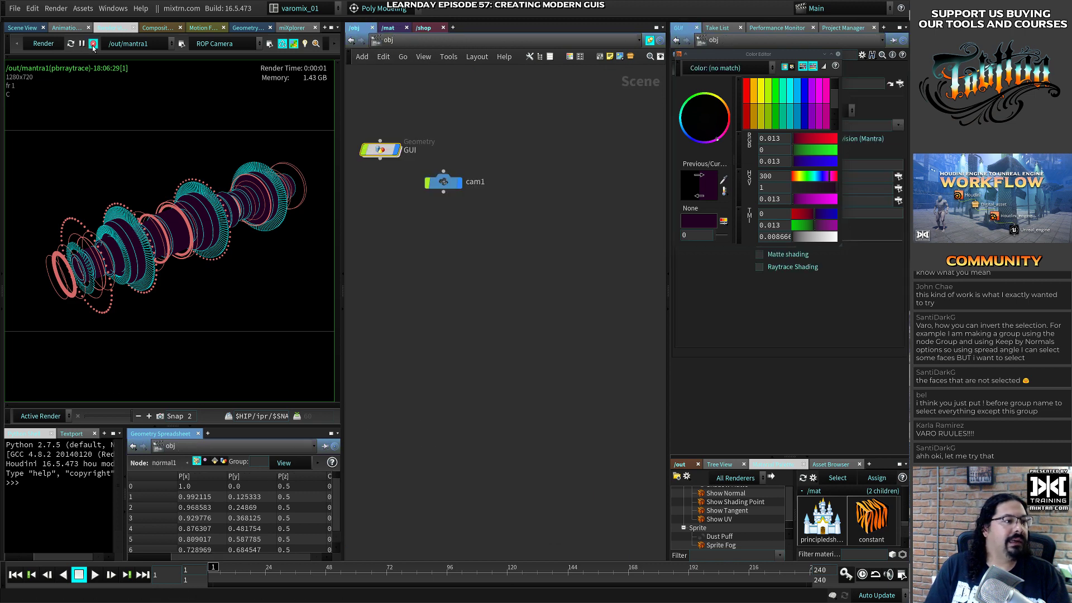
click(23, 28)
click(454, 275)
middle_drag(361, 142, 438, 225)
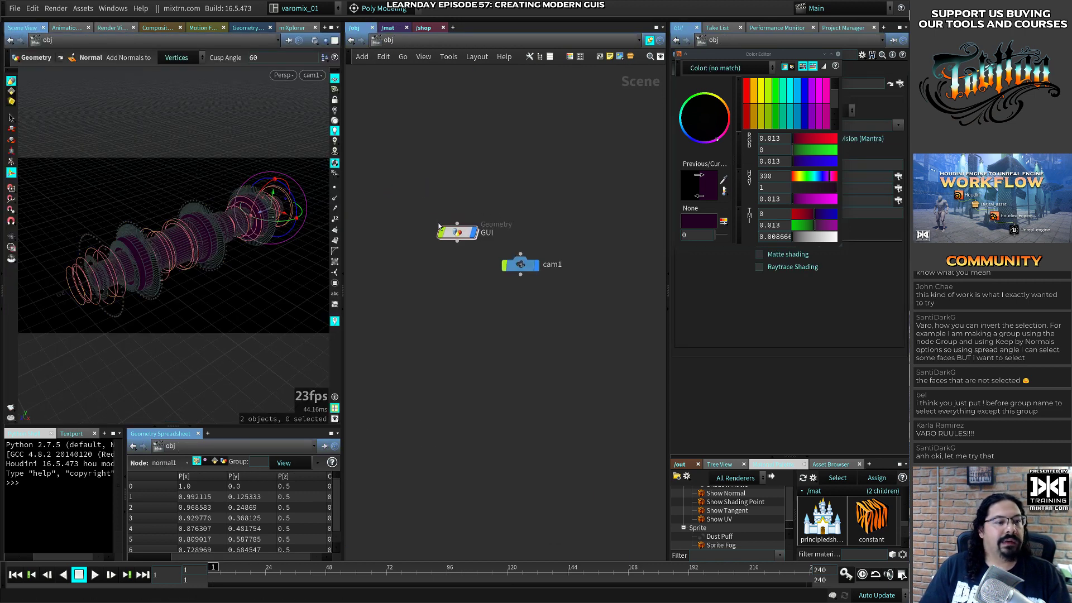
double_click(439, 226)
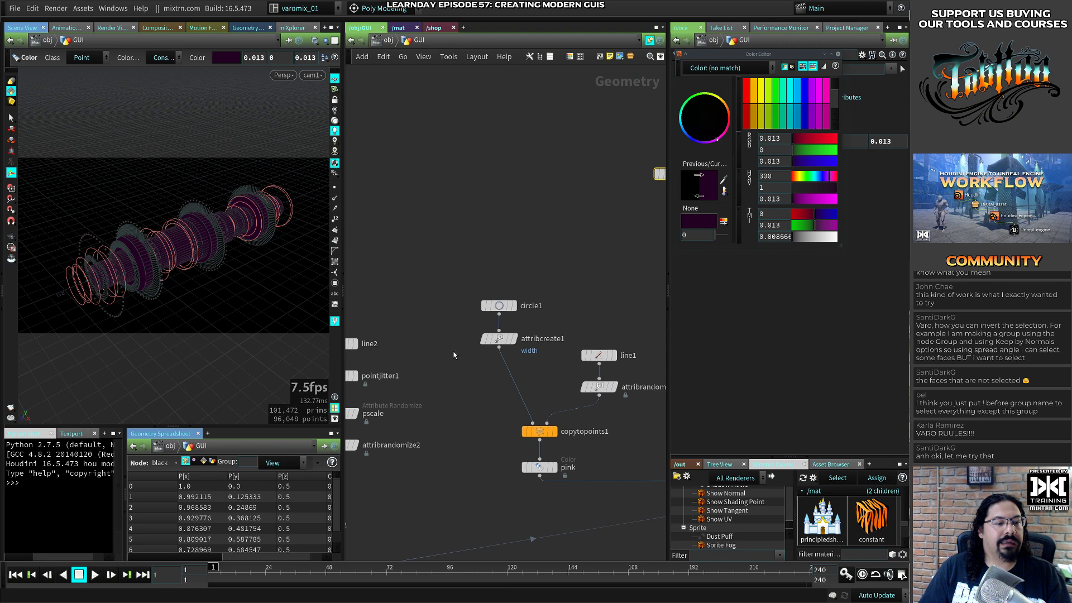
middle_drag(454, 355, 567, 258)
alt+drag(453, 247, 624, 490)
middle_drag(555, 538, 354, 253)
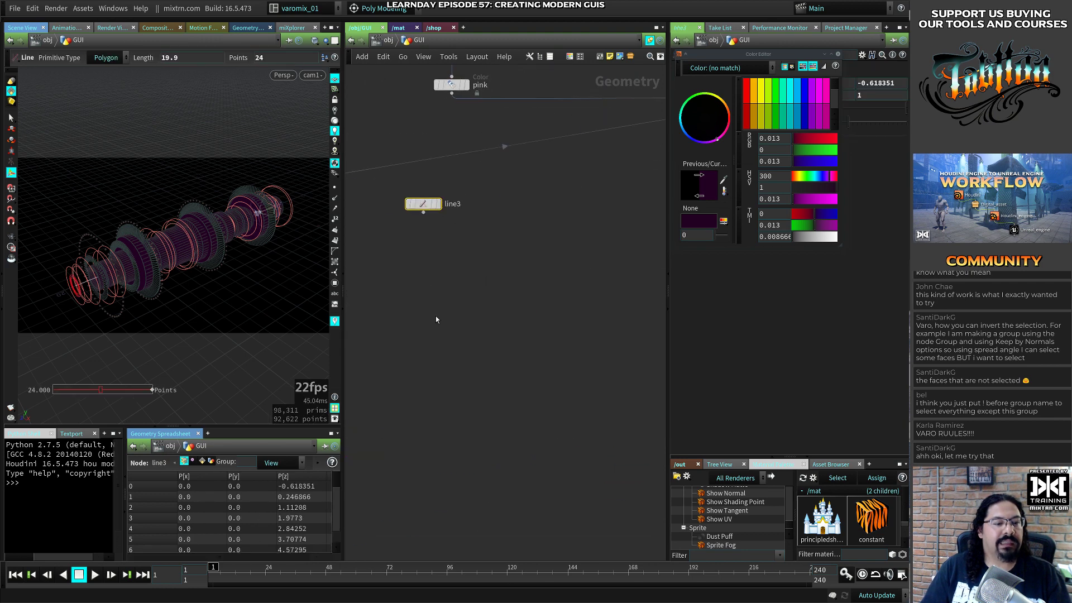
Connect the duplicated line3 node to merge1 and arrange both nodes with space between them
scroll(502, 329, down, 5)
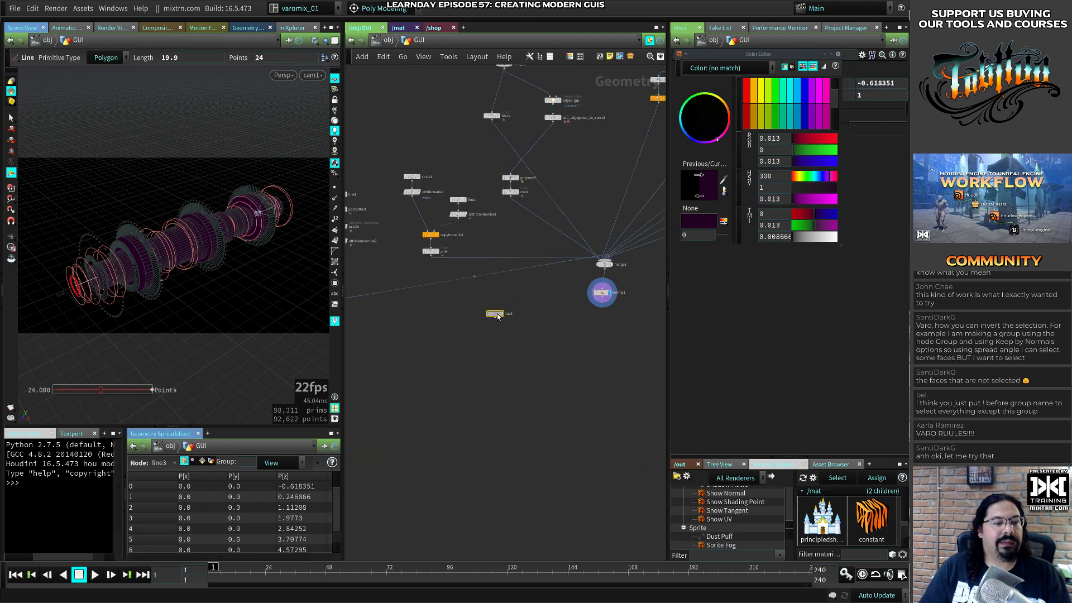
drag(497, 313, 606, 258)
drag(550, 299, 538, 288)
middle_drag(625, 283, 557, 288)
drag(539, 346, 523, 377)
click(473, 400)
drag(472, 294, 412, 394)
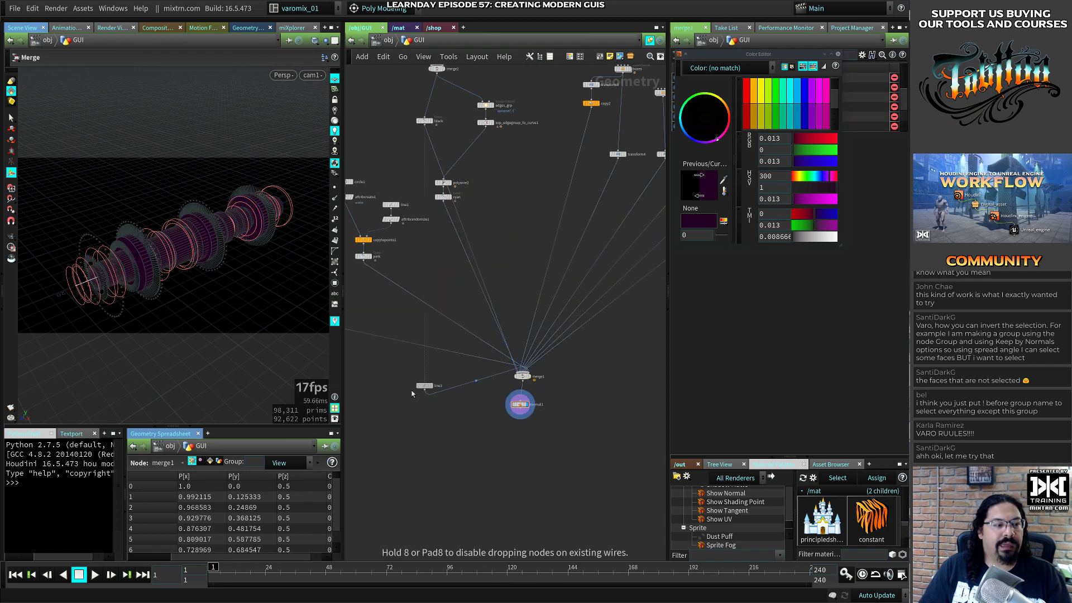
Insert a white Color node between line3 and merge1 and close the floating color editor
scroll(433, 435, up, 5)
click(404, 277)
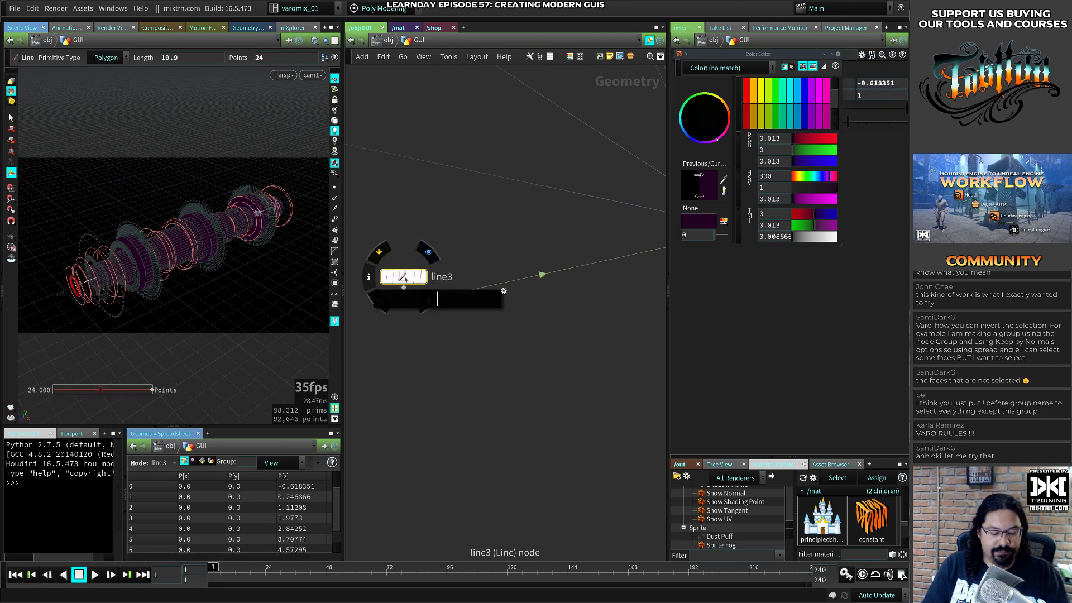
text(colo)
click(404, 318)
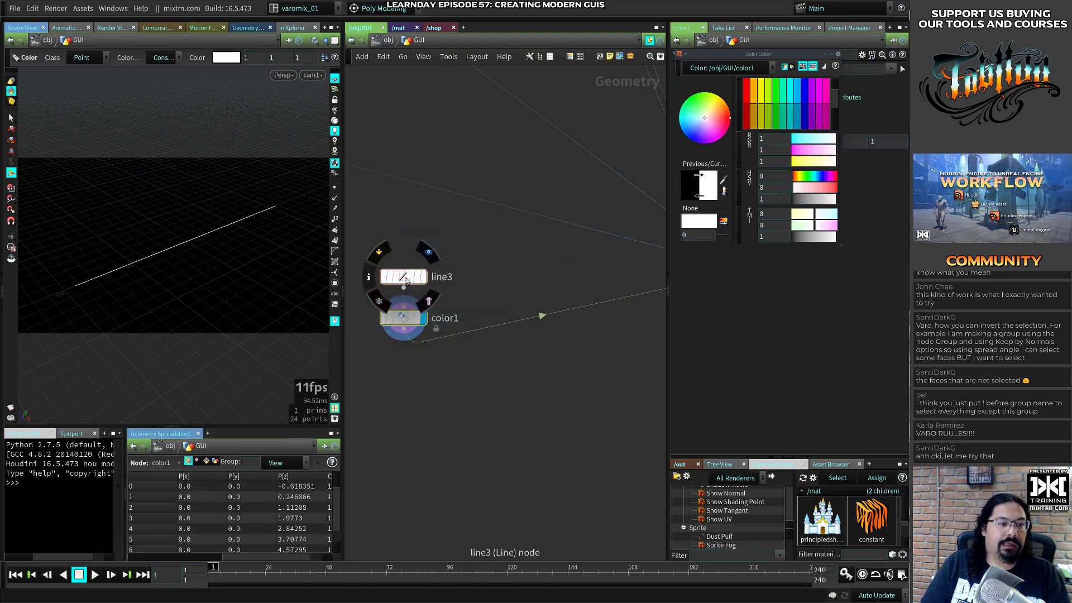
click(404, 317)
click(838, 54)
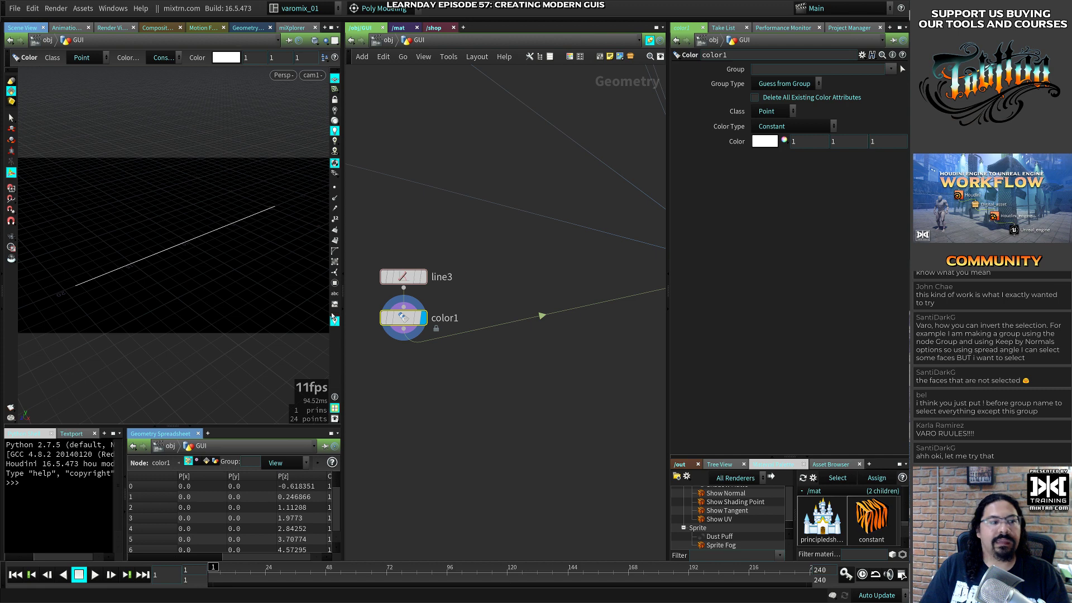
Set the line3 node's length to 24.9 and save the scene with normal1 displayed
click(441, 276)
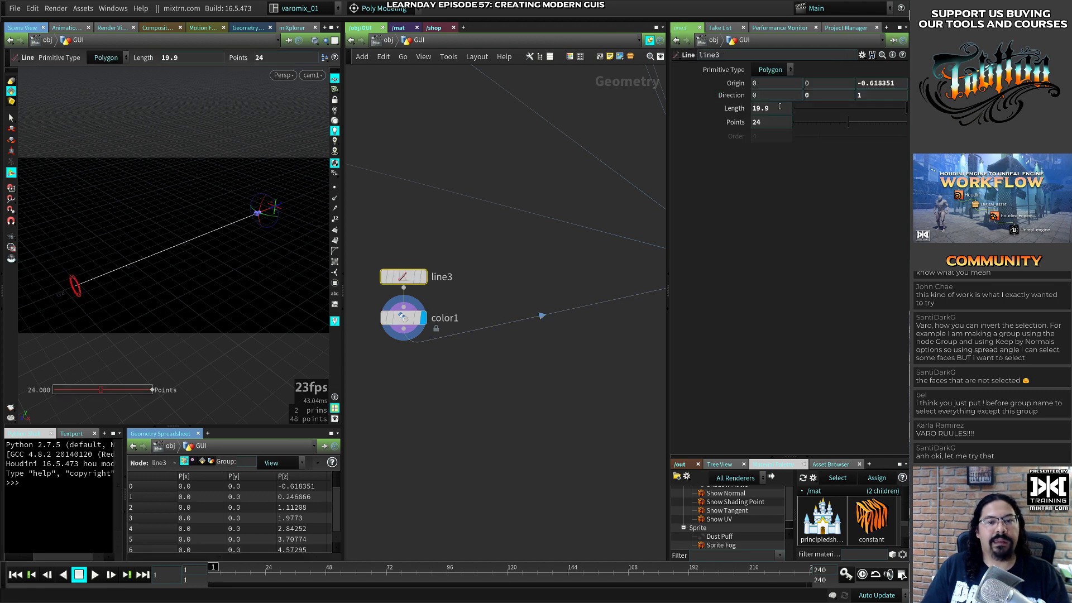
middle_drag(777, 108, 820, 84)
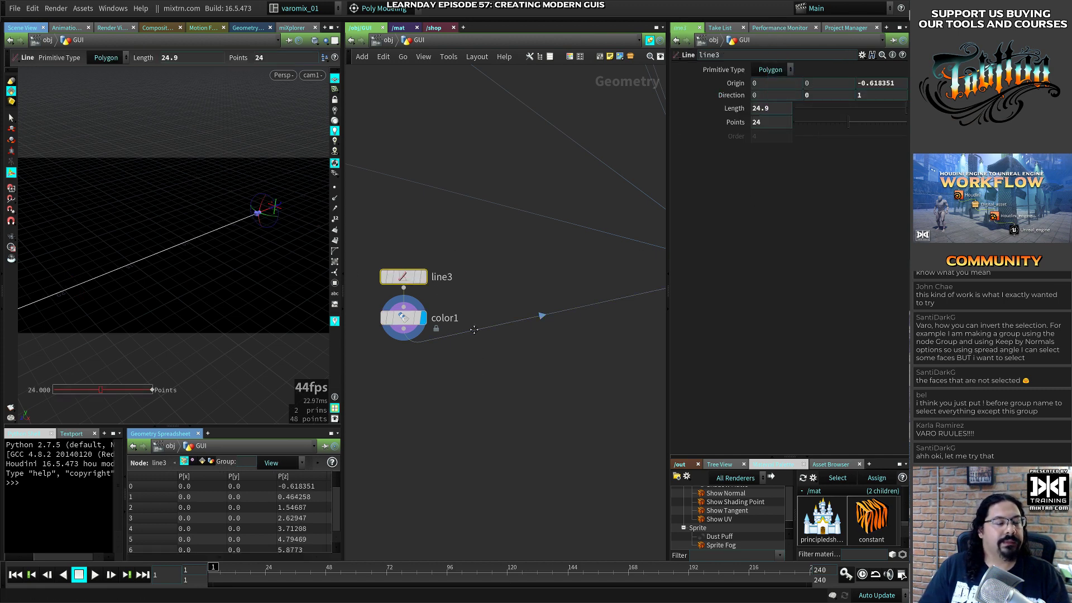
middle_drag(450, 256, 438, 238)
middle_drag(642, 355, 409, 279)
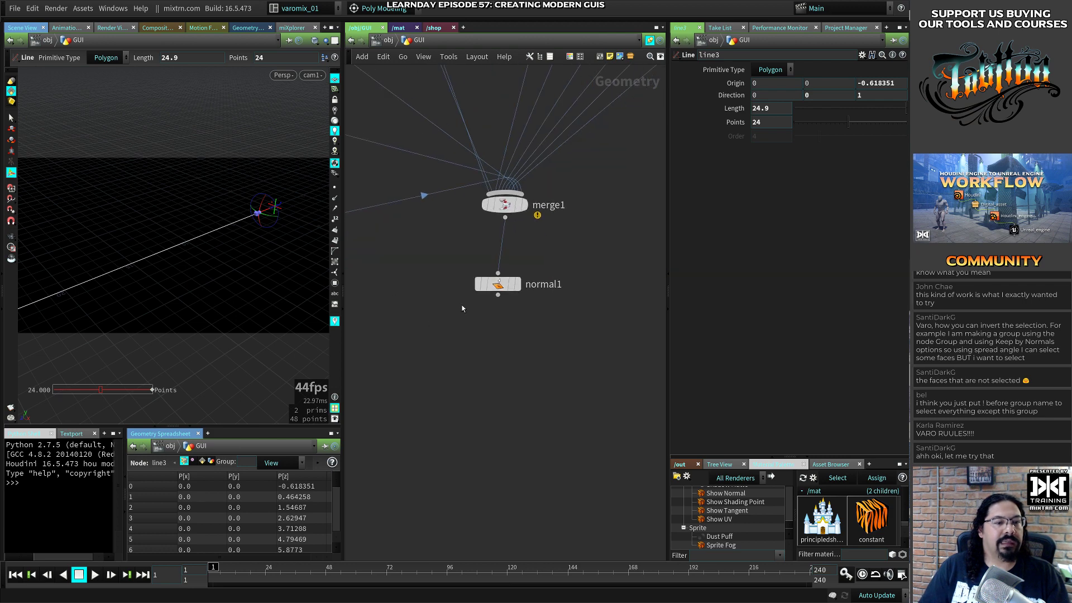
click(517, 284)
key(ctrl+s)
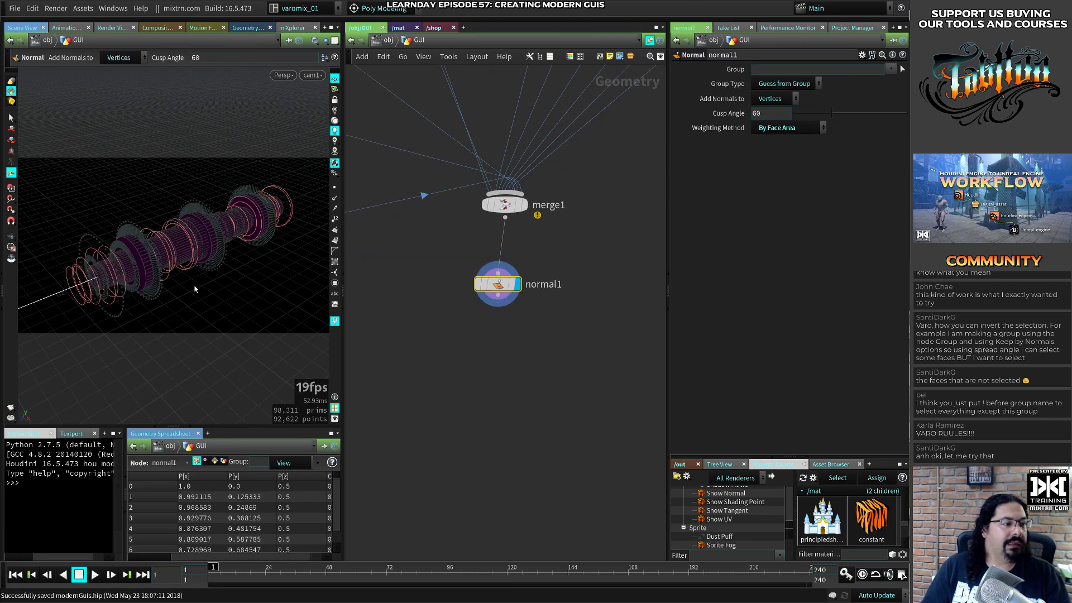
Set the line3 node's length to 20.6 and save the scene
middle_drag(369, 226, 593, 306)
click(359, 215)
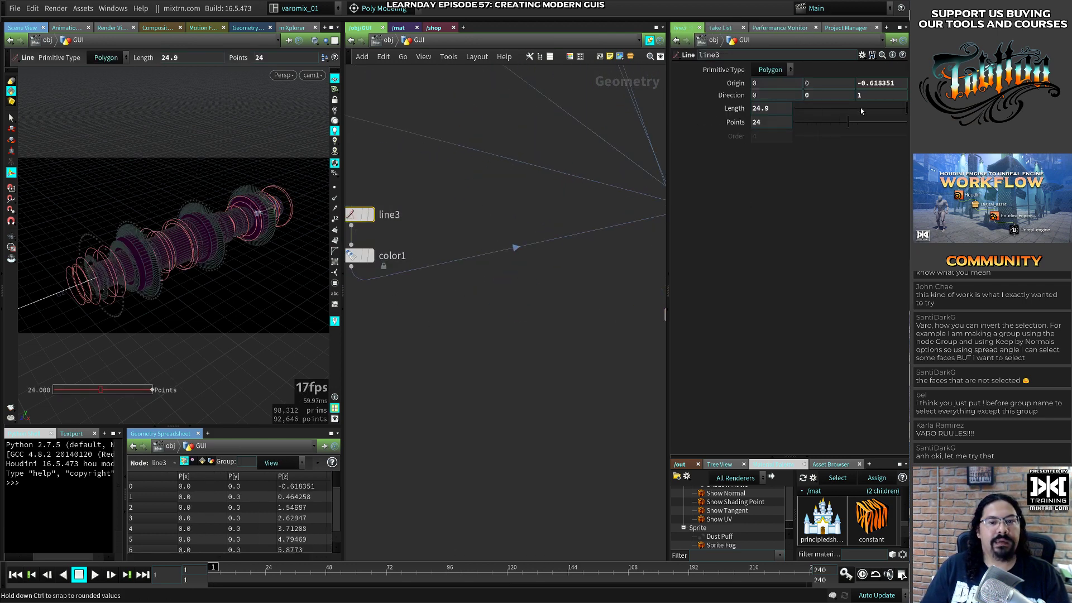
middle_drag(758, 108, 519, 138)
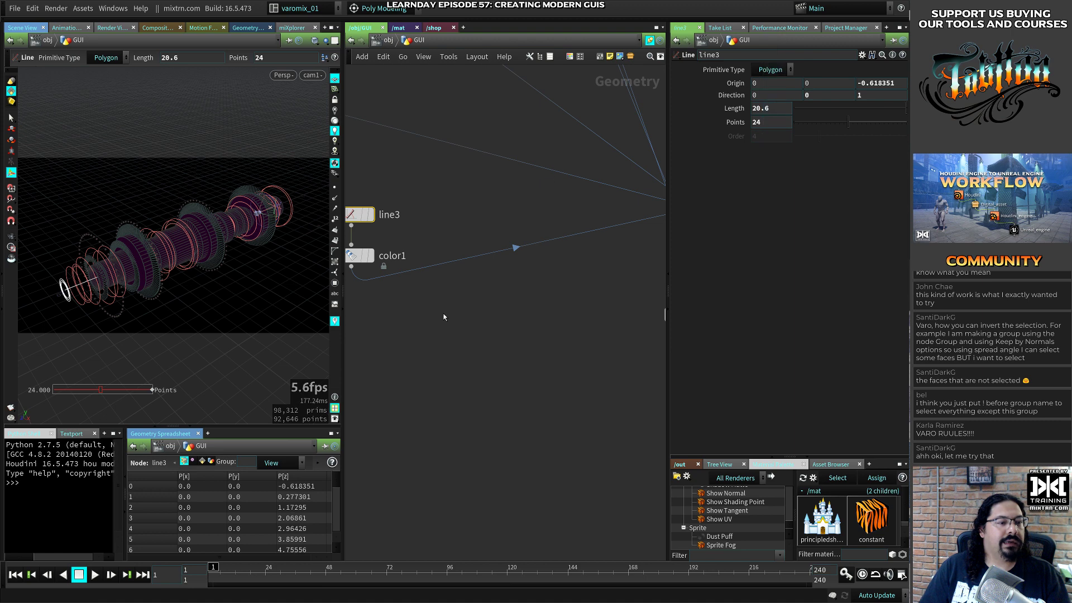
key(ctrl+s)
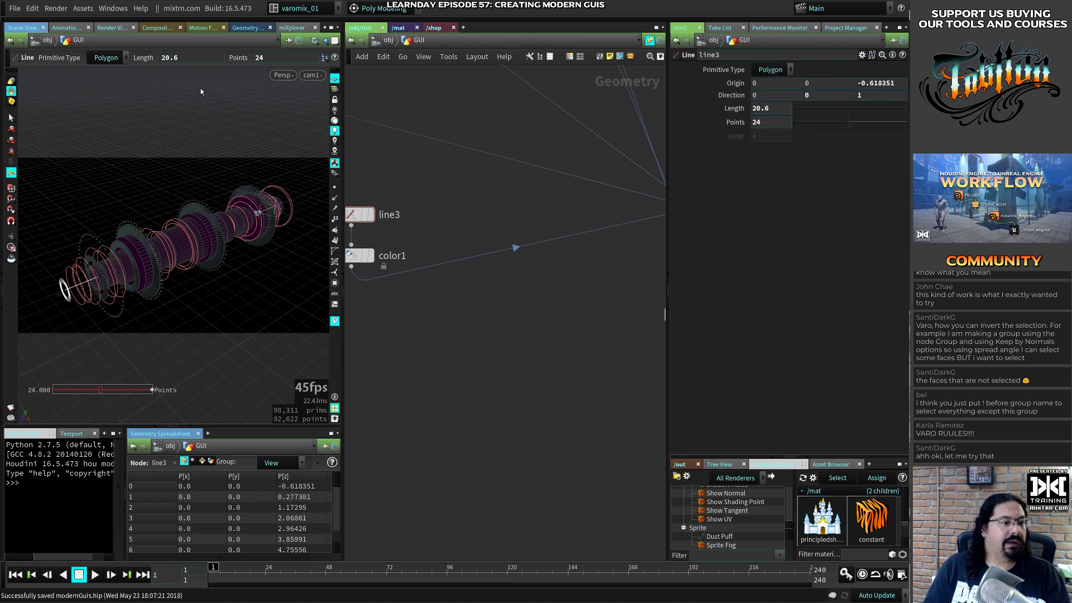
Render /out/mantra1 in the render view and temporarily widen the view to inspect the result
click(112, 27)
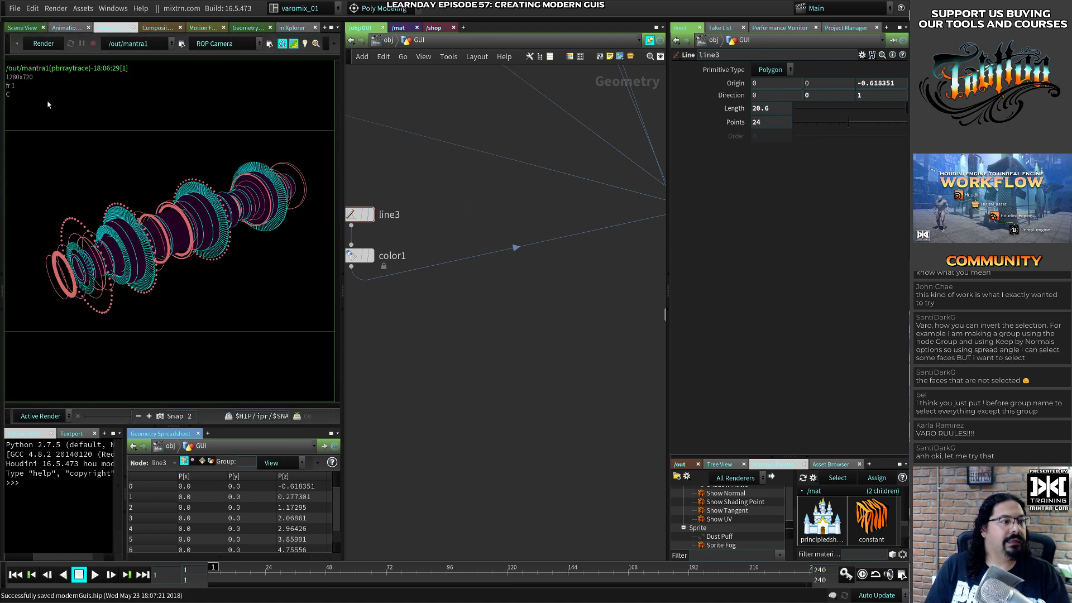
click(43, 44)
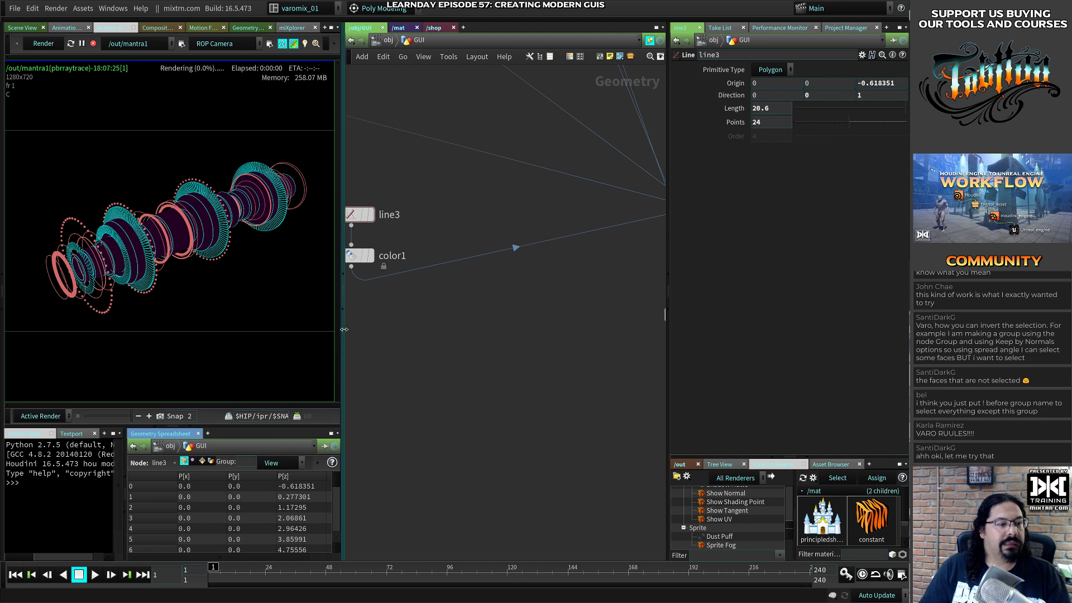
drag(343, 324, 551, 373)
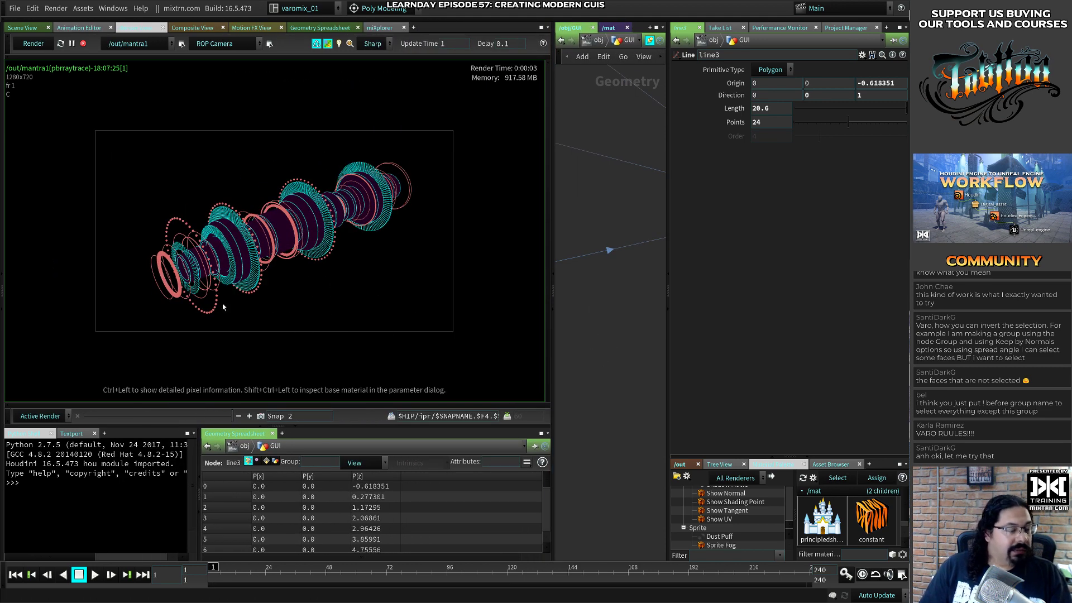
drag(553, 342, 502, 348)
drag(361, 348, 343, 346)
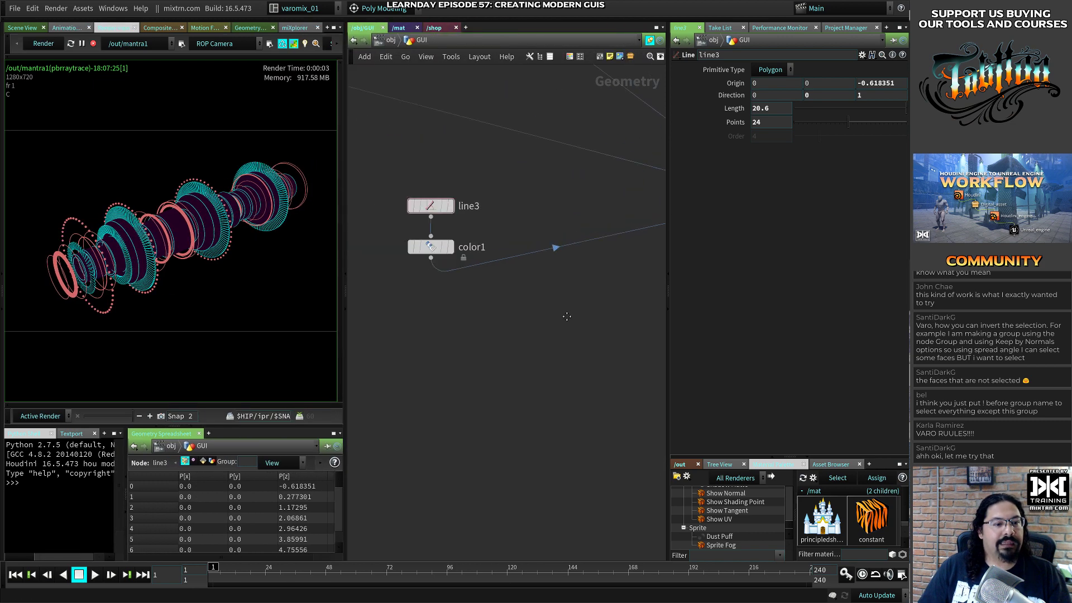
Duplicate the attribcreate2 width node and place the copy beside the line3 node
key(h)
middle_drag(413, 335, 429, 305)
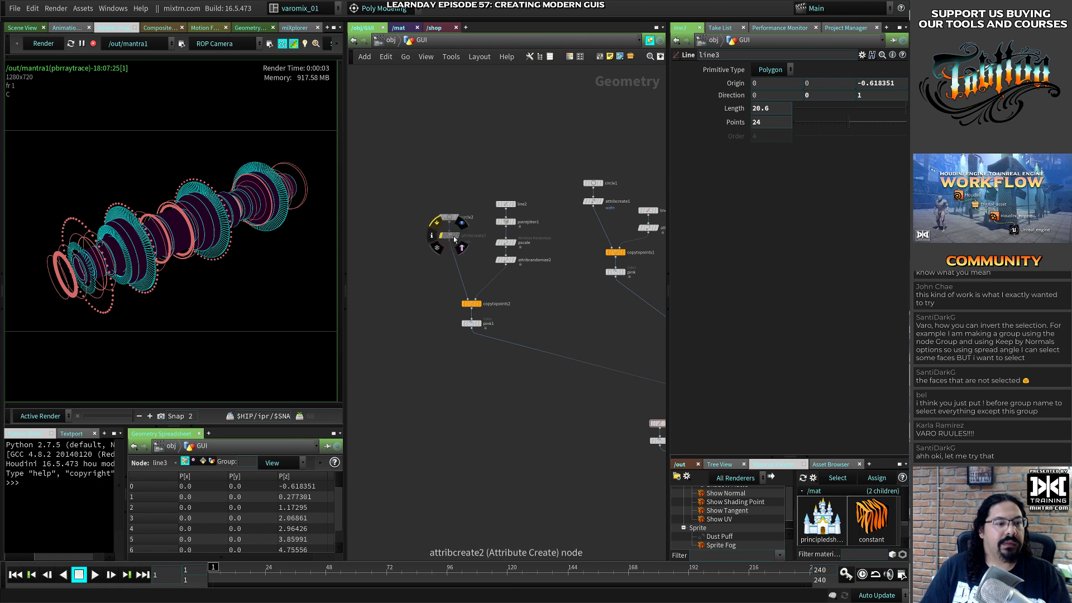
alt+drag(448, 235, 621, 420)
middle_drag(525, 436, 489, 320)
Change the line3 node's primitive type to NURBS and render /out/mantra1 again
click(498, 258)
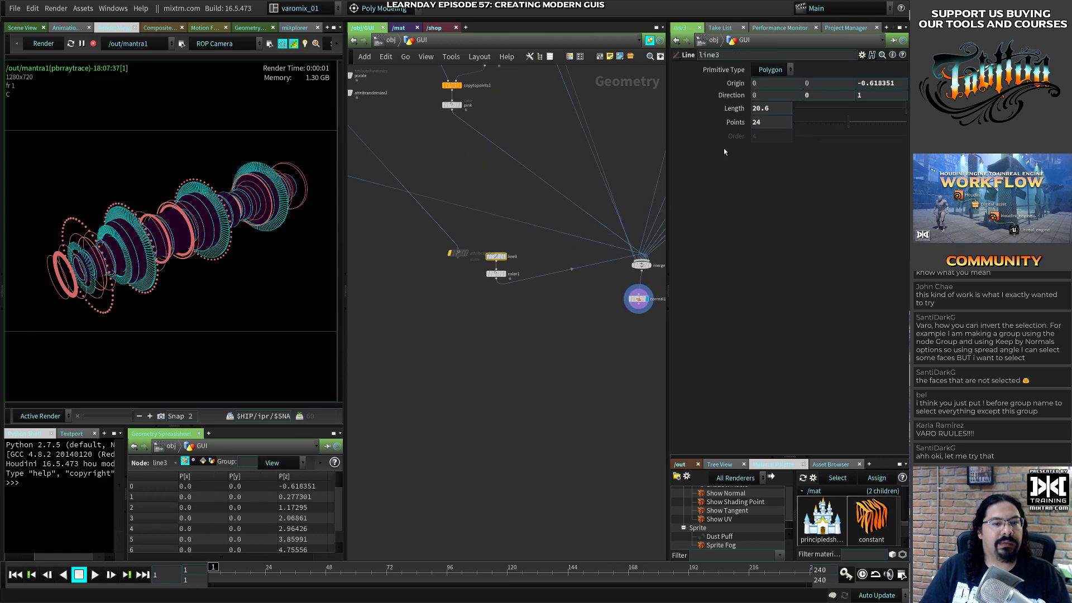
click(774, 71)
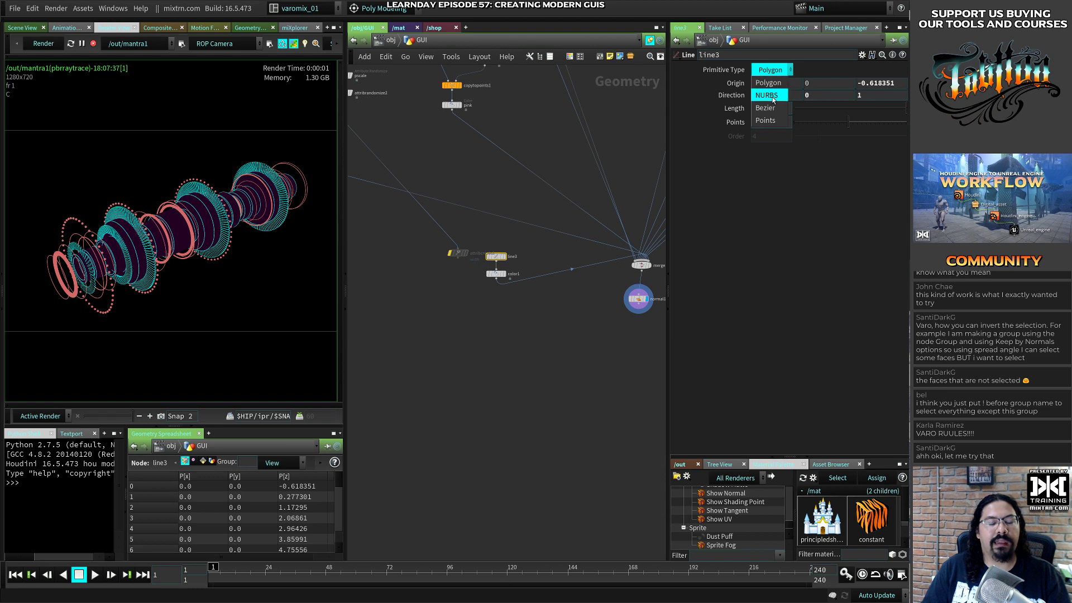
click(772, 96)
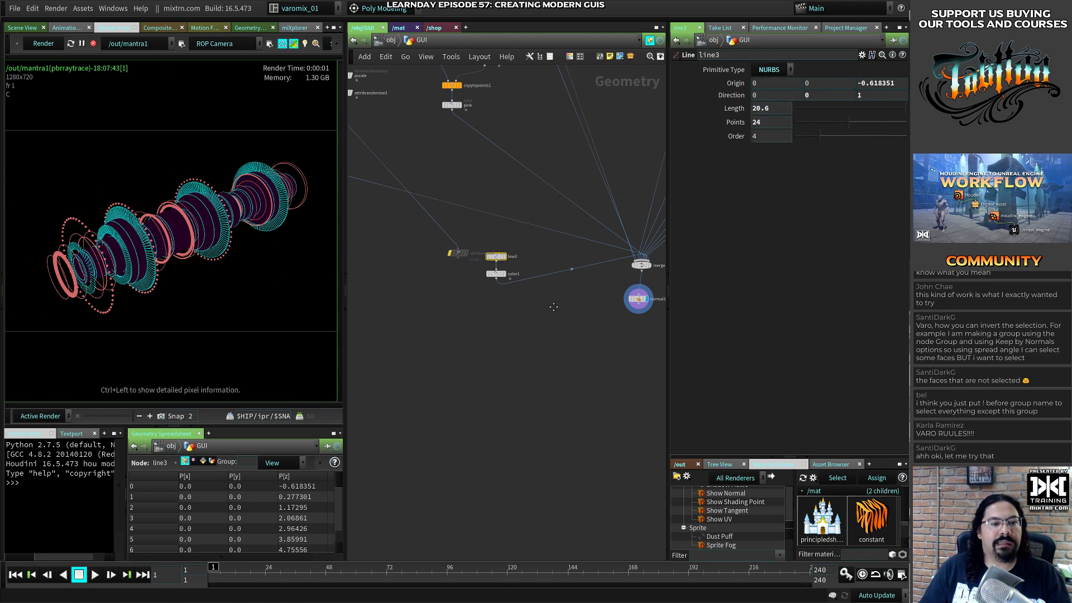
scroll(519, 279, up, 3)
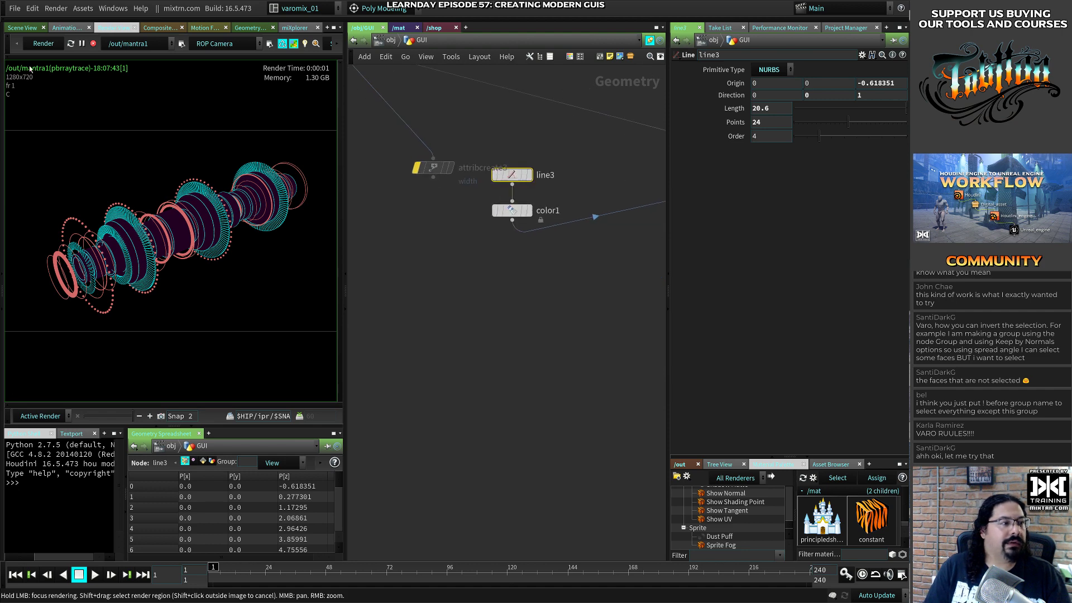
click(43, 43)
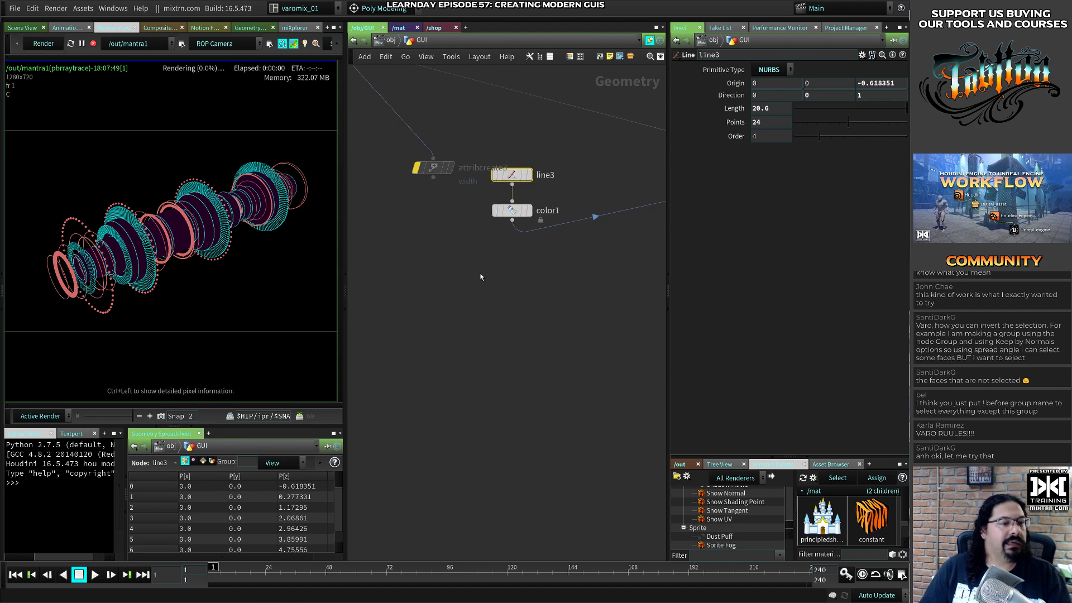
Insert the attribcreate3 node between line3 and color1 and turn off its bypass
drag(436, 166, 503, 206)
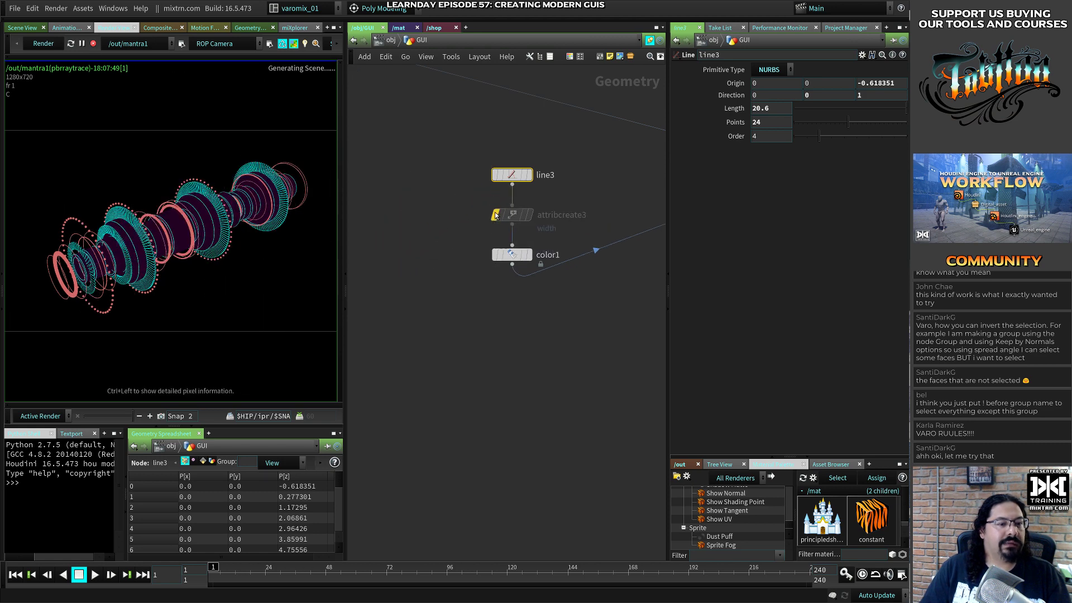
click(495, 216)
click(512, 214)
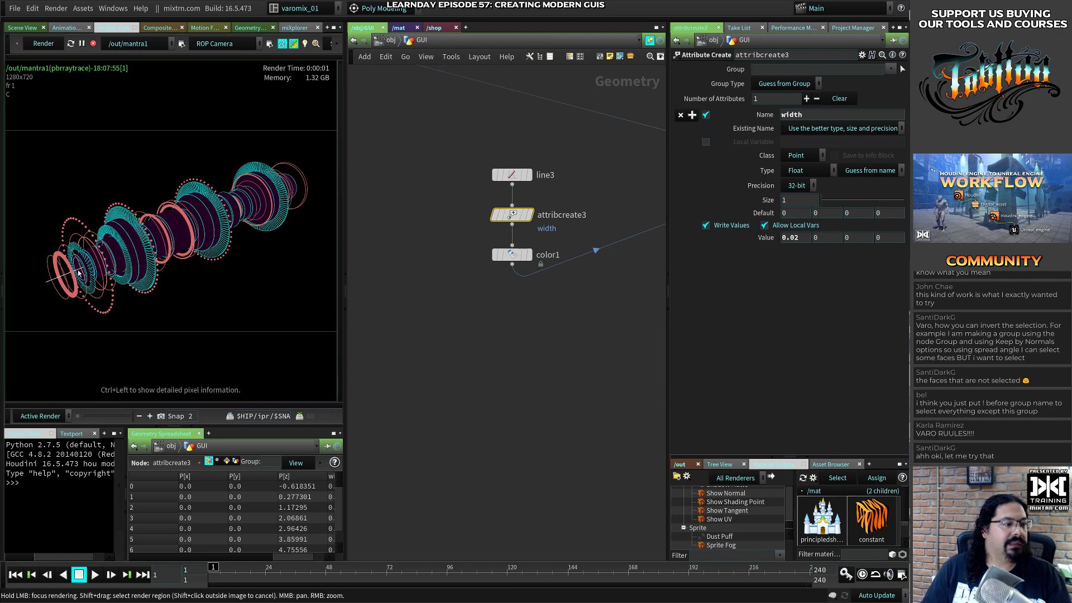
Set the attribcreate3 node's width value to 0.015 and deselect the node
drag(795, 243, 808, 242)
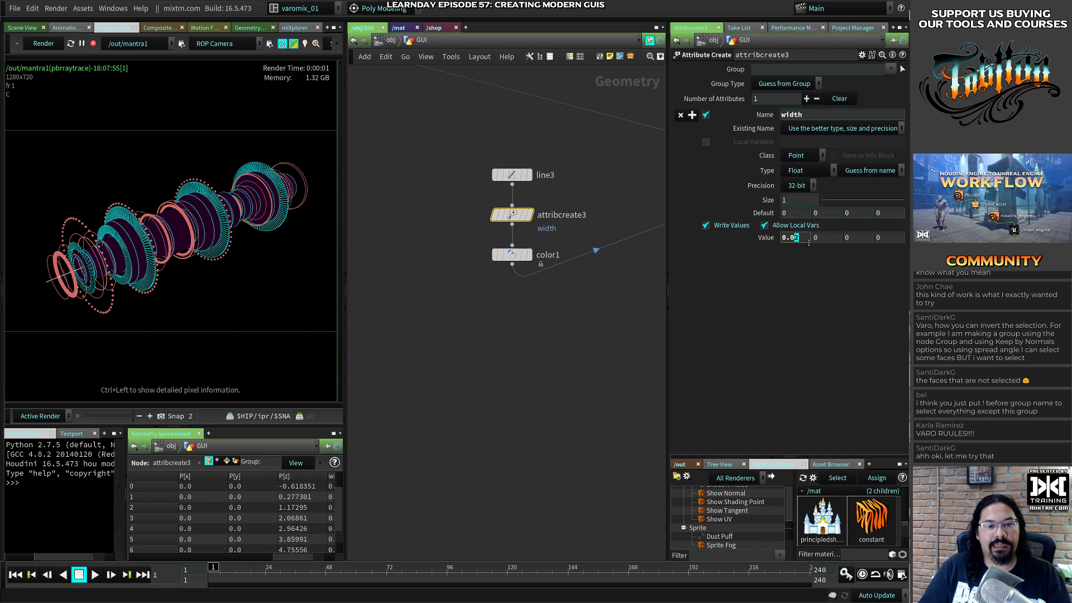
text(15)
key(Return)
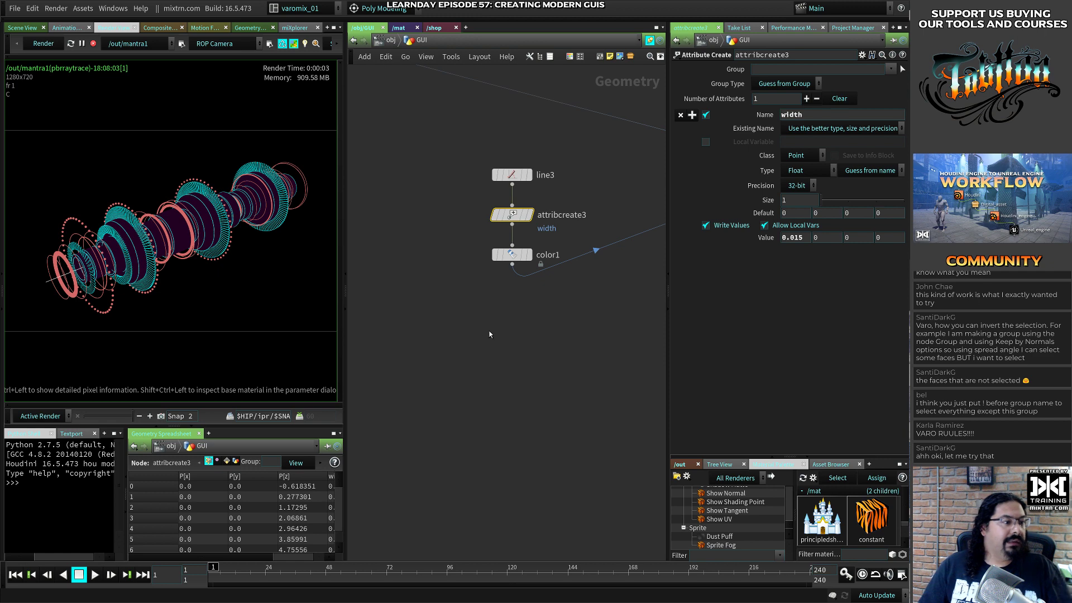
scroll(469, 304, down, 2)
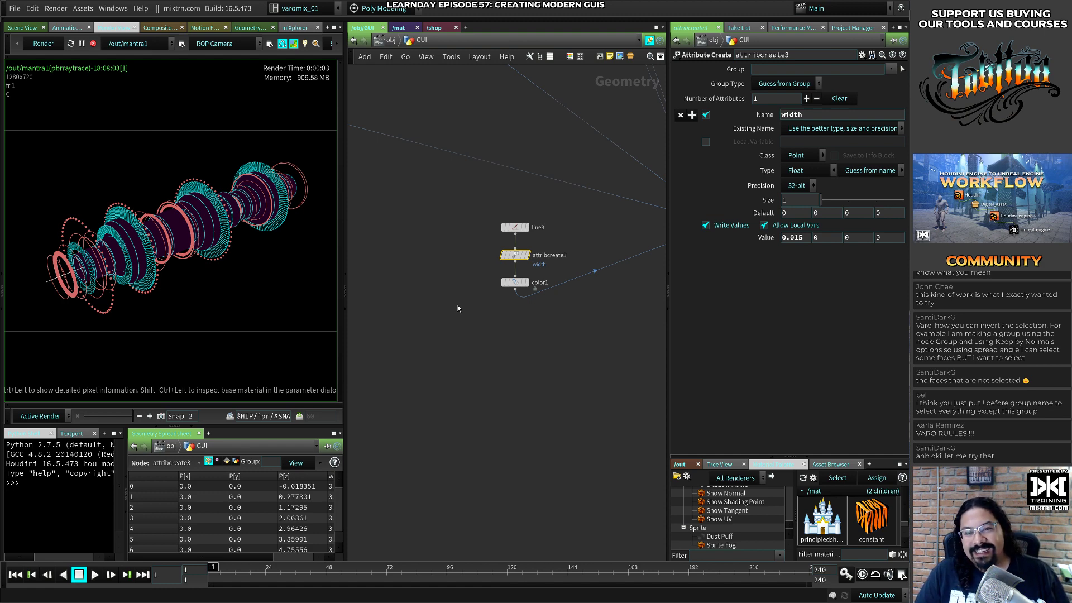
click(391, 293)
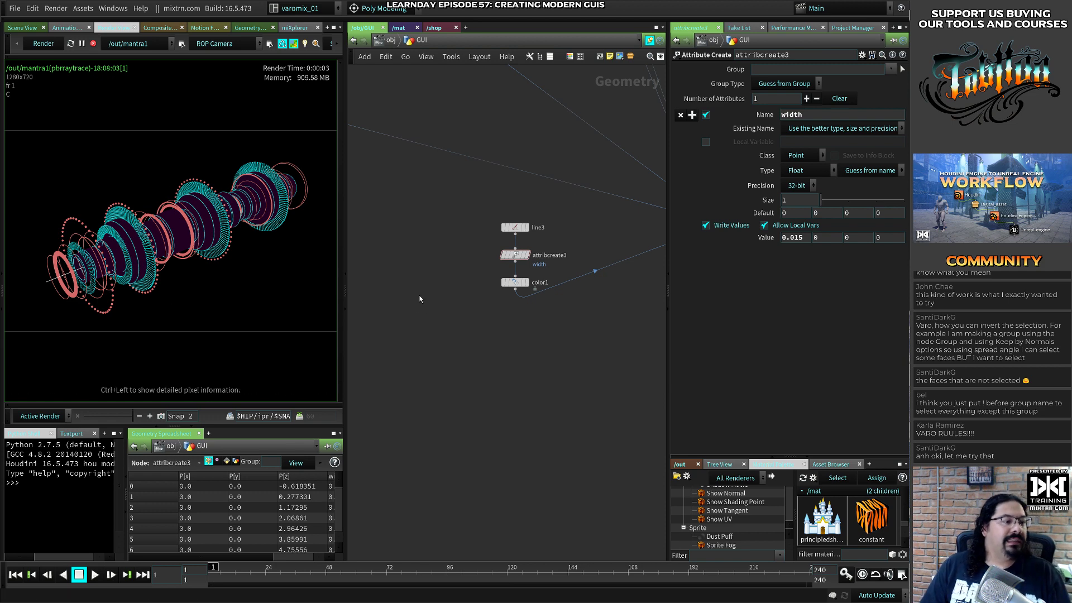
Switch to the browser, reduce the VEGAS Virtual interface page's zoom and examine the enlarged artwork with the box clusters
key(alt+Tab)
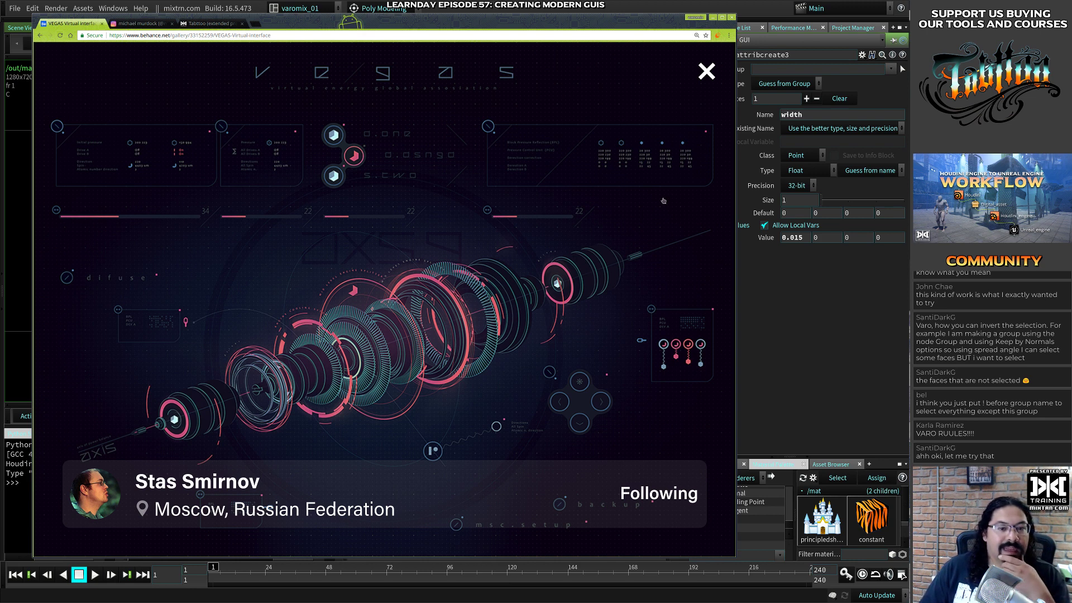
click(693, 83)
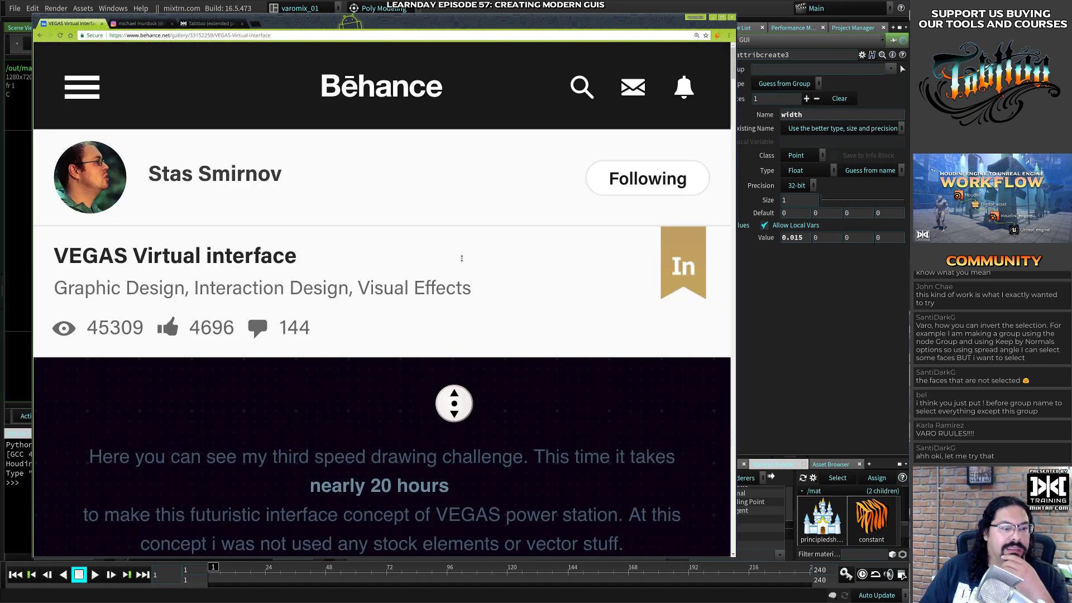
key(ctrl+minus)
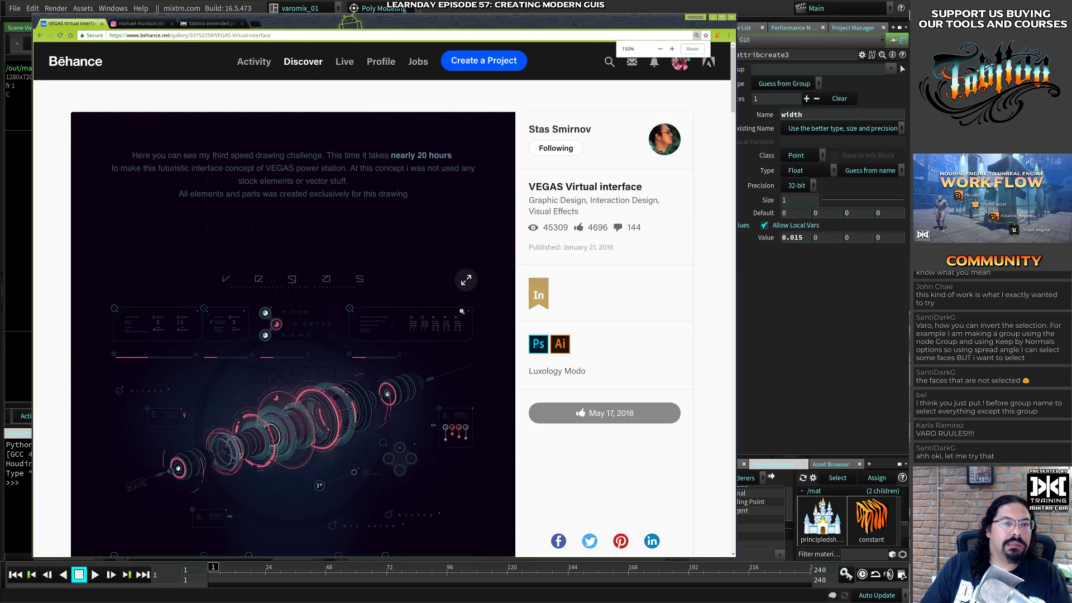
scroll(328, 316, down, 5)
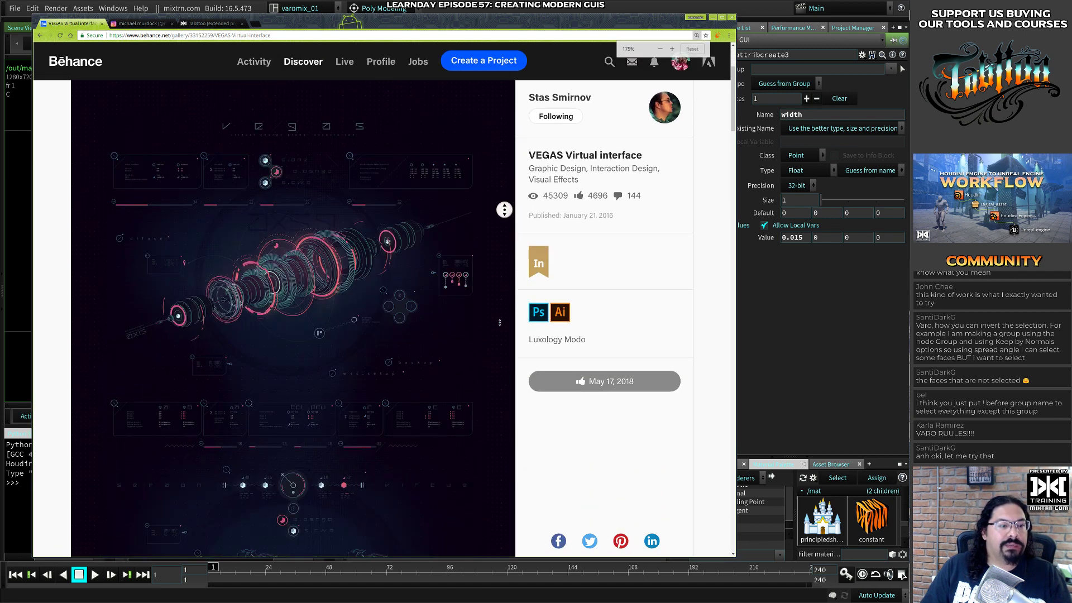
click(330, 319)
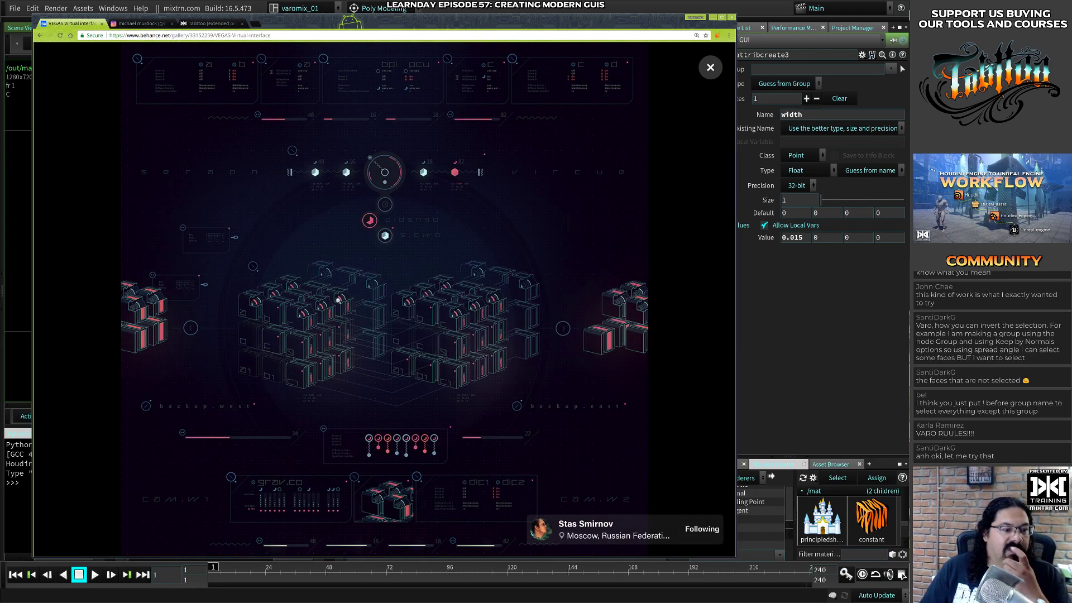
Return to Houdini, show the scene view and save the scene
key(alt+Tab)
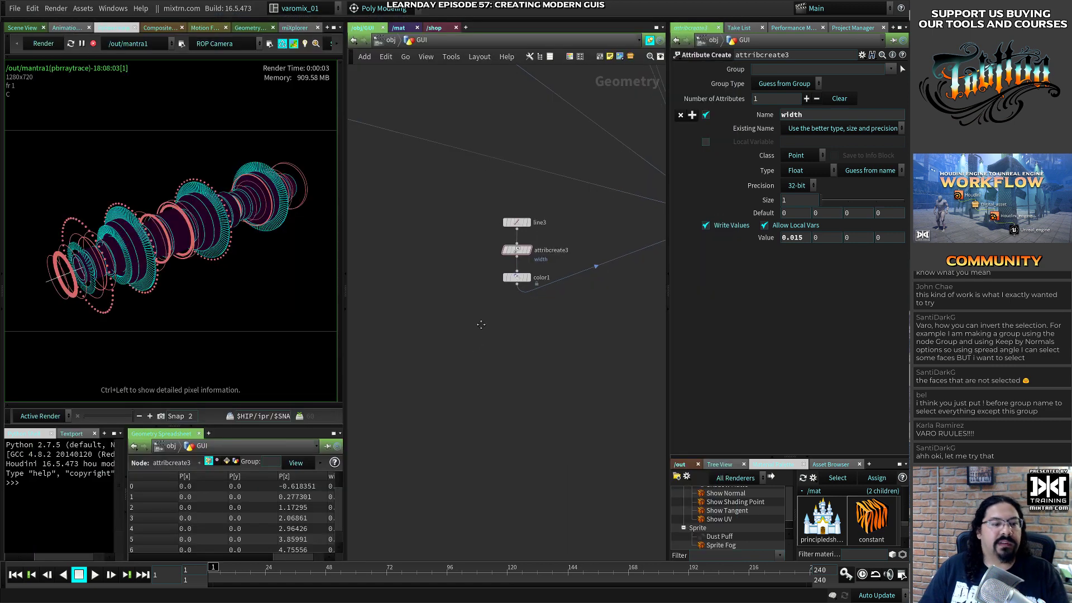
click(23, 27)
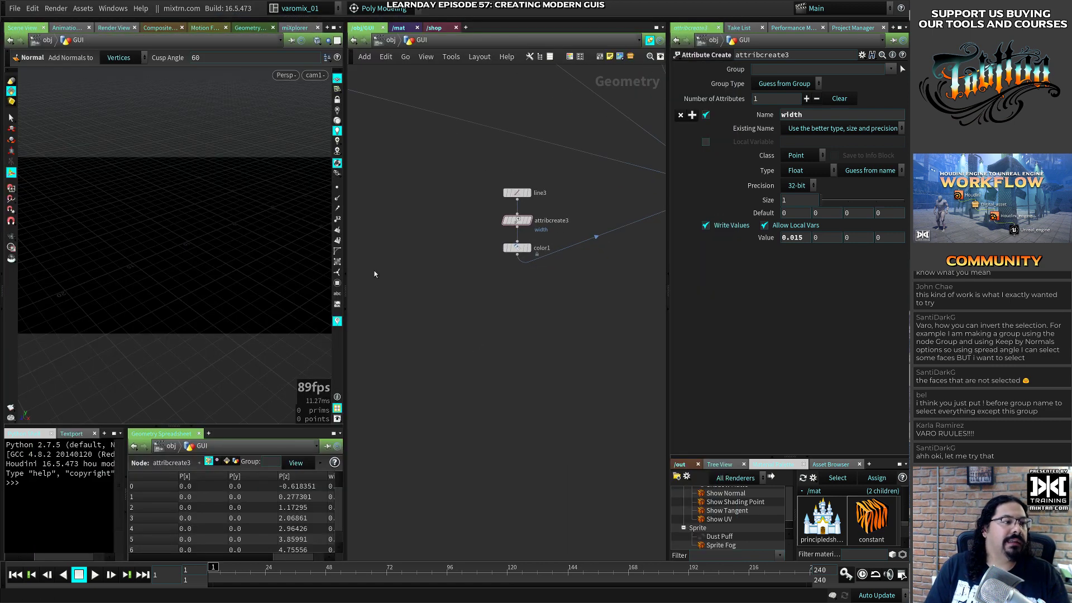
key(ctrl+s)
Add a Box node to the GUI network in the empty area beside merge1 and normal1
middle_drag(576, 301, 413, 324)
middle_drag(542, 352, 492, 350)
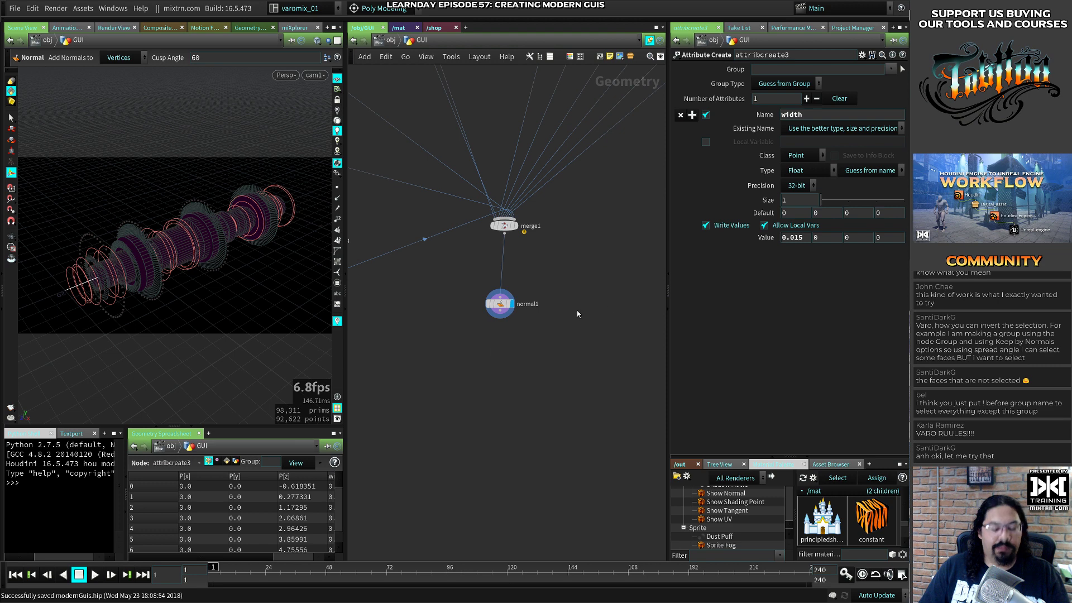
key(Tab)
text(box)
key(Return)
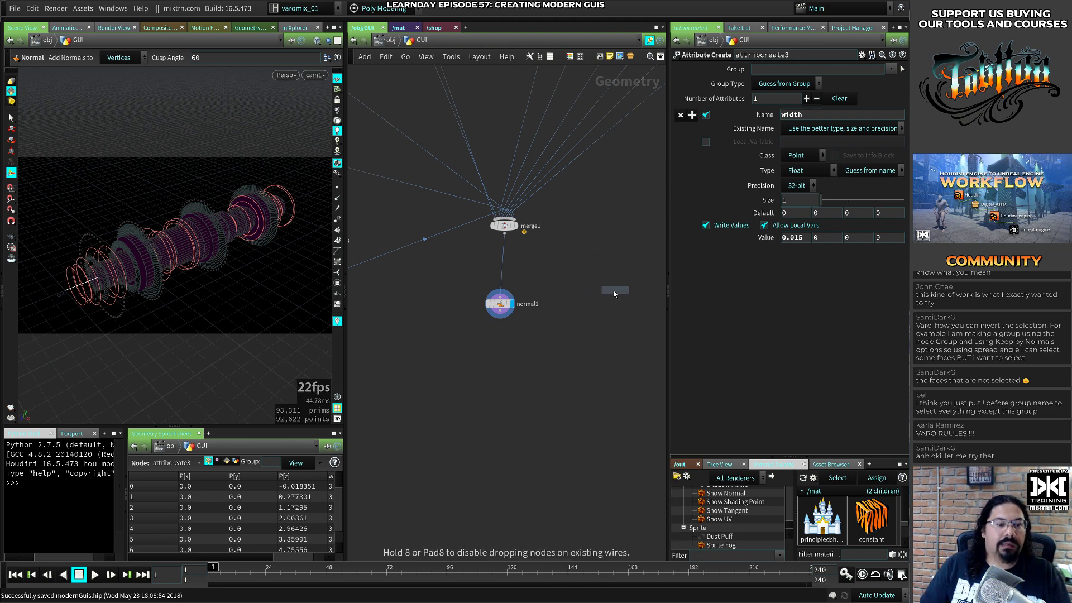
click(569, 277)
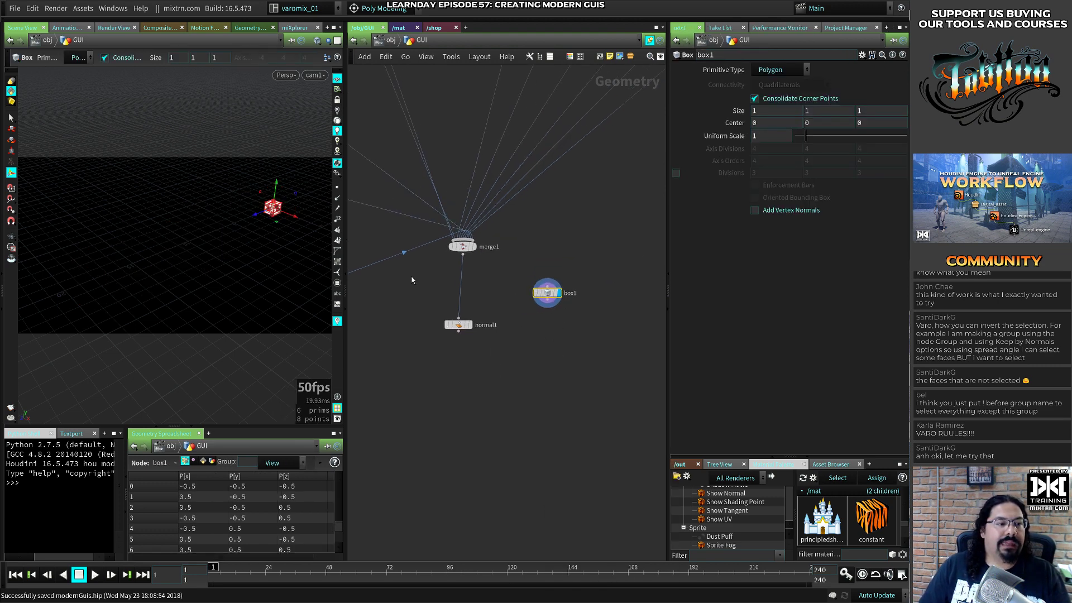
key(s)
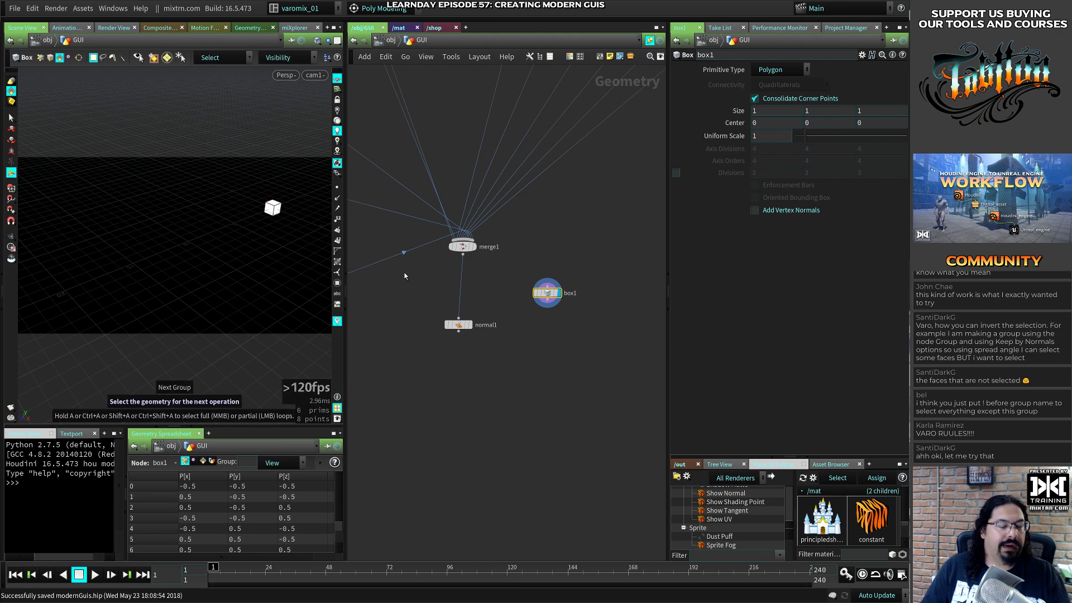
drag(547, 292, 553, 280)
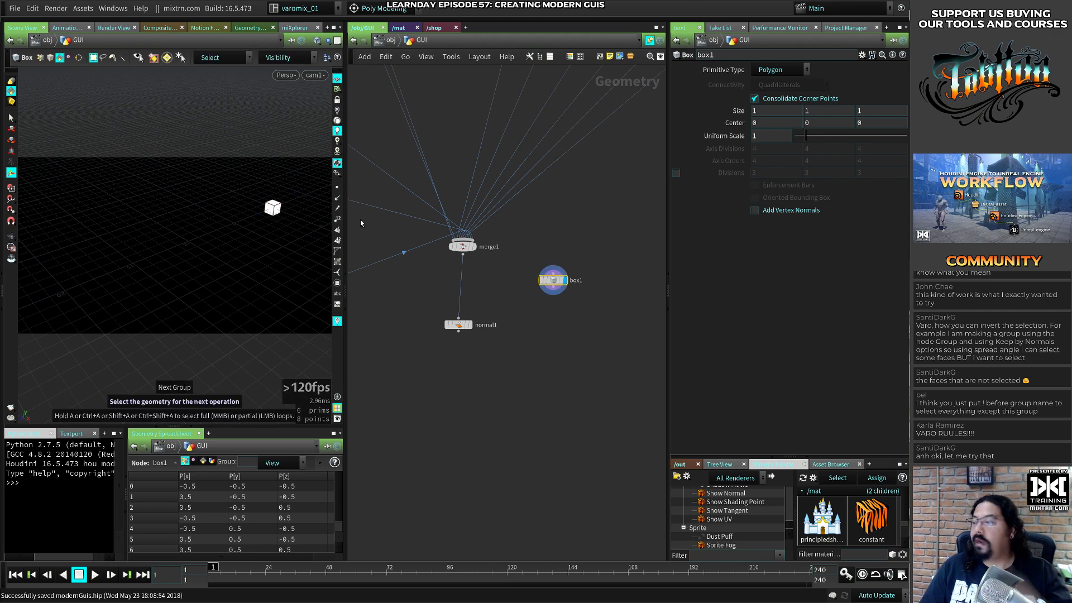
Frame the box in the viewport outside the camera and reduce its Z size to 0.689175
key(space+g)
mouse_move(201, 273)
alt+mouse_down()
mouse_move(249, 265)
mouse_move(223, 270)
mouse_move(199, 256)
mouse_move(203, 272)
alt+mouse_up()
key(Return)
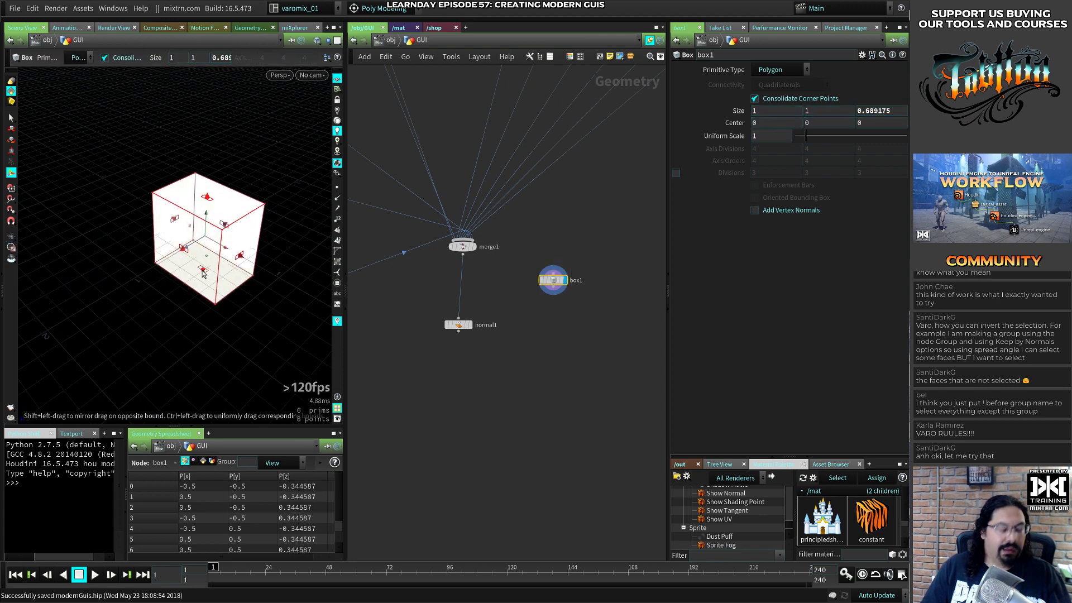
Shift the box's X center to 0.150886 and undo the extra bounding box change
alt+middle_drag(230, 229, 201, 249)
drag(210, 275, 223, 279)
middle_drag(223, 278, 200, 251)
key(ctrl+z)
alt+middle_drag(232, 319, 202, 289)
alt+drag(202, 288, 200, 278)
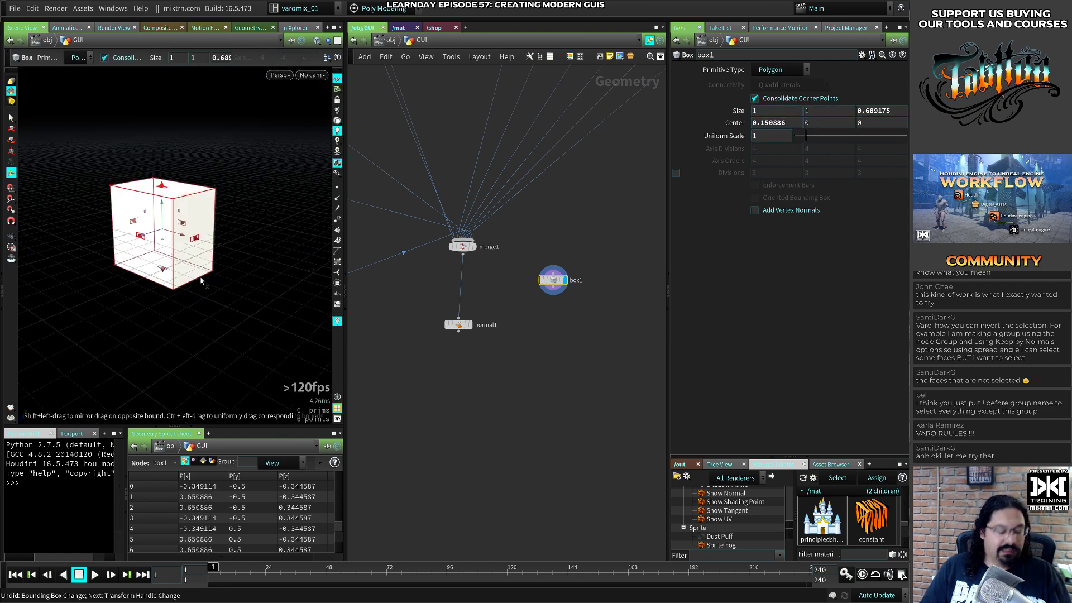
Extrude the box's end face on the positive X side by a distance of 0.302418 with PolyExtrude
key(s)
click(189, 247)
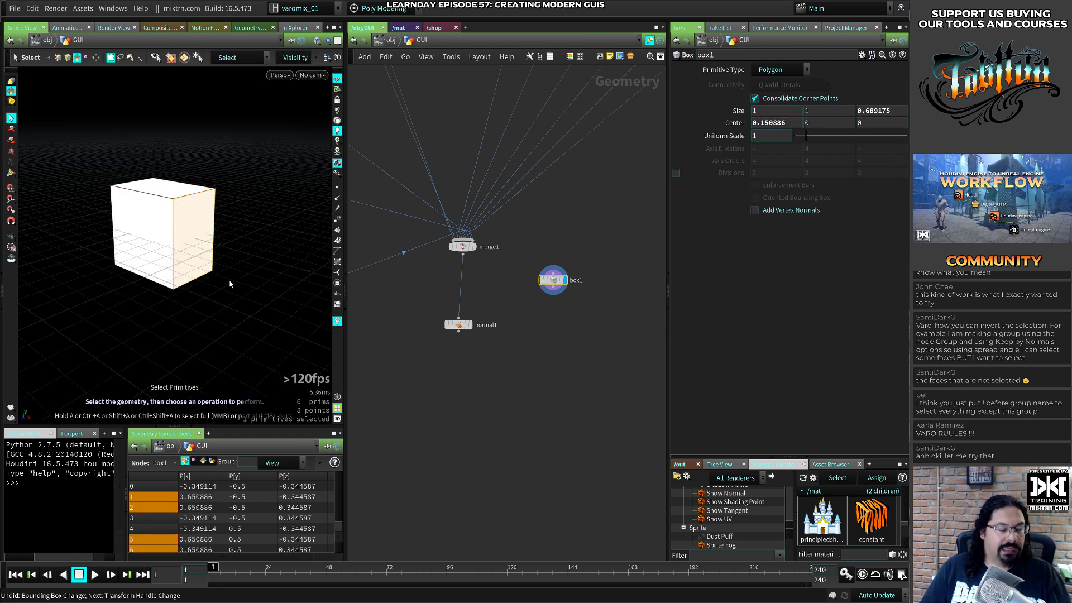
key(Tab)
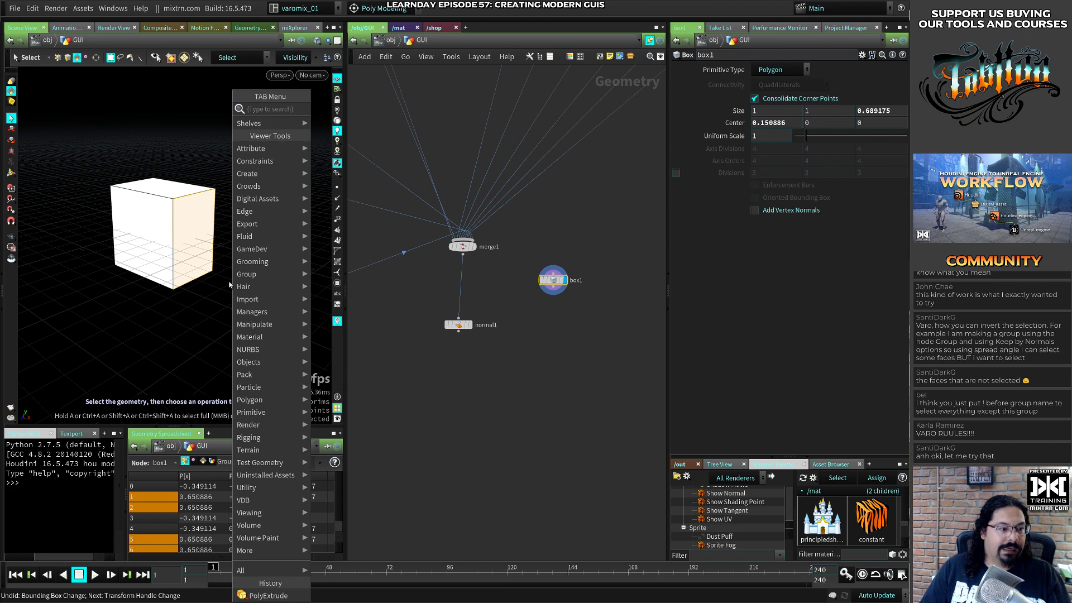
key(Escape)
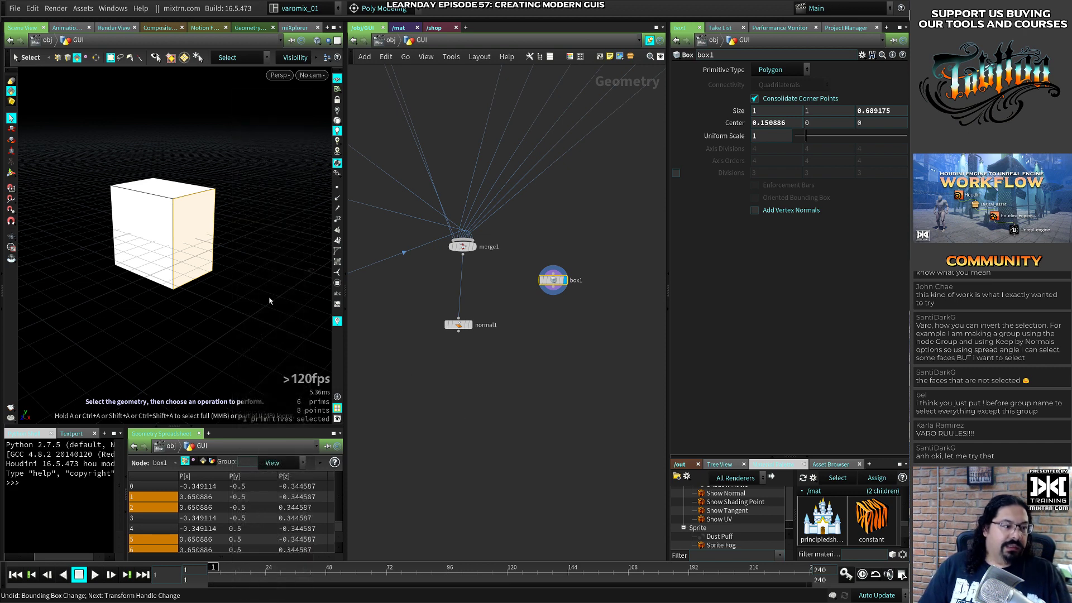
key(Tab)
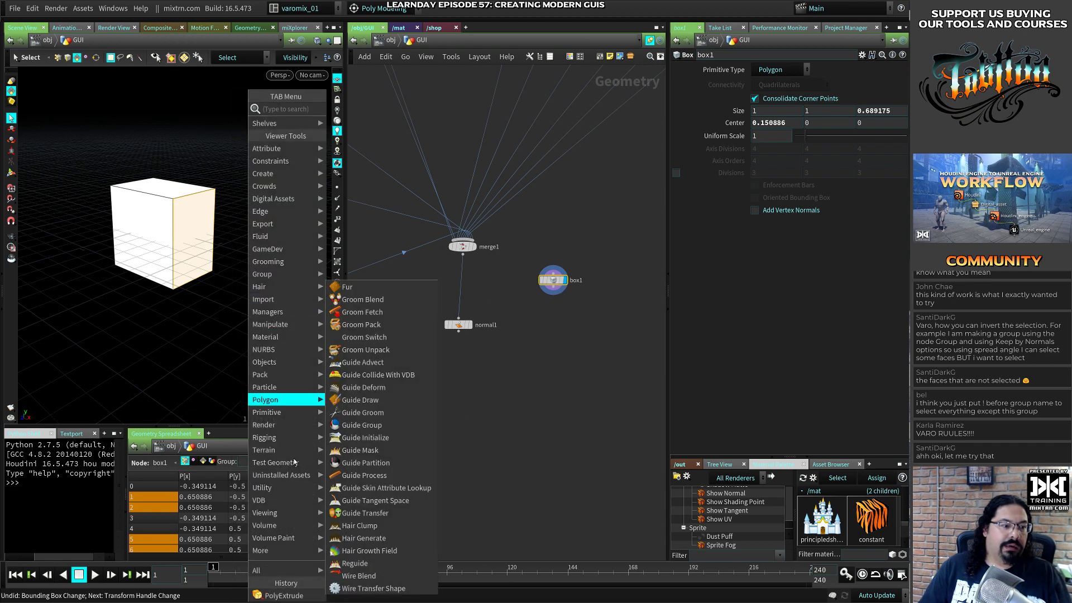
click(285, 596)
drag(214, 249, 251, 252)
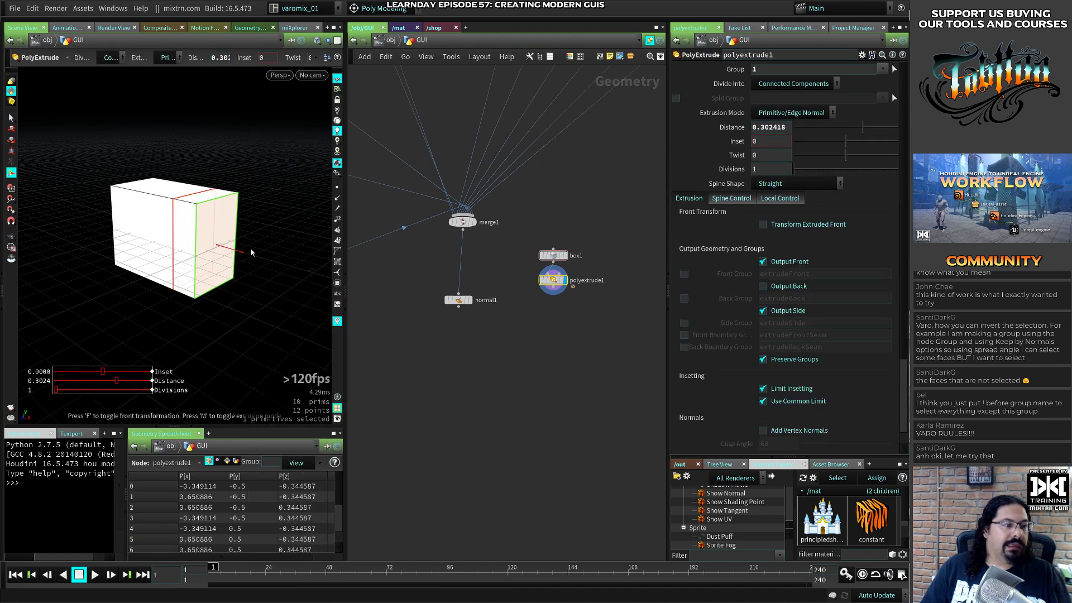
Lower the two upper corner points of the extruded end by 0.38048 in Y to form a slope
key(s)
click(240, 192)
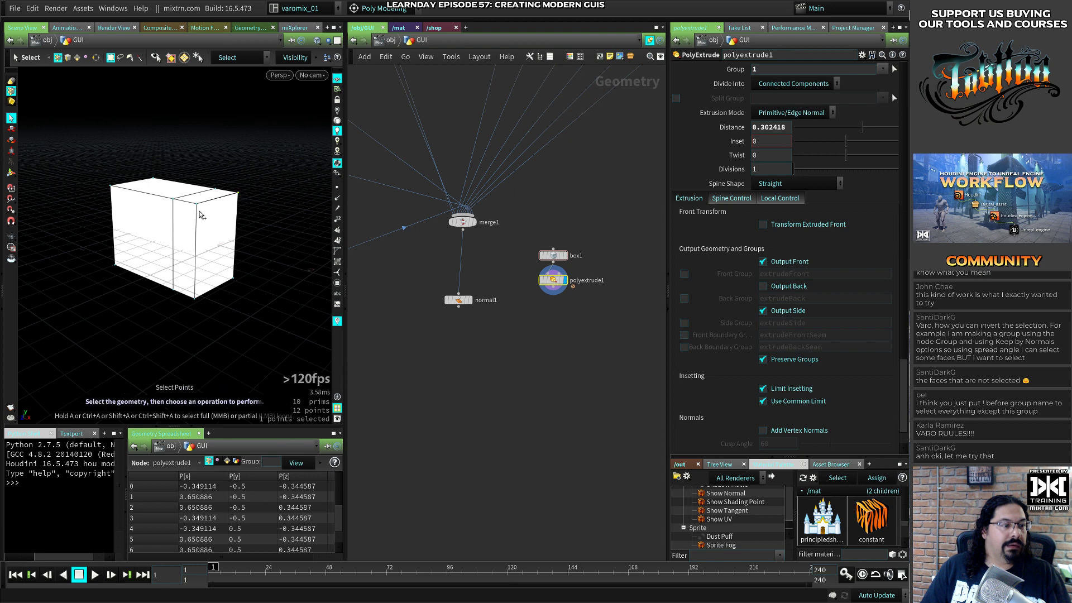
shift+click(197, 206)
key(t)
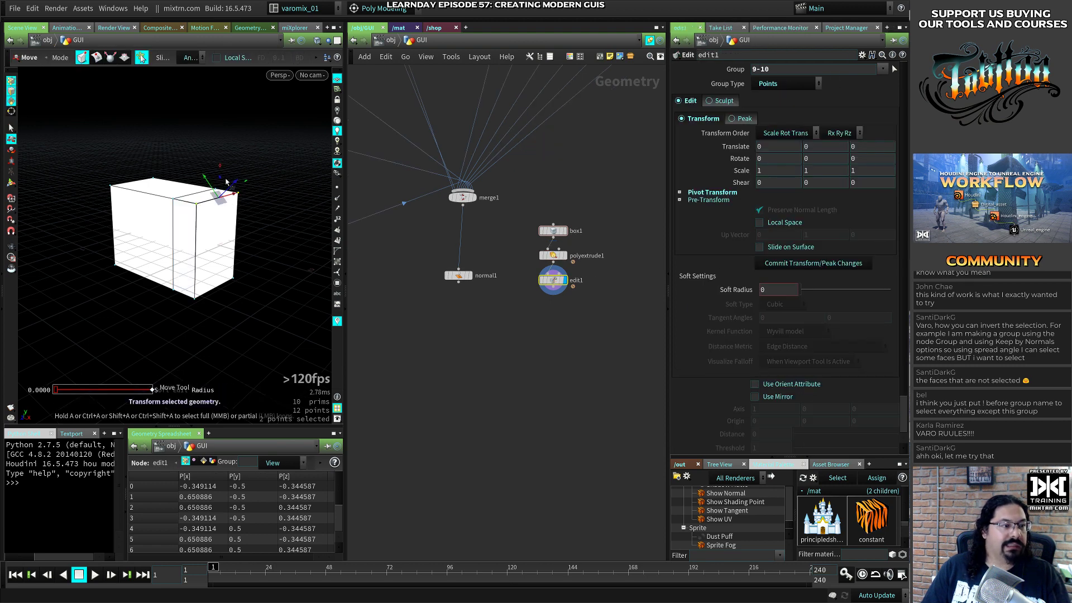
drag(218, 174, 216, 214)
Check the shape's side, sloped and underside faces, and select the upright end face below the slope
key(s)
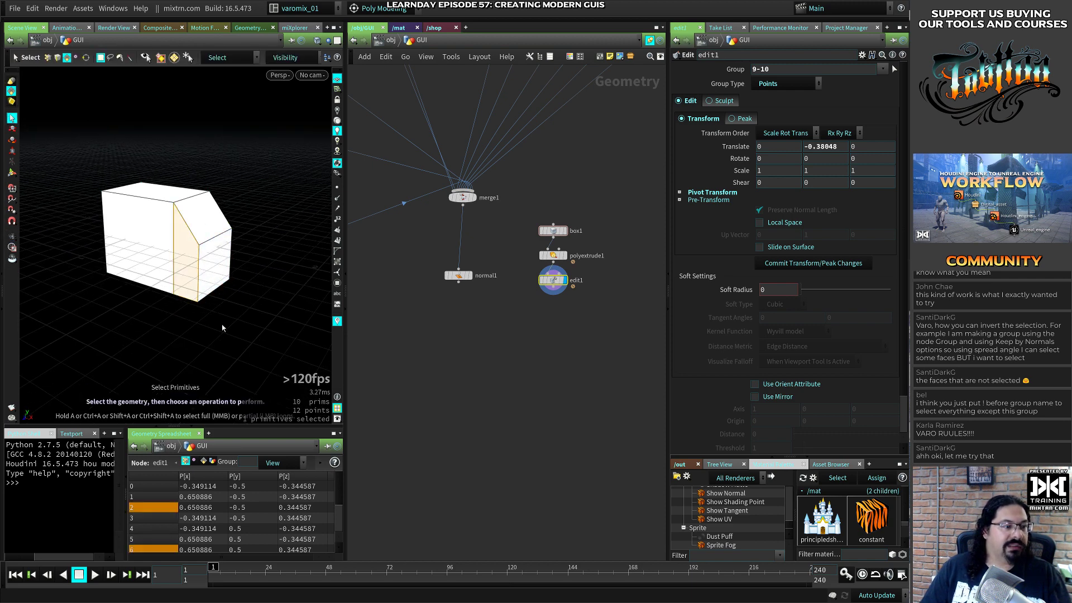
click(197, 324)
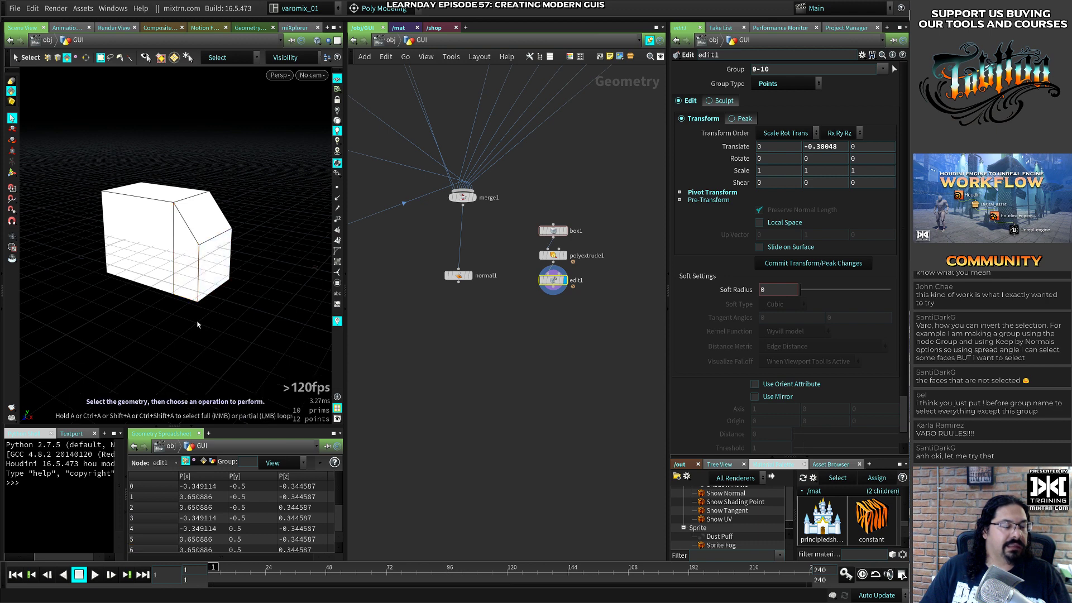
click(188, 269)
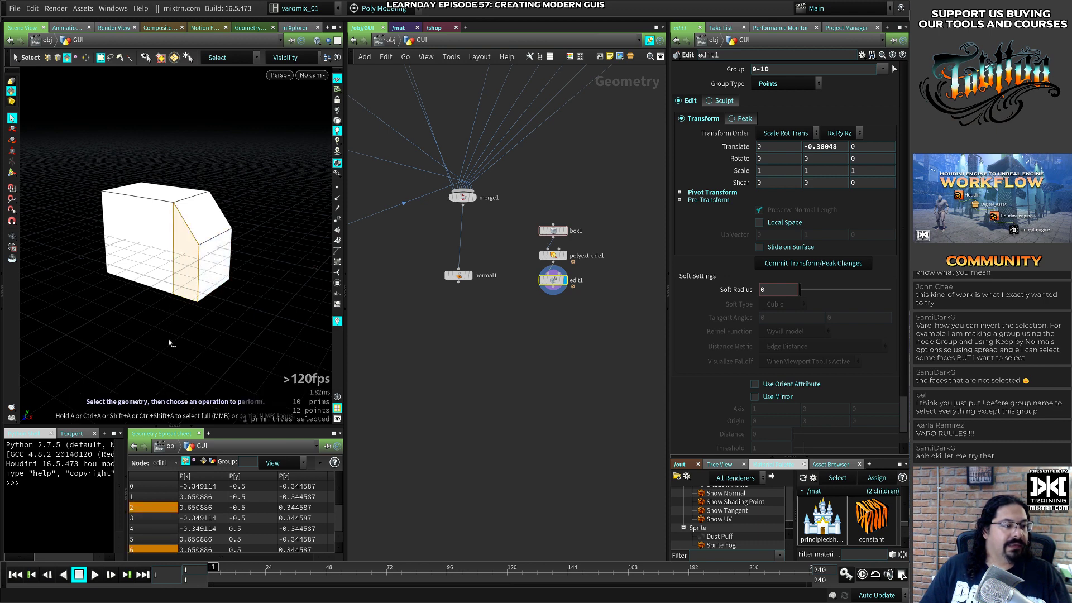
click(202, 228)
click(207, 234)
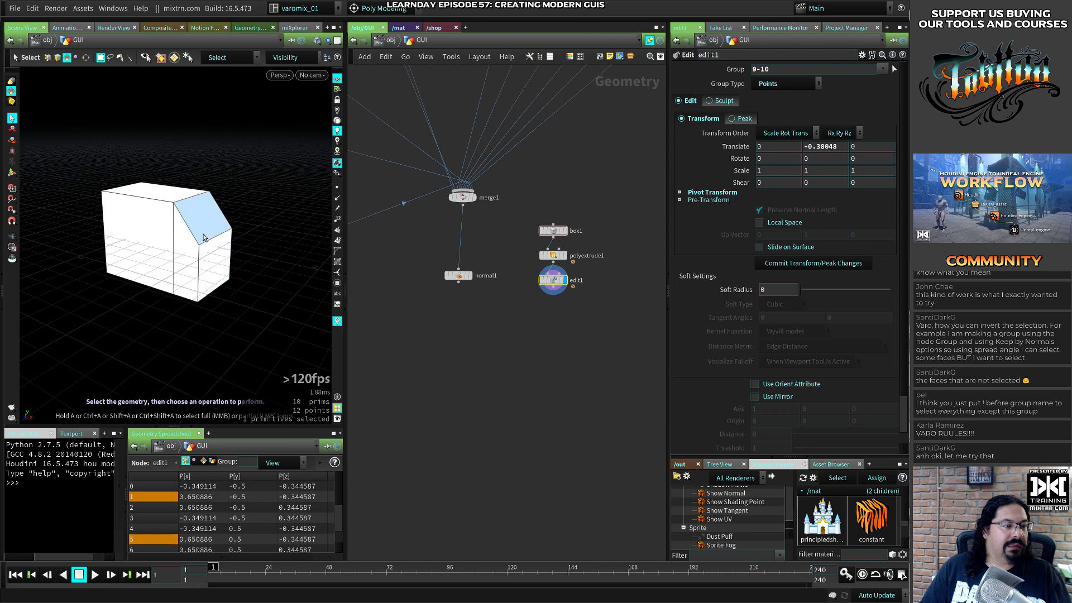
alt+drag(272, 287, 187, 226)
click(237, 304)
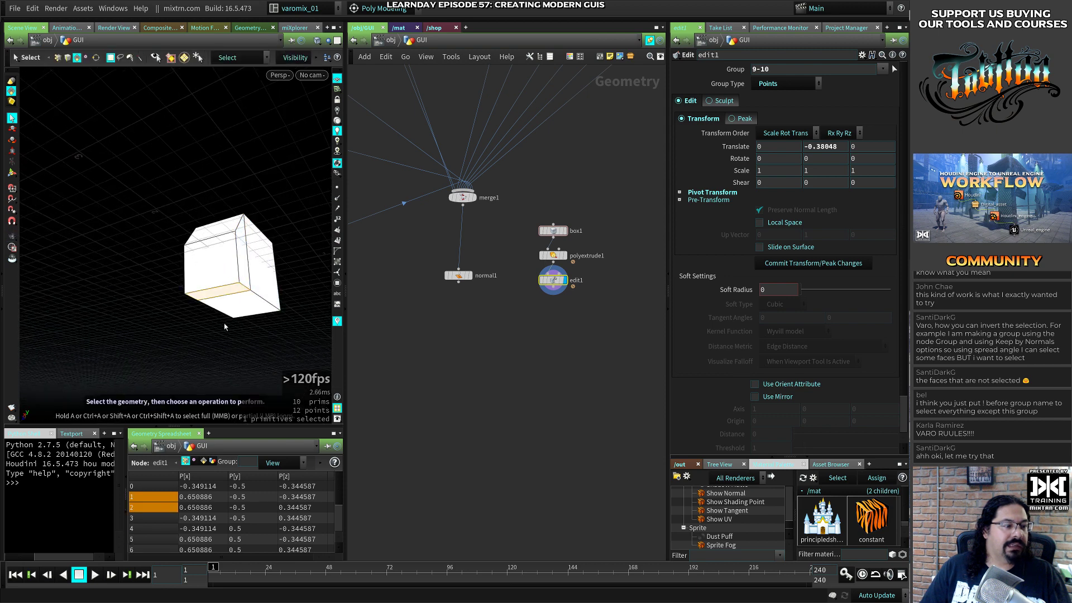
click(218, 317)
click(243, 307)
click(264, 276)
alt+drag(263, 279, 146, 349)
click(139, 257)
click(228, 280)
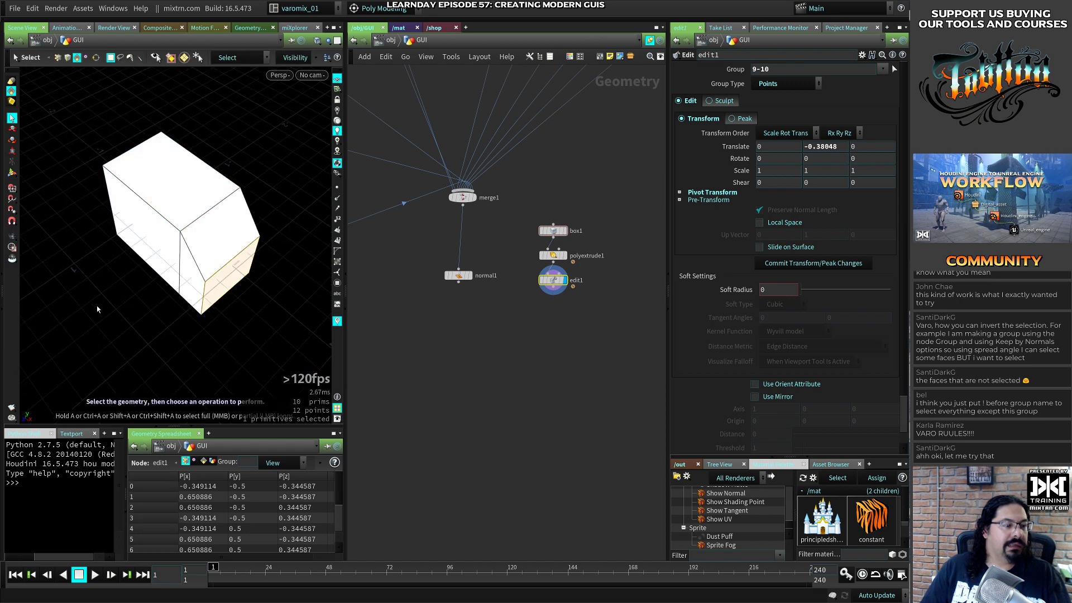
alt+drag(97, 308, 176, 323)
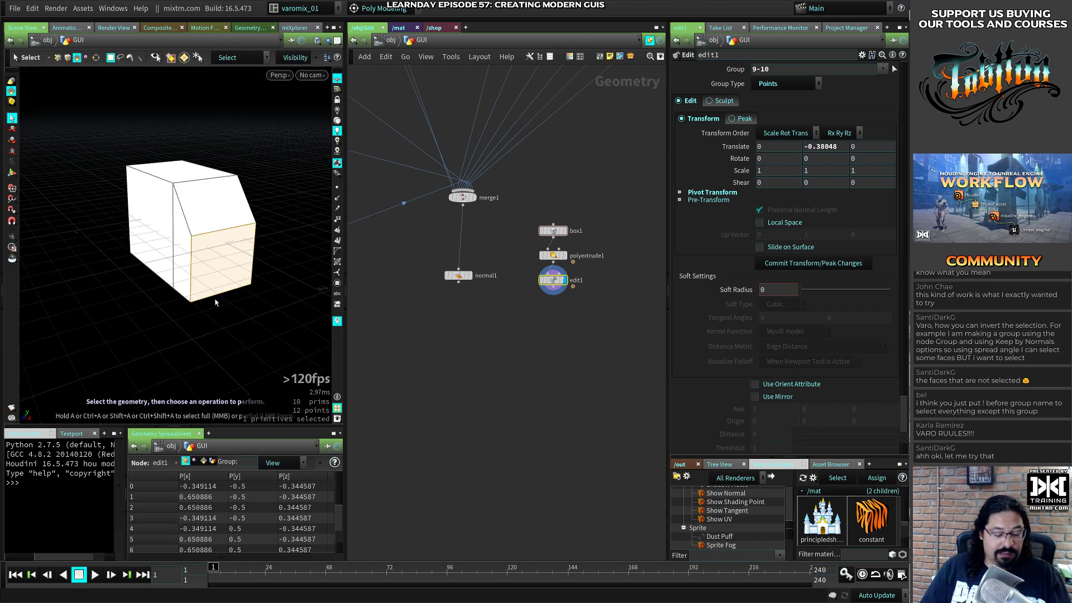
key(Return)
drag(237, 276, 247, 272)
key(ctrl+z)
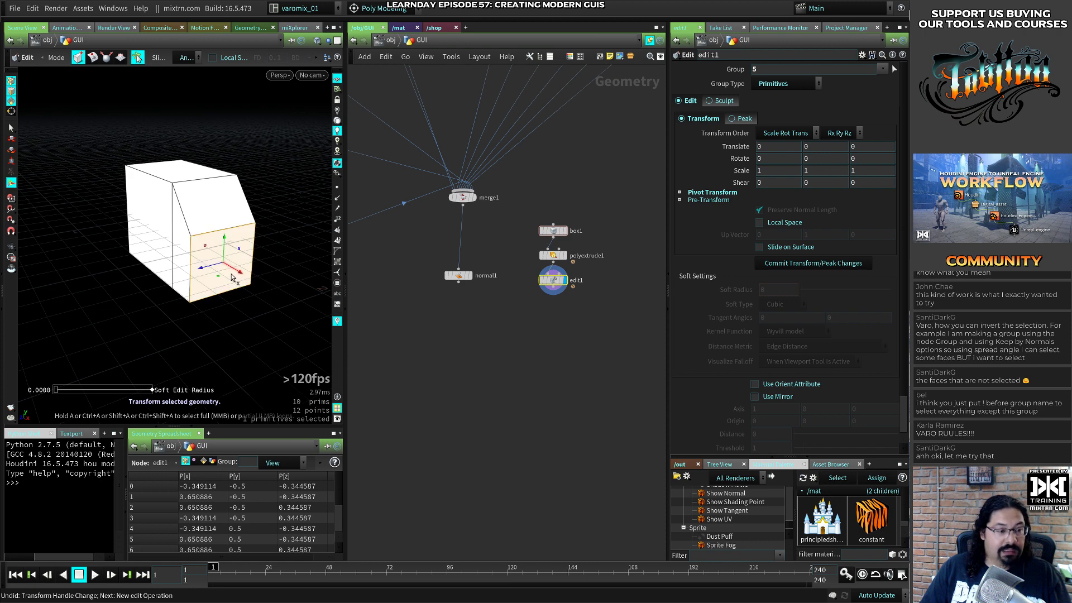
Extrude the upright end face below the slope outward by a distance of 0.289029
key(x)
key(c)
click(268, 274)
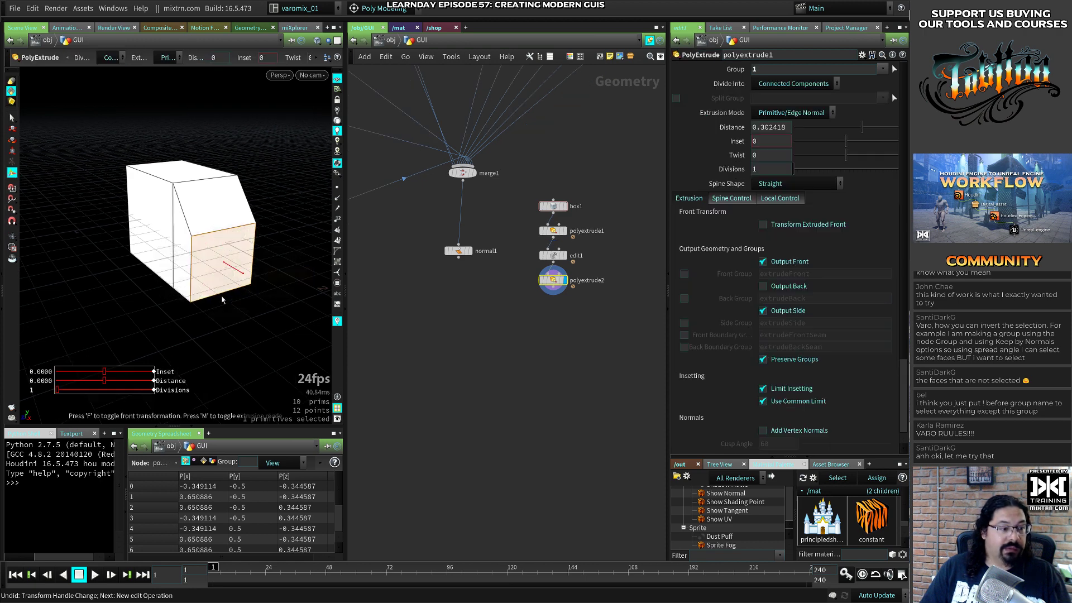
drag(243, 274, 279, 292)
alt+drag(162, 319, 205, 289)
drag(275, 268, 263, 268)
Add a PolyBevel node directly after polyextrude2
click(391, 314)
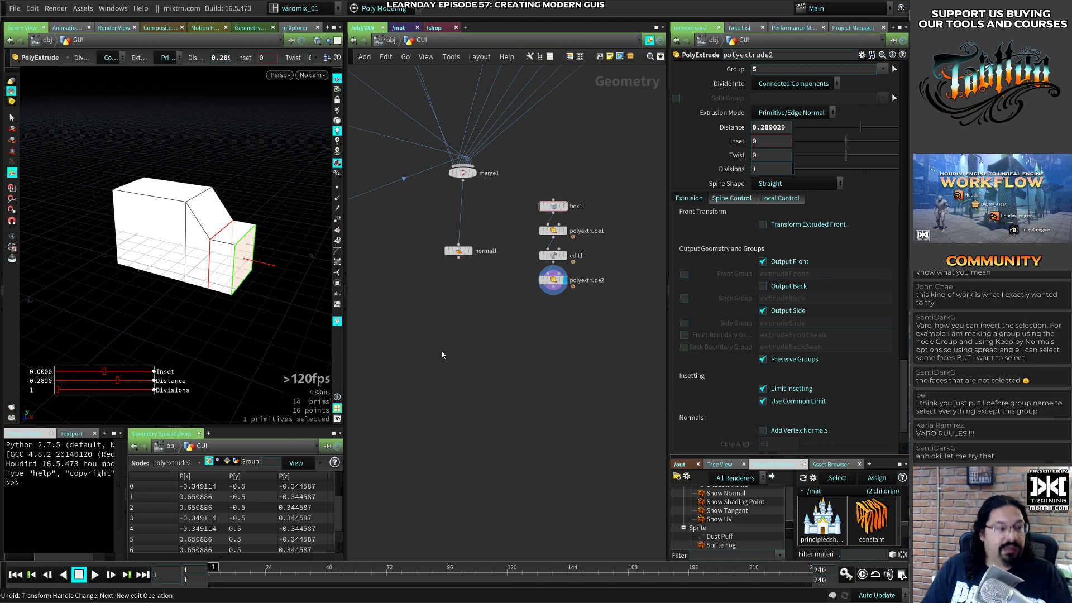
middle_drag(535, 320, 495, 306)
scroll(514, 303, up, 2)
click(512, 254)
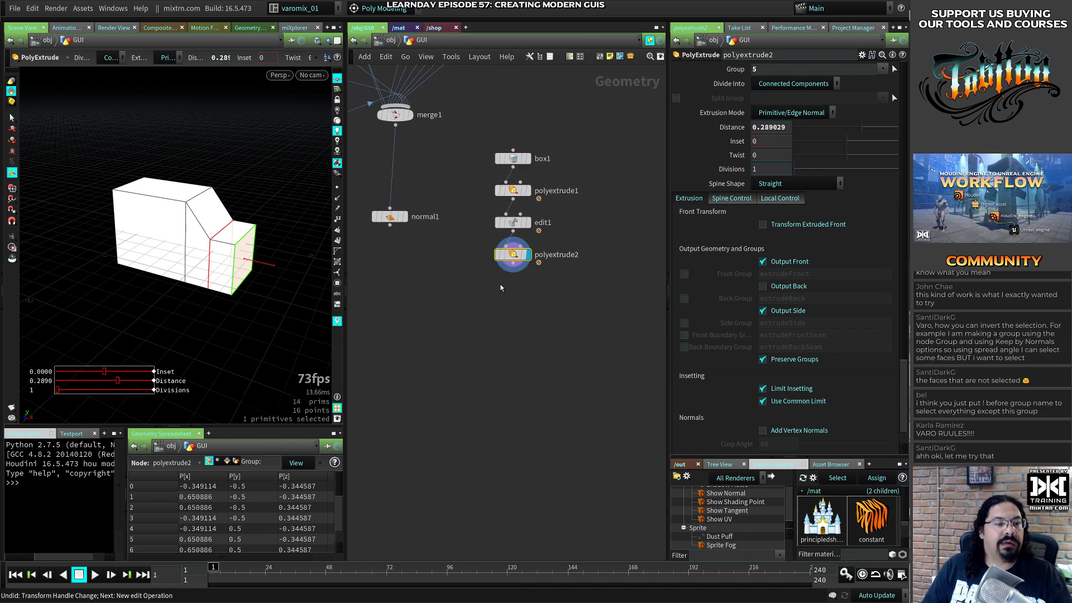
key(Tab)
text(polybevel)
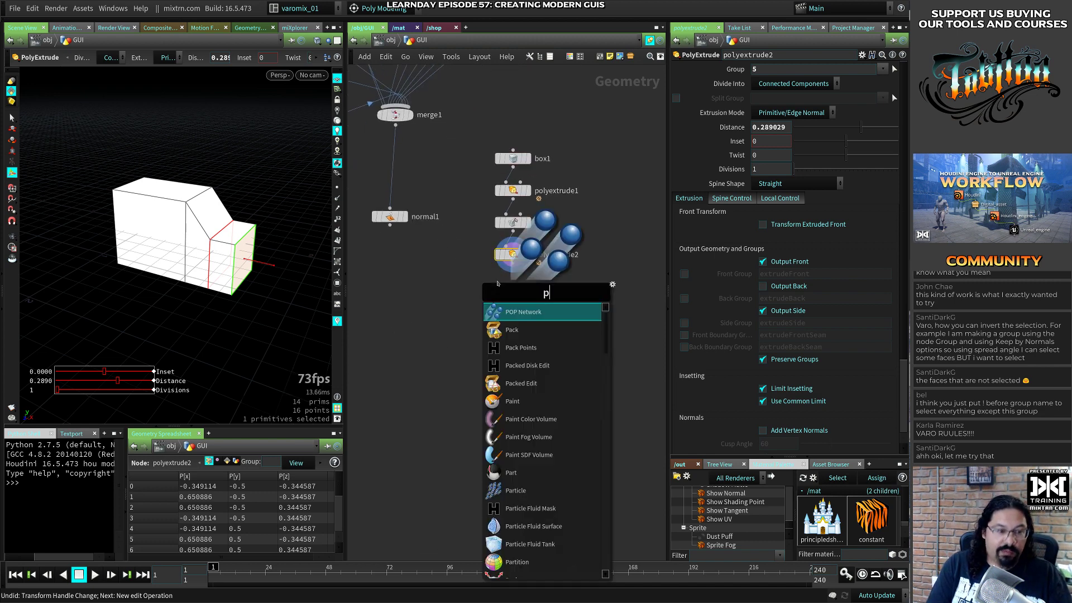
key(Return)
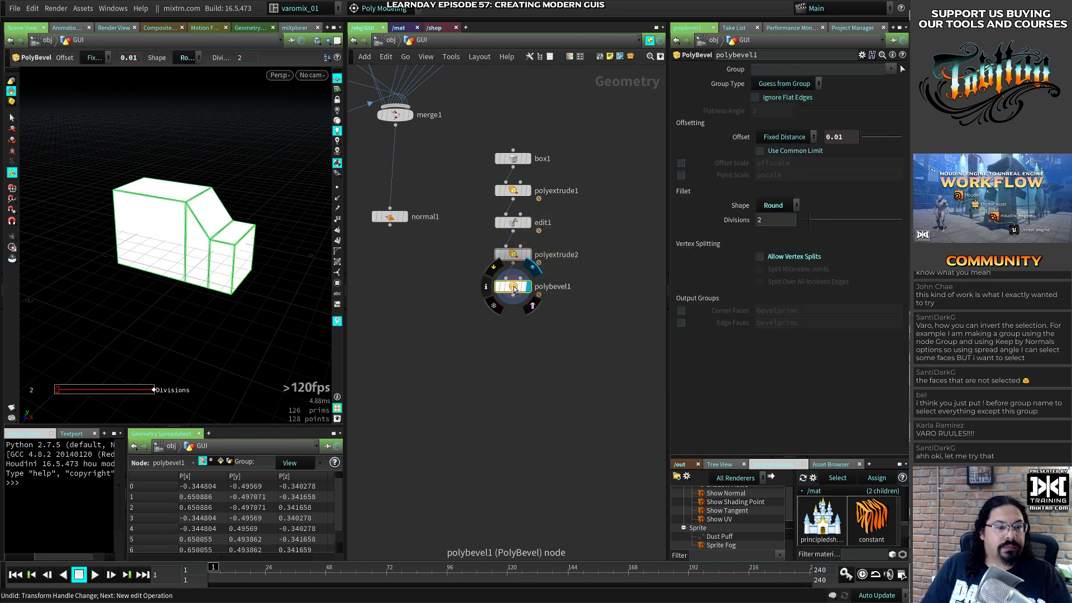
Set the bevel's divisions to 1 and output its corner faces as the group bevelprims
right_click(182, 268)
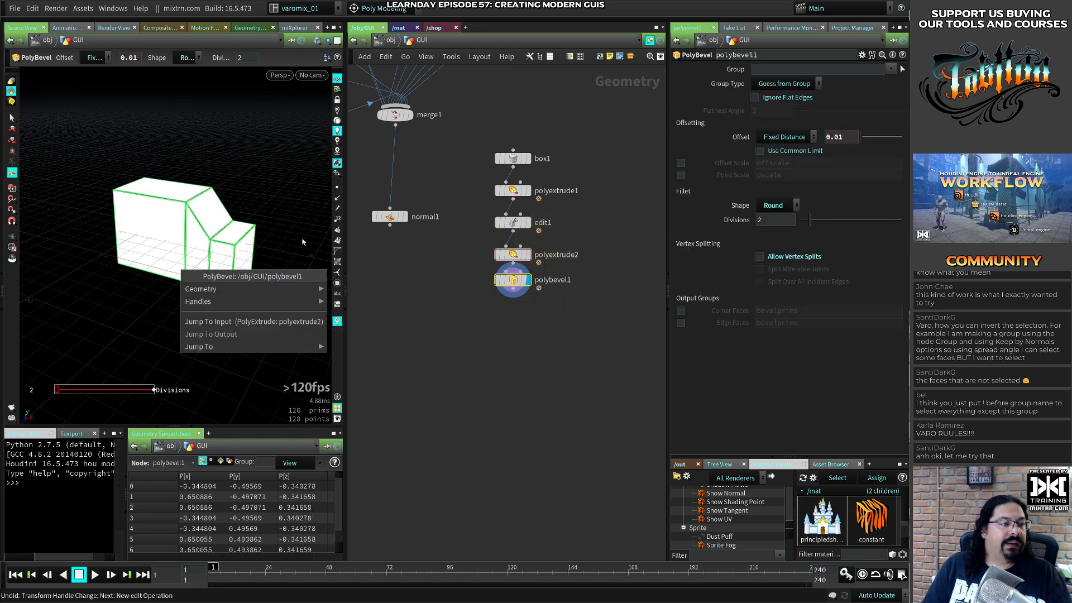
alt+right_drag(229, 250, 272, 250)
alt+drag(272, 250, 251, 262)
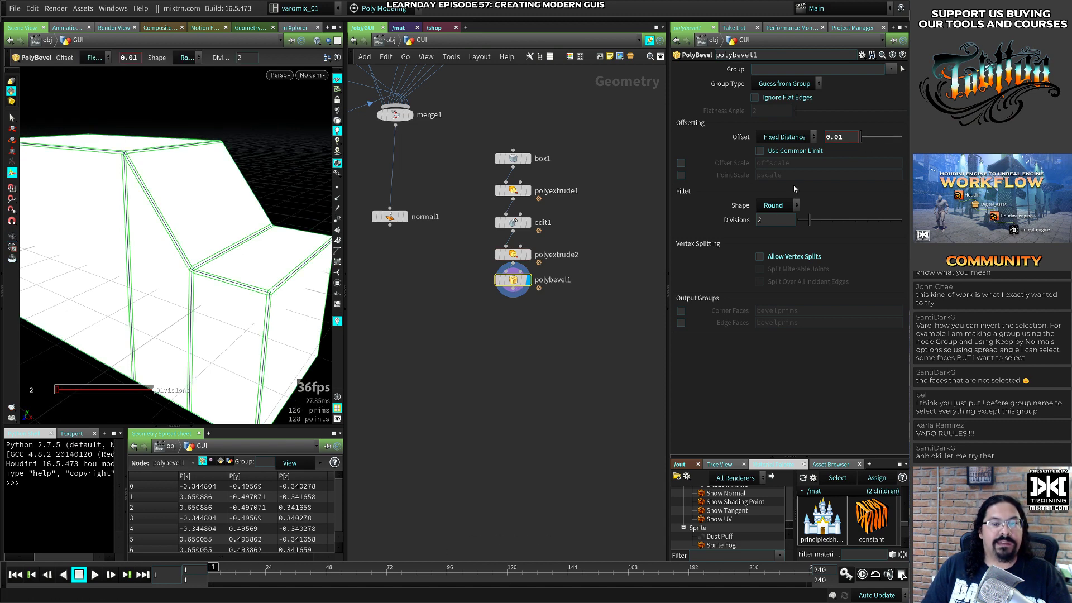
drag(808, 221, 798, 224)
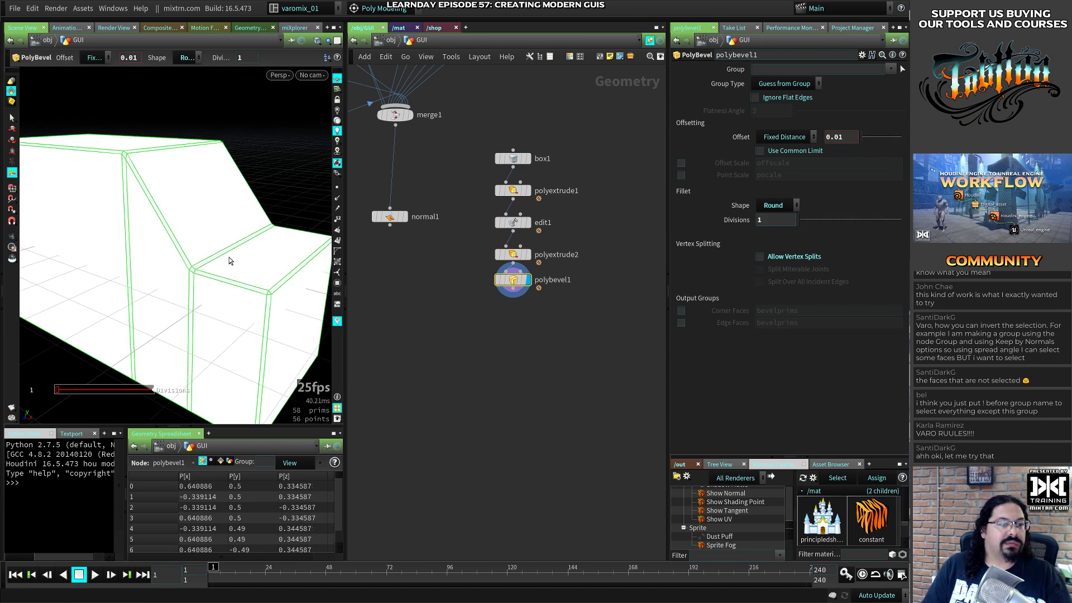
click(681, 311)
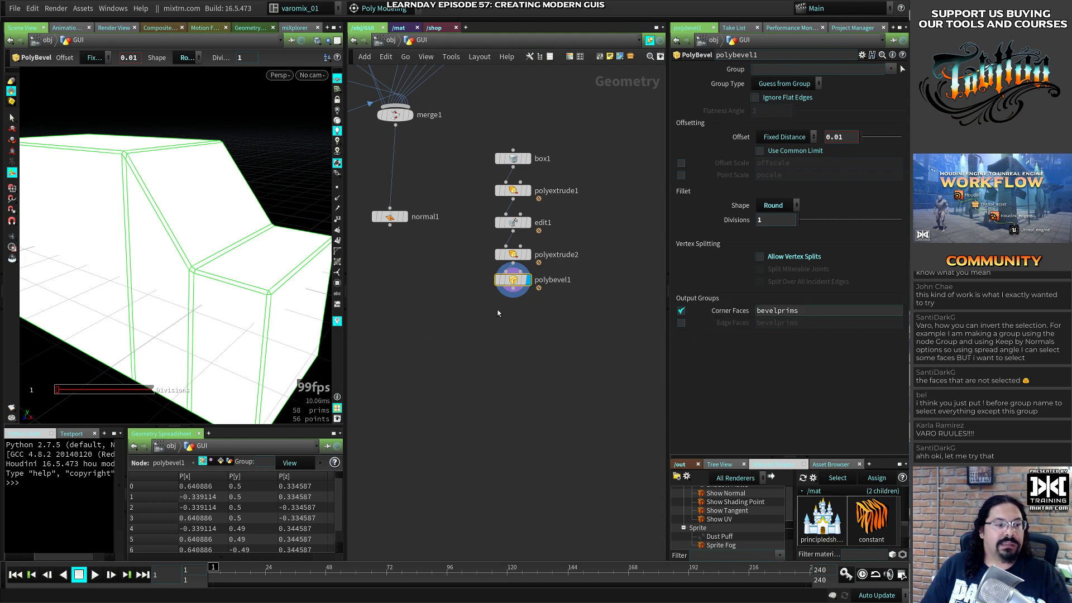
key(Tab)
text(col)
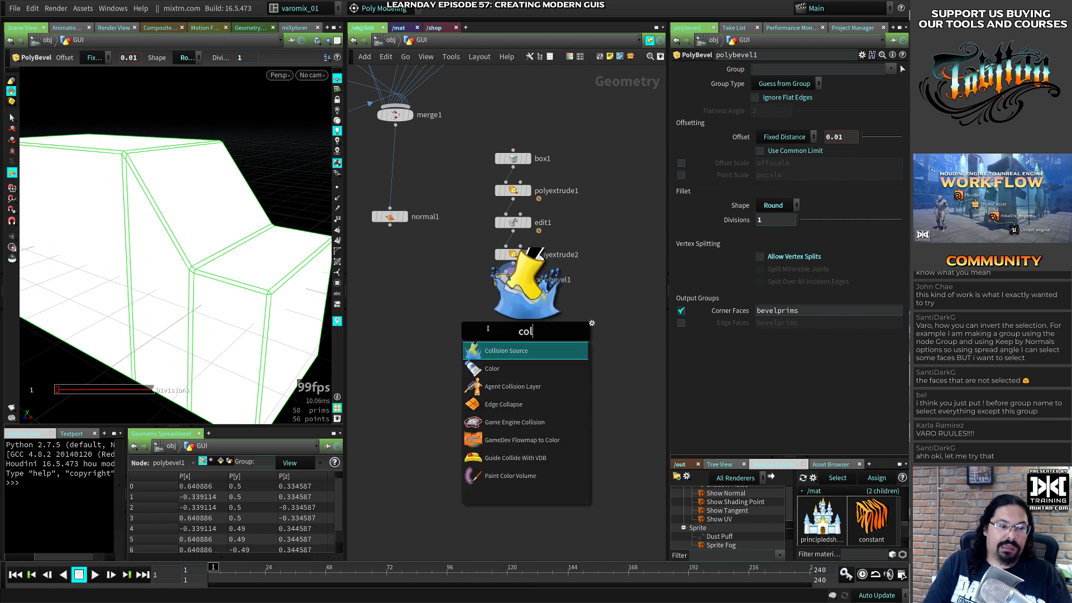
key(Down)
key(Escape)
Duplicate the existing black Color node and bring the copy down to the box's node chain
middle_drag(382, 312, 498, 446)
scroll(512, 380, down, 2)
middle_drag(530, 373, 505, 491)
middle_drag(424, 336, 523, 455)
middle_drag(572, 325, 447, 378)
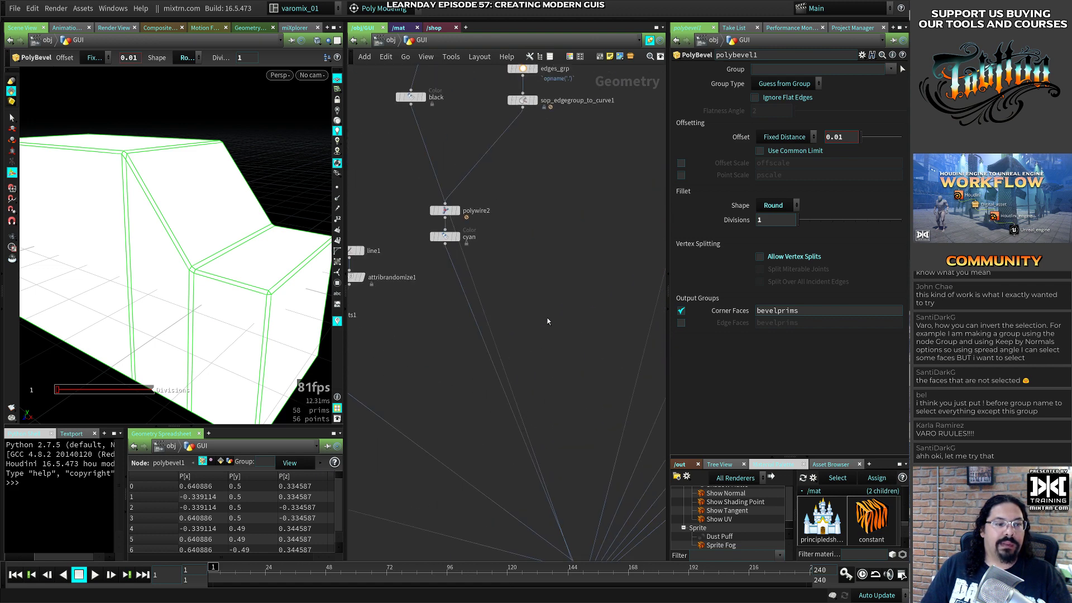
scroll(548, 320, down, 8)
scroll(564, 293, up, 6)
alt+drag(463, 212, 566, 408)
middle_drag(569, 442, 510, 199)
drag(505, 164, 583, 431)
drag(586, 390, 581, 420)
Duplicate the existing pink Color node and place the copy near black1
middle_drag(460, 359, 527, 420)
alt+drag(397, 195, 615, 465)
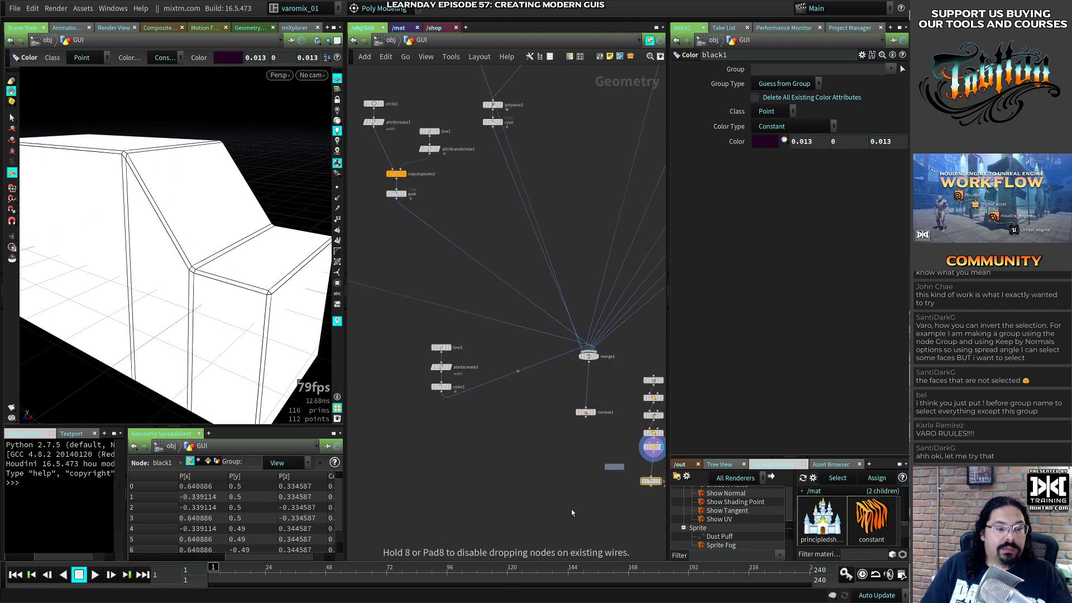
middle_drag(572, 510, 463, 370)
scroll(504, 394, up, 5)
Line up black1 beneath polybevel1 and display its result
drag(592, 256, 598, 222)
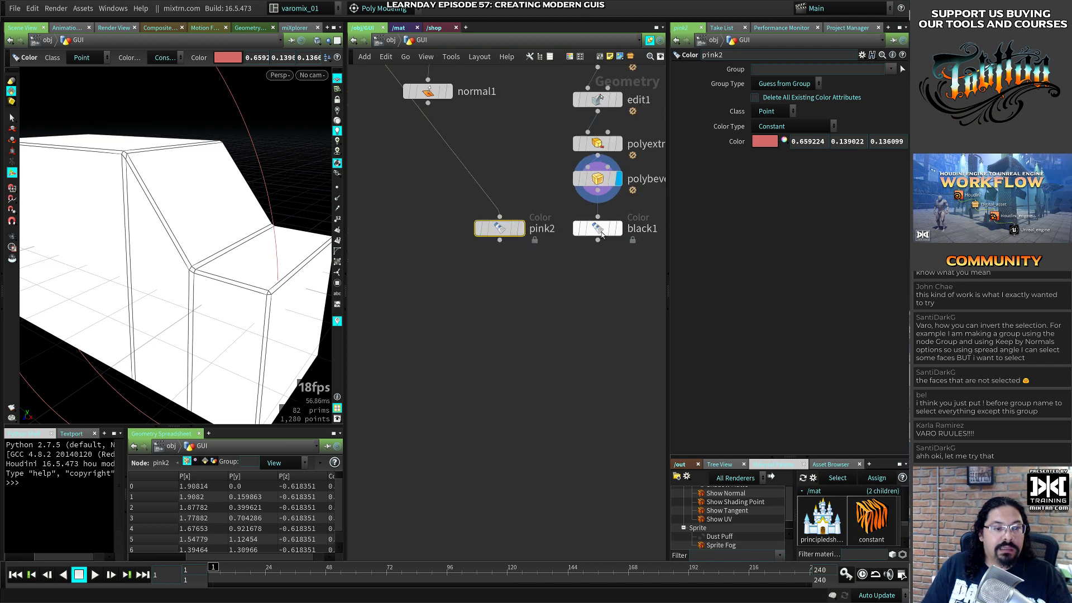
click(613, 233)
click(612, 235)
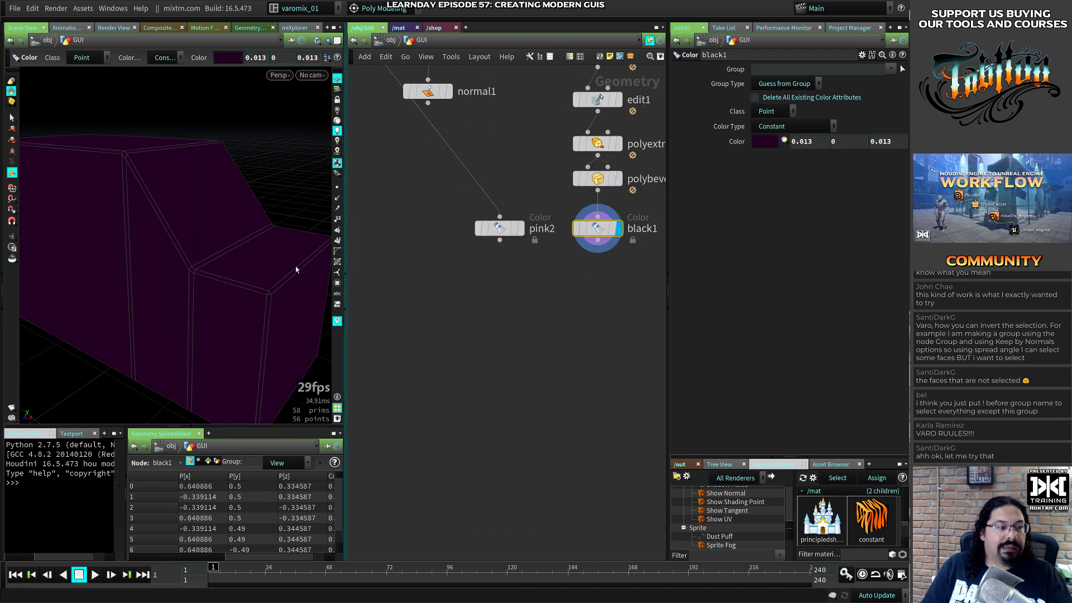
Wire and display pink2 after black1, restricted to the bevelprims group
drag(483, 227, 554, 294)
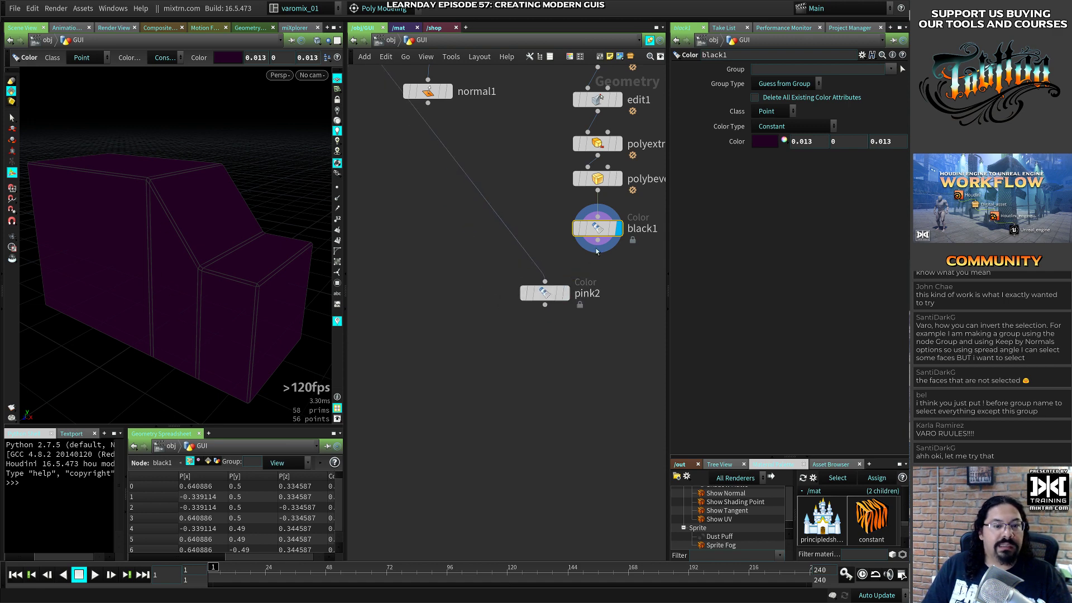
drag(598, 240, 593, 274)
click(593, 273)
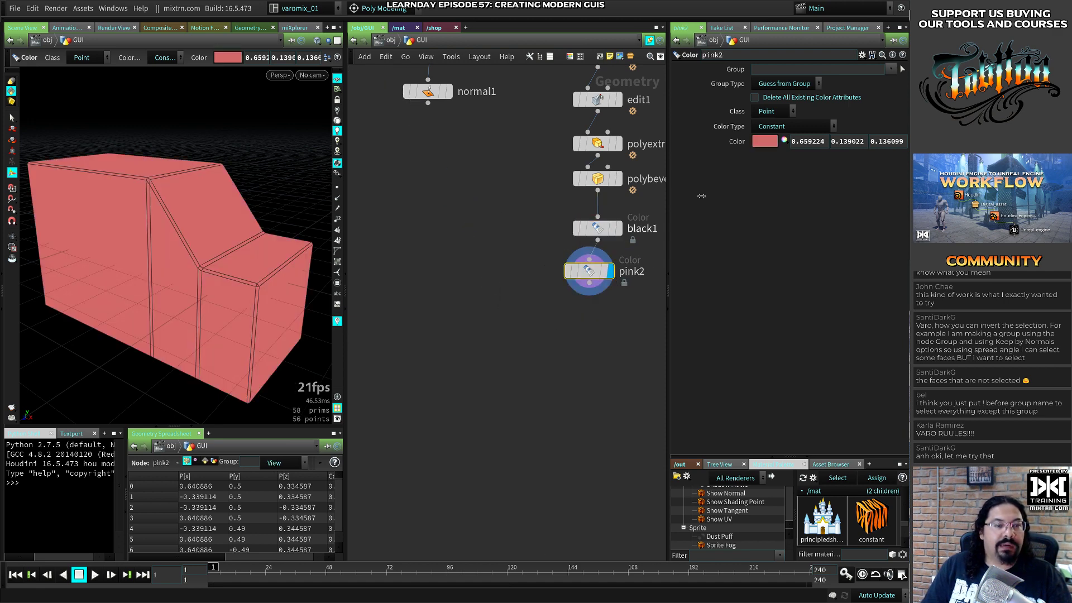
click(890, 70)
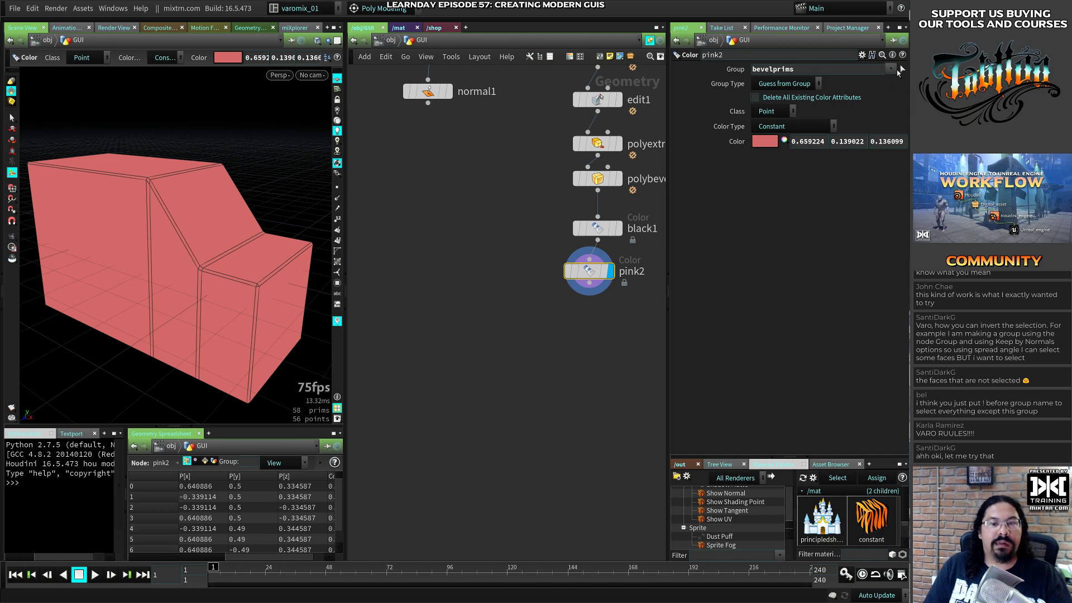
Move pink2 slightly lower beneath black1 and save the scene
mouse_move(574, 273)
mouse_down()
mouse_move(583, 277)
mouse_move(520, 284)
mouse_move(608, 282)
mouse_move(588, 284)
mouse_up()
click(597, 191)
click(533, 255)
click(597, 240)
click(597, 272)
key(ctrl+s)
Set pink2's color class to Primitive, and select and display black1
click(771, 111)
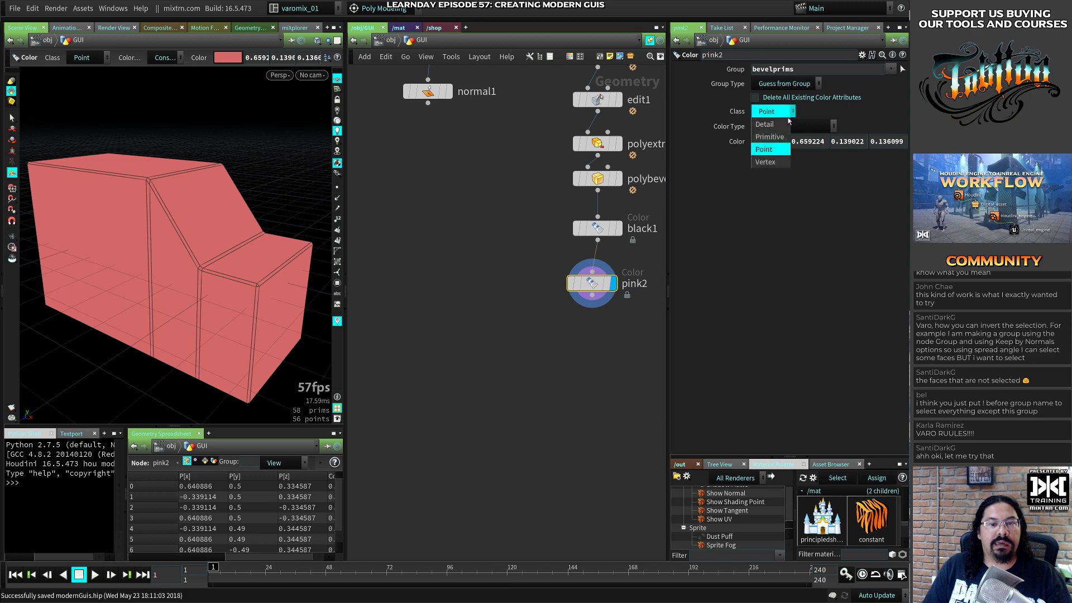
click(770, 137)
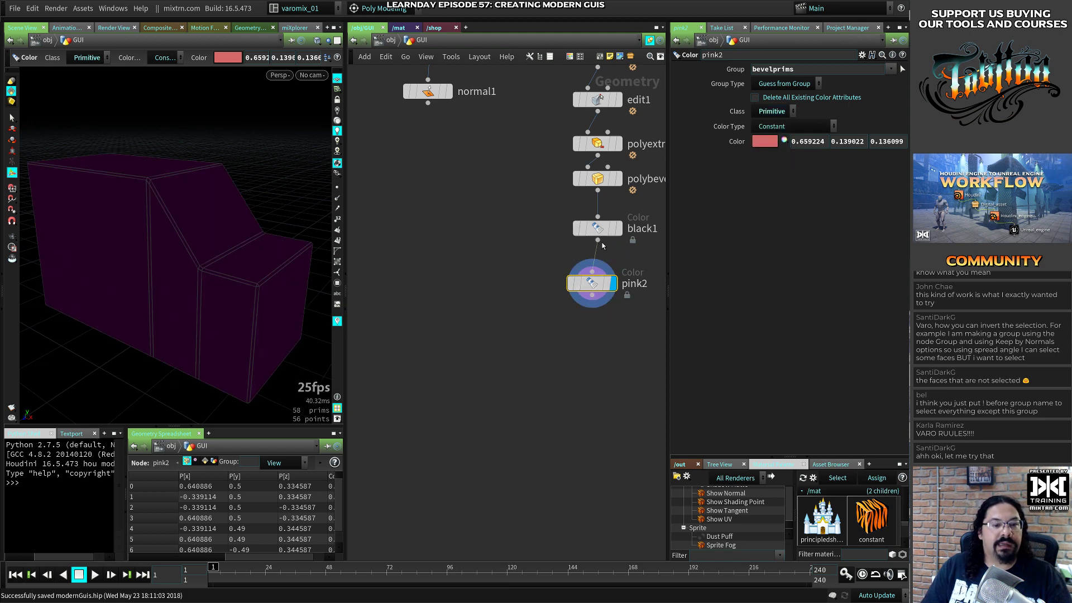
click(618, 228)
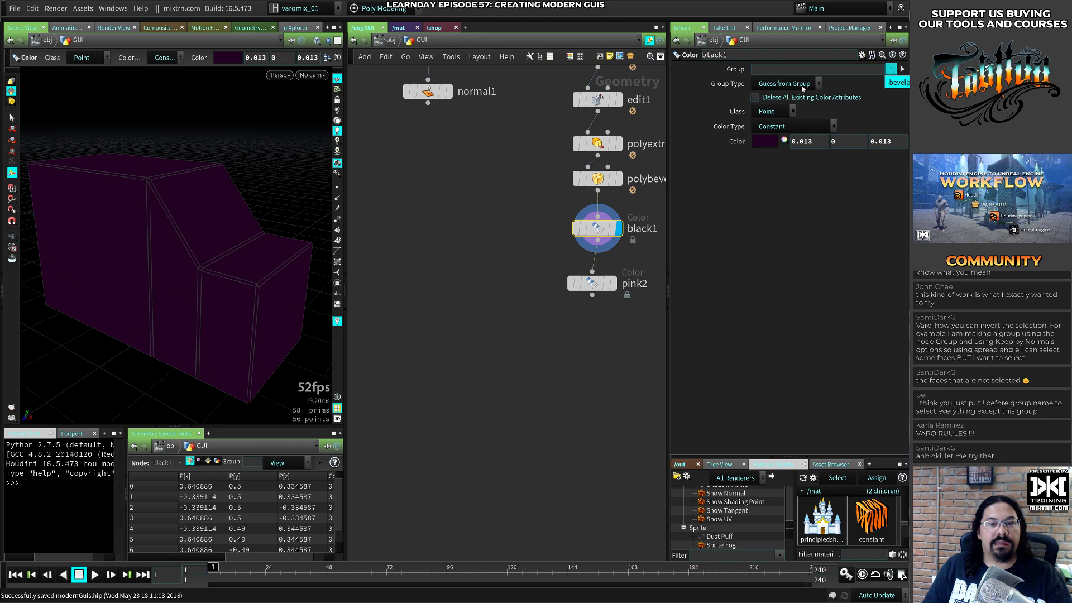
Set black1's color class to Primitive, and select and display pink2
click(767, 111)
click(773, 143)
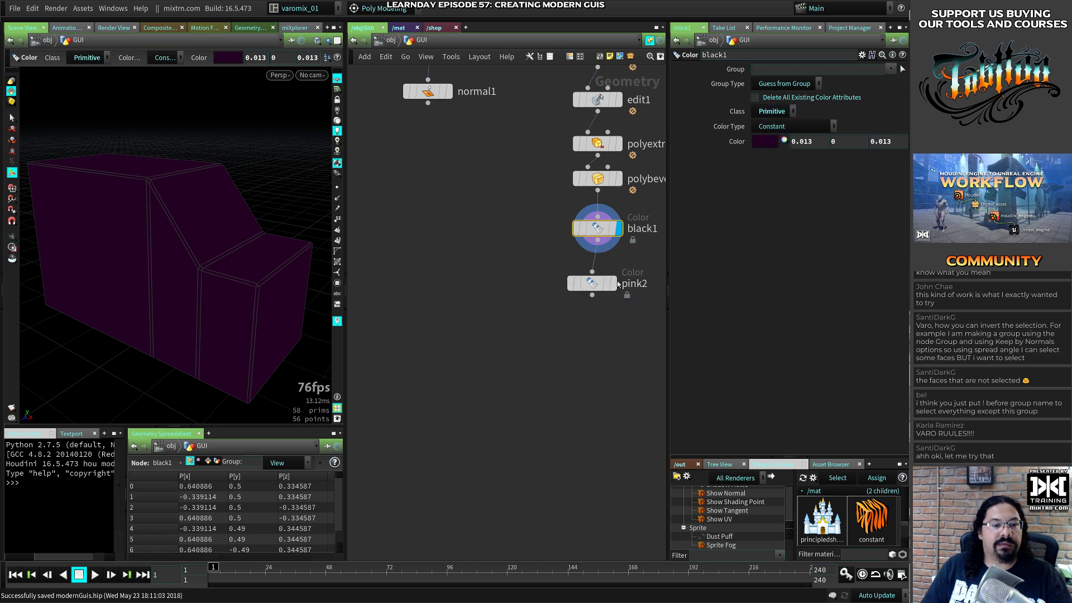
click(615, 283)
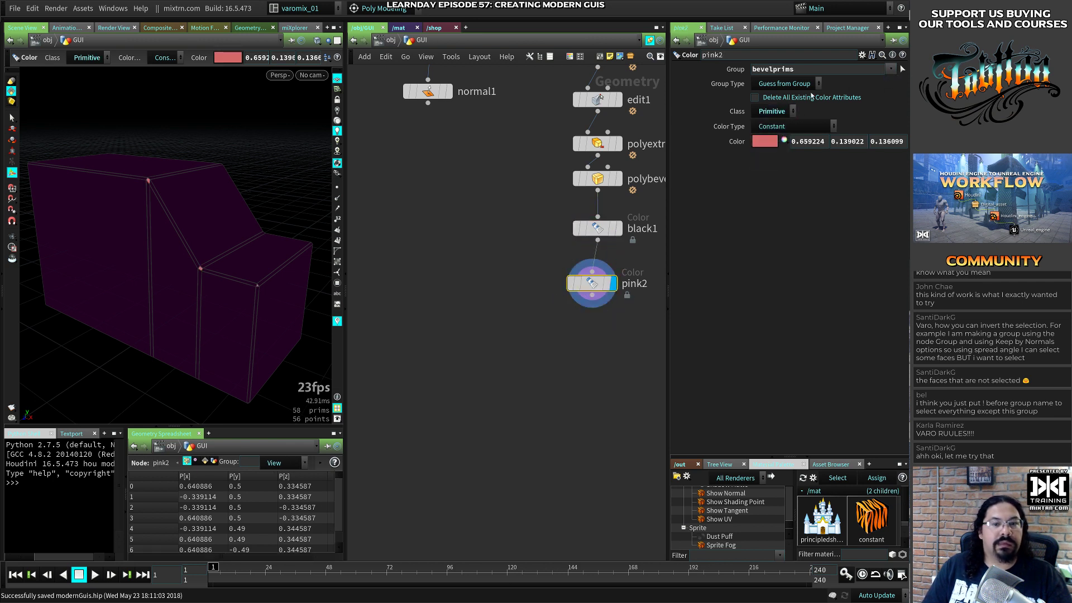
Enable both the Corner Faces and Edge Faces output groups as bevelprims on polybevel1, and shift pink2 slightly beneath black1
key(Up)
key(Up)
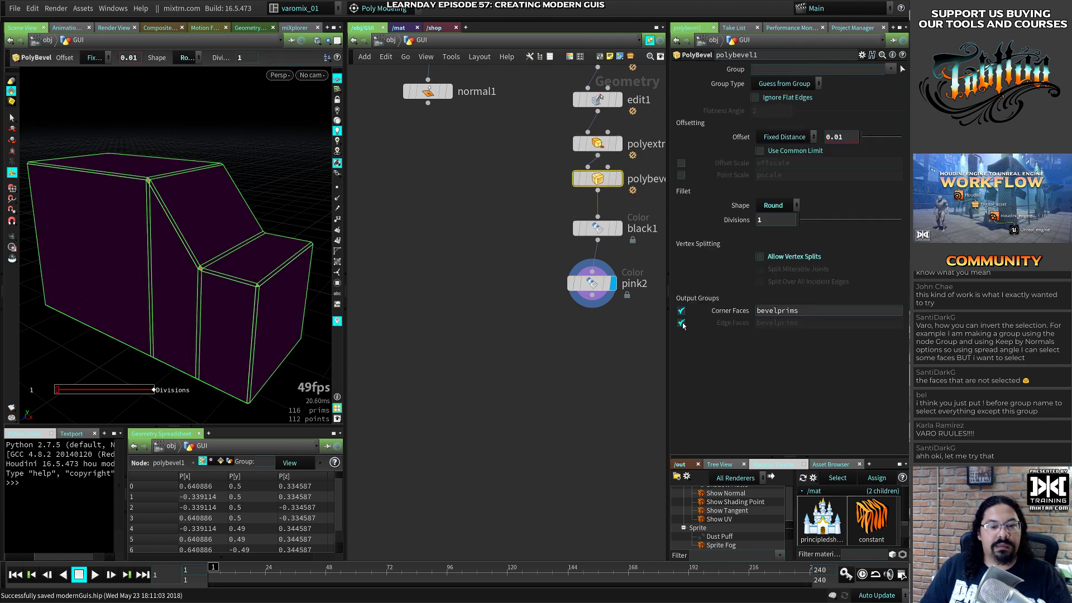
click(681, 323)
click(681, 311)
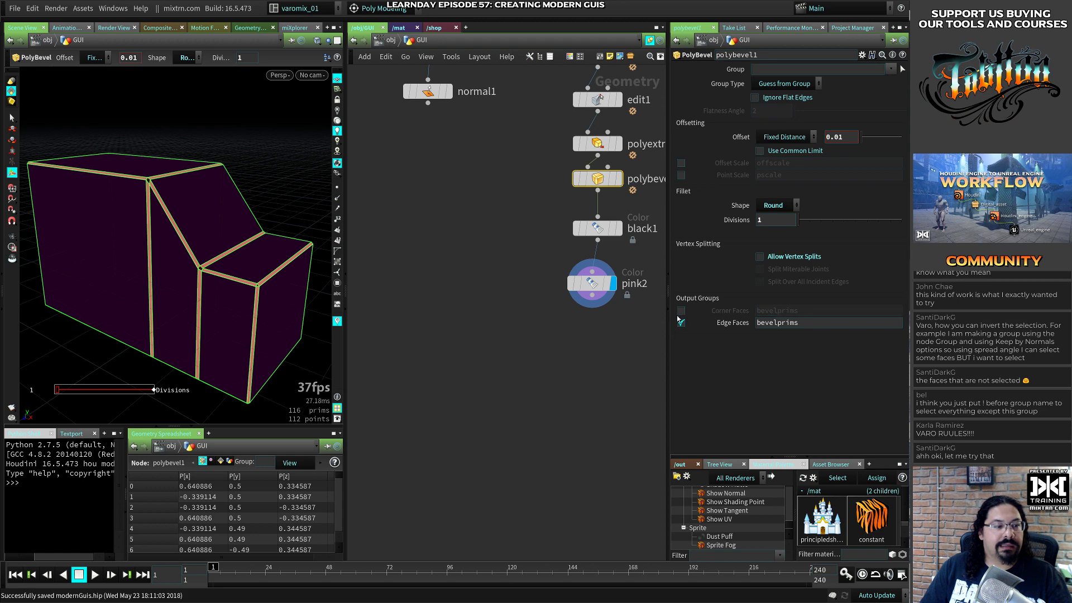
click(680, 310)
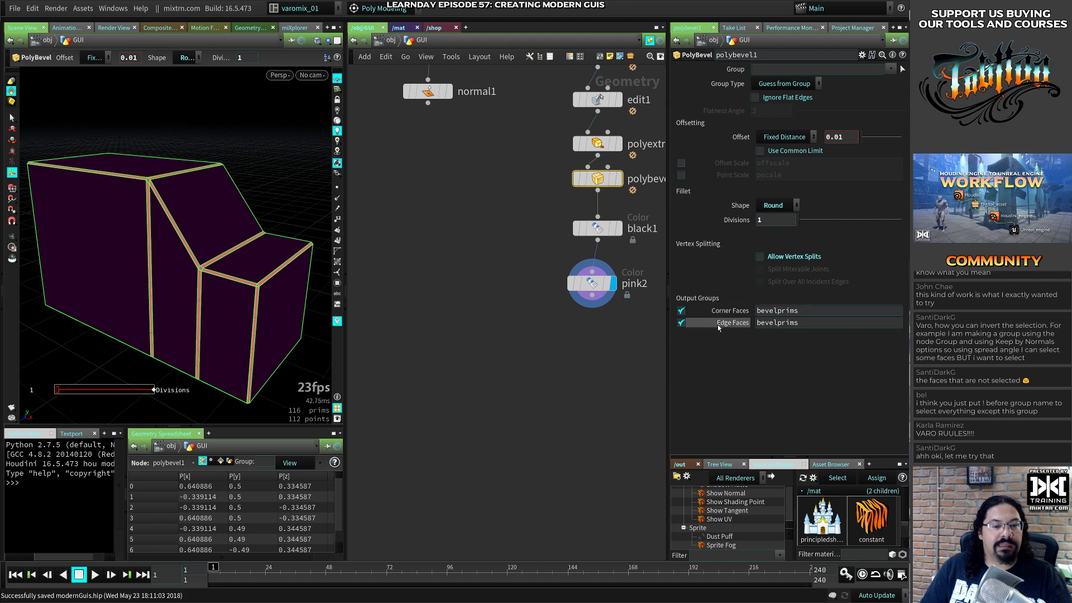
drag(592, 283, 603, 288)
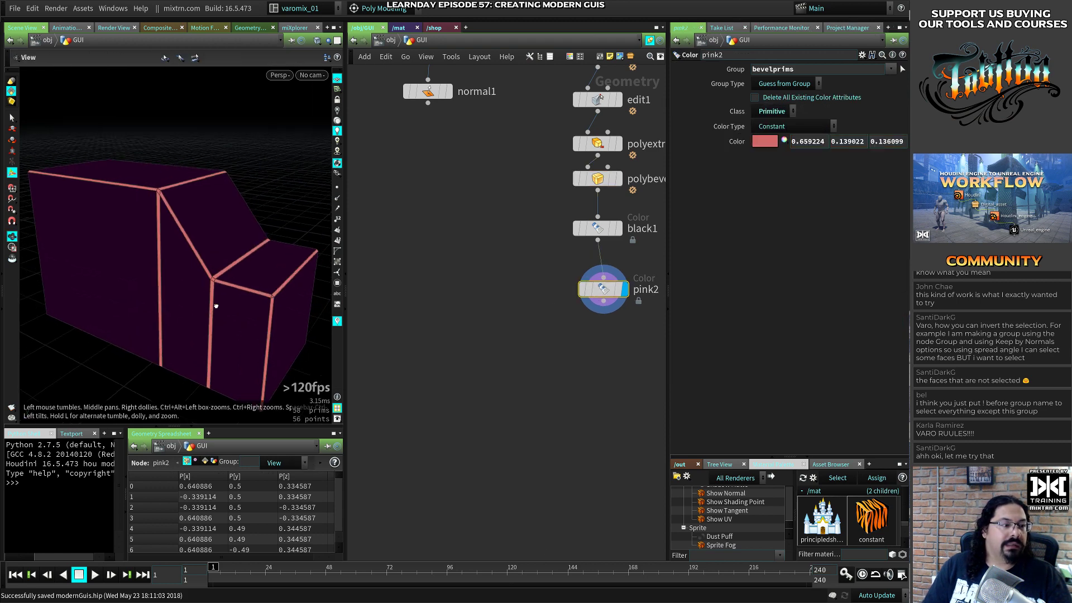
drag(216, 306, 235, 286)
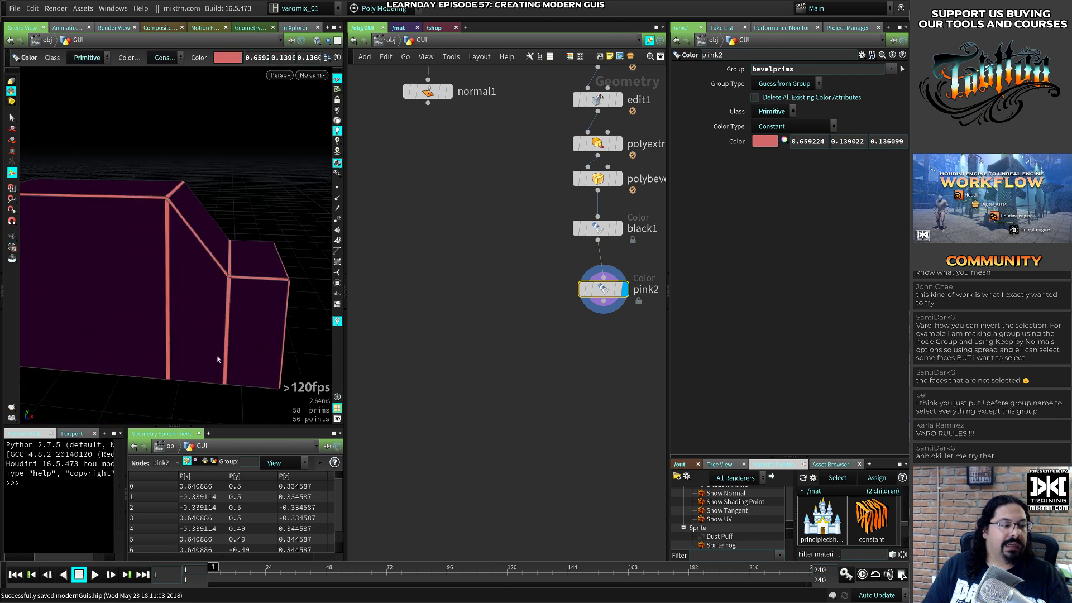
drag(218, 359, 255, 336)
Make polybevel1 ignore flat edges with a flatness angle of 30.9
click(597, 179)
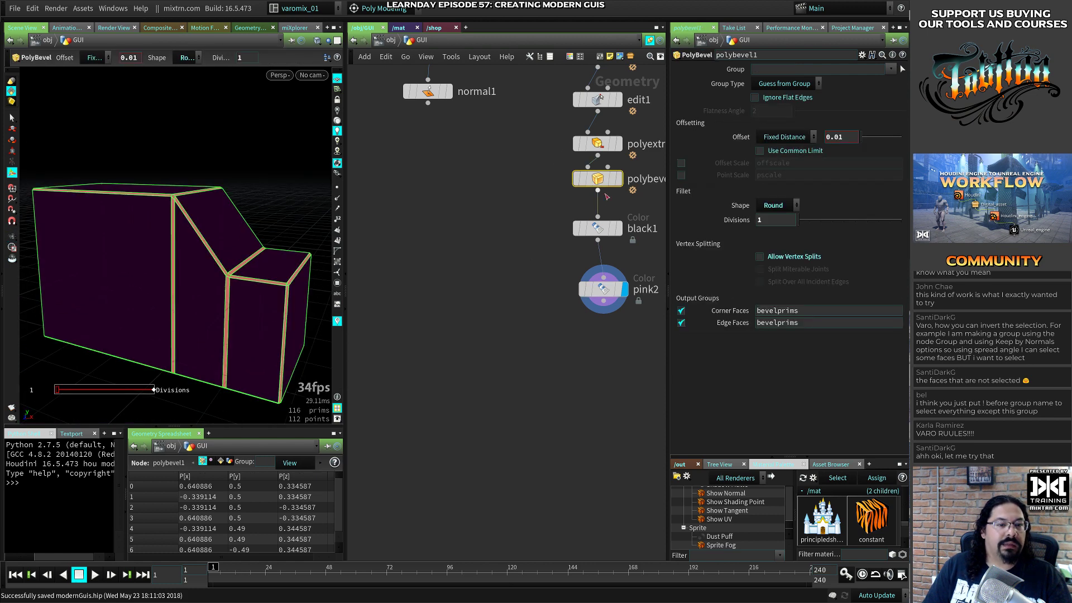
click(795, 99)
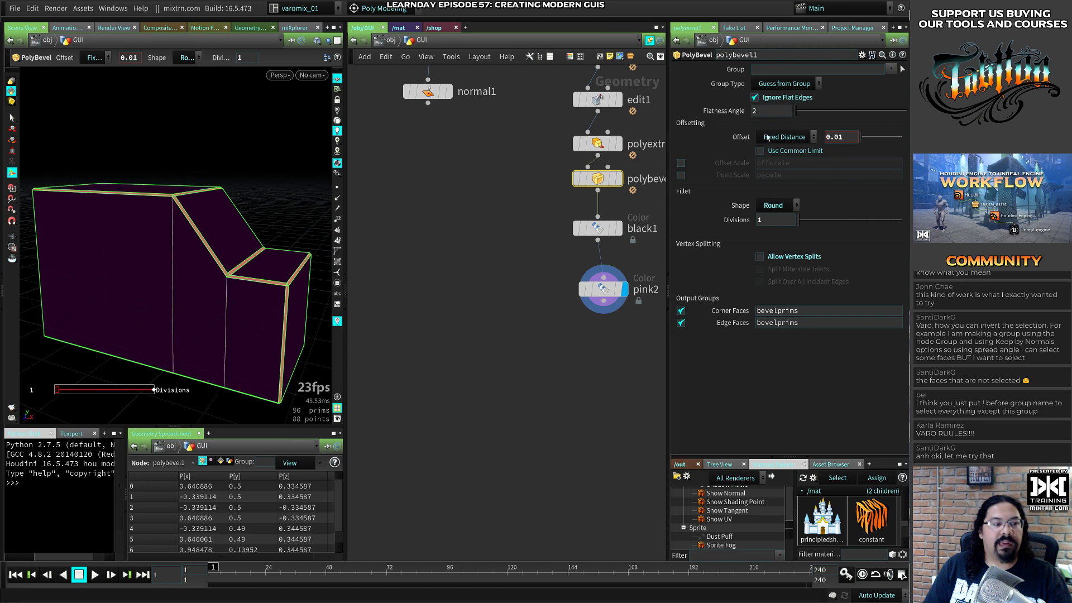
drag(798, 114, 813, 116)
key(space)
drag(211, 318, 260, 220)
click(467, 337)
key(space)
key(space)
drag(234, 255, 183, 344)
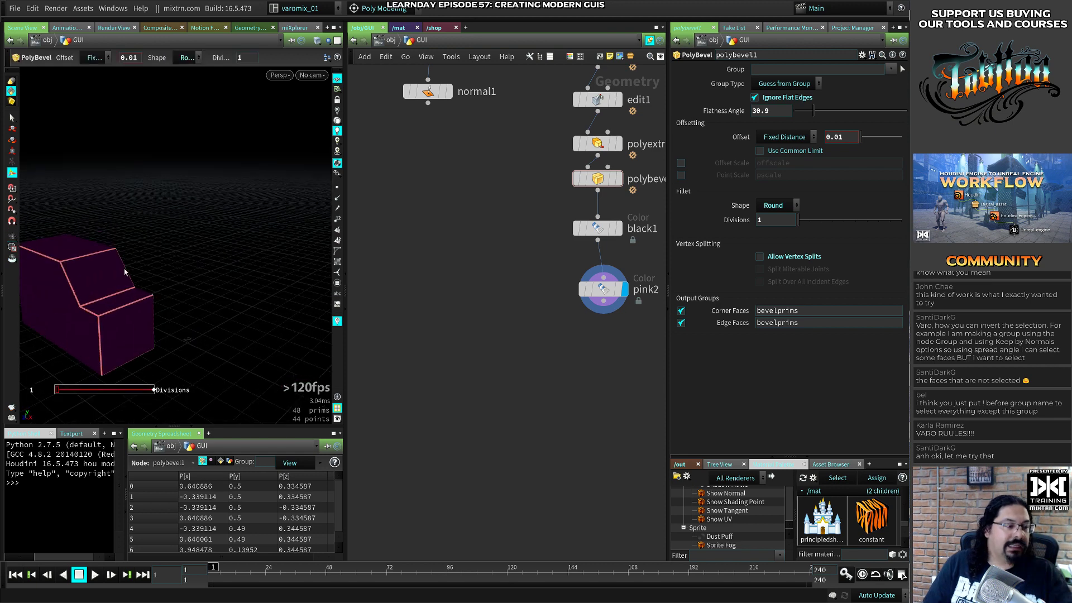
Connect pink2's output into merge1, and select and display normal1
middle_drag(505, 321, 551, 300)
click(648, 282)
middle_drag(435, 206, 578, 300)
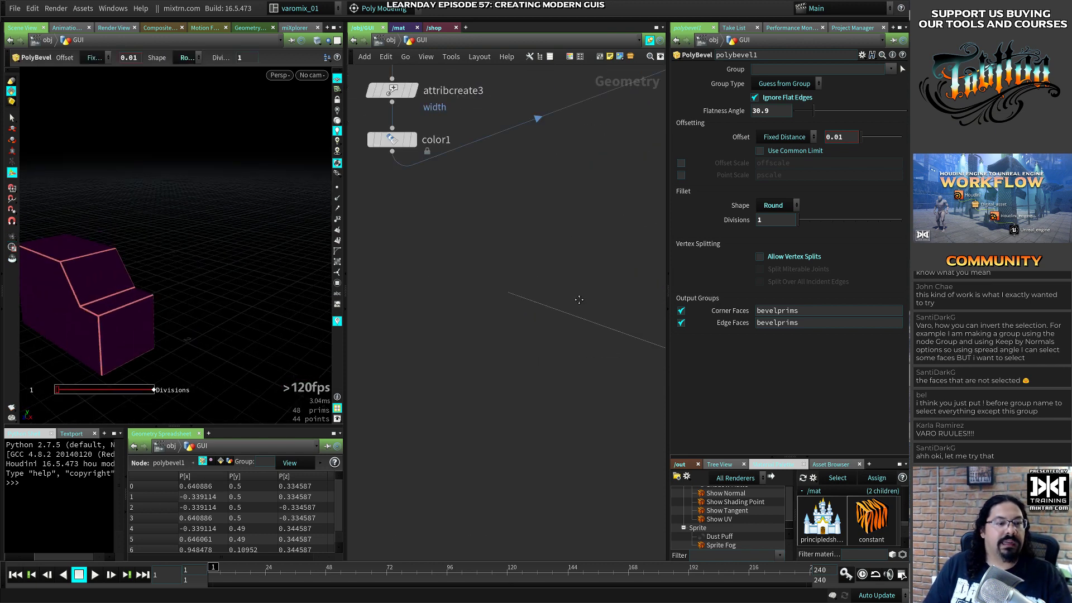
middle_drag(382, 260, 481, 287)
middle_drag(641, 312, 358, 431)
click(506, 239)
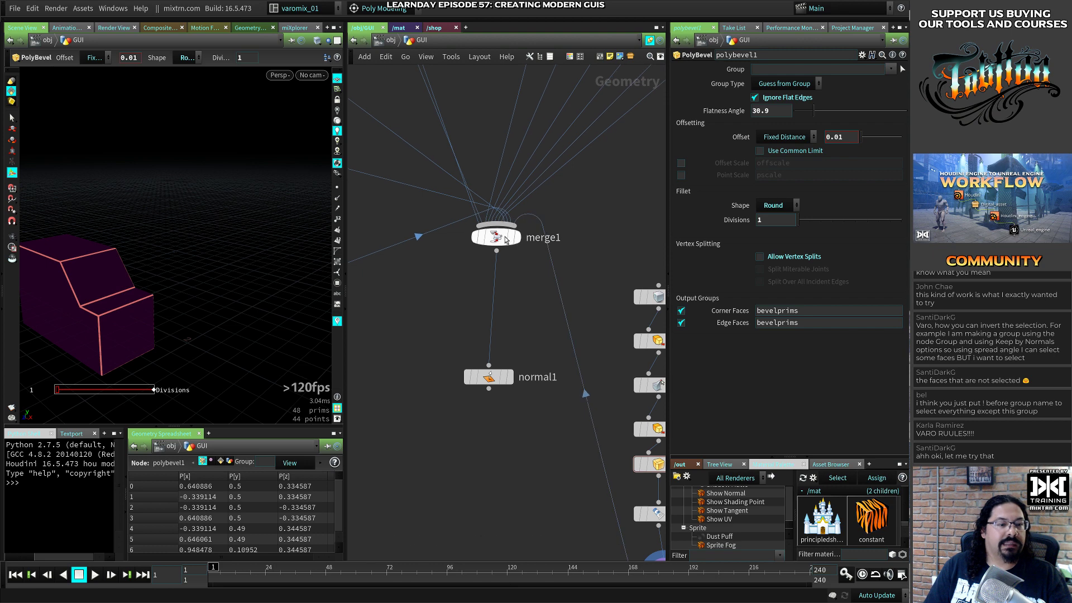
click(509, 377)
drag(168, 329, 186, 341)
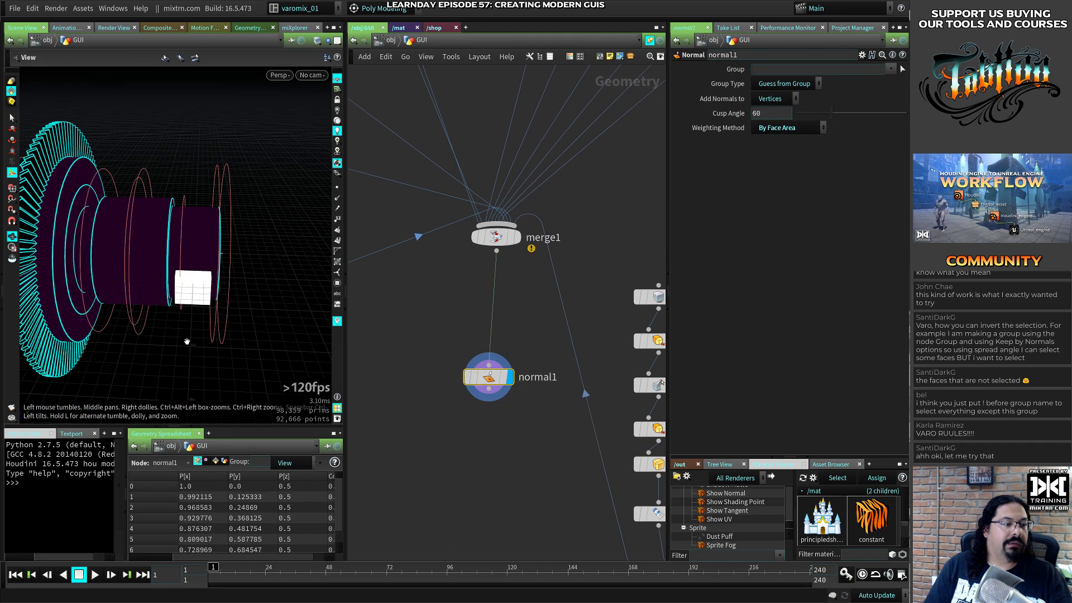
Insert a Normal node between pink2 and merge1
middle_drag(496, 501, 432, 327)
shift+drag(600, 402, 617, 316)
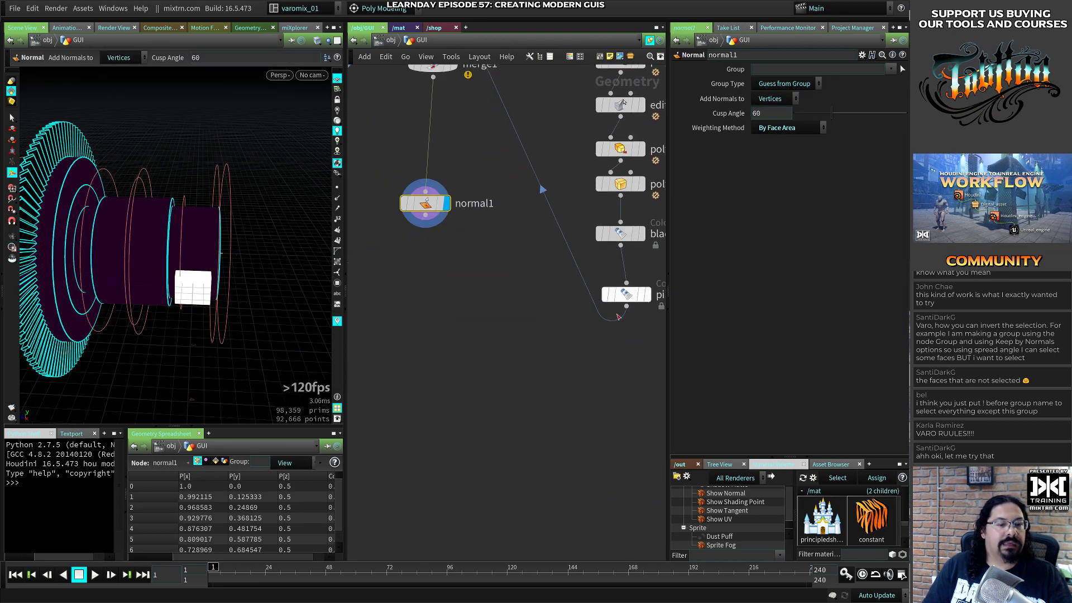
click(625, 294)
key(Tab)
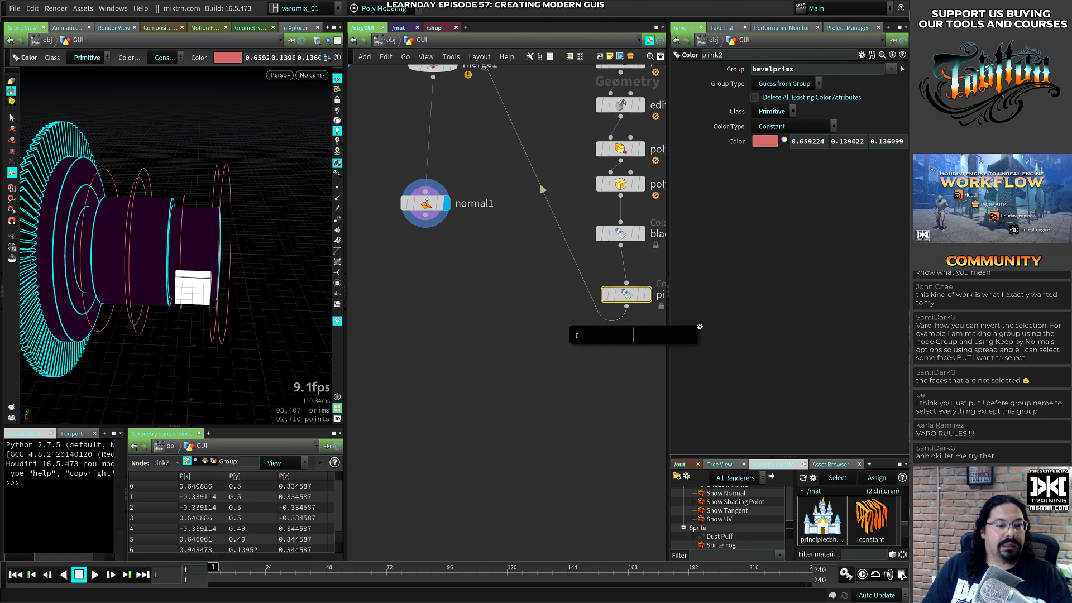
text(norm)
key(Return)
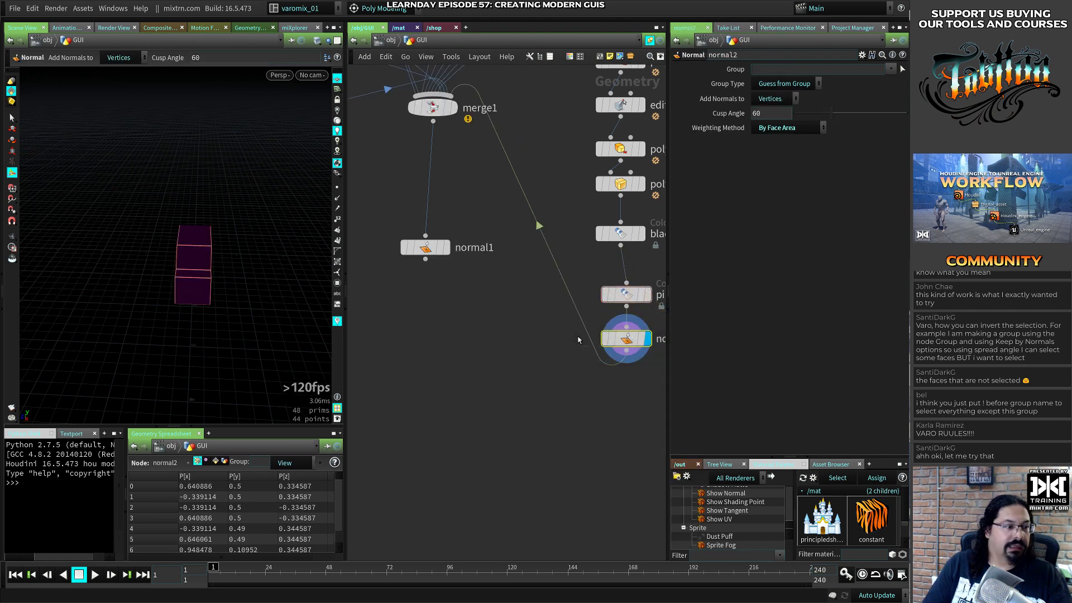
Display normal1's result and move the node farther below merge1
click(451, 221)
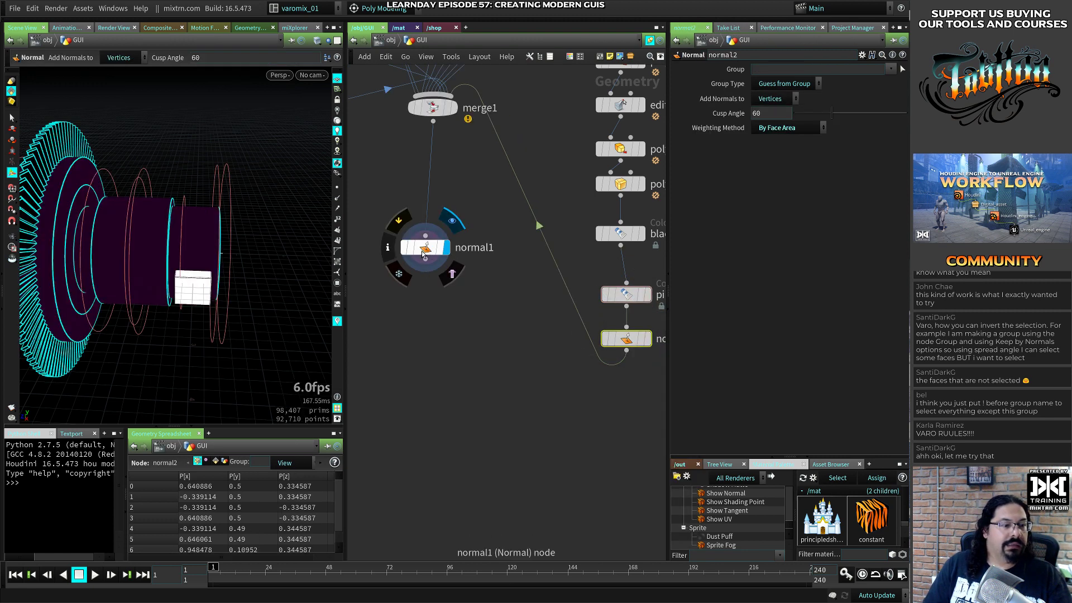
drag(423, 254, 430, 324)
alt+right_drag(158, 308, 211, 354)
alt+drag(210, 354, 268, 342)
Insert a Transform node between normal2 and merge1, and display normal1's result again
middle_drag(609, 362, 531, 388)
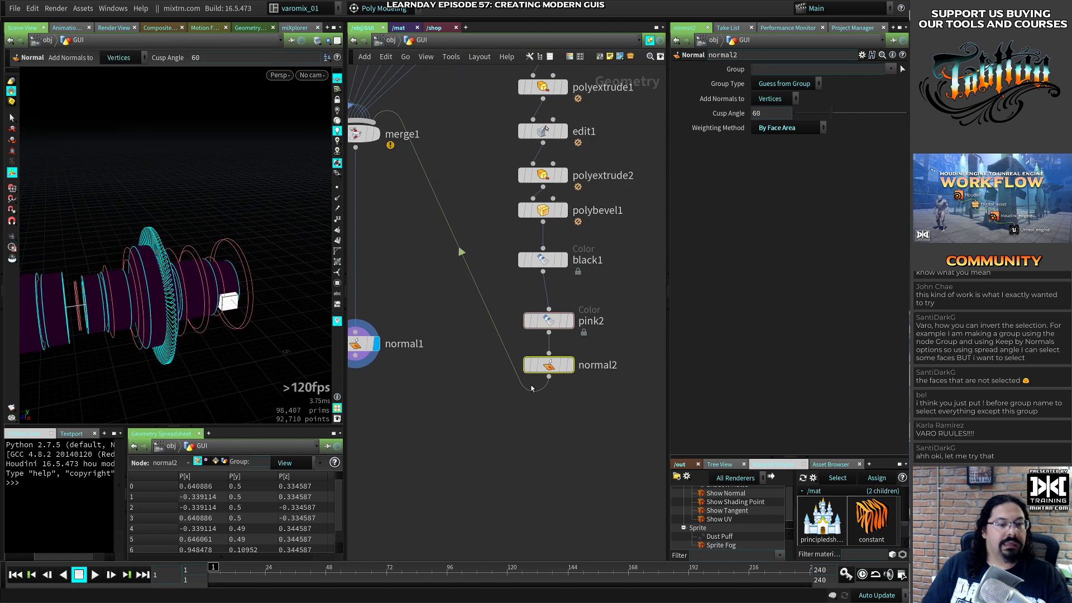
key(Tab)
text(tr)
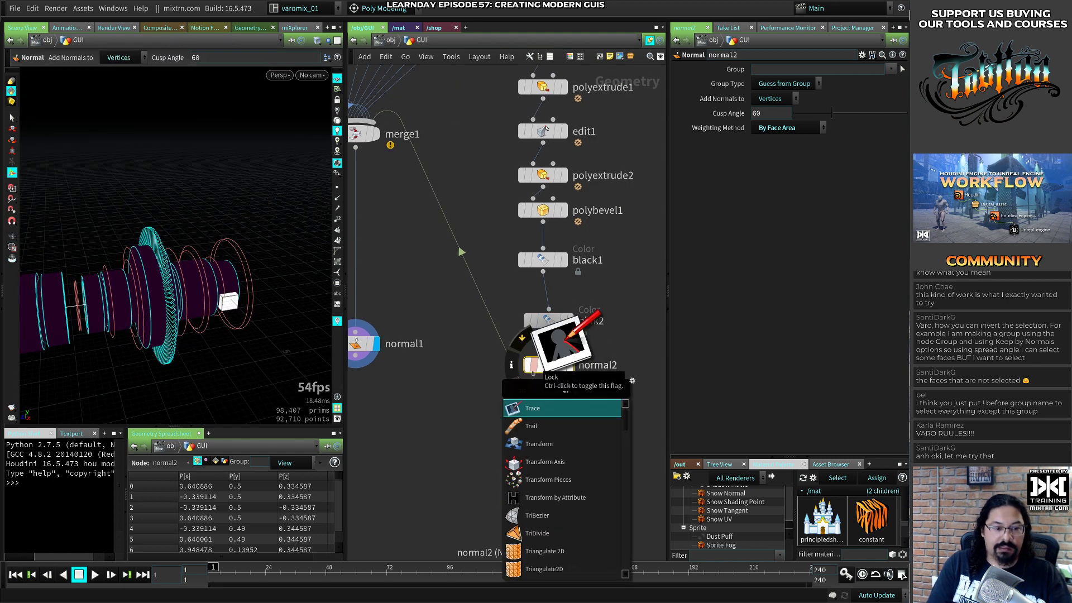
text(ans)
key(Return)
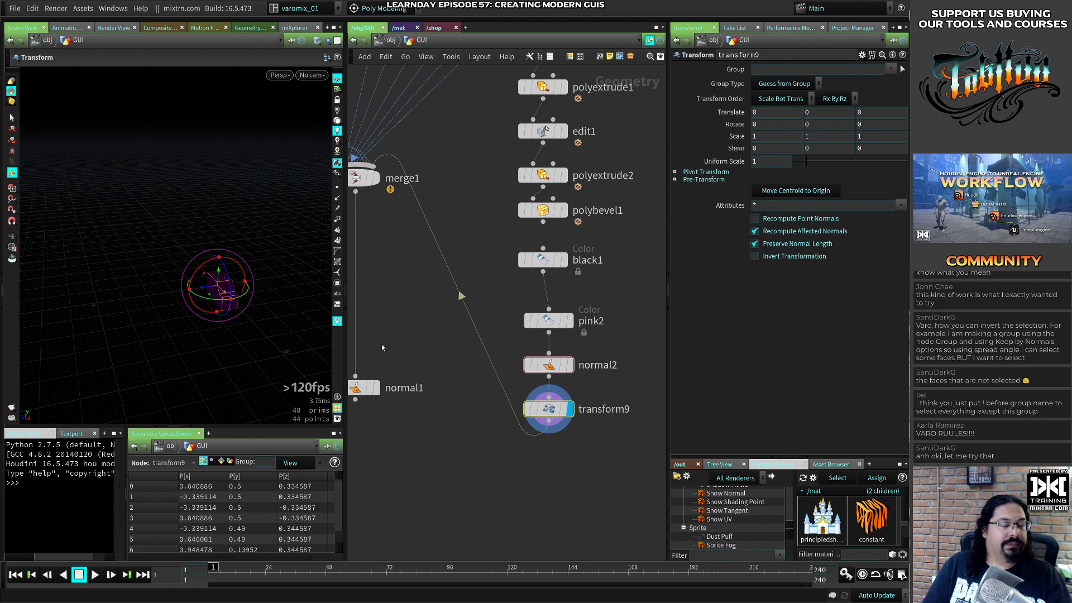
click(377, 389)
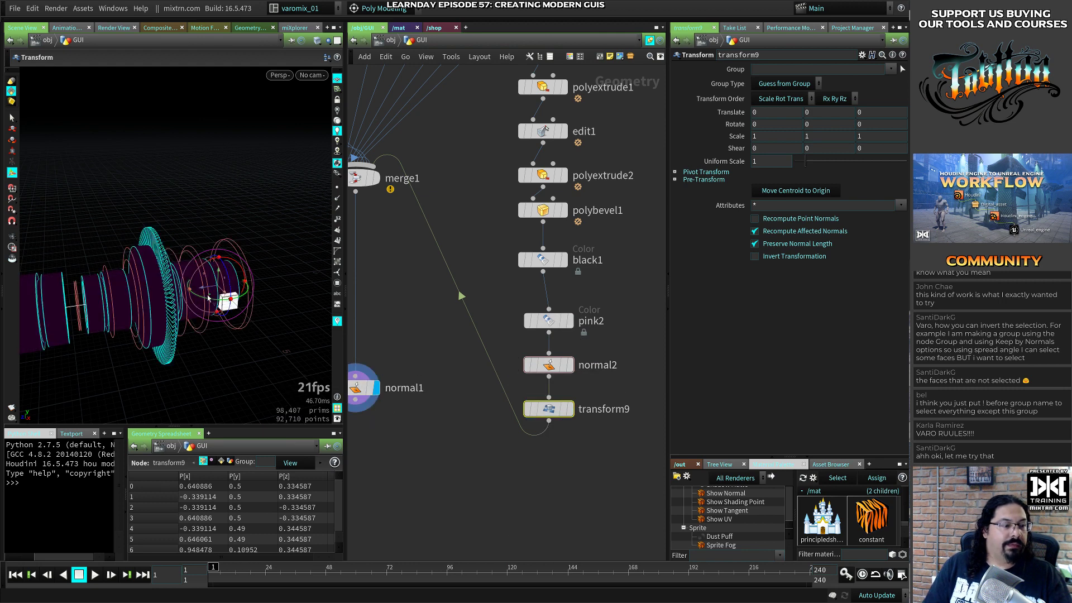
Move the box to Z 18.8938 with a Y rotation of -90 using transform9, and save the scene
drag(208, 298, 67, 272)
key(r)
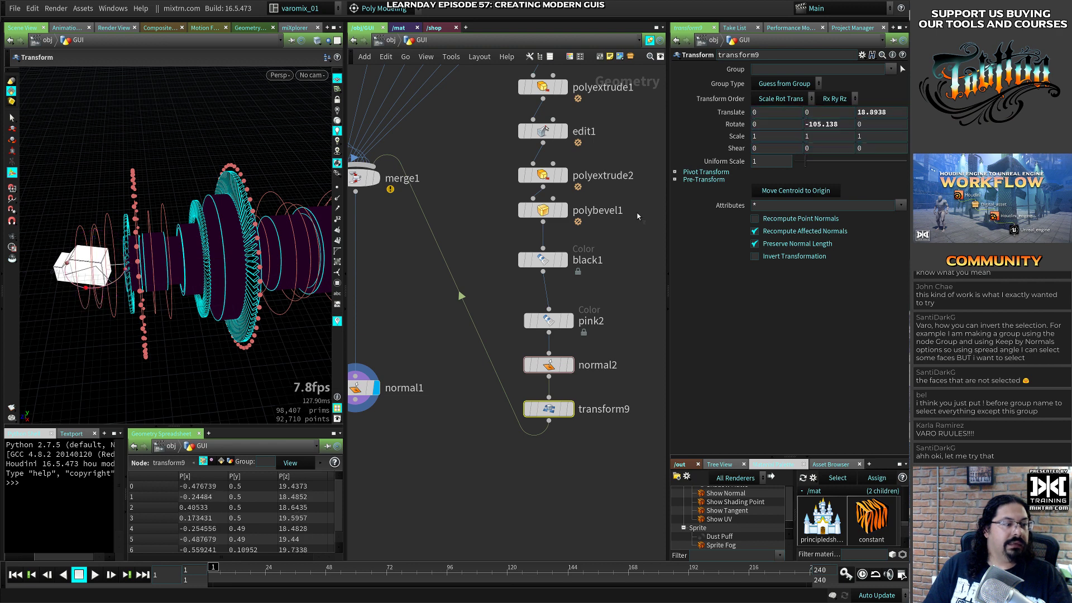
drag(844, 124, 710, 112)
text(-90)
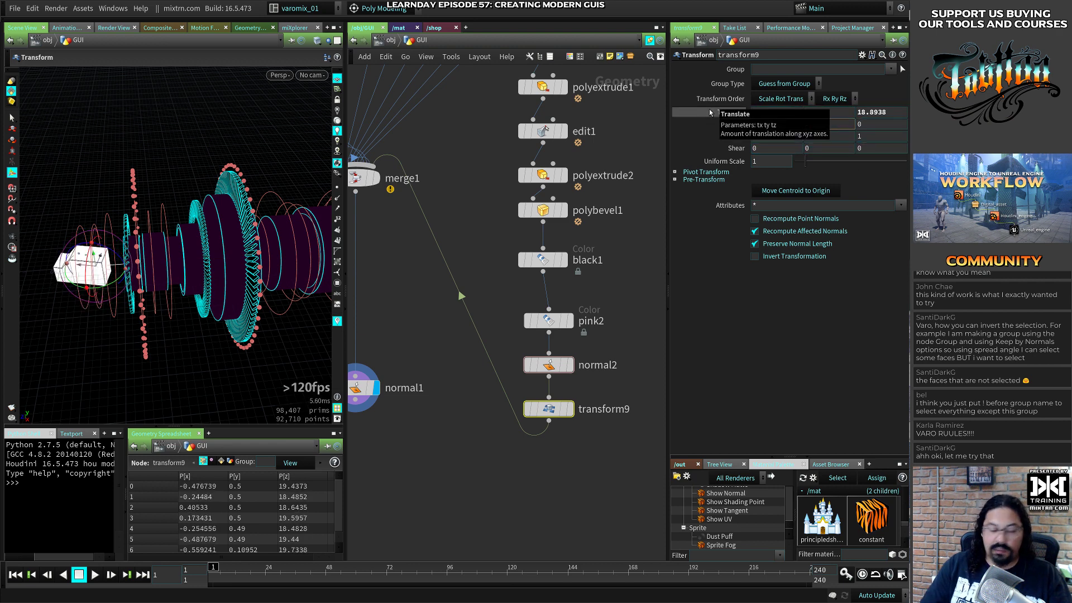
key(Return)
key(ctrl+s)
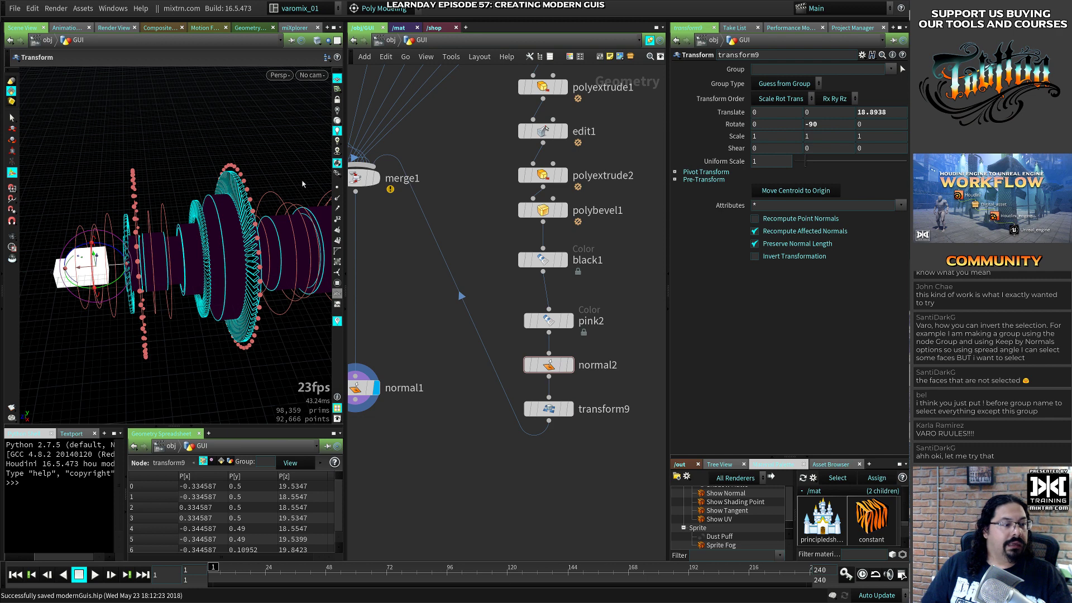
Check the box's colors in the Mantra render, comparing merge1's attribute information with transform9 displayed alone
click(127, 28)
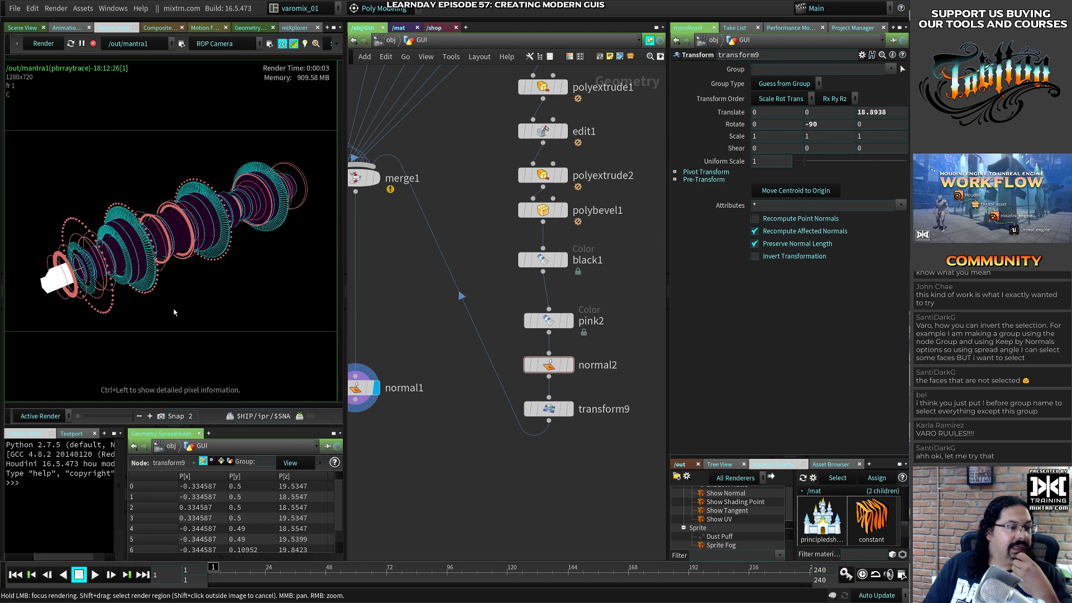
middle_click(360, 180)
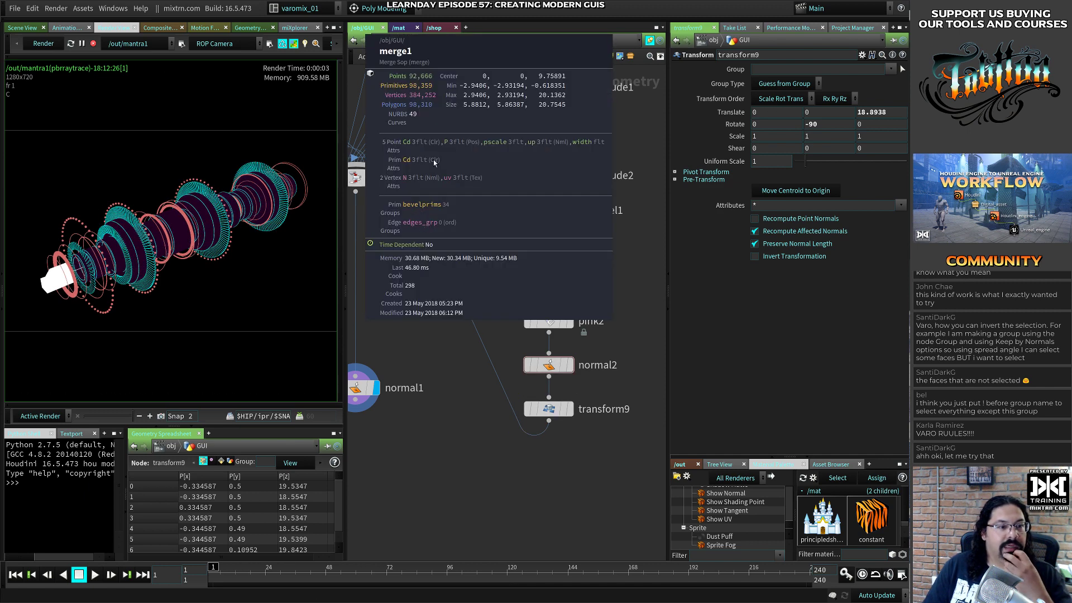
middle_drag(491, 428, 500, 373)
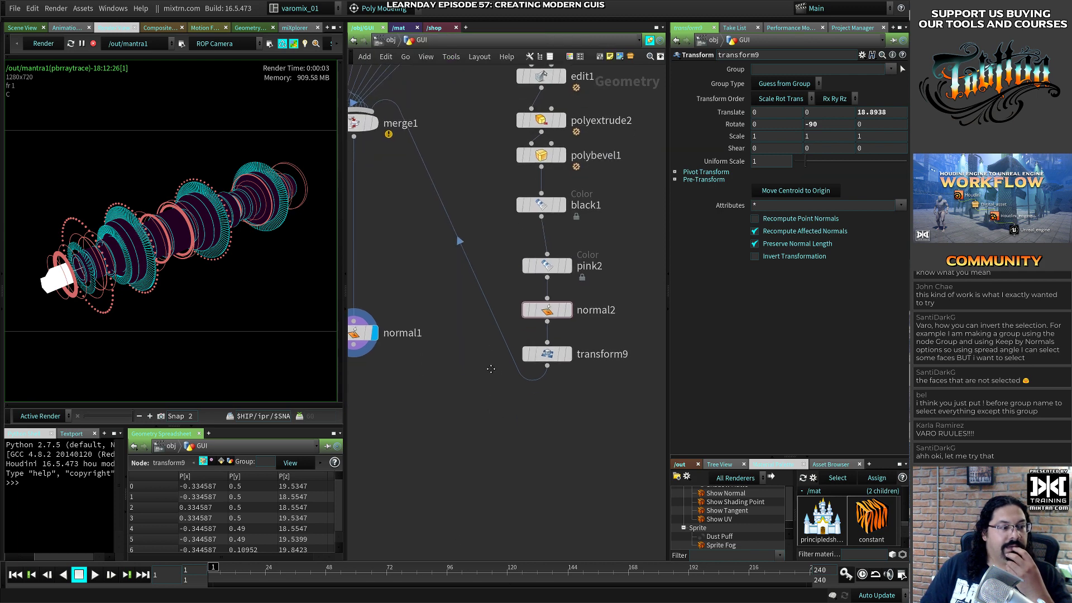
click(519, 381)
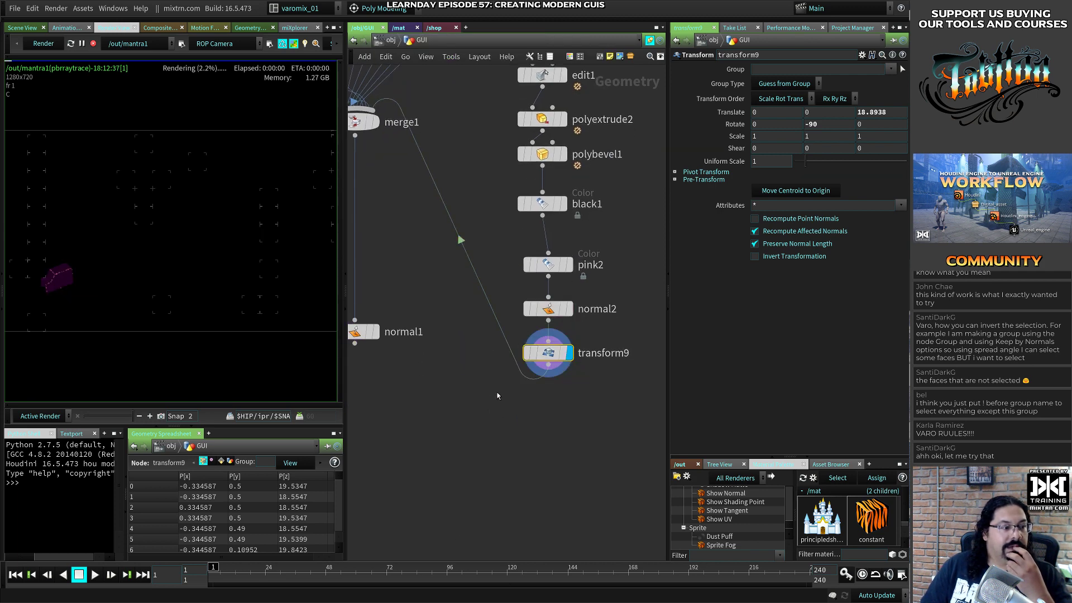
middle_drag(464, 396, 547, 428)
middle_drag(487, 284, 487, 373)
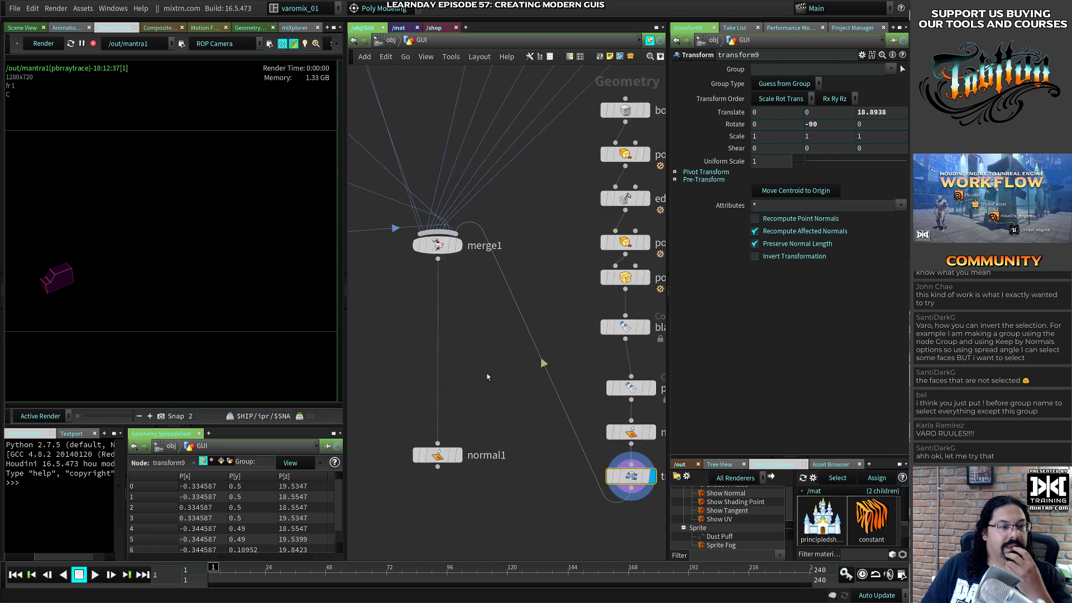
Display merge1 and reorder its inputs so transform9 sits between transform6 and transform7
click(450, 248)
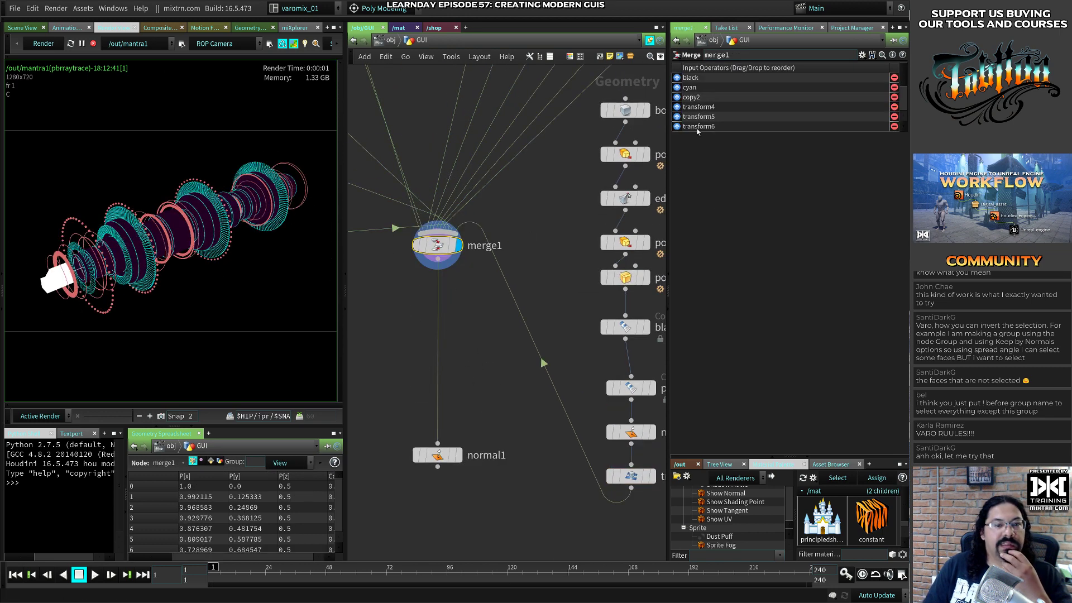
scroll(809, 123, down, 2)
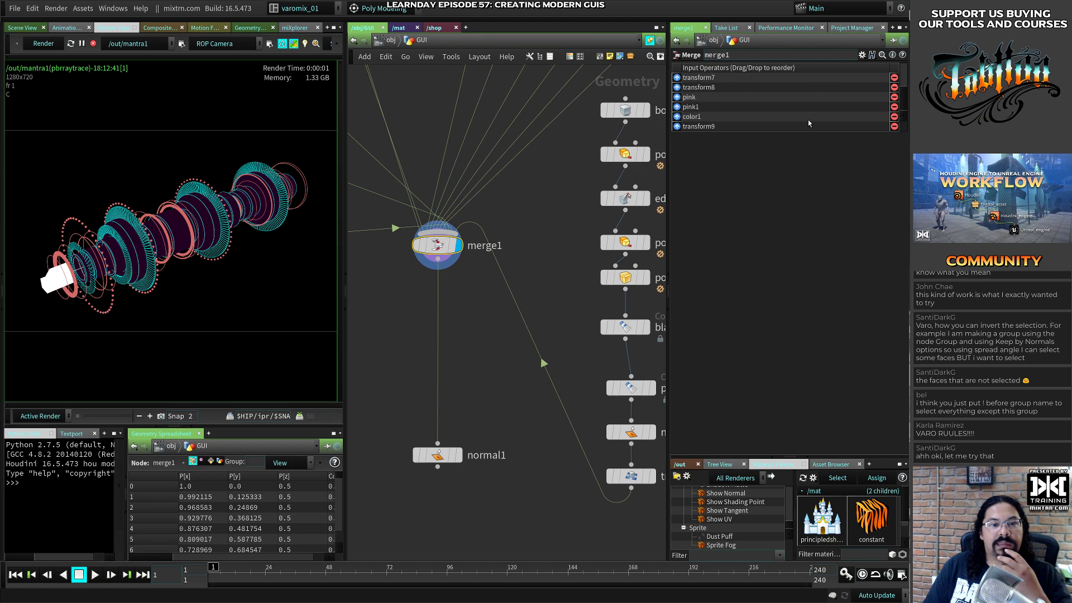
drag(677, 127, 683, 90)
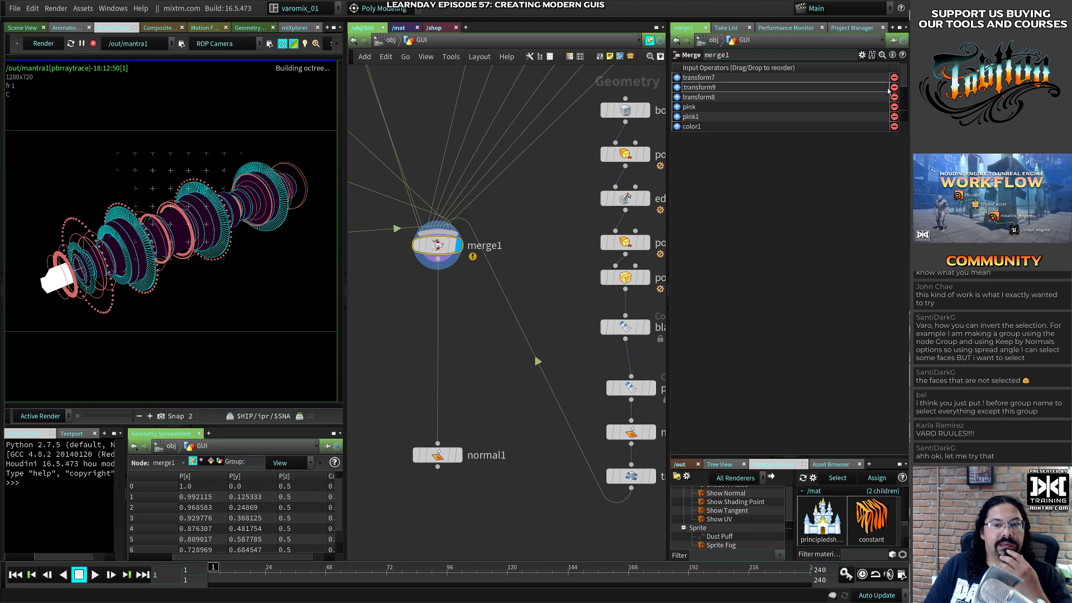
drag(889, 89, 892, 79)
scroll(904, 87, up, 2)
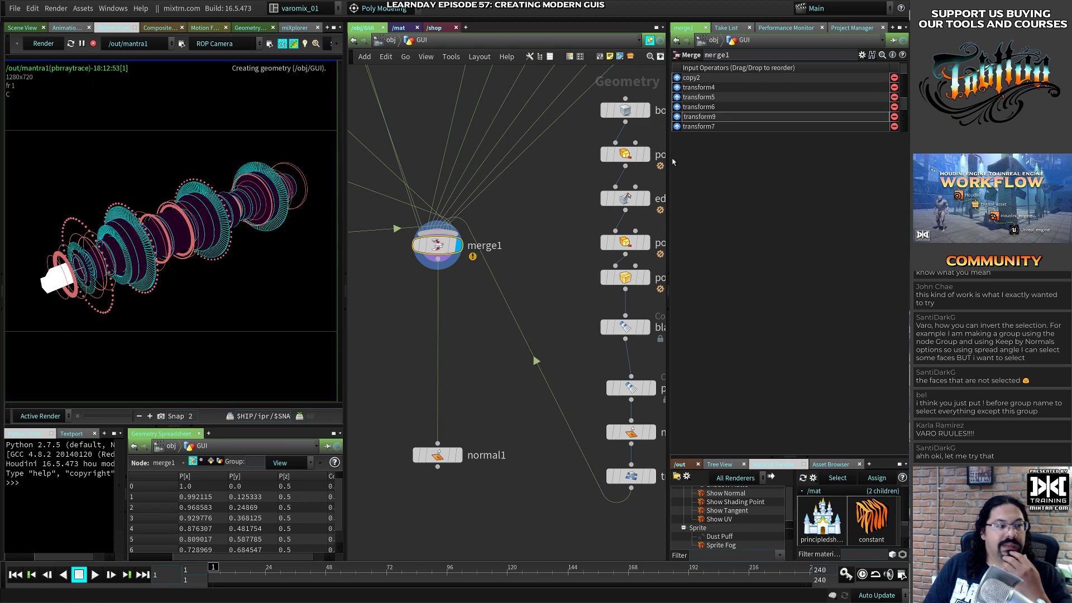
Inspect the node information of merge1 and transform9 to compare their color attributes
middle_click(438, 246)
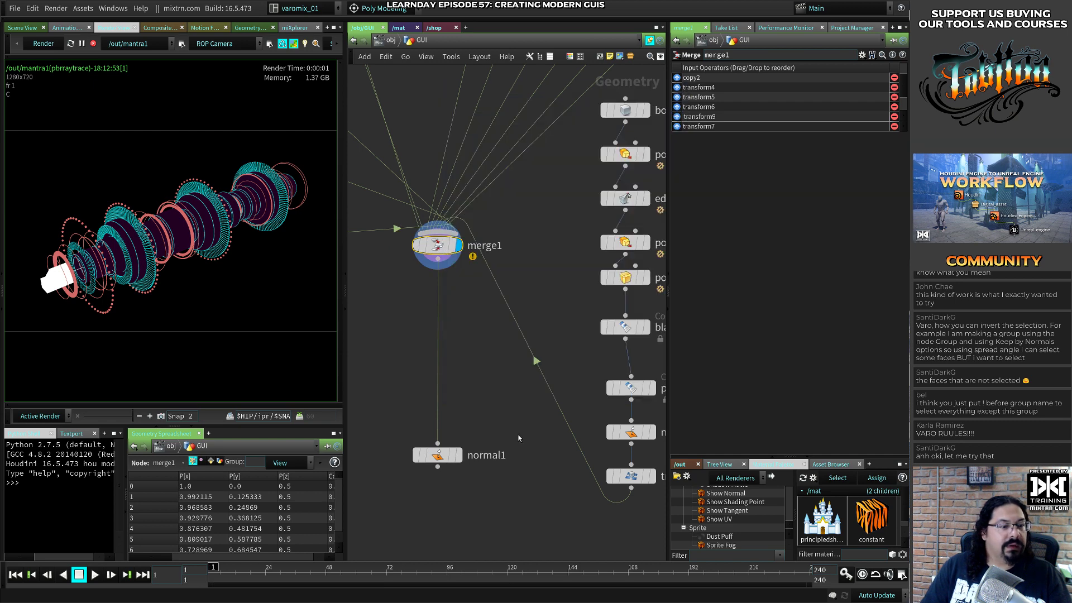
middle_drag(575, 487, 500, 386)
middle_click(557, 377)
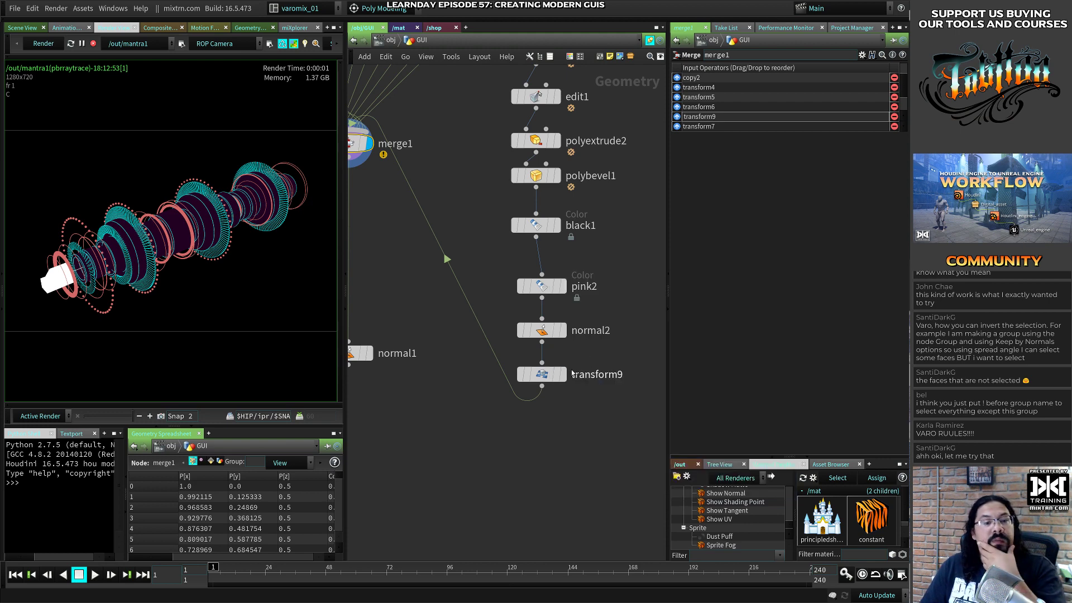
Move normal1 farther below merge1, disconnect transform9 from merge1, and save the scene with normal1 displayed
middle_drag(429, 355, 522, 416)
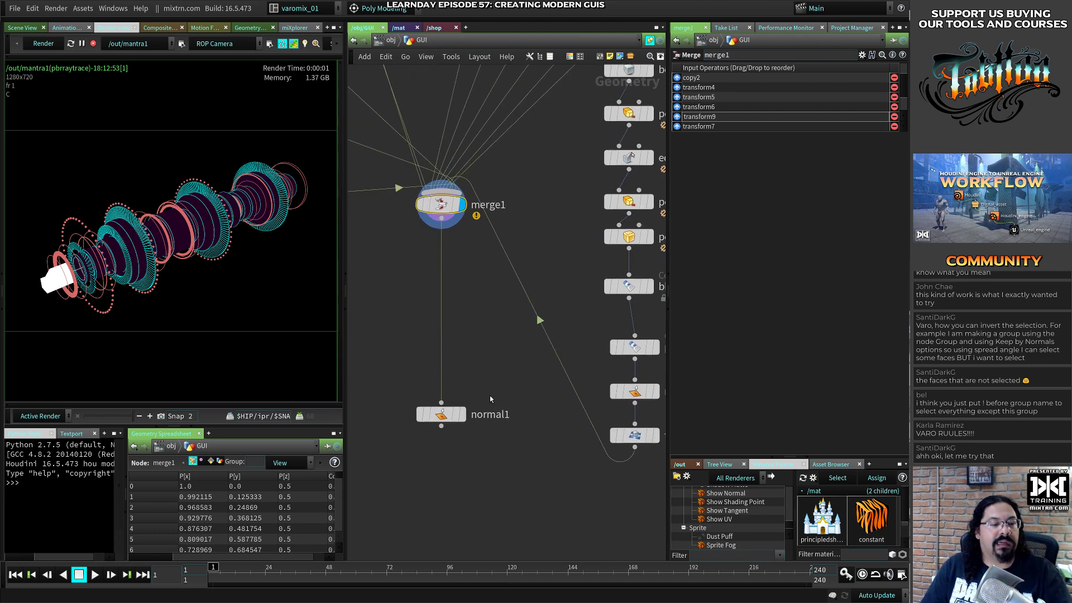
drag(441, 414, 441, 449)
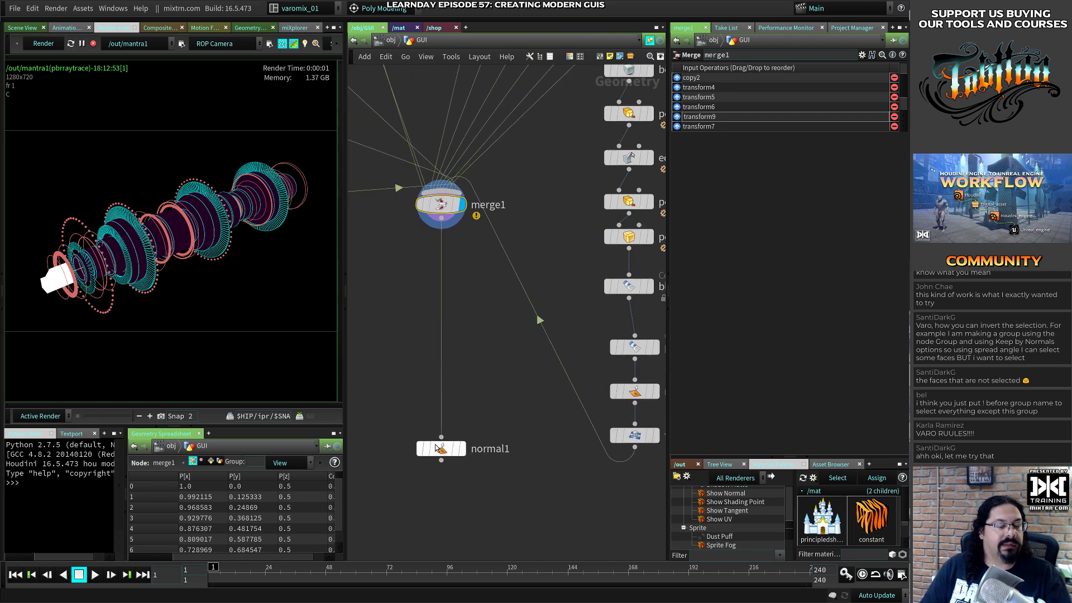
click(486, 366)
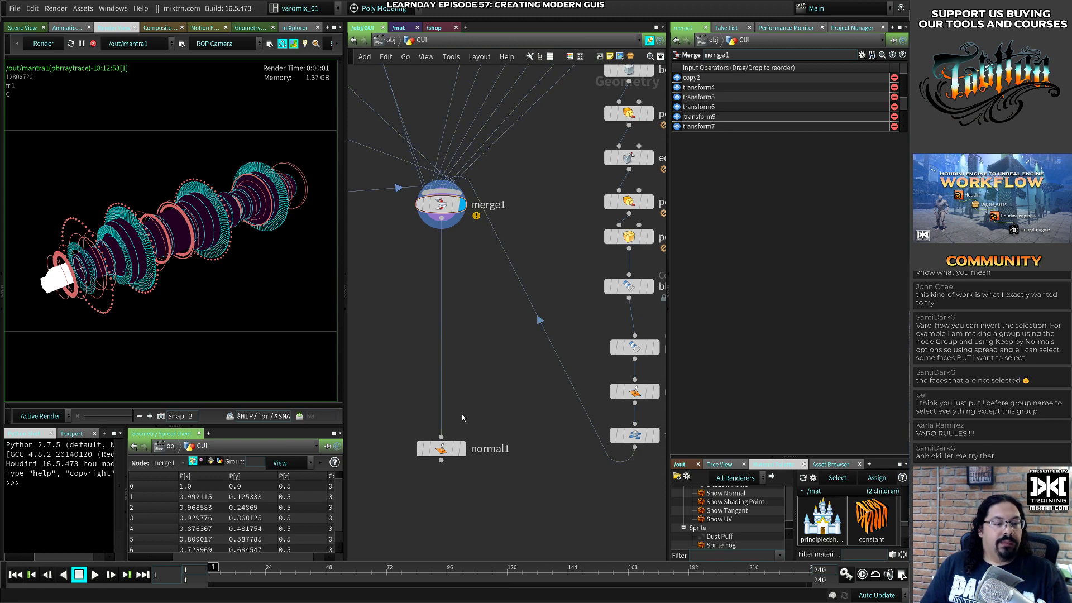
click(459, 446)
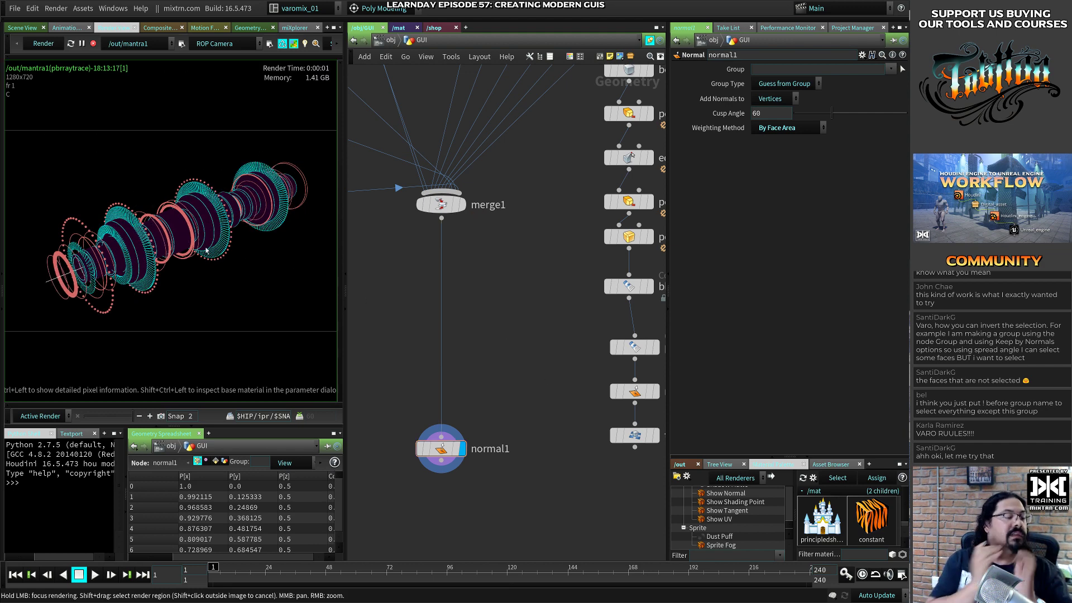
key(ctrl+s)
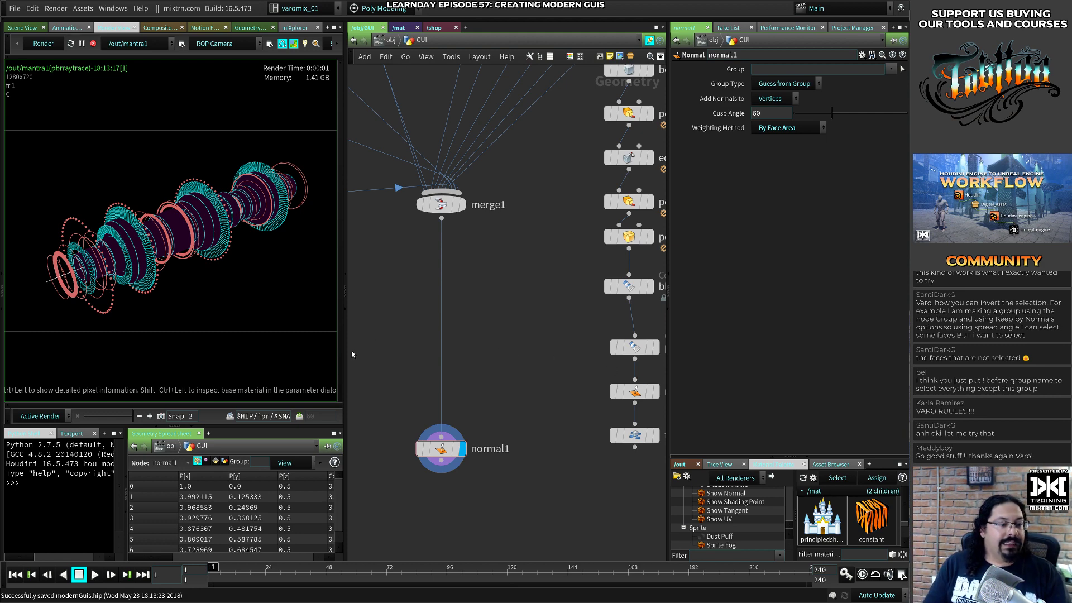
Enlarge the render view and review the GUI network's branches that feed merge1
drag(347, 354, 430, 360)
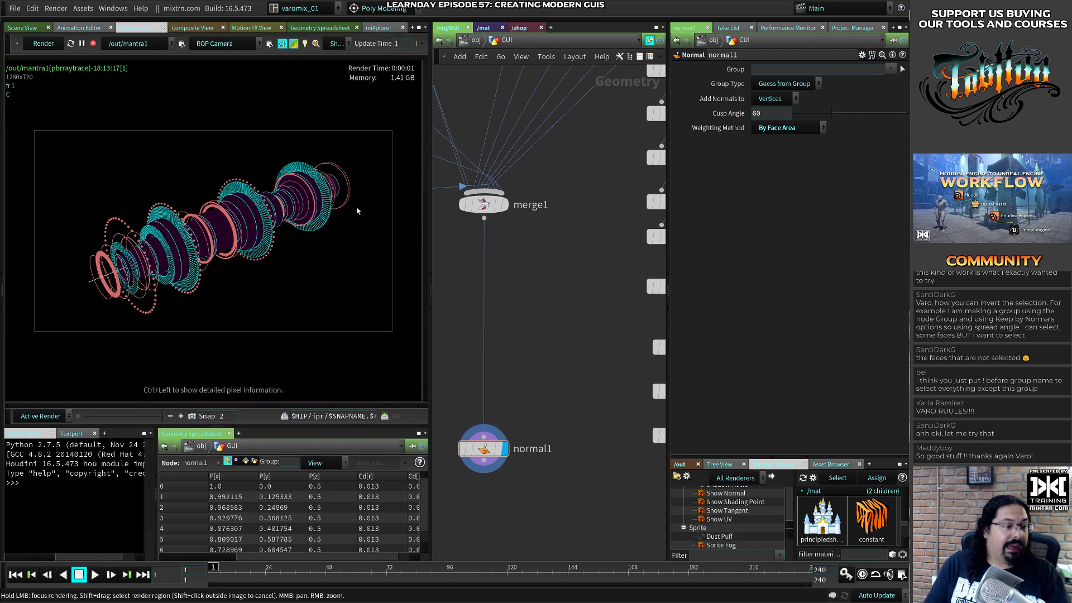
middle_drag(545, 304, 514, 420)
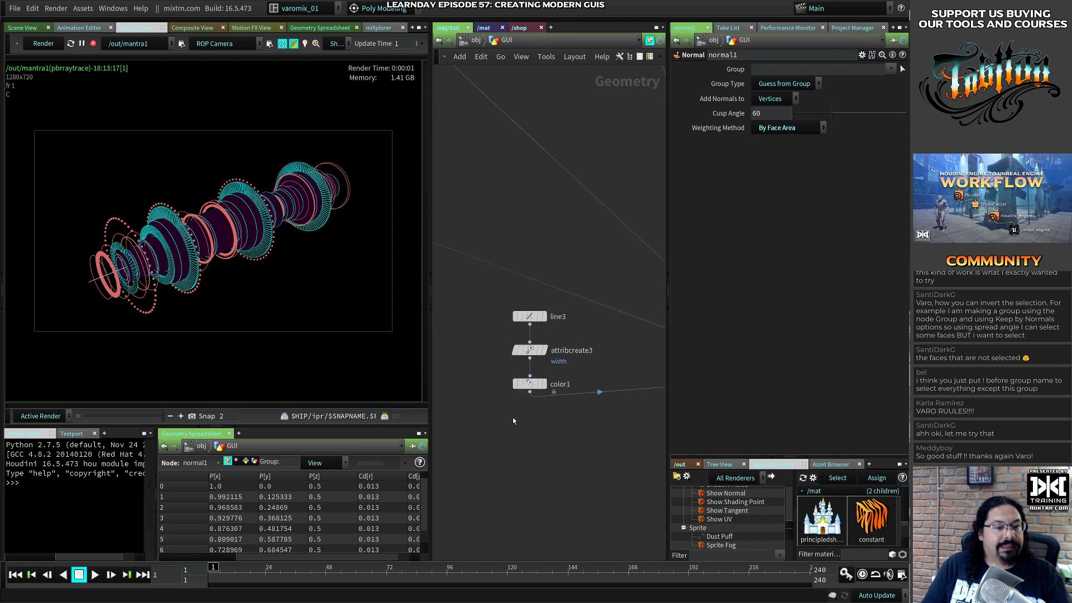
scroll(514, 421, down, 7)
middle_drag(550, 454, 505, 440)
scroll(505, 427, up, 3)
middle_drag(554, 226, 522, 296)
scroll(527, 296, up, 4)
middle_drag(614, 324, 618, 329)
middle_drag(513, 279, 579, 308)
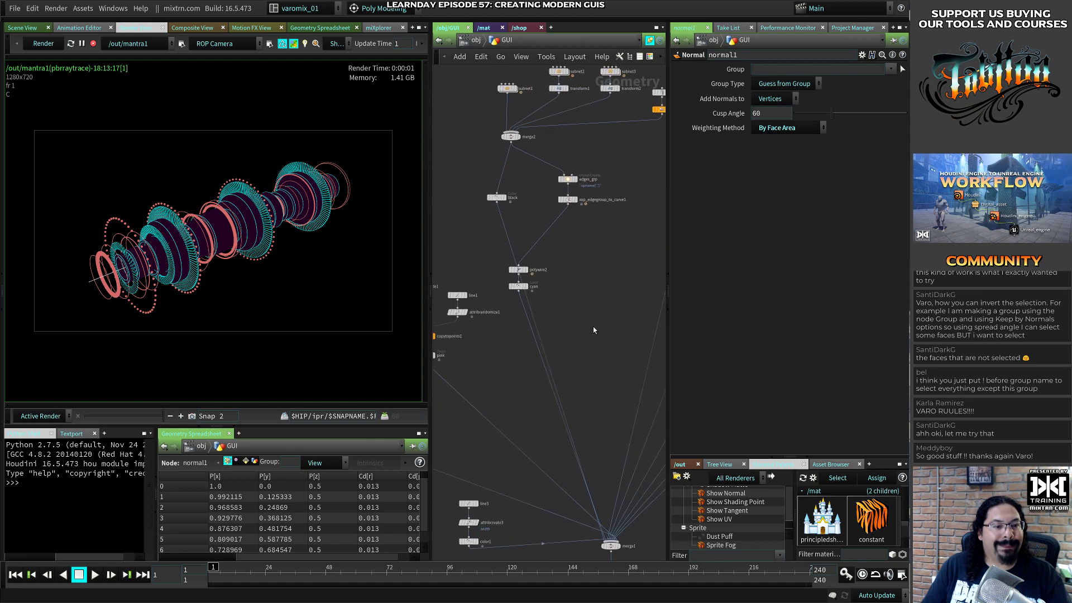
middle_drag(593, 346, 576, 285)
scroll(550, 313, down, 2)
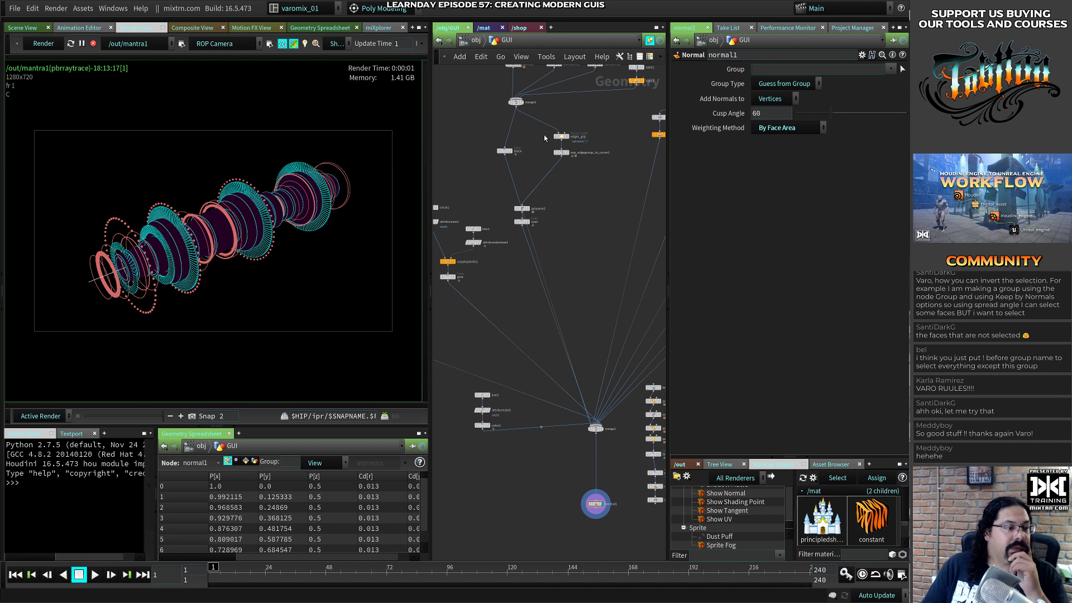
Try a cyan OpenGL color of 0, 0.9, 0.9 on the constant material and lower its saturation to 0.531
click(483, 27)
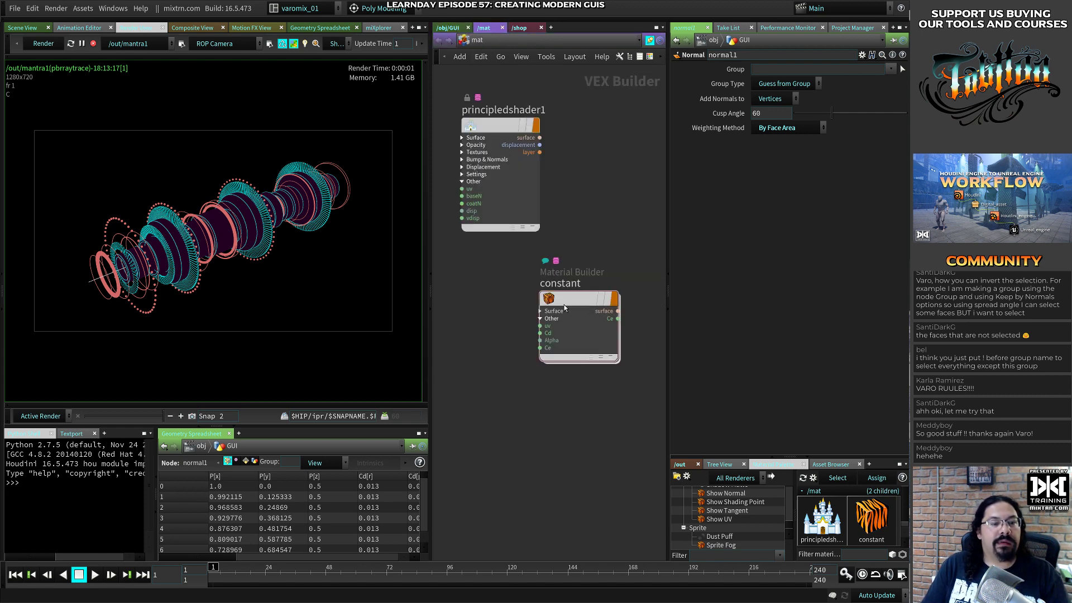
click(564, 308)
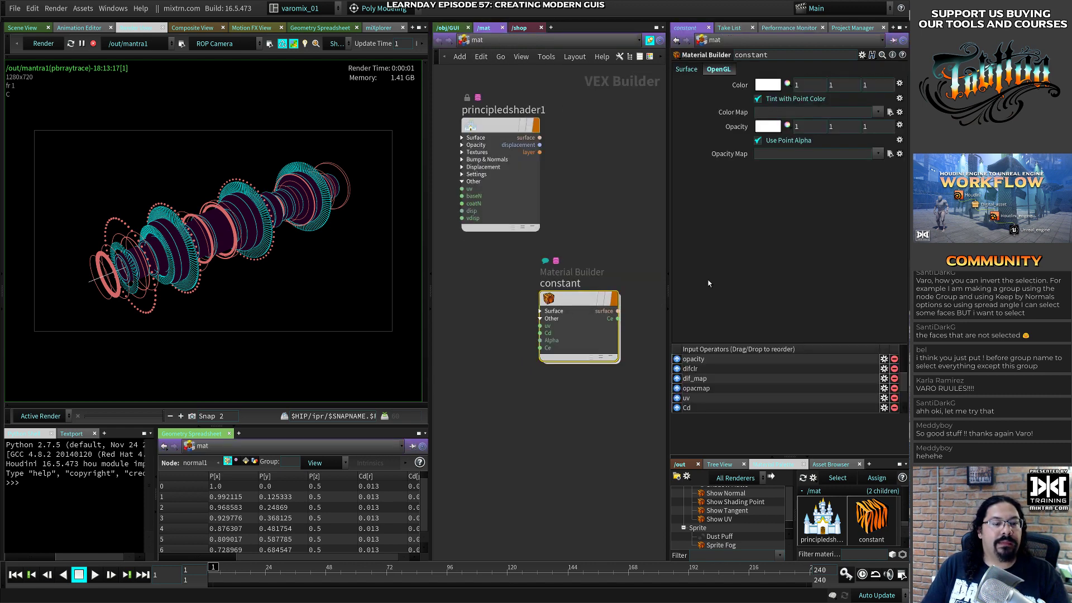
click(775, 88)
click(782, 90)
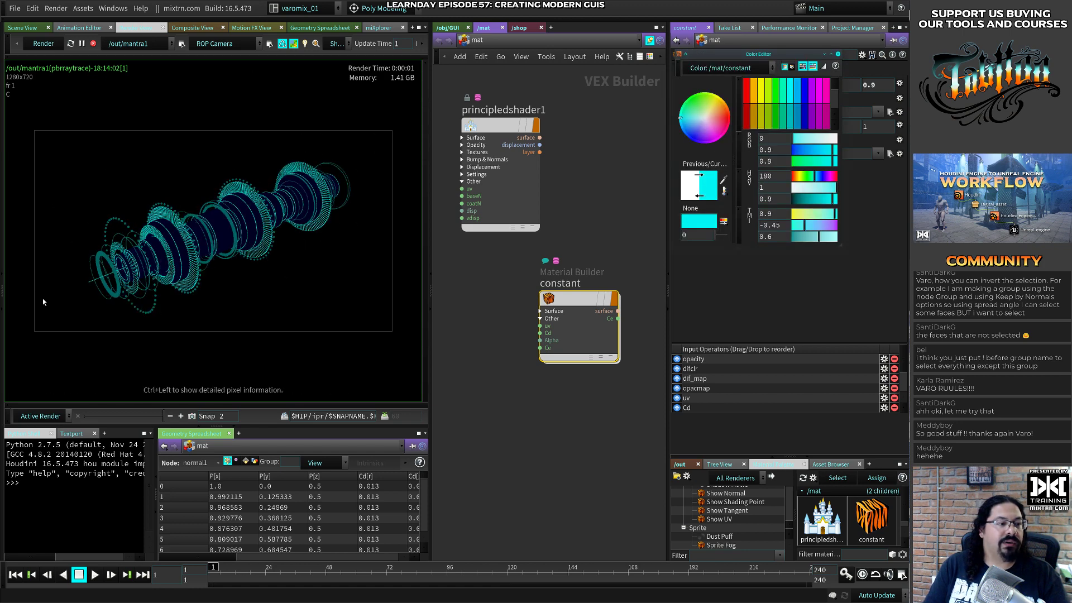
click(838, 54)
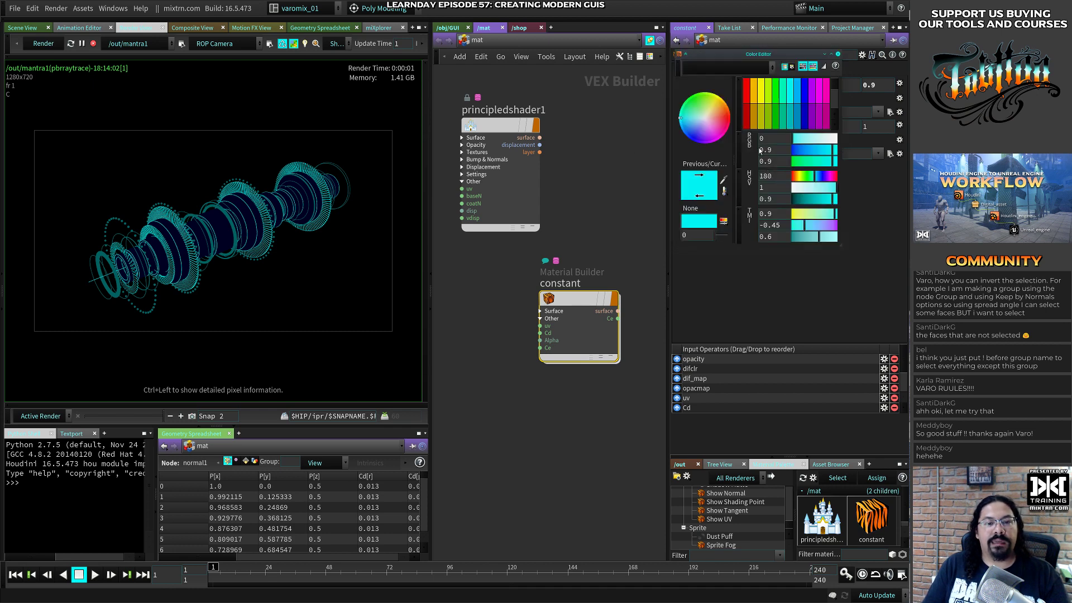
mouse_move(816, 188)
mouse_down()
mouse_move(803, 189)
mouse_move(817, 191)
mouse_up()
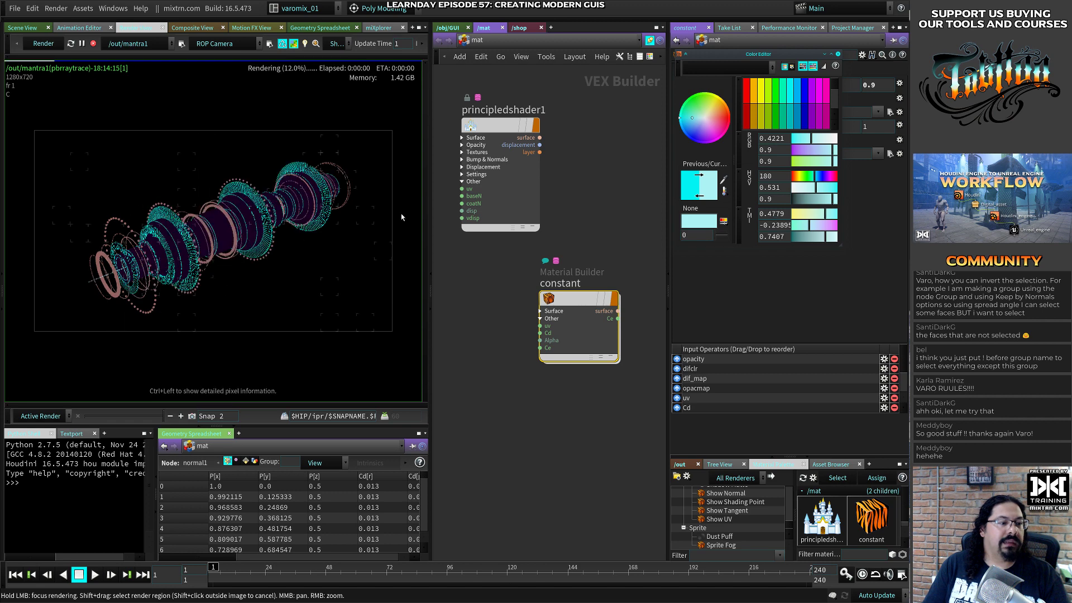
Try purple, soft orange and dark purple tints on the constant material, reducing the dark purple's saturation to 0.481
click(812, 96)
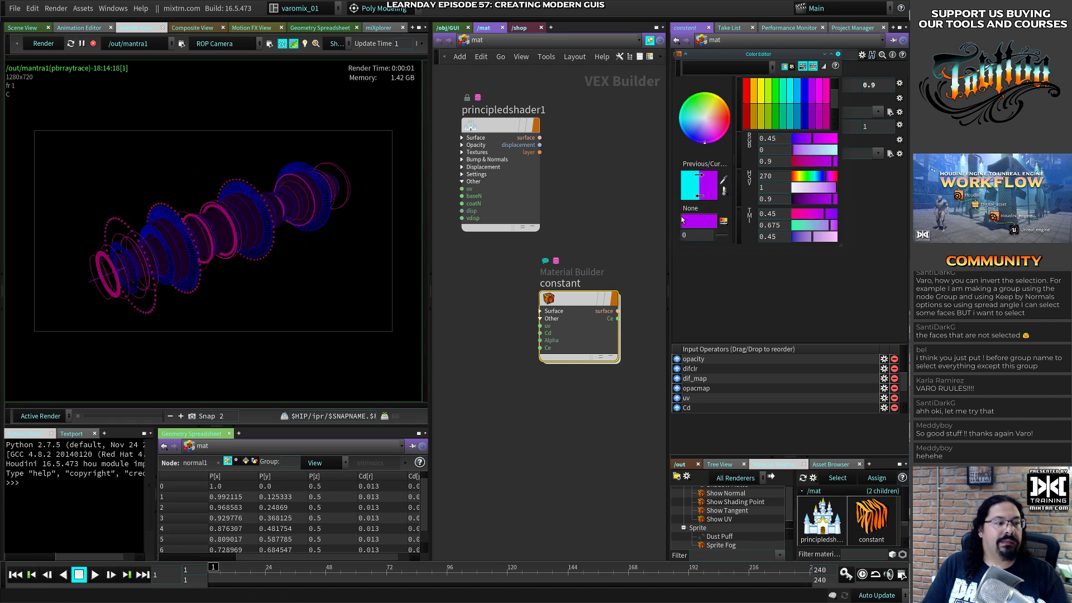
click(759, 99)
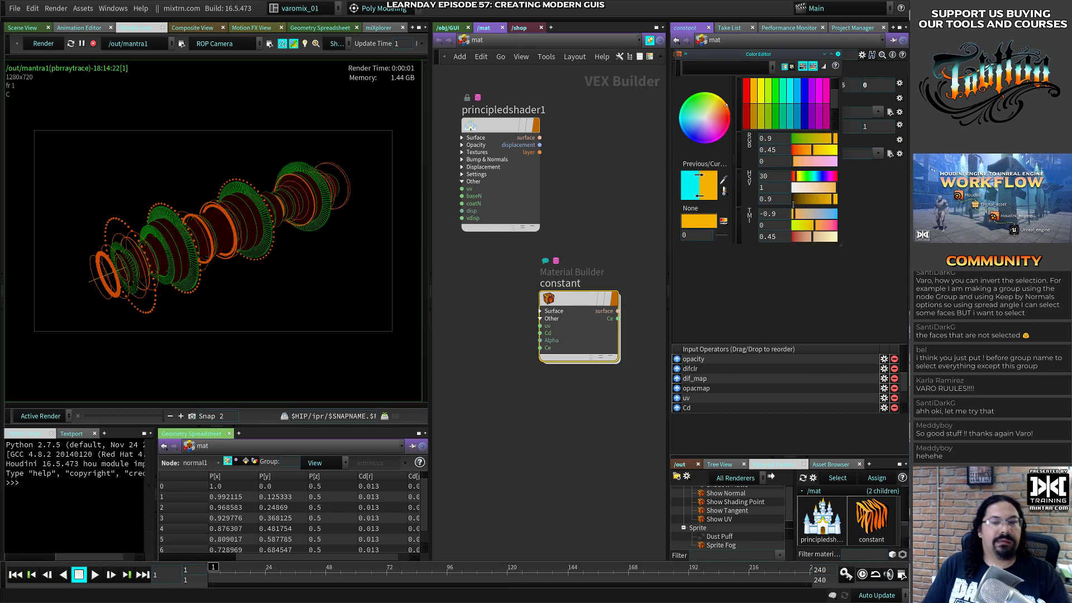
drag(815, 189, 818, 187)
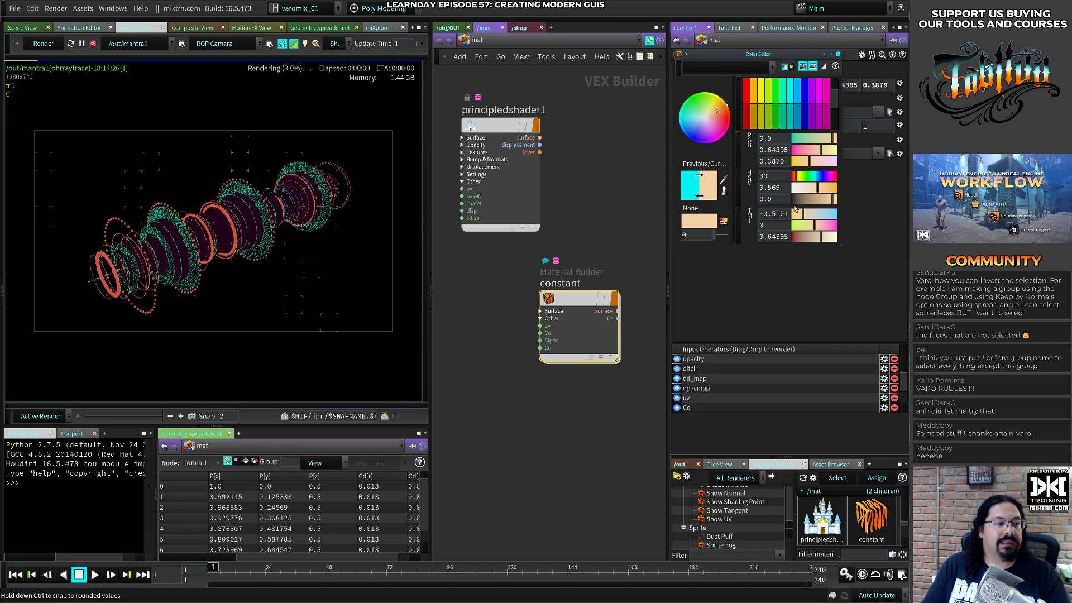
click(811, 111)
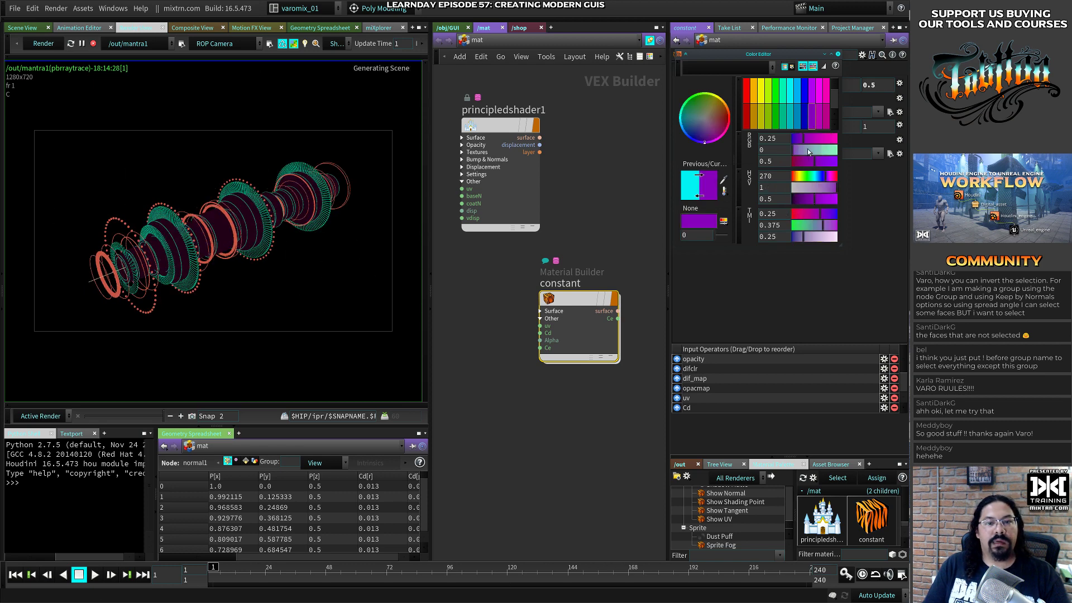
click(814, 190)
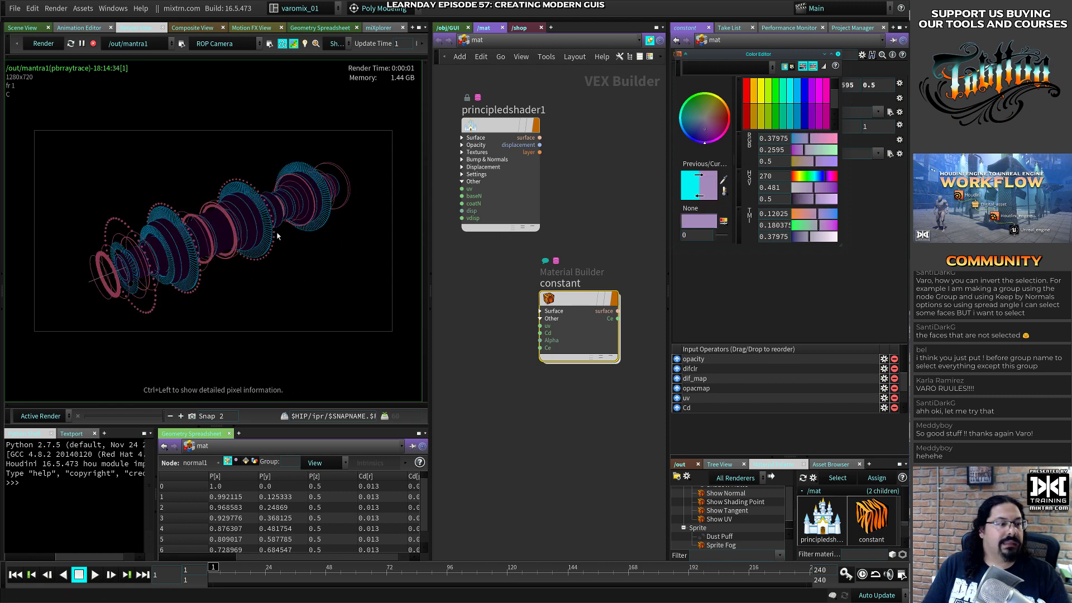
Switch to the browser and view the cylindrical artwork near the start of the VEGAS Virtual interface project for color reference
key(alt+Tab)
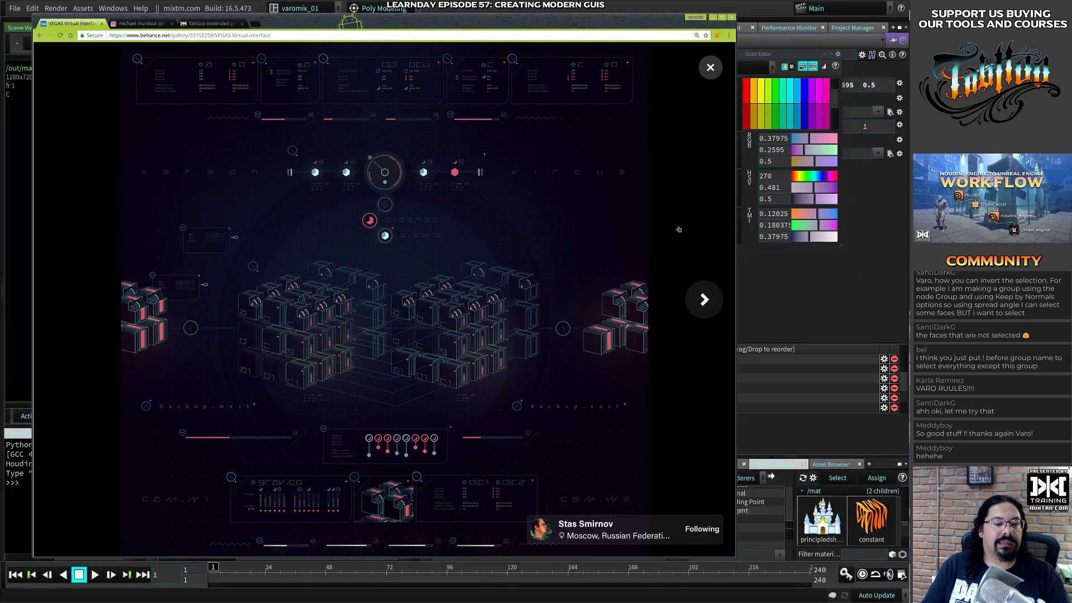
click(709, 67)
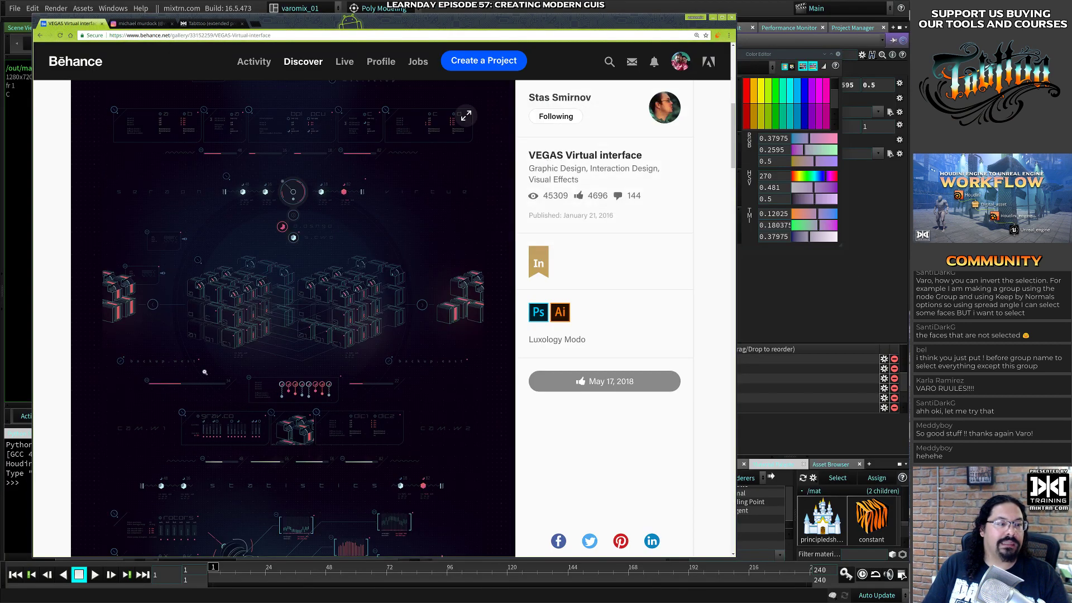
scroll(34, 379, up, 4)
scroll(35, 377, up, 5)
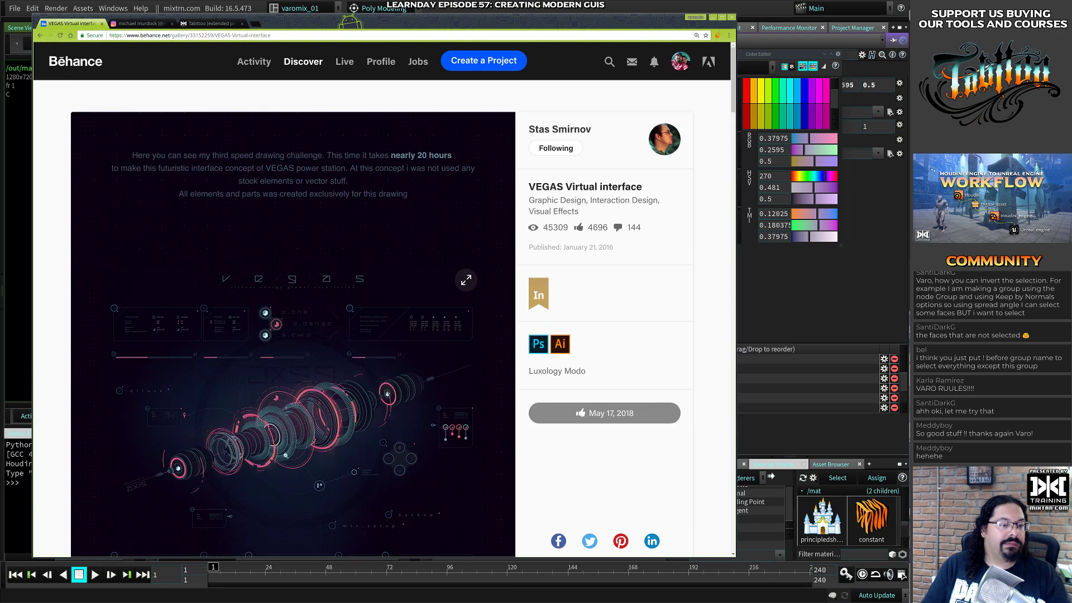
key(alt+Tab)
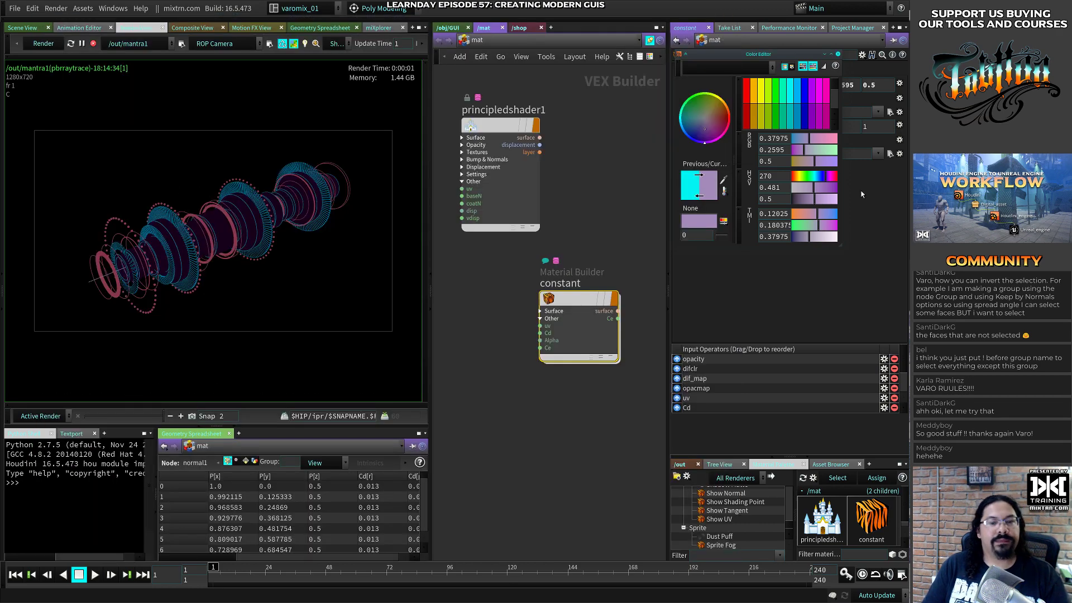
Reduce the constant material's color saturation to 0.144, save the scene and close the color editor
click(799, 187)
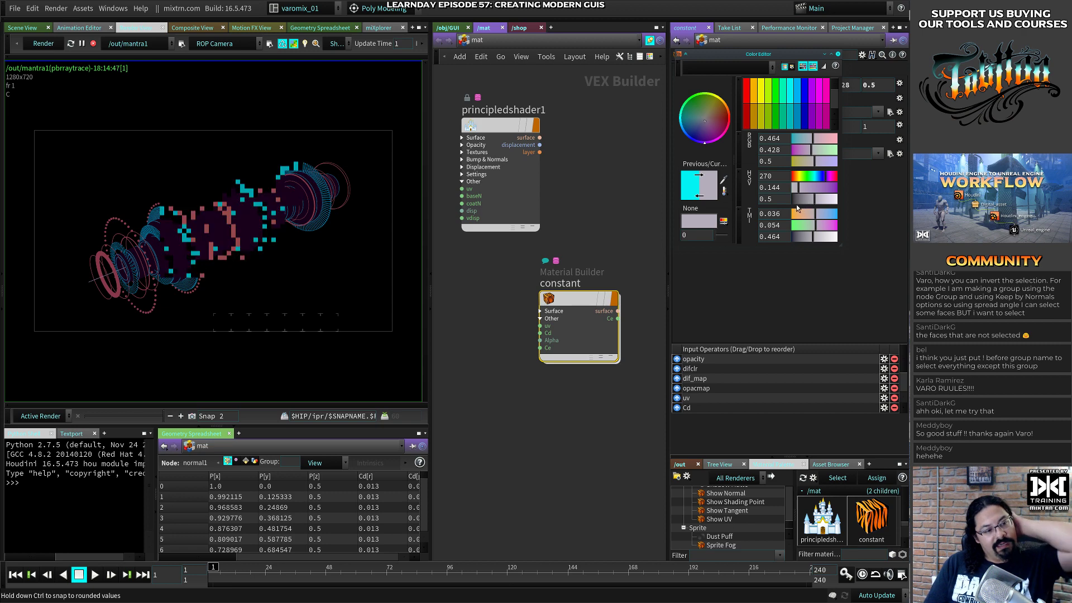
click(608, 239)
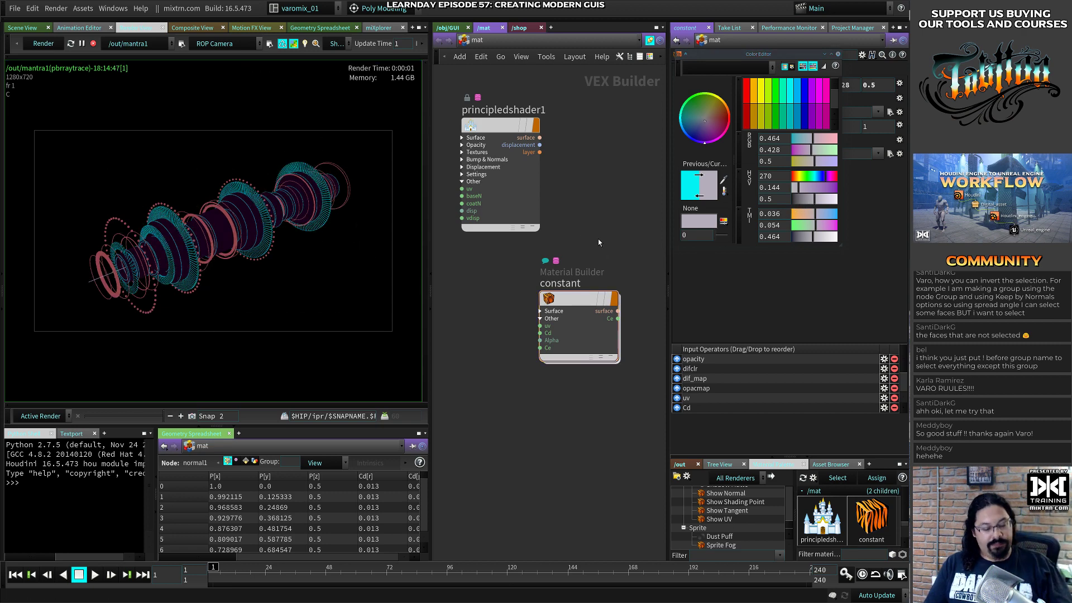
key(ctrl+s)
click(837, 54)
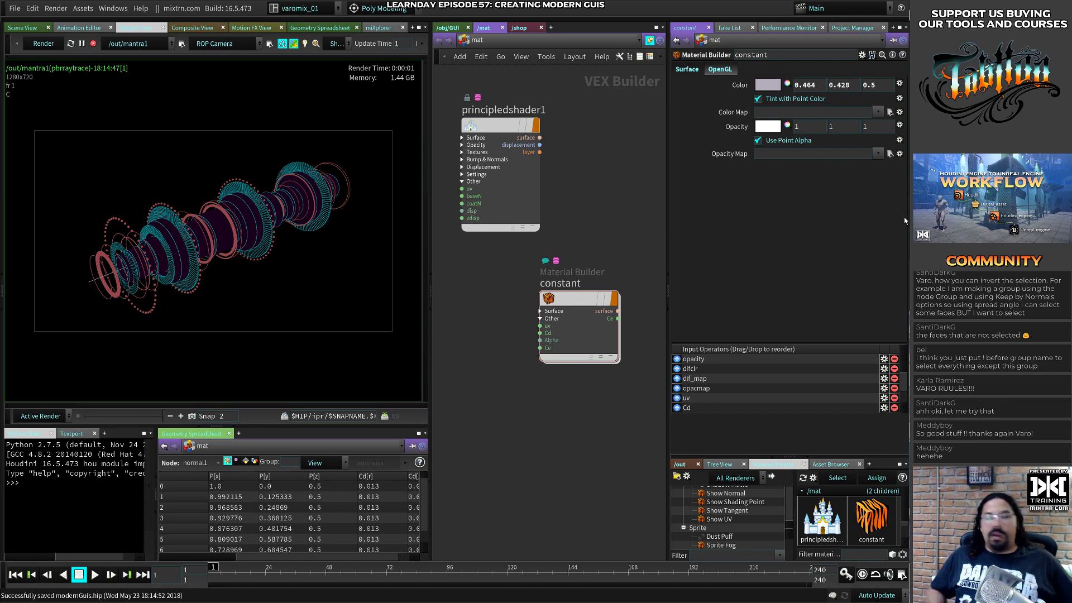
Place the Houdini window beside the VEGAS reference page to compare the render with the artwork
super+drag(242, 257, 691, 256)
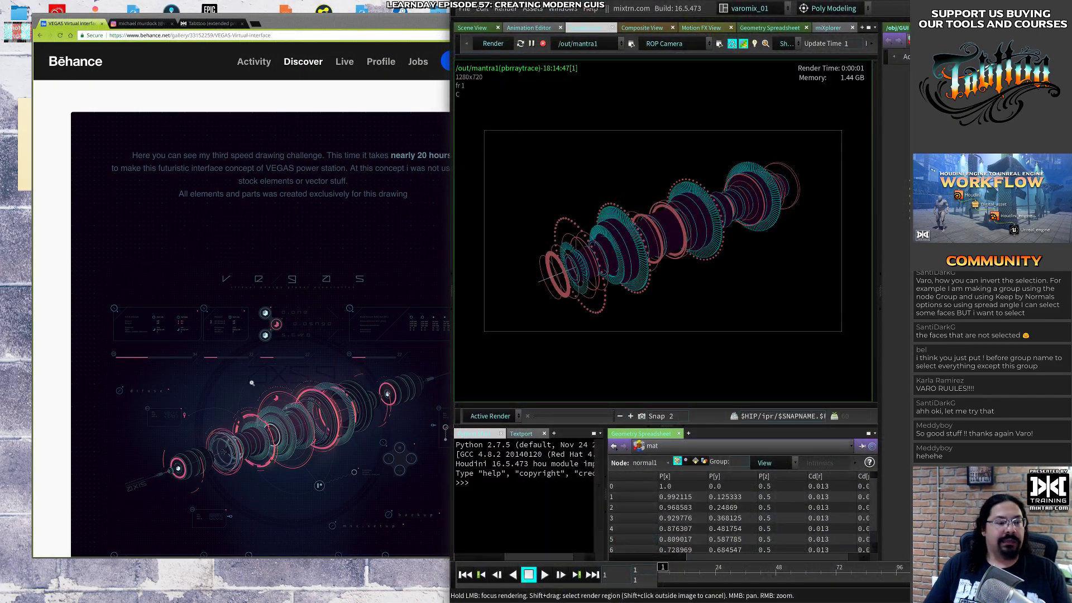
scroll(270, 299, down, 3)
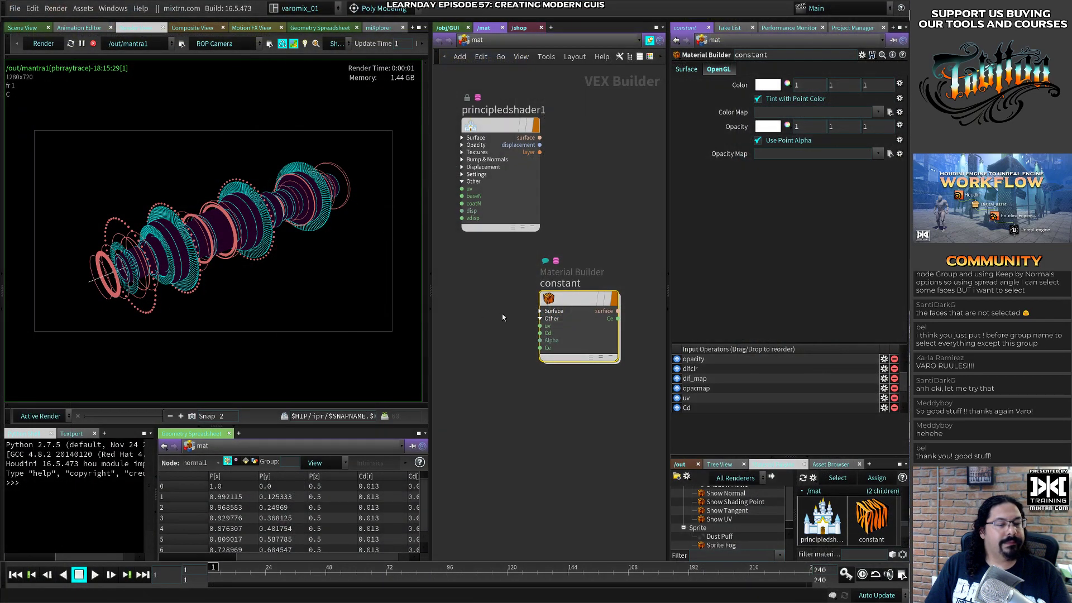
Re-render /out/mantra1, save the scene and widen the network pane
click(488, 322)
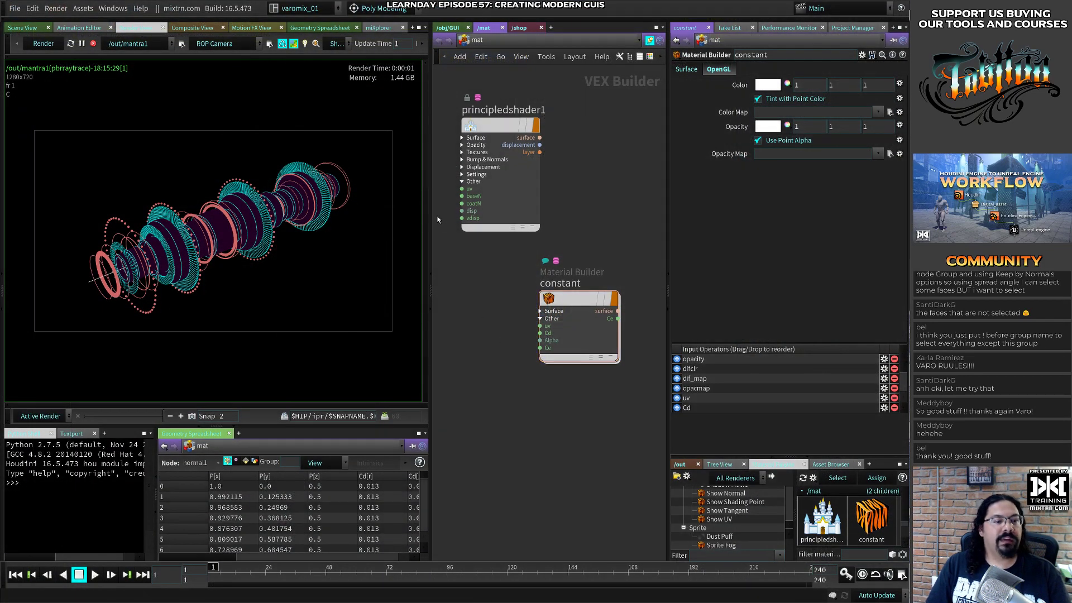
drag(430, 223, 376, 225)
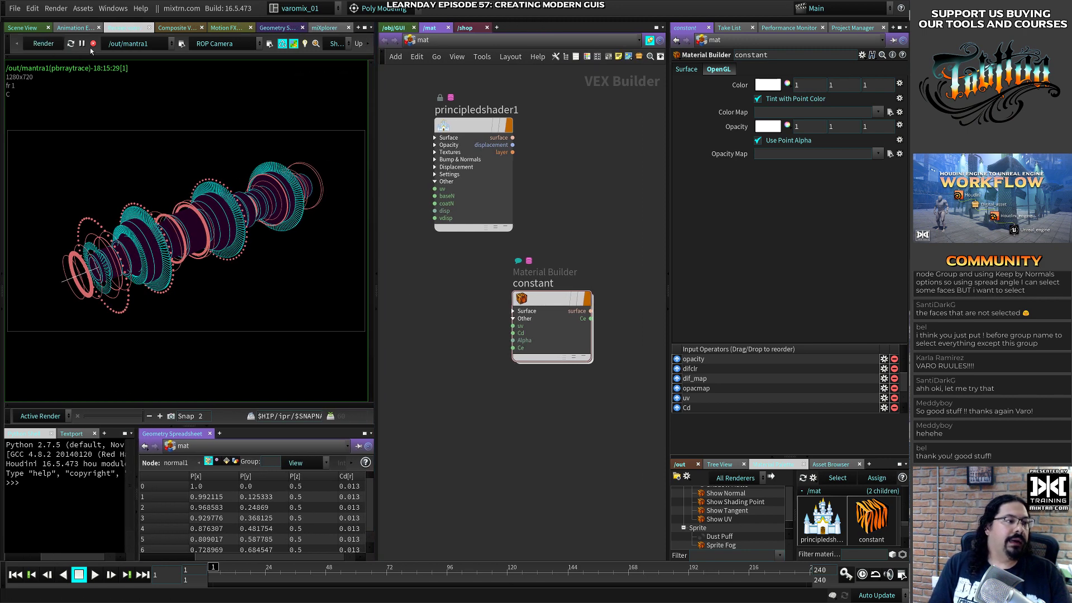
click(49, 44)
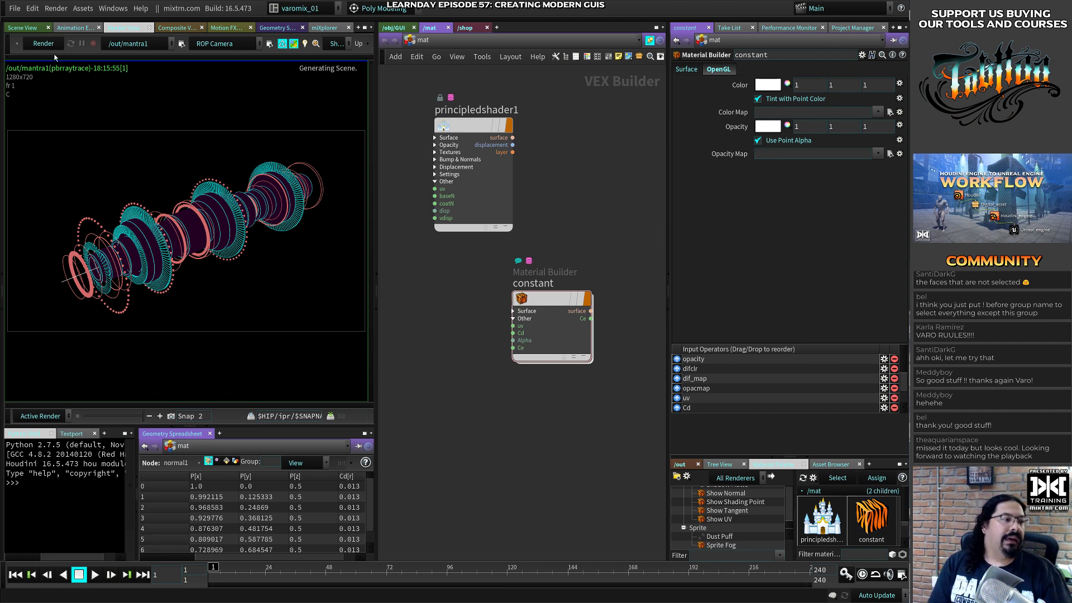
key(ctrl+s)
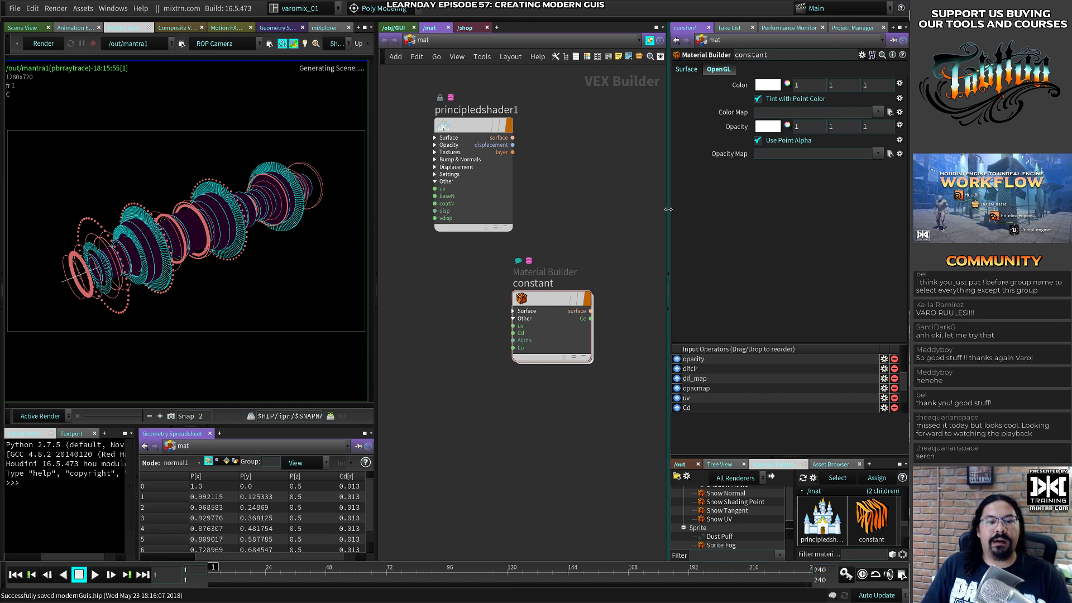
drag(668, 210, 722, 208)
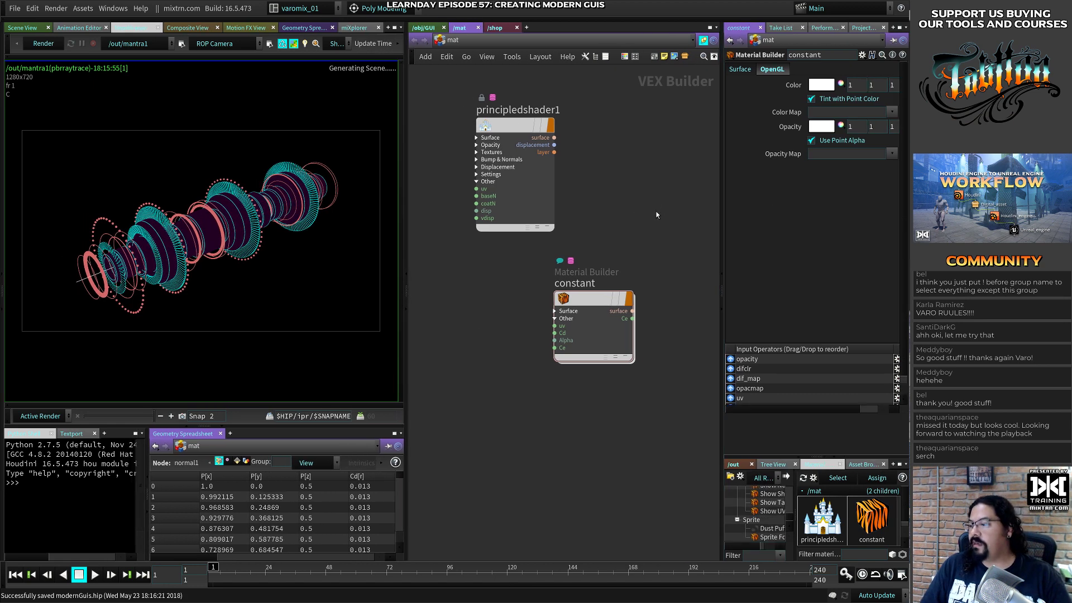